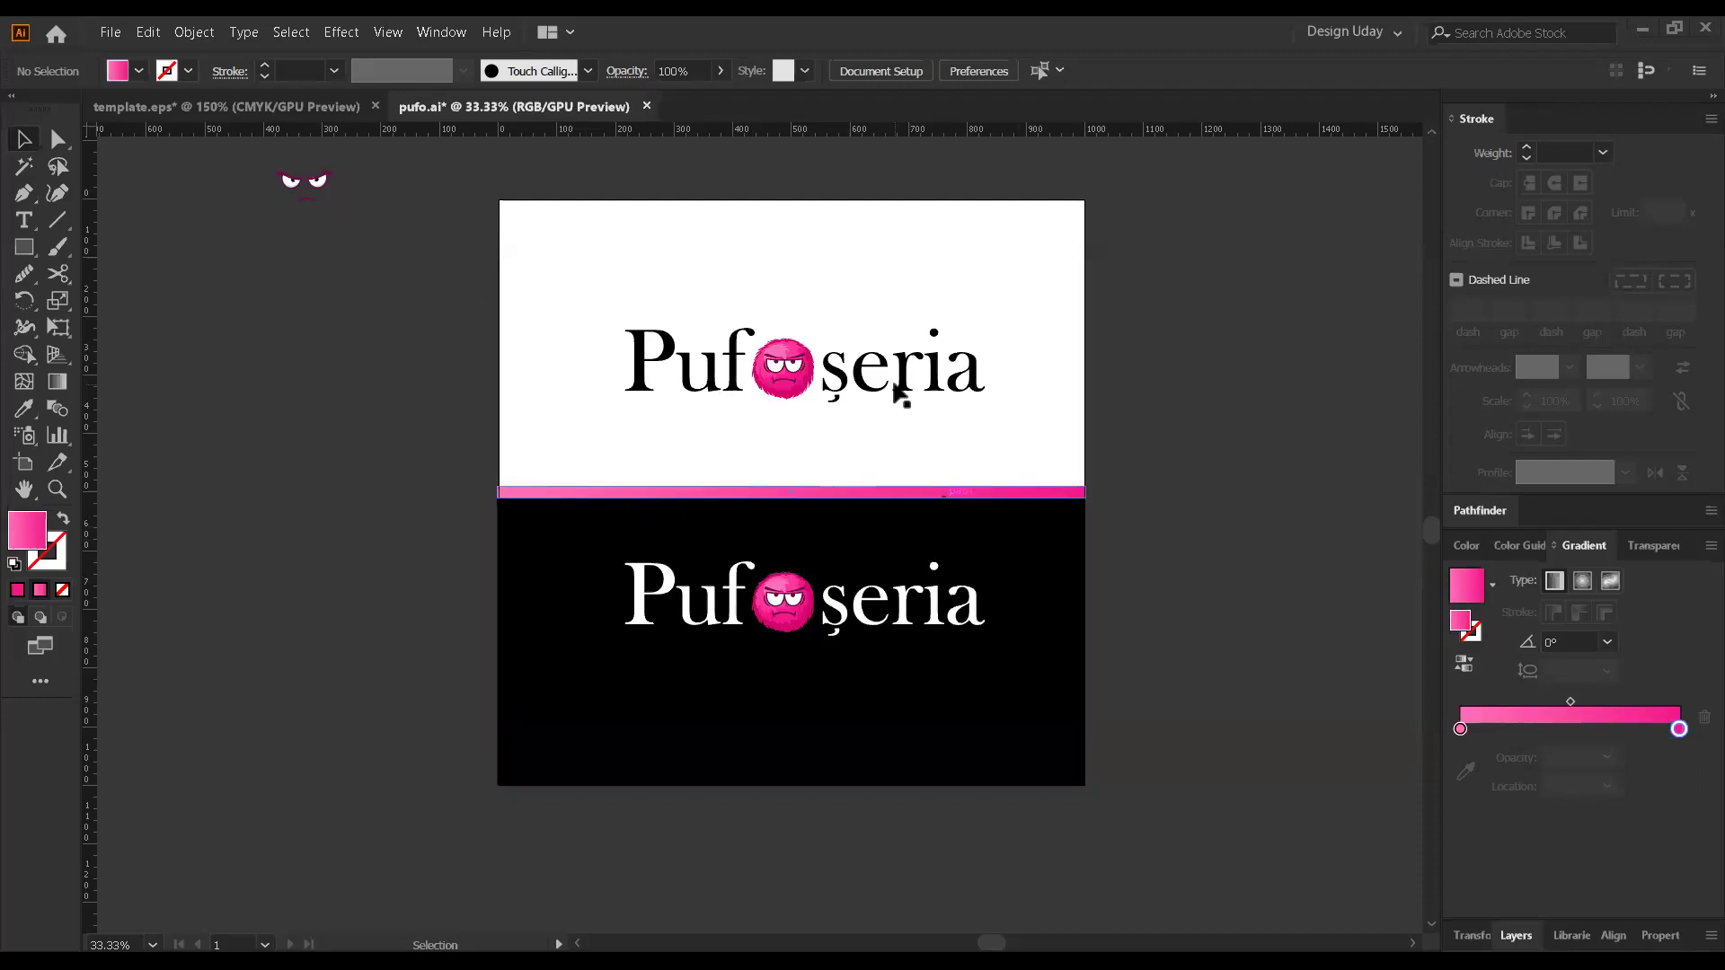
Scroll through the My Entries list to review the Pufoșeria logo entries #479, #476 and #242
scroll(802, 364, up, 3)
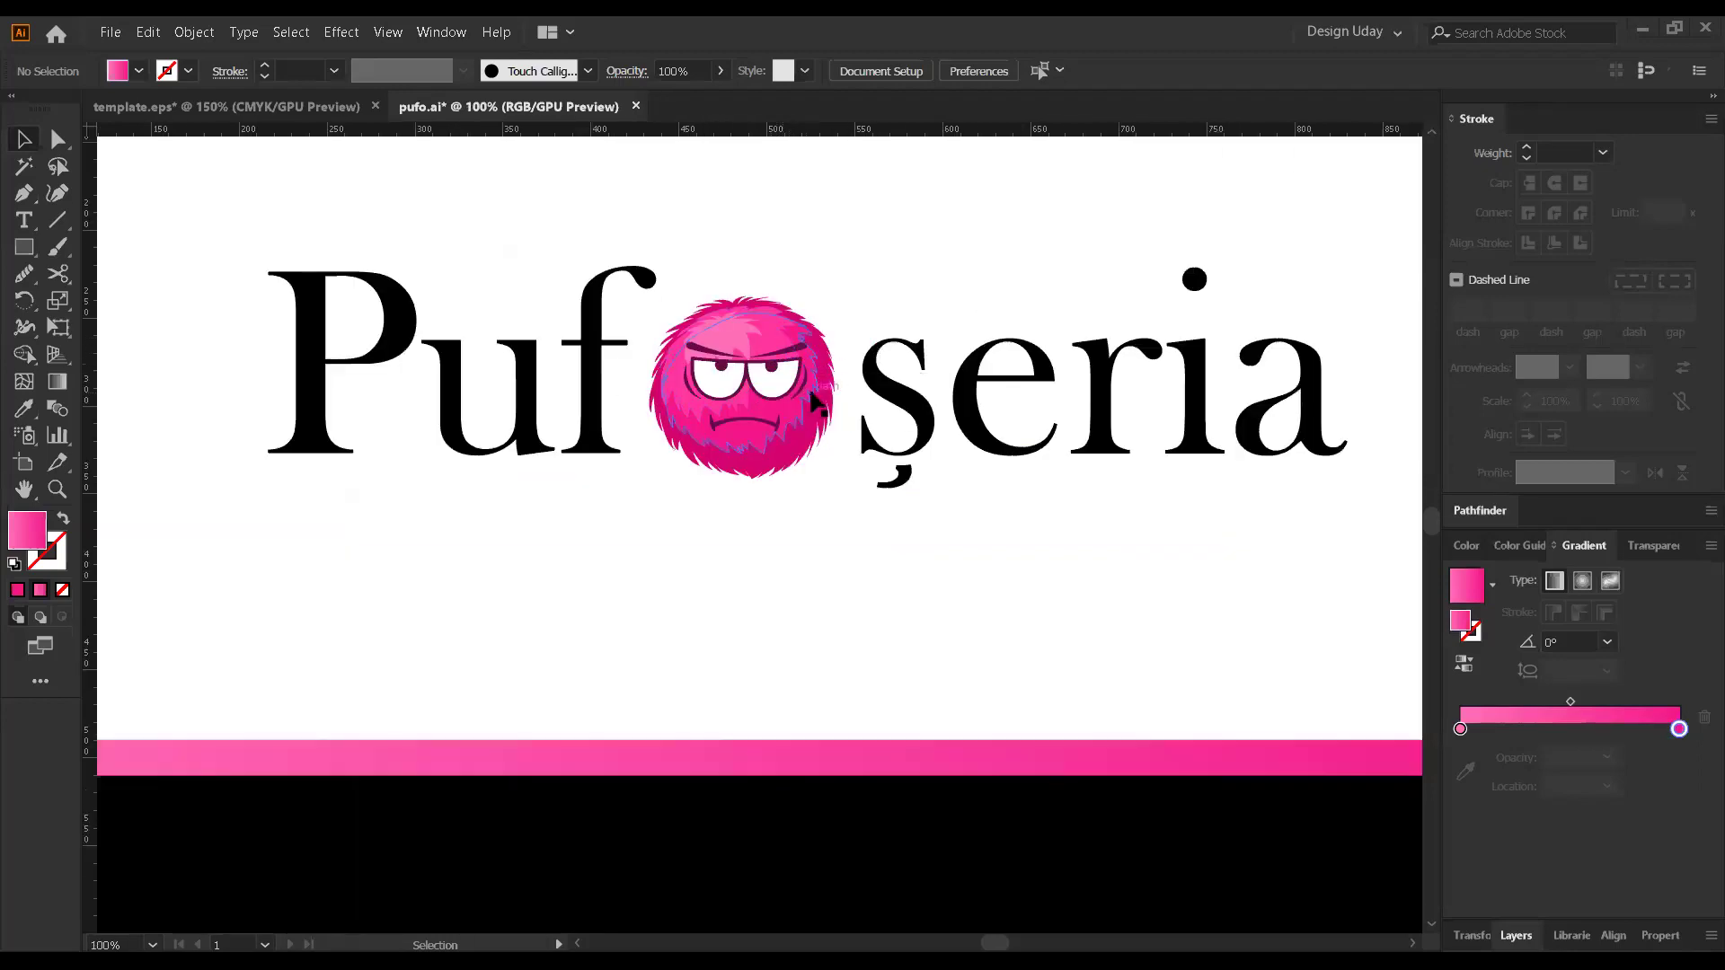
scroll(762, 351, up, 1)
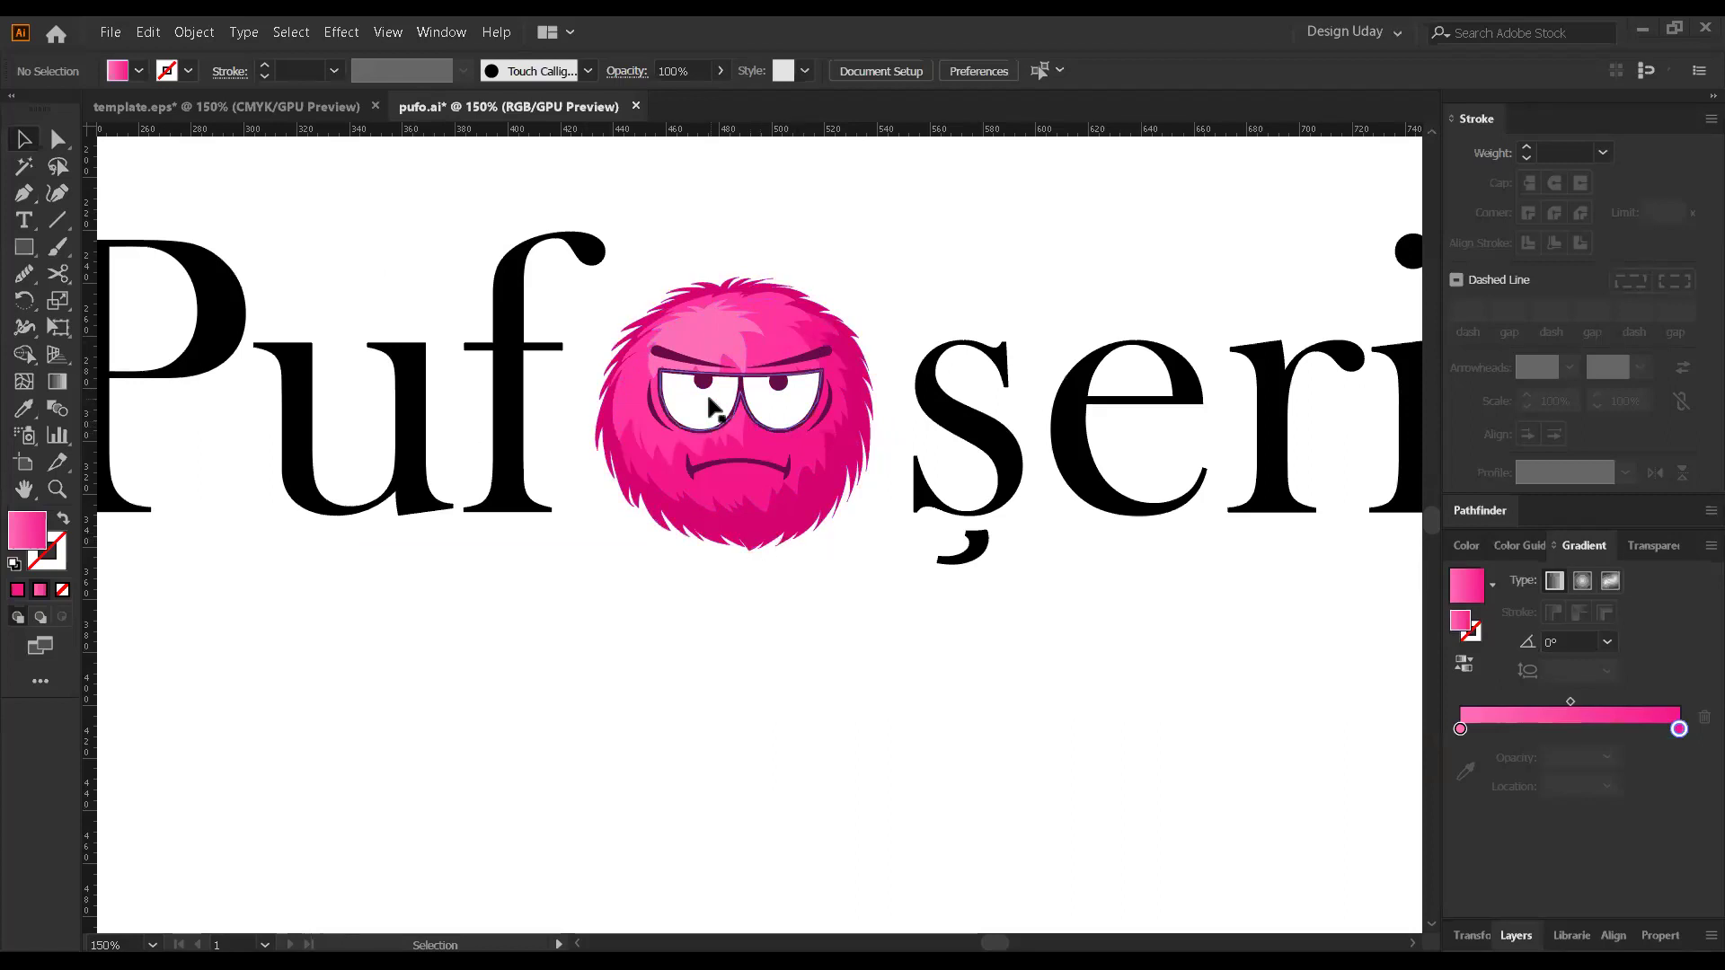
scroll(735, 550, down, 1)
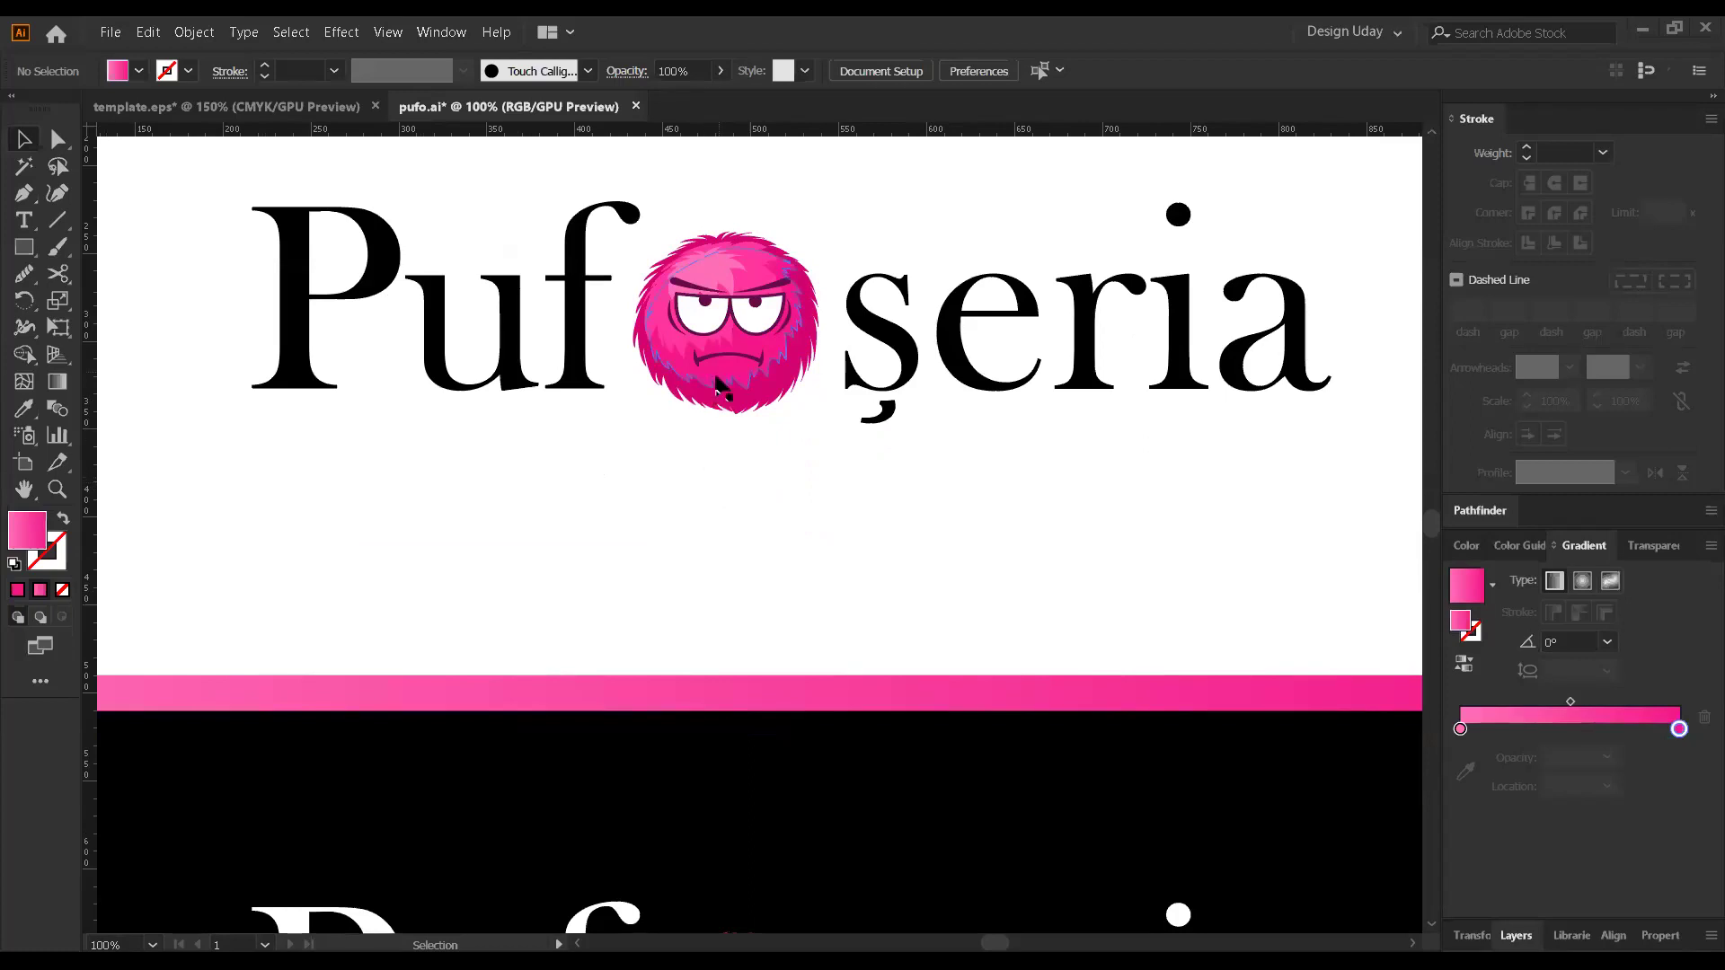
alt+scroll(719, 387, up, 1)
alt+scroll(717, 350, up, 1)
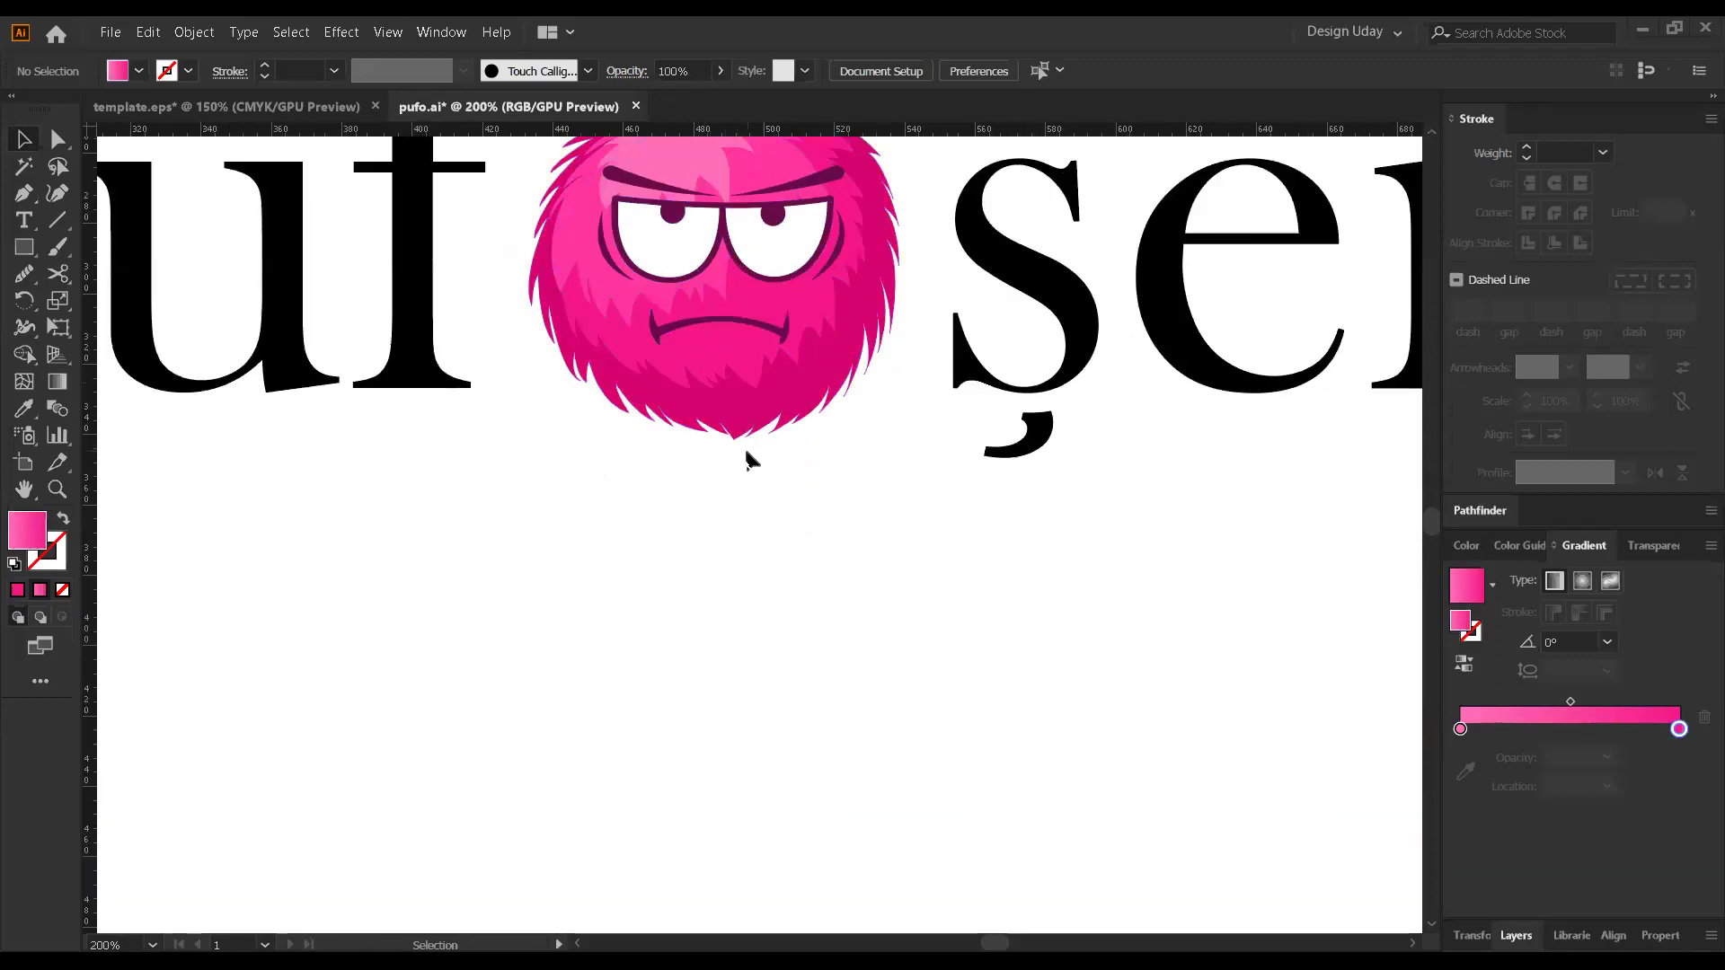
scroll(748, 552, up, 2)
scroll(748, 553, up, 2)
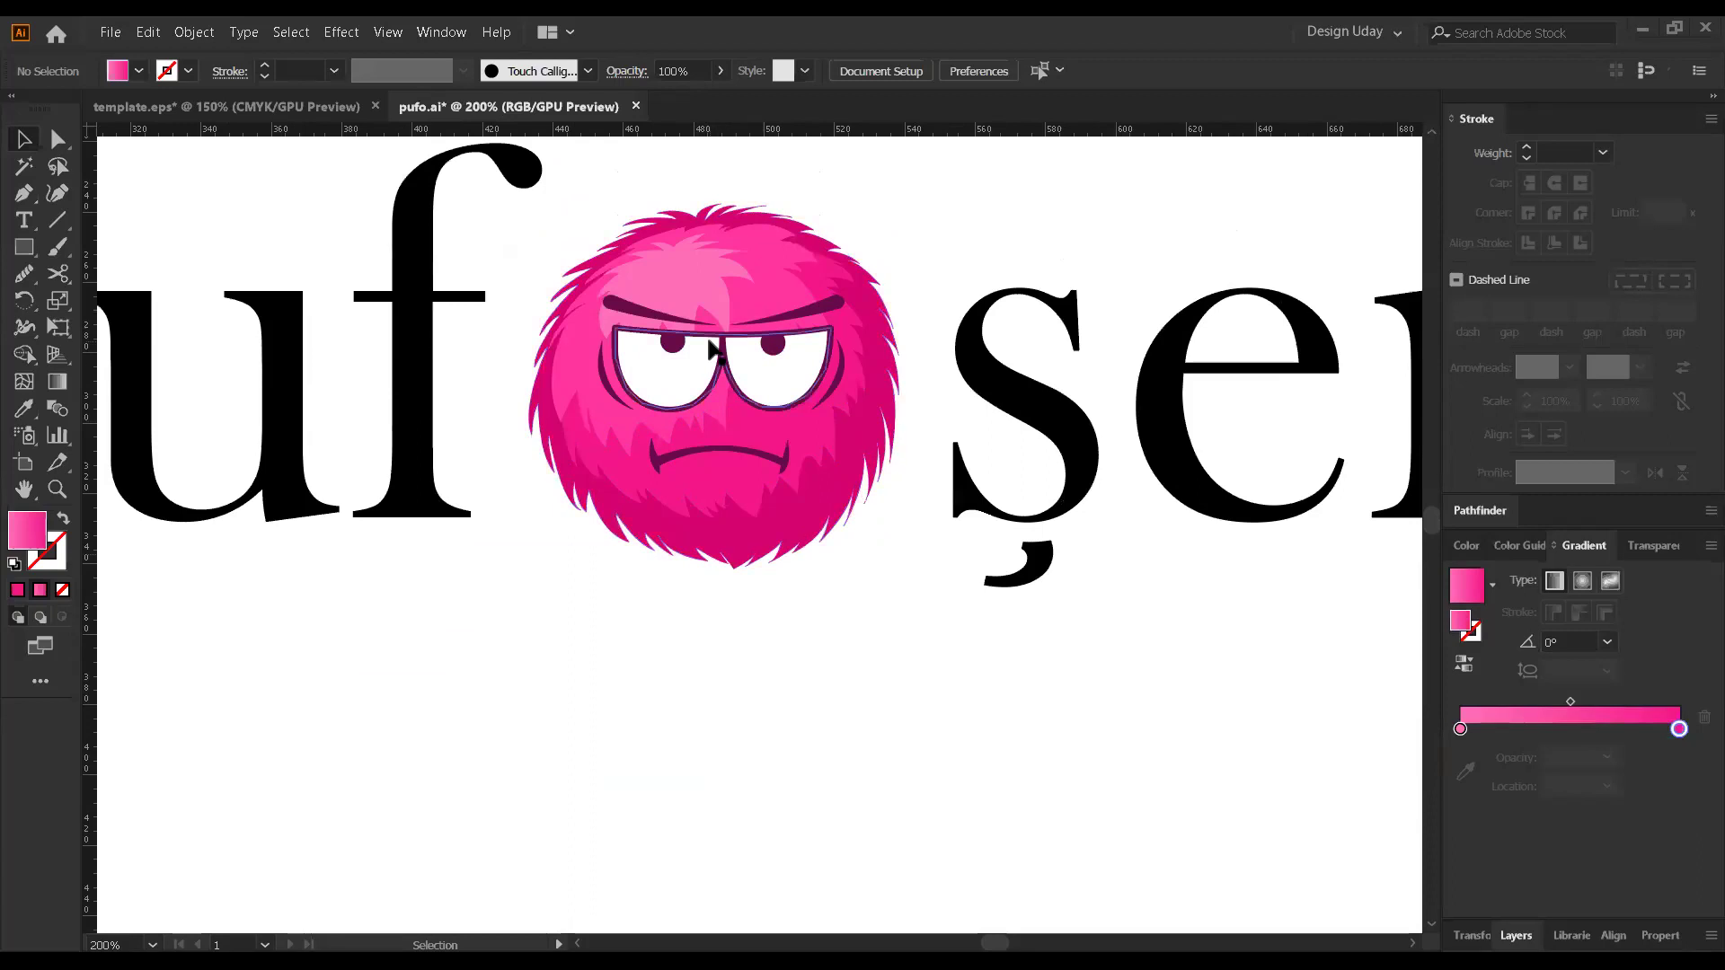
alt+scroll(712, 350, up, 1)
alt+scroll(732, 467, down, 1)
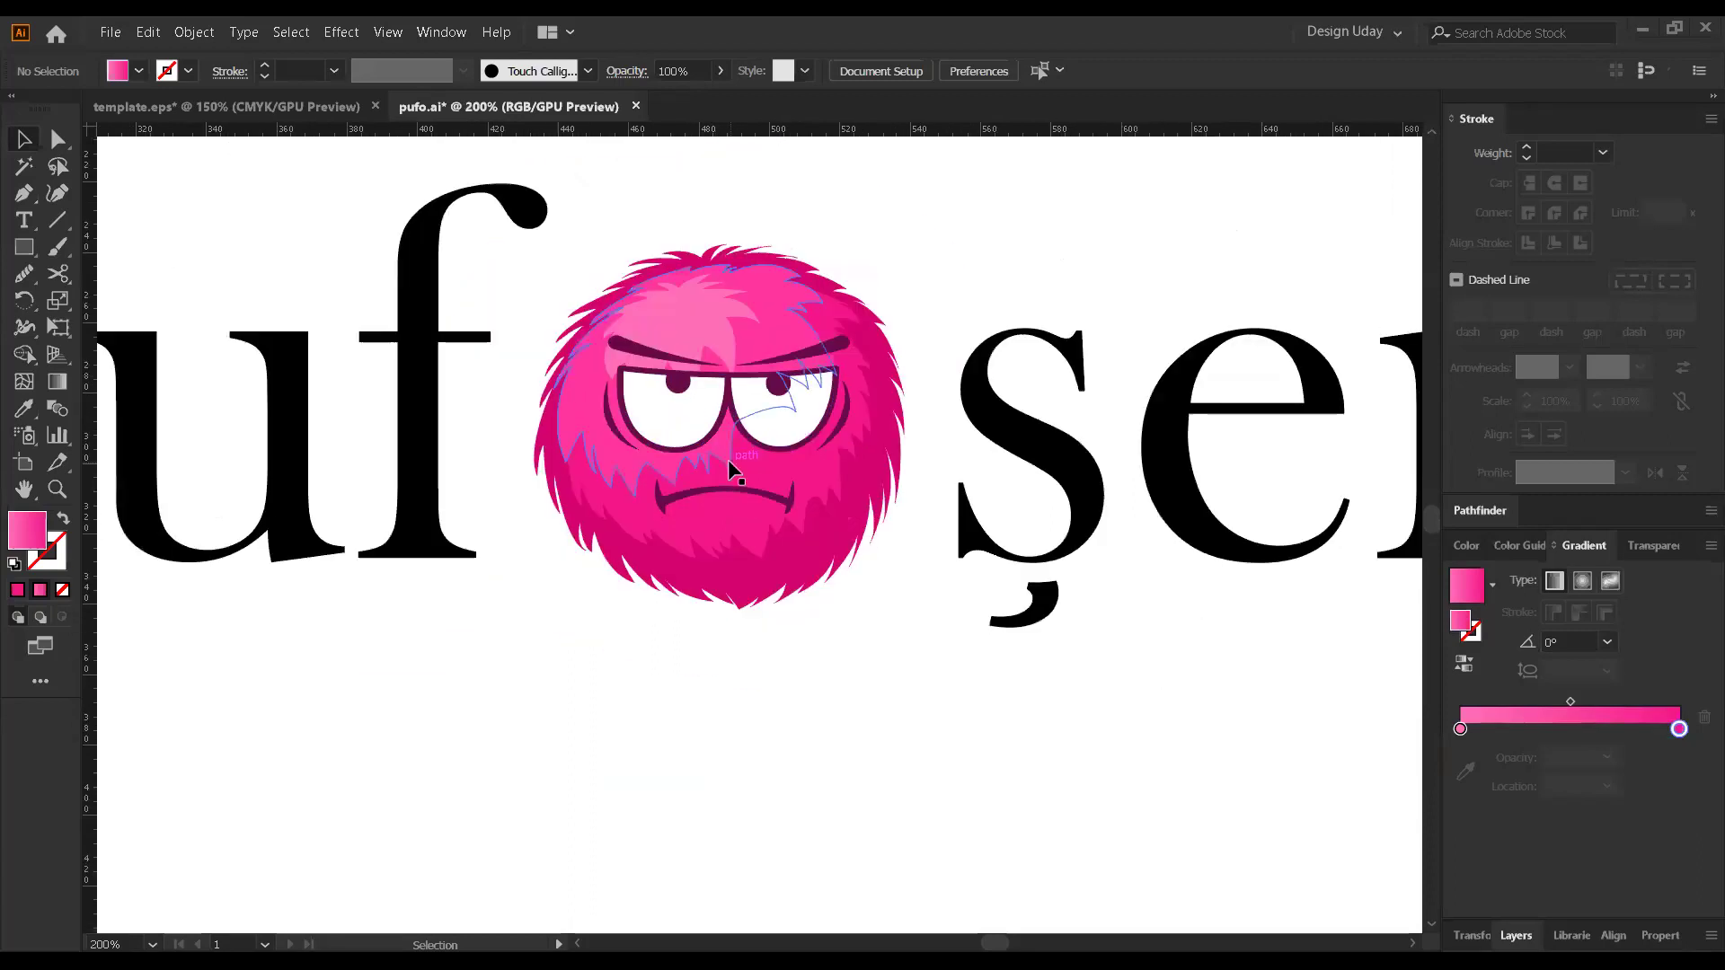
alt+scroll(751, 671, down, 1)
alt+scroll(753, 671, down, 1)
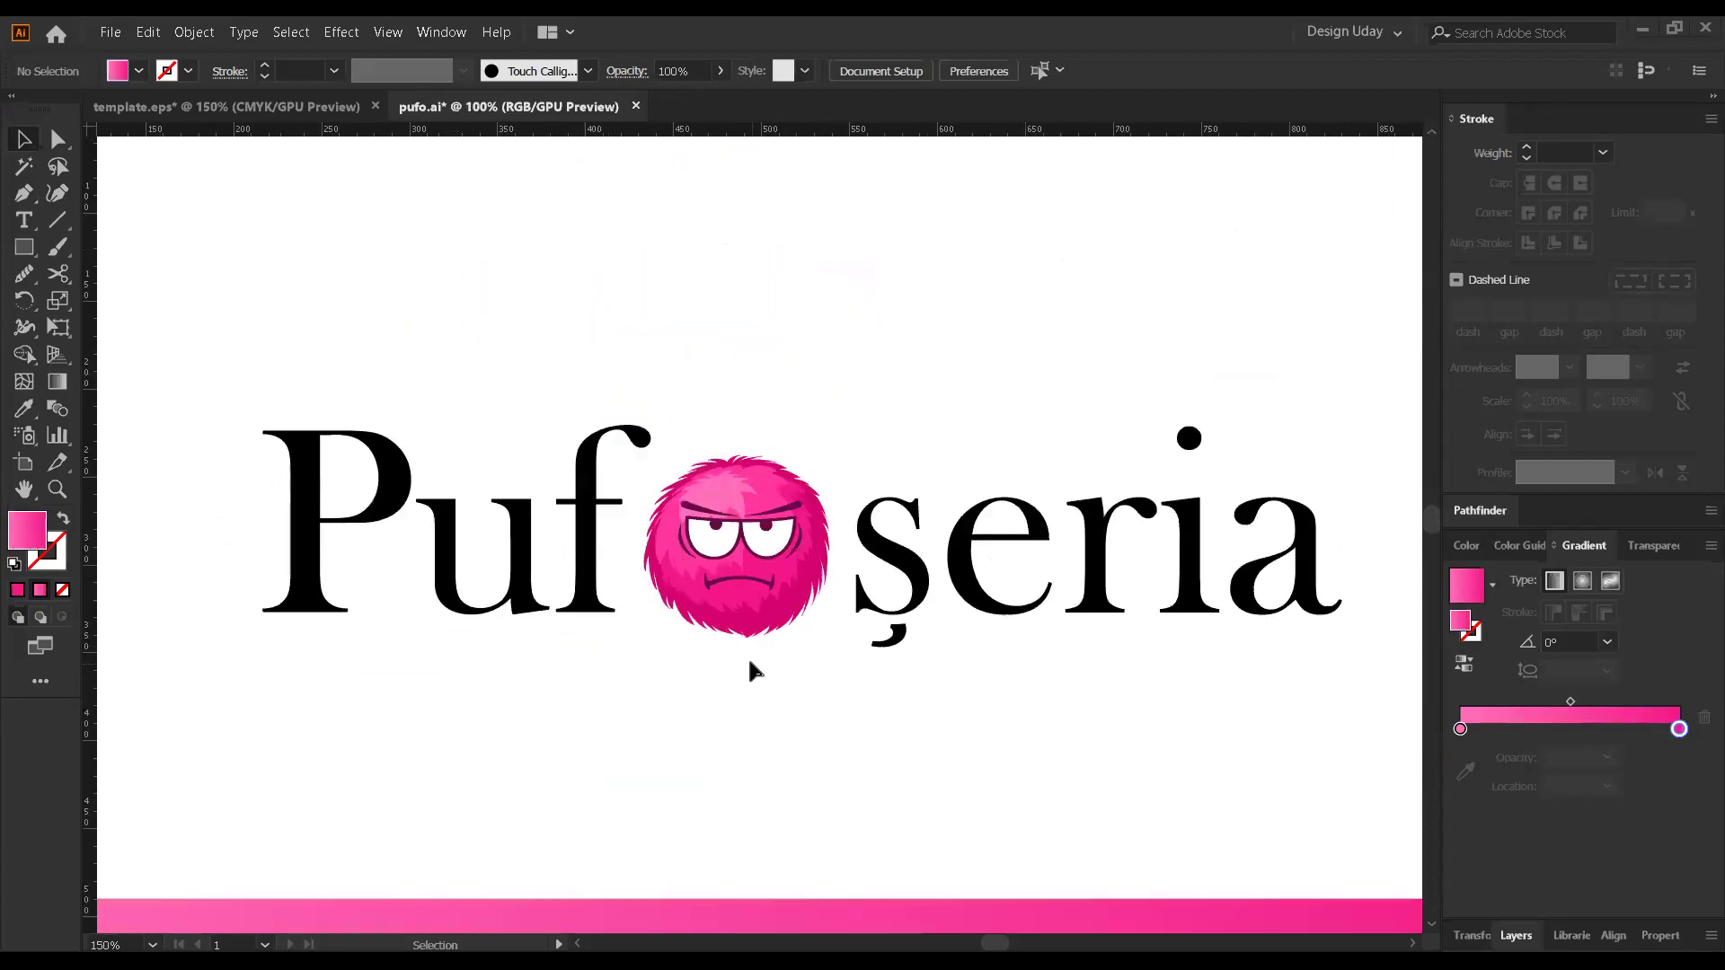
scroll(752, 667, down, 1)
alt+scroll(747, 670, down, 3)
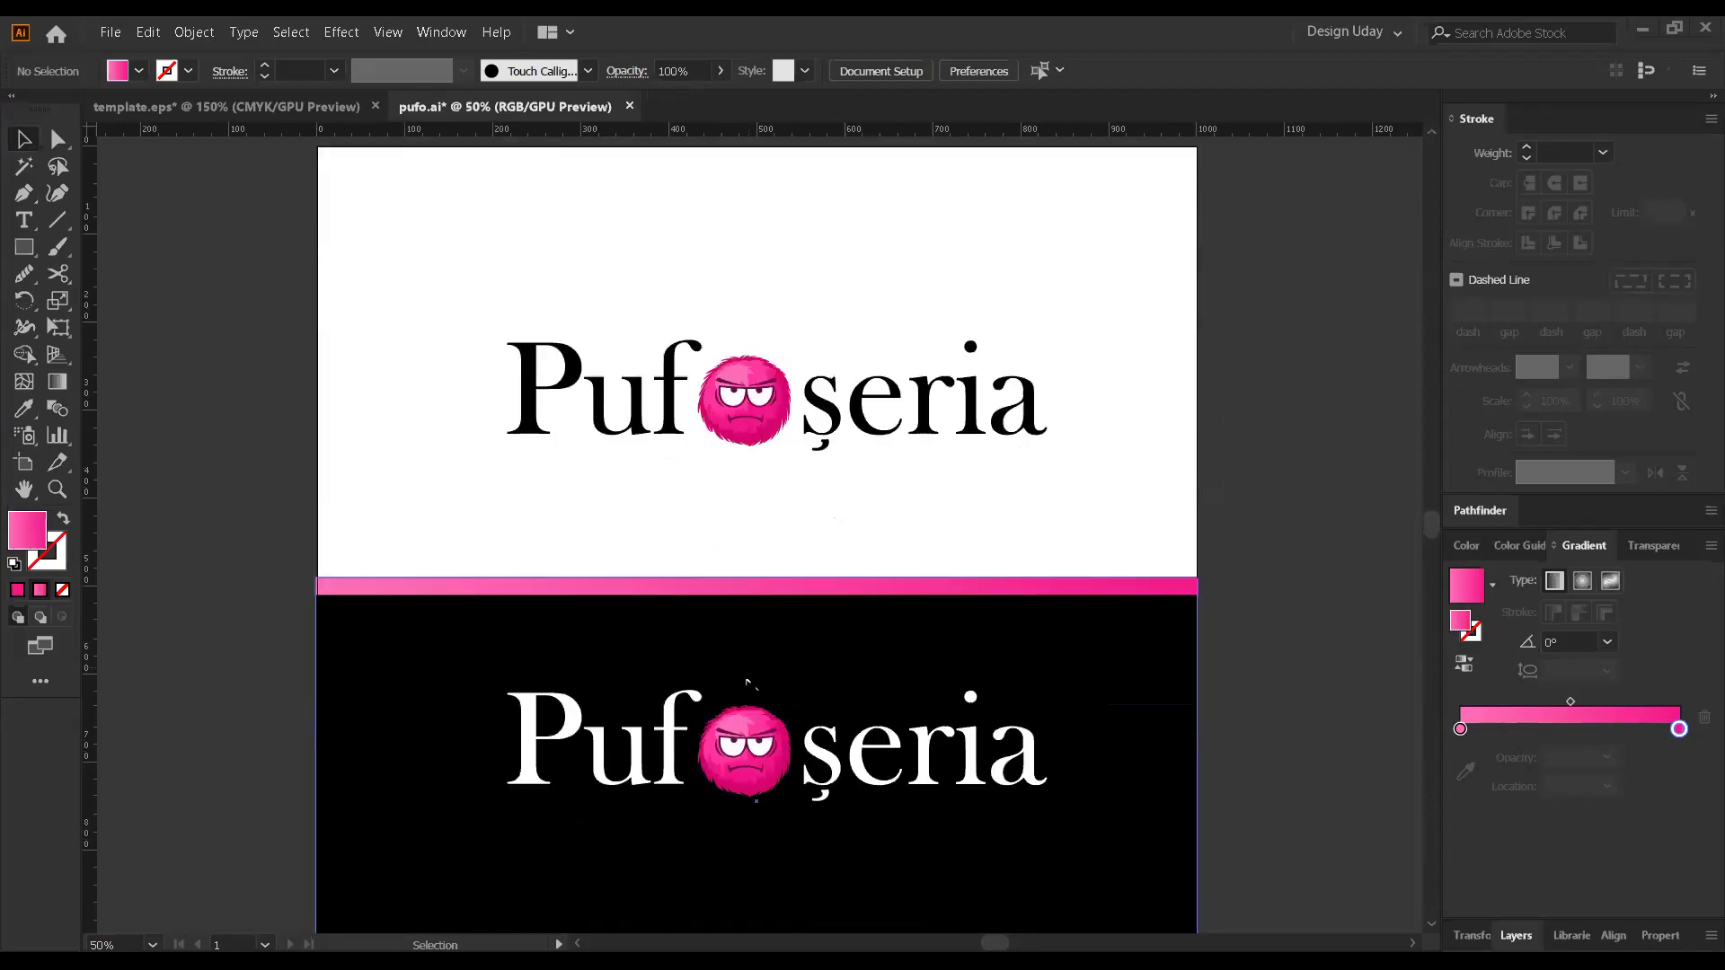
scroll(747, 683, down, 1)
alt+scroll(748, 672, down, 1)
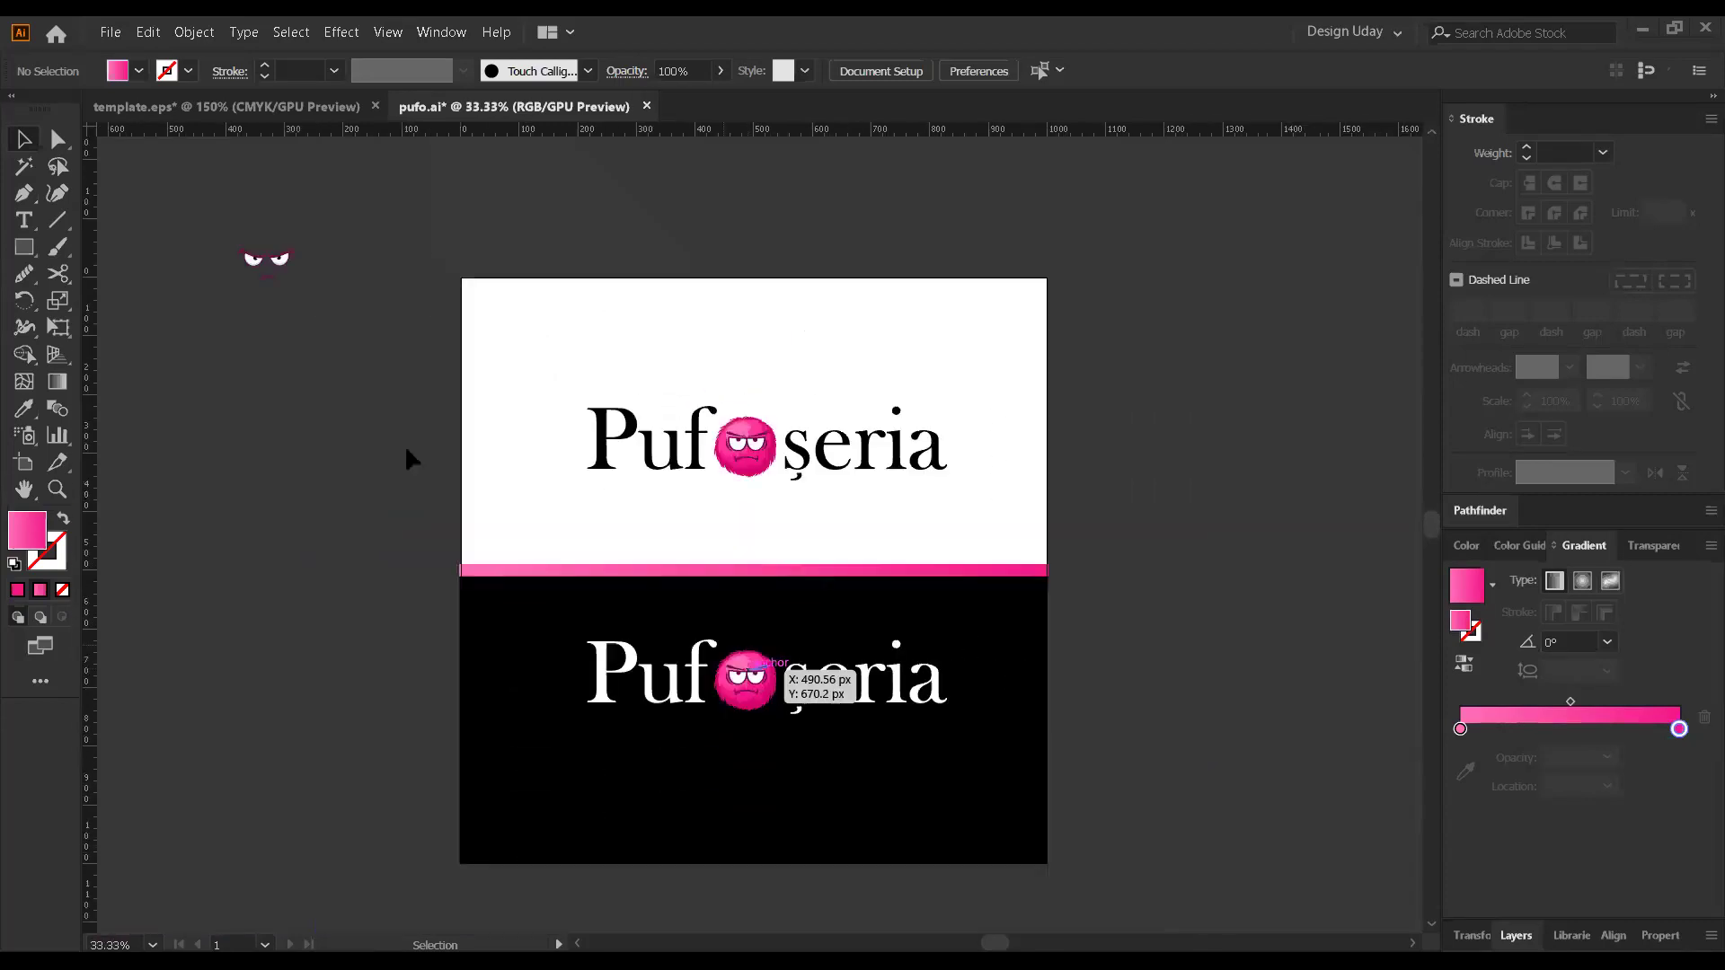
scroll(384, 434, down, 1)
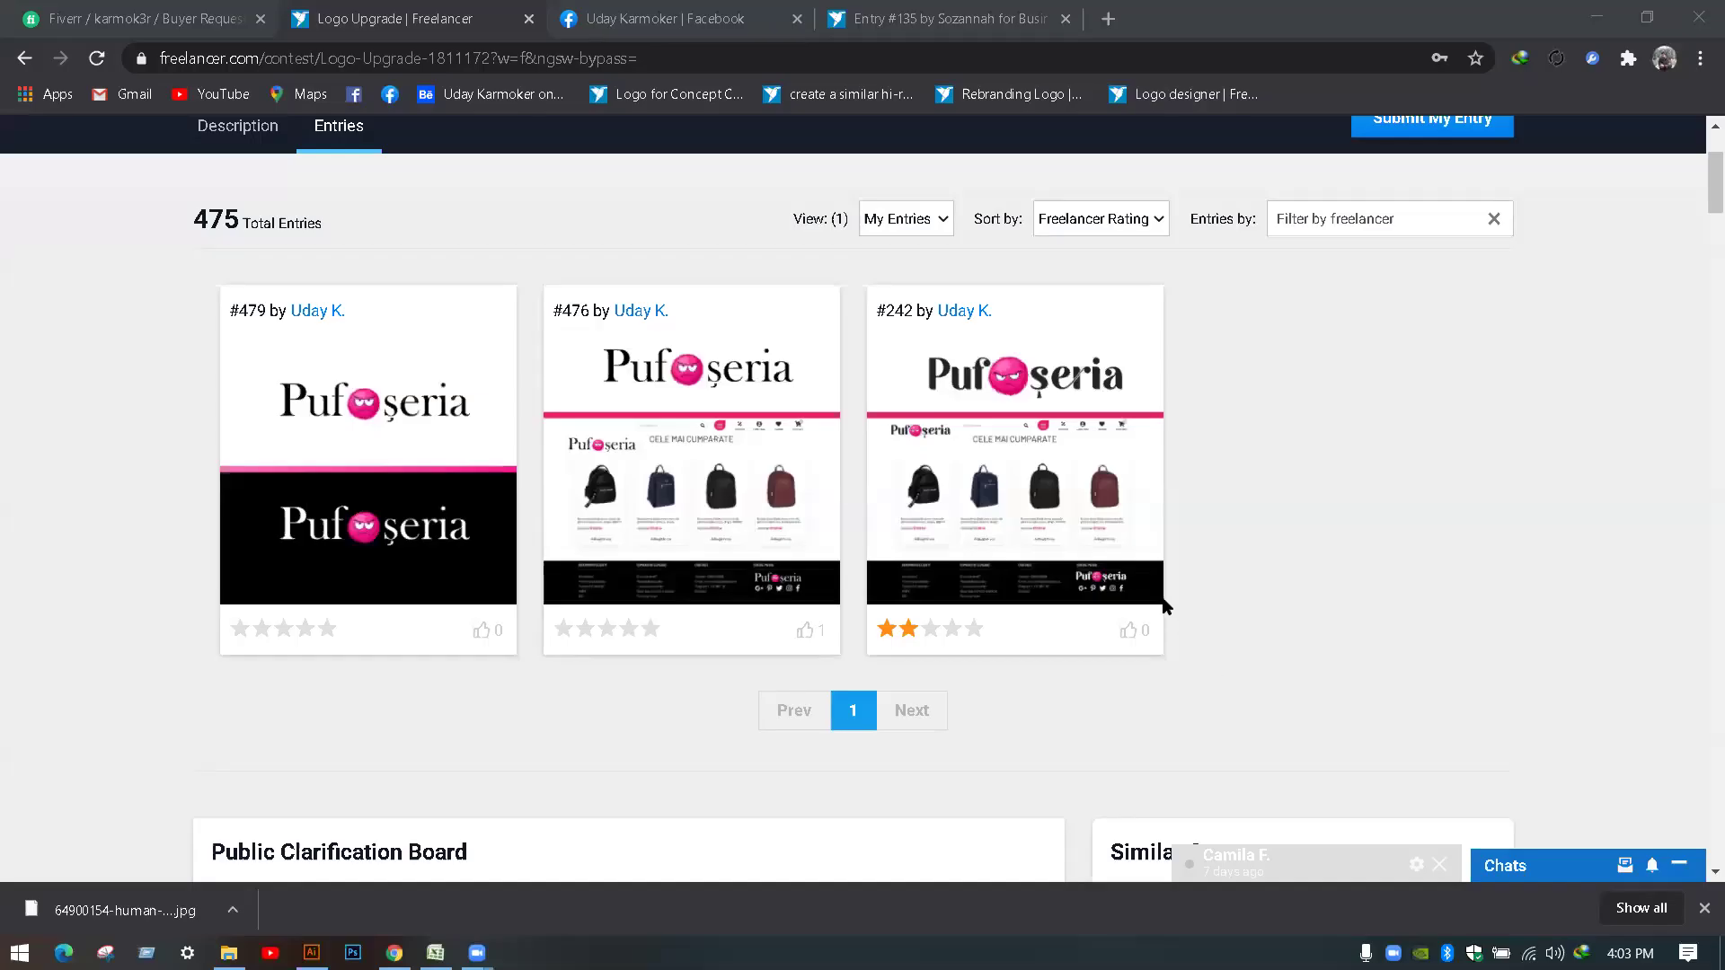
click(1124, 472)
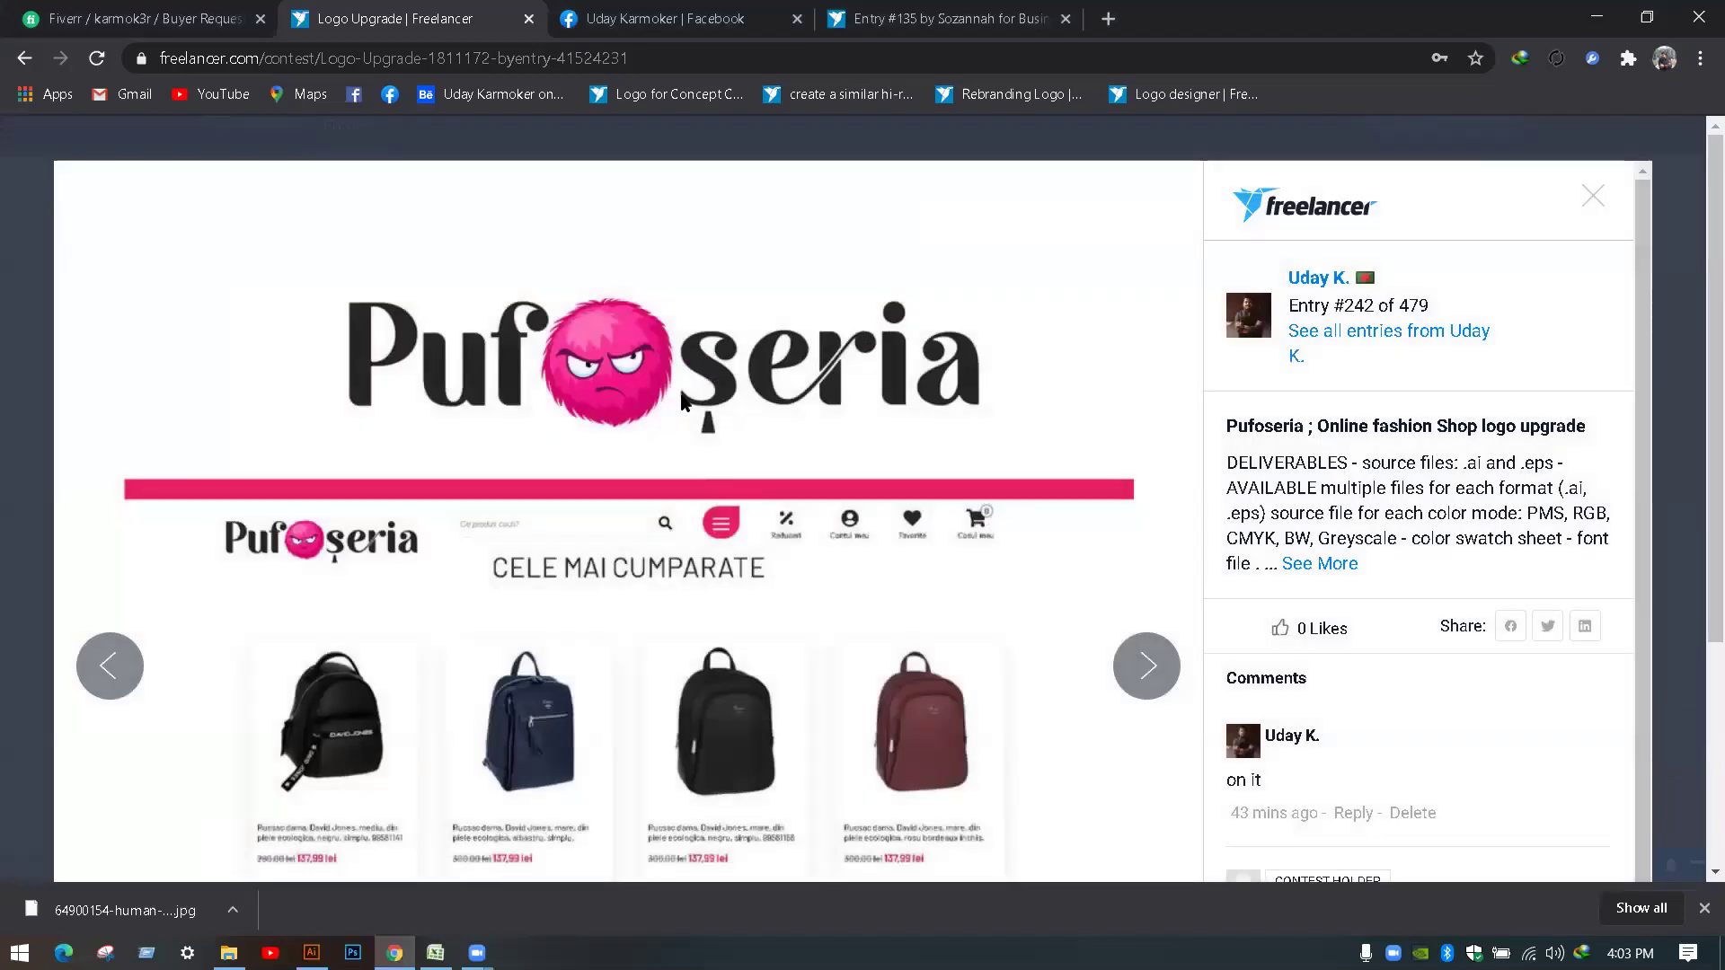
scroll(1328, 530, down, 2)
scroll(1328, 530, down, 2)
scroll(1416, 665, down, 1)
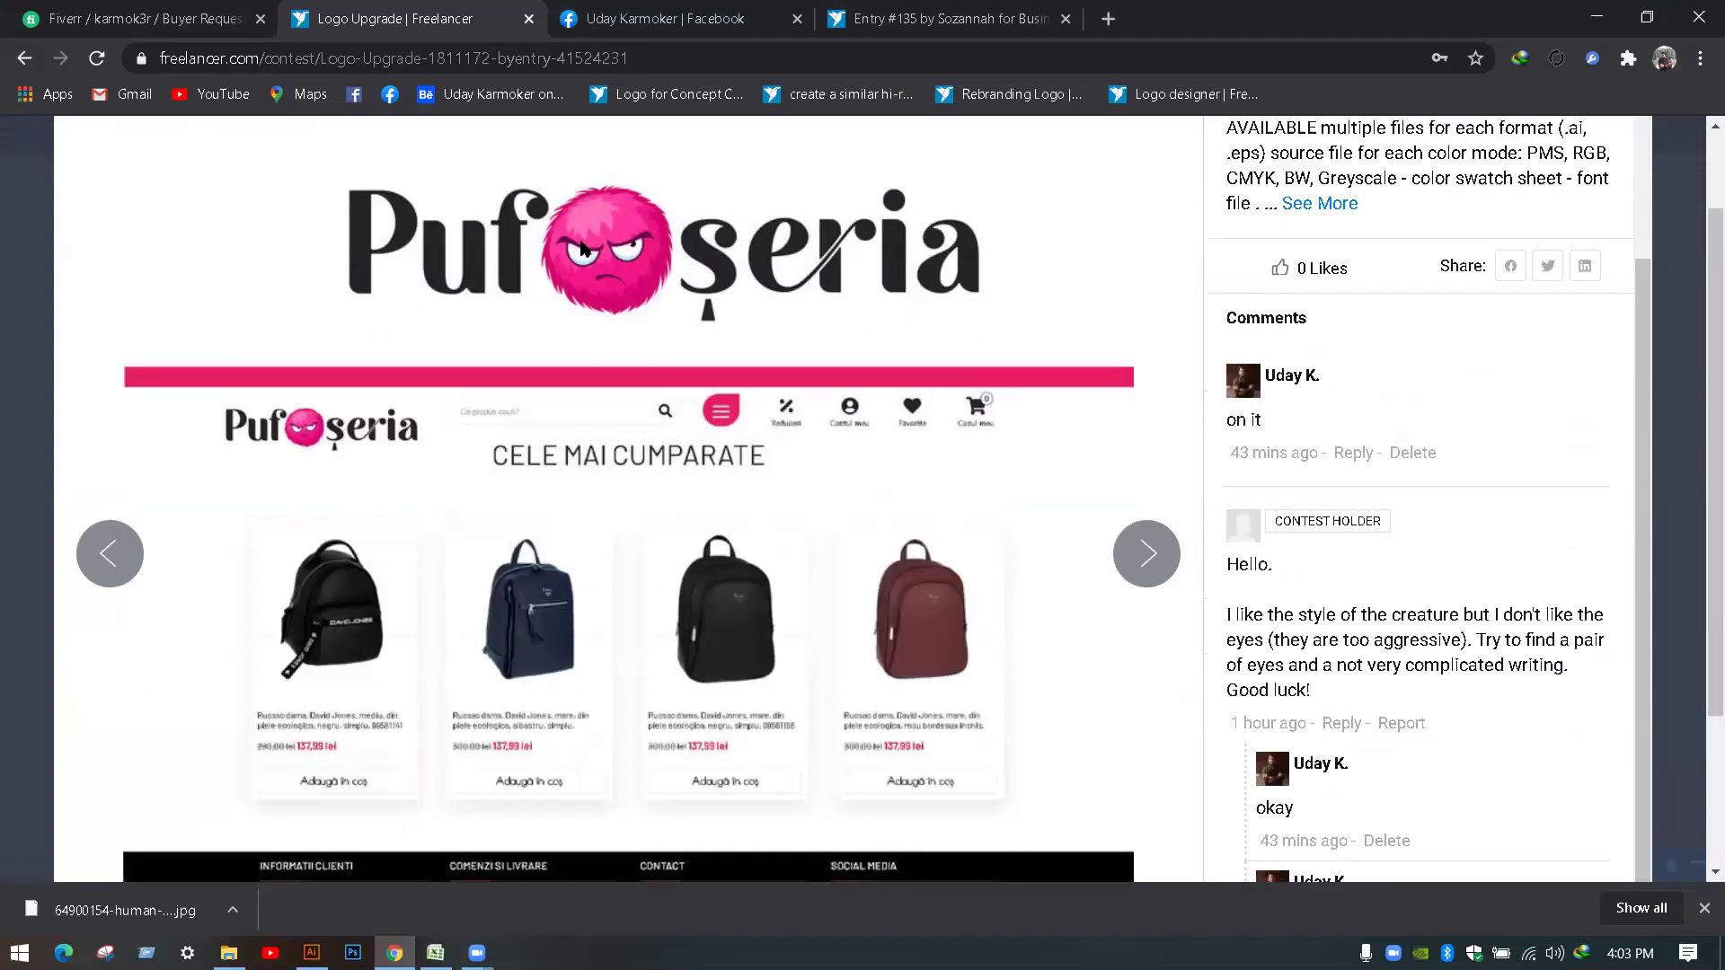
scroll(1376, 715, down, 2)
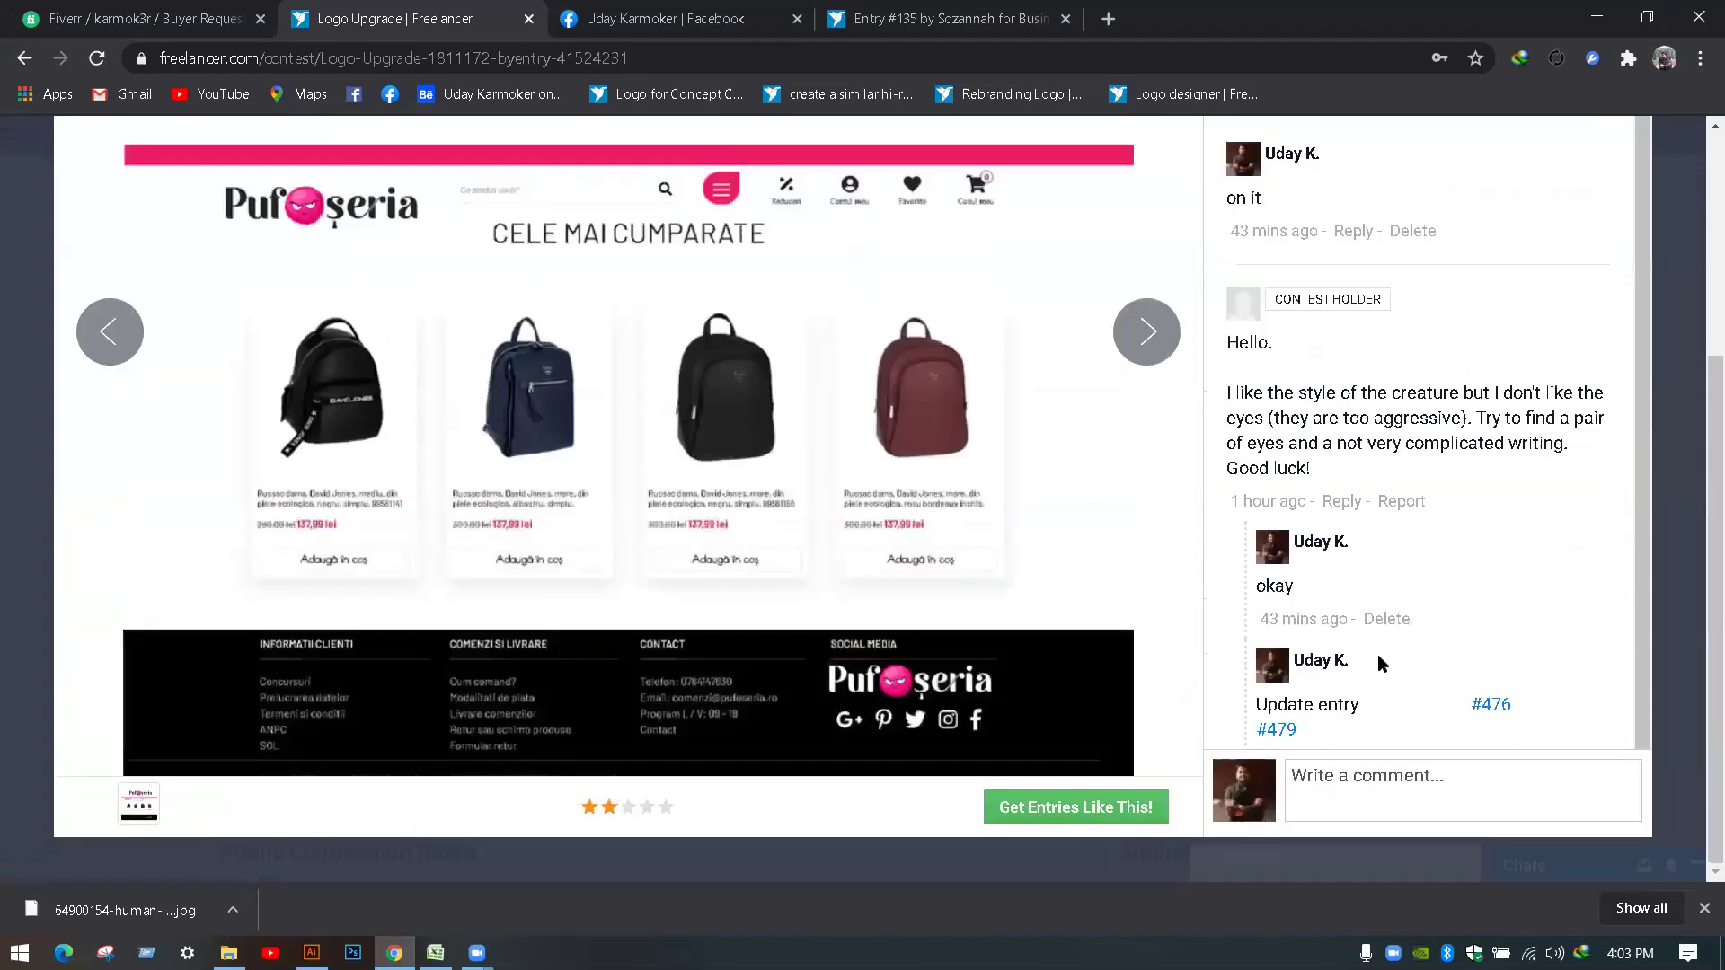
scroll(1401, 647, up, 1)
scroll(1009, 512, up, 3)
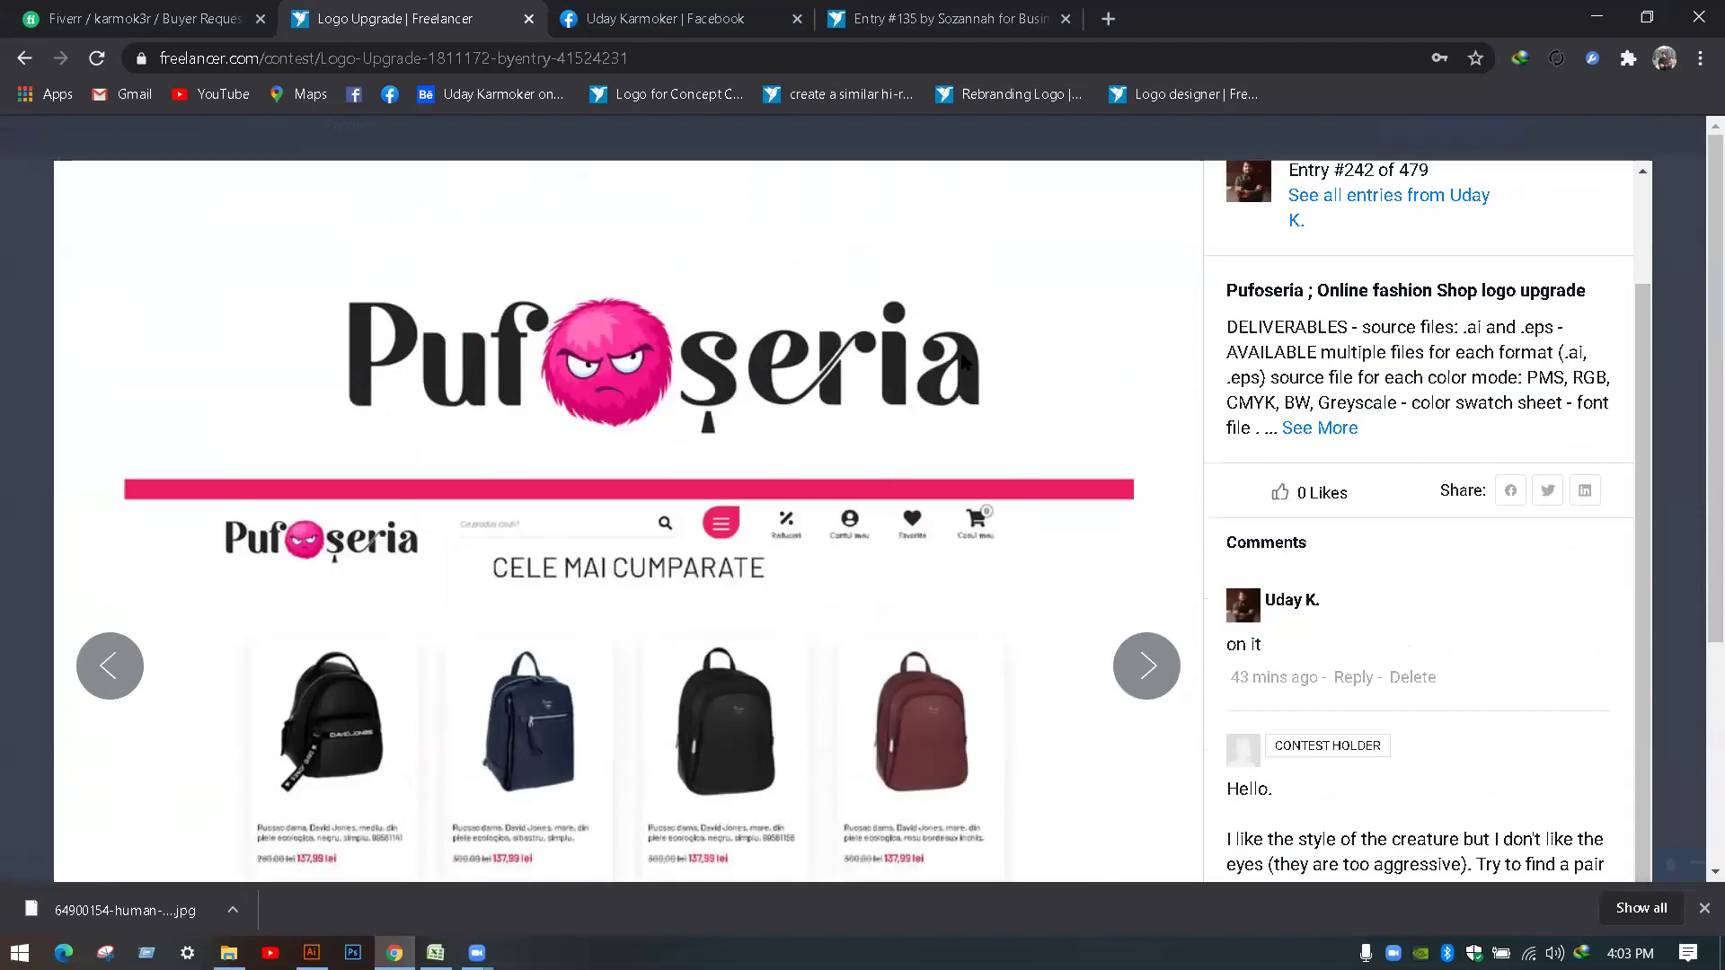
click(1684, 375)
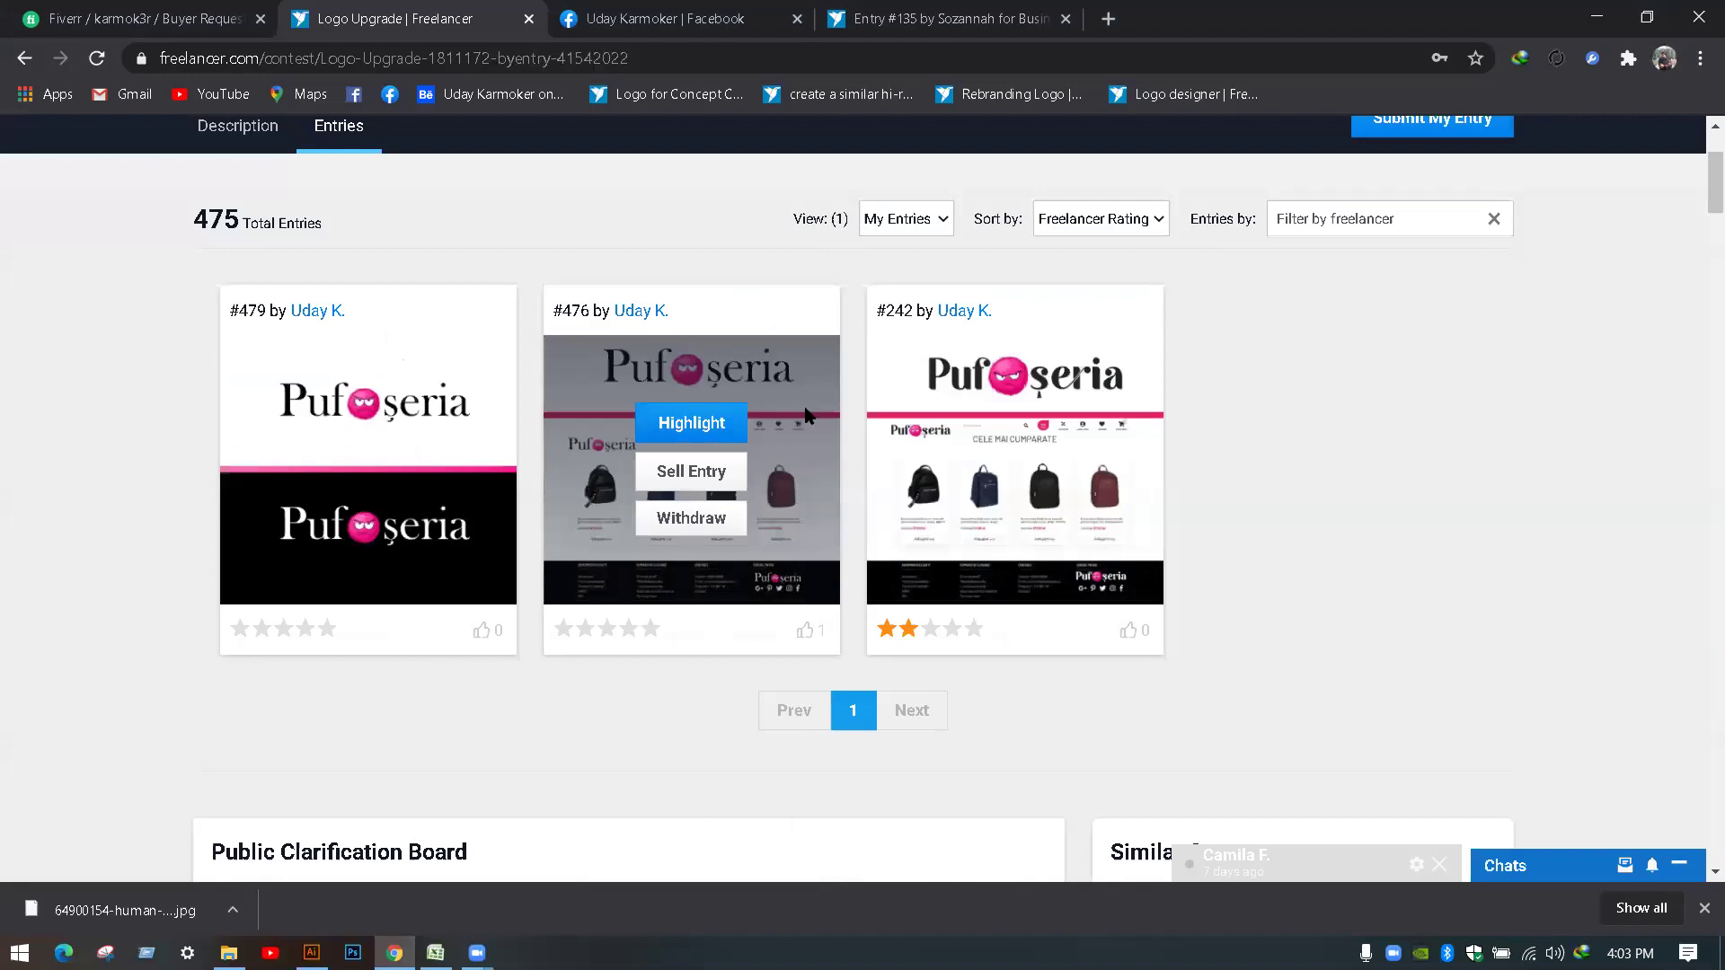
click(808, 416)
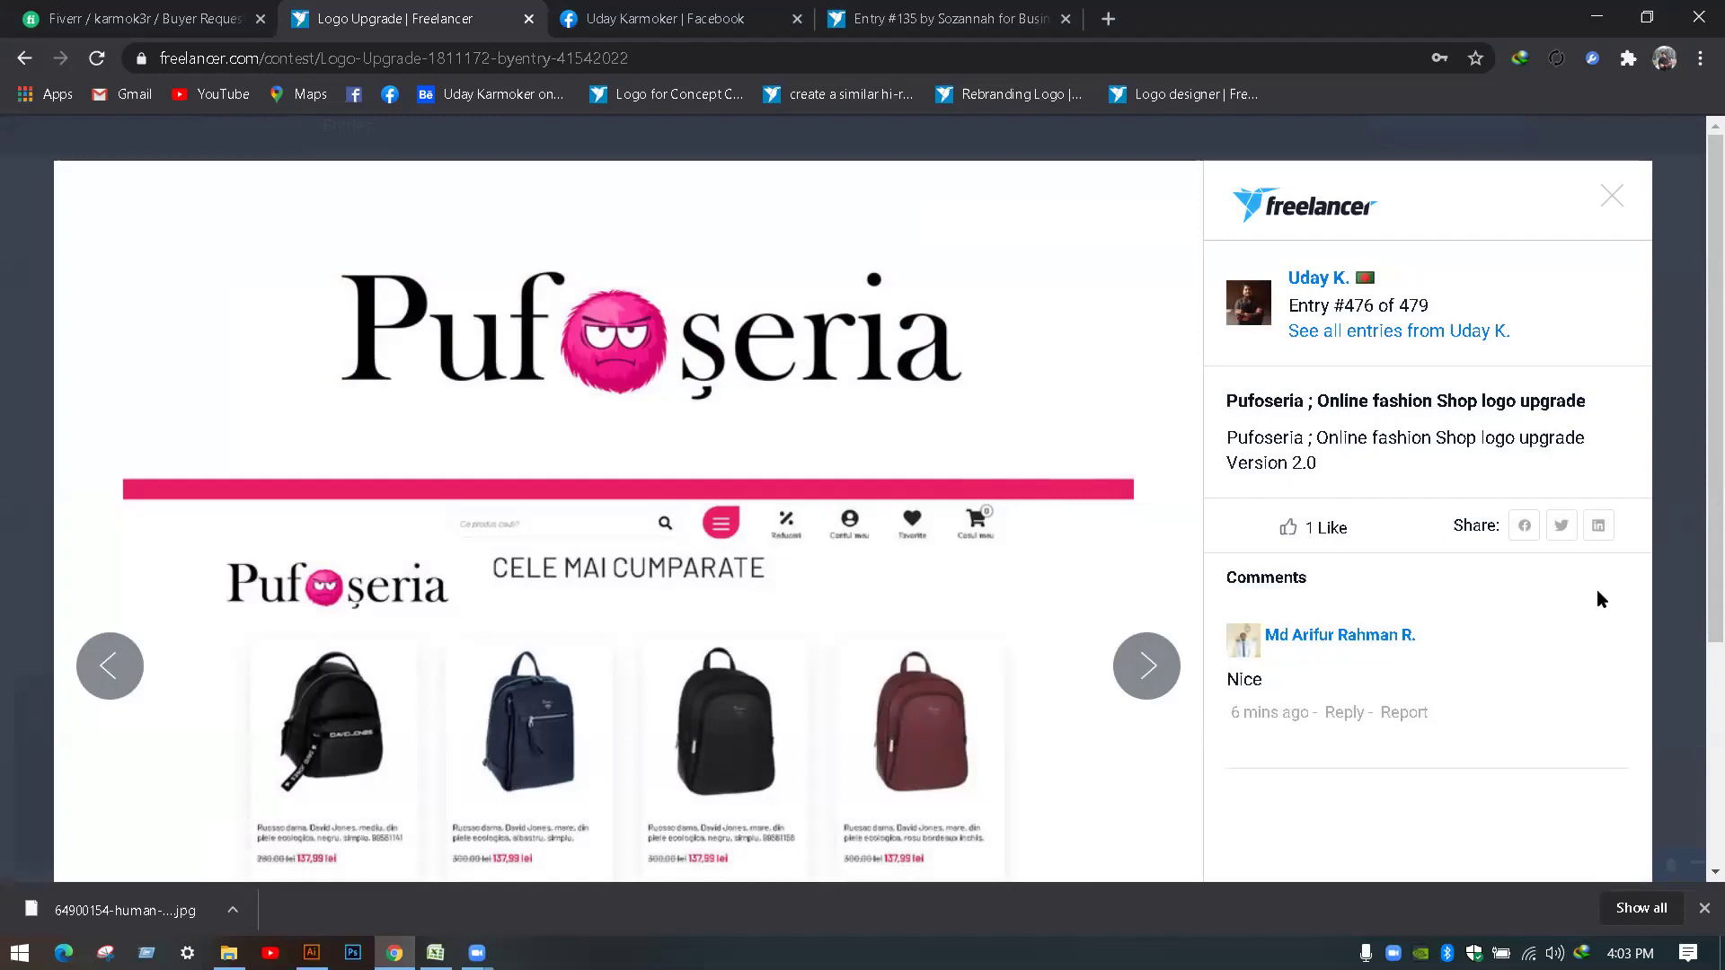
click(1683, 562)
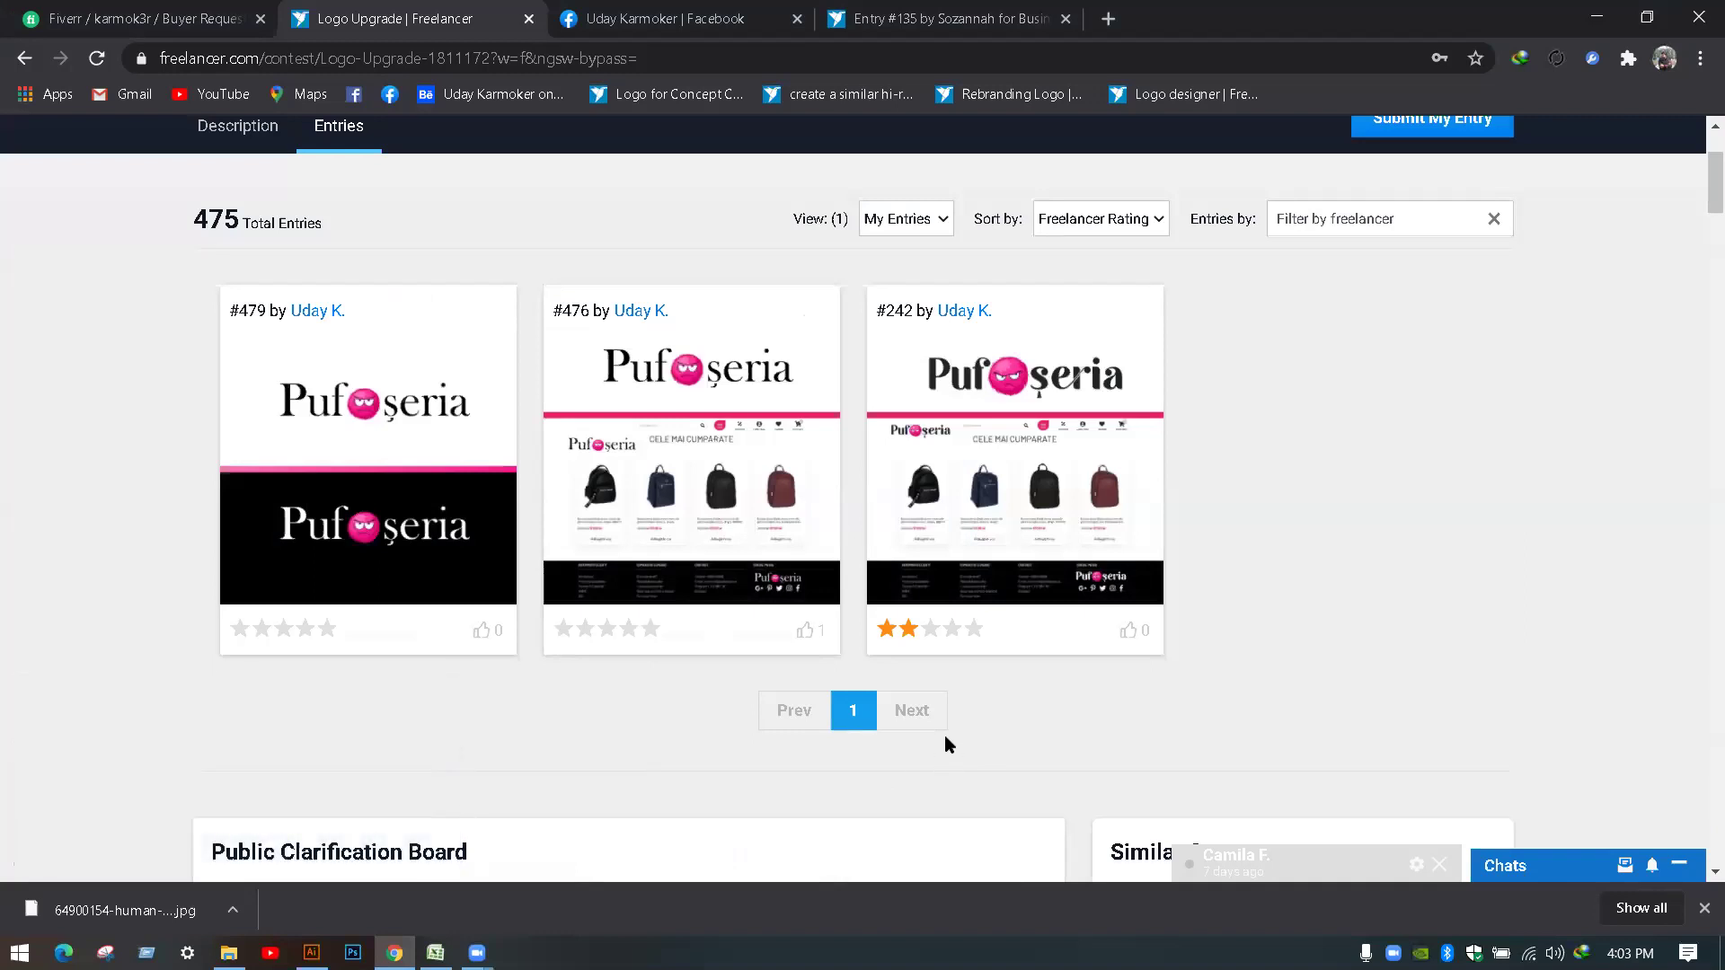
scroll(828, 287, up, 3)
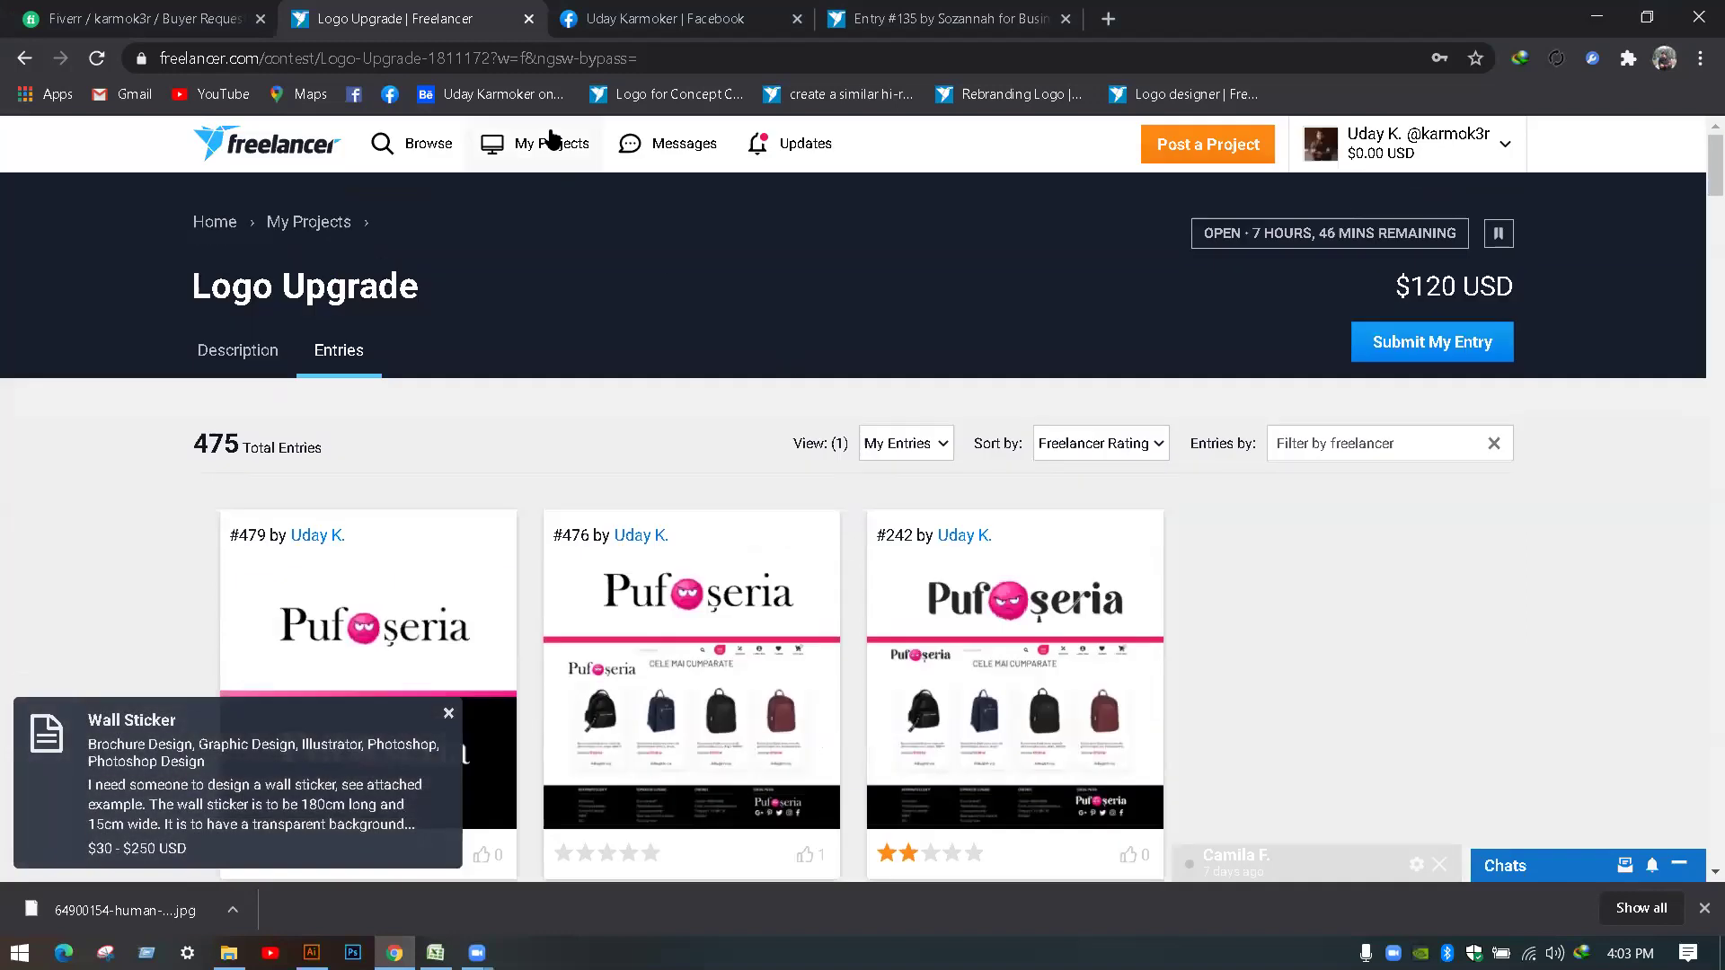
Open the Logo for Concept Company contest from My Projects and list all 106 entries
click(552, 139)
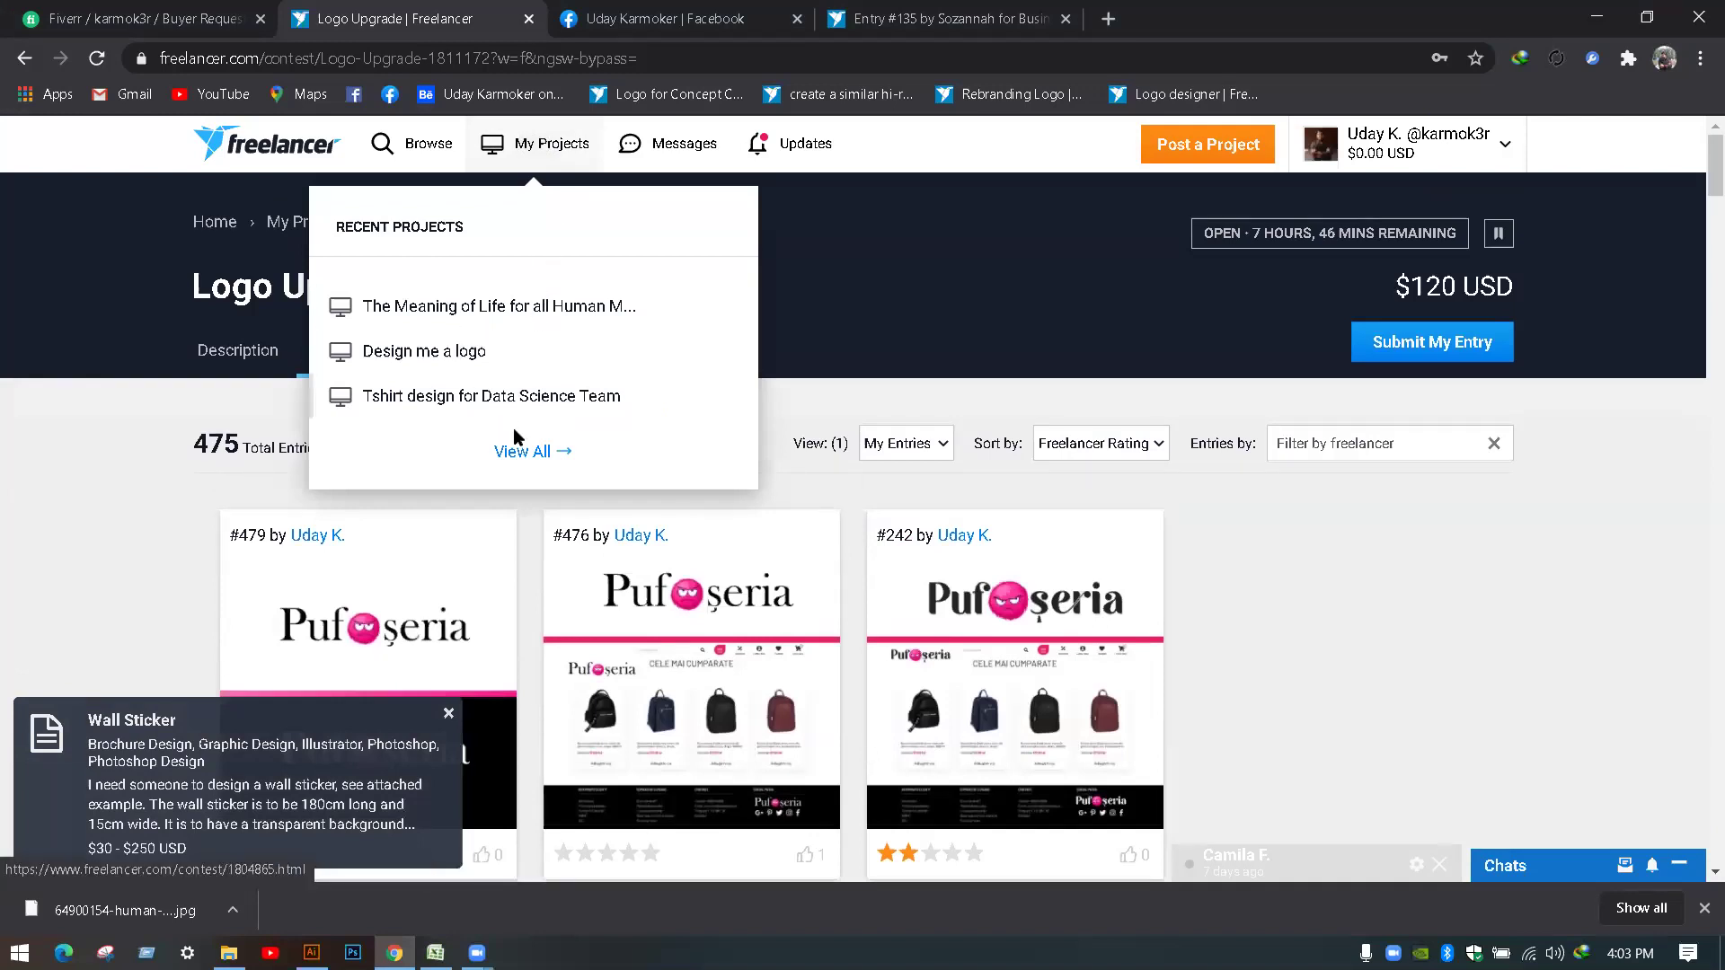
click(534, 451)
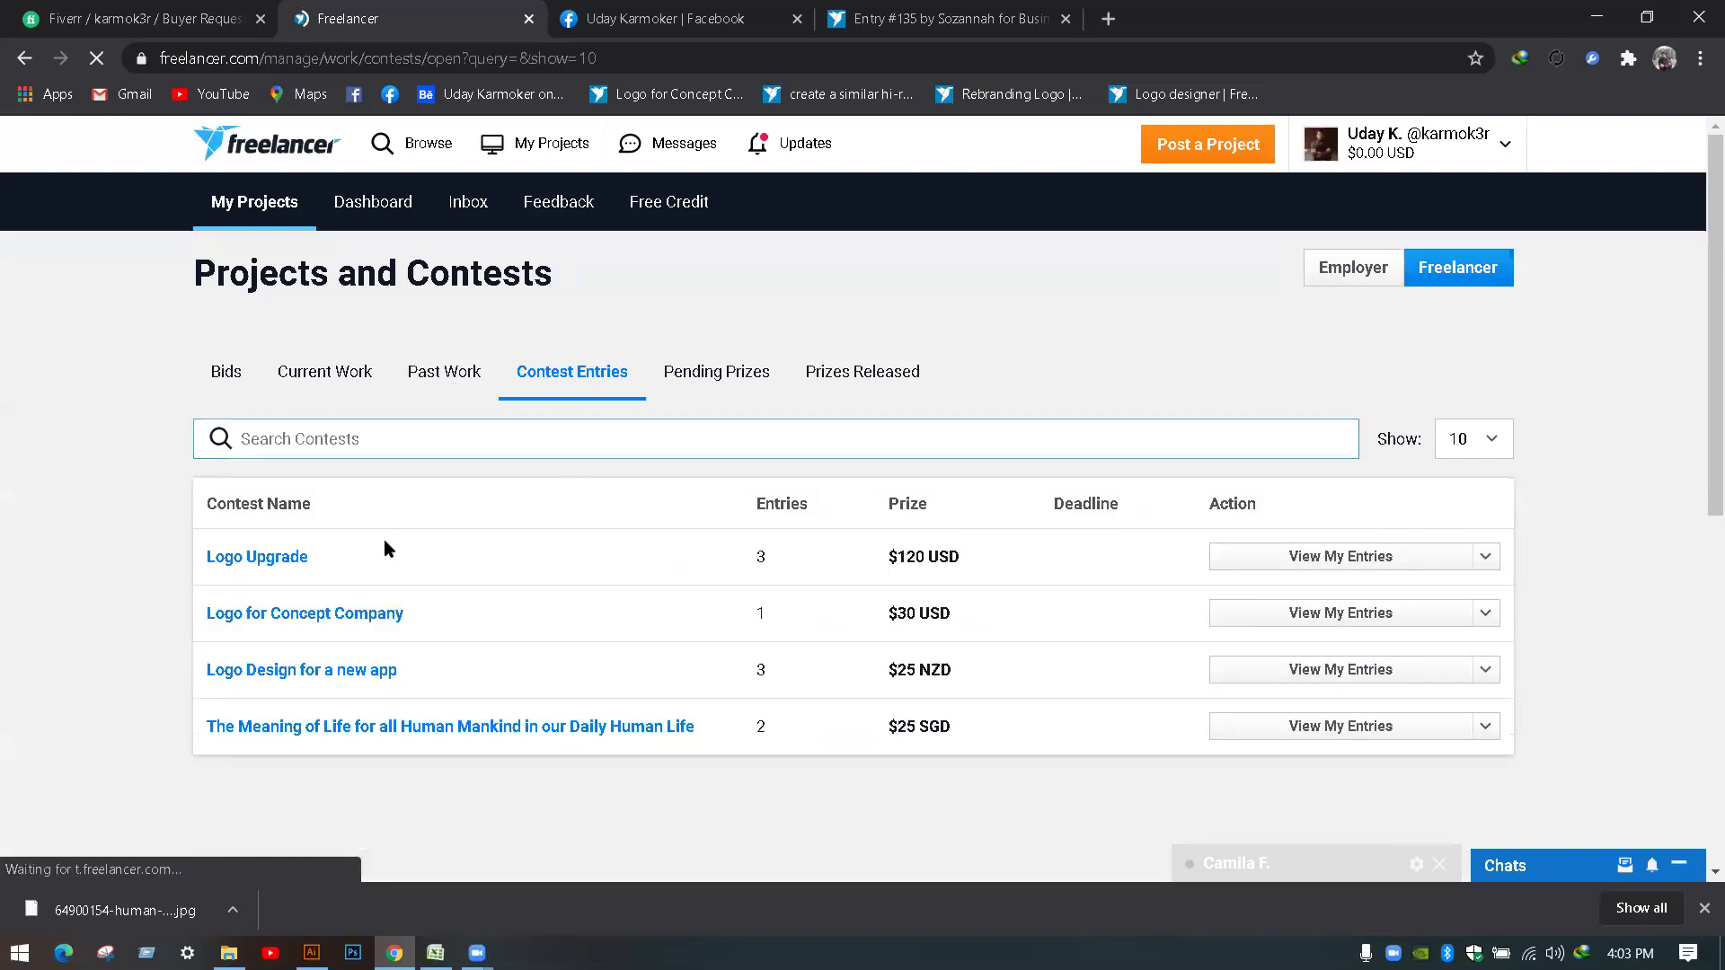
click(357, 616)
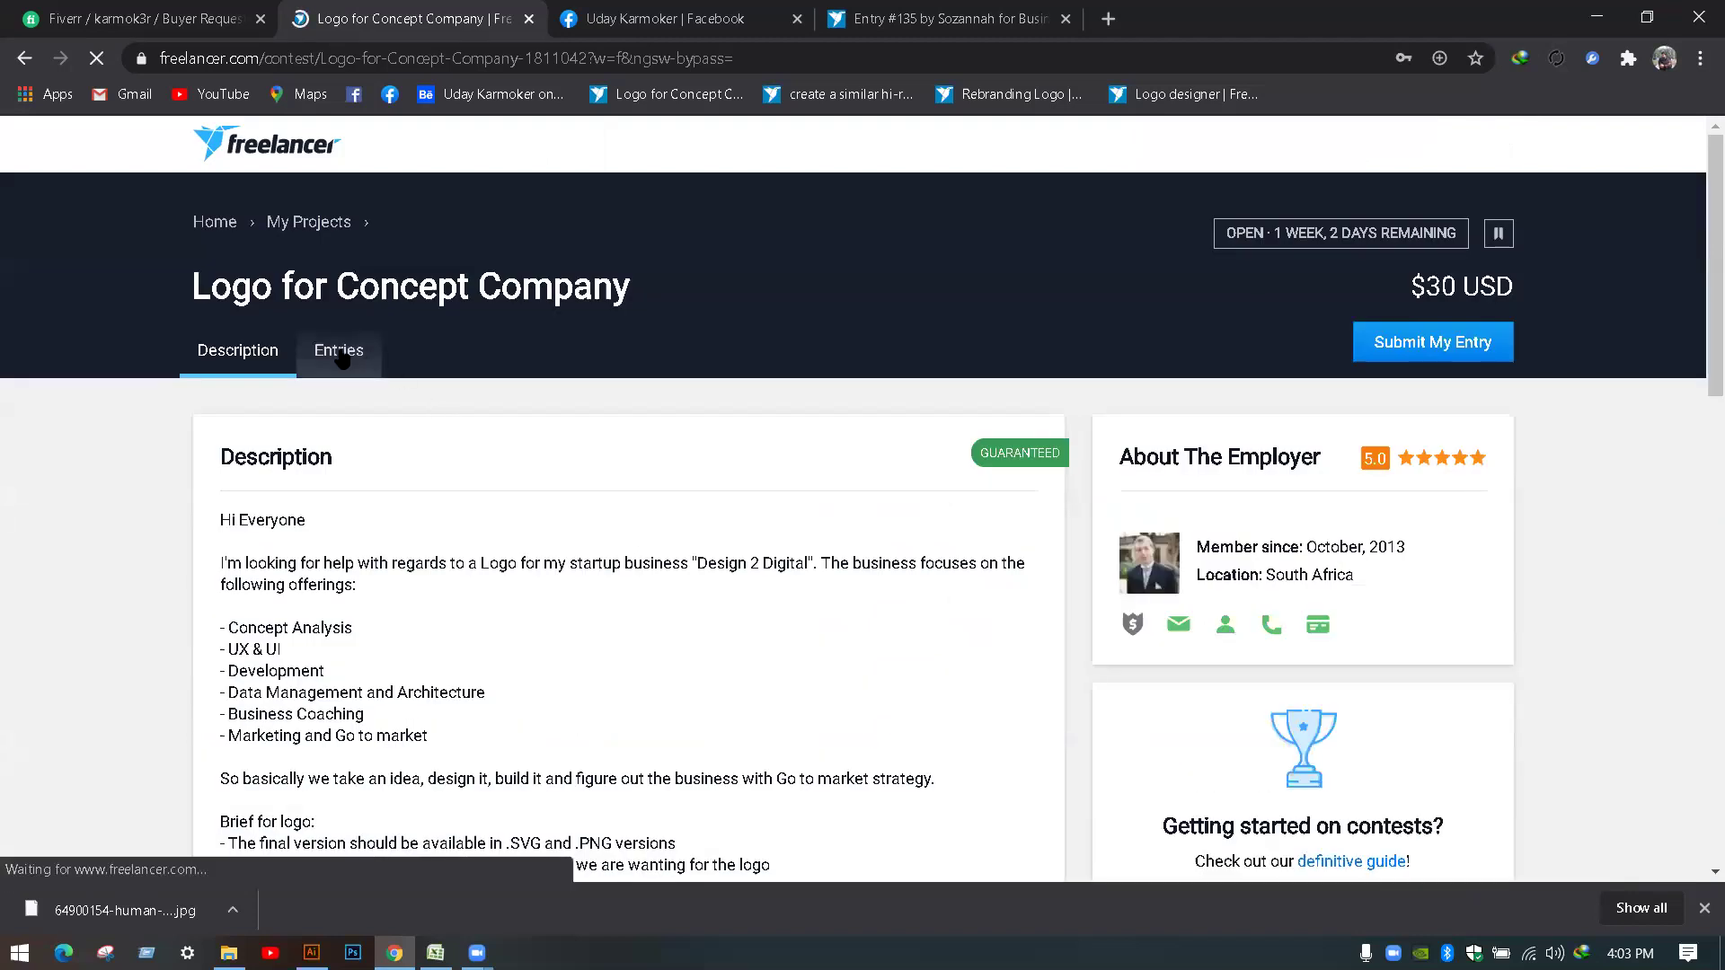
click(341, 358)
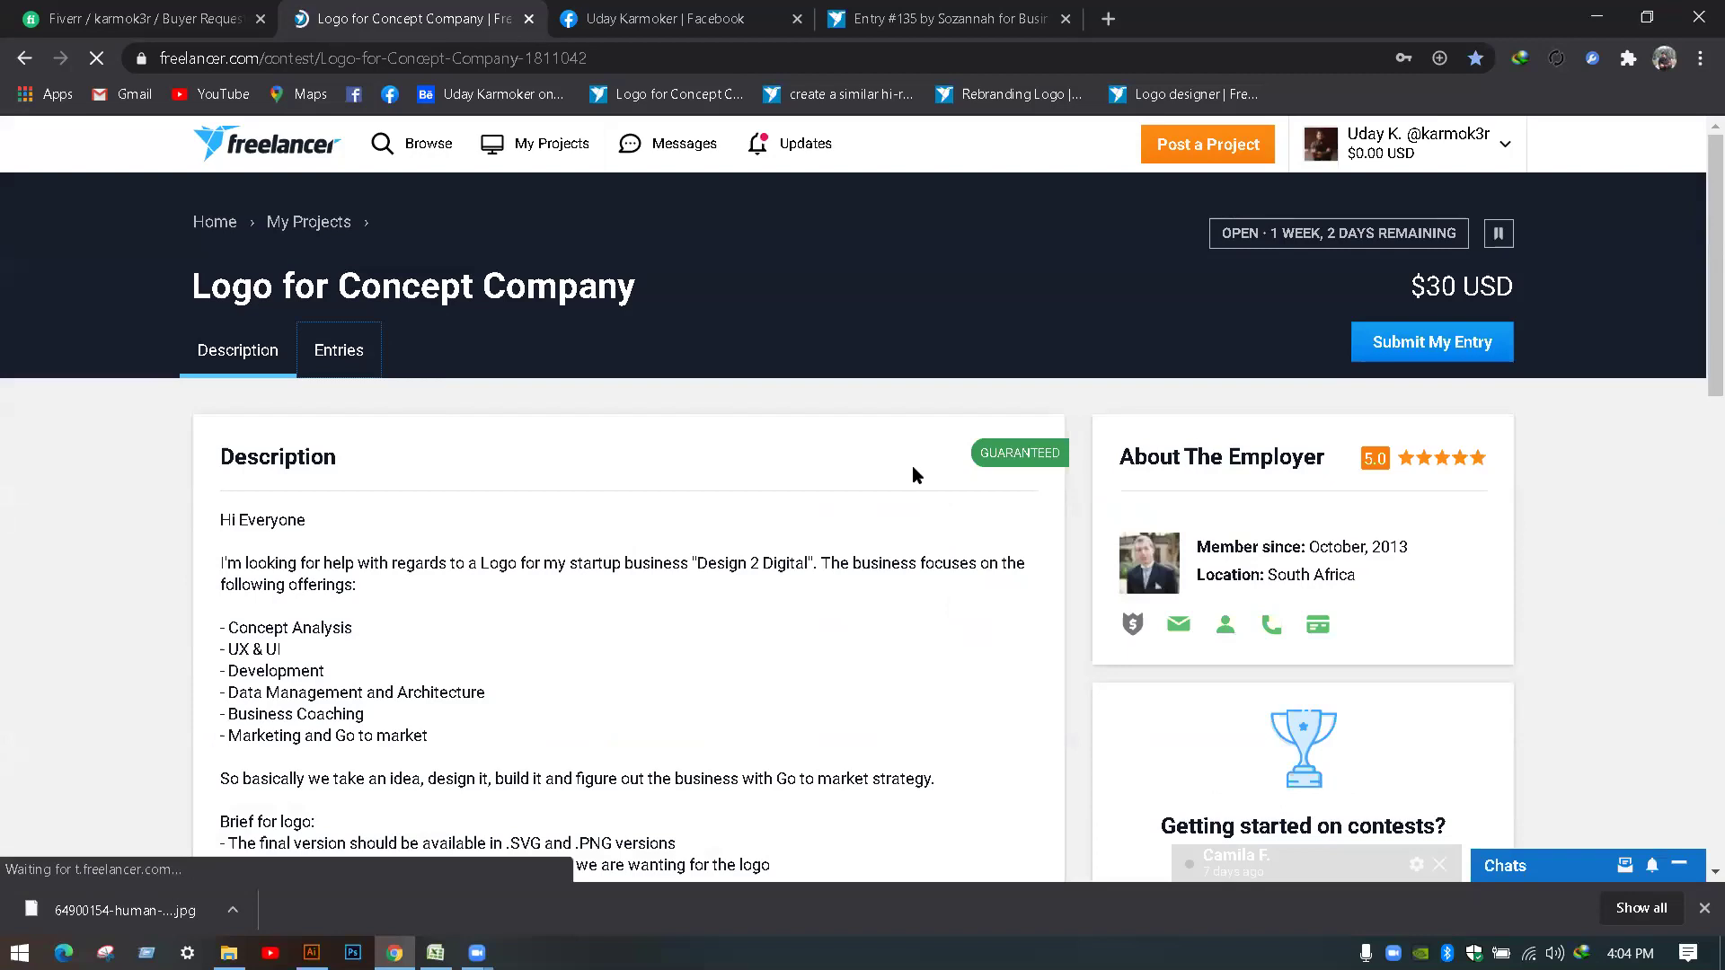
click(344, 352)
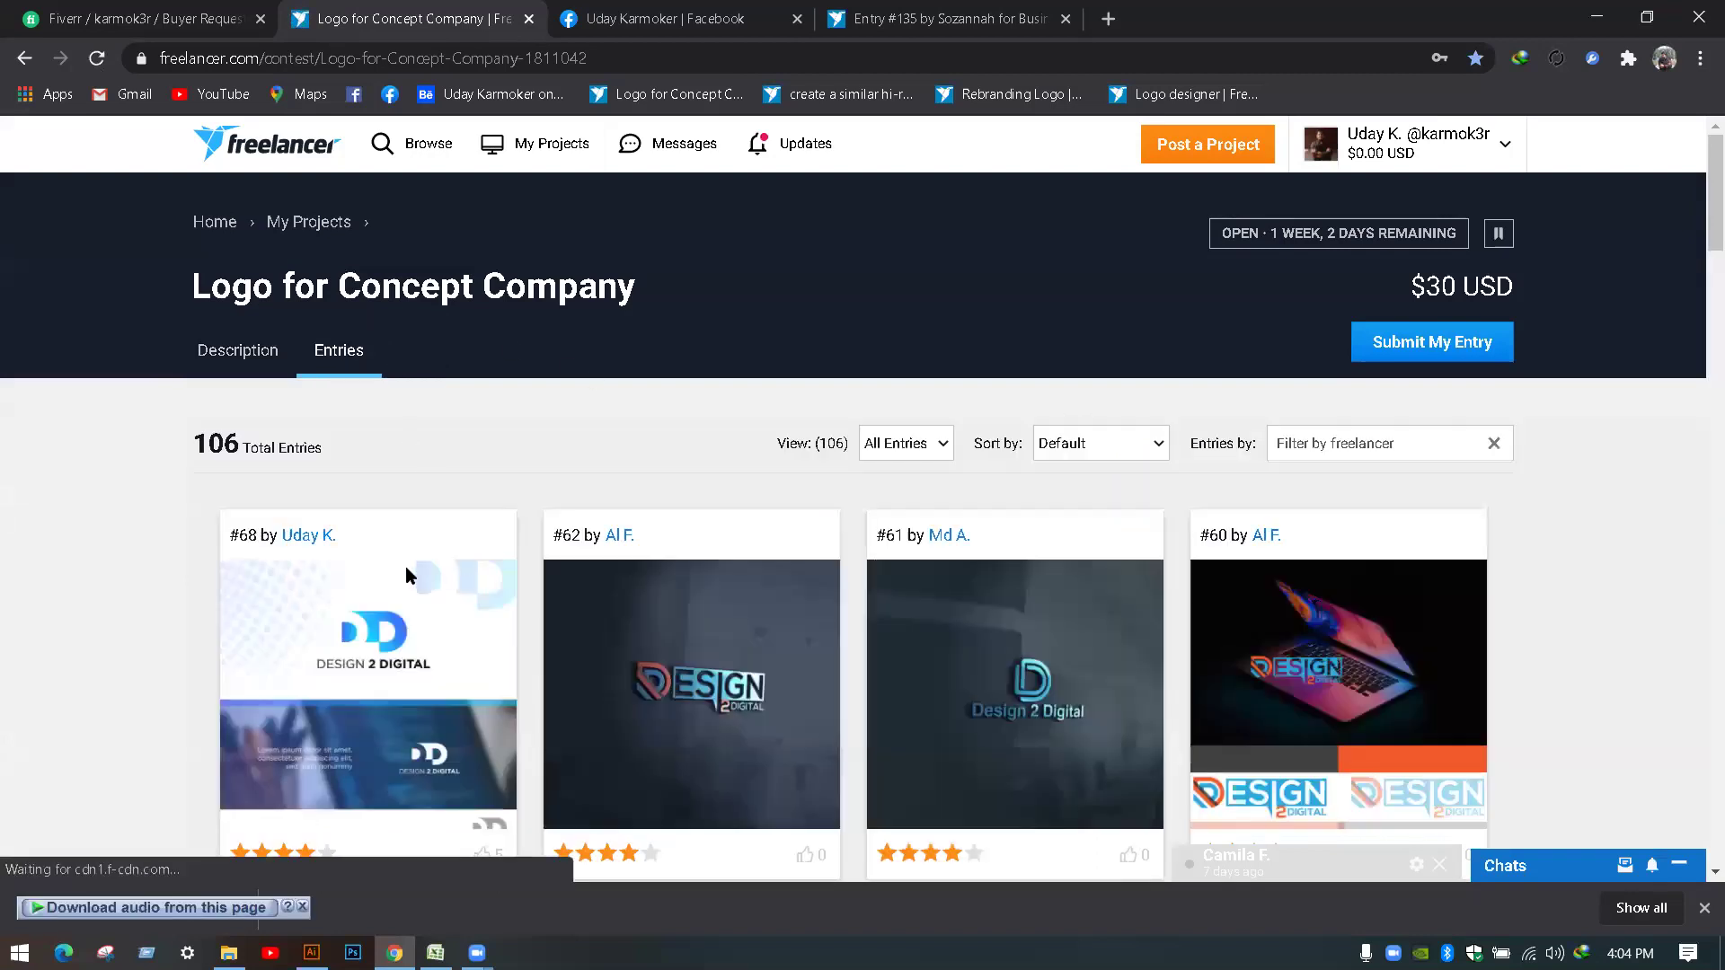
Browse the contest entries gallery and preview entry #62 at full size
scroll(341, 600, down, 3)
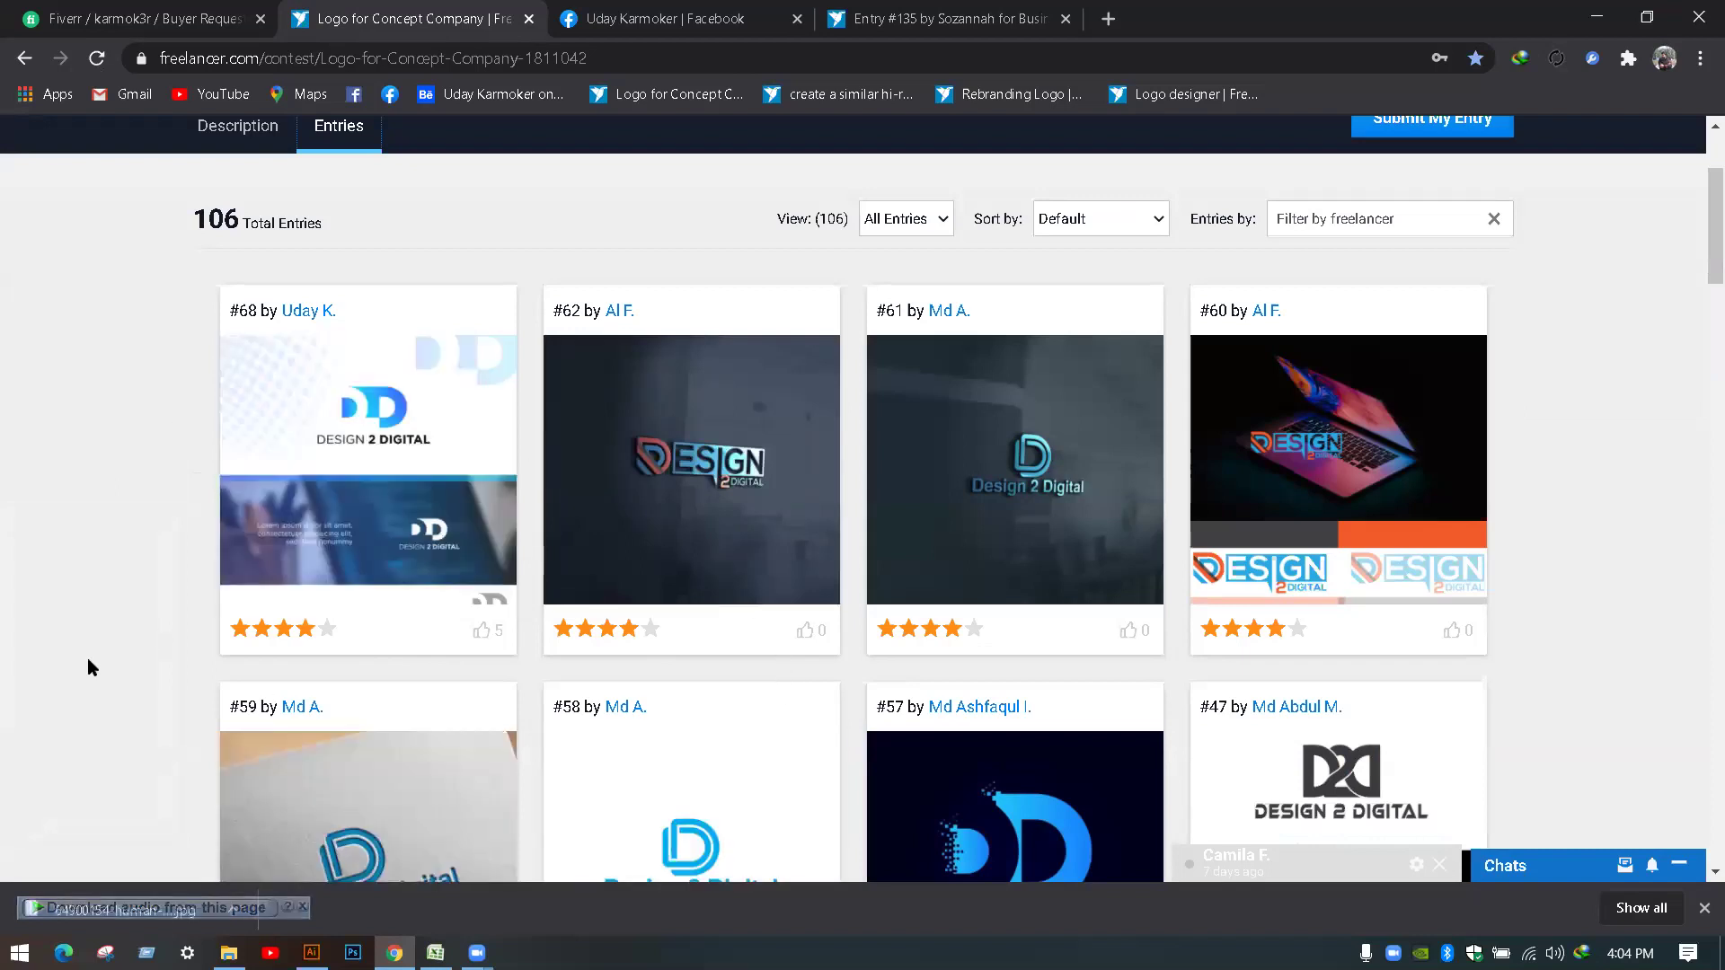
scroll(611, 663, down, 1)
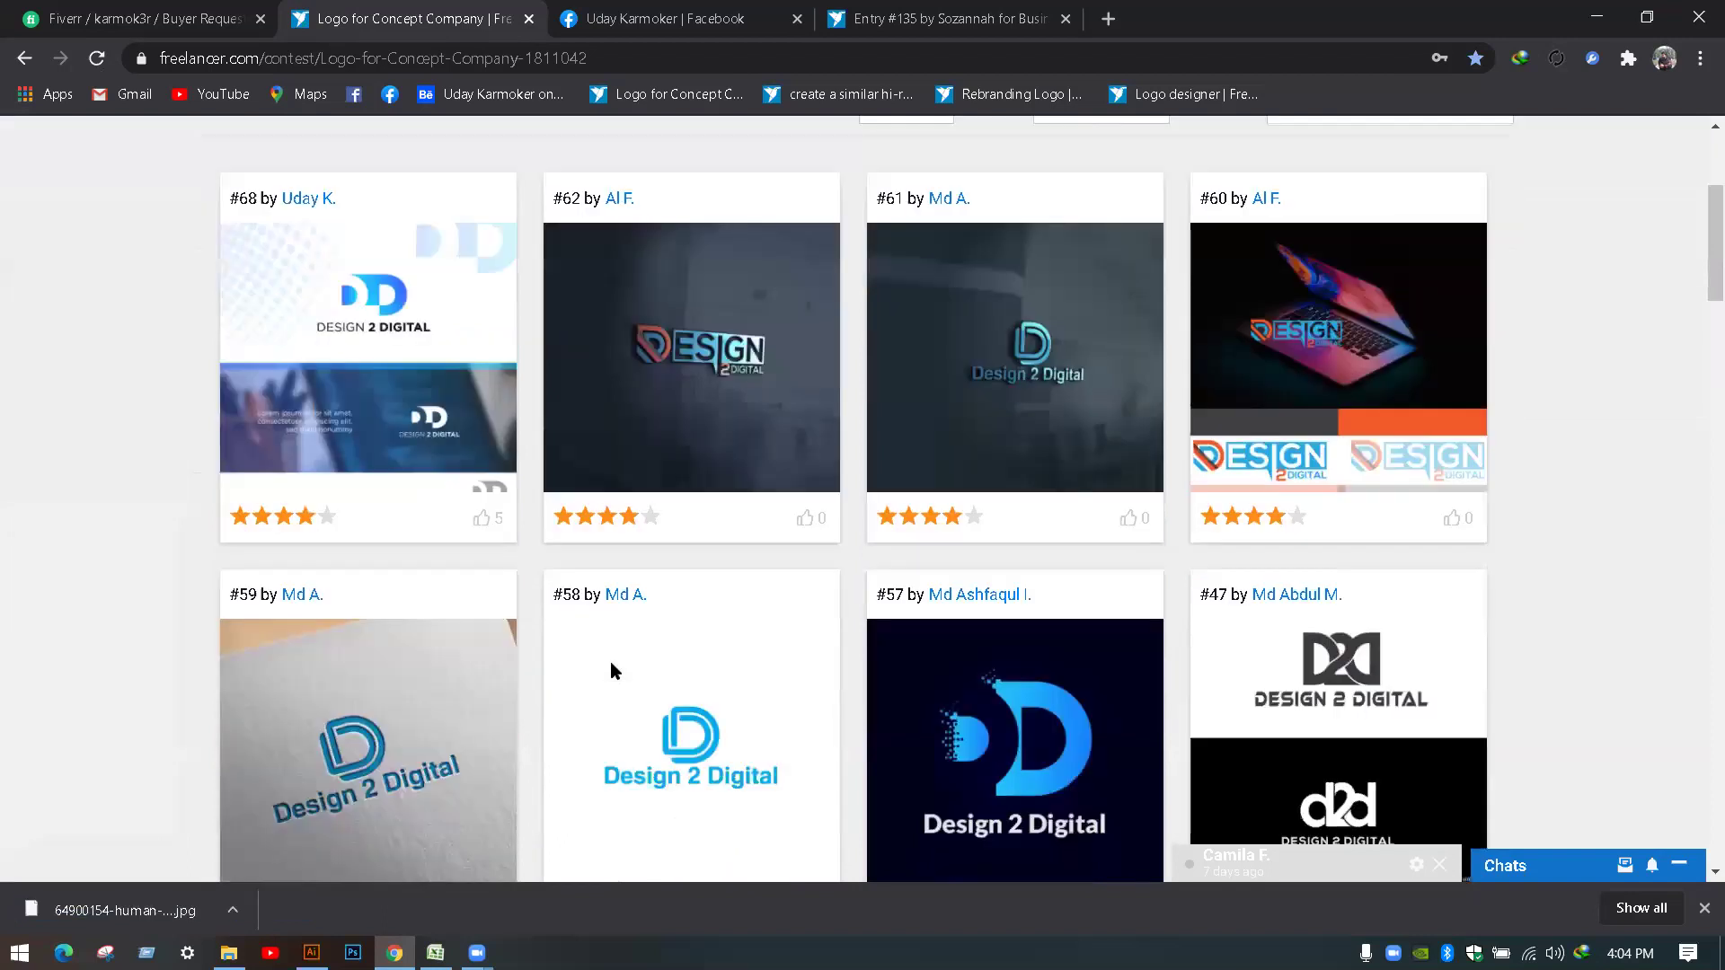
scroll(611, 662, down, 1)
scroll(611, 663, down, 1)
scroll(611, 662, down, 2)
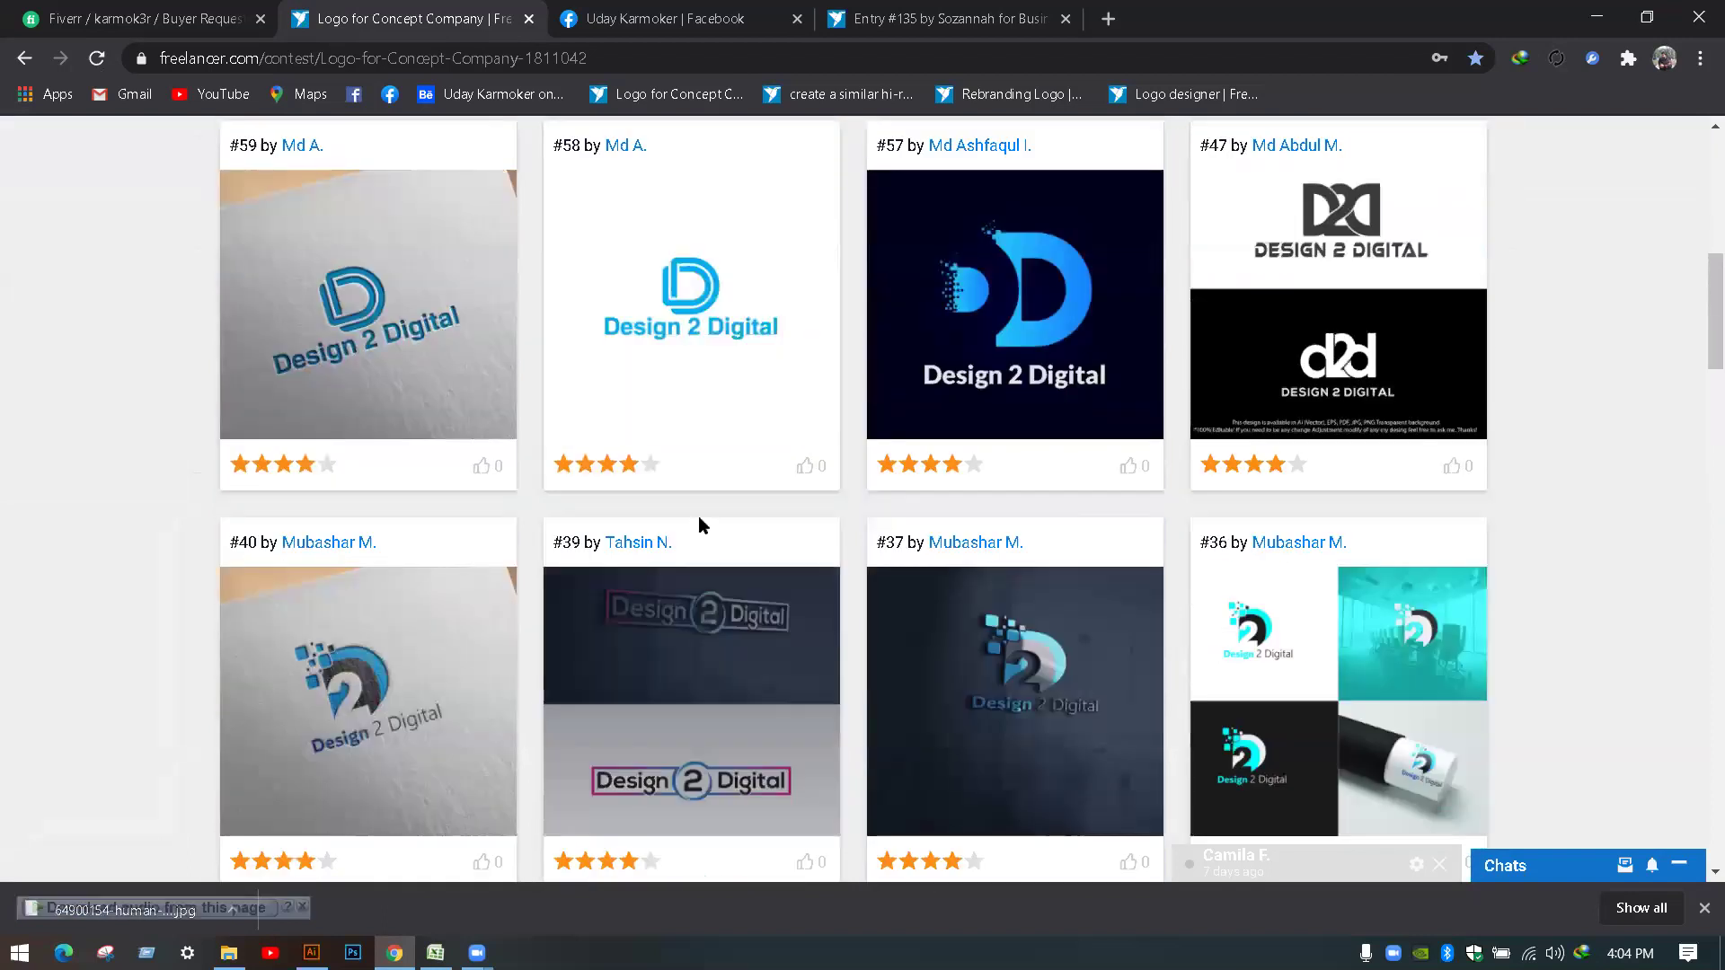
scroll(1157, 475, up, 2)
scroll(1151, 481, down, 5)
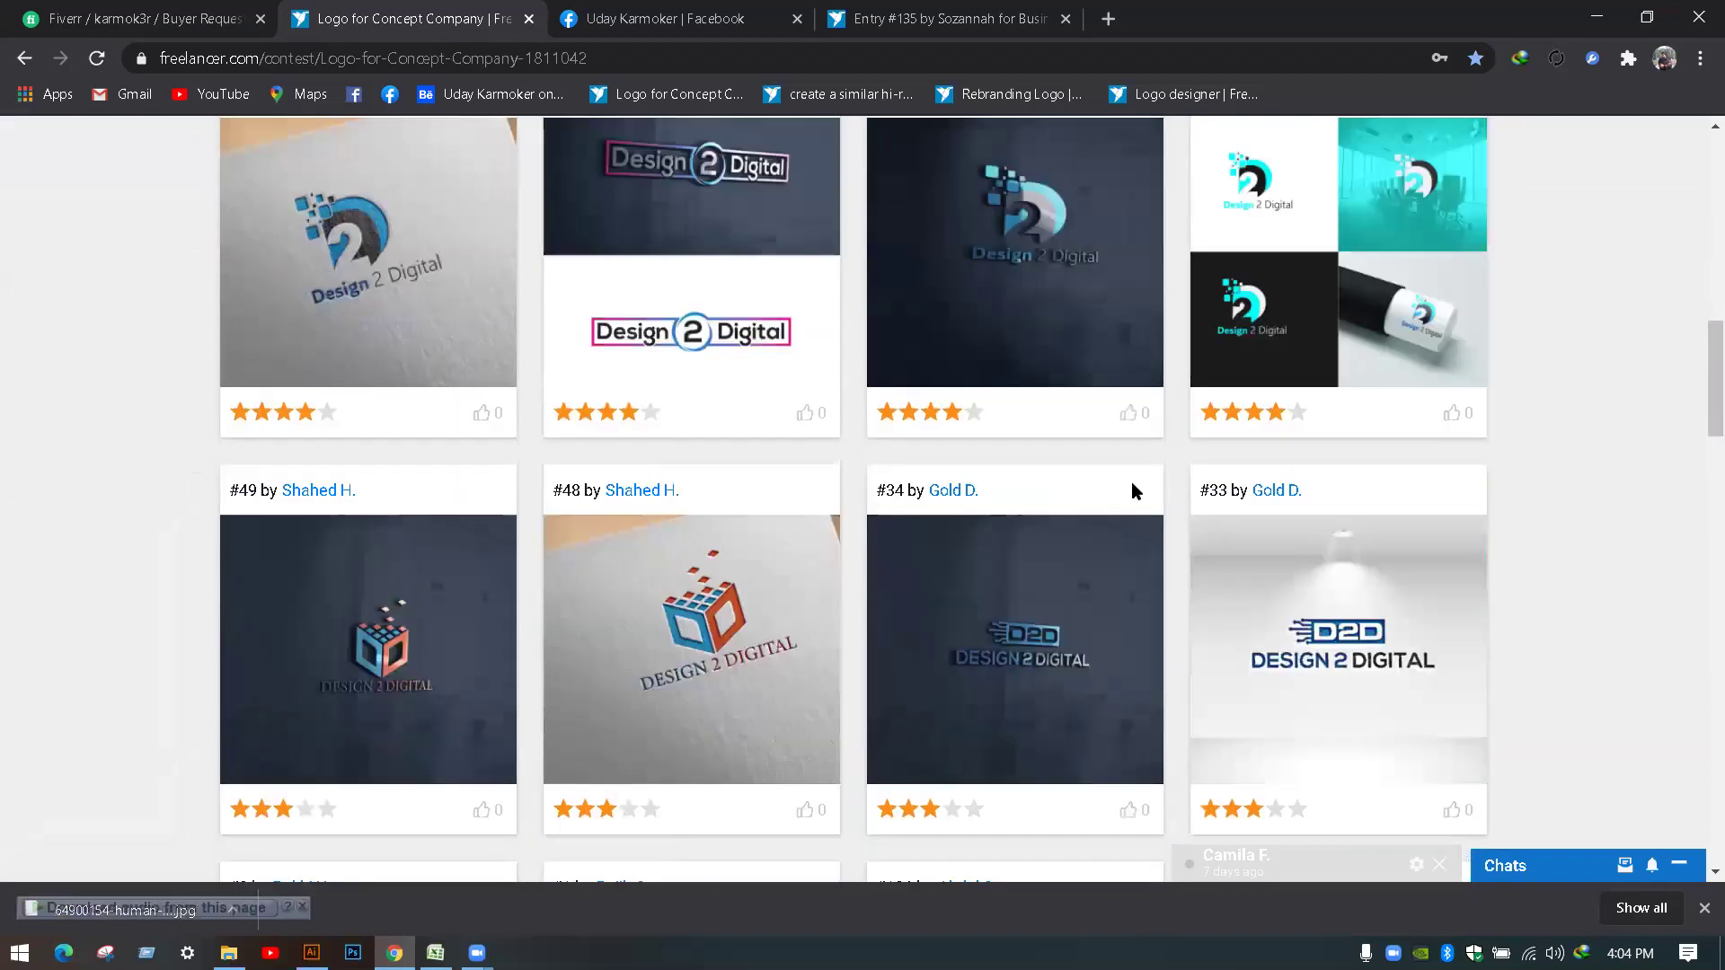
scroll(1131, 482, up, 5)
scroll(477, 525, up, 3)
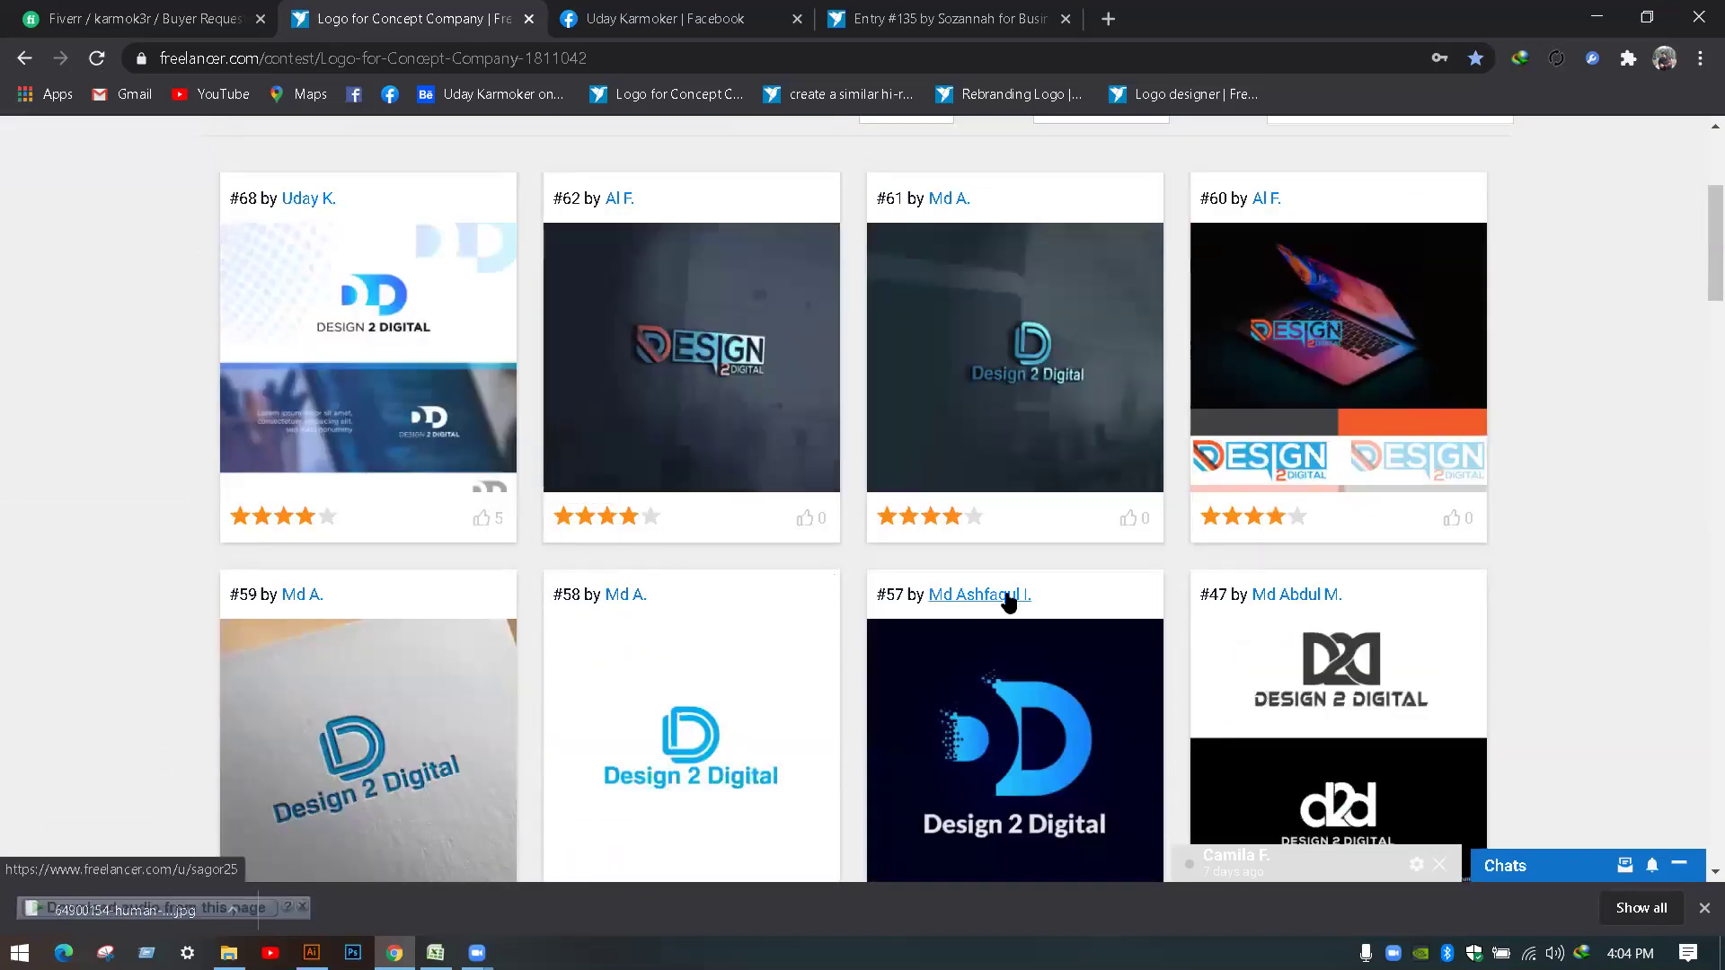
scroll(1007, 598, up, 2)
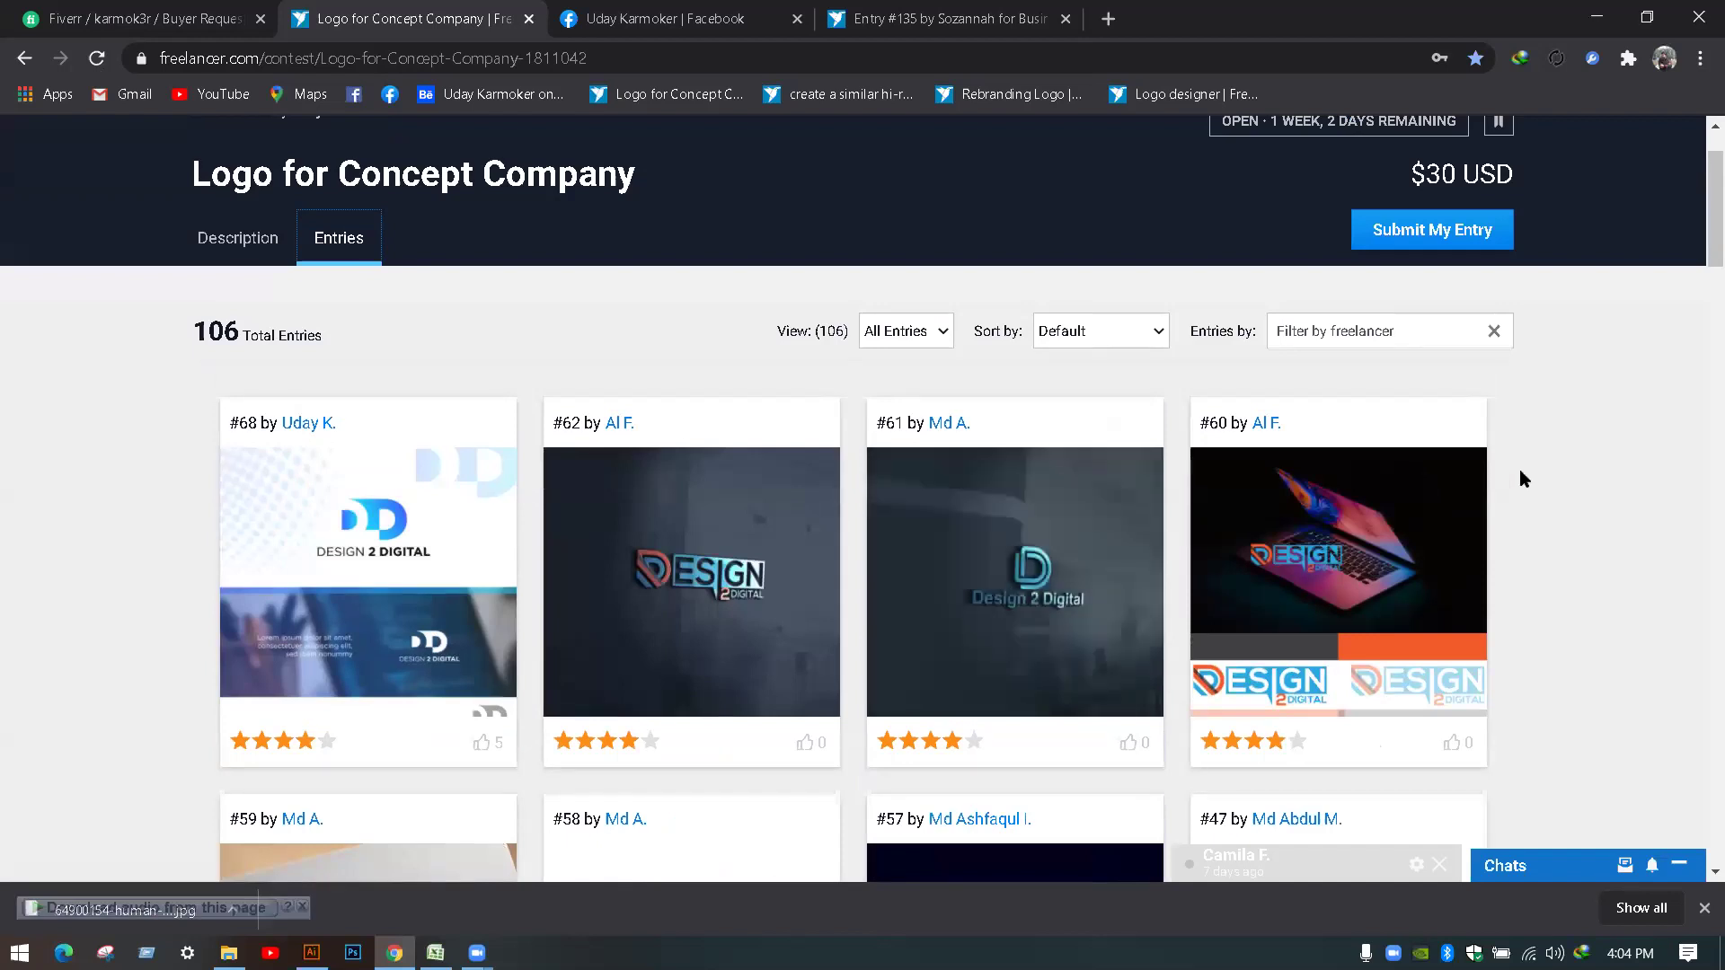
scroll(1521, 478, down, 1)
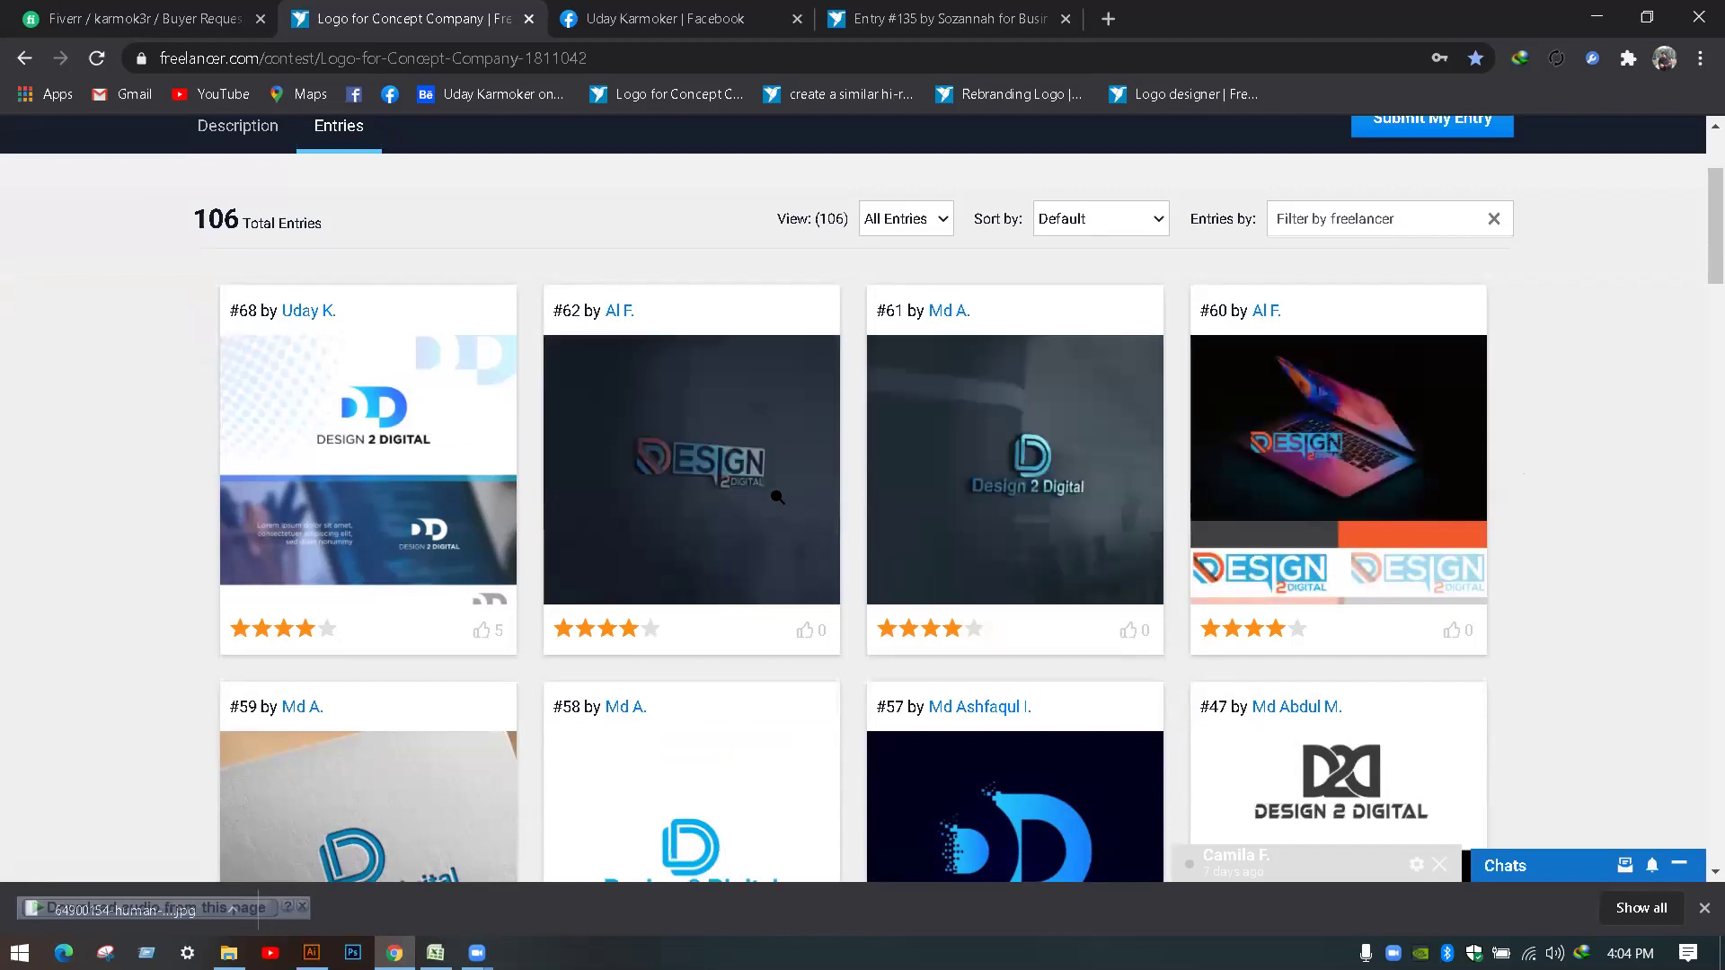
click(778, 497)
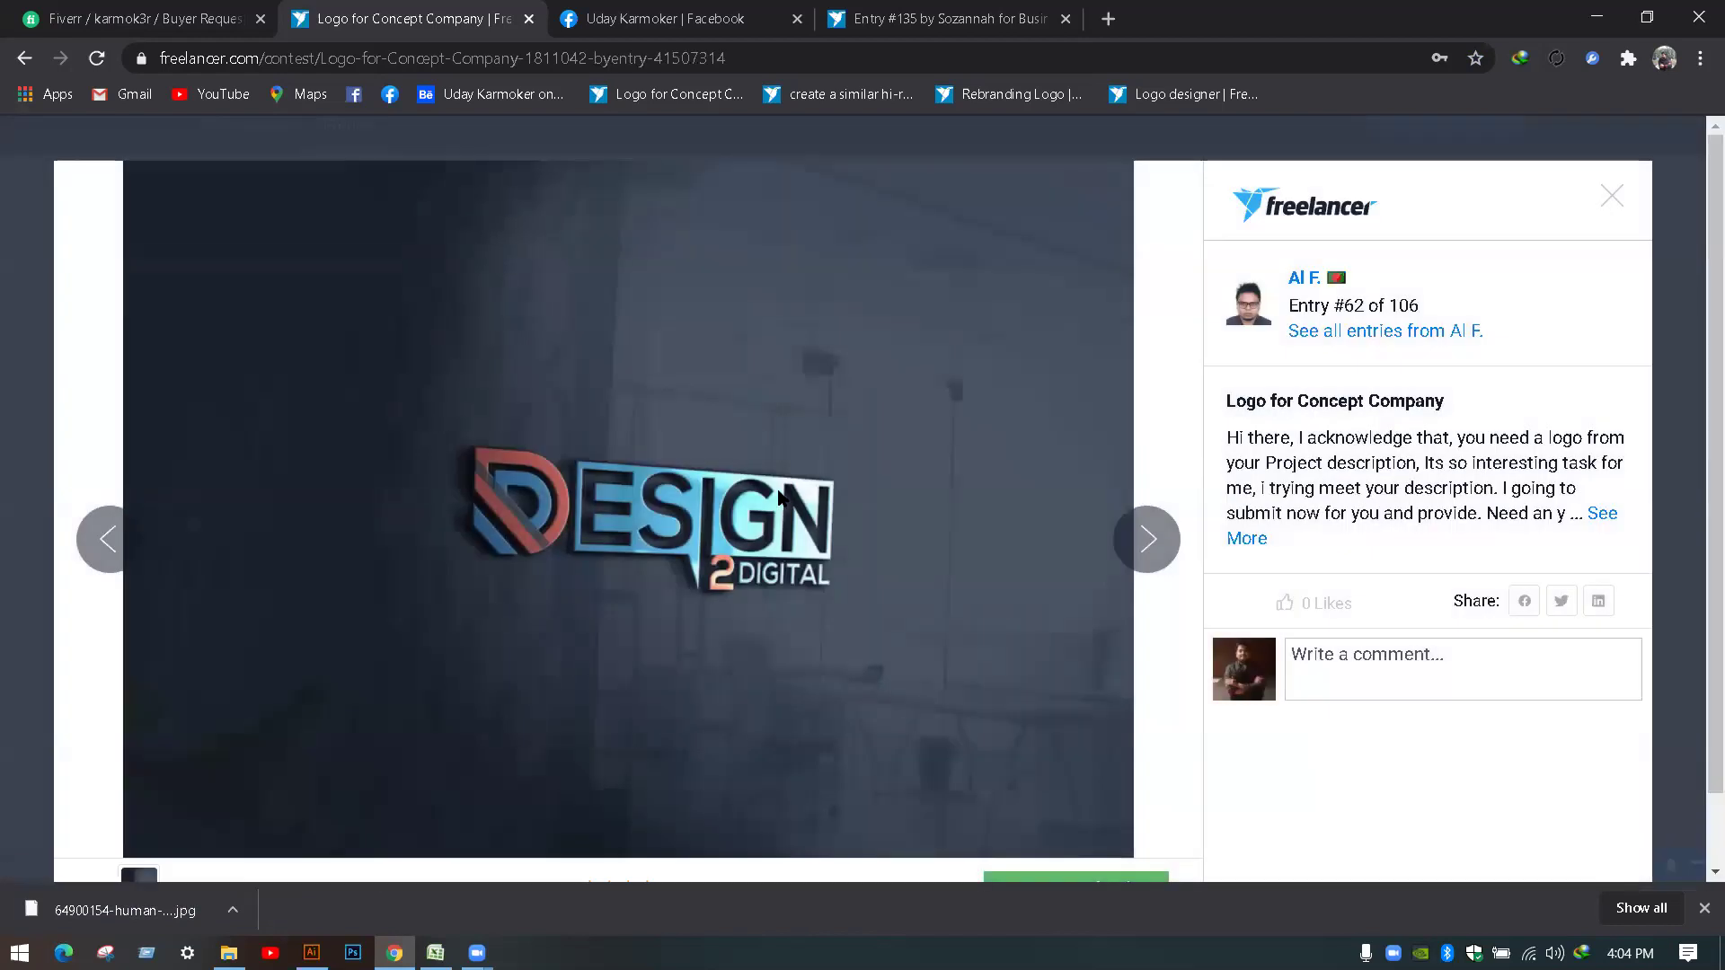
click(1673, 266)
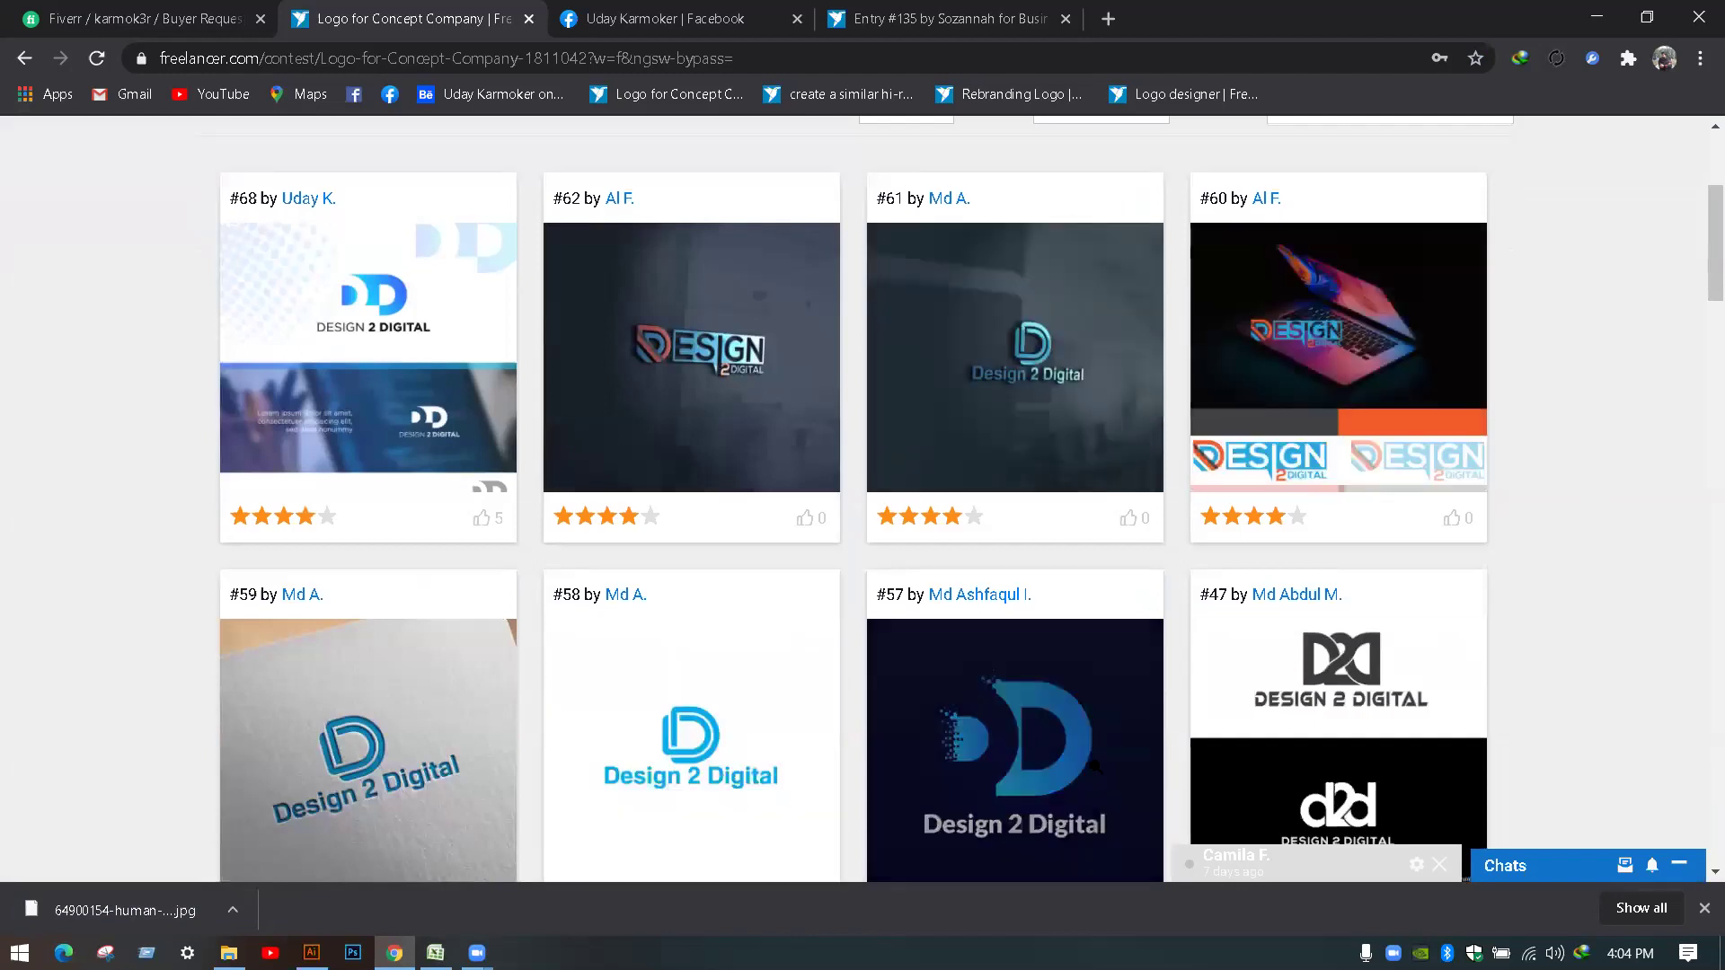
Open entry #57's Design 2 Digital logo in the full-size entry viewer
scroll(1049, 668, down, 2)
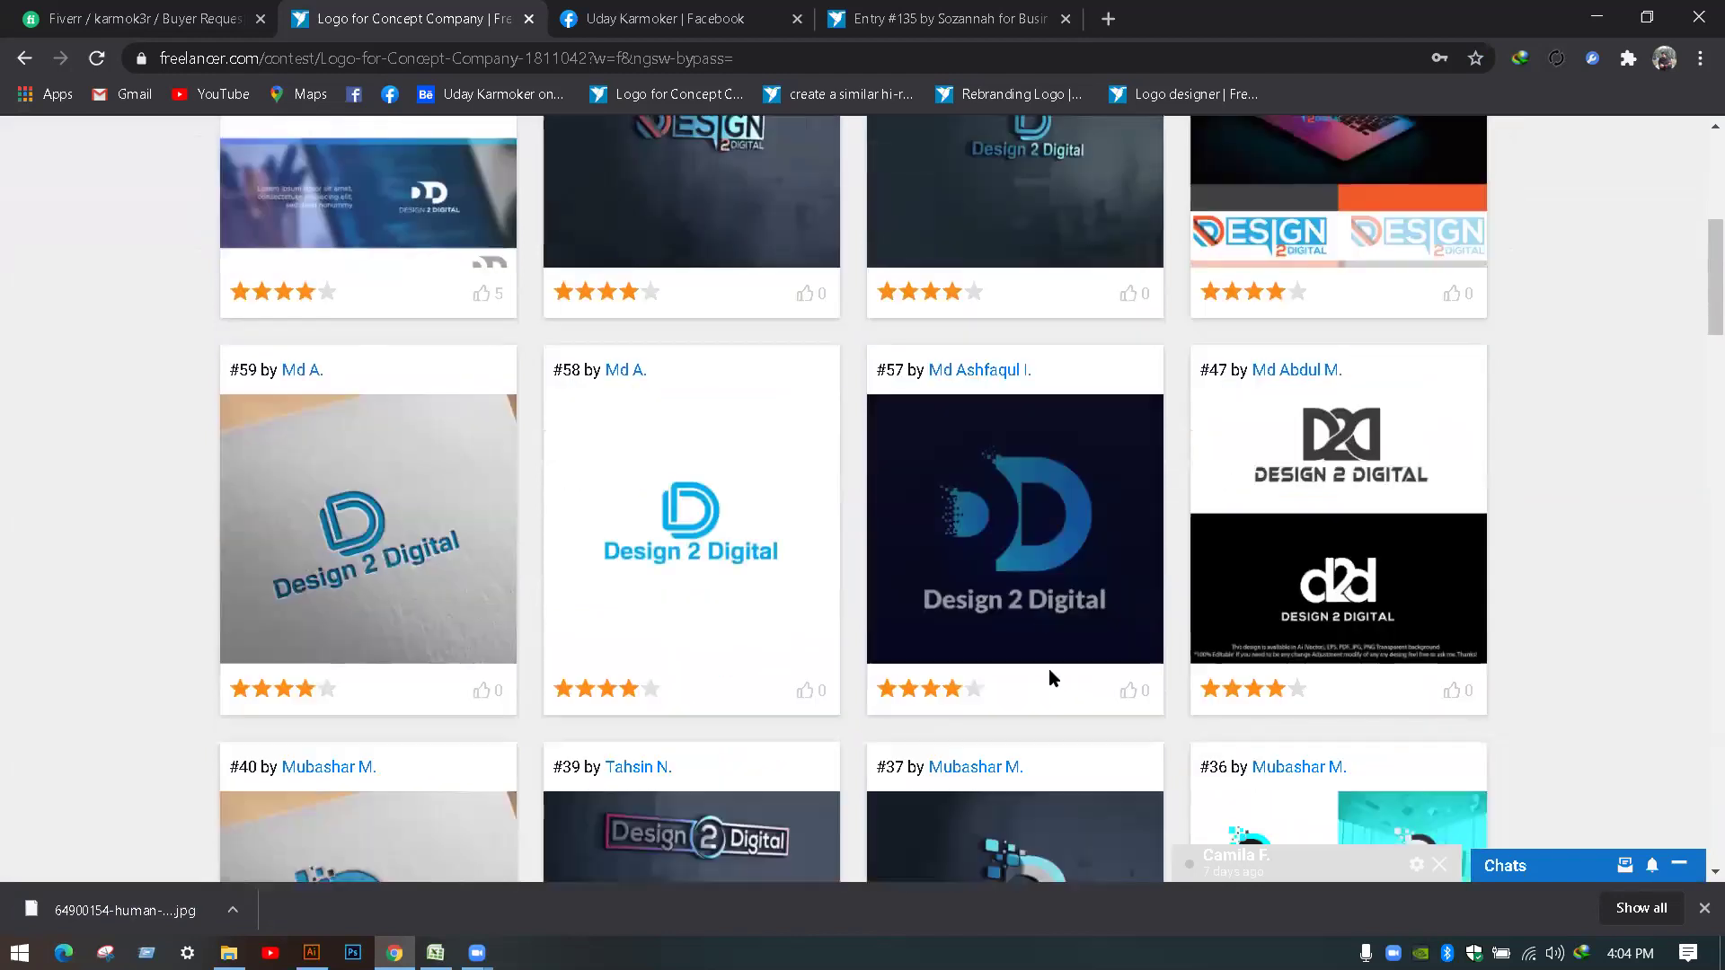
scroll(1039, 604, up, 2)
scroll(1040, 602, down, 1)
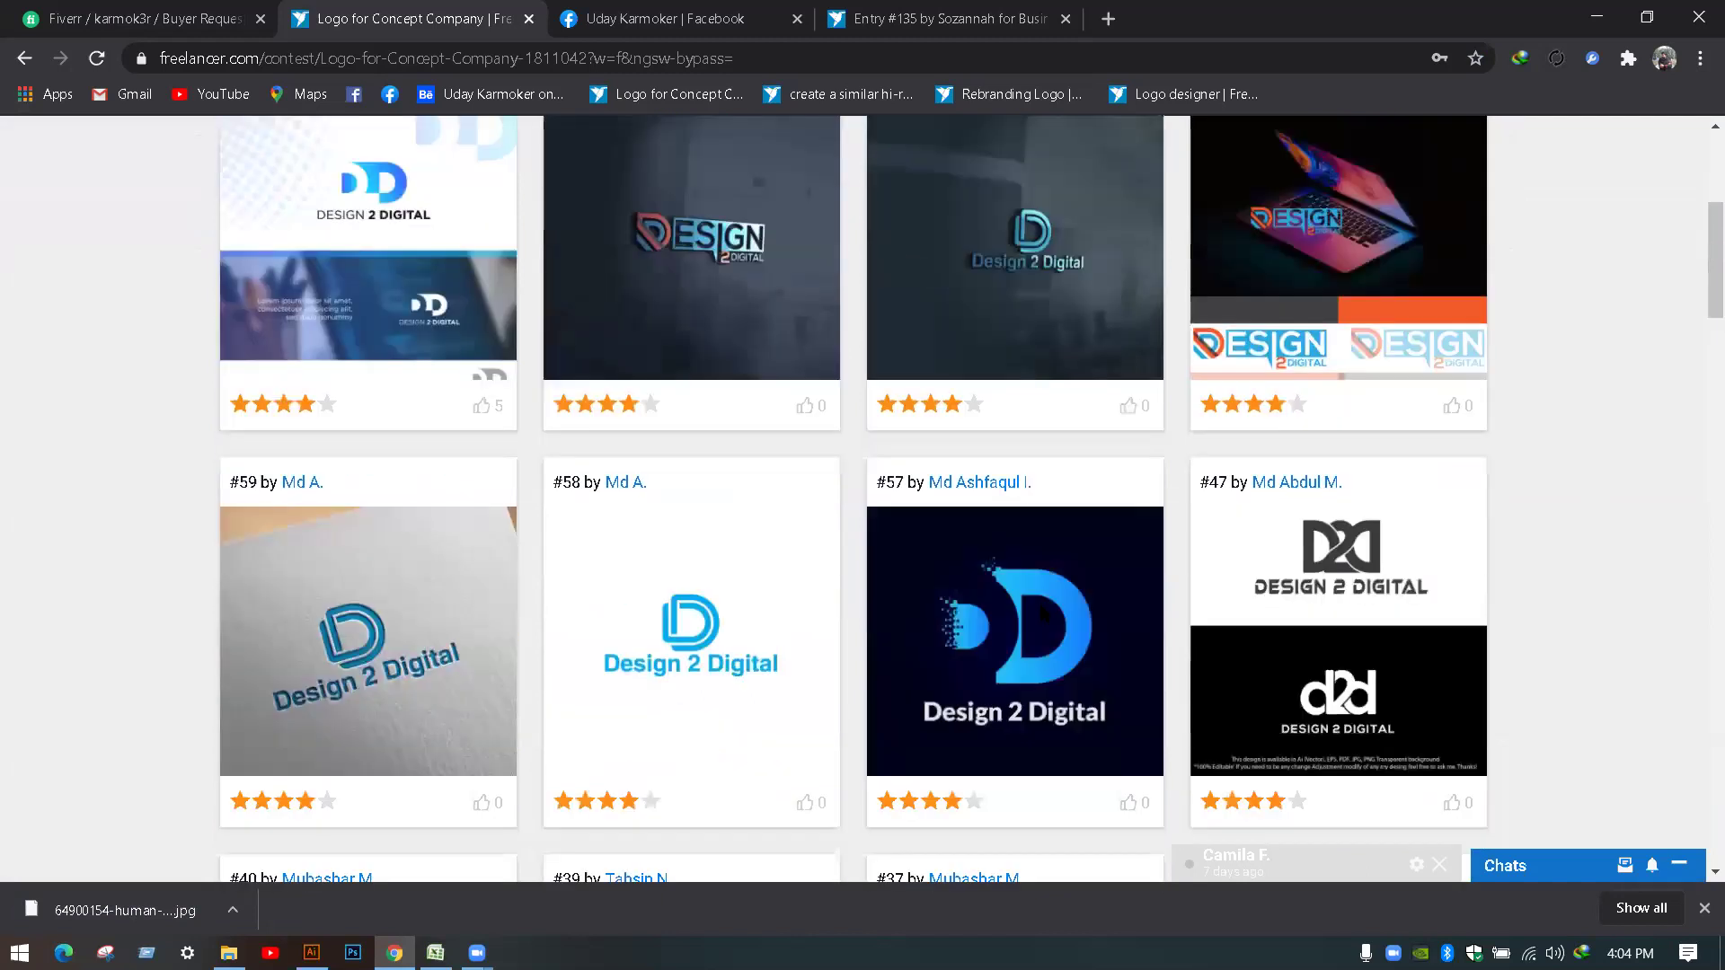
click(1040, 638)
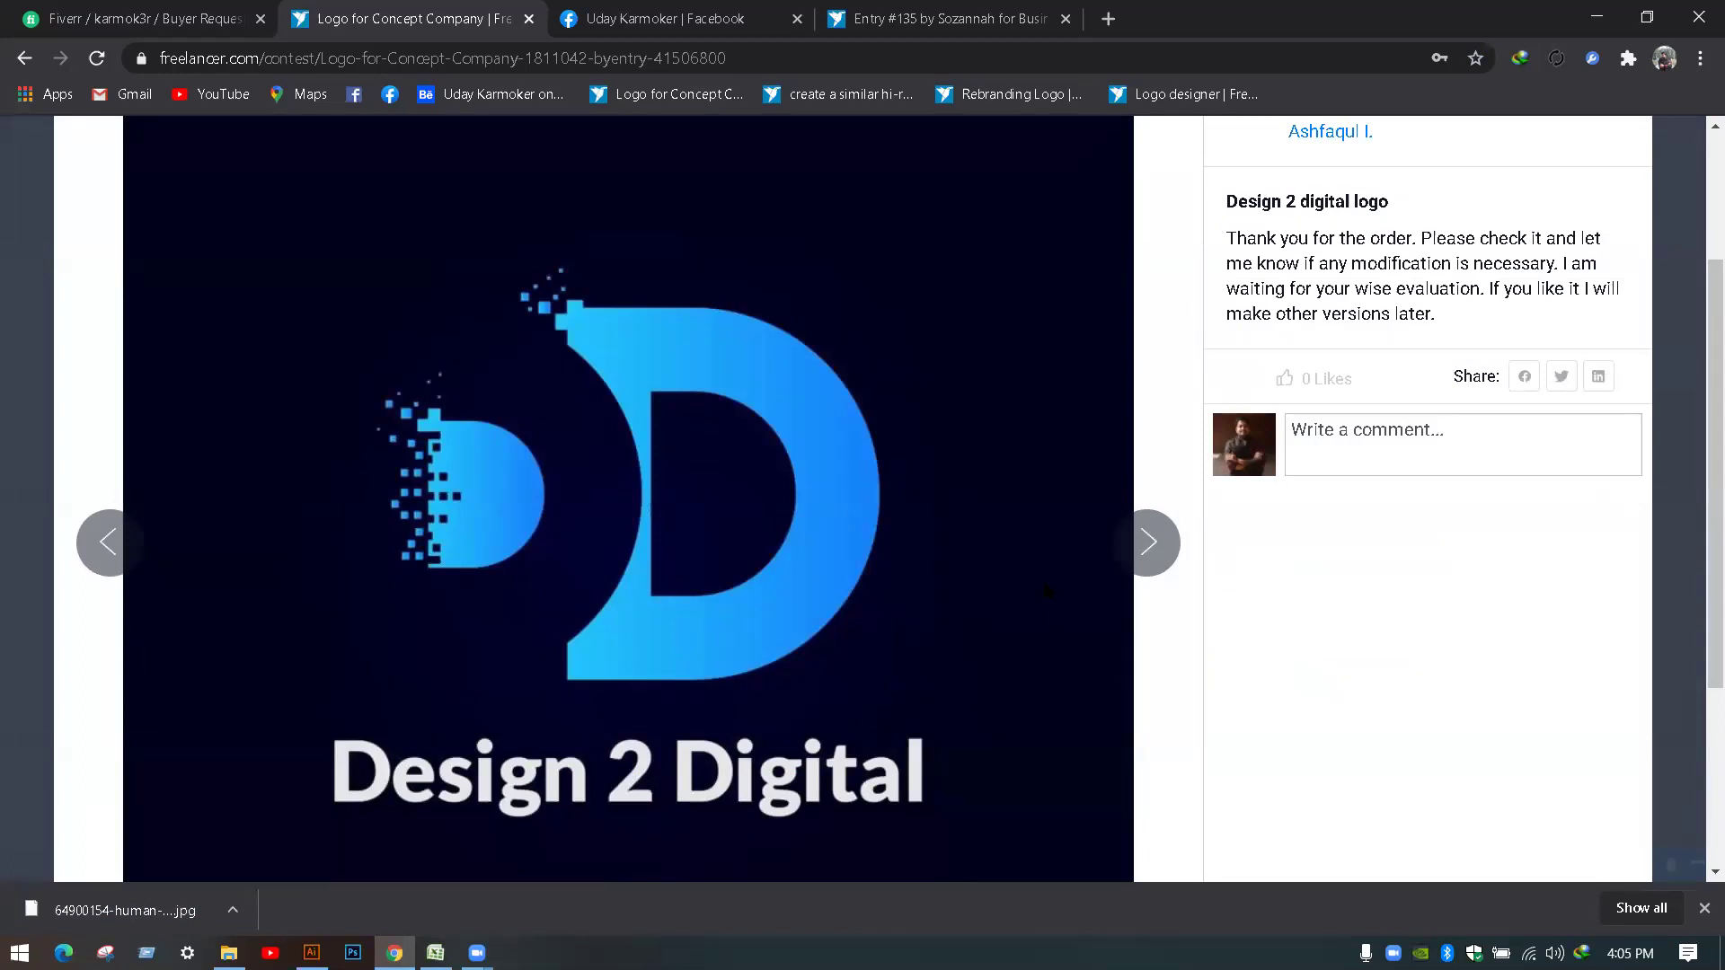
click(1692, 474)
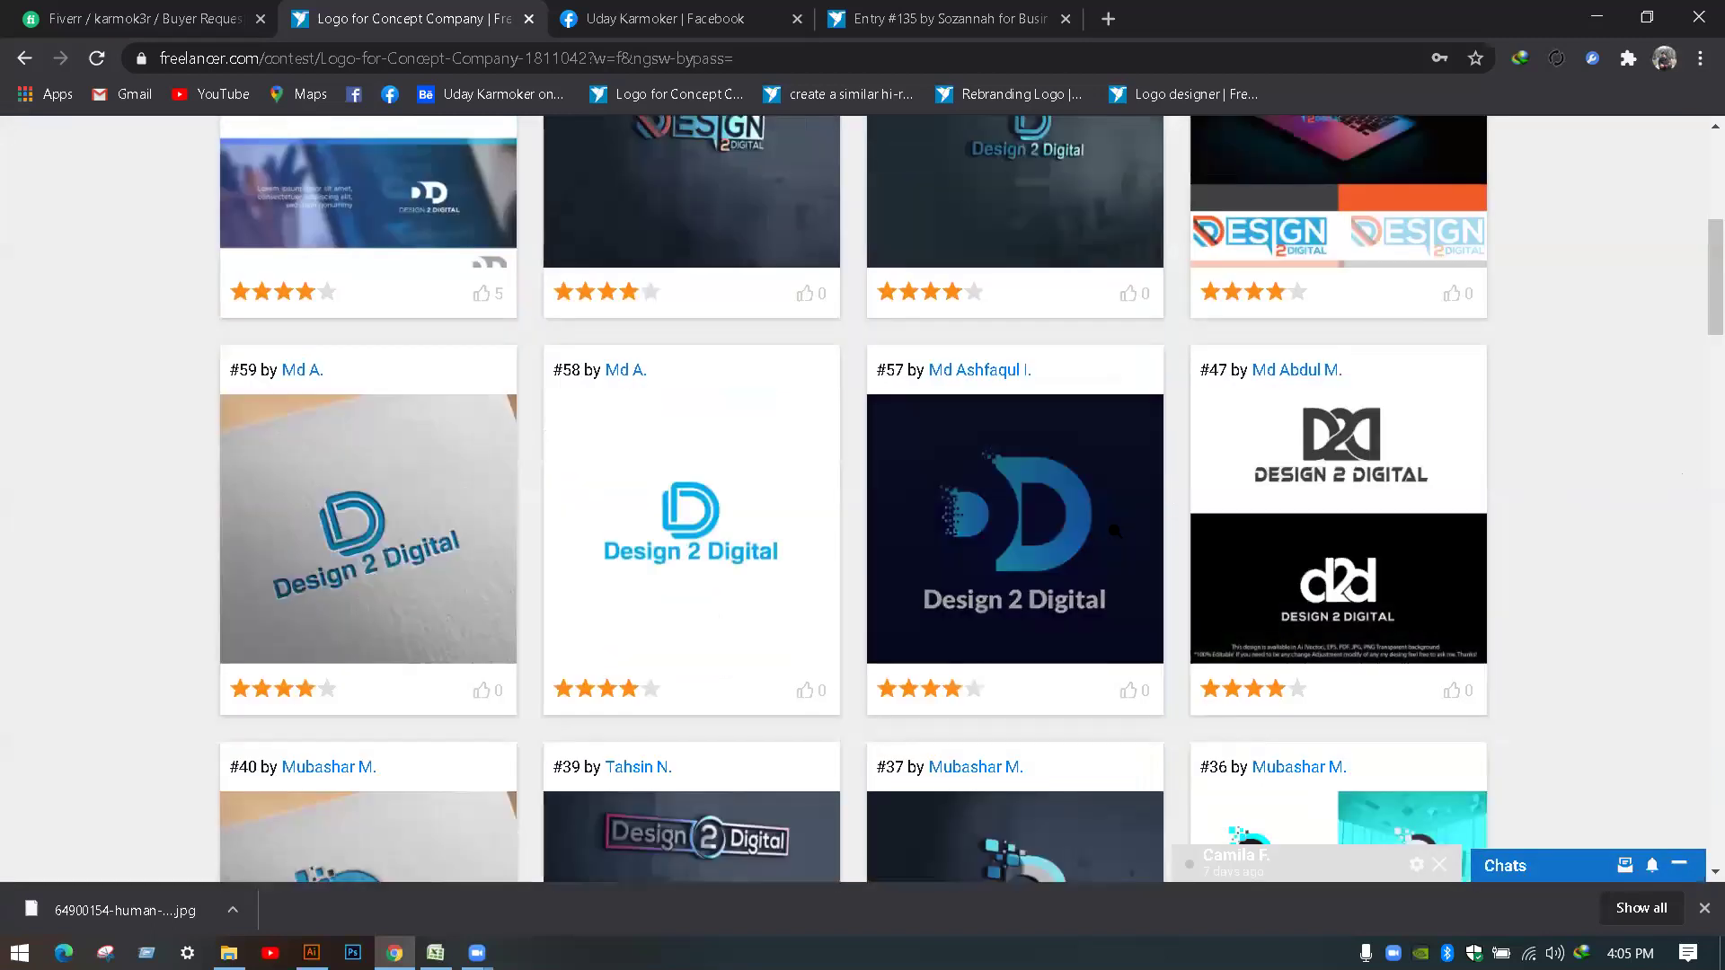
click(1142, 511)
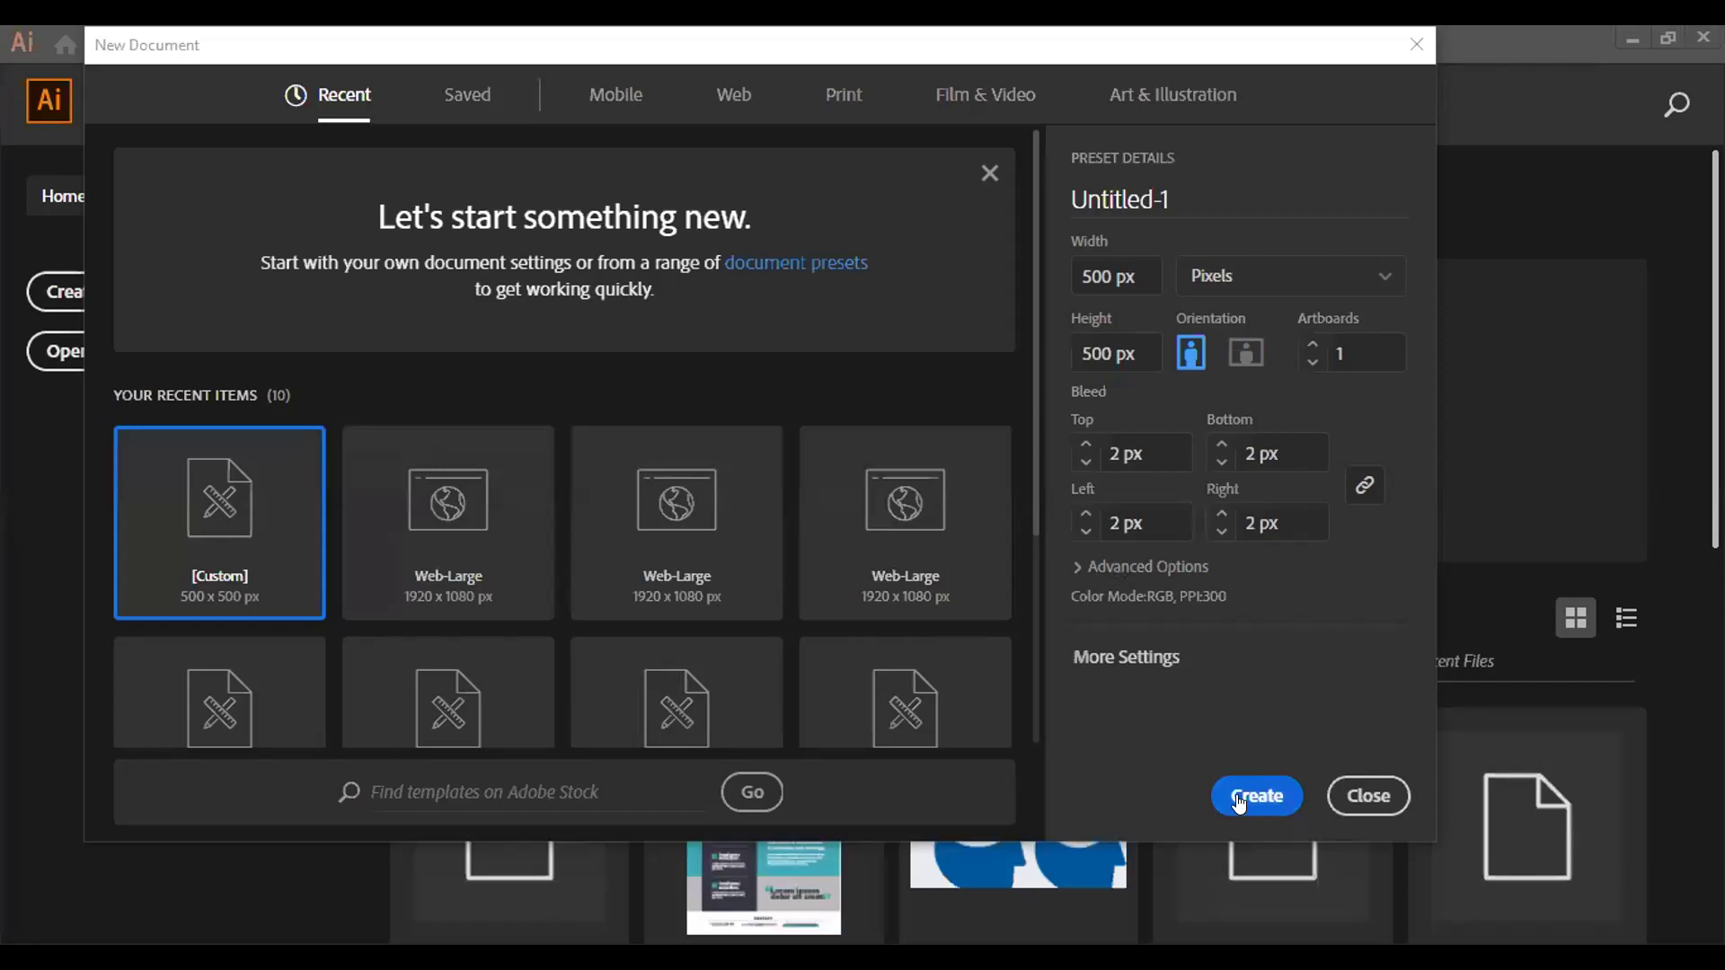
Create the new 500 × 500 px Untitled-1 document
click(1236, 778)
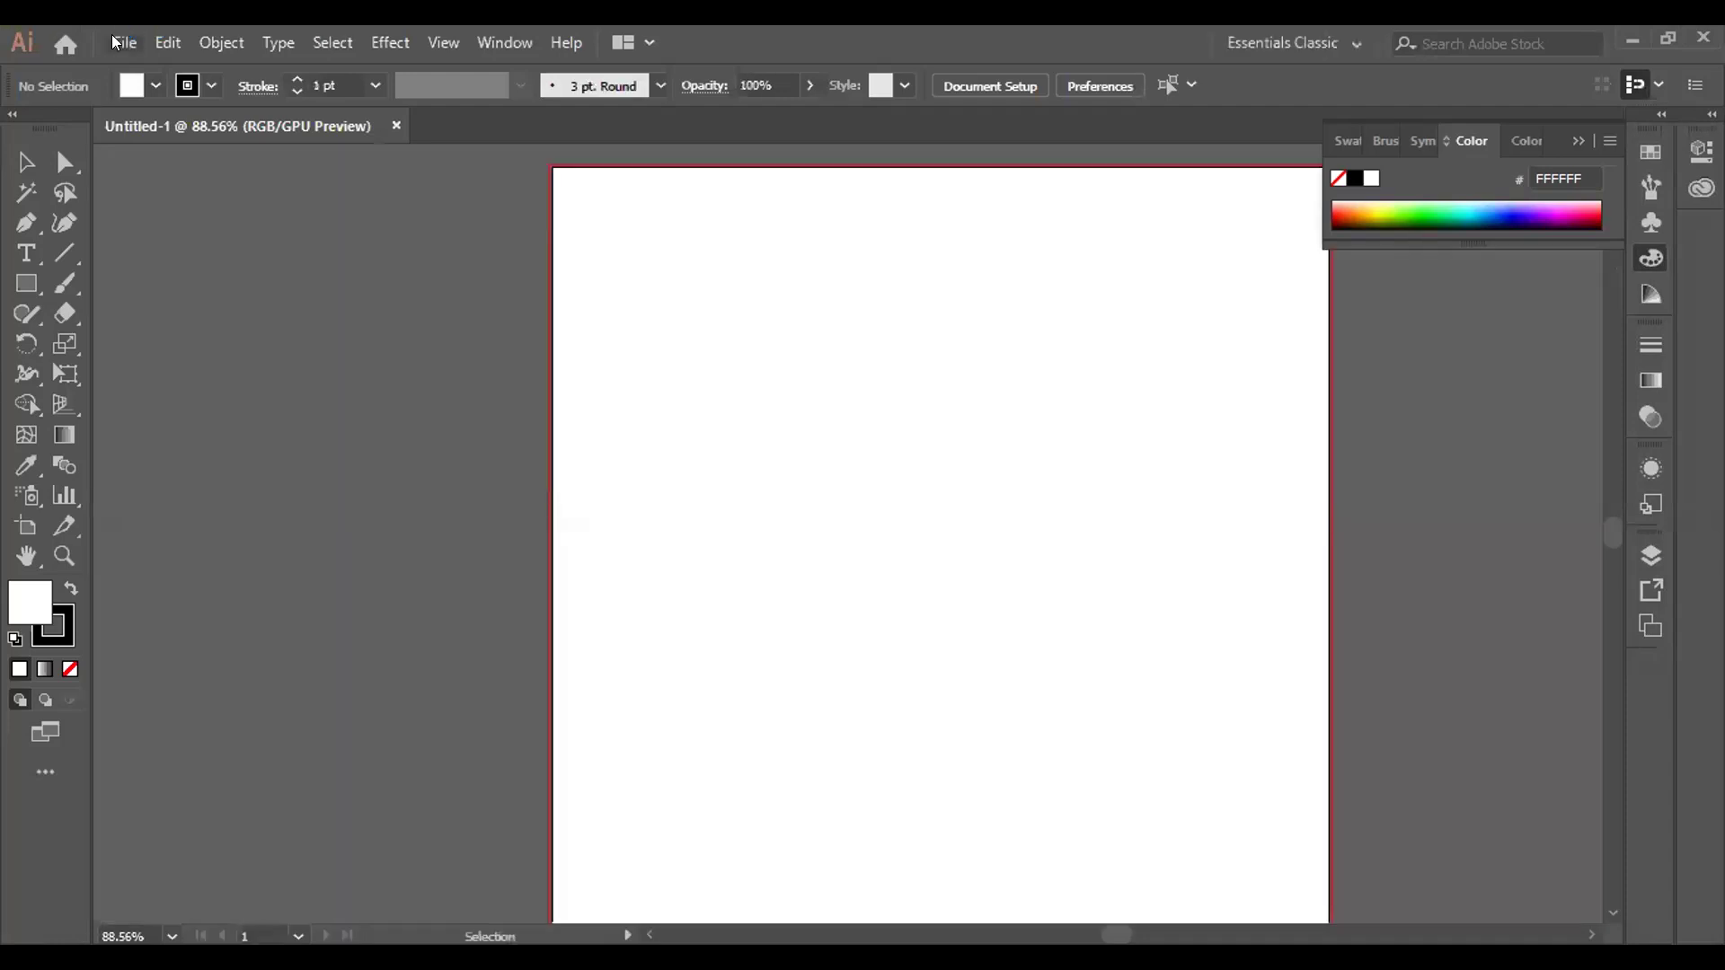
Start opening an existing image file from the File menu
click(115, 42)
Open Screenshot_2.png from the Desktop, then return to the blank Untitled-1 document
click(173, 123)
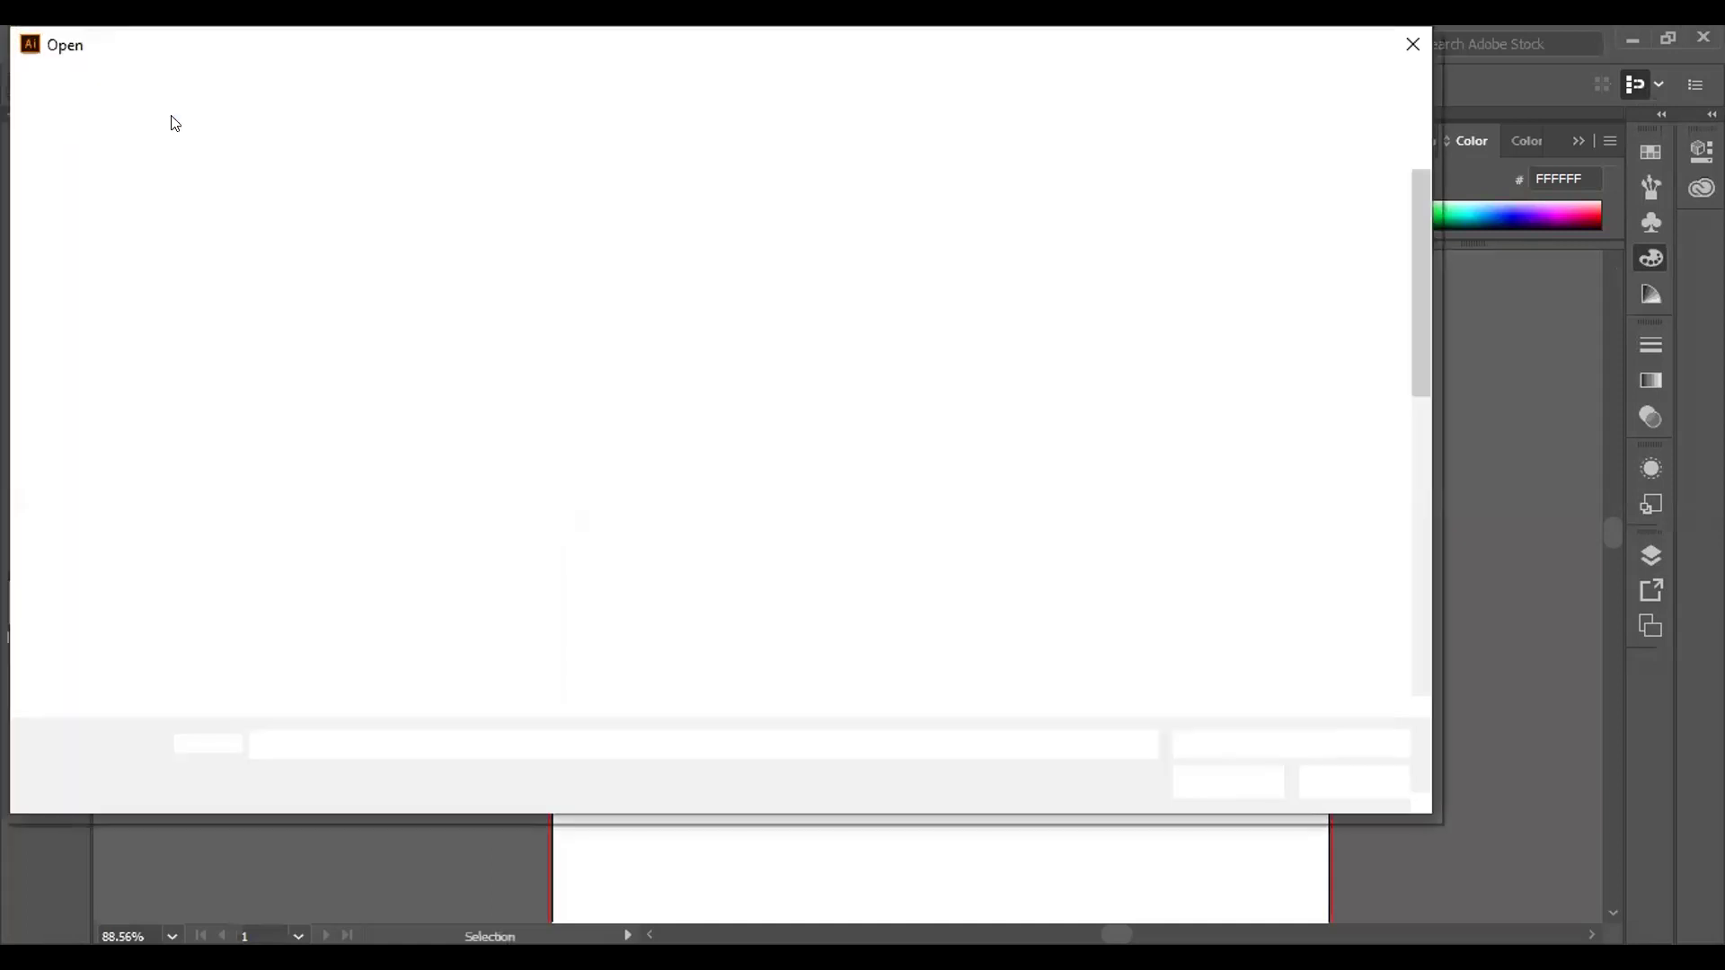
scroll(626, 505, down, 5)
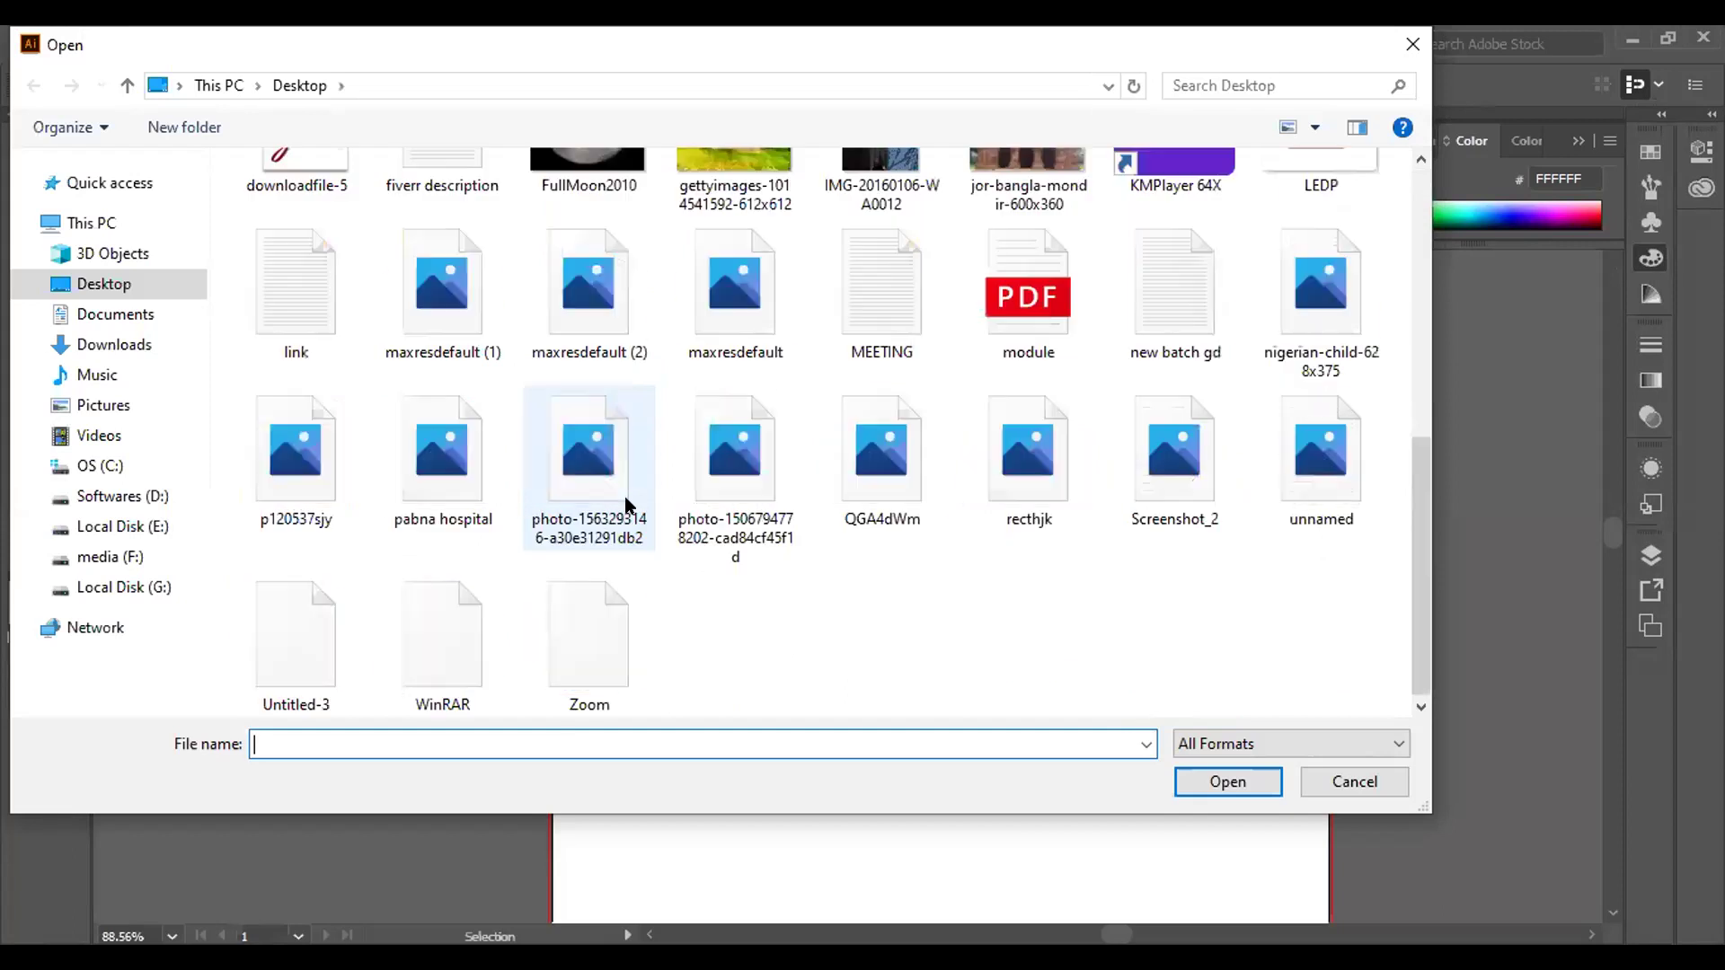
click(1193, 459)
click(1220, 766)
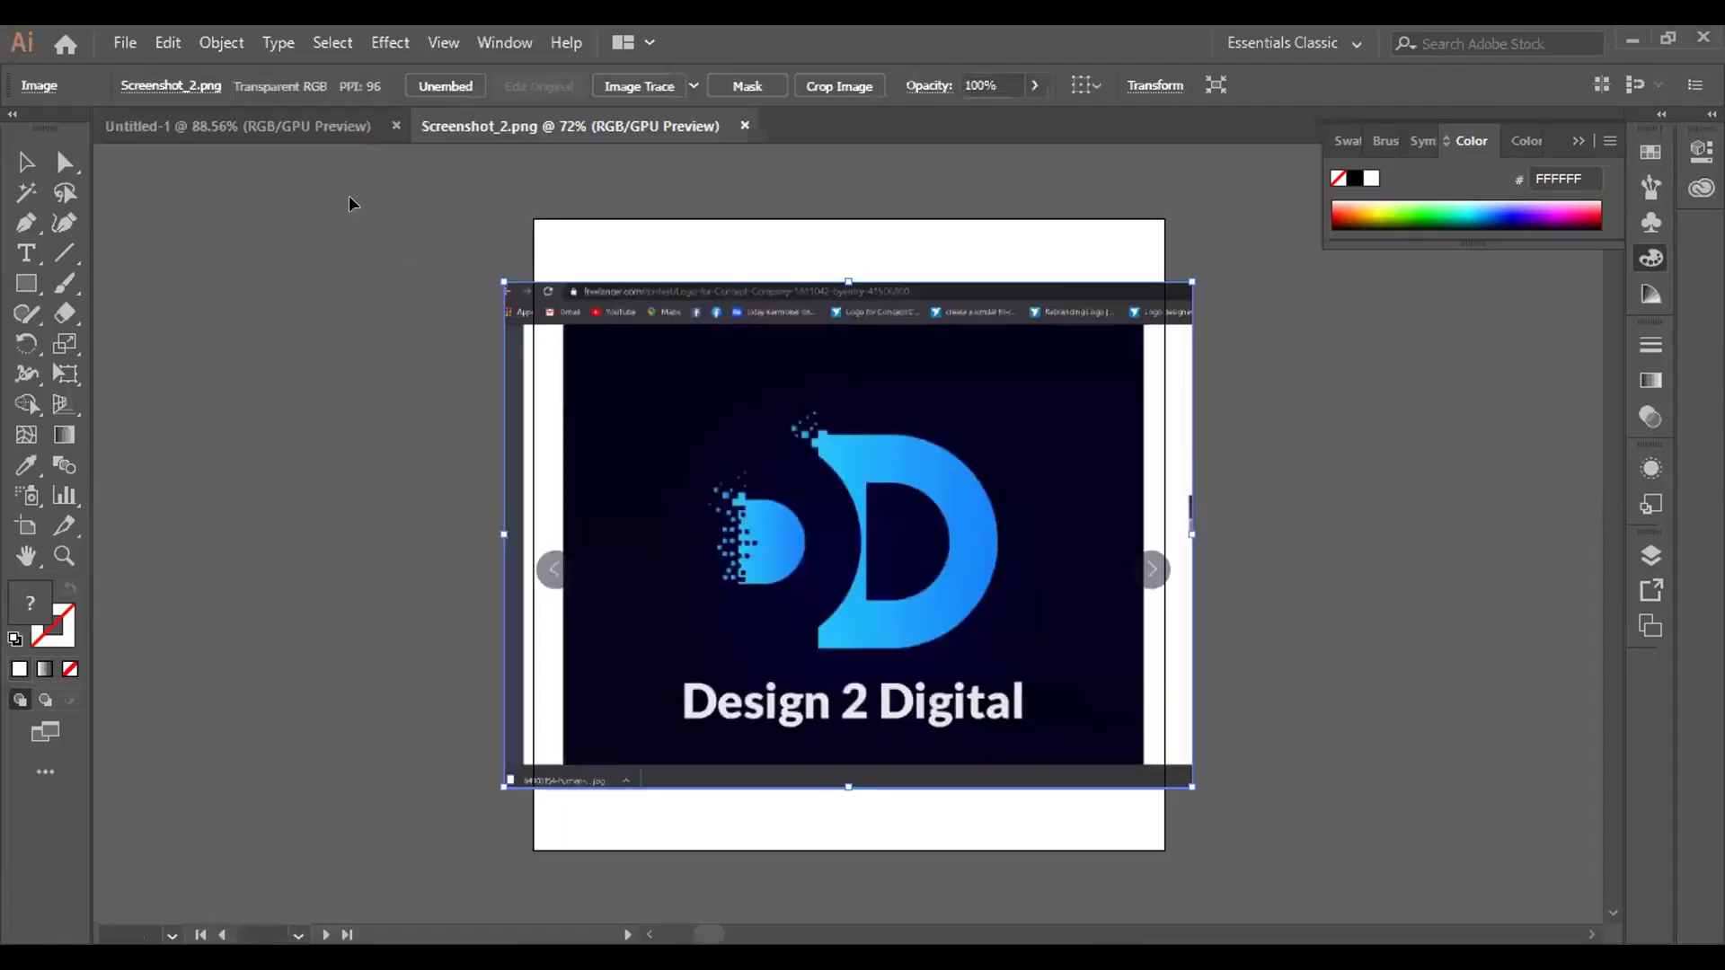
click(293, 116)
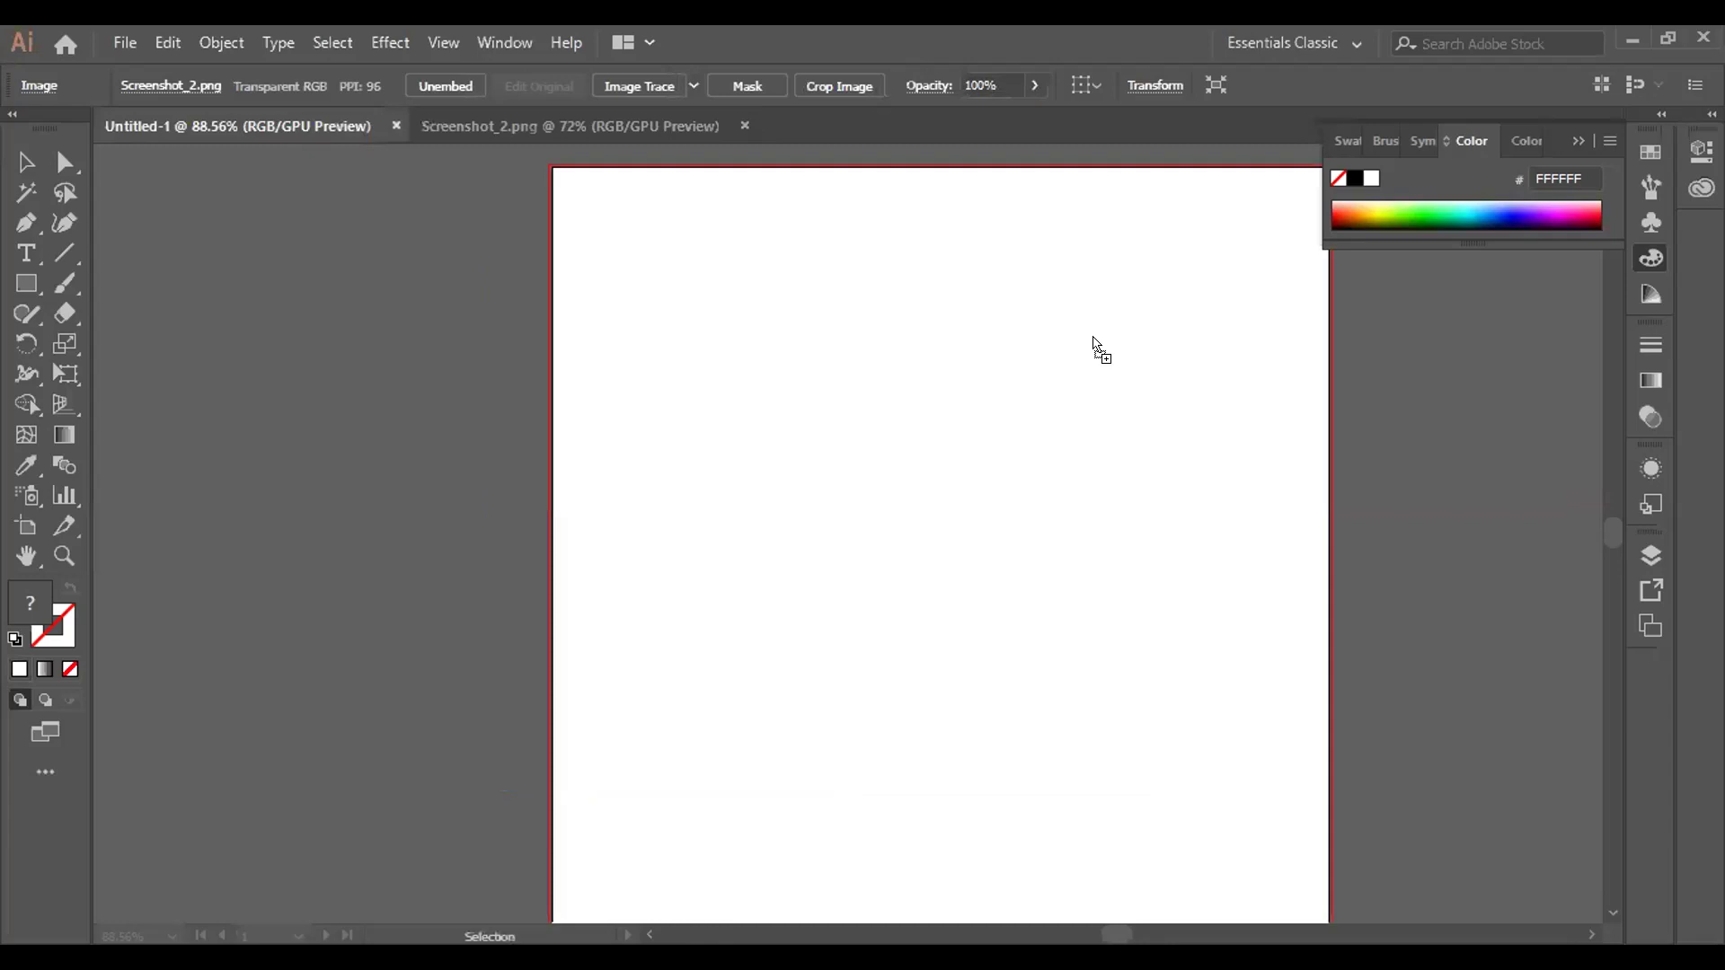
Paste the logo screenshot at the artboard's upper right and draw a circle to its left
key(ctrl+v)
drag(1081, 376, 1270, 329)
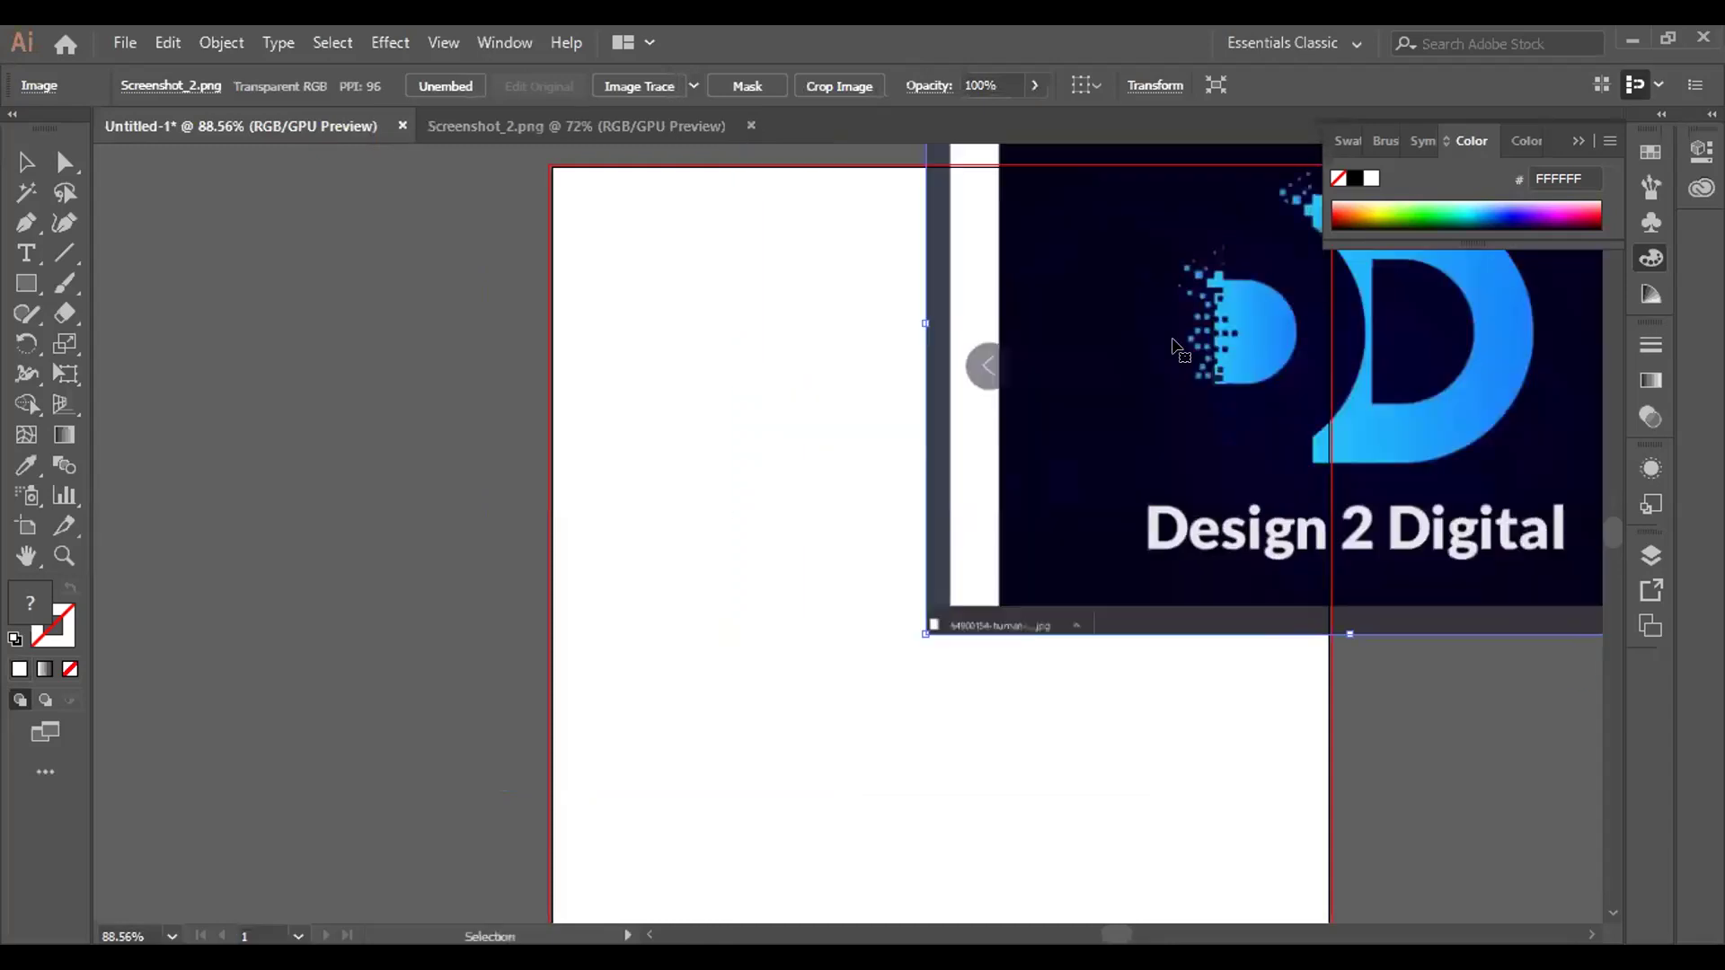
right_click(28, 295)
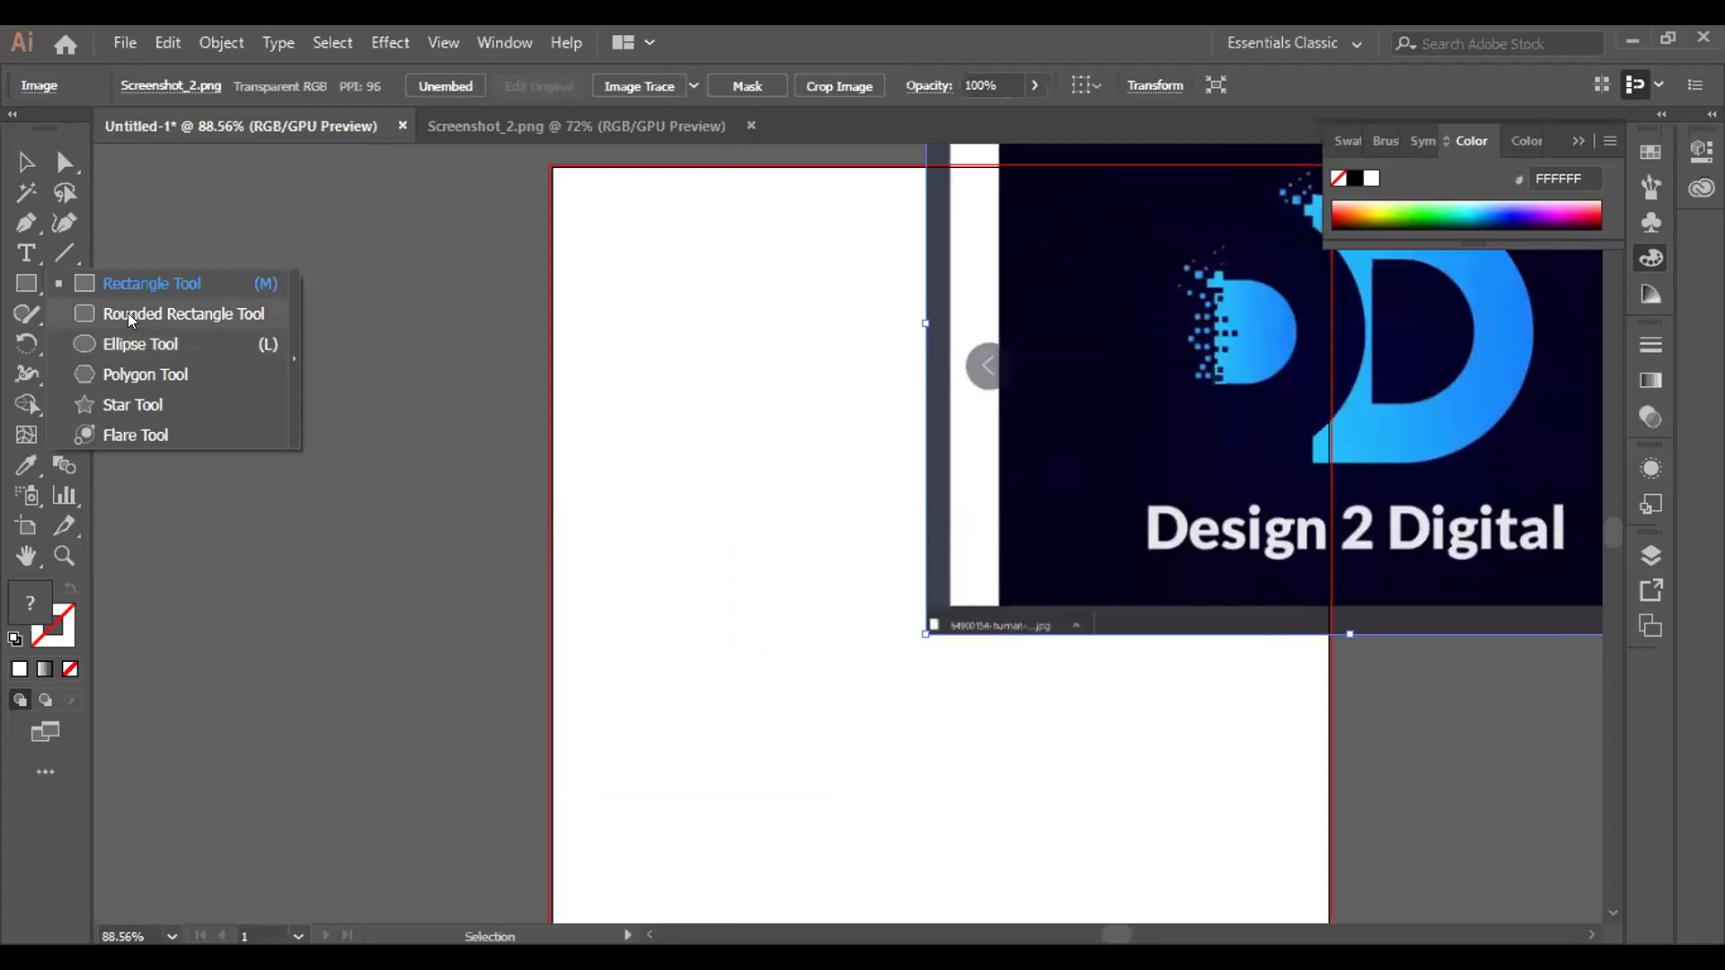
key(l)
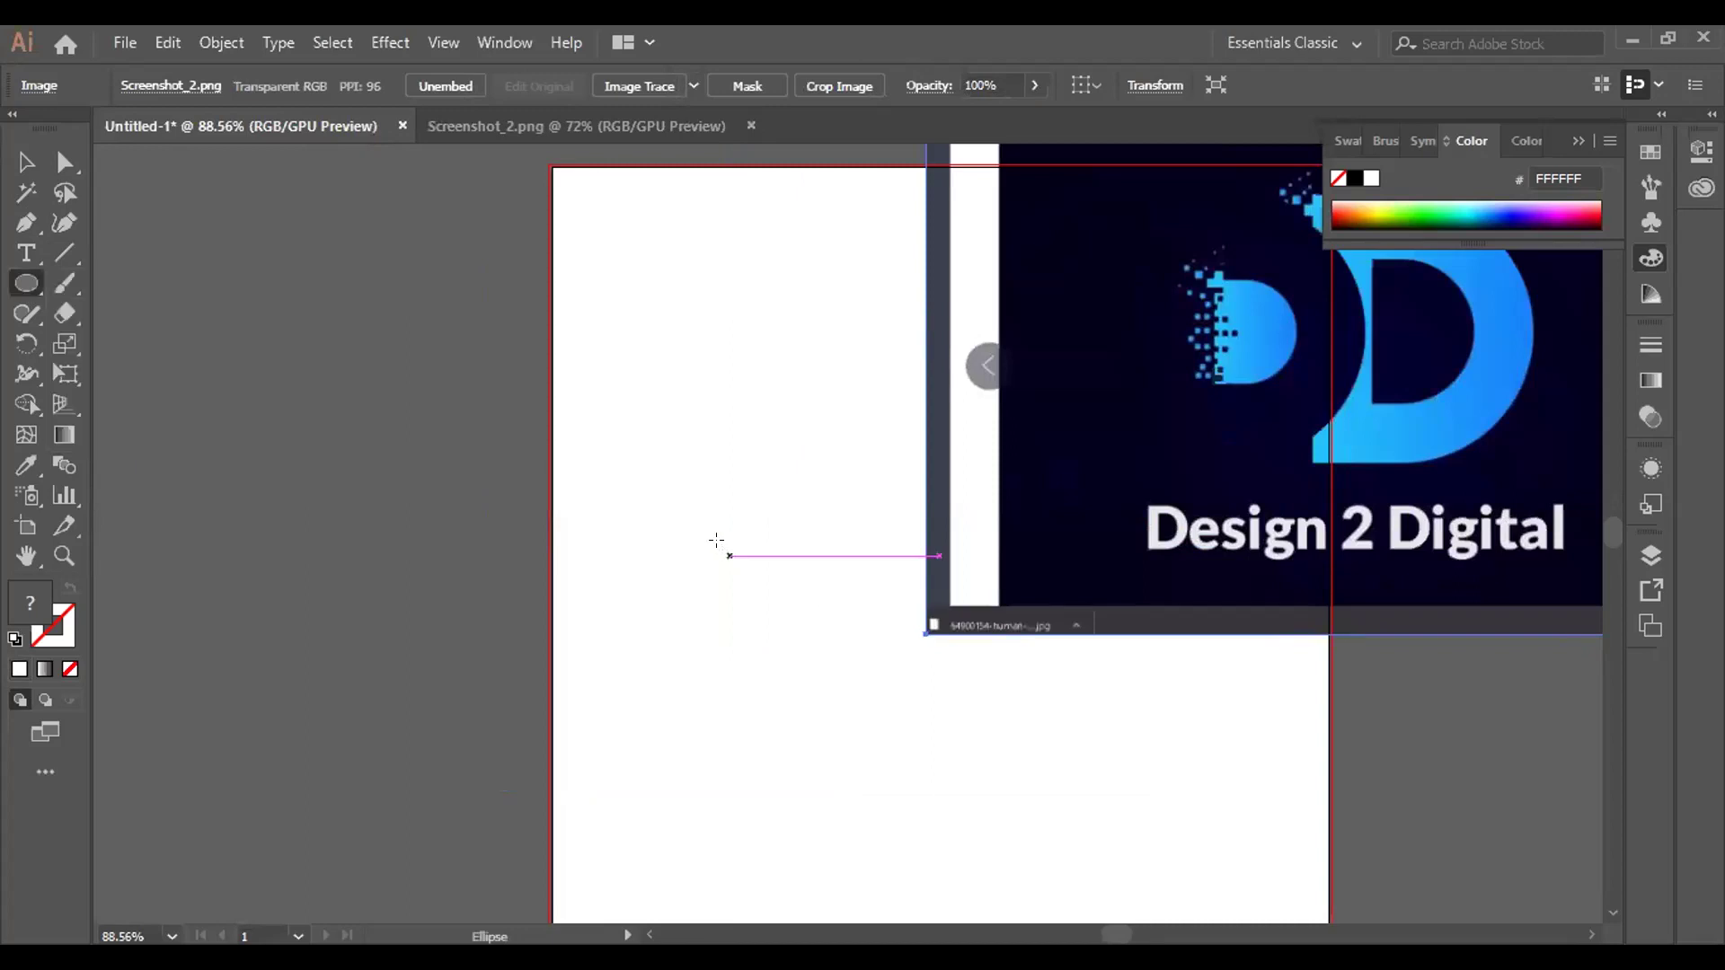
mouse_move(656, 502)
mouse_down()
mouse_move(764, 747)
mouse_move(782, 724)
mouse_move(944, 709)
mouse_move(888, 710)
mouse_up()
key(v)
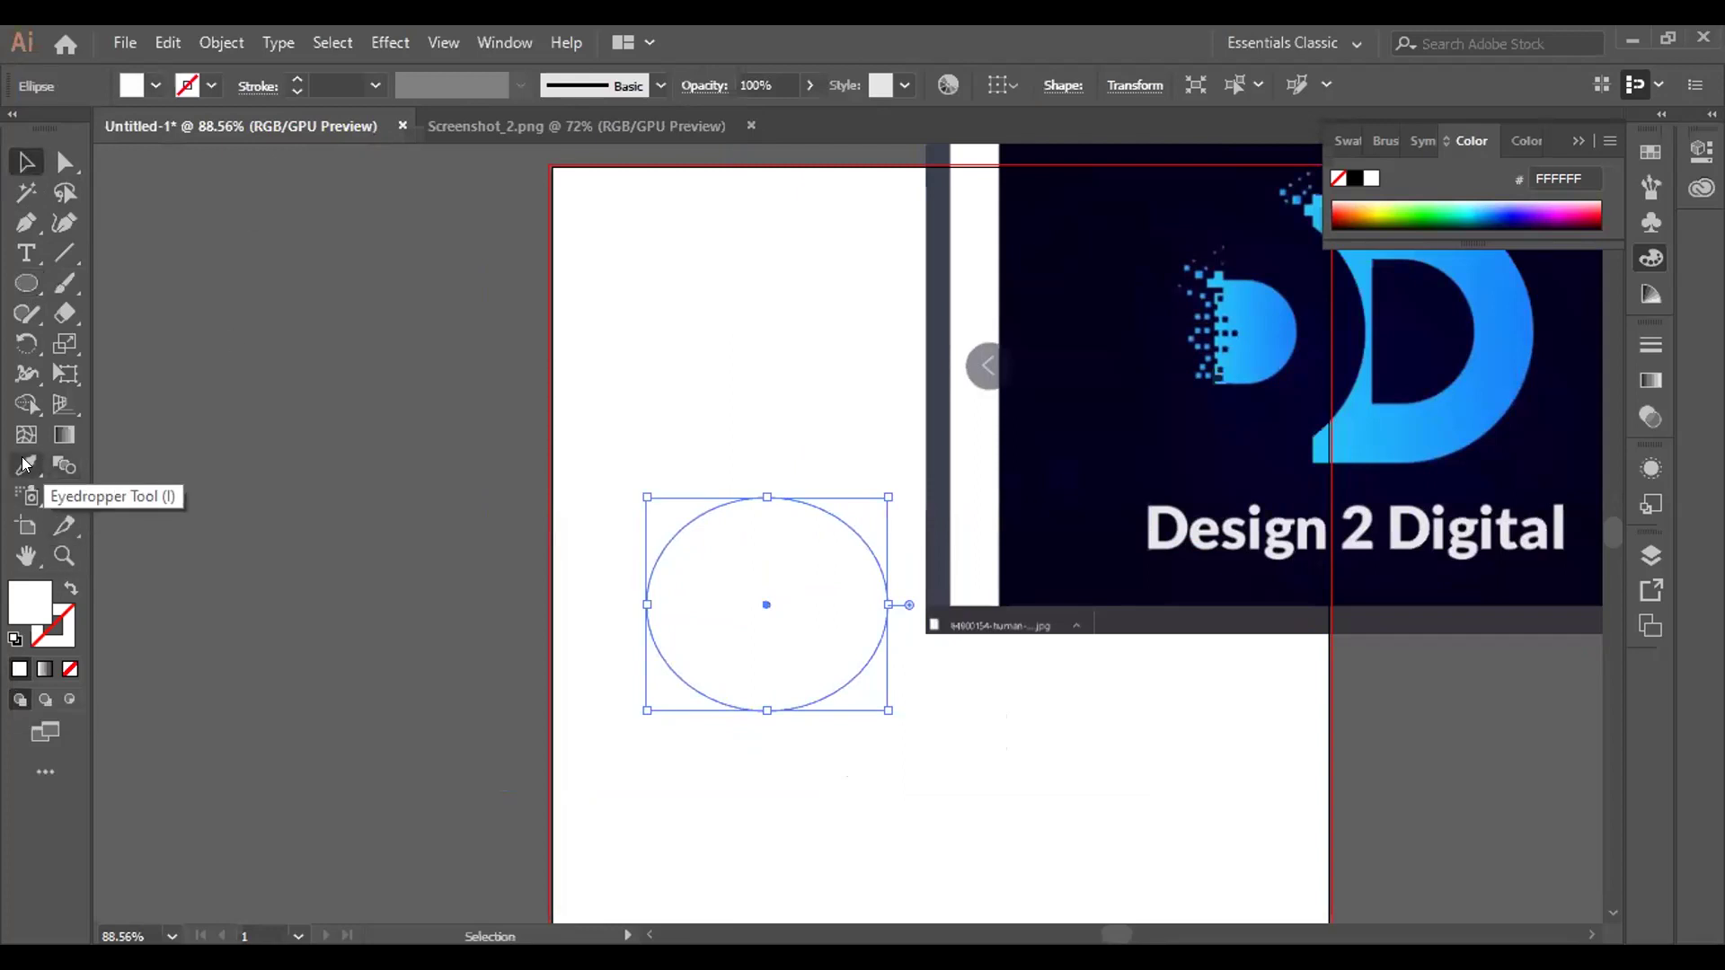
Fill the circle with the logo's blue, 1C96FF, sampled with the Eyedropper
click(26, 465)
click(1271, 308)
click(26, 162)
click(571, 298)
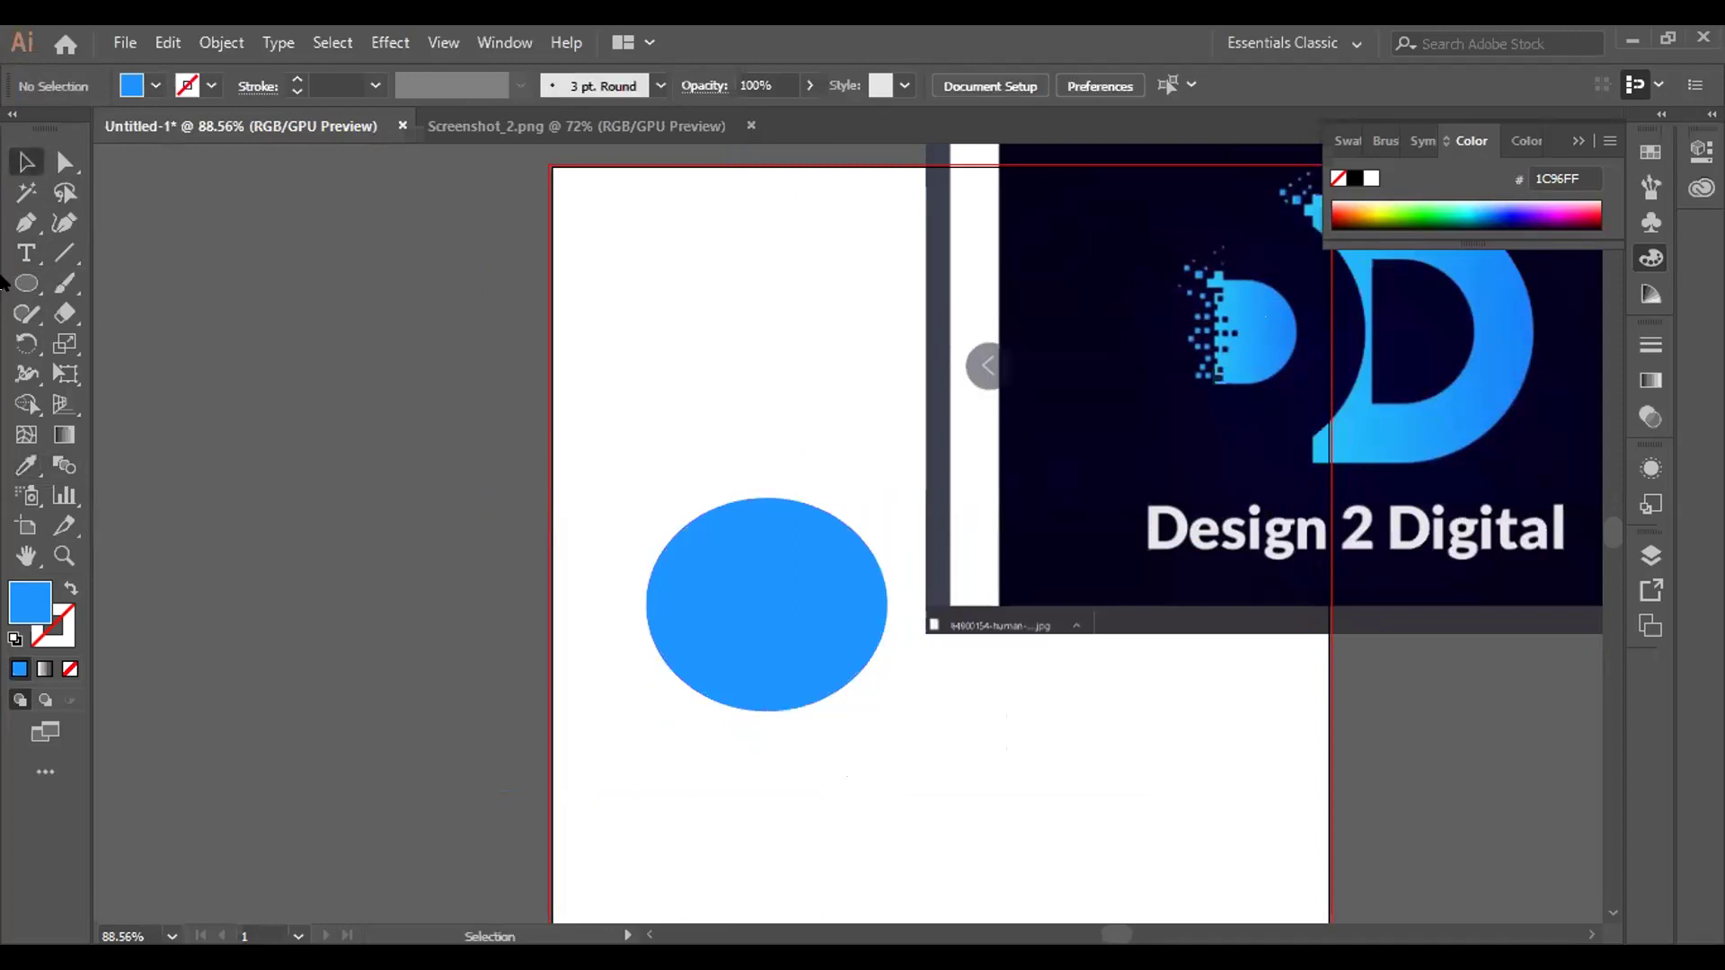
Draw a tall rectangle over the circle's left half to form a blue D
click(26, 283)
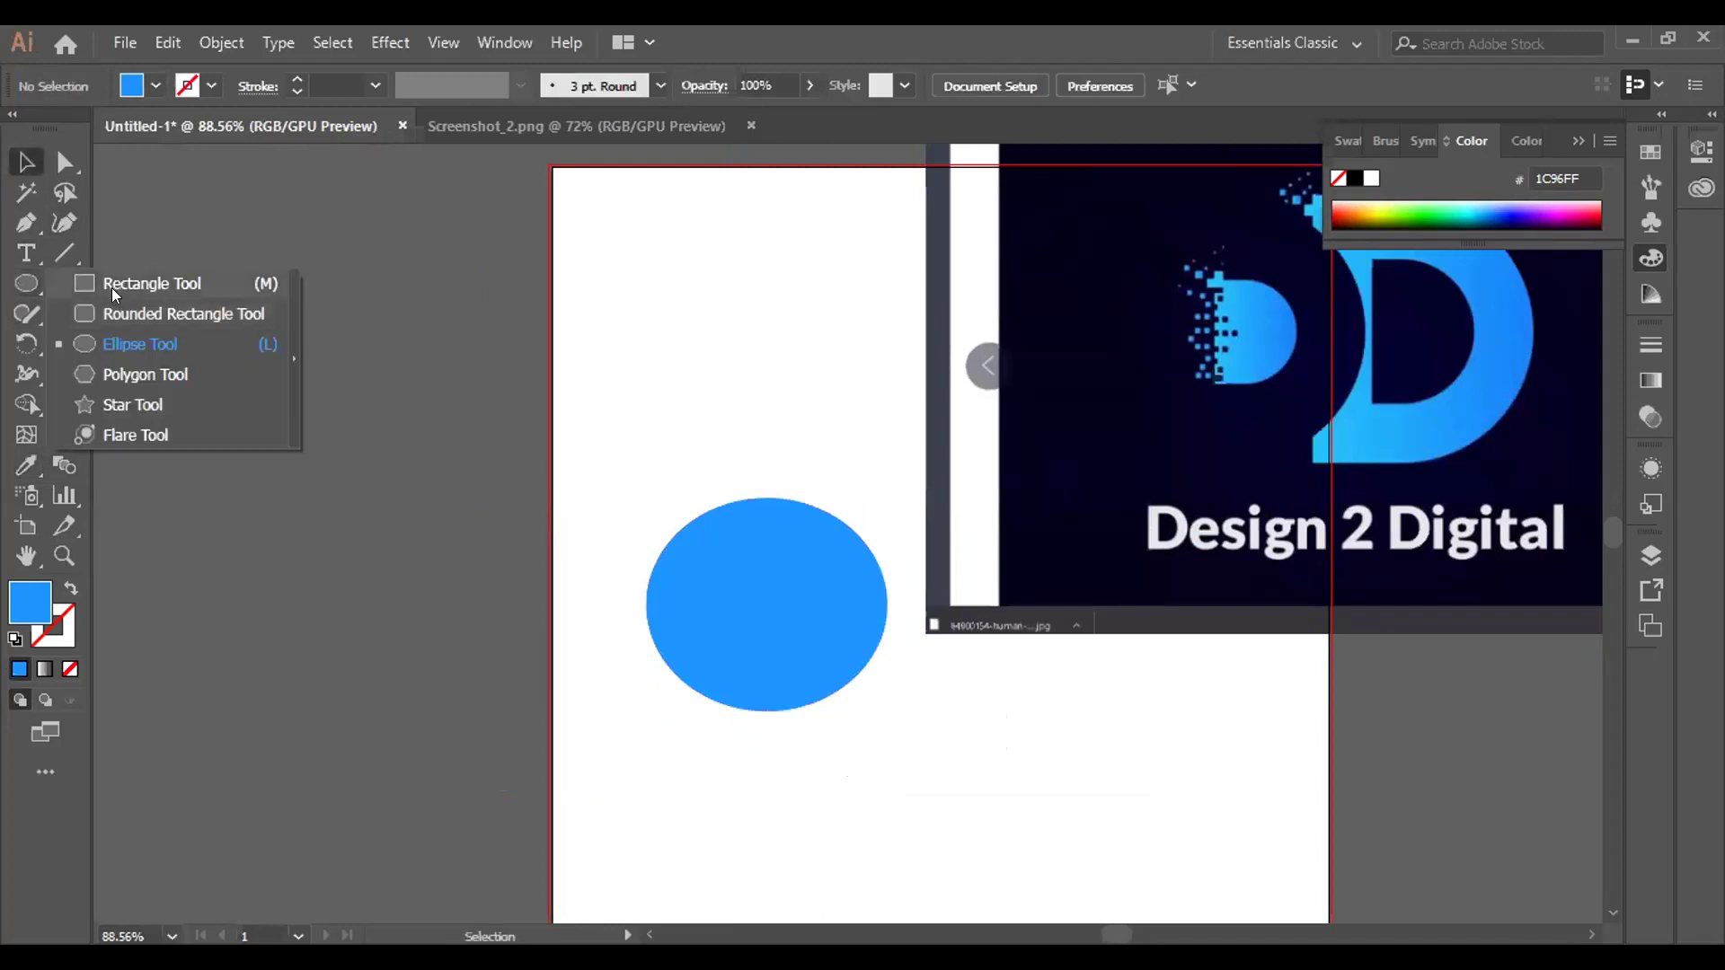
click(111, 286)
drag(597, 434, 766, 788)
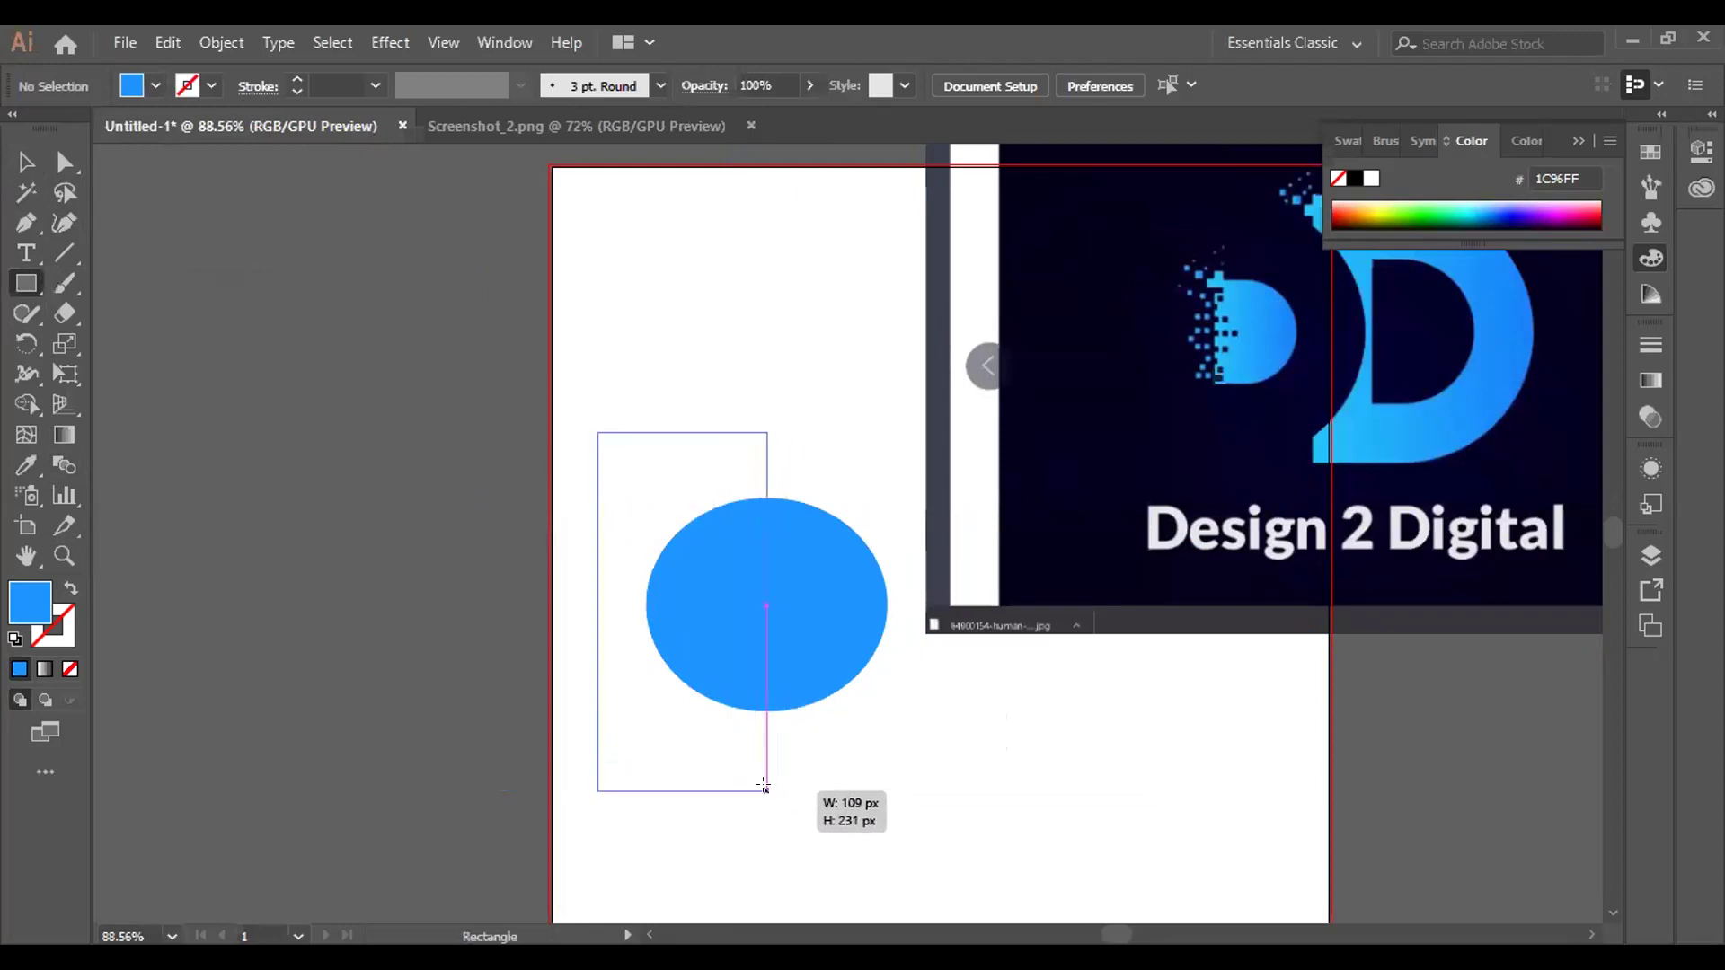
click(26, 162)
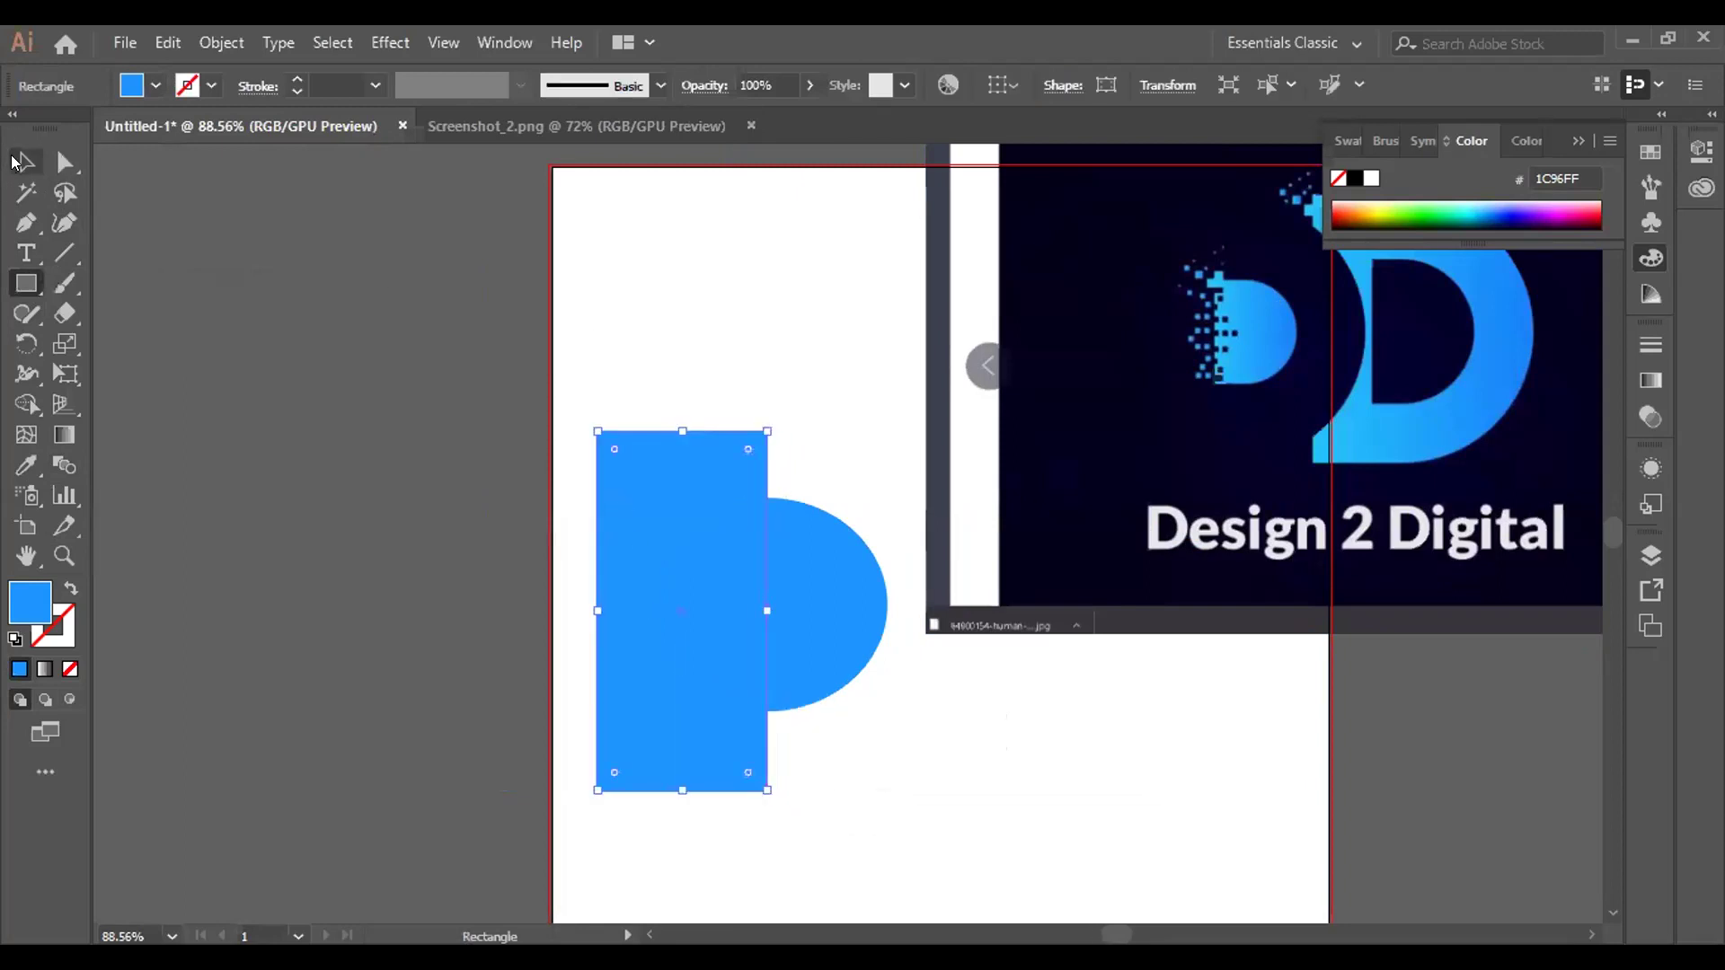
click(799, 380)
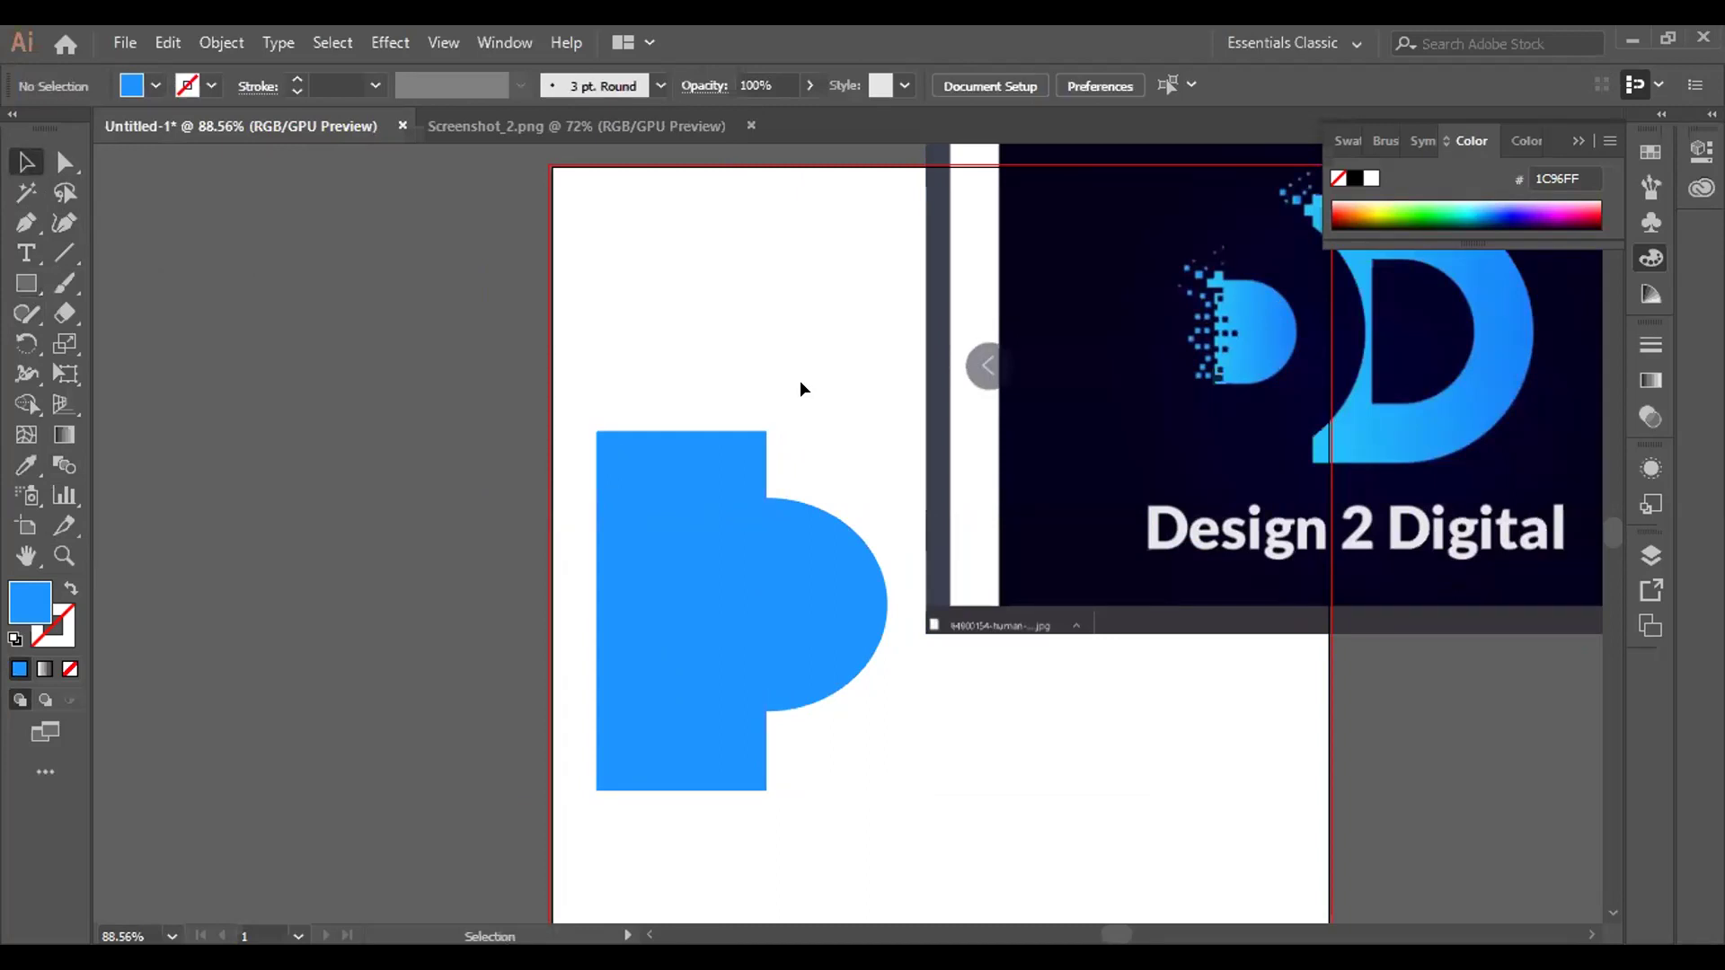
click(26, 283)
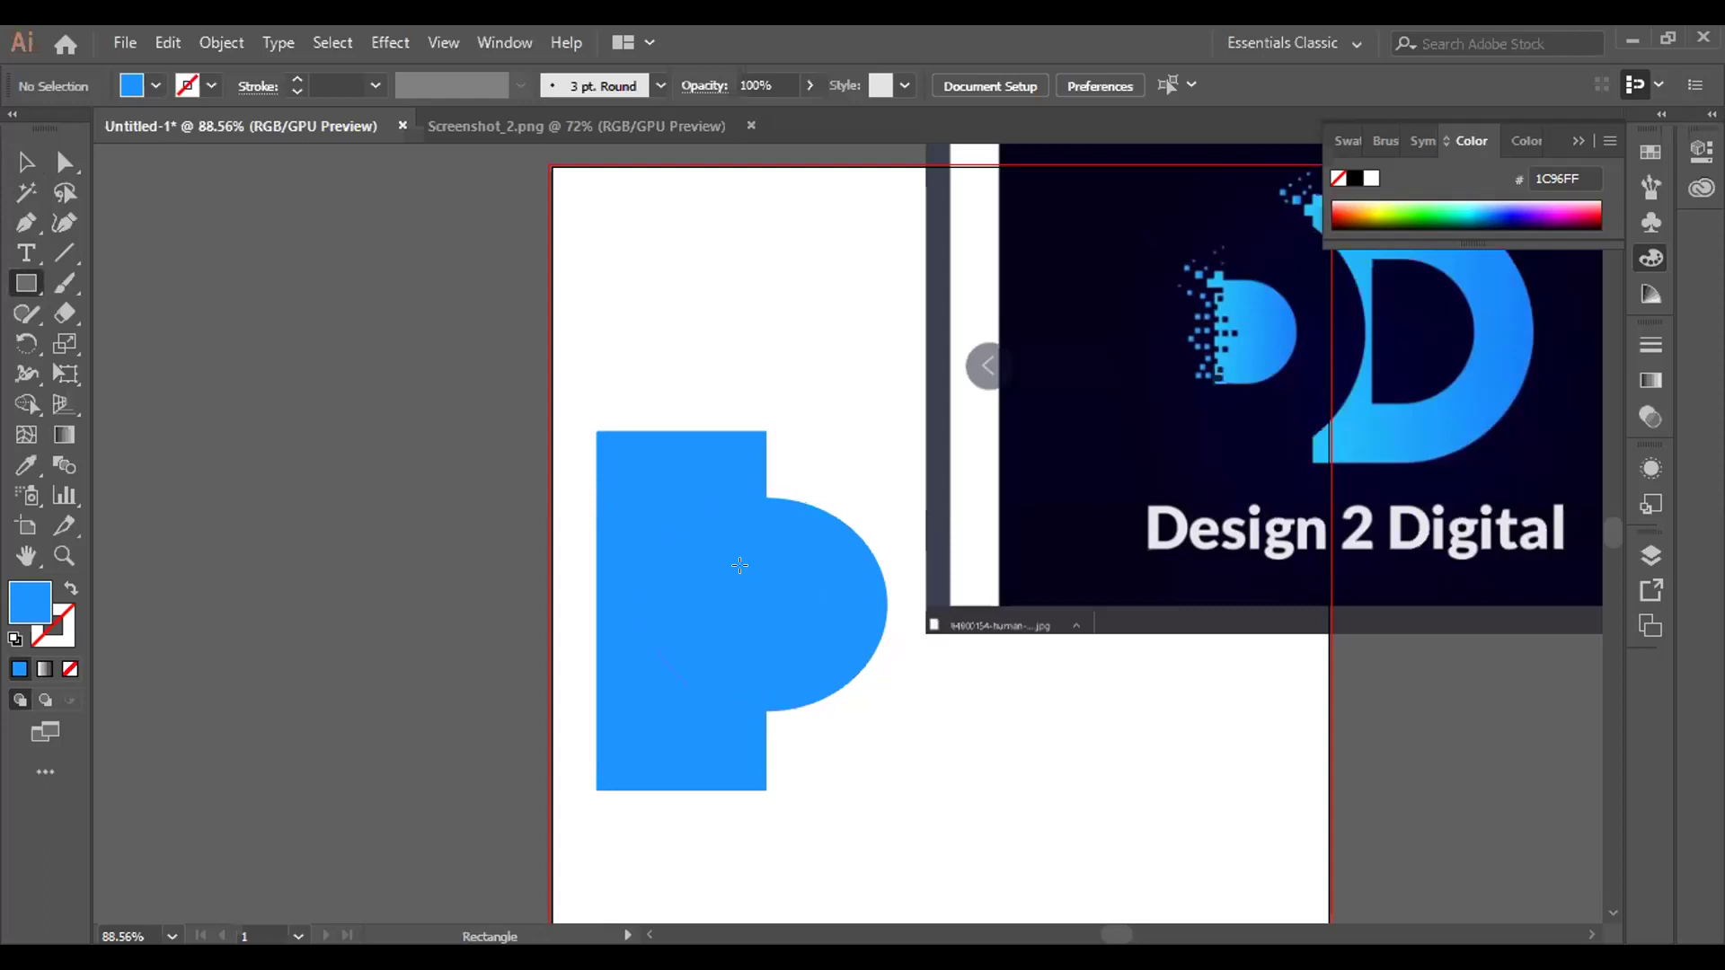
Add four small squares along the D's curve, then select the rectangle and circle together
key(ctrl+plus)
key(ctrl+plus)
key(ctrl+plus)
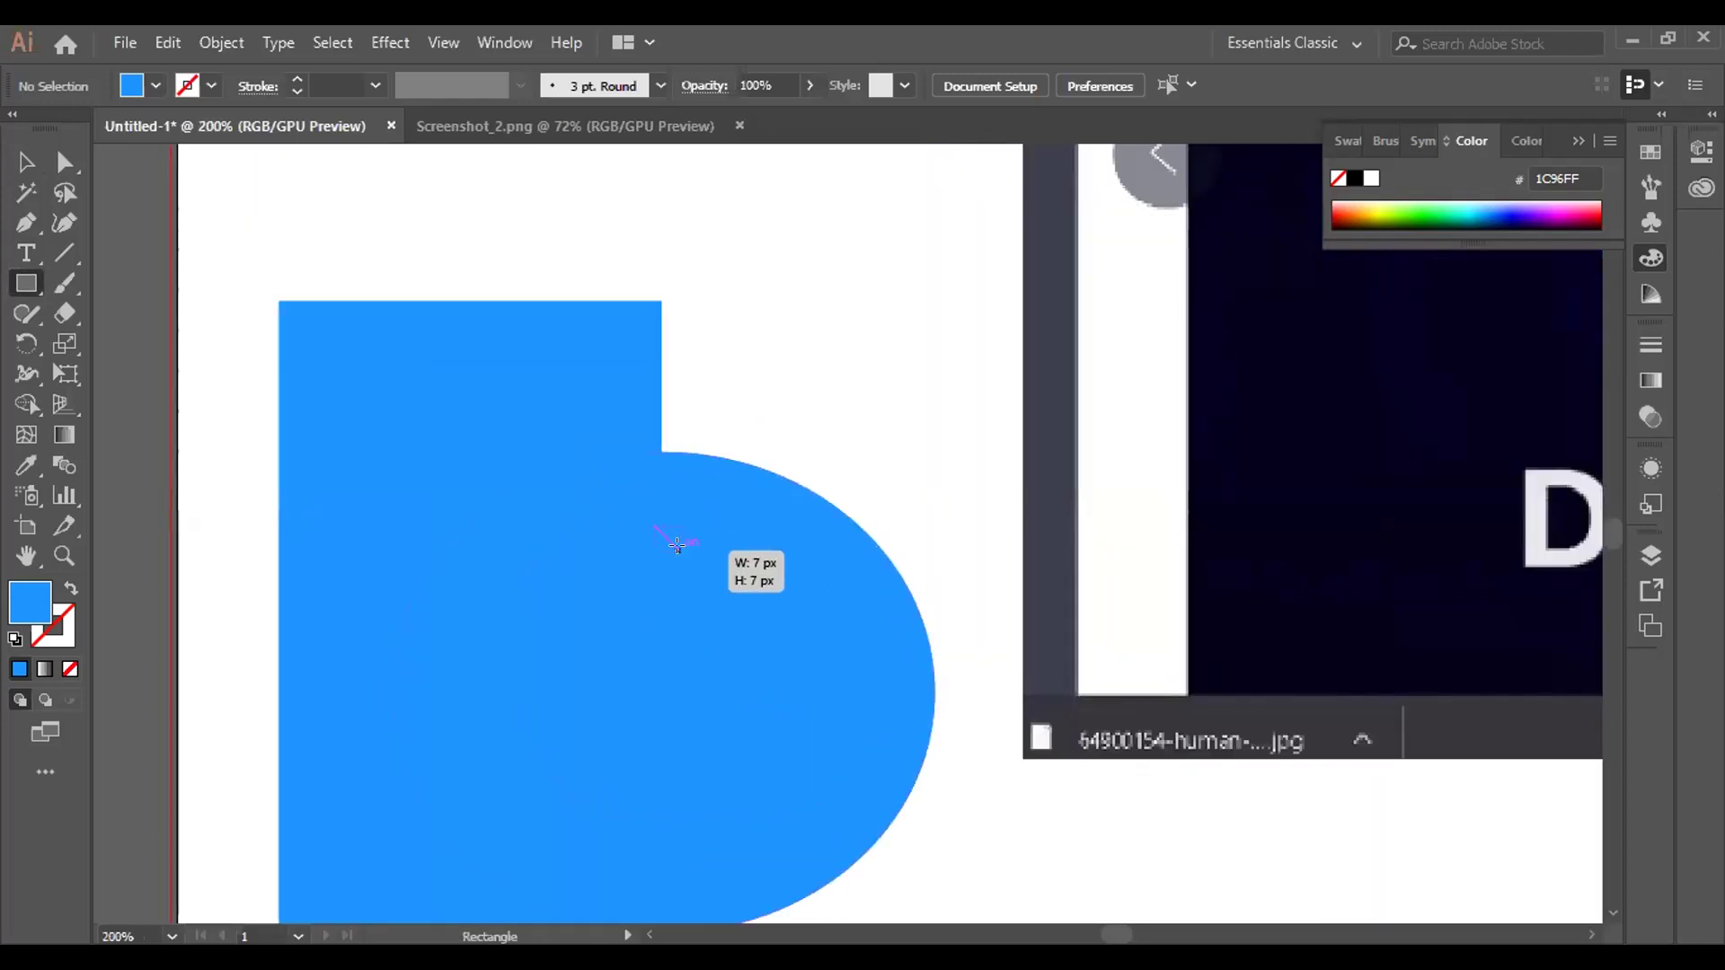
drag(653, 523, 688, 557)
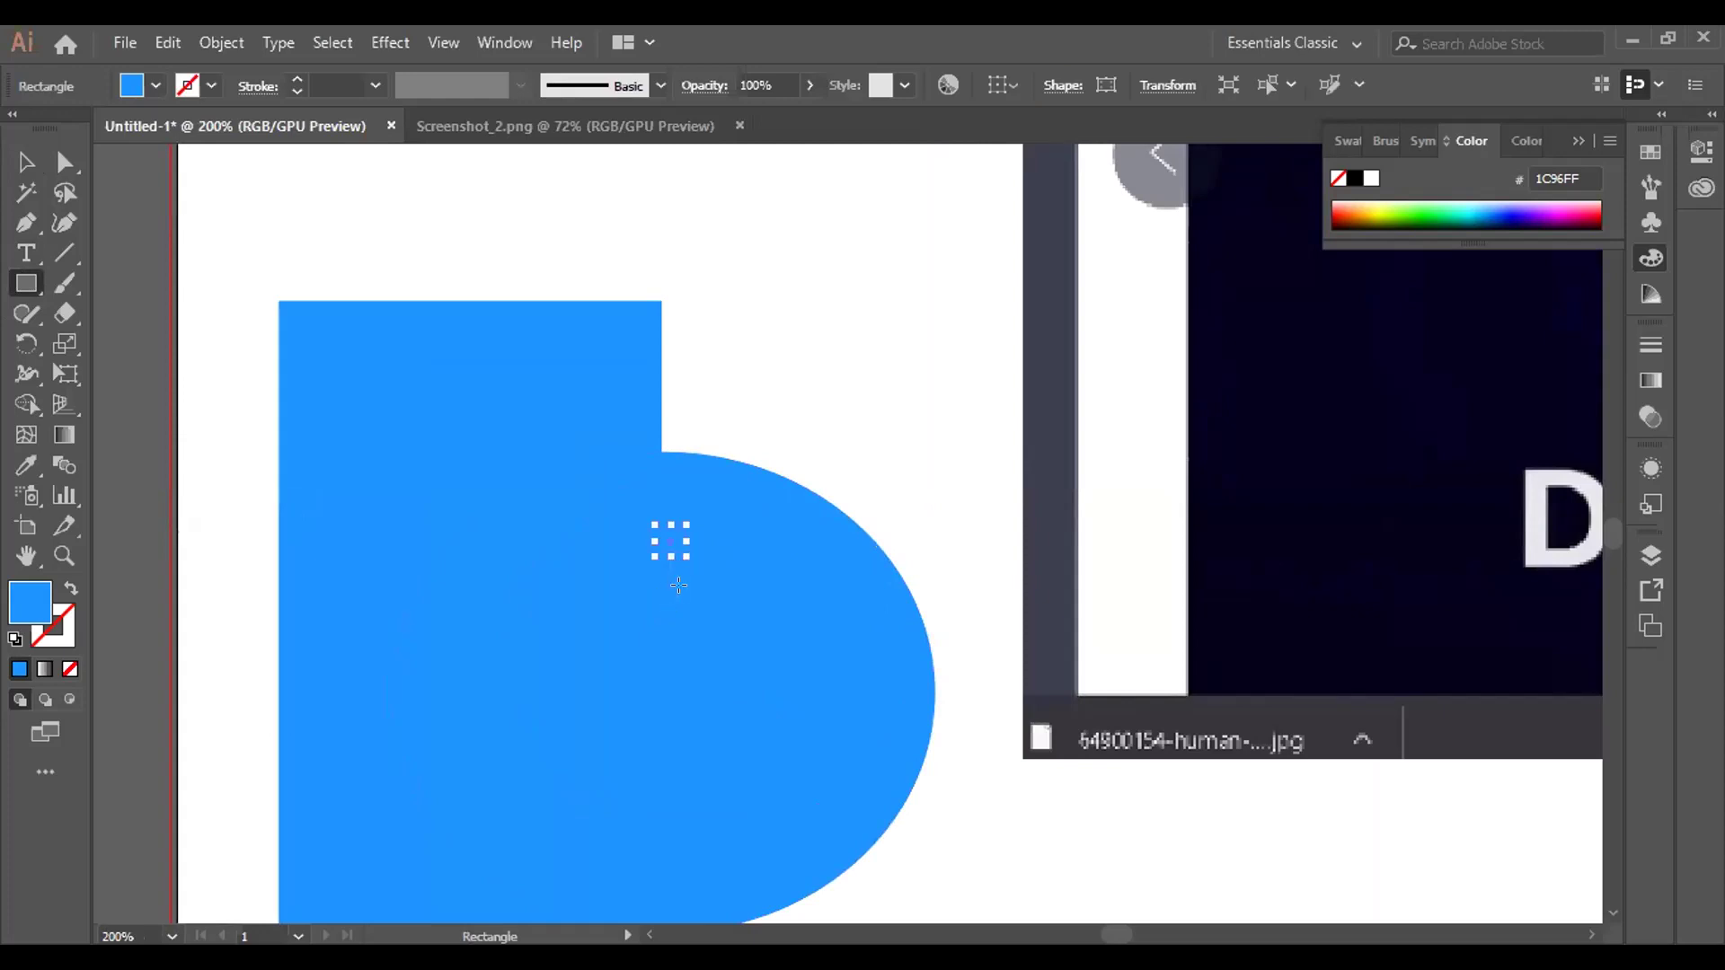
scroll(1438, 431, up, 3)
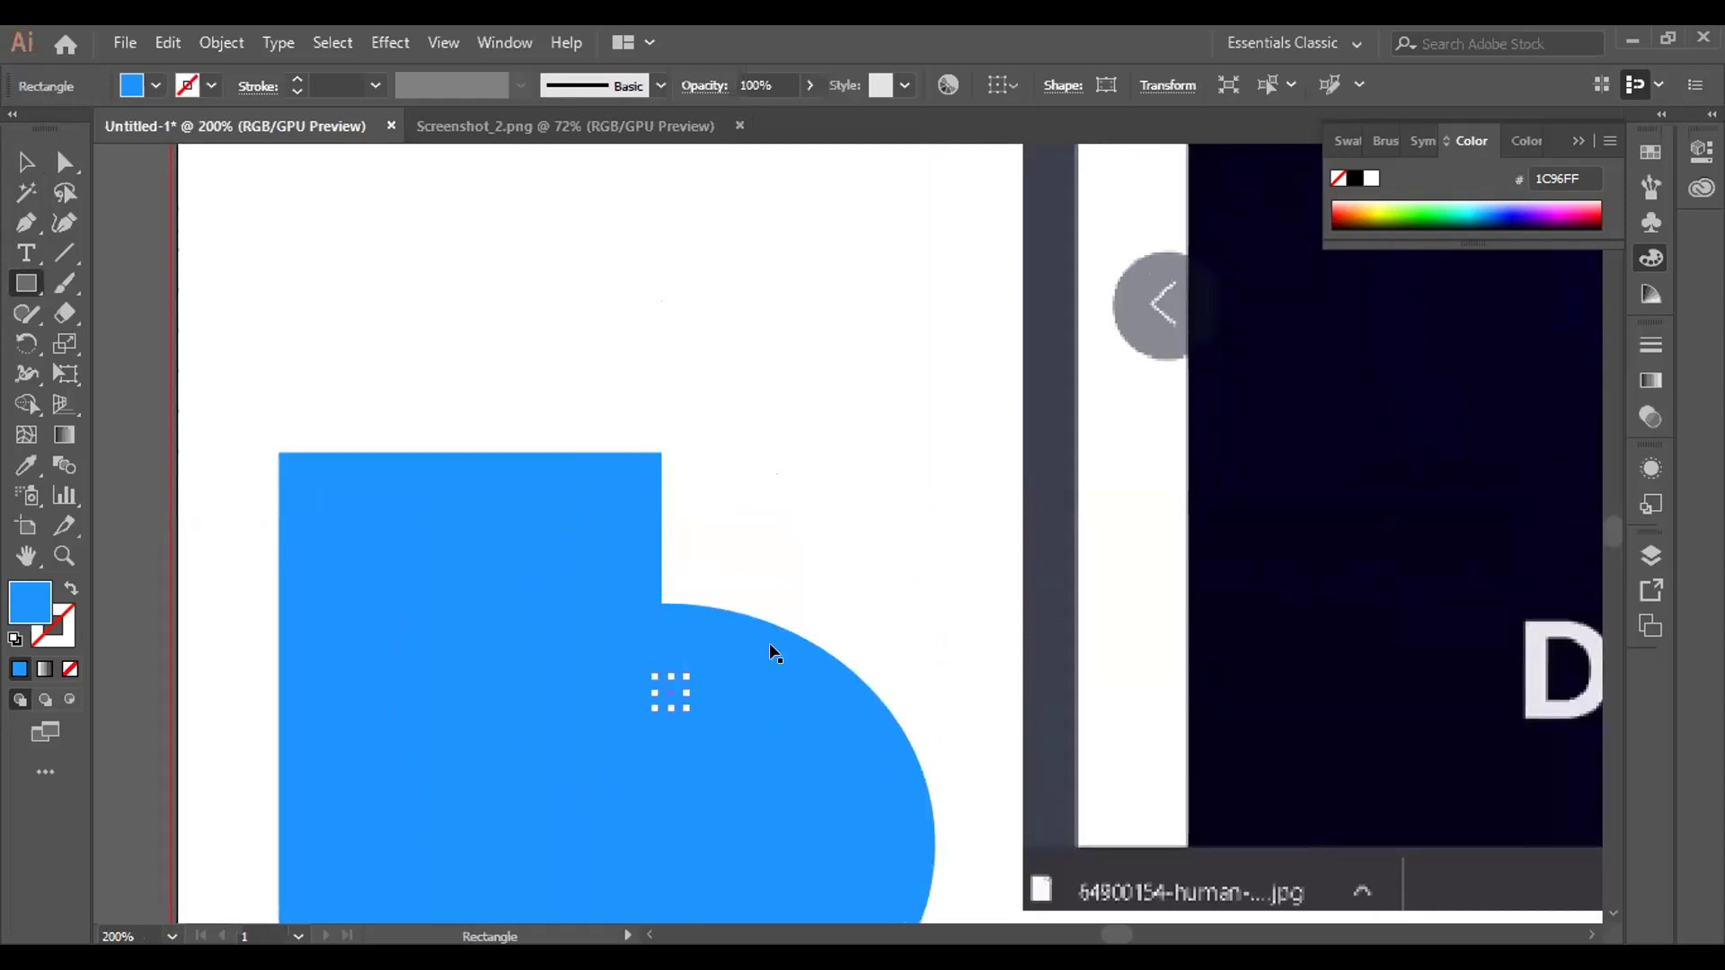
key(ctrl+minus)
key(ctrl+minus)
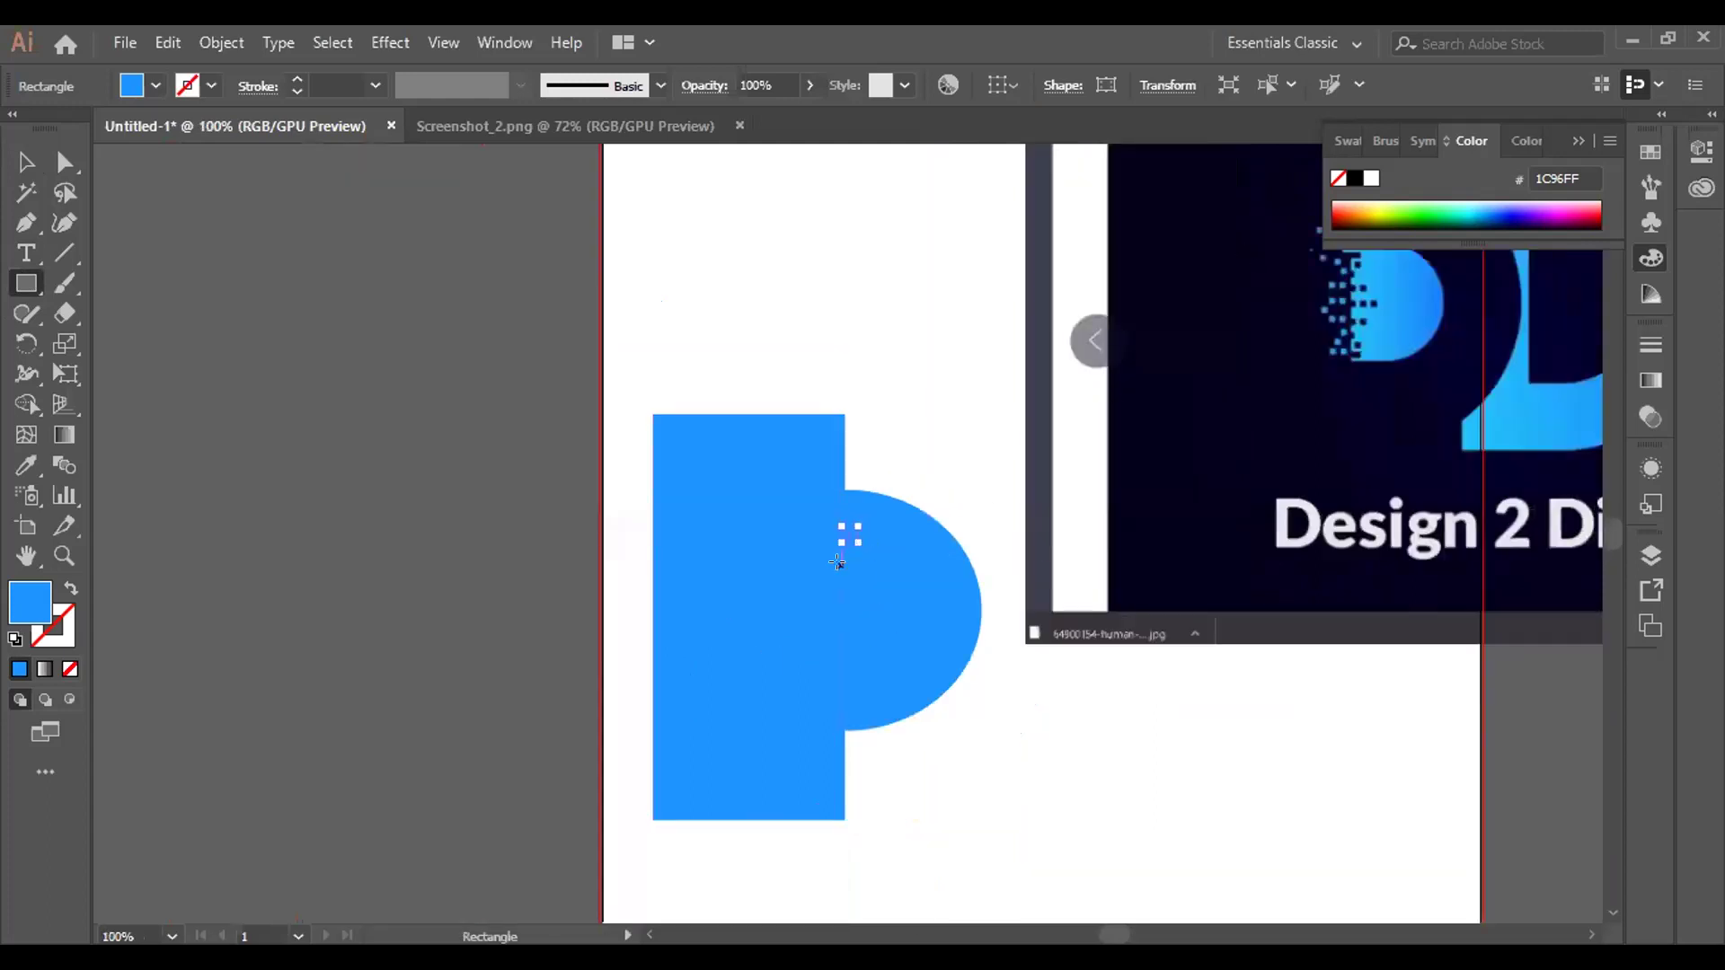
mouse_move(856, 545)
mouse_down()
mouse_move(847, 587)
mouse_move(869, 559)
mouse_move(943, 581)
mouse_up()
drag(861, 625, 882, 647)
drag(846, 662, 876, 680)
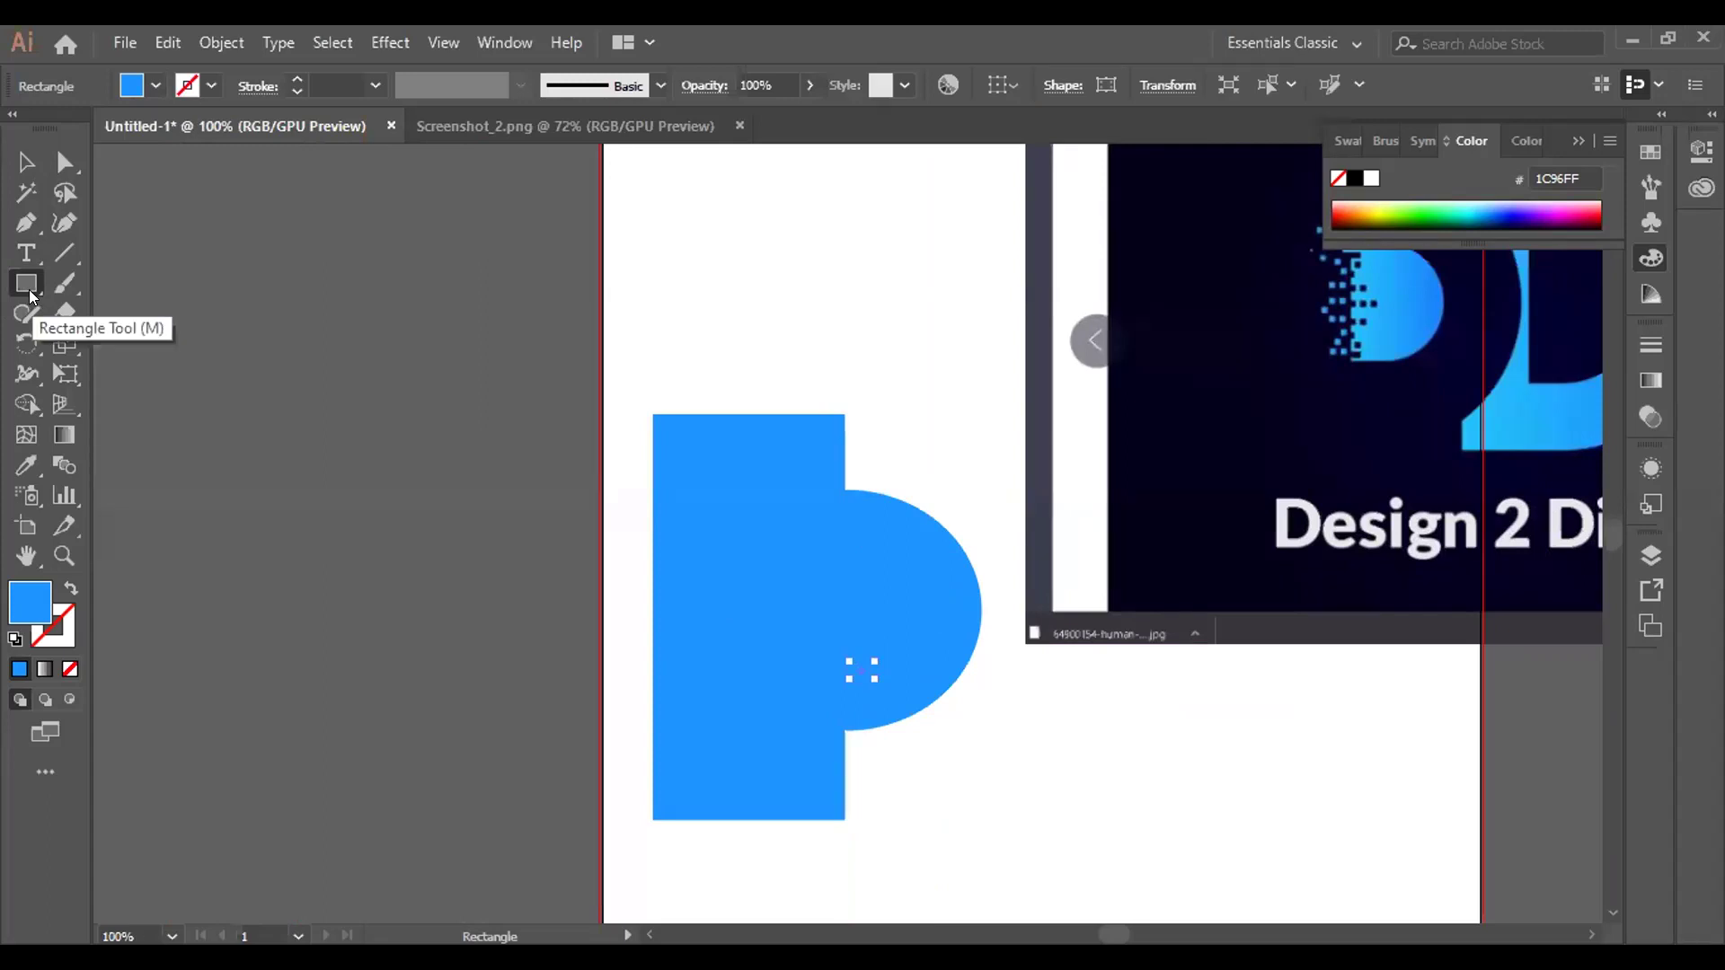
click(25, 161)
drag(649, 346, 952, 796)
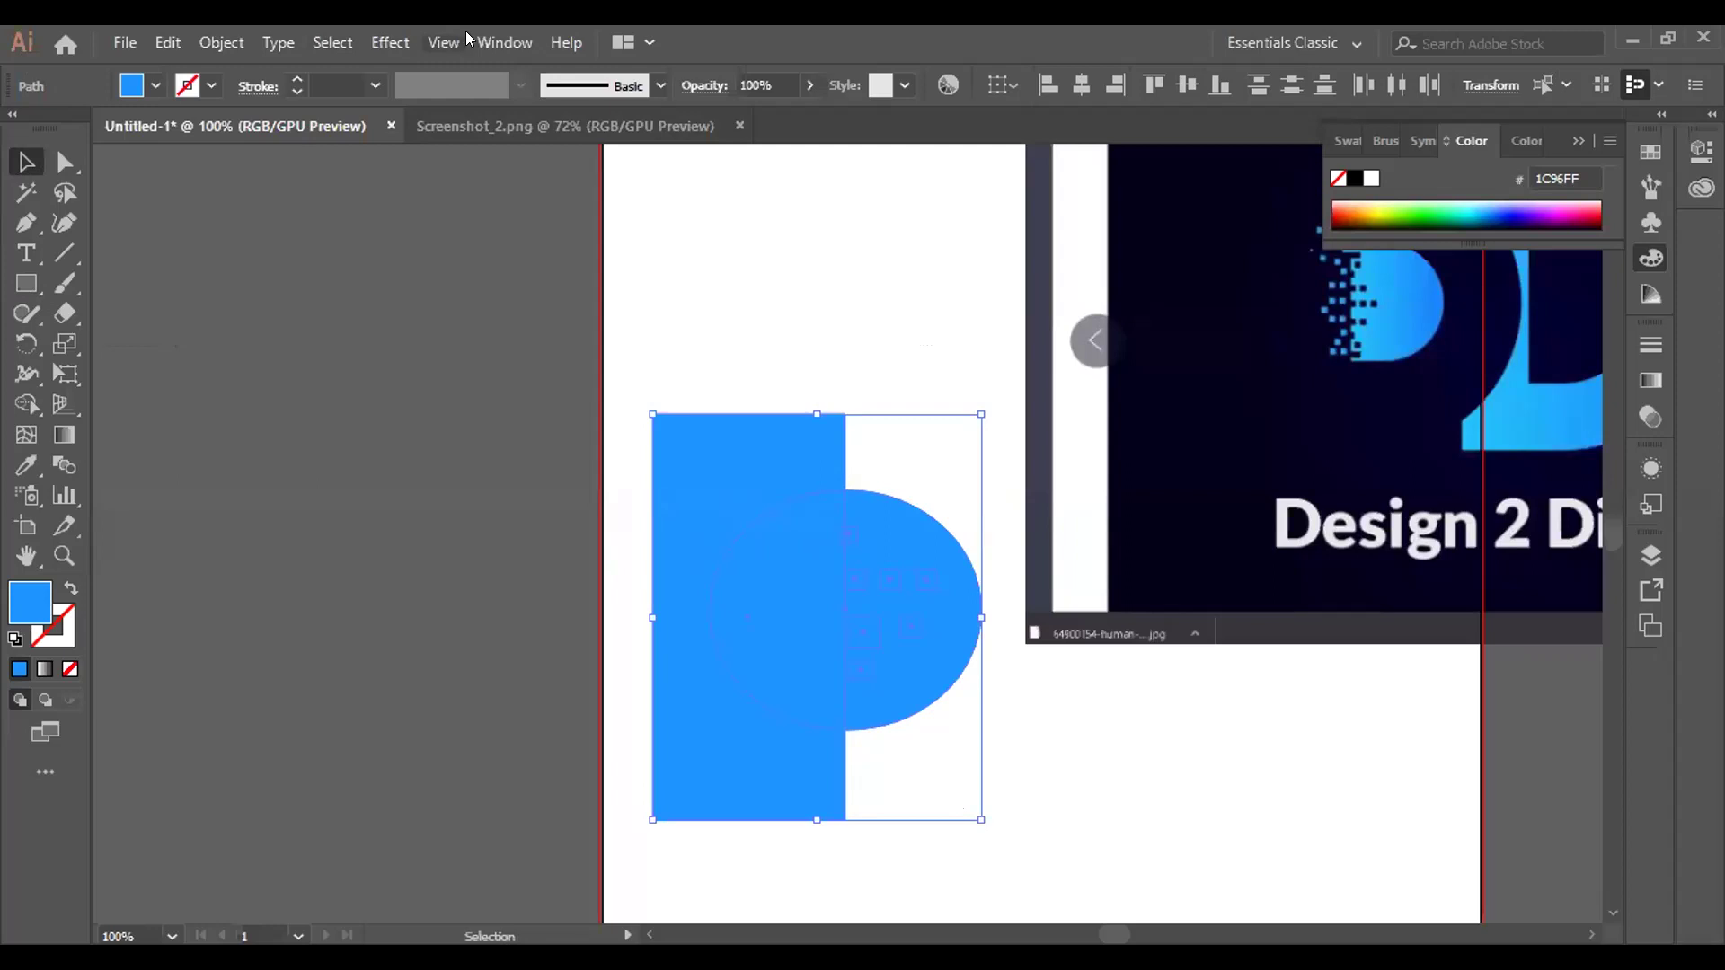
Divide the overlapping rectangle and circle with the Pathfinder panel's Divide
click(507, 45)
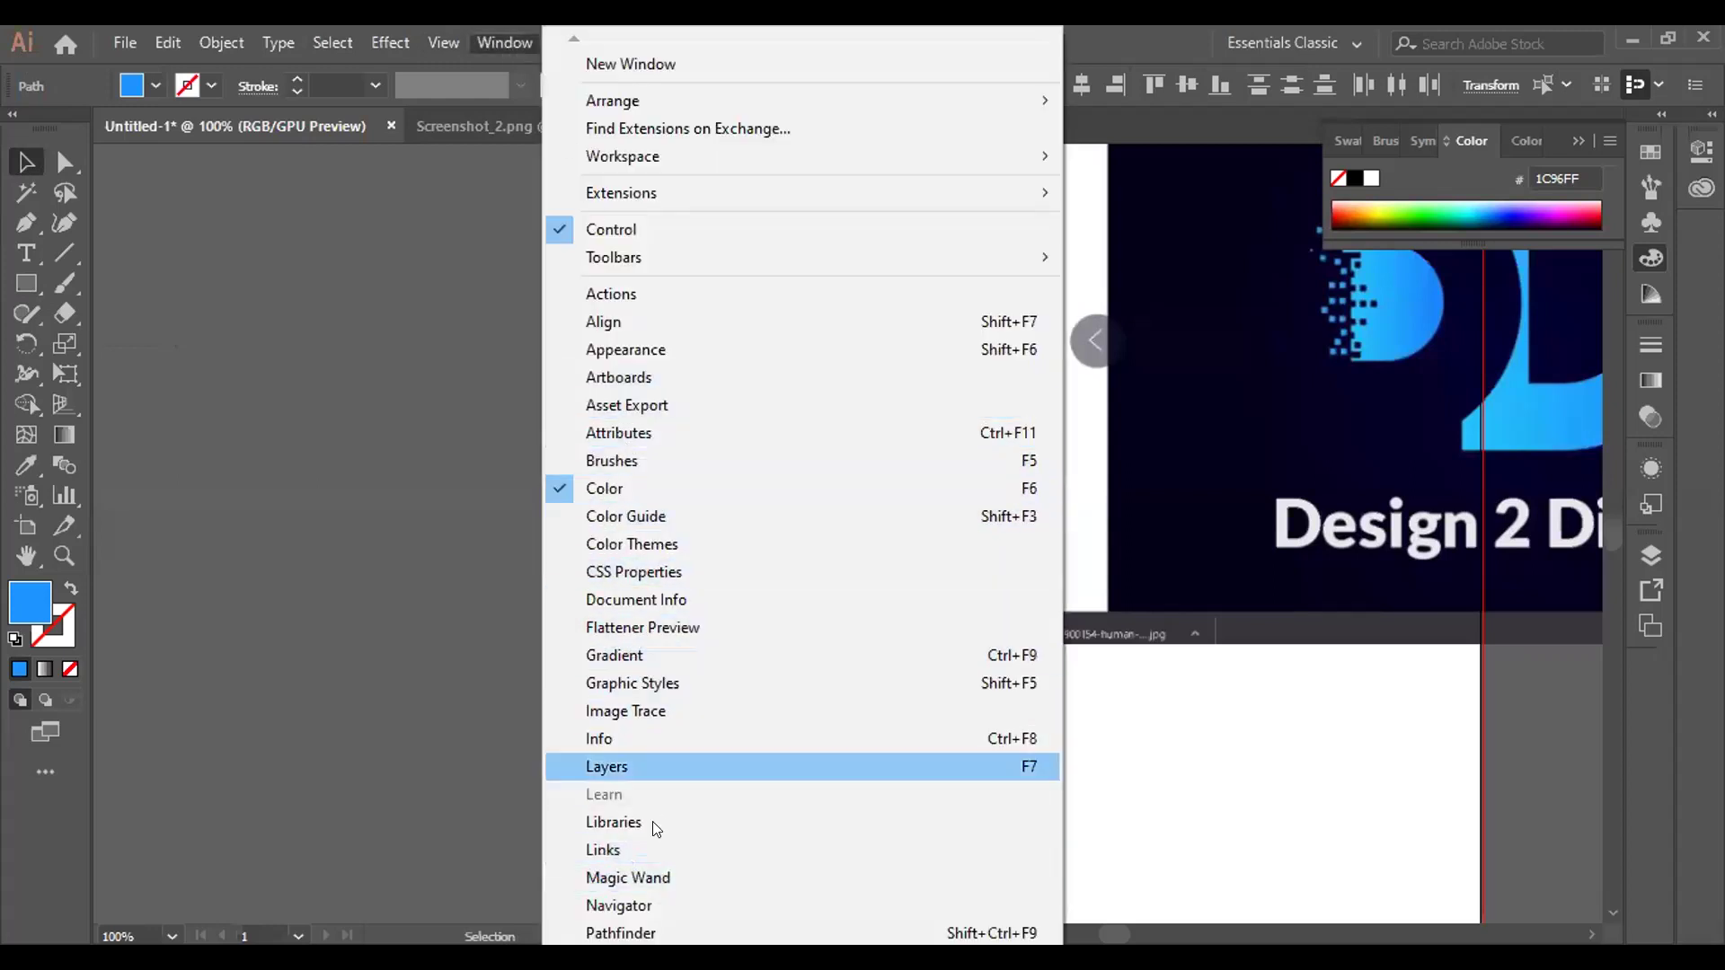
click(611, 935)
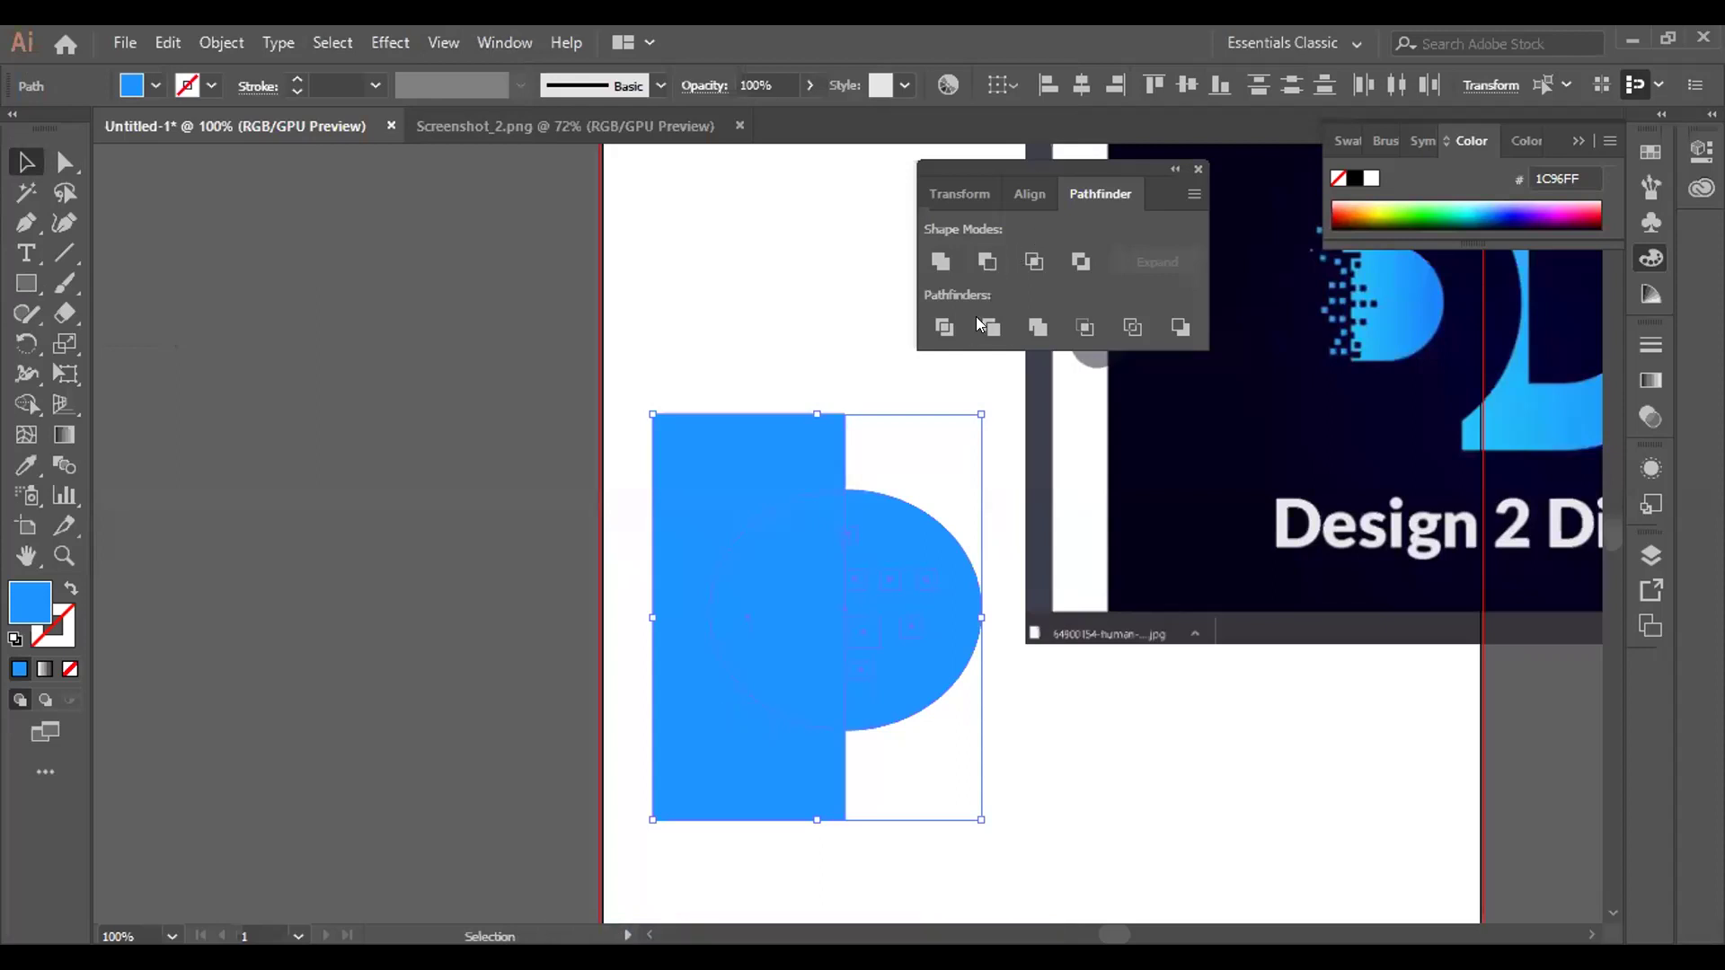
click(933, 332)
click(942, 326)
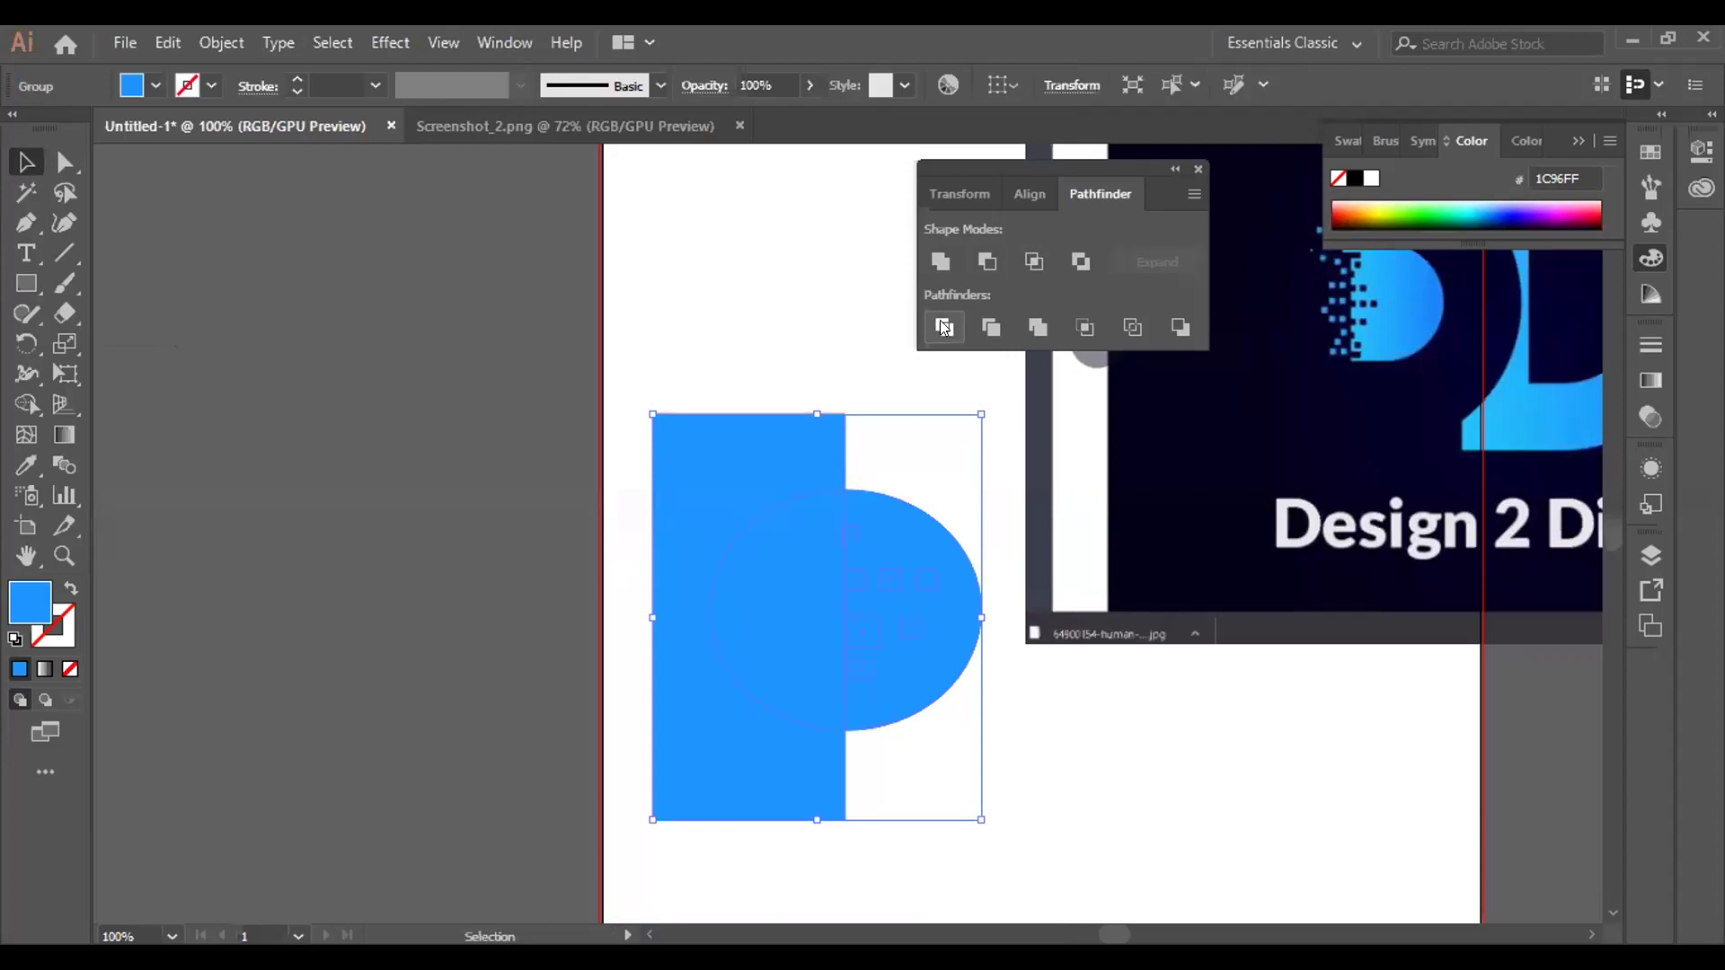
Ungroup the divided pieces of the blue D
click(777, 293)
click(780, 451)
right_click(728, 485)
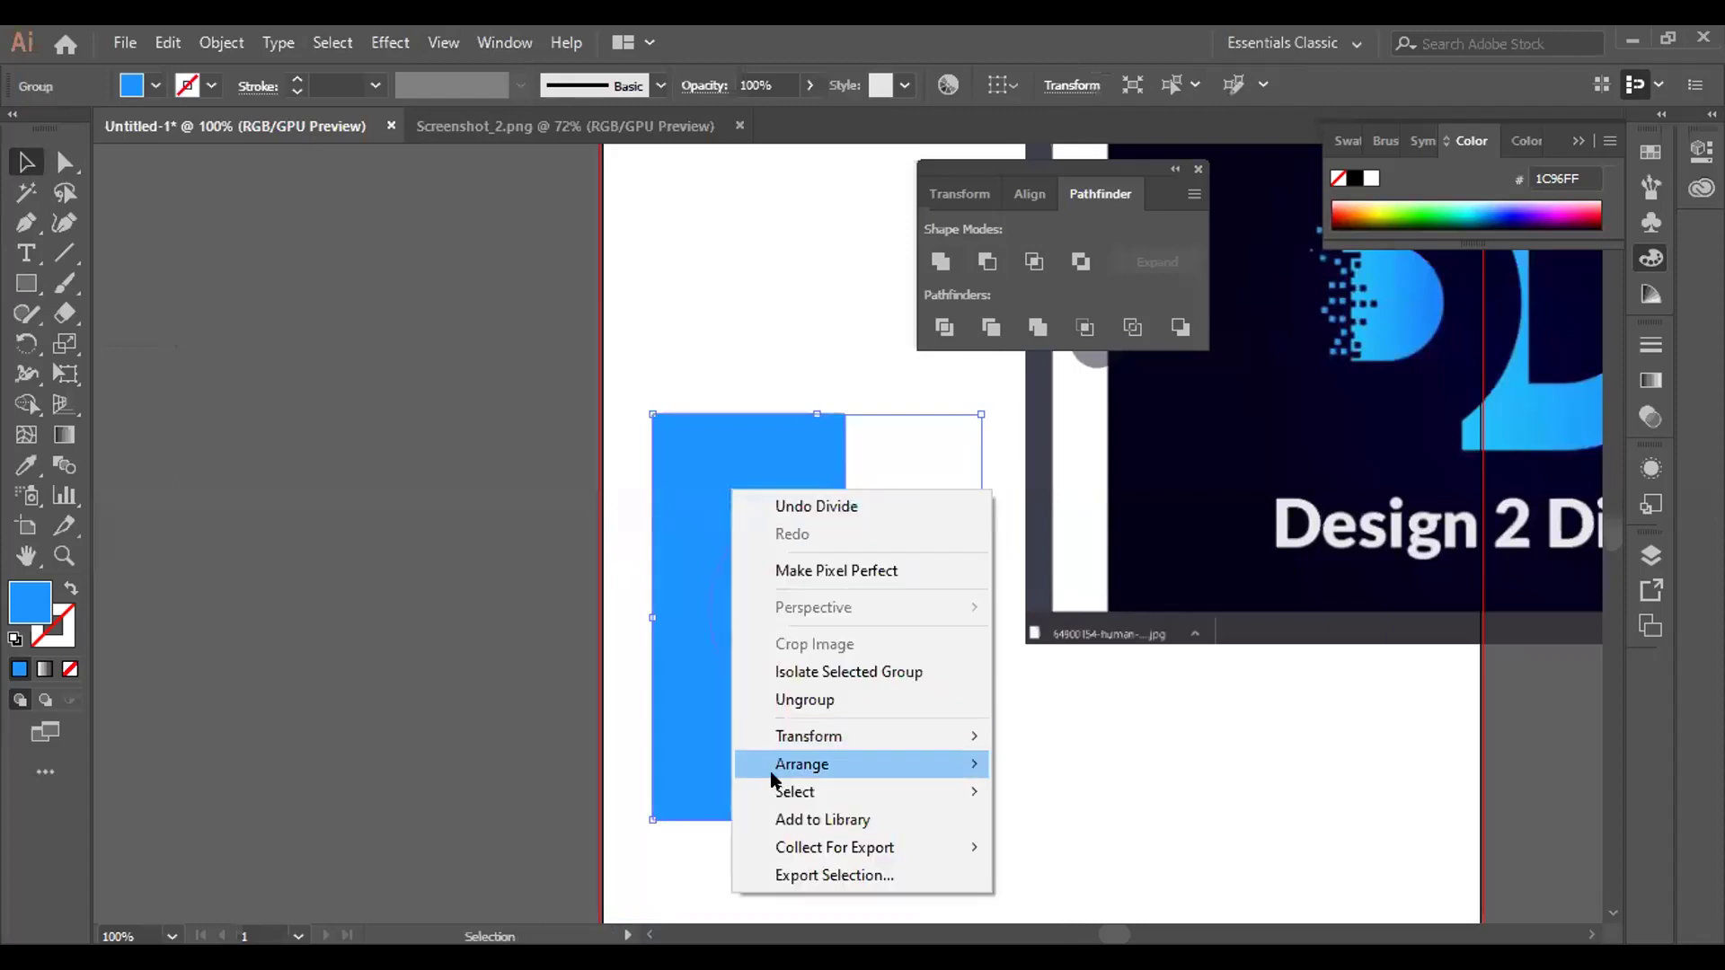
click(811, 702)
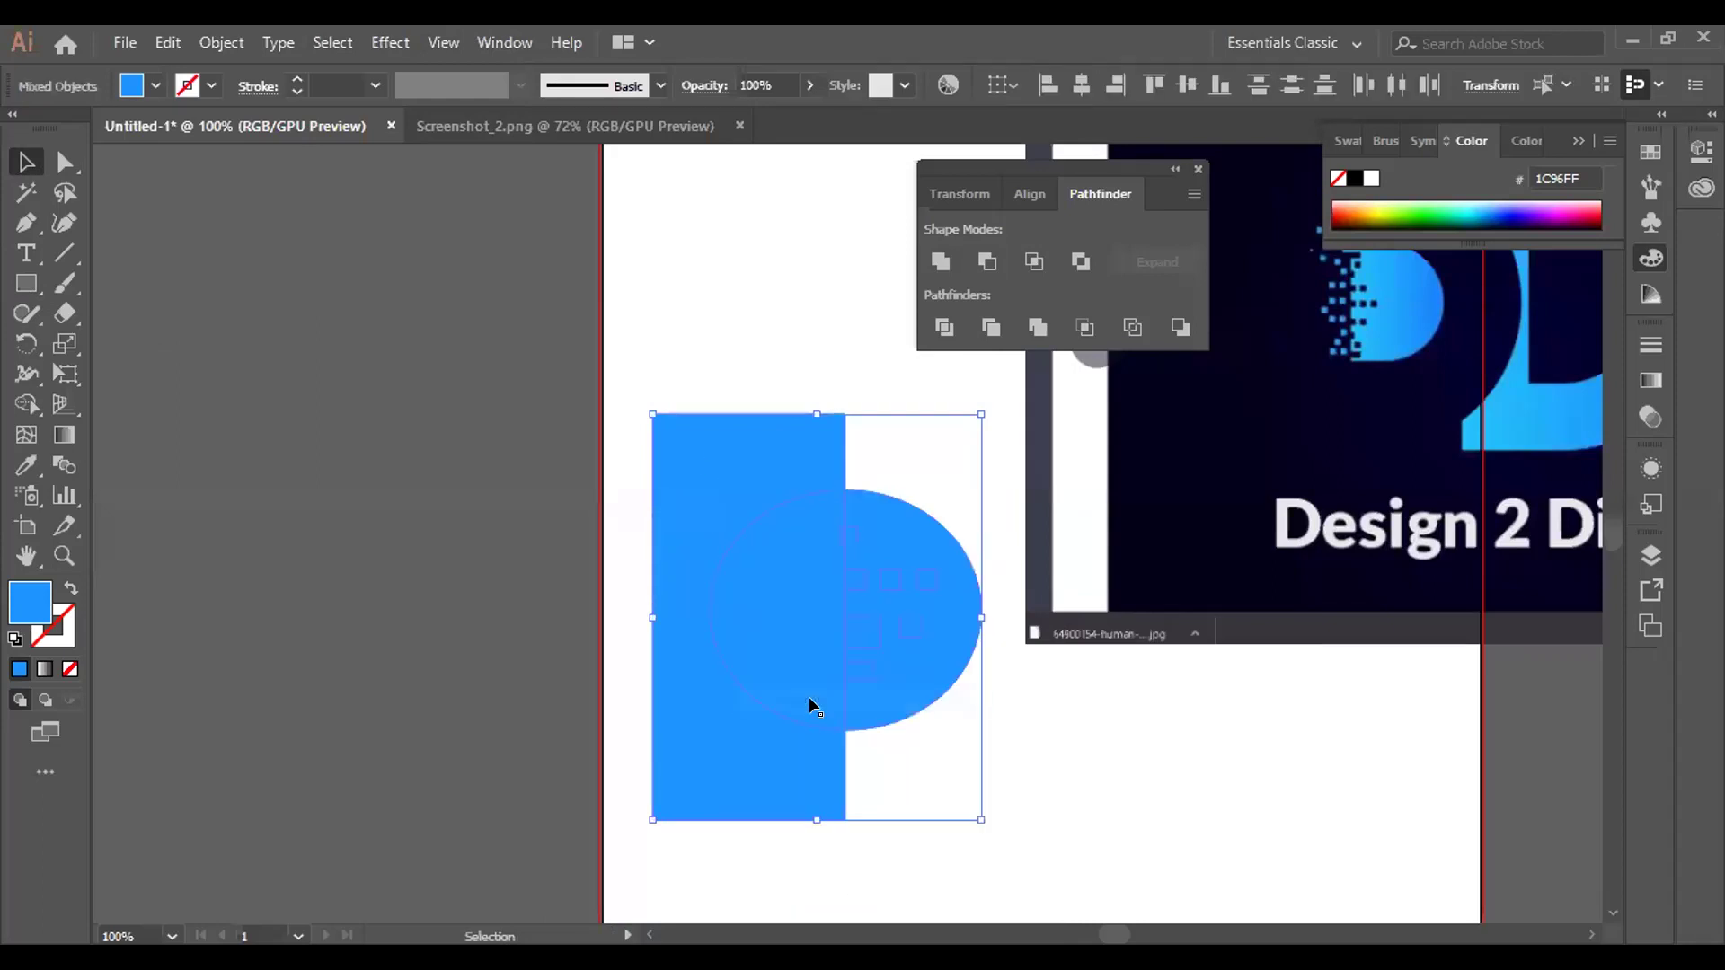
Close Pathfinder and move the half-circle and leftover rectangle piece aside to the left
click(1199, 169)
click(870, 329)
drag(732, 535, 448, 508)
drag(674, 485, 326, 326)
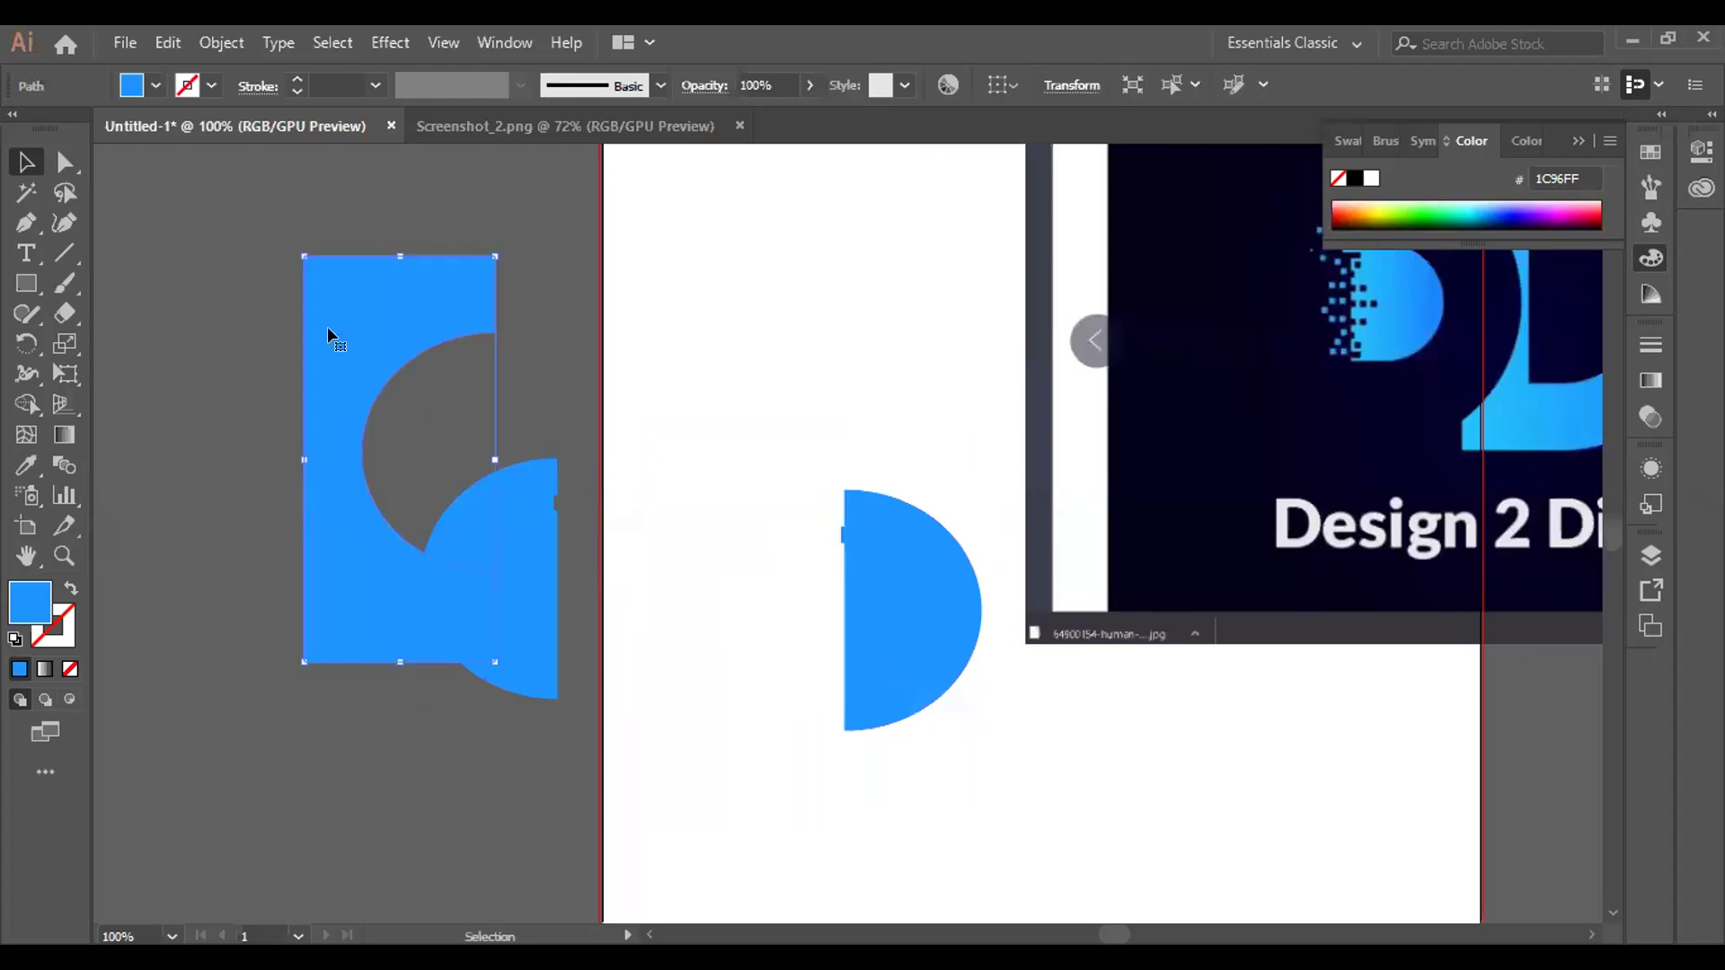
Pull the small notch squares out and scatter them left of the half-circle, duplicating one
mouse_move(846, 536)
mouse_down()
mouse_move(778, 536)
mouse_move(735, 578)
mouse_up()
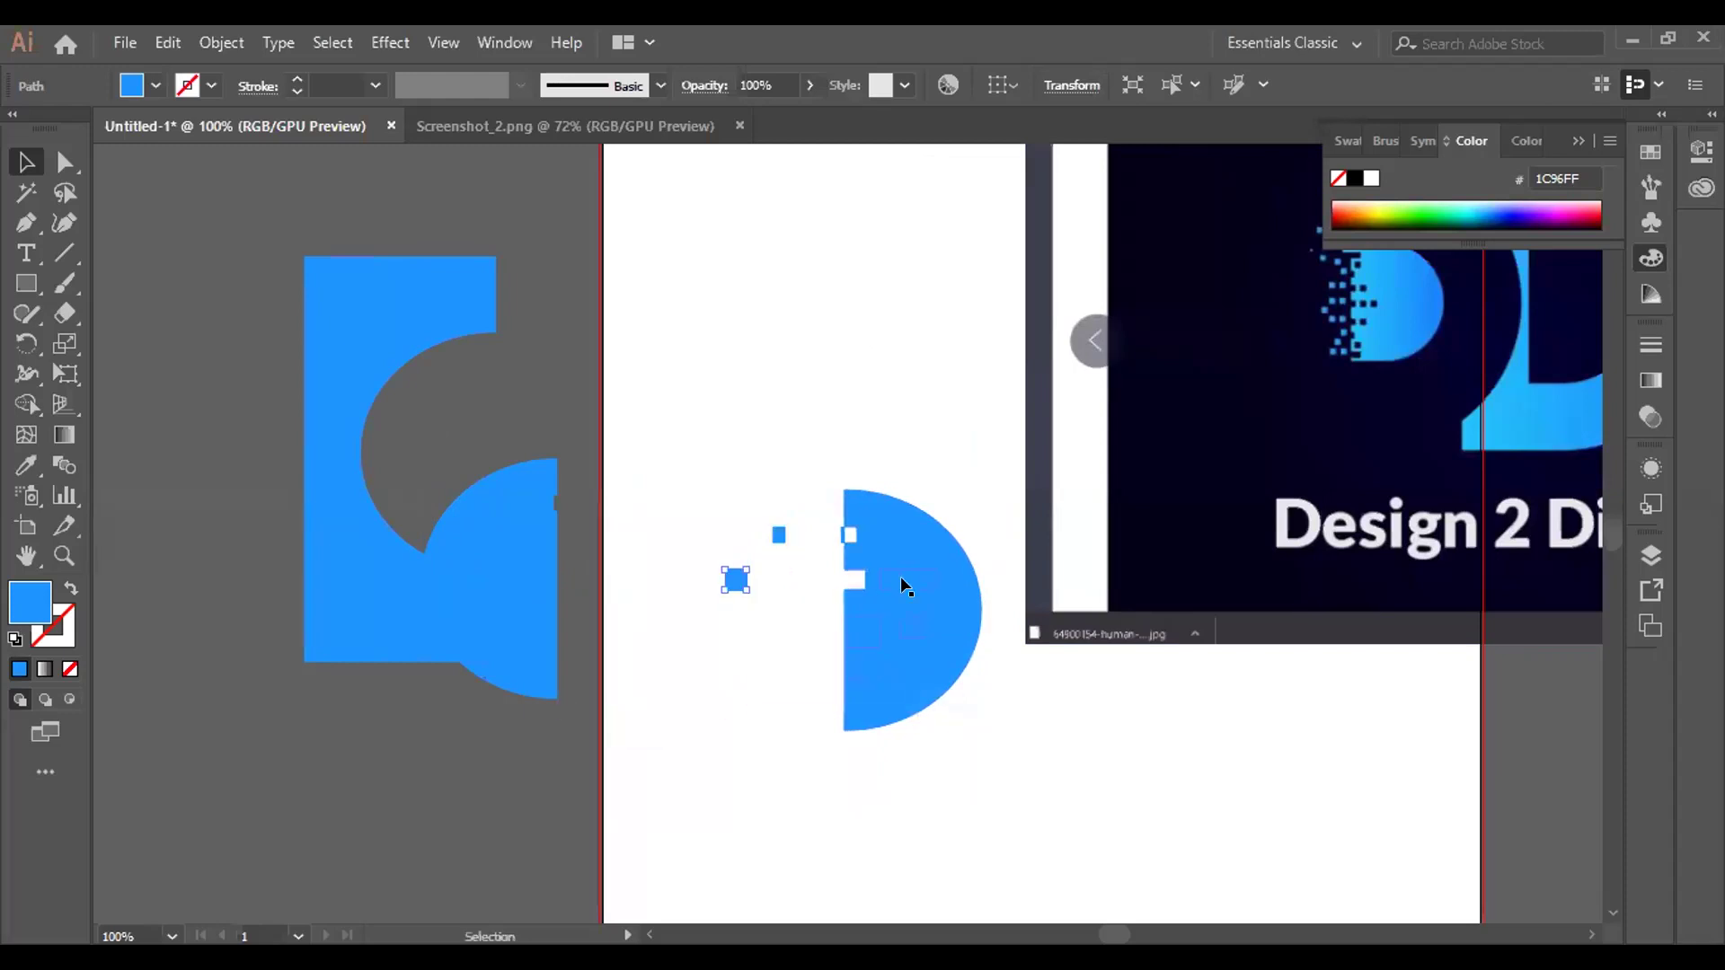
mouse_move(893, 575)
mouse_down()
mouse_move(785, 577)
mouse_move(852, 574)
mouse_move(744, 626)
mouse_up()
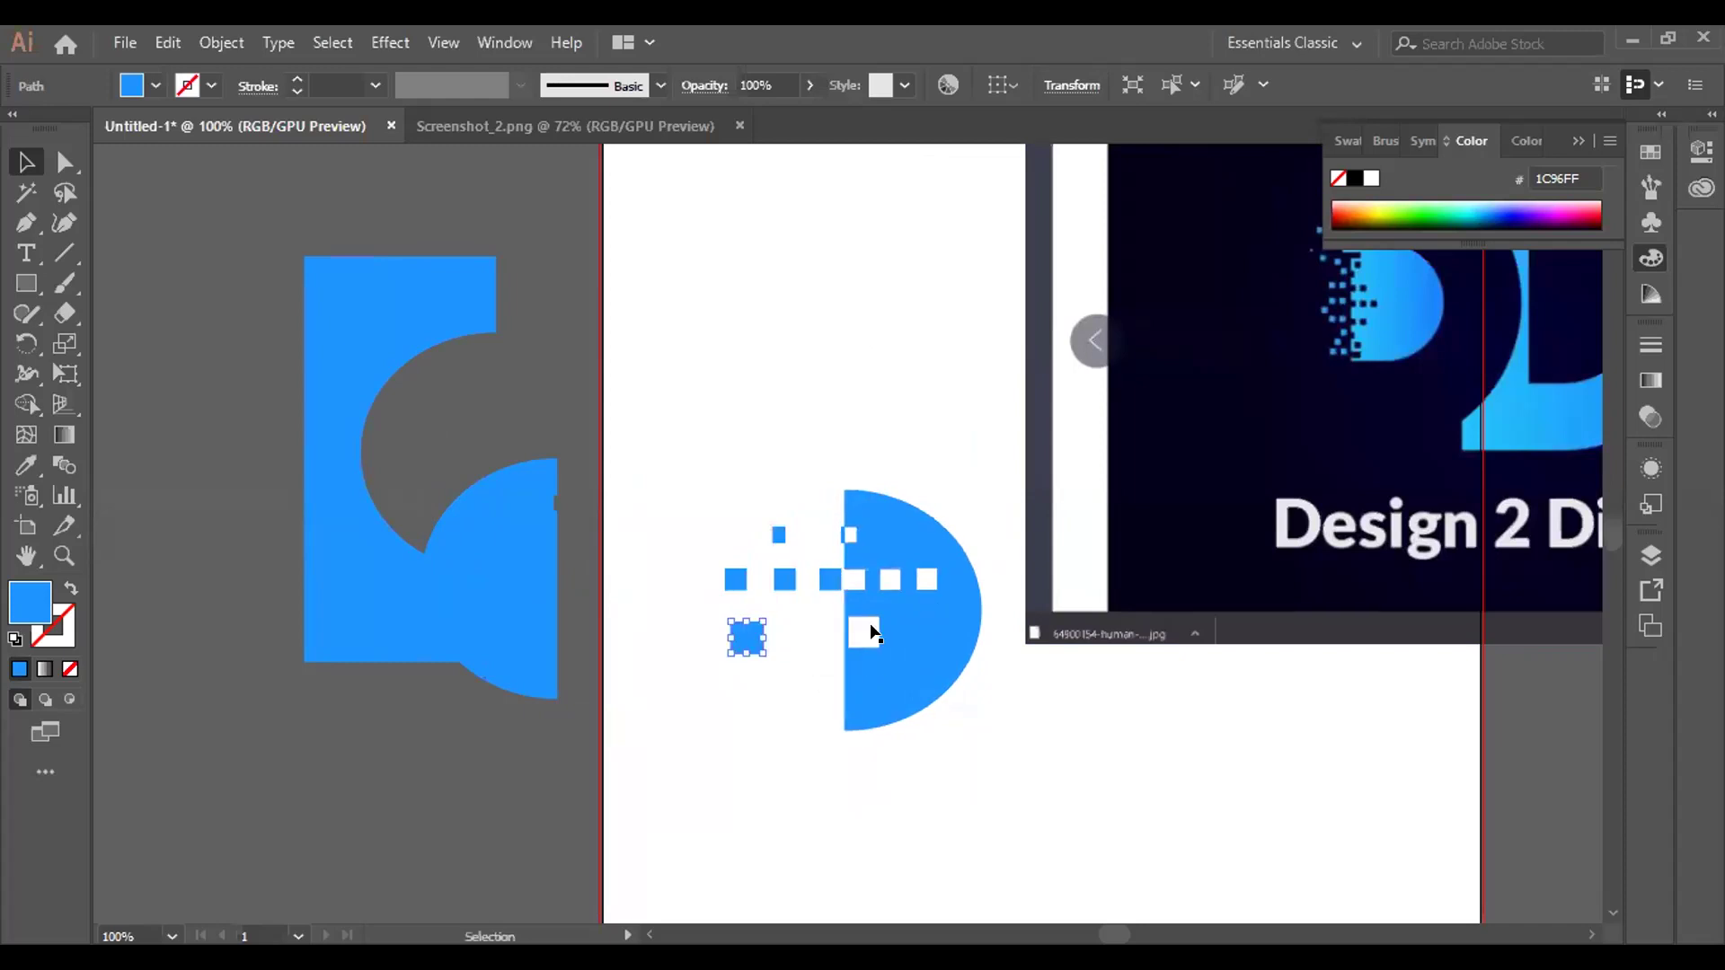
mouse_move(914, 629)
mouse_down()
mouse_move(792, 638)
mouse_move(809, 671)
mouse_up()
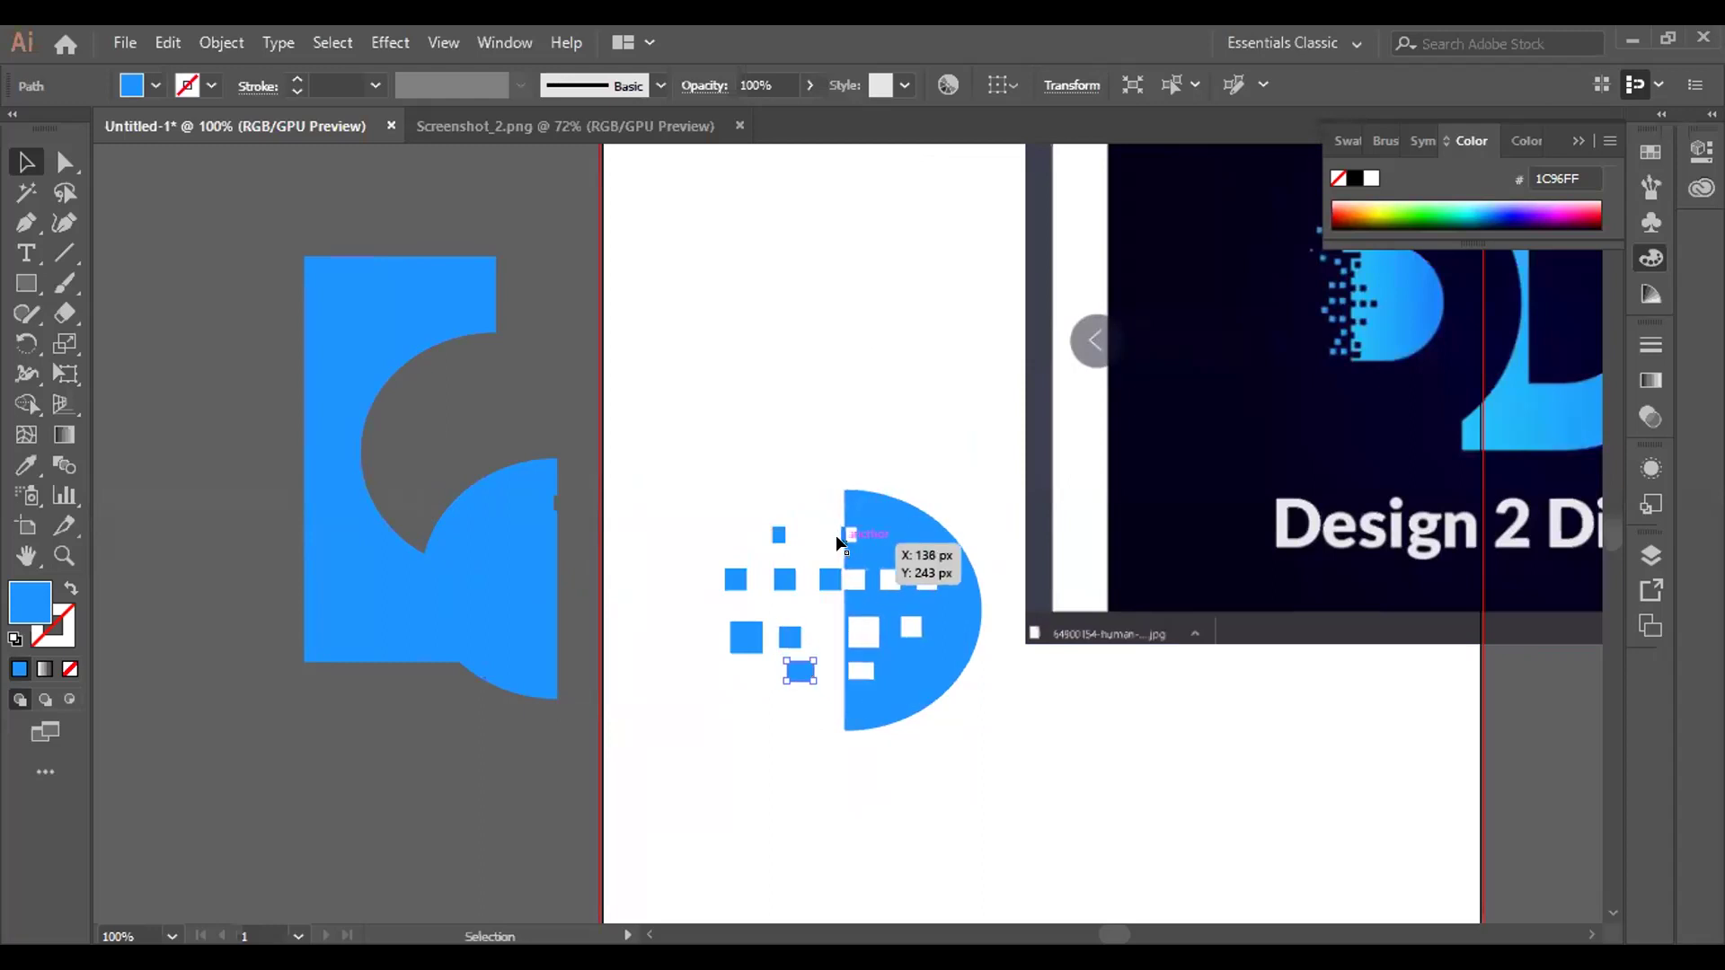
drag(843, 537, 799, 539)
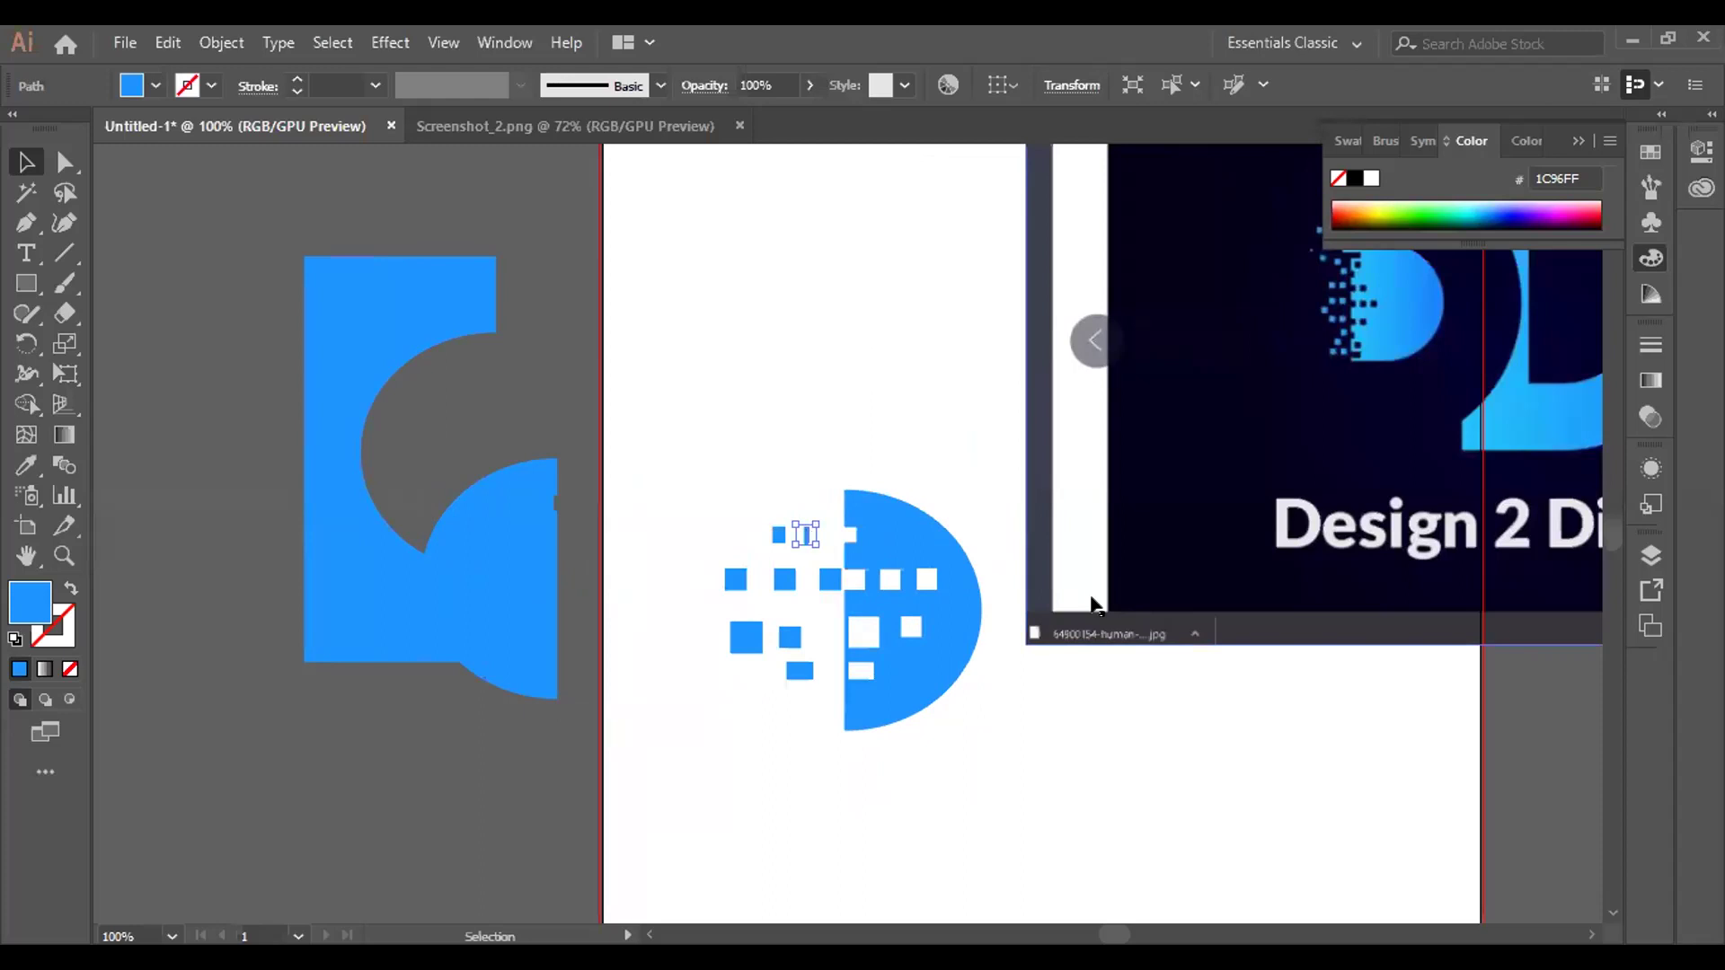
click(746, 393)
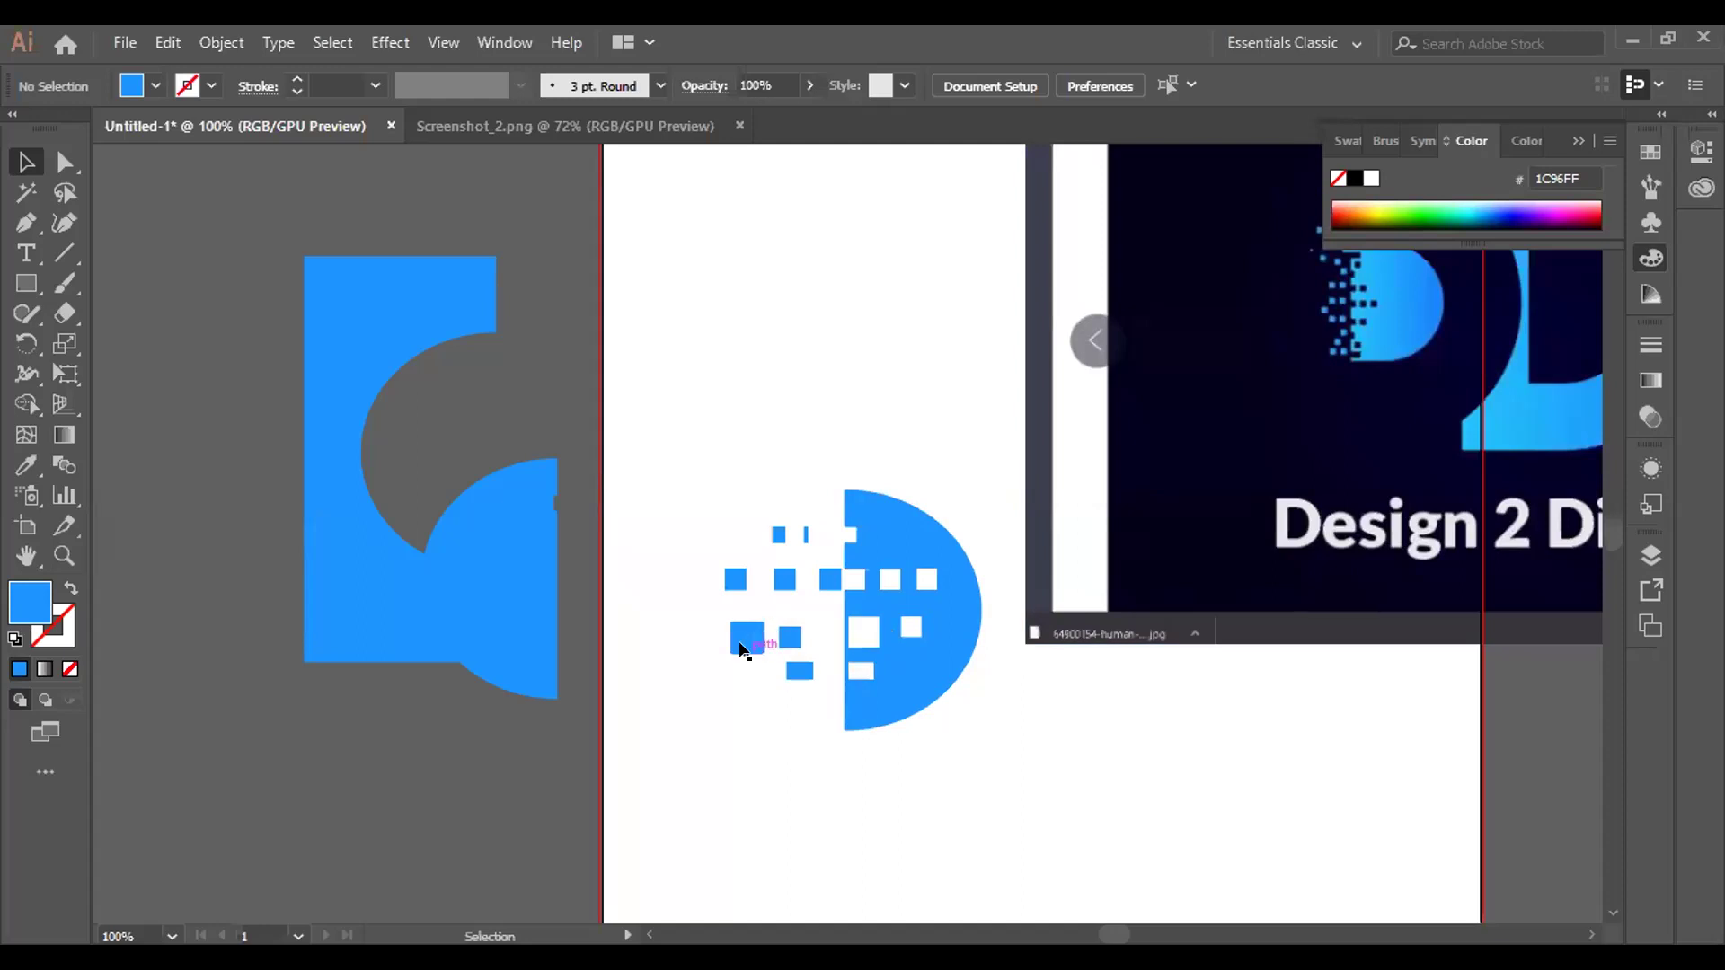
drag(738, 640, 751, 589)
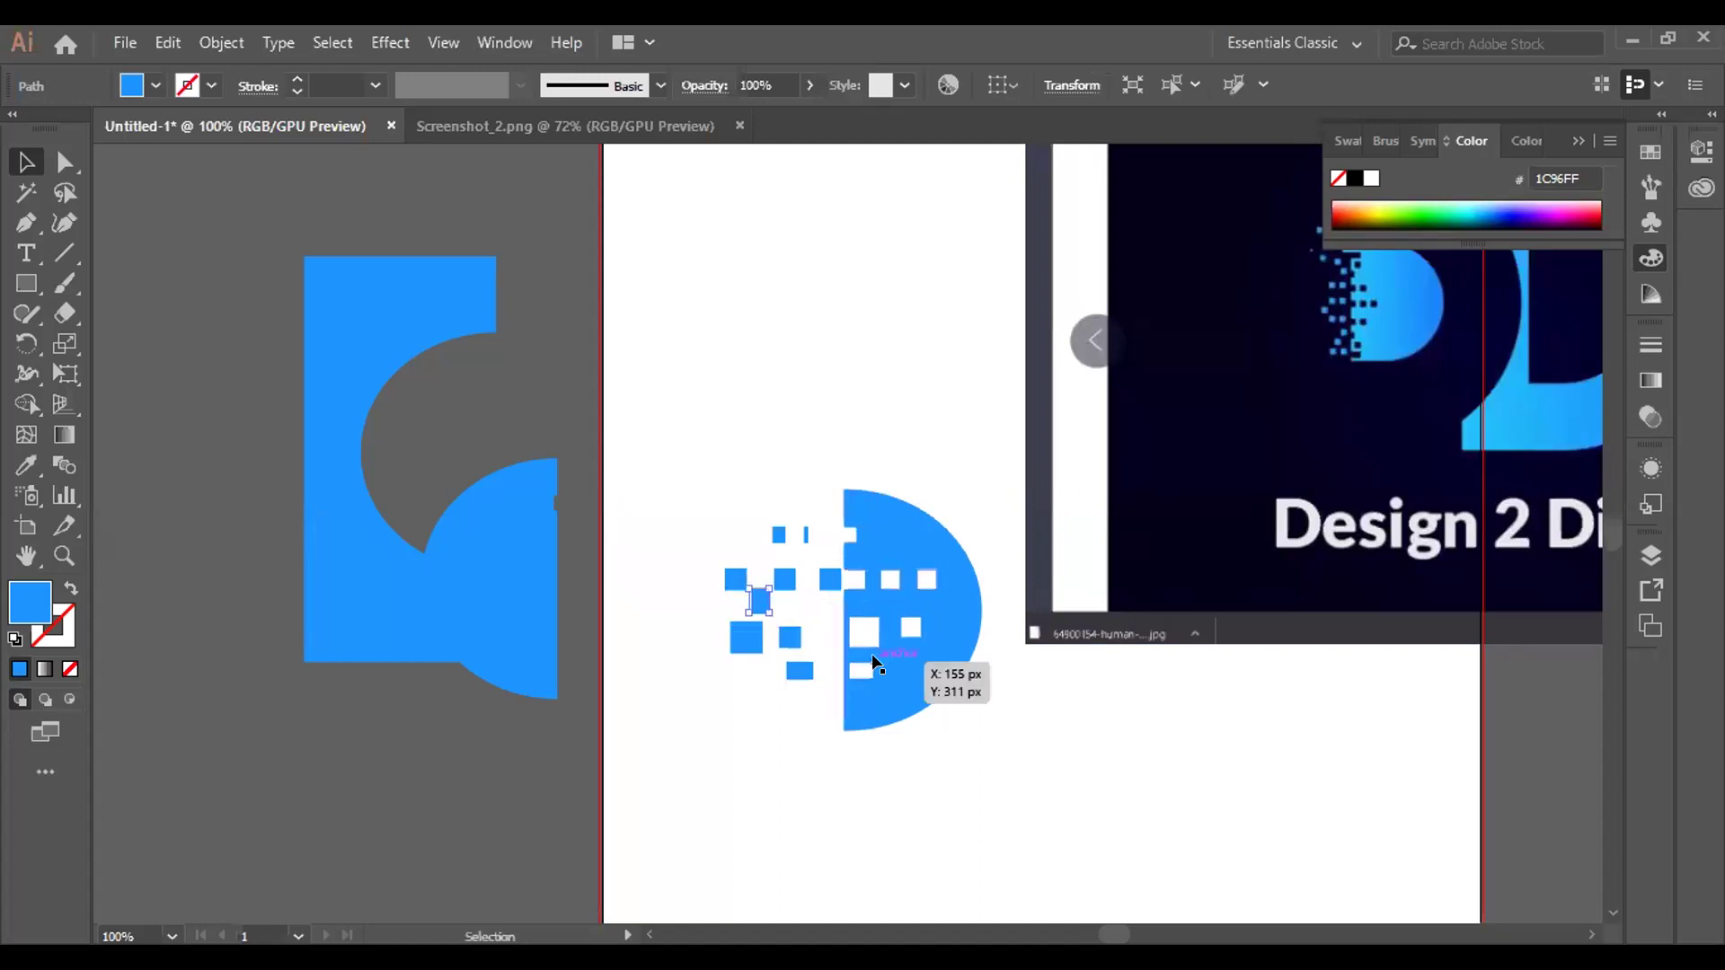
click(812, 601)
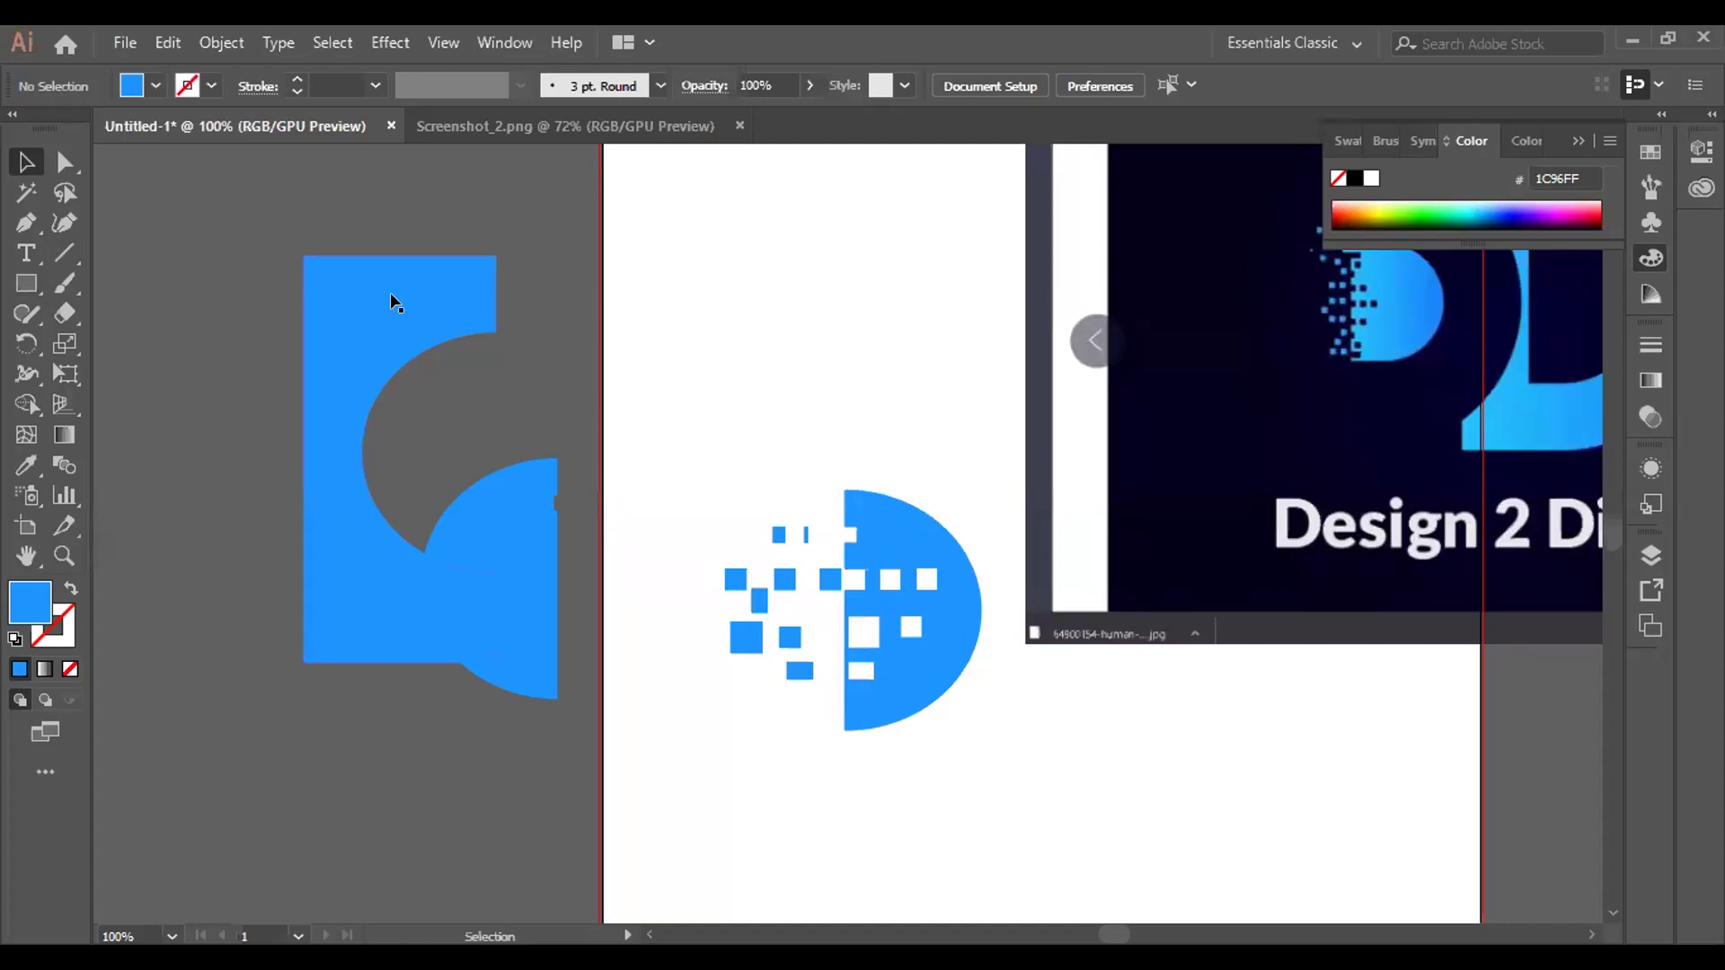
Draw a vertical line down the half-circle's flat edge, then deselect it
key(backslash)
drag(850, 455, 852, 804)
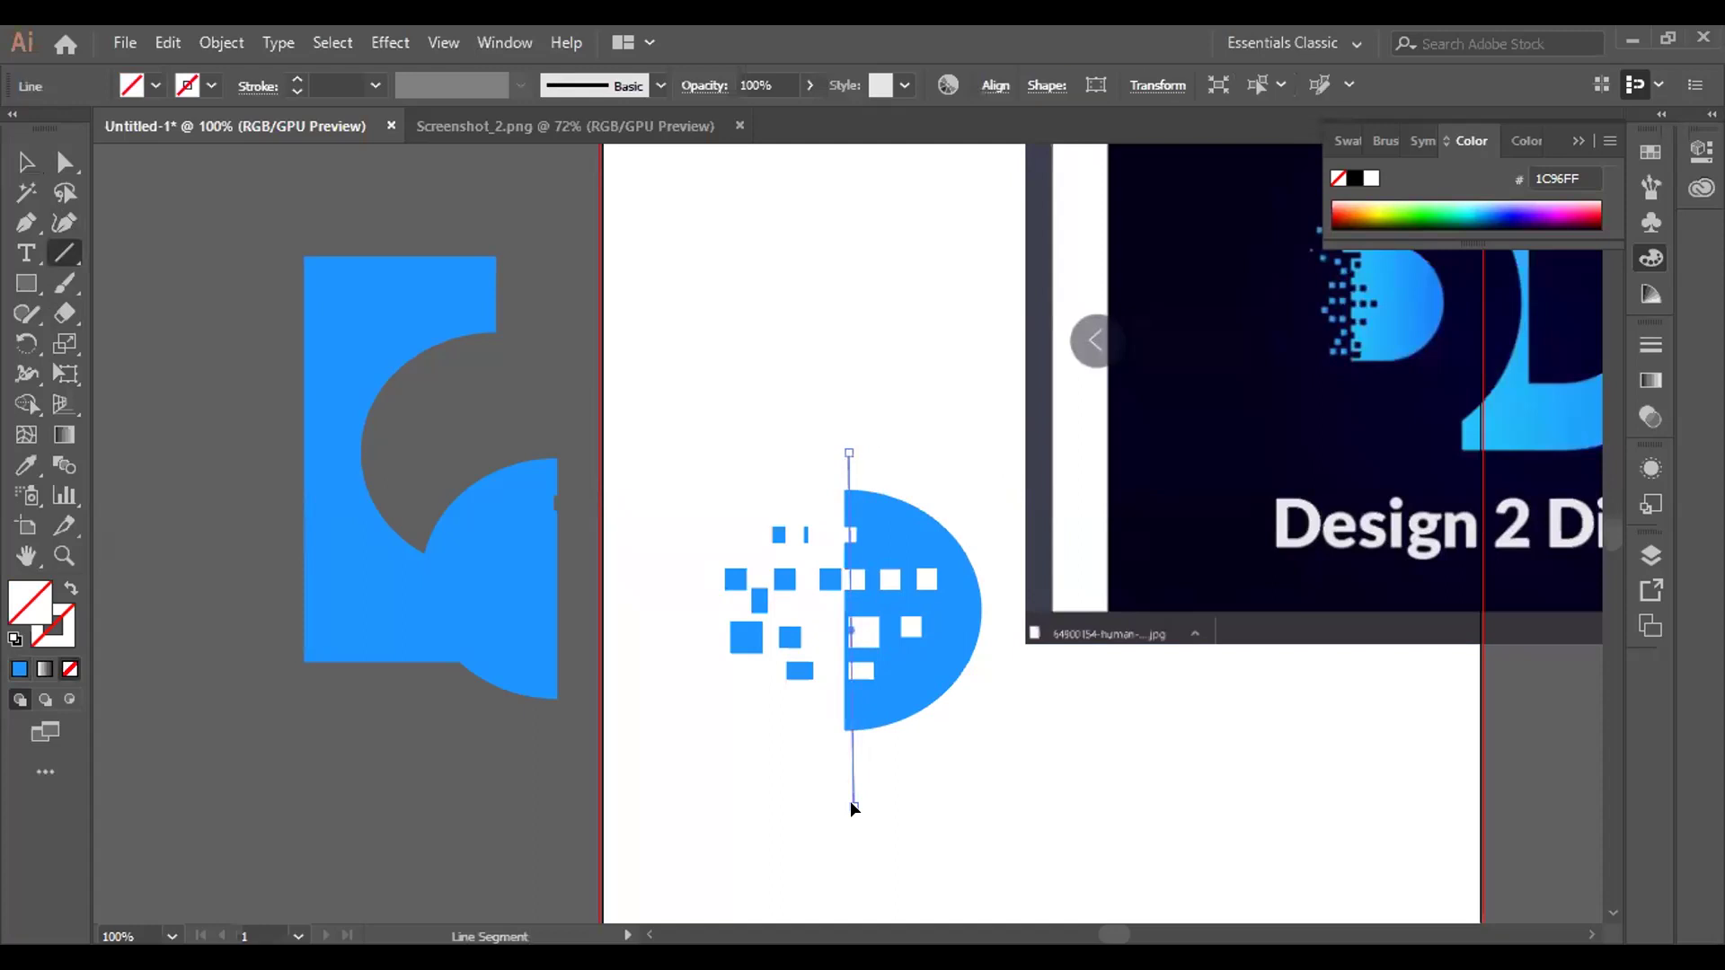
click(24, 163)
click(751, 391)
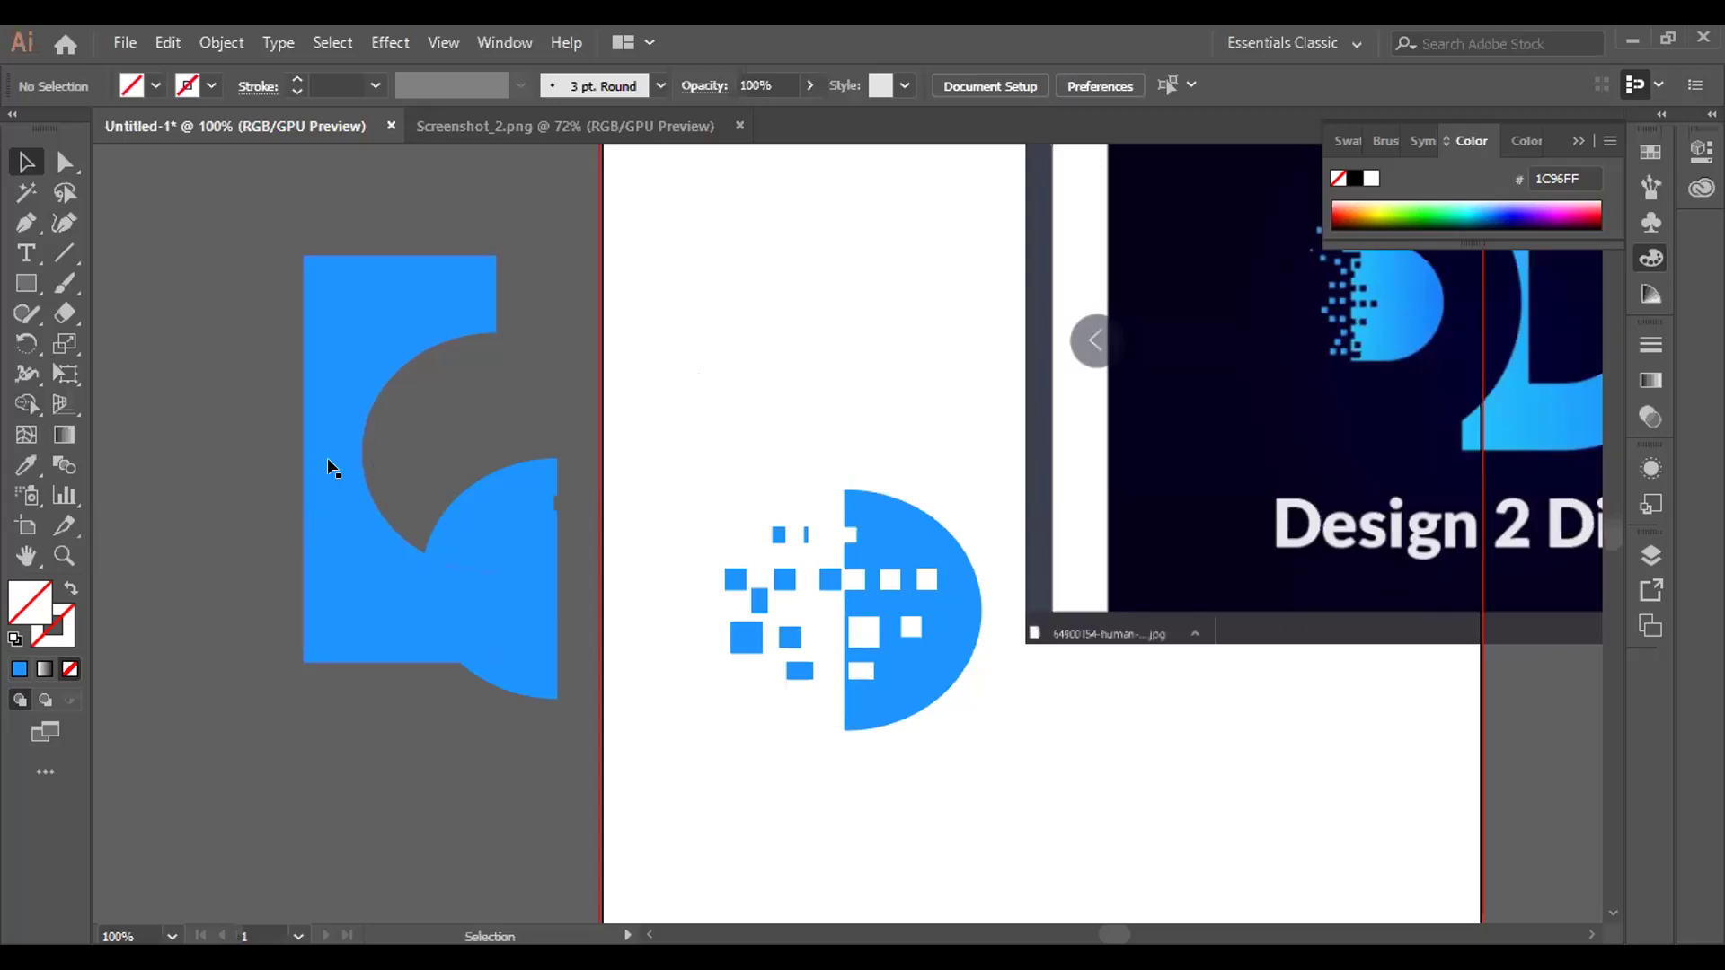
Undo the pixel edits back to the undivided circle and rectangle
key(a)
key(ctrl+z)
key(ctrl+z)
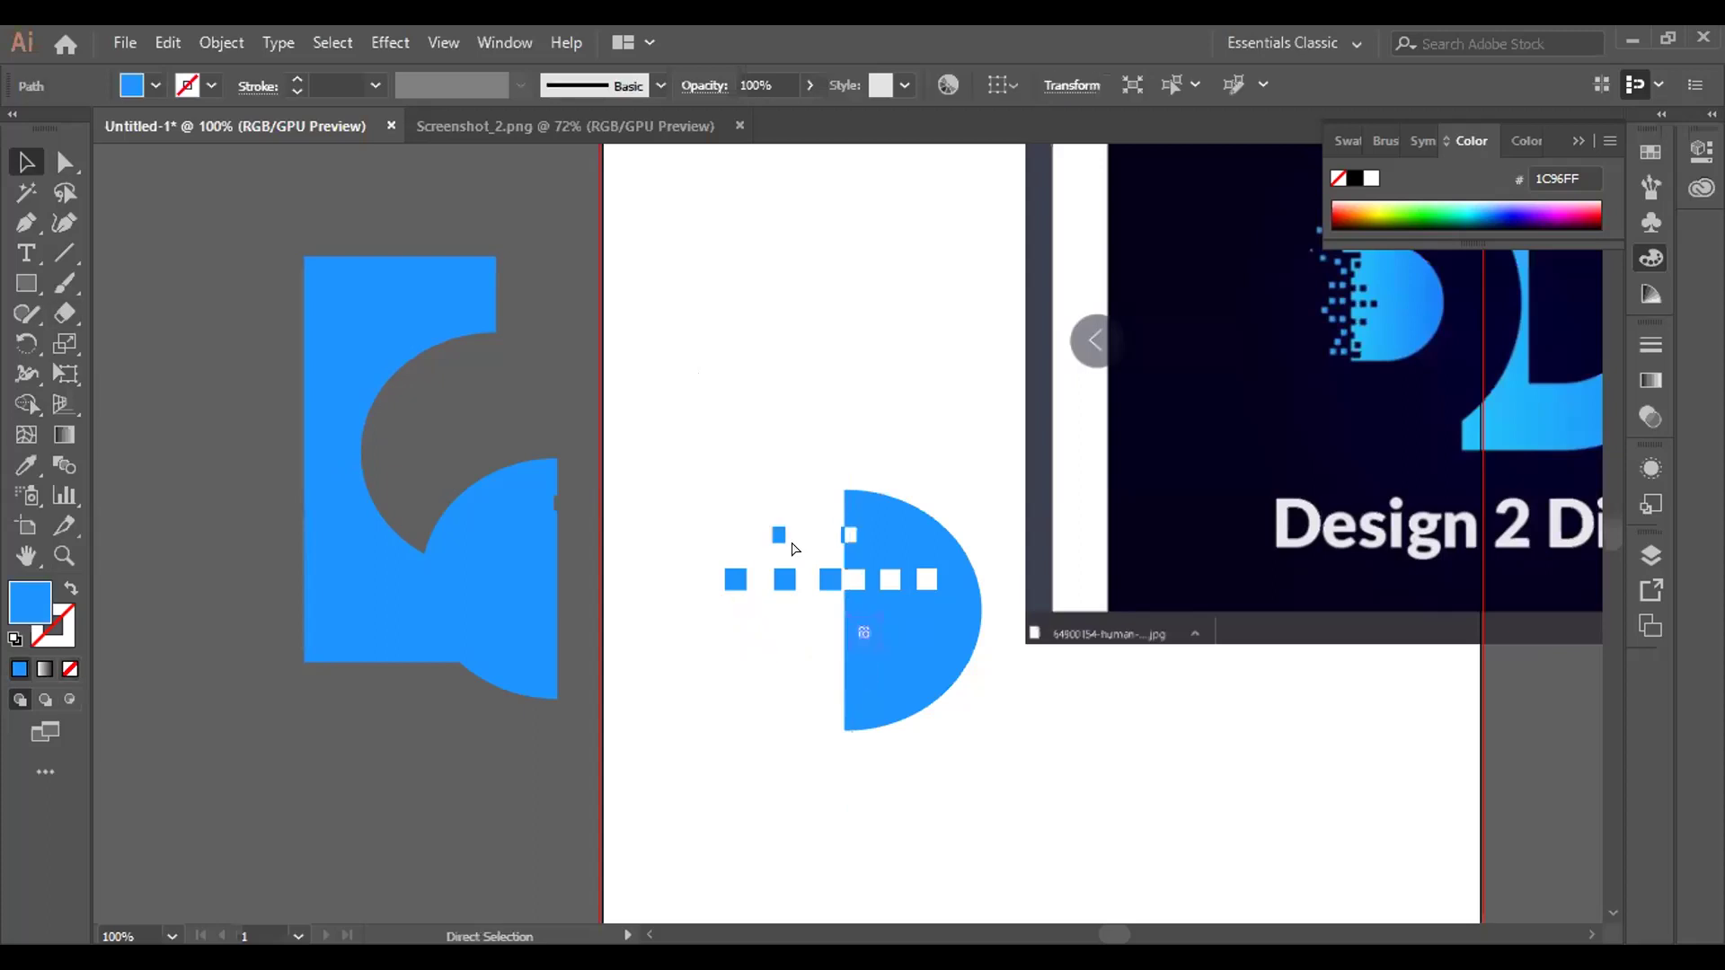
key(ctrl+z)
key(ctrl+z)
key(ctrl+z)
key(ctrl+z)
key(ctrl+z)
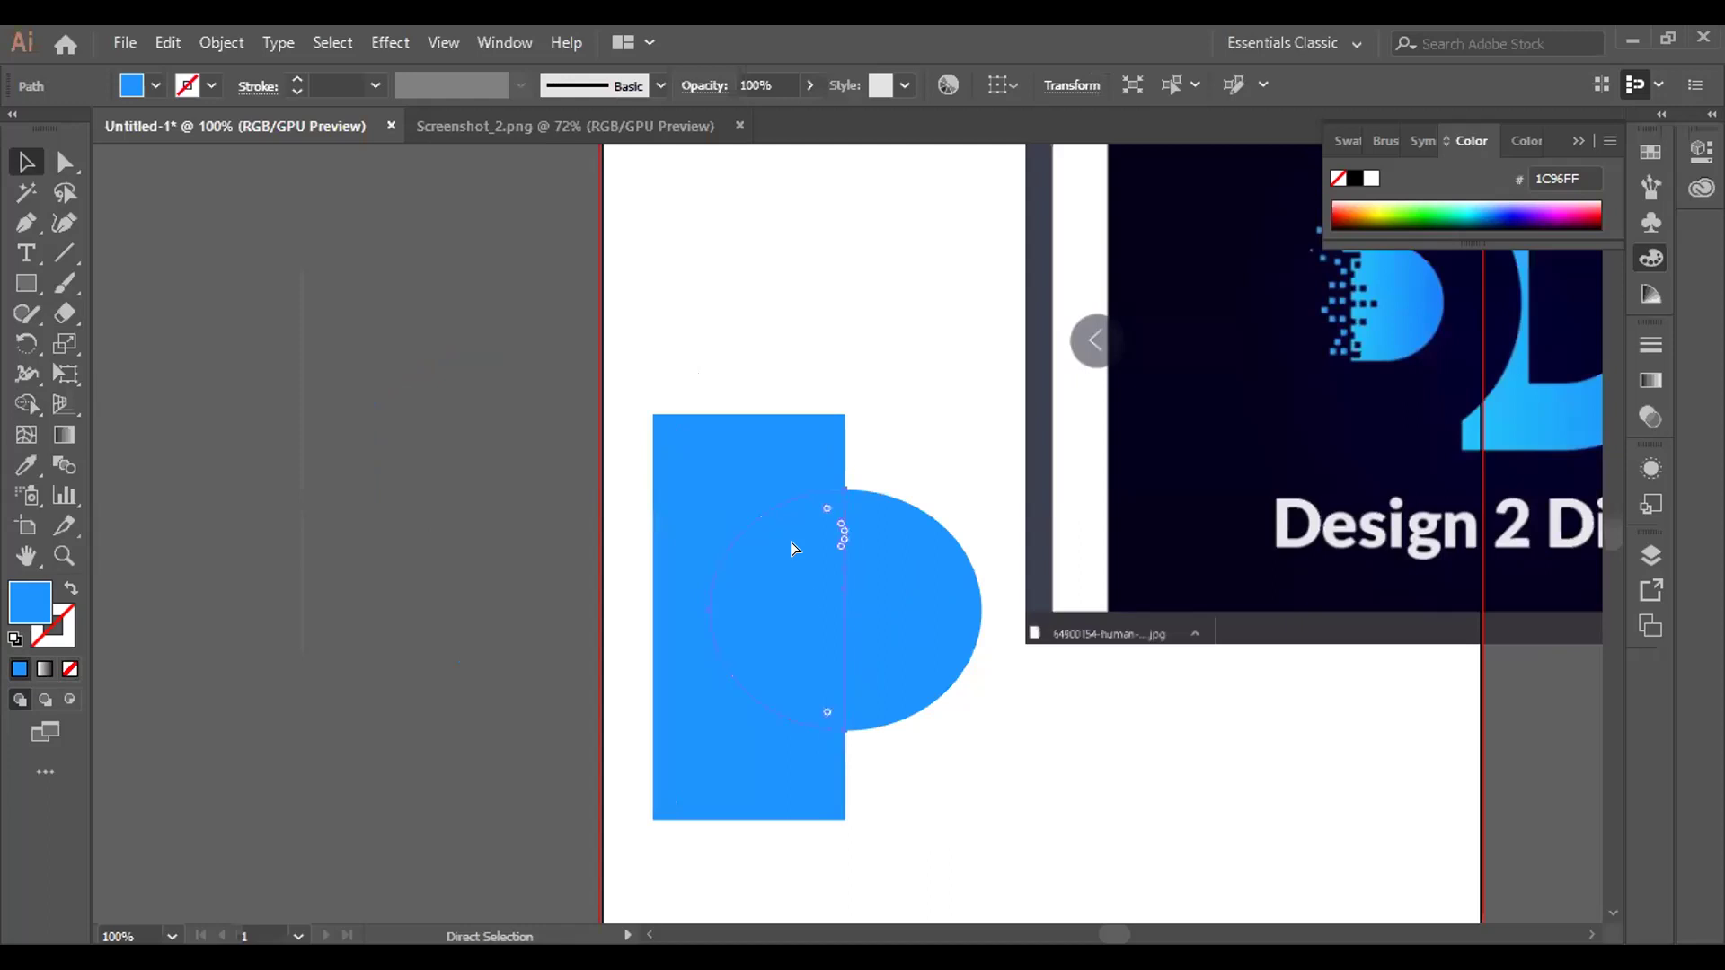
Fill the rectangle with green 009432
click(992, 754)
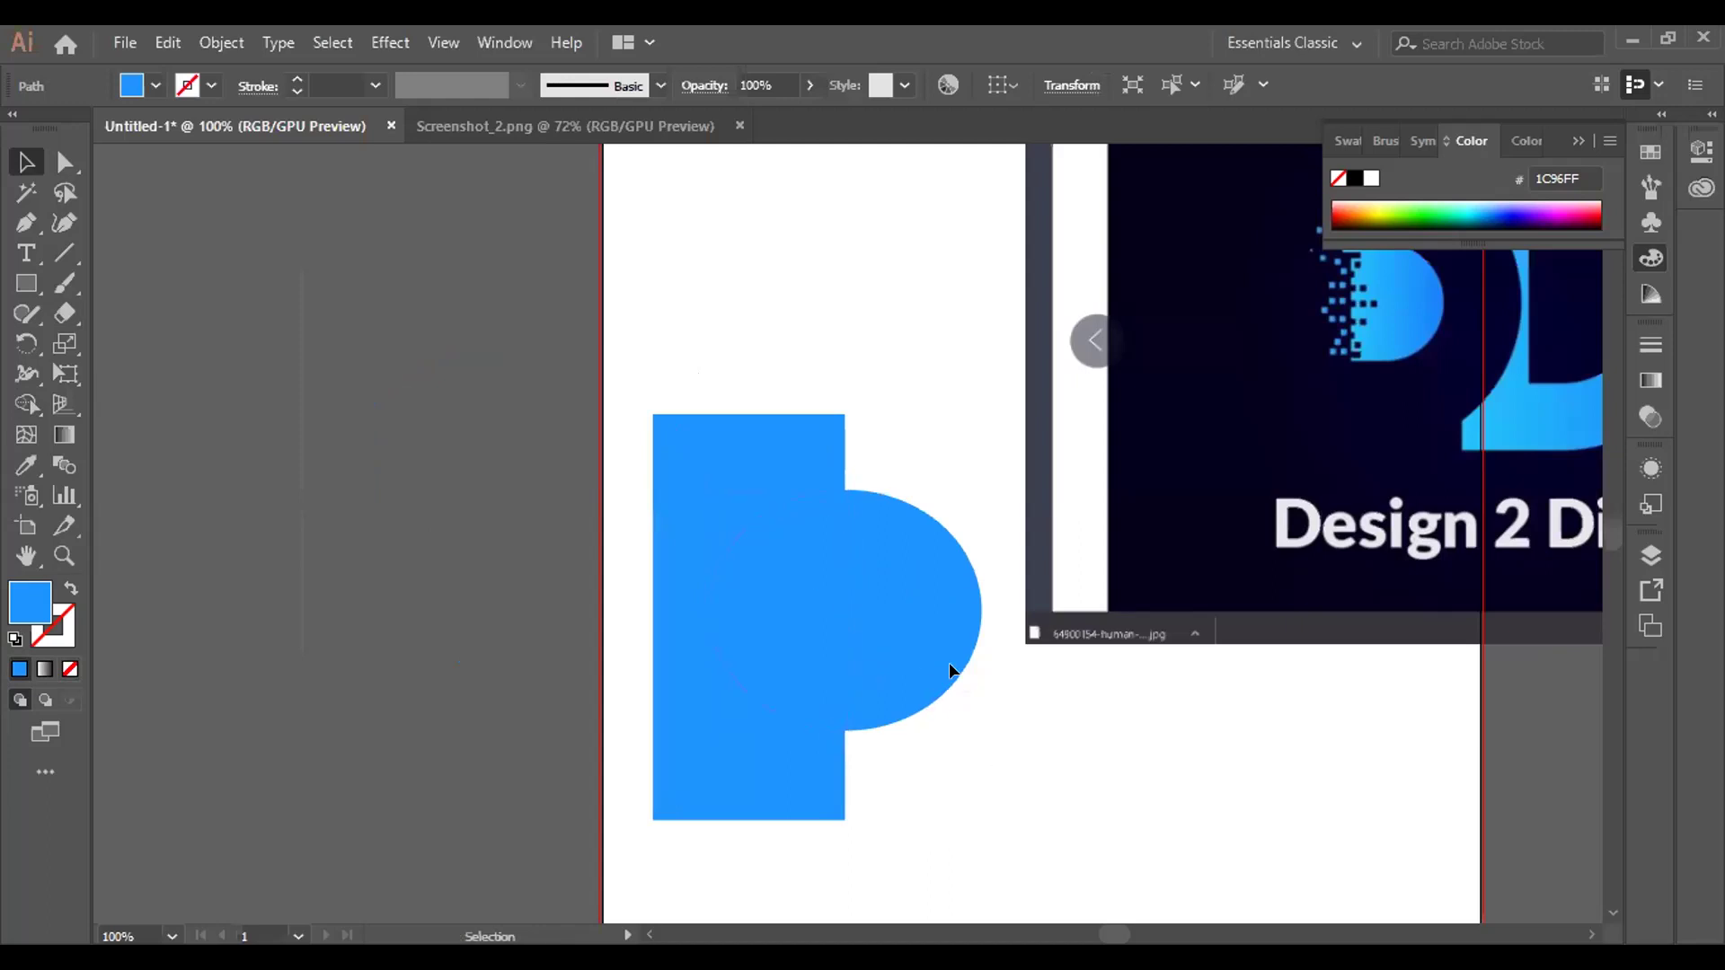
click(921, 620)
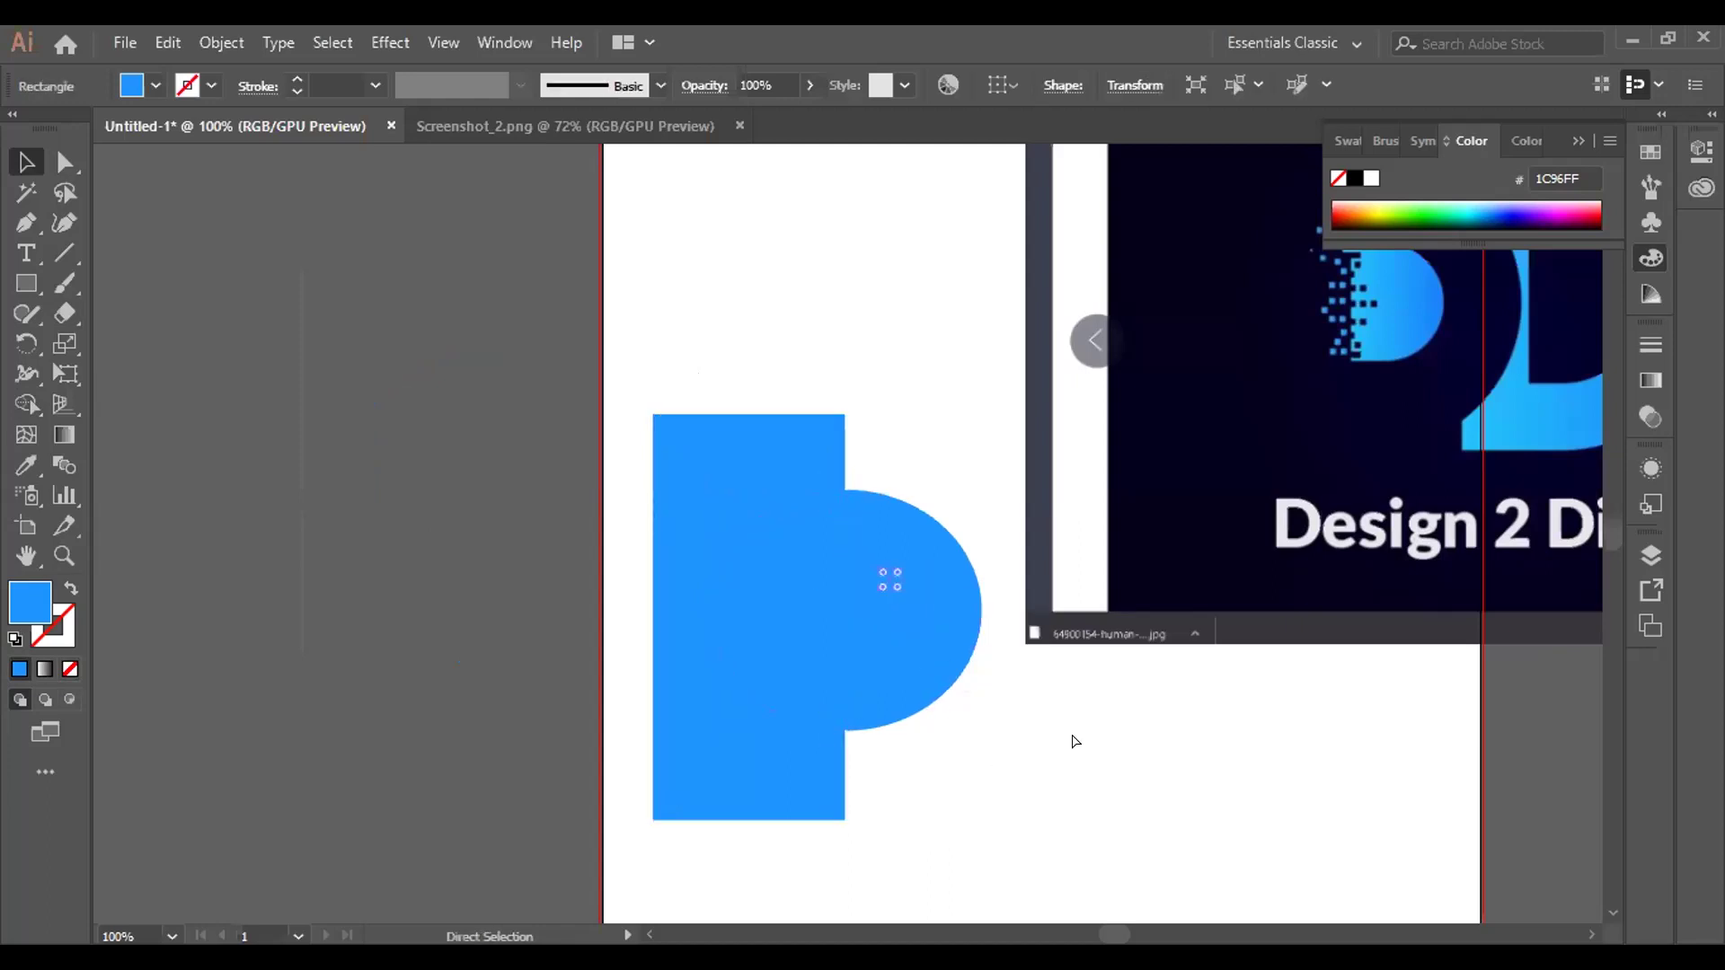
click(814, 435)
click(1426, 223)
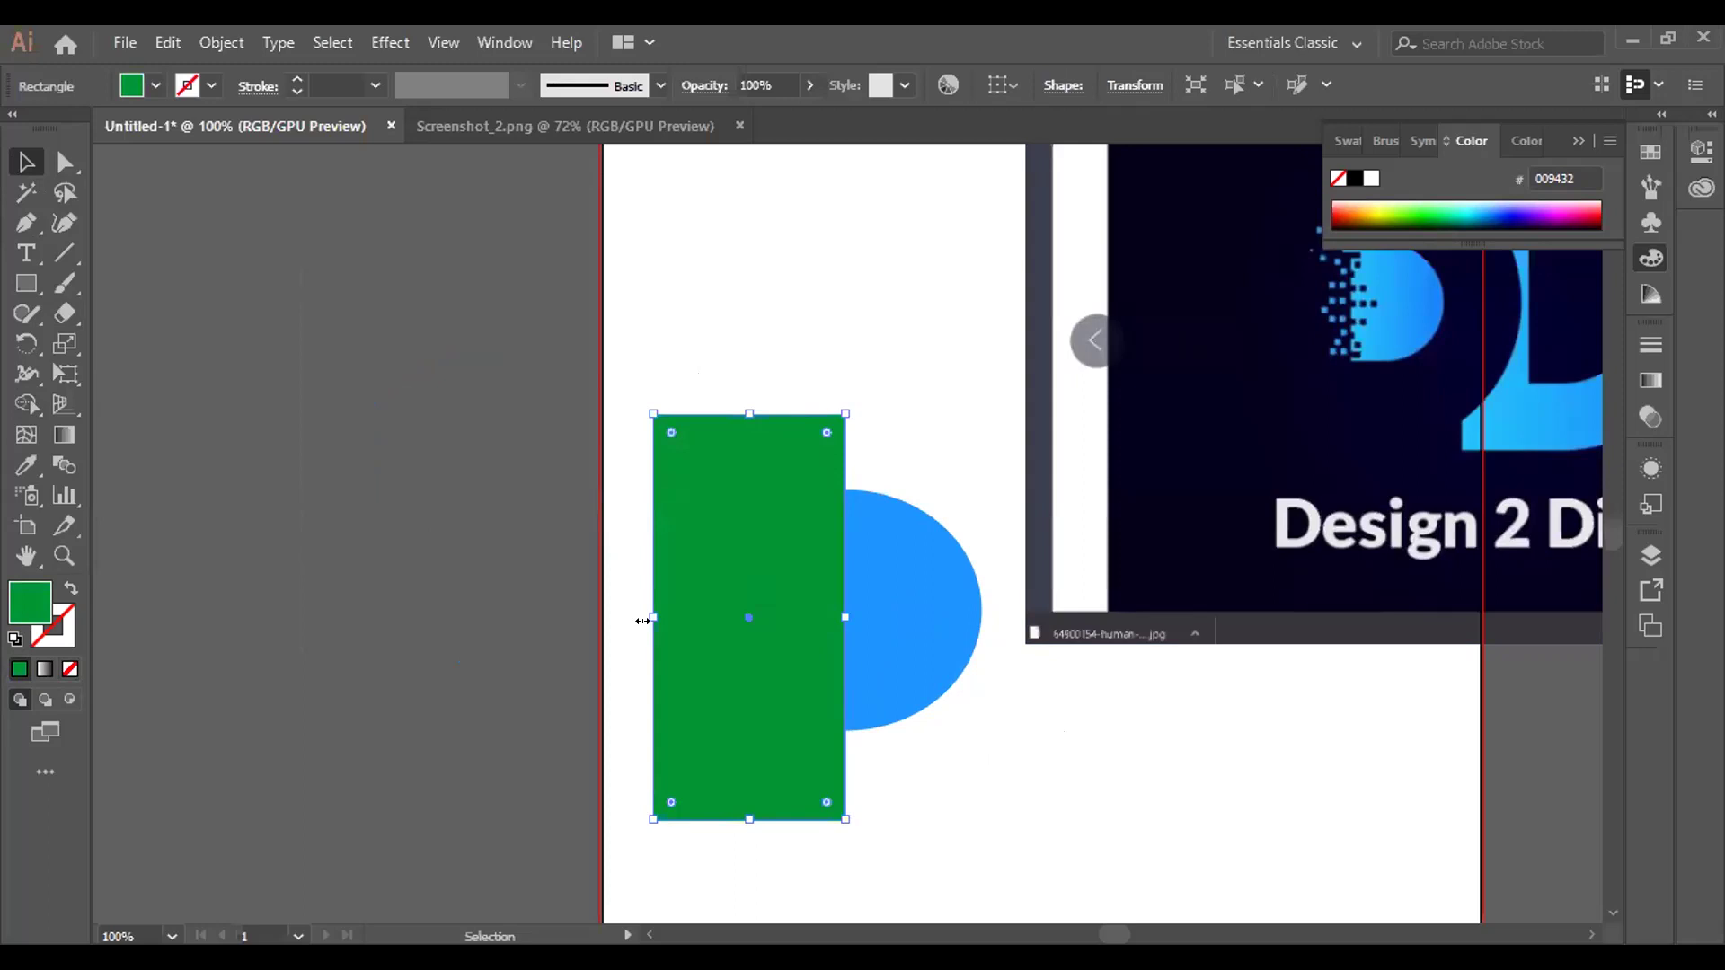
Narrow the green rectangle into a thin vertical bar across the circle's middle
drag(643, 609, 792, 608)
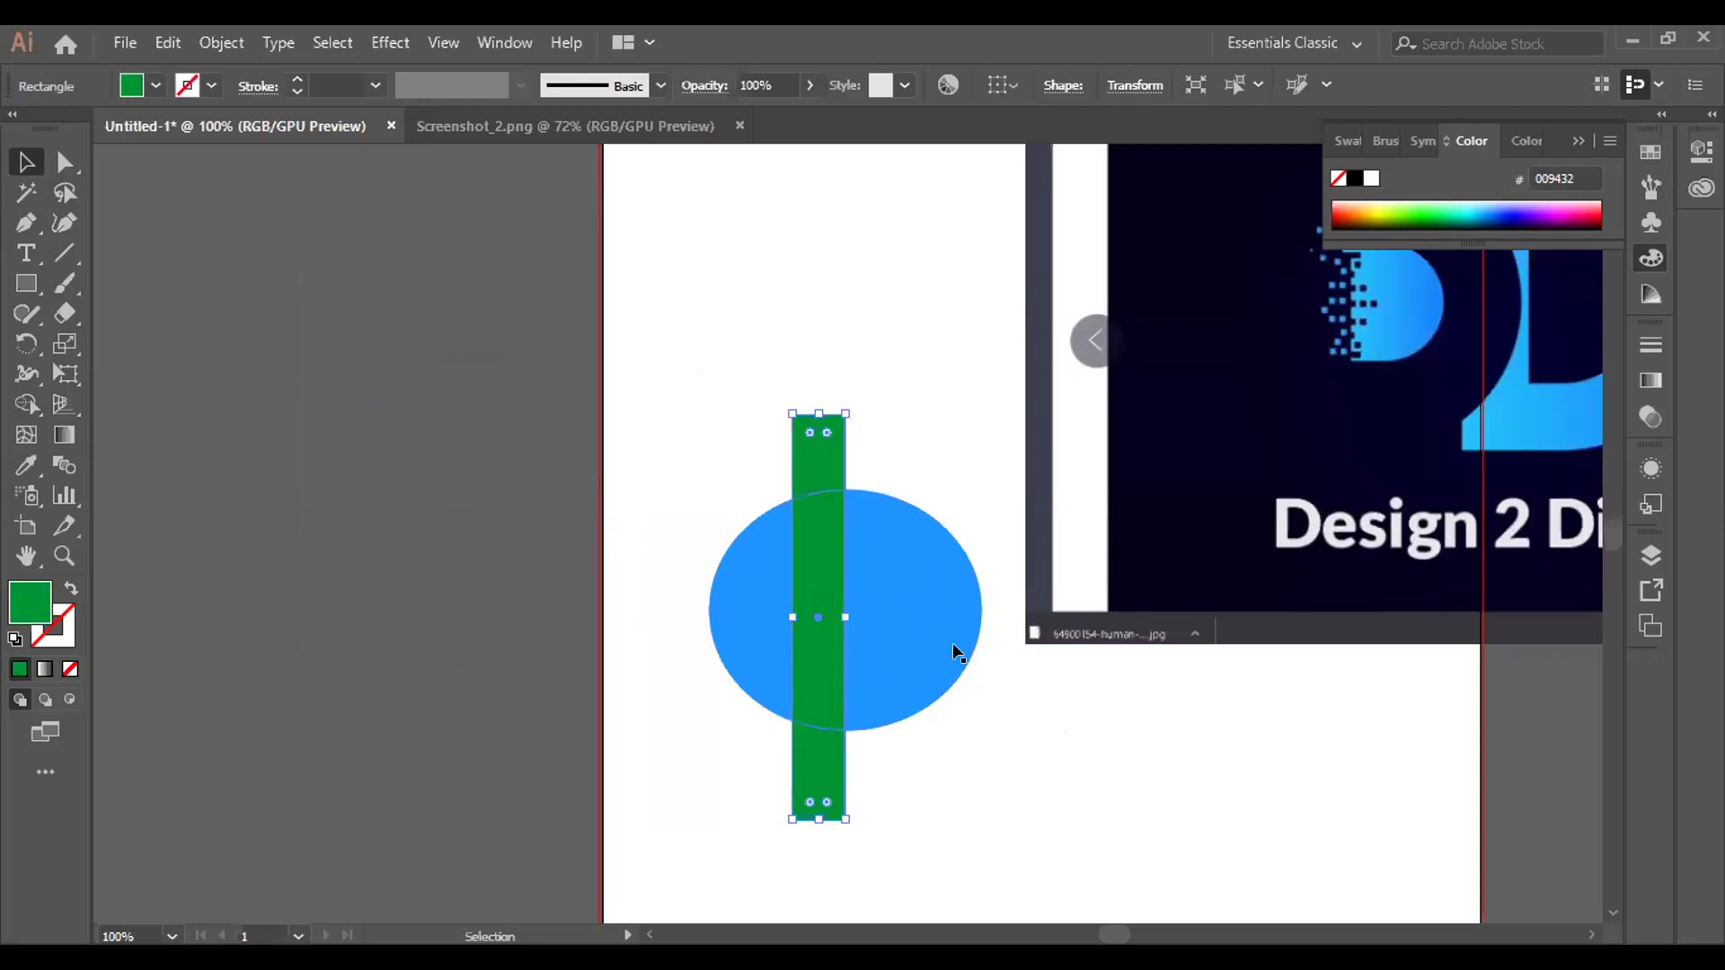
click(26, 556)
drag(761, 580, 396, 536)
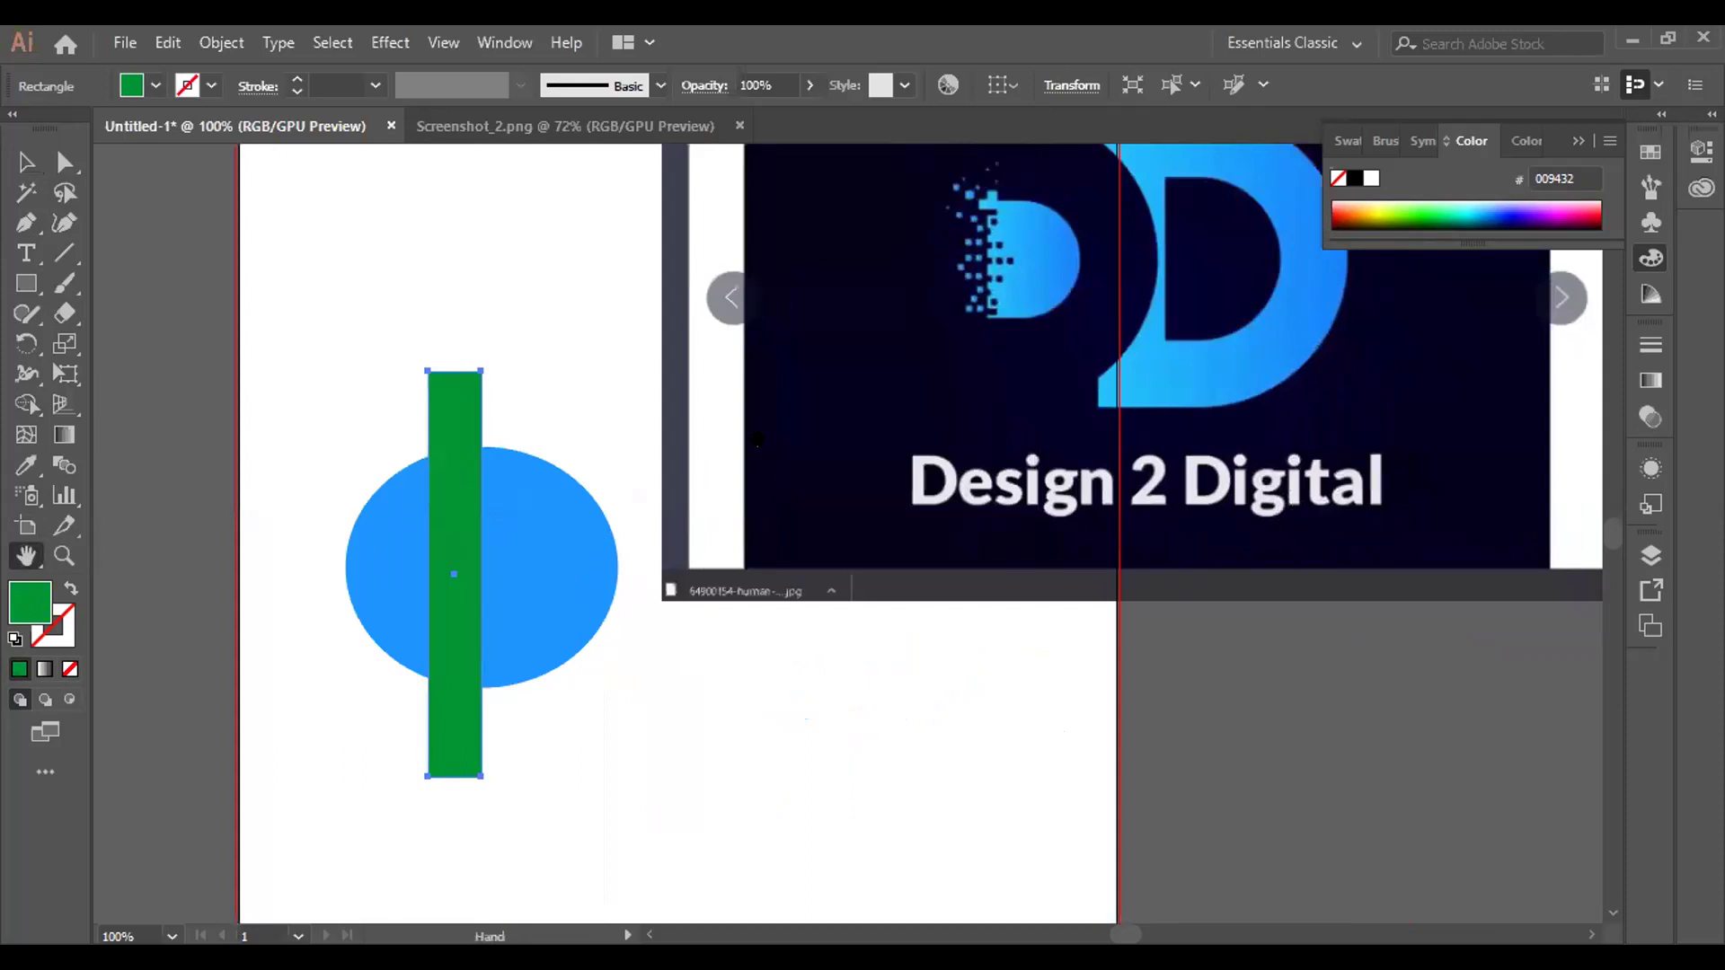
Move the reference image aside to the right and zoom in on the circle and bar
key(v)
drag(1238, 523, 1707, 779)
drag(298, 316, 678, 745)
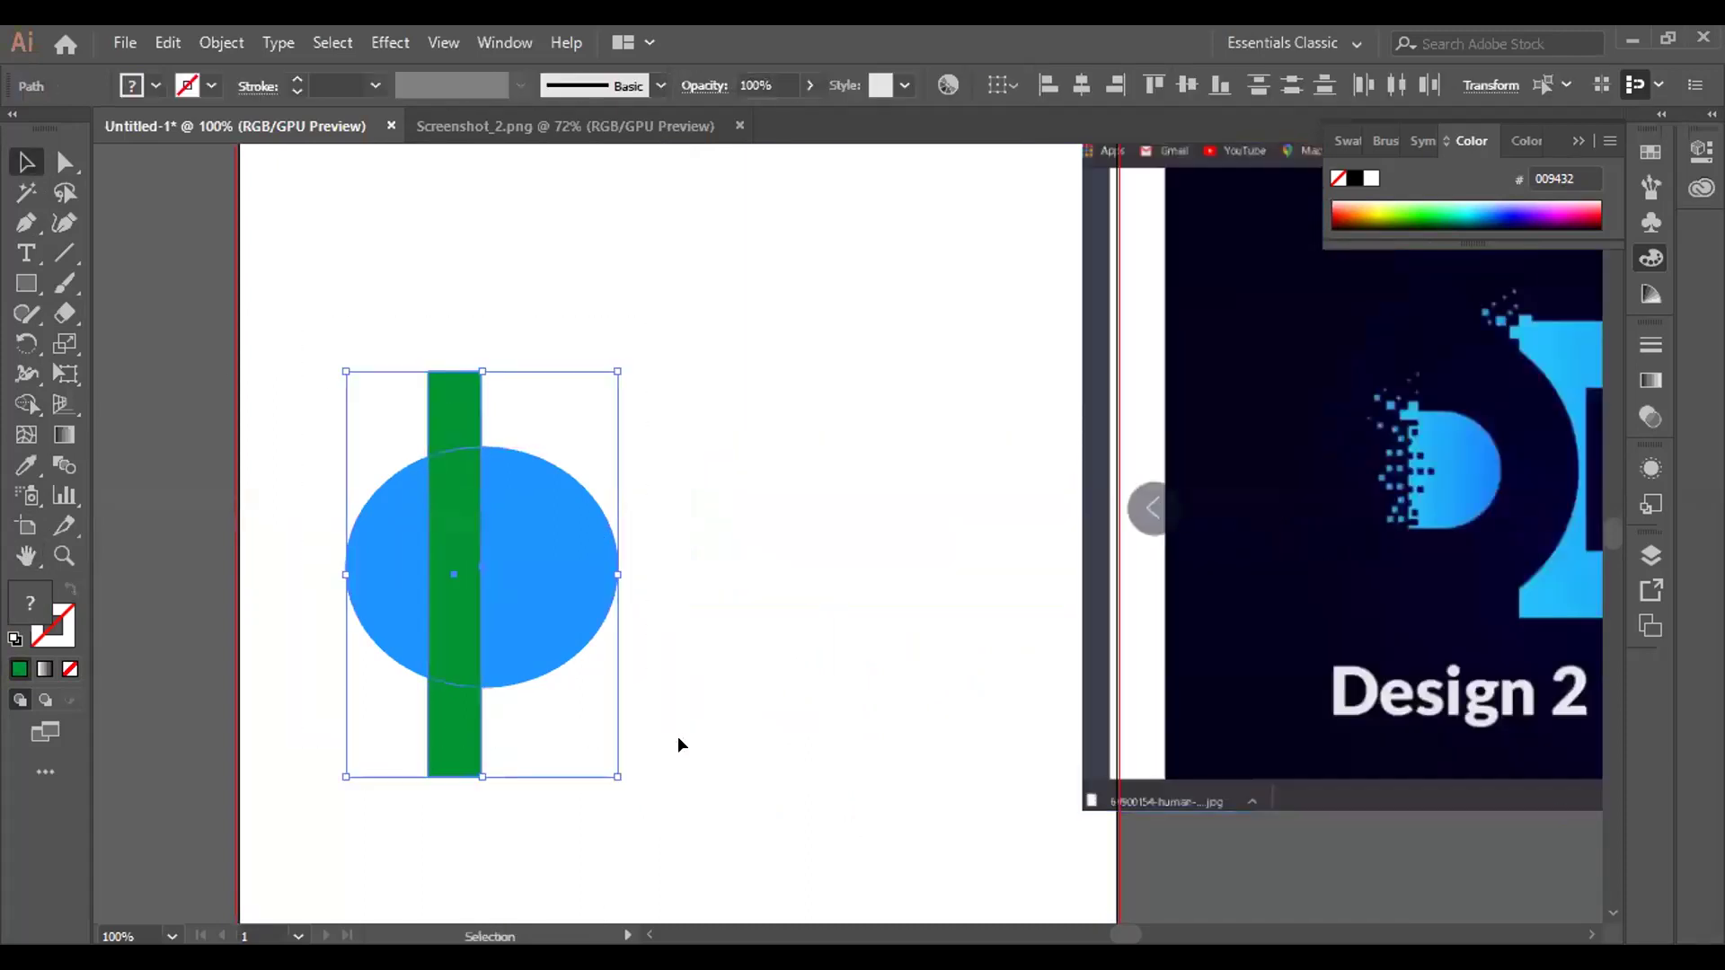
key(ctrl+equal)
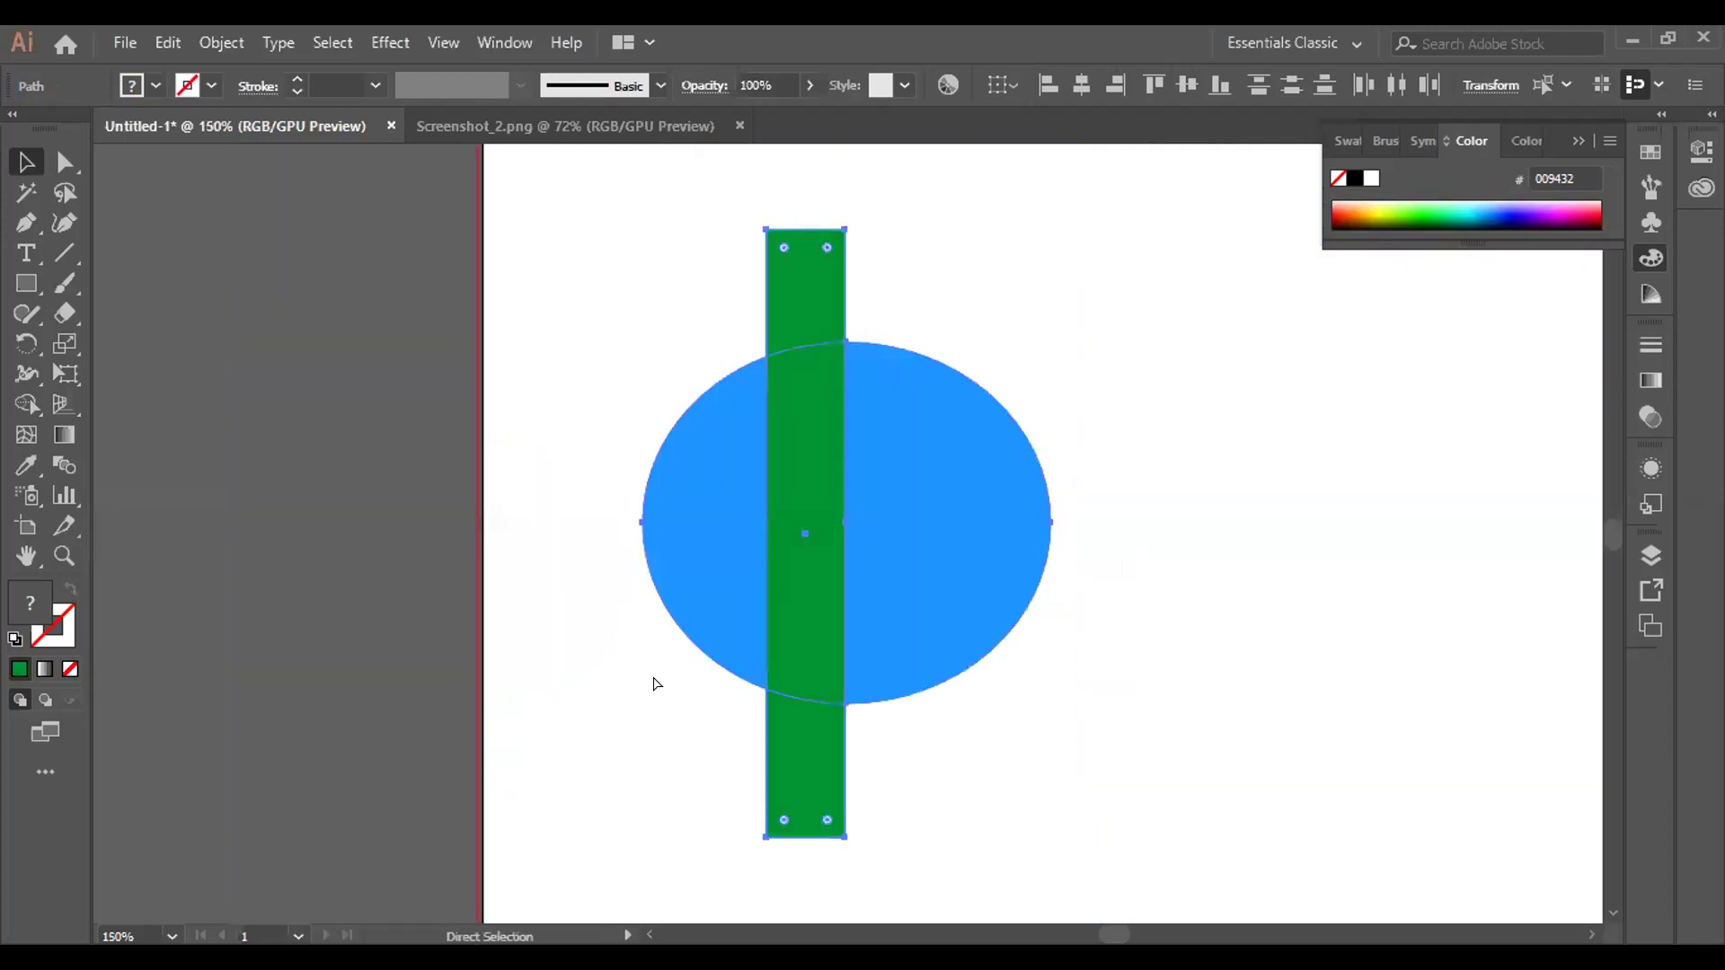
click(453, 220)
Draw a short rounded green tab off the bar and a 10 px square inside the circle
click(14, 286)
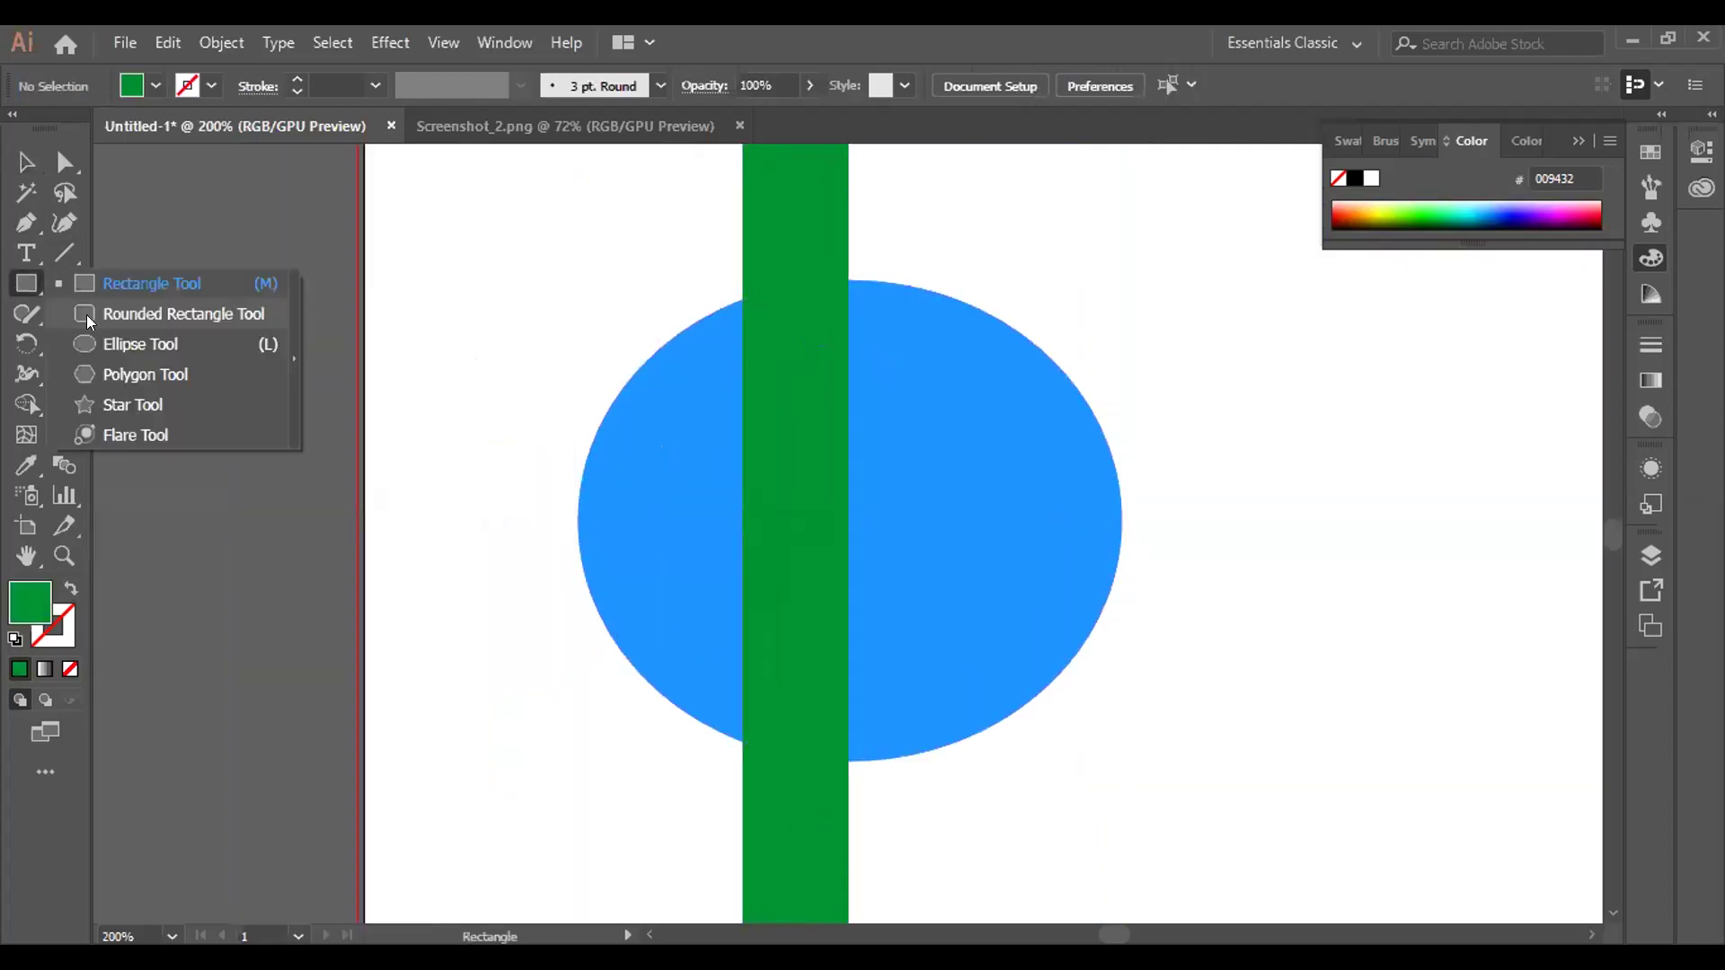
drag(13, 286, 86, 315)
drag(817, 340, 907, 364)
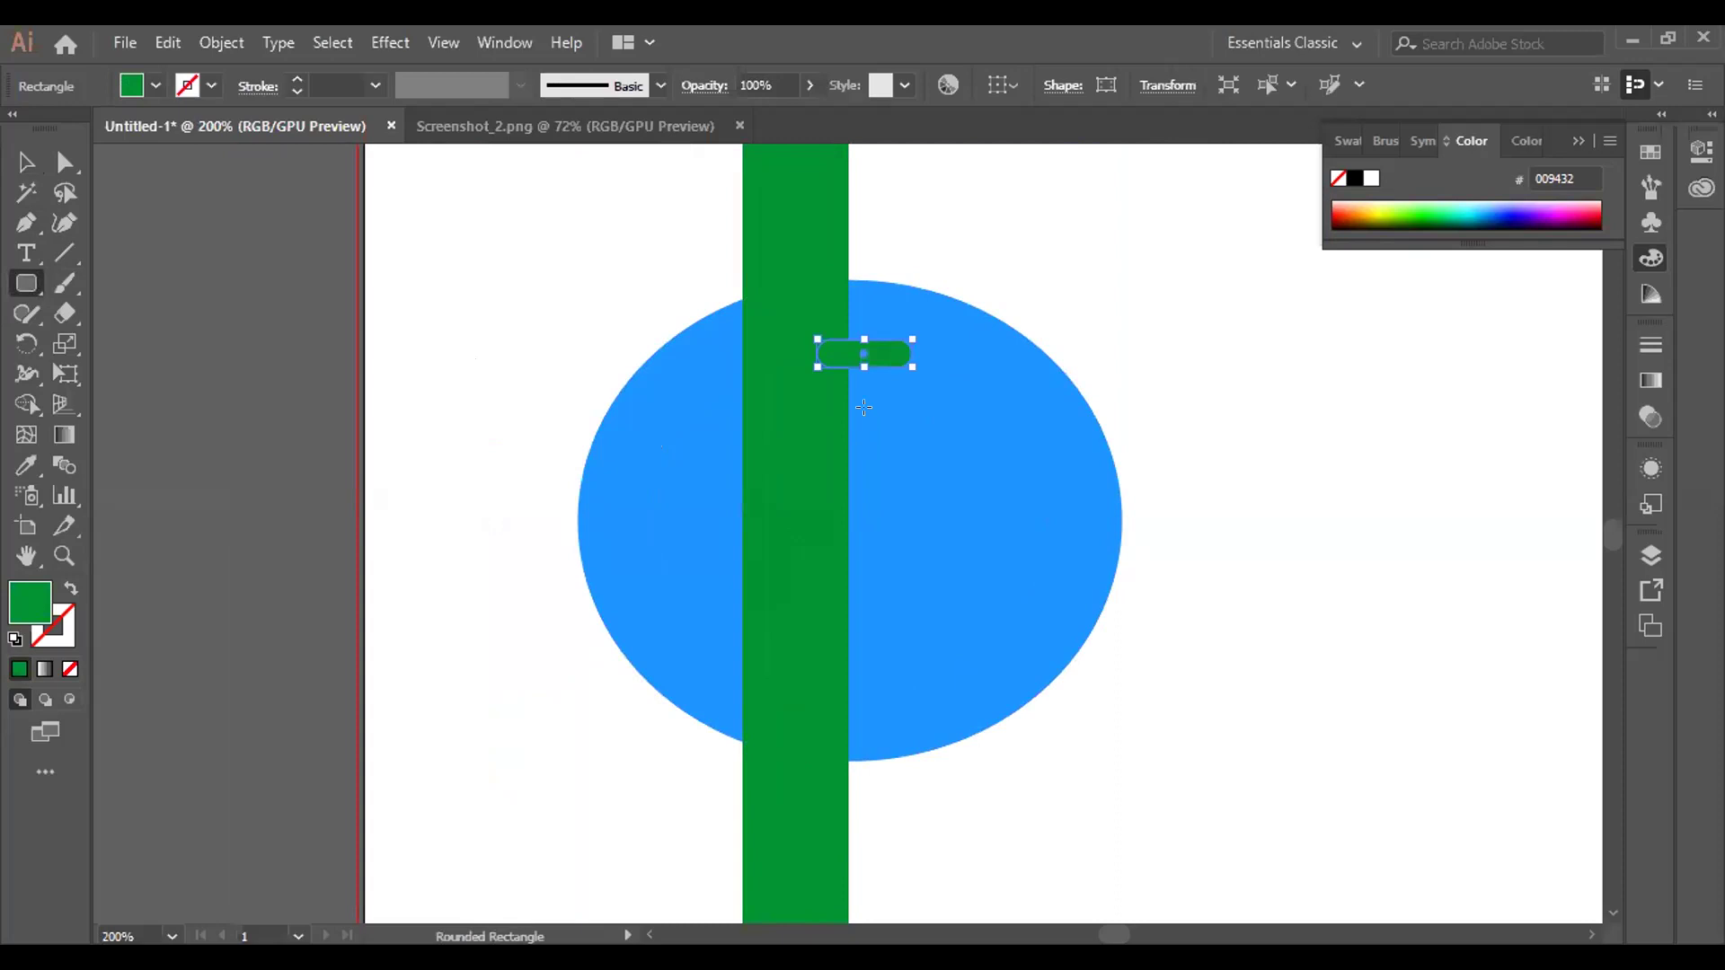
drag(872, 416, 898, 440)
key(Delete)
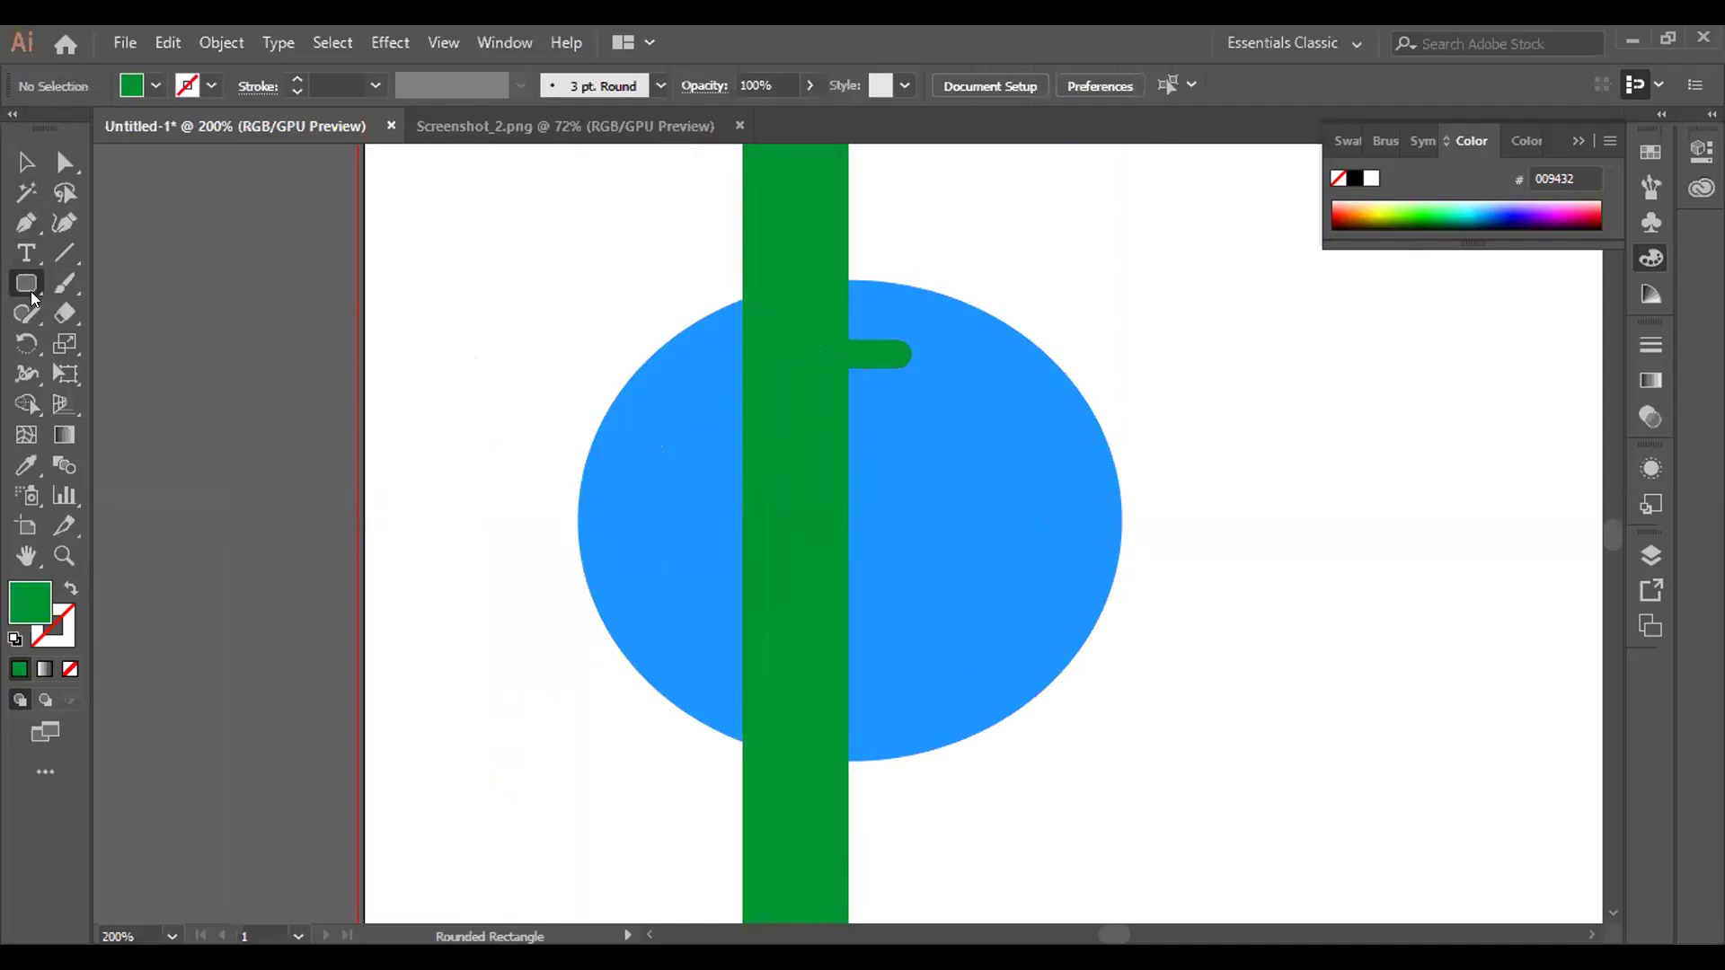
drag(13, 284, 129, 284)
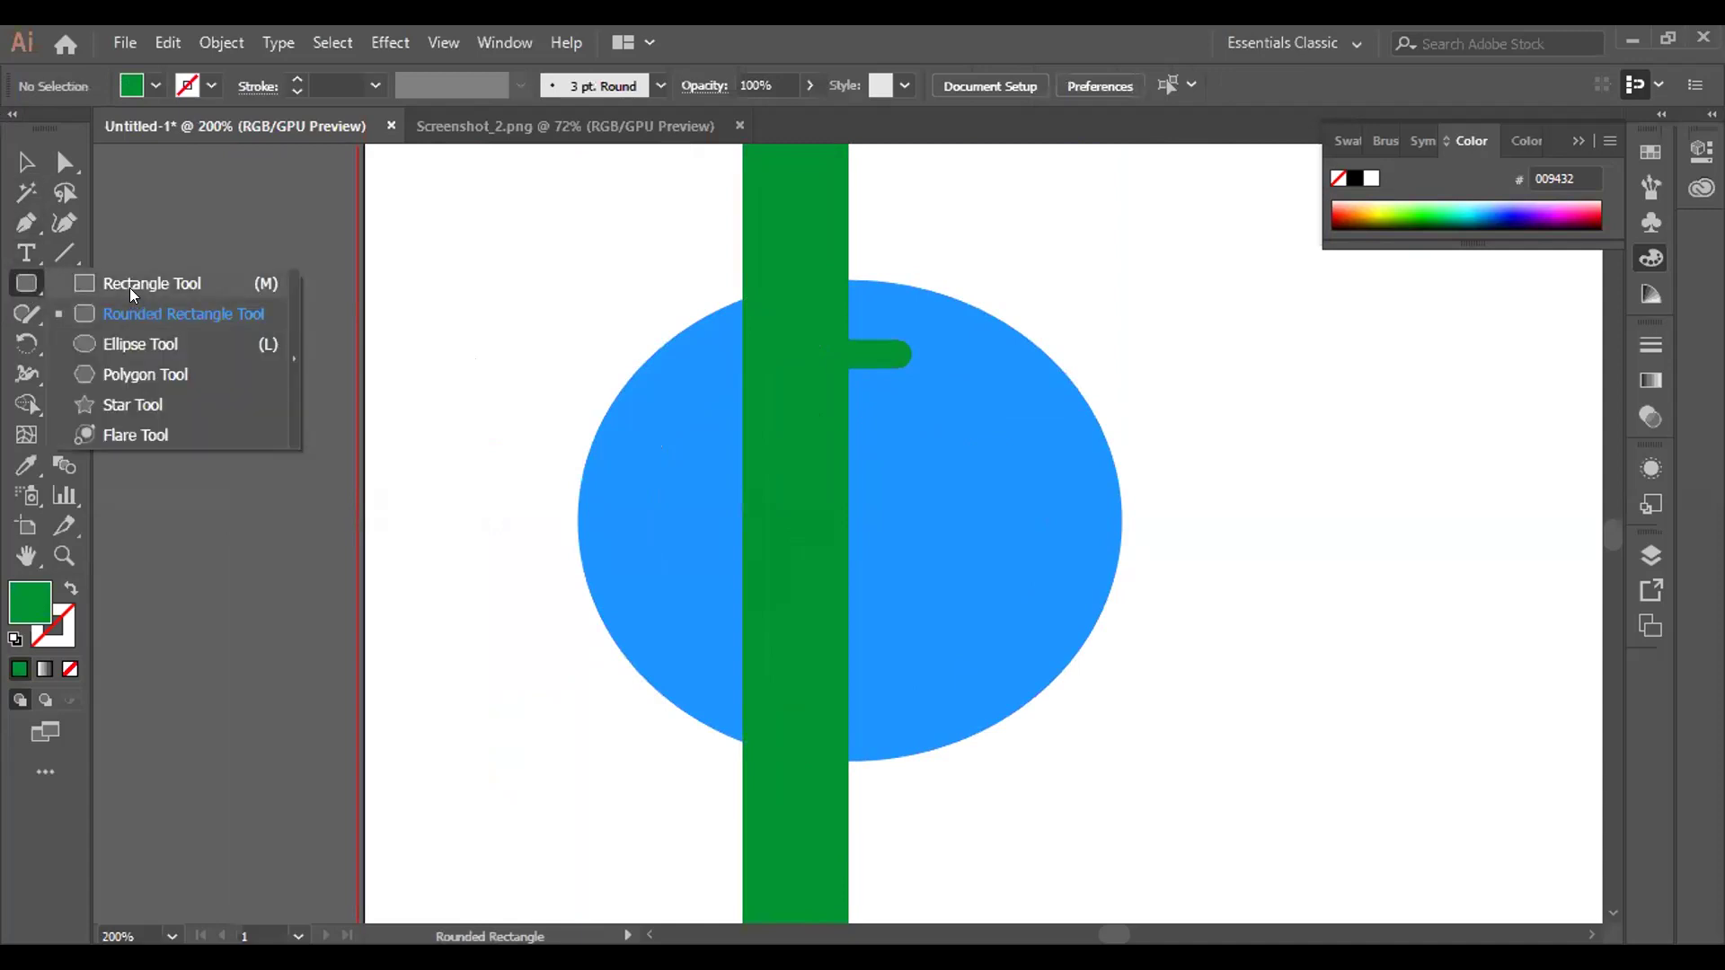
drag(862, 398, 903, 440)
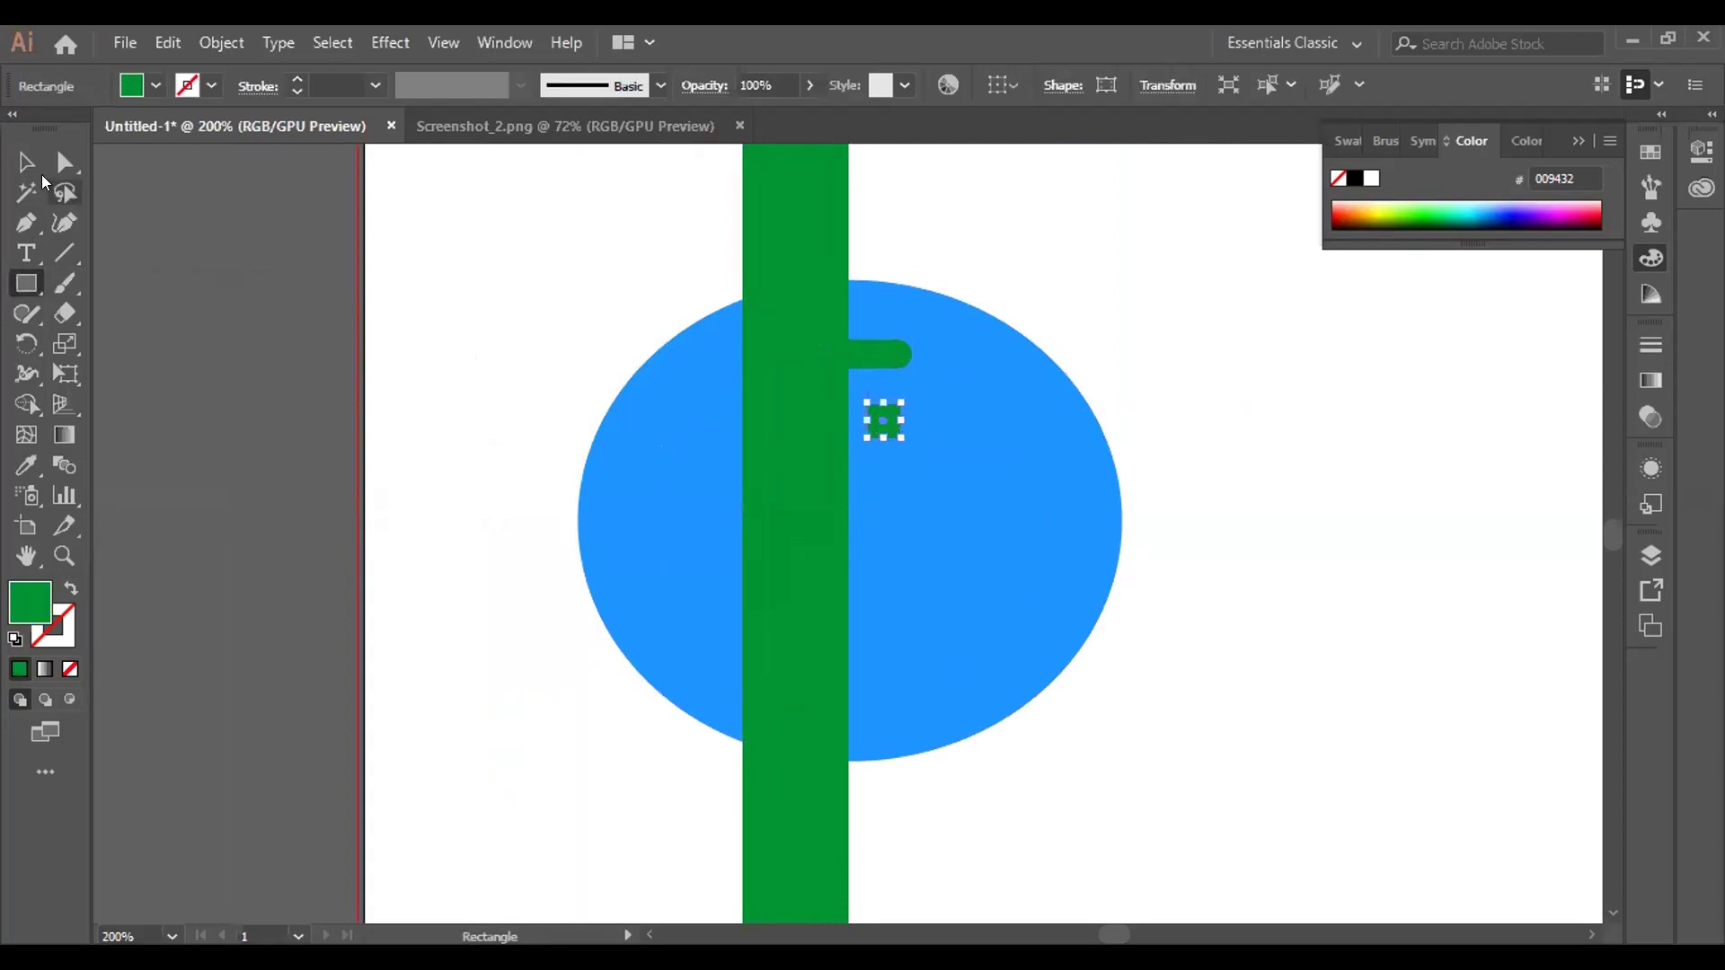
Duplicate the green square into a pair and repeat the pair into rows below with Ctrl+D
click(25, 162)
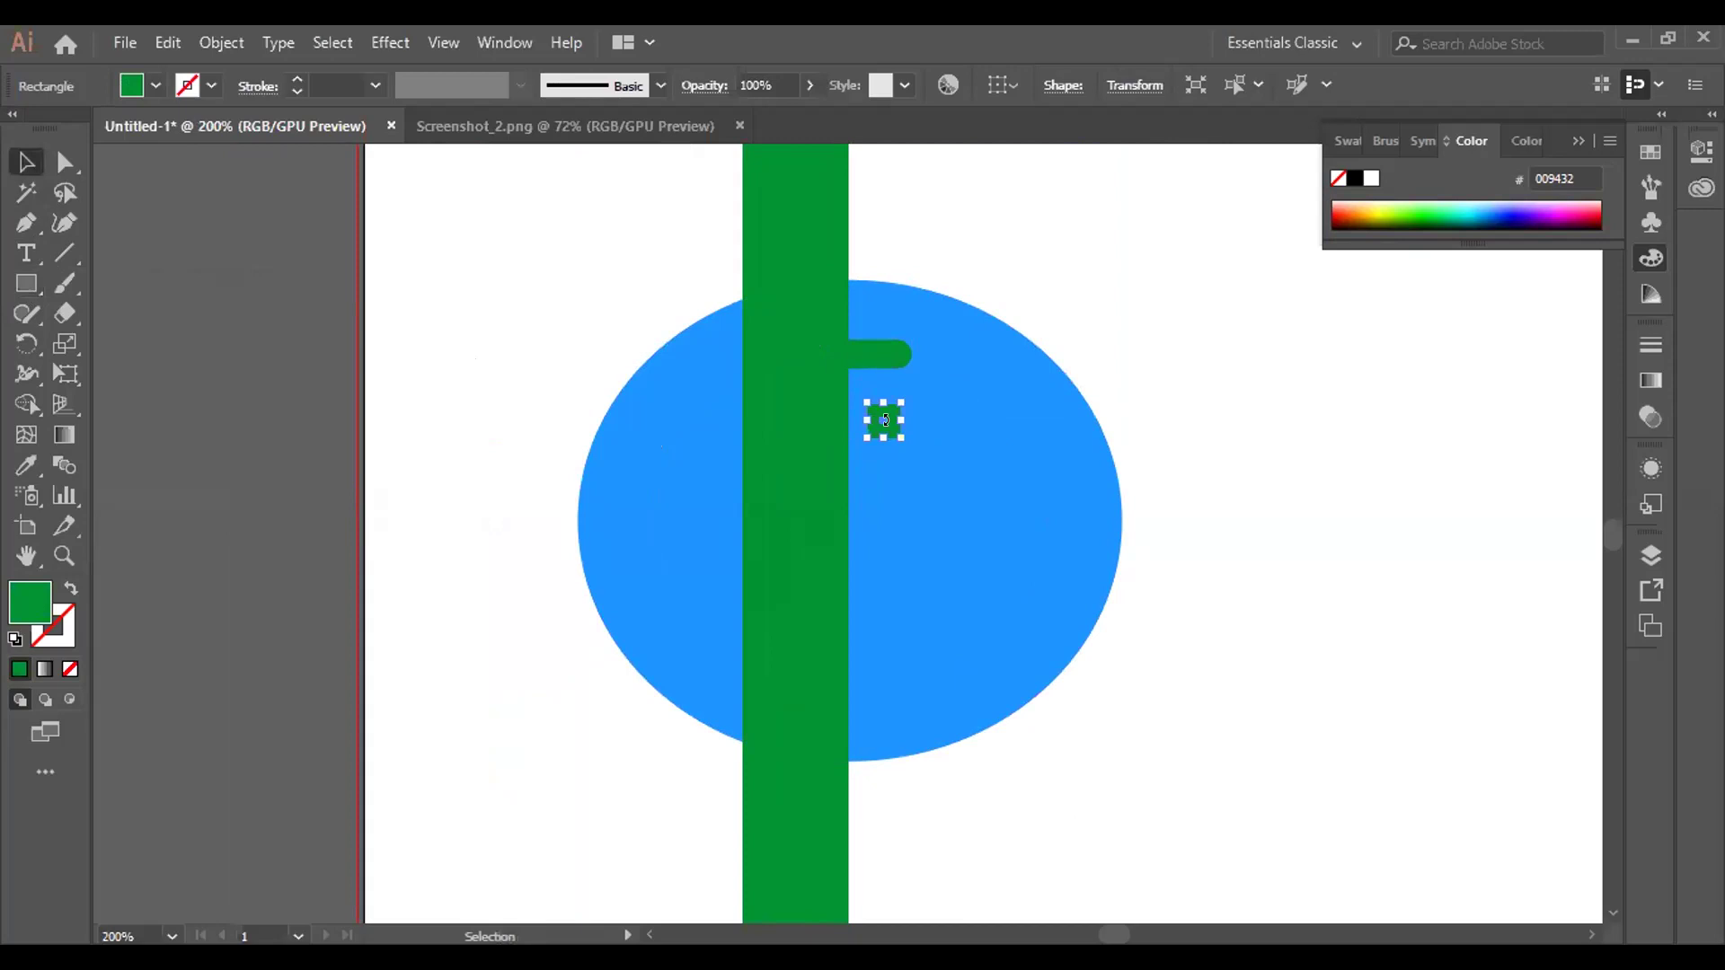
alt+drag(882, 415, 942, 415)
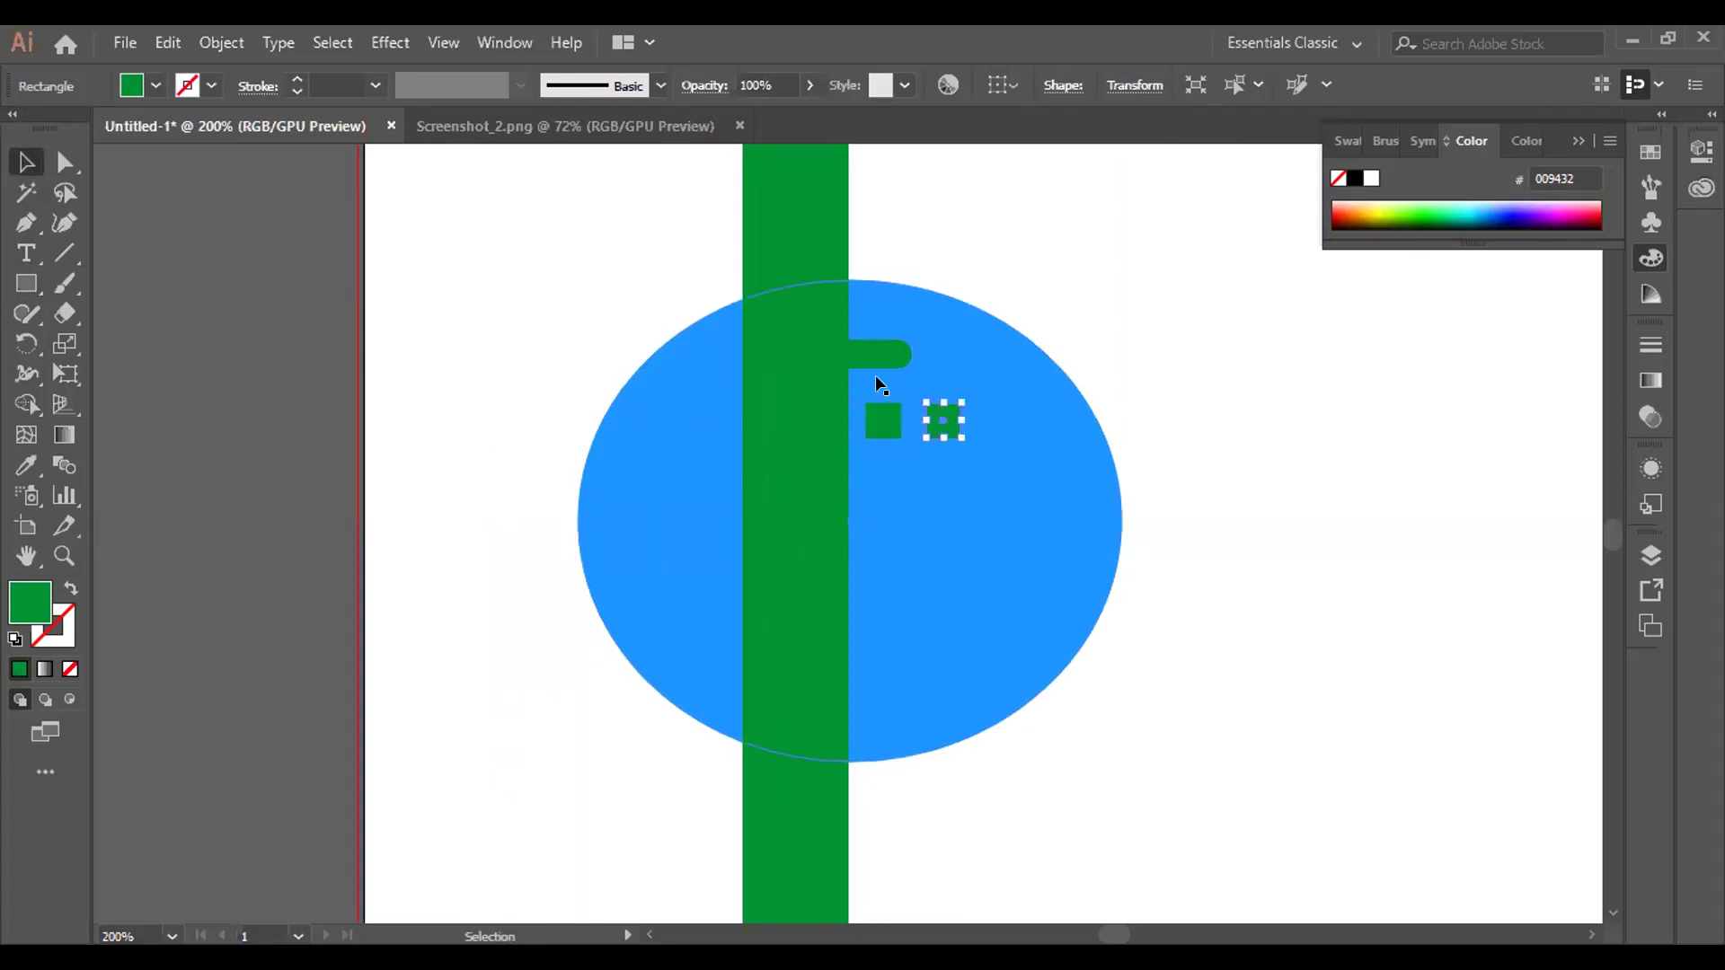
click(1050, 395)
key(ctrl+shift+a)
drag(879, 451, 955, 404)
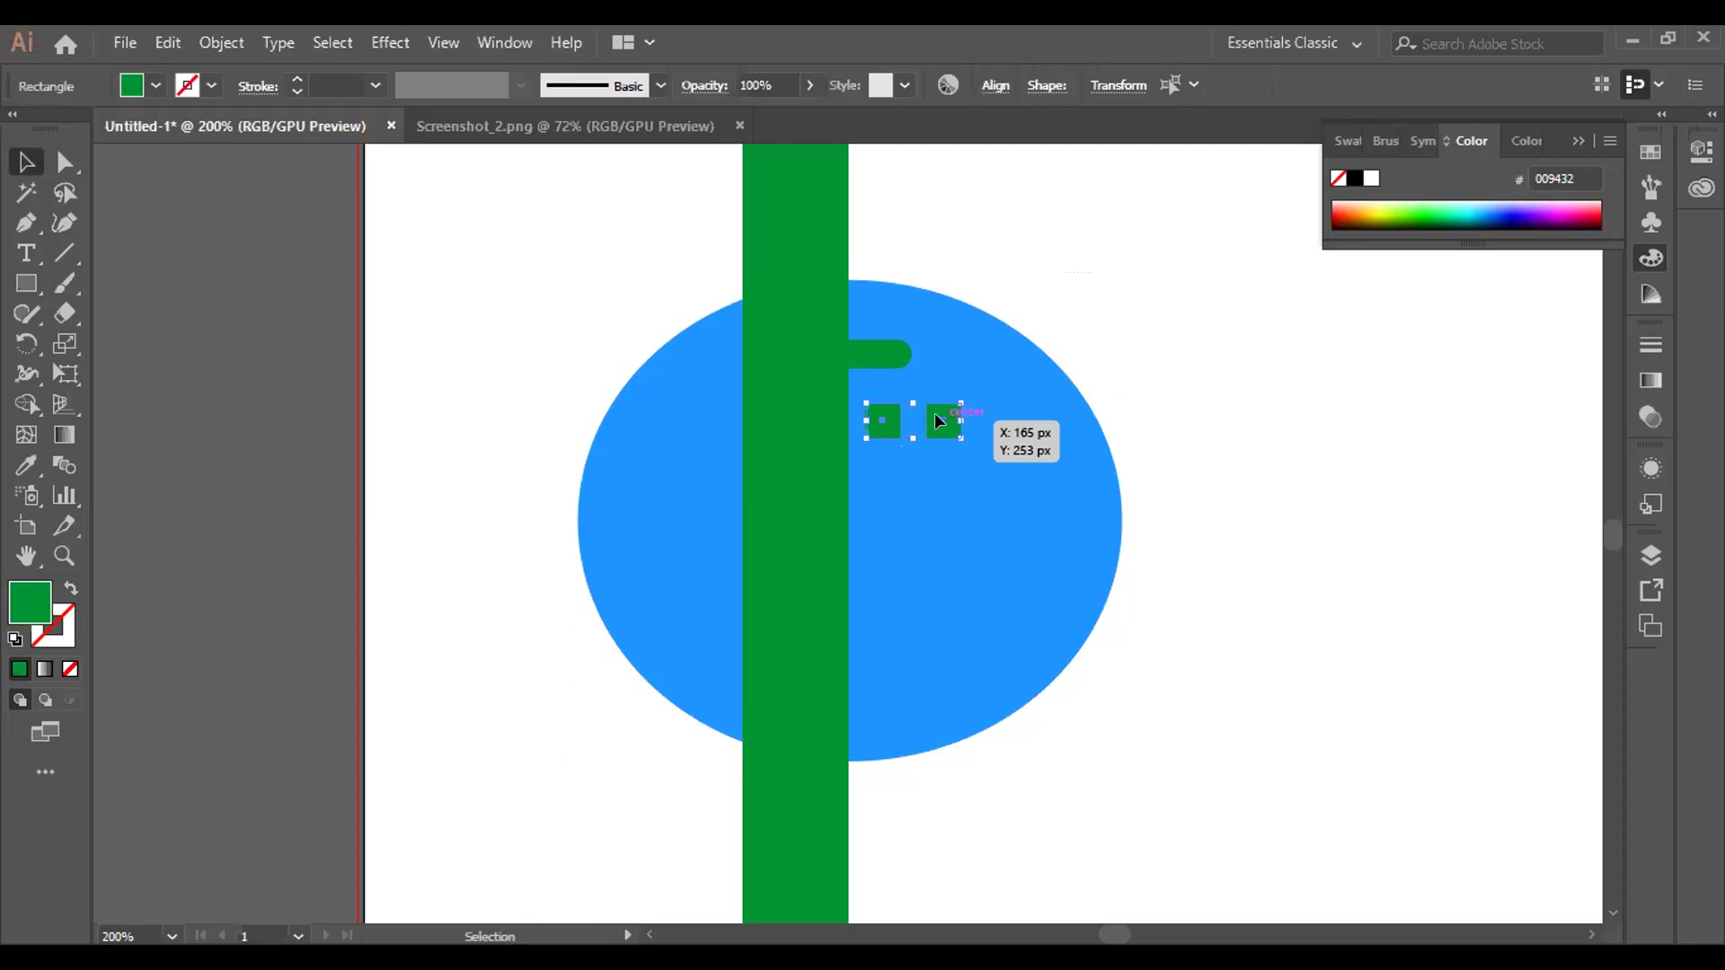
mouse_move(935, 413)
mouse_down()
mouse_move(949, 497)
mouse_move(938, 413)
mouse_move(942, 474)
mouse_up()
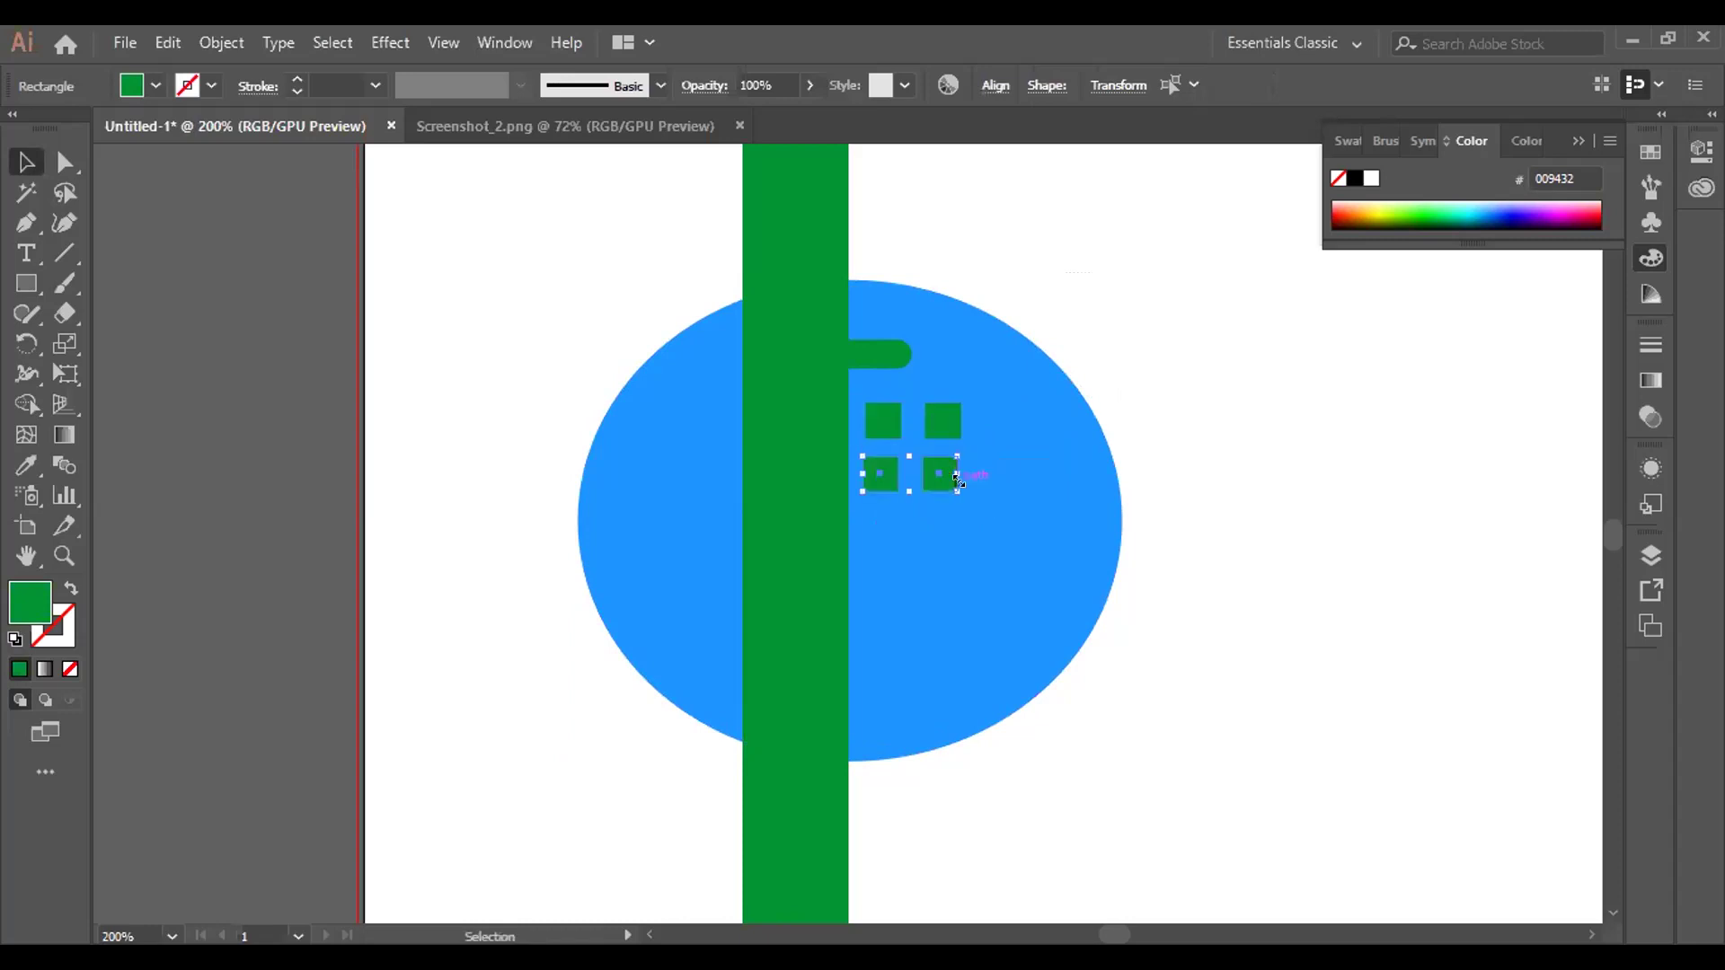
key(ctrl+d)
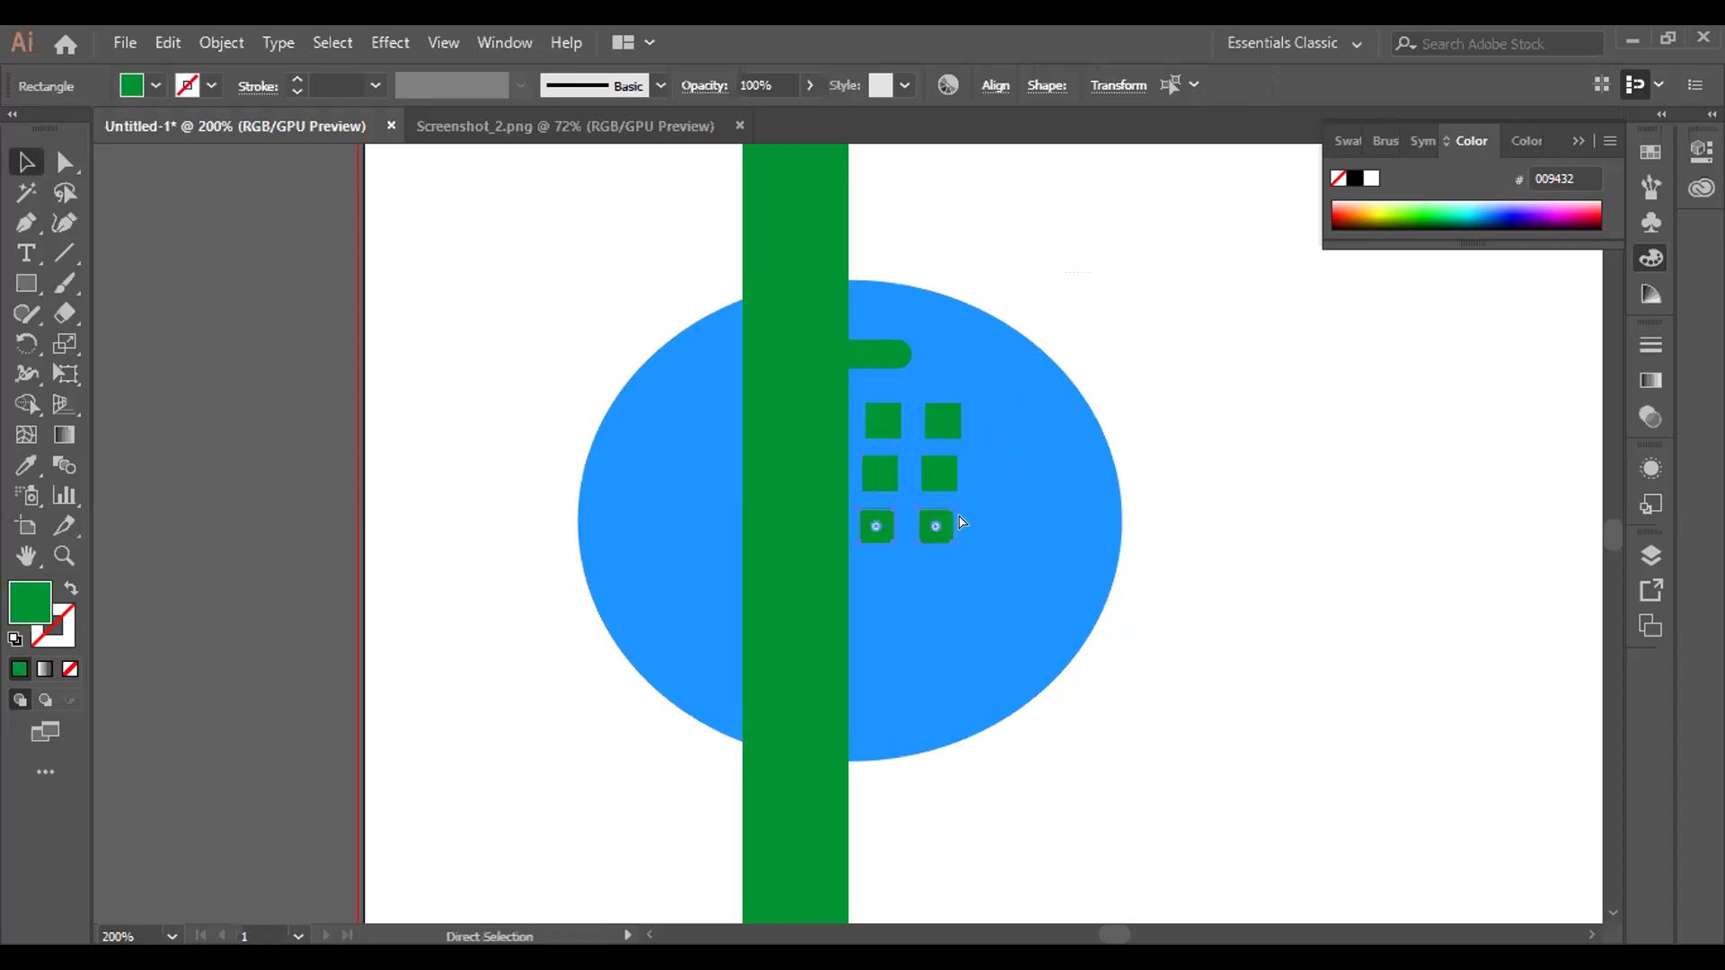
key(ctrl+d)
click(1002, 558)
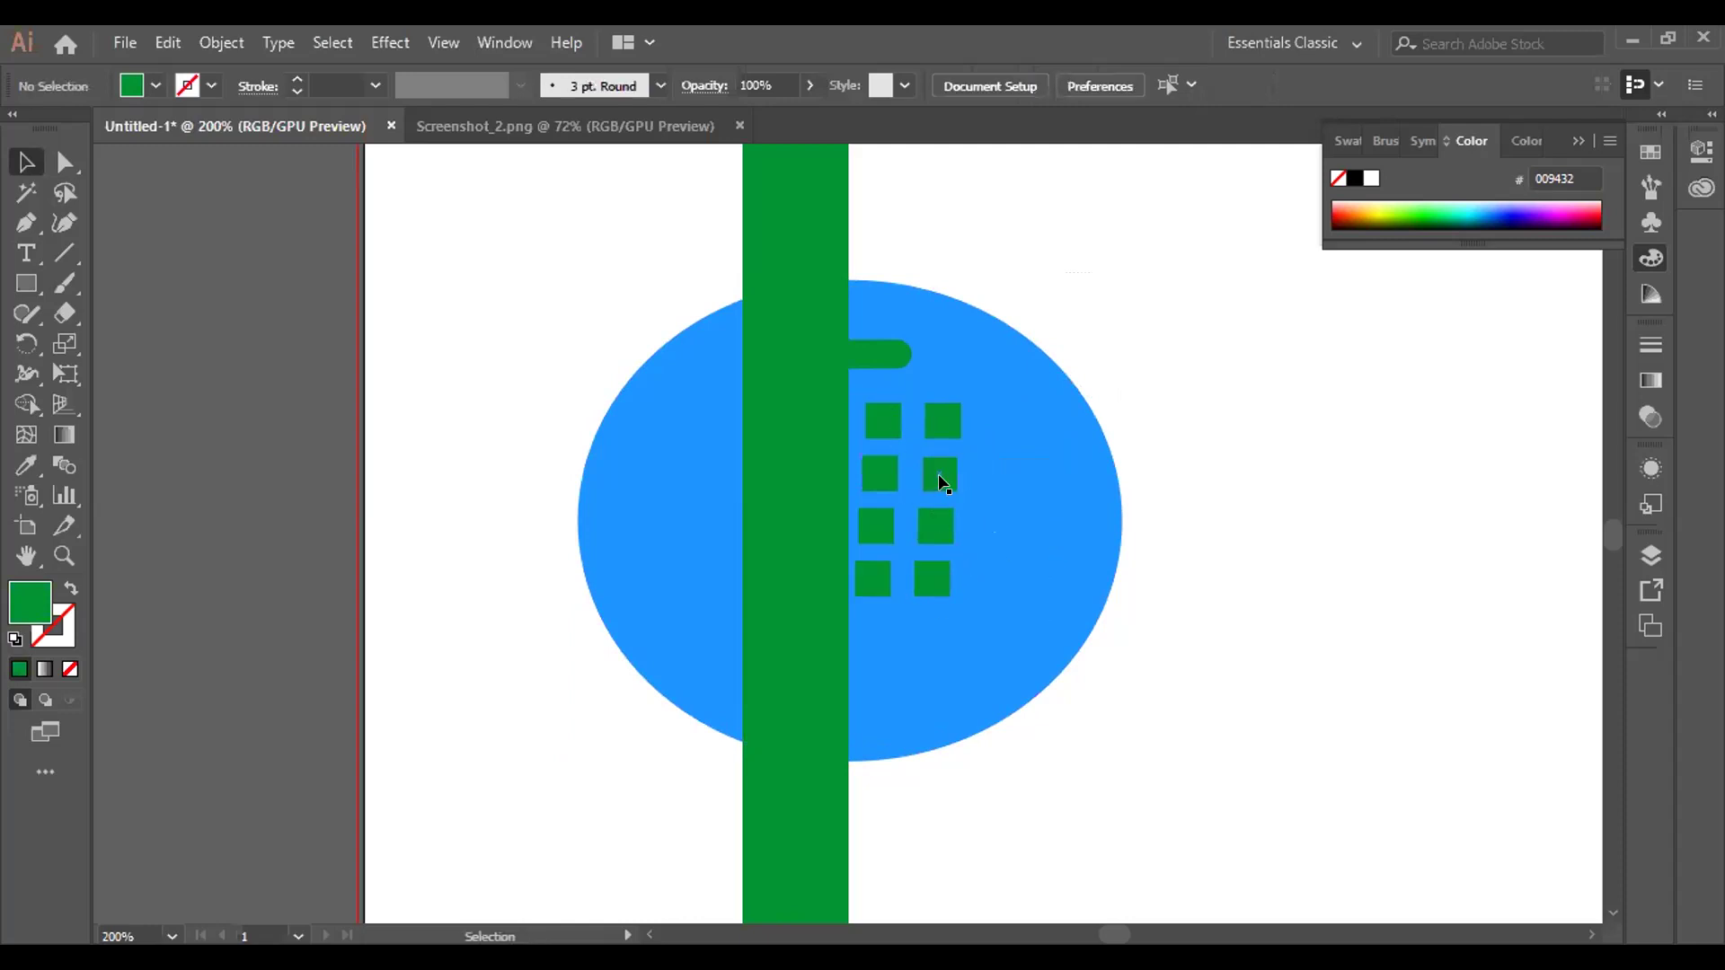
Add third-column squares, copy the green pill near the circle's bottom, and zoom out
mouse_move(940, 476)
mouse_down()
mouse_move(991, 481)
mouse_move(991, 527)
mouse_up()
click(1016, 602)
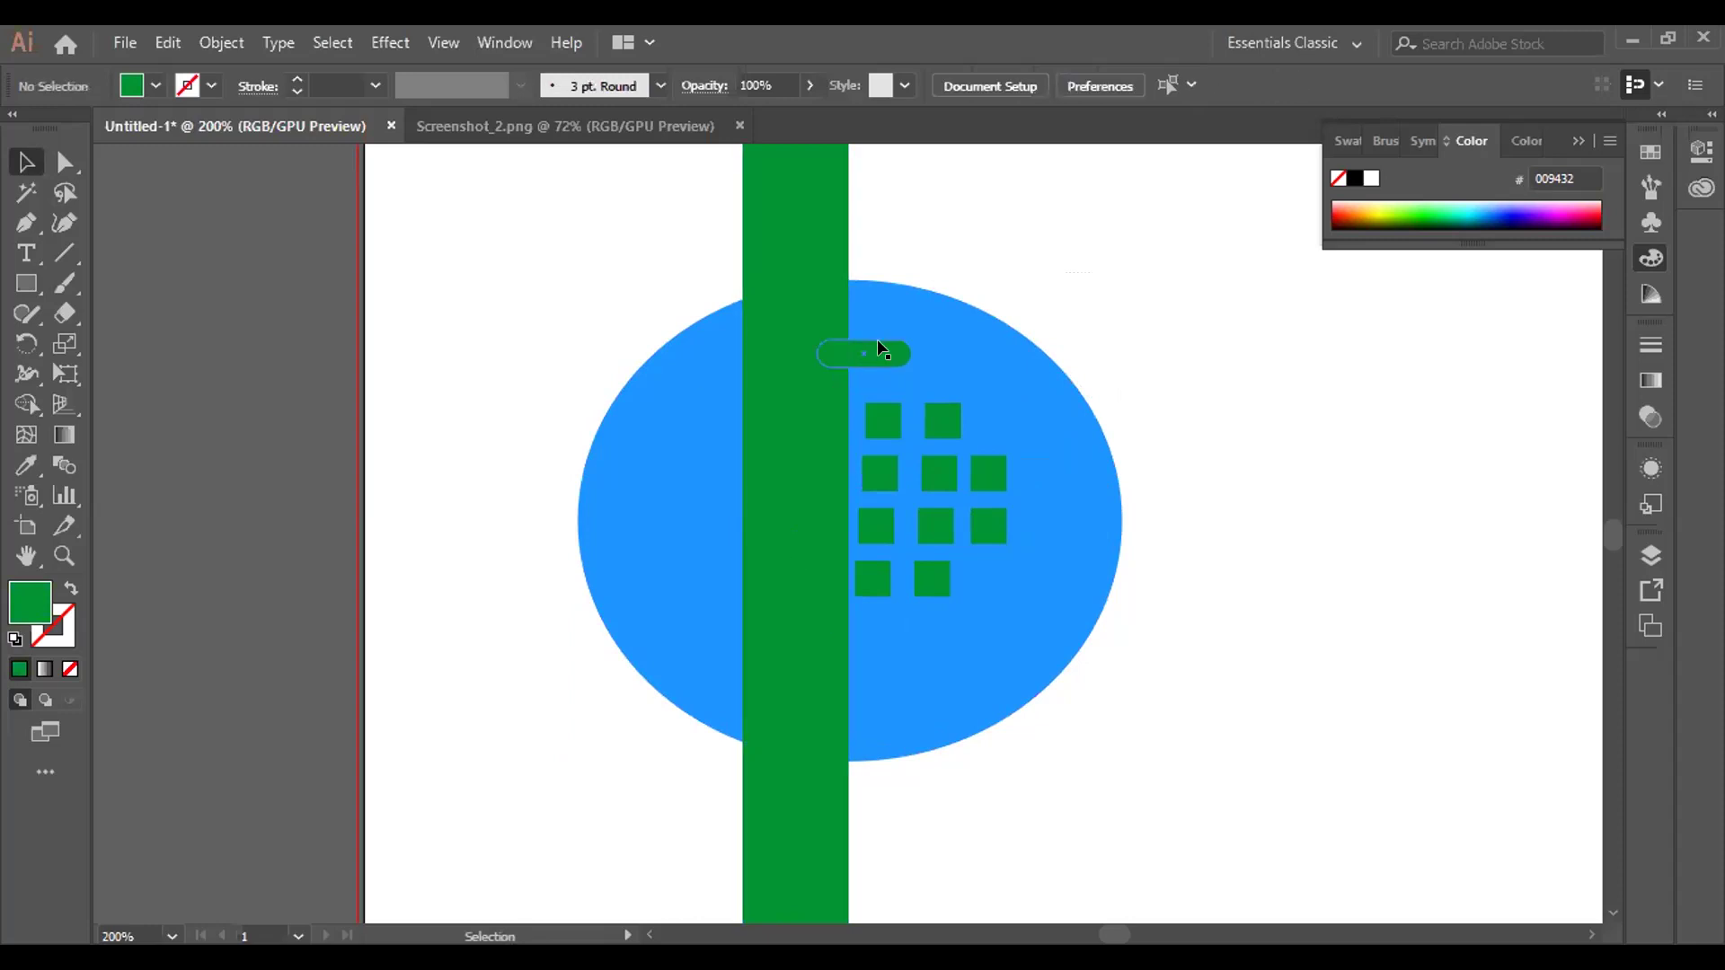
drag(879, 349, 884, 631)
click(1093, 277)
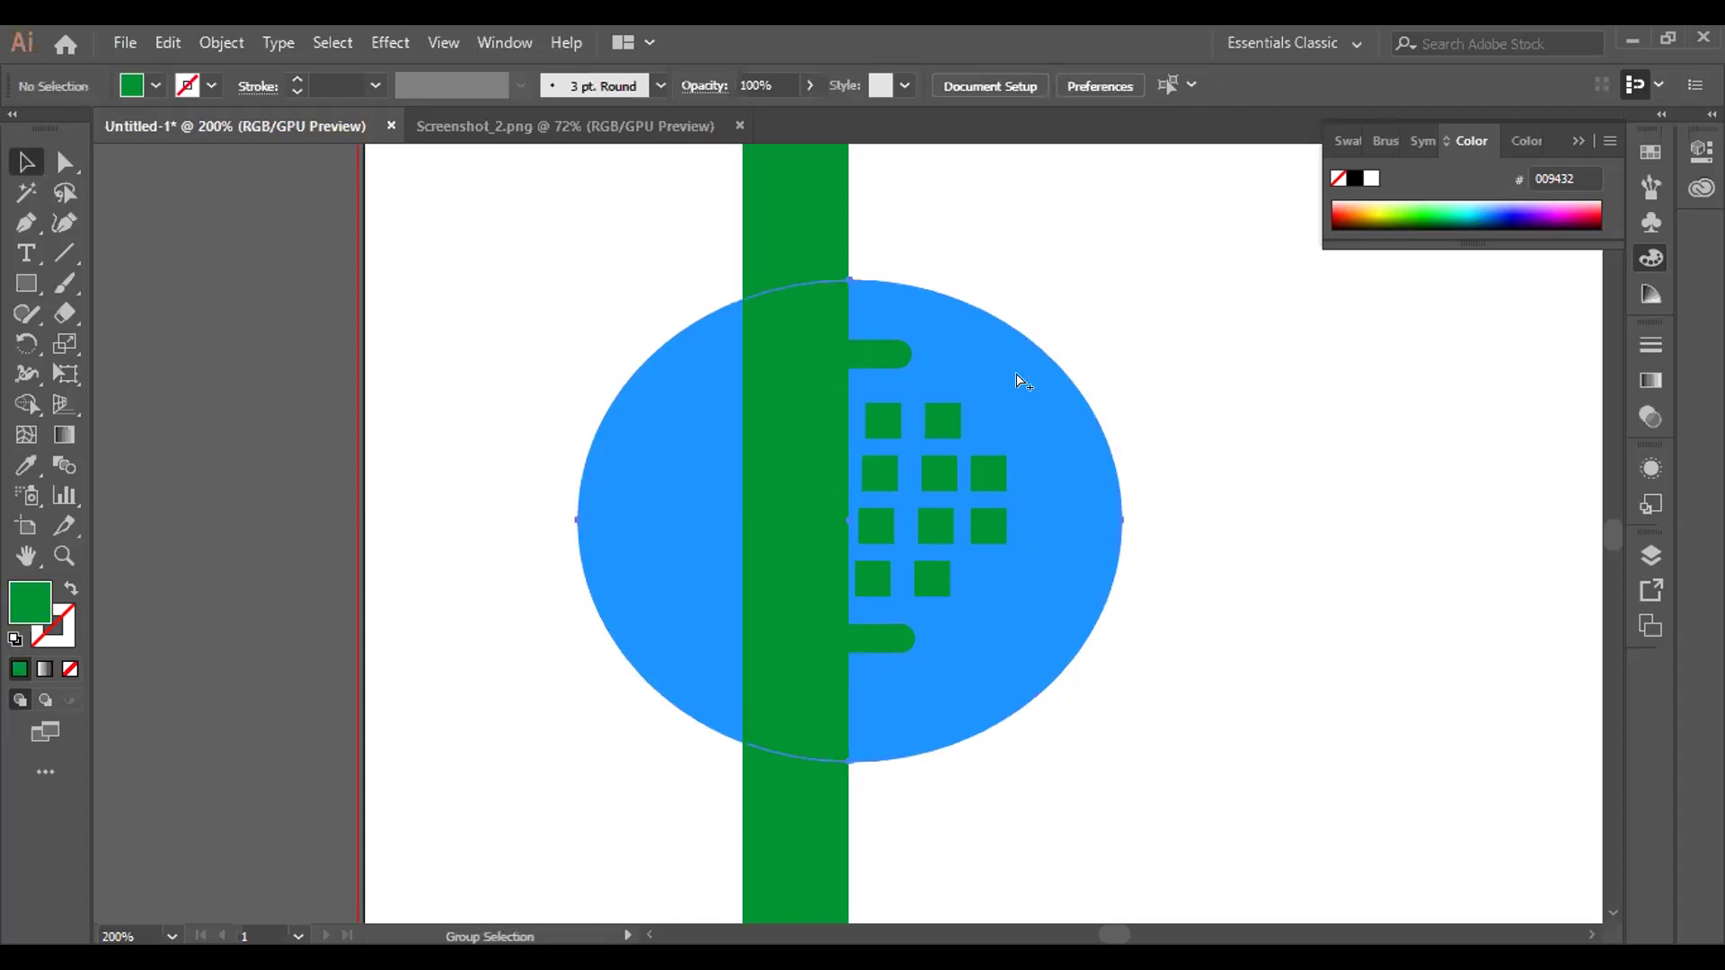
click(1031, 429)
key(ctrl+minus)
key(ctrl+minus)
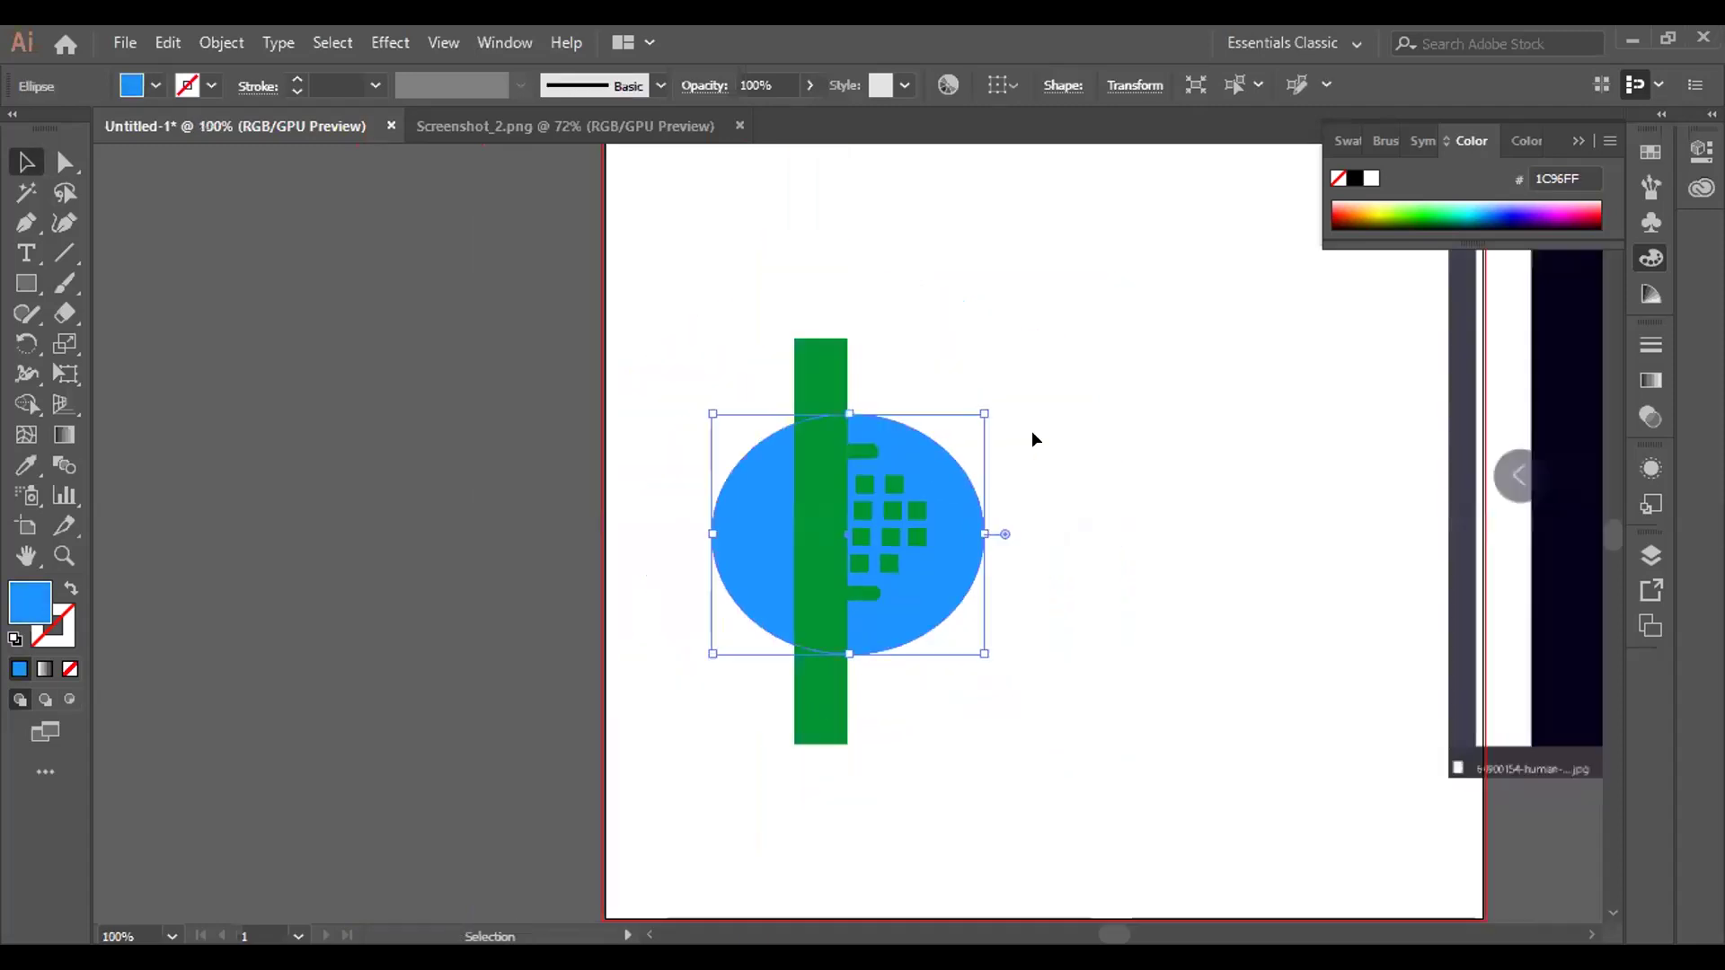
Nudge individual green squares into a staggered, tapering pattern, then select all the artwork
click(1024, 485)
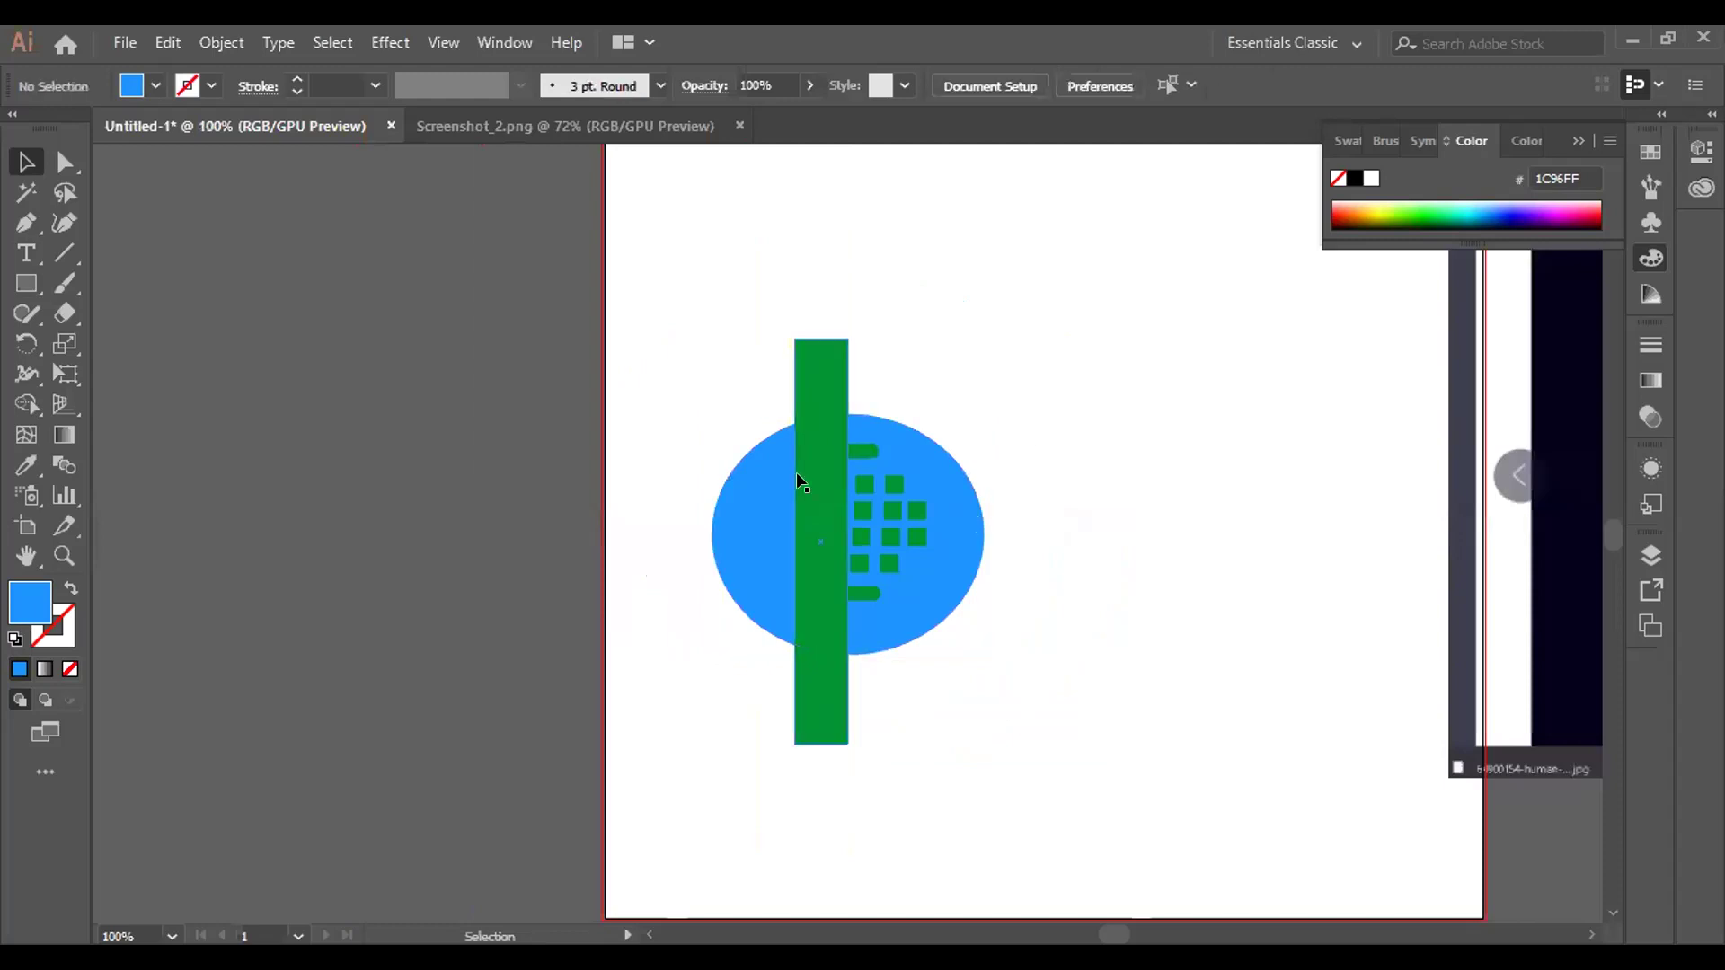
drag(861, 509, 850, 506)
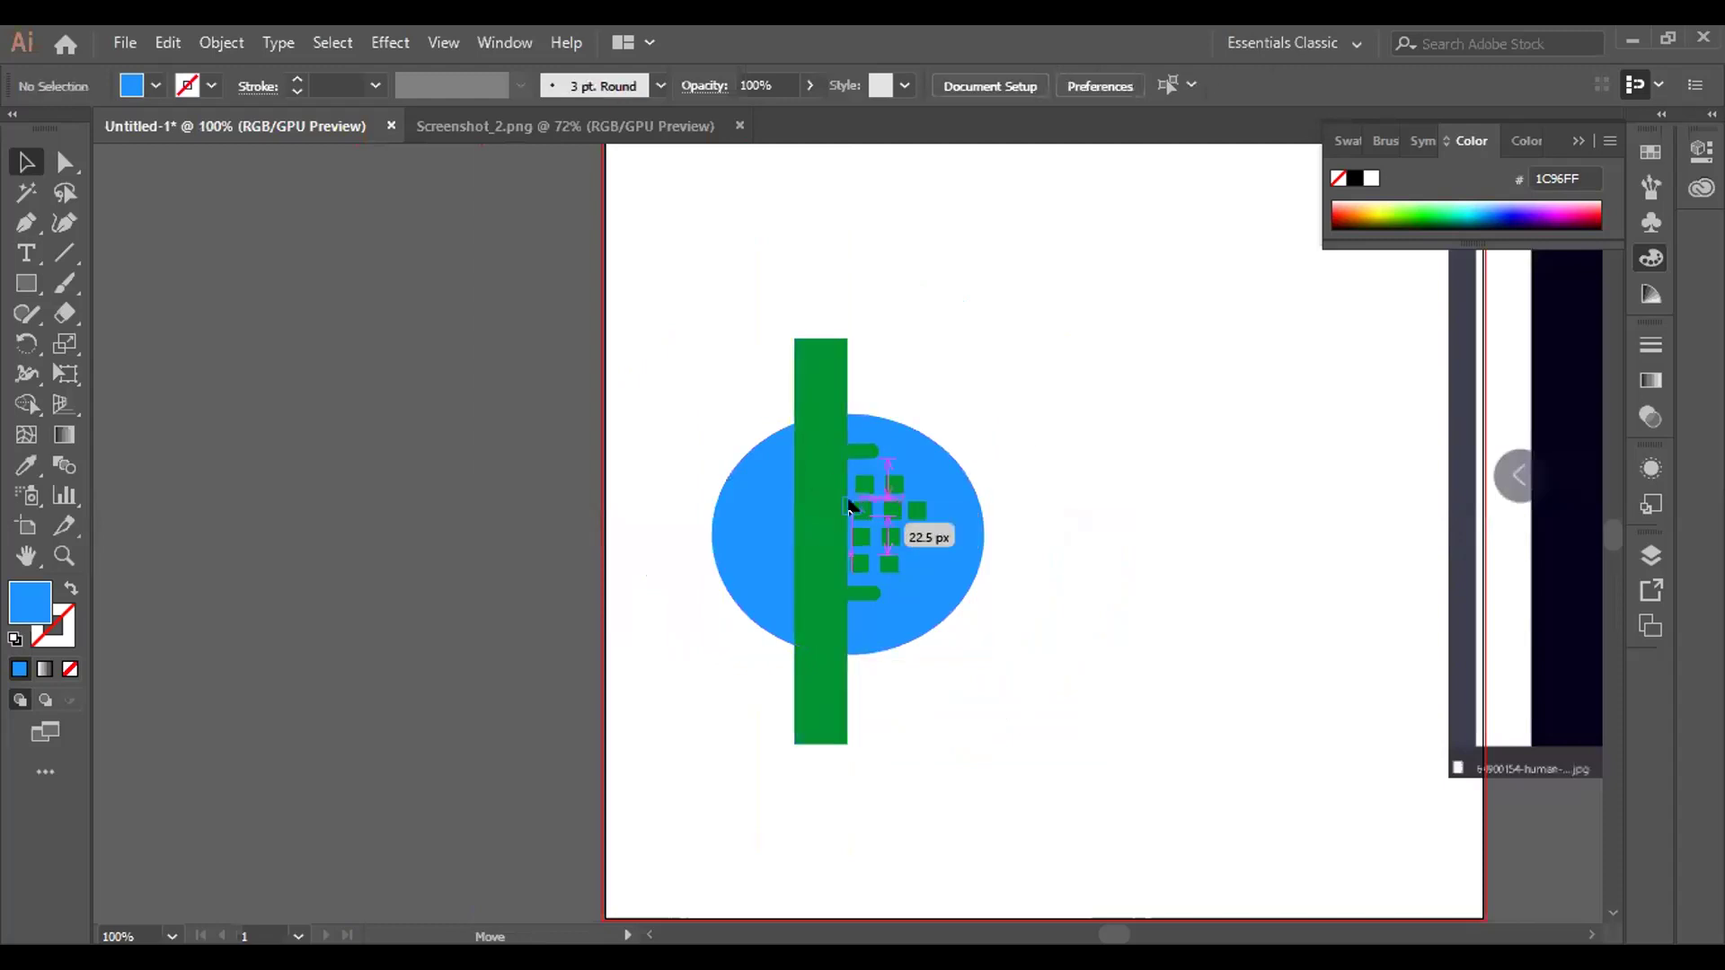
mouse_move(850, 506)
mouse_down()
mouse_move(904, 534)
mouse_move(874, 512)
mouse_move(896, 505)
mouse_up()
click(1001, 493)
click(1111, 616)
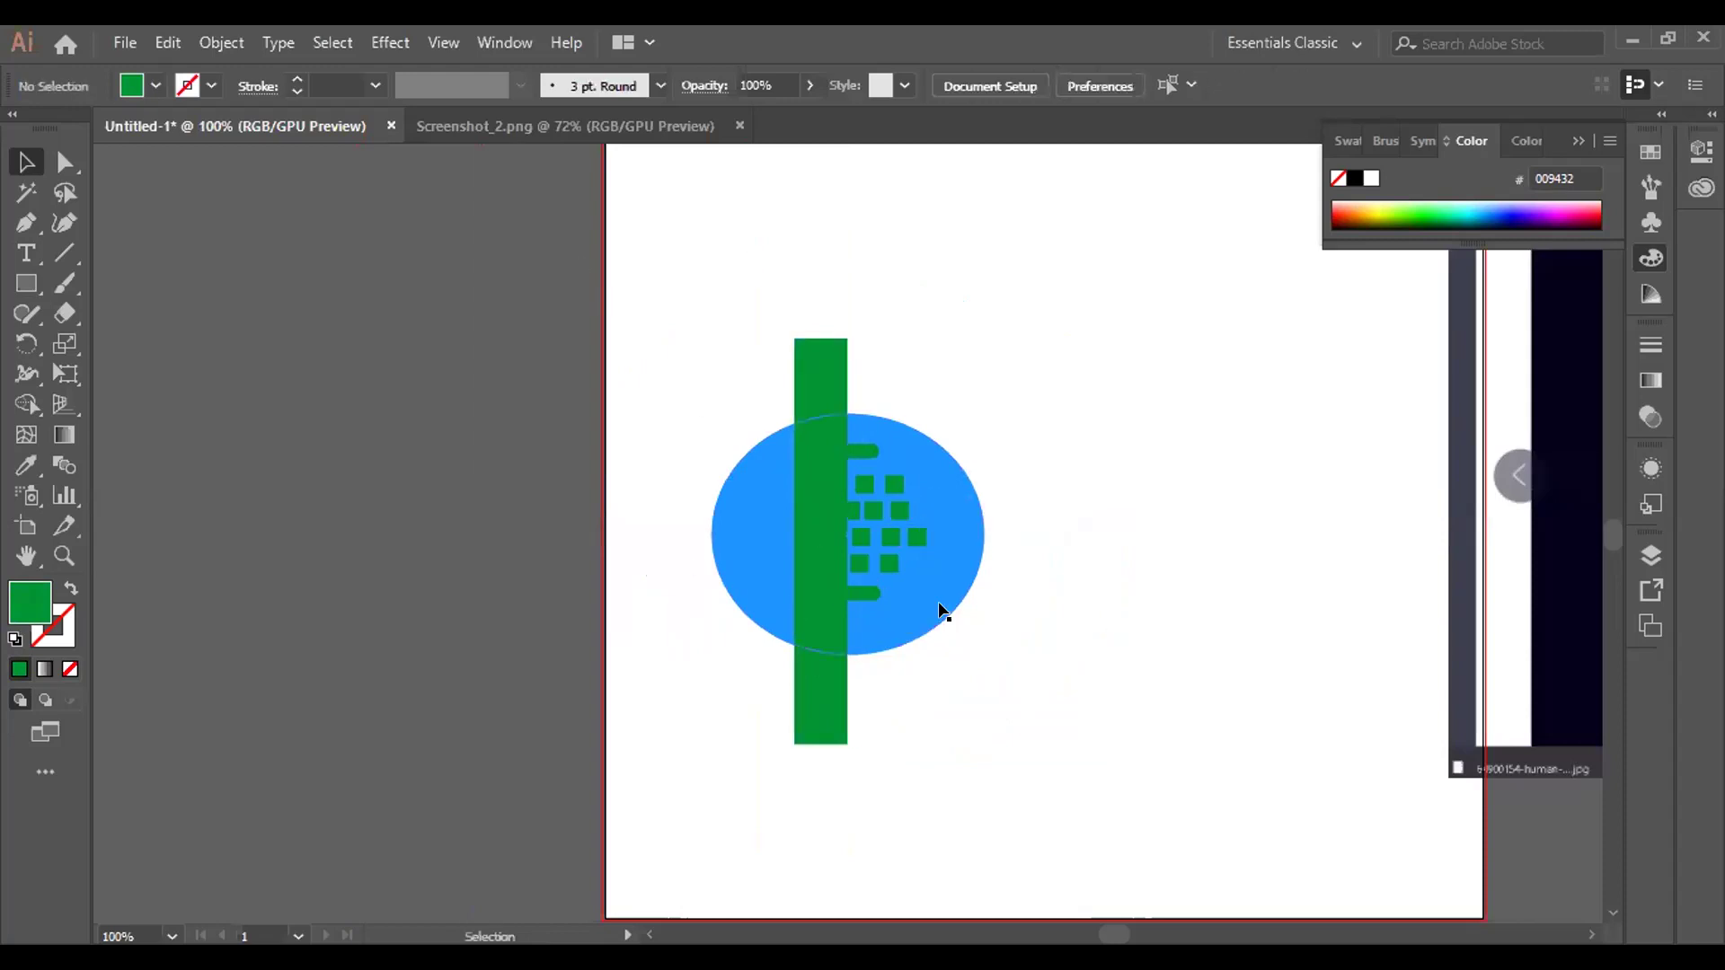
click(851, 555)
click(1092, 702)
drag(637, 346, 1019, 724)
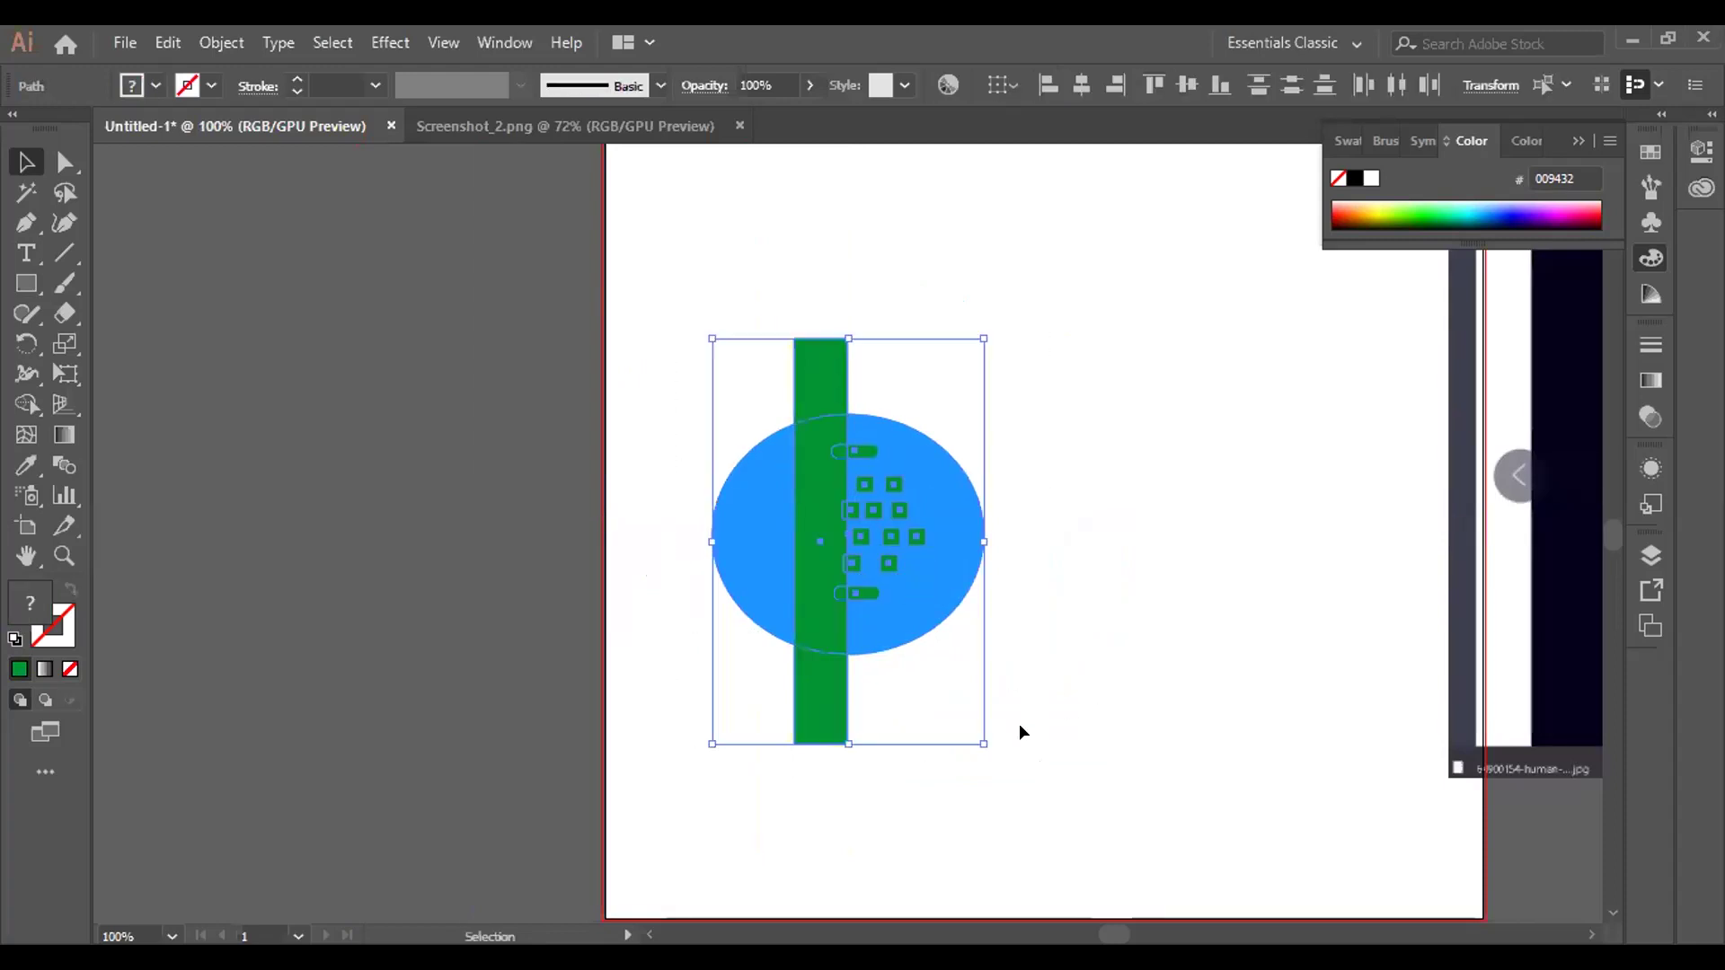
Divide the overlapping shapes with Pathfinder's Divide and close the panel
click(491, 49)
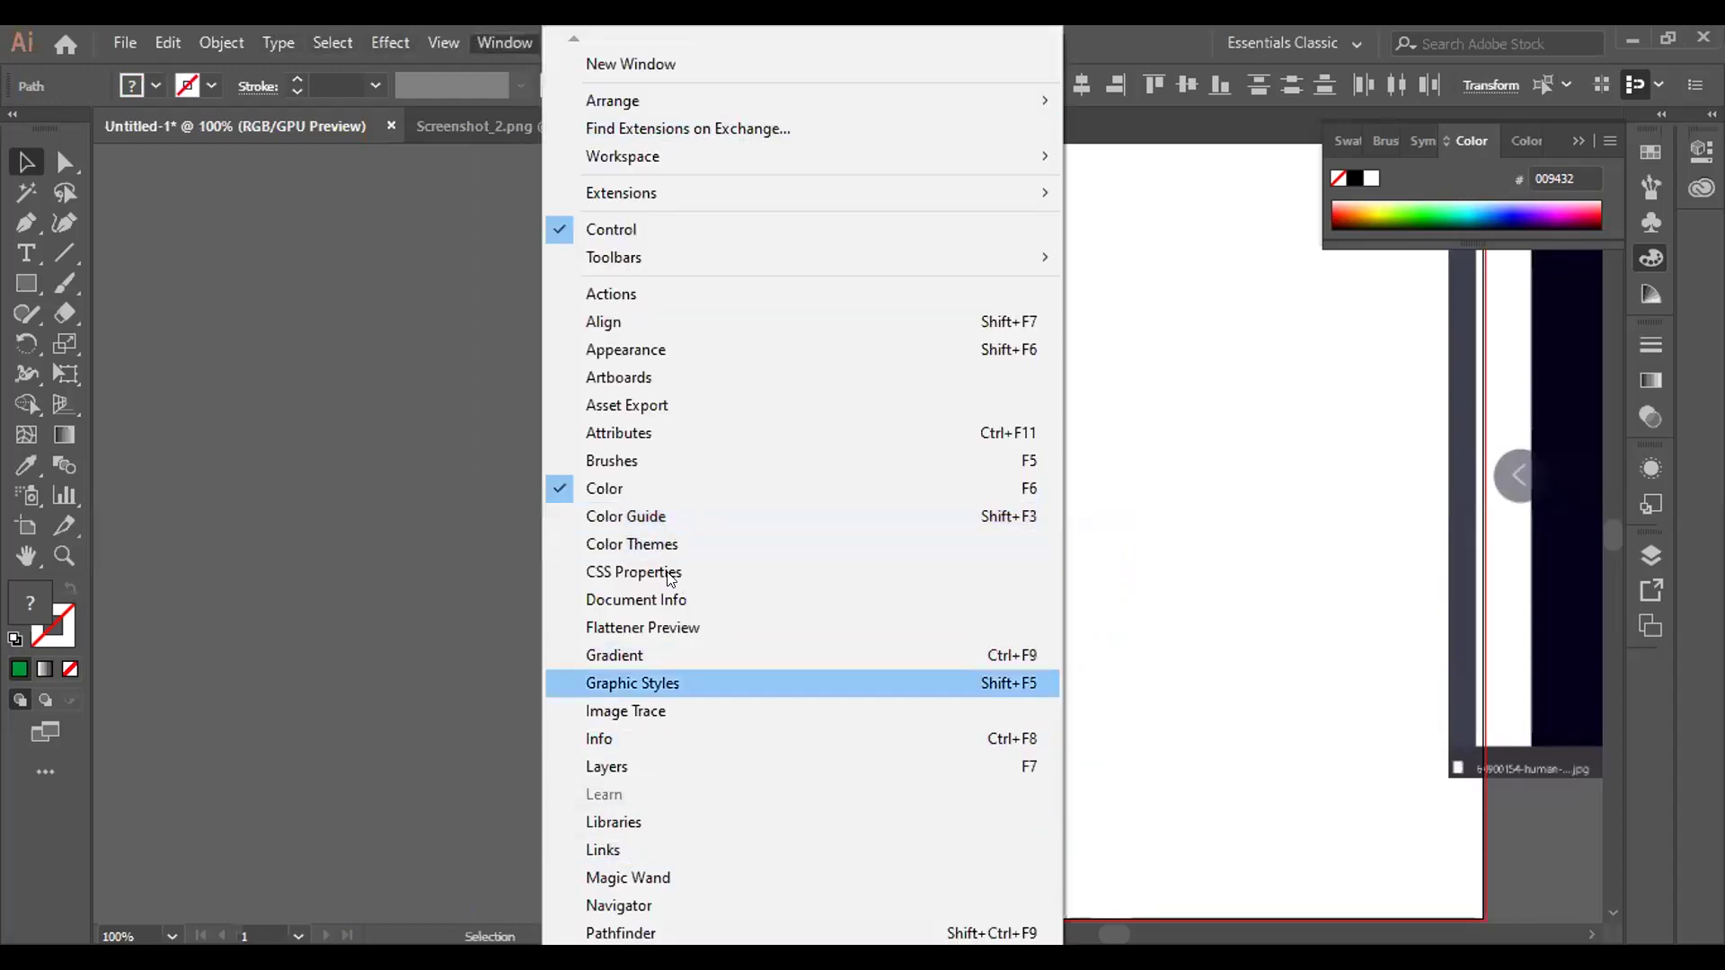
click(647, 926)
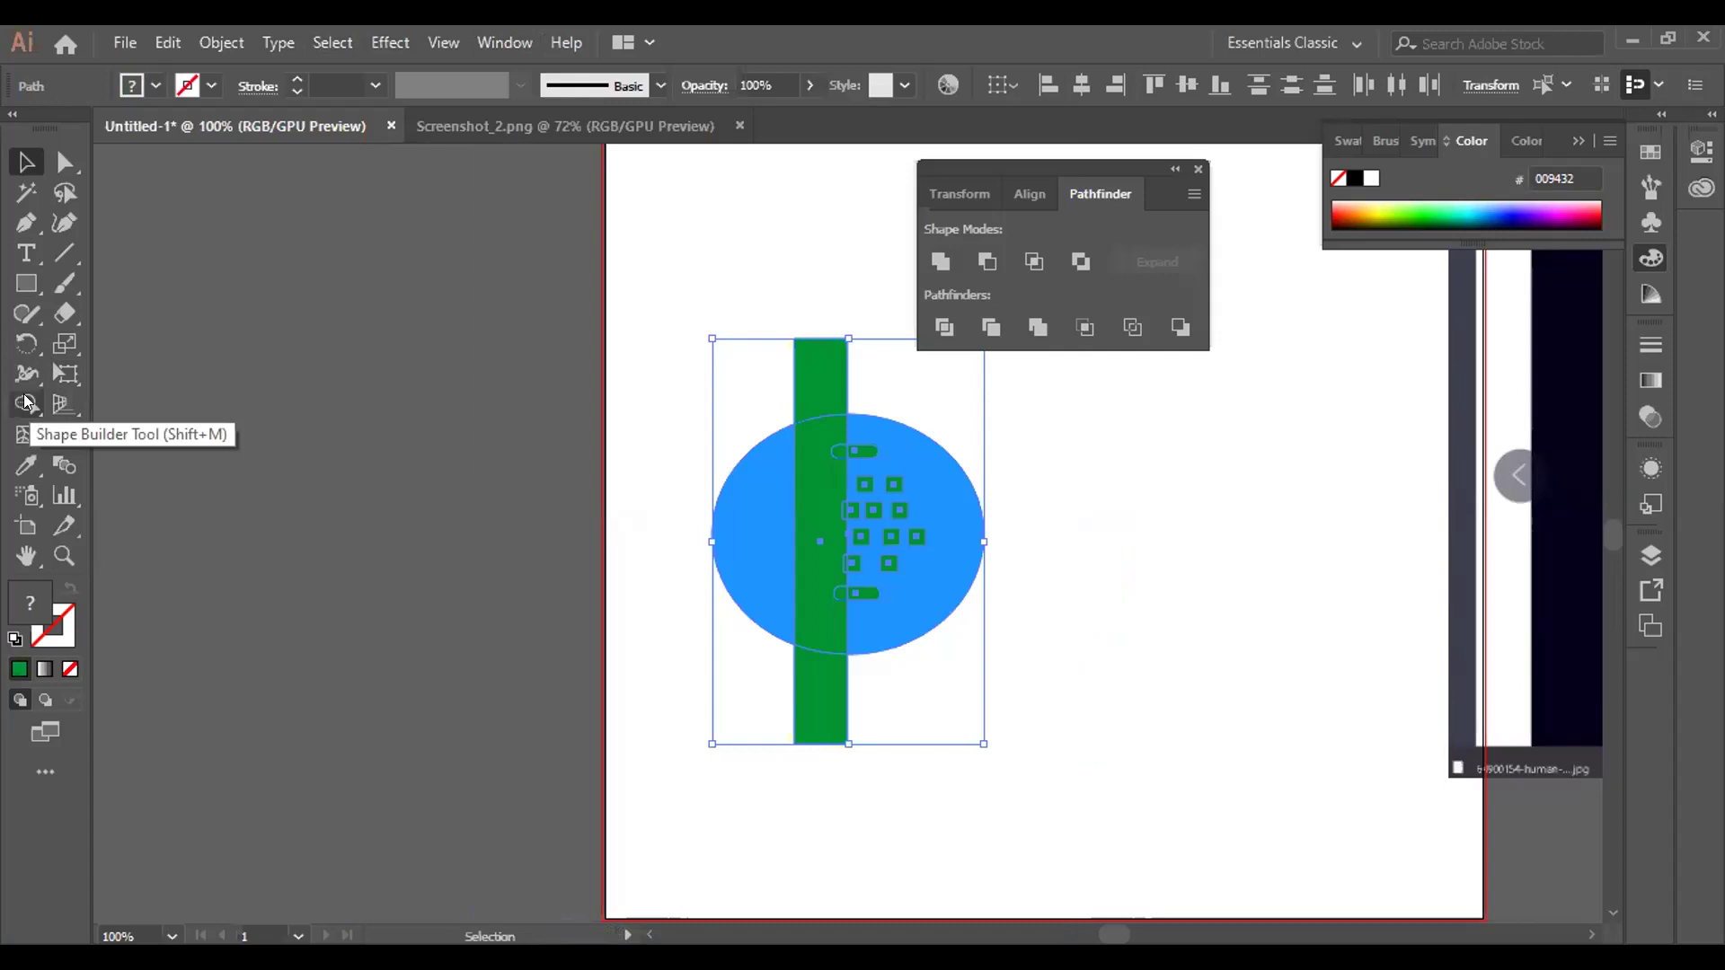
click(943, 327)
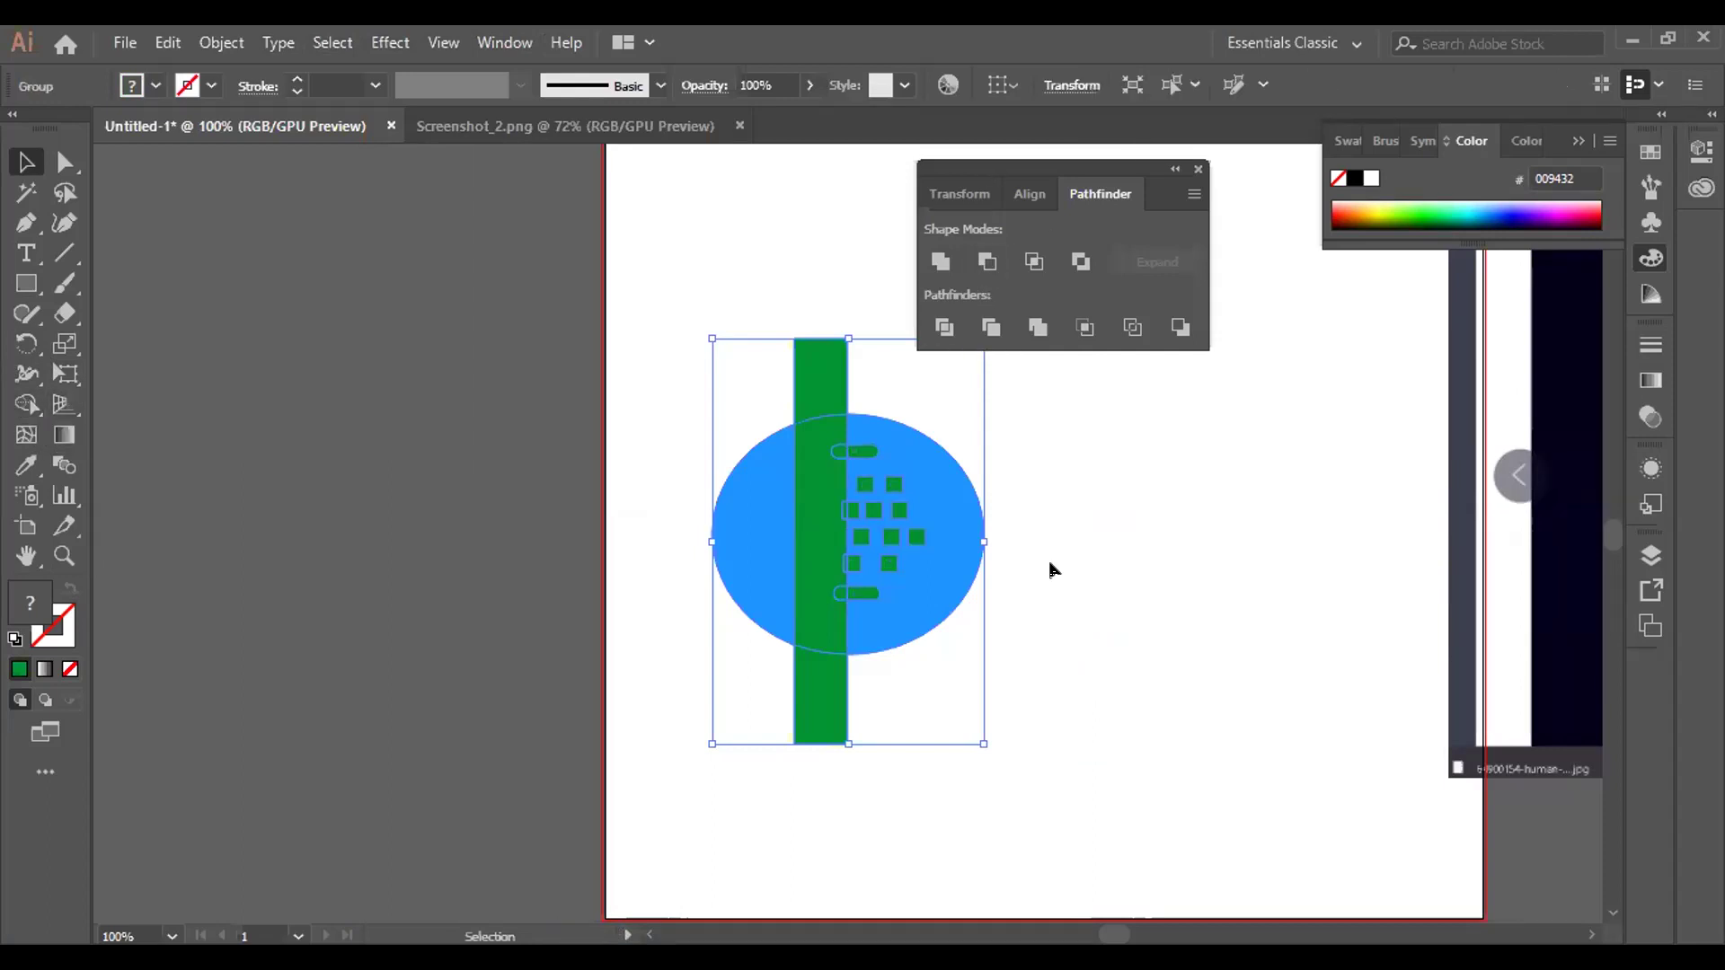
key(ctrl+h)
click(918, 539)
click(1197, 169)
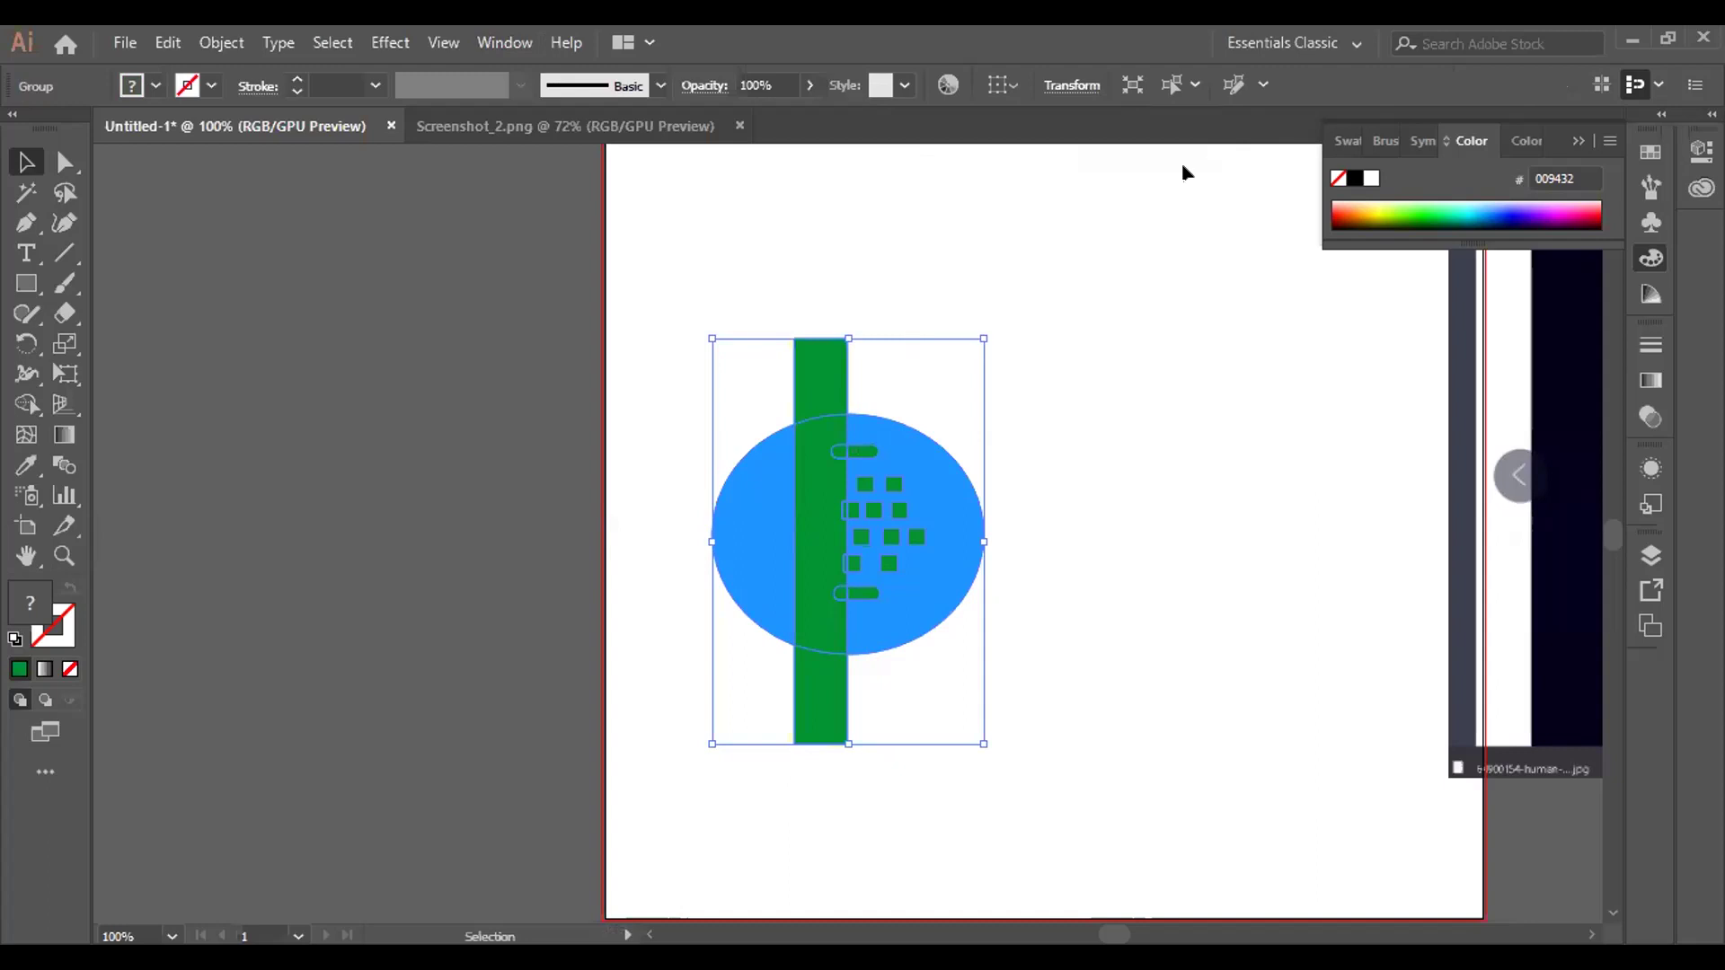
Ungroup the divided artwork into separate pieces
click(1143, 435)
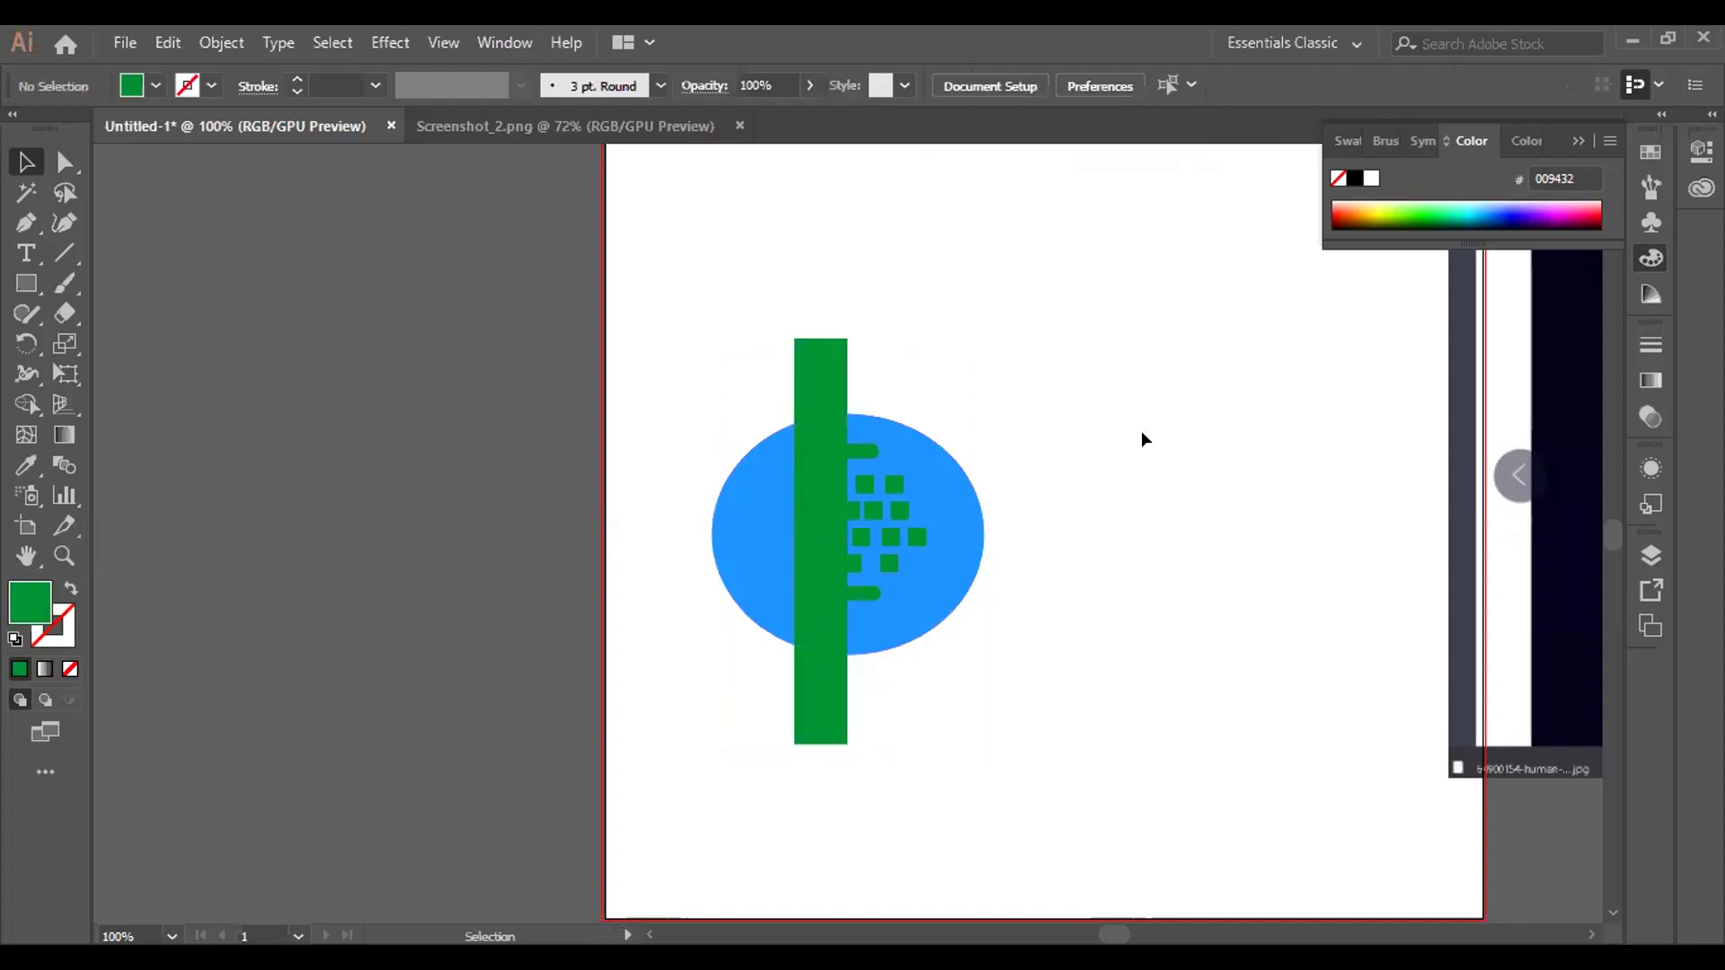
click(852, 505)
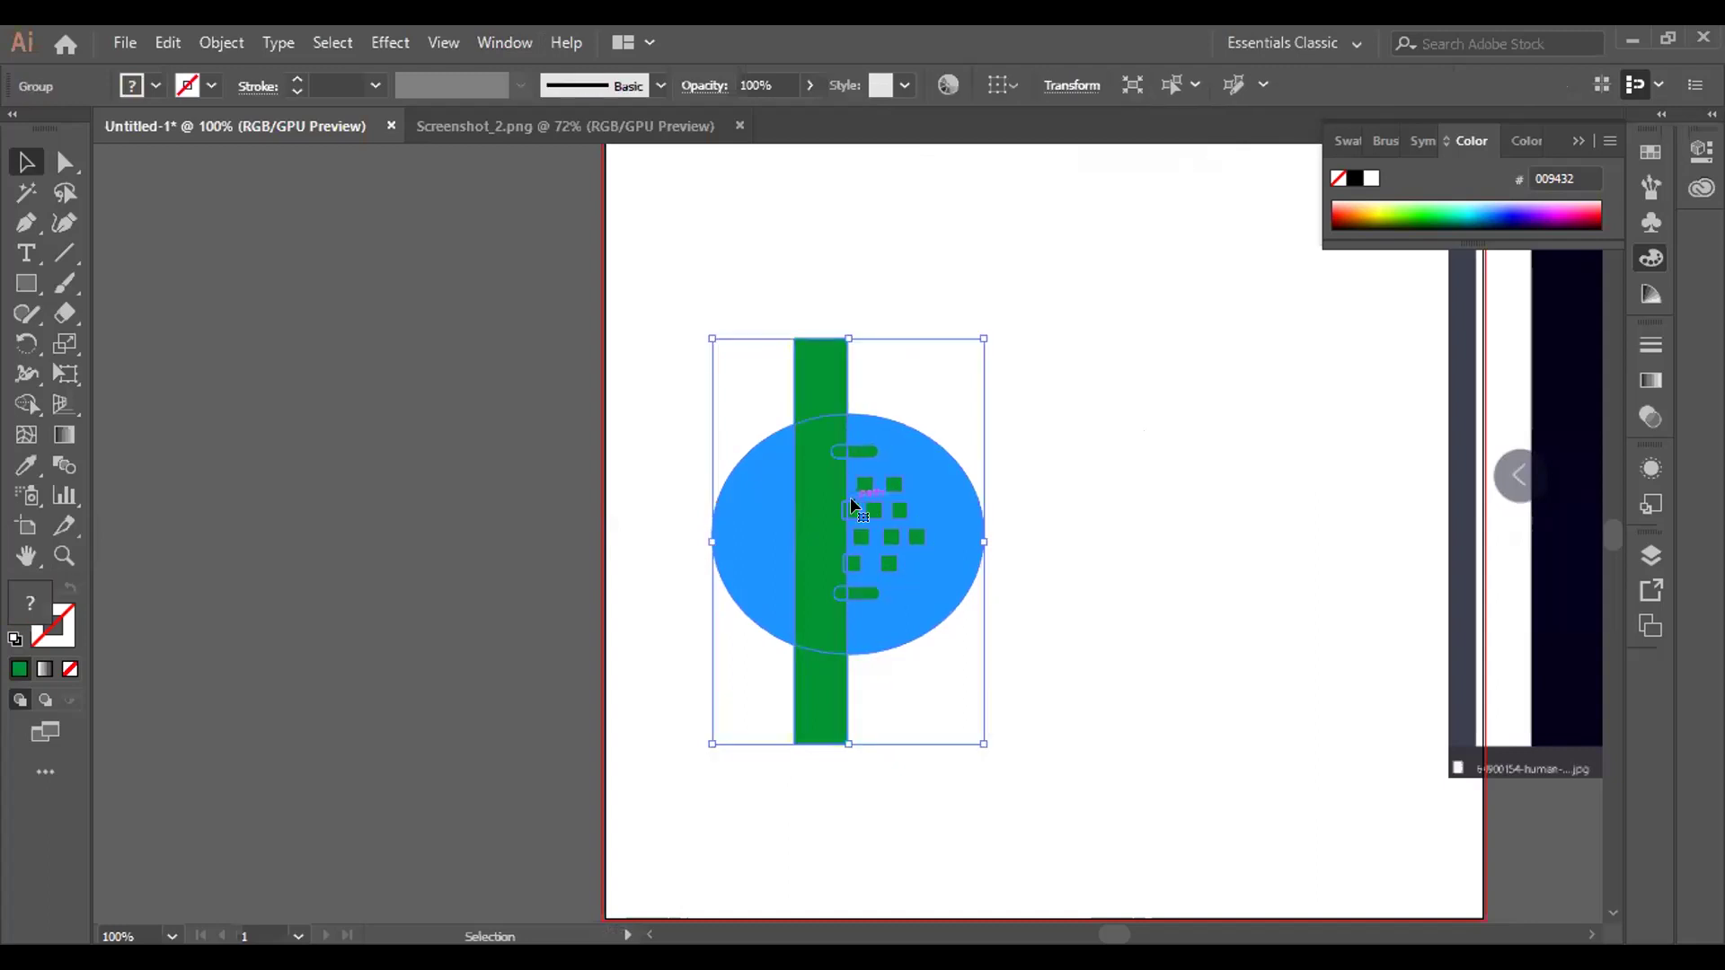
right_click(851, 505)
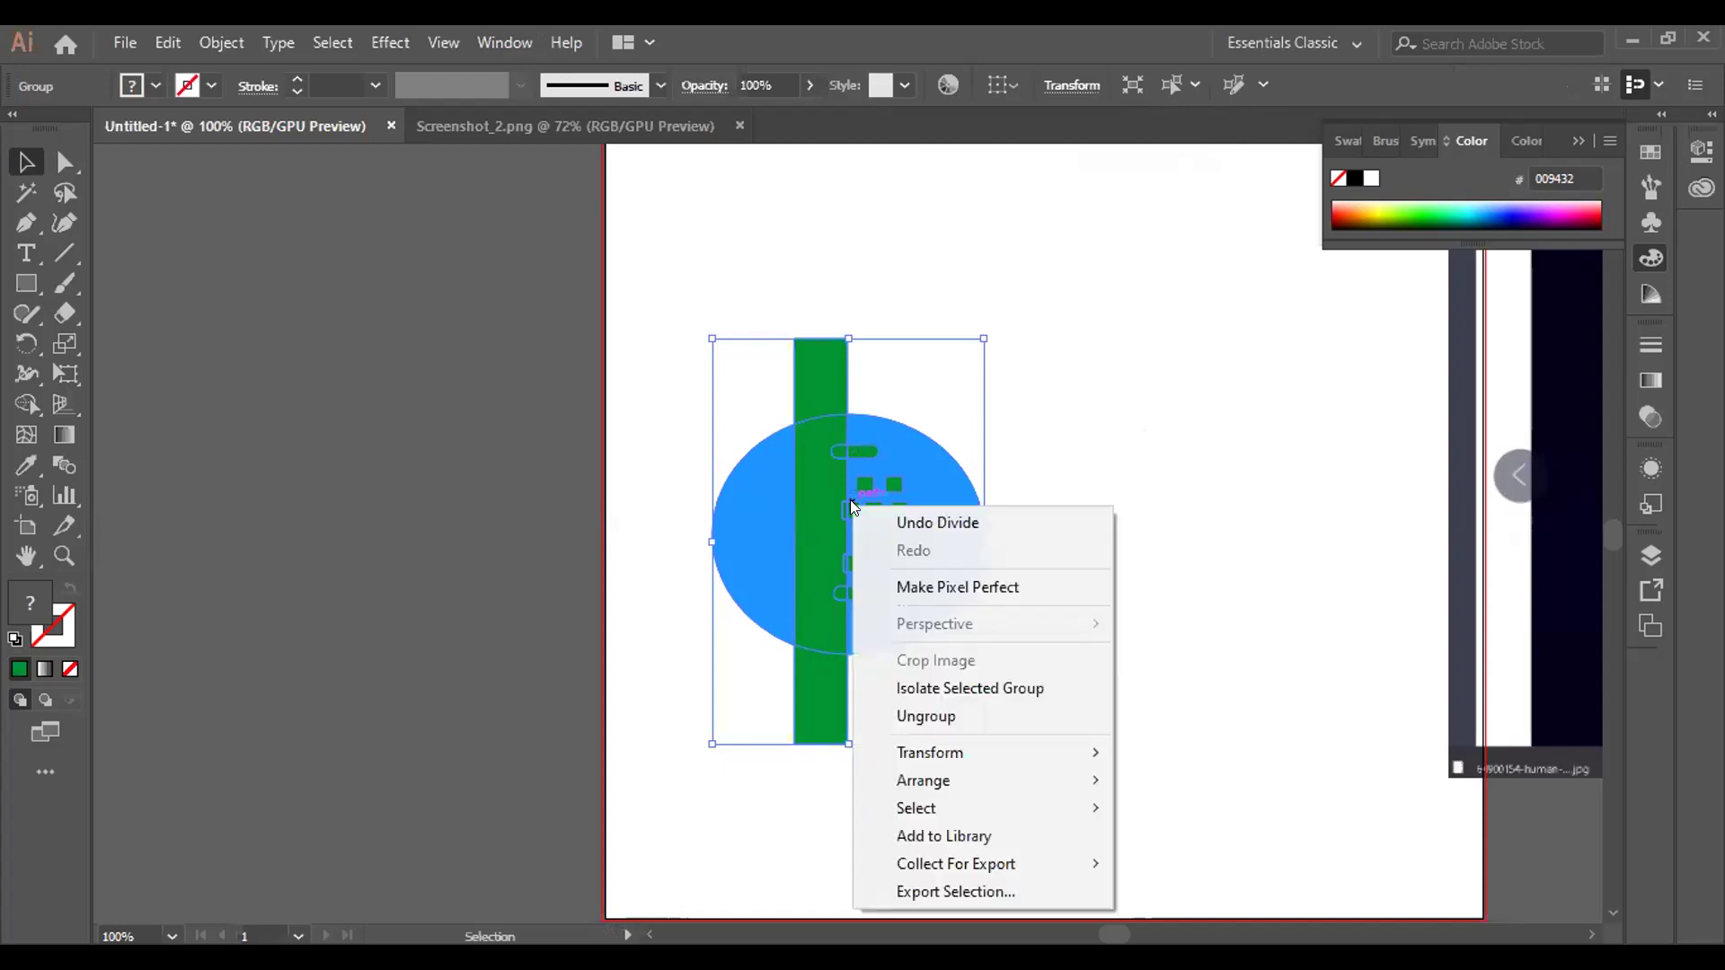
click(900, 705)
click(1079, 482)
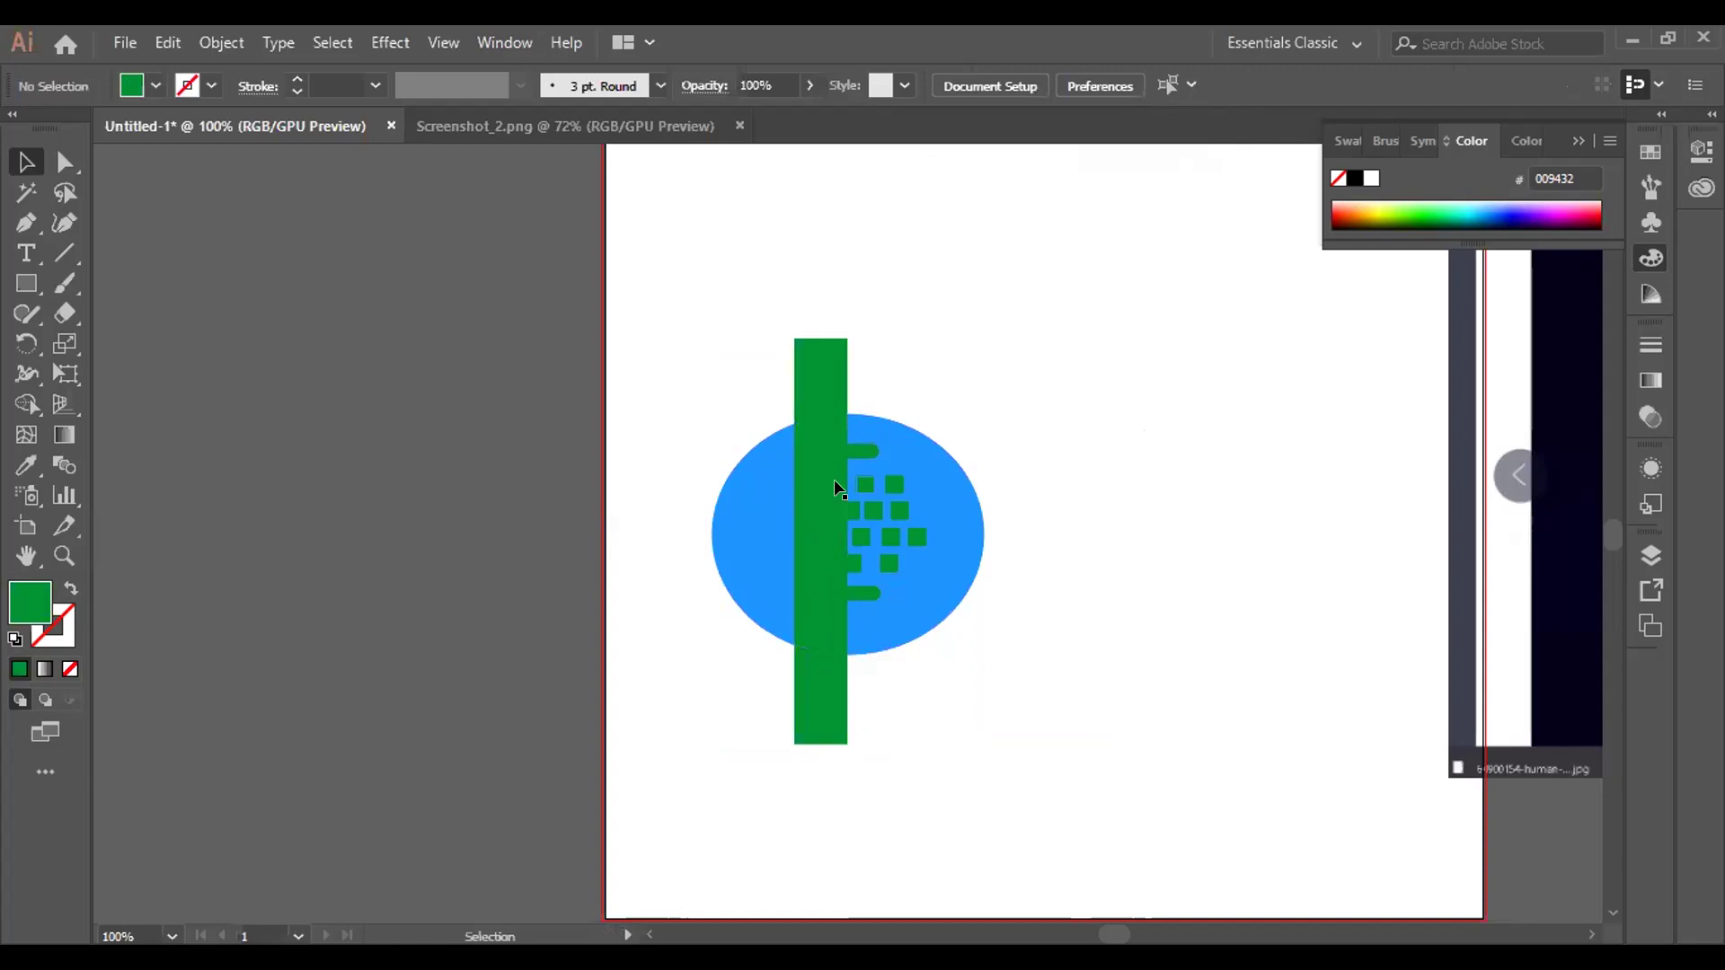
Move the circle's left half and strip away, and pull the green pills and squares left
drag(755, 542, 454, 542)
drag(812, 494, 484, 494)
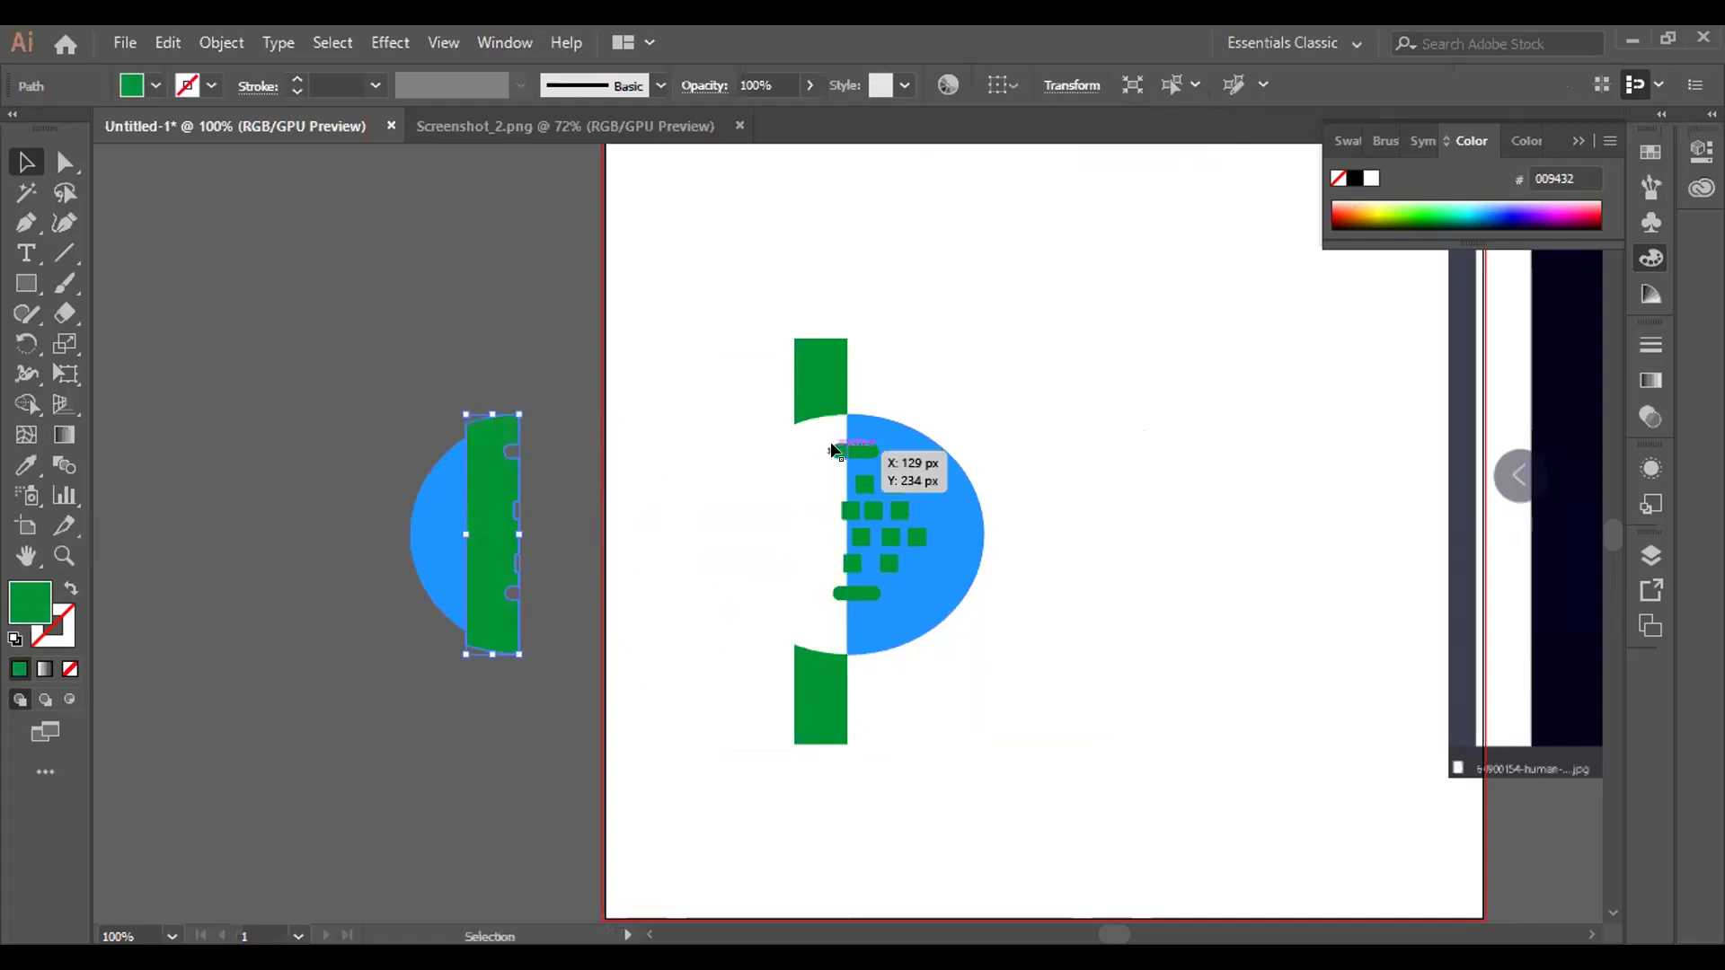
drag(837, 450, 745, 450)
mouse_move(864, 450)
mouse_down()
mouse_move(812, 455)
mouse_move(811, 486)
mouse_move(768, 483)
mouse_move(753, 514)
mouse_move(833, 509)
mouse_move(740, 538)
mouse_up()
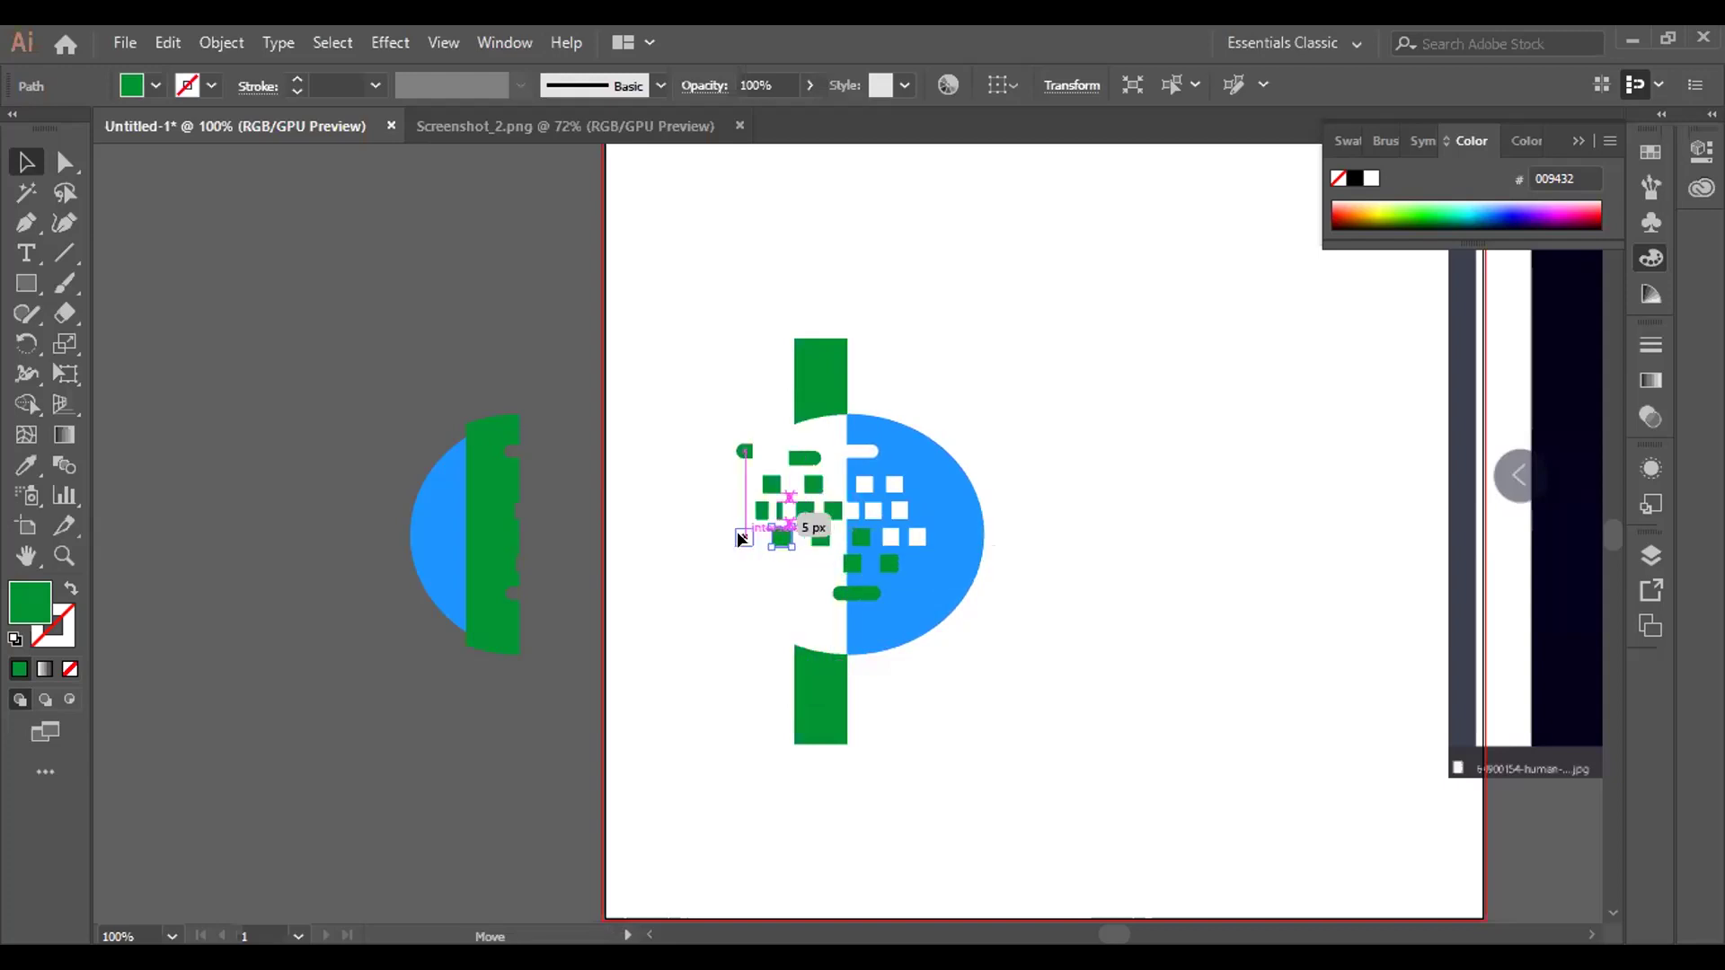
mouse_move(877, 563)
mouse_down()
mouse_move(770, 564)
mouse_move(829, 562)
mouse_move(732, 596)
mouse_up()
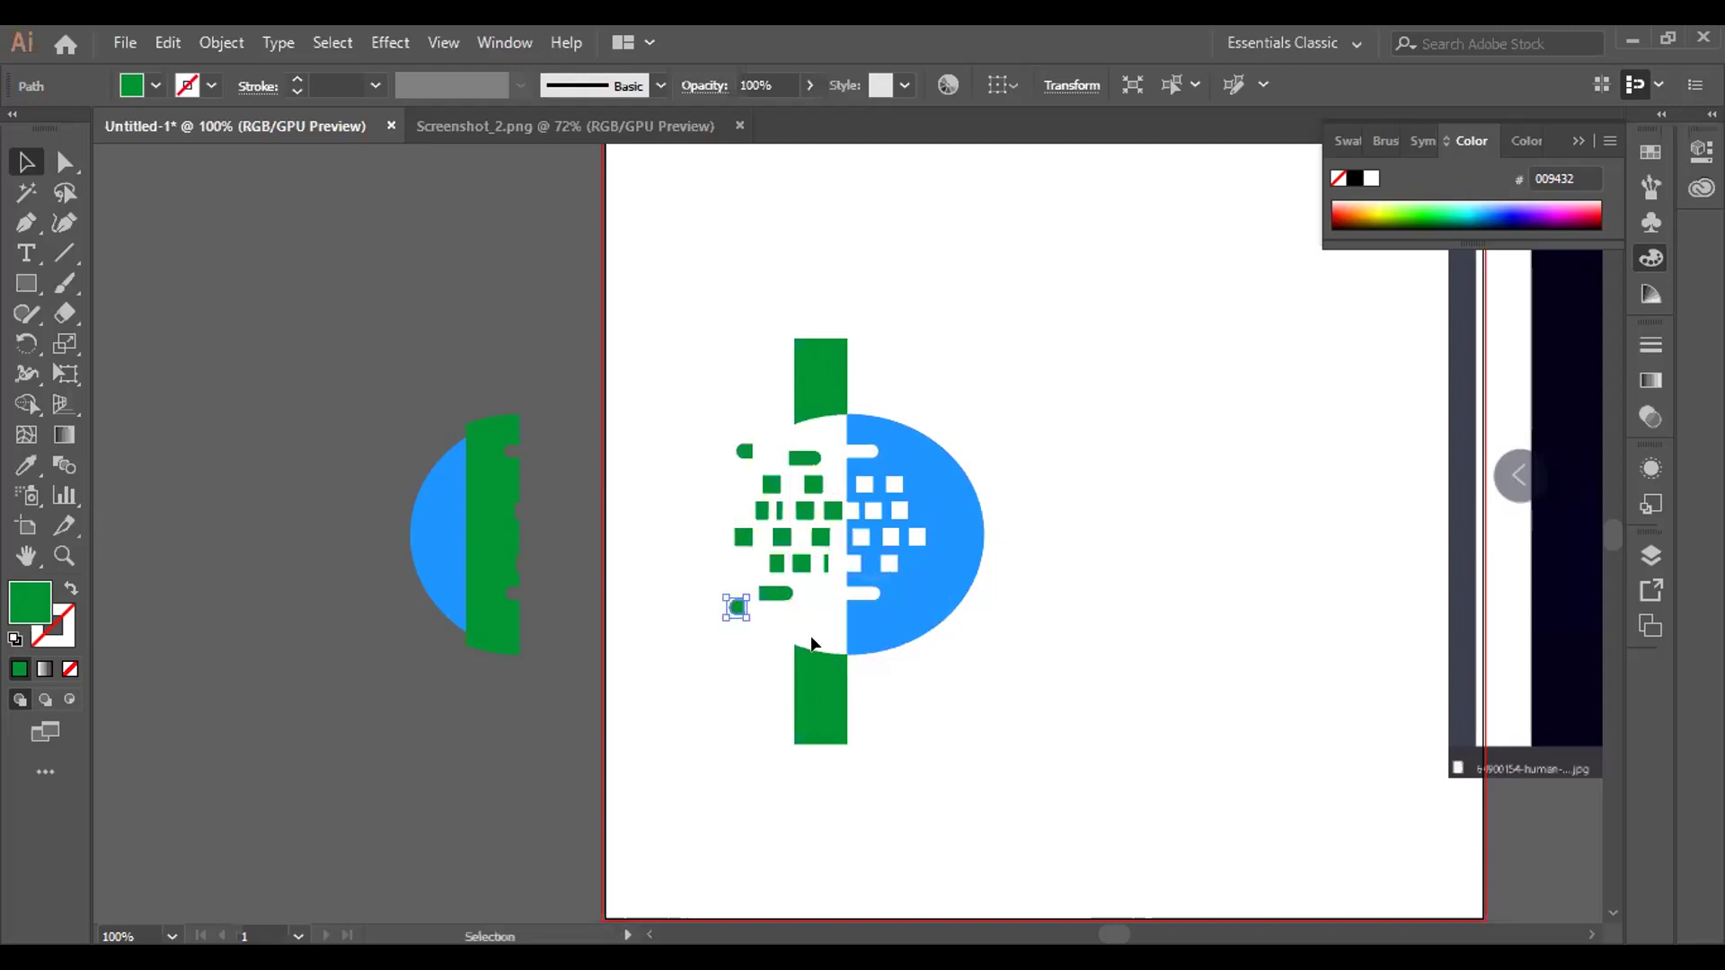
Move the top and bottom green bar pieces aside and select the scattered squares and pills
drag(832, 389, 1049, 284)
drag(820, 695, 1120, 697)
drag(690, 377, 836, 628)
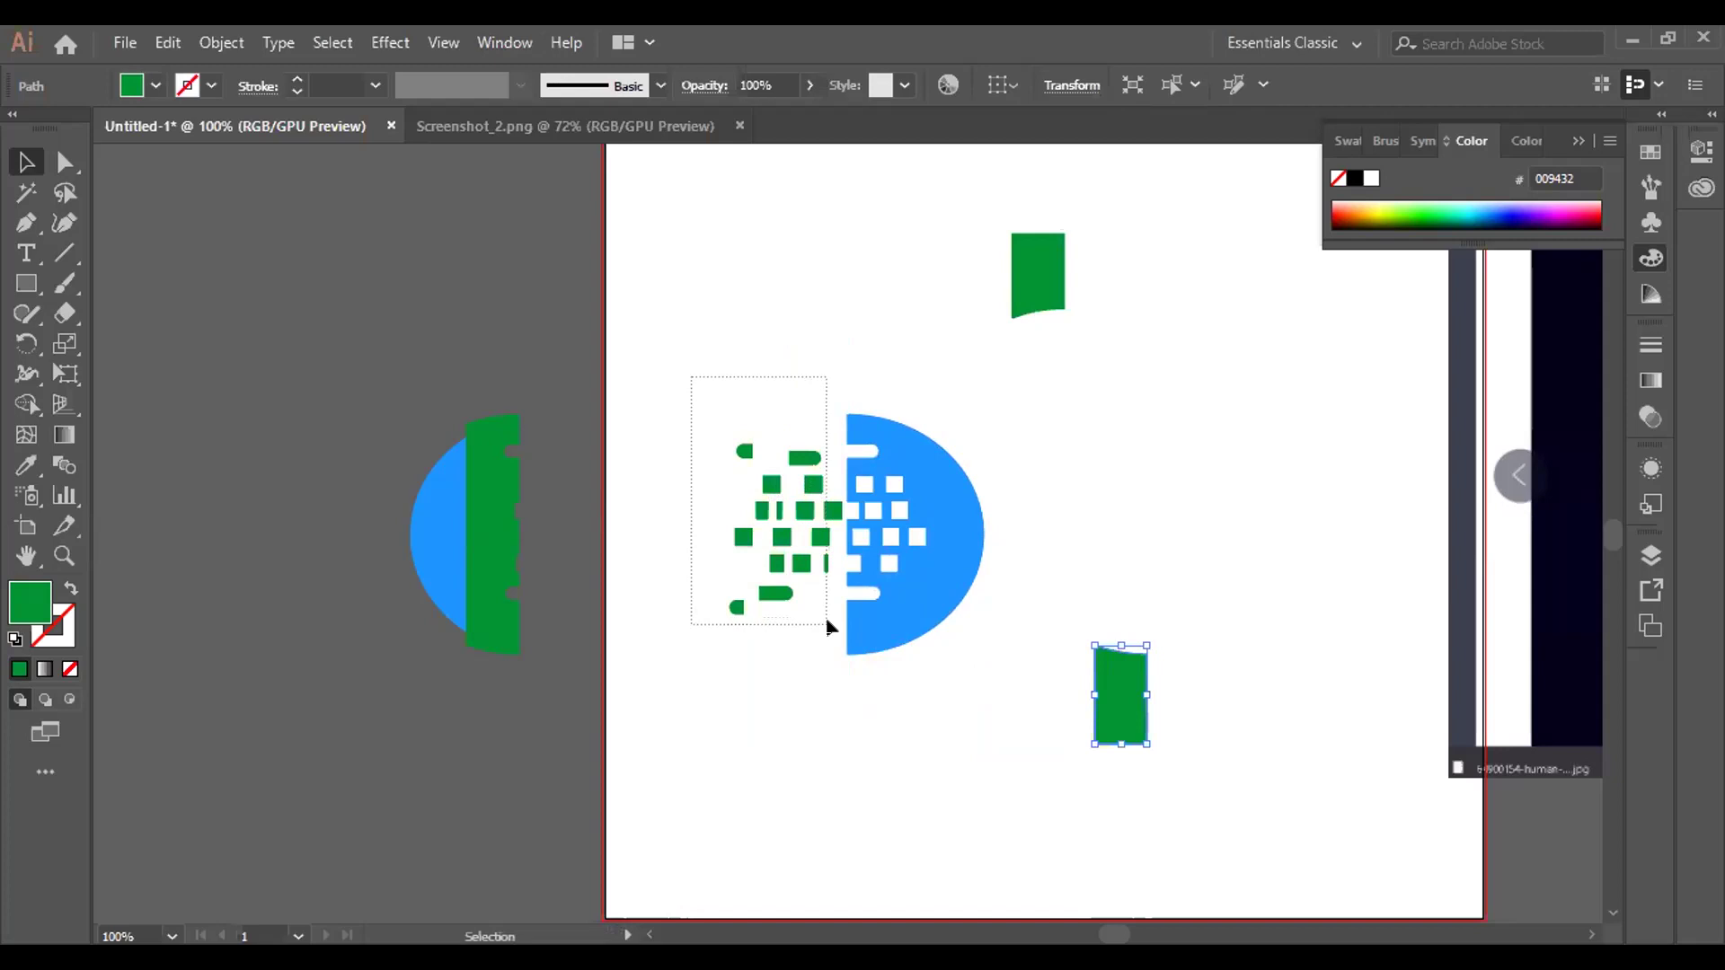
Recolour the squares and pills to the circle's blue with the Eyedropper and group them
click(26, 464)
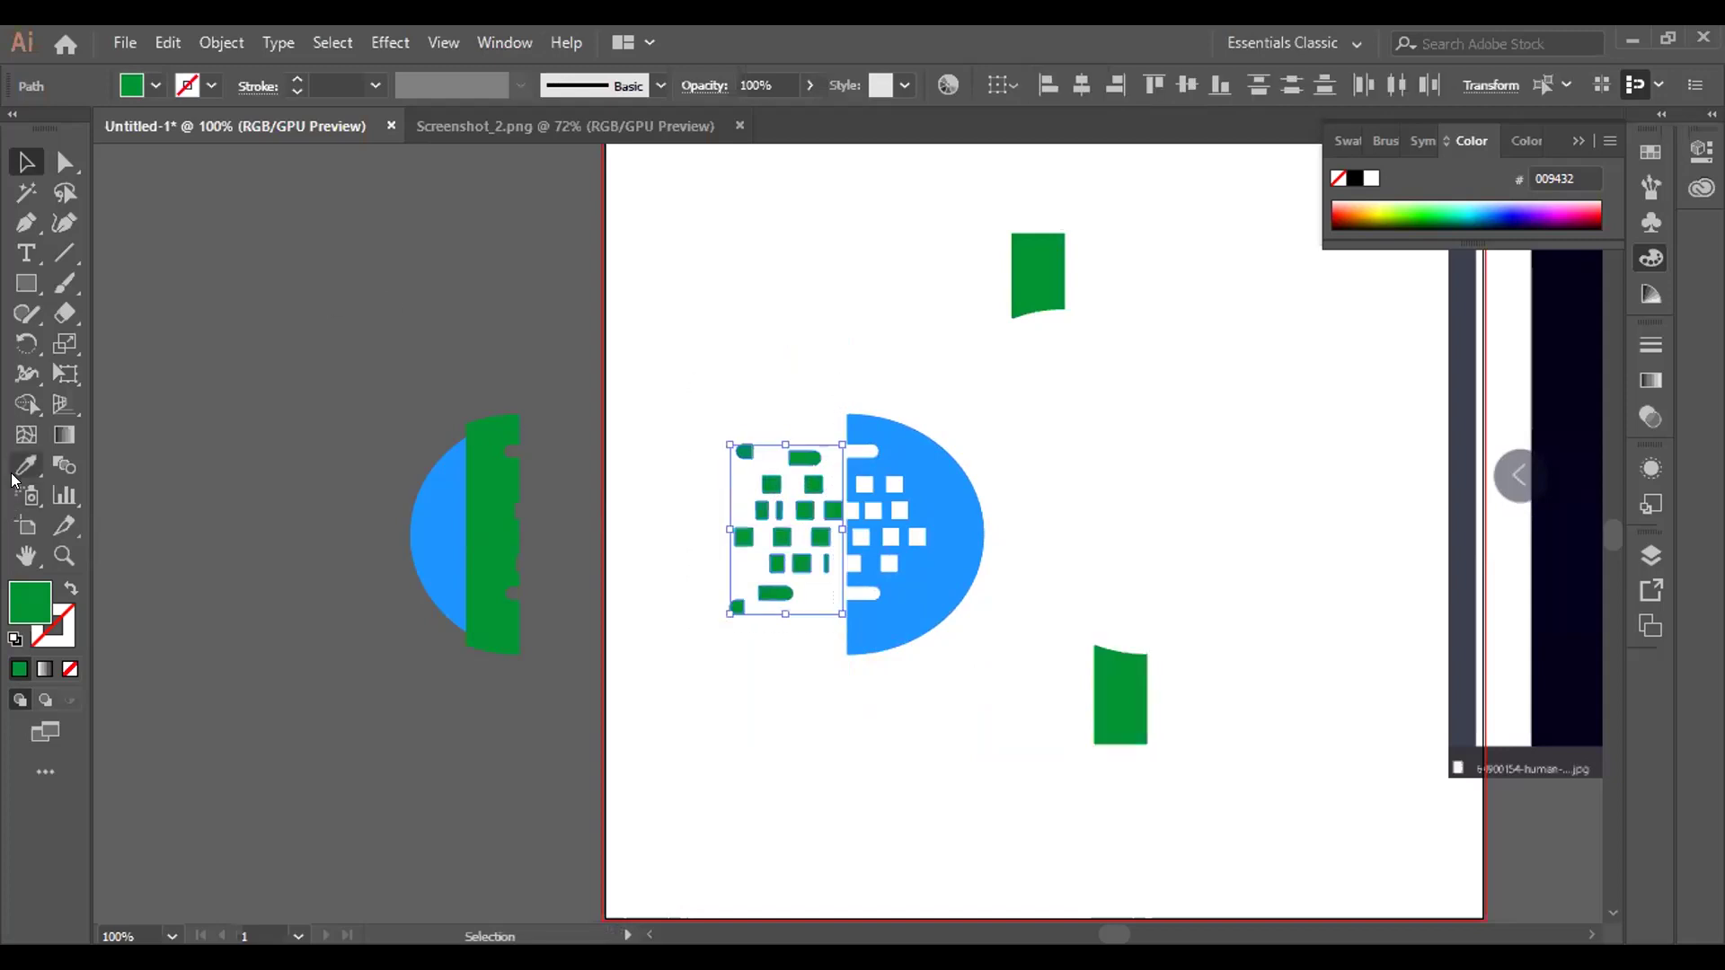
click(950, 444)
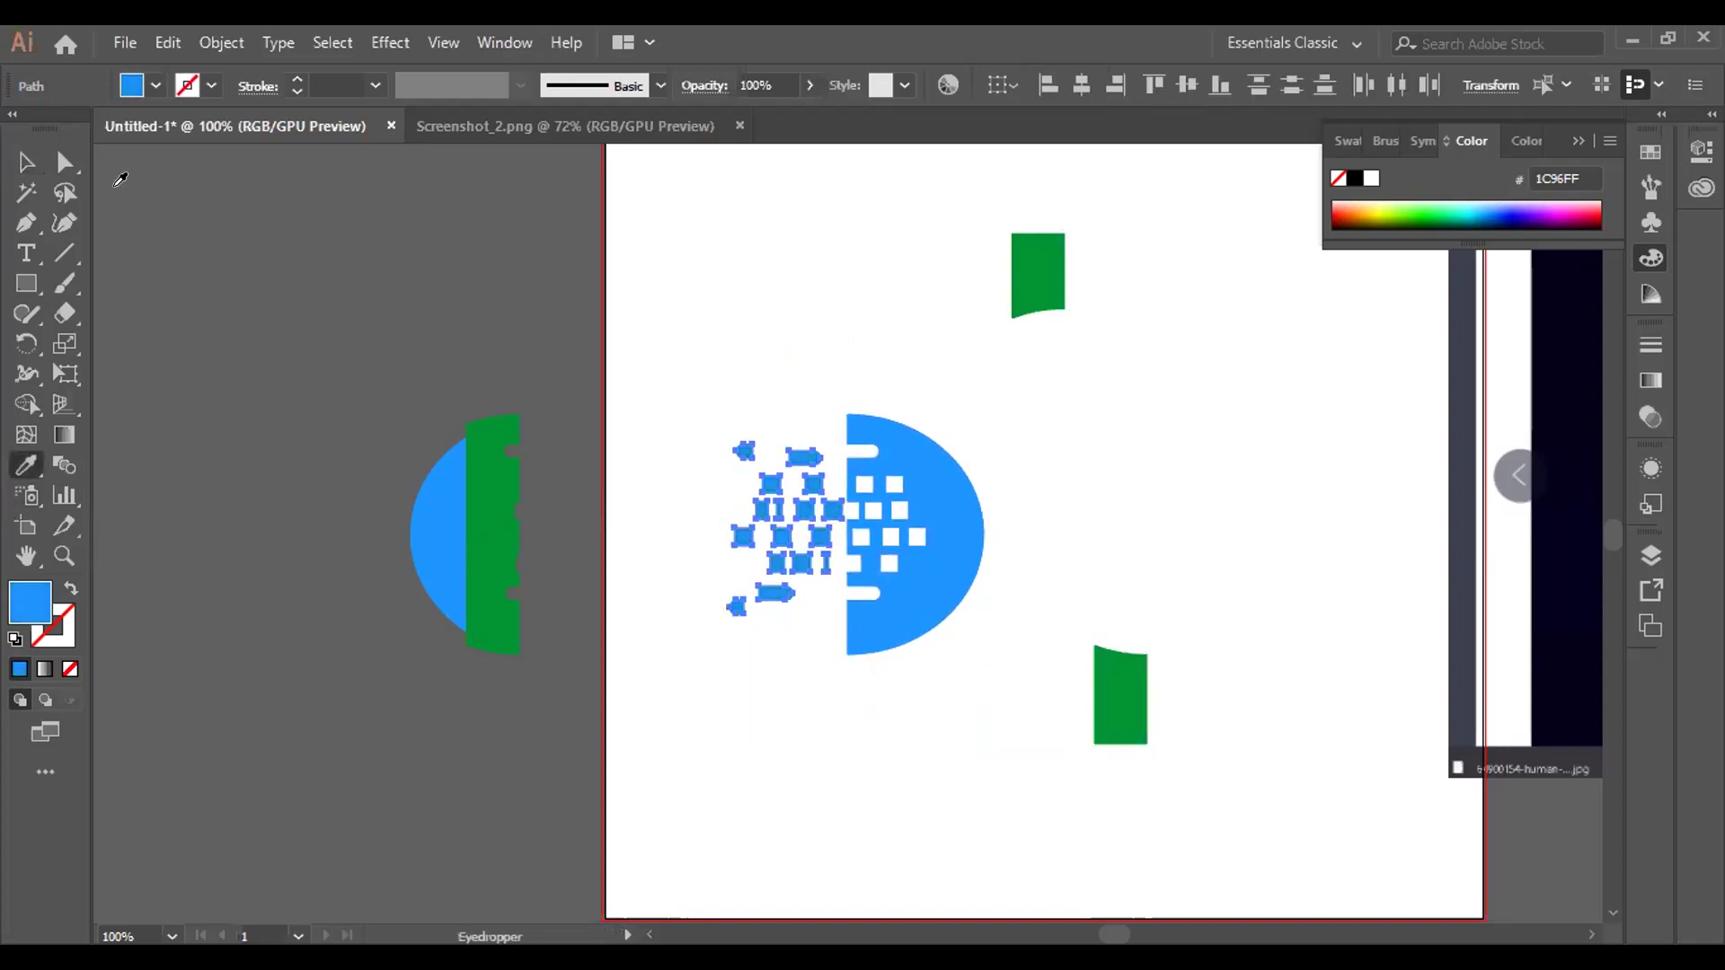
click(32, 165)
right_click(792, 507)
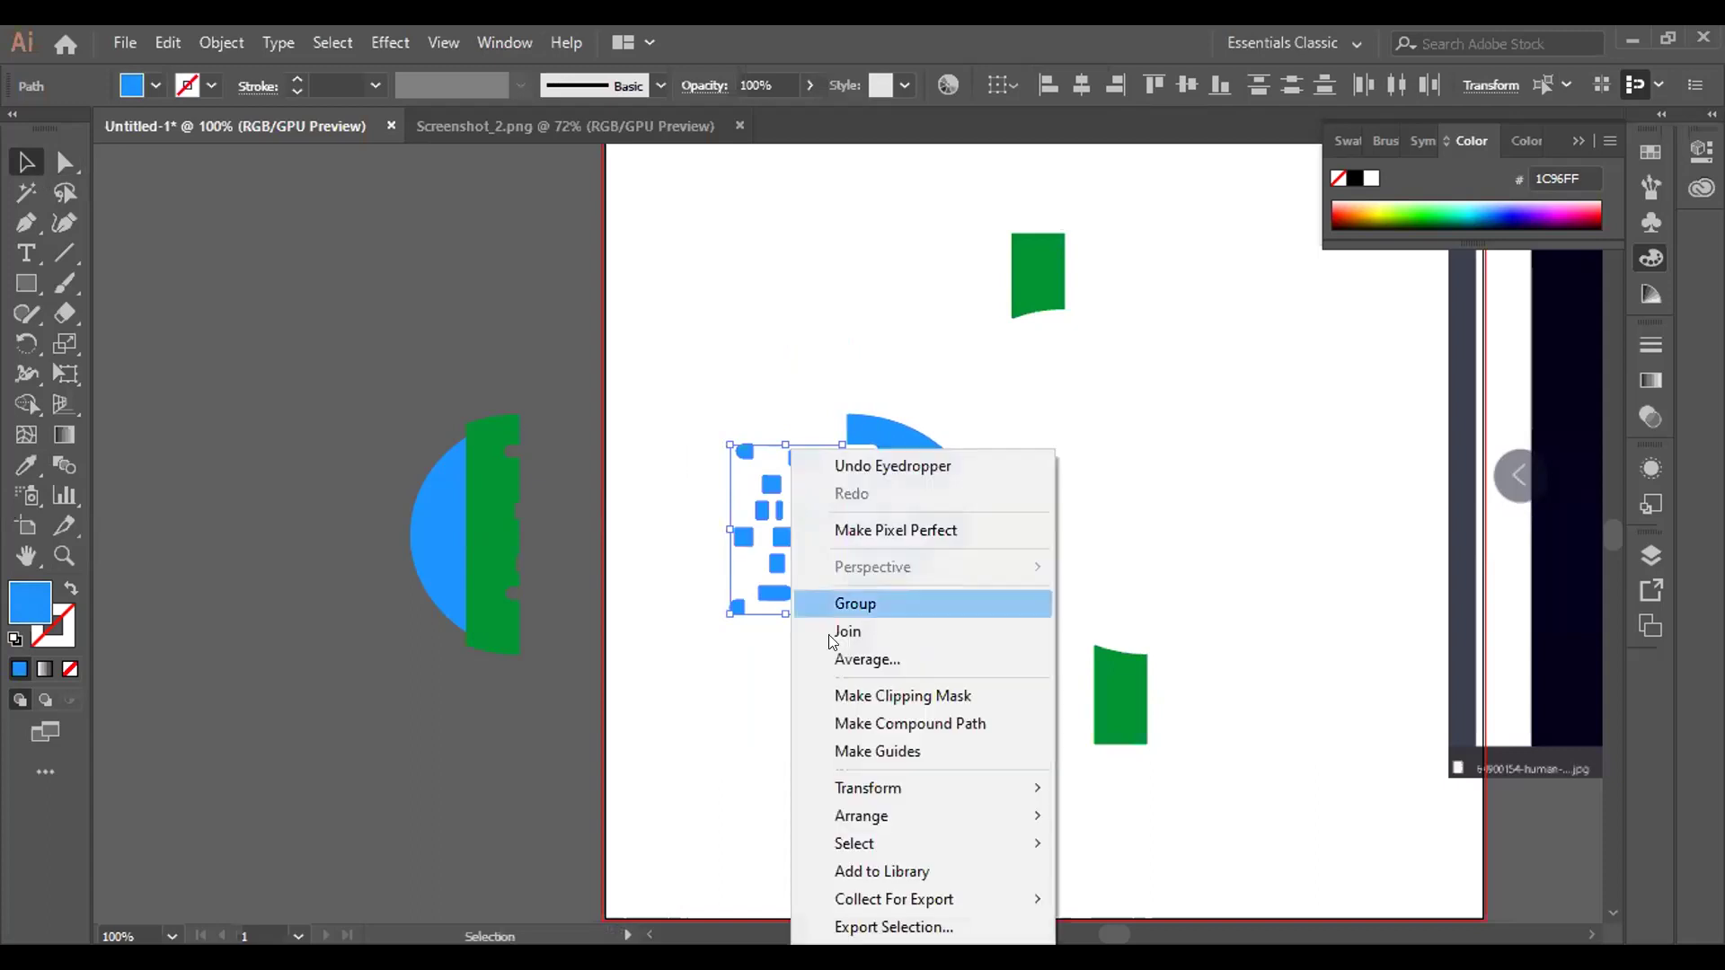
click(887, 602)
Group the blue pieces with the half-circle into one logo and move it up
click(632, 346)
drag(633, 346, 992, 687)
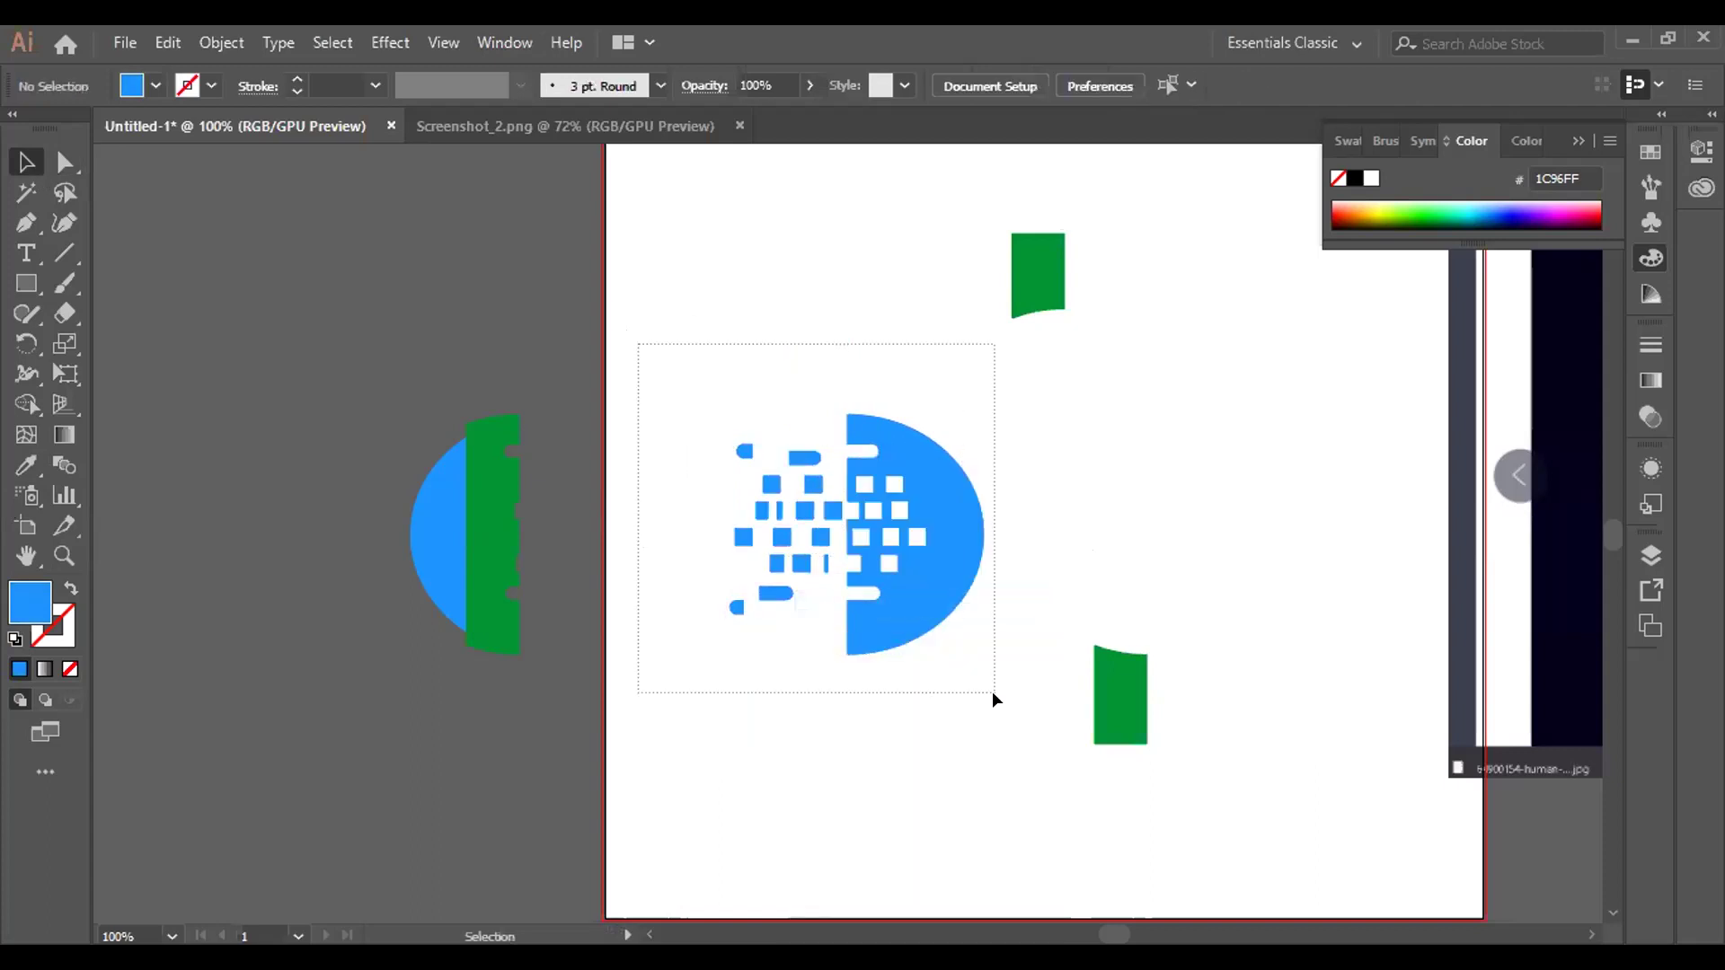
right_click(883, 484)
click(938, 642)
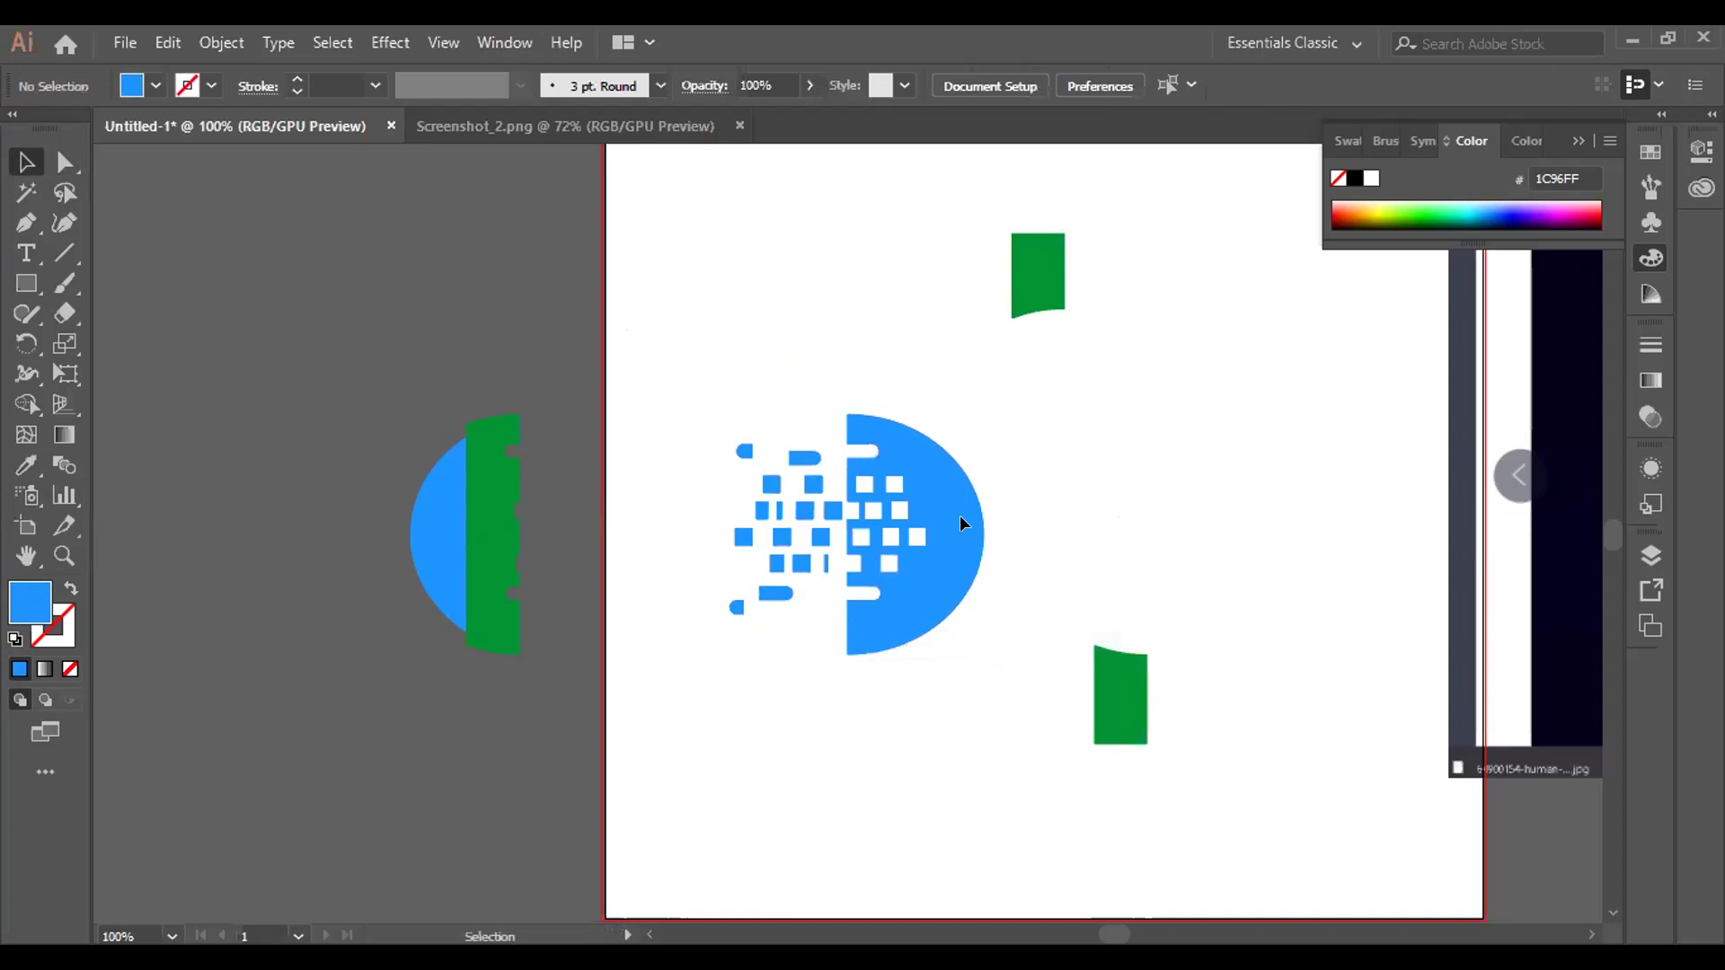
drag(901, 533, 914, 459)
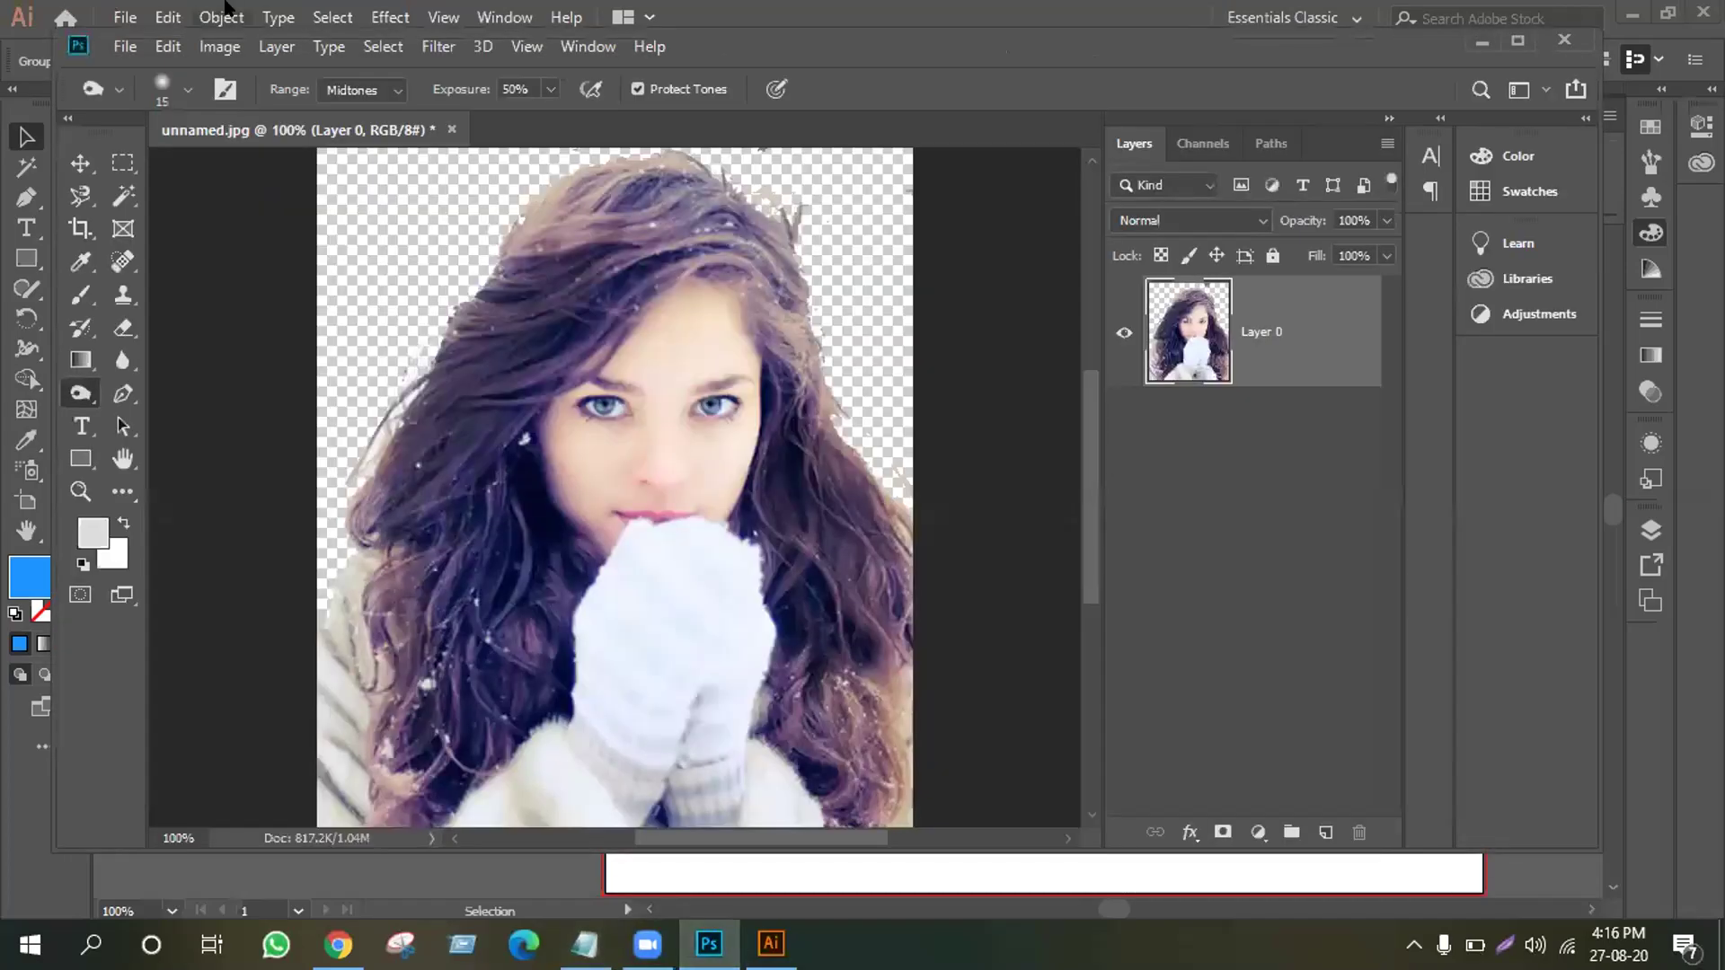
Close the unnamed.jpg portrait without saving and maximize the Photoshop window
click(452, 130)
click(852, 366)
click(1517, 40)
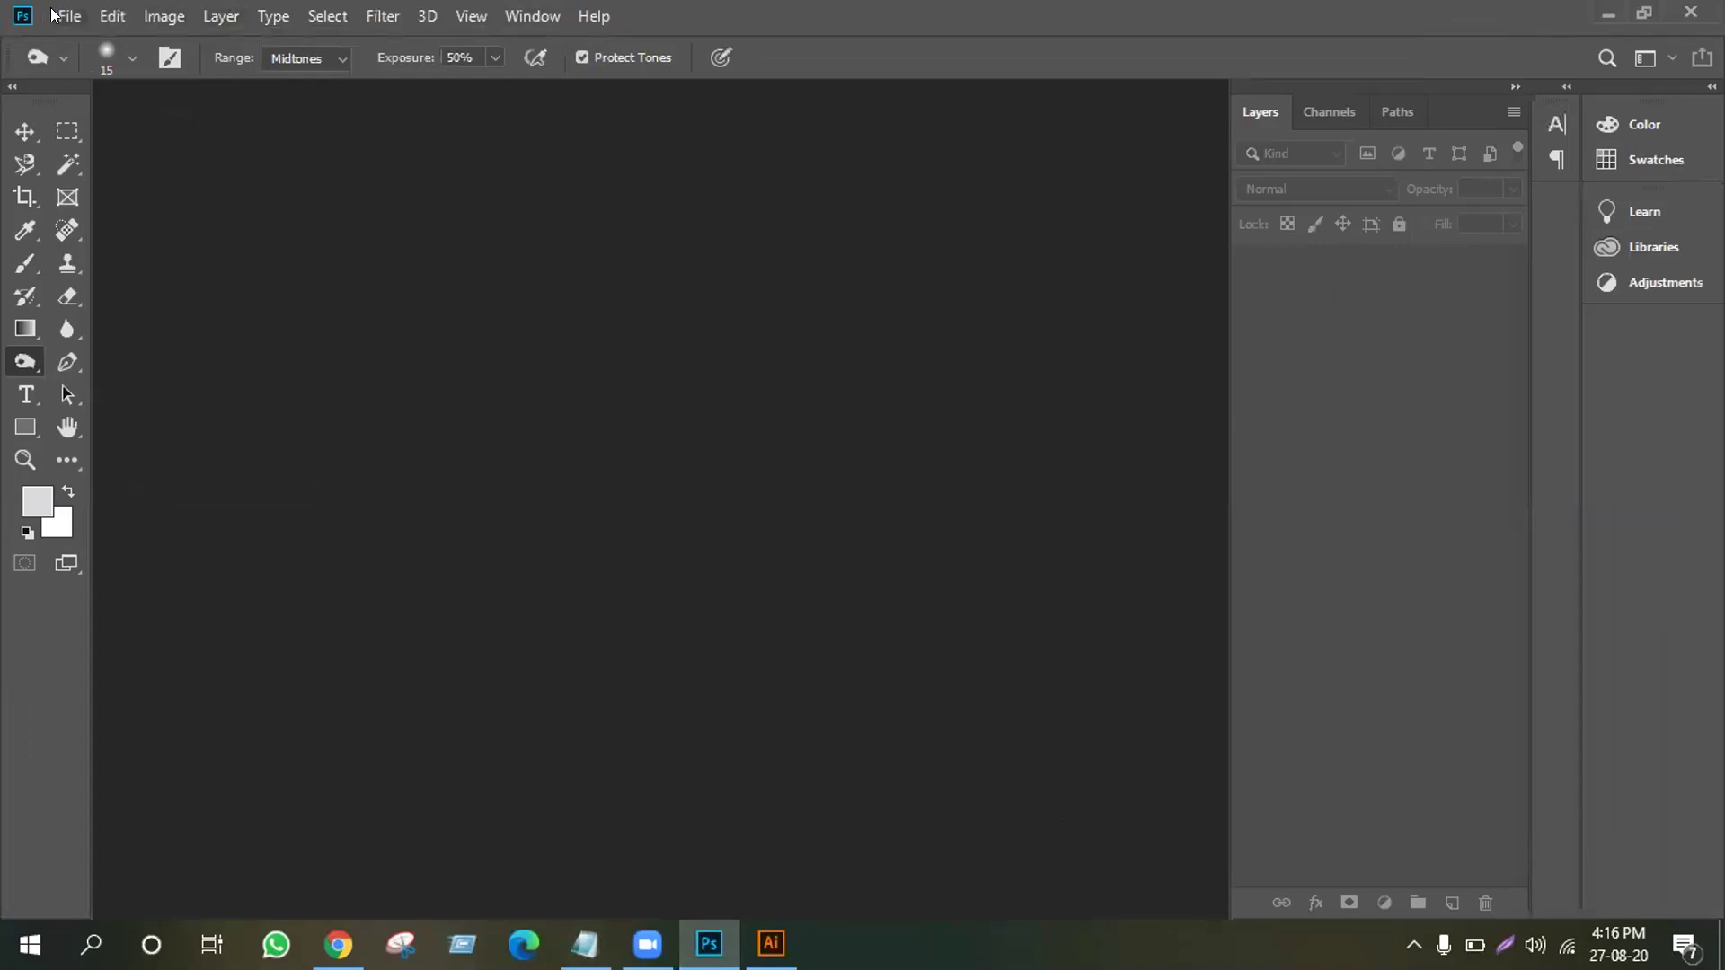
Open mockup07 from the MOCKUP FILE folder on the media (F:) drive
click(69, 15)
click(101, 71)
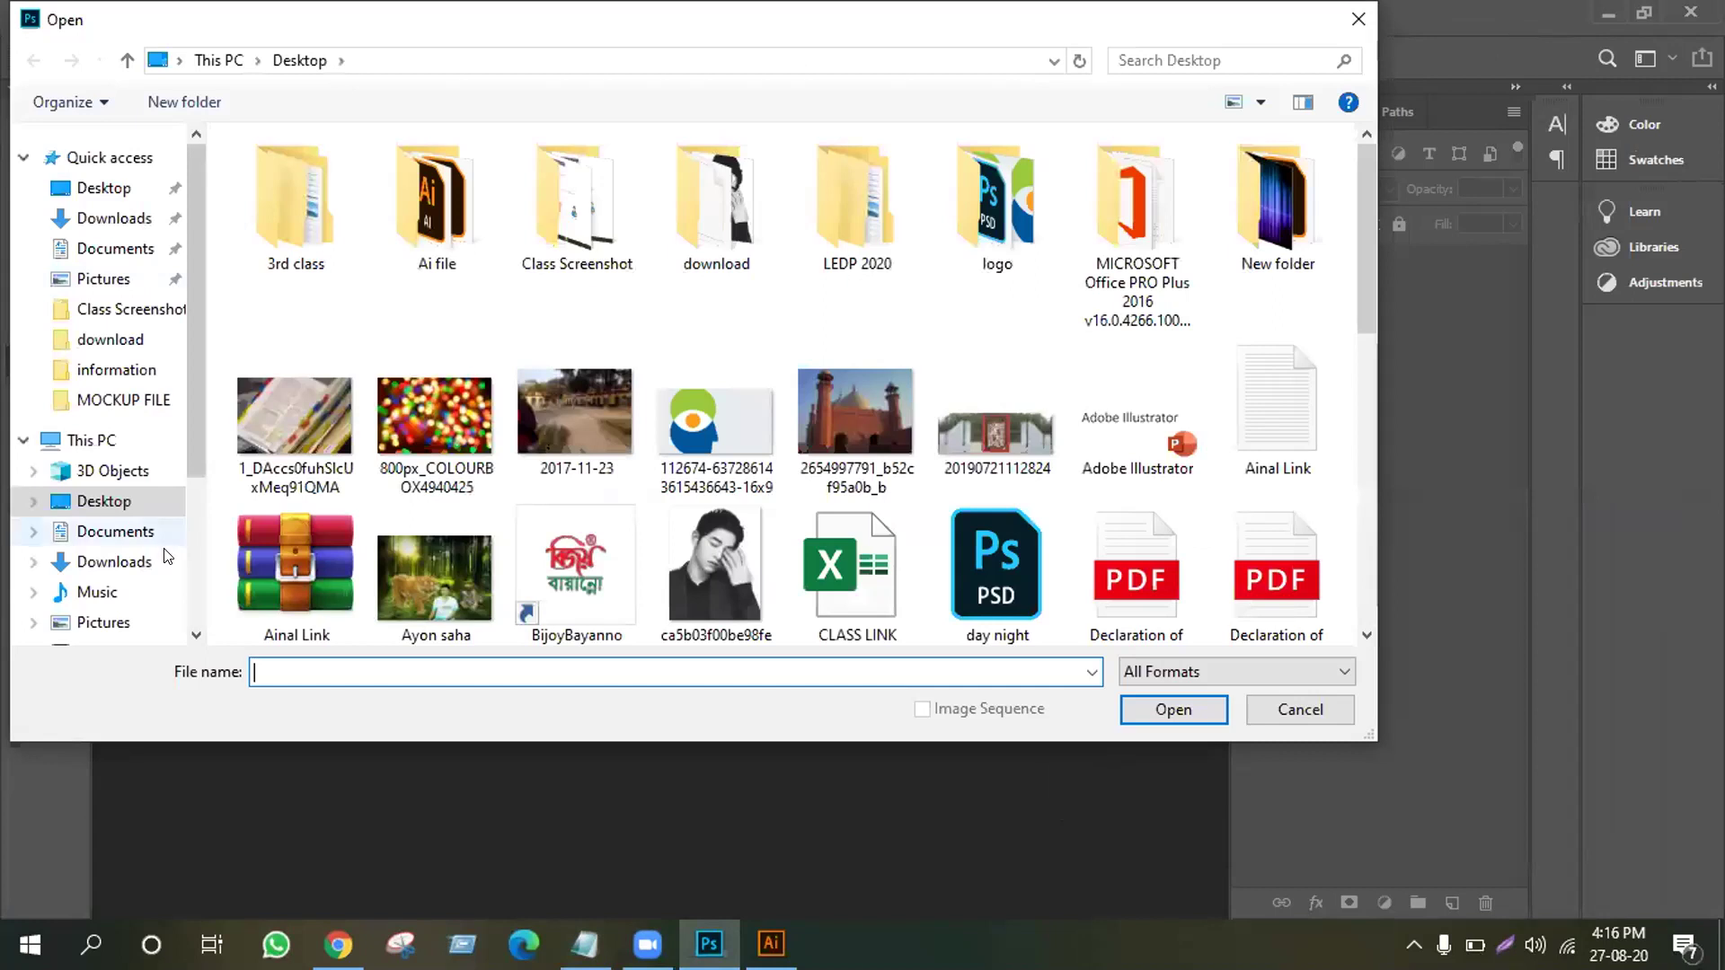
scroll(88, 530, down, 1)
scroll(90, 539, down, 1)
scroll(99, 552, down, 1)
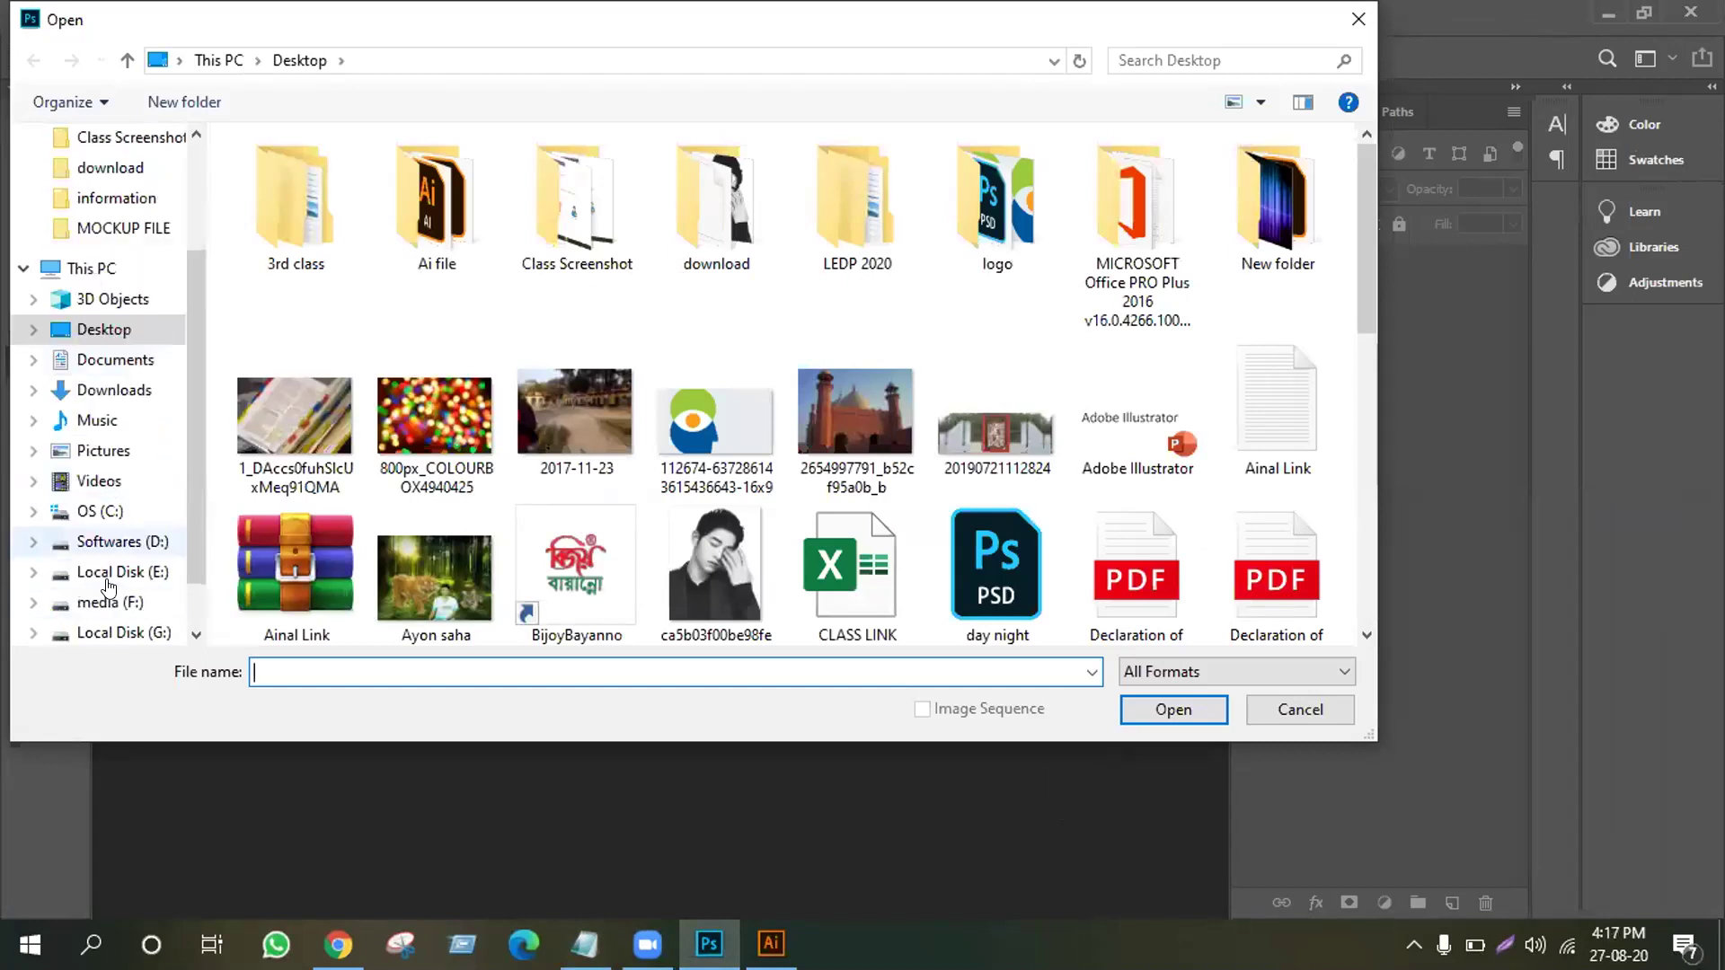
scroll(106, 567, down, 1)
click(108, 575)
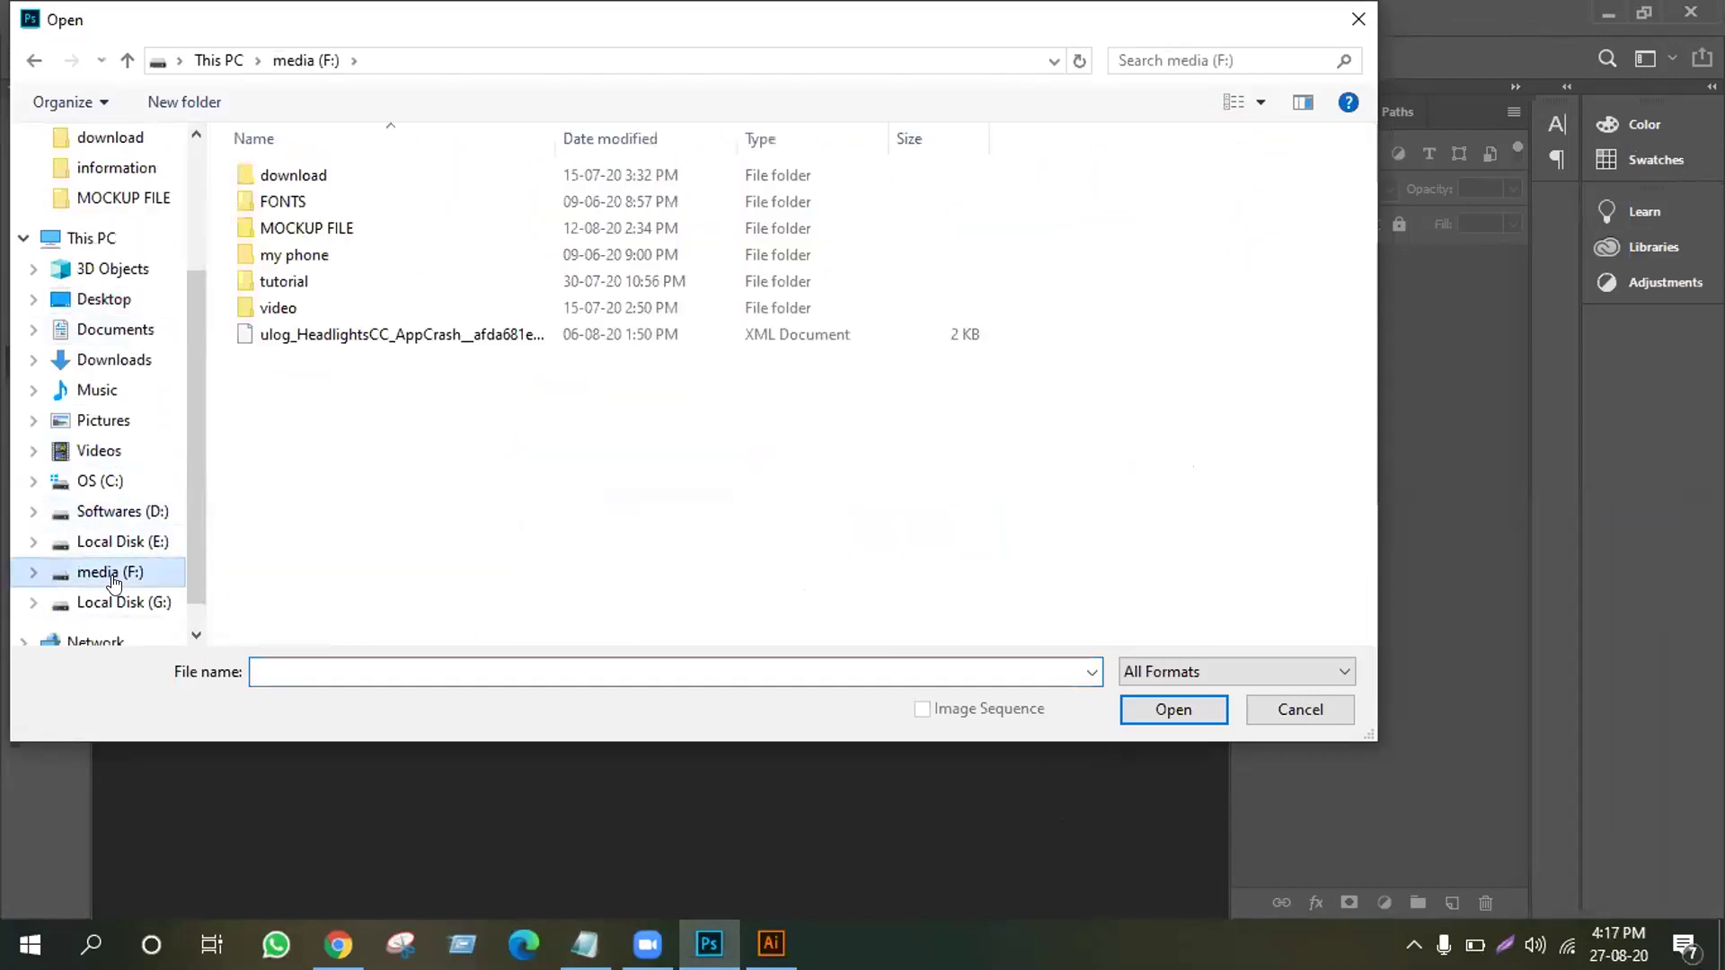
double_click(301, 228)
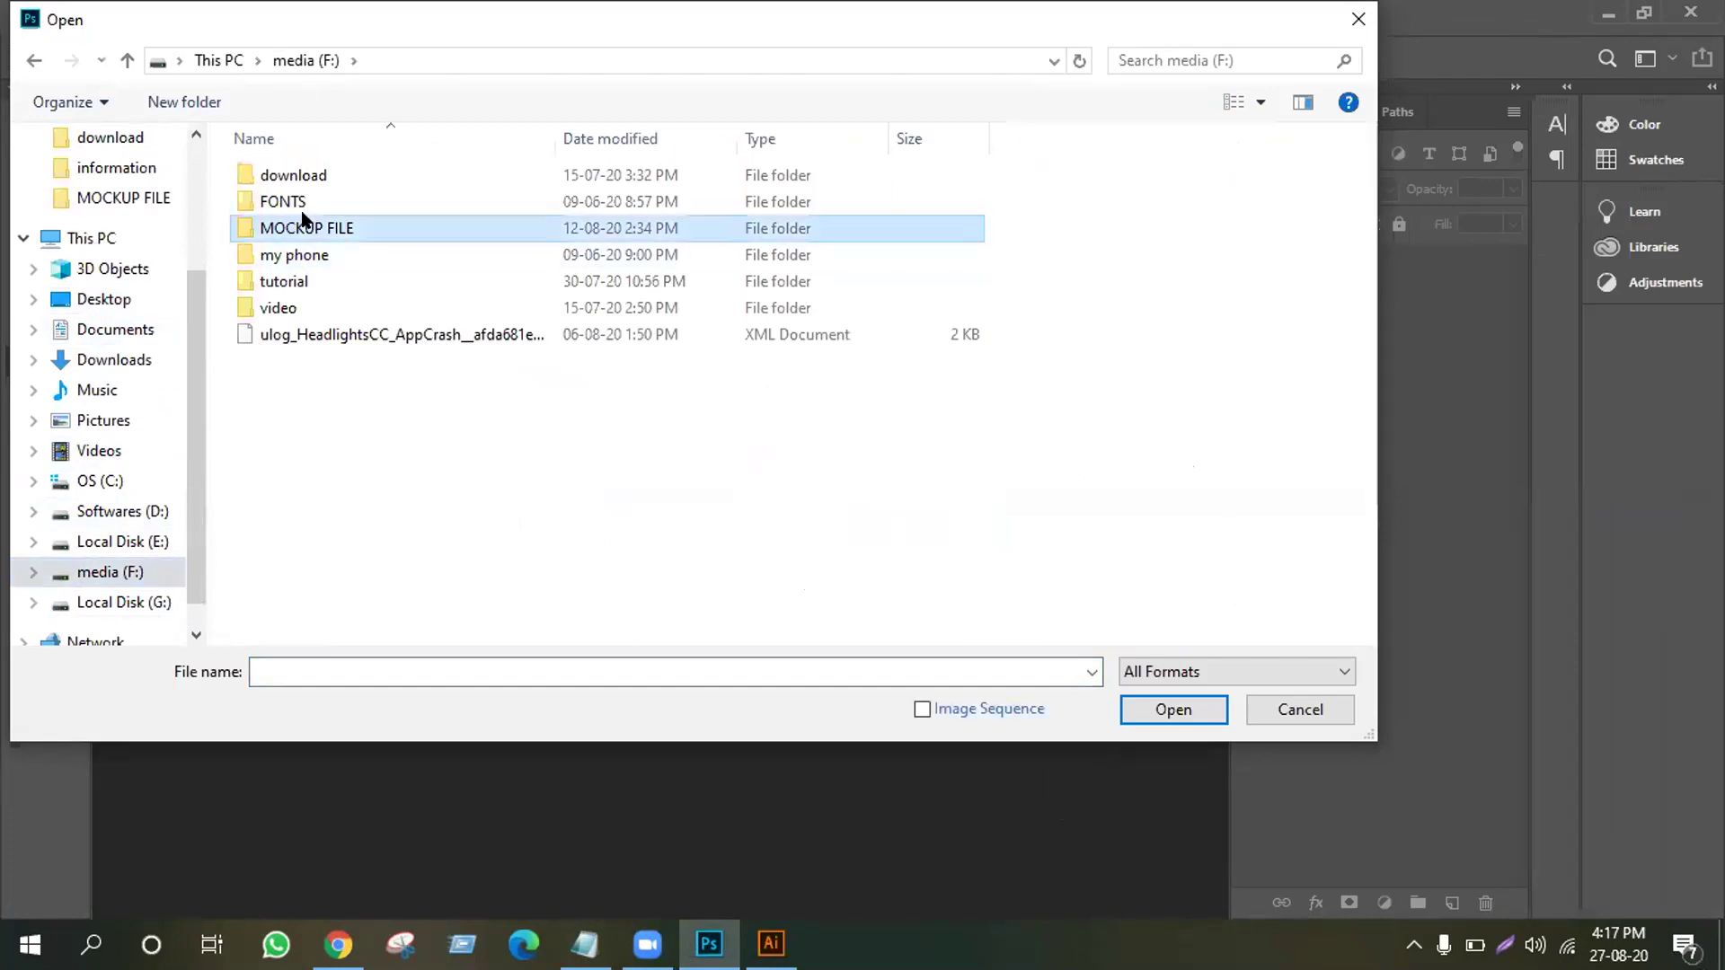
double_click(859, 417)
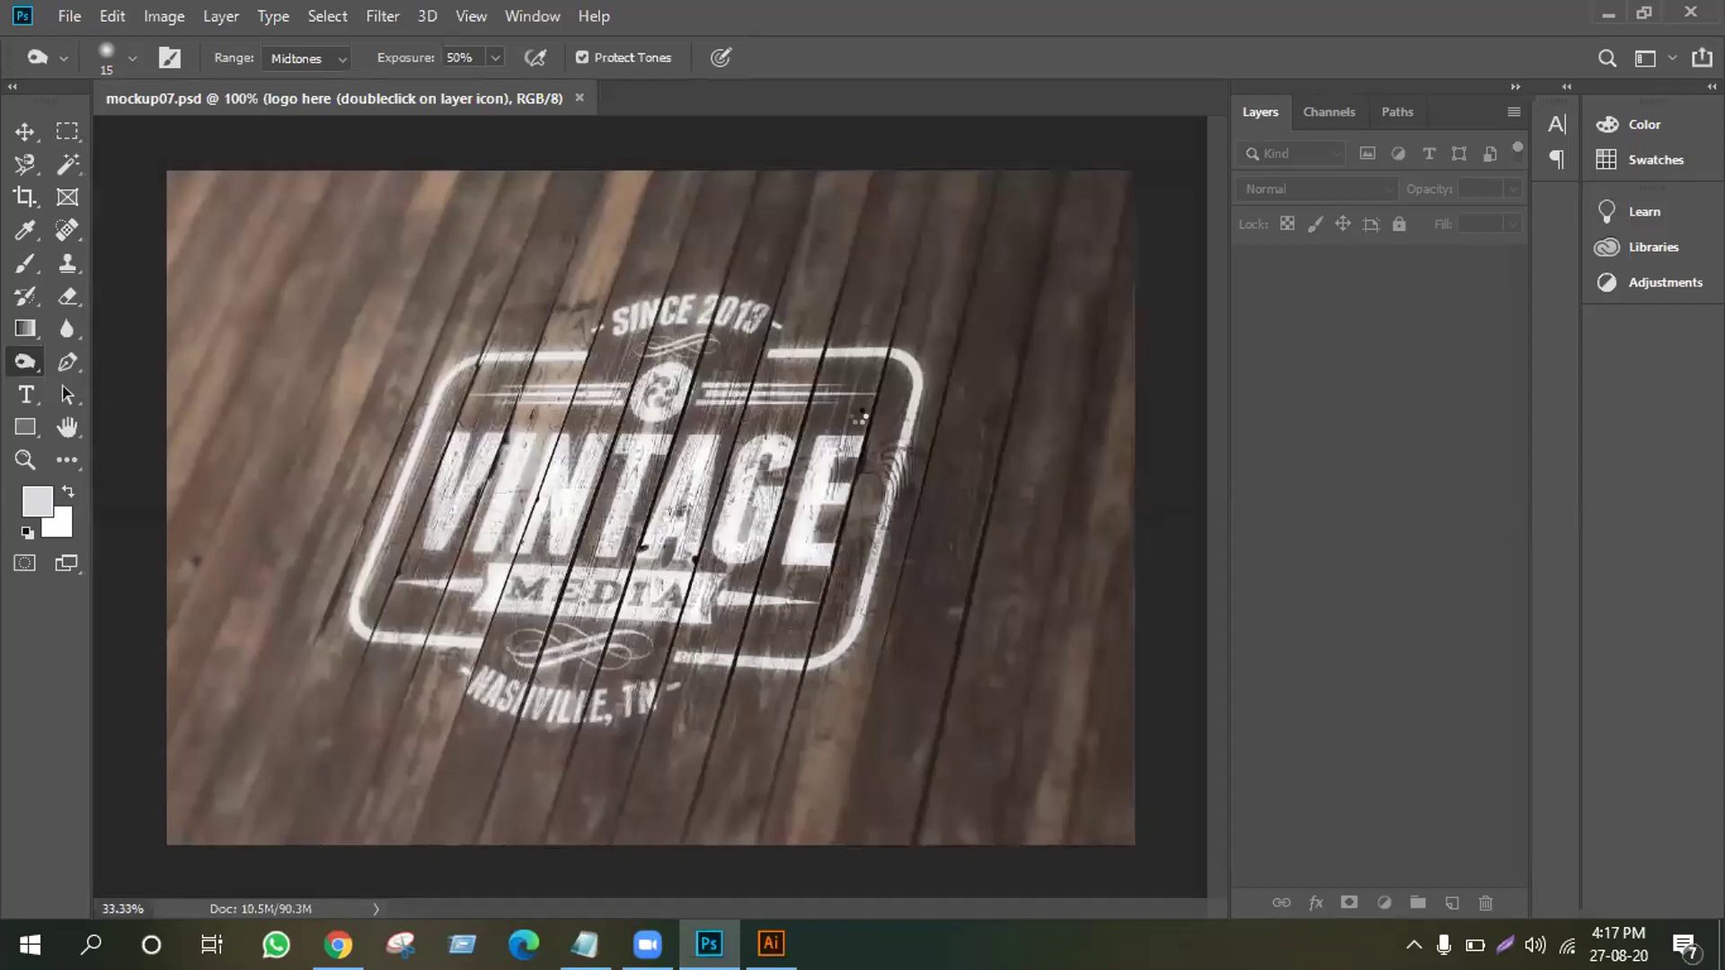
Close mockup07 and open the 02 stone-textured 3D logo mockup instead
click(584, 98)
click(70, 15)
click(114, 63)
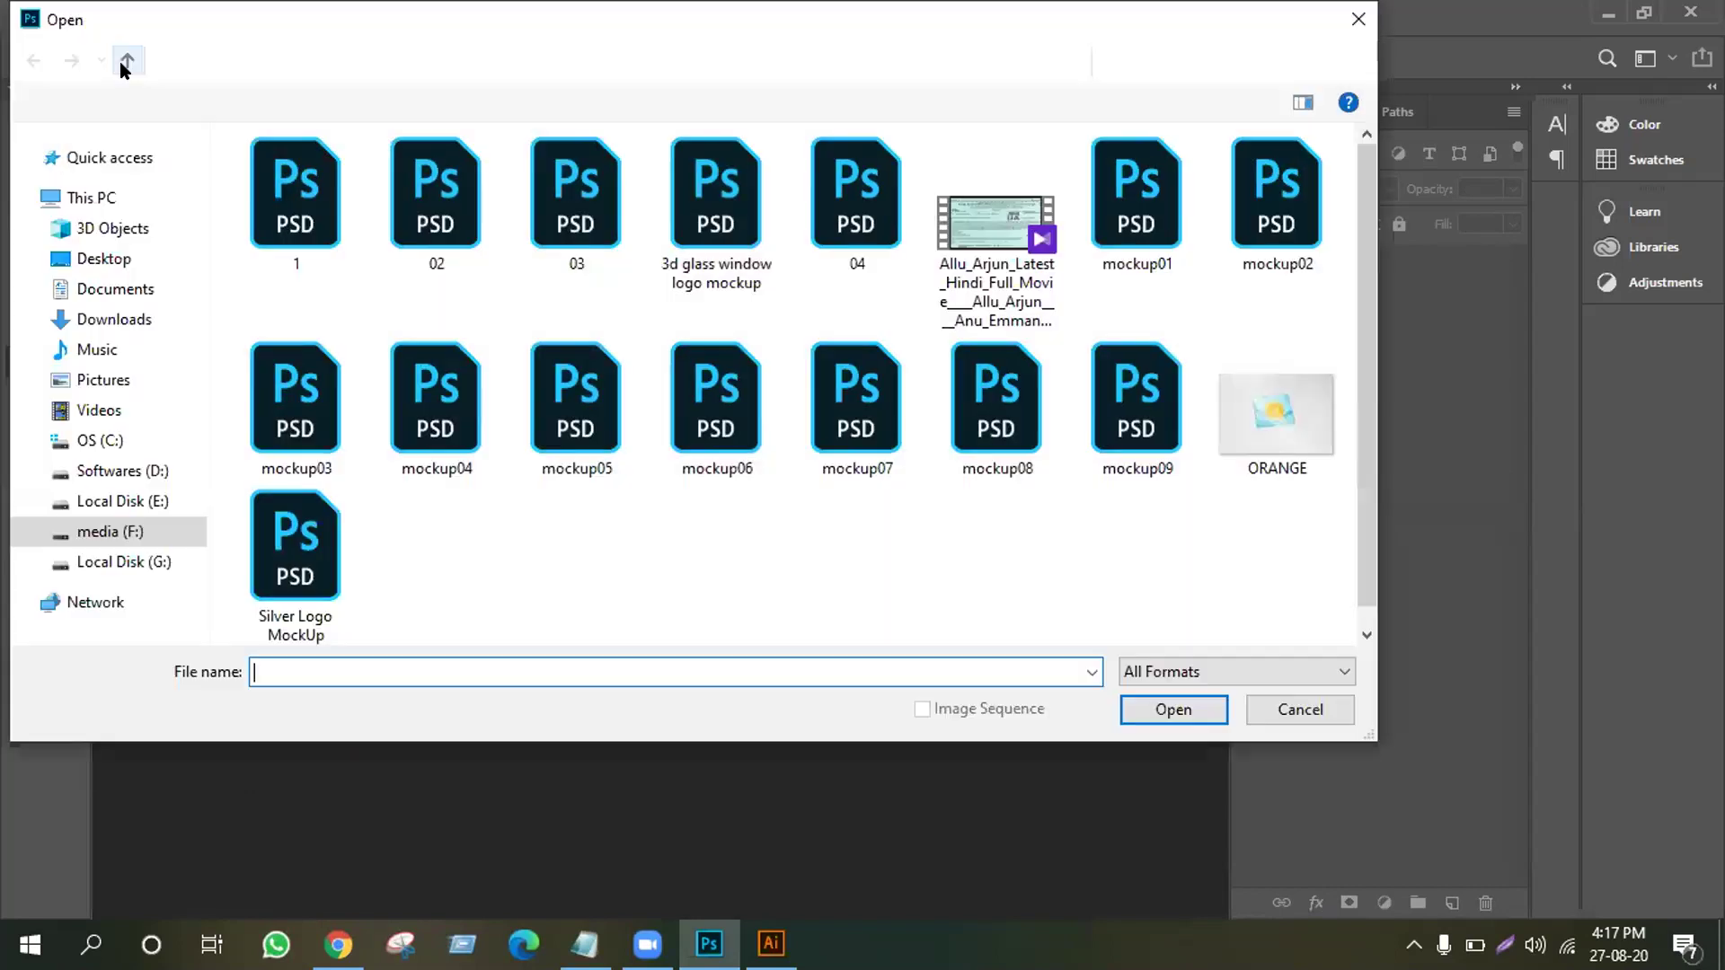
click(430, 226)
click(1160, 709)
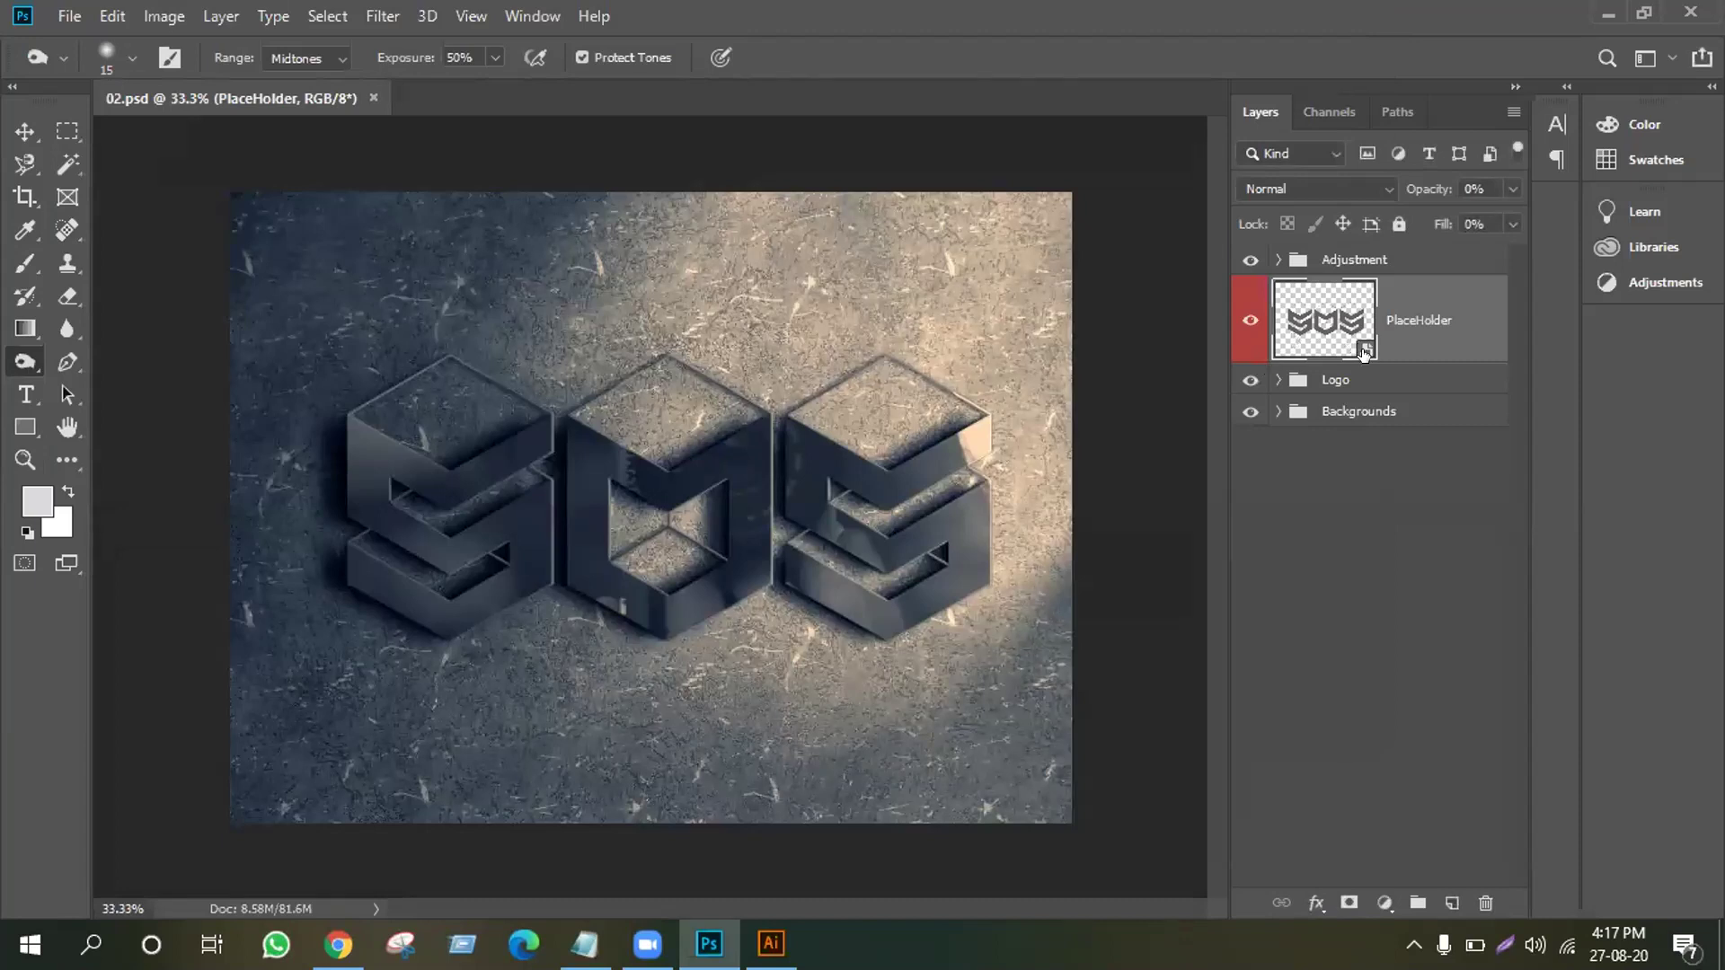
Edit the PlaceHolder contents, hide the grey Logo layer, and bring in Illustrator's blue logo
double_click(1364, 353)
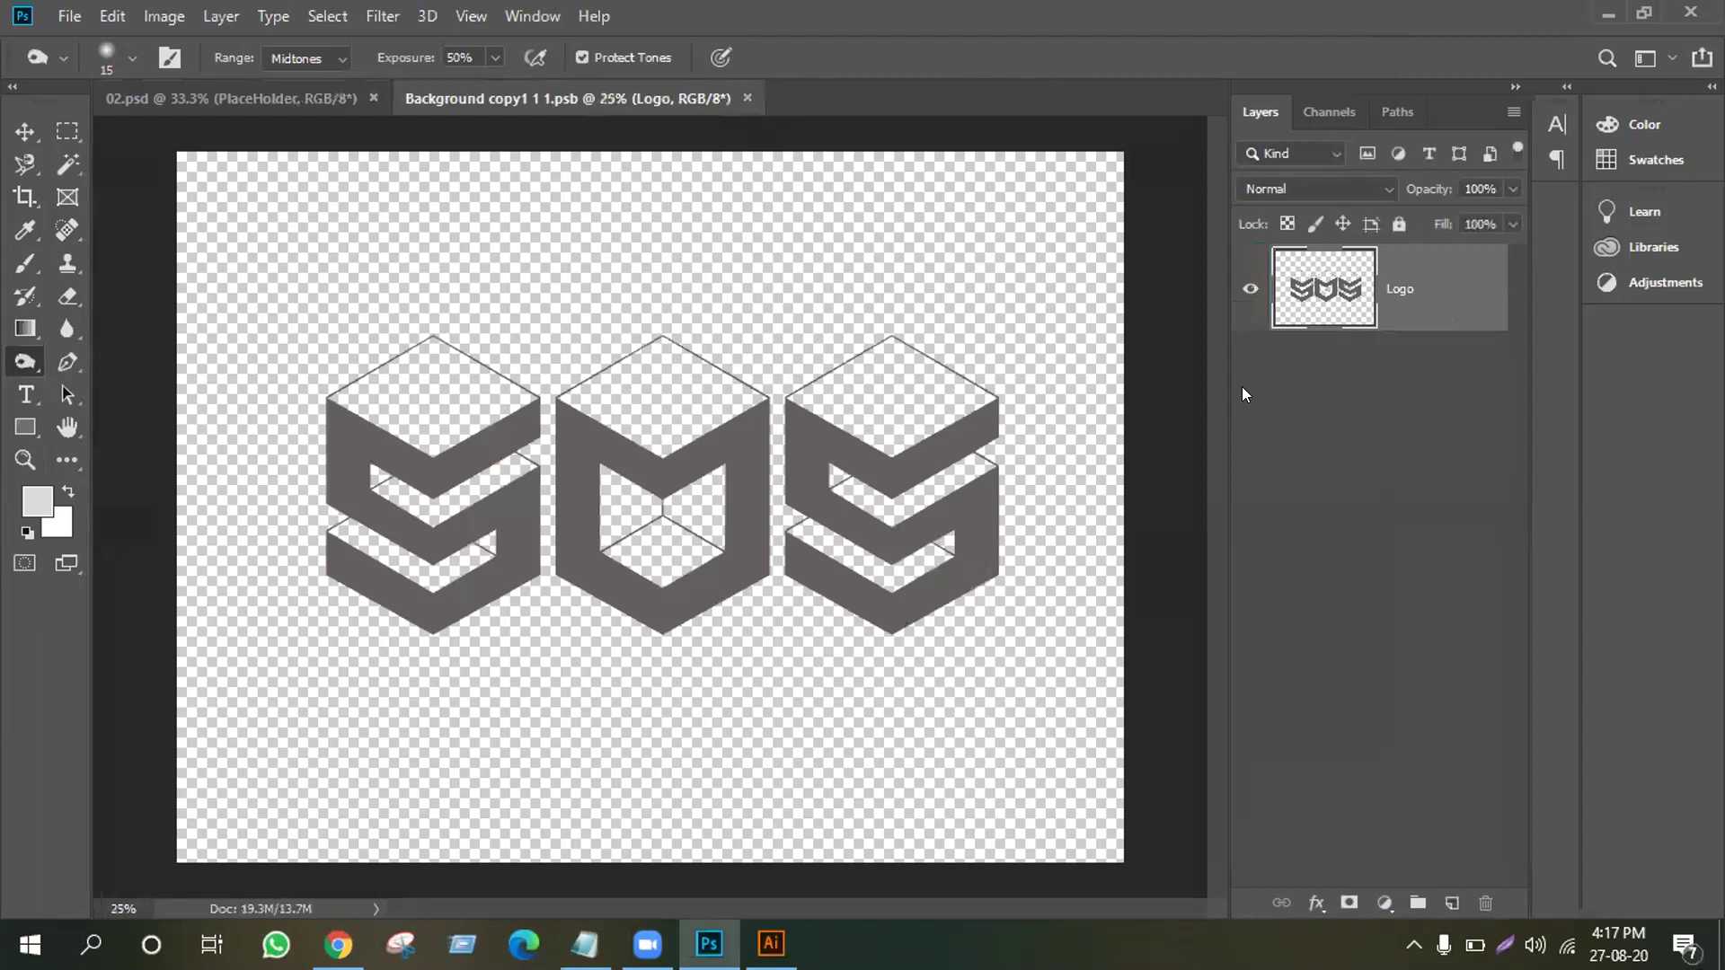
click(1249, 292)
click(771, 943)
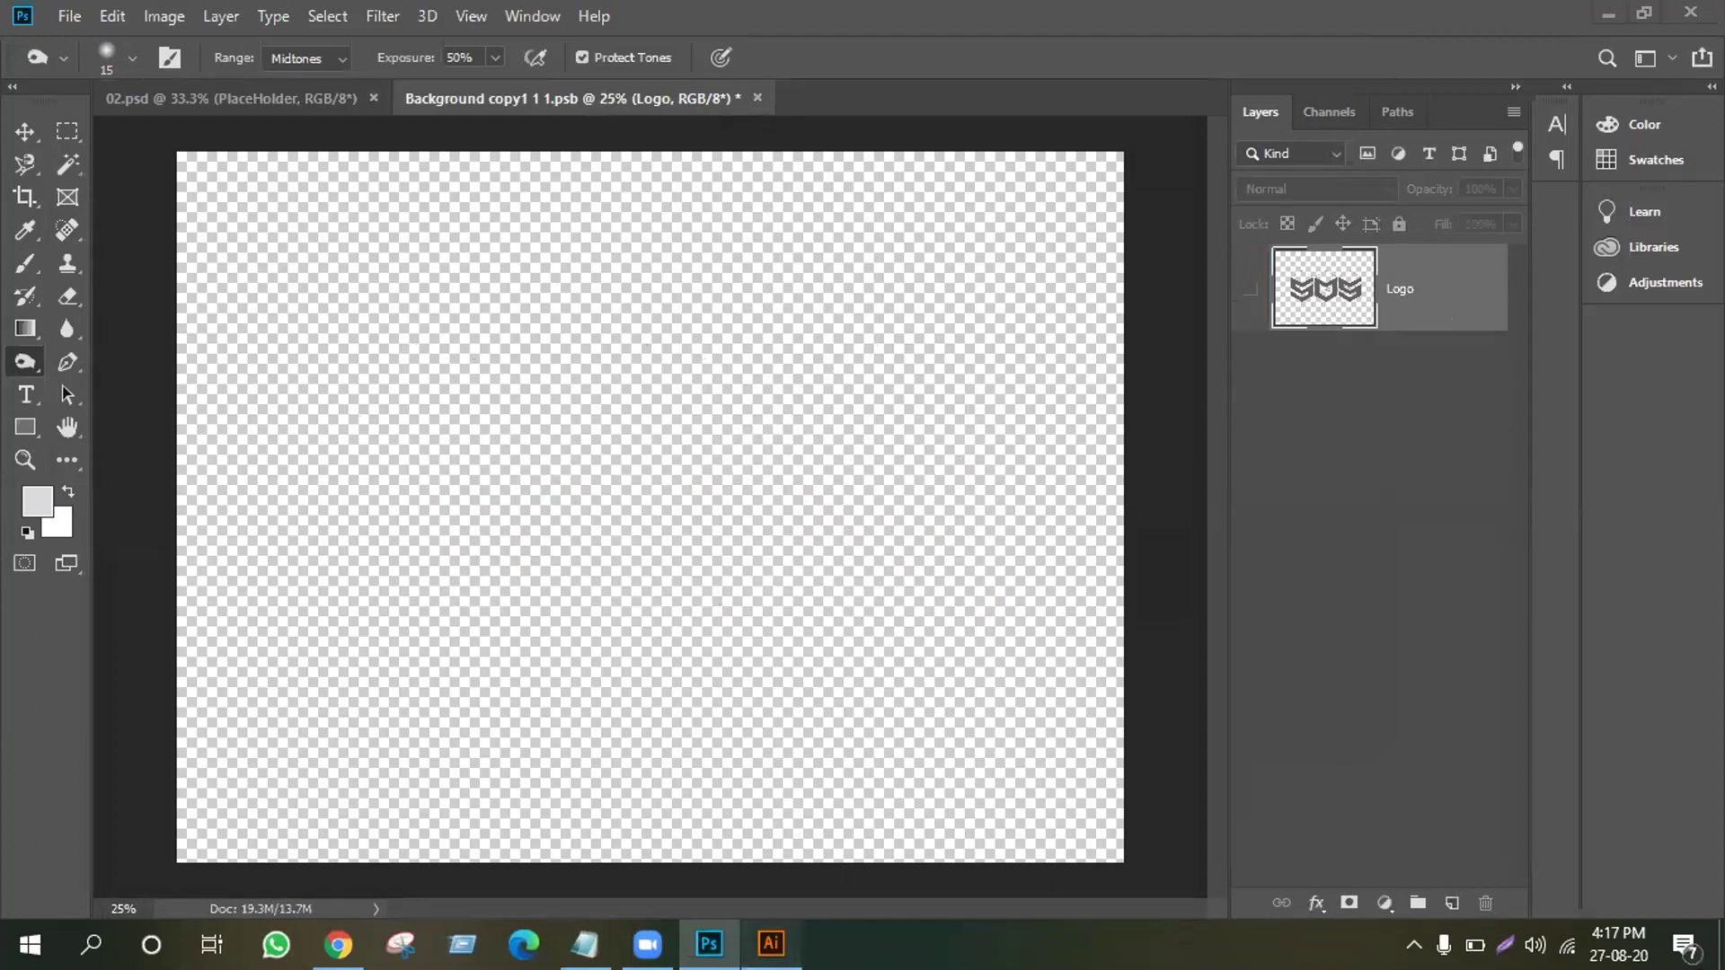
mouse_move(852, 490)
mouse_down()
mouse_move(673, 778)
mouse_move(709, 943)
mouse_move(551, 467)
mouse_move(557, 481)
mouse_up()
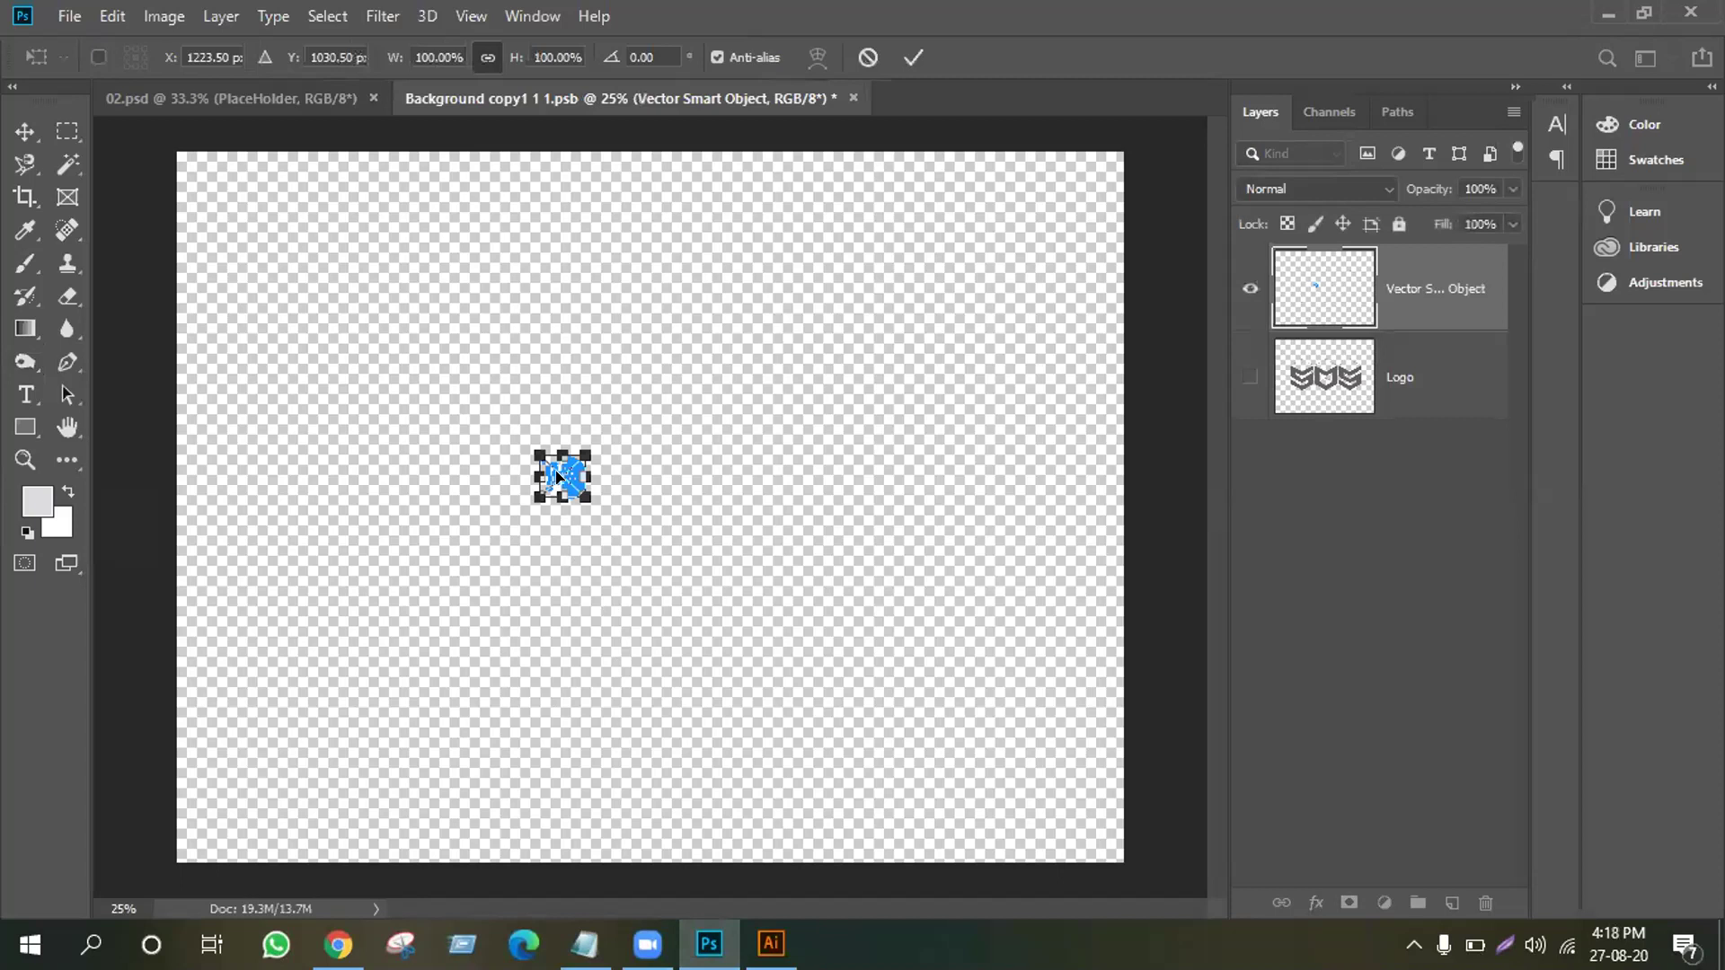
Scale the blue logo to about 865%, centre it, commit and save
drag(586, 499, 855, 732)
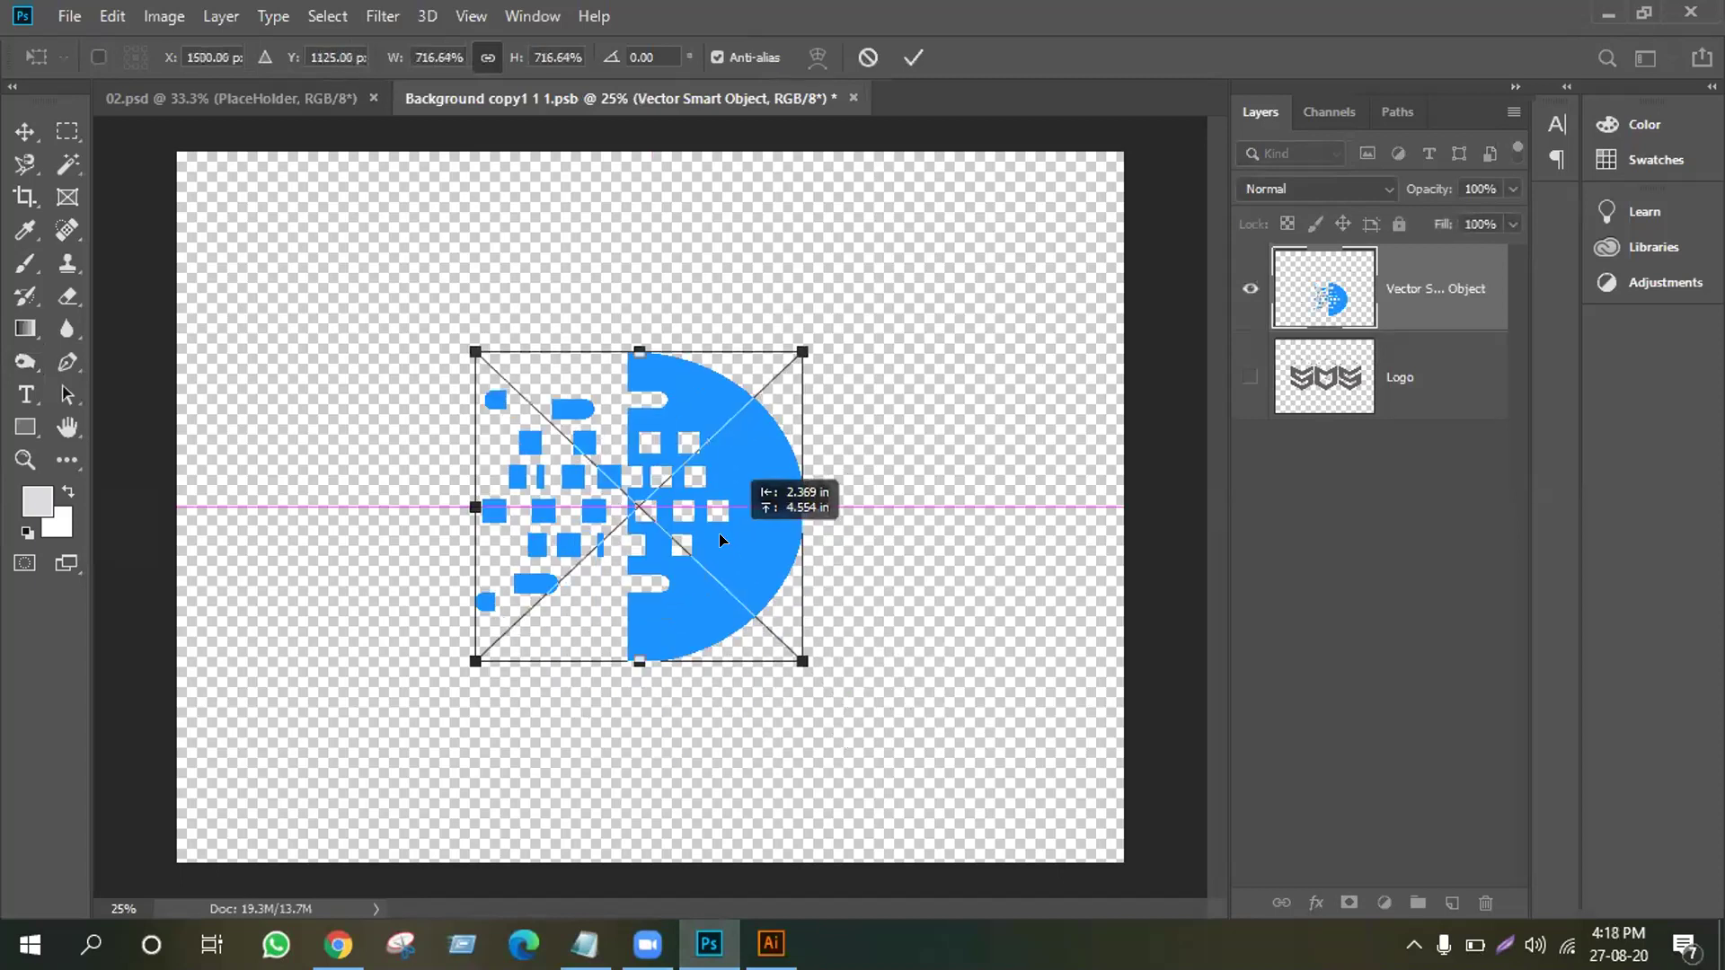
drag(776, 601, 693, 531)
drag(771, 662, 839, 725)
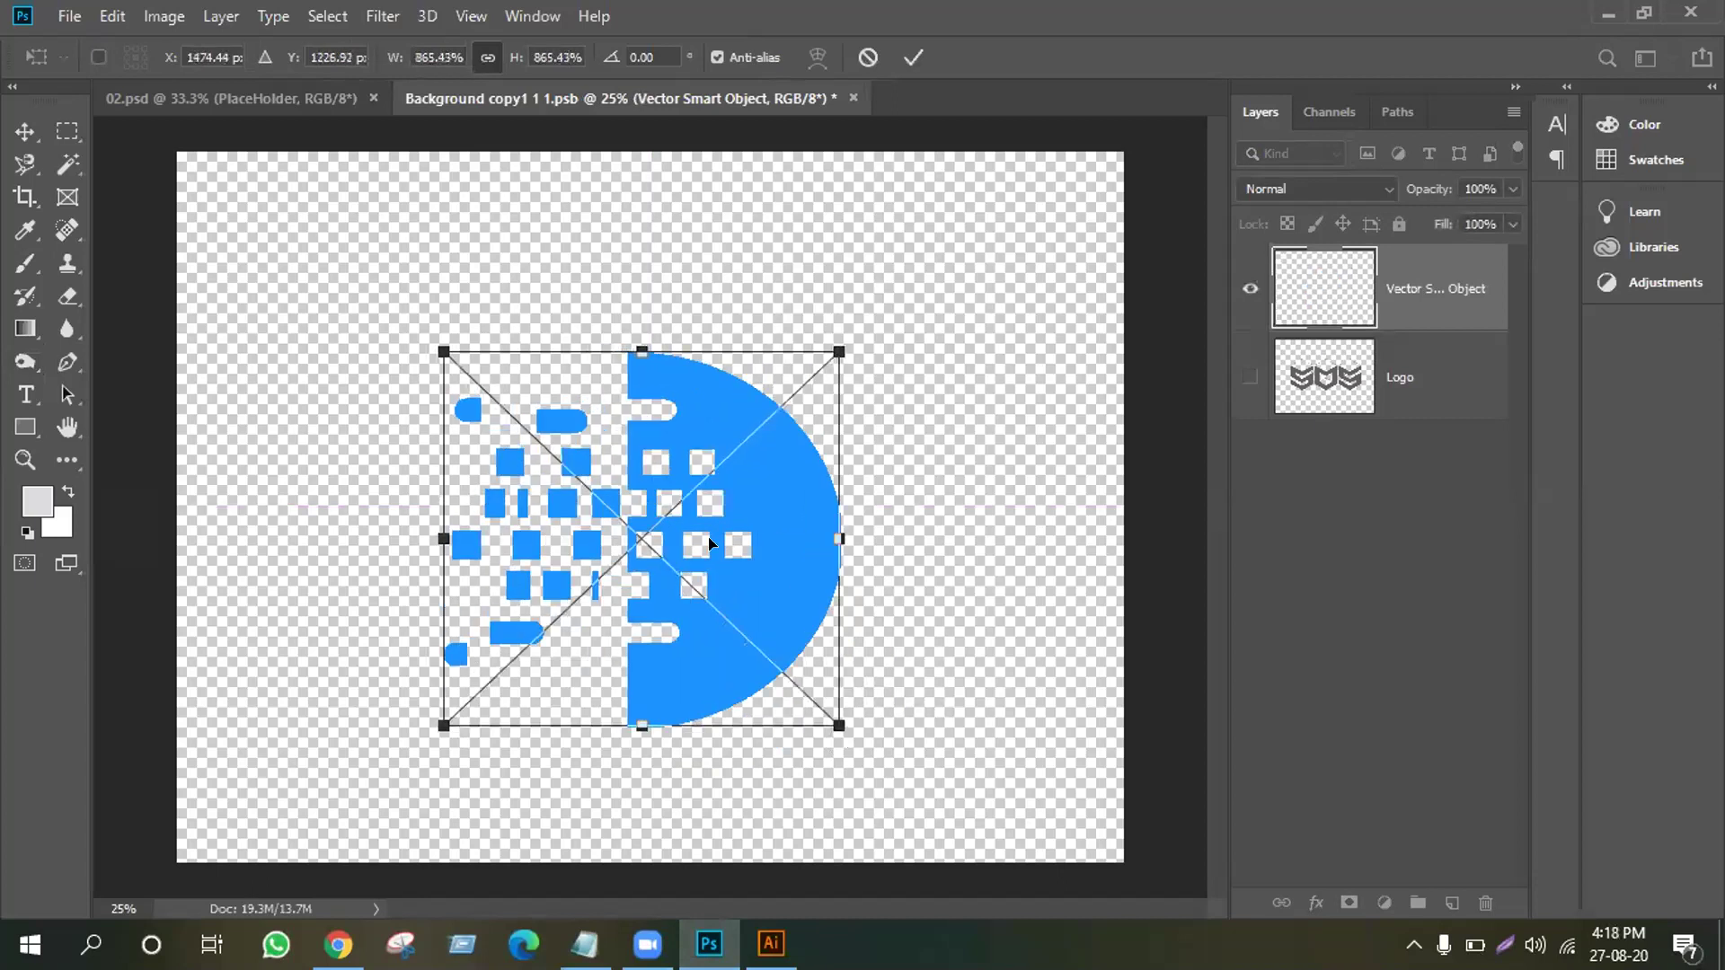
drag(737, 535, 711, 503)
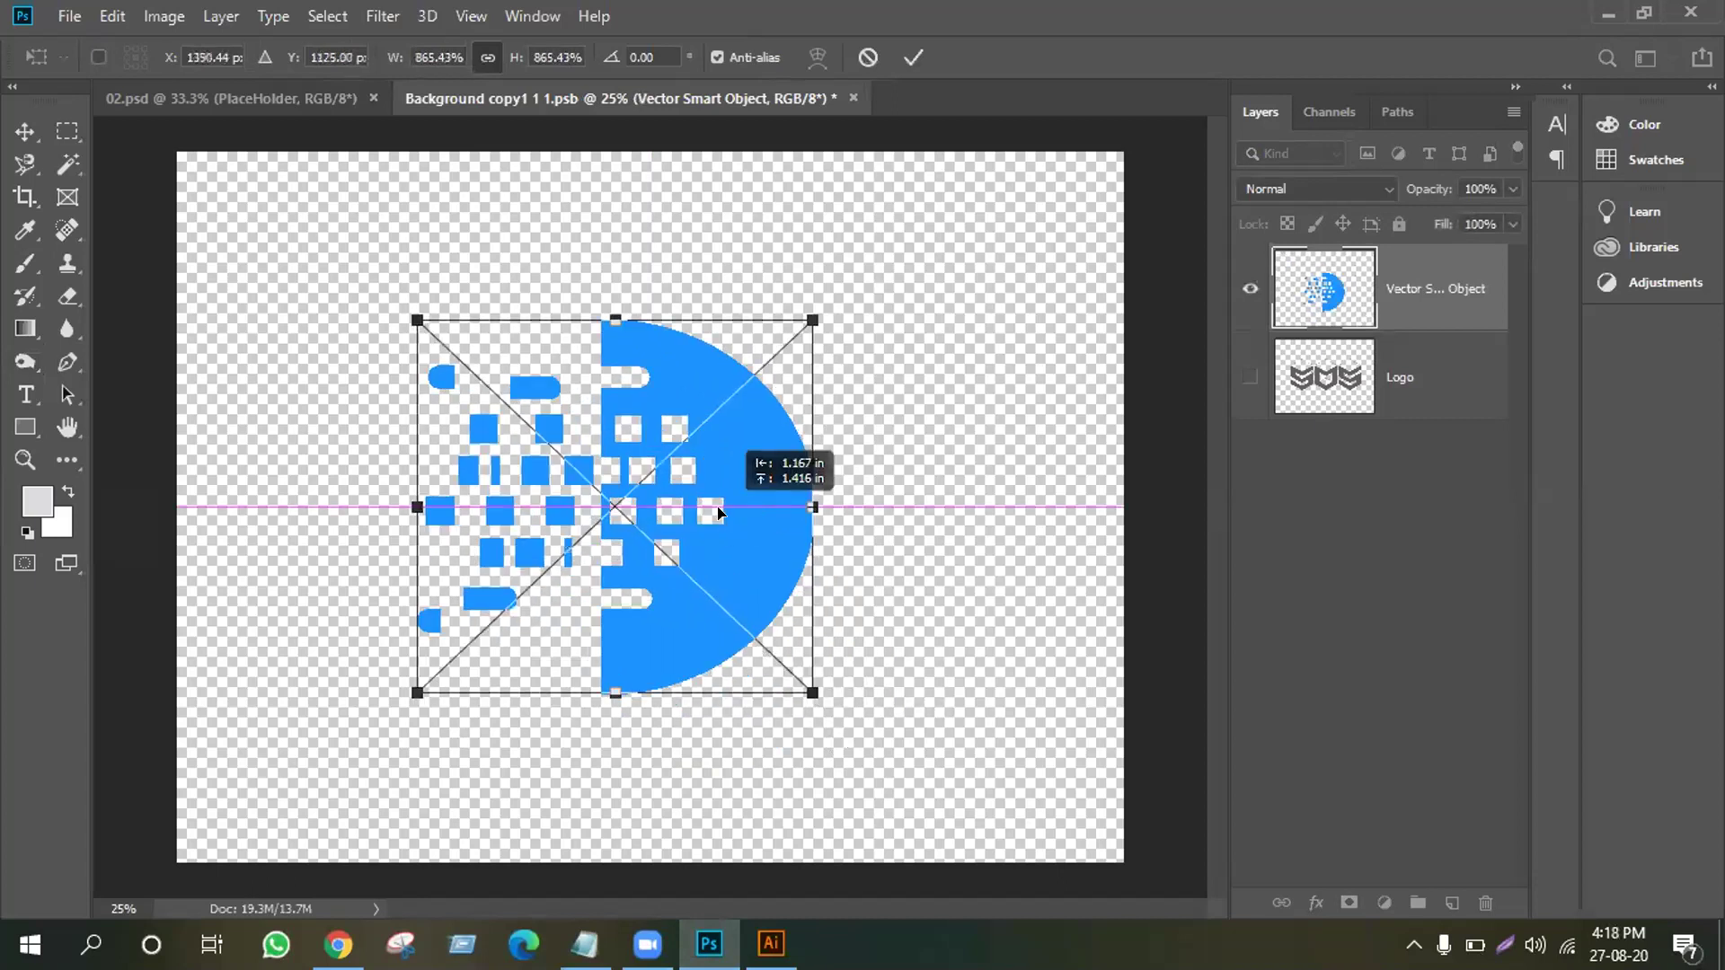
click(914, 56)
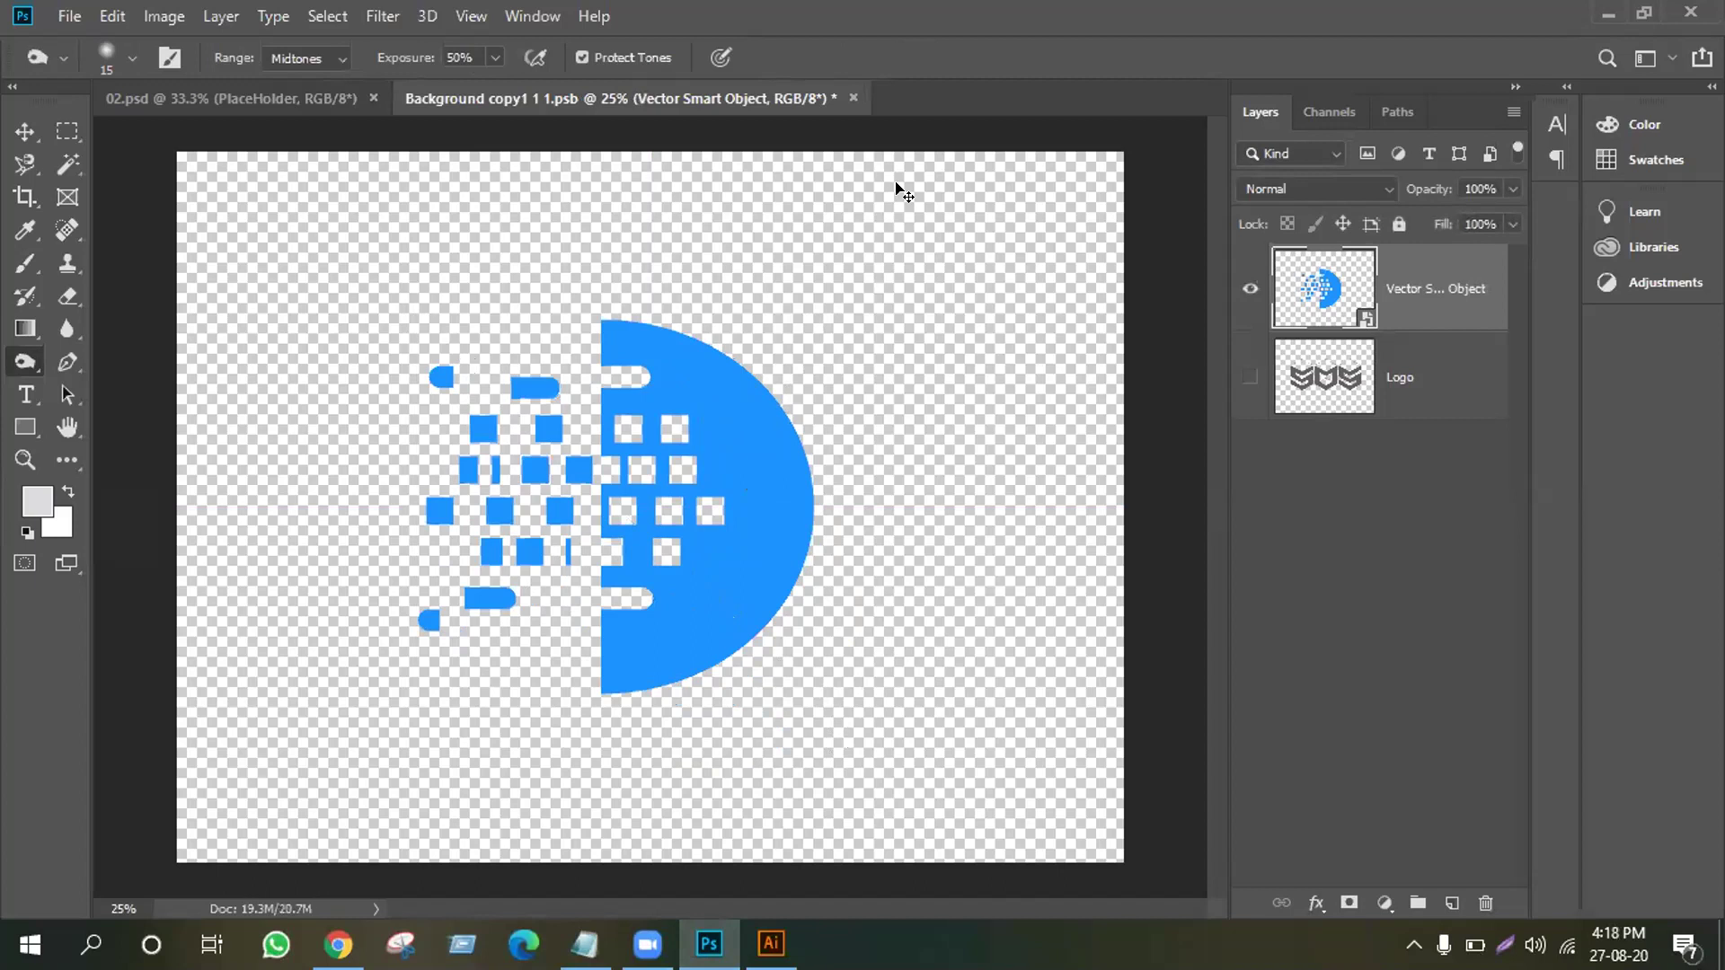
key(ctrl+s)
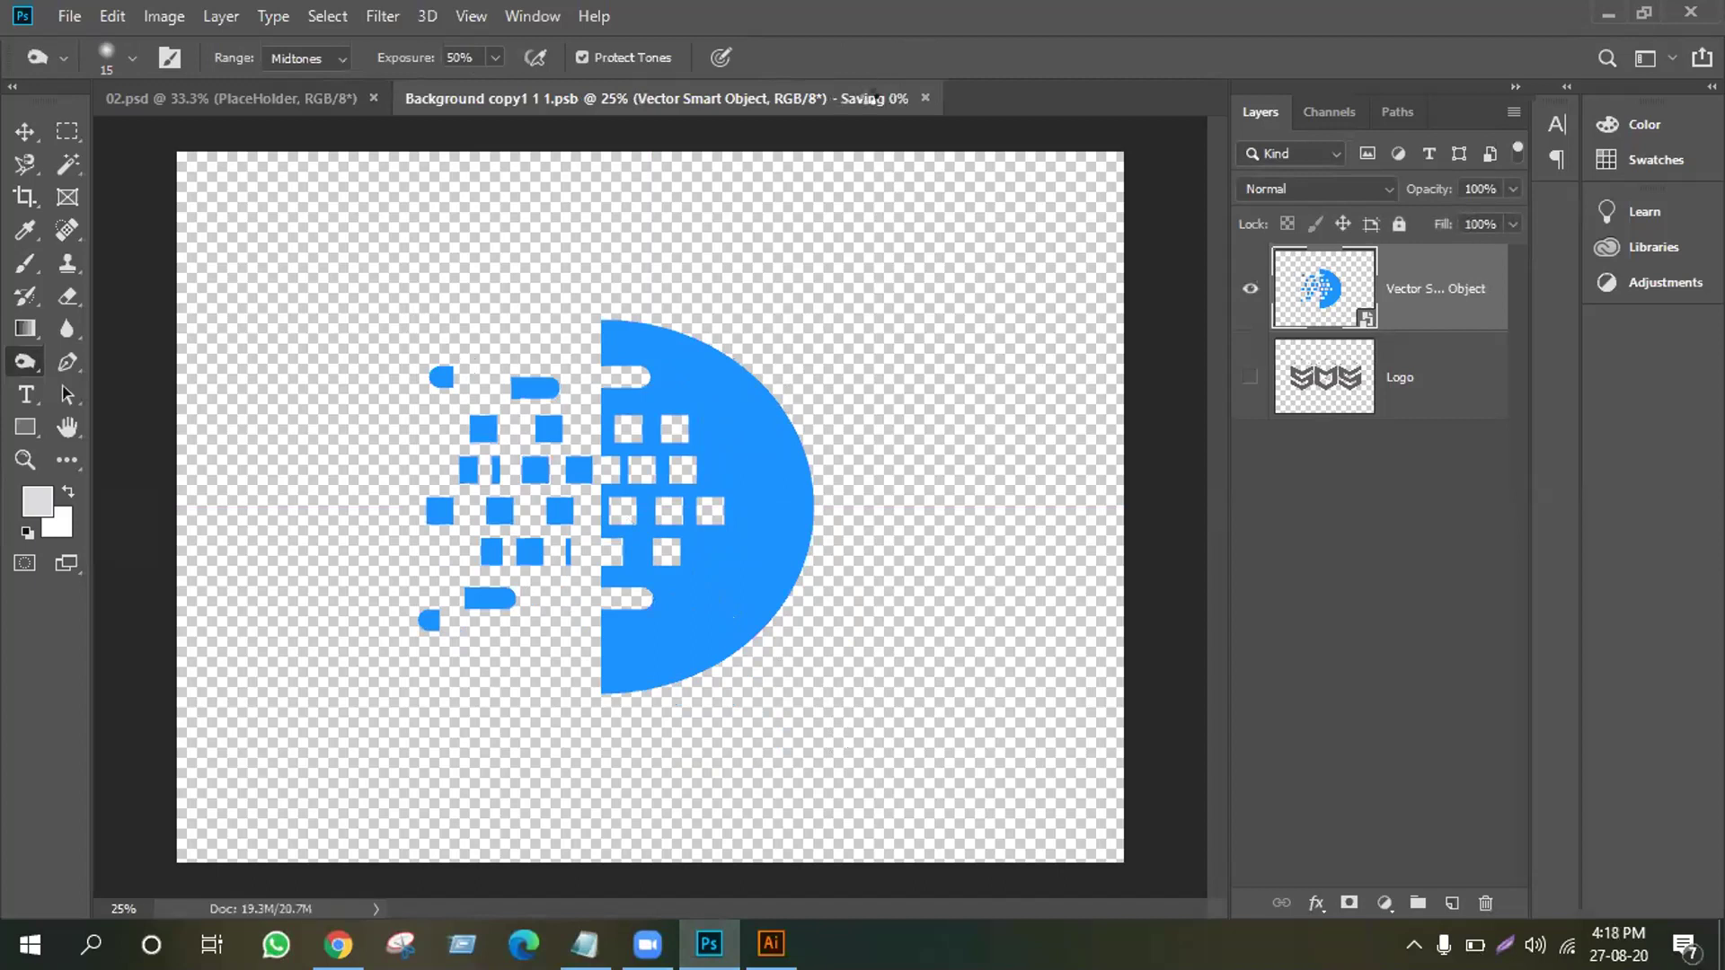
View 02.psd showing the blue pixel logo embossed on the stone texture
click(241, 94)
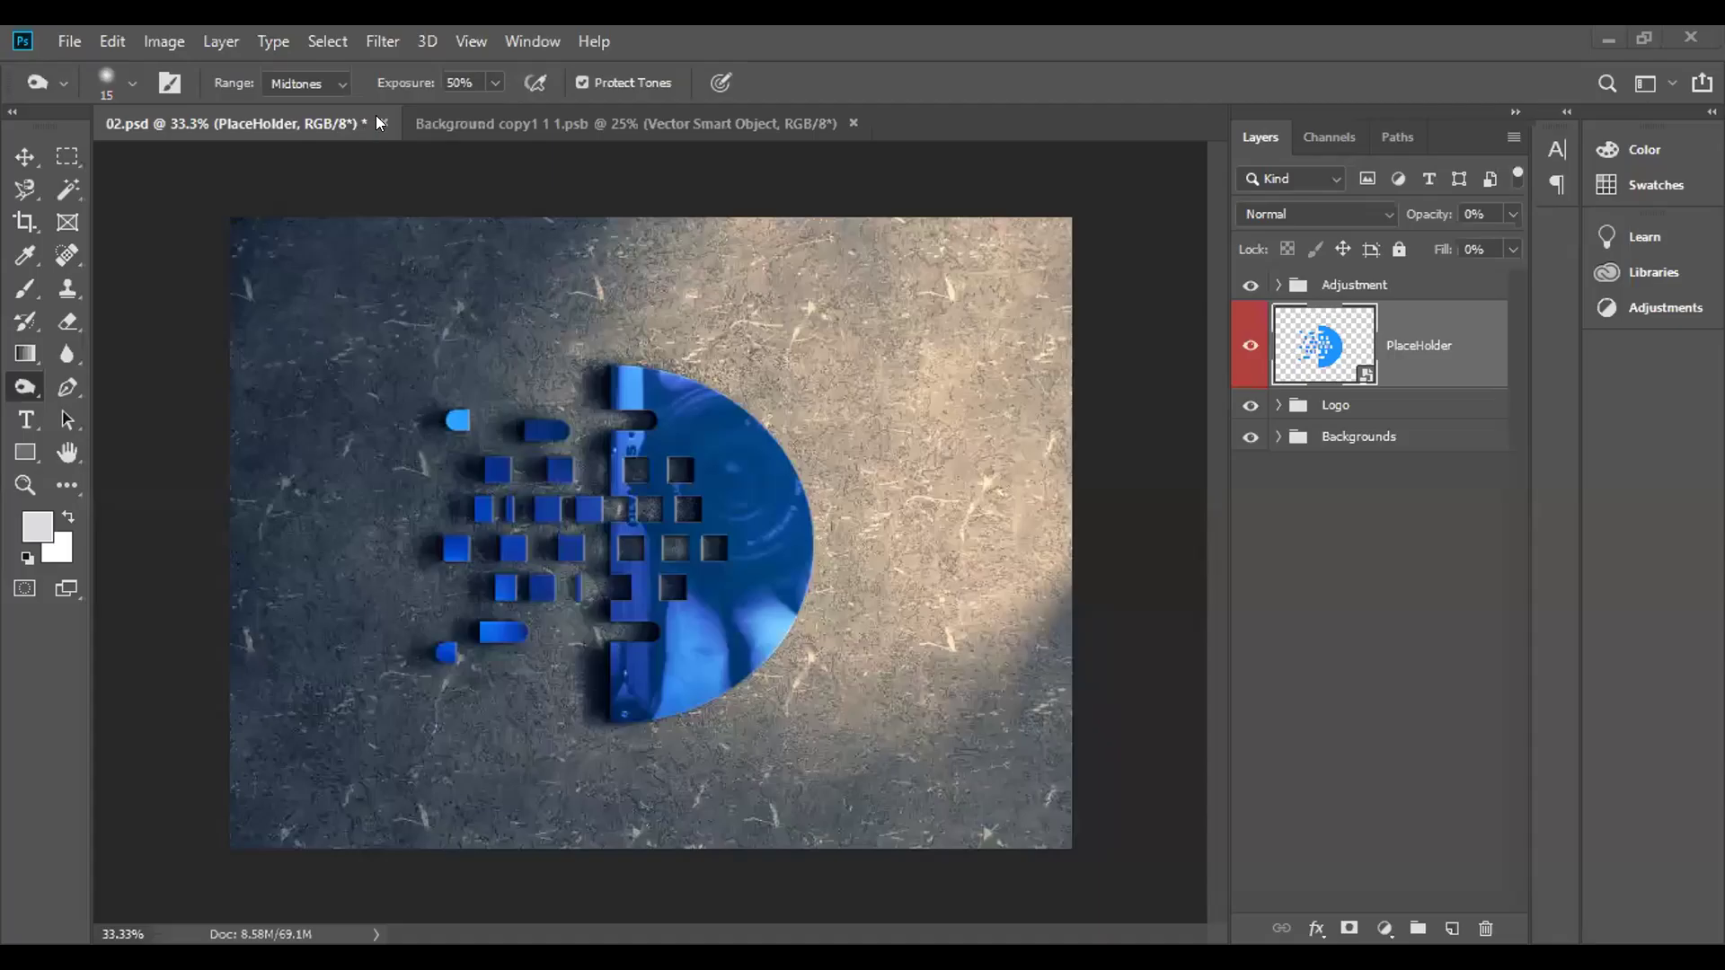
Close 02.psd without saving, then close the placeholder .psb document
click(381, 123)
click(853, 389)
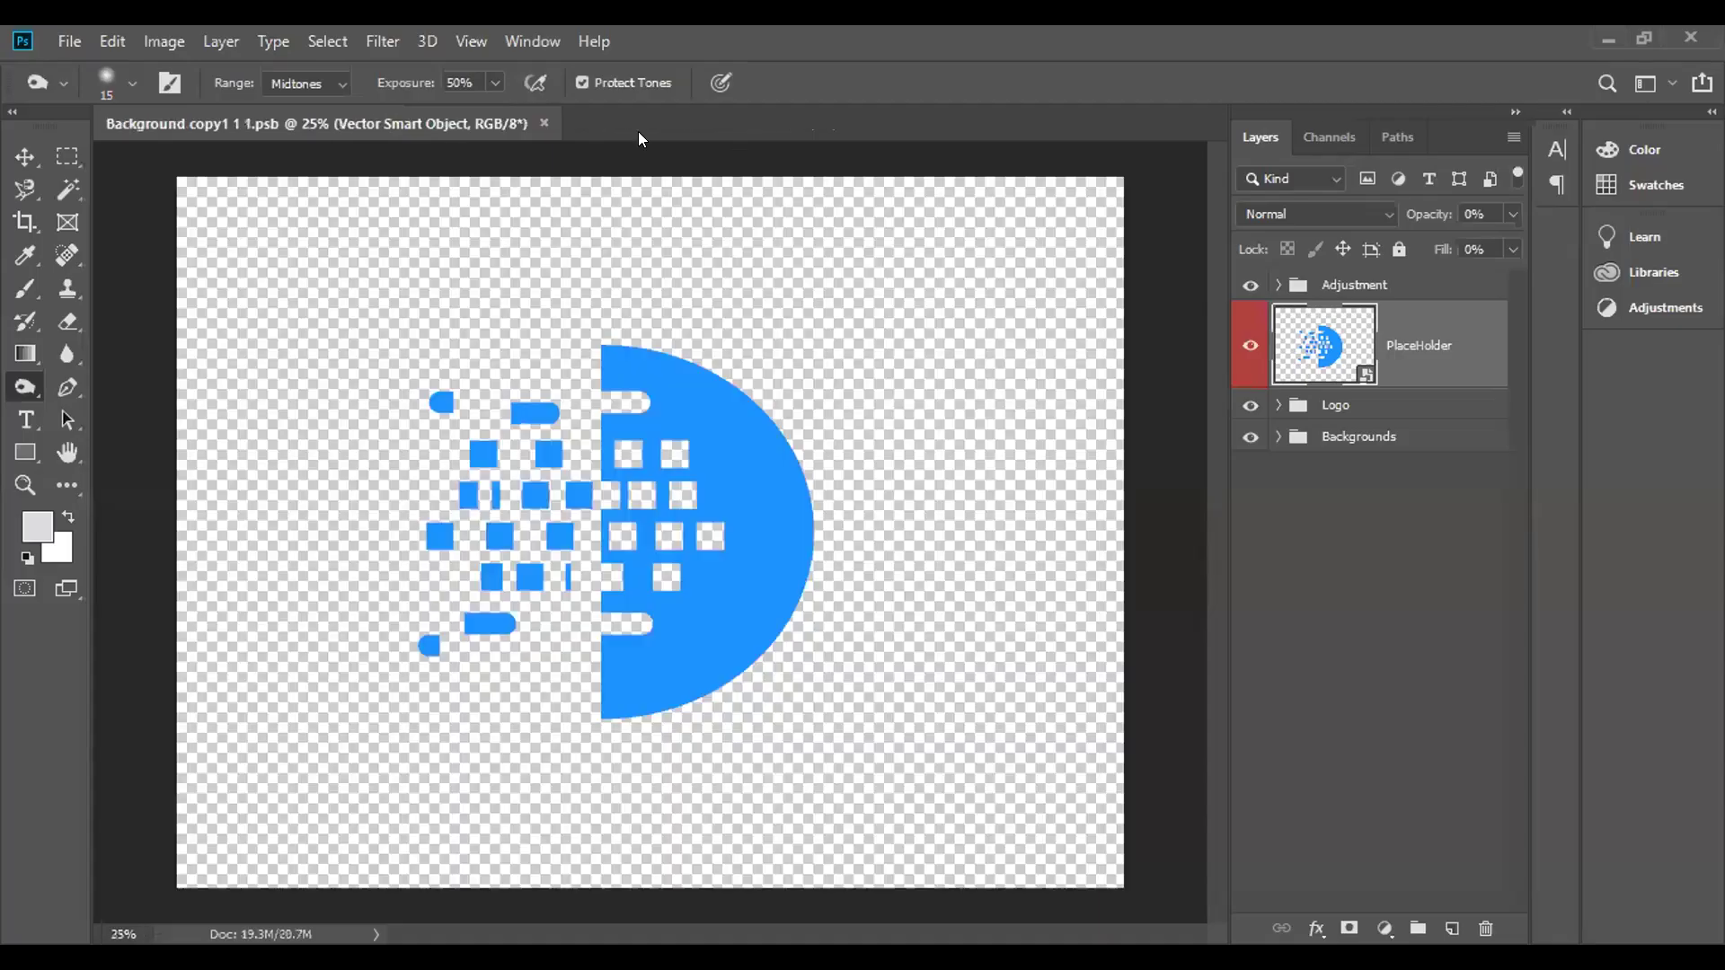
click(542, 125)
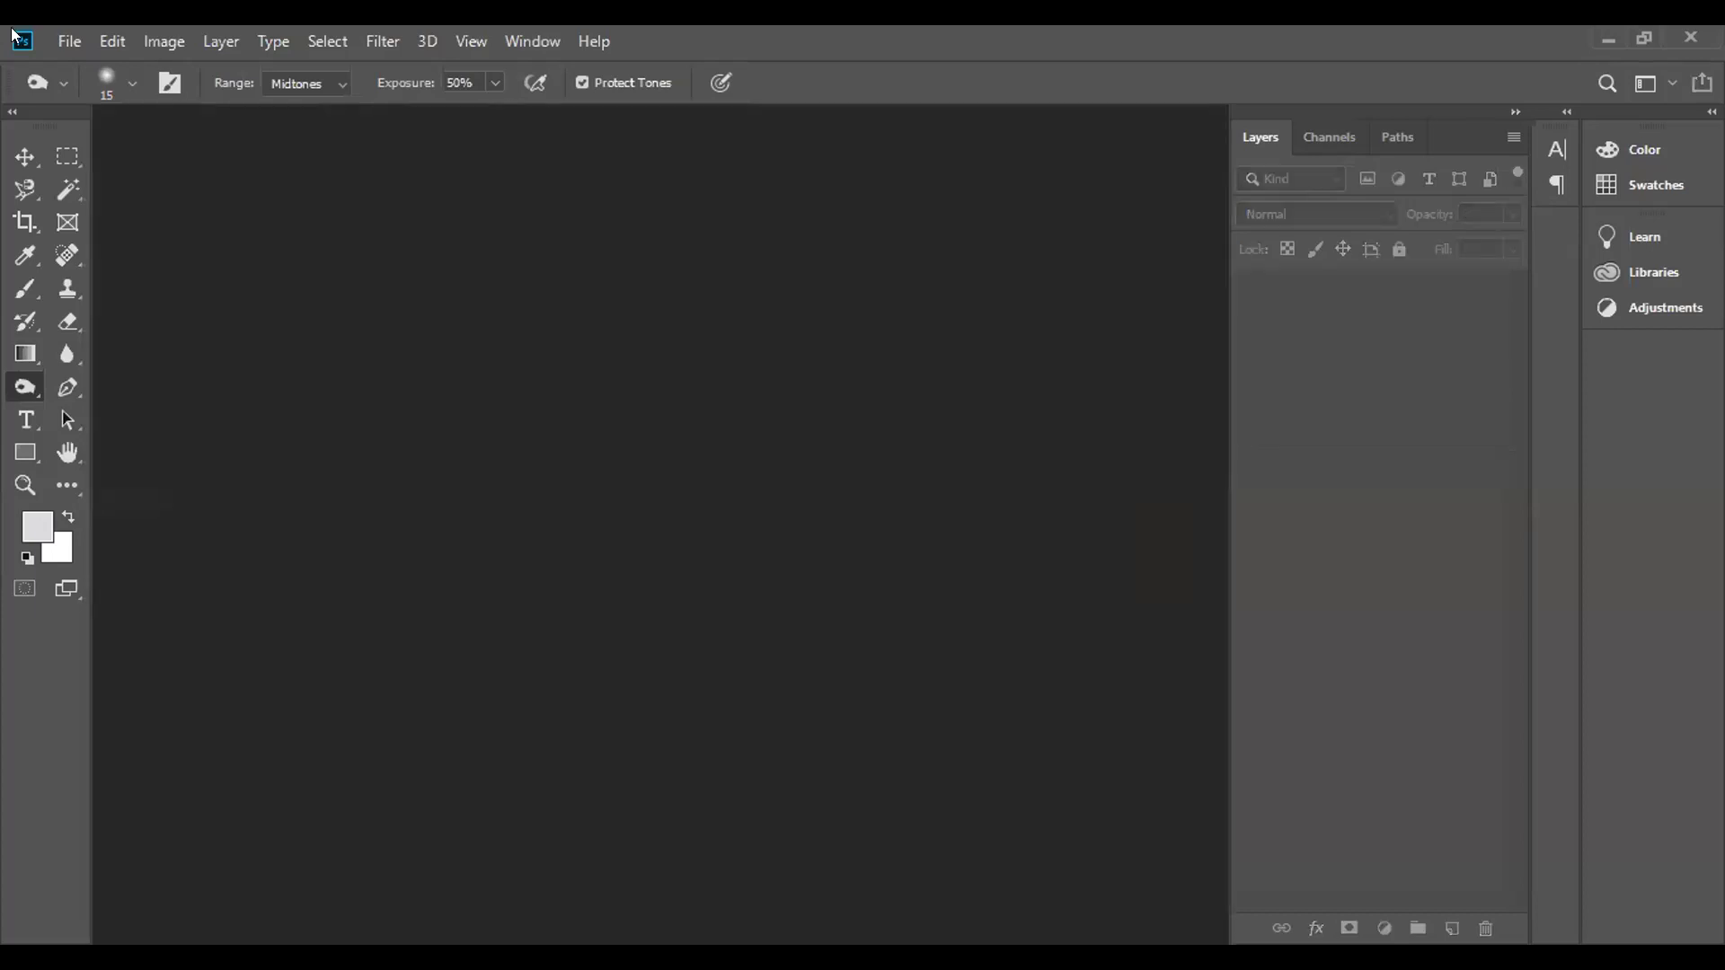
Browse the Desktop in the Open dialog, select unnamed, then cancel without opening
click(72, 41)
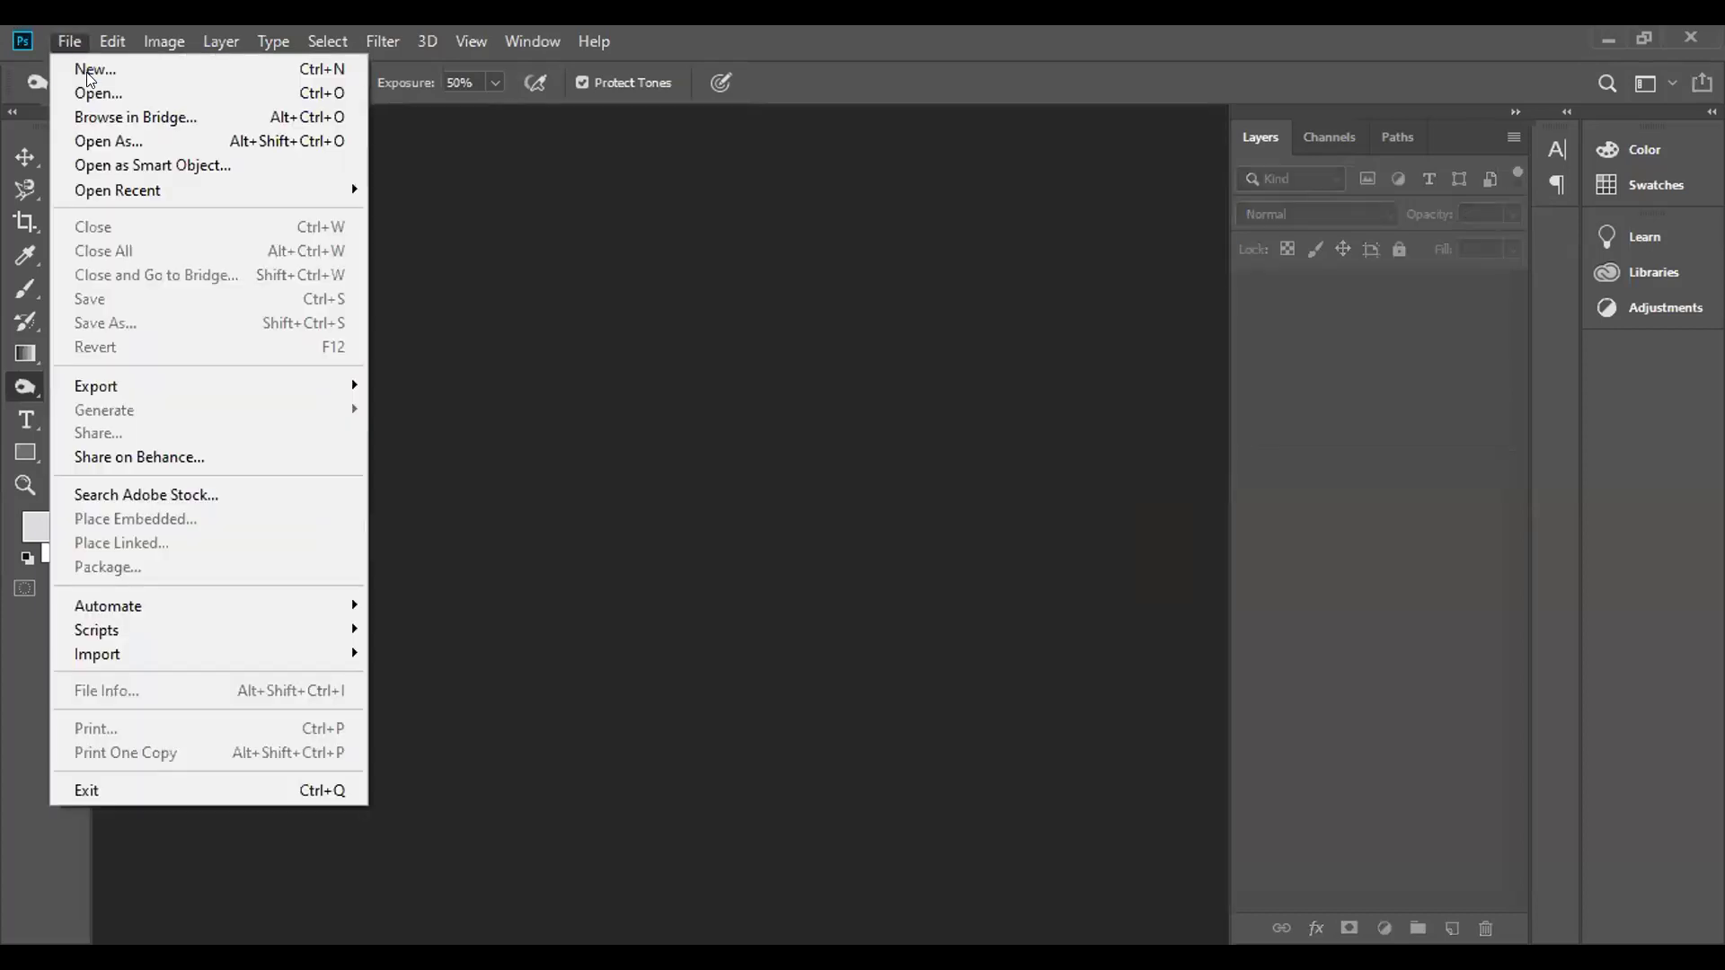
click(89, 84)
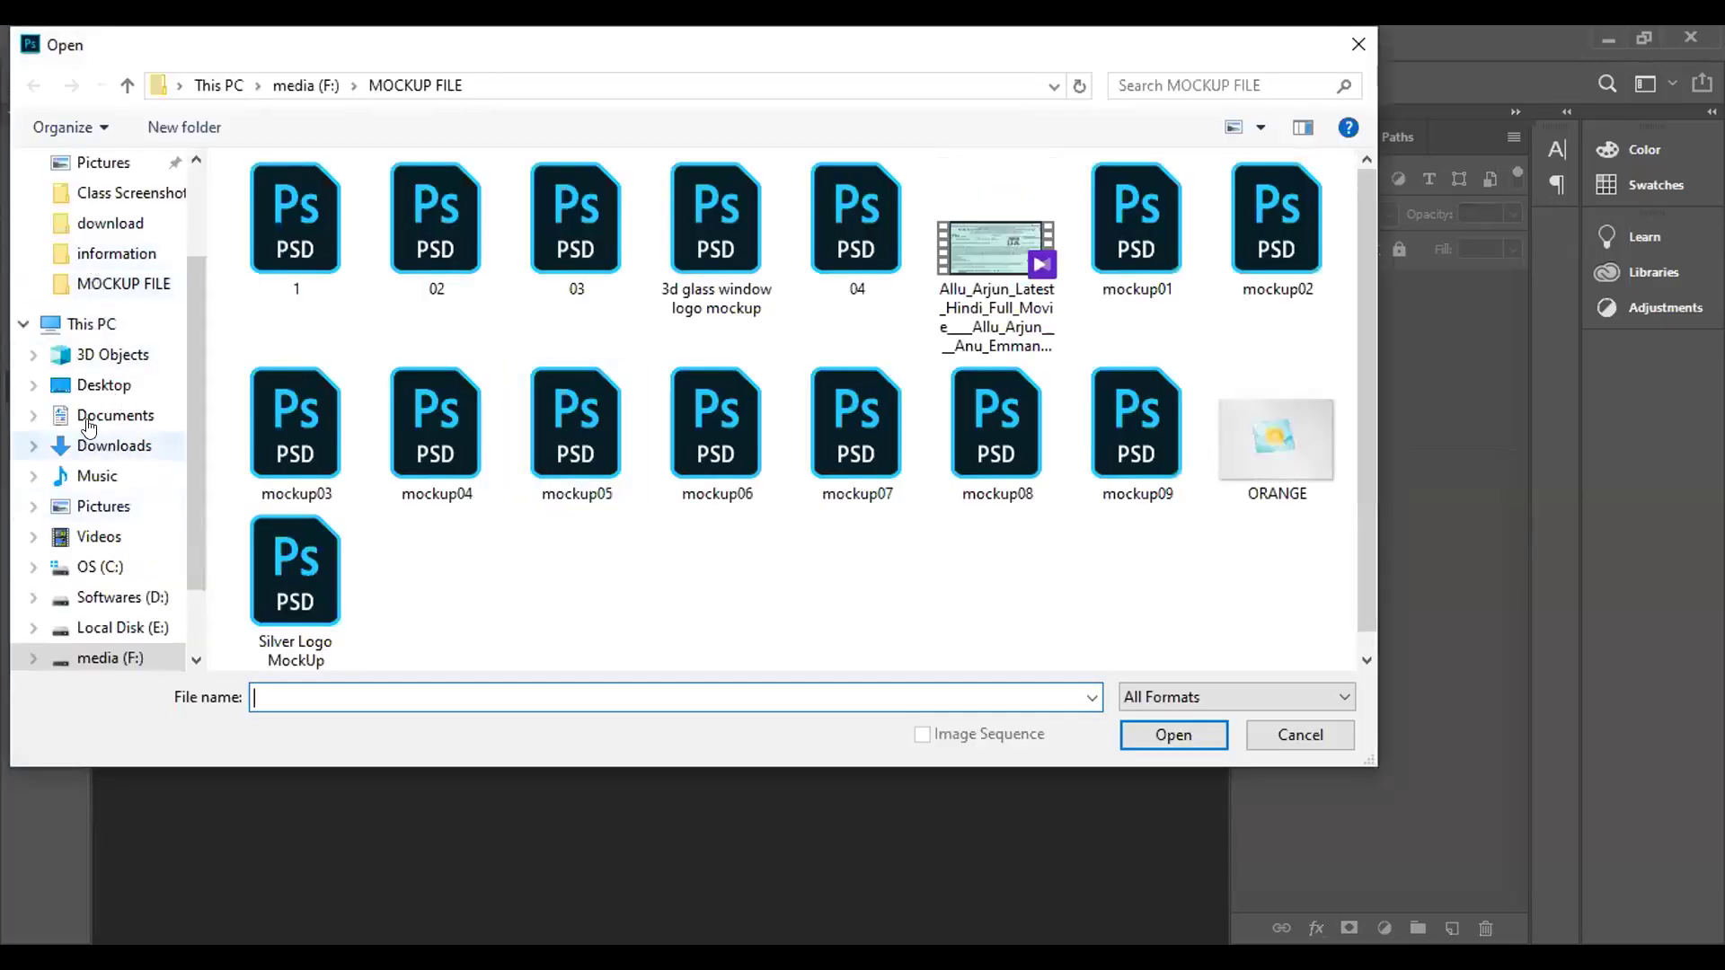
click(93, 387)
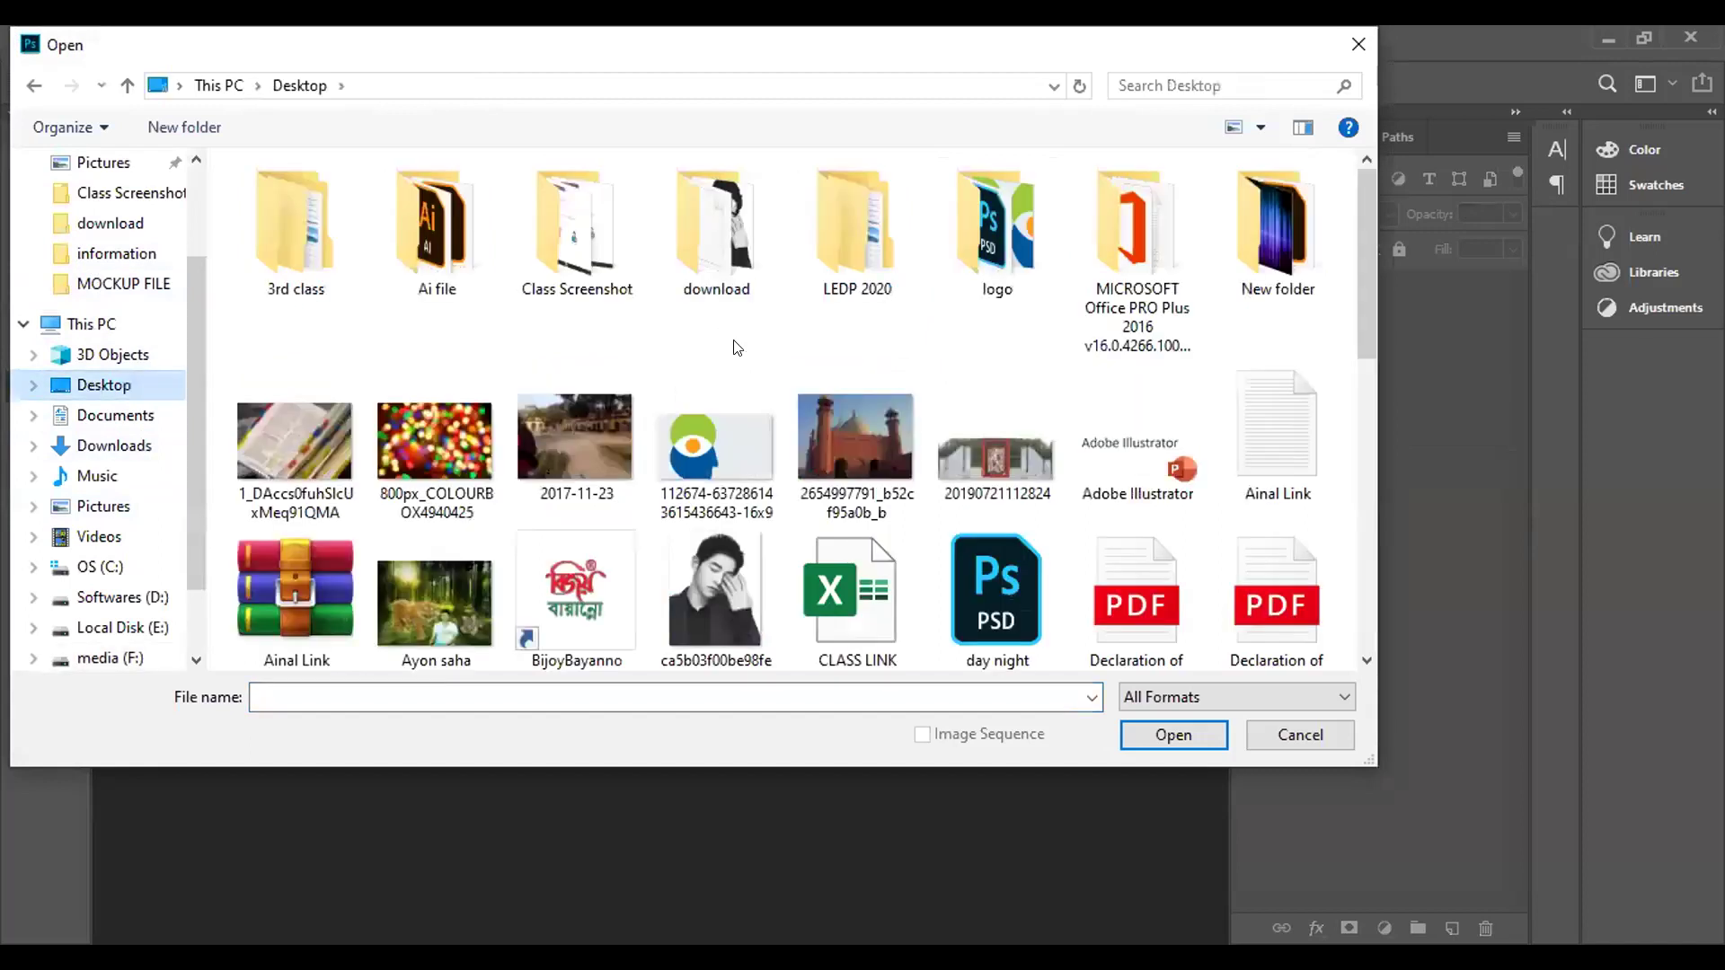
scroll(978, 395, down, 2)
scroll(978, 395, down, 3)
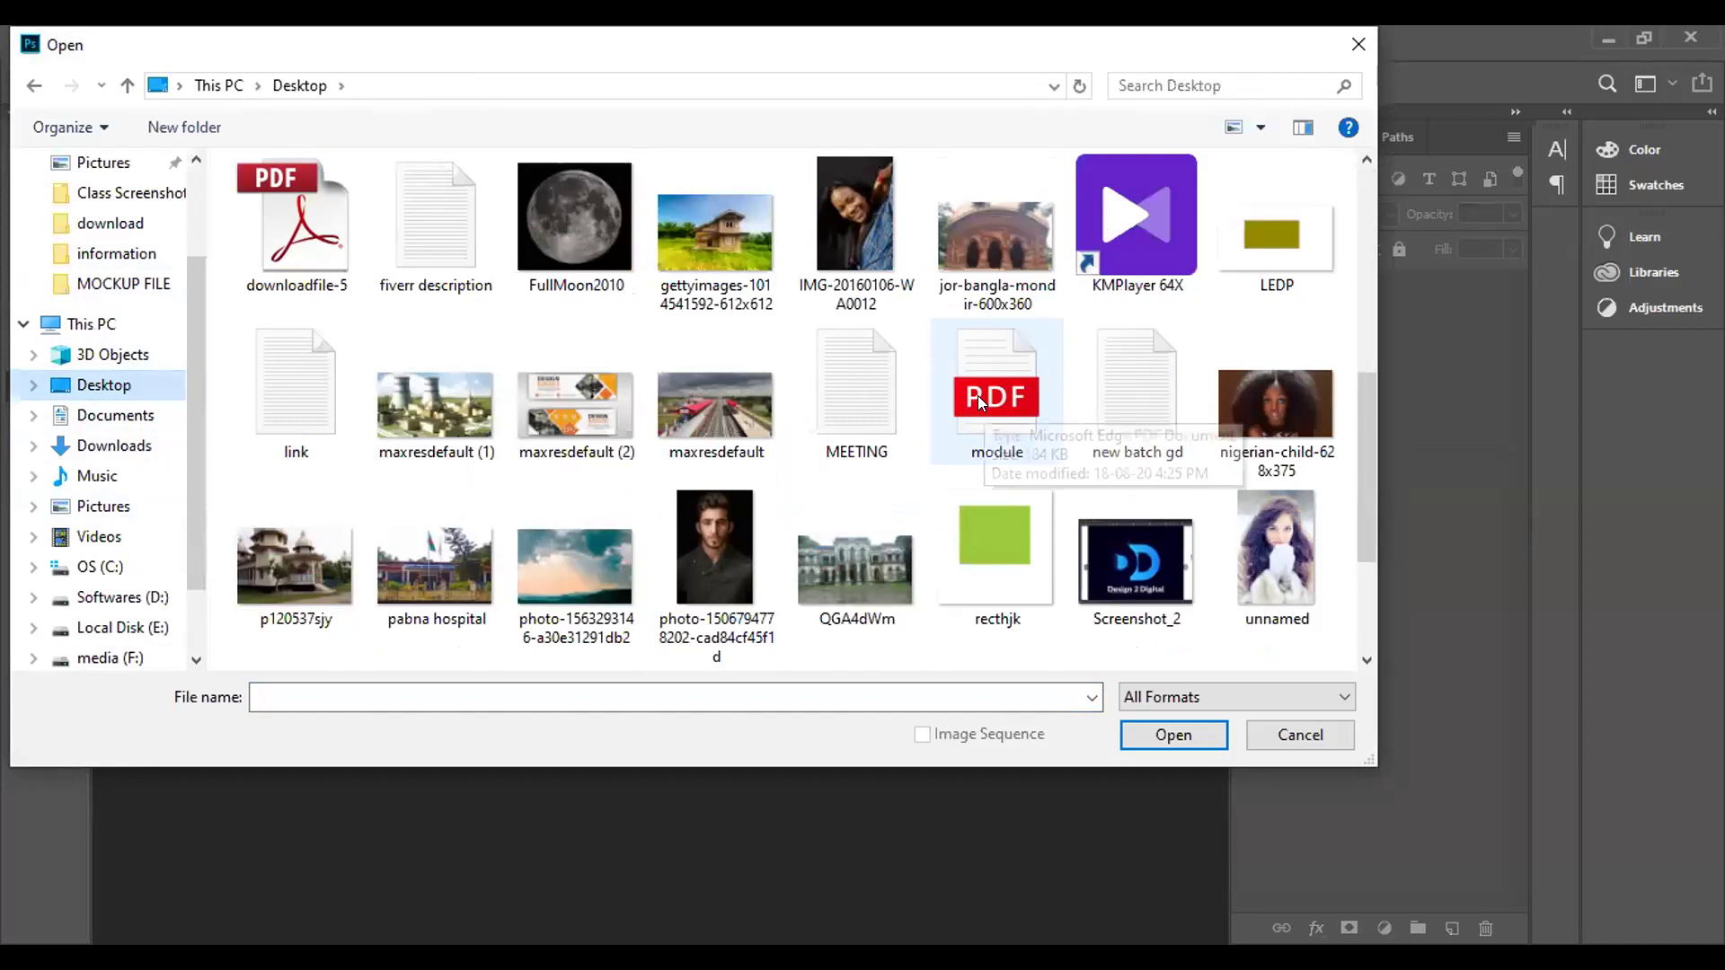
click(1256, 528)
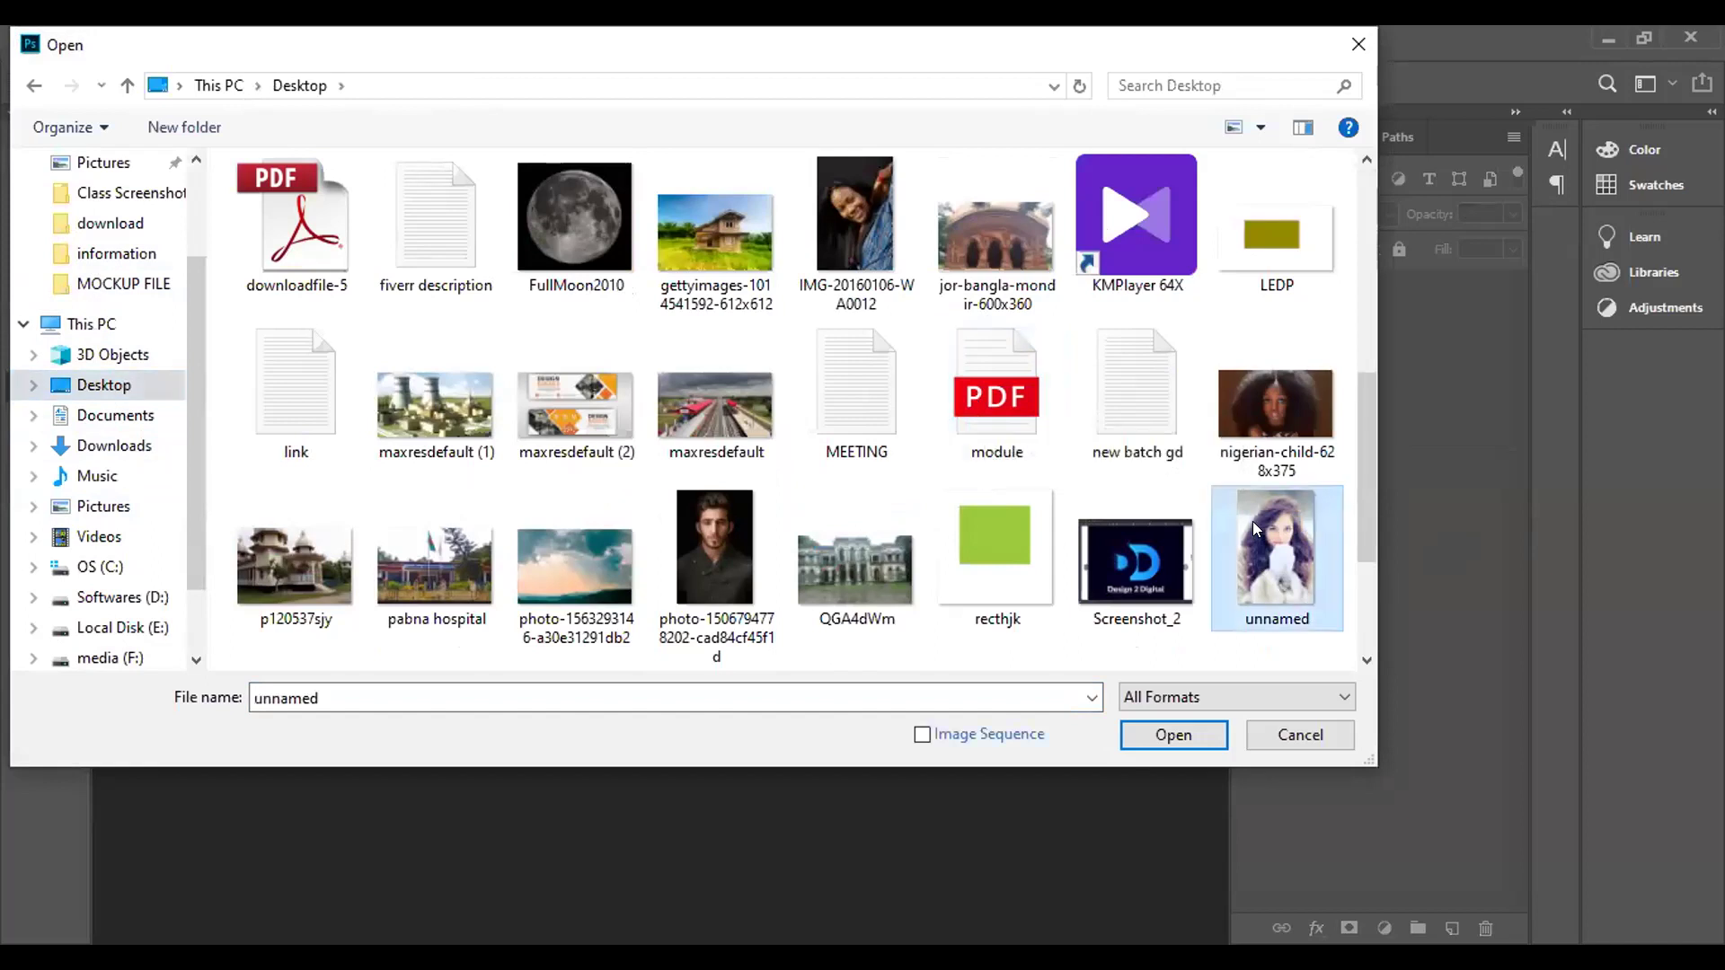
click(1301, 734)
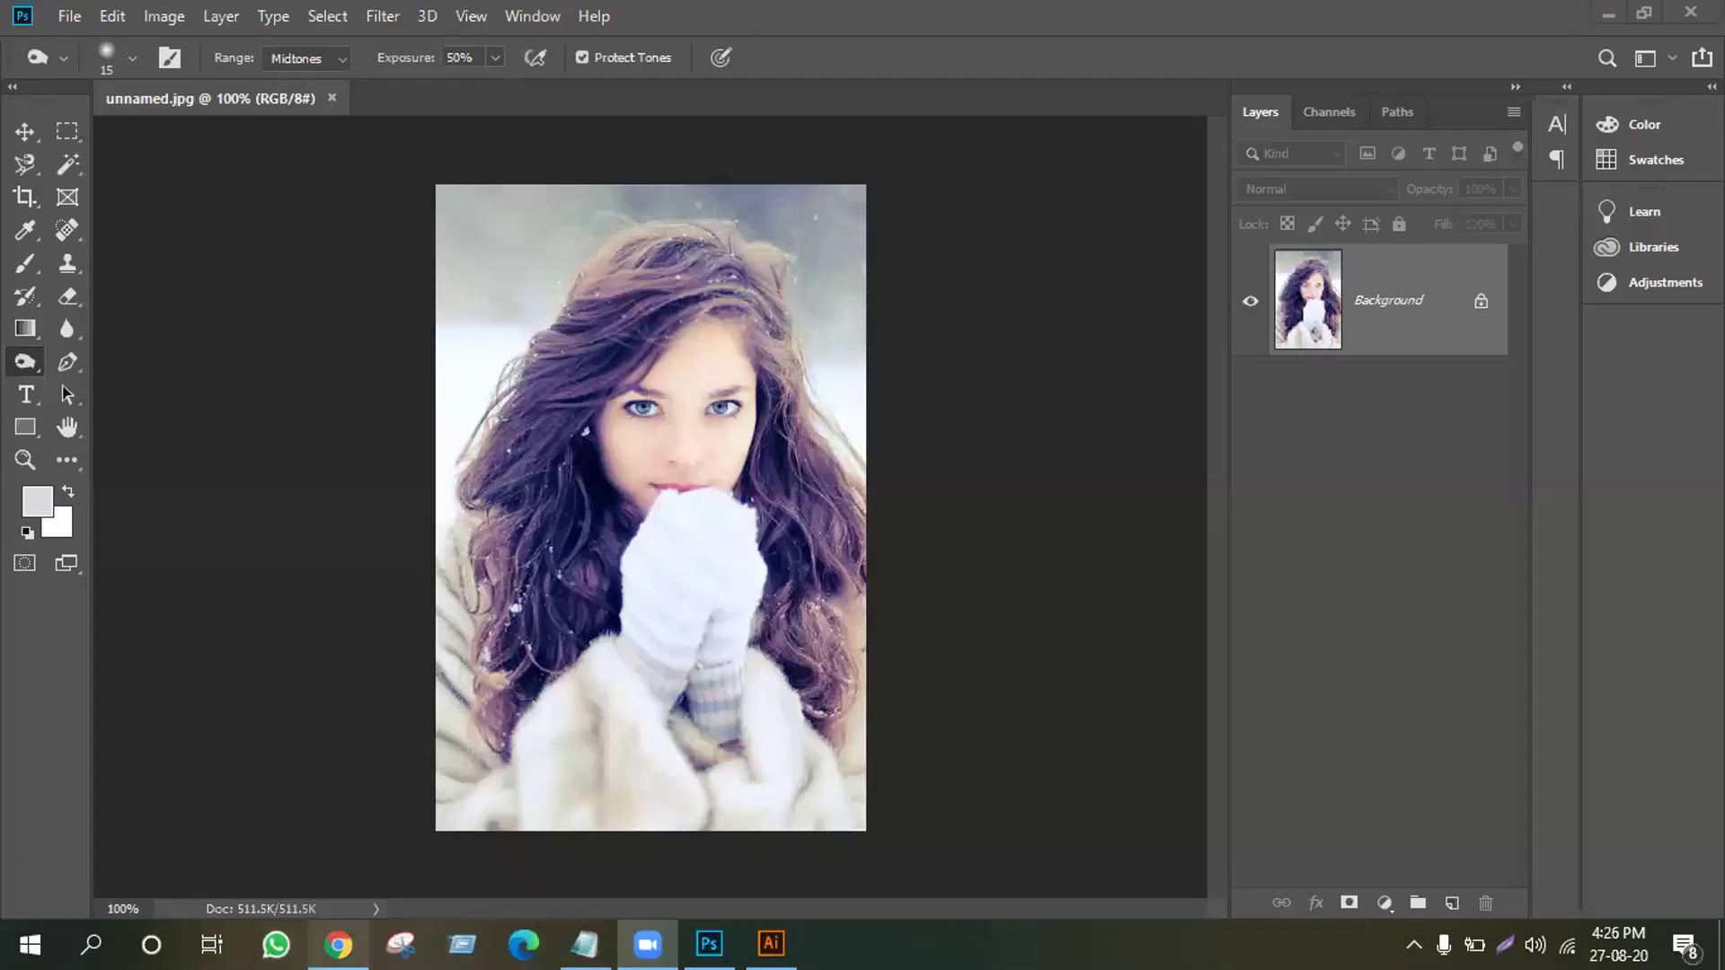
Go to cell AJ8 (showing NO) in the GD114 MONITORING REPORT spreadsheet
click(338, 943)
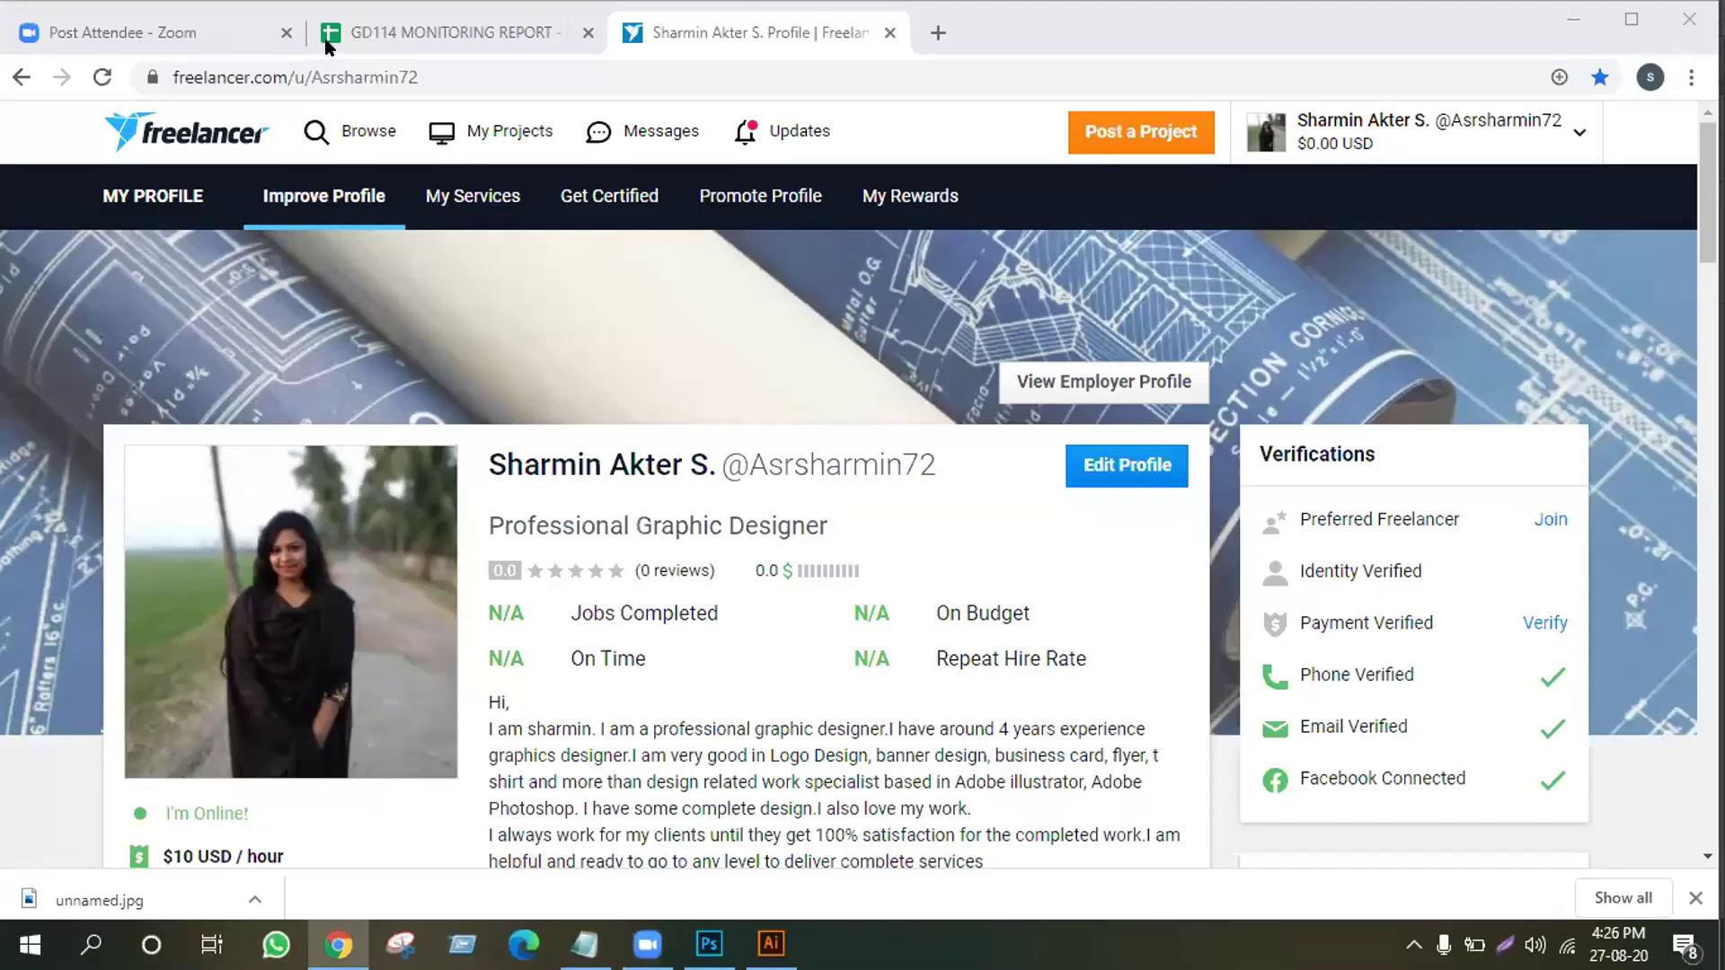
click(415, 12)
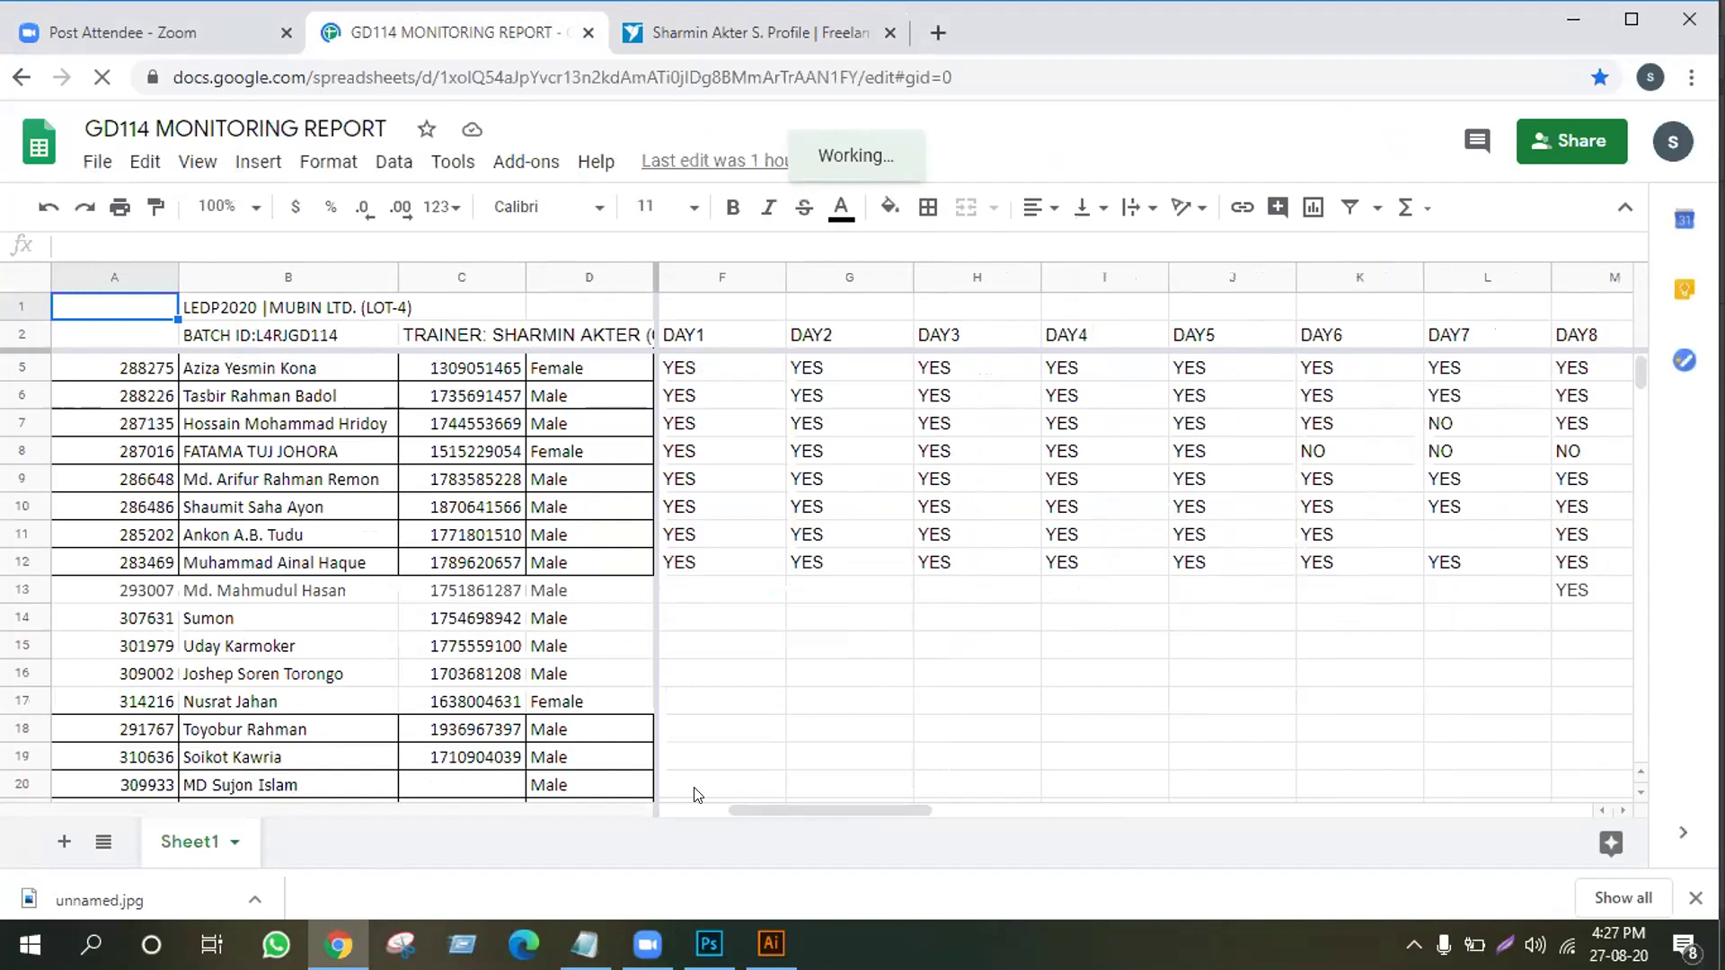
scroll(694, 795, right, 5)
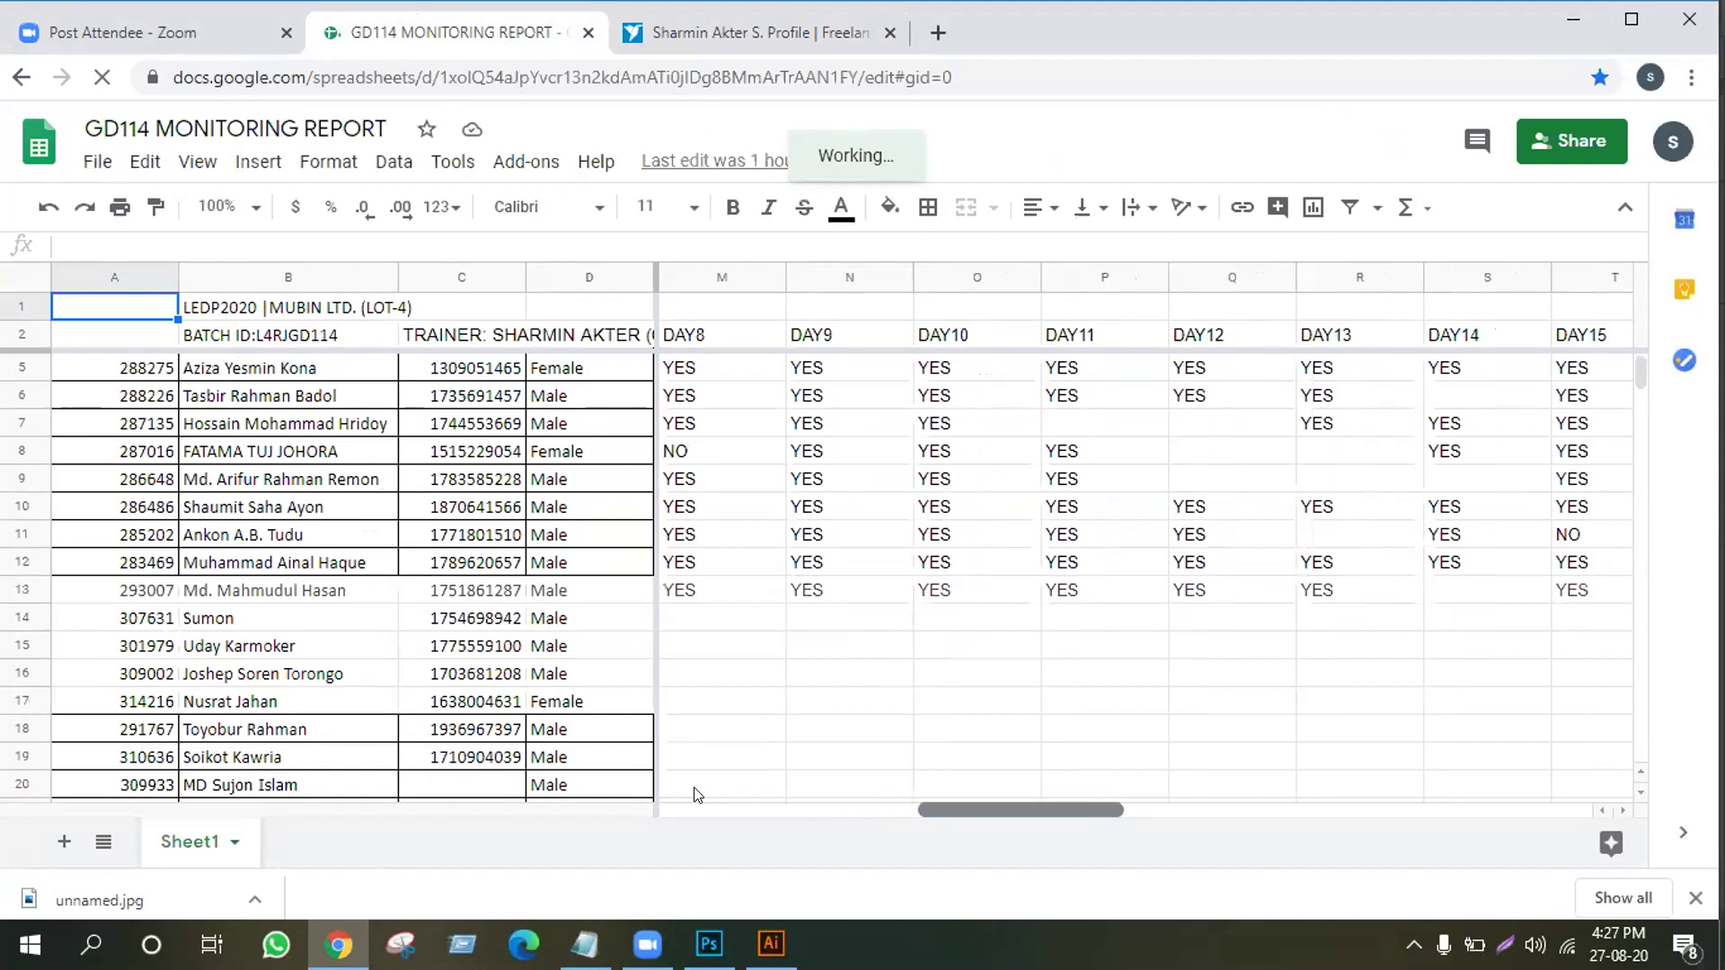
drag(1132, 809, 1475, 800)
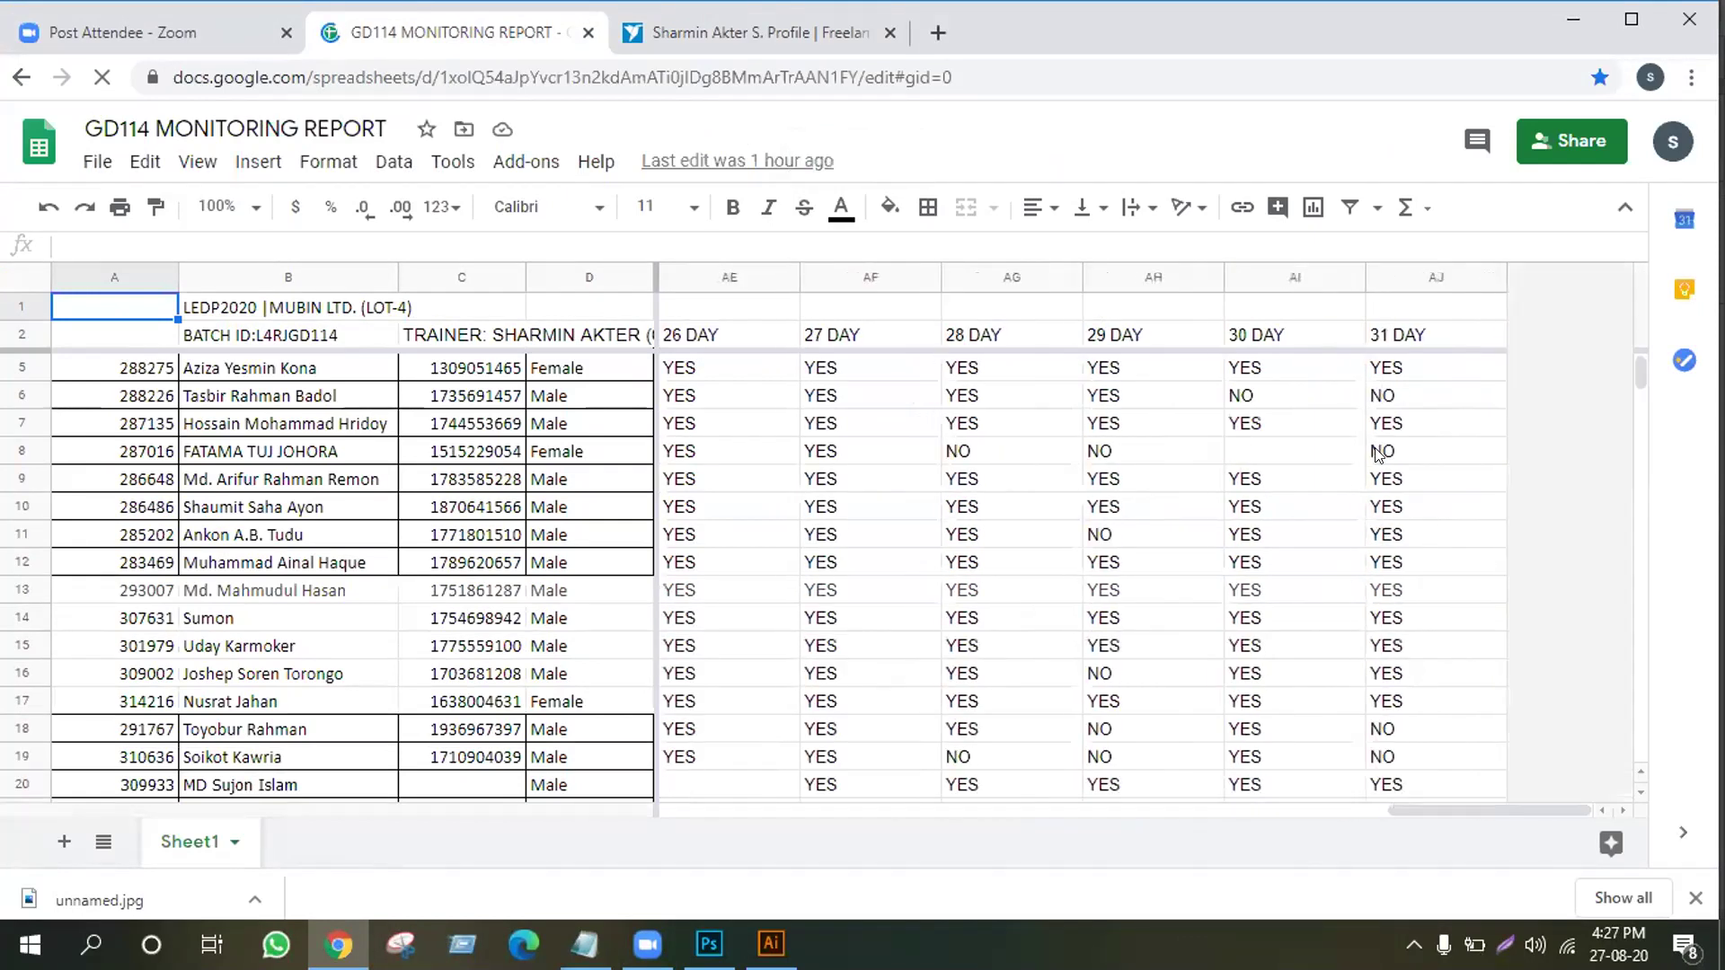
click(1378, 452)
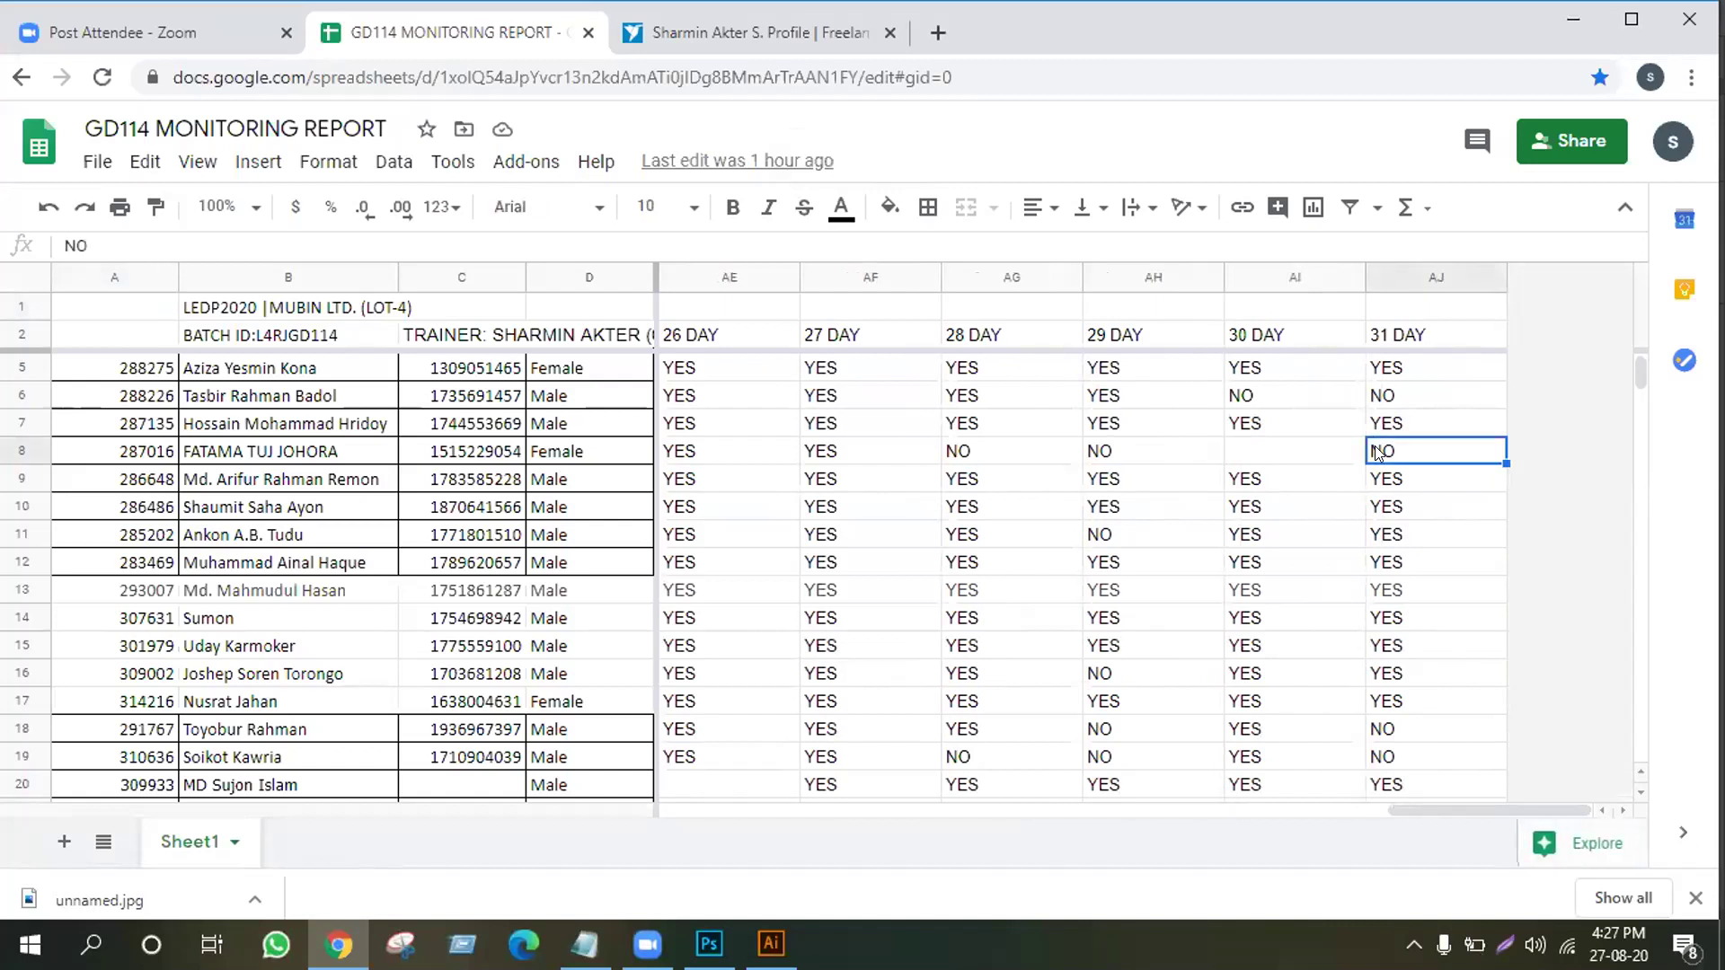
Change AJ8 to YES and bring Photoshop back to the front
text(y)
key(BackSpace)
key(BackSpace)
text(YES)
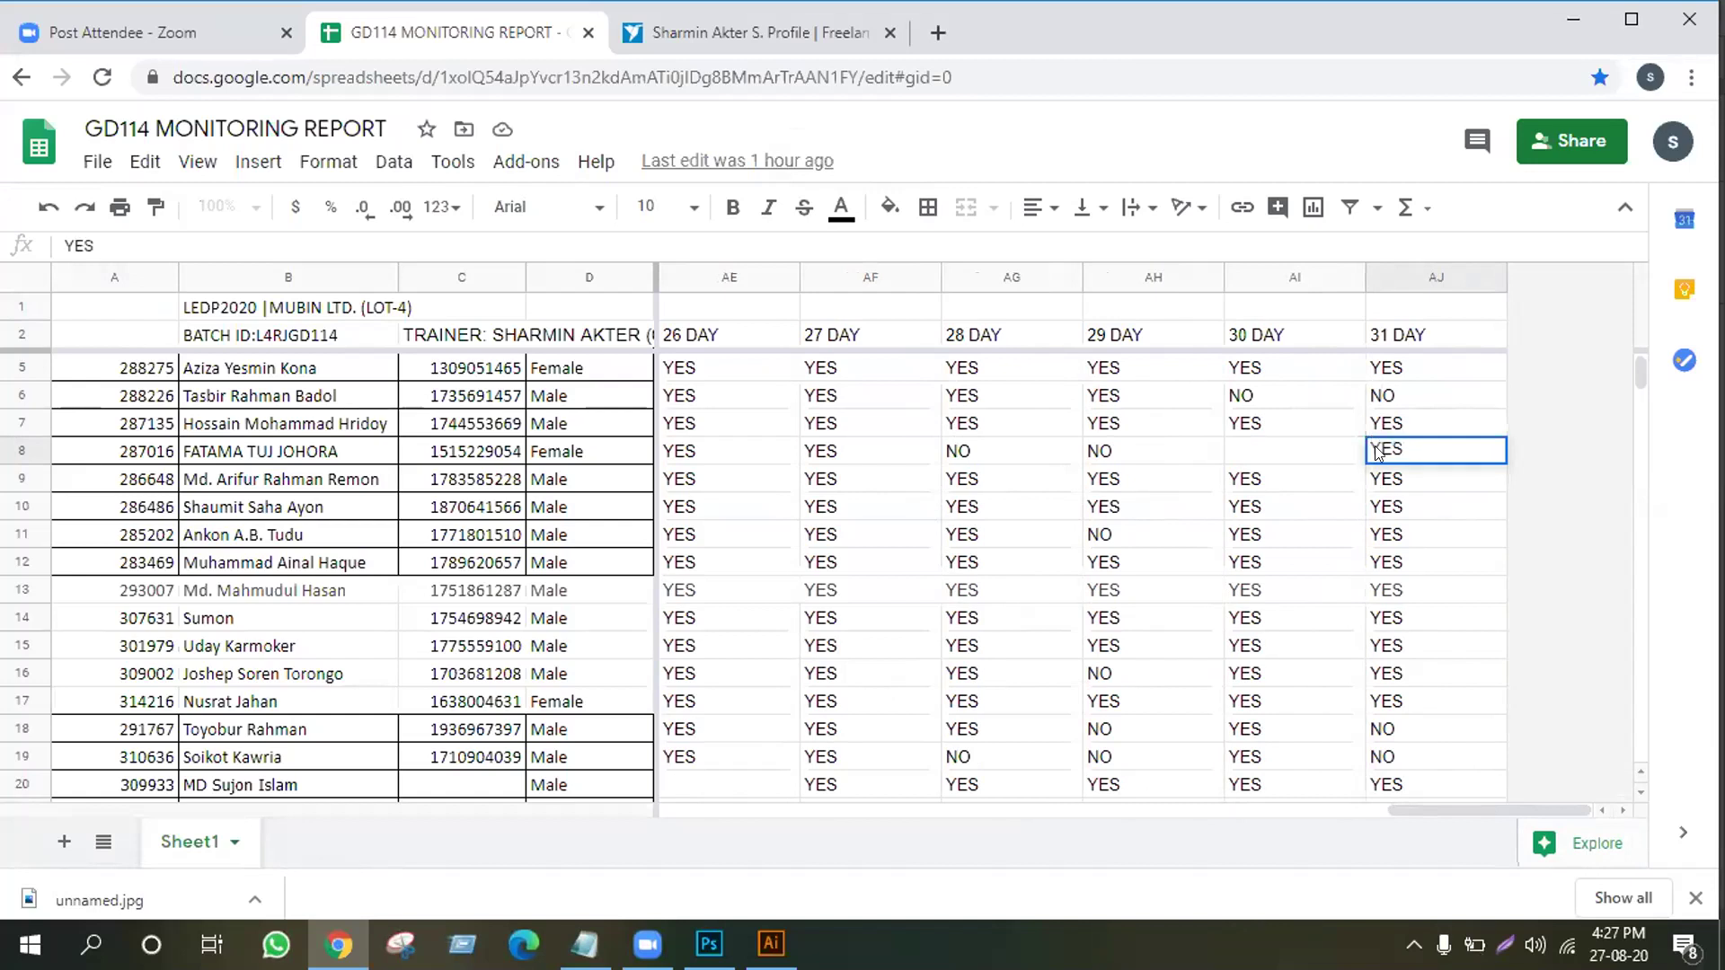
key(Return)
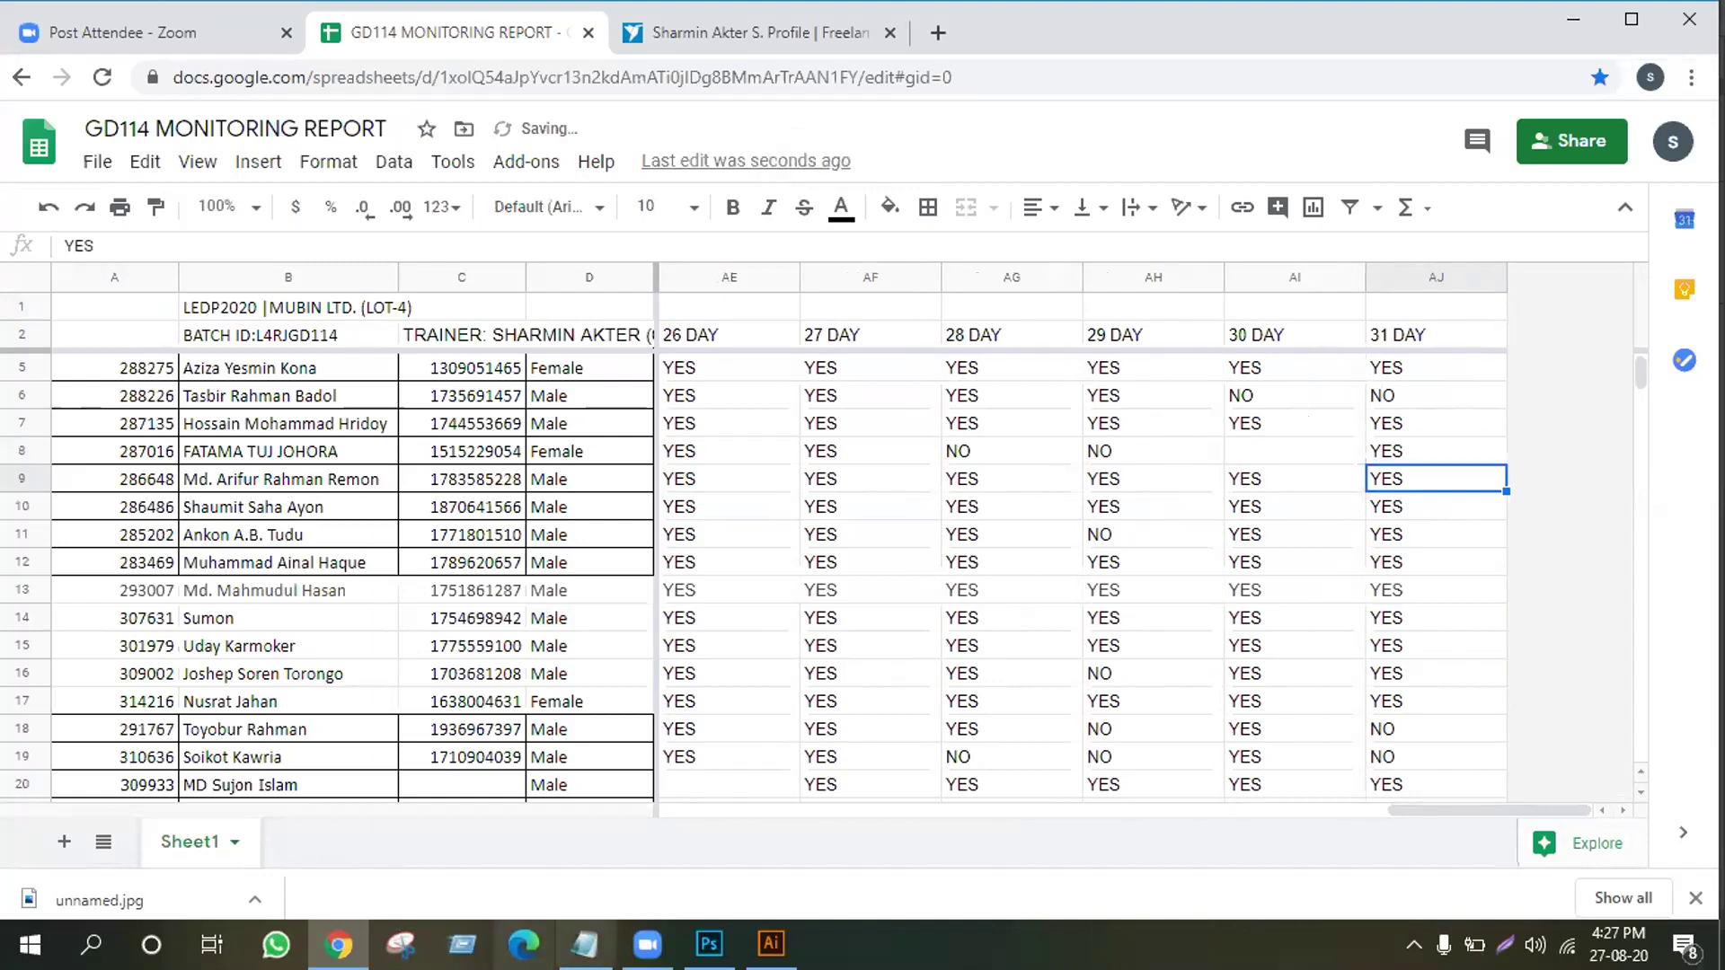
click(710, 943)
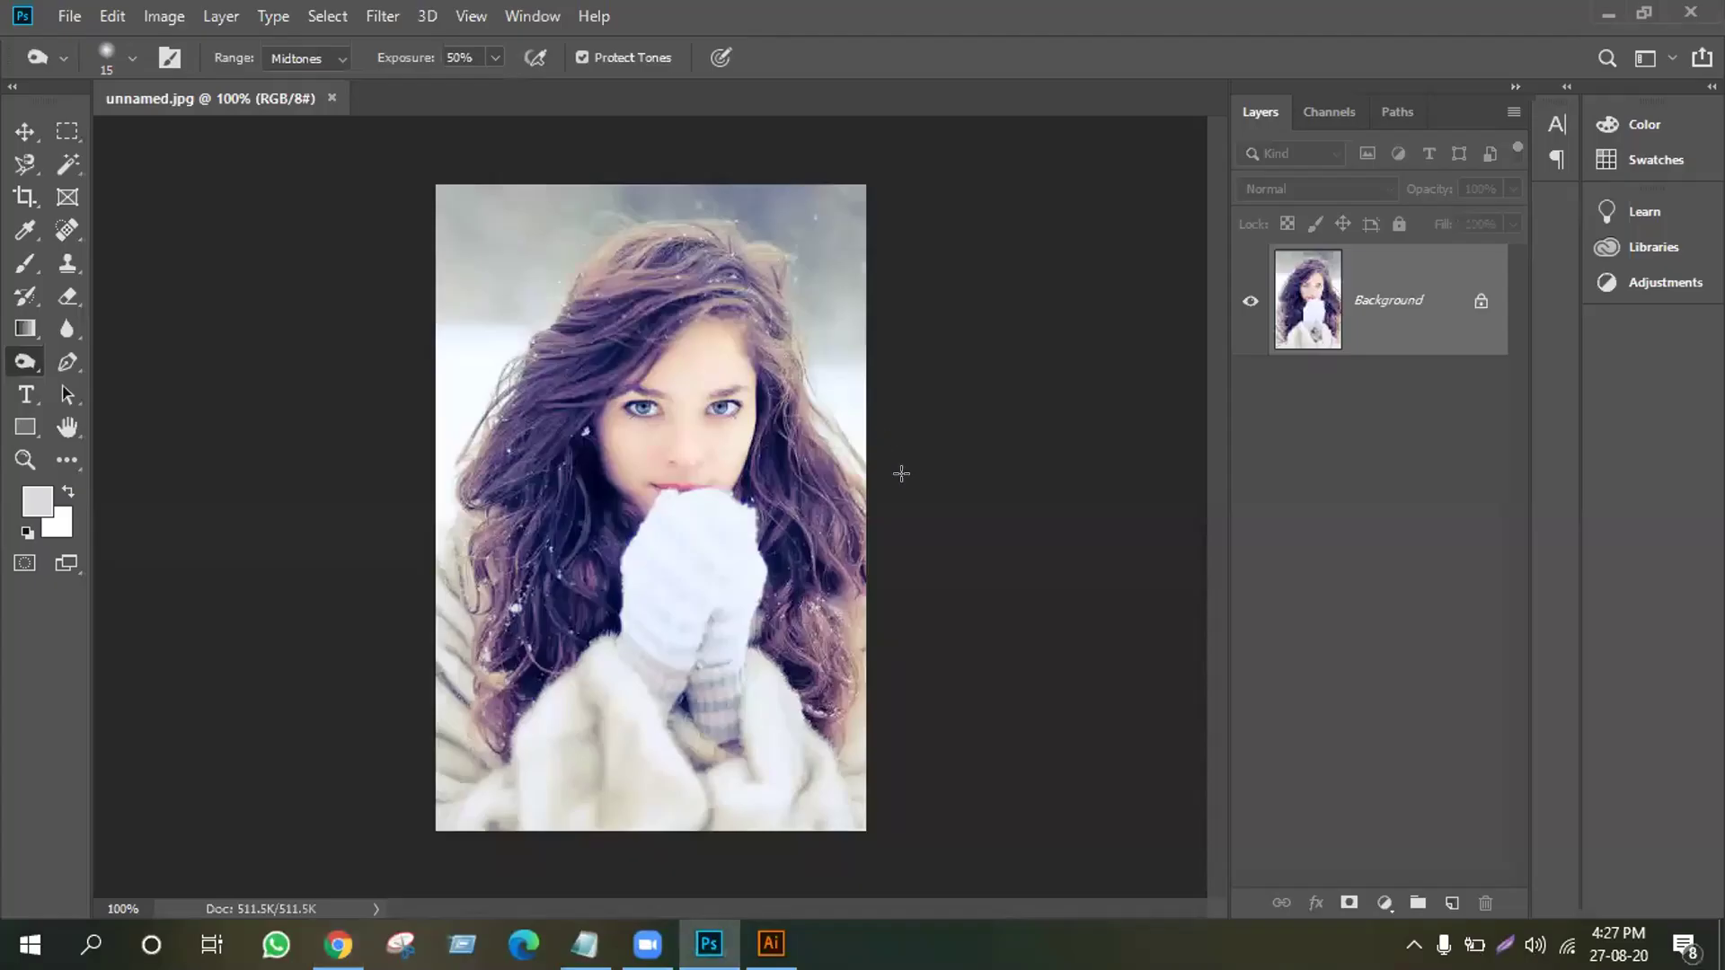
Select the Crop tool with the W x H x Resolution preset
click(23, 132)
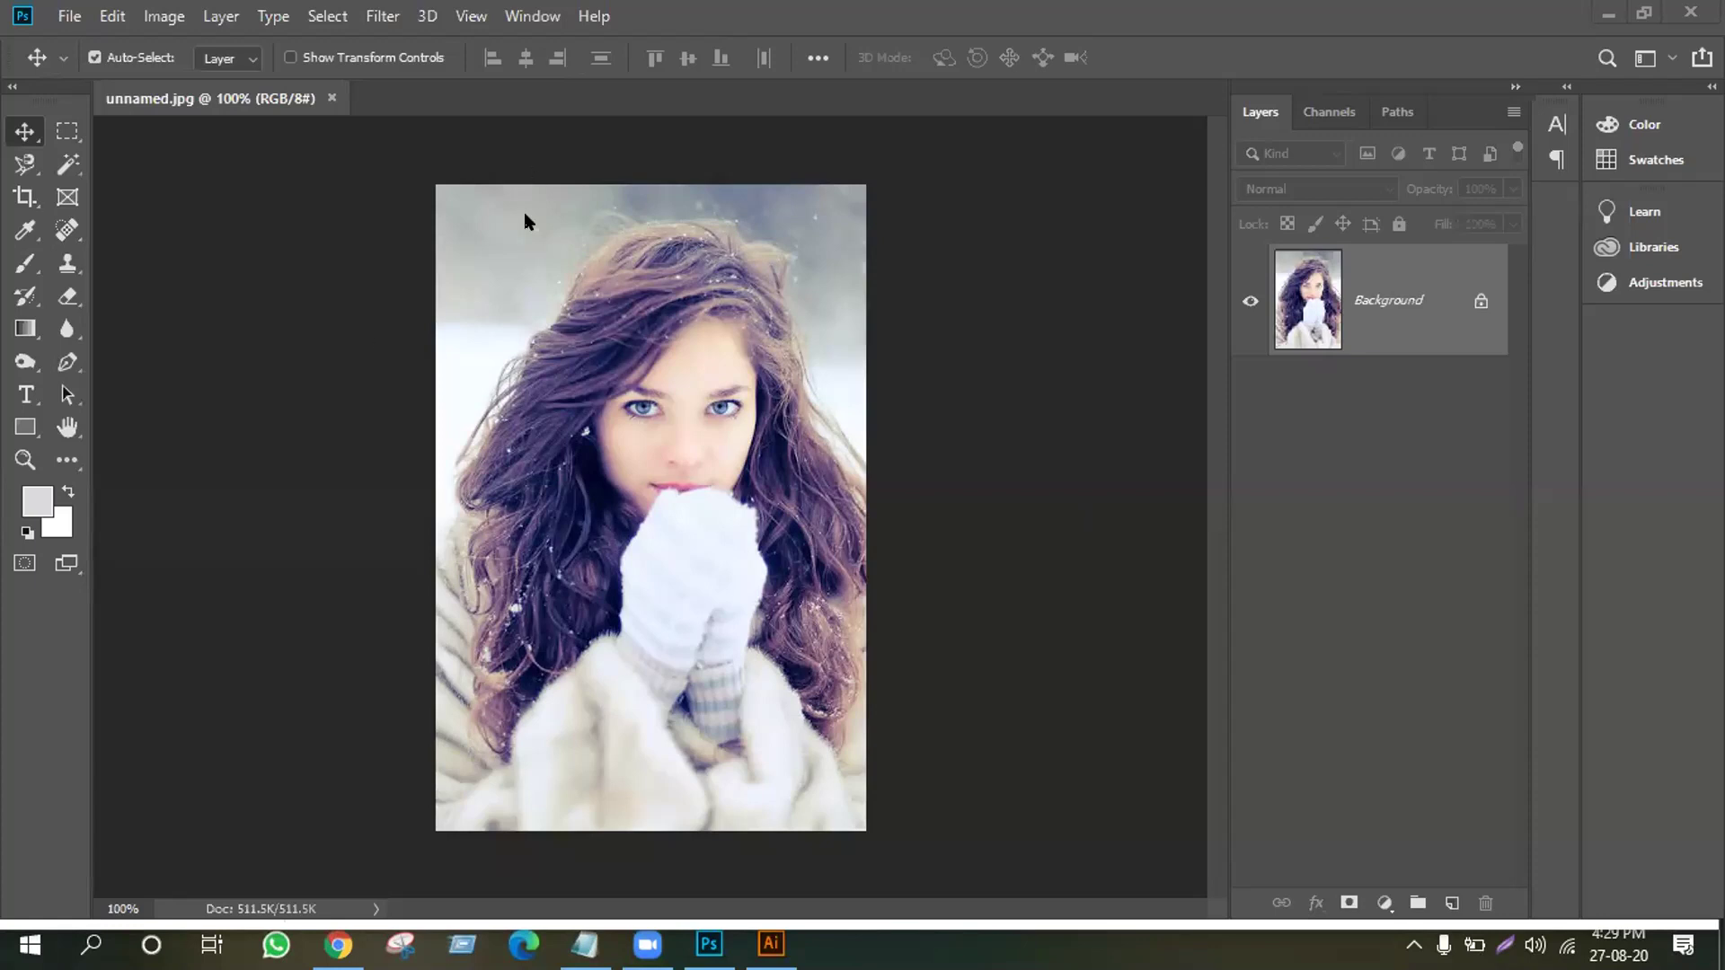
click(17, 196)
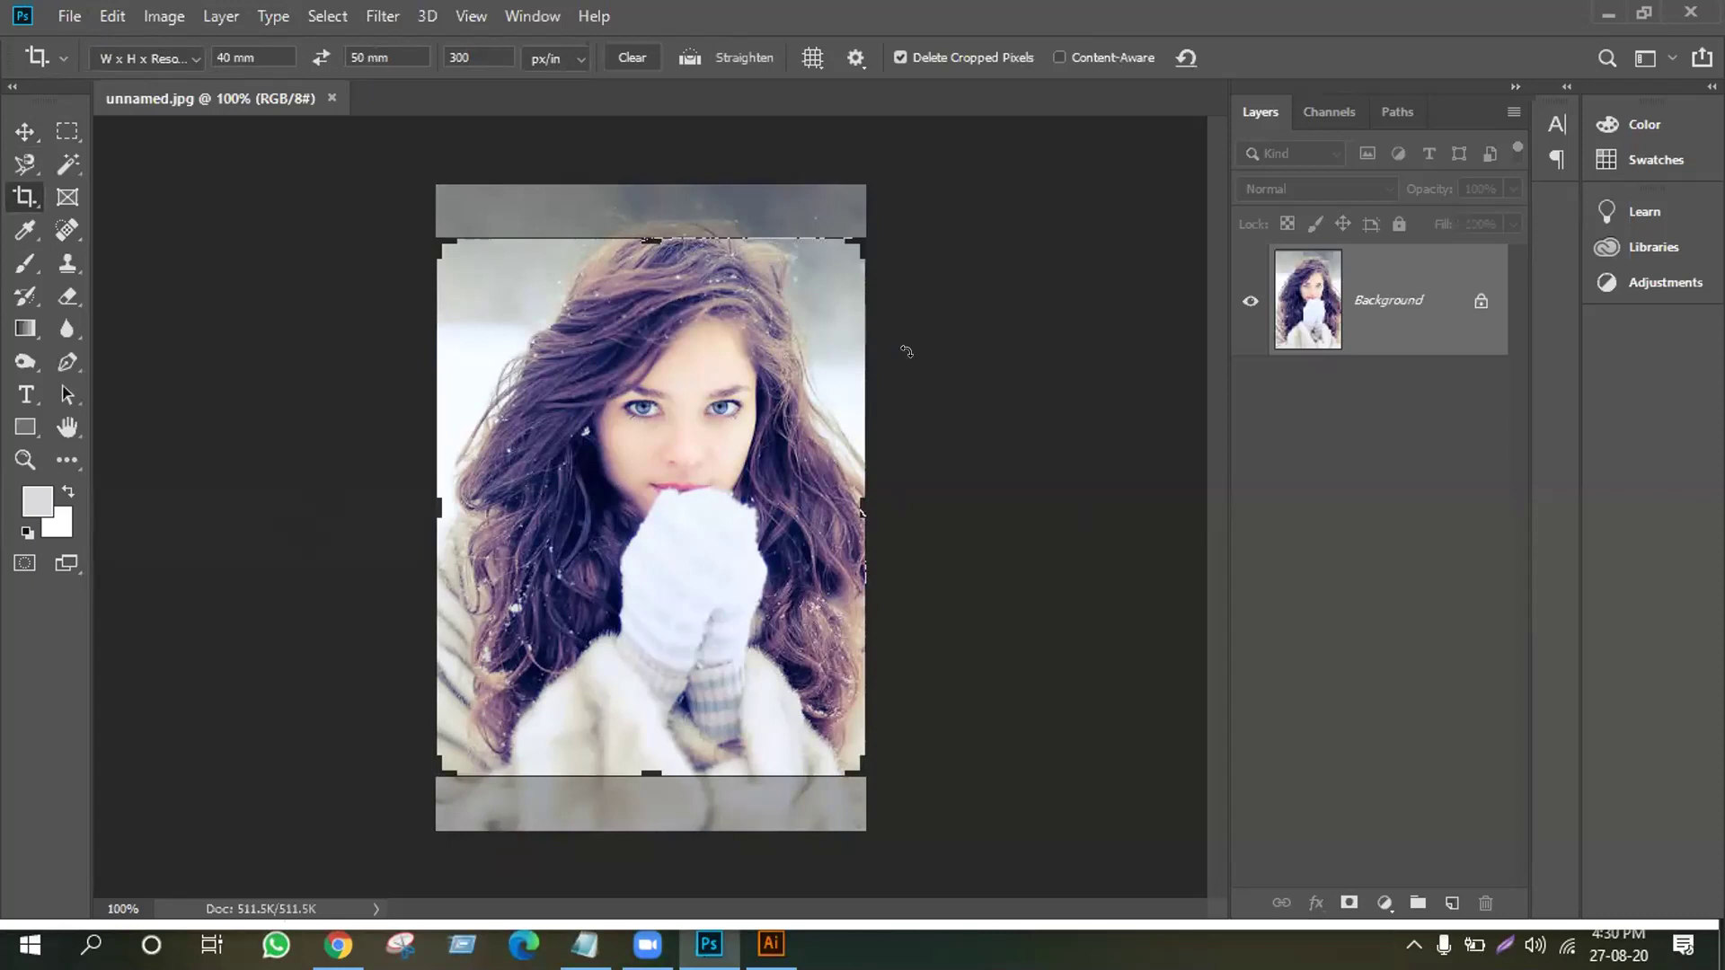
click(24, 131)
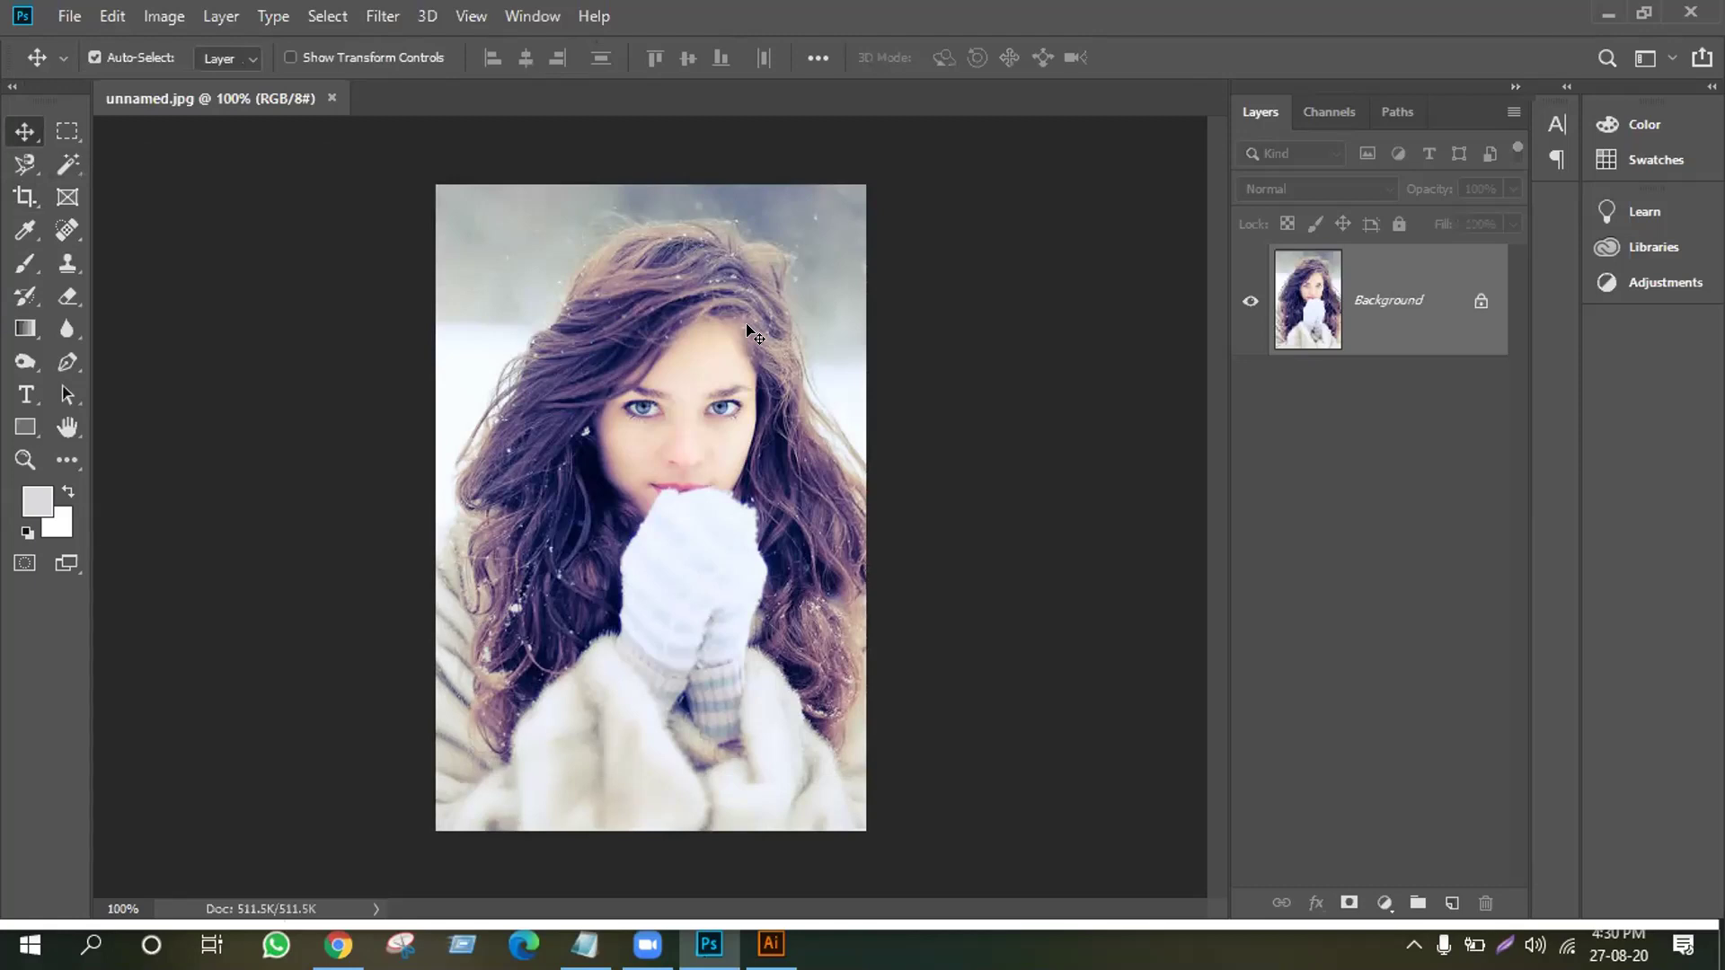
click(24, 196)
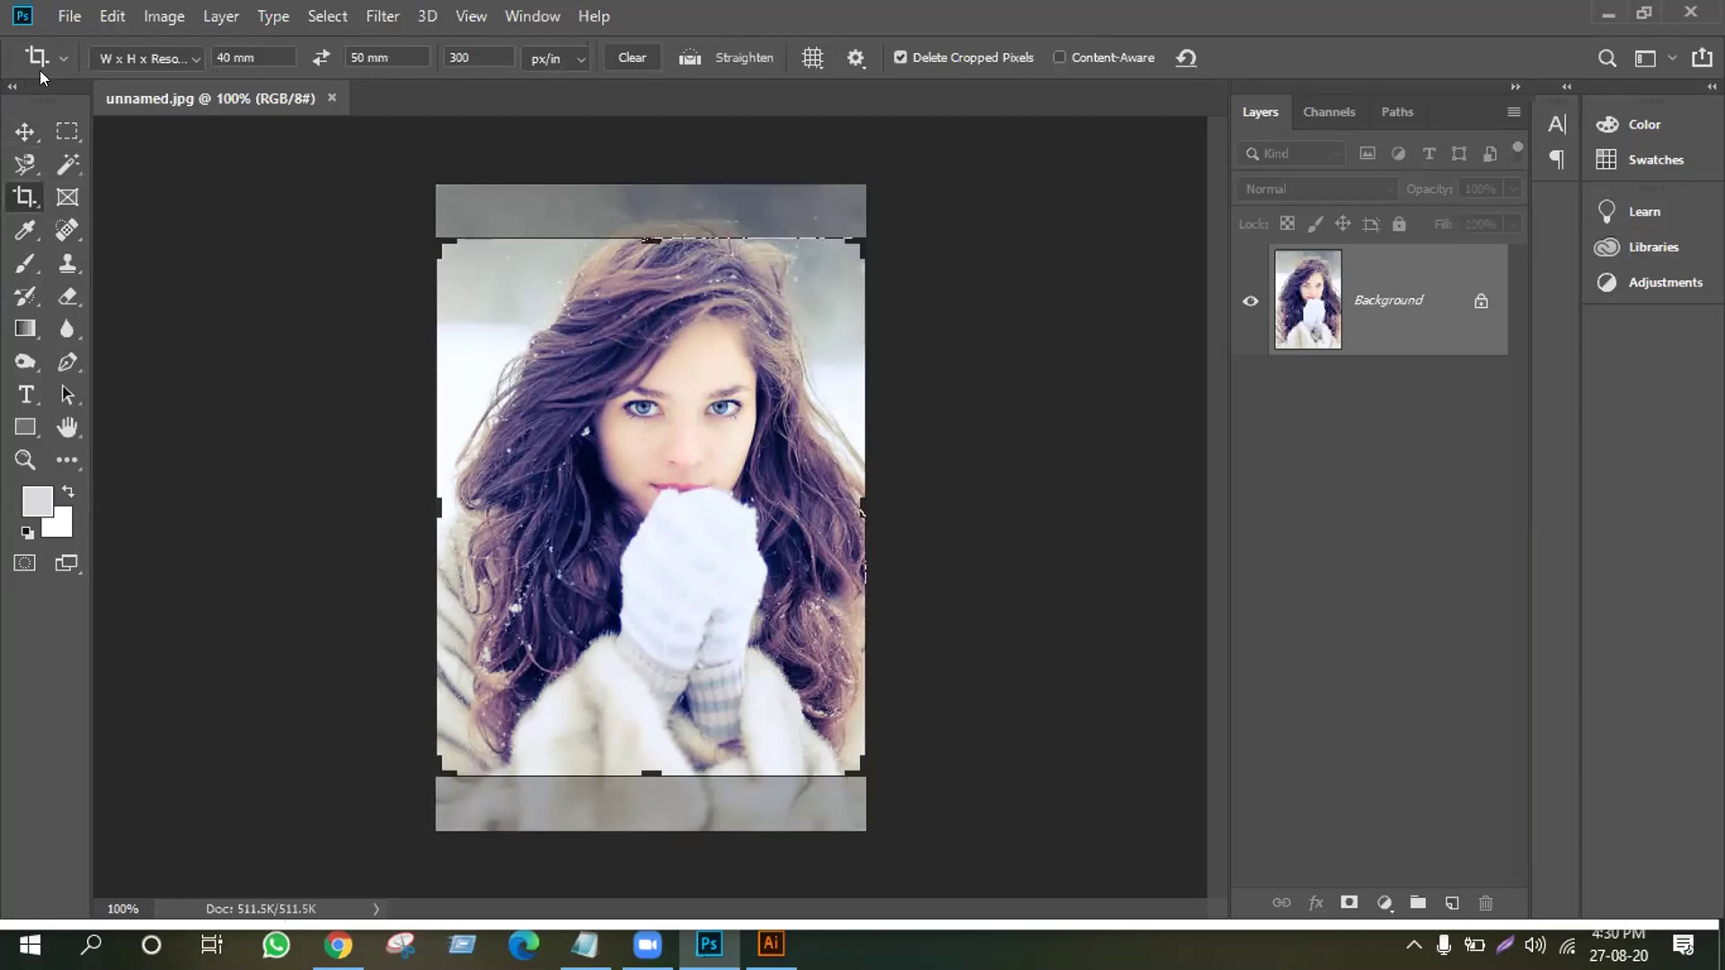
click(189, 56)
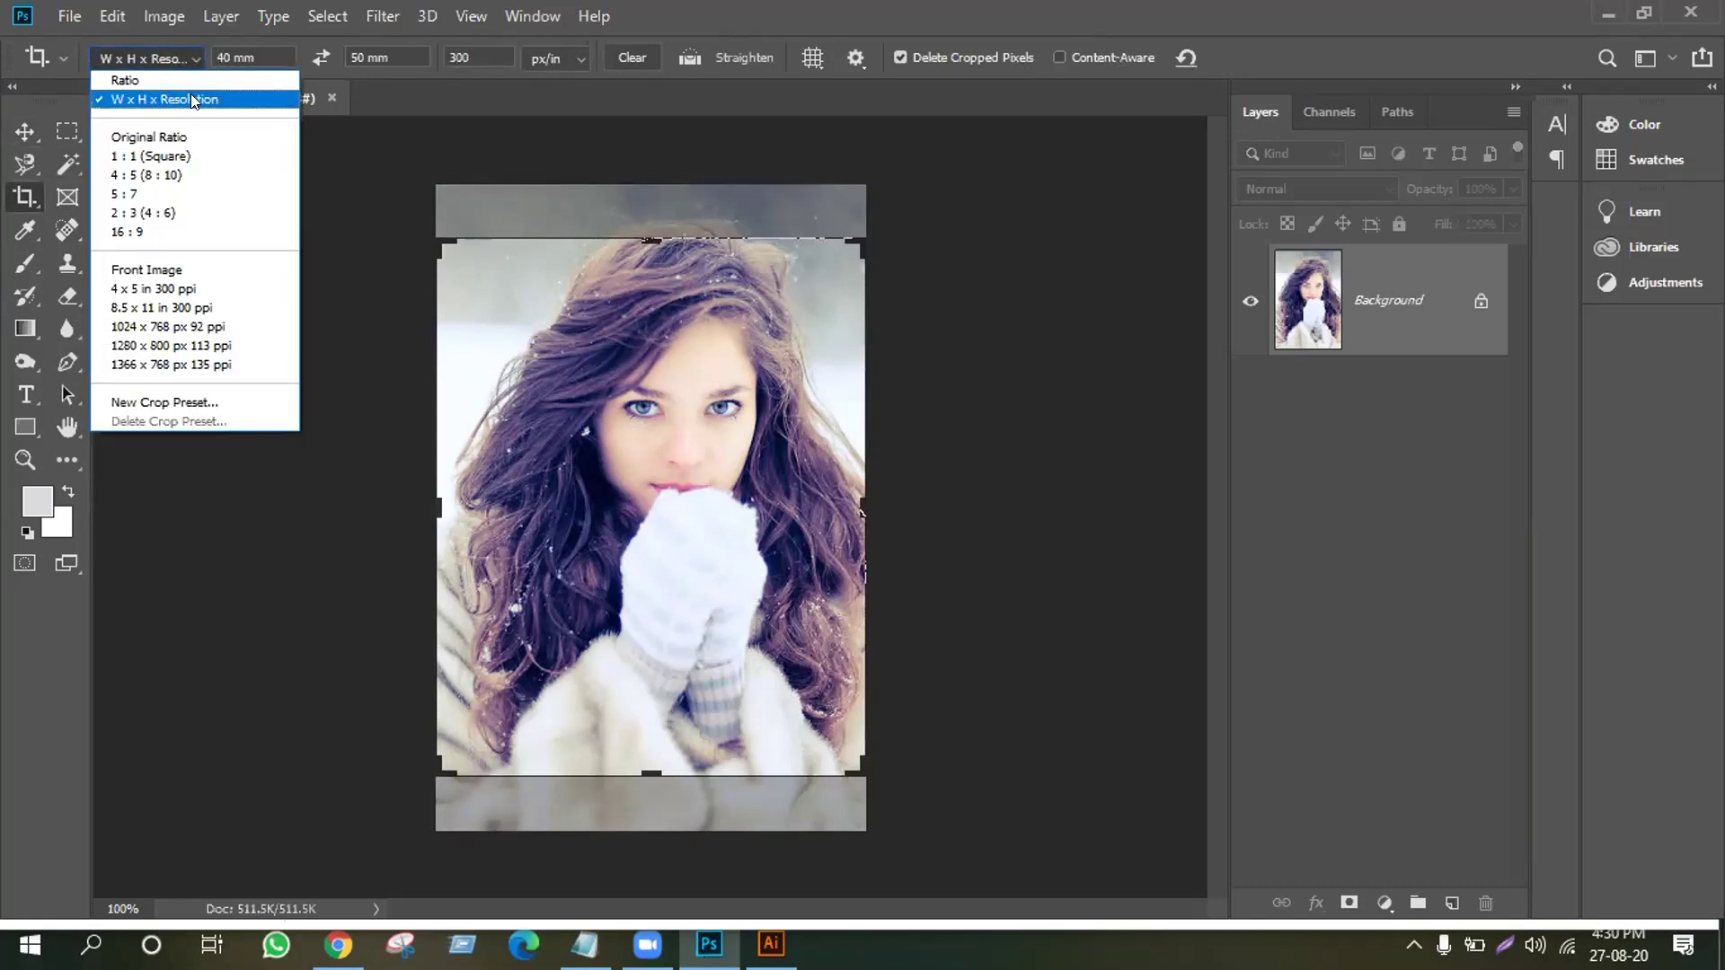
click(190, 99)
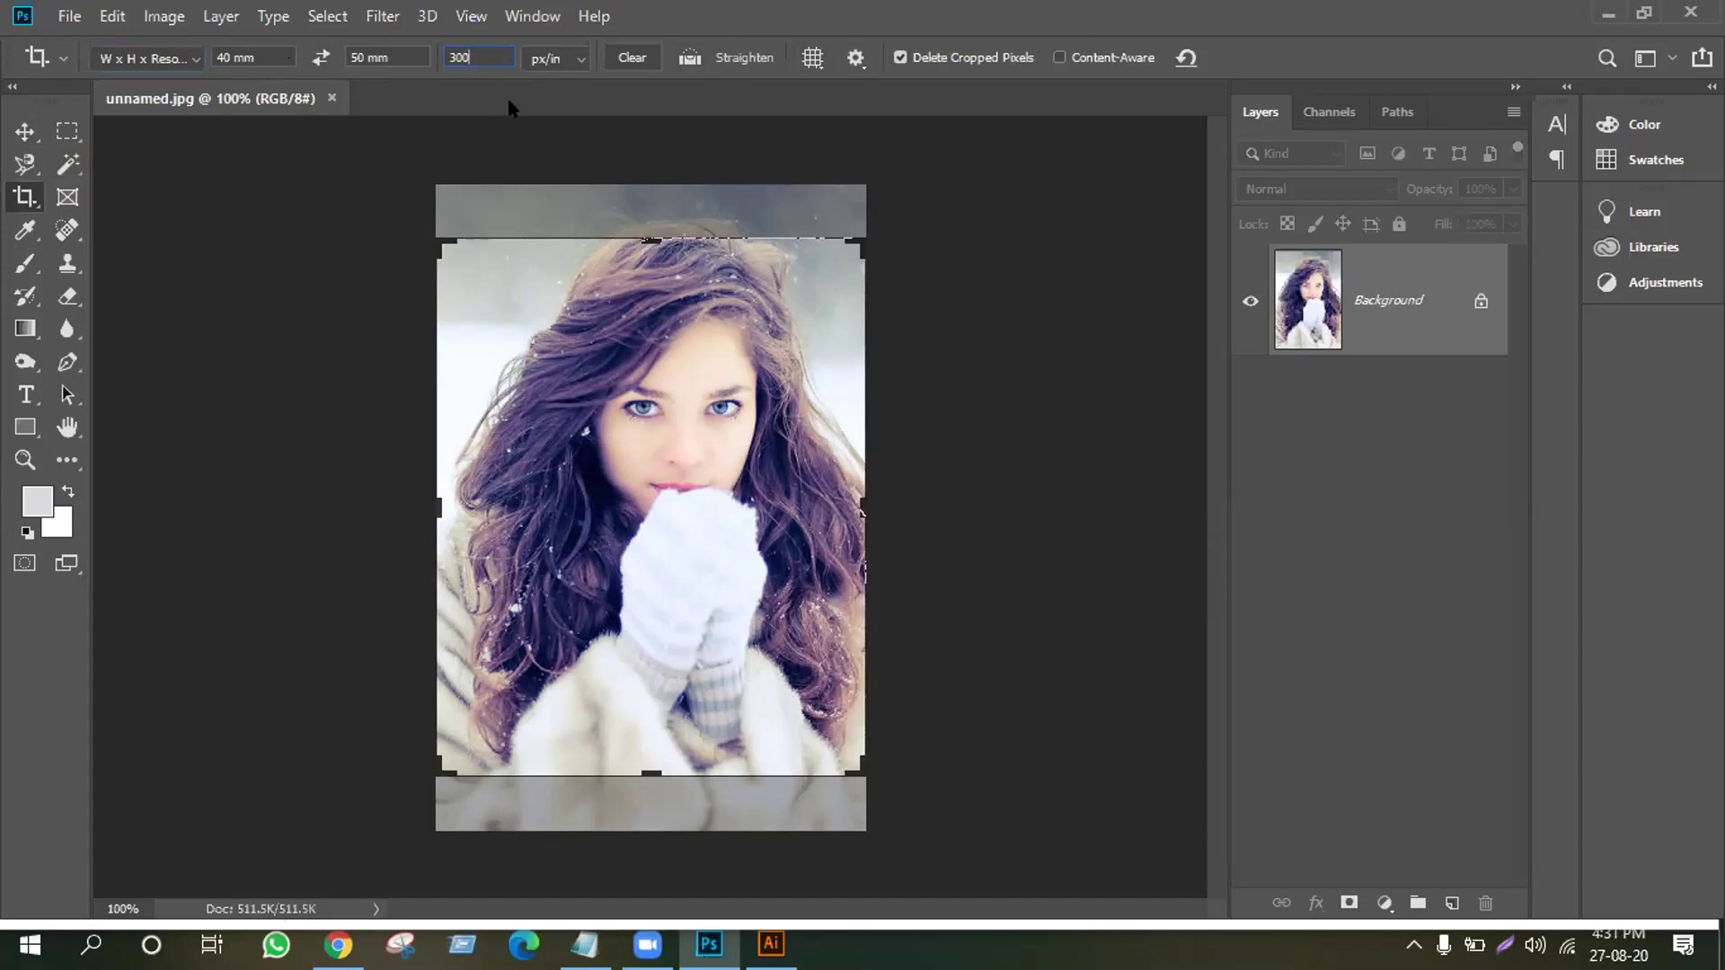
Crop to 40 × 50 mm at 300 px/in, framing the face and gloves
click(643, 399)
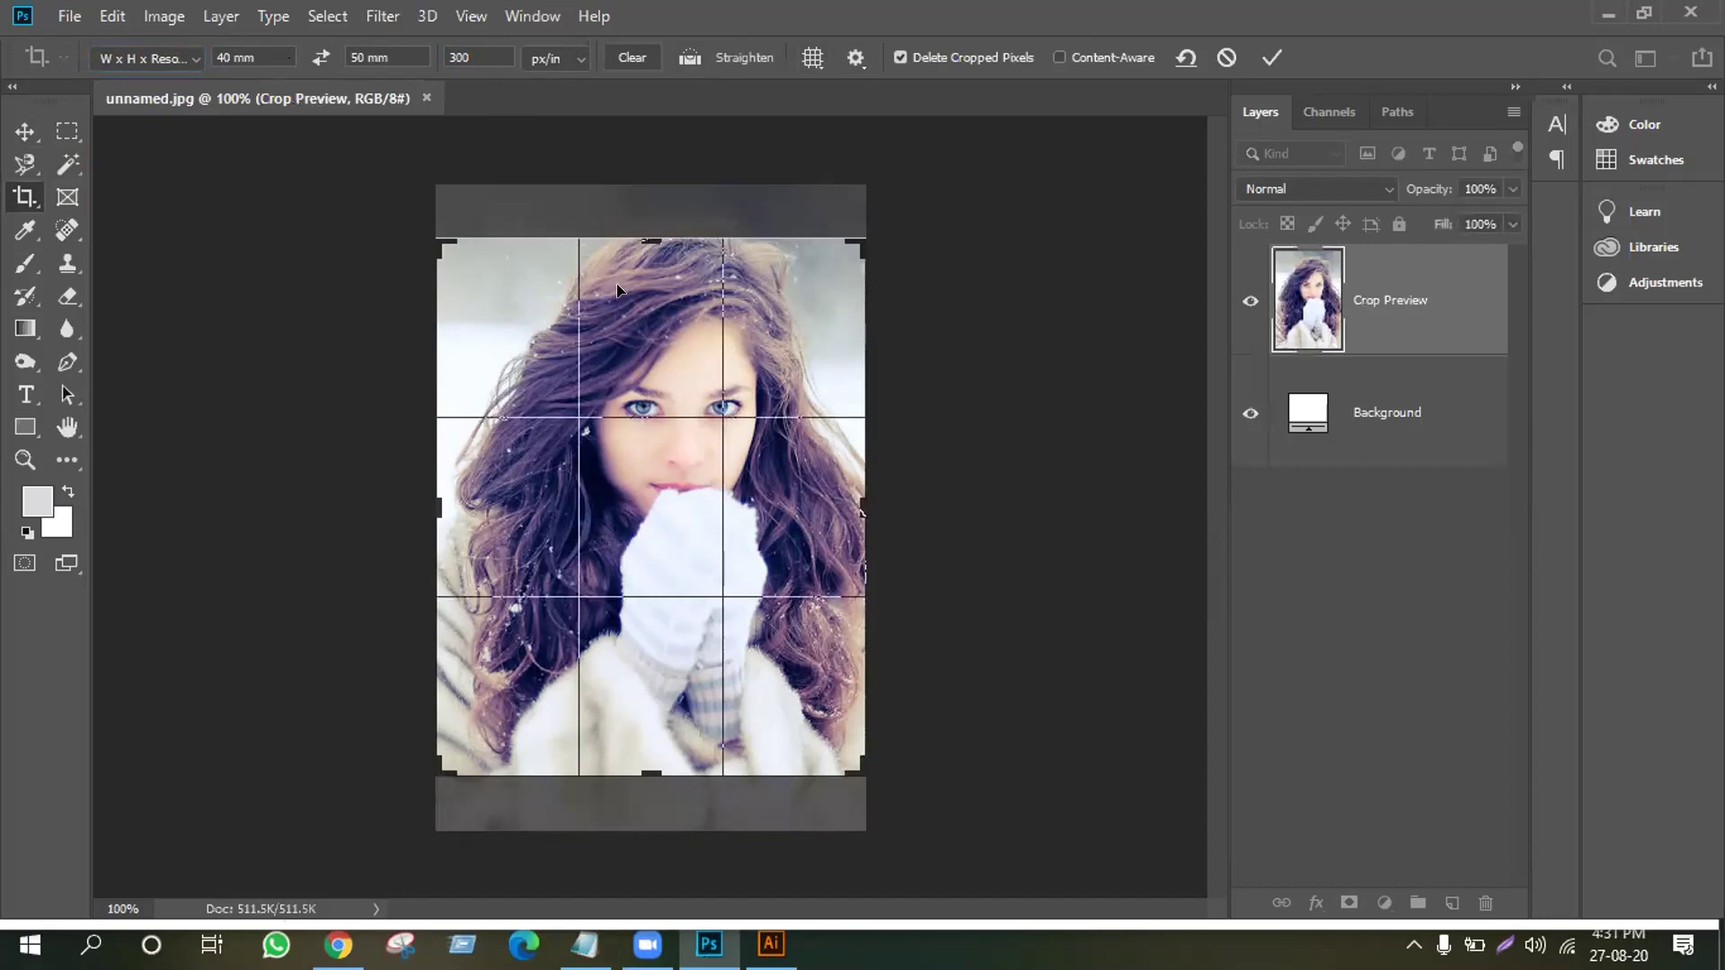
drag(617, 288, 616, 308)
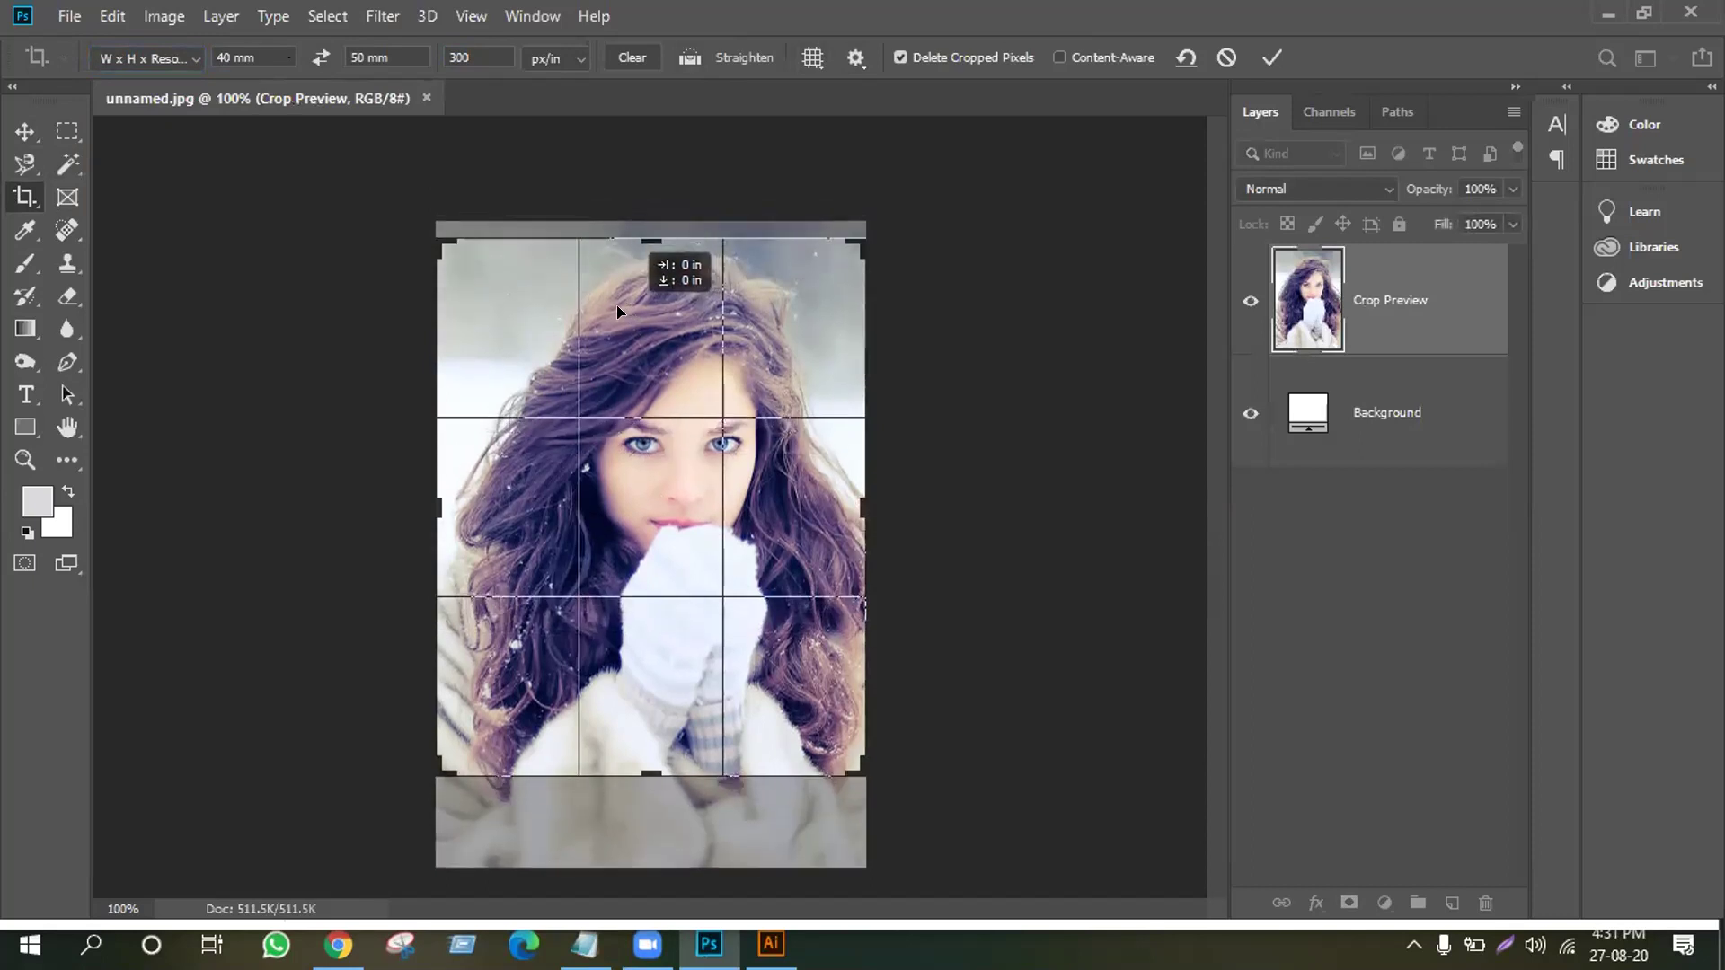
drag(616, 311, 636, 271)
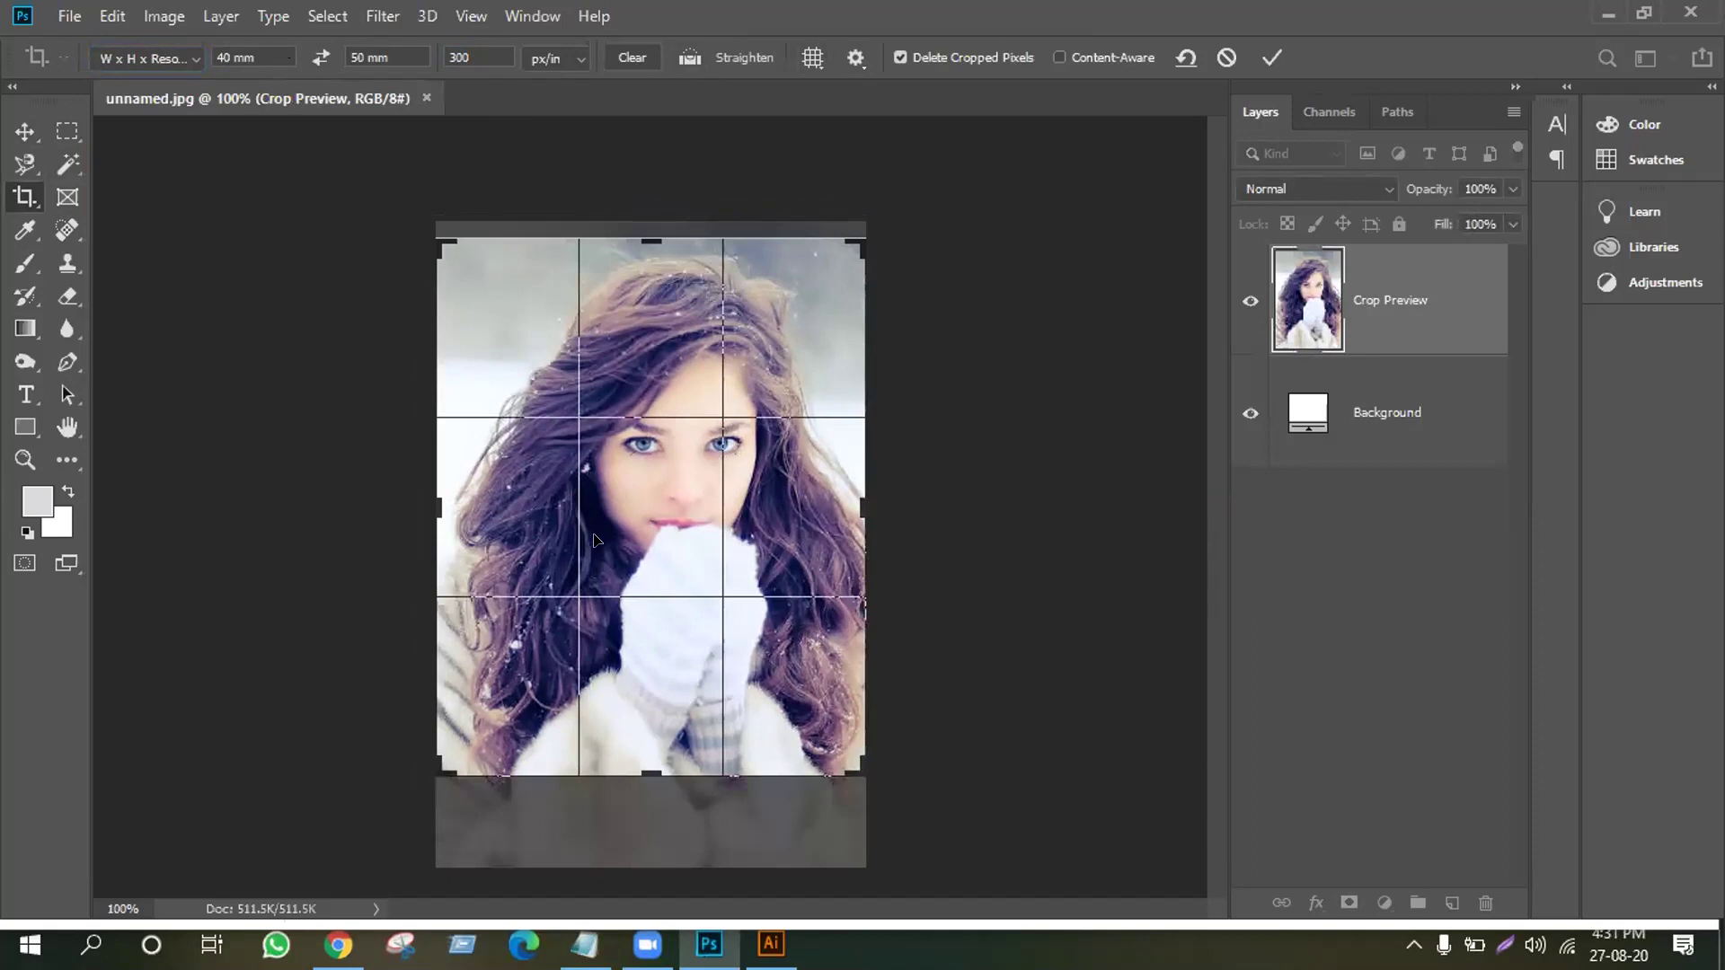
key(Return)
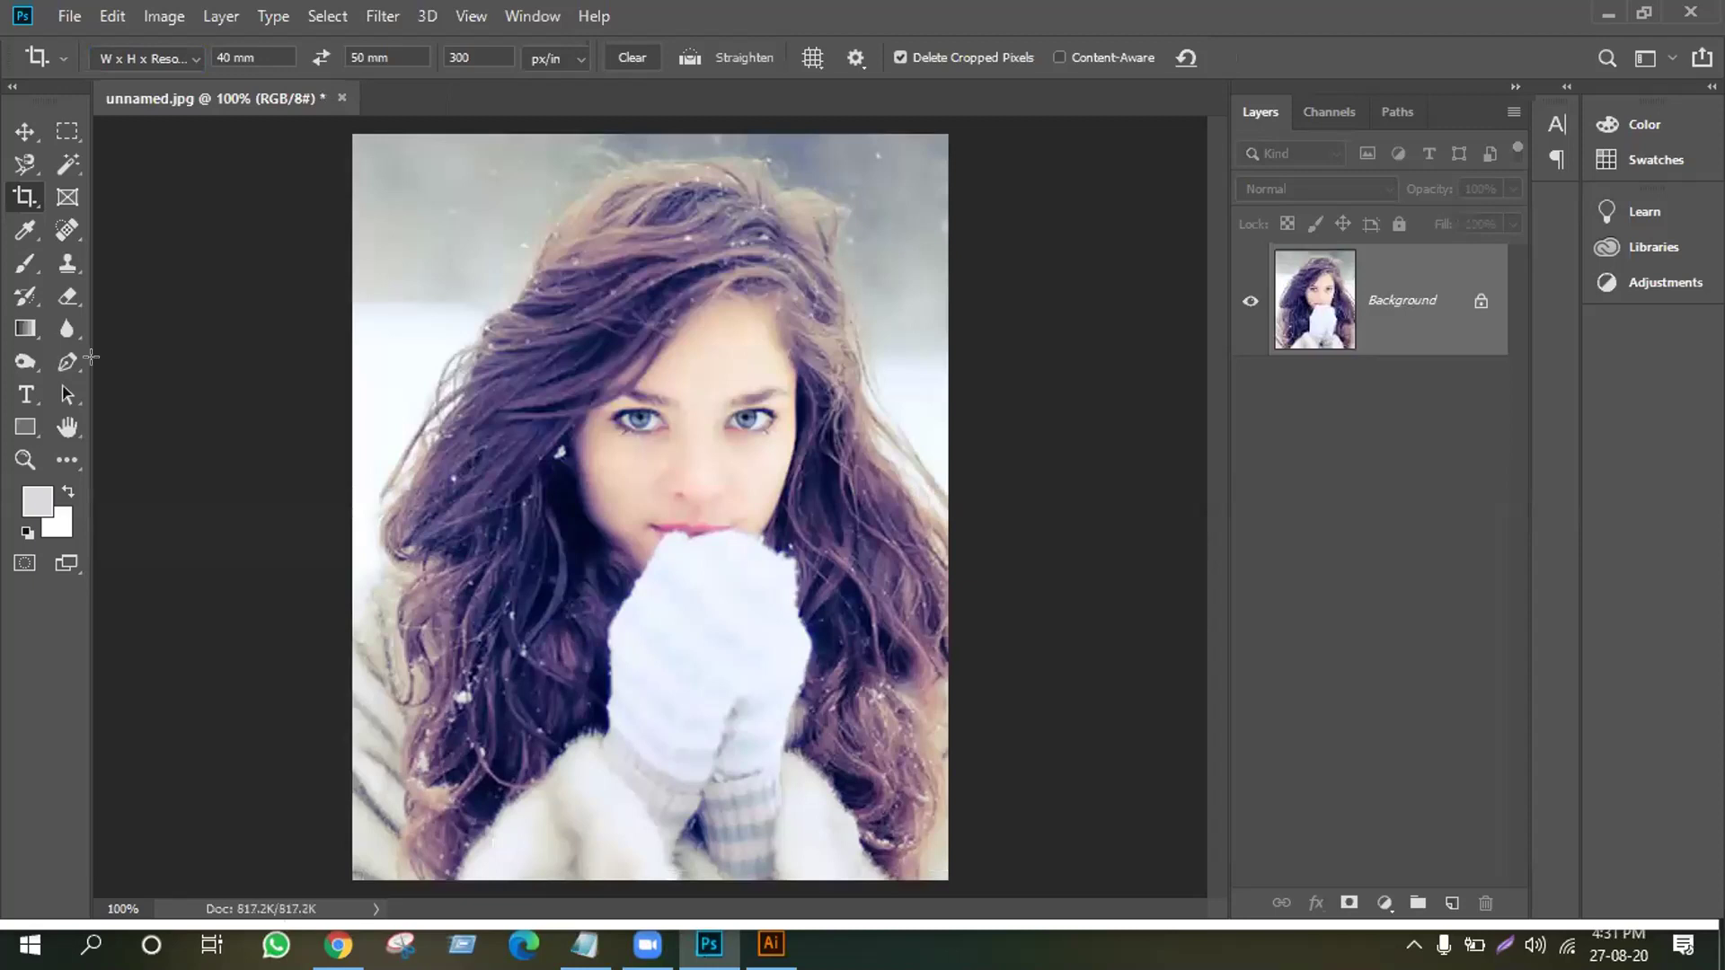
Sample the cheek's skin tone as the foreground colour with the Eyedropper
click(24, 131)
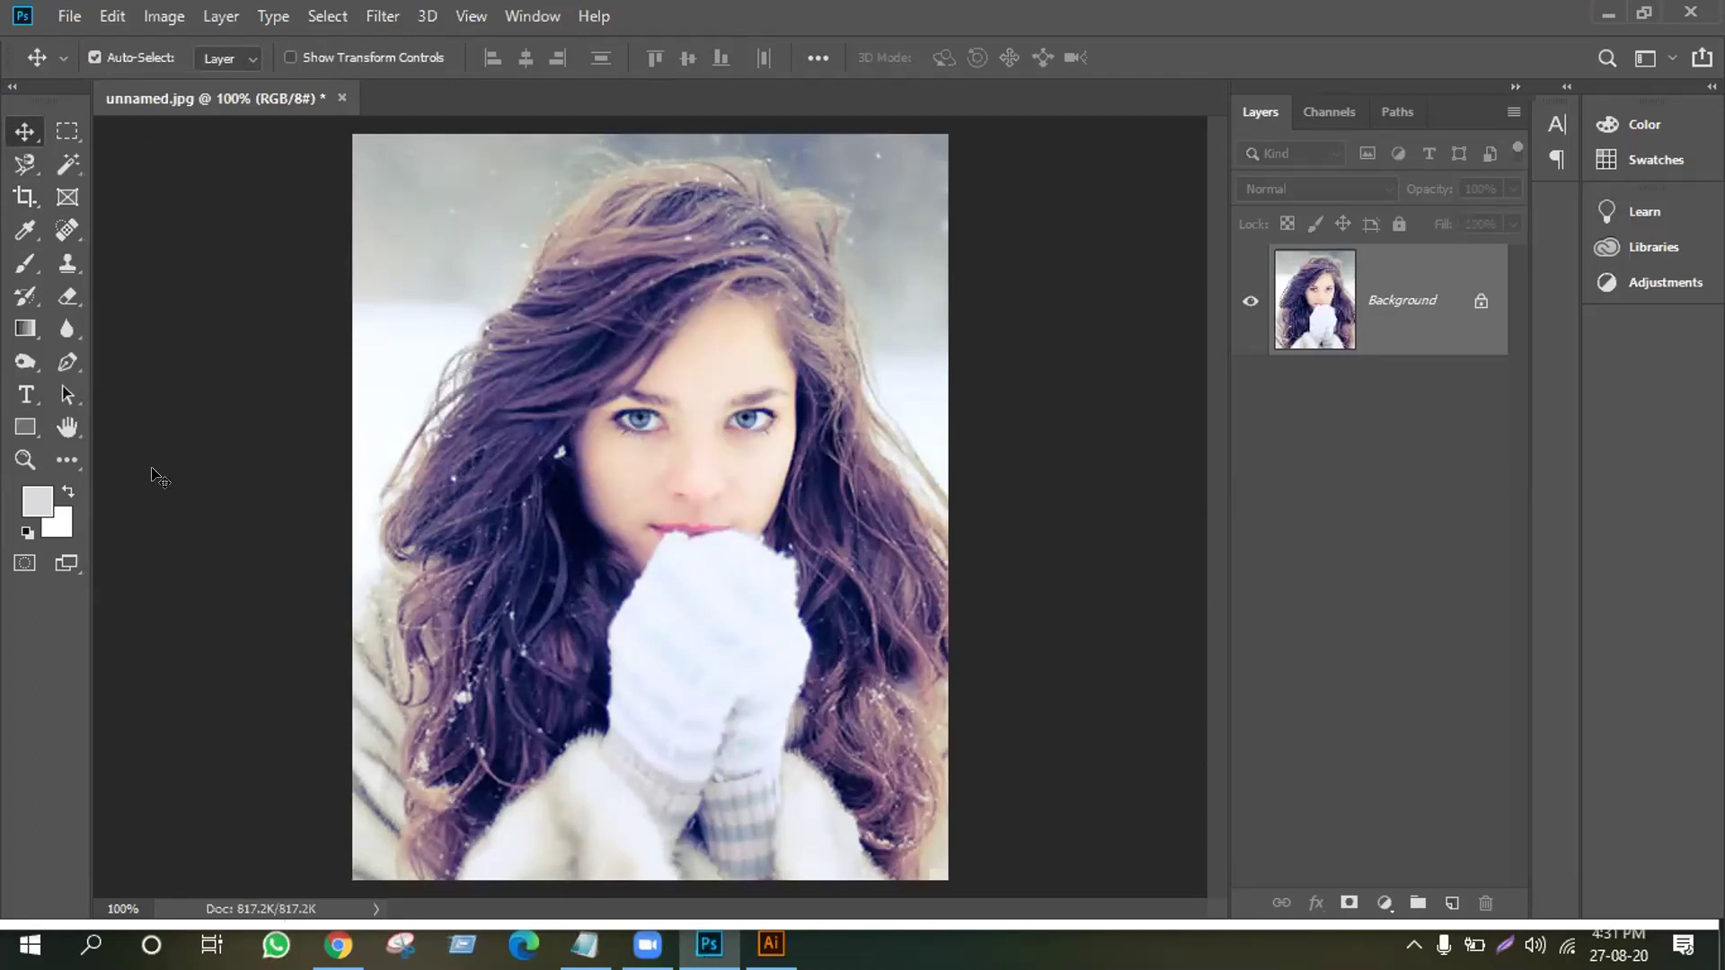
click(26, 230)
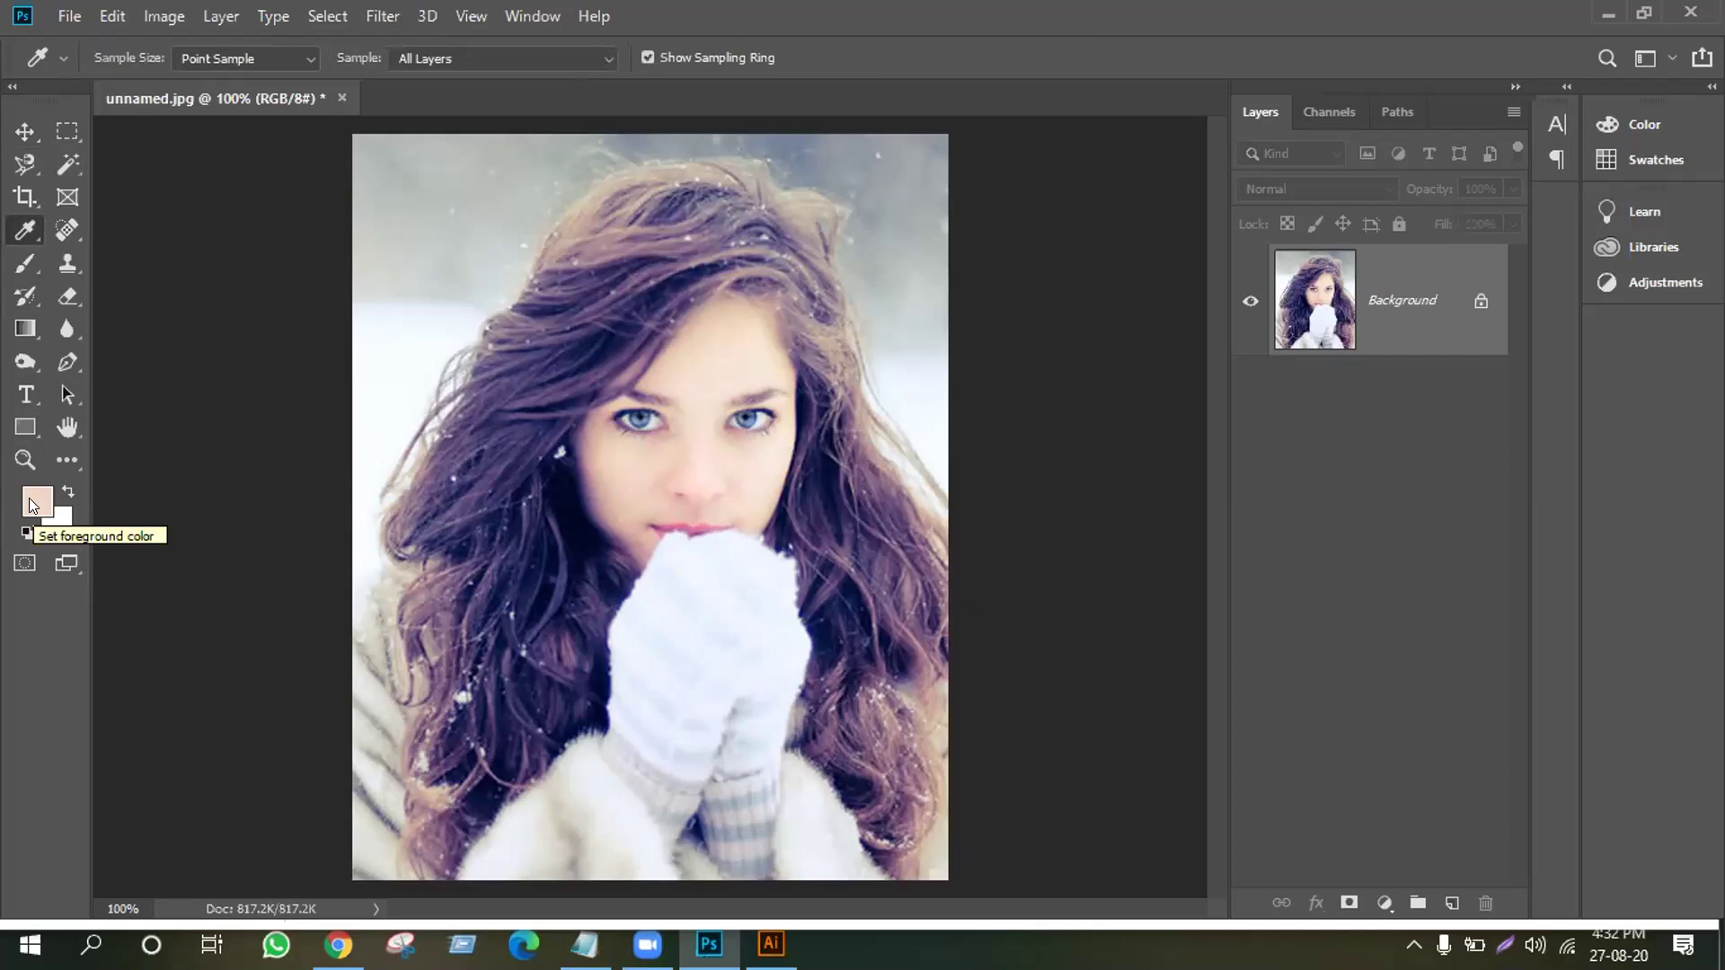
click(647, 463)
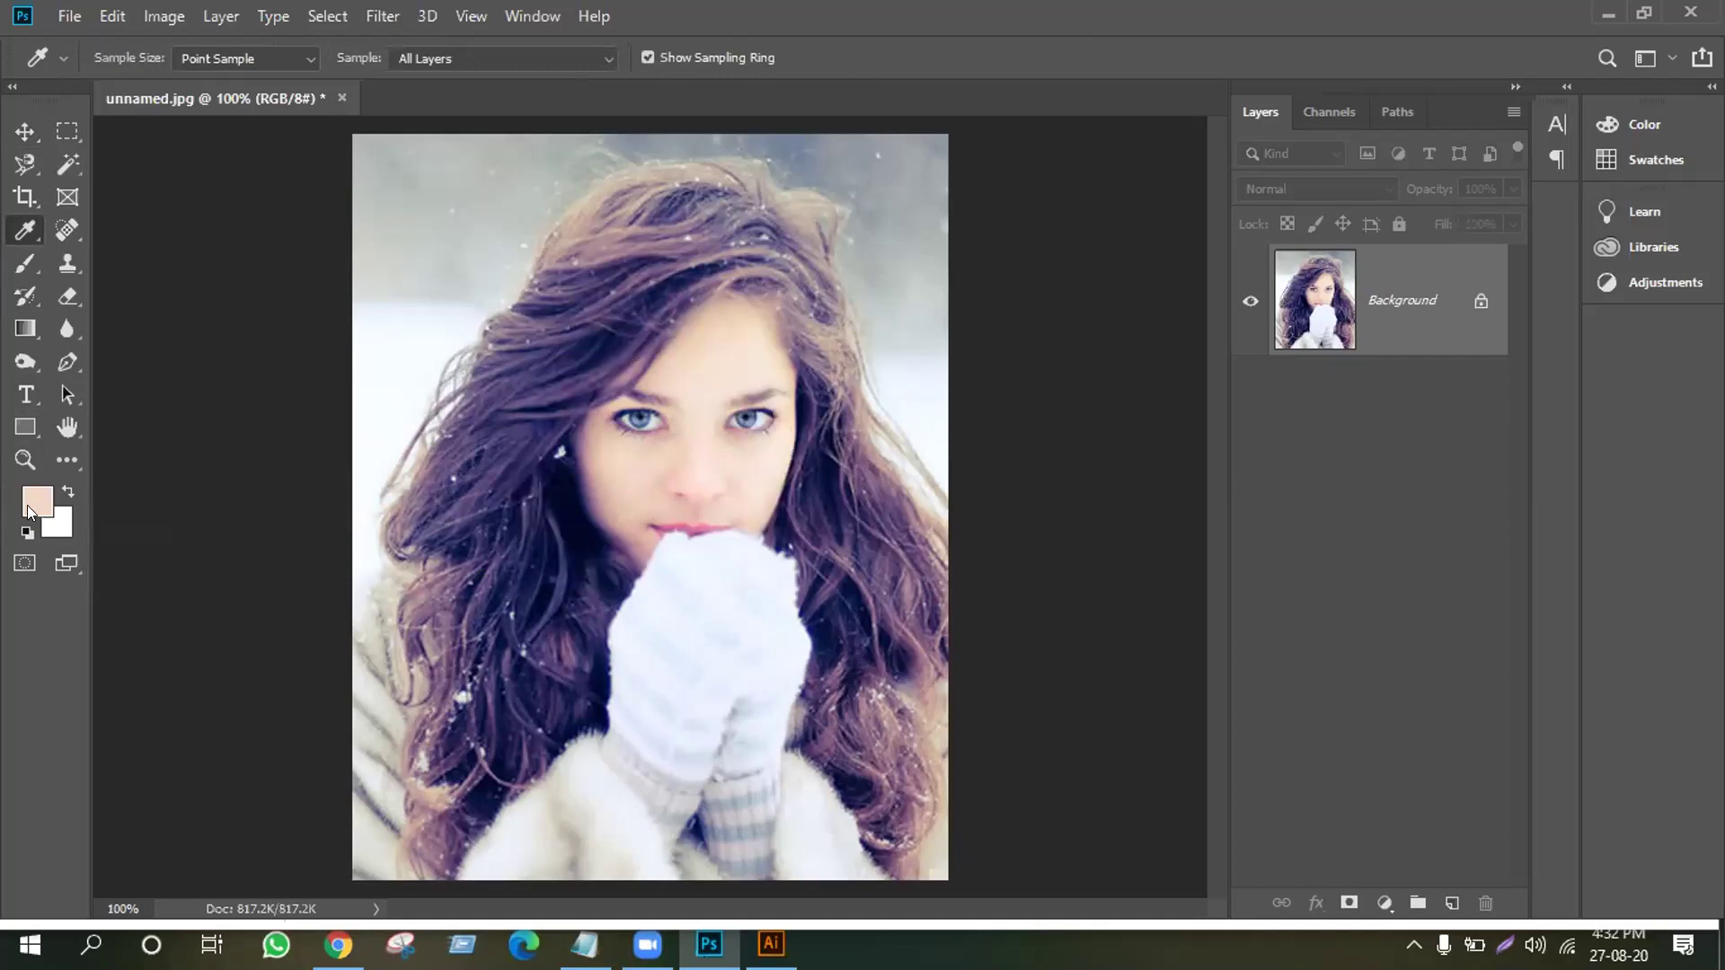
Soften the left cheek with a small 25%-opacity skin-tone brush stroke
click(24, 268)
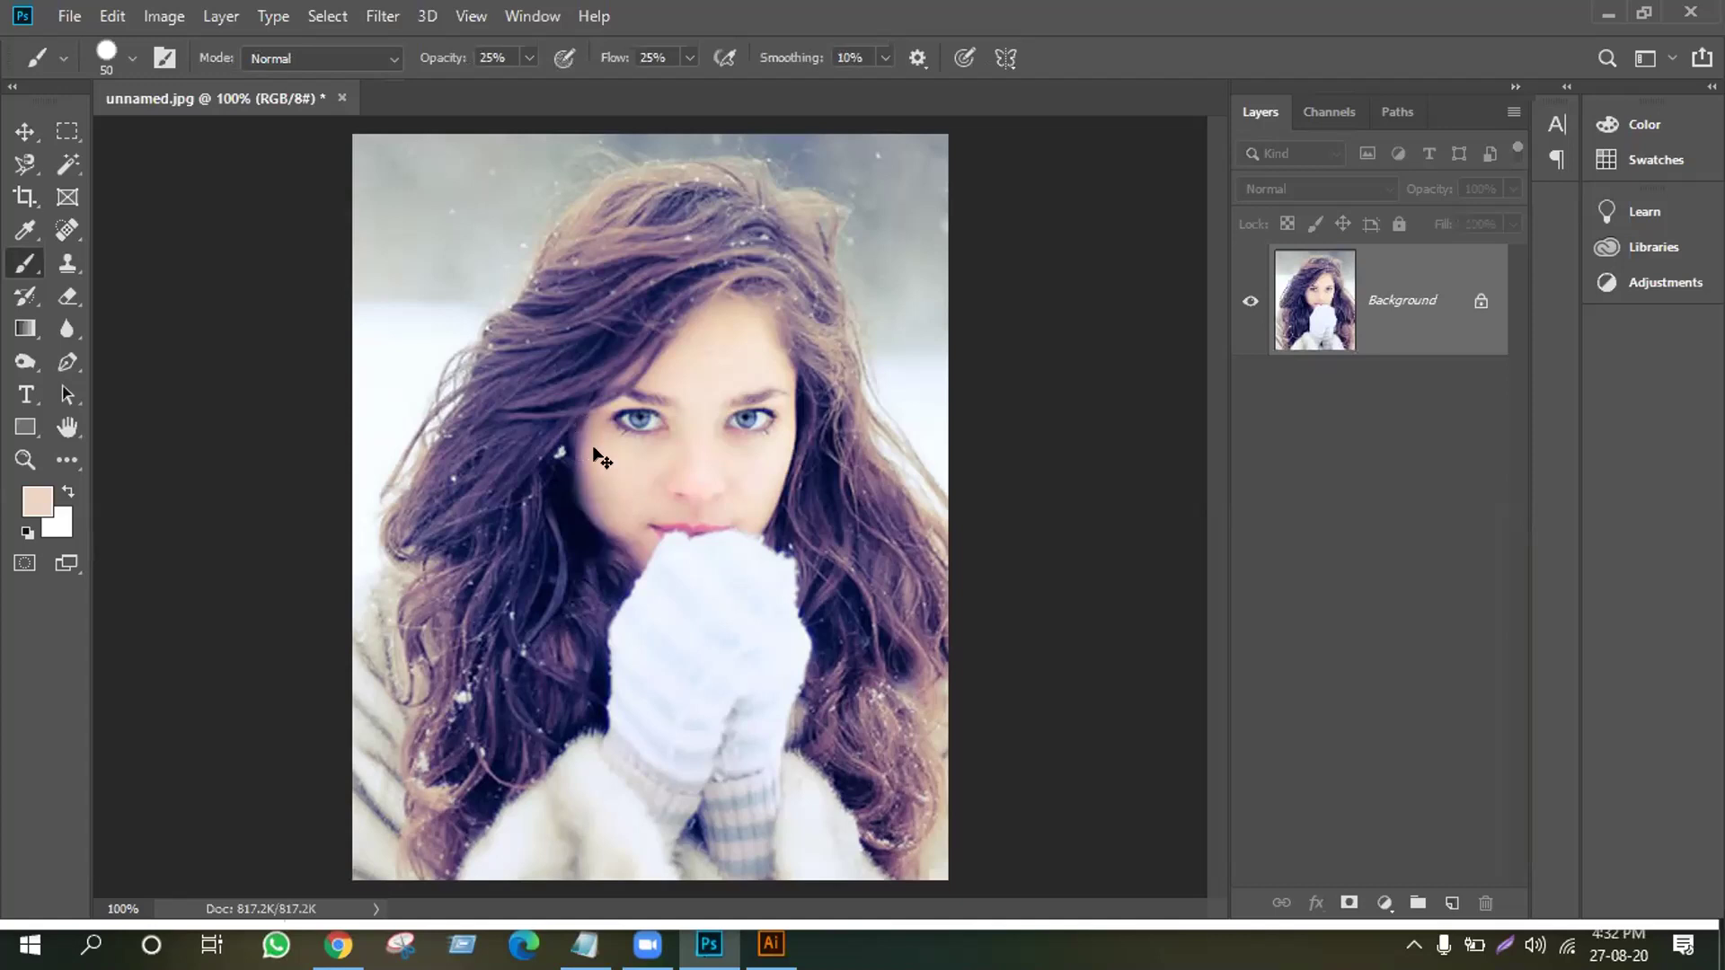
key(bracketleft)
key(bracketleft)
key(bracketleft)
key(bracketleft)
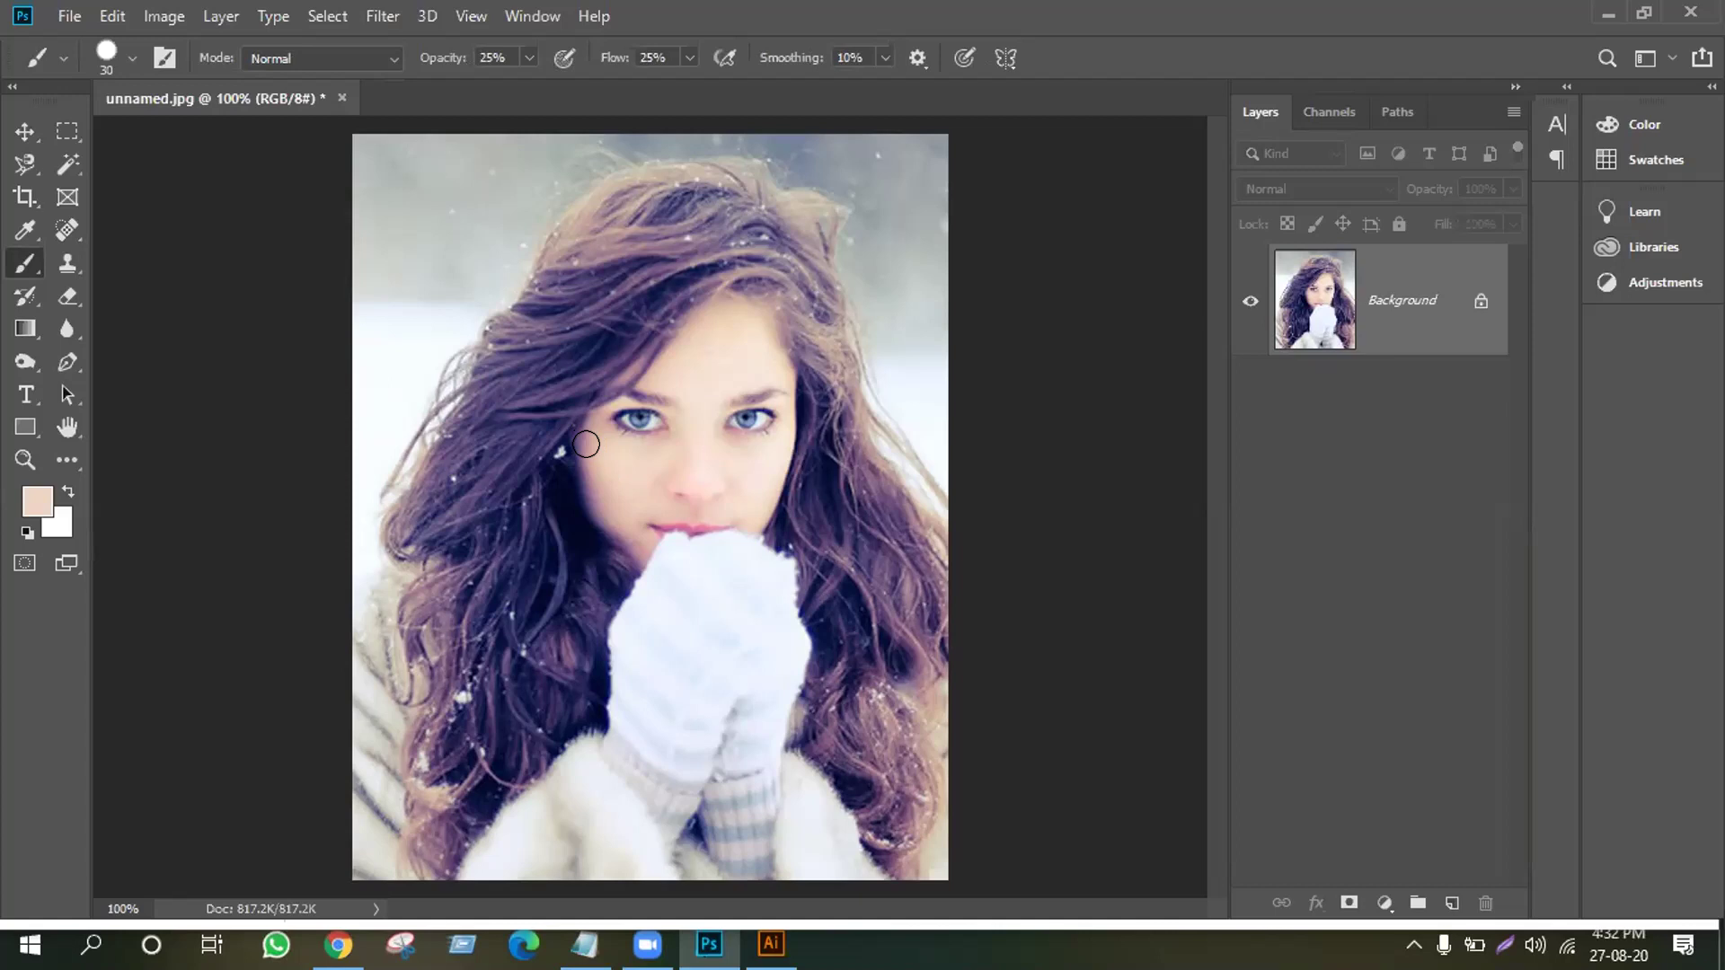
mouse_move(586, 447)
mouse_down()
mouse_move(605, 492)
mouse_move(647, 516)
mouse_move(620, 515)
mouse_move(642, 539)
mouse_move(591, 451)
mouse_move(581, 465)
mouse_up()
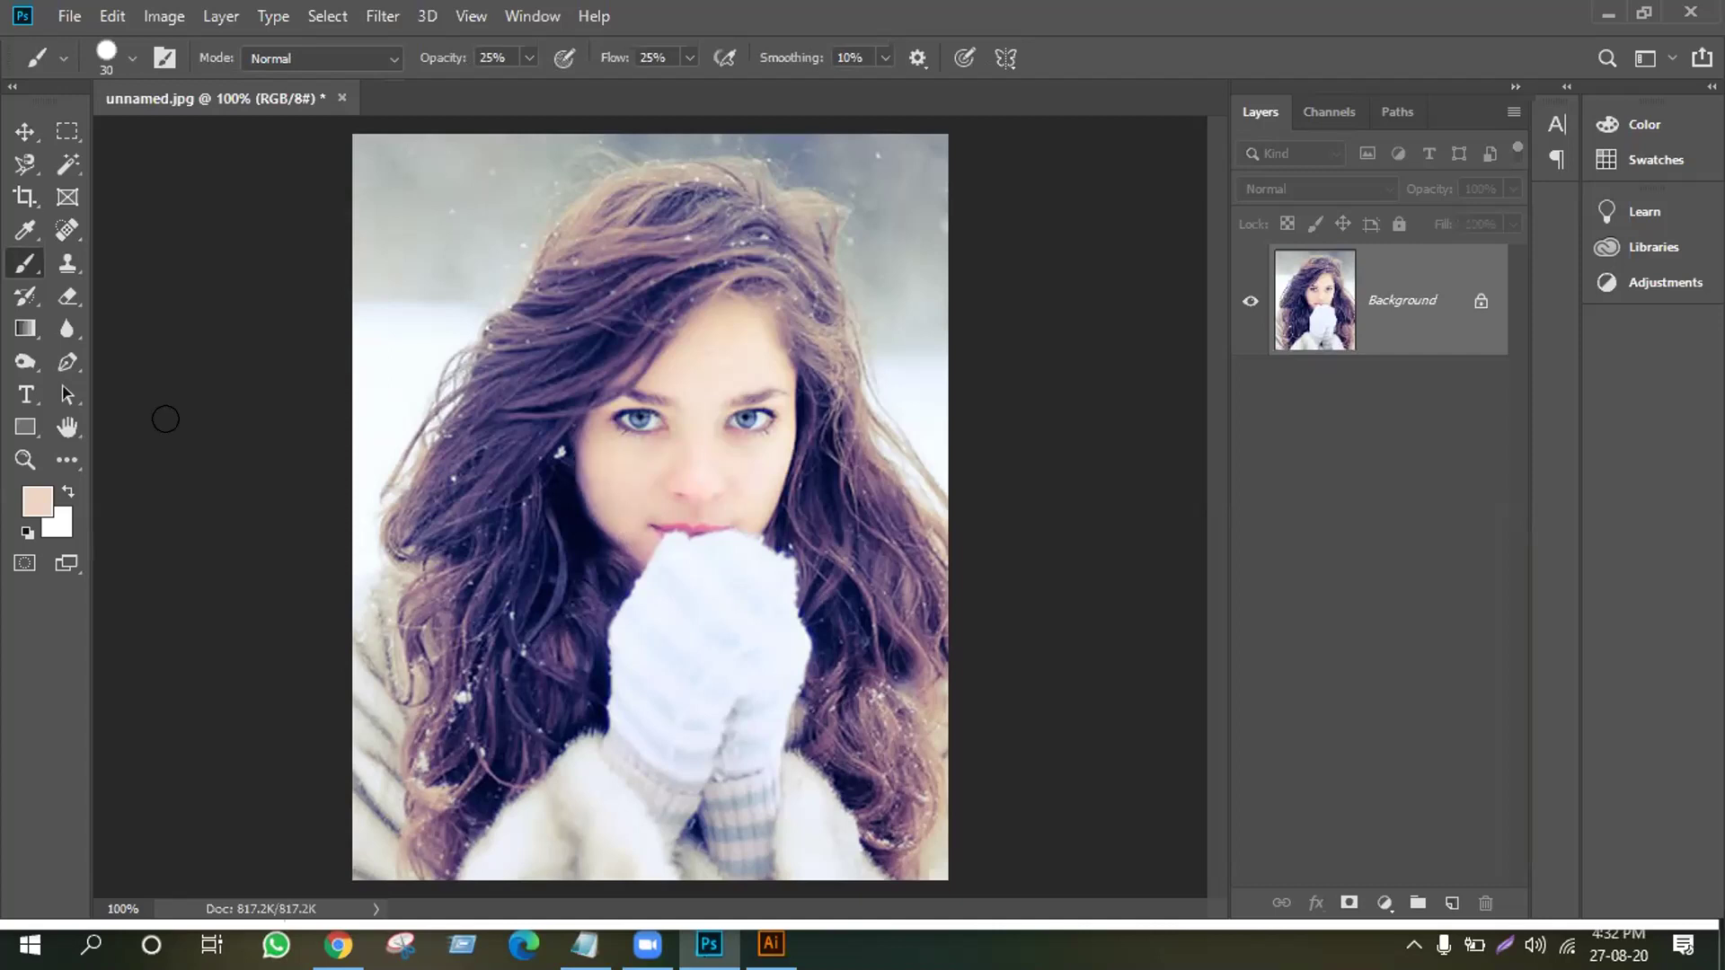
click(24, 131)
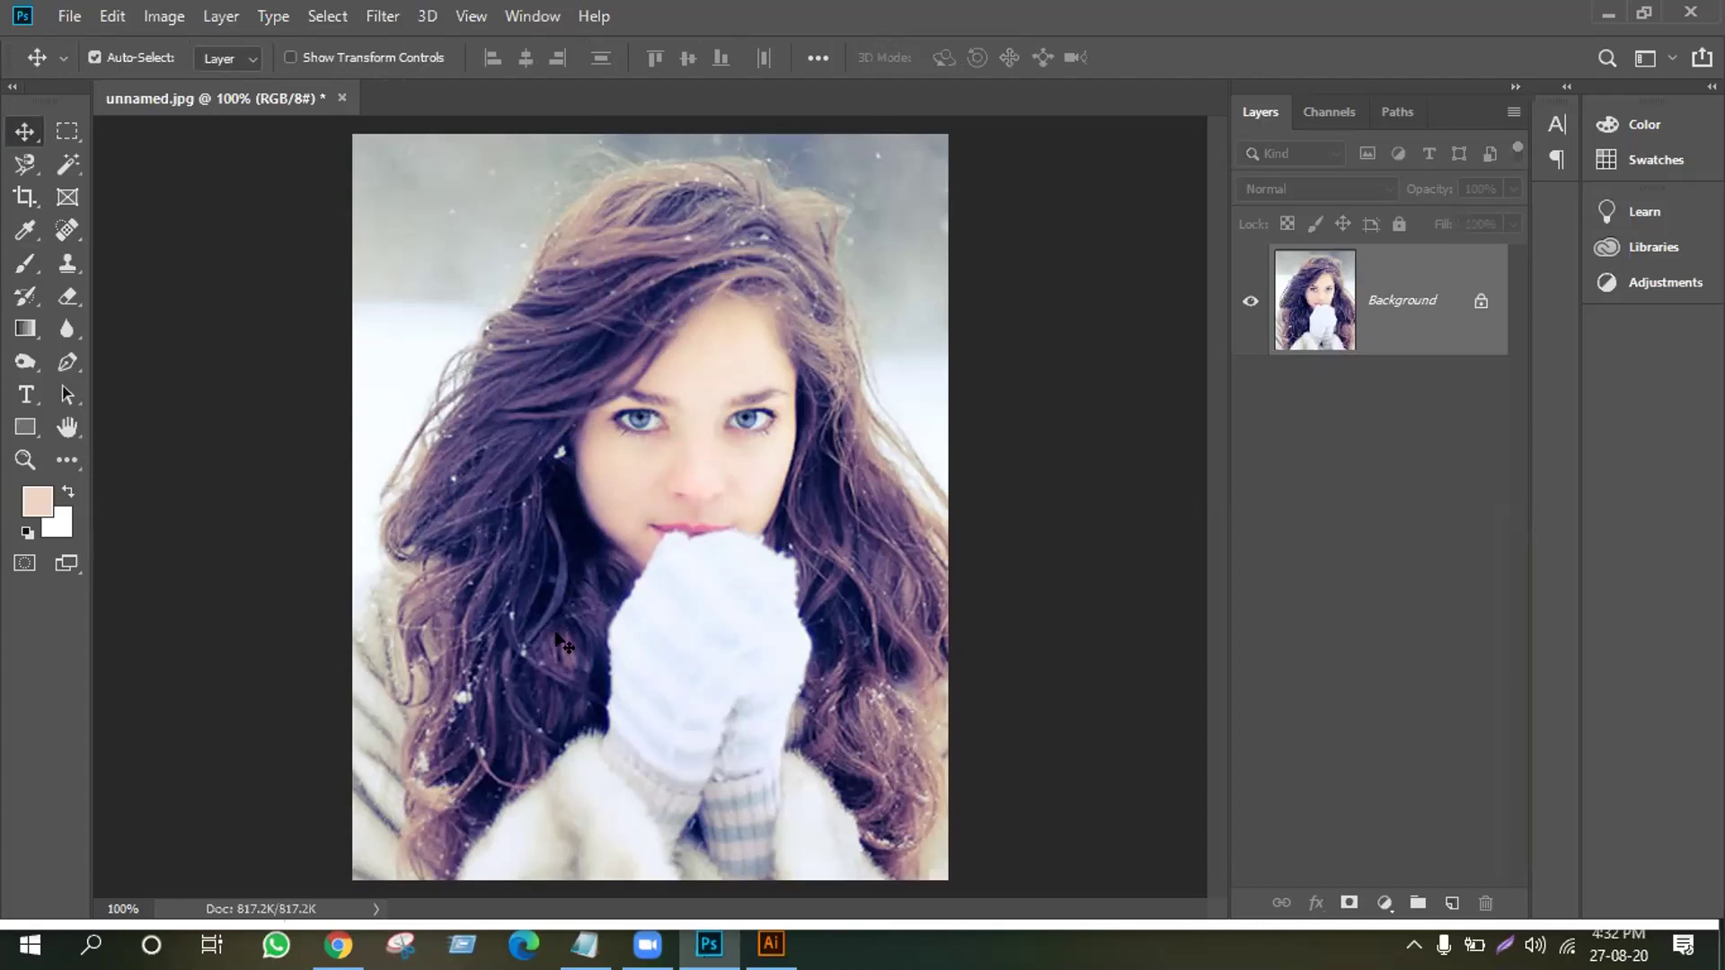
Apply a mild Curves adjustment that slightly darkens the portrait's midtones
click(163, 16)
mouse_move(202, 82)
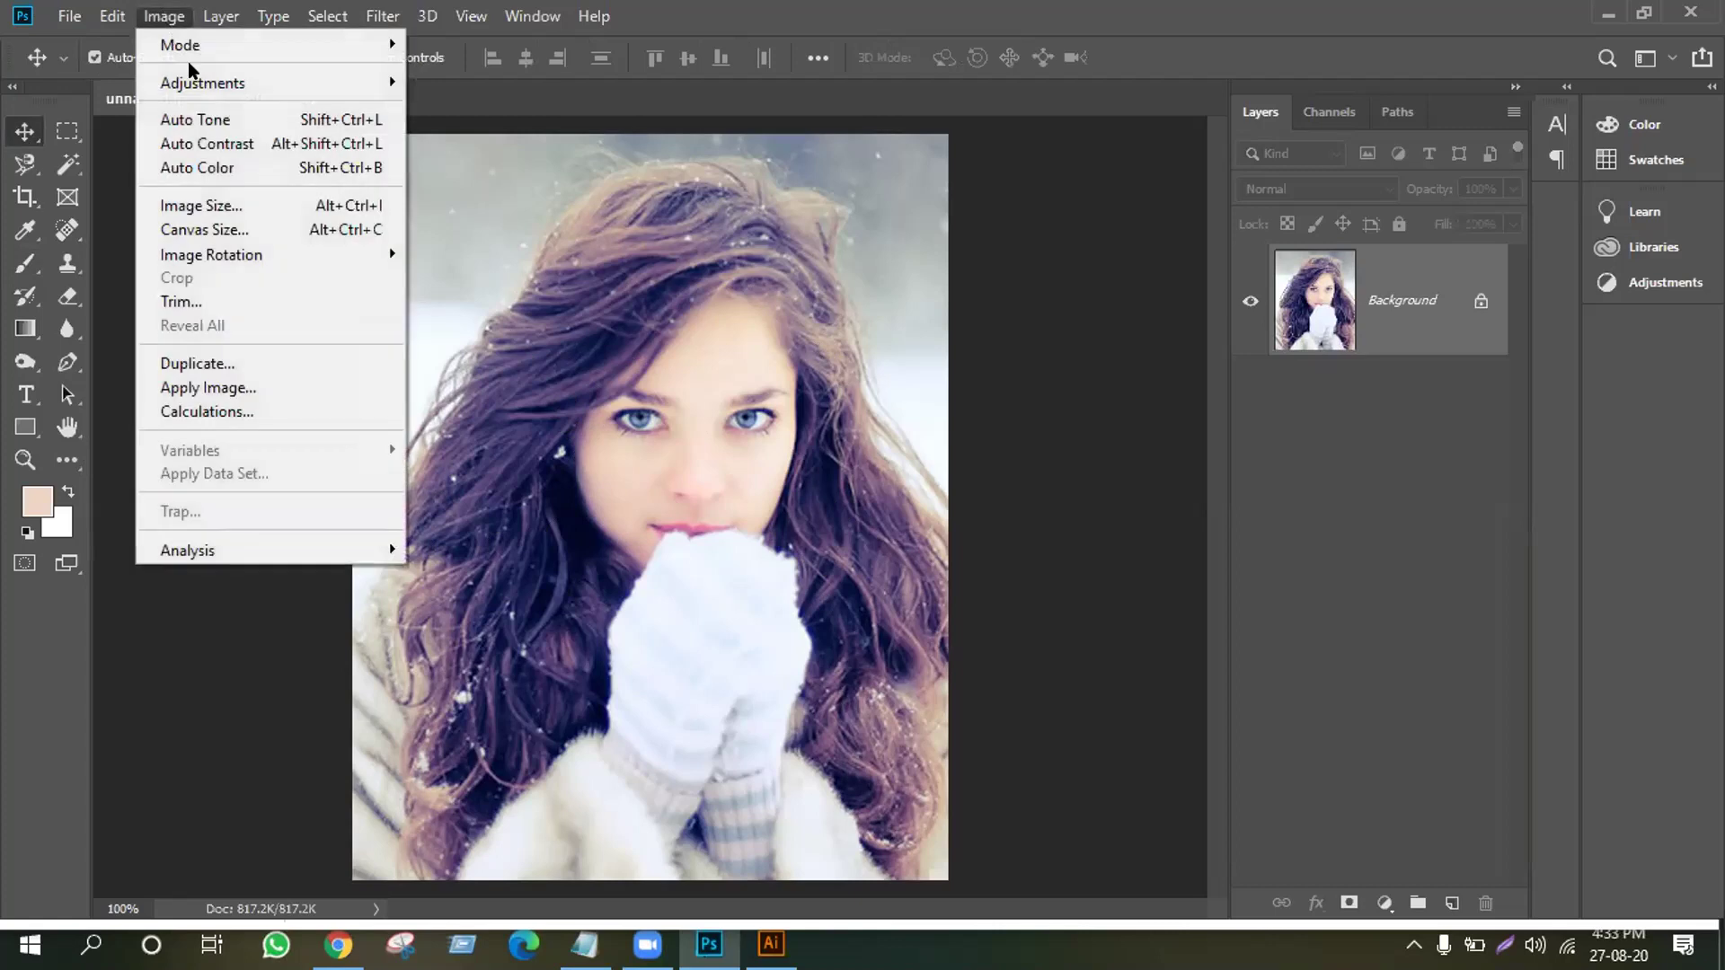
click(530, 129)
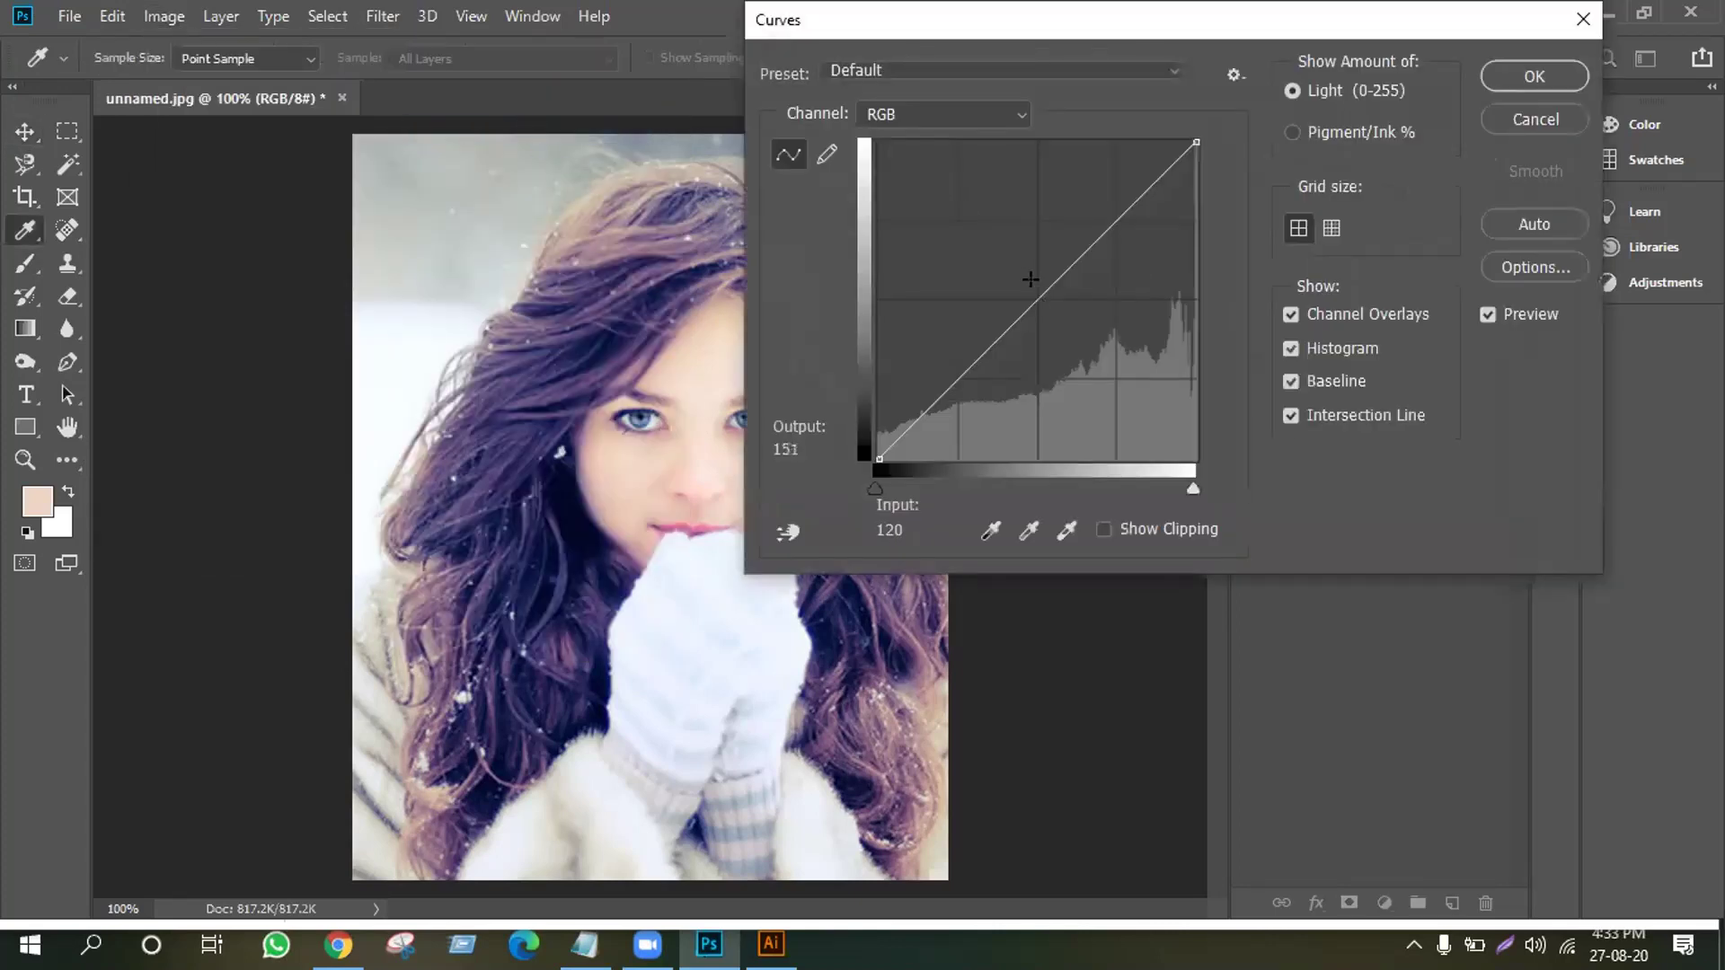
click(1049, 299)
drag(1049, 299, 1077, 338)
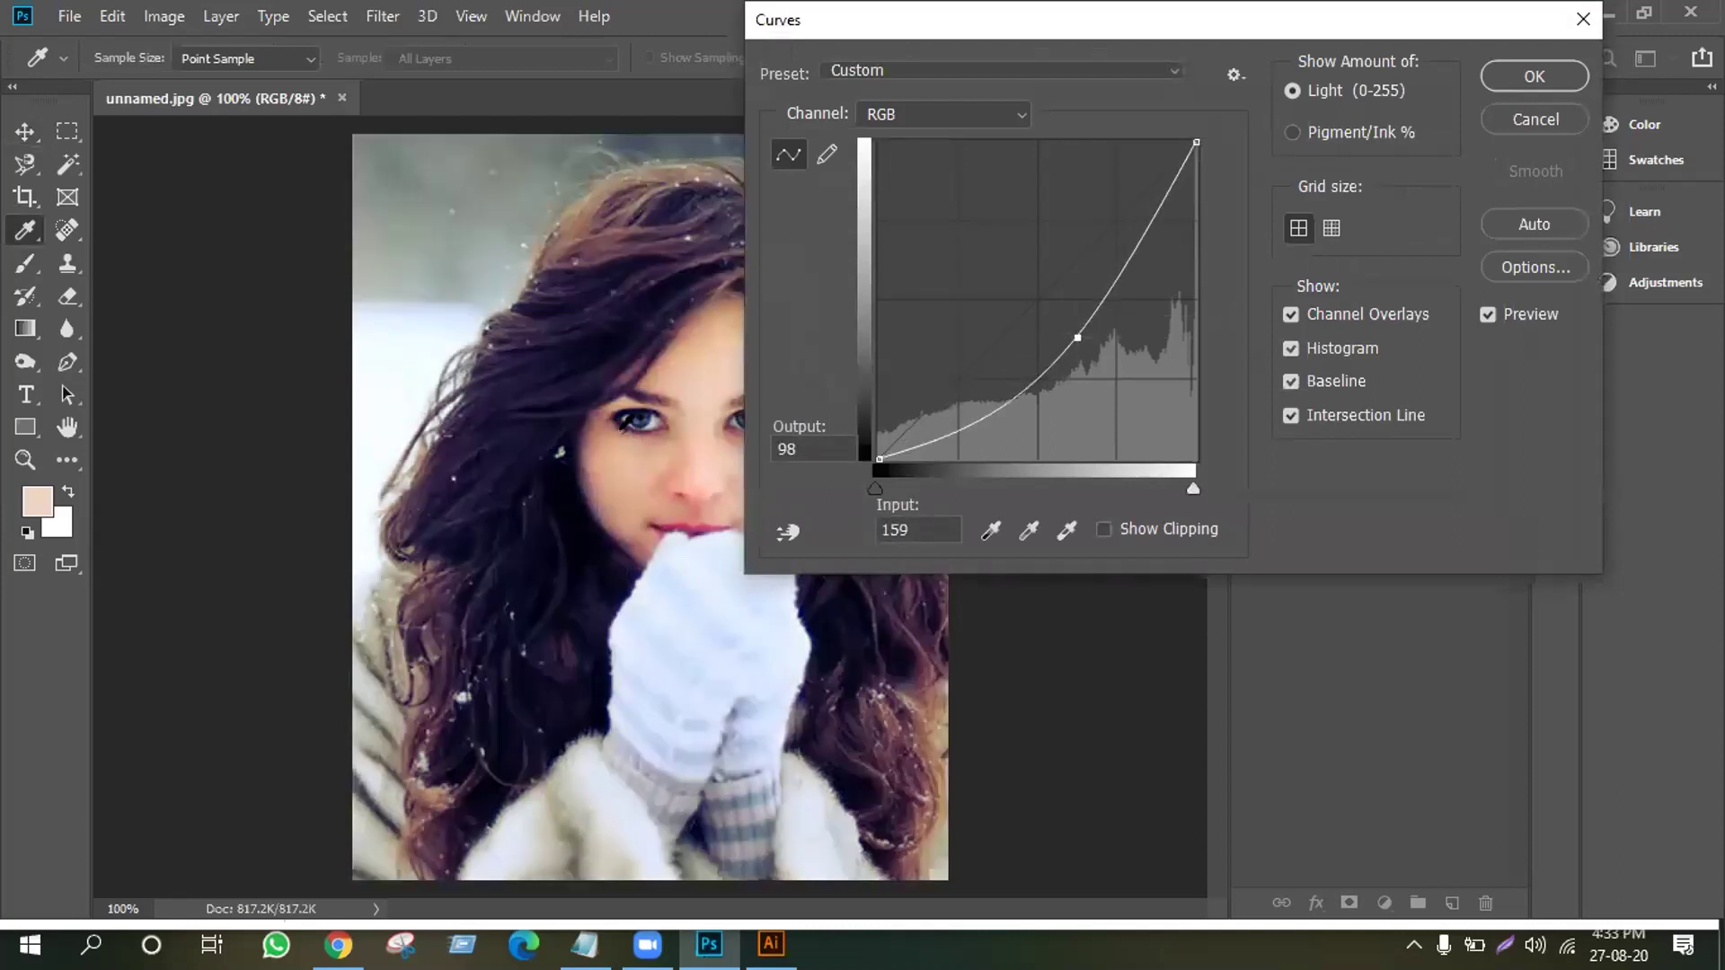
drag(1206, 17, 1469, 20)
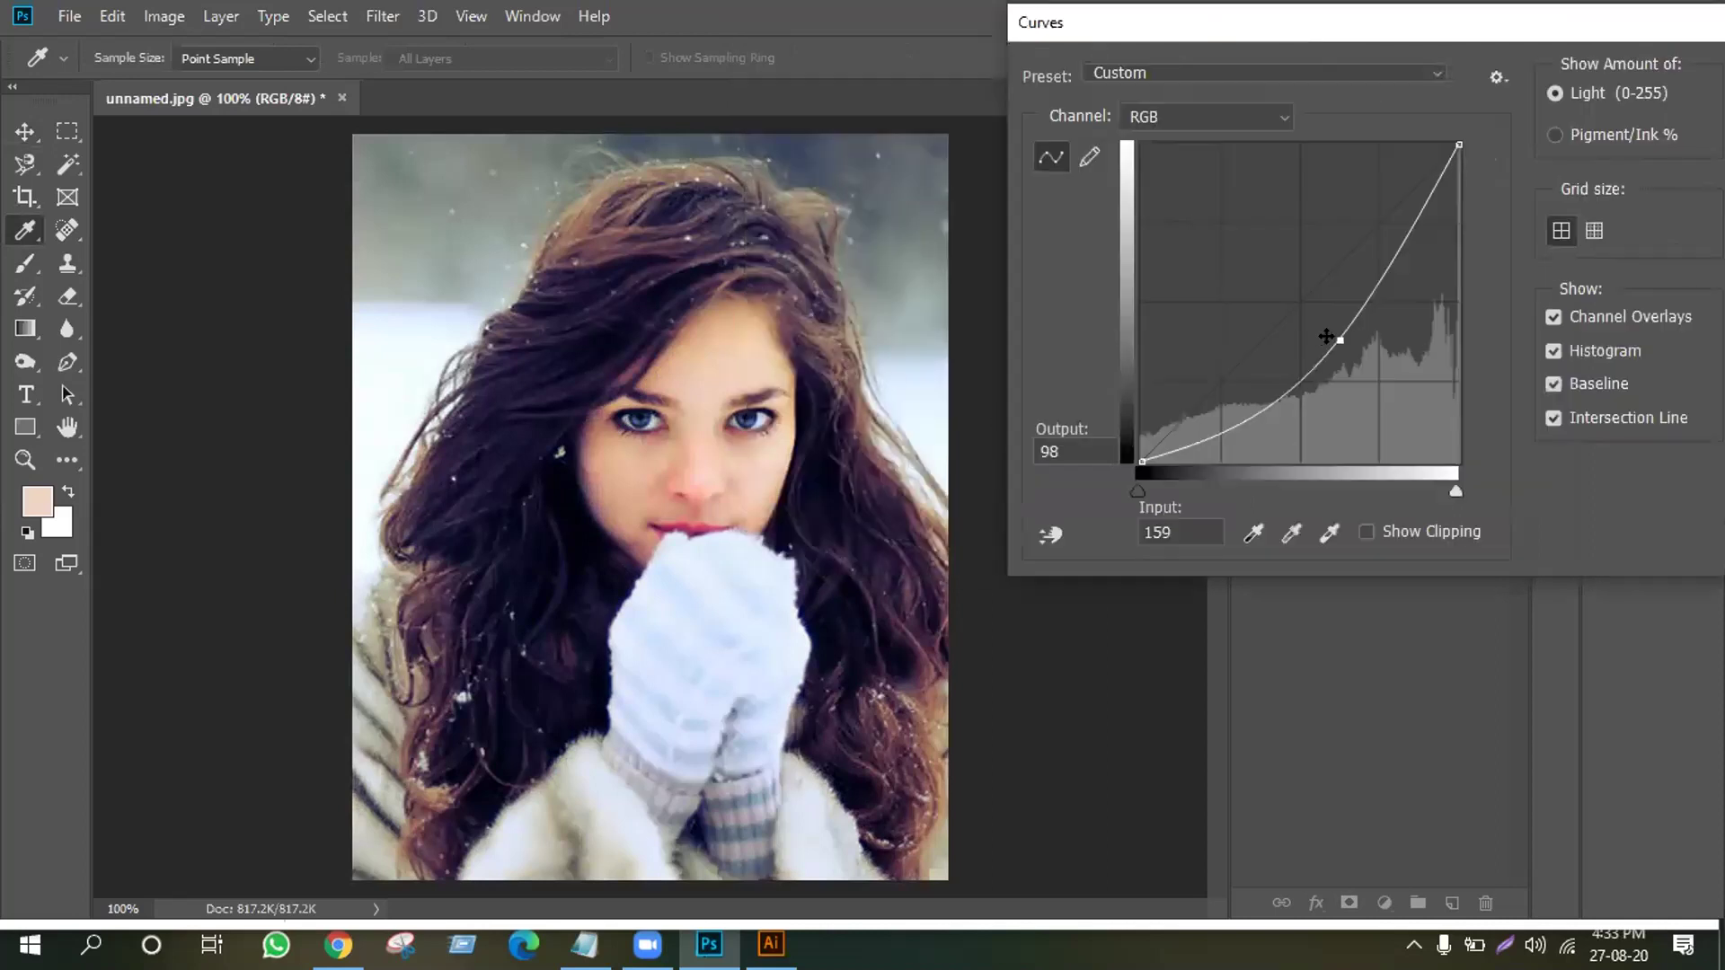
mouse_move(1333, 337)
mouse_down()
mouse_move(1264, 261)
mouse_move(1298, 309)
mouse_up()
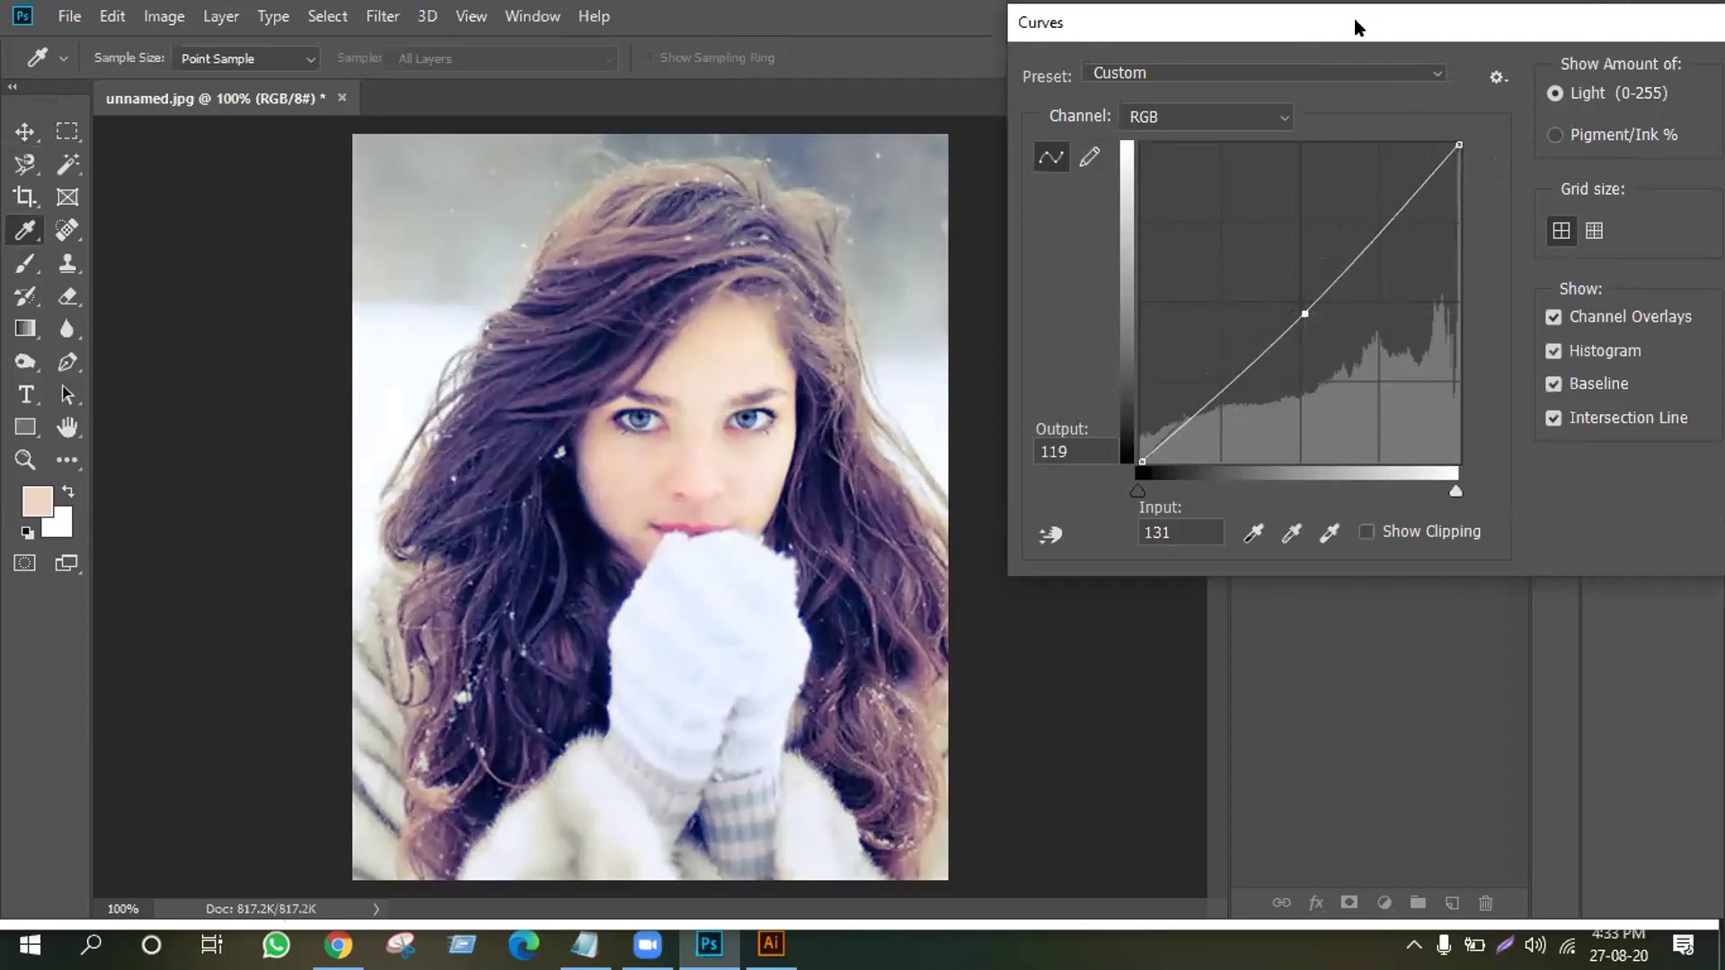
click(1445, 142)
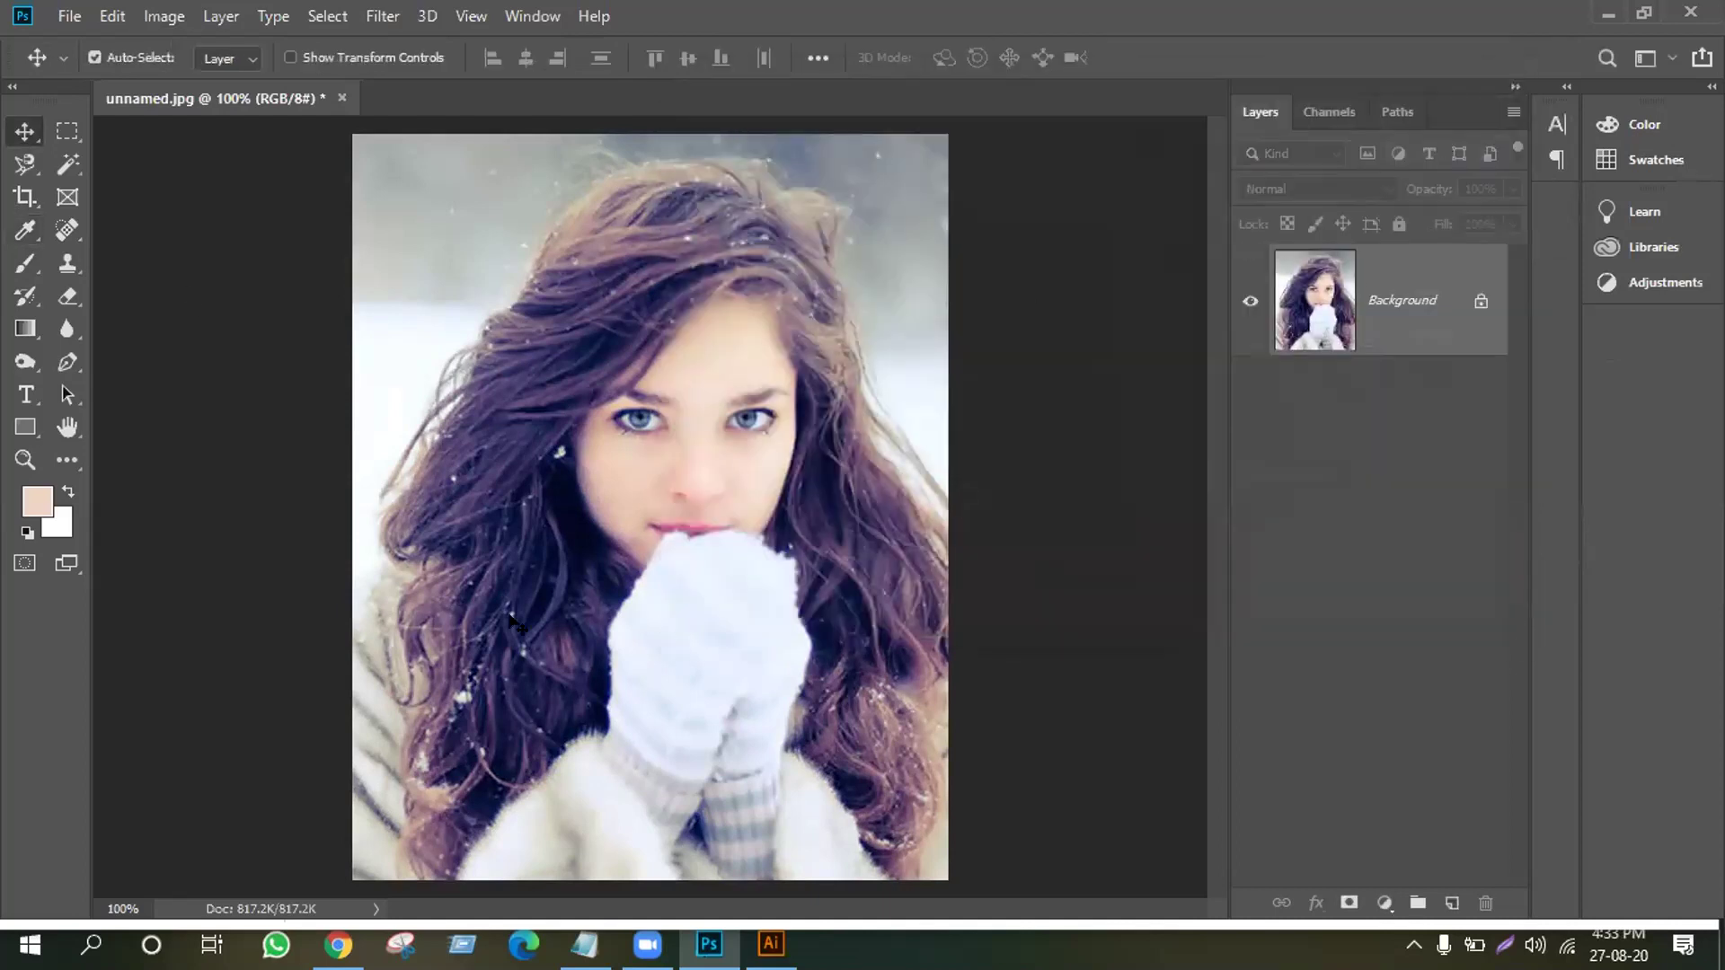
Darken the hair strands at the upper left of the head with the Burn tool
click(24, 361)
drag(24, 360, 113, 392)
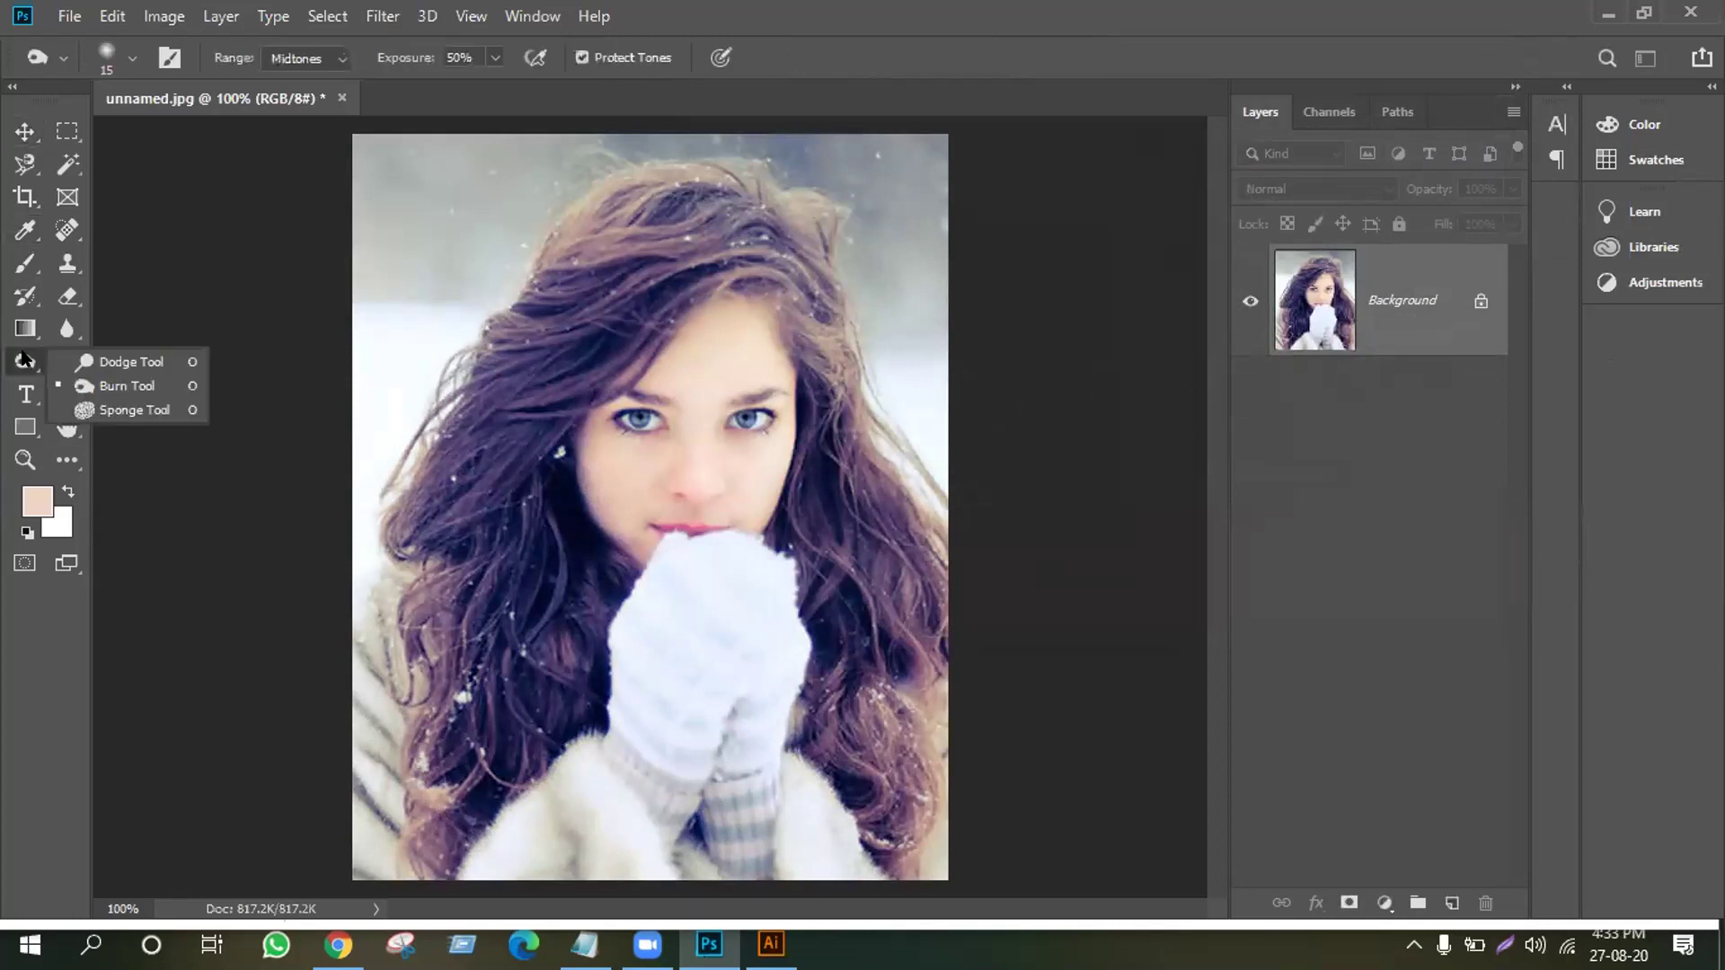
click(112, 393)
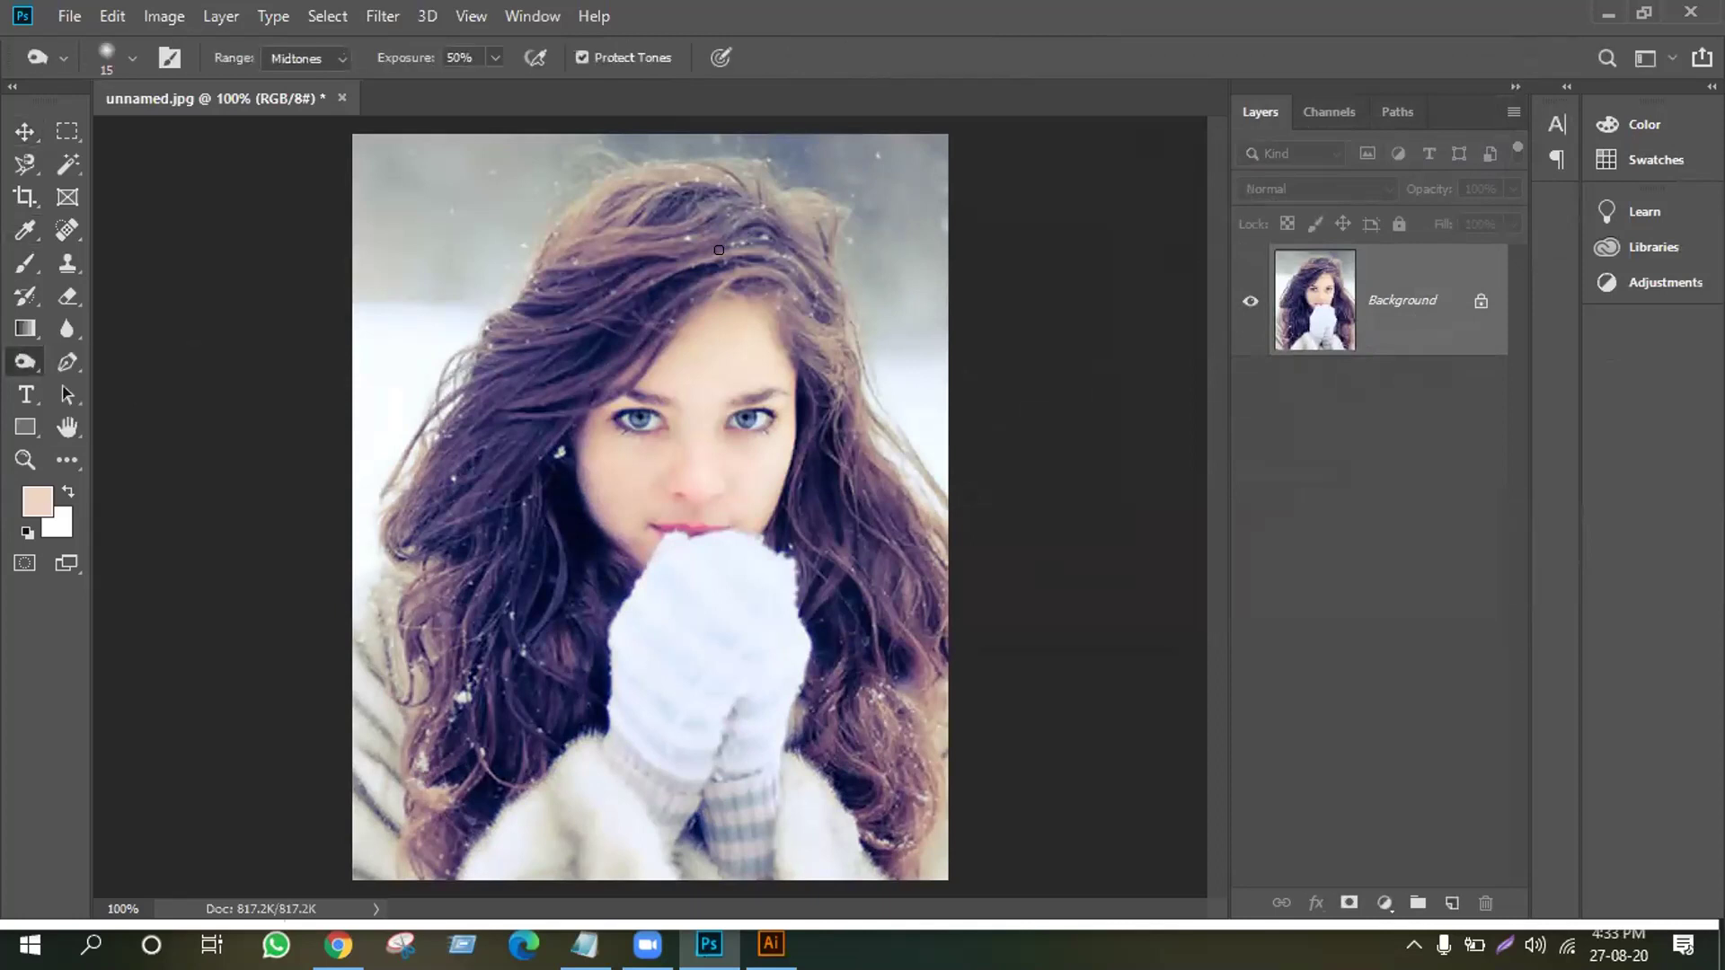
mouse_move(640, 250)
mouse_down()
mouse_move(597, 295)
mouse_move(634, 195)
mouse_move(612, 269)
mouse_move(515, 334)
mouse_move(548, 337)
mouse_move(532, 318)
mouse_move(499, 380)
mouse_up()
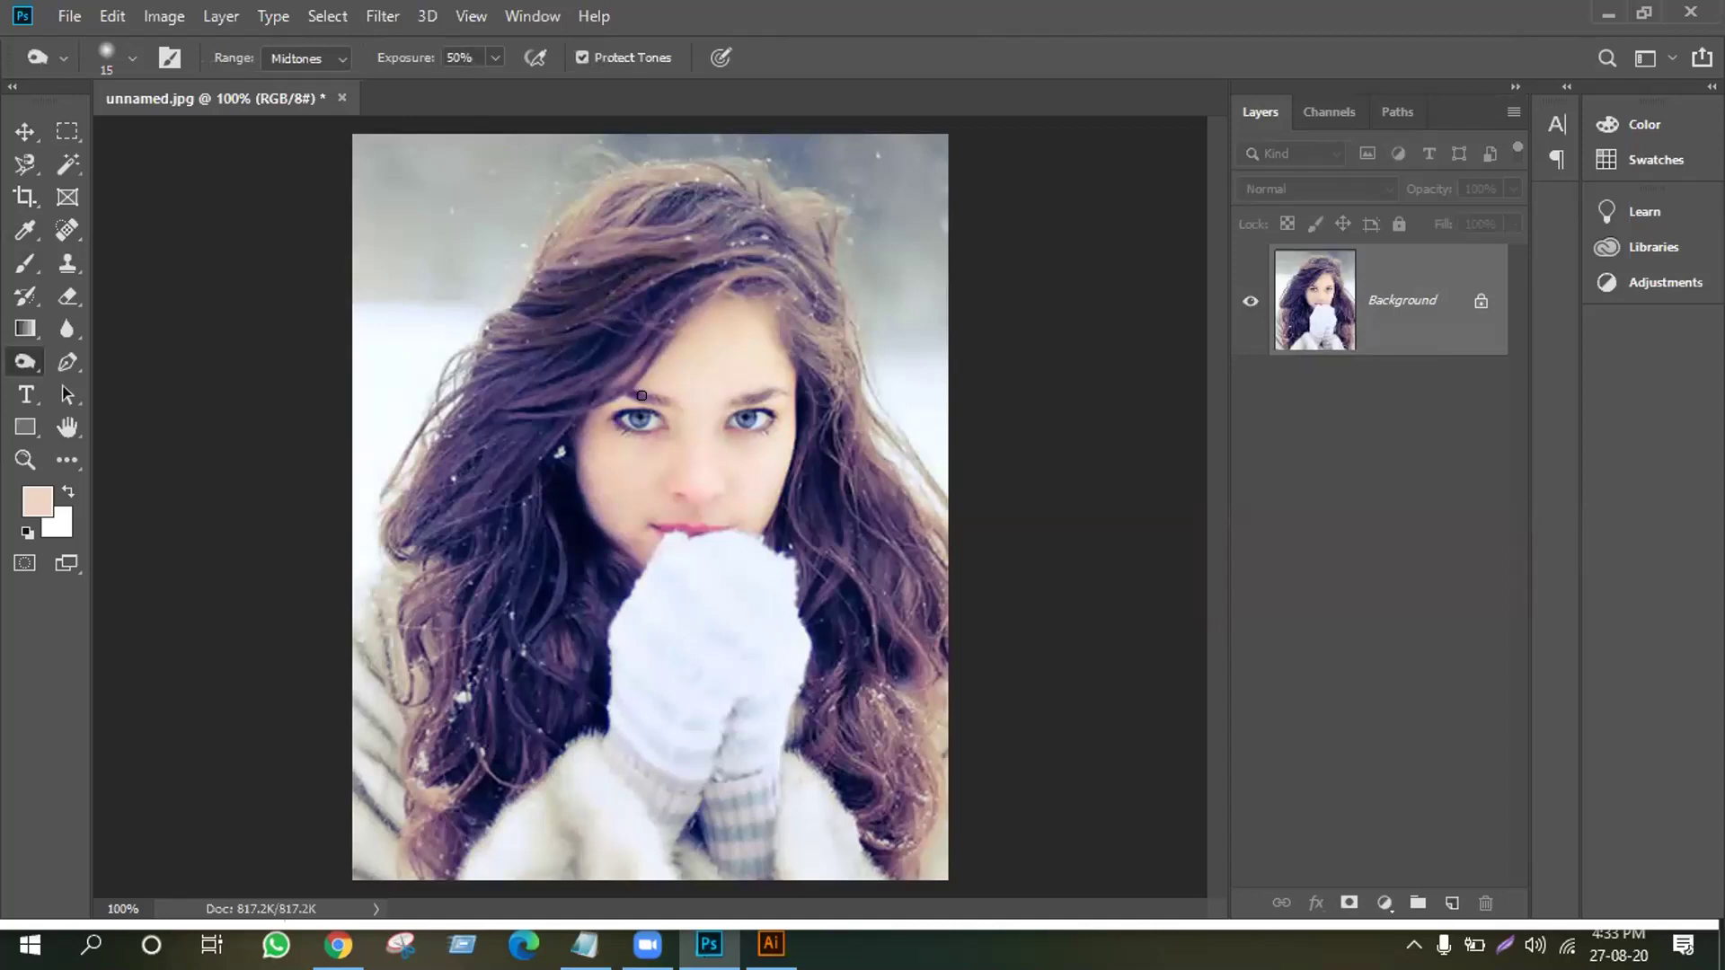
key(bracketleft)
key(v)
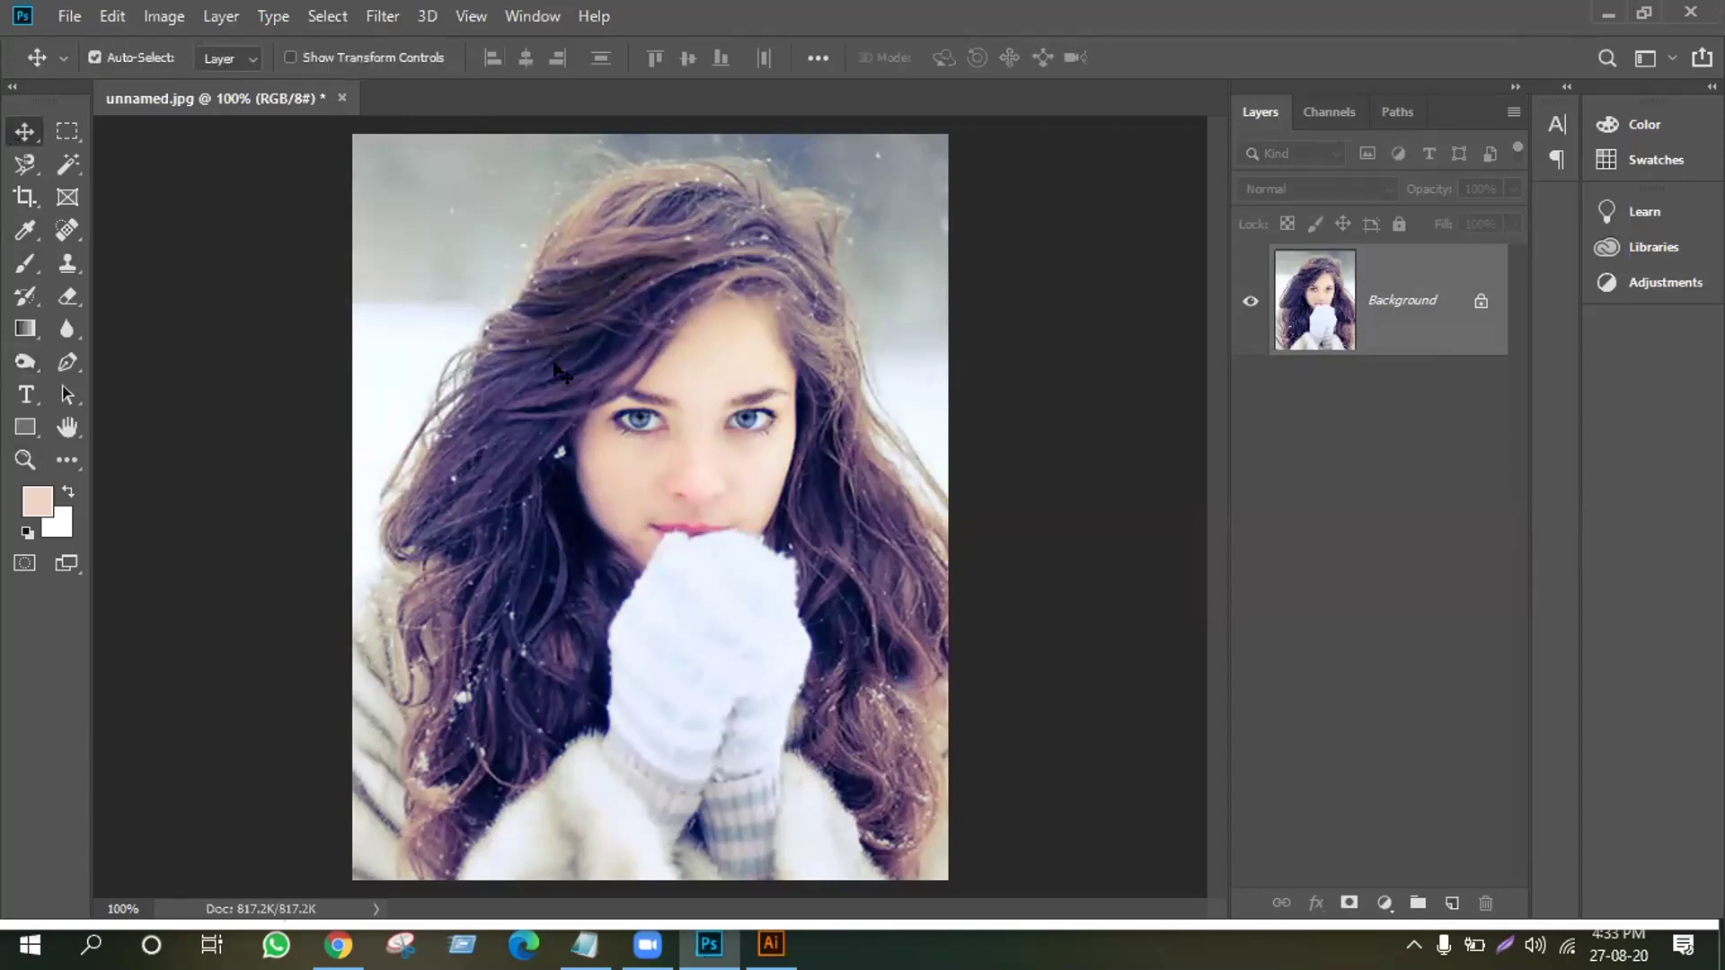
key(ctrl)
Burn a small patch near the left eyebrow
click(25, 360)
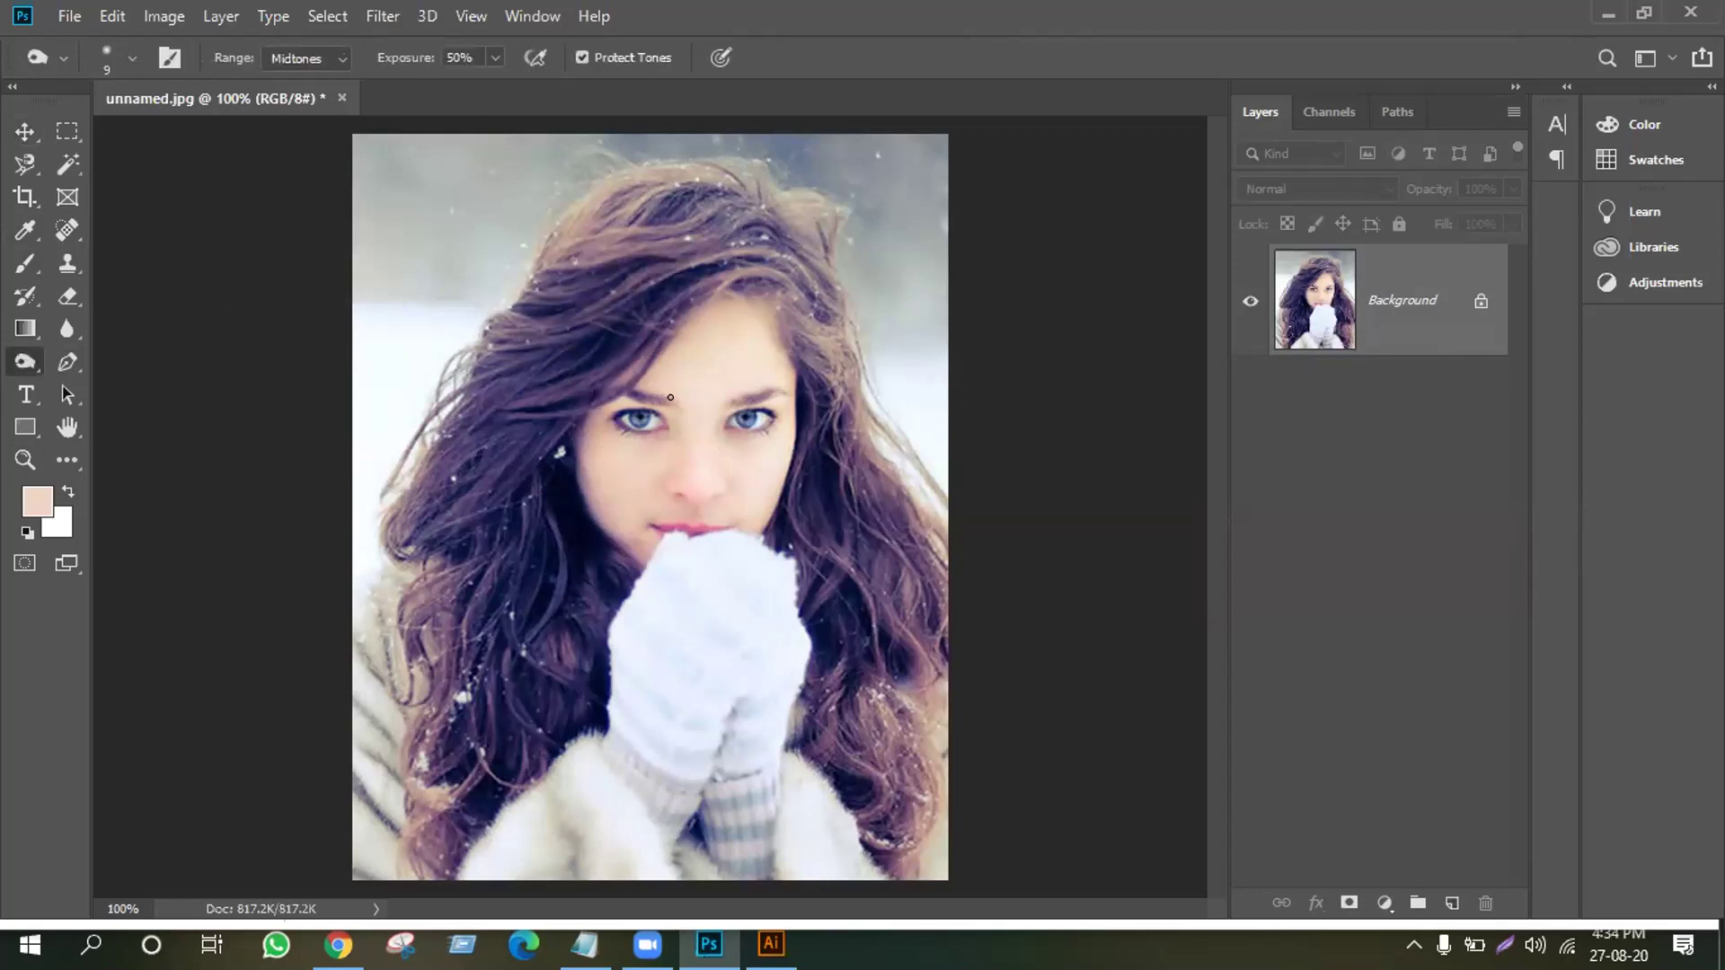
click(636, 390)
click(25, 131)
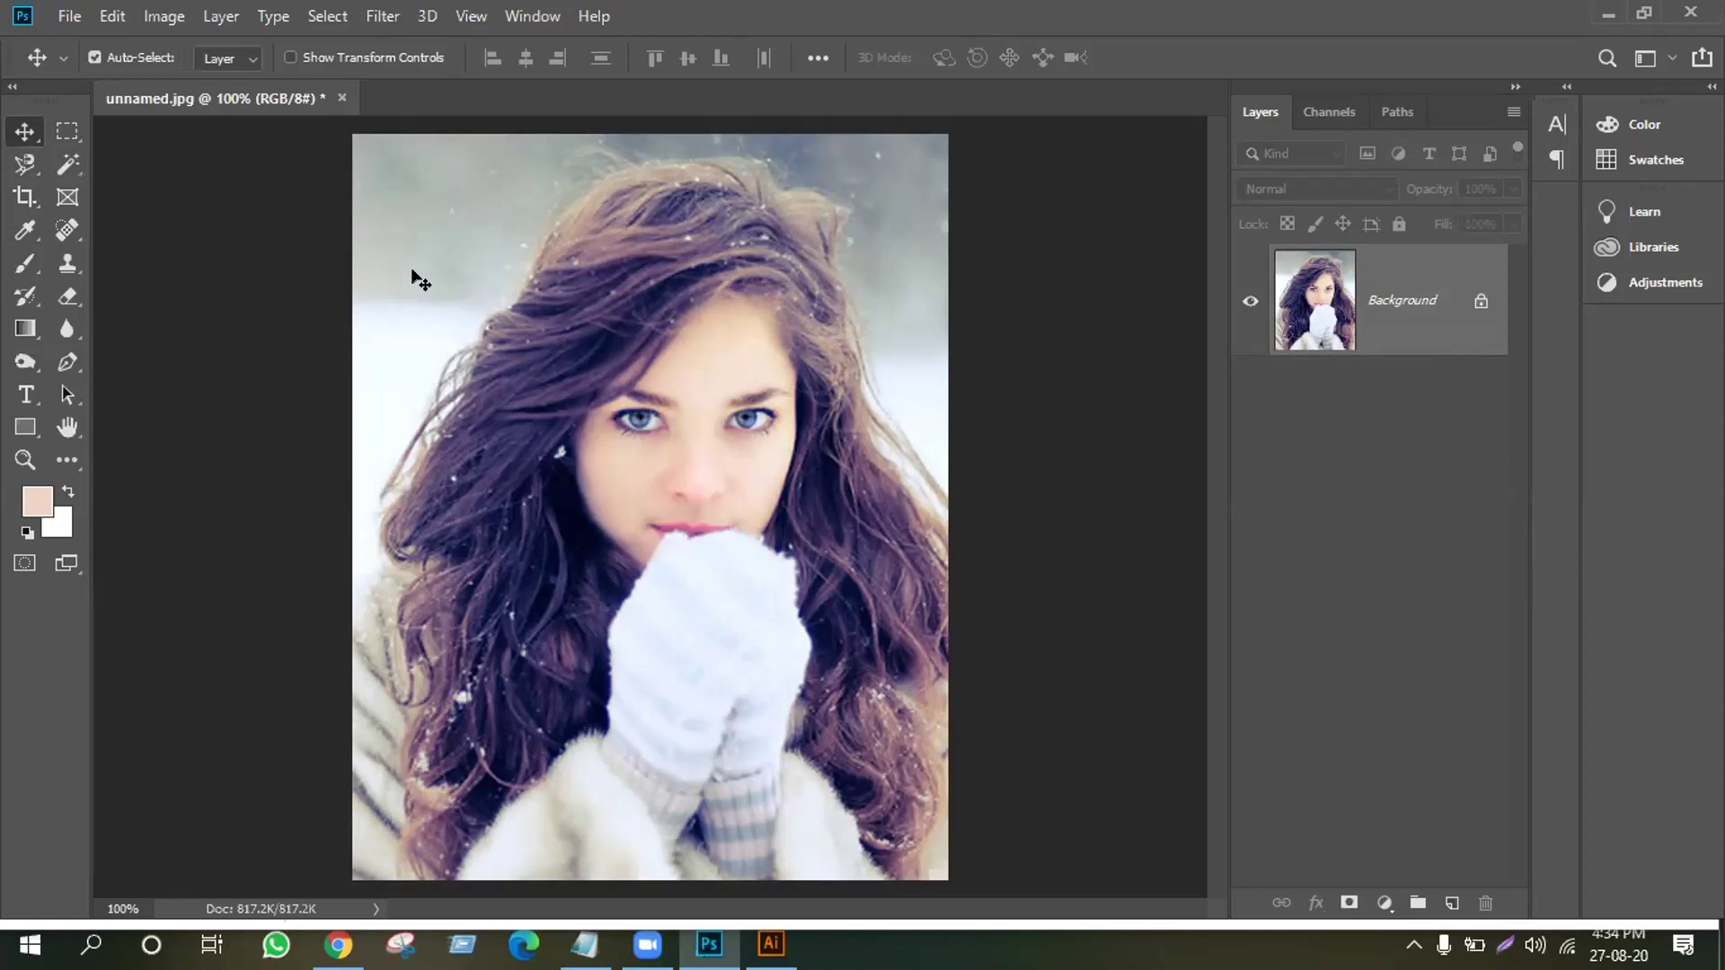
Try Quick Selection and Magic Wand on the sky, then unlock the background as Layer 0
click(67, 162)
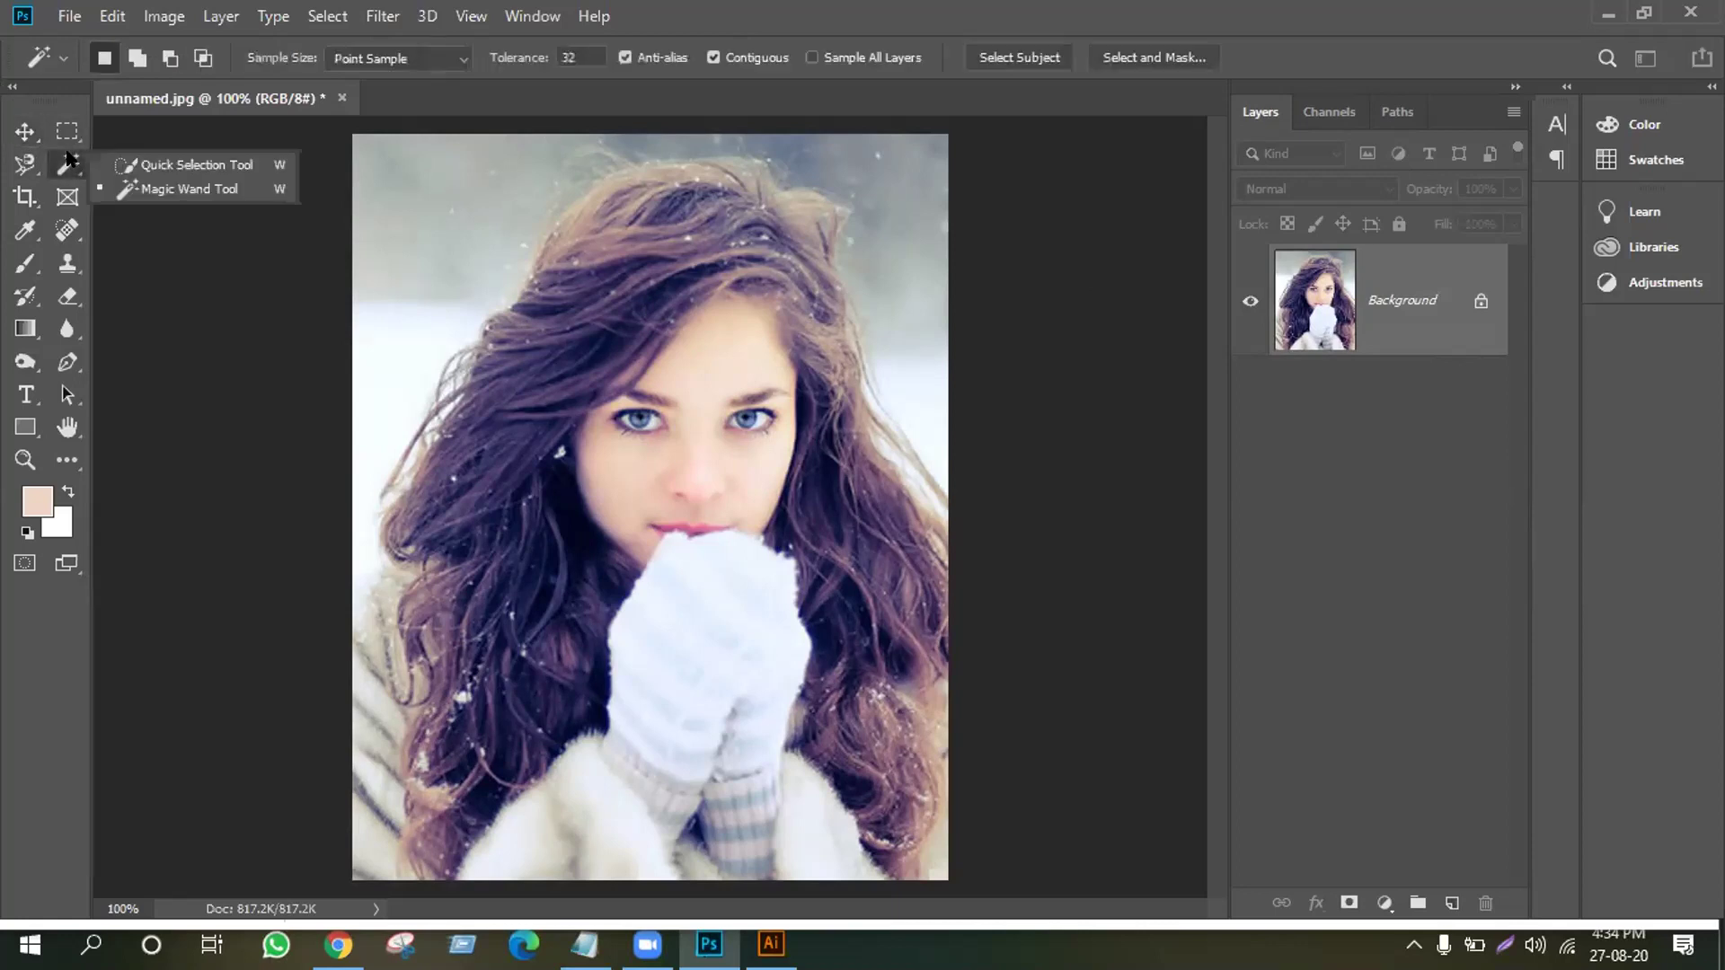
click(182, 166)
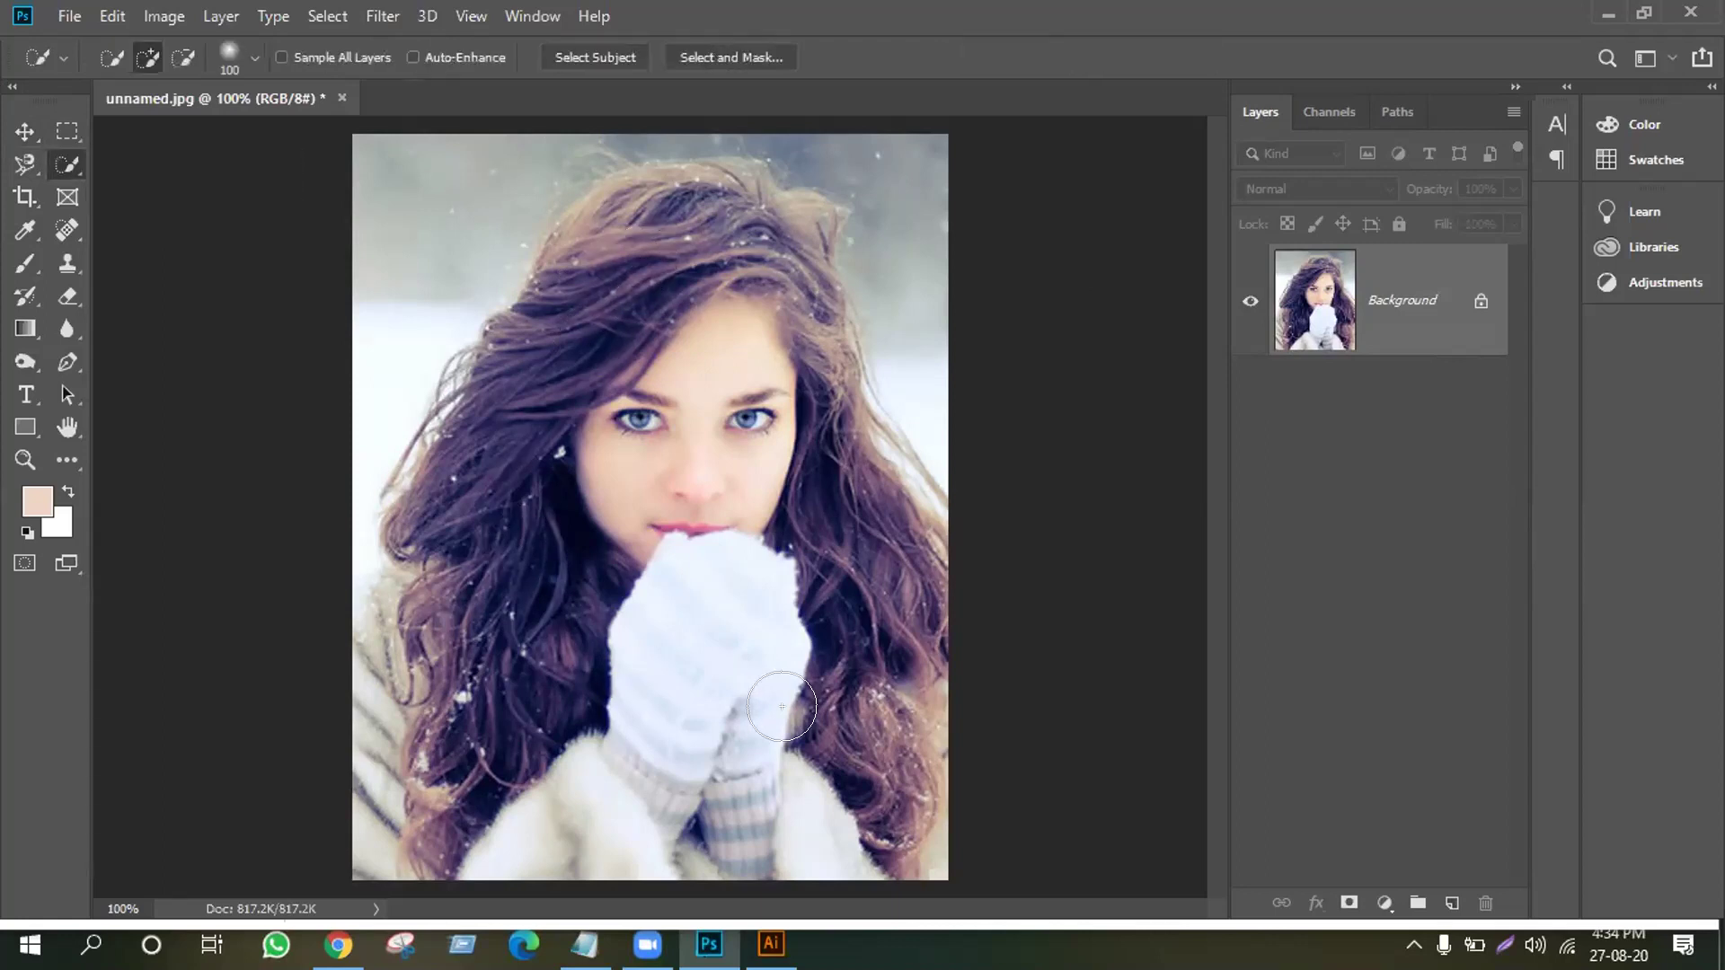
drag(521, 545, 1110, 342)
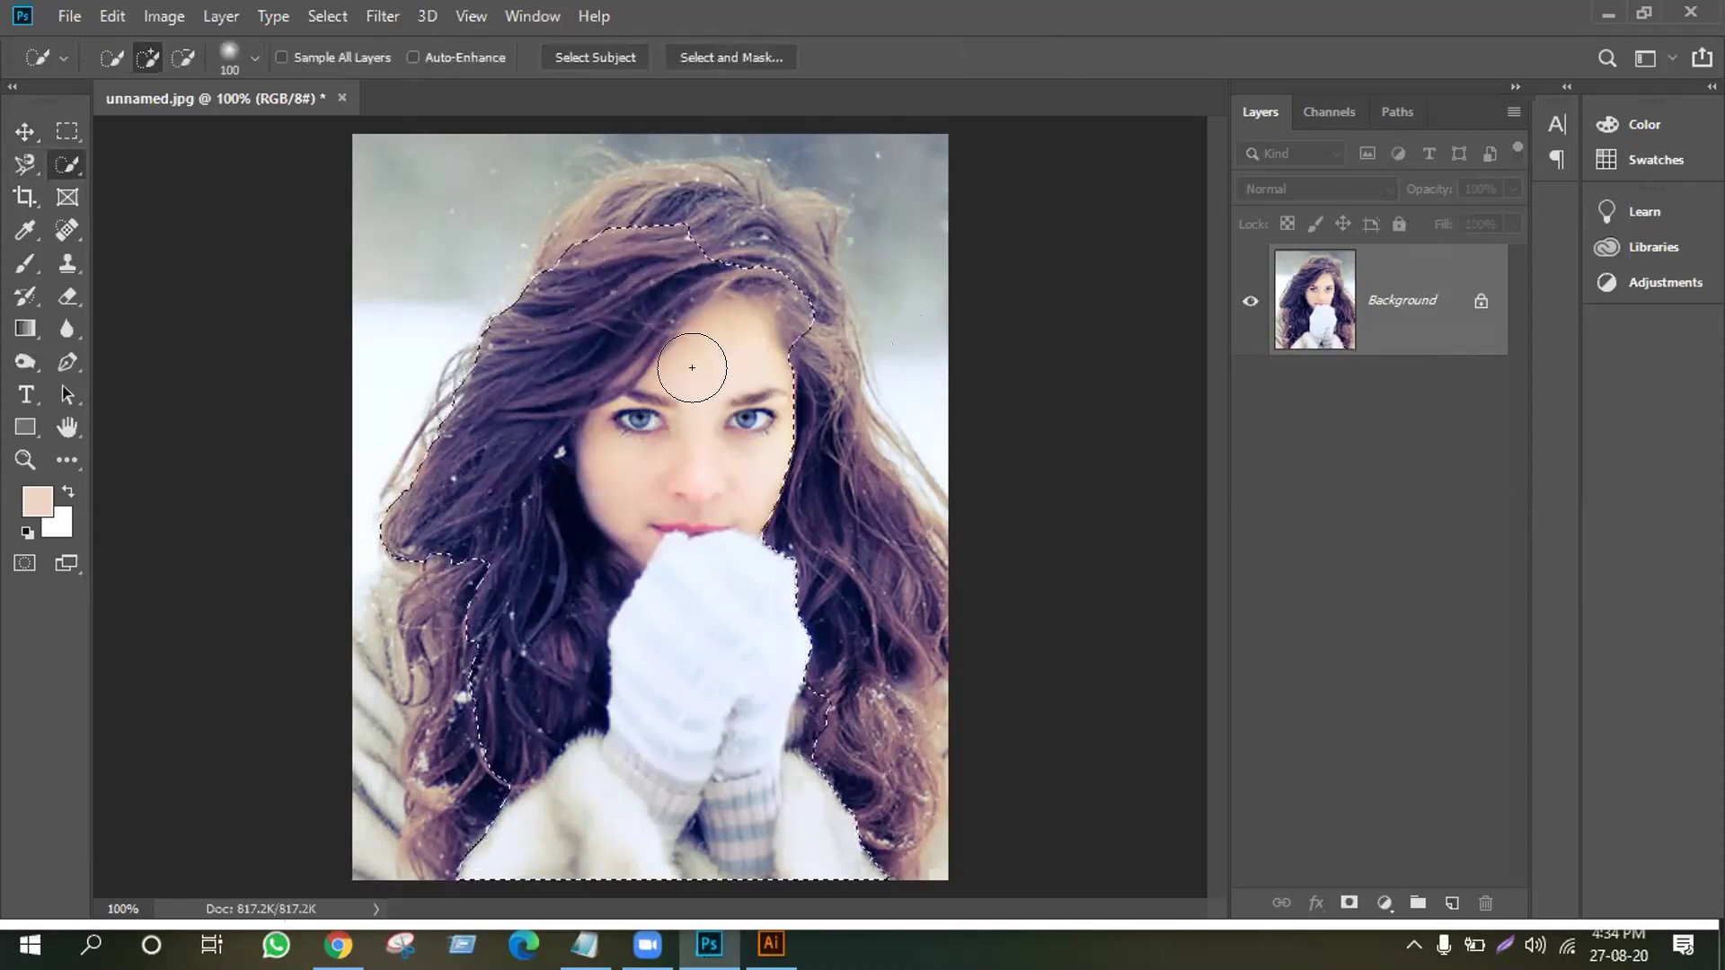
key(ctrl+d)
right_click(68, 165)
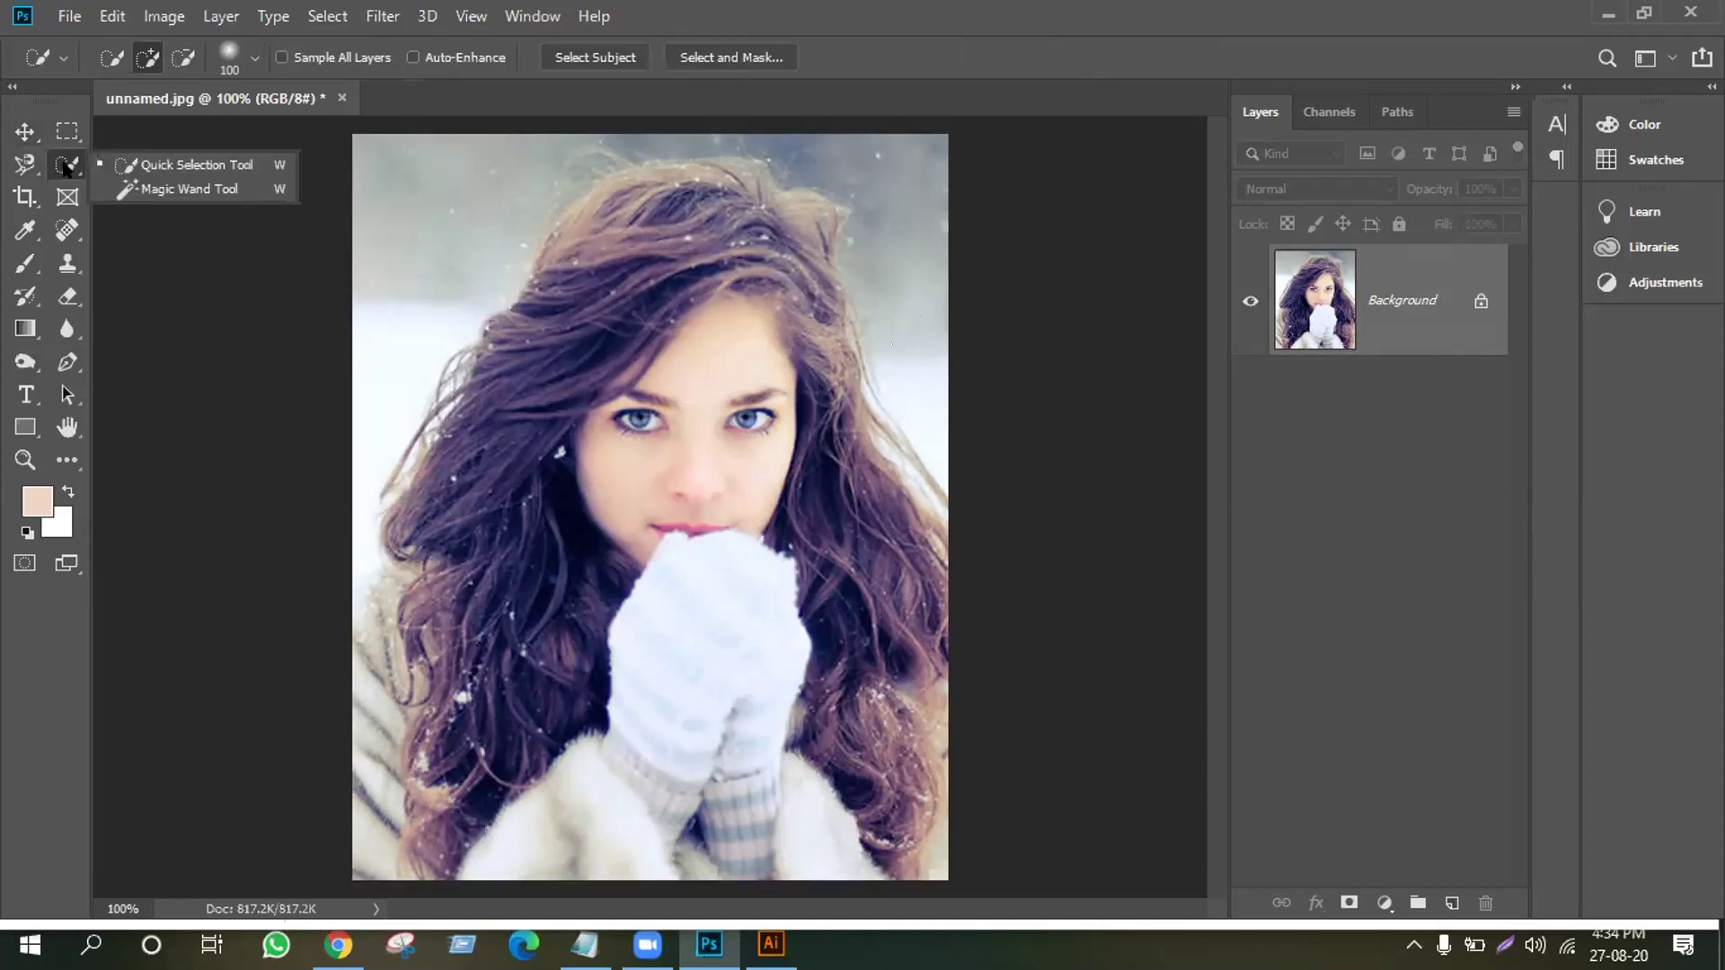
click(183, 189)
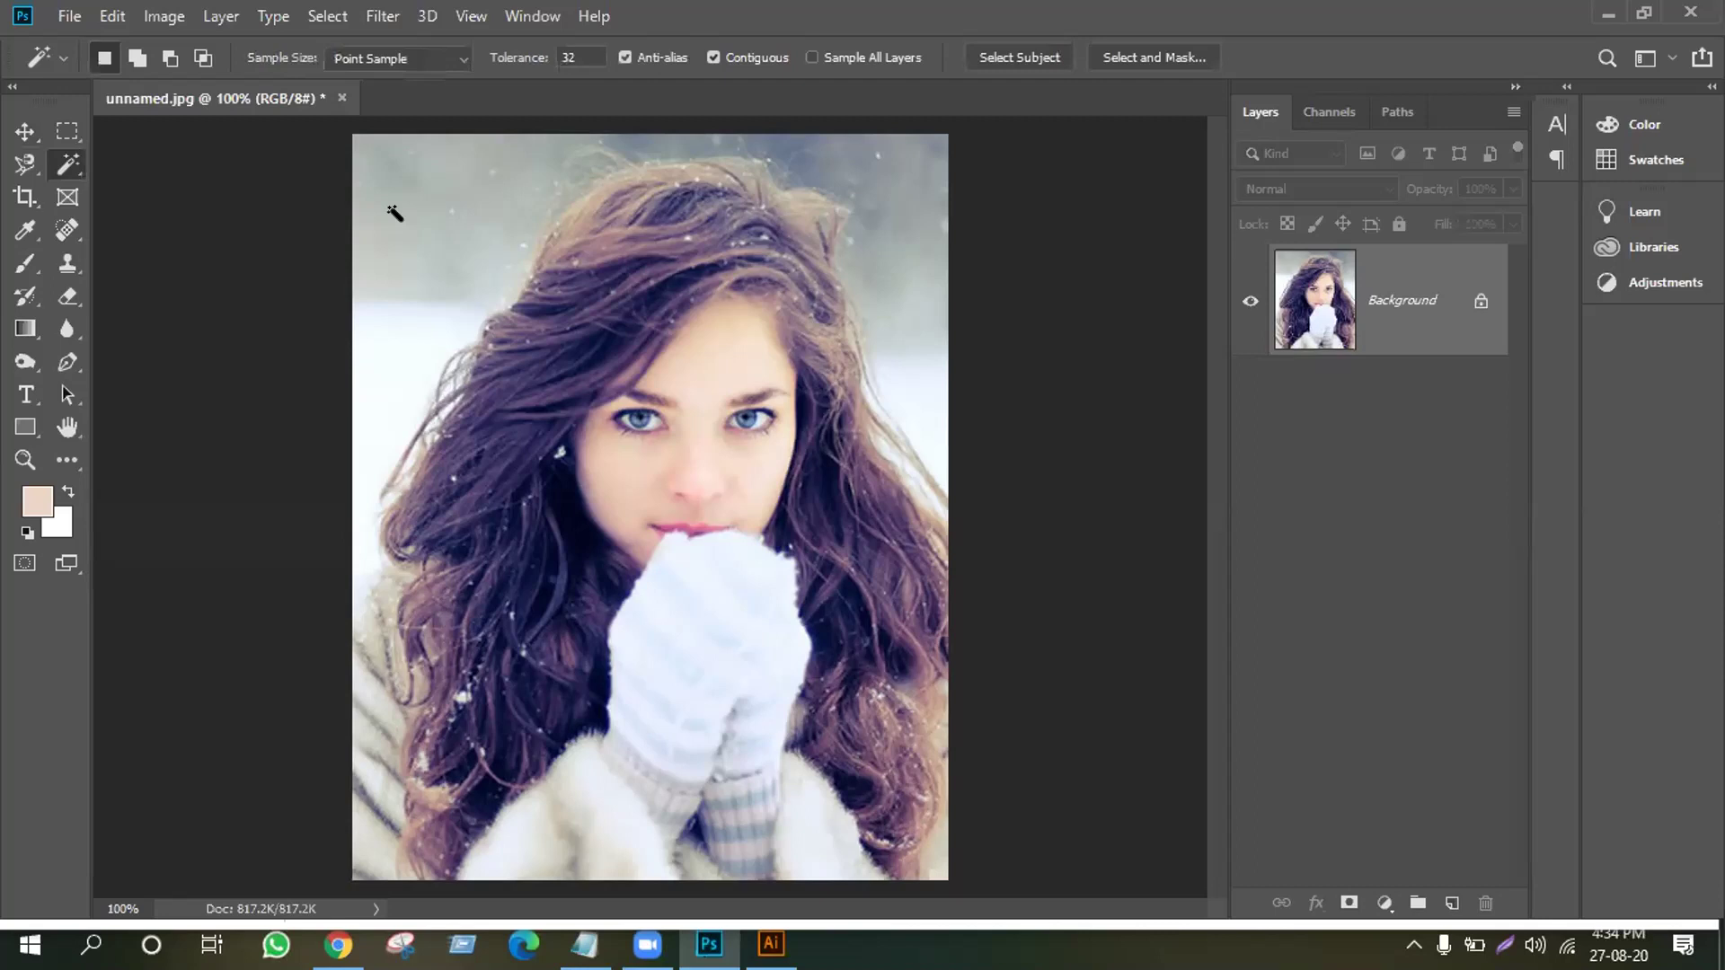
click(438, 200)
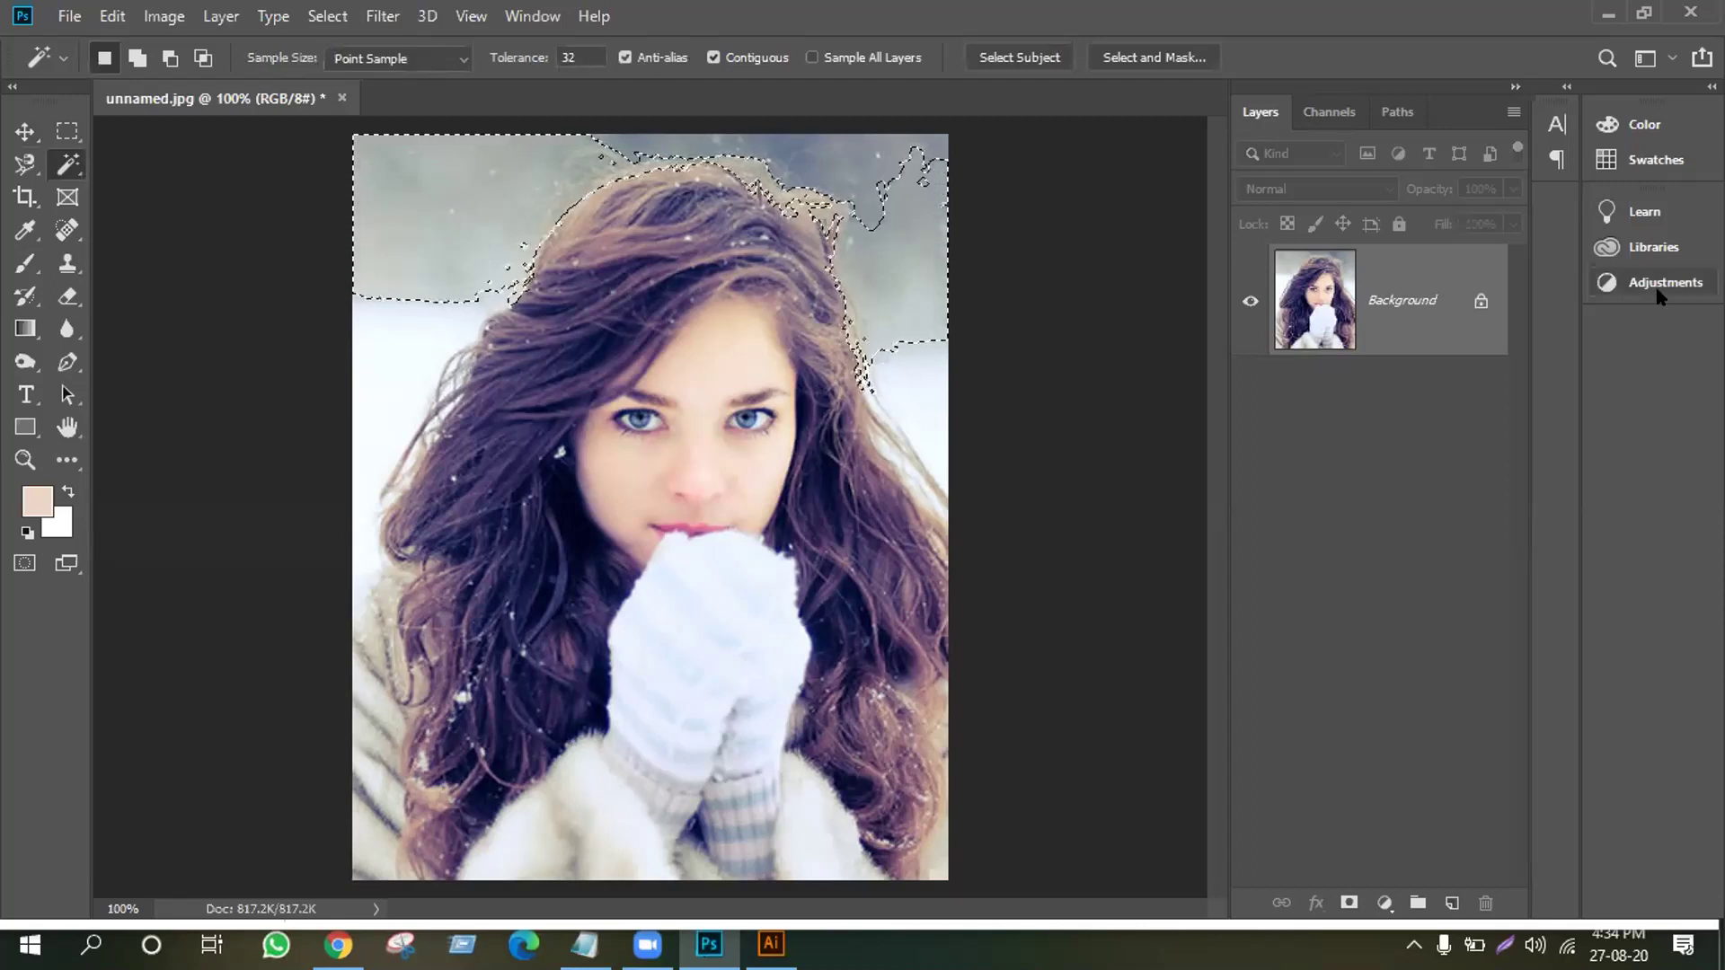
click(1481, 301)
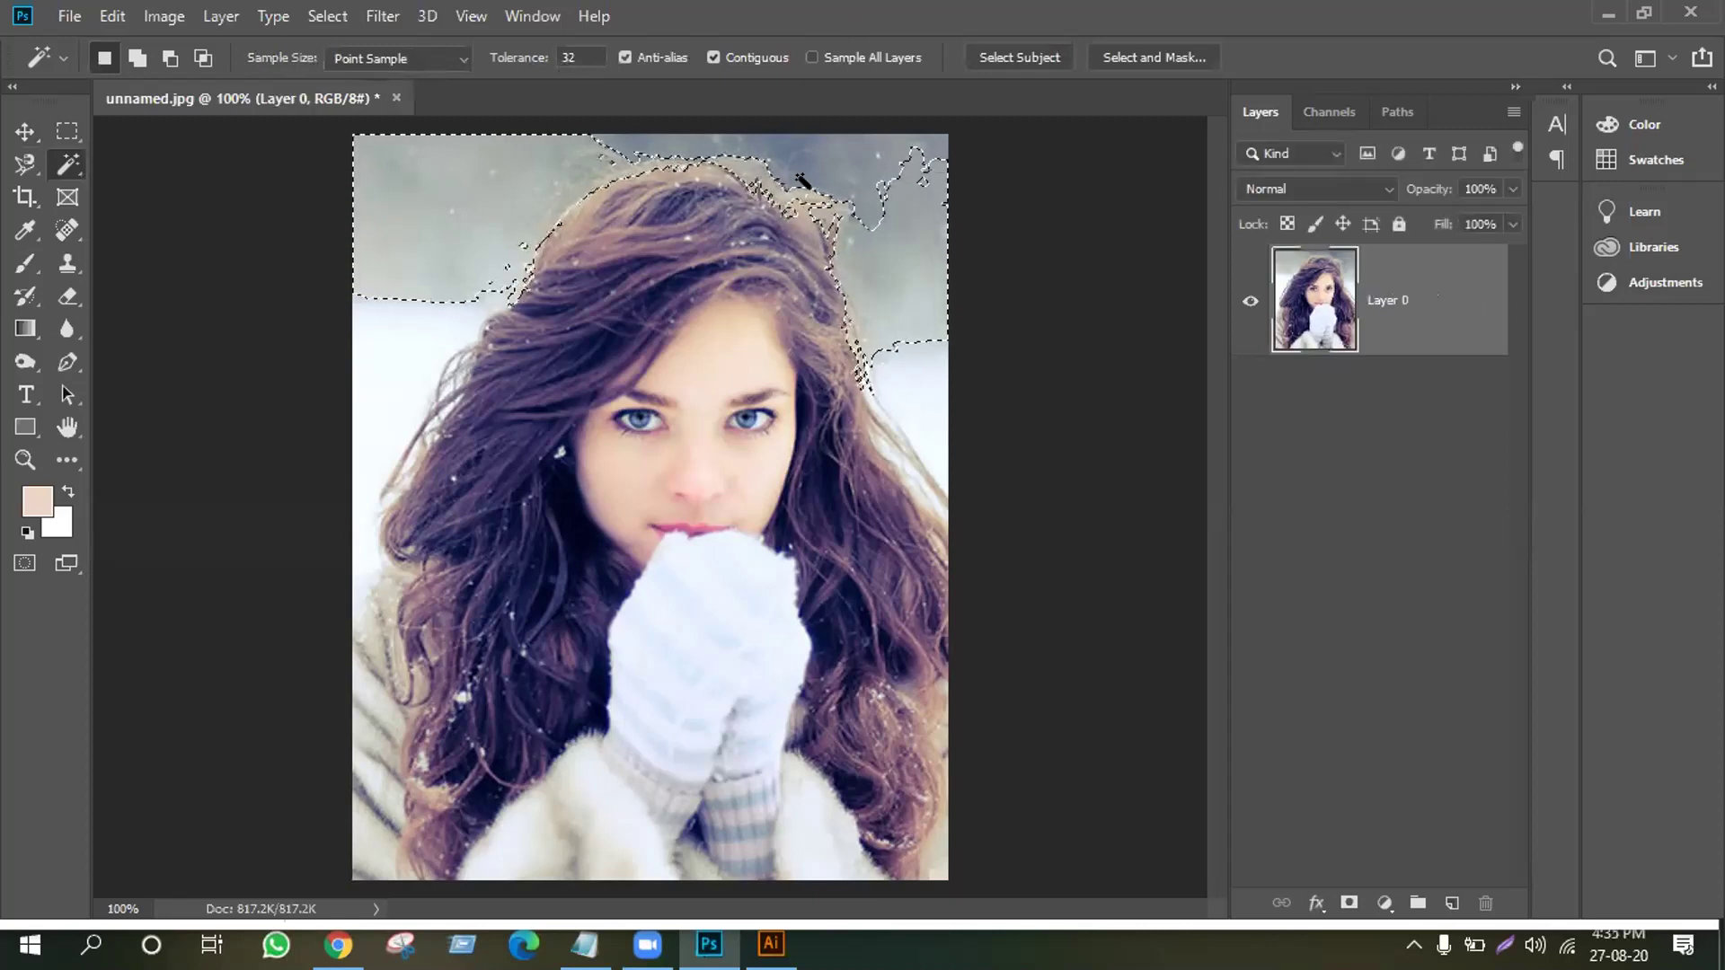
With Quick Selection, select the background down the left and across the top of the hair
right_click(79, 171)
click(135, 166)
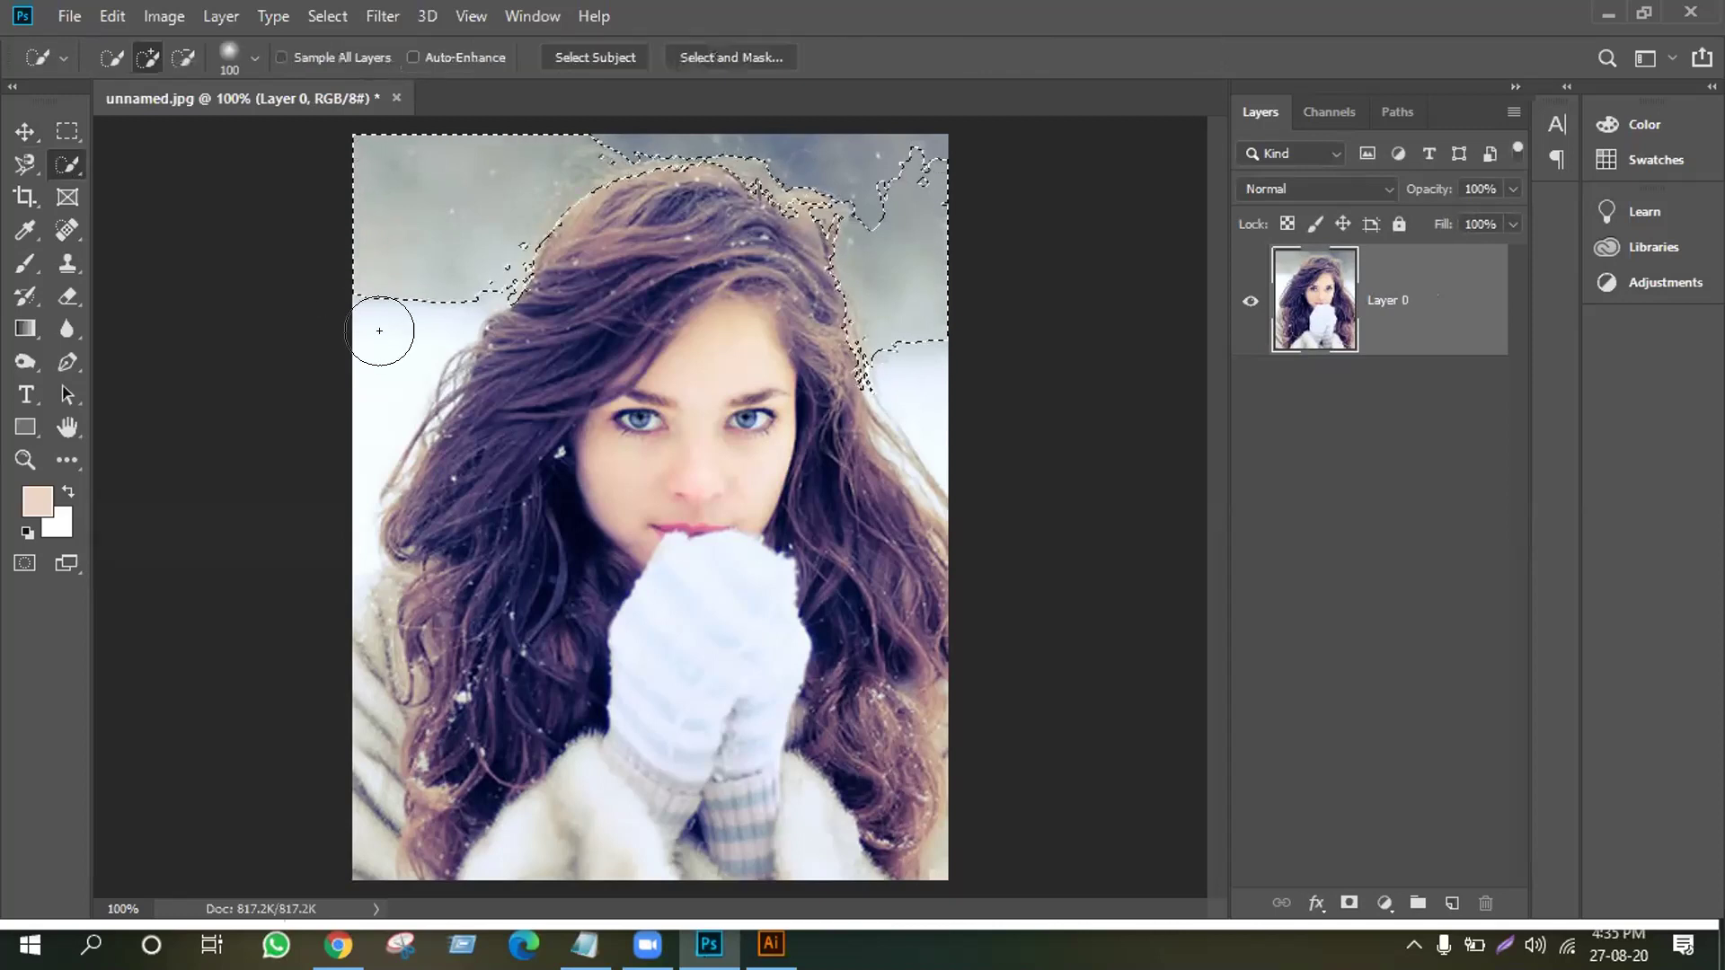
key(ctrl+d)
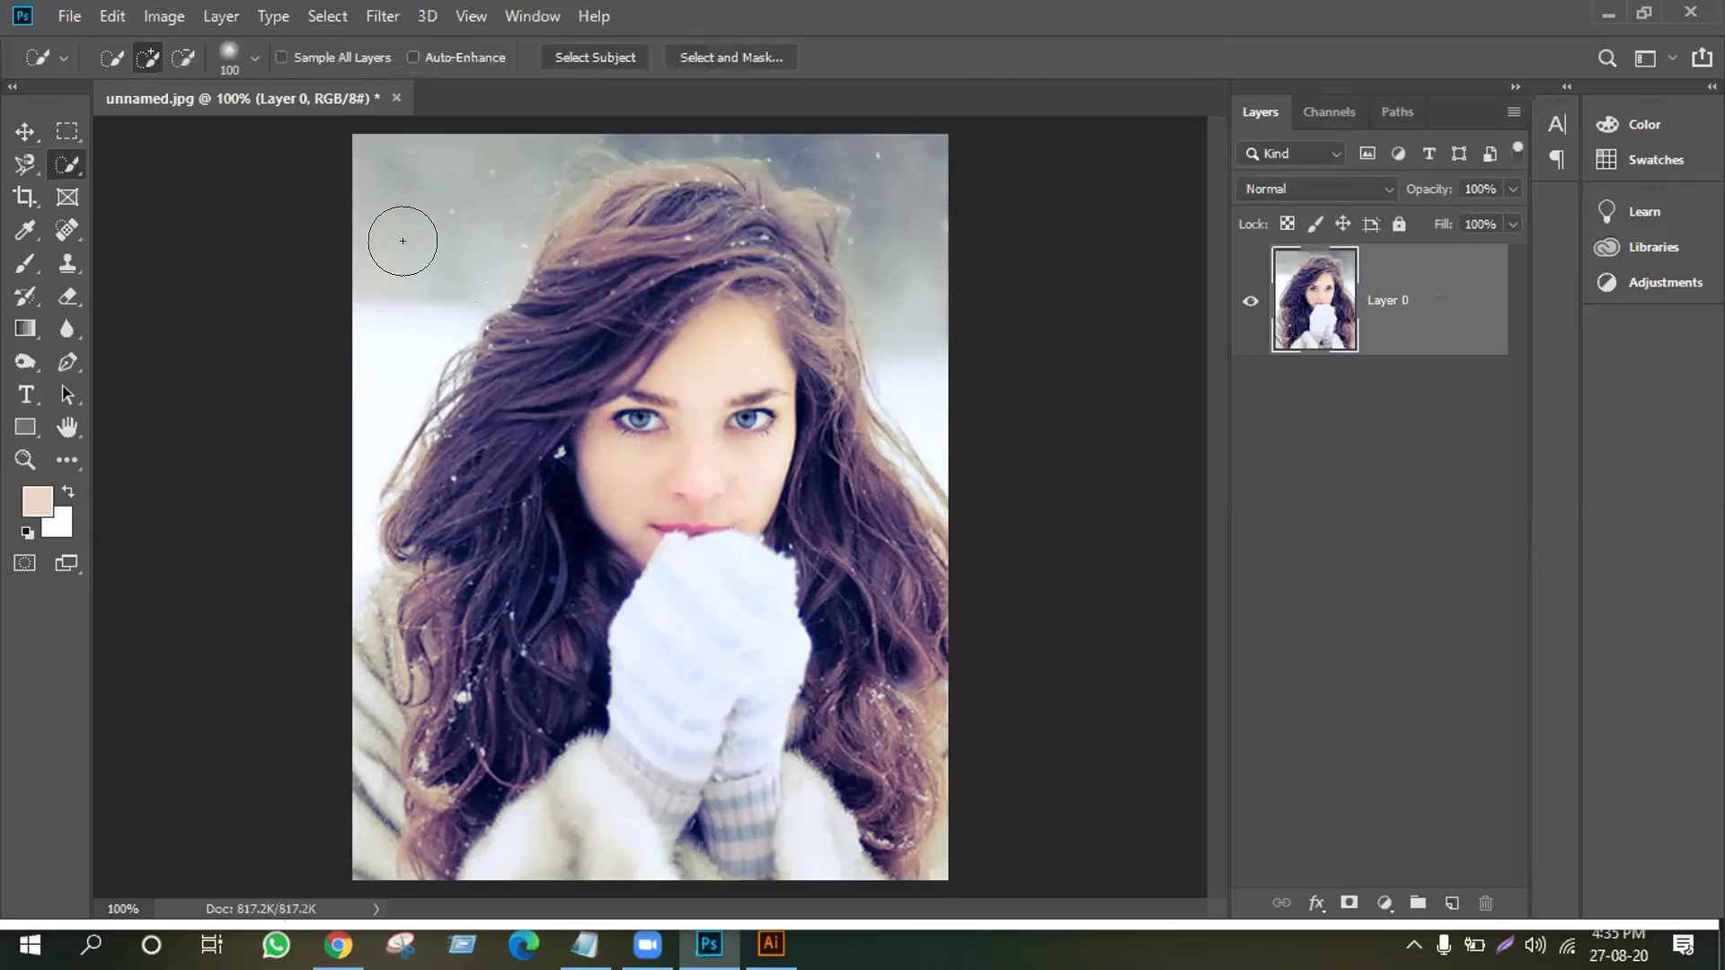
mouse_move(402, 201)
mouse_down()
mouse_move(895, 180)
mouse_move(687, 266)
mouse_up()
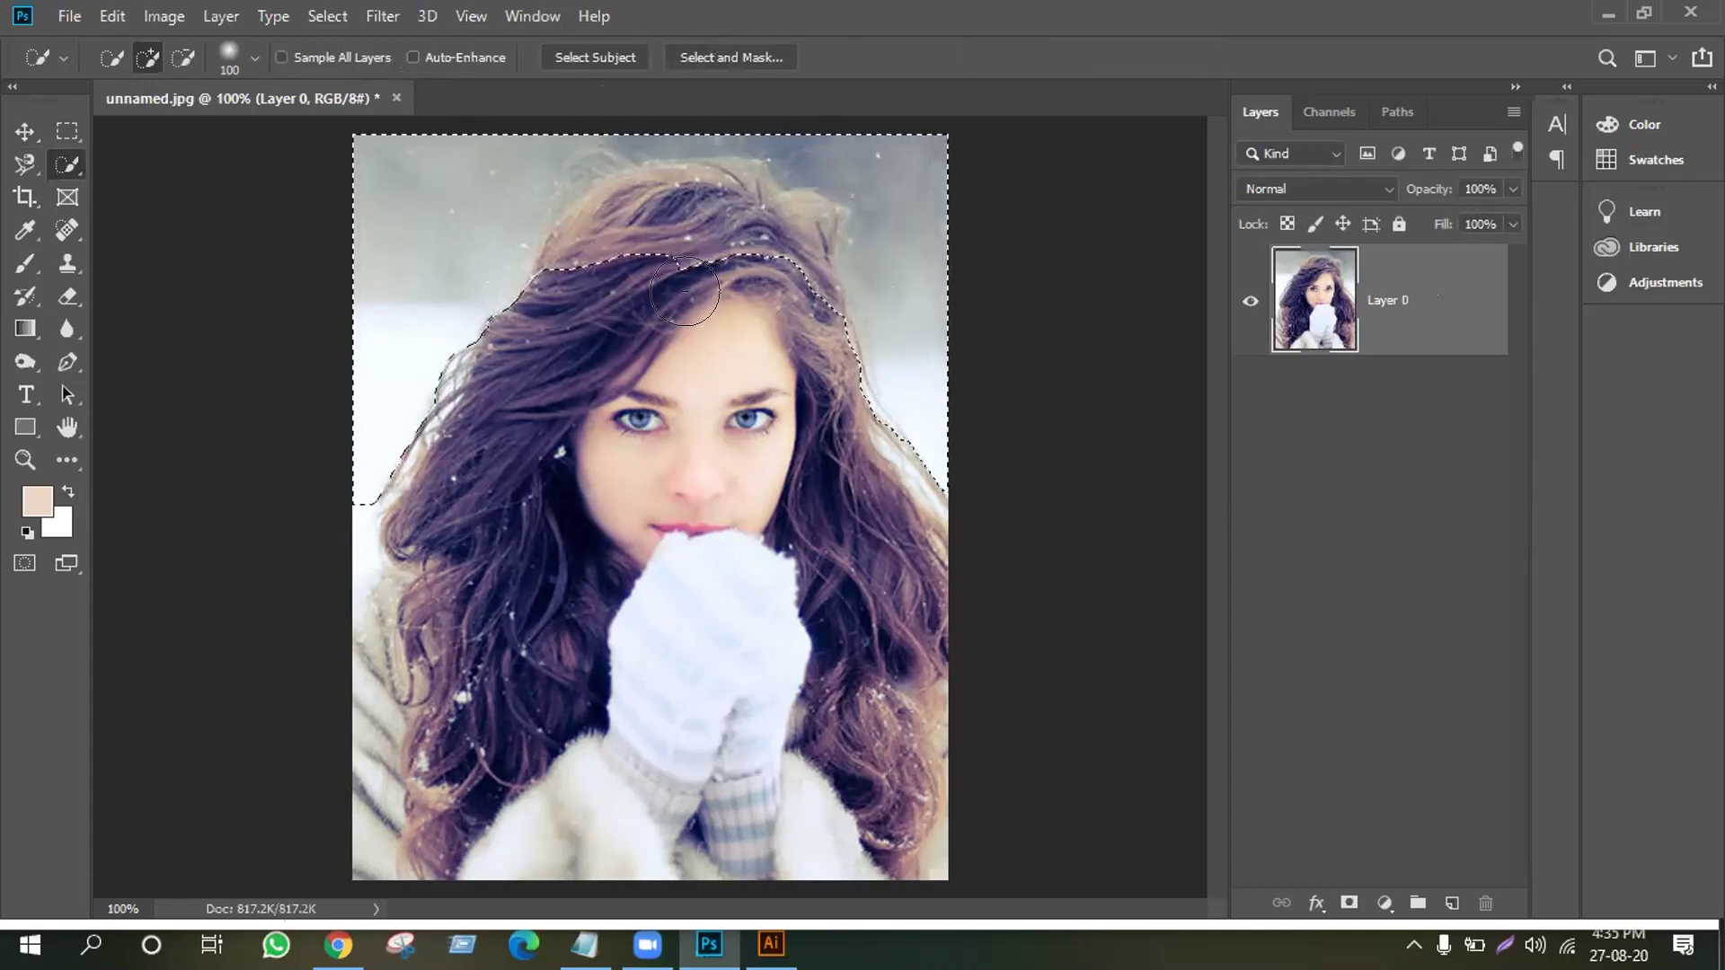
mouse_move(687, 266)
mouse_down()
mouse_move(672, 187)
mouse_move(650, 203)
mouse_up()
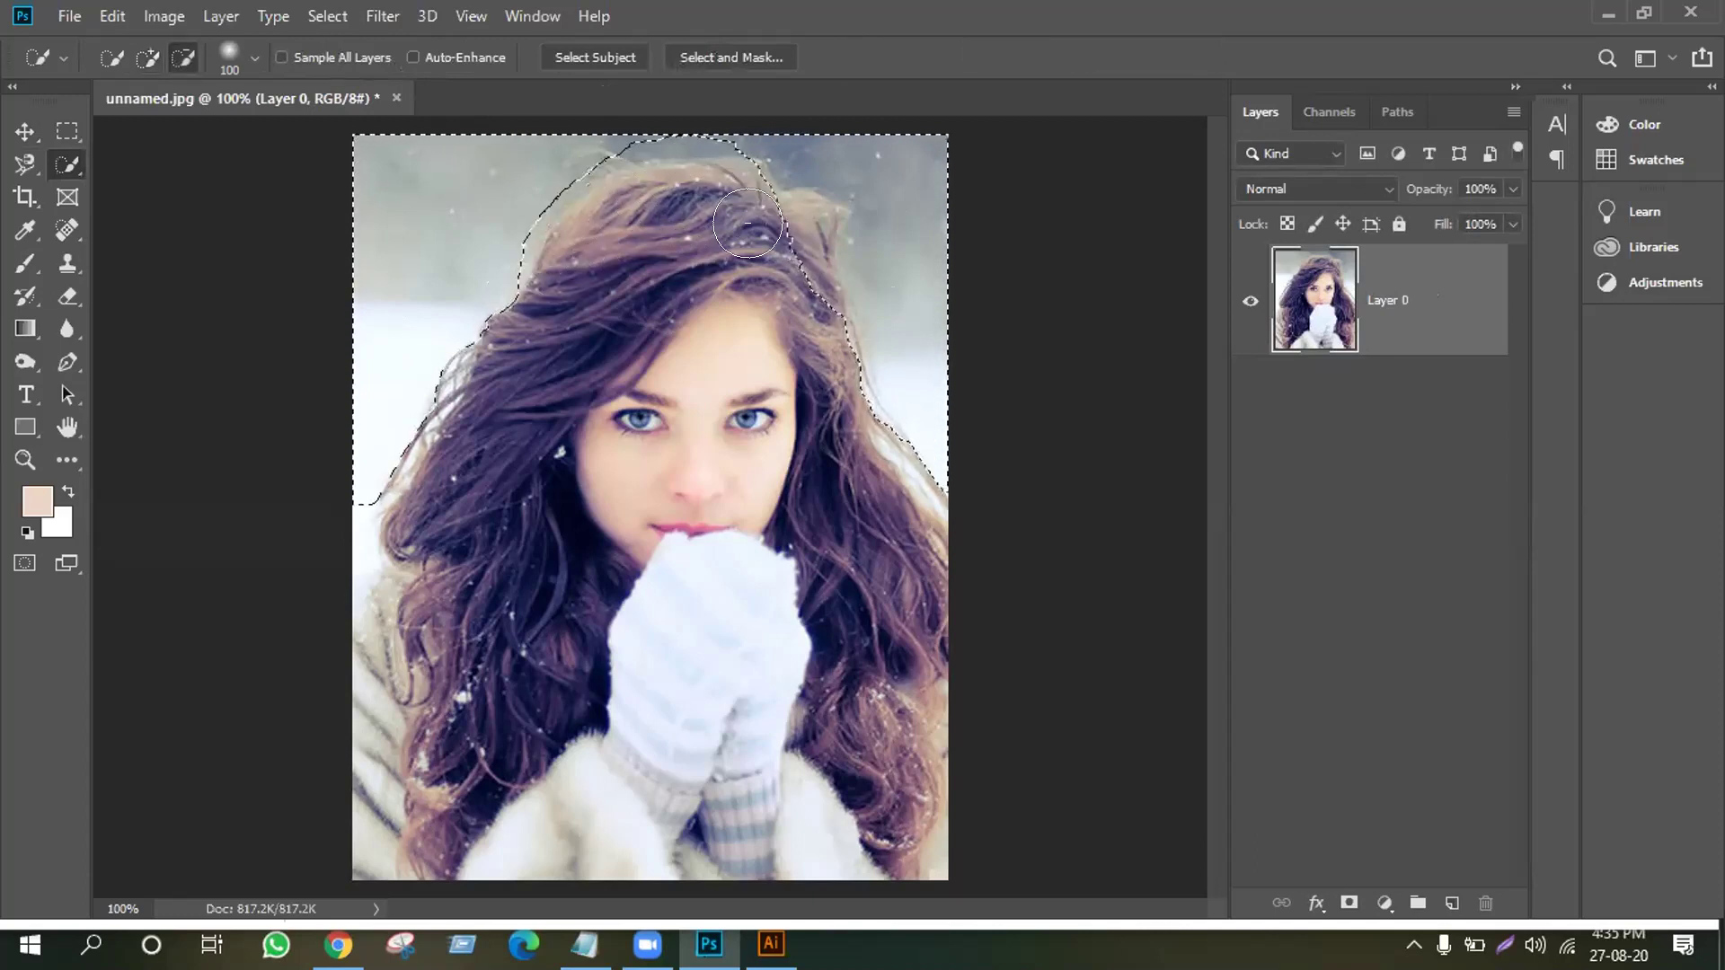
drag(650, 204, 789, 323)
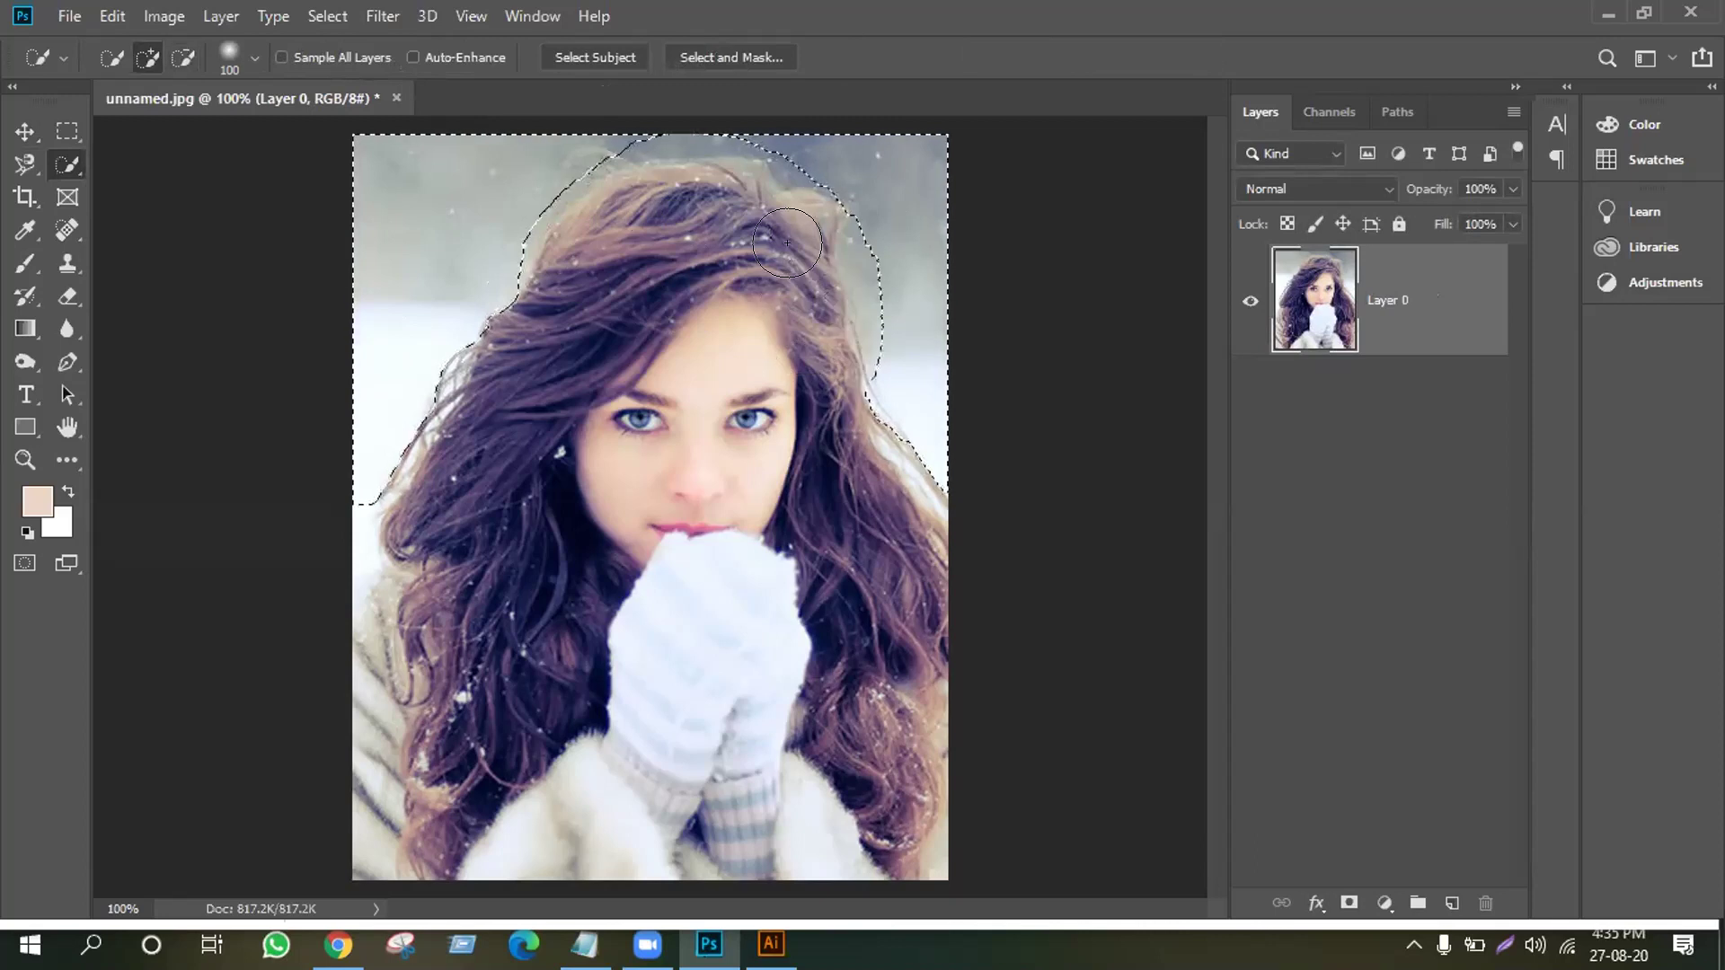
With a smaller brush, refine the selection edge along the hair's top-right, right side and lower left
key(bracketleft)
key(bracketleft)
key(bracketleft)
key(bracketleft)
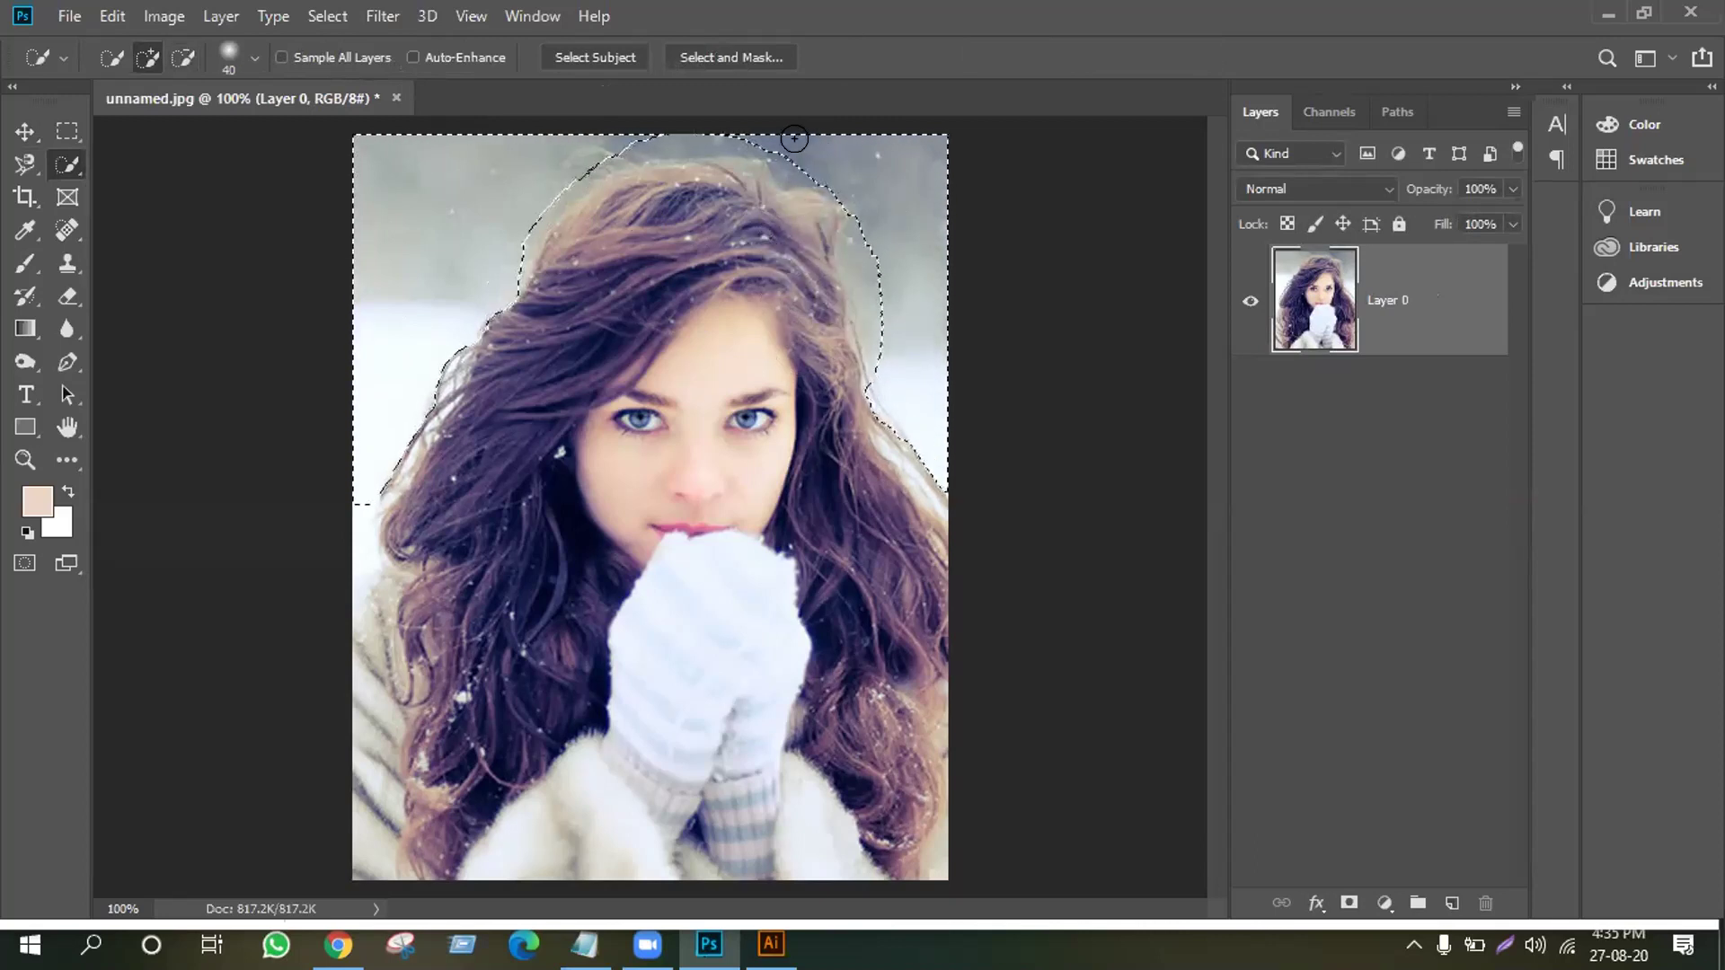
drag(789, 153, 686, 123)
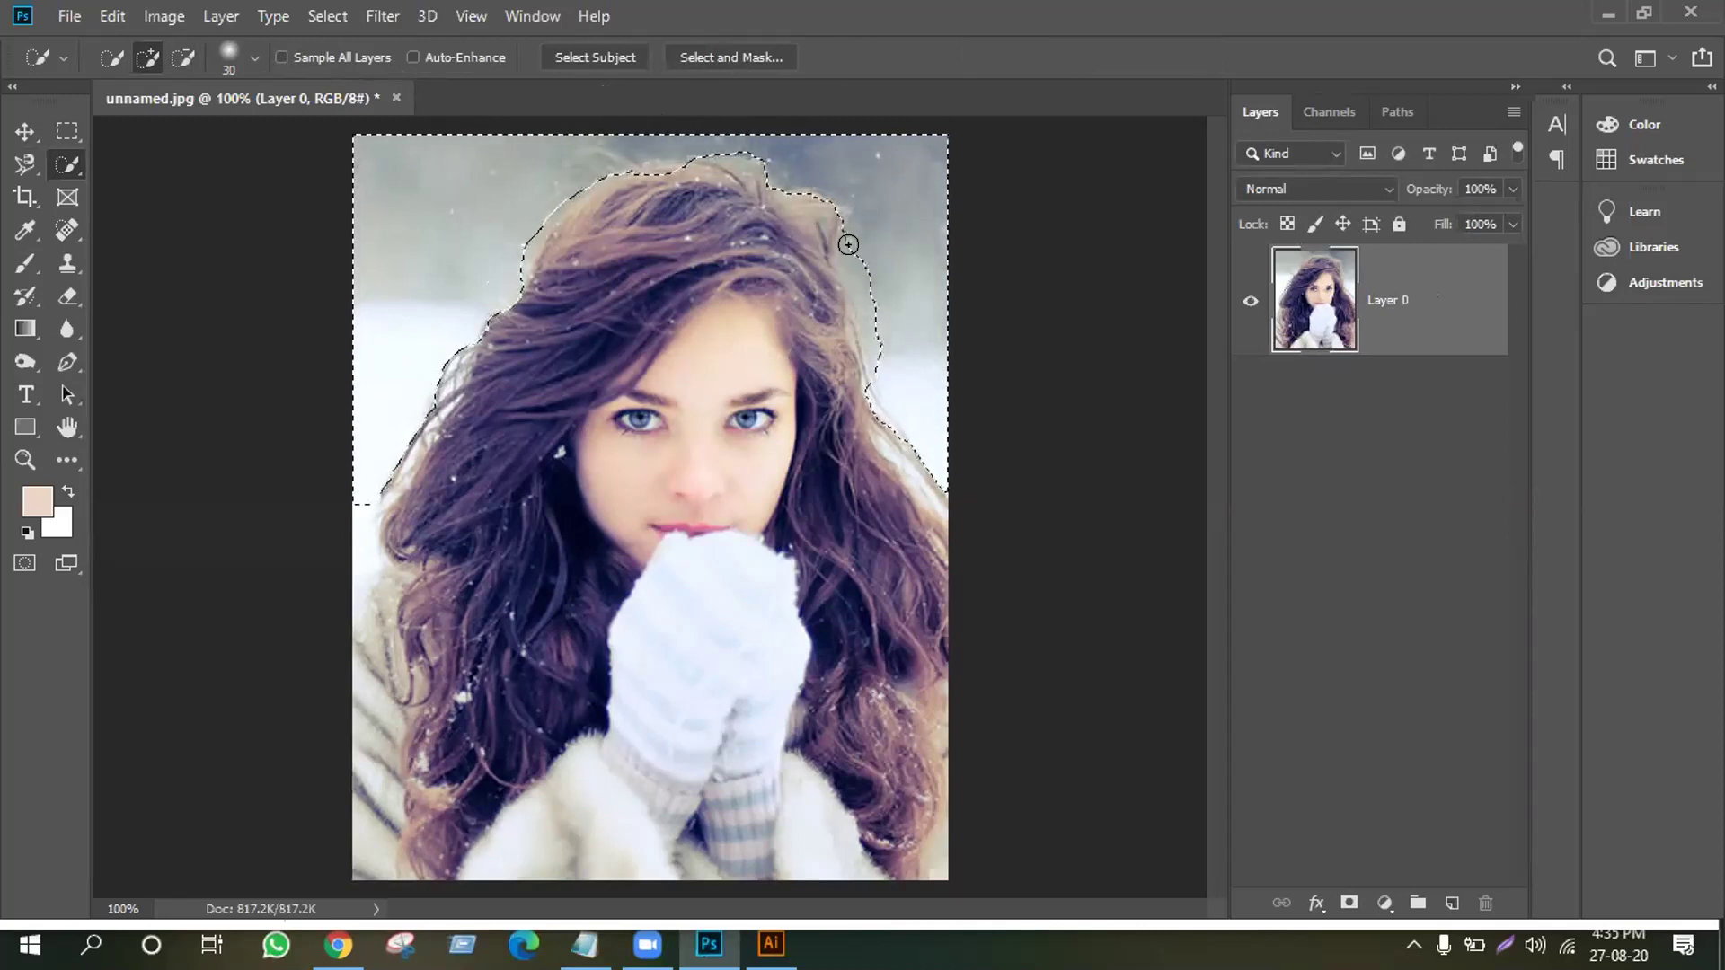
drag(859, 293, 879, 358)
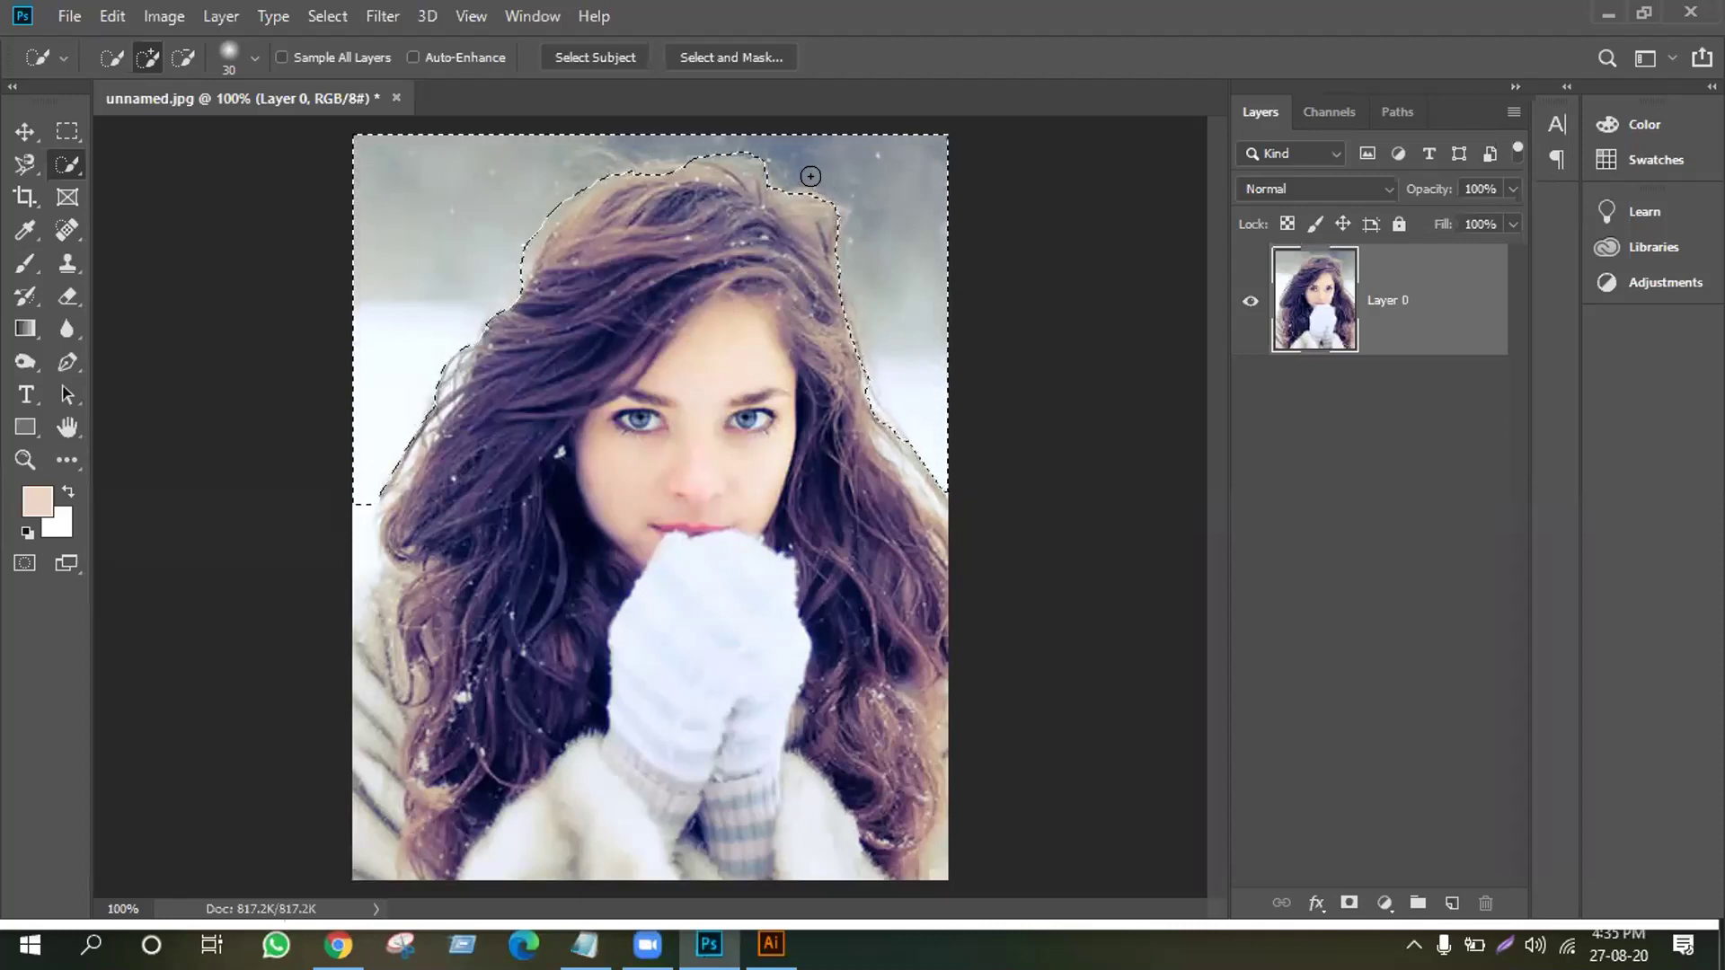
drag(839, 224, 799, 154)
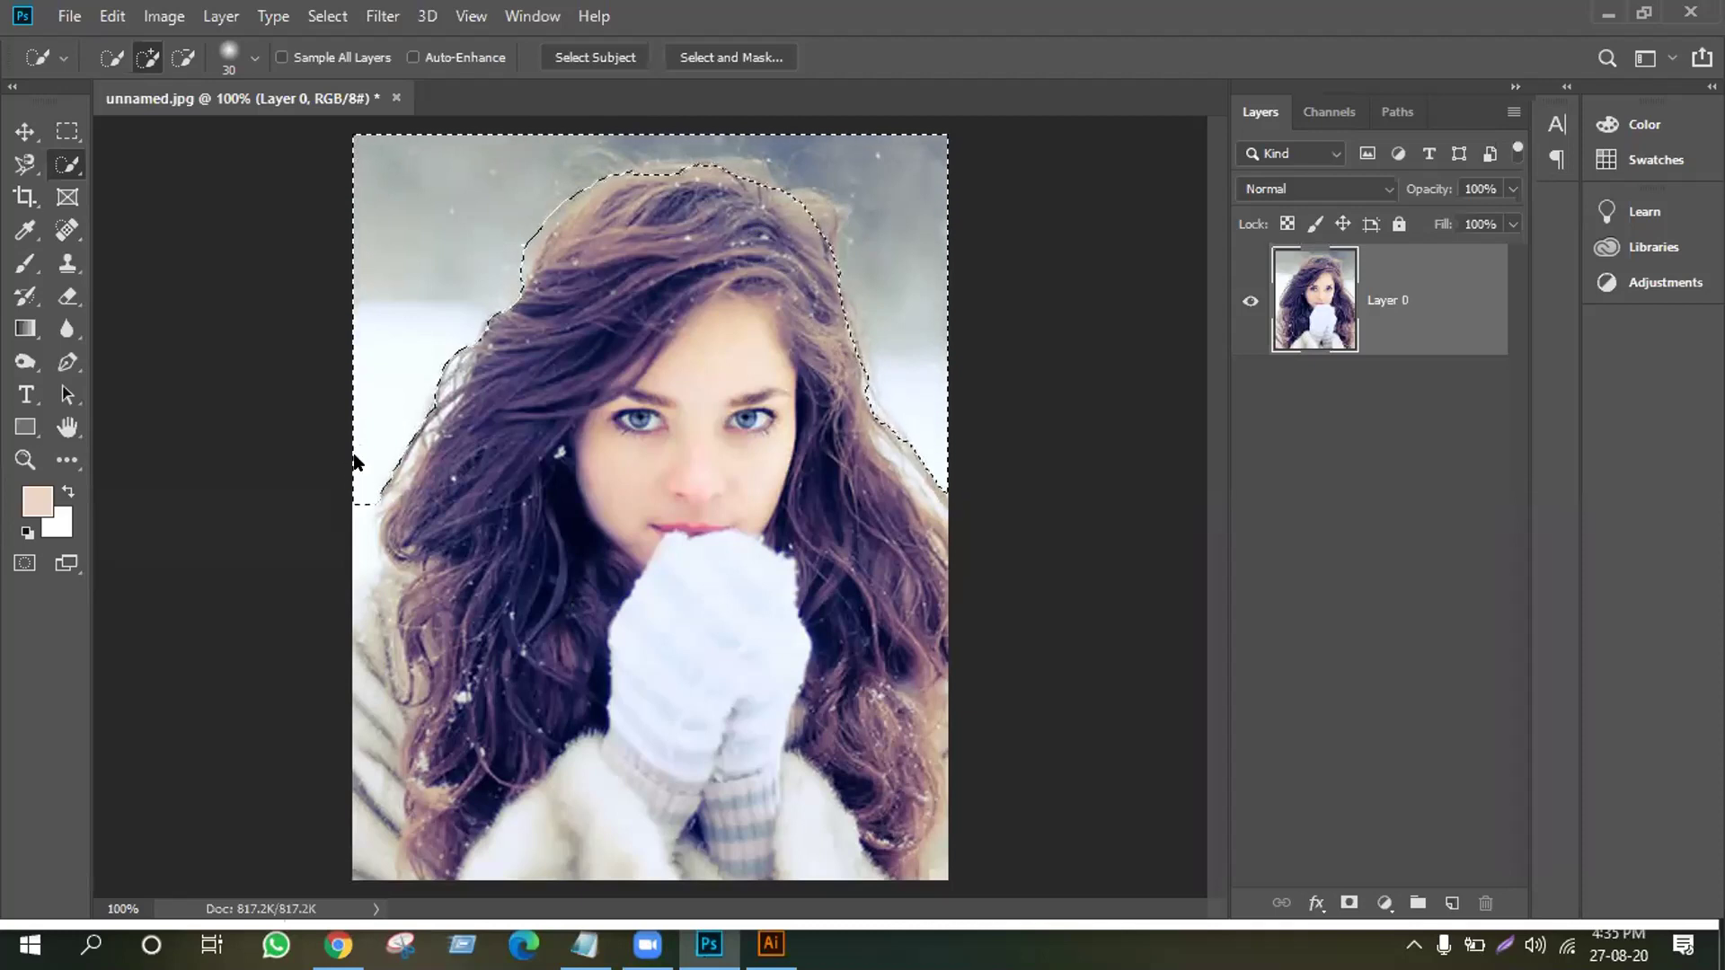
key(bracketleft)
key(bracketleft)
key(bracketleft)
key(bracketleft)
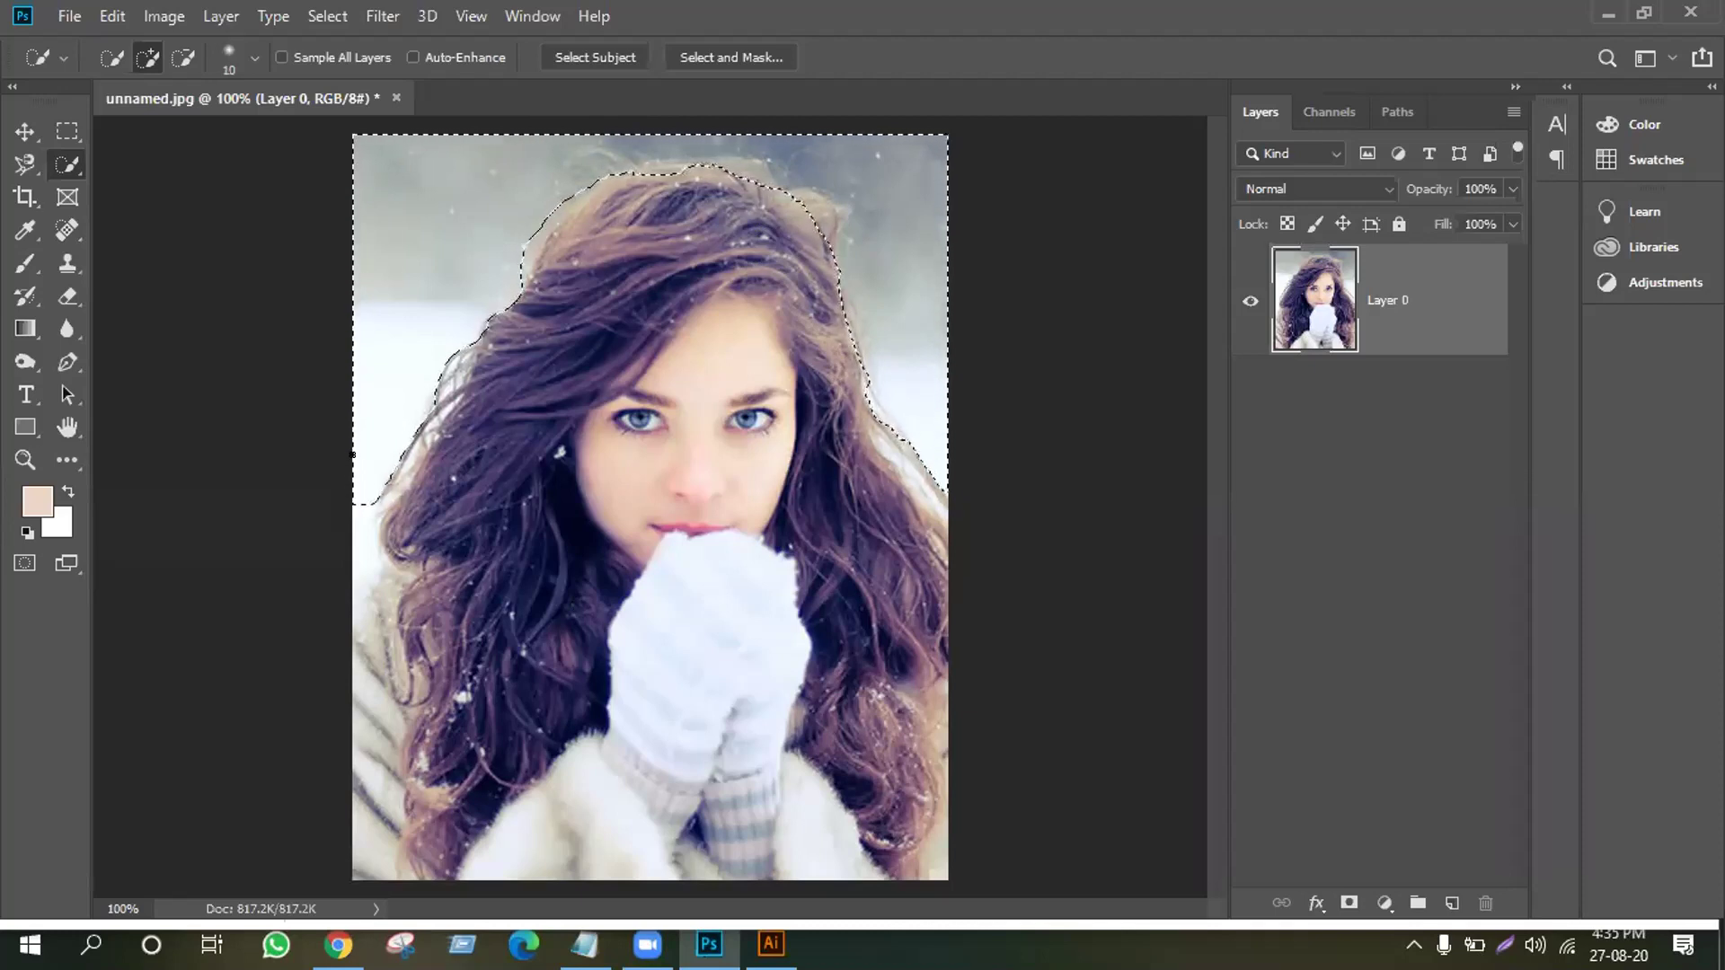
drag(352, 455, 356, 539)
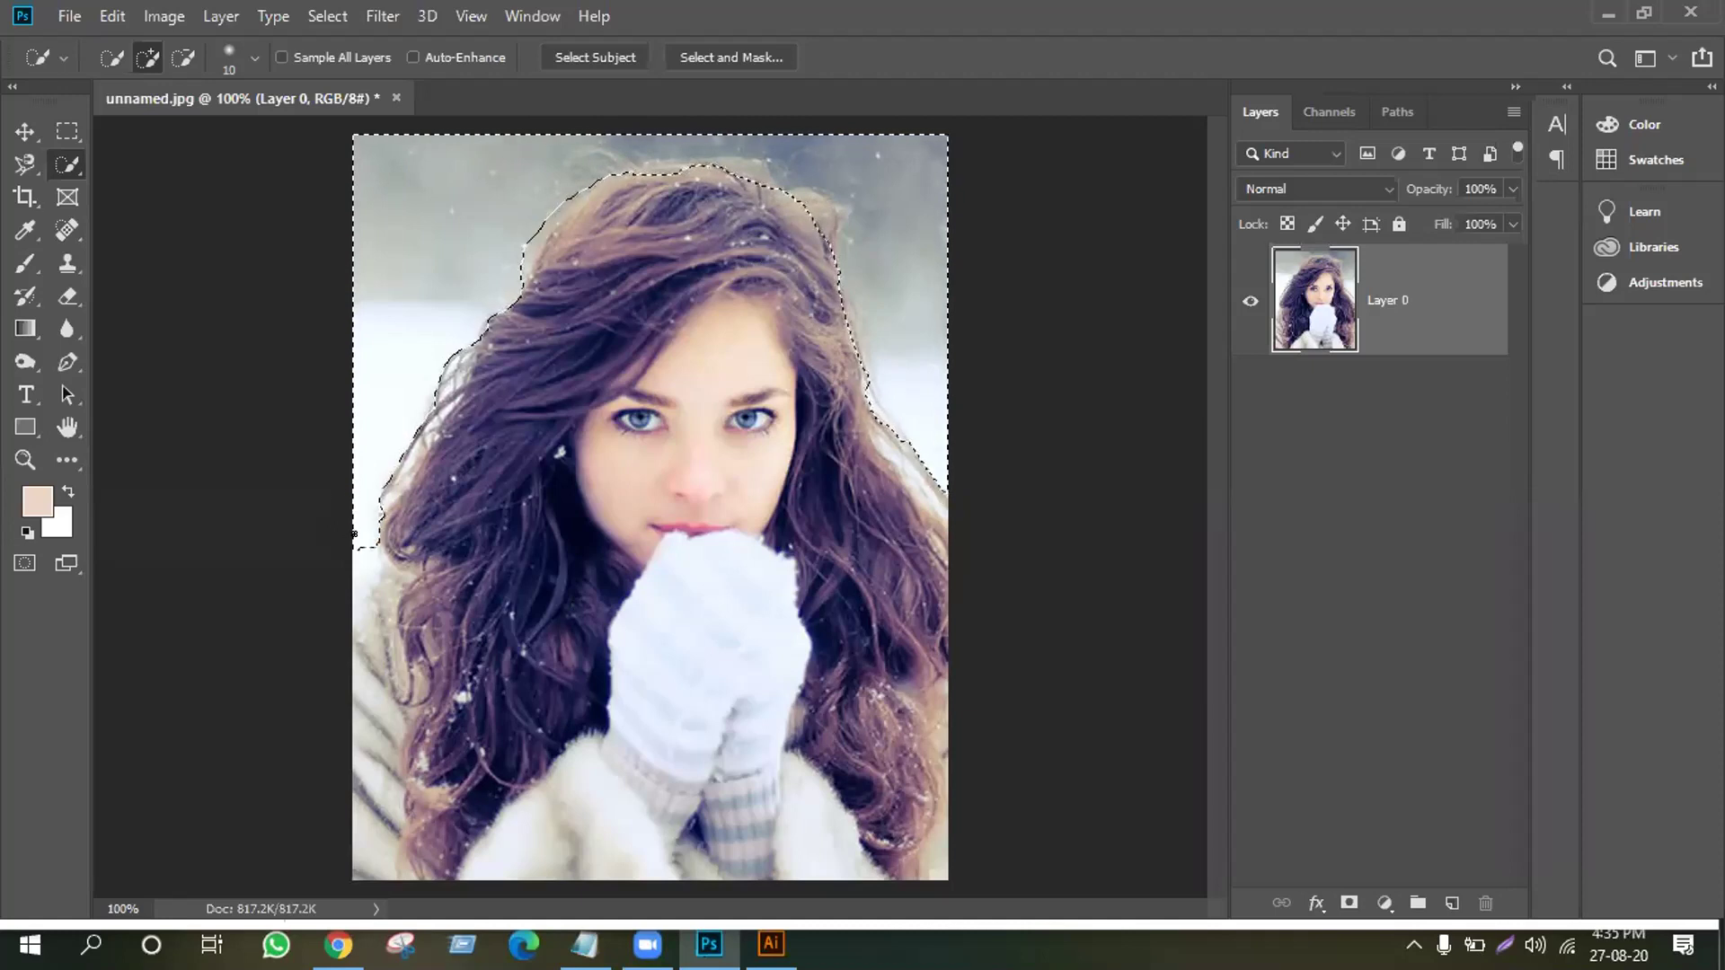
click(902, 414)
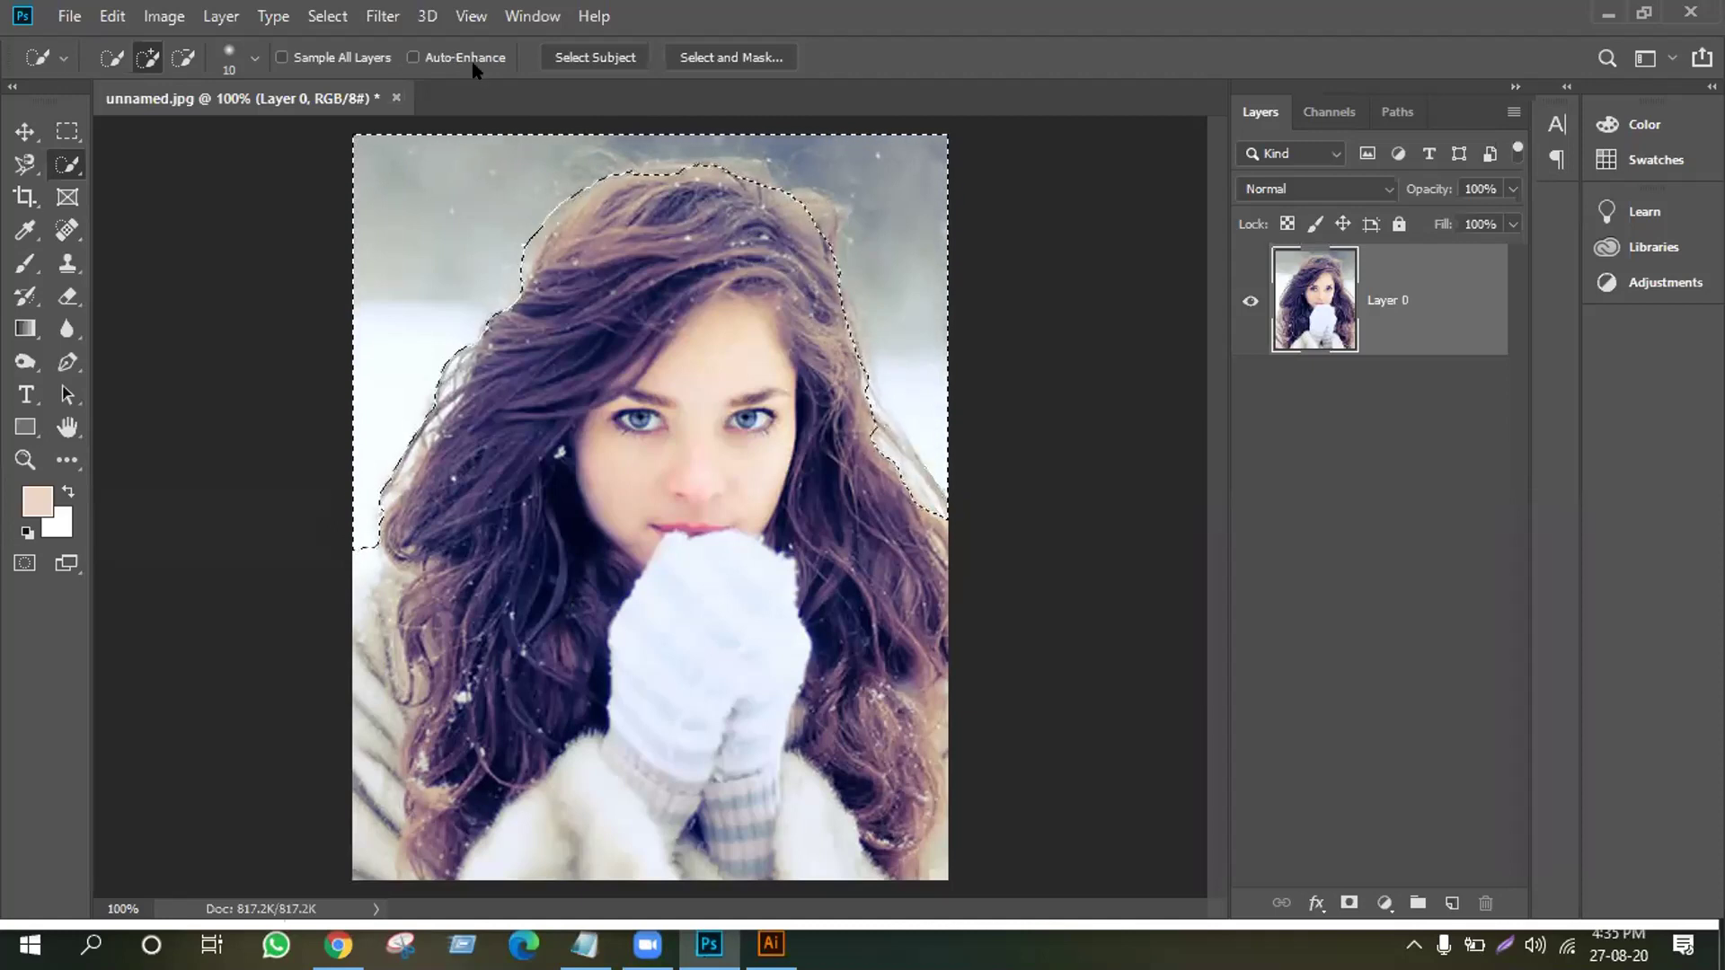
Feather the background selection by 0.5 px and touch up the upper-left hair edge
right_click(412, 181)
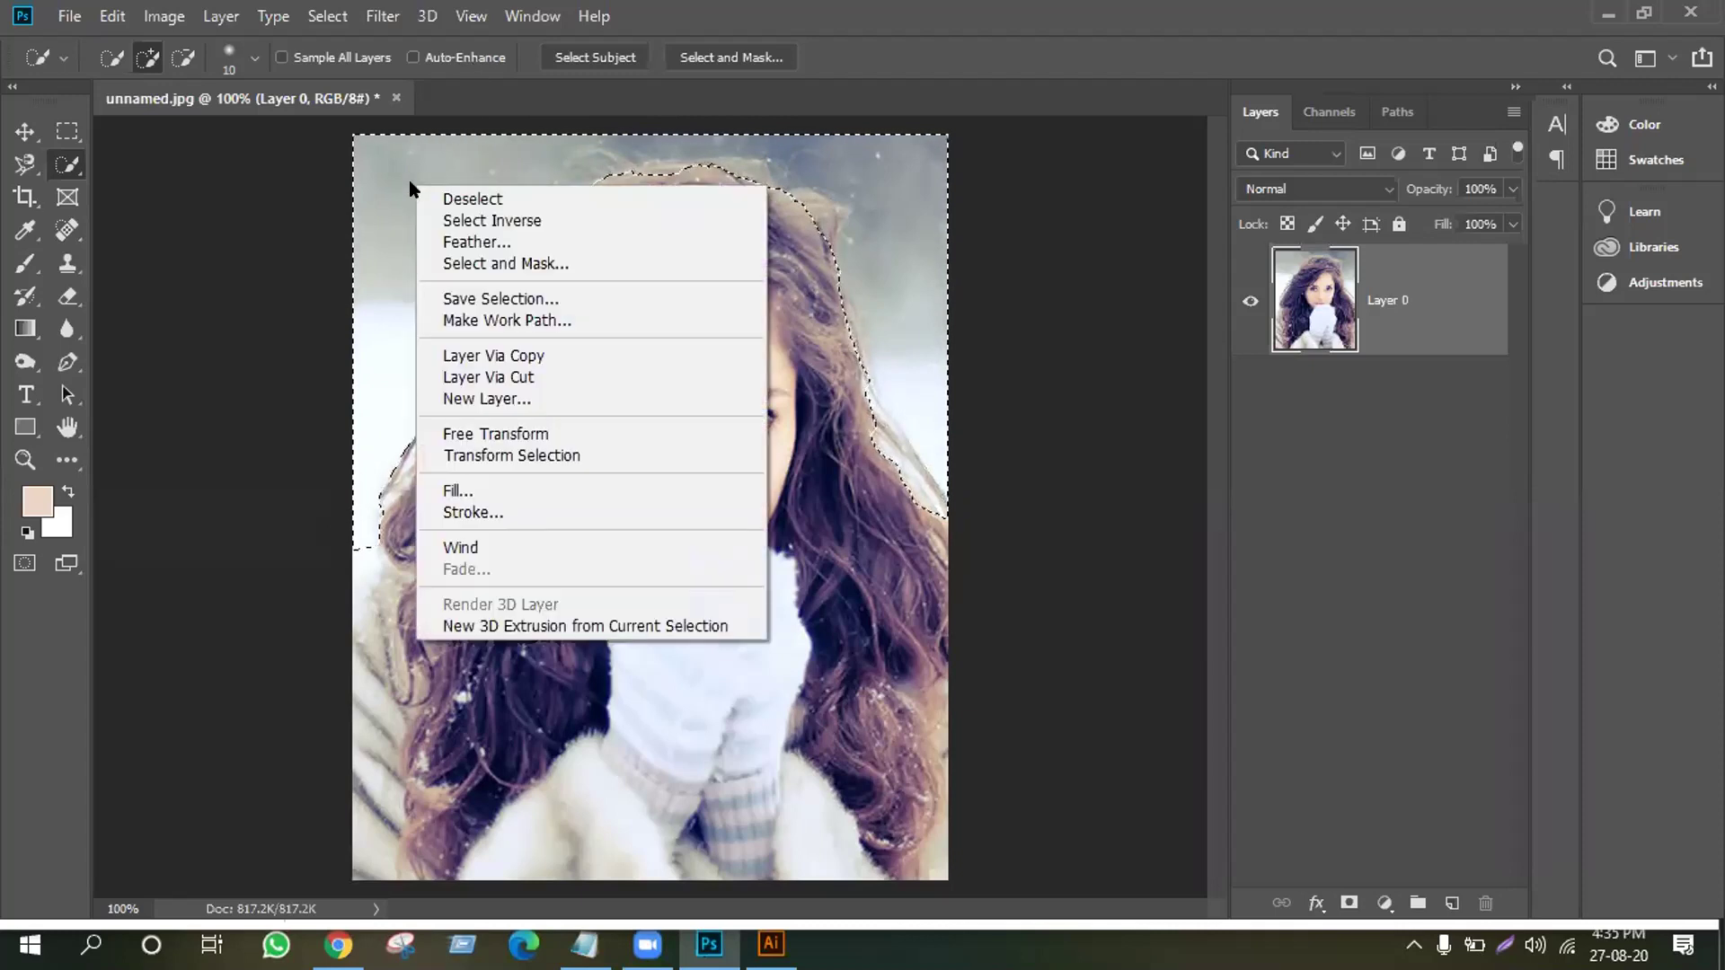
click(468, 241)
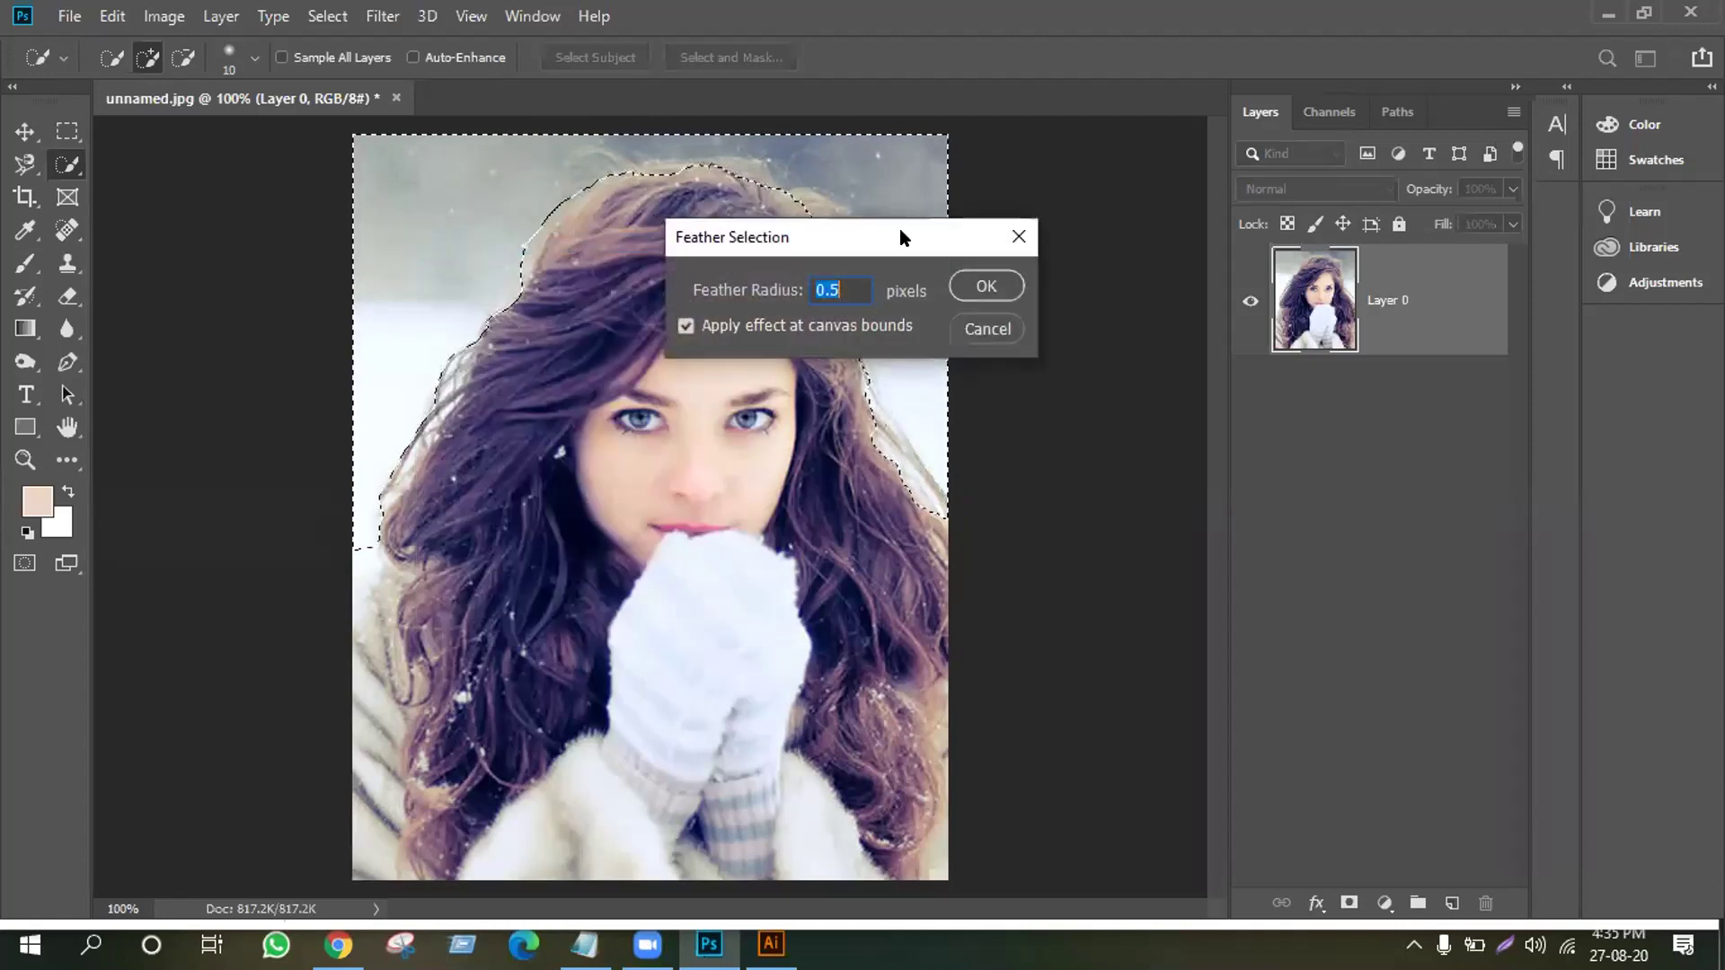
click(988, 284)
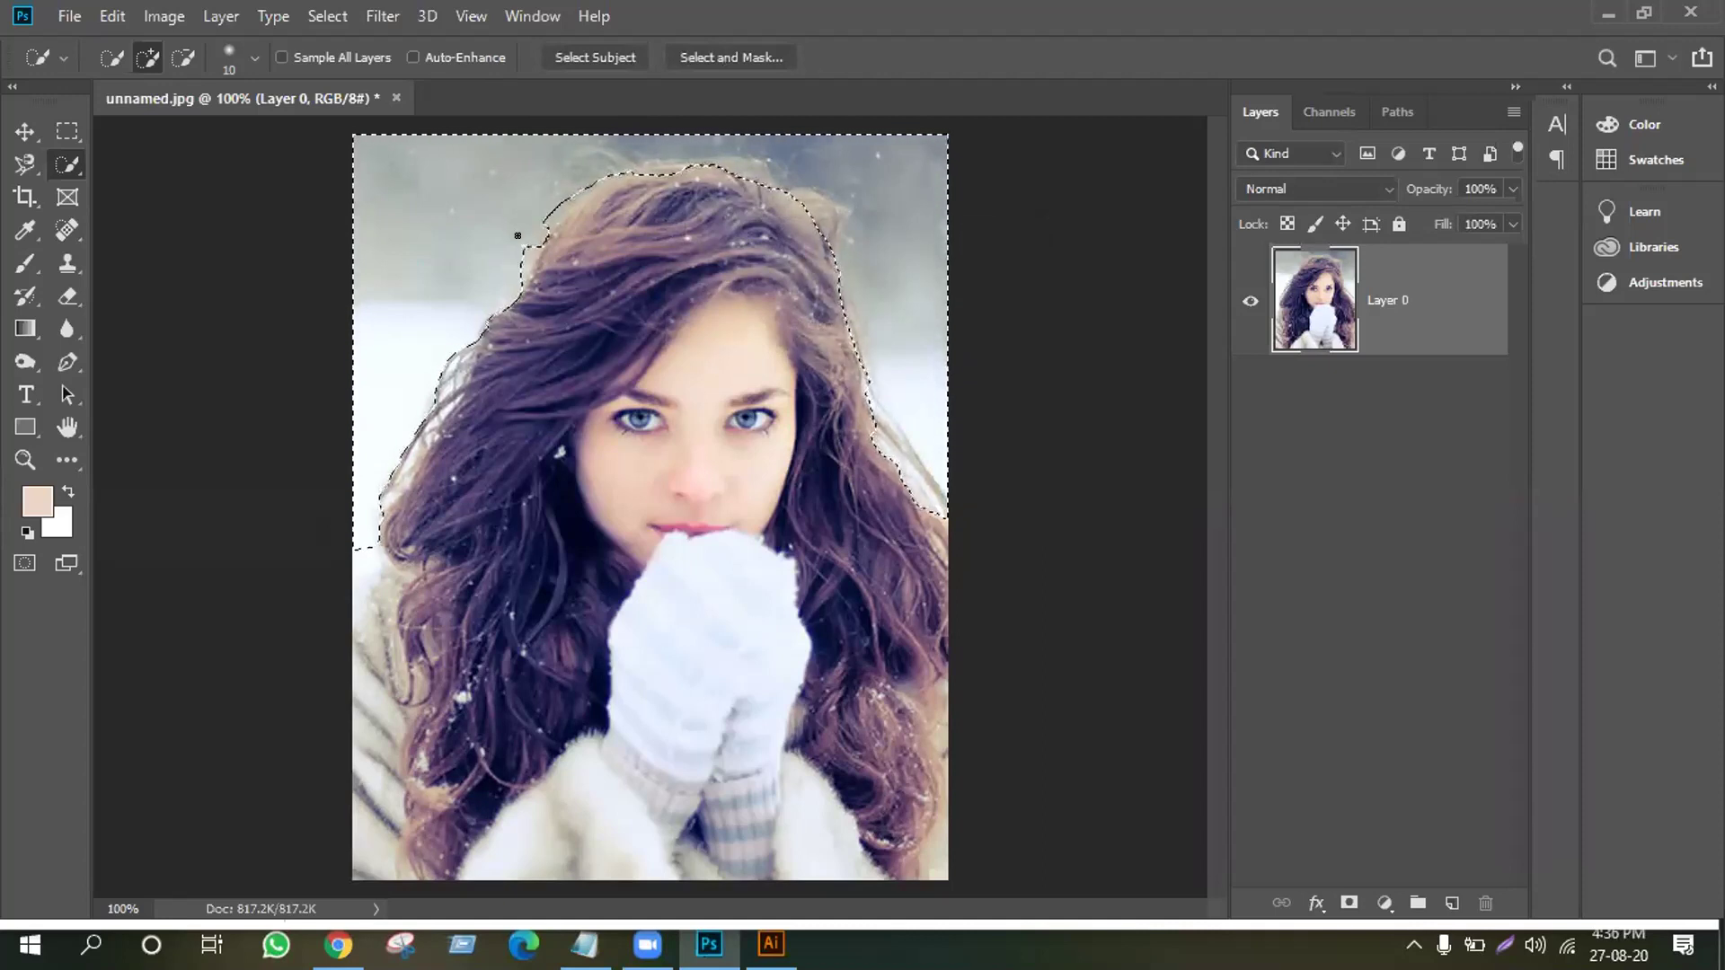
mouse_move(573, 143)
mouse_down()
mouse_move(631, 197)
mouse_move(536, 278)
mouse_up()
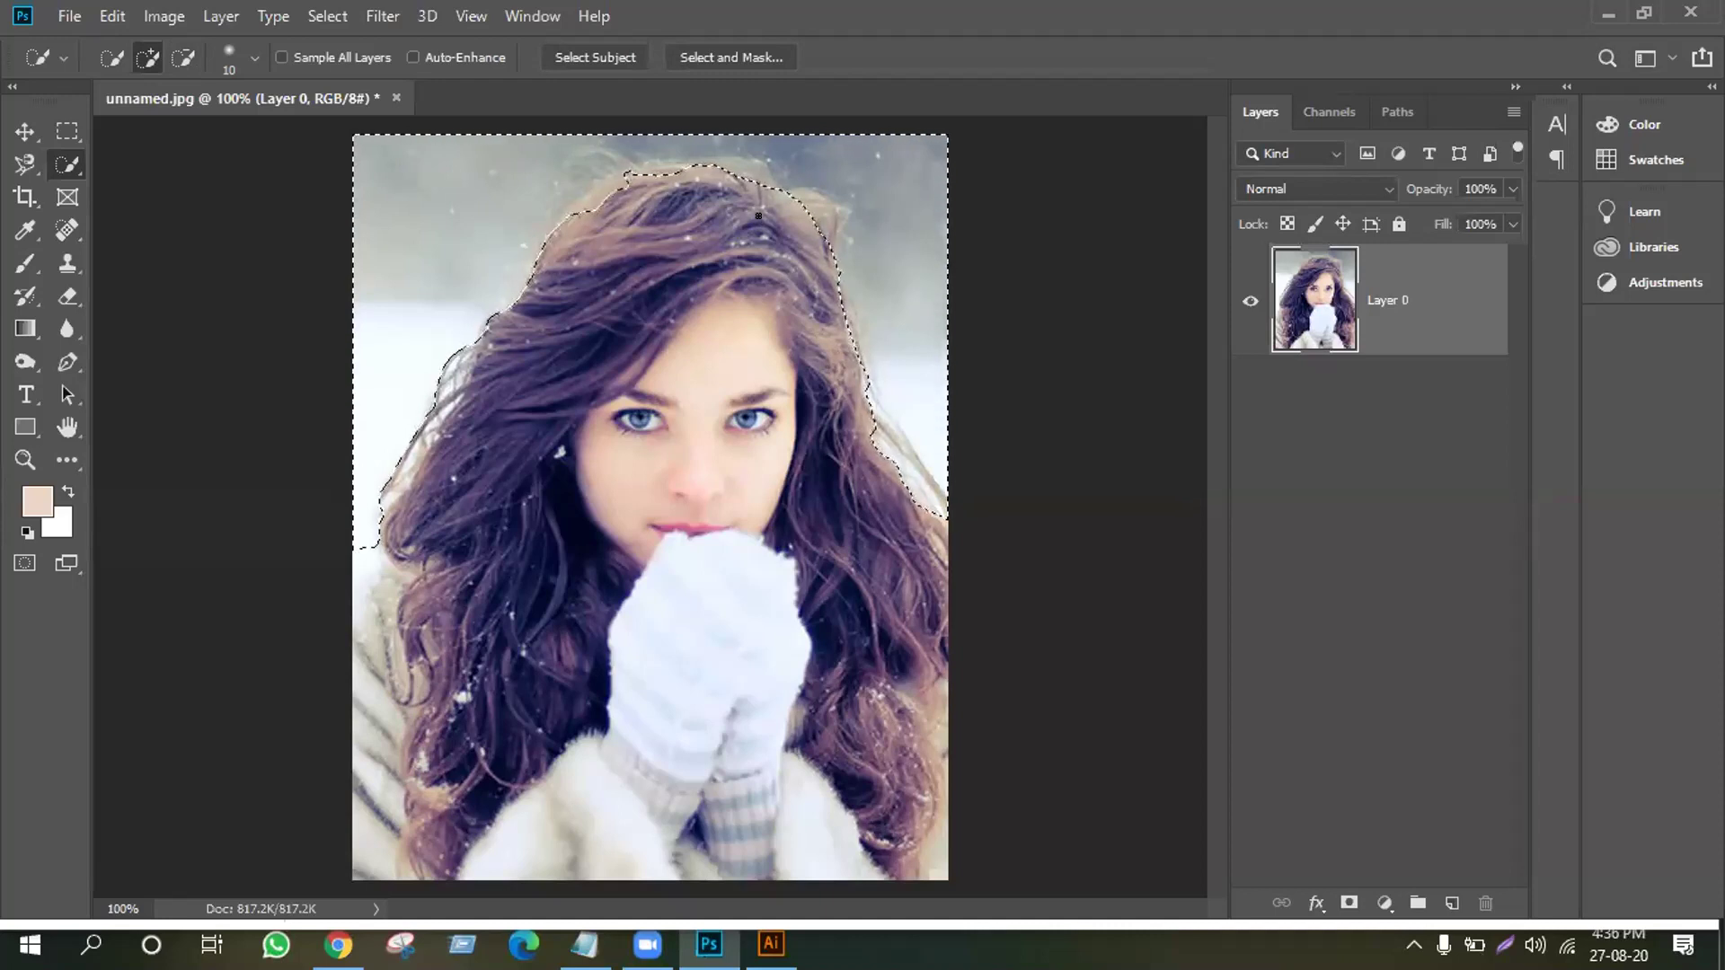
Delete the selected background, deselect, and set the background colour to blue
key(Delete)
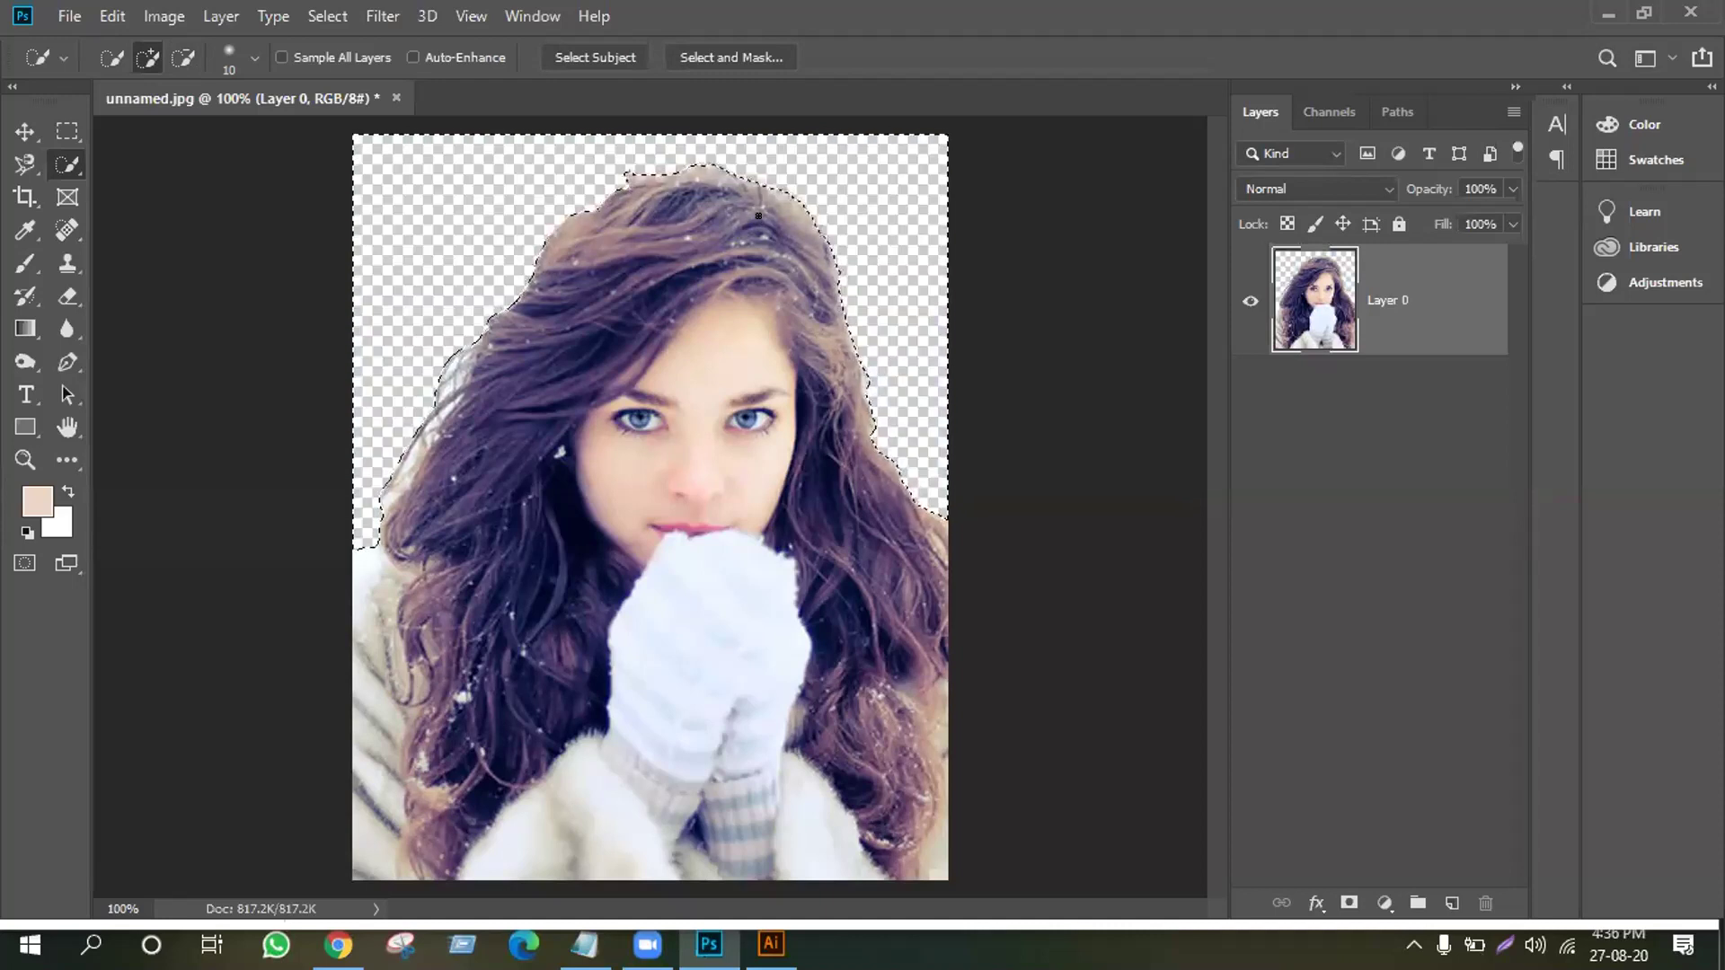
key(ctrl+d)
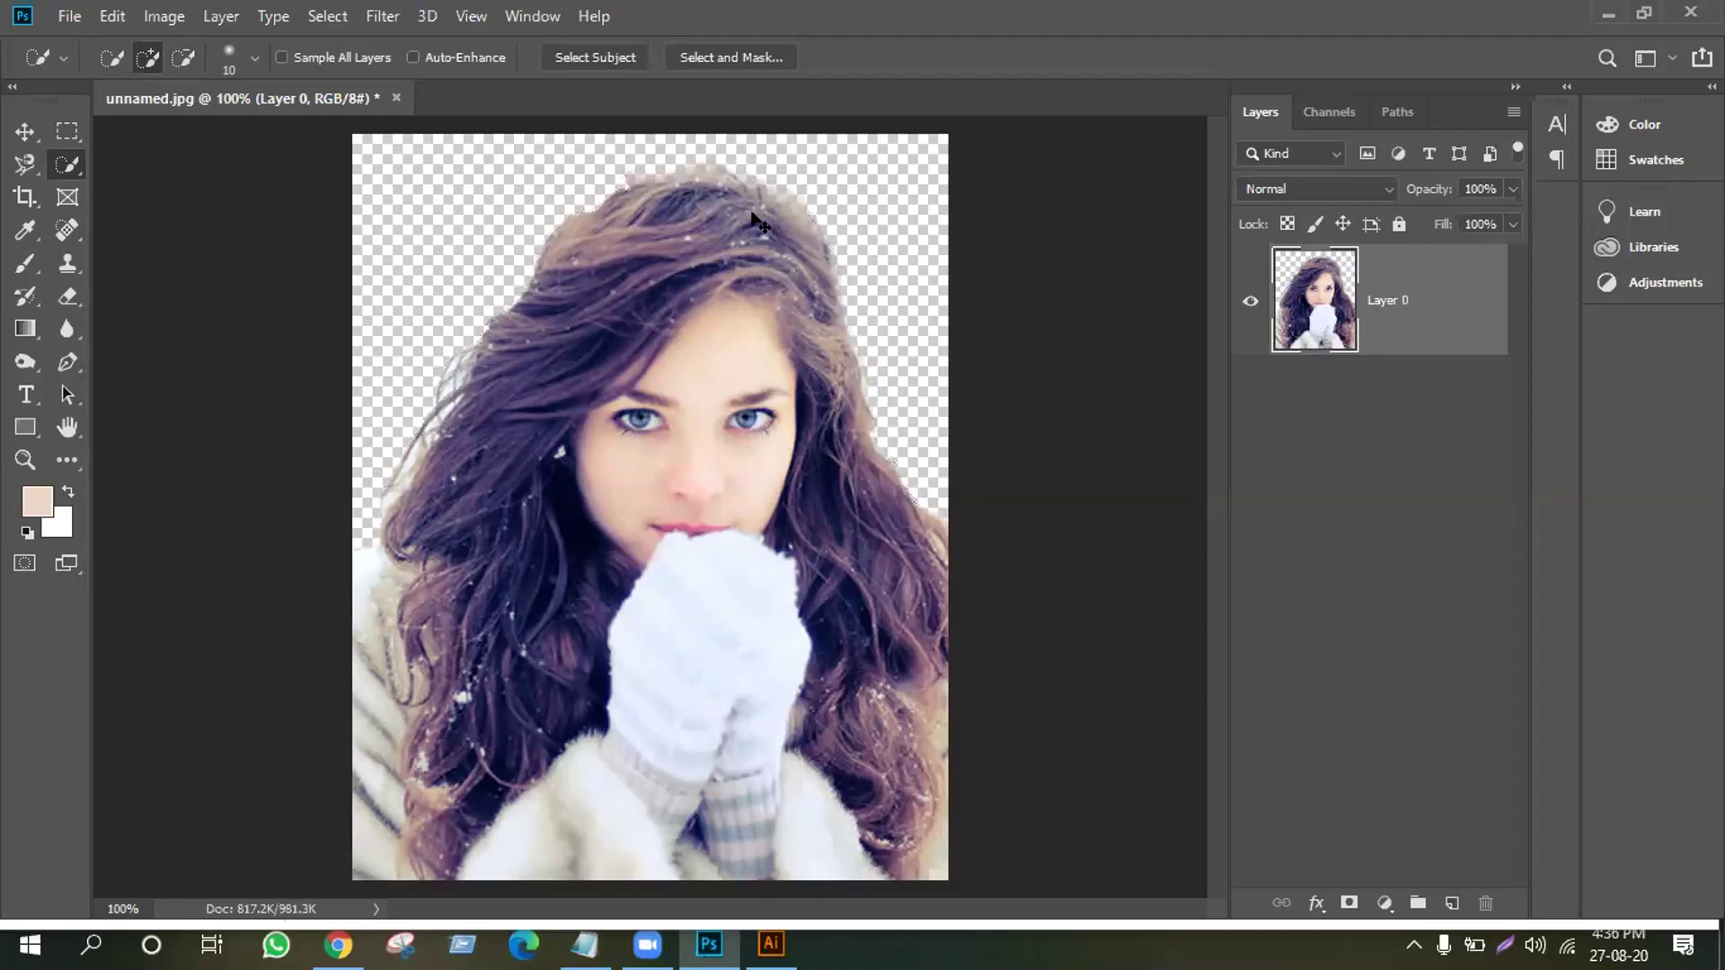
click(54, 520)
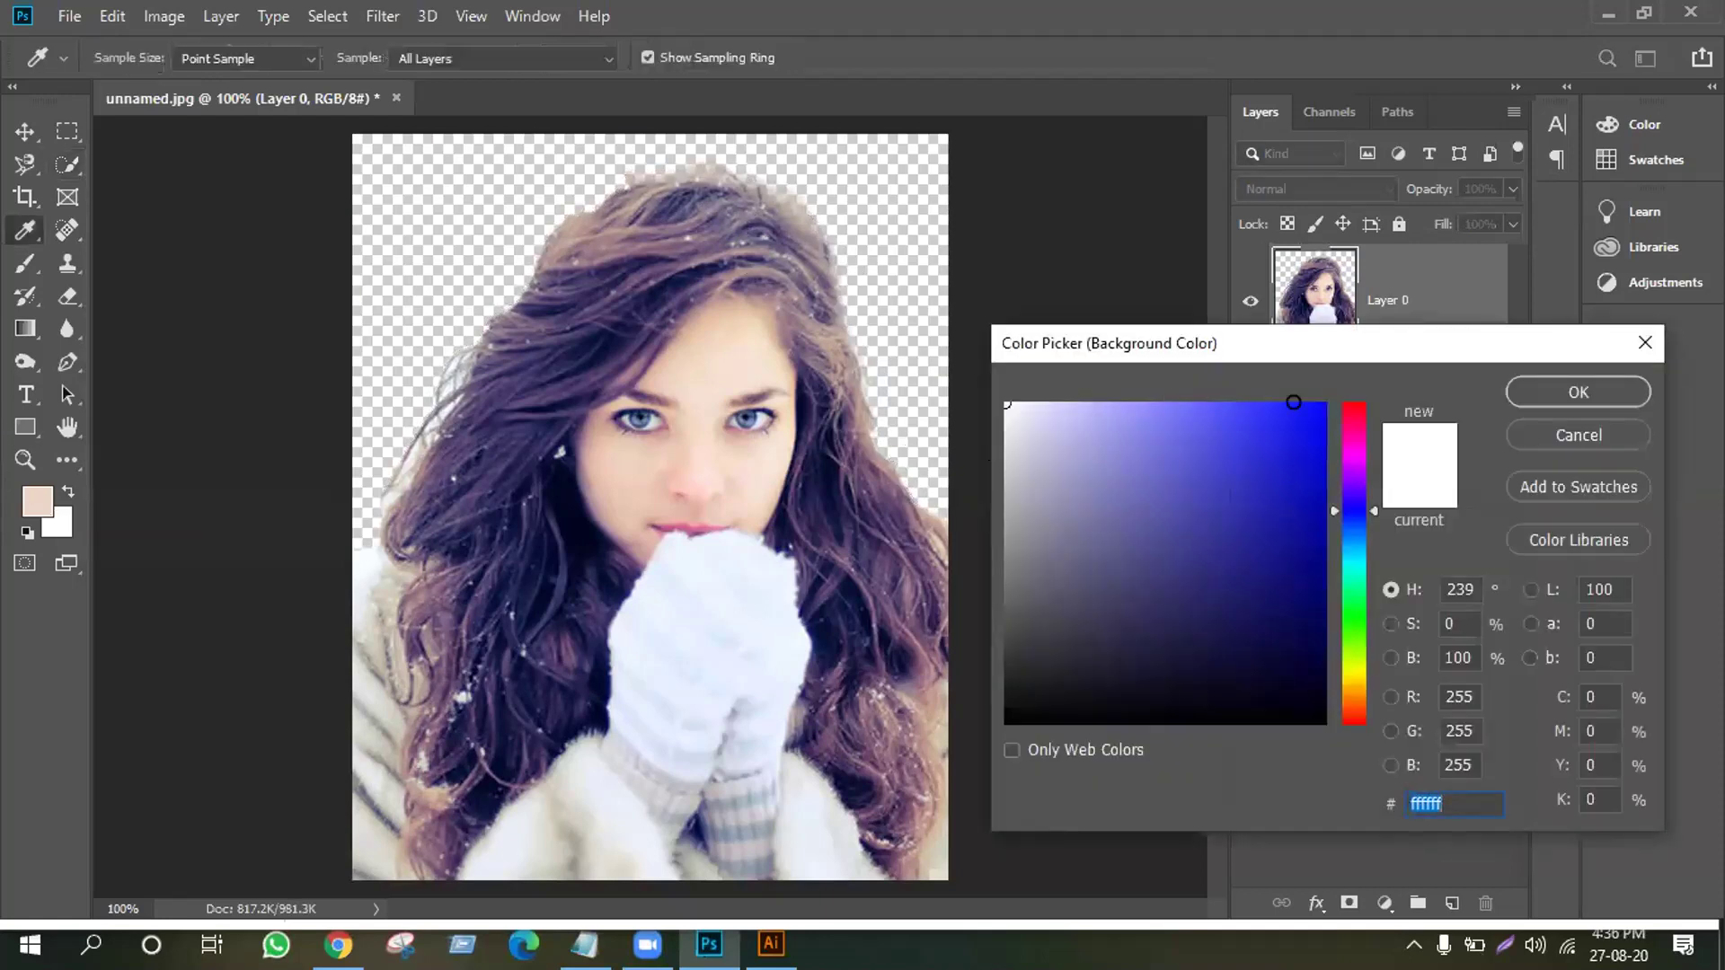
click(1312, 434)
click(1579, 391)
key(w)
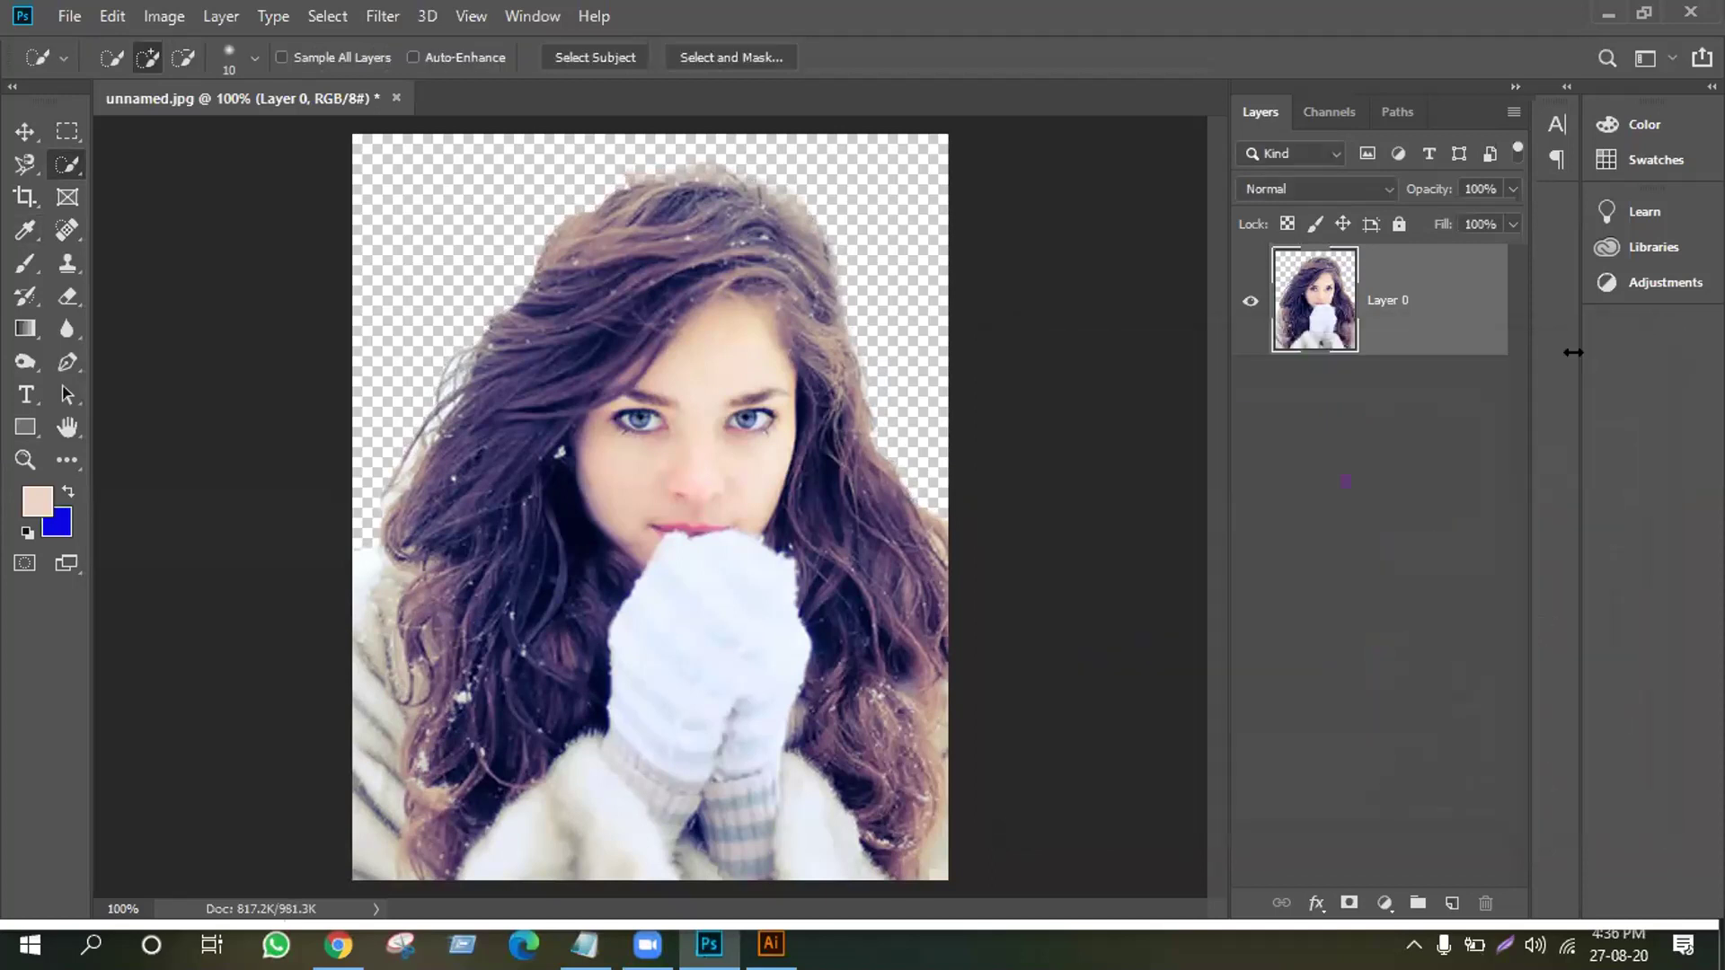
Try filling the layer with blue twice, undoing each fill
key(ctrl+BackSpace)
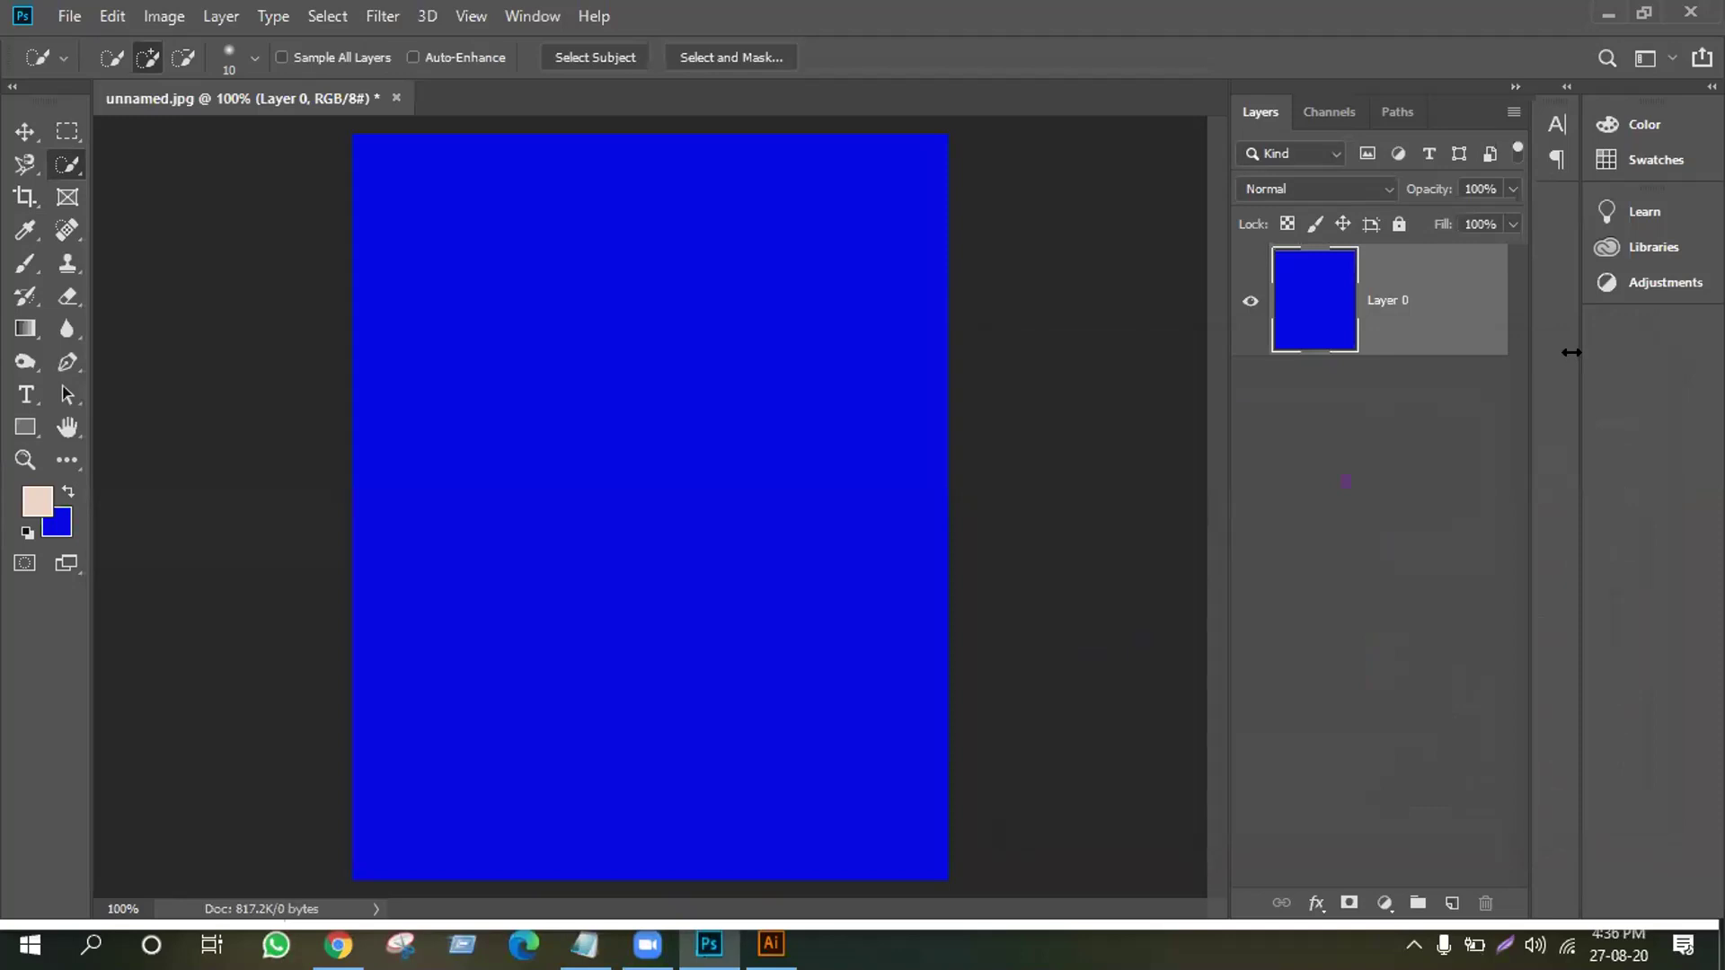
key(ctrl+z)
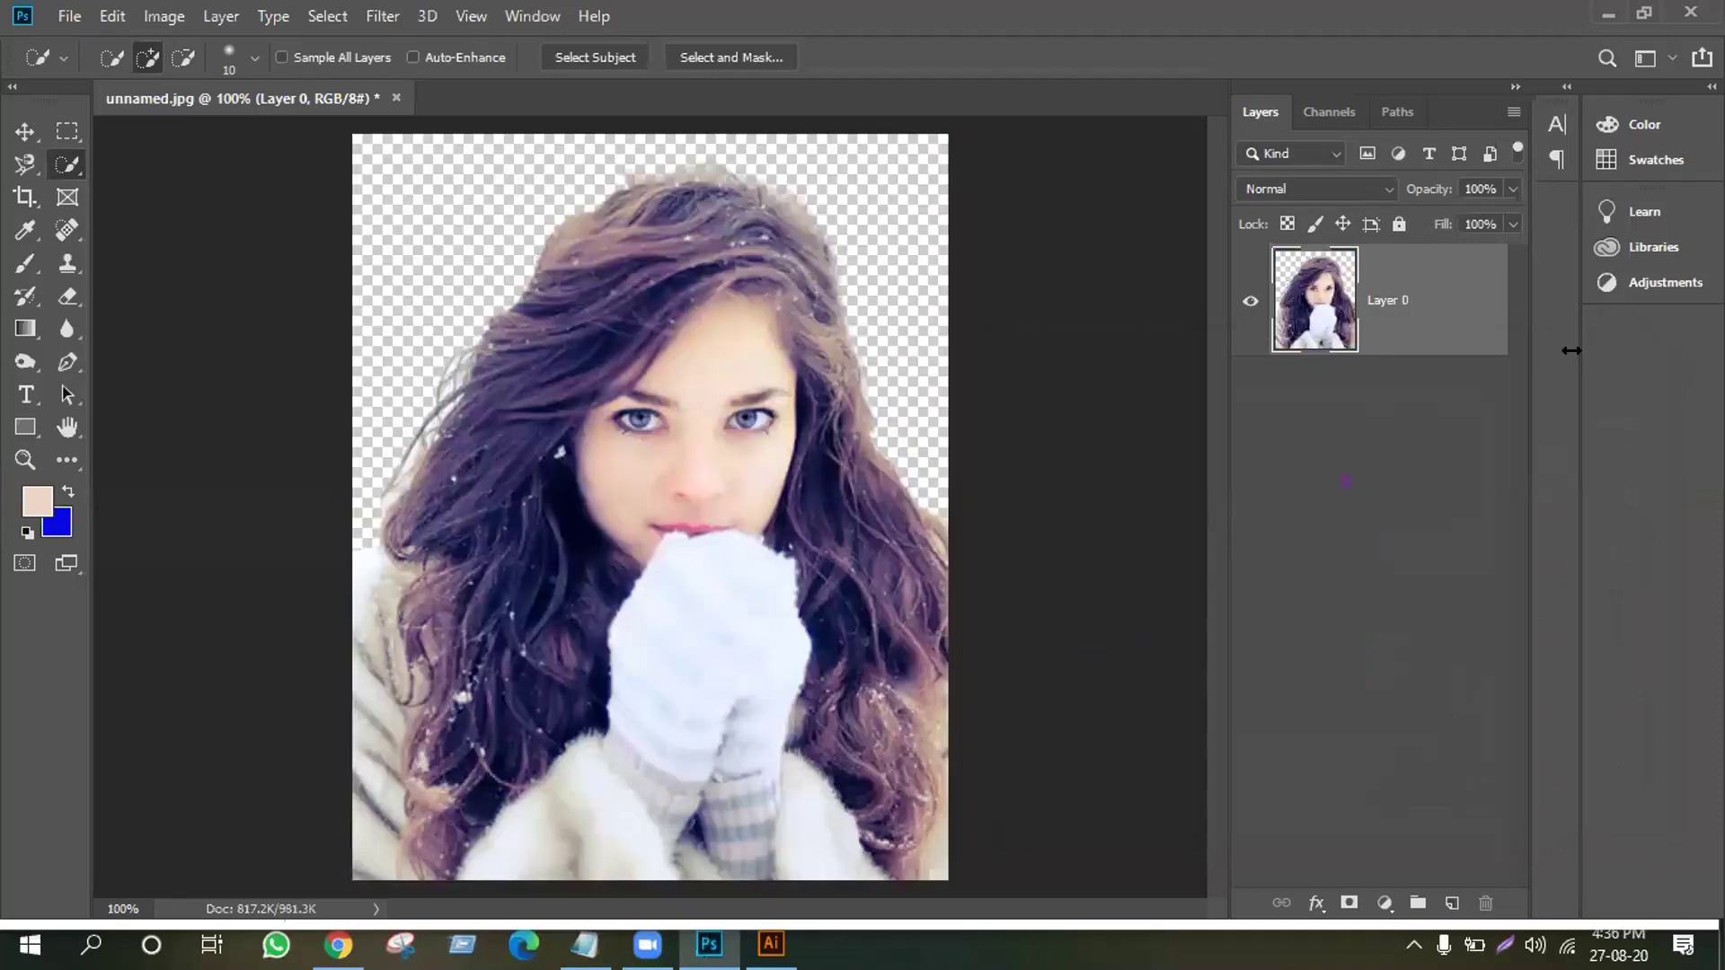
key(ctrl+shift+BackSpace)
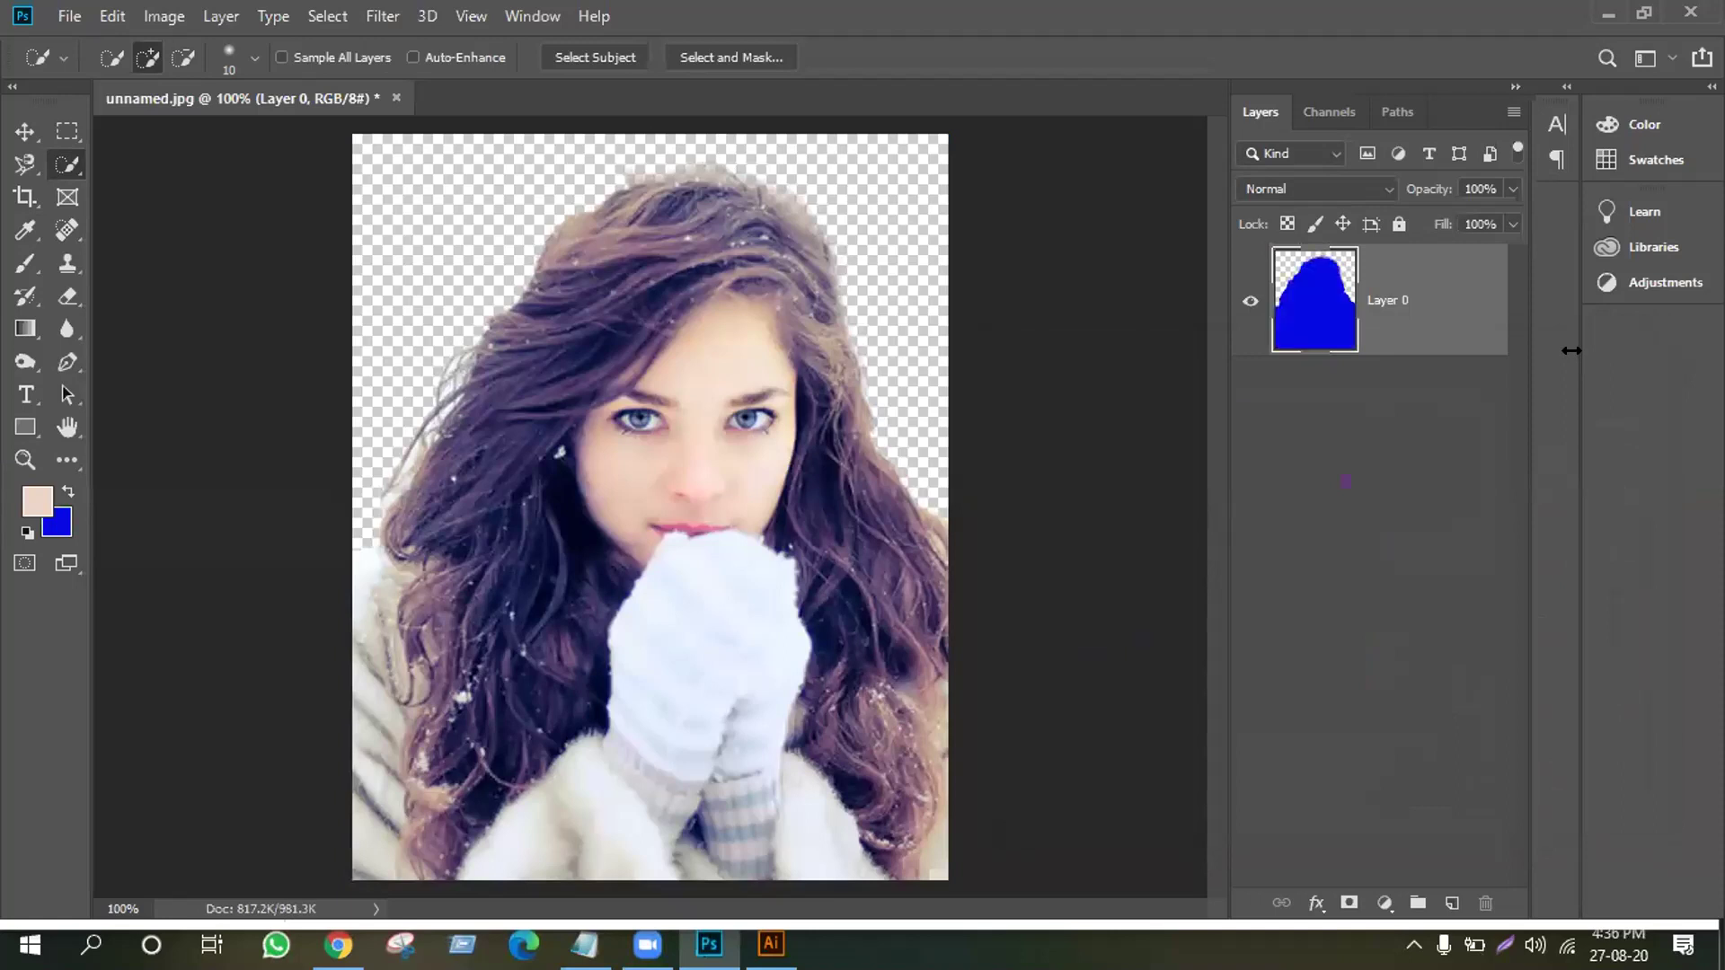
key(ctrl+z)
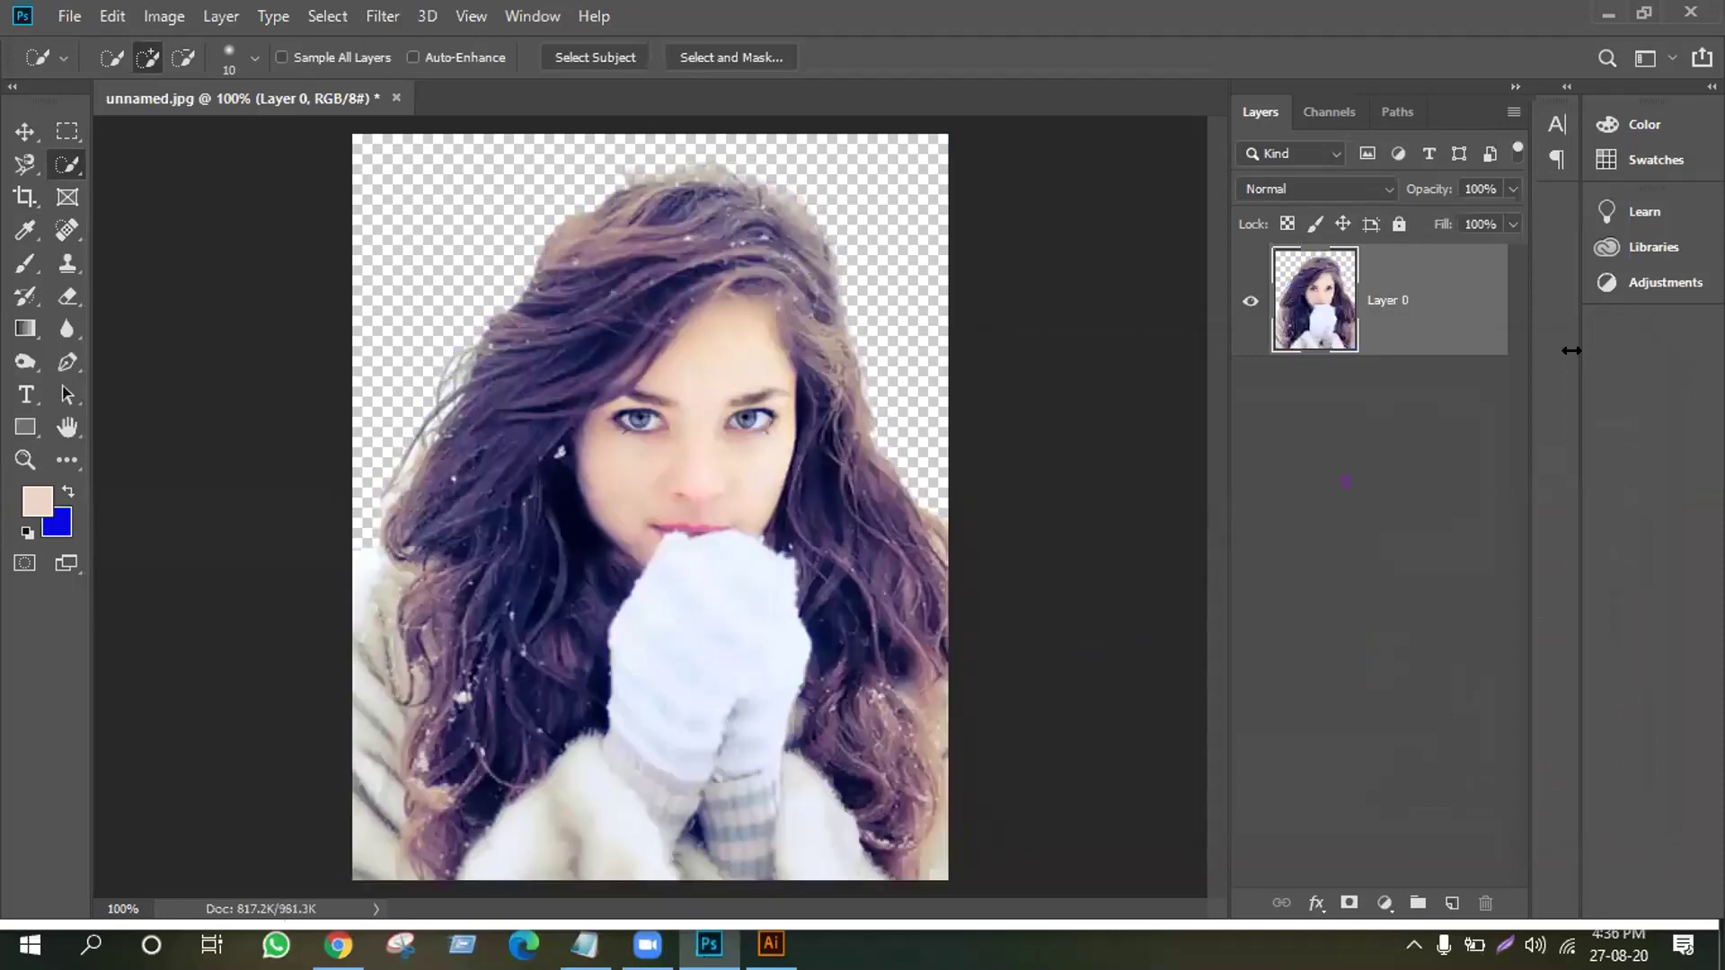
click(15, 135)
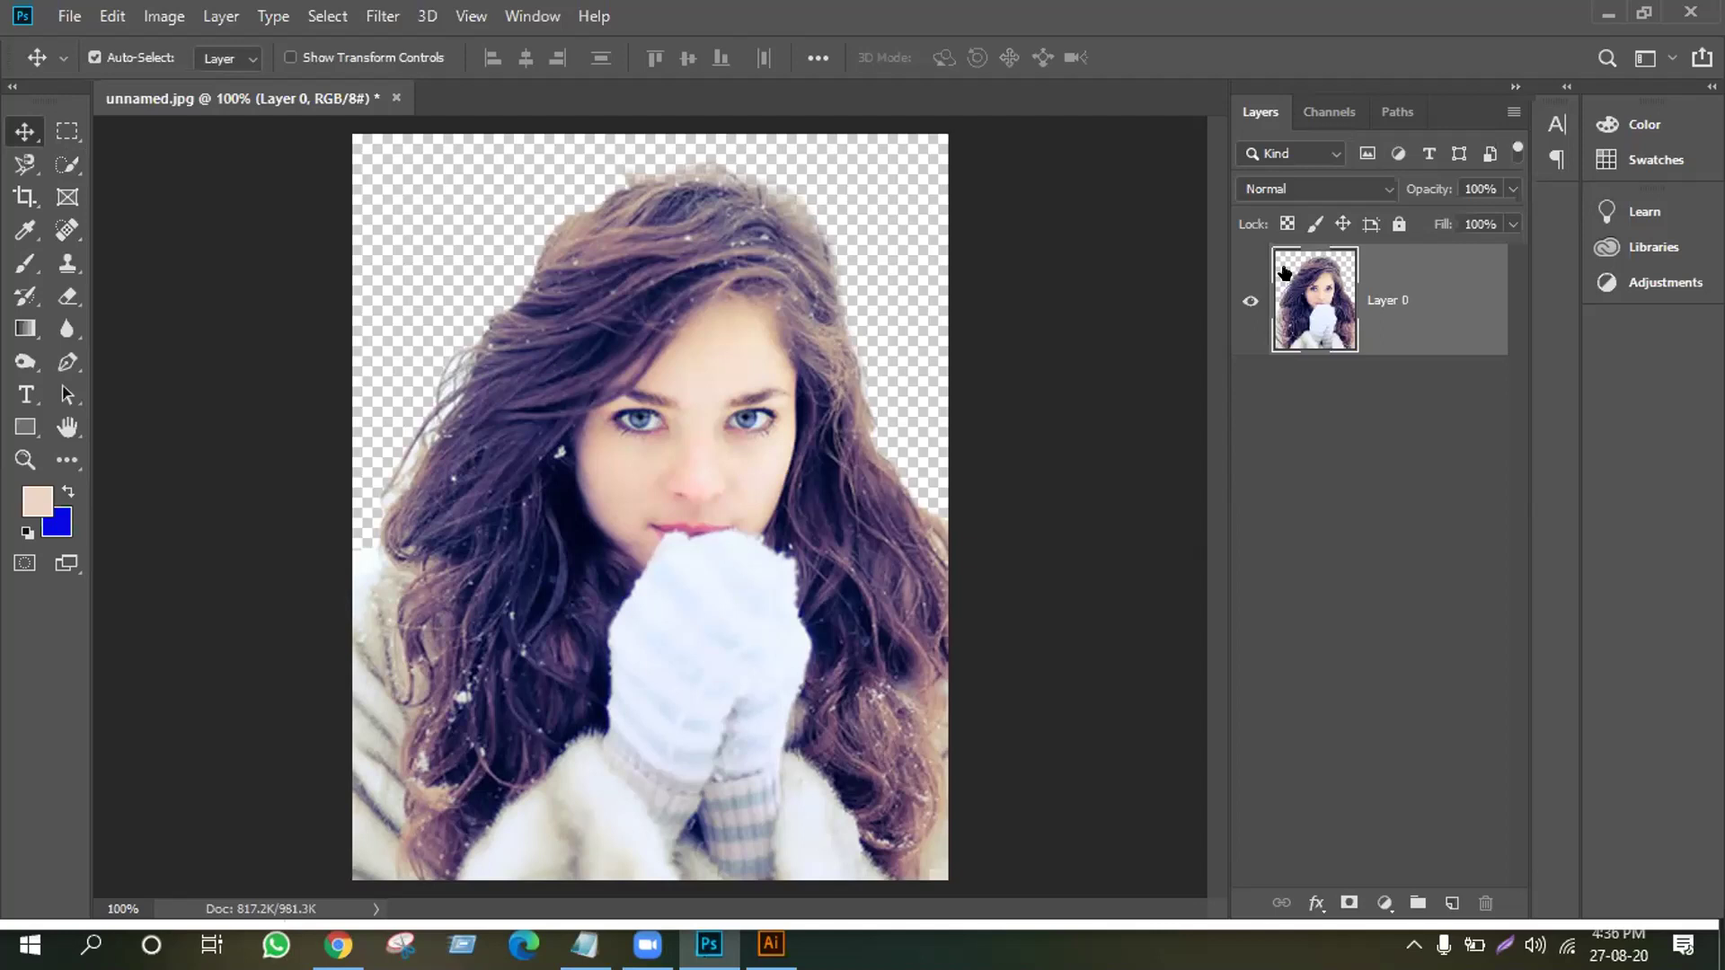
Select the cut-out woman's pixels and copy them onto a new Layer 1
key(ctrl)
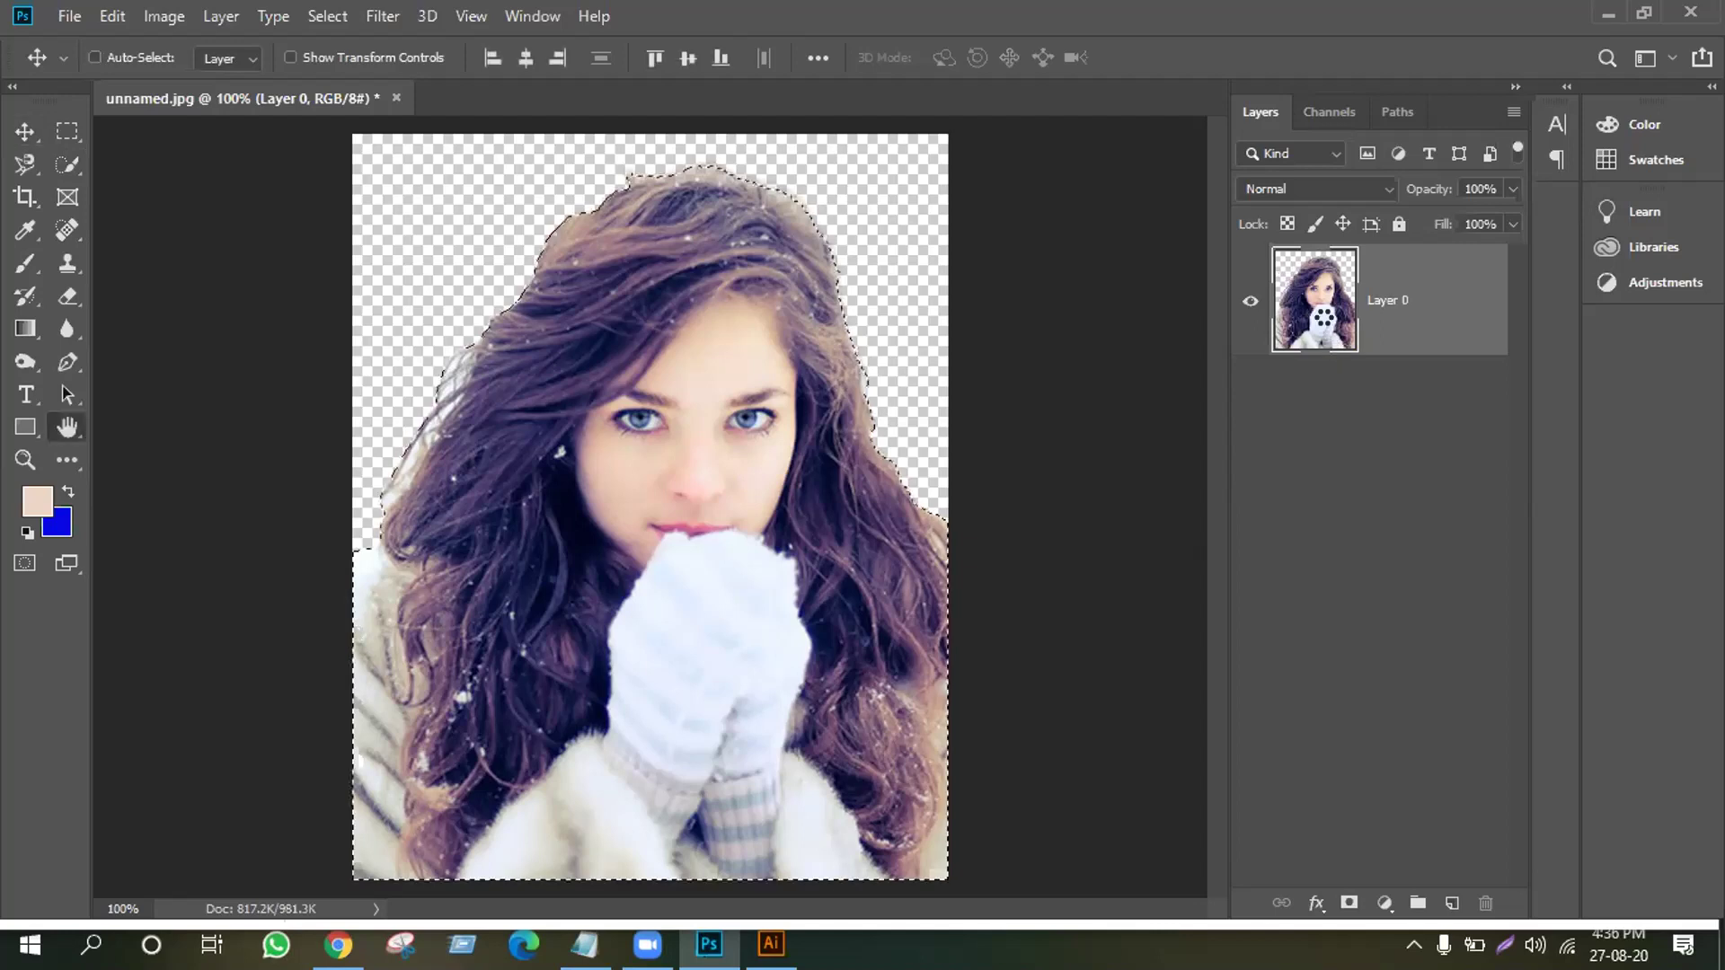
ctrl+double_click(1317, 319)
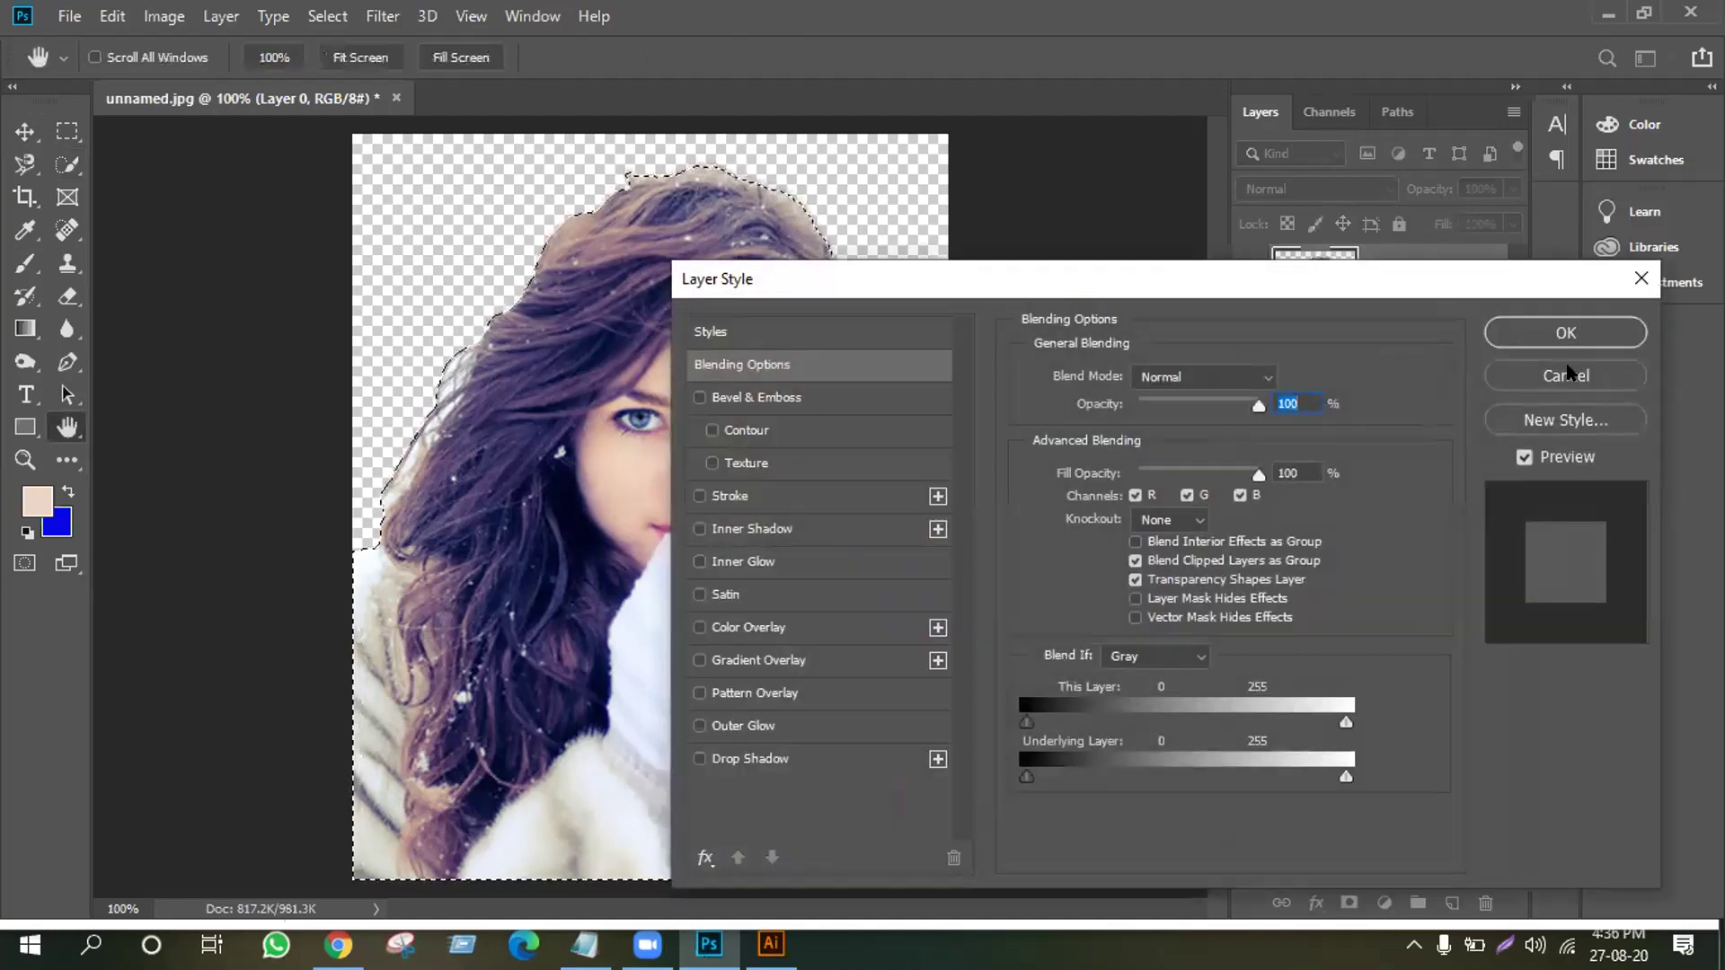
key(Escape)
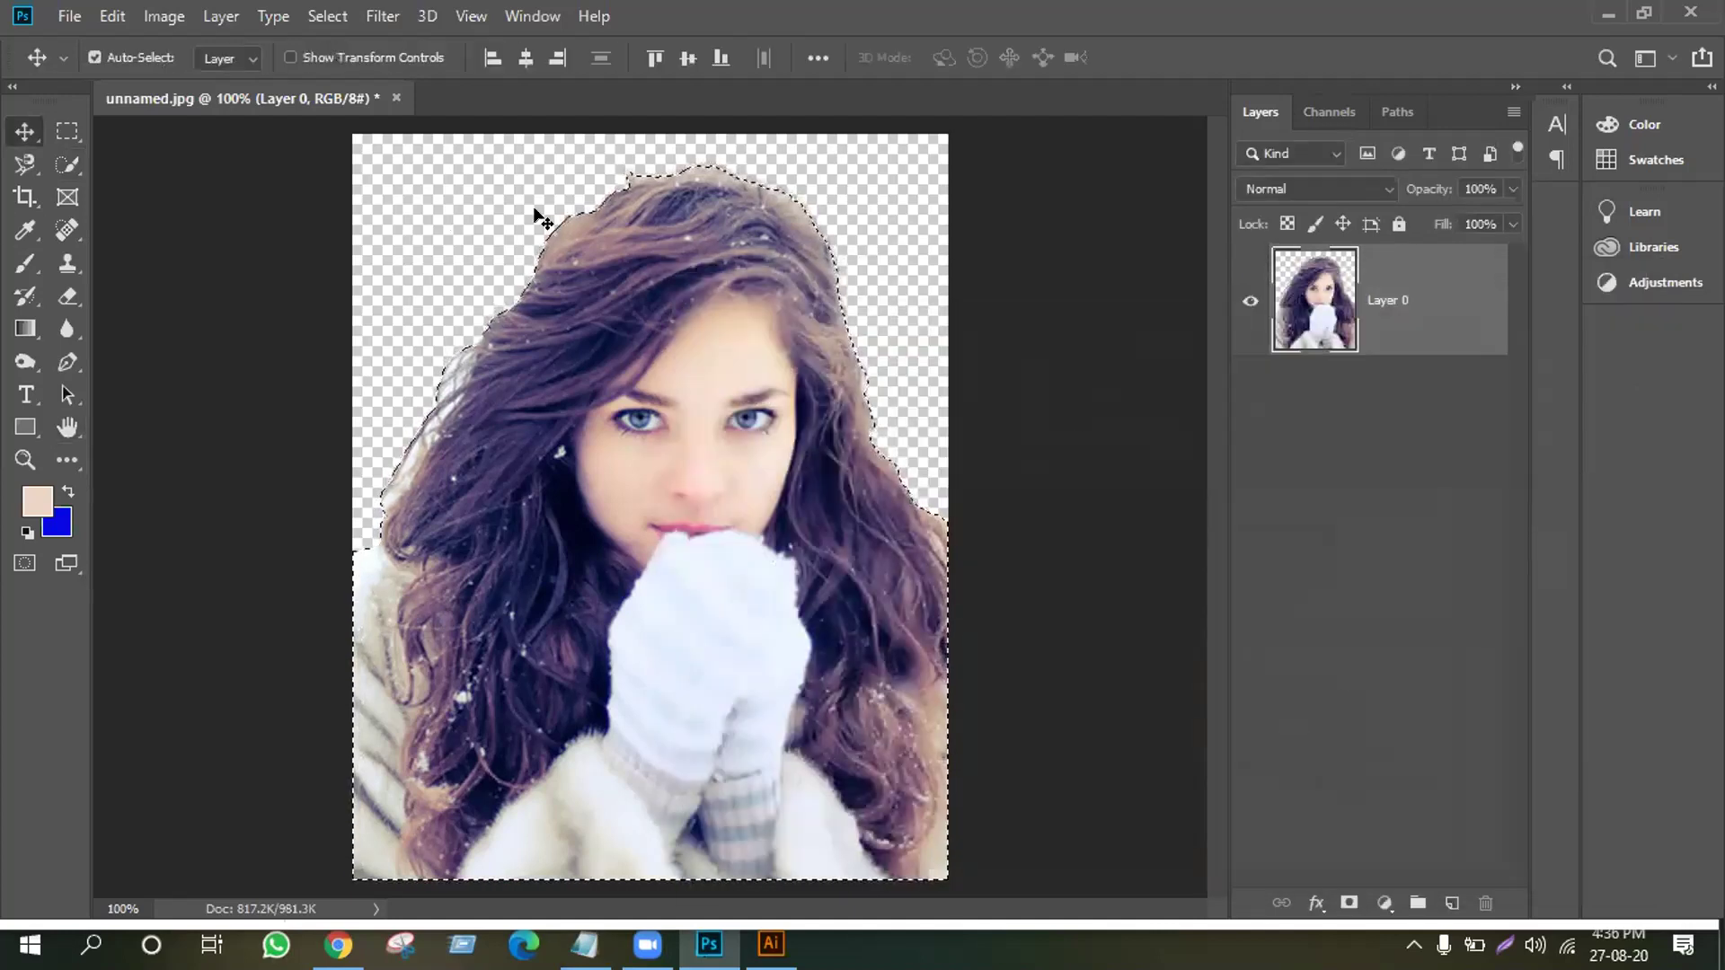
key(ctrl+j)
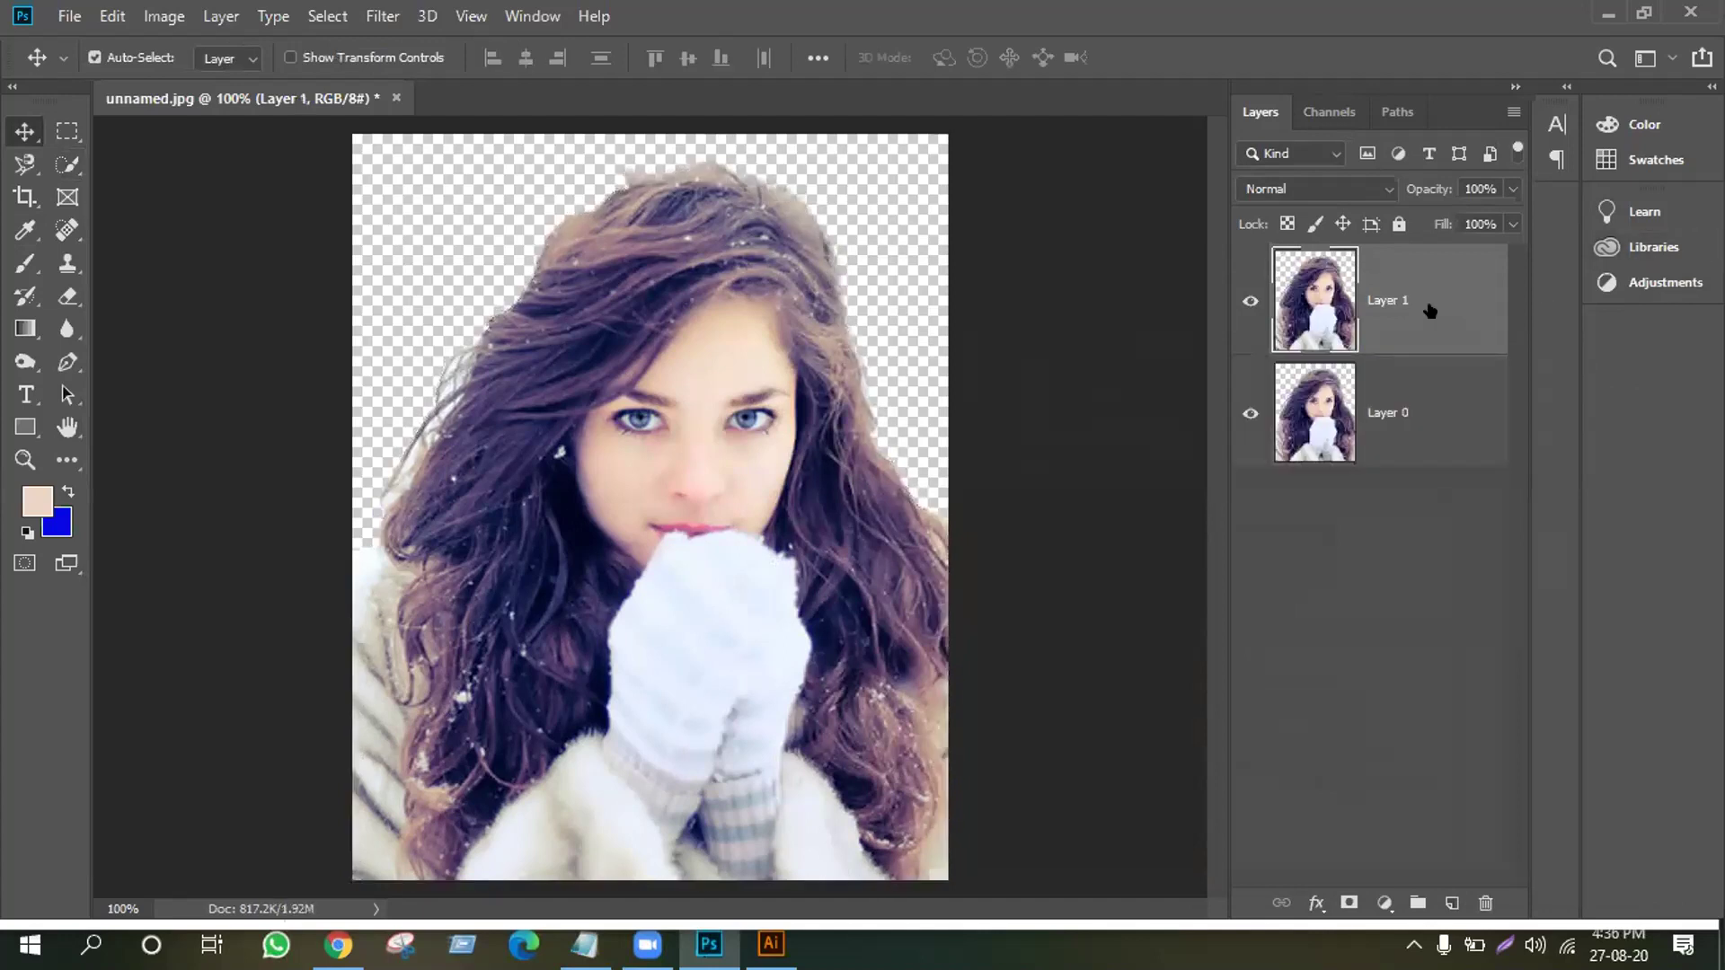
Add a new Layer 2 above Layer 0 and fill it with the blue background colour
click(1301, 397)
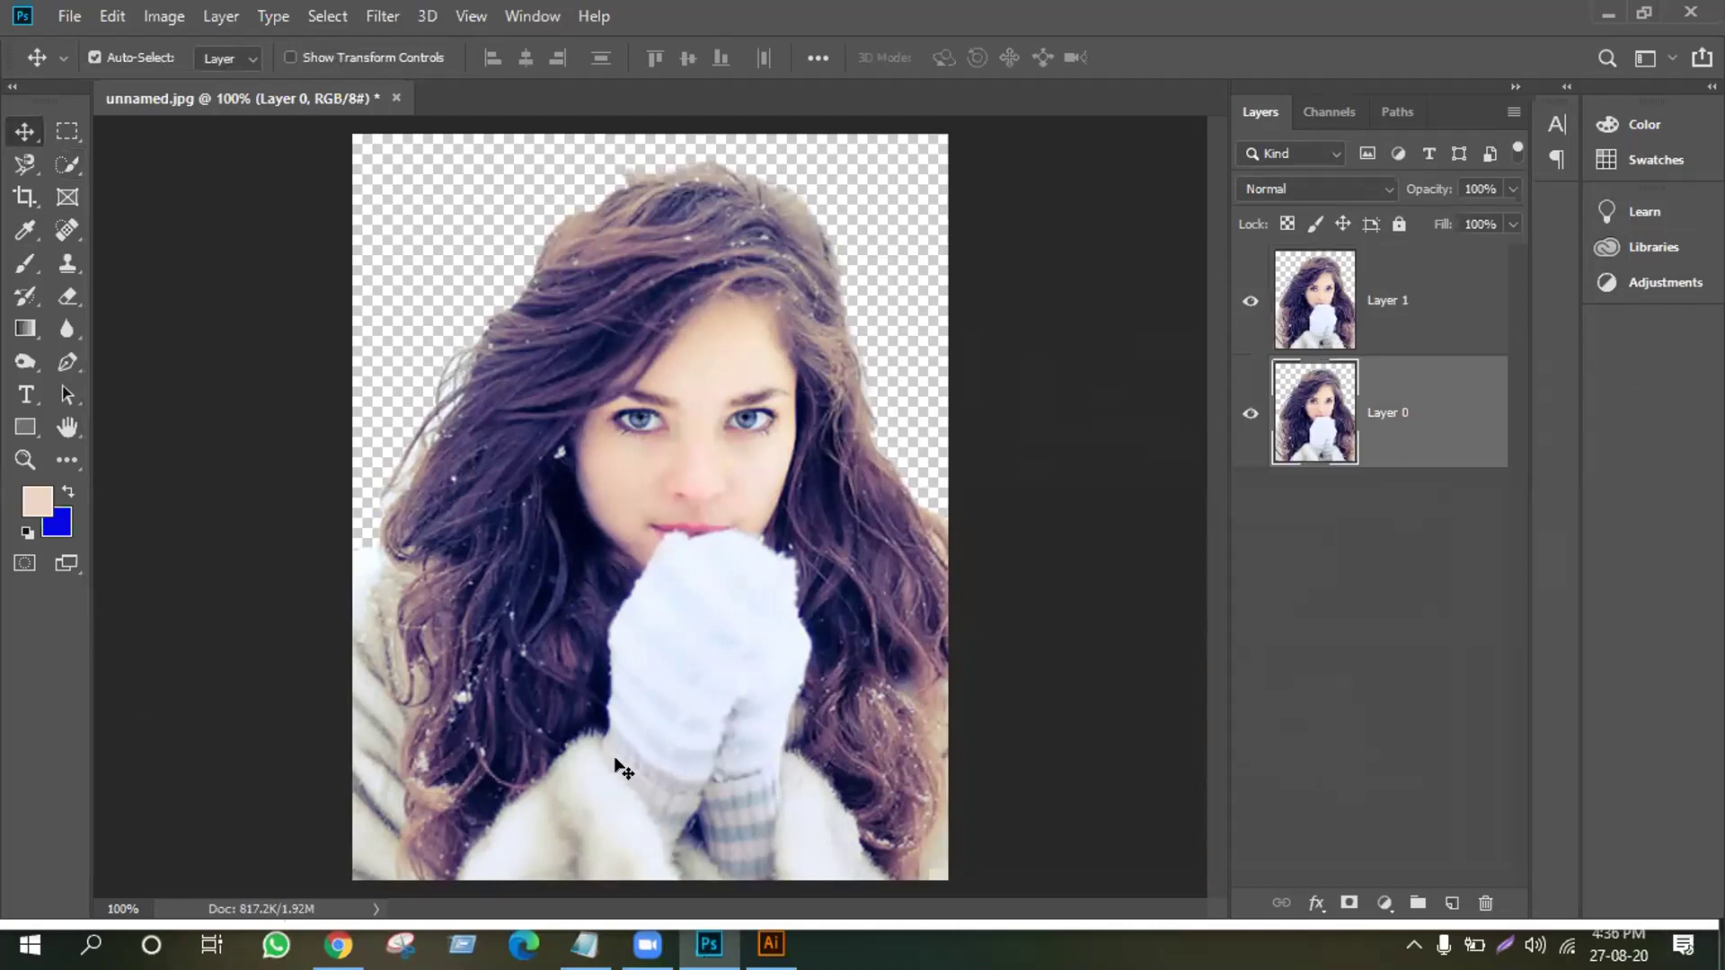
click(1452, 903)
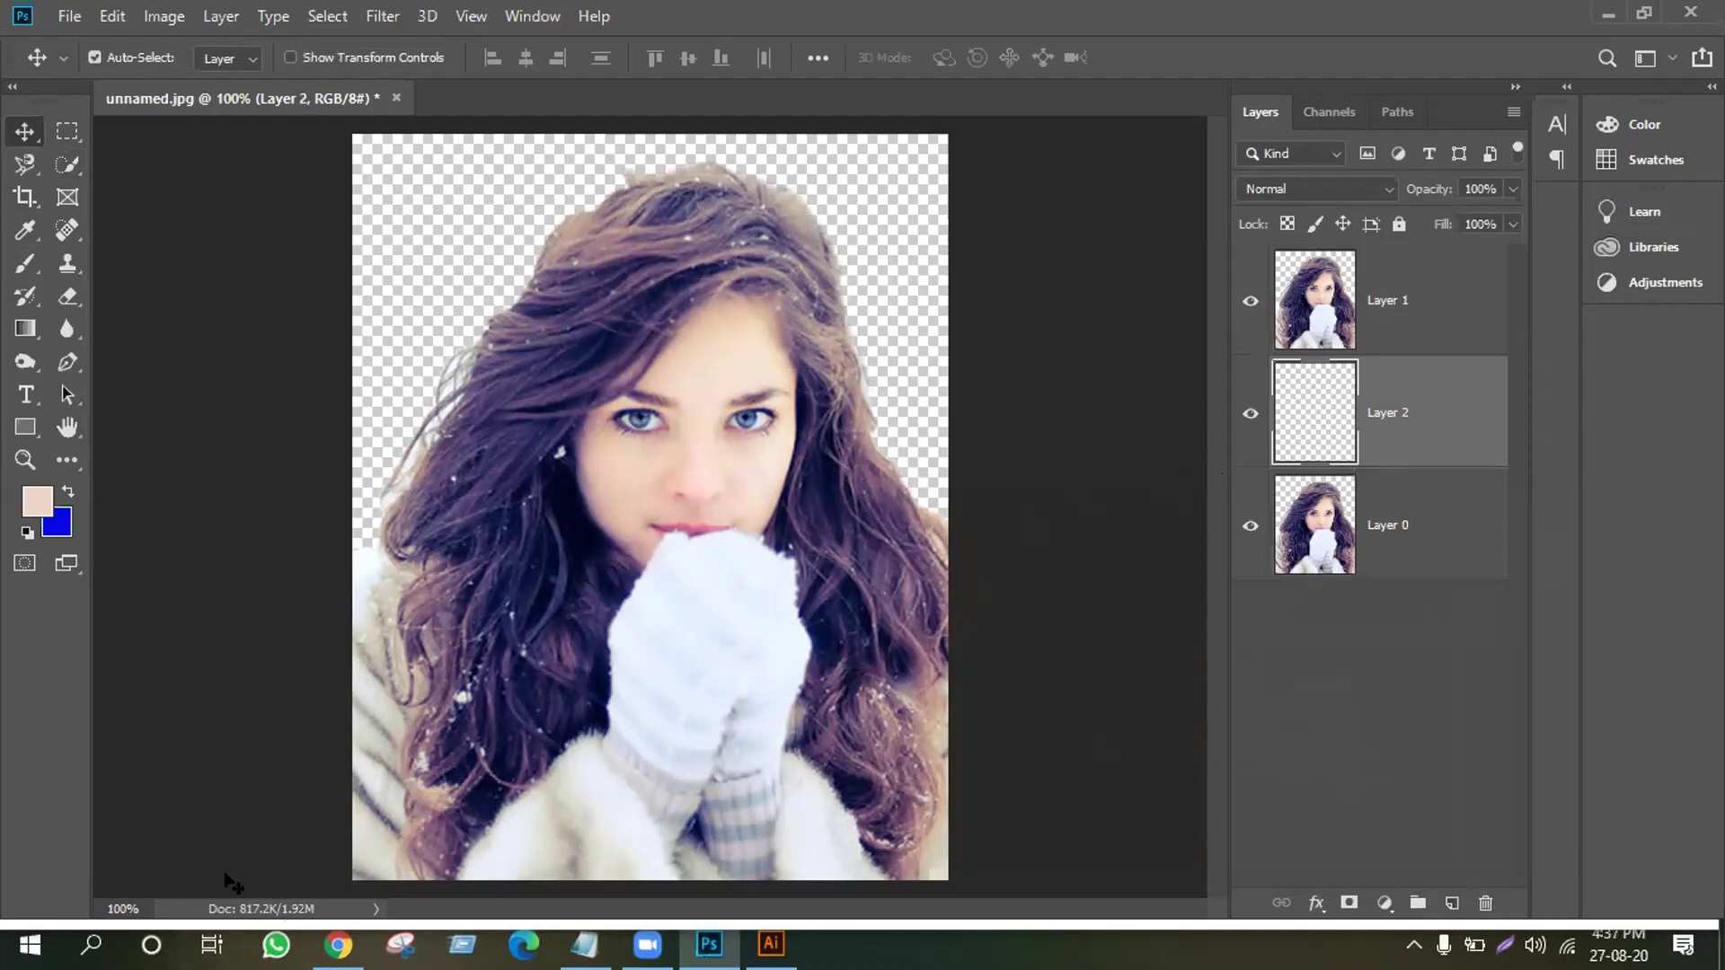
key(ctrl+BackSpace)
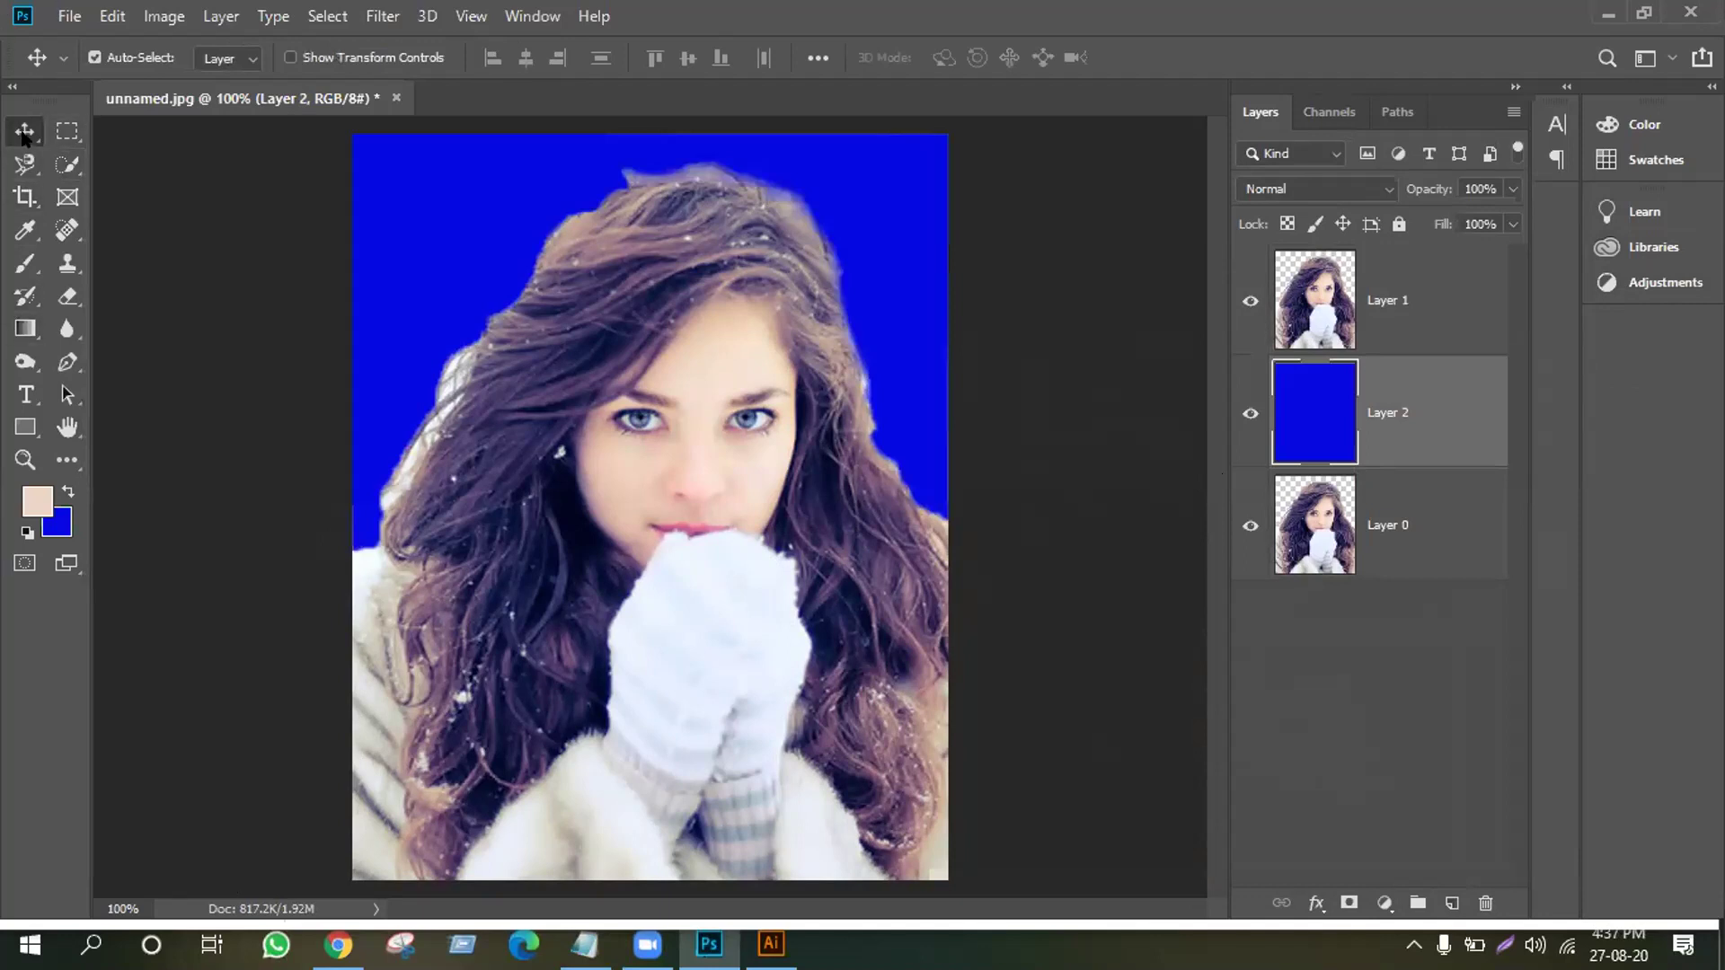
click(194, 365)
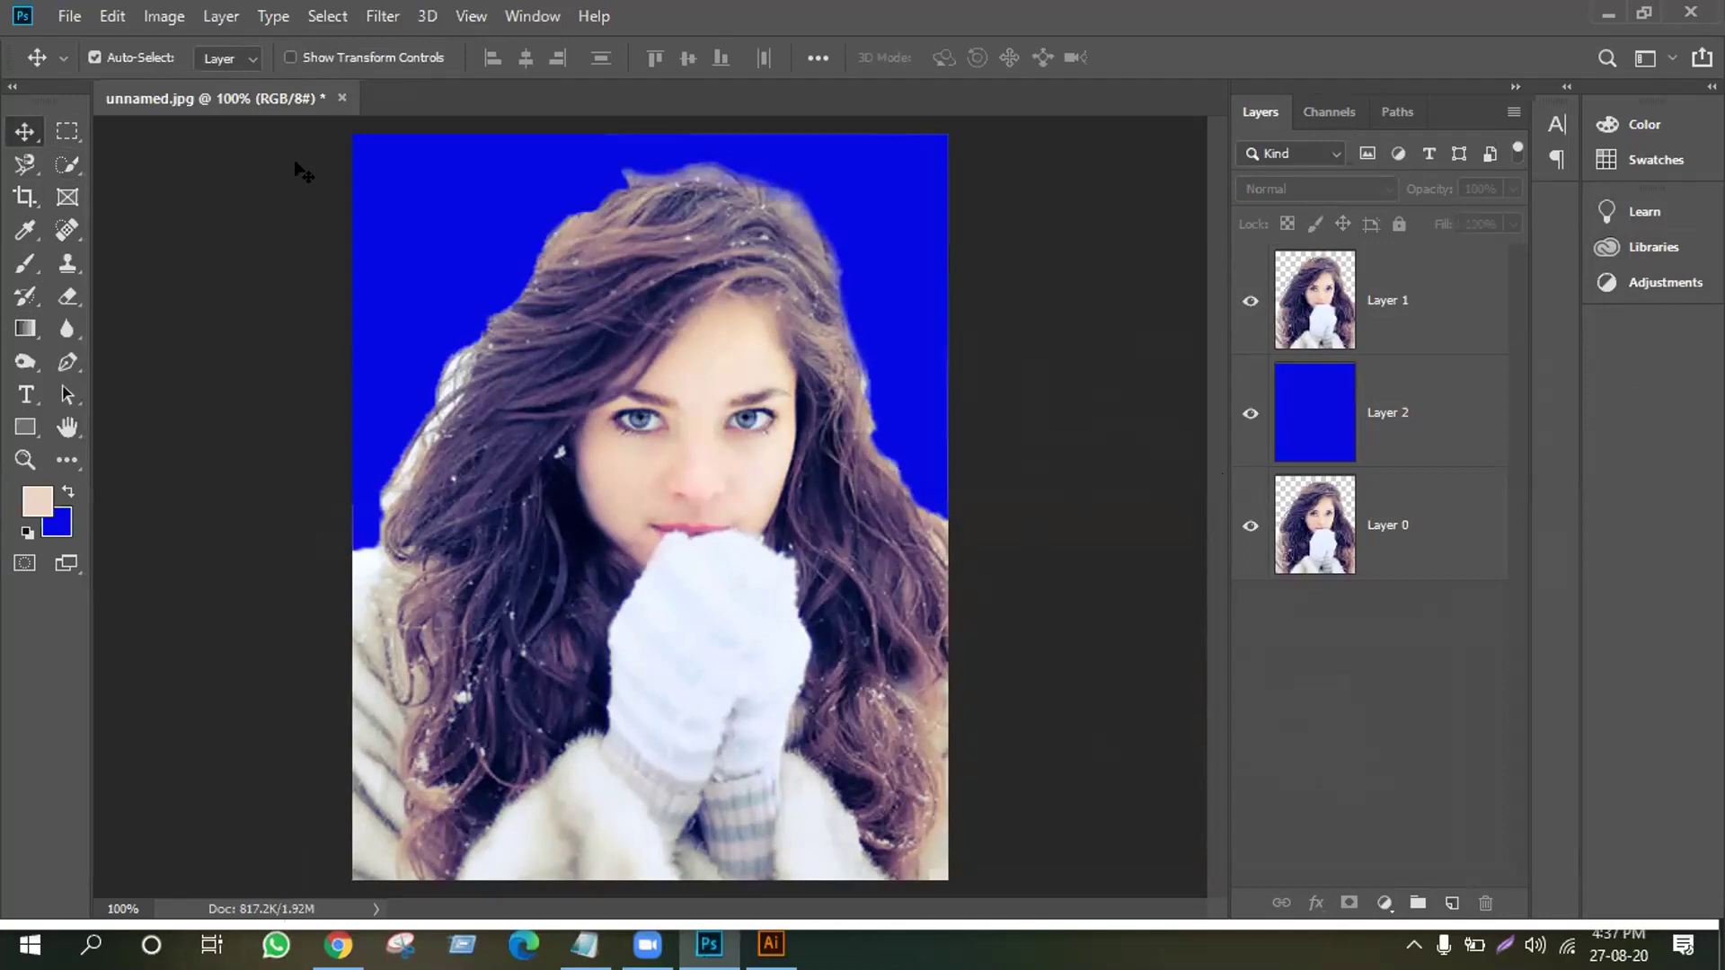
click(70, 15)
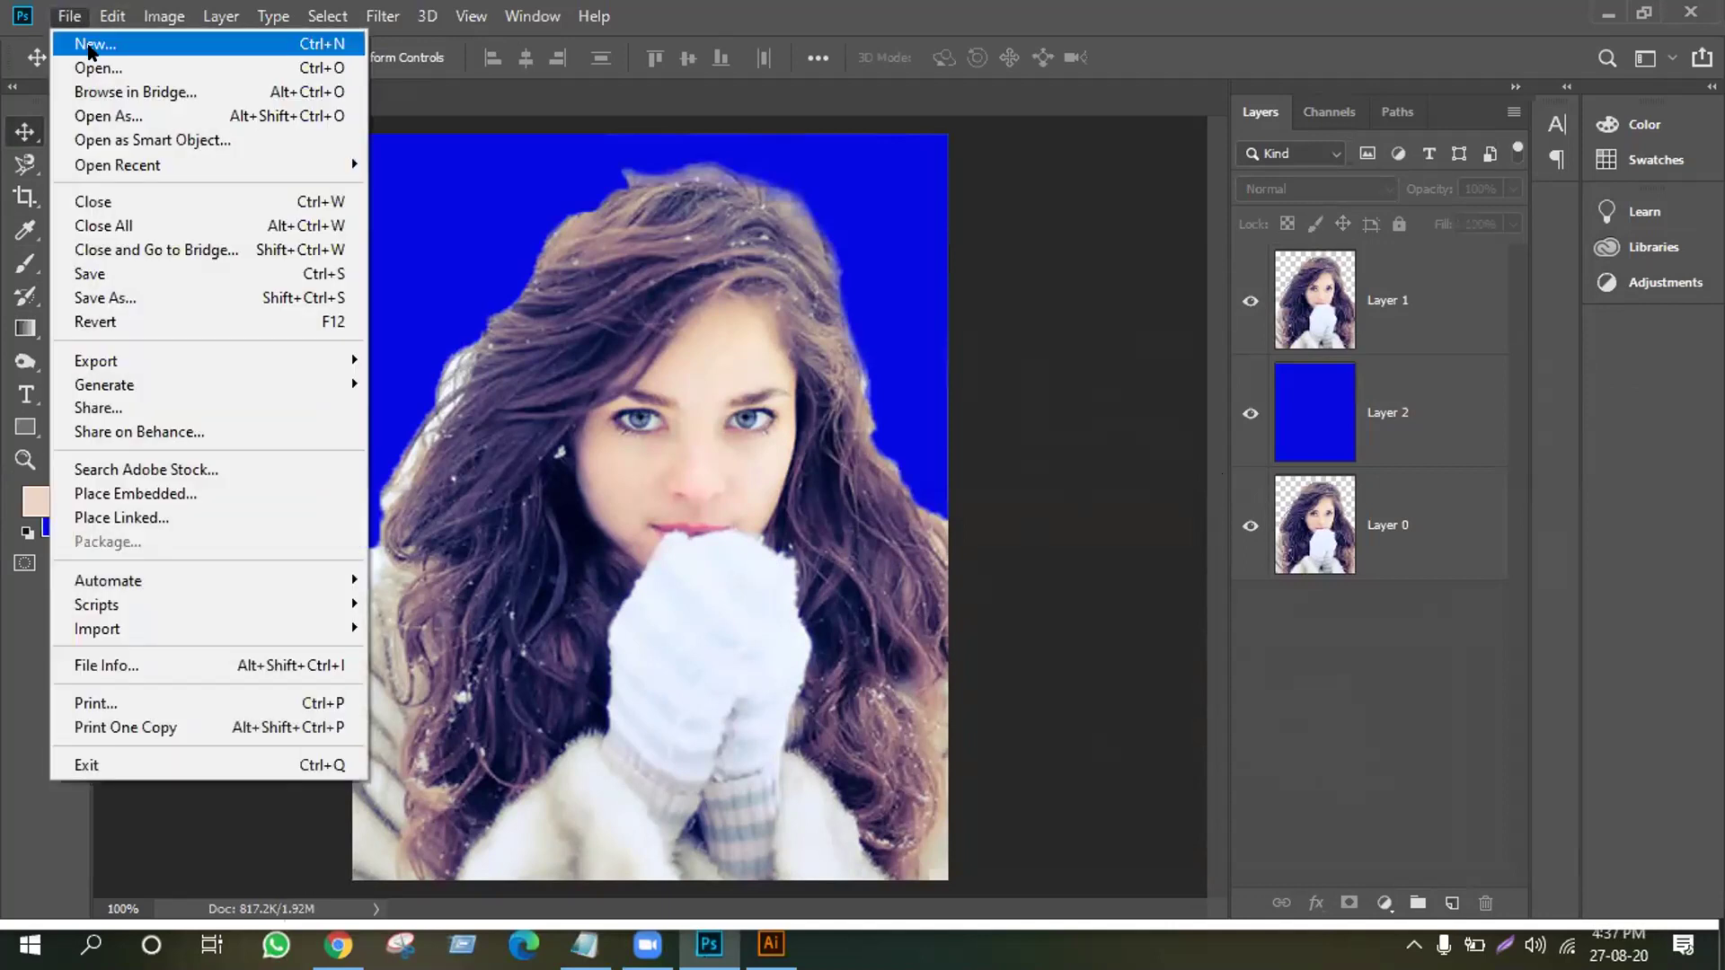
Turn Auto-Select back on and start a new document, keeping resolution in pixels per inch
click(90, 45)
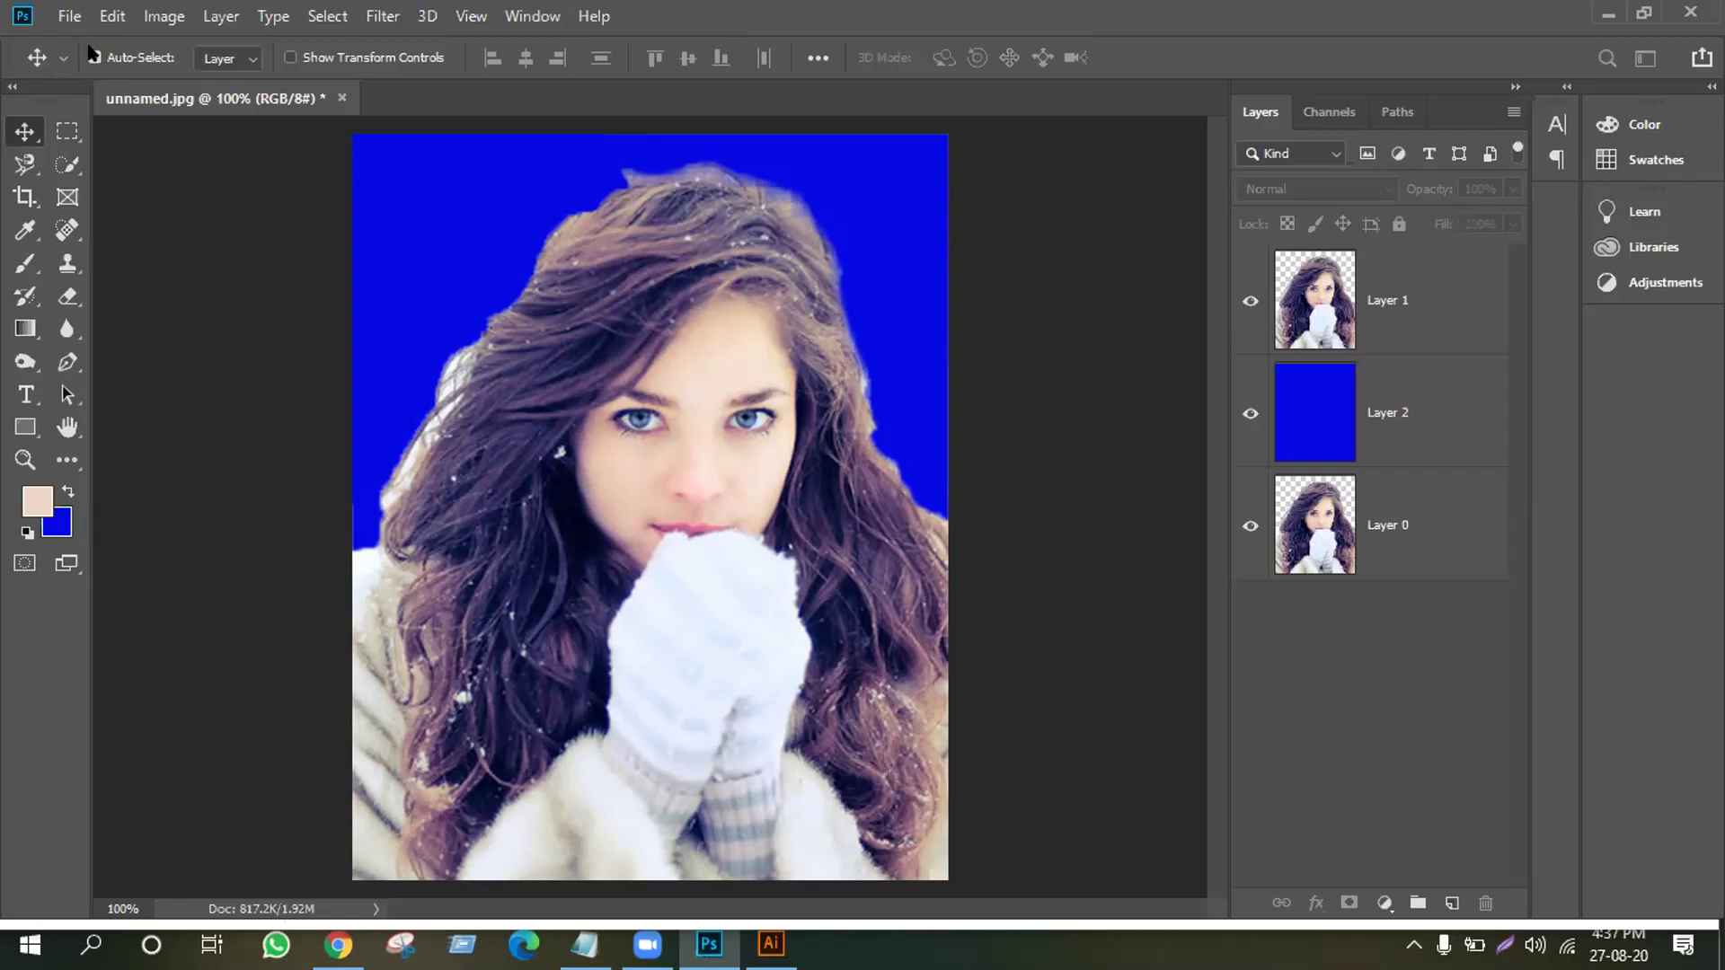
click(94, 56)
key(ctrl+n)
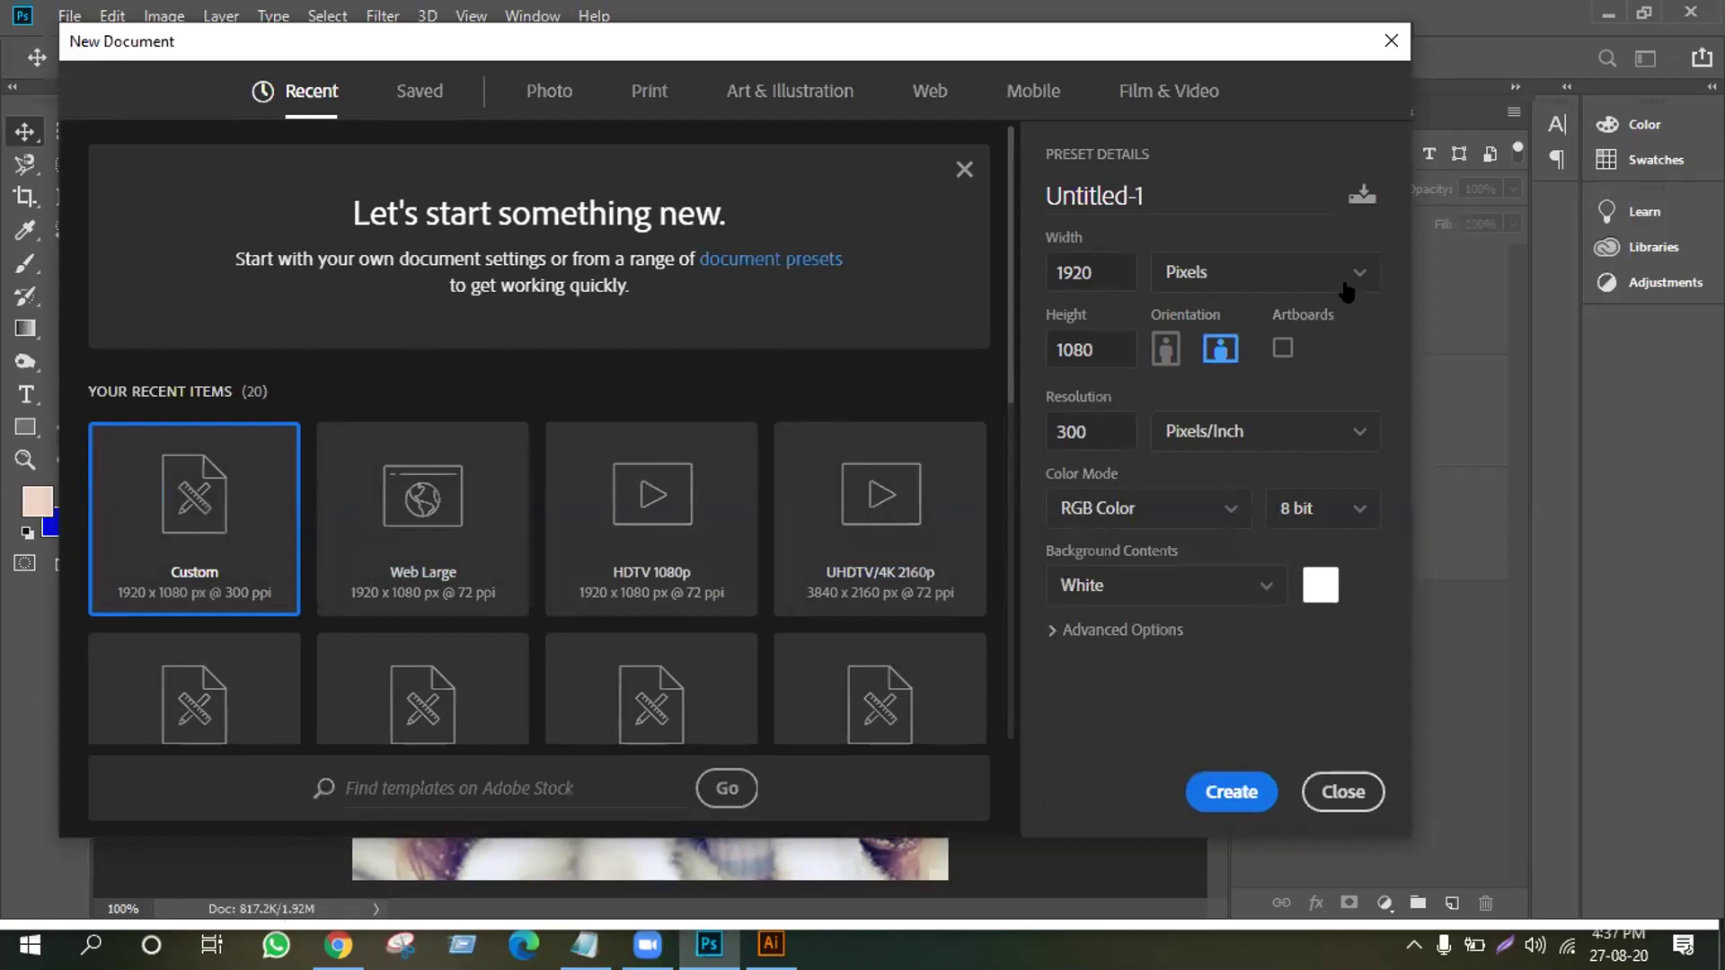
click(1351, 433)
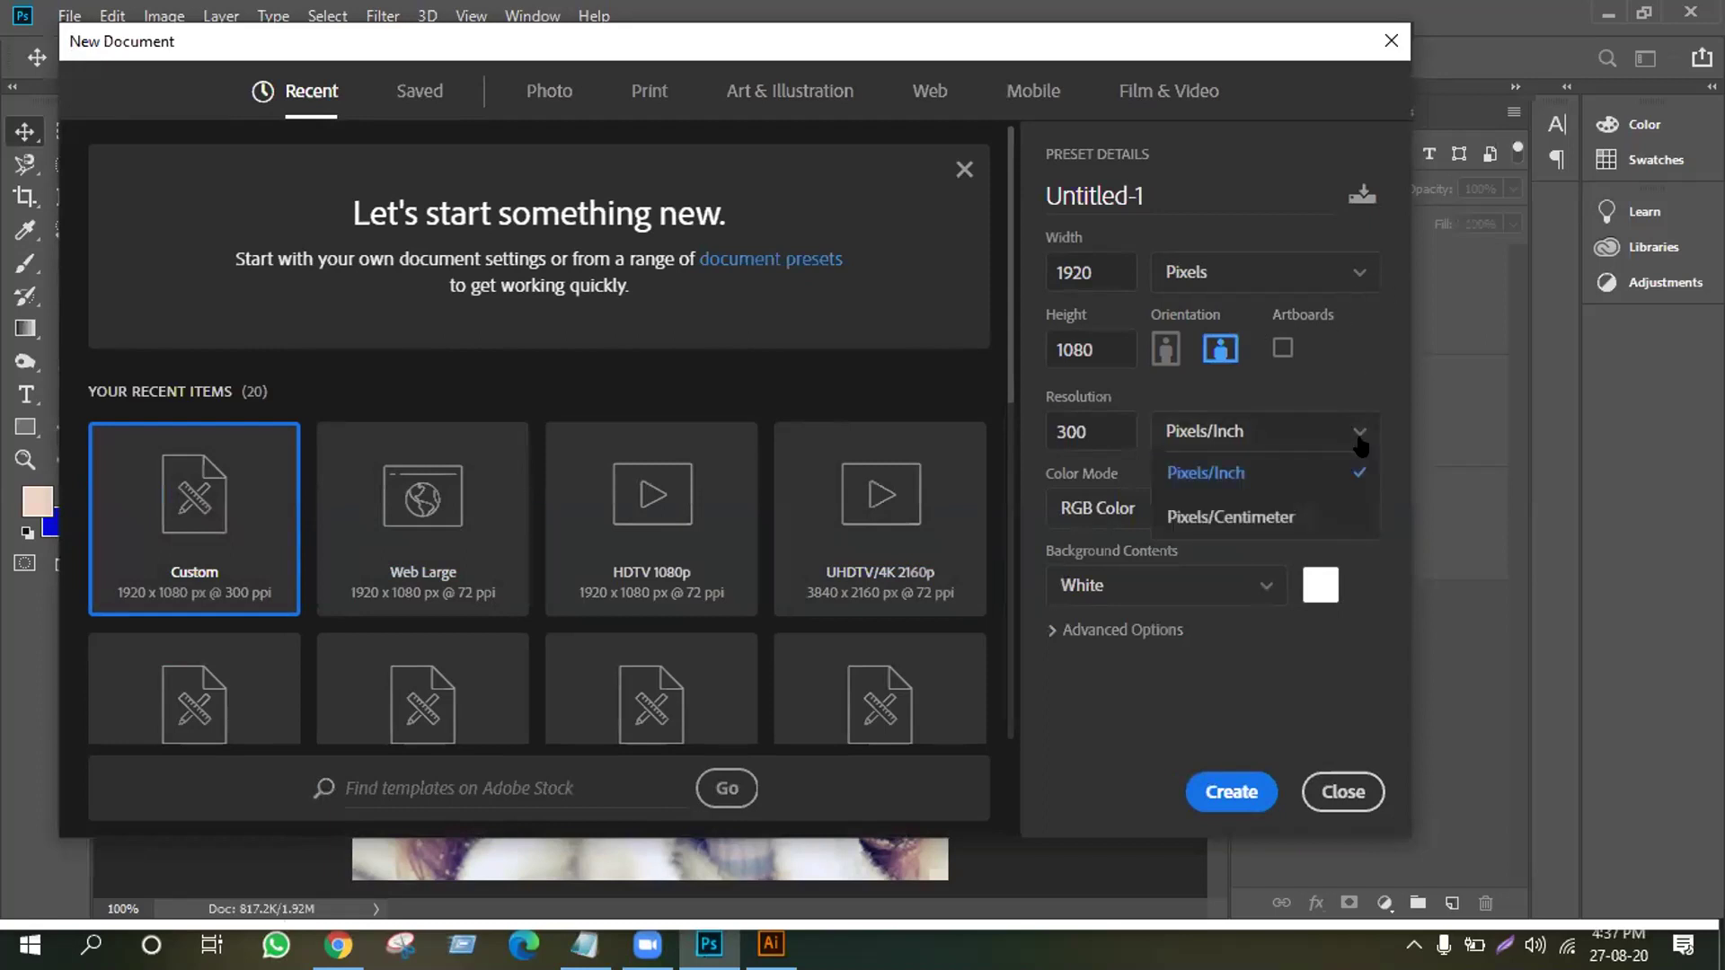
click(1345, 420)
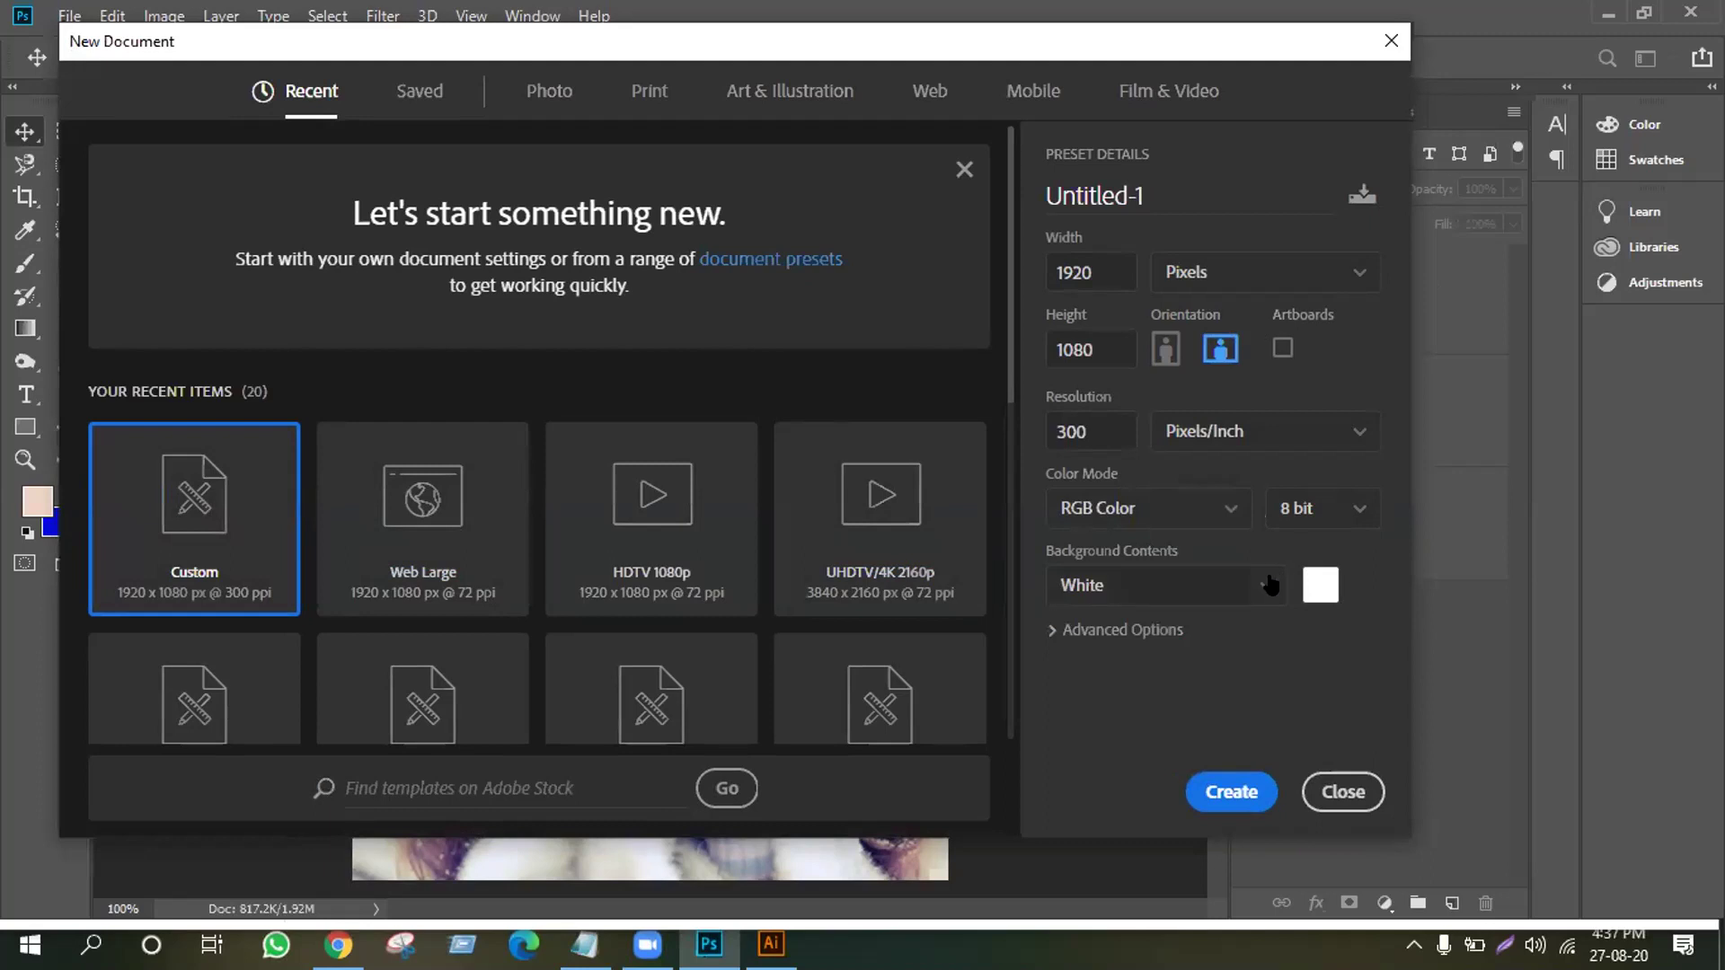
click(1054, 632)
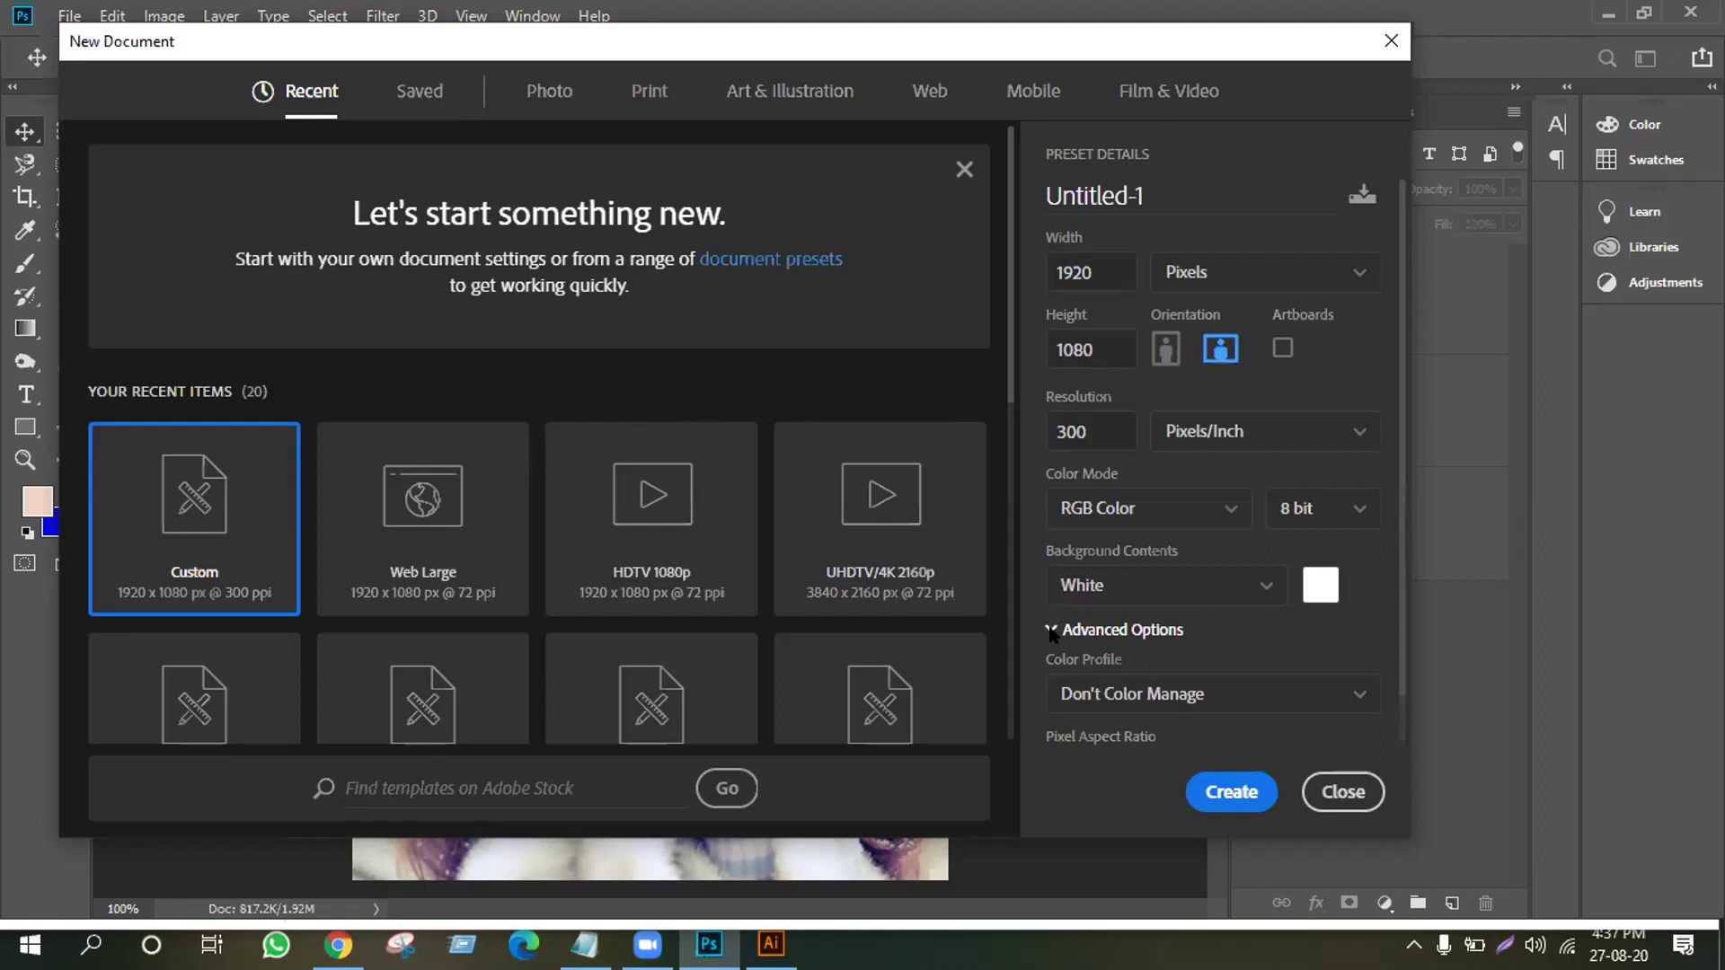
click(1345, 701)
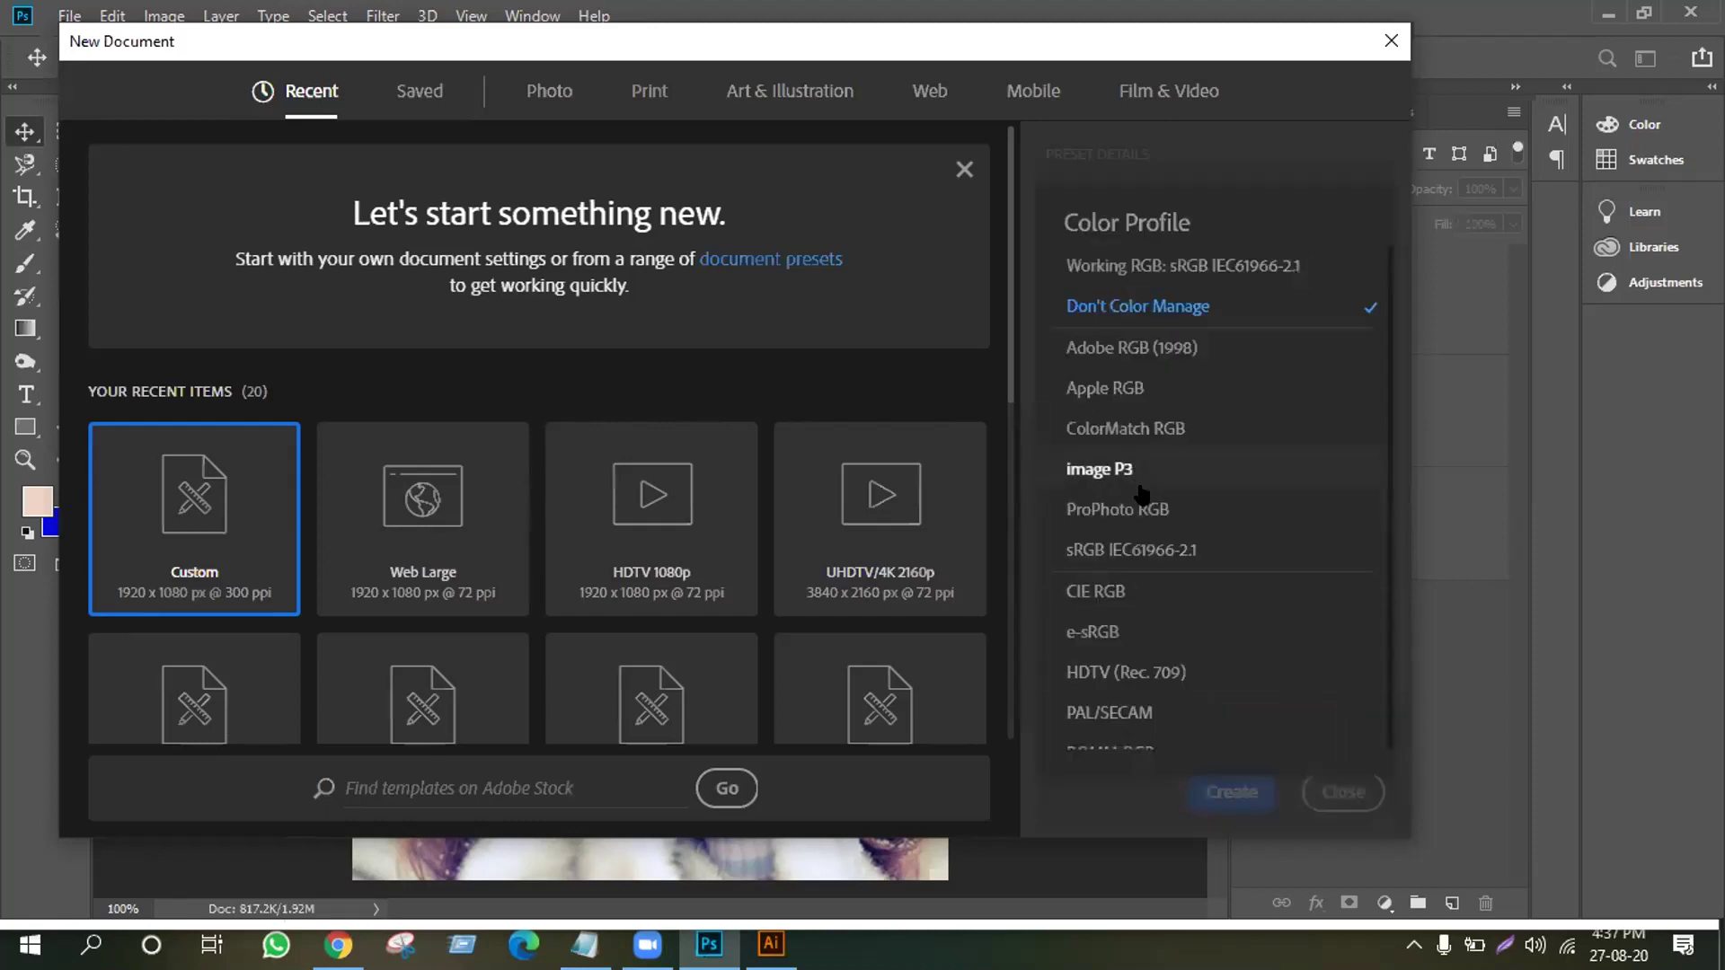
scroll(1146, 333, down, 3)
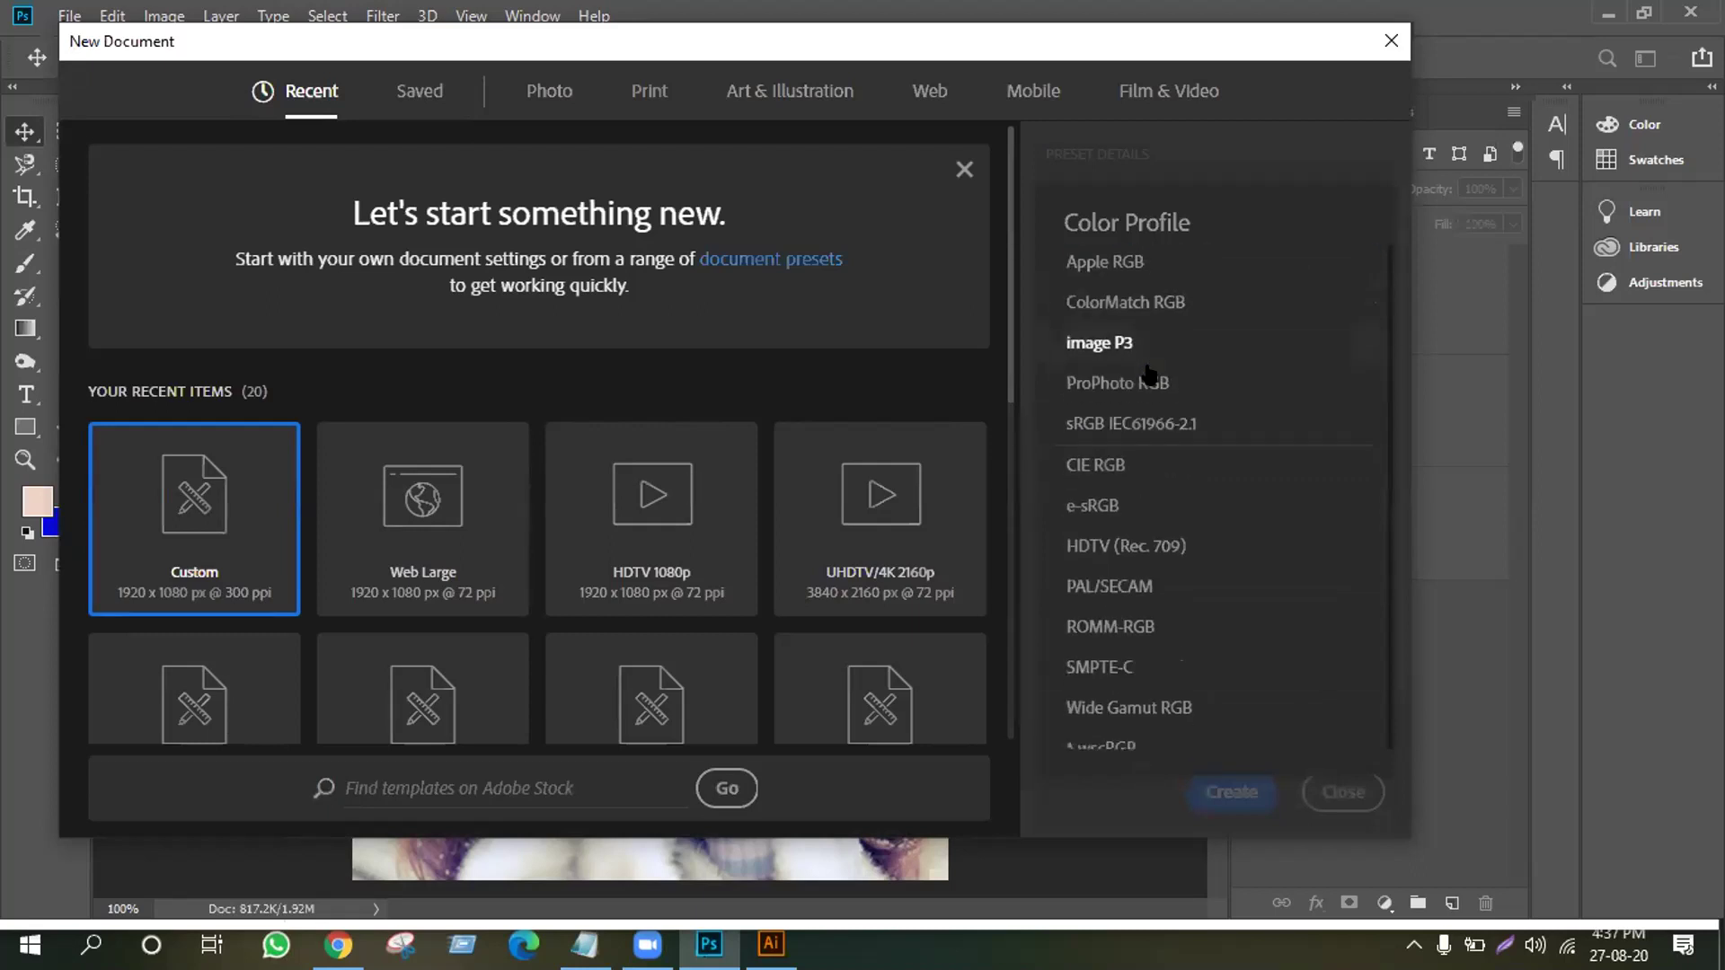
scroll(1150, 395, down, 1)
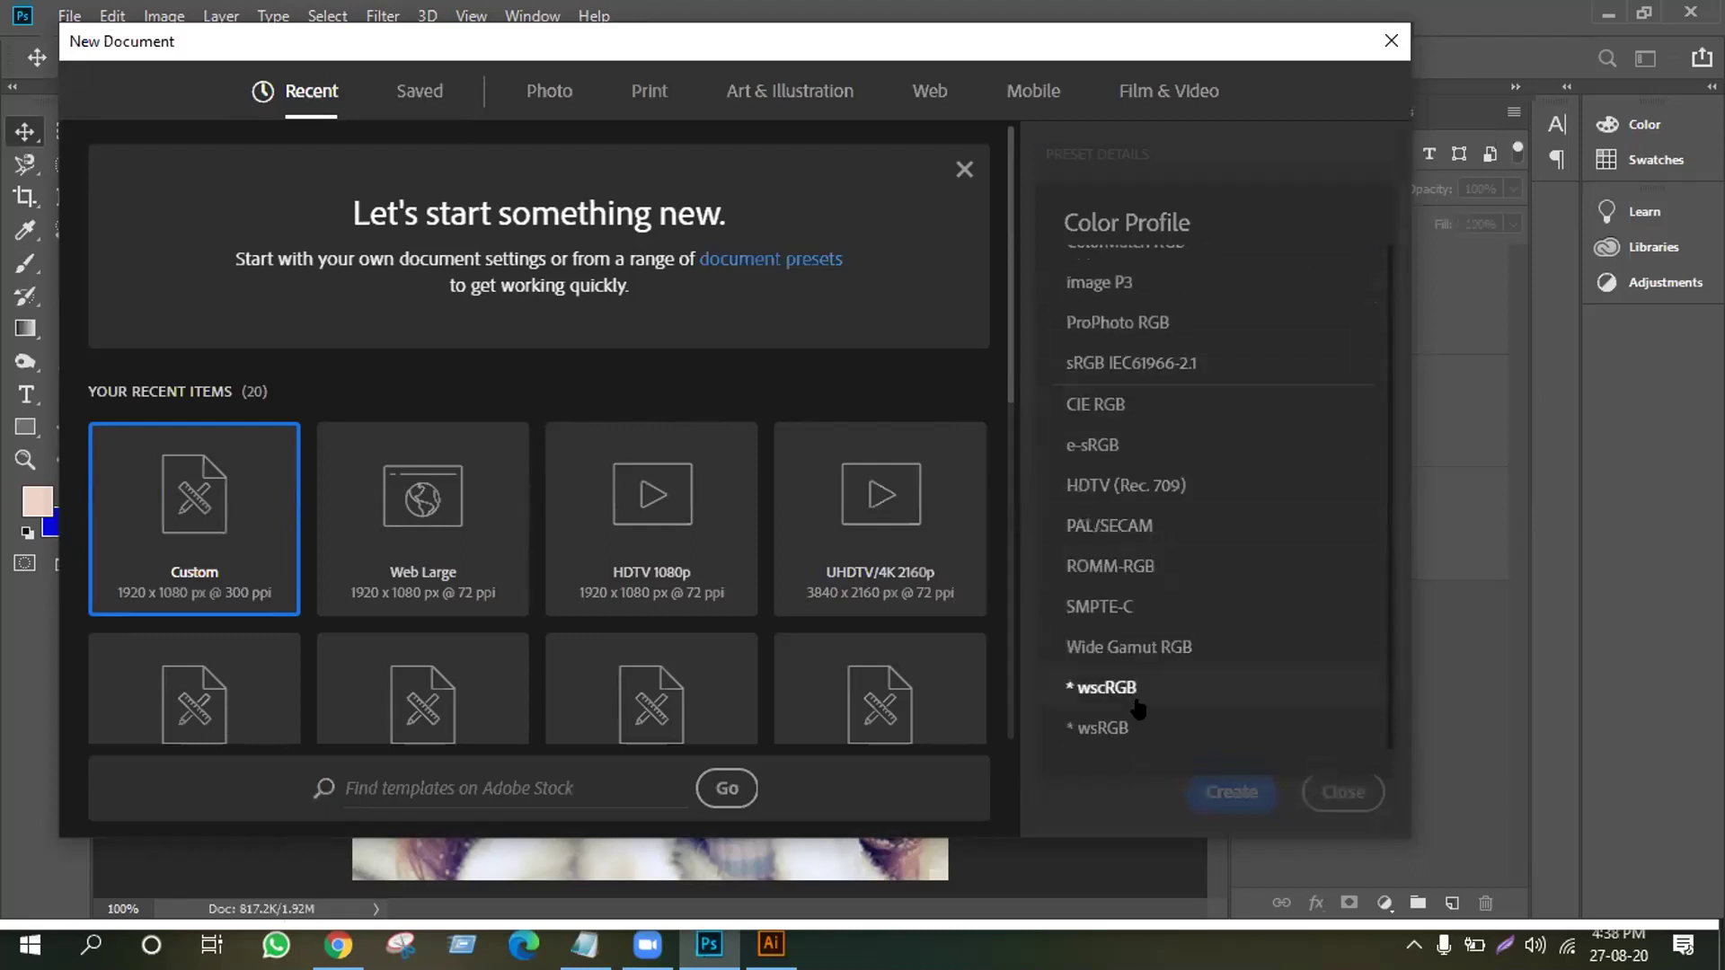
scroll(1159, 611, up, 3)
scroll(1185, 457, up, 2)
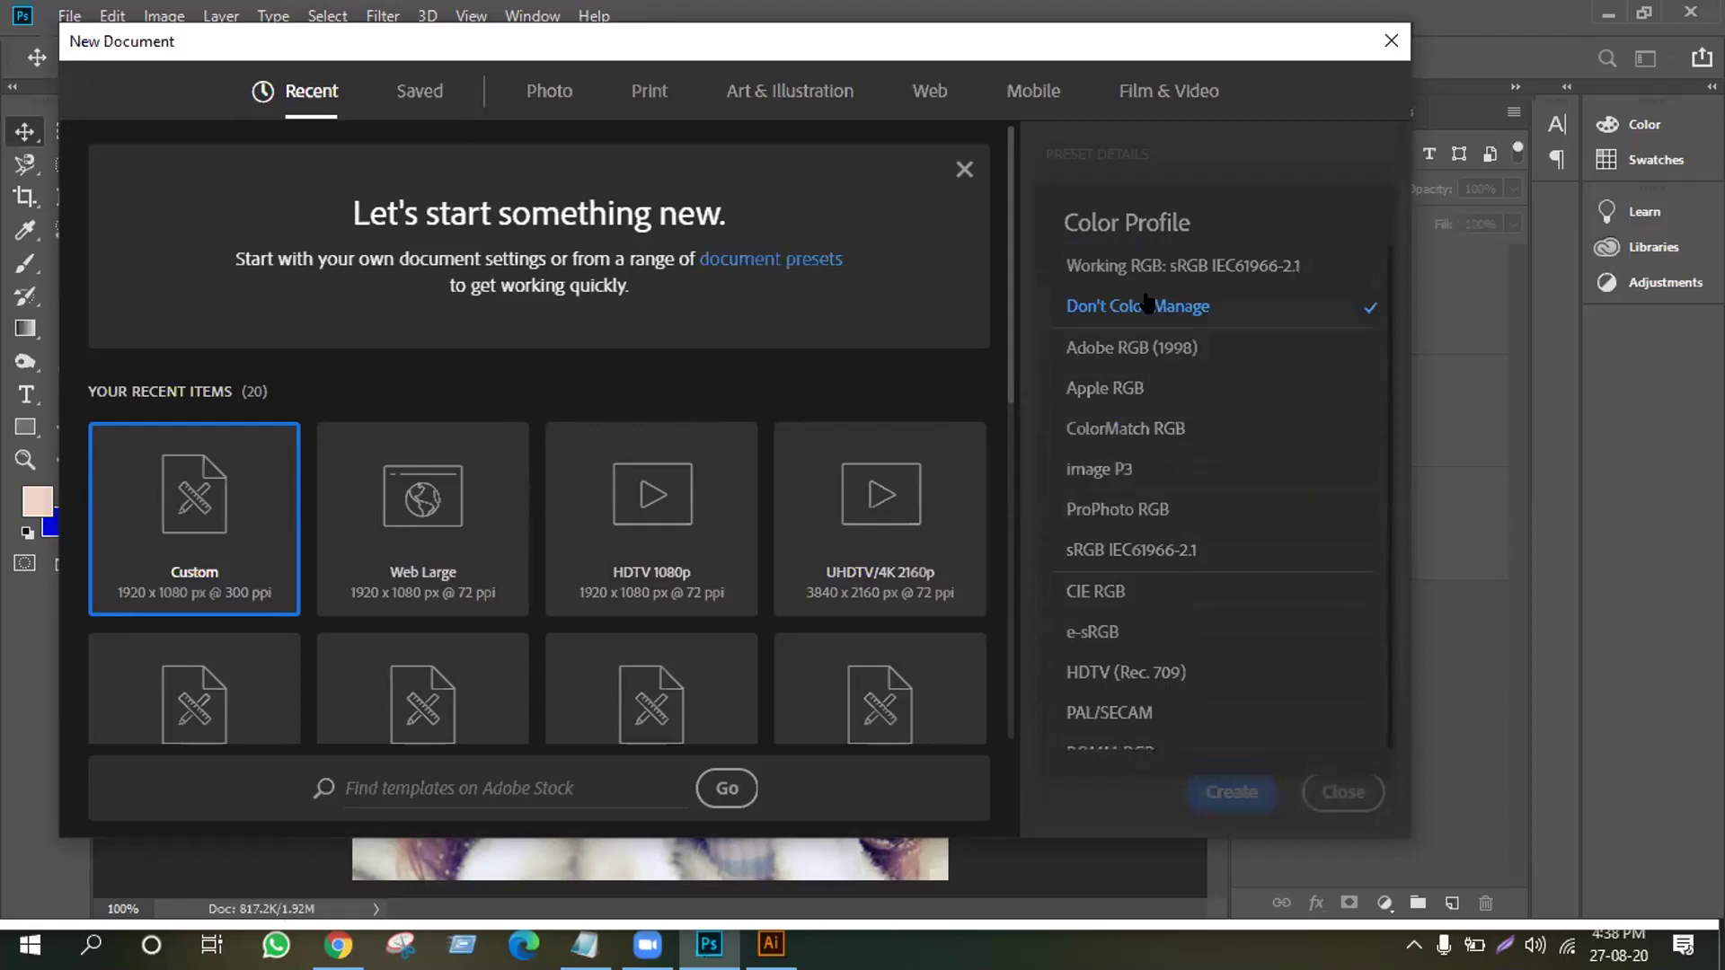
Create an A4 print document measured in inches (8.268 × 11.693 in, 300 ppi)
click(640, 95)
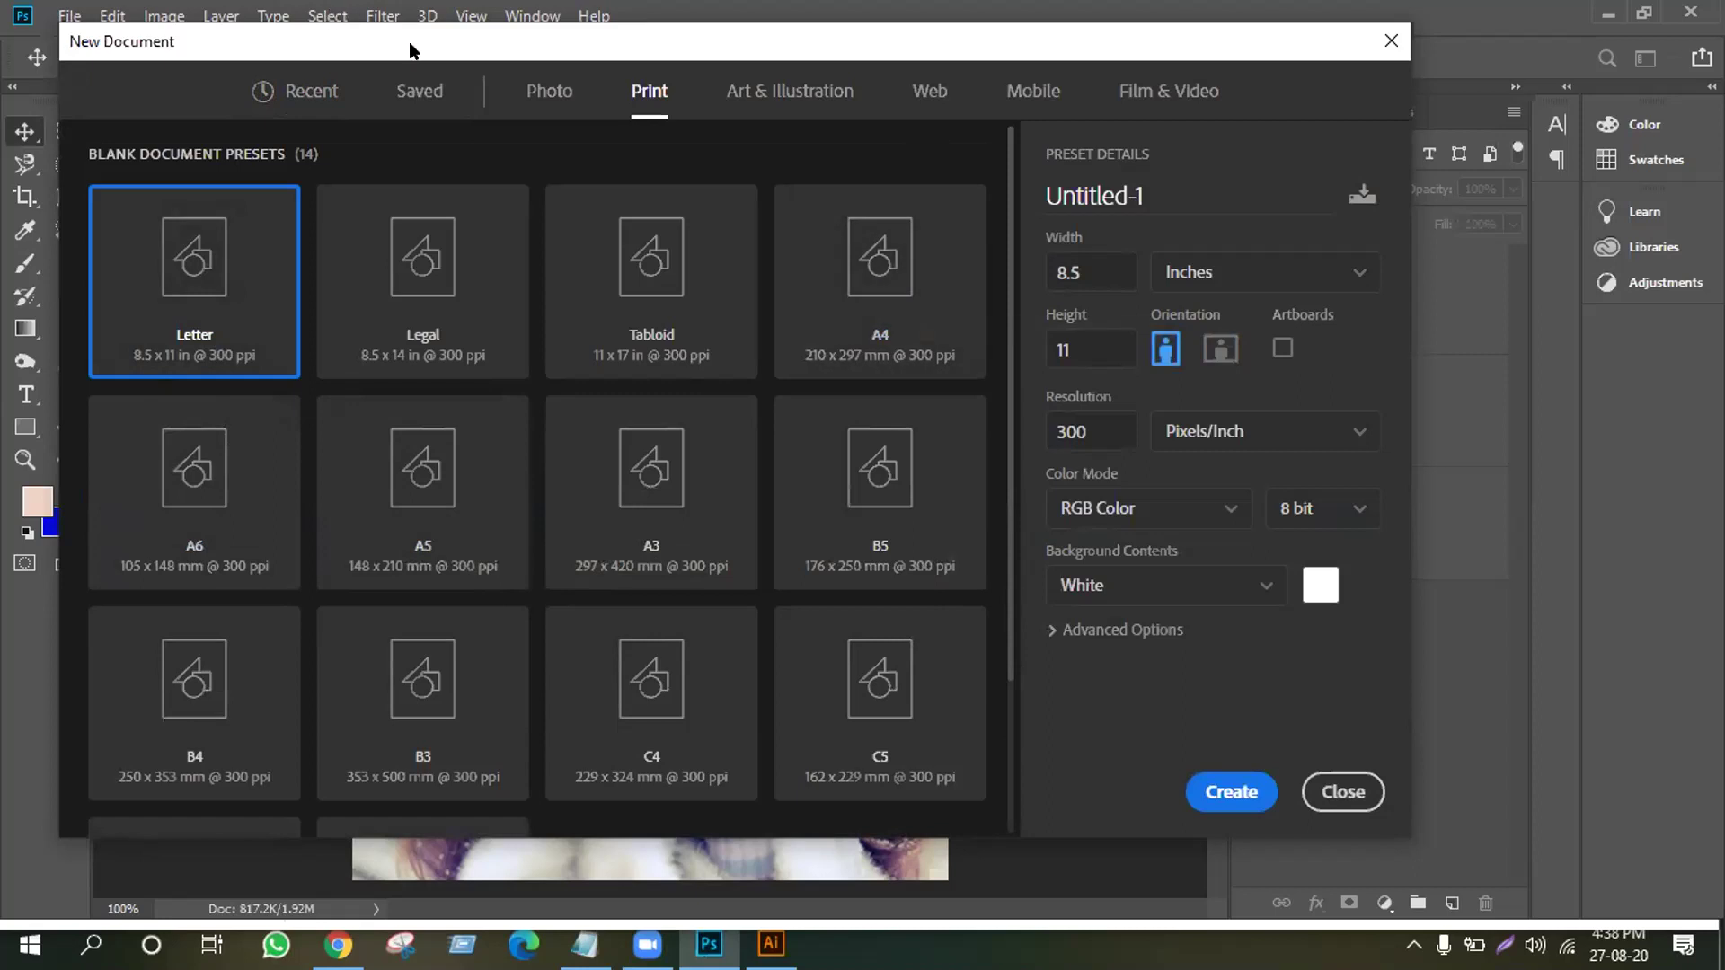
click(903, 344)
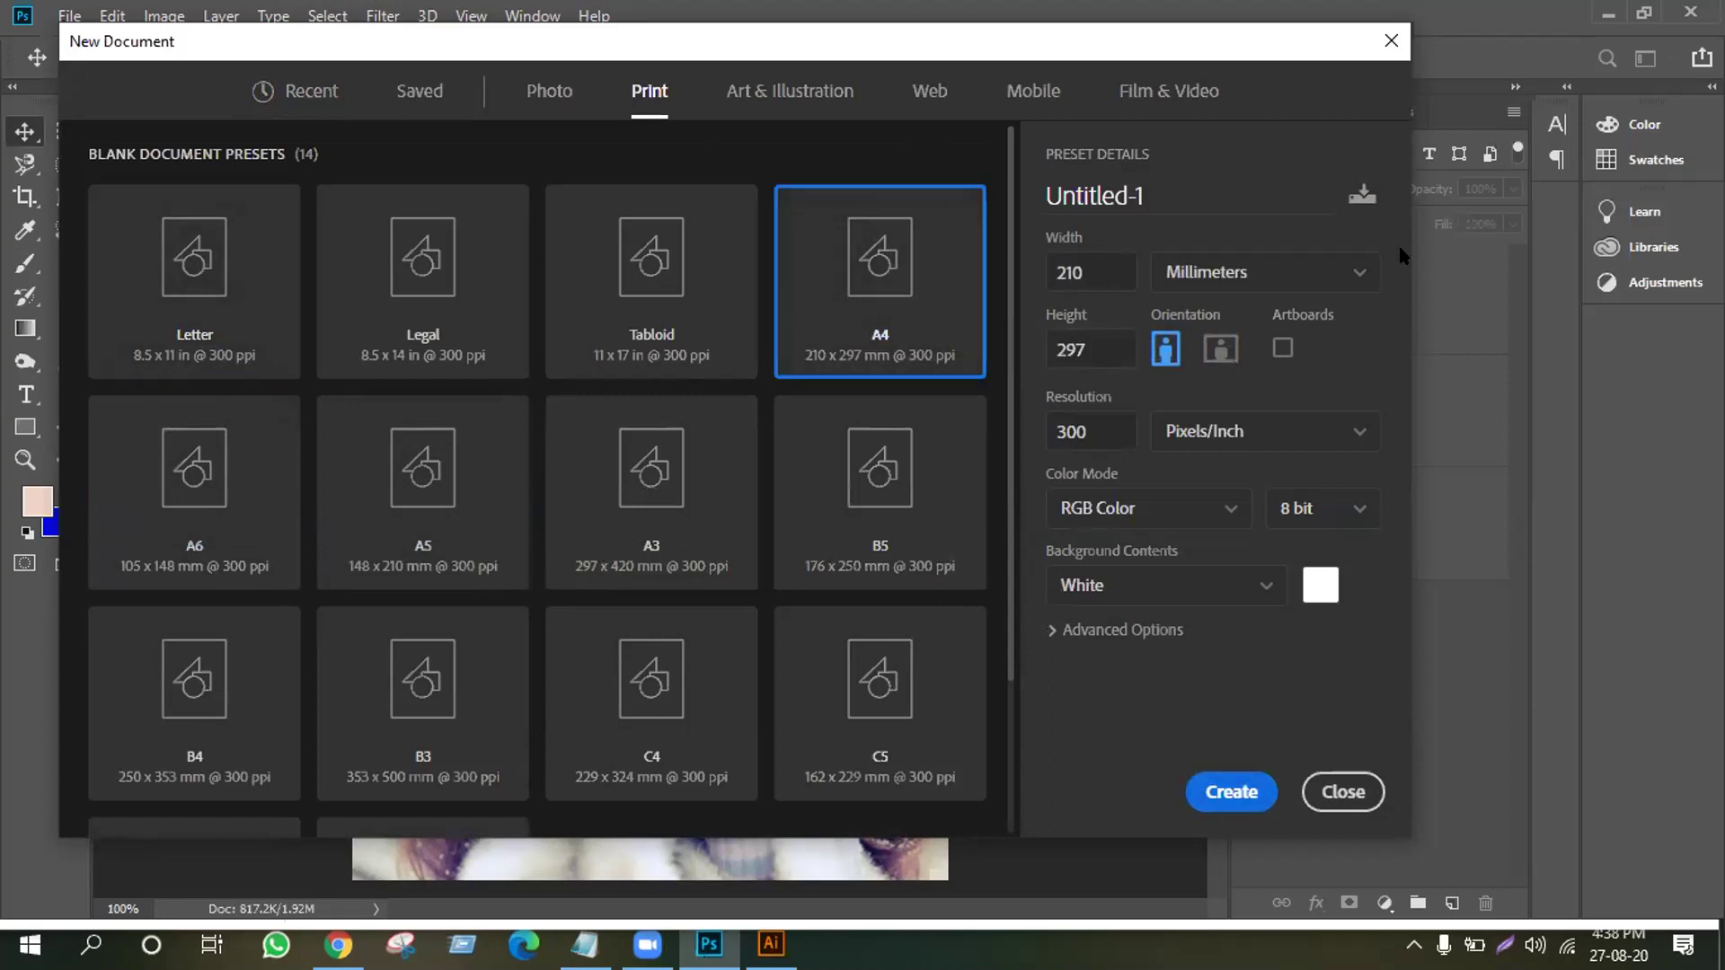
click(1362, 274)
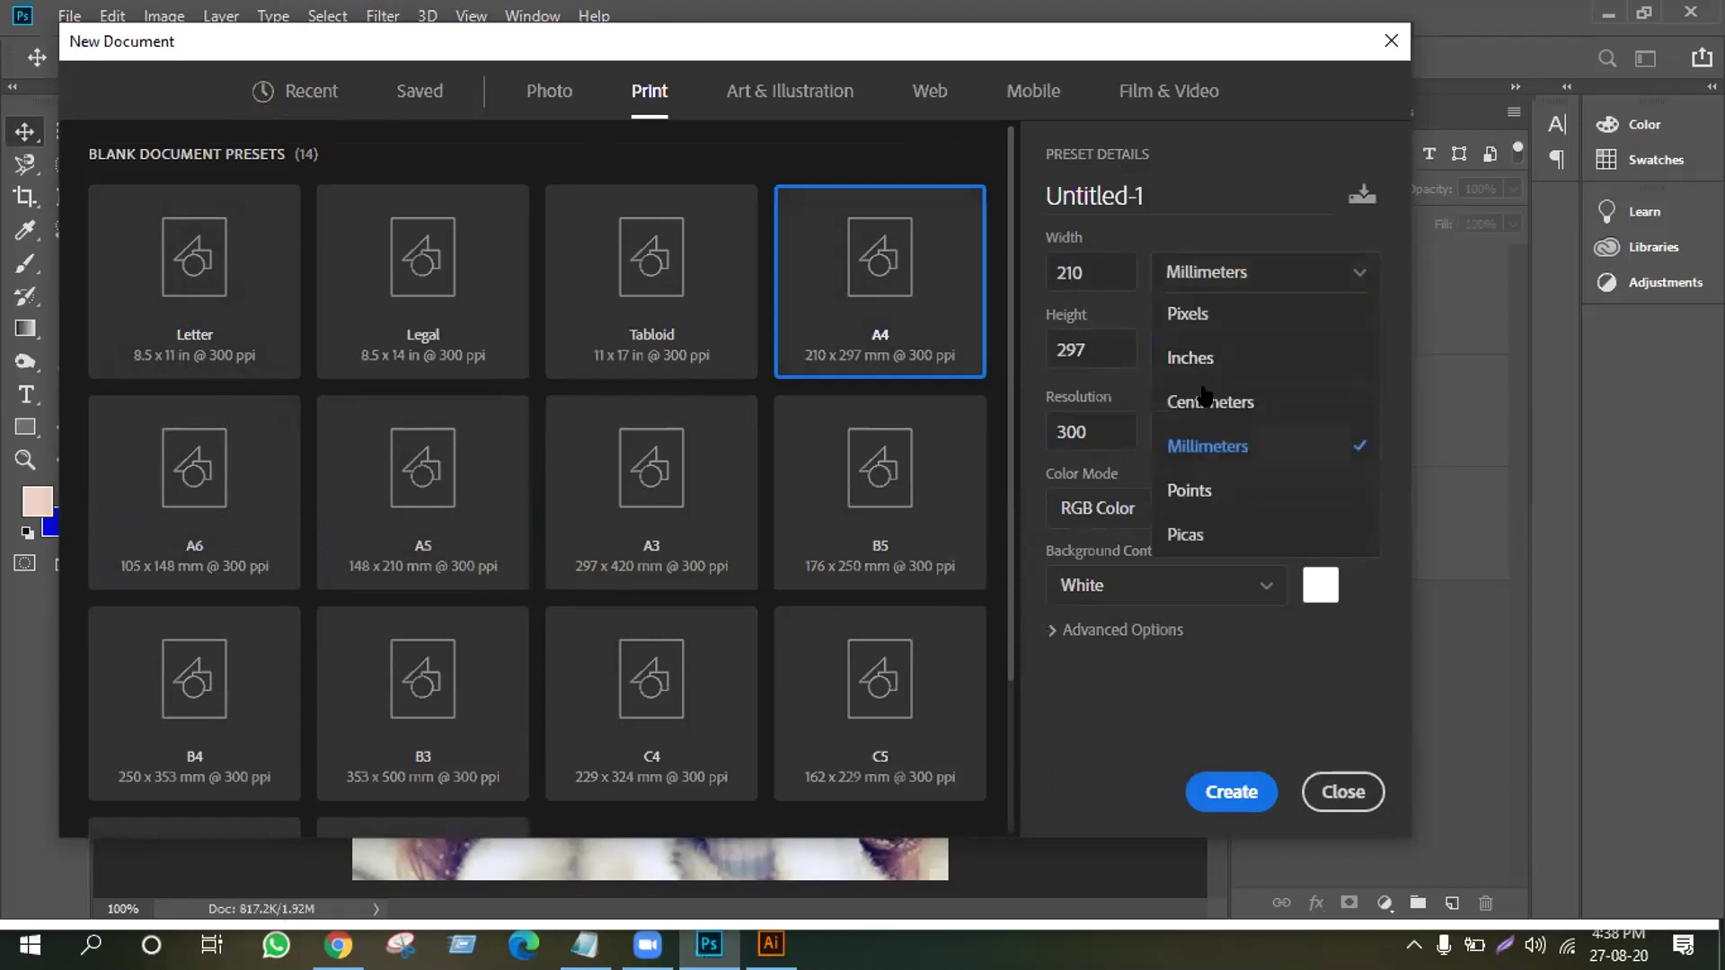
click(1177, 356)
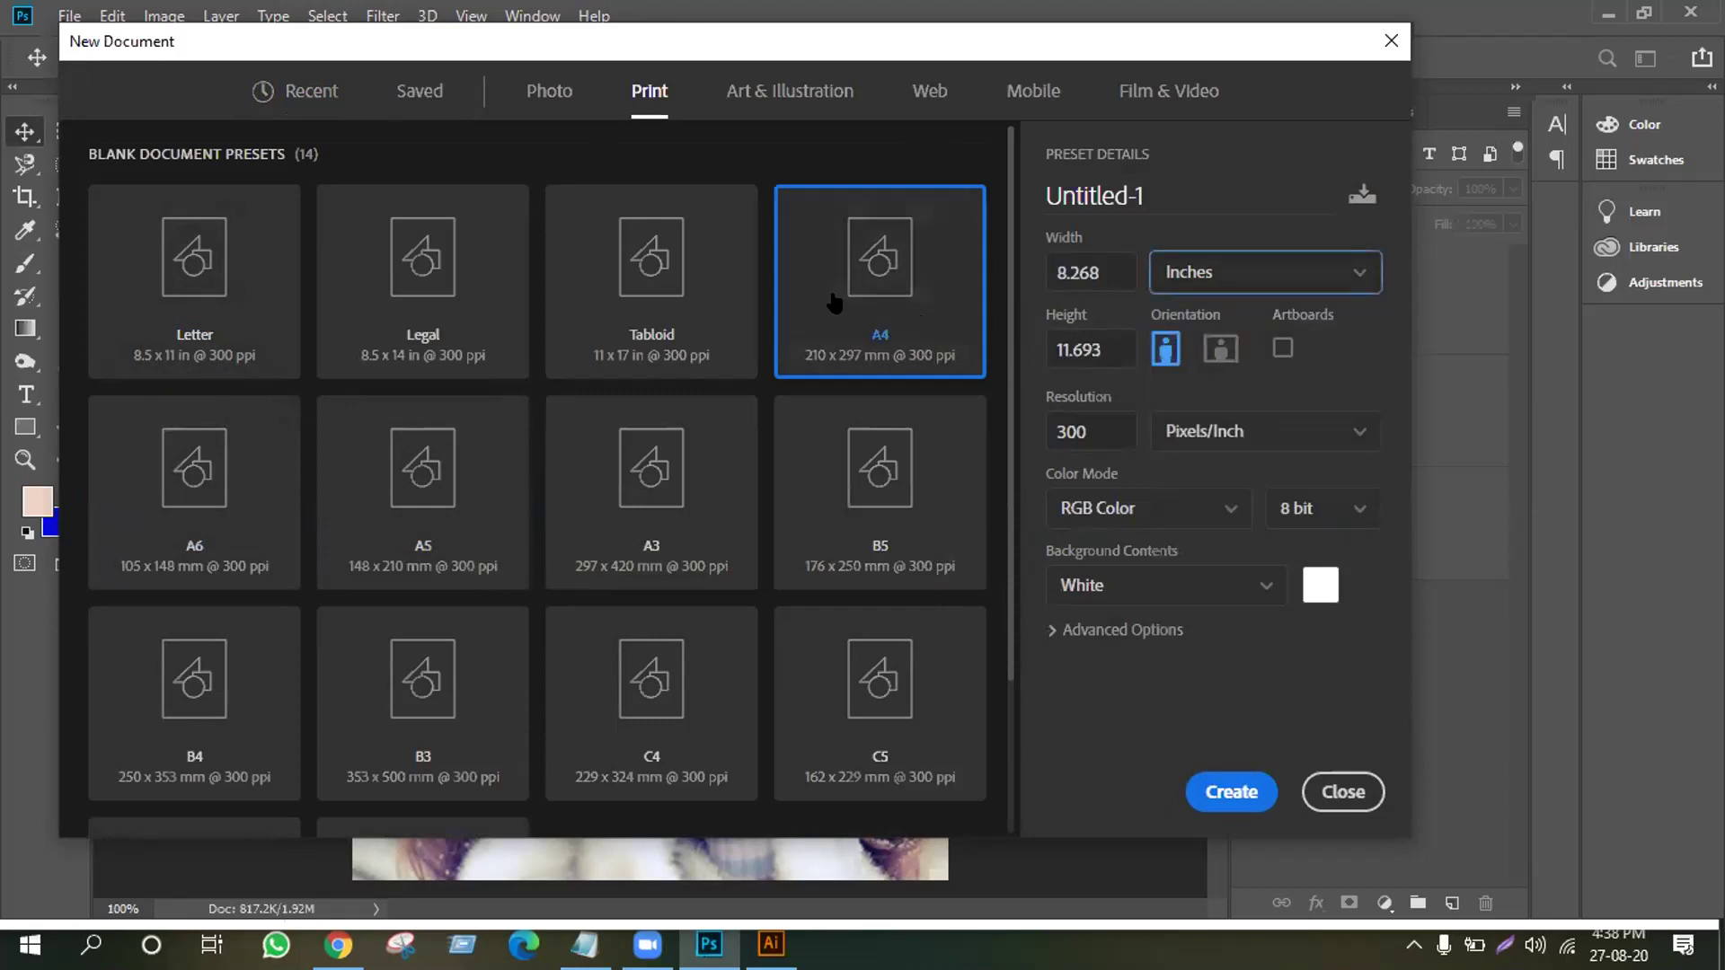
click(1354, 275)
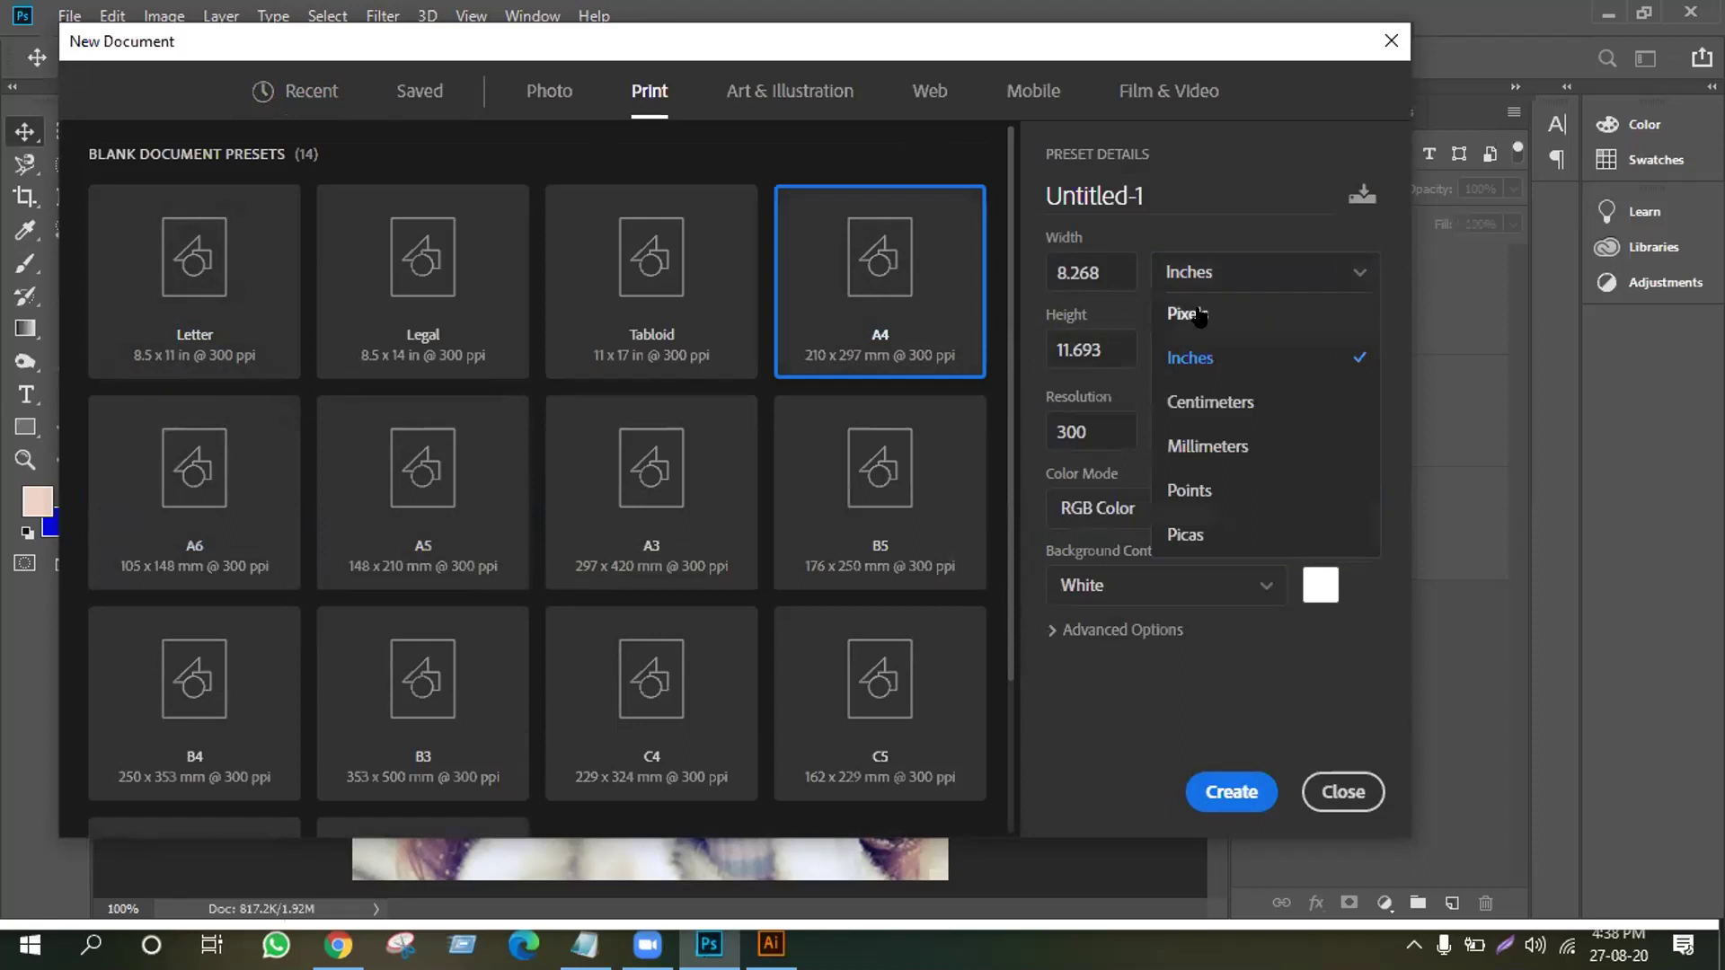
click(1202, 316)
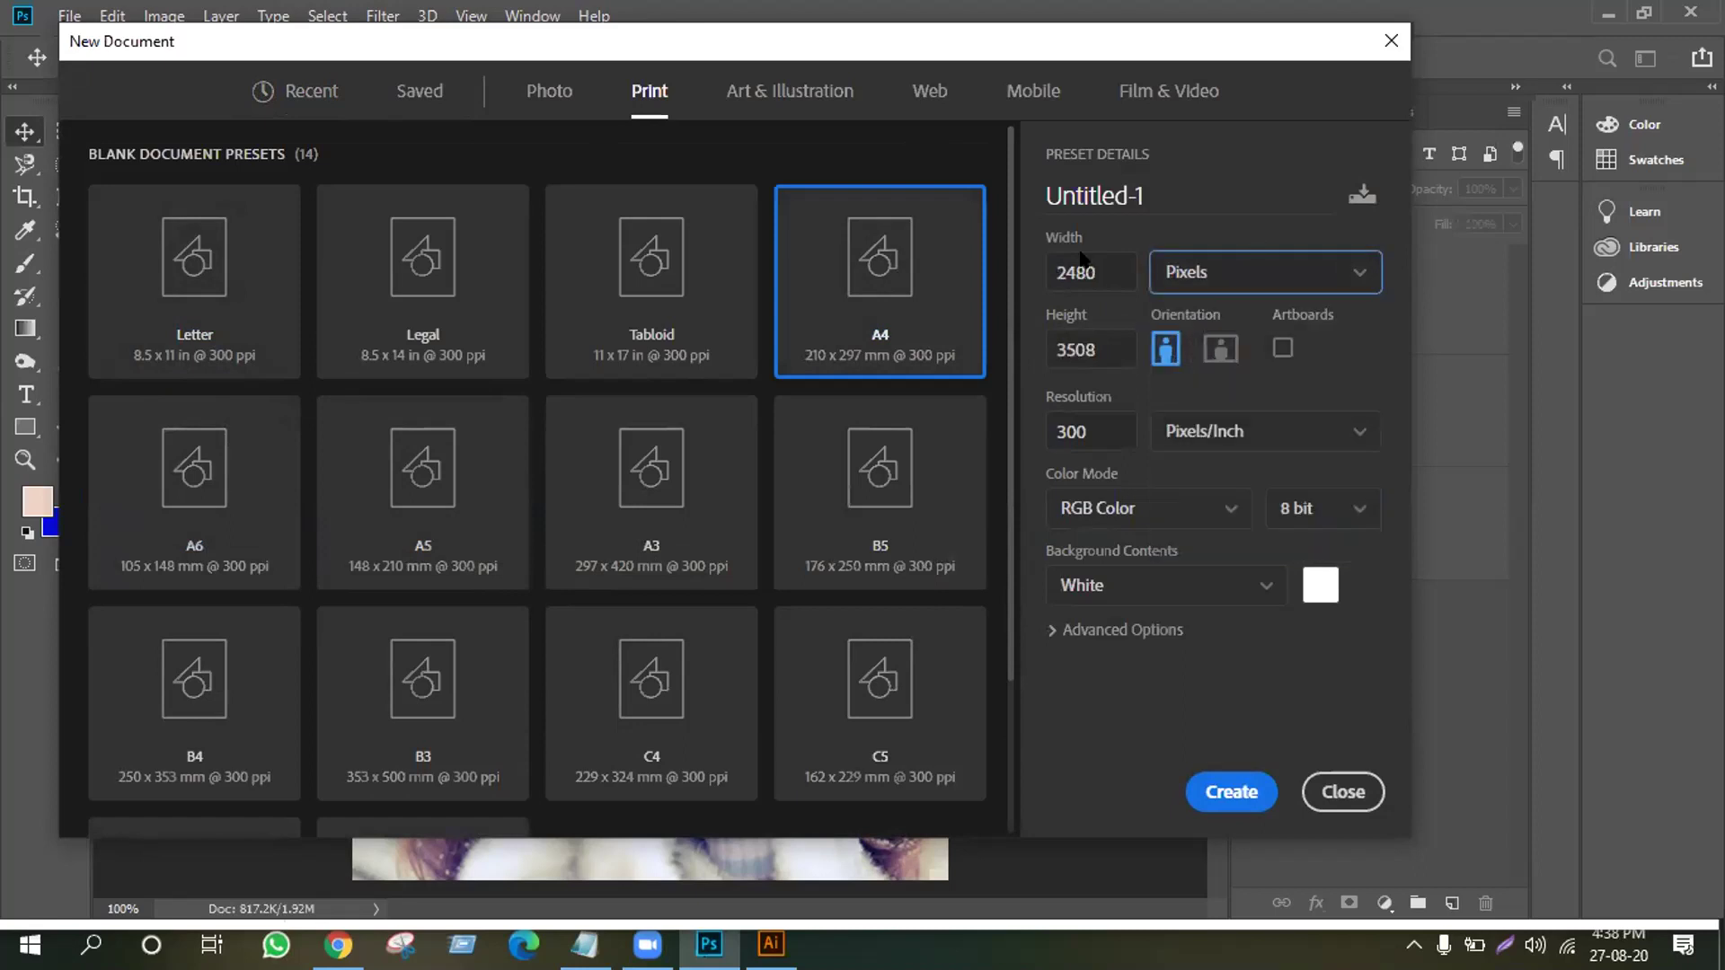
click(1359, 271)
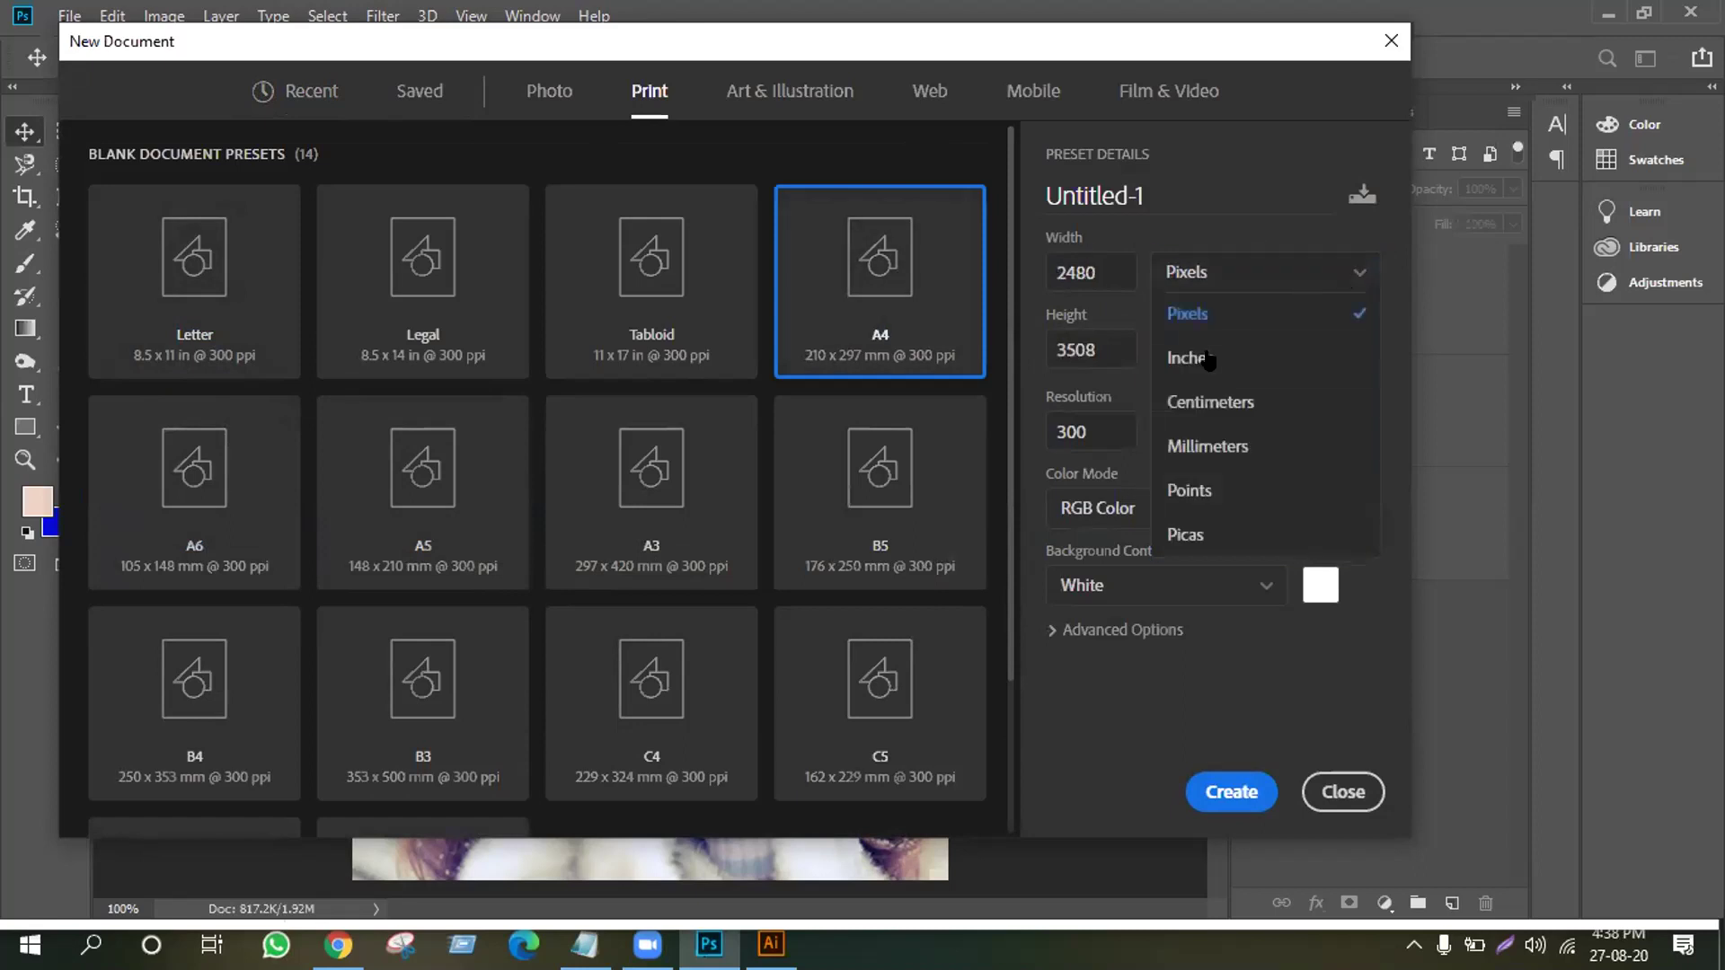
click(1207, 360)
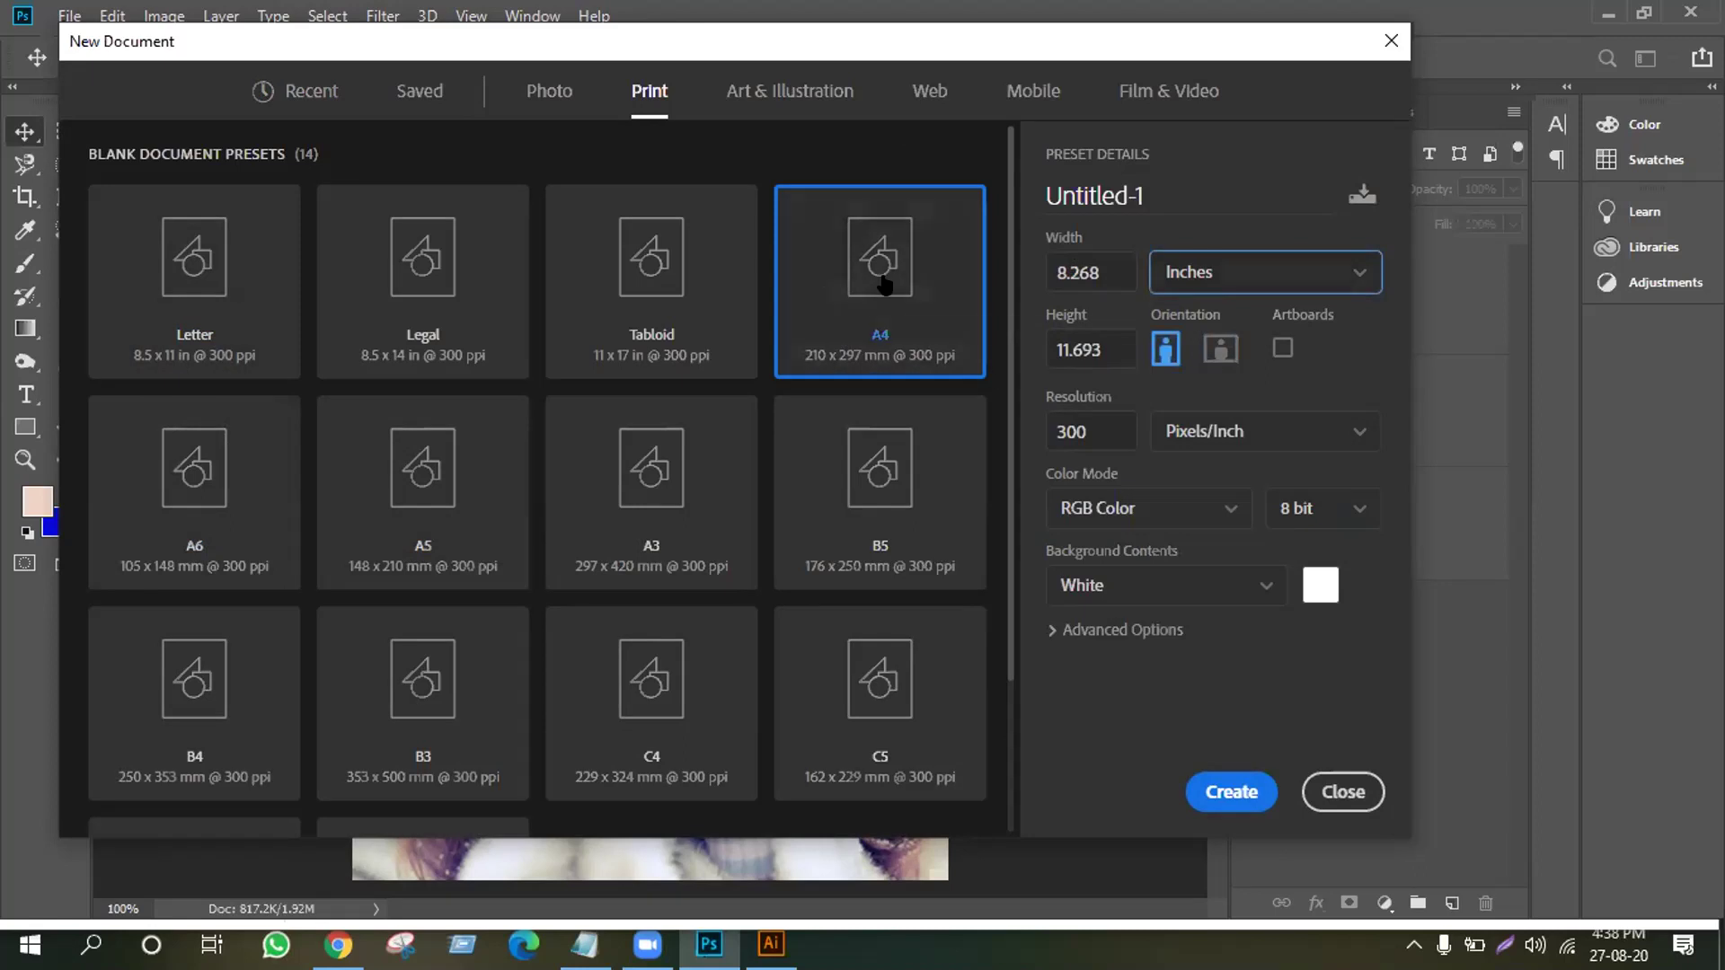
click(1226, 791)
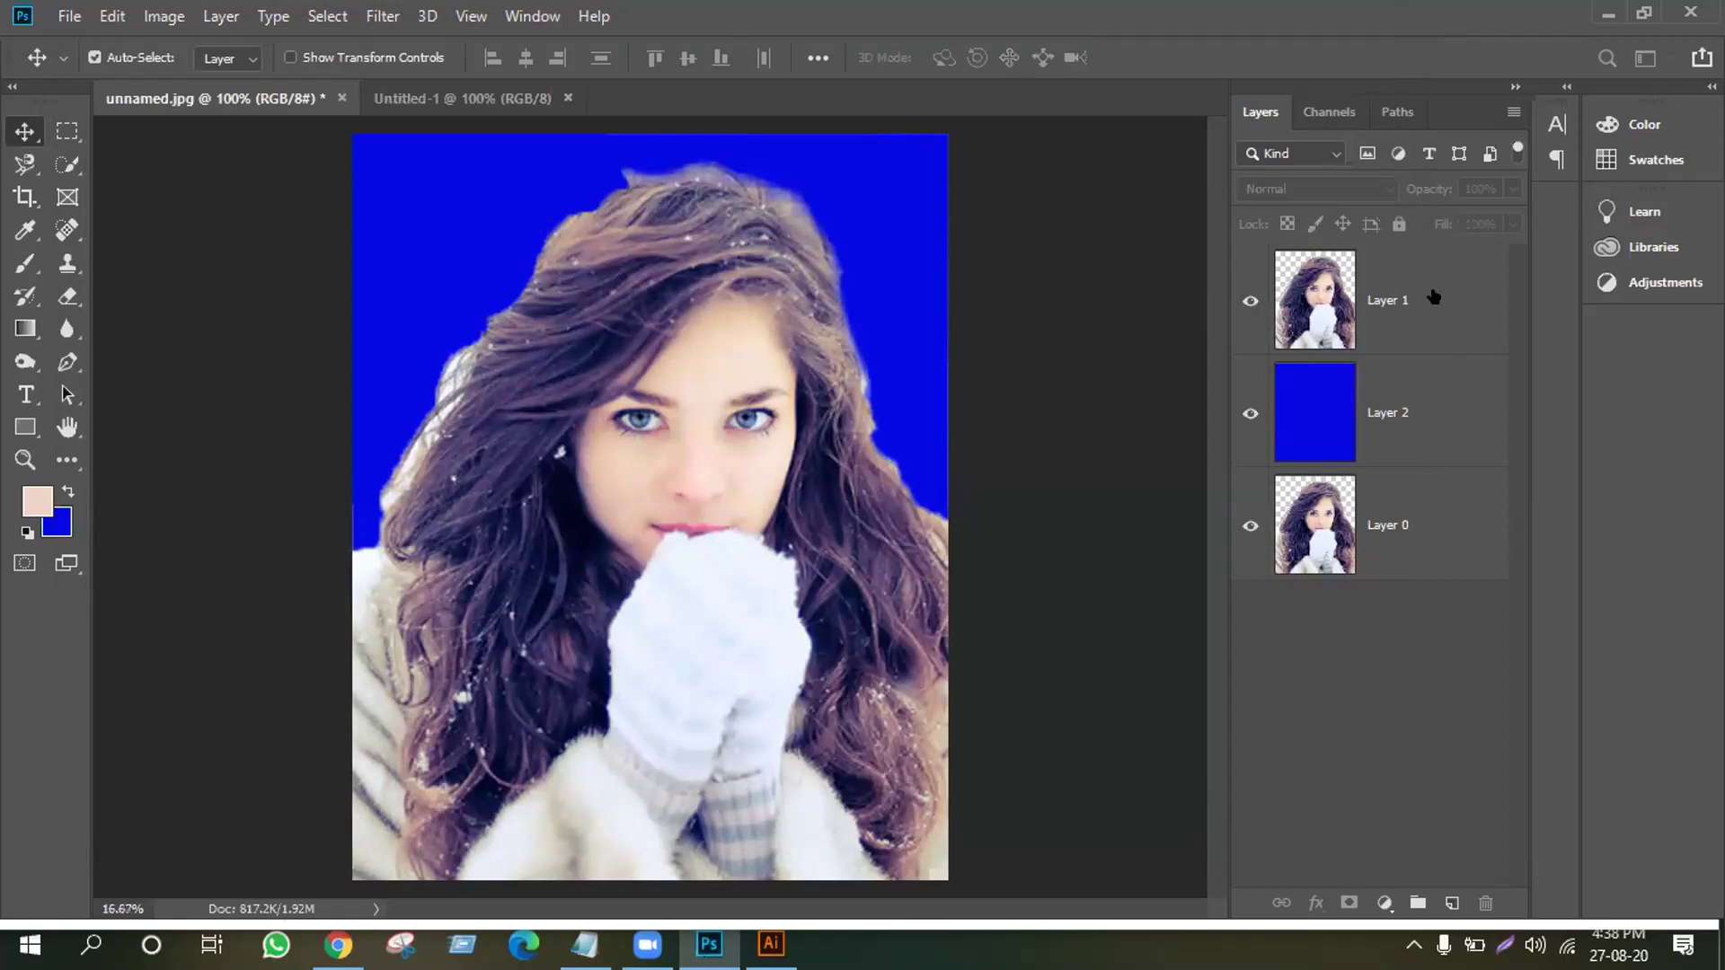
Back in unnamed.jpg, select Layer 1 and Layer 2 and flatten the image
key(ctrl+Tab)
click(256, 94)
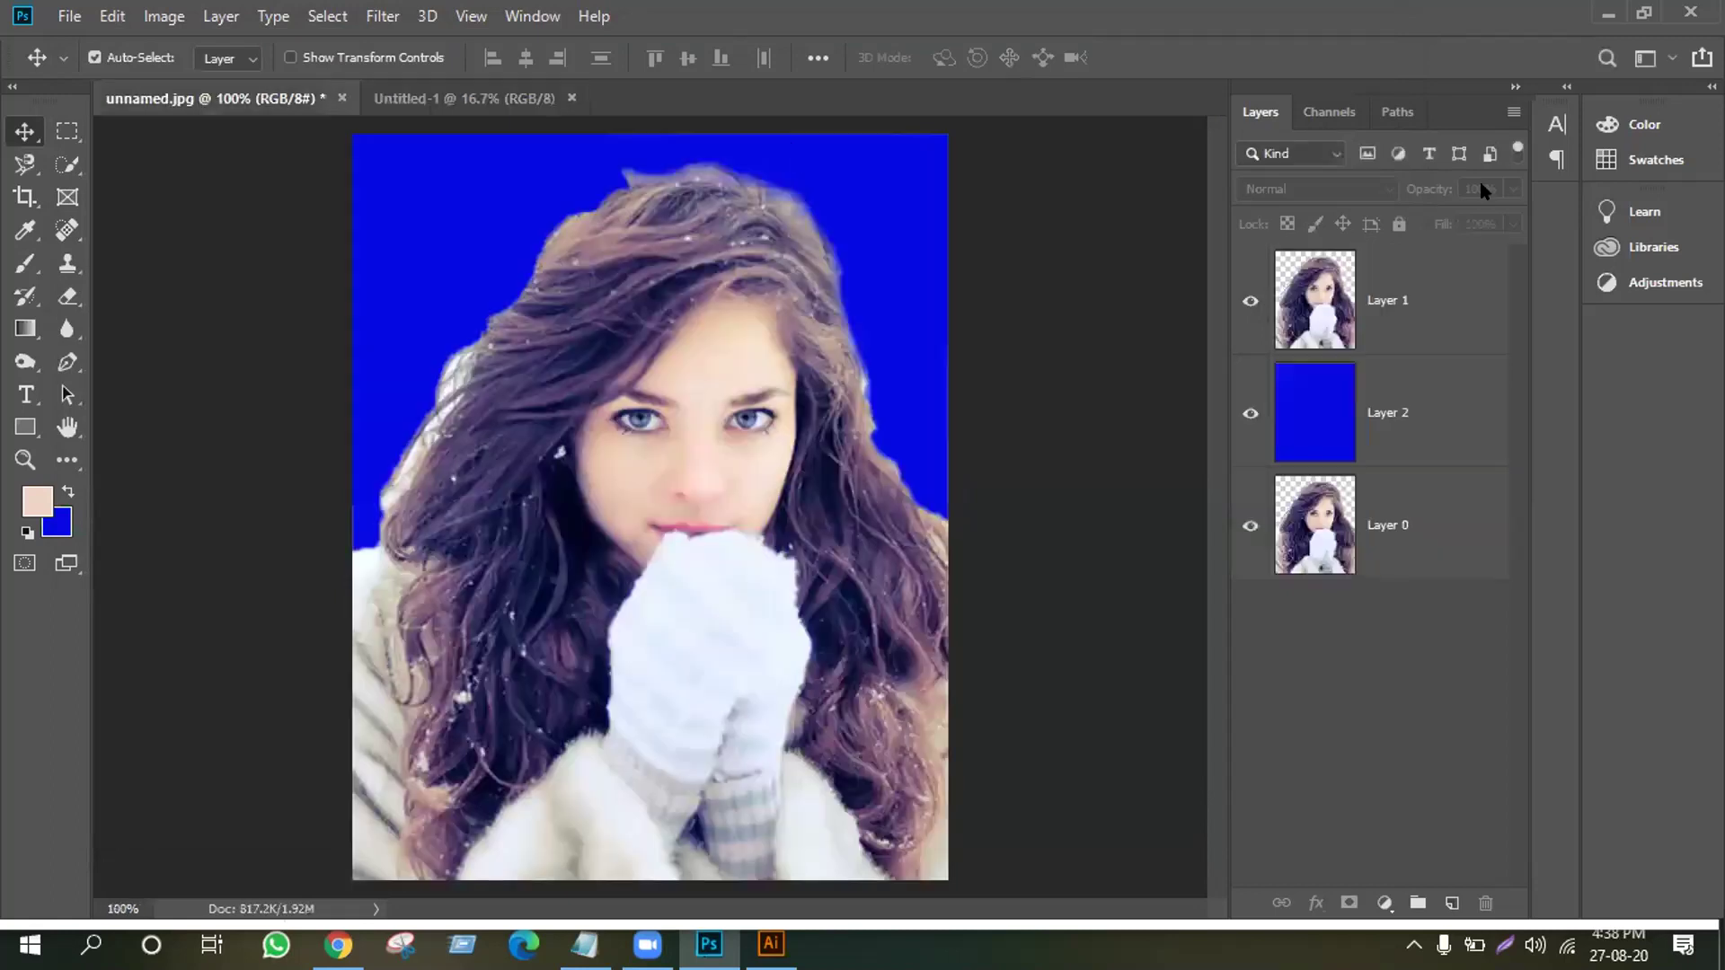
click(1415, 413)
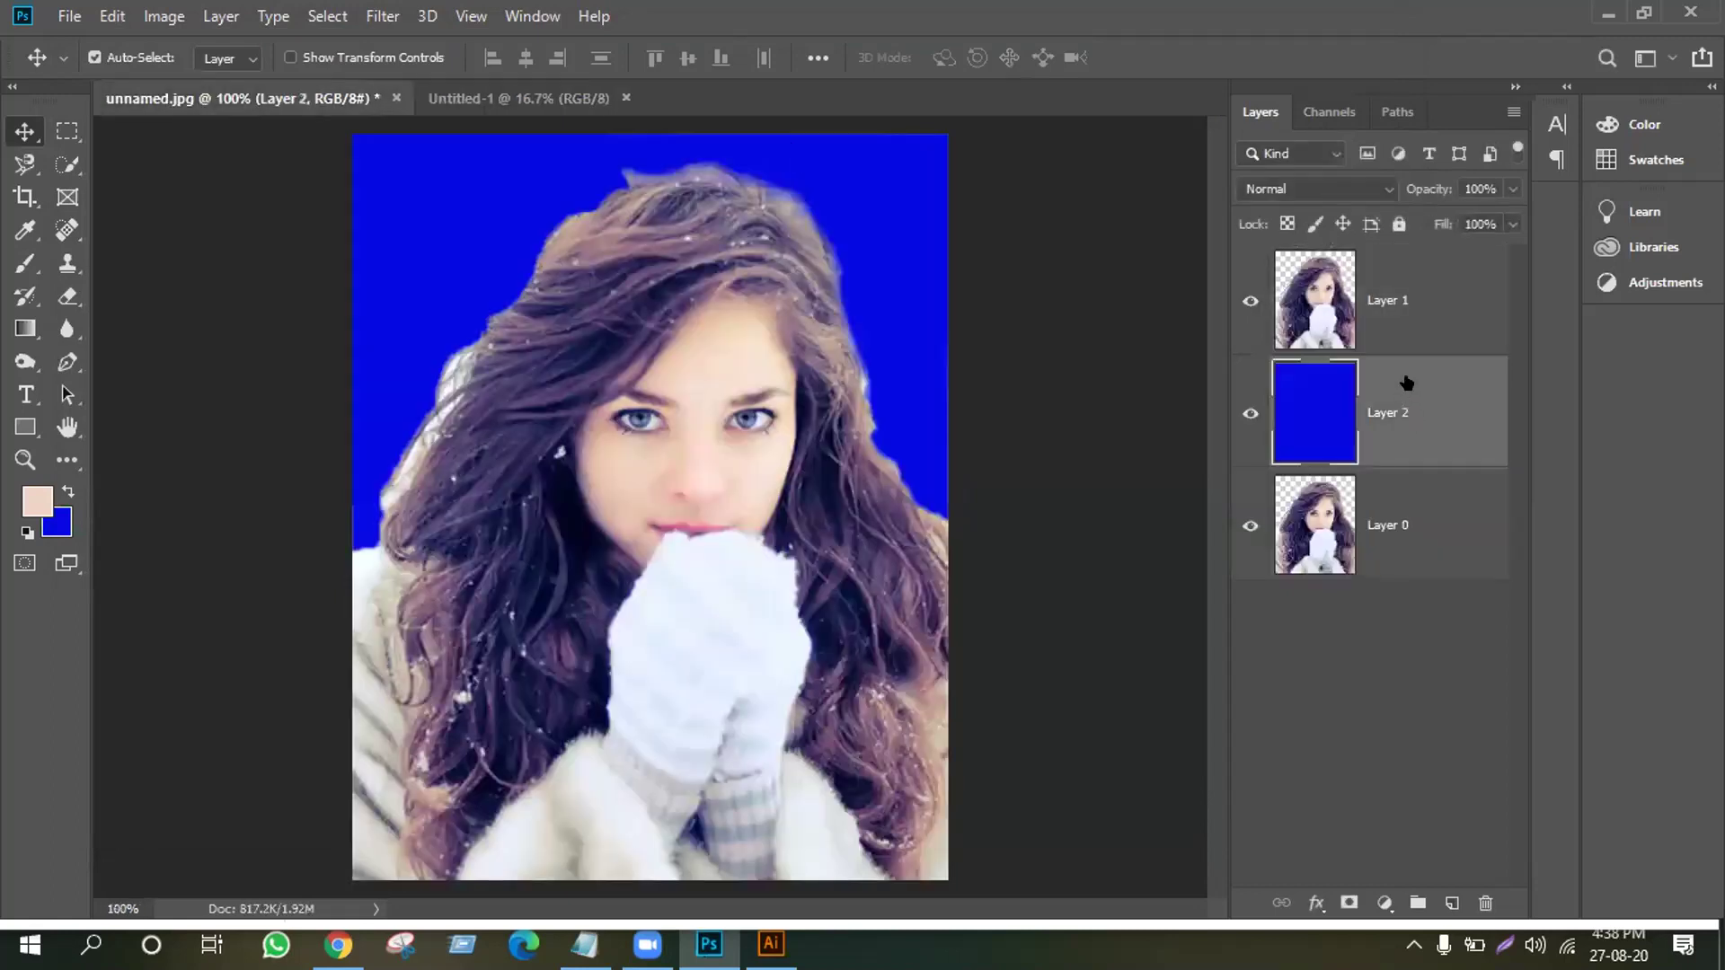
right_click(1408, 339)
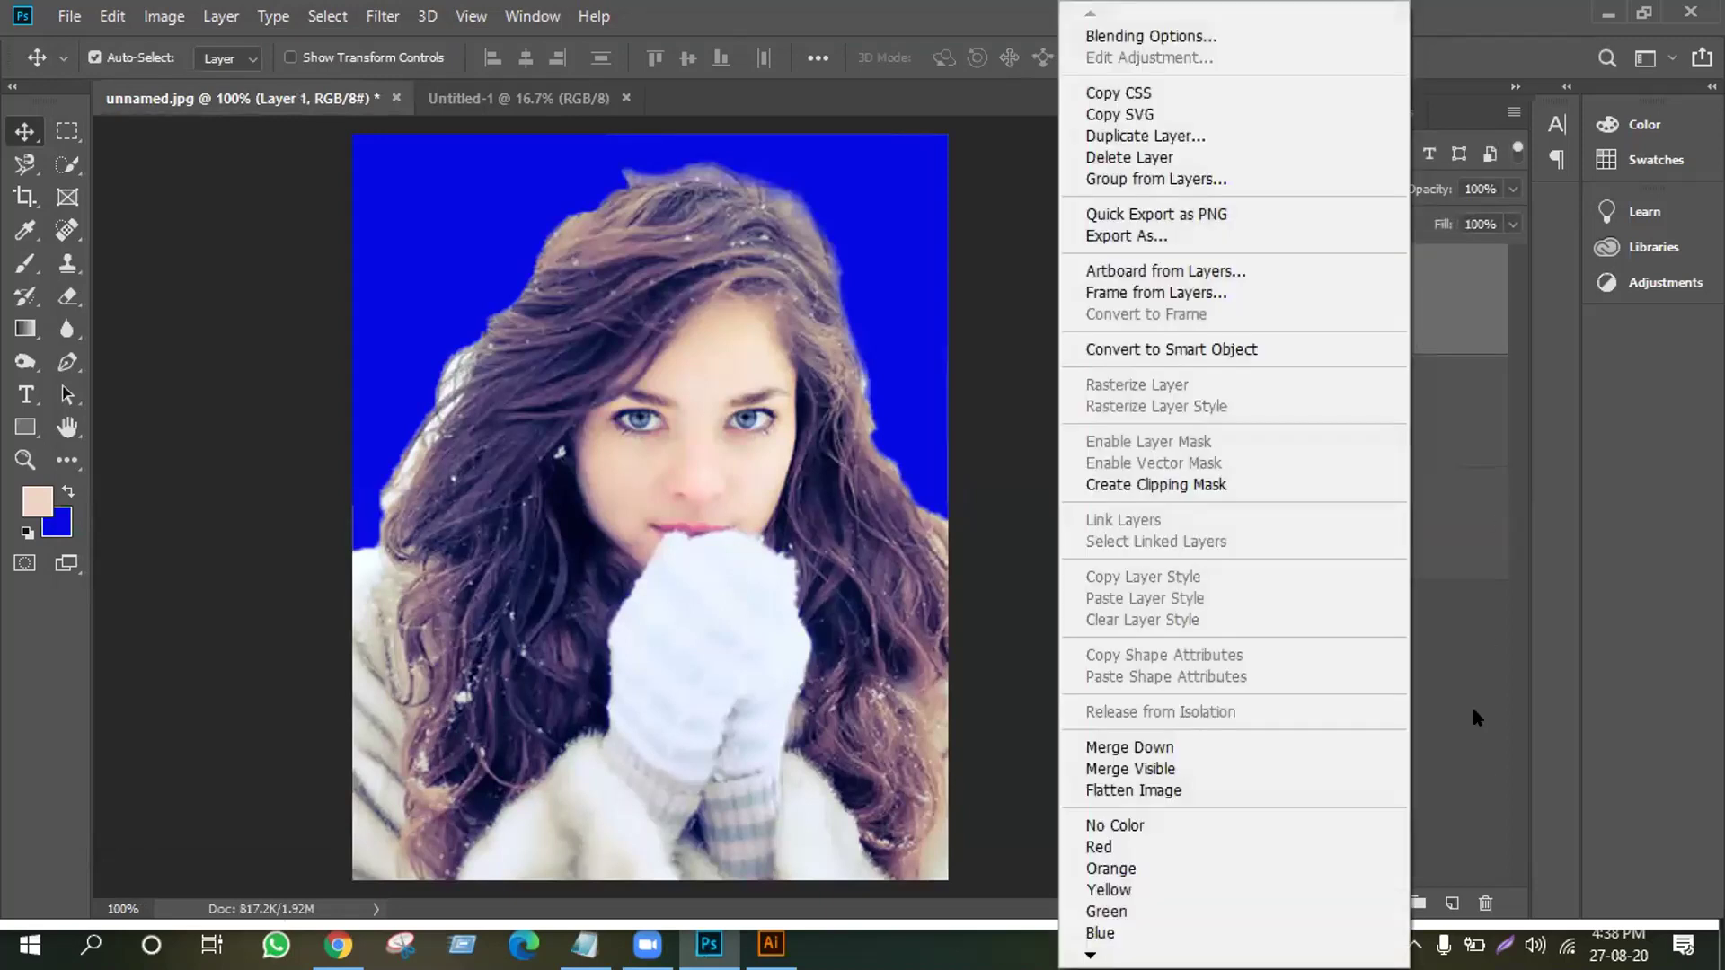
key(Escape)
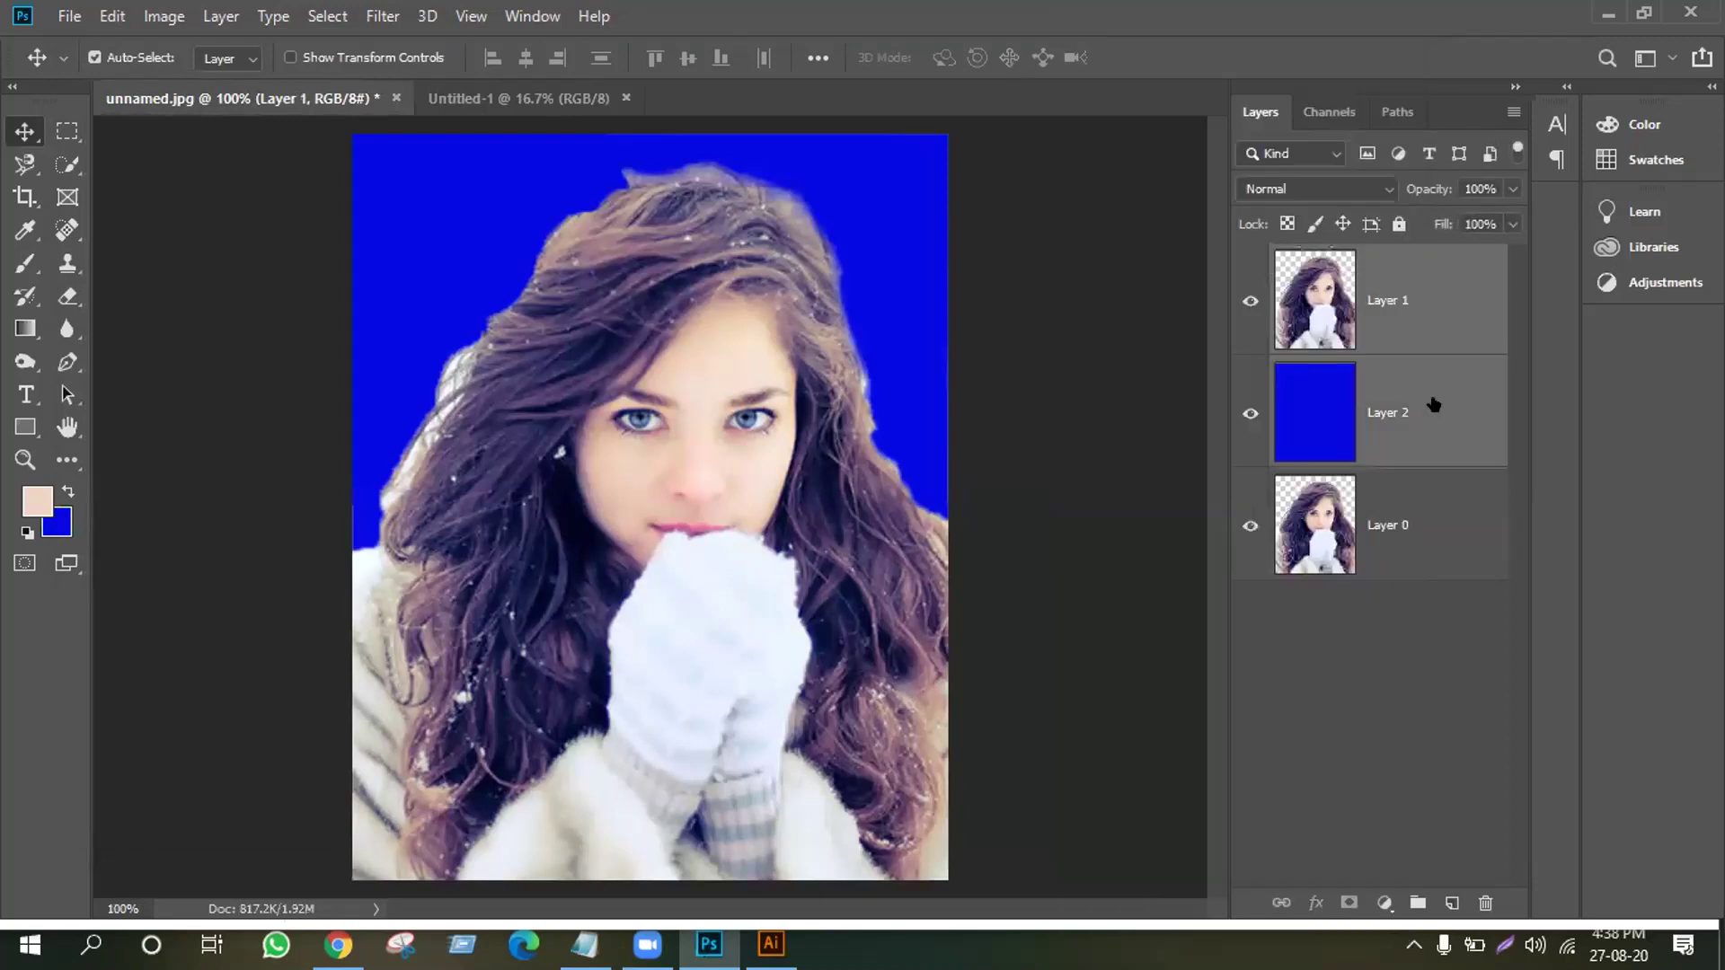
ctrl+click(1442, 414)
right_click(1407, 414)
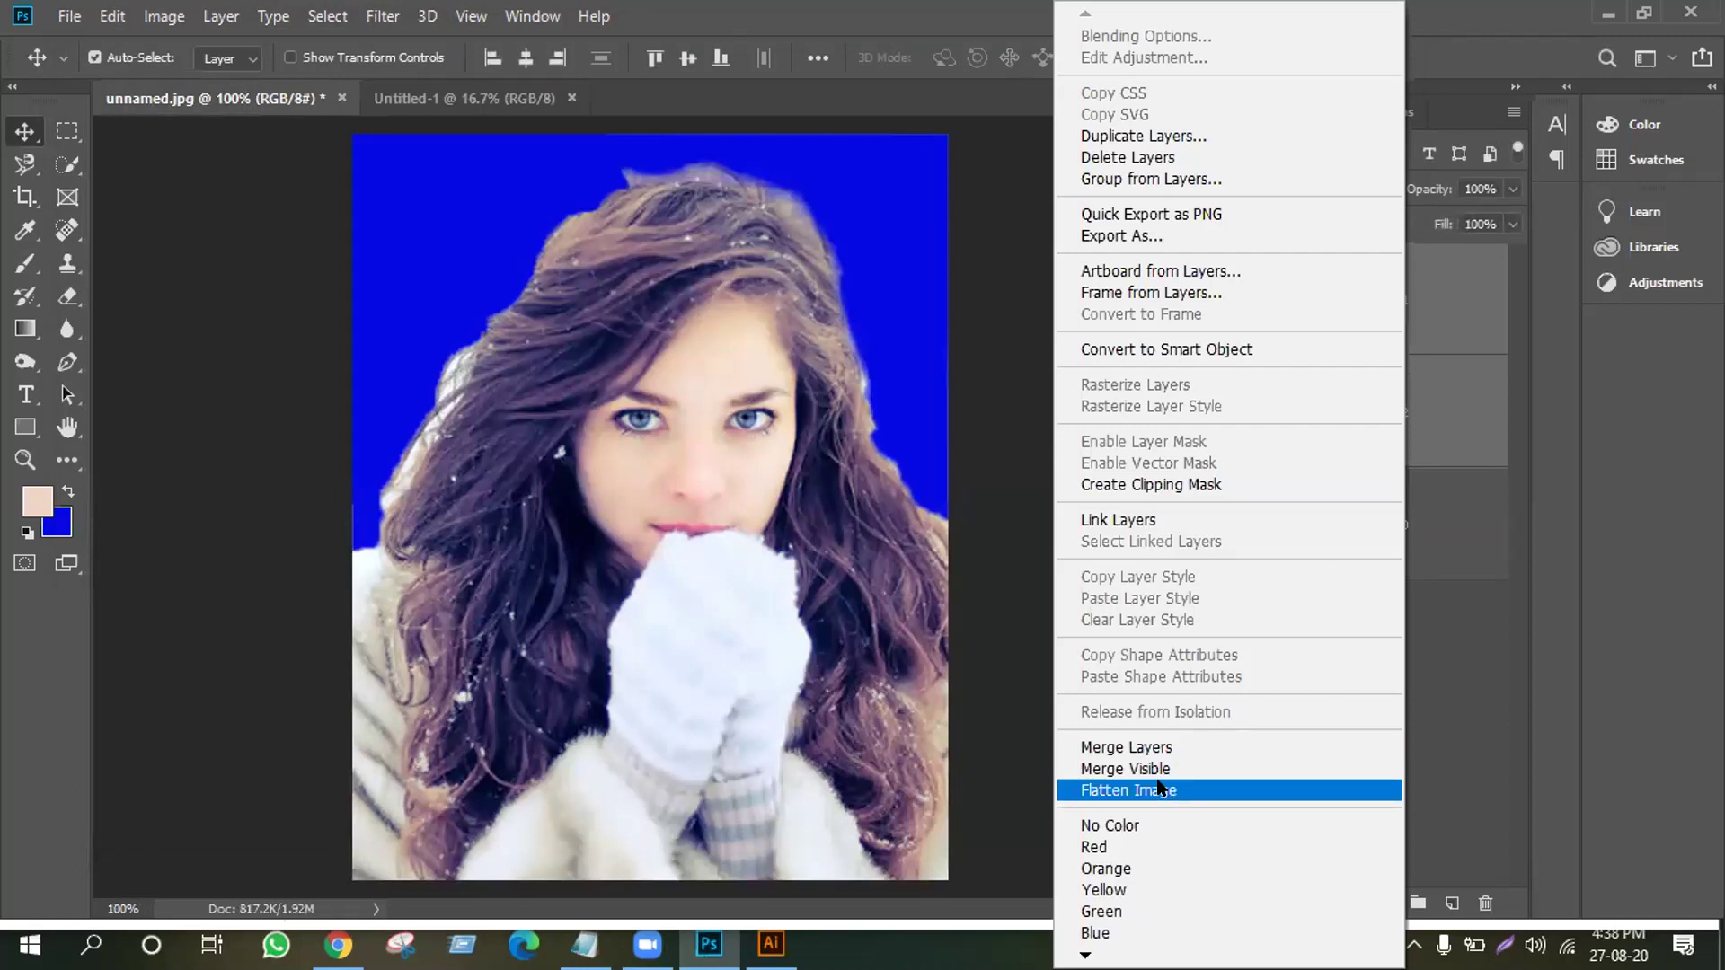
click(1159, 789)
Drag the photo onto the A4 sheet and place three copies side by side
mouse_move(633, 212)
mouse_down()
mouse_move(514, 88)
mouse_move(570, 293)
mouse_move(448, 215)
mouse_up()
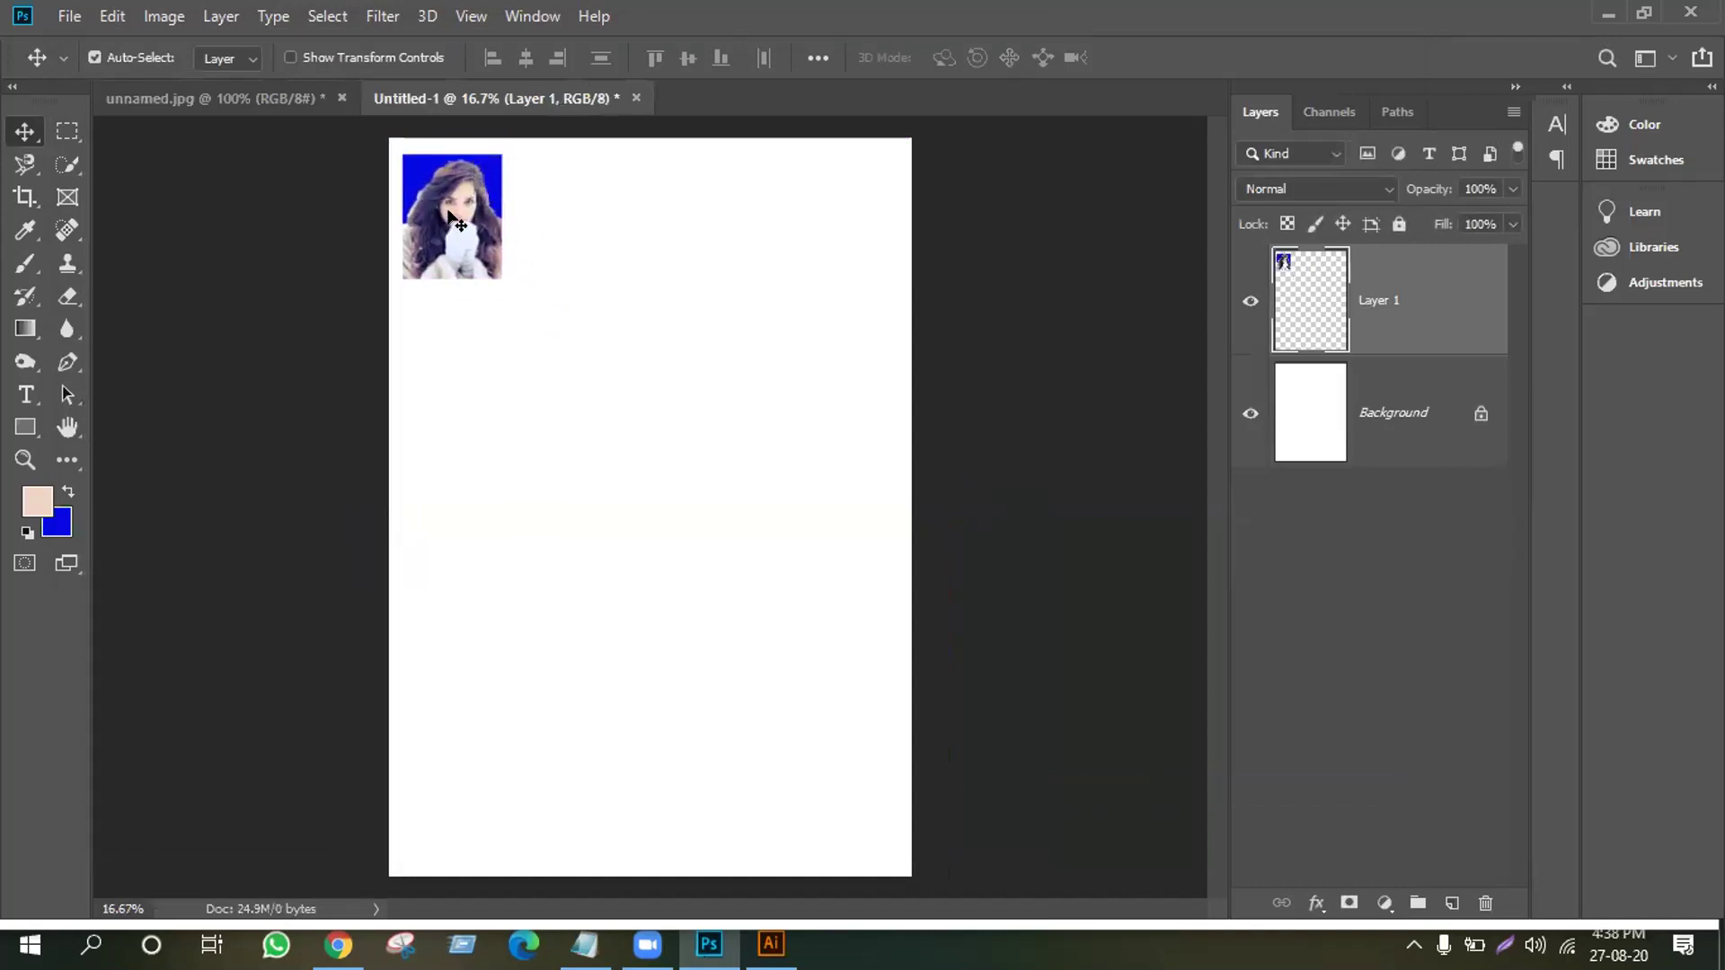
drag(448, 216, 558, 219)
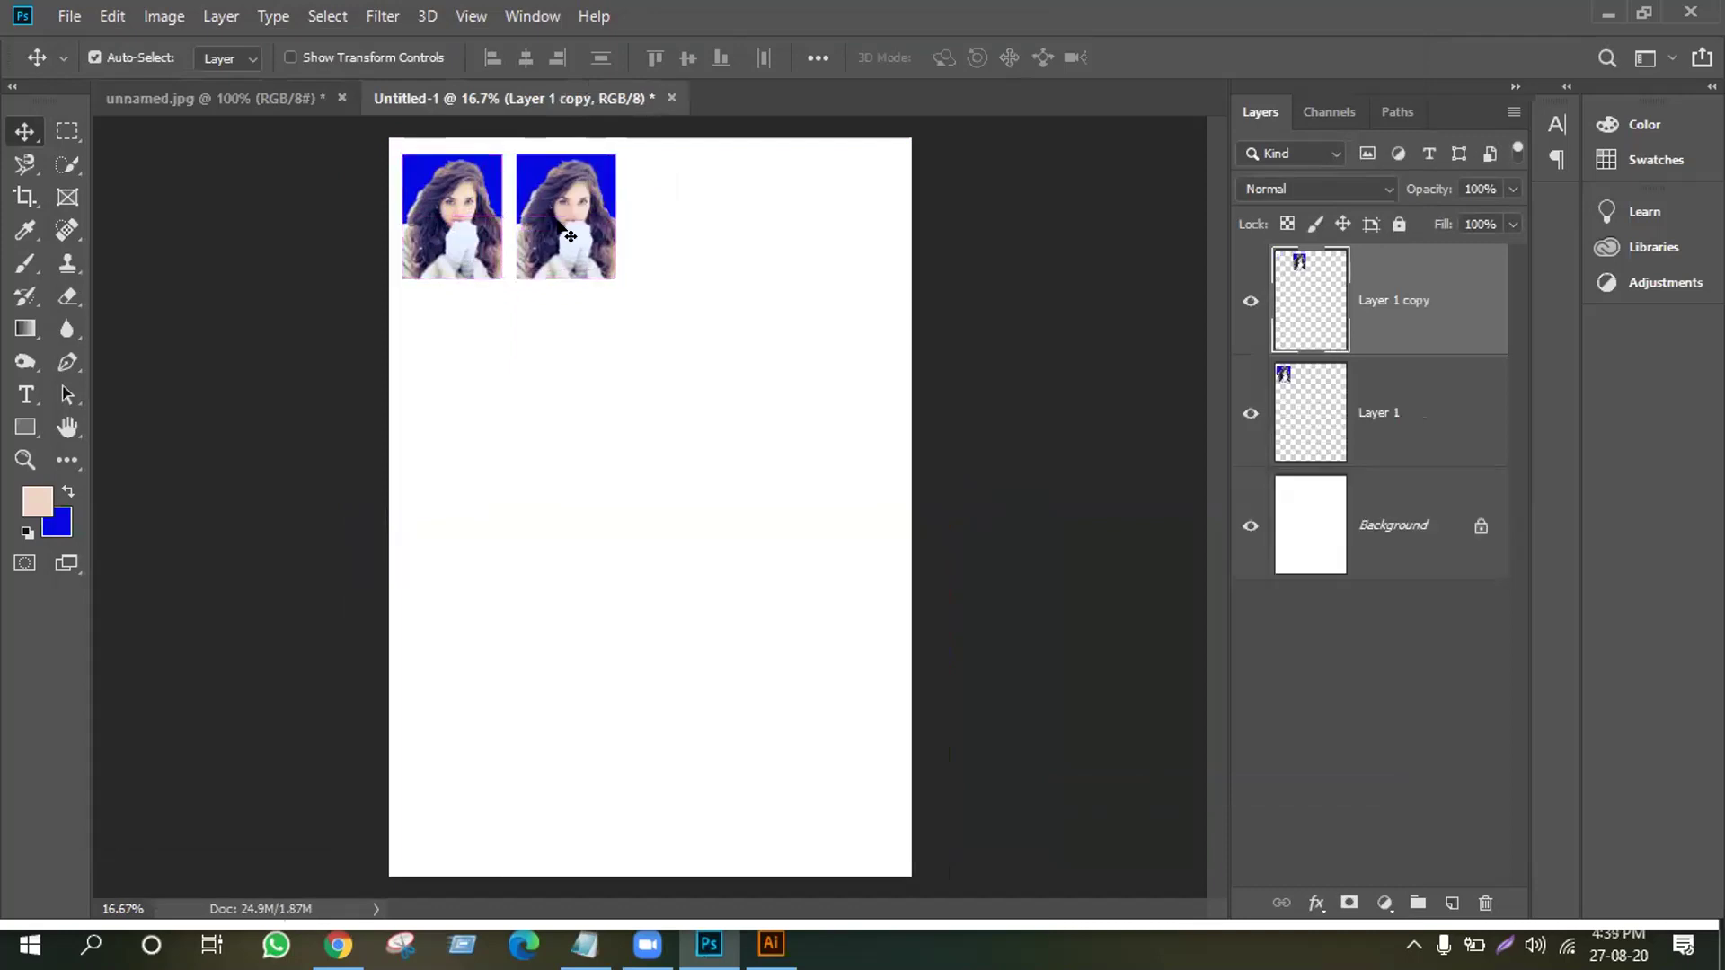
key(ctrl+j)
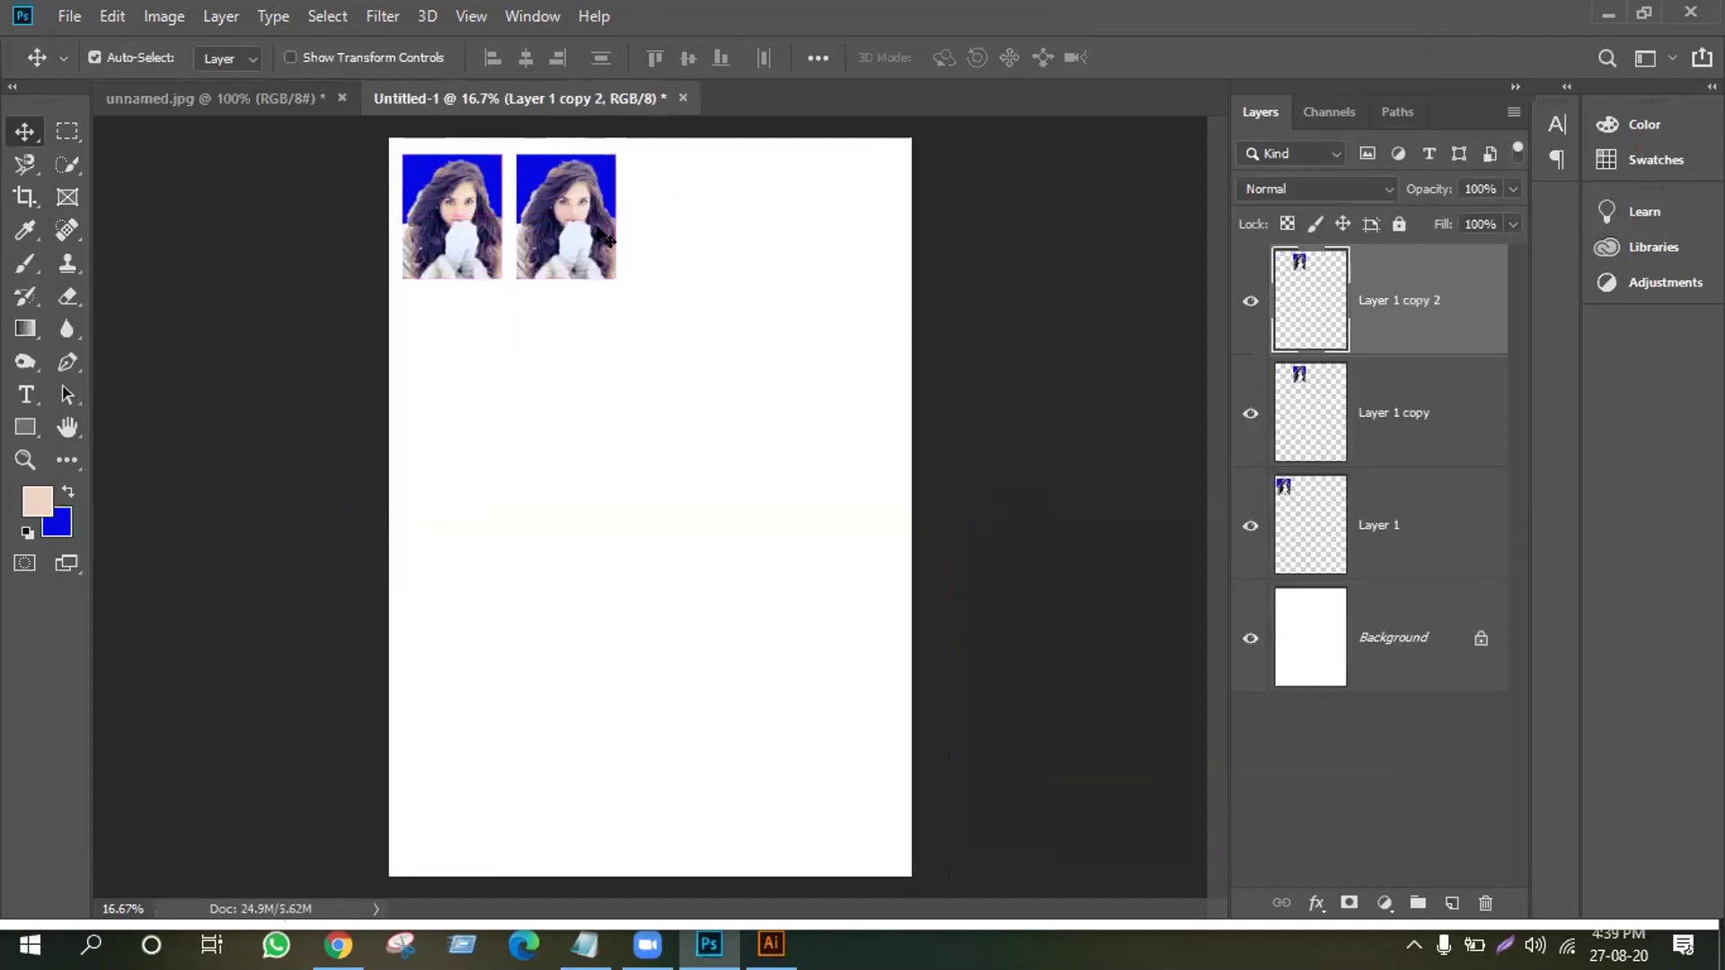
drag(604, 236, 707, 231)
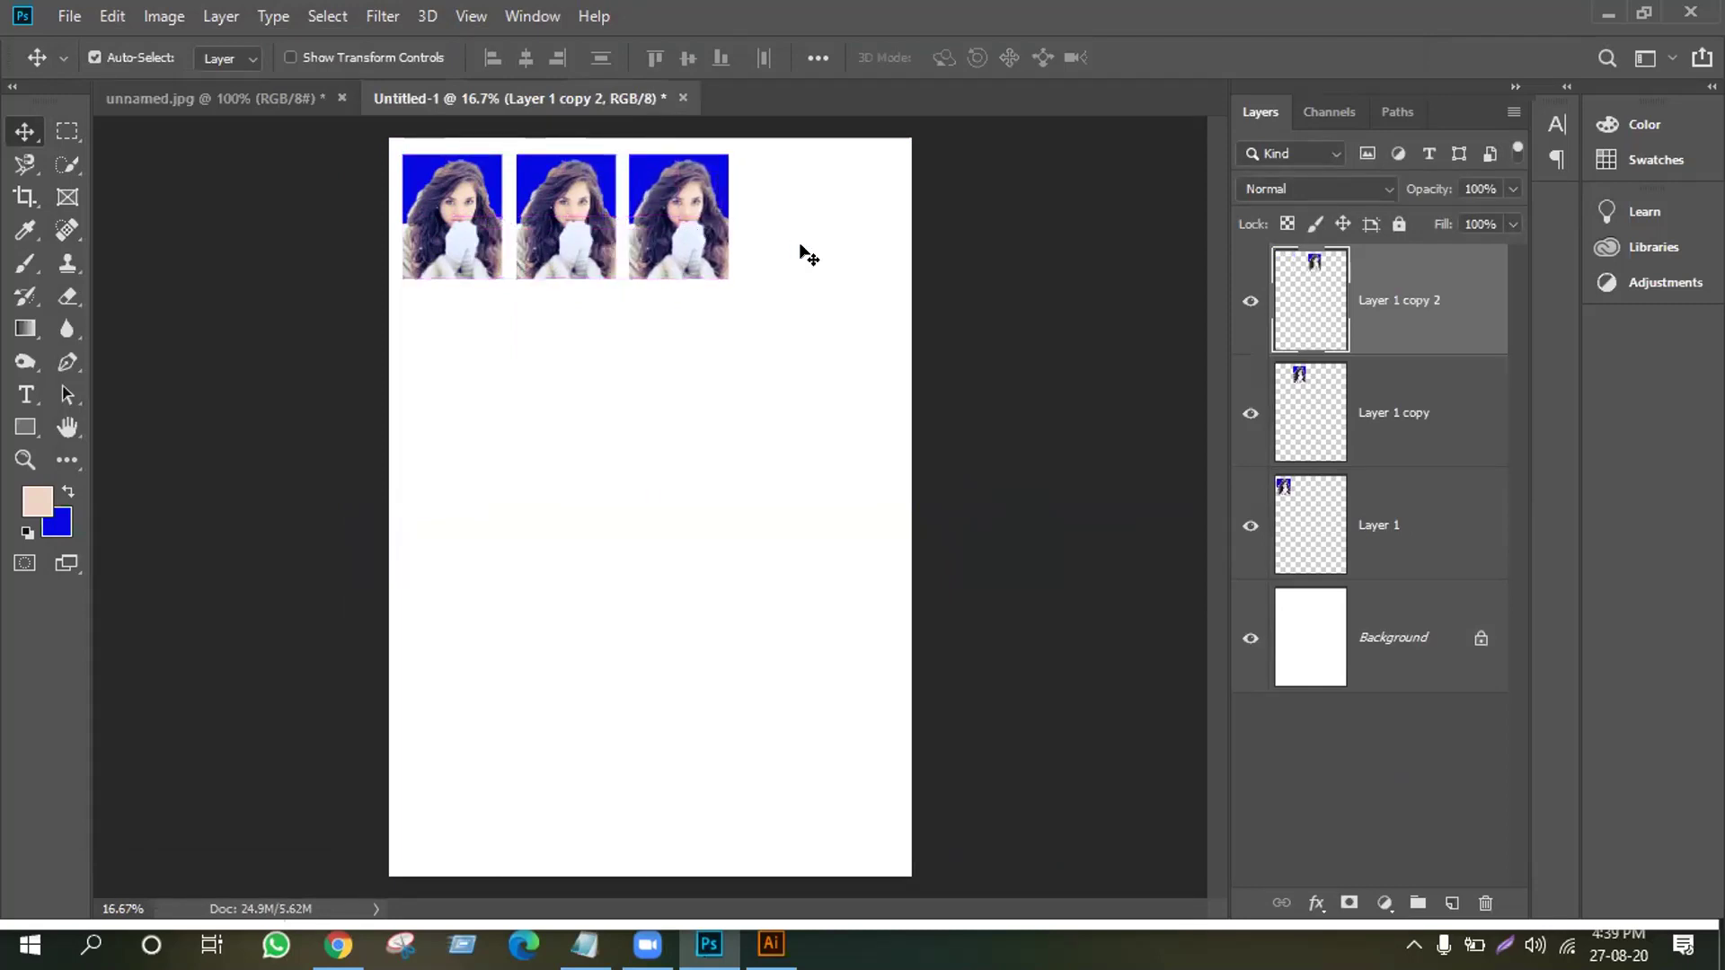
click(808, 256)
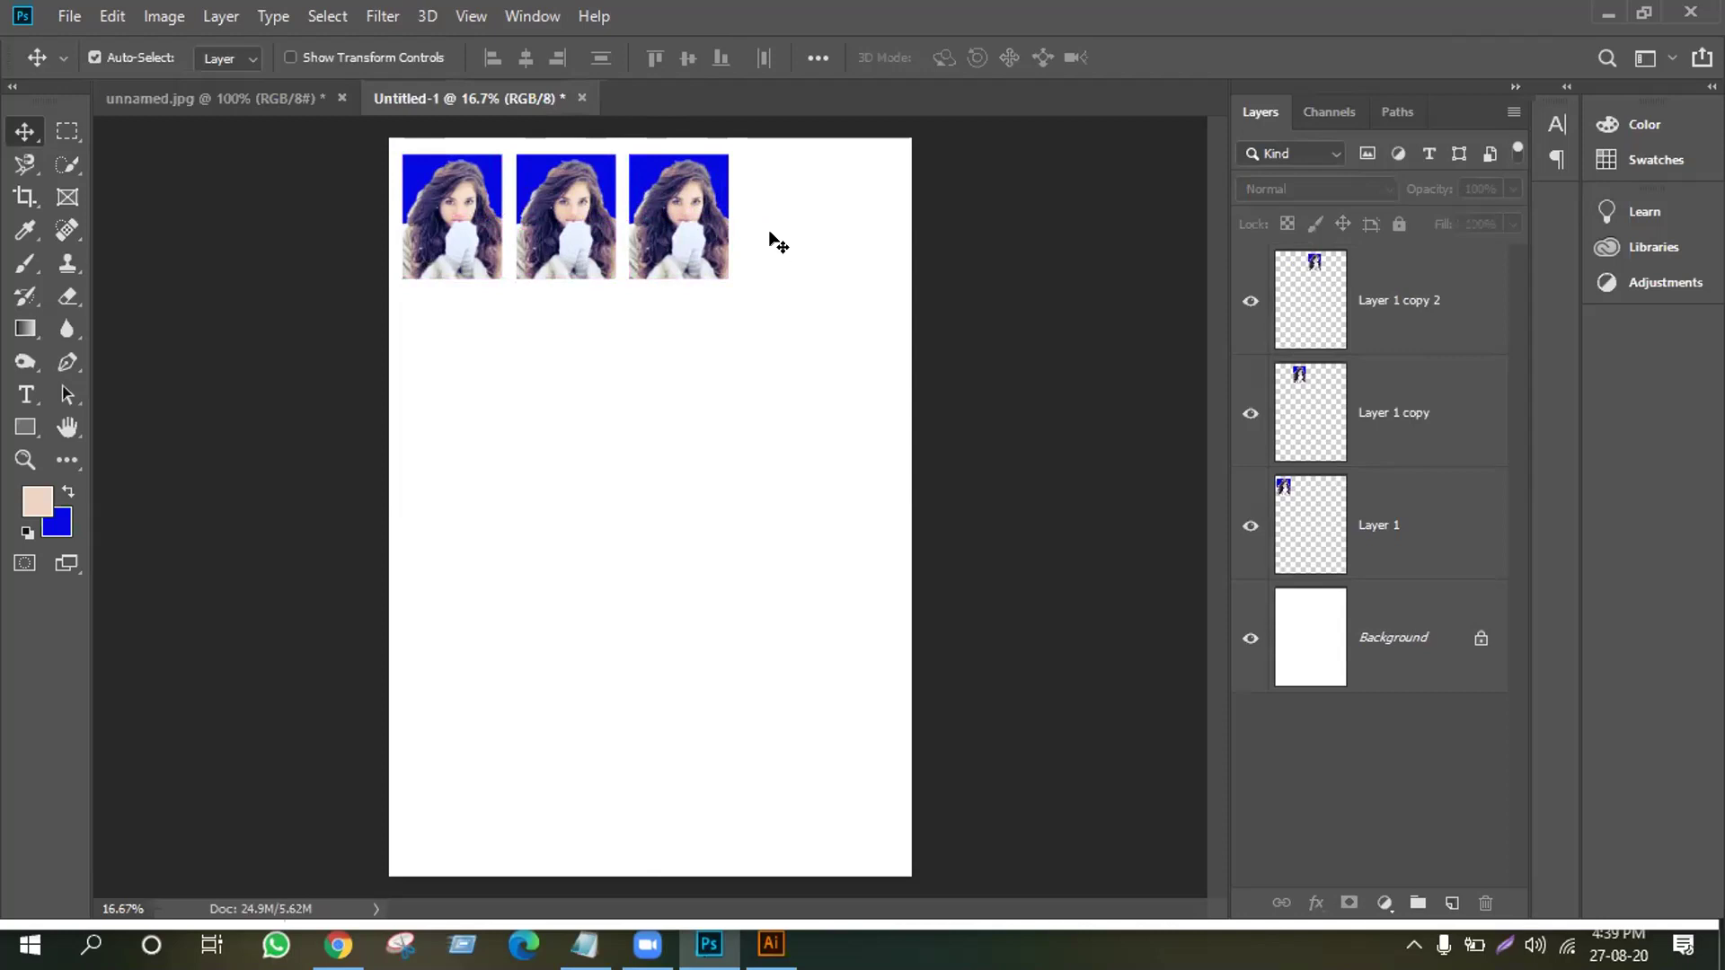
Add a fourth copy at the row's end and a fifth below, evening the spacing
drag(700, 231, 862, 231)
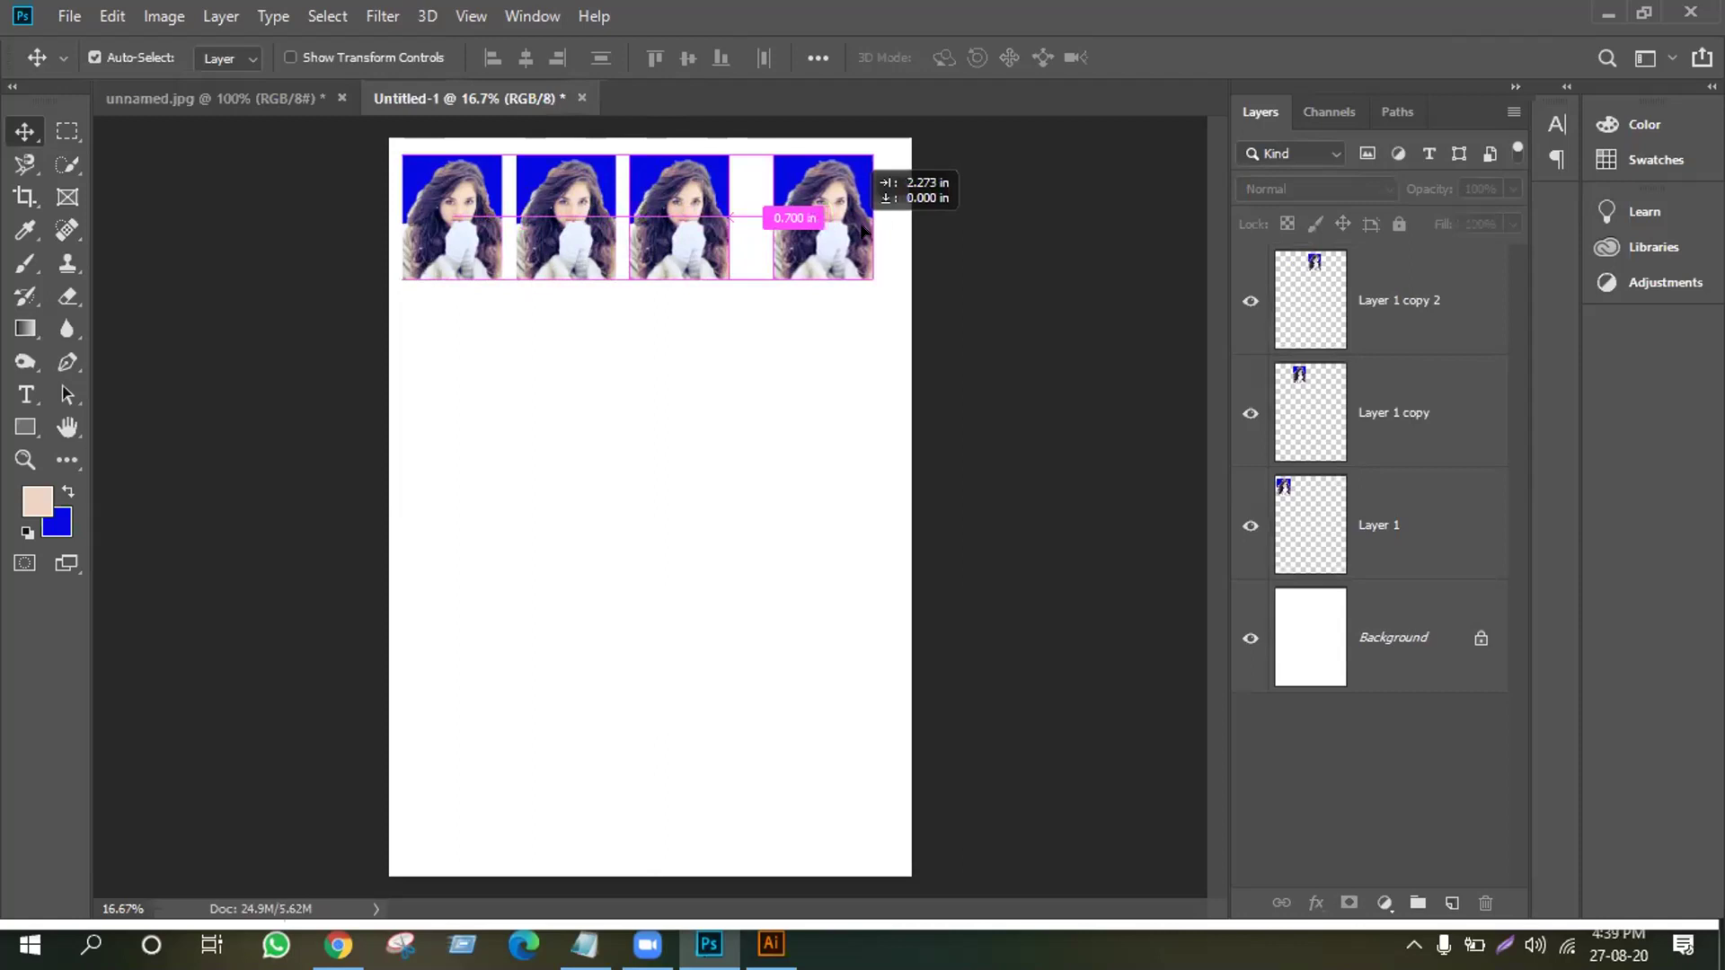
drag(862, 231, 869, 231)
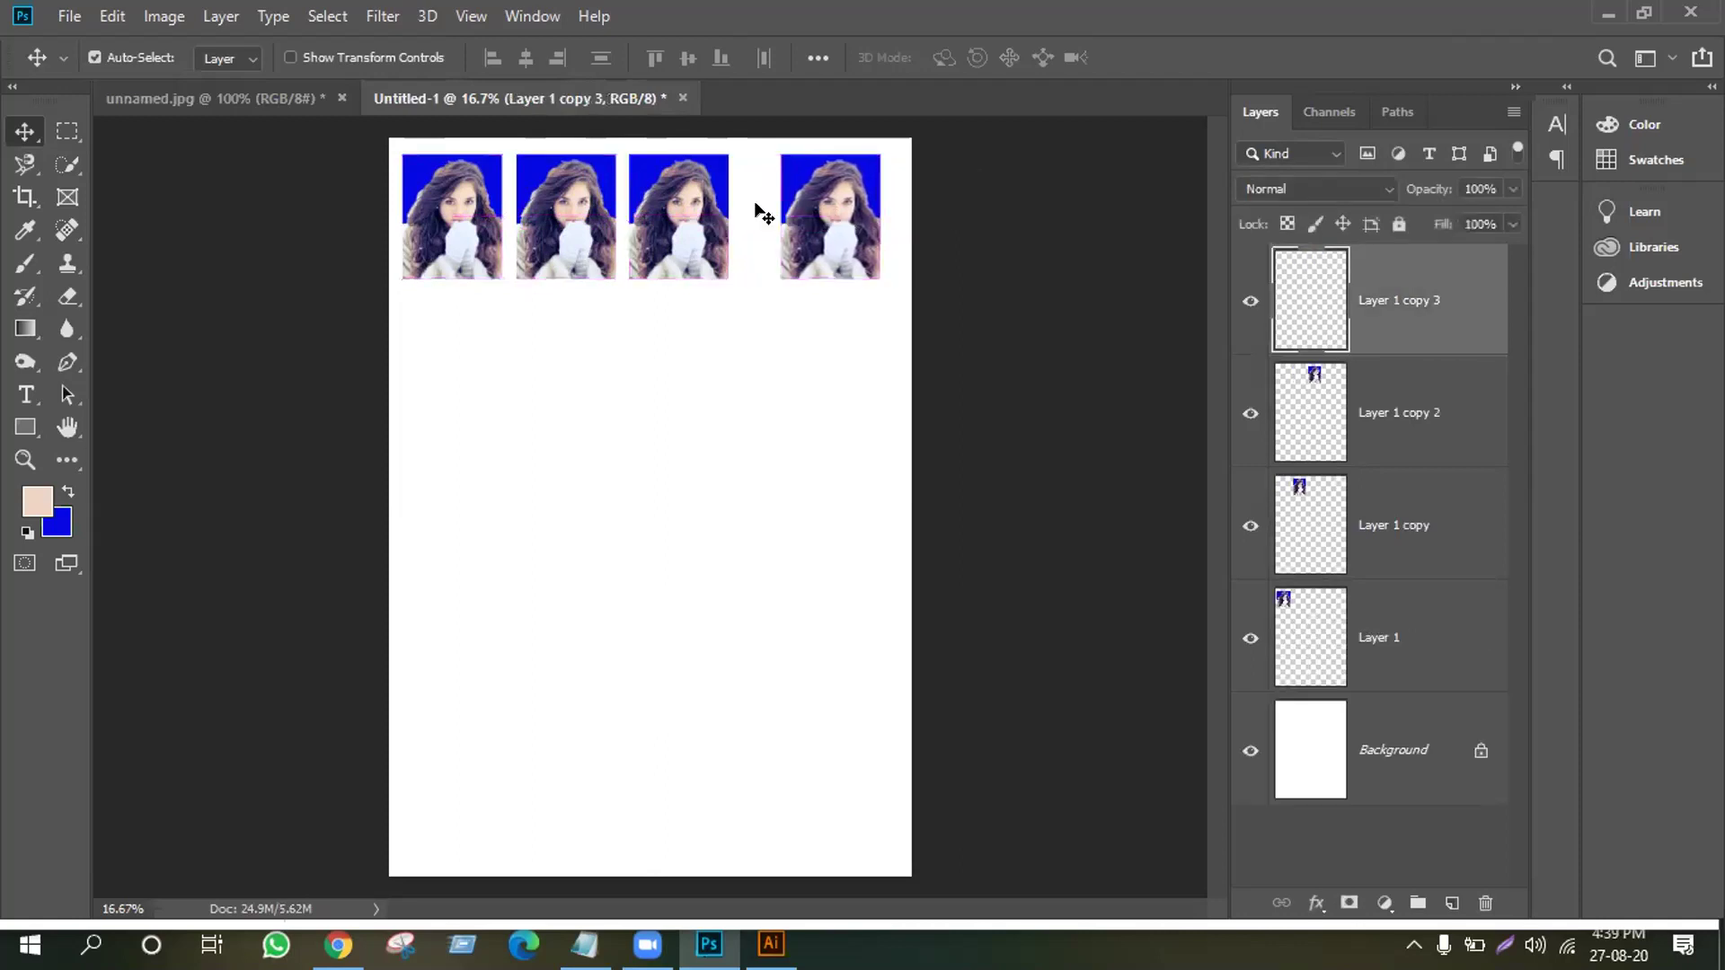
mouse_move(681, 220)
mouse_down()
mouse_move(702, 223)
mouse_move(735, 336)
mouse_move(465, 371)
mouse_move(717, 233)
mouse_up()
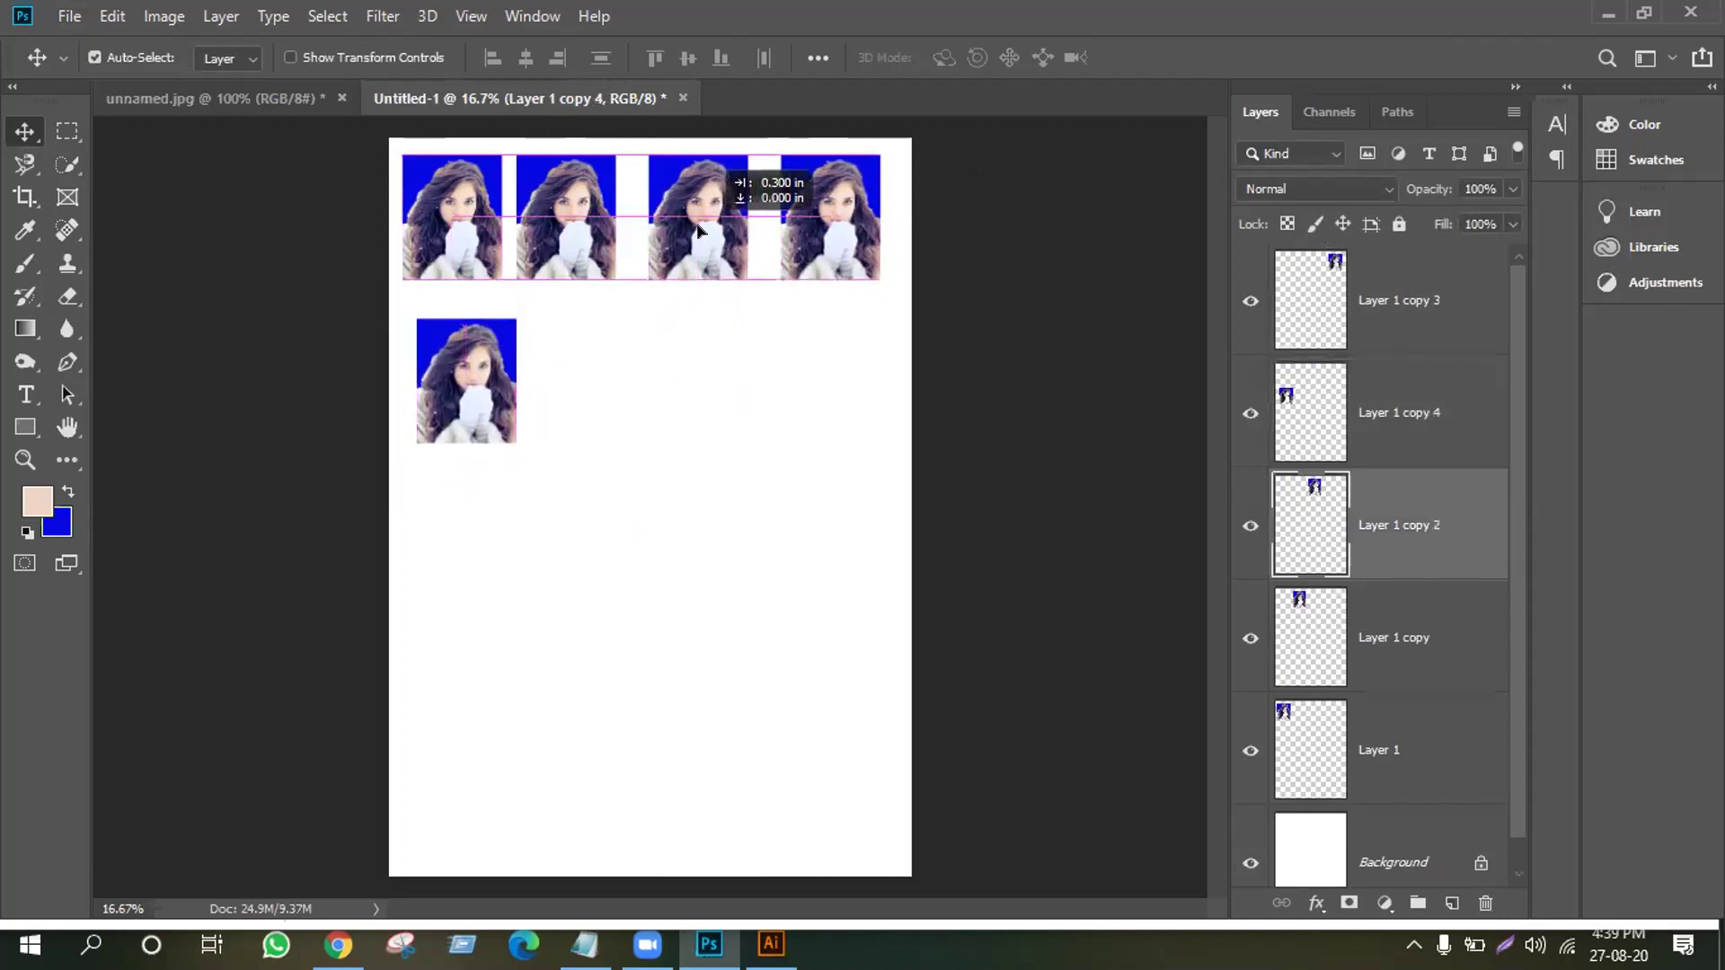
drag(588, 216, 596, 216)
click(670, 377)
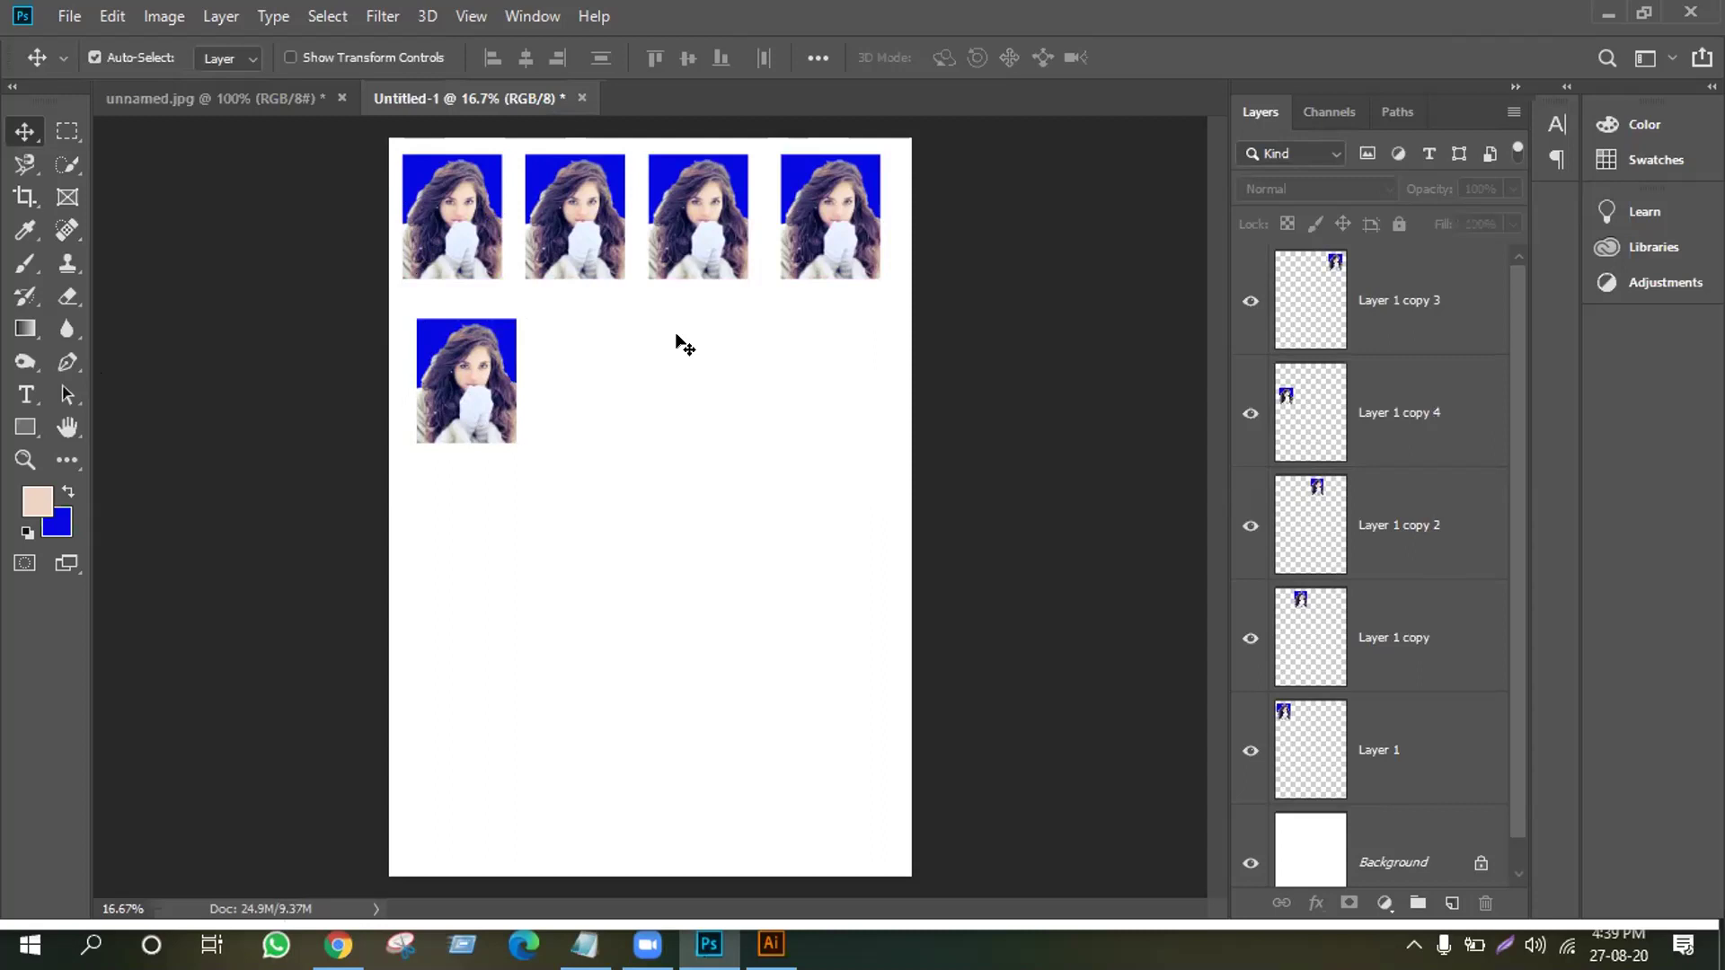
Save the sheet to the Desktop as a JPEG named 'passport image'
click(67, 15)
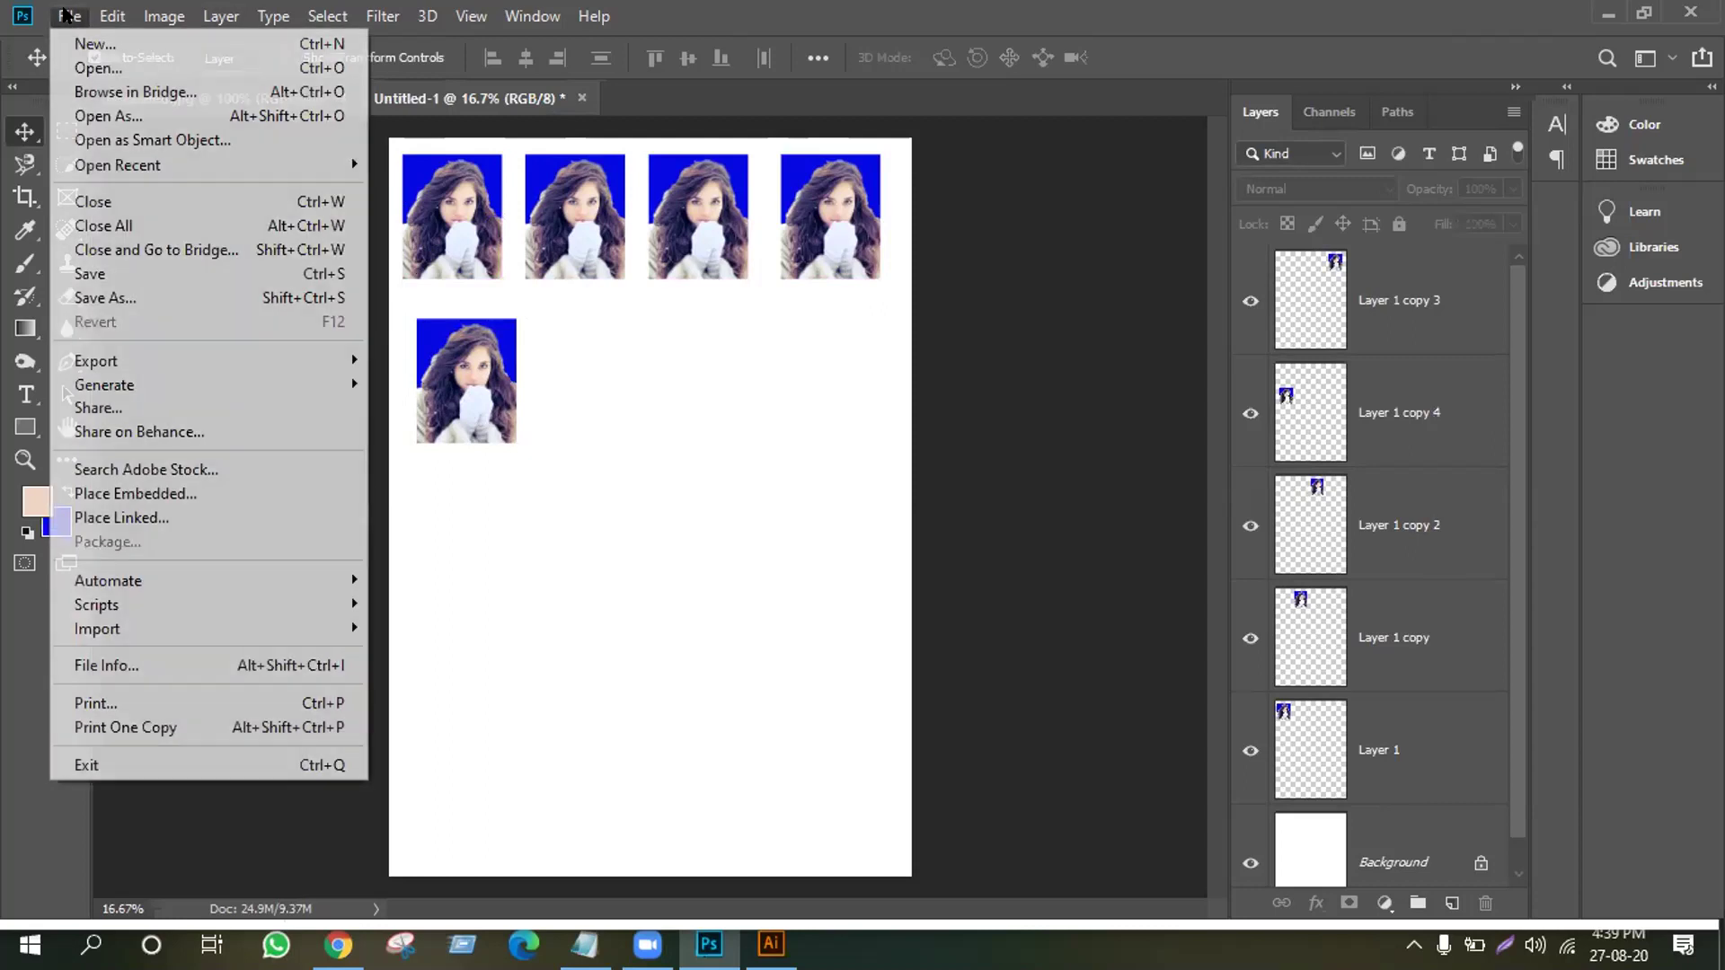
click(124, 280)
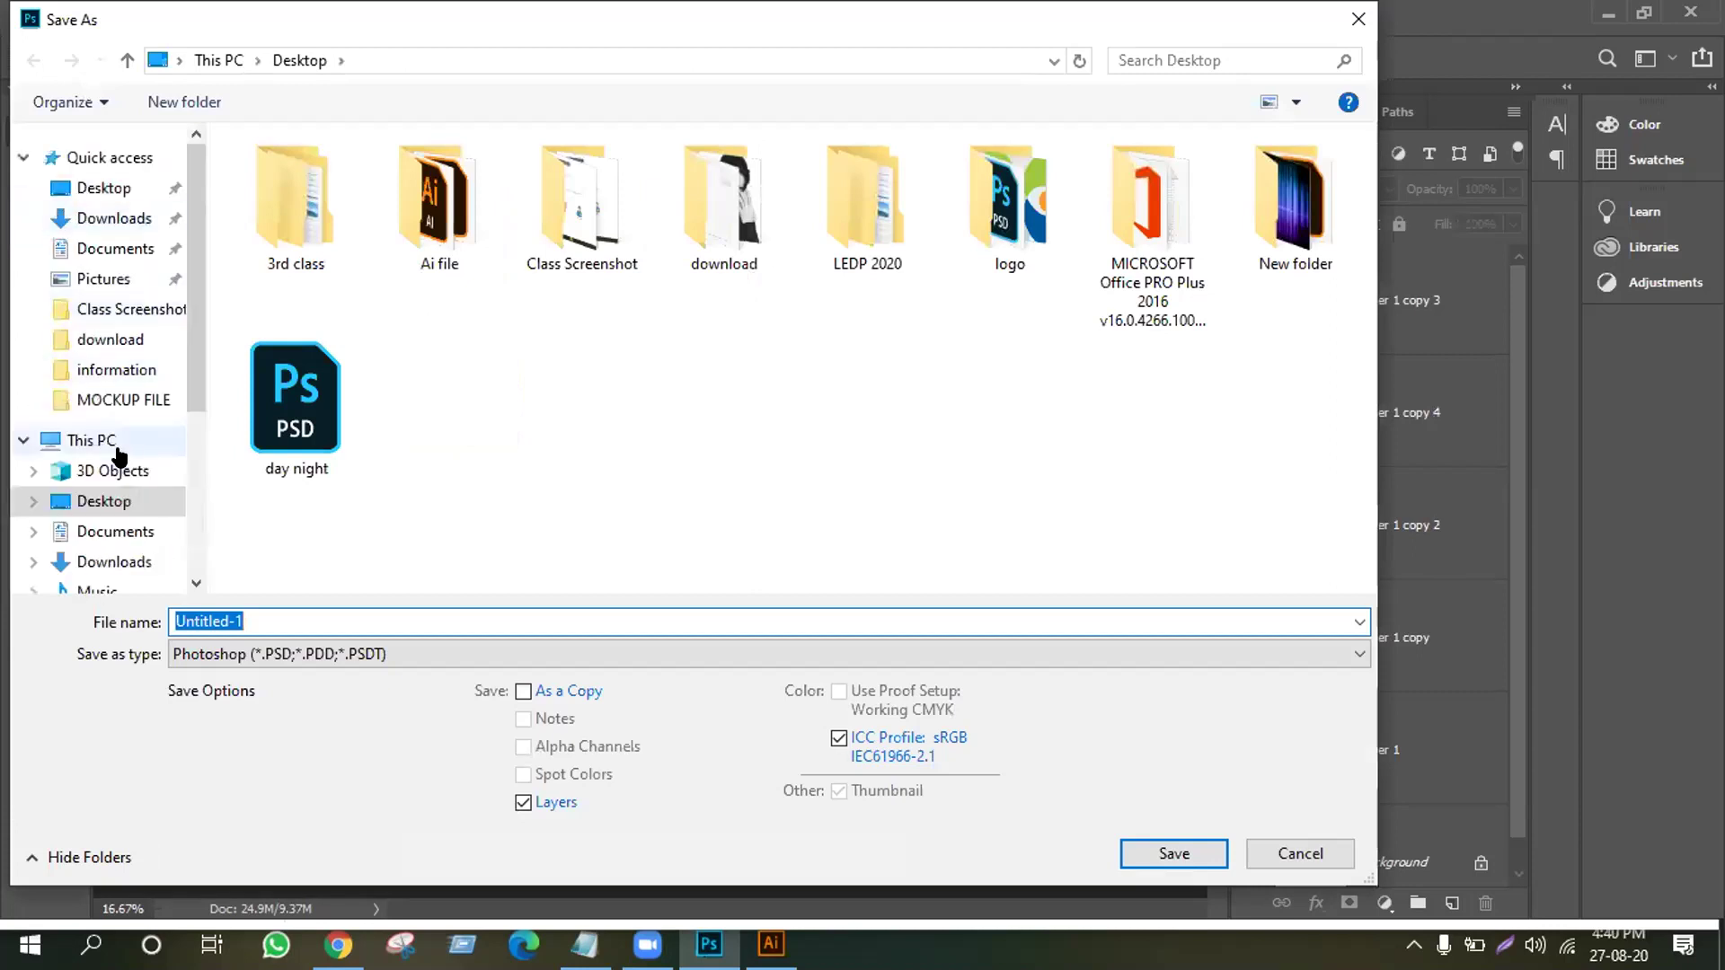
click(106, 502)
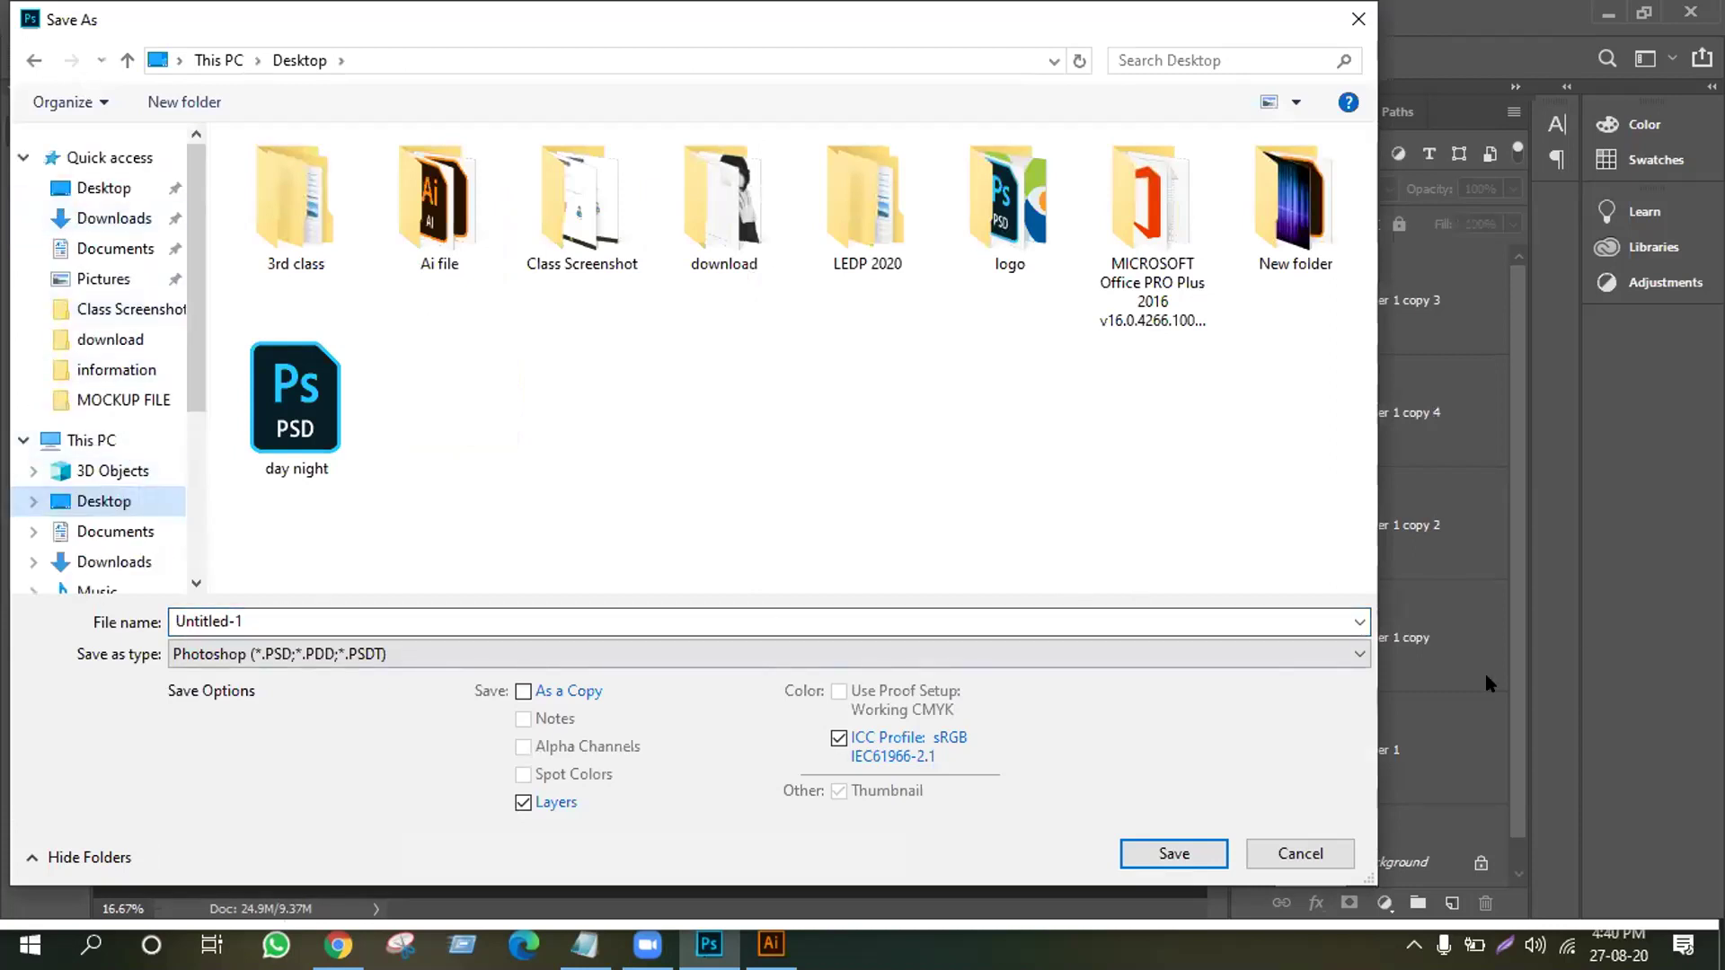
click(1359, 655)
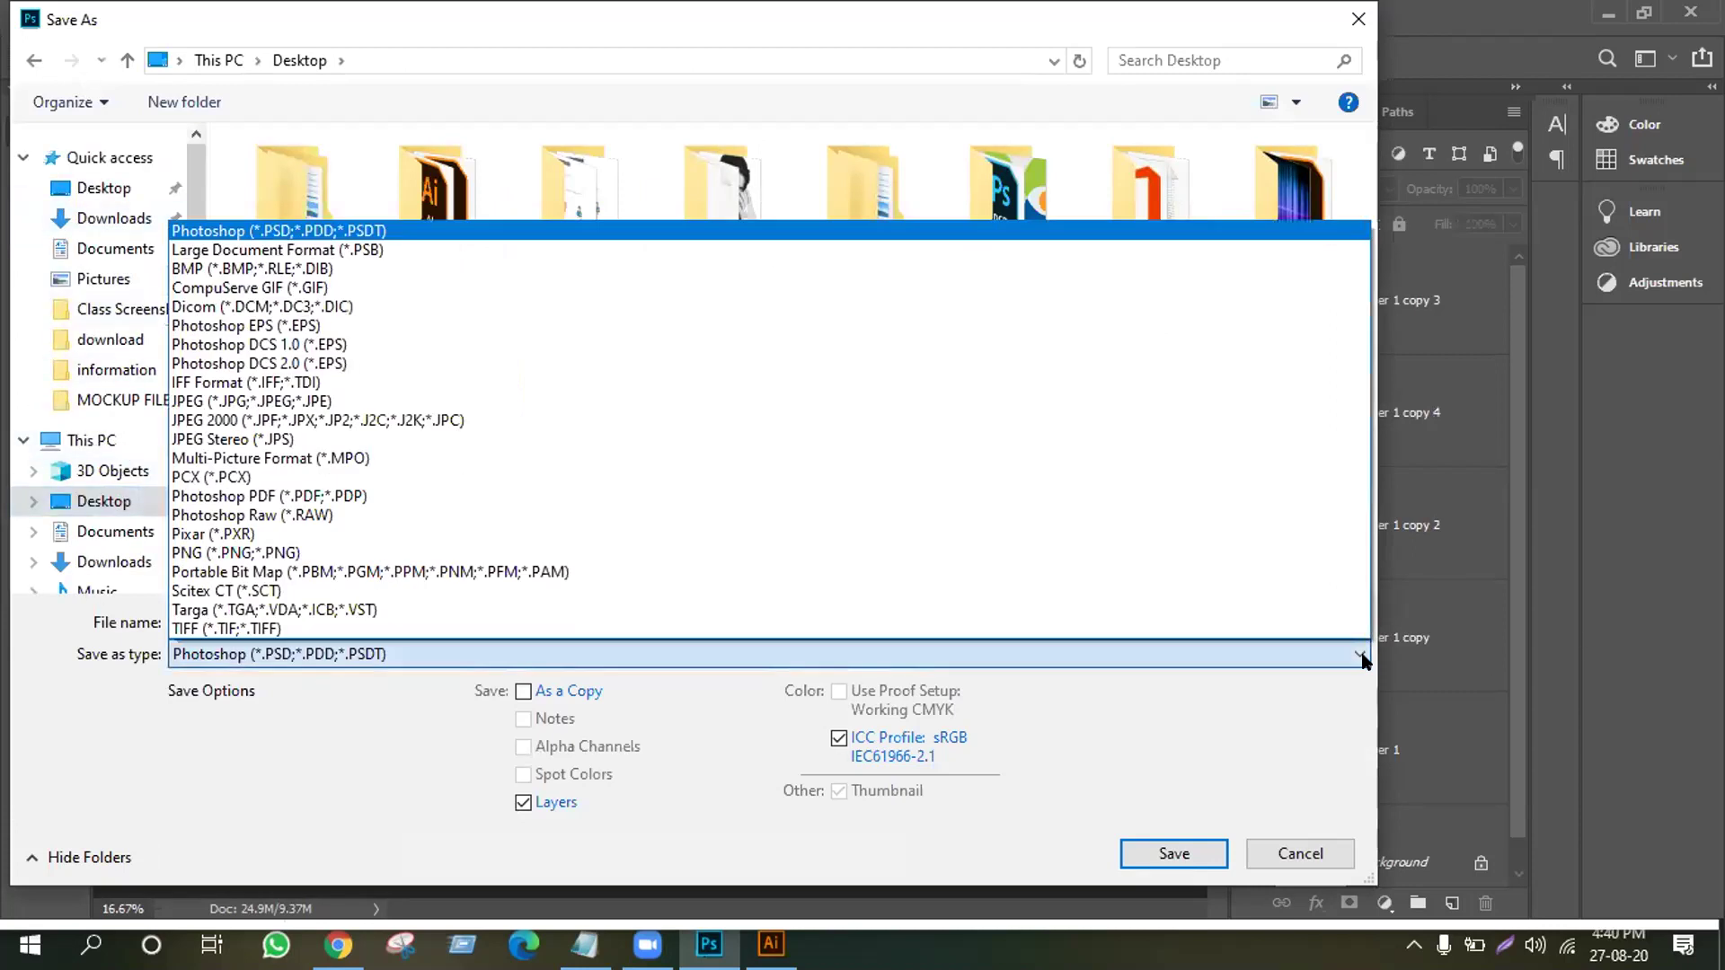
click(420, 401)
drag(242, 617, 134, 618)
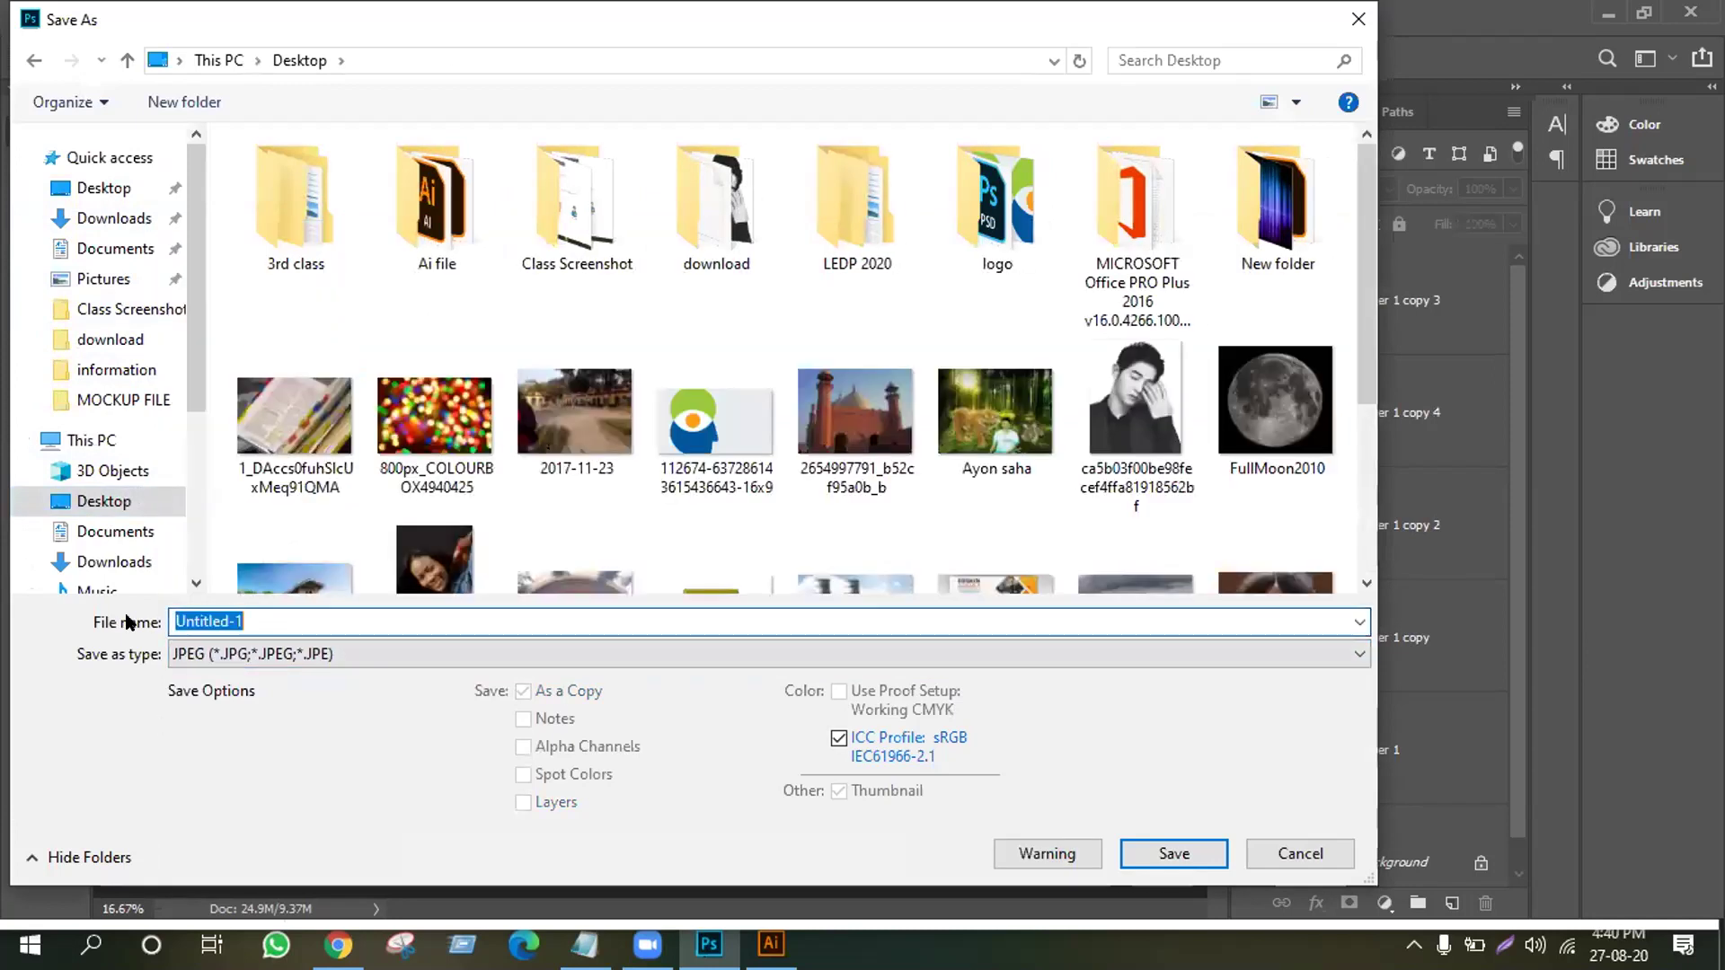
text(pass)
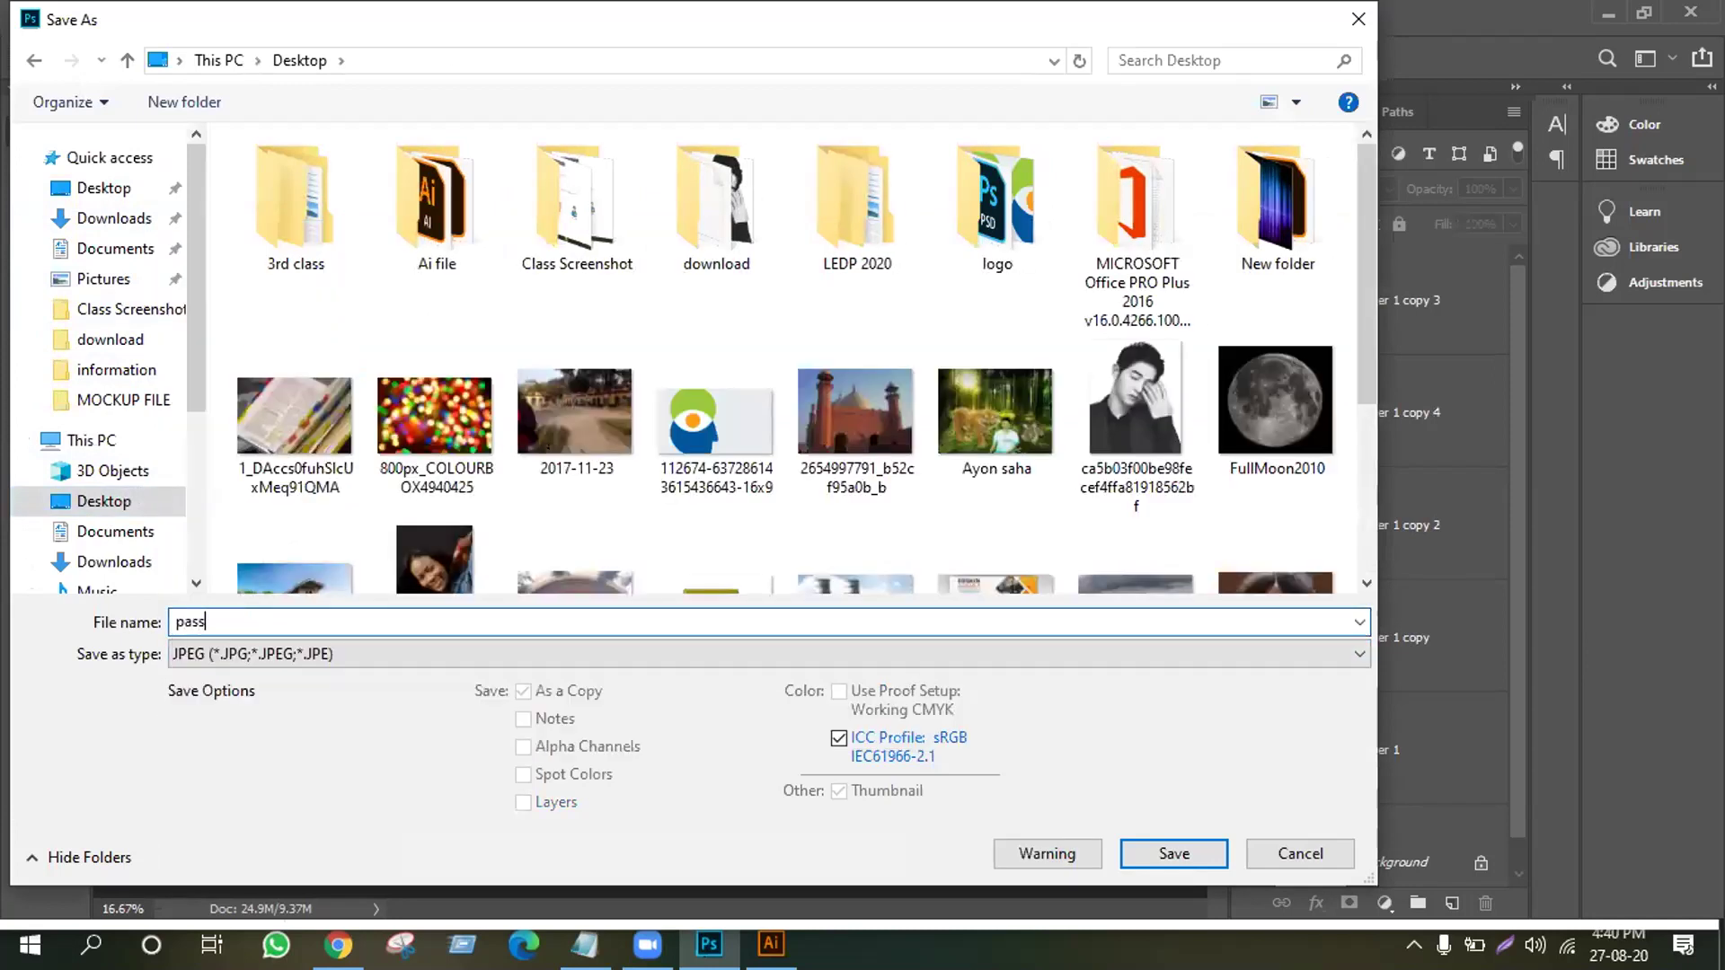
text(t)
text(e)
key(Return)
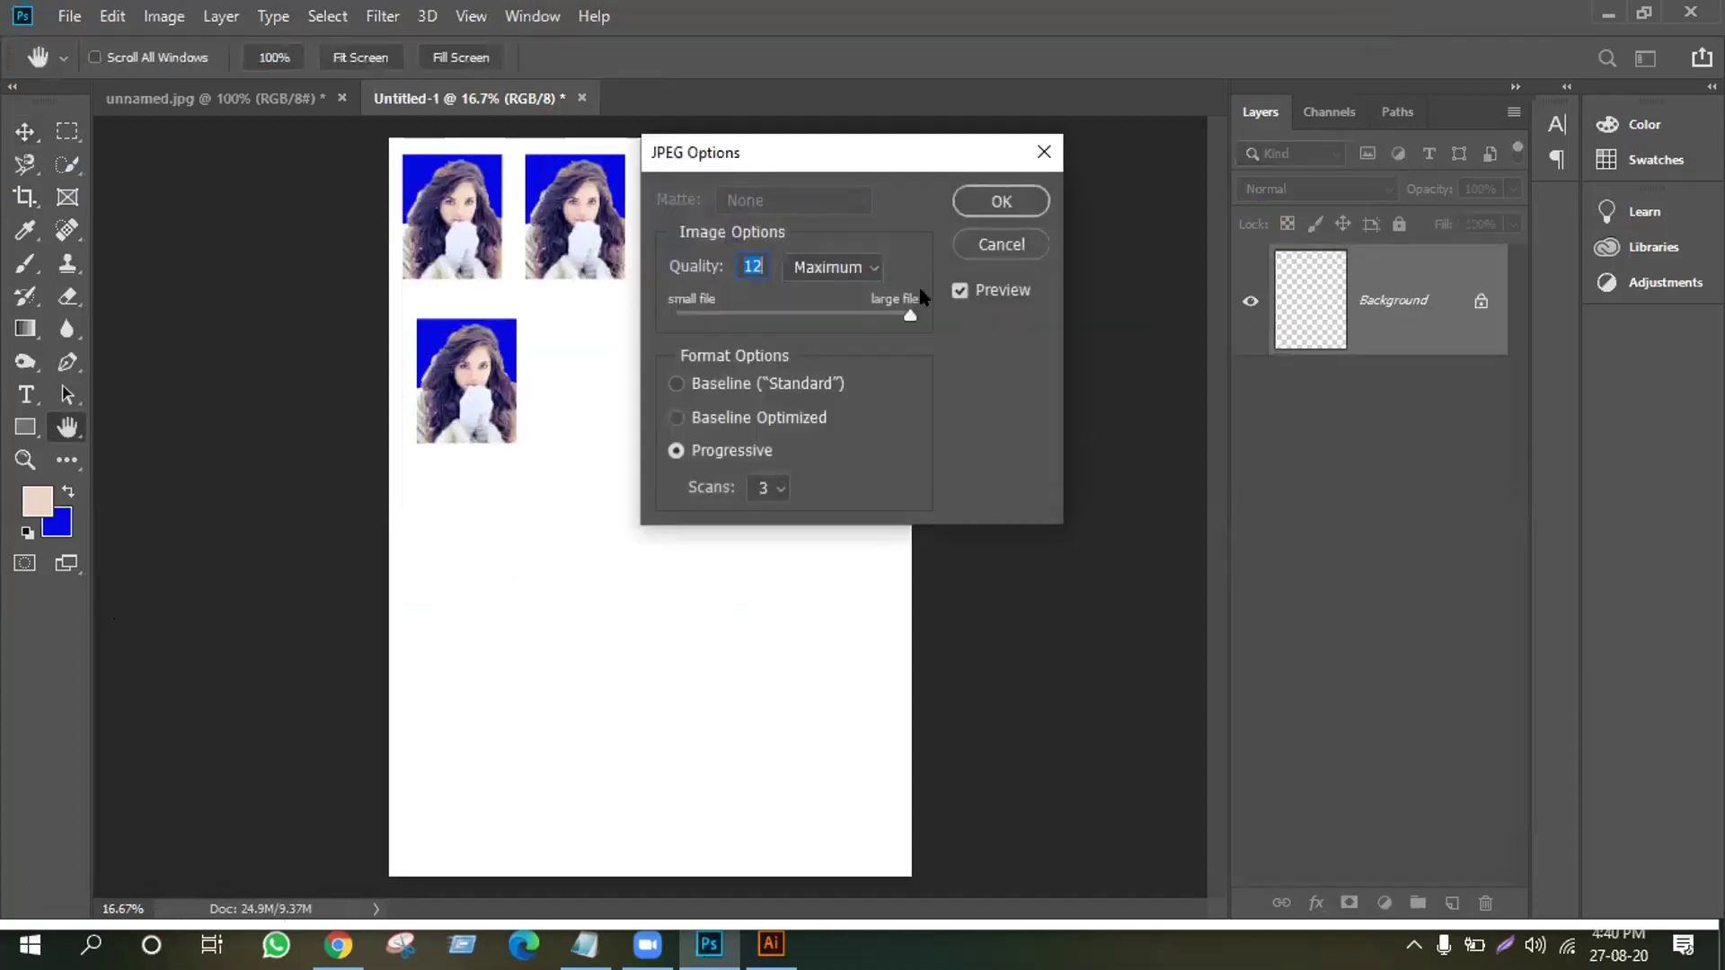
Try lower JPEG qualities, then set Quality back to 12 Maximum and confirm
drag(910, 314, 858, 316)
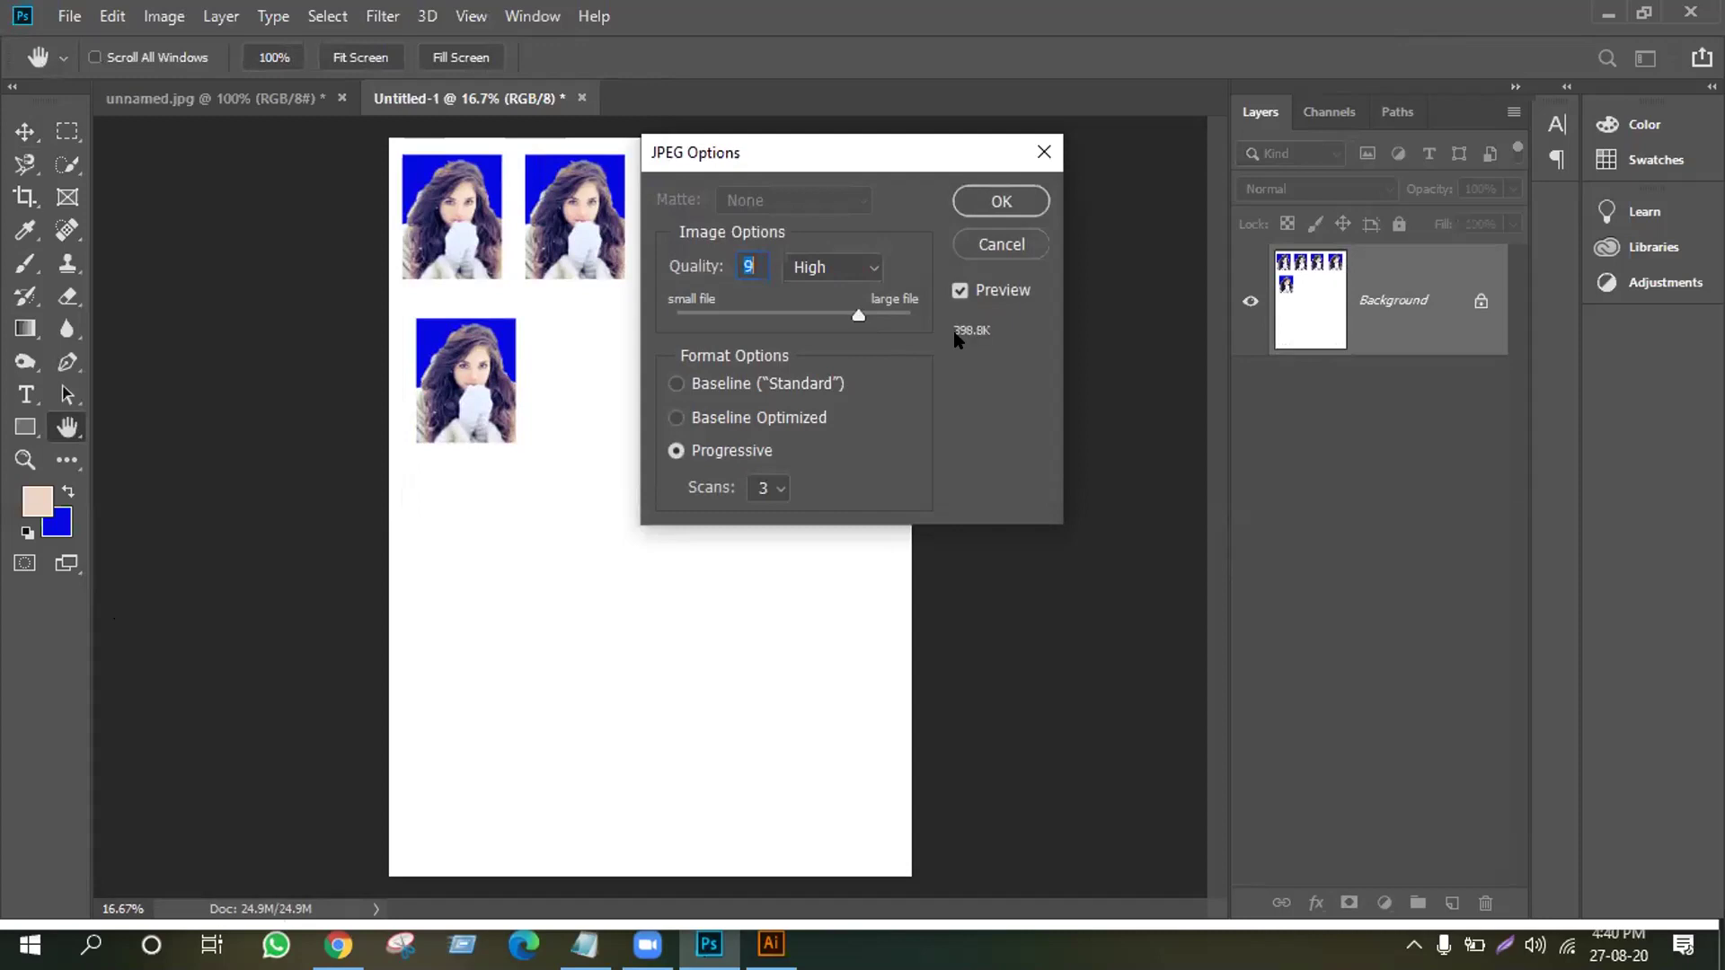
drag(859, 315, 771, 316)
drag(770, 314, 734, 313)
drag(735, 316, 911, 315)
click(1017, 200)
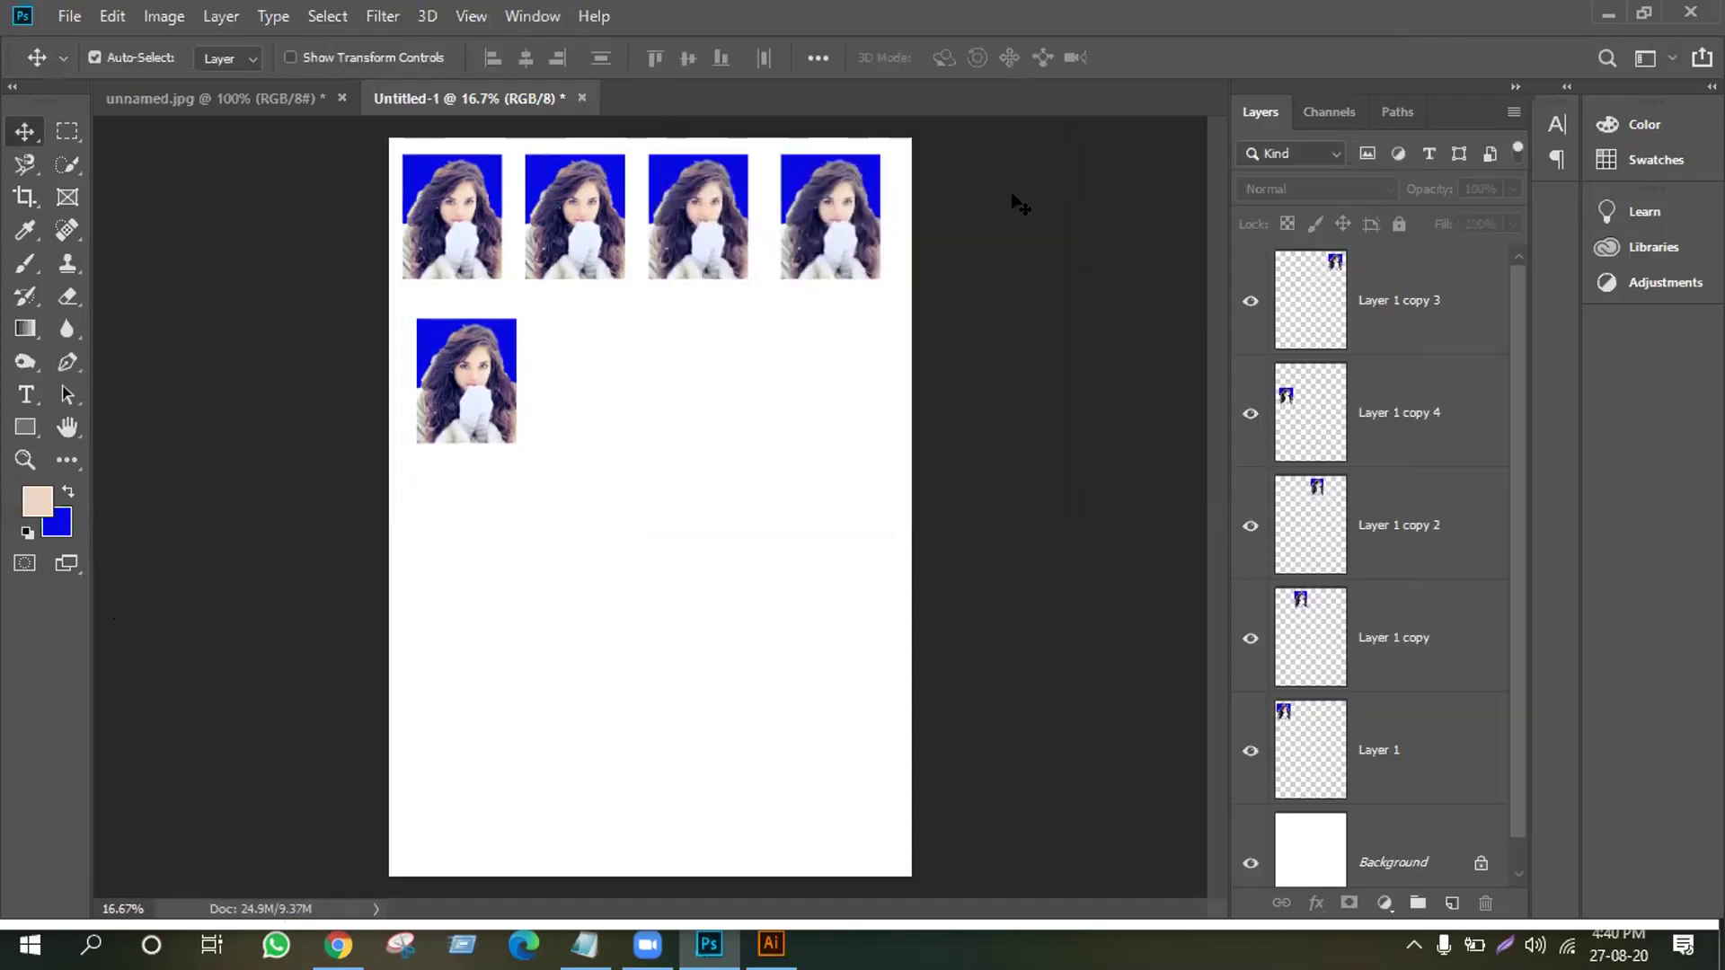
Minimize Photoshop, Chrome and Illustrator, then open the passport image file on the desktop
click(1608, 12)
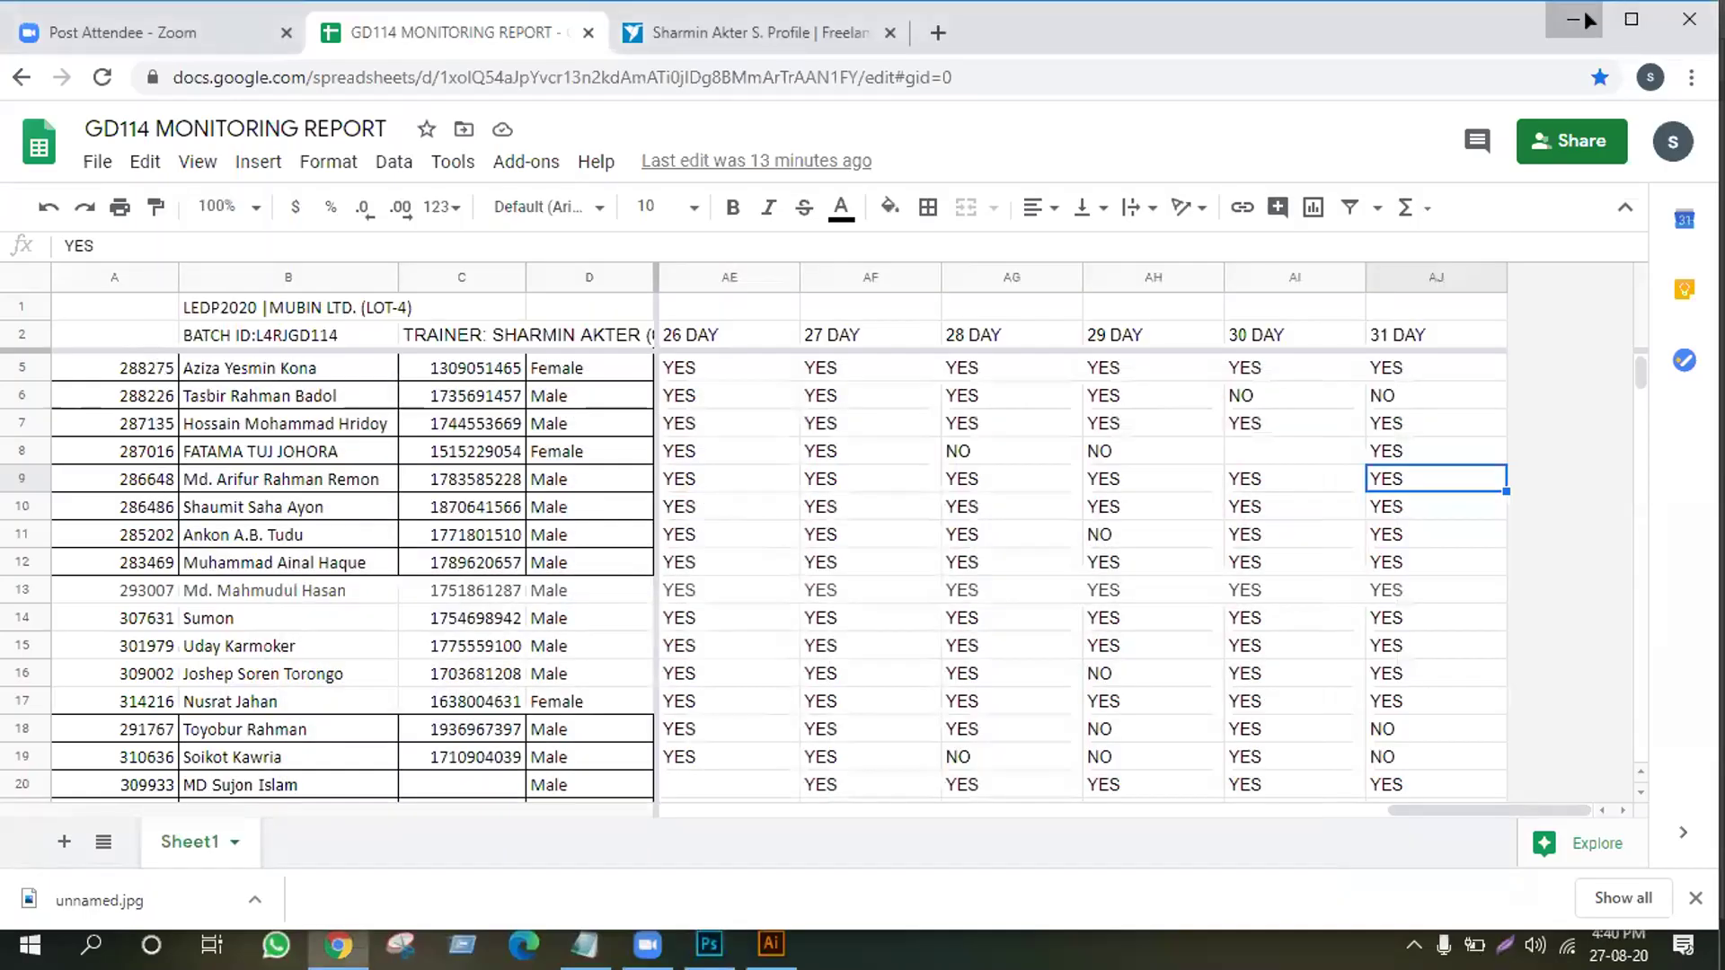
click(1585, 14)
click(1604, 7)
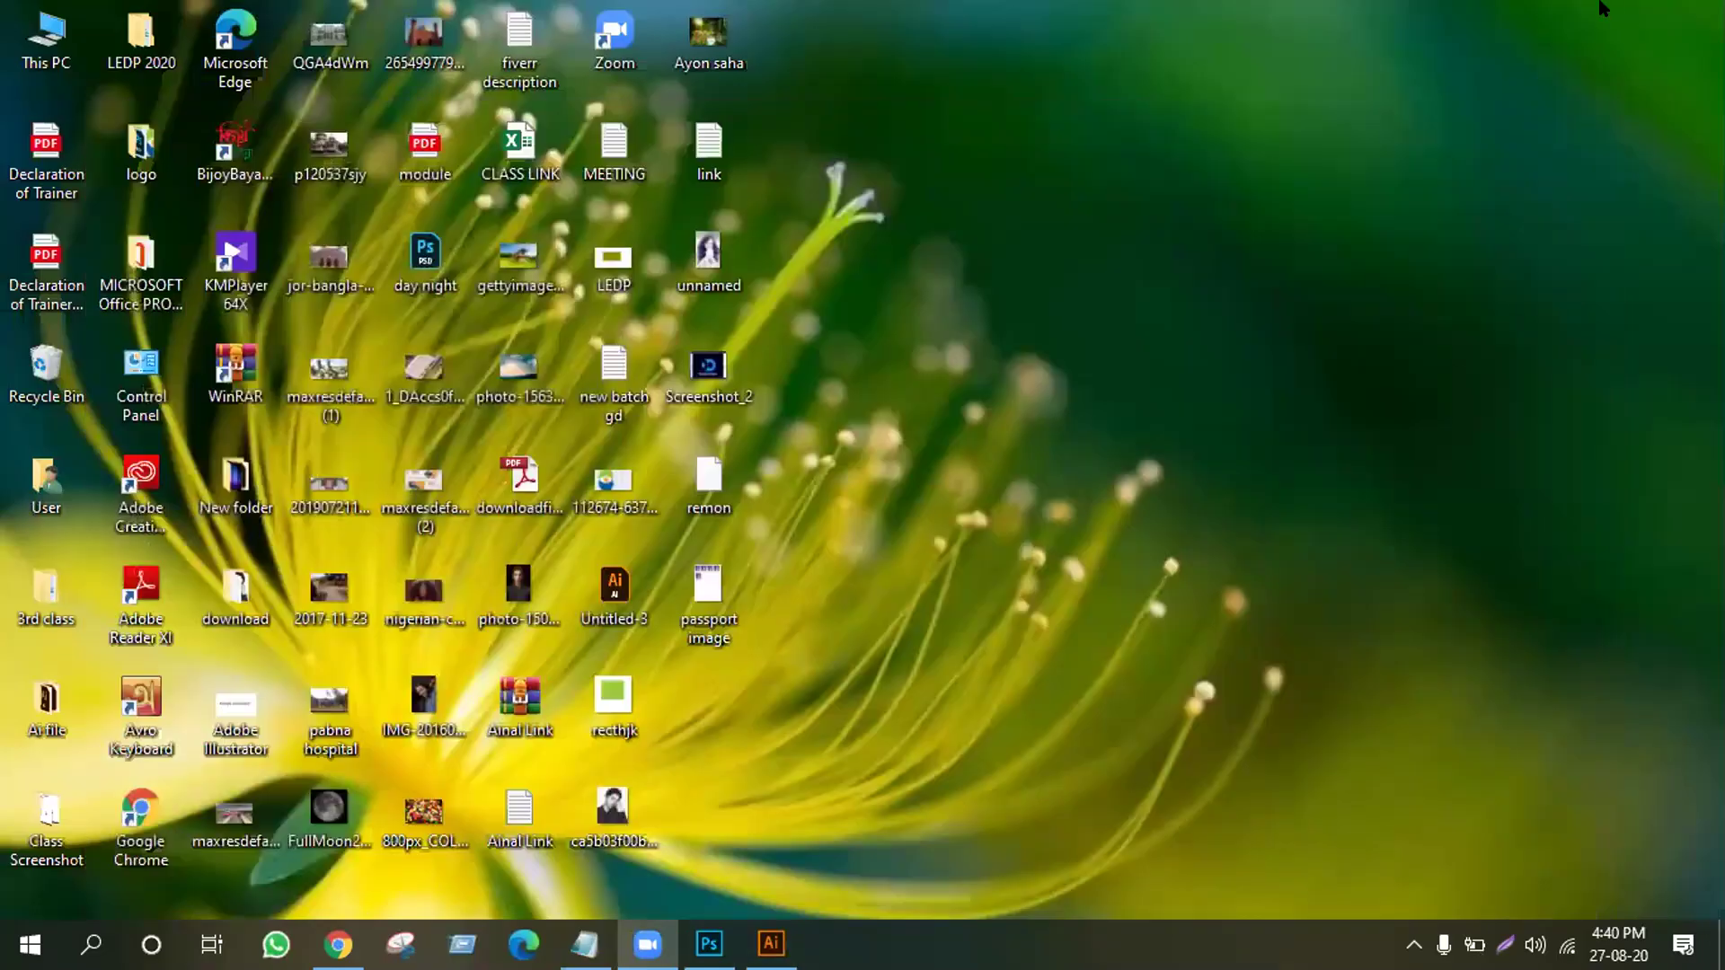
double_click(701, 589)
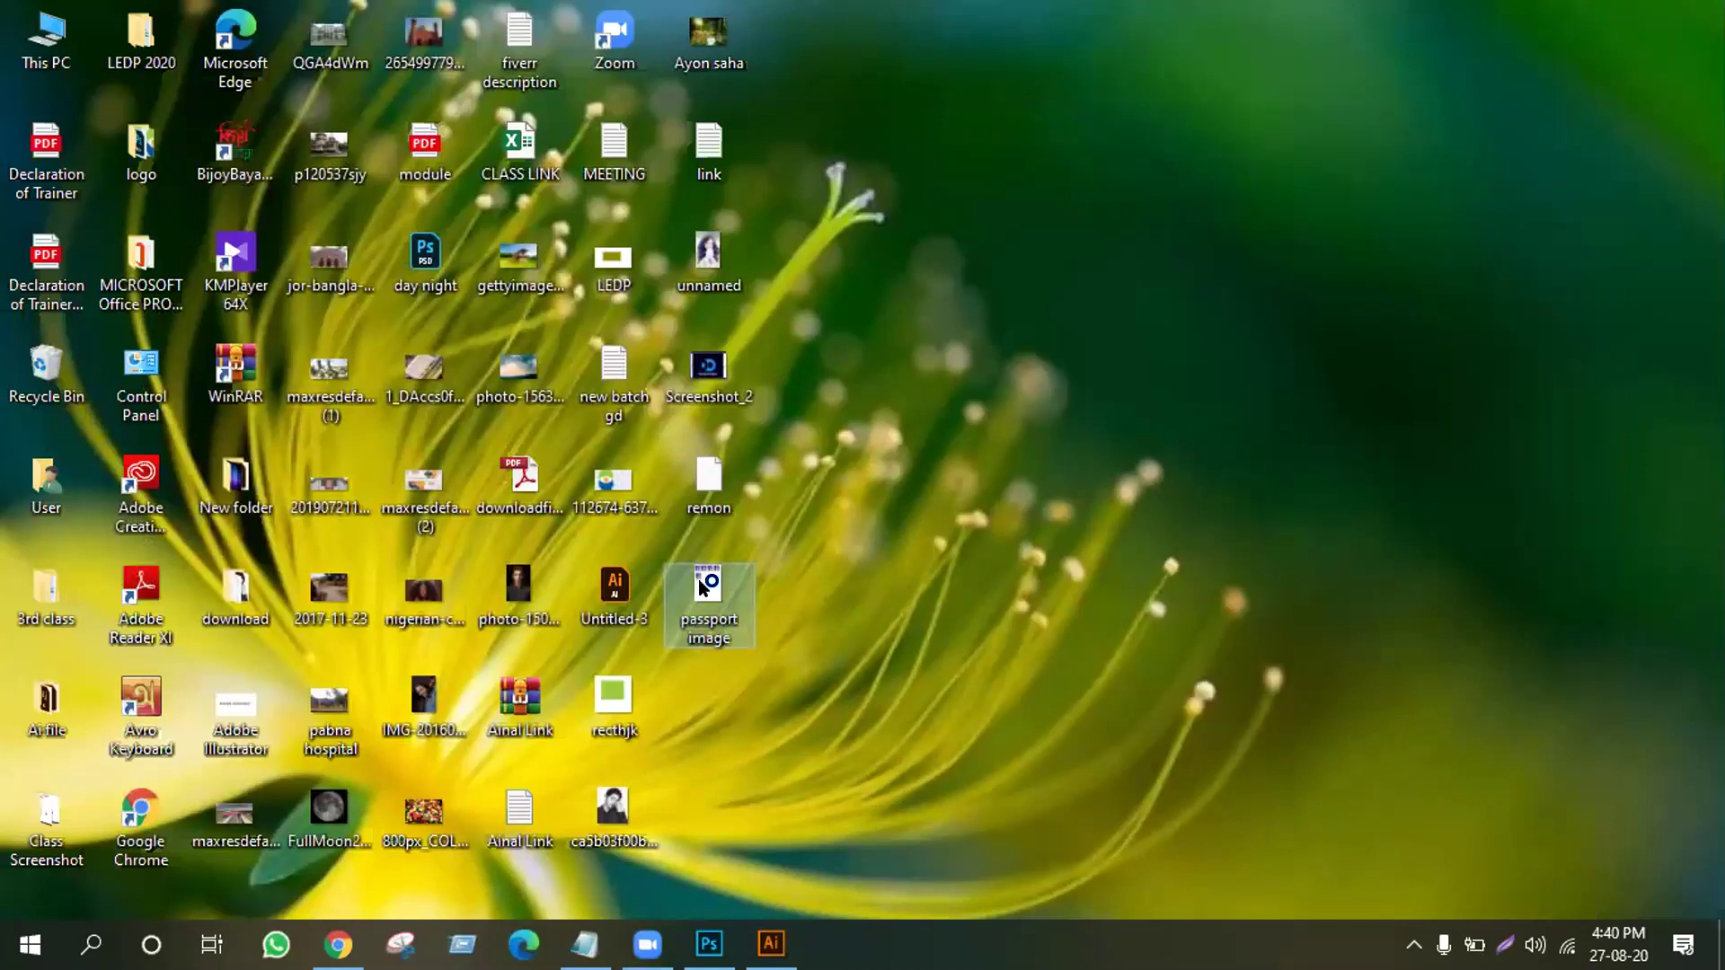
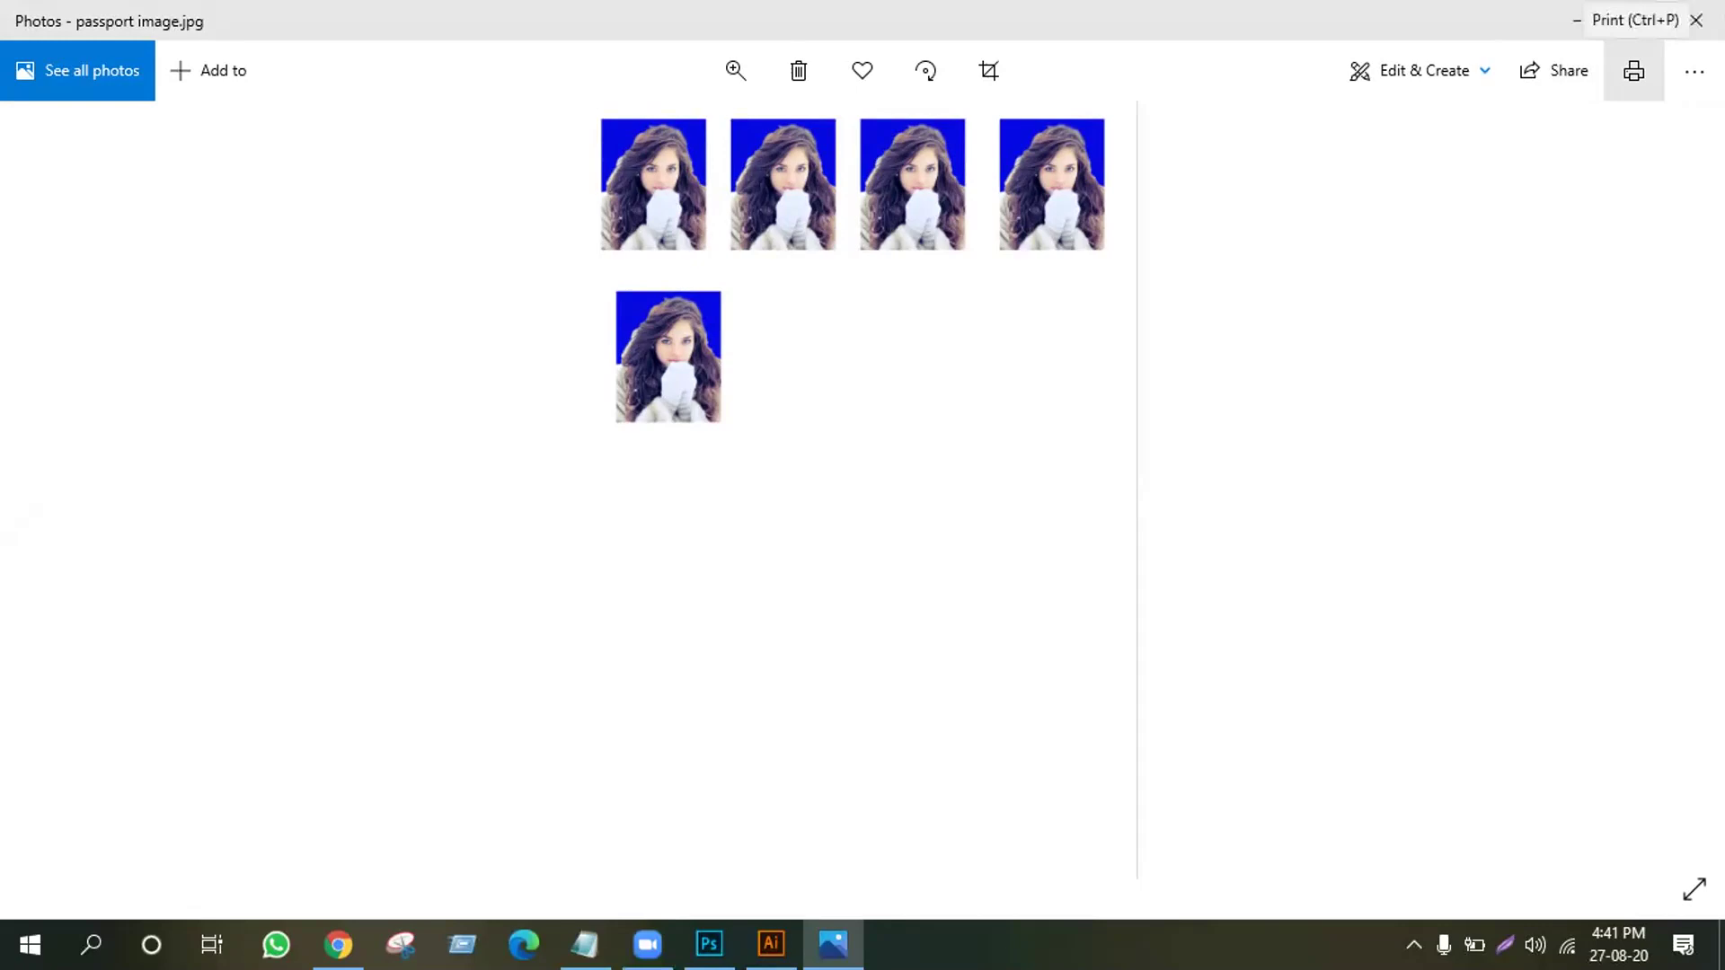
Close the Microsoft Photos print preview of passport image.jpg
click(1698, 20)
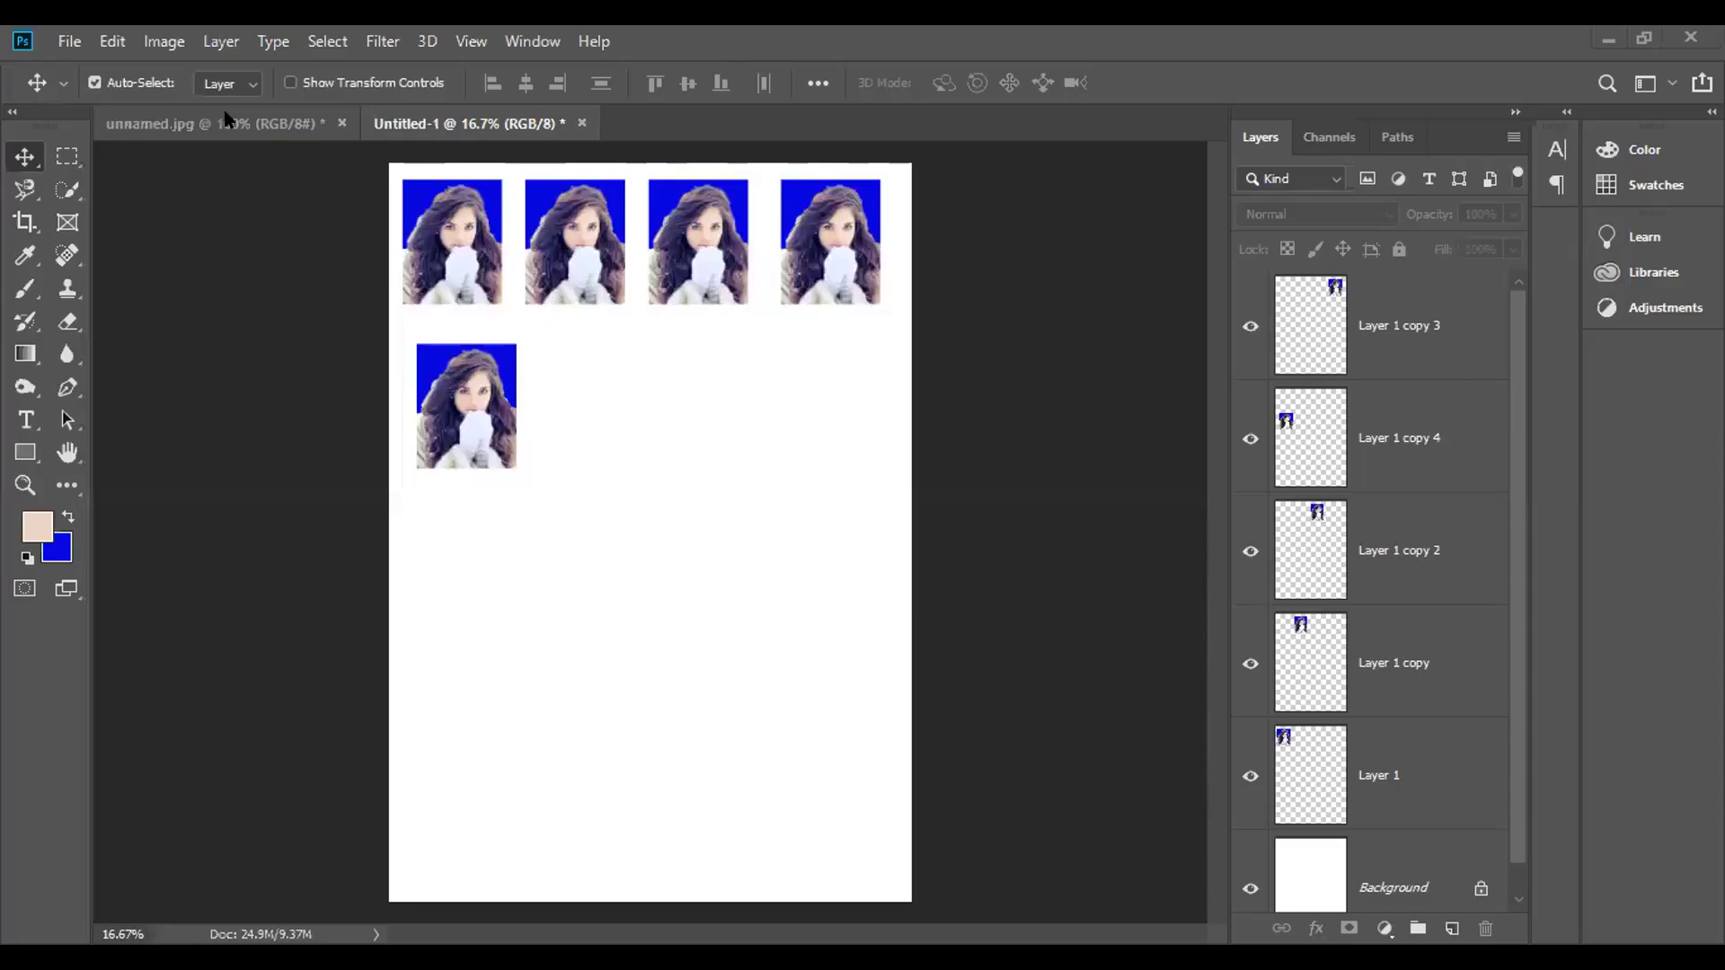
Bring the unnamed.jpg portrait document to the front in Photoshop
click(227, 119)
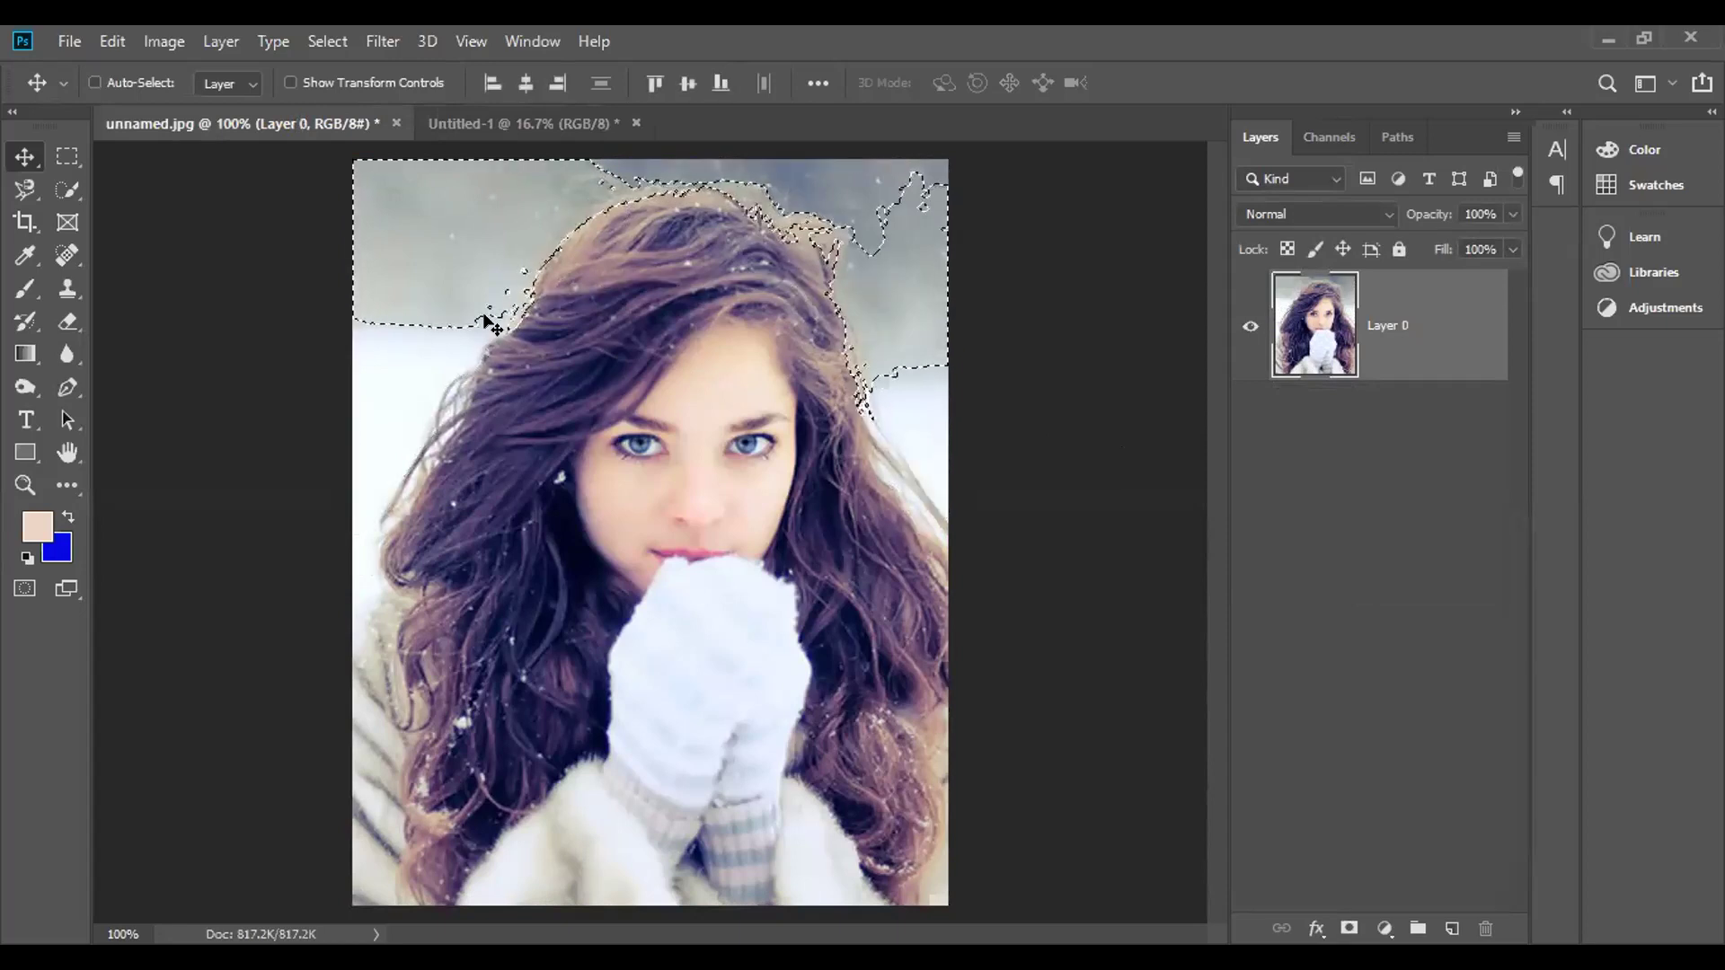
Revert unnamed.jpg with F12 to its original locked Background layer
key(F12)
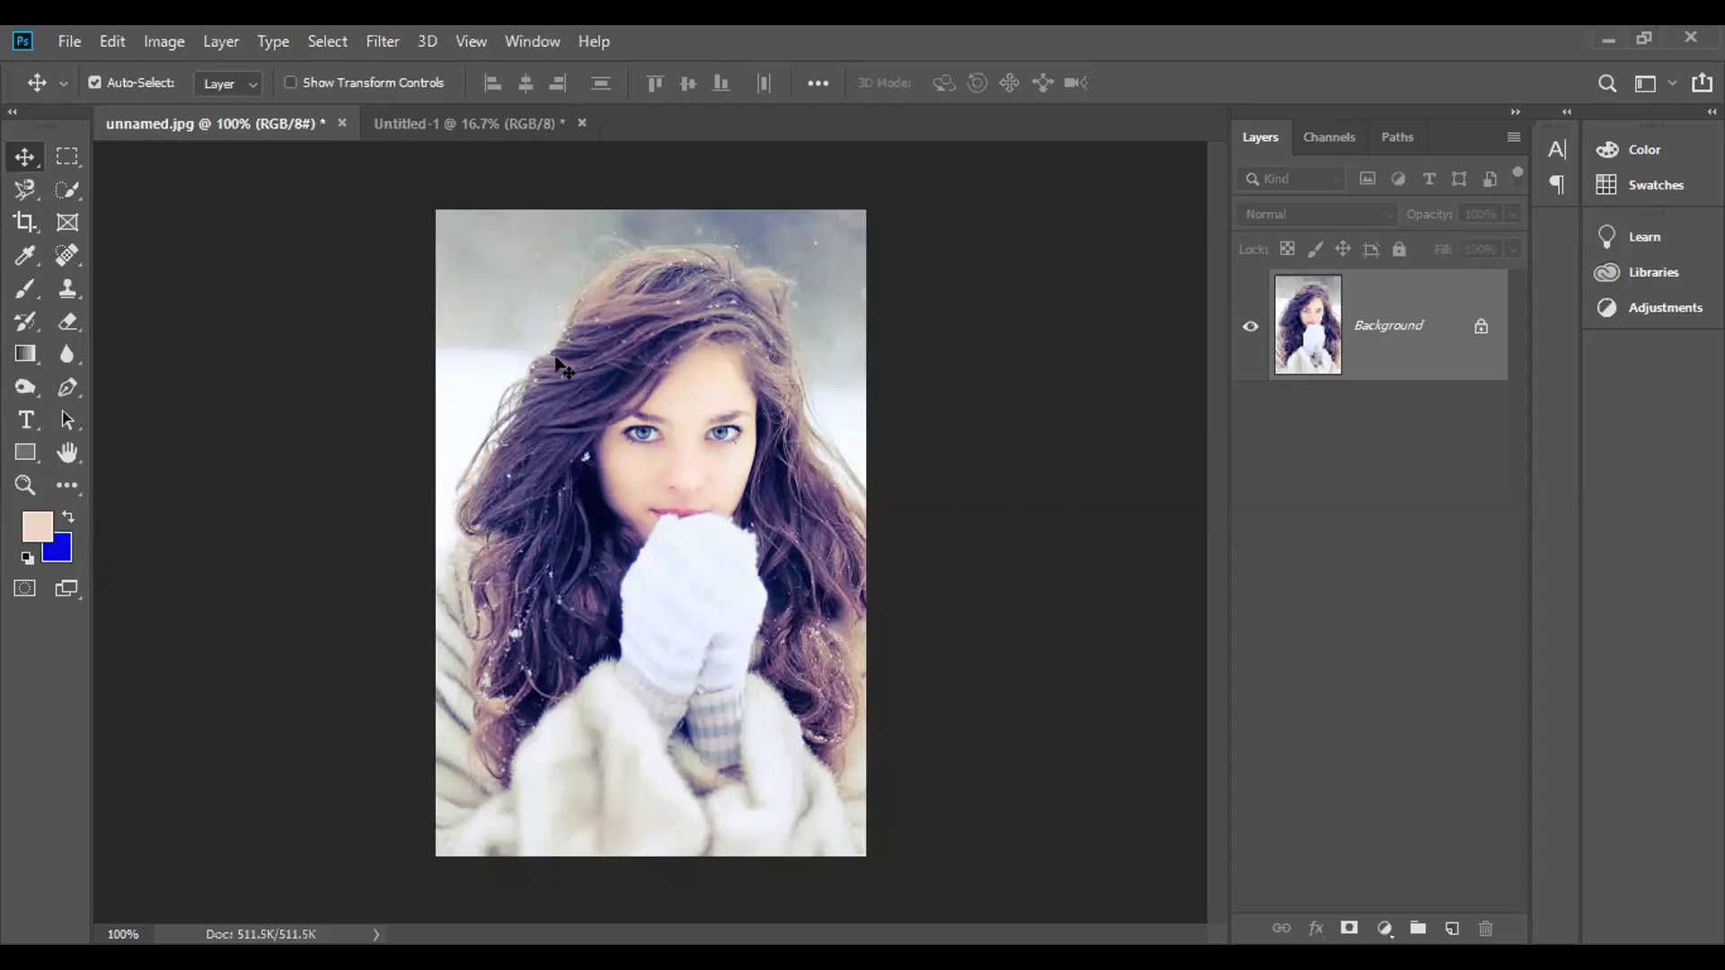
Crop unnamed.jpg to 40 × 50 mm at 300 px/in, shifting the photo to centre her face
click(24, 222)
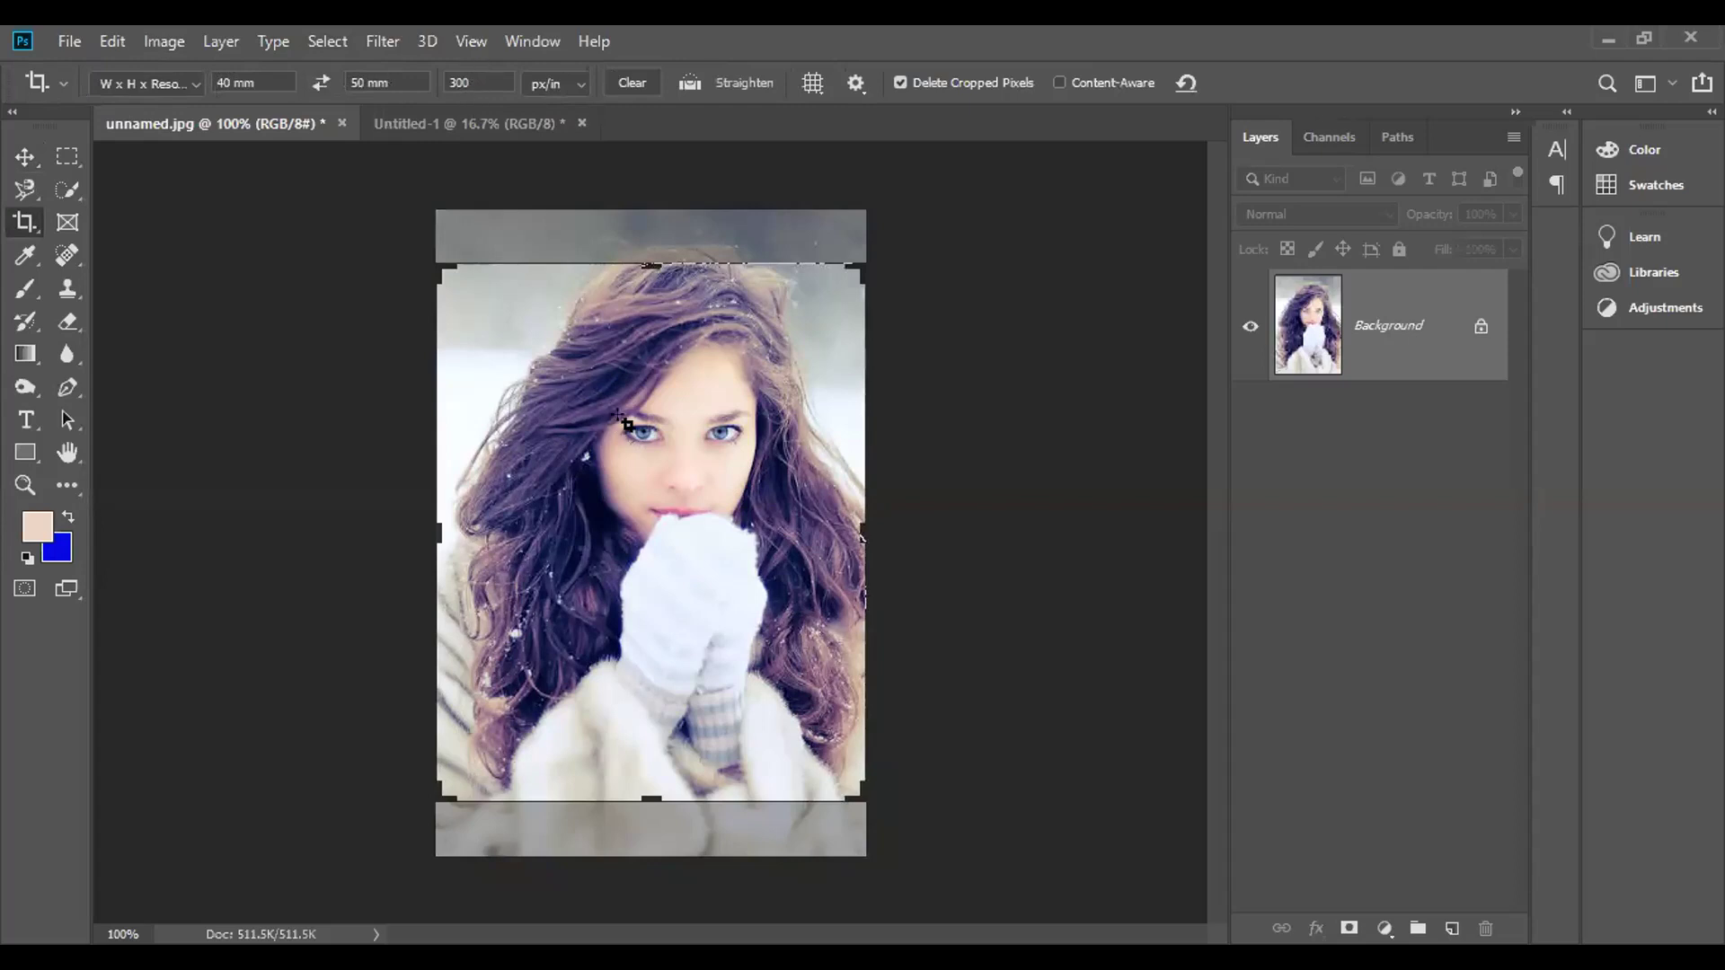
drag(683, 490, 656, 506)
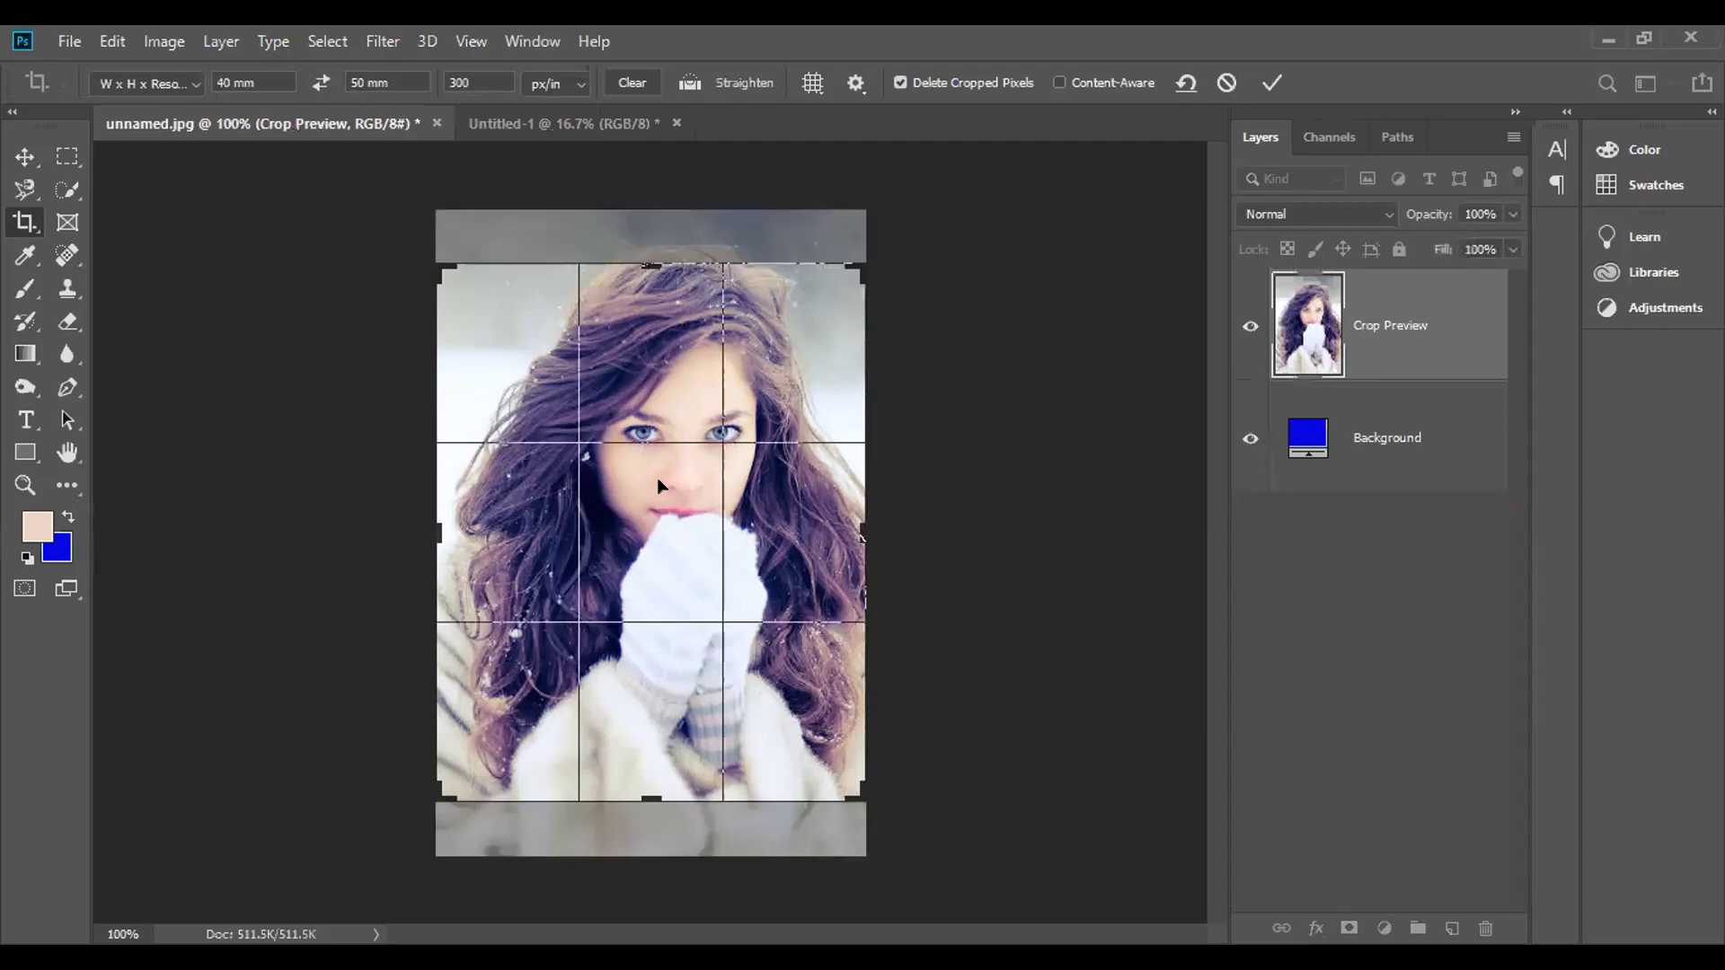
drag(656, 506, 658, 521)
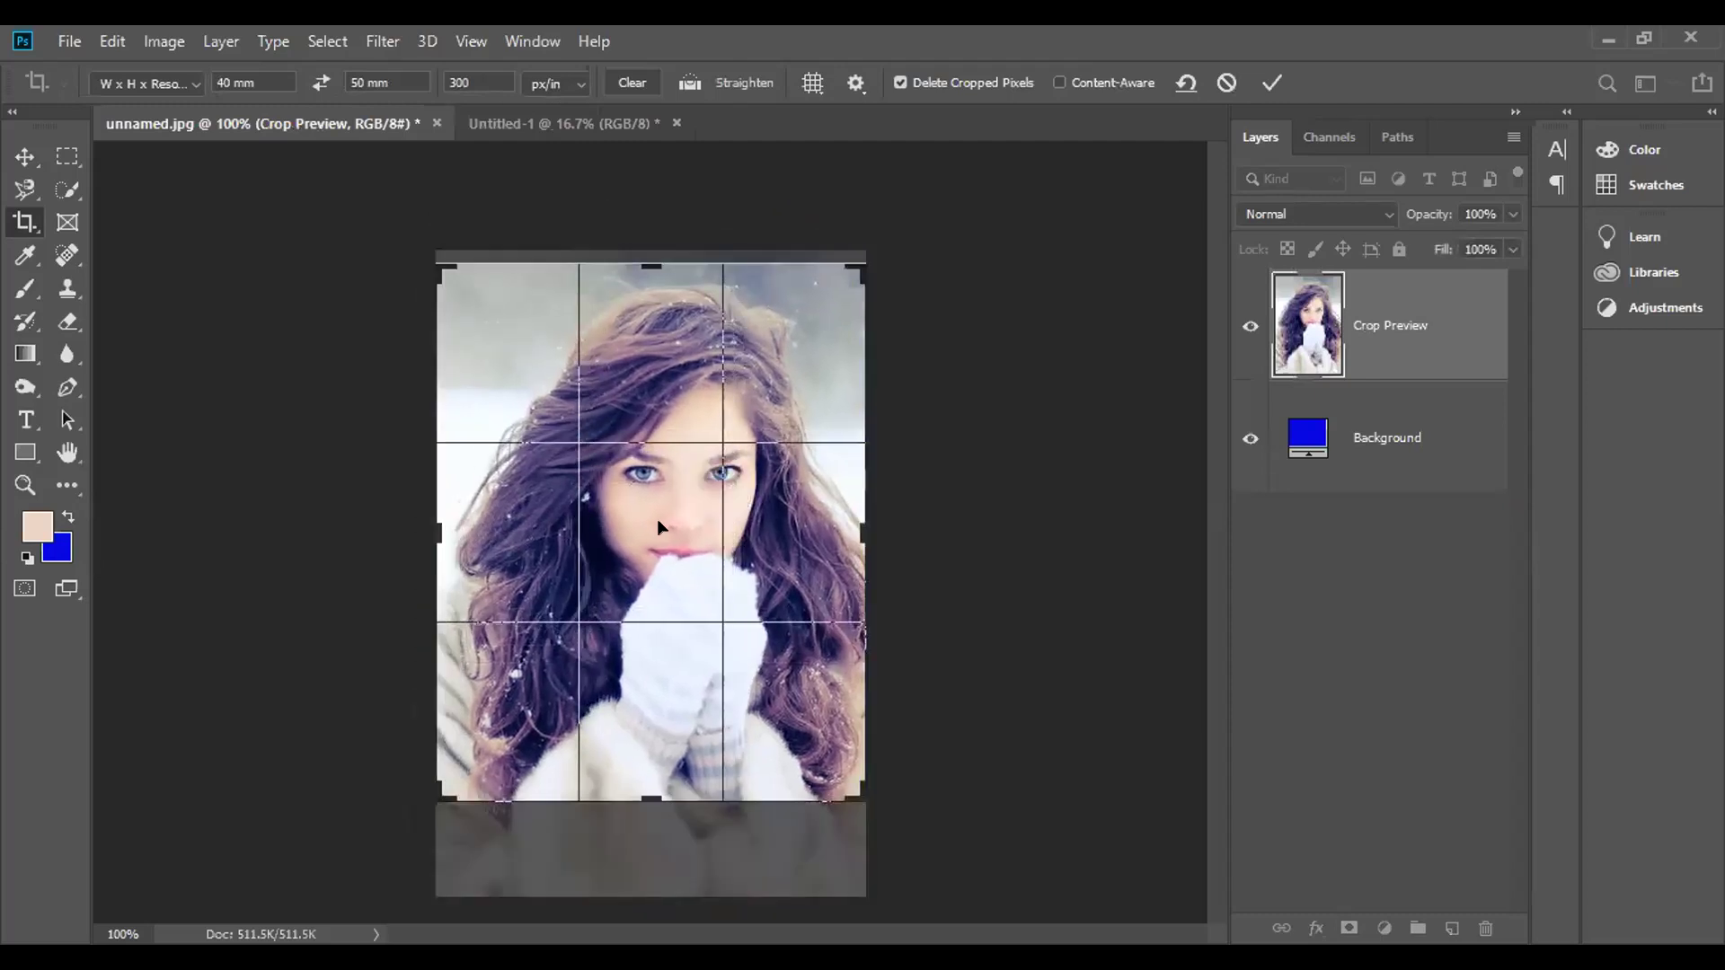
drag(654, 355, 656, 324)
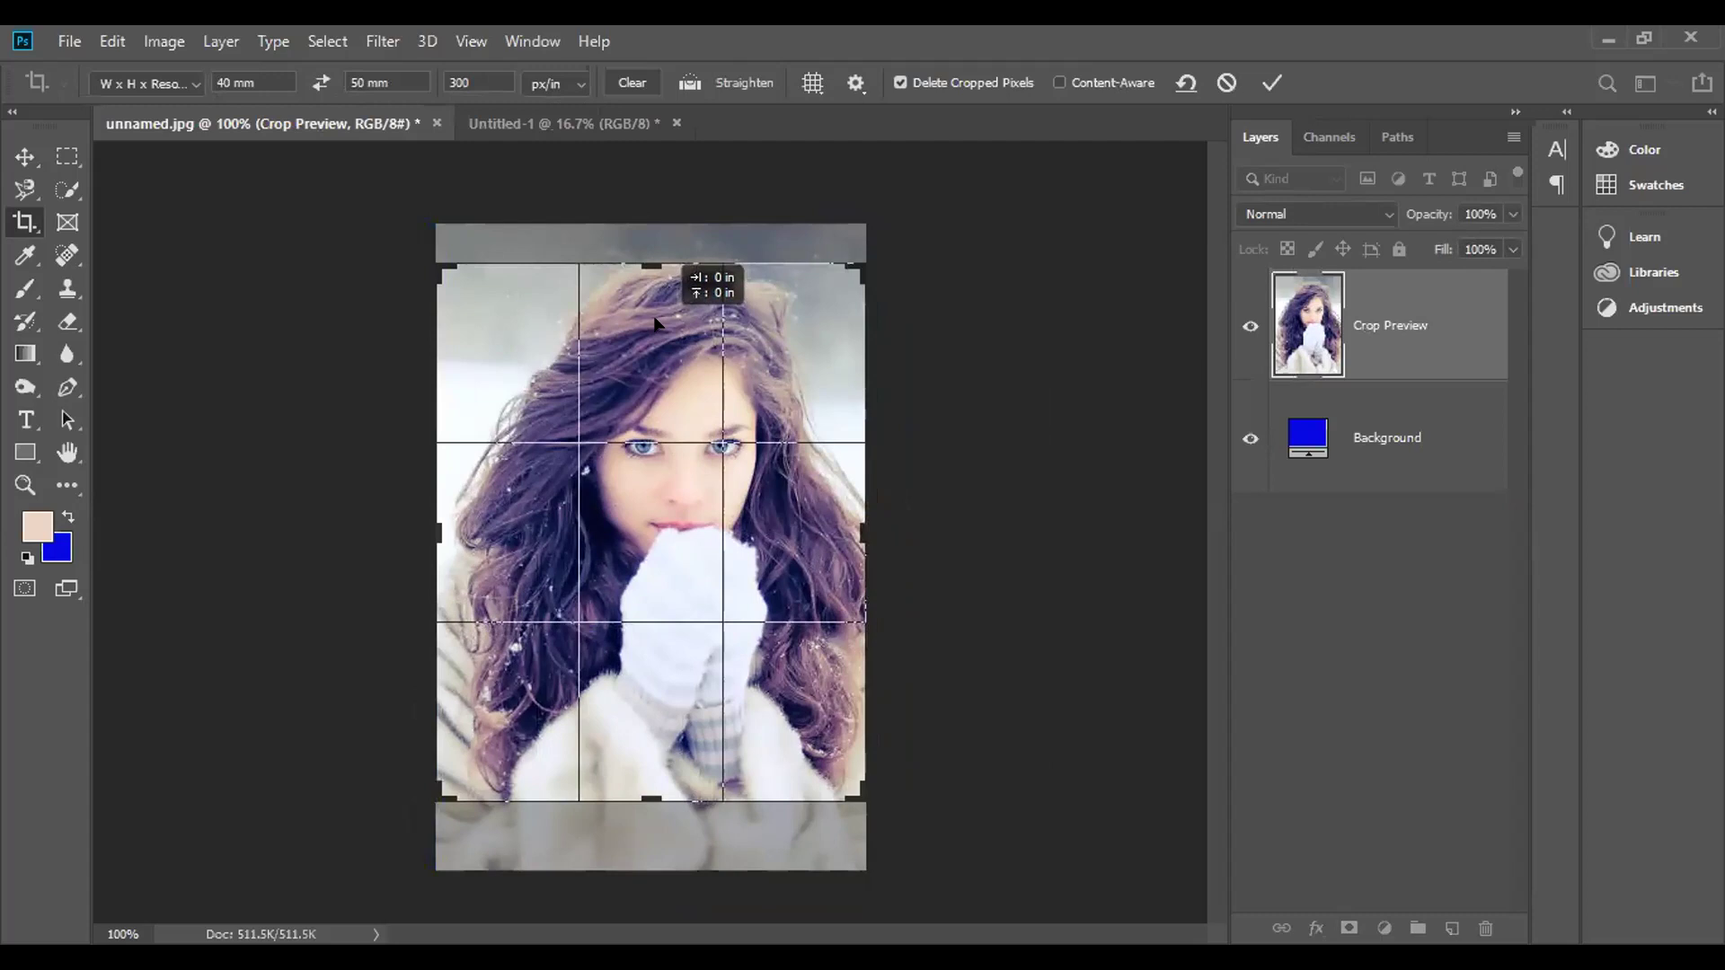
drag(655, 322, 650, 353)
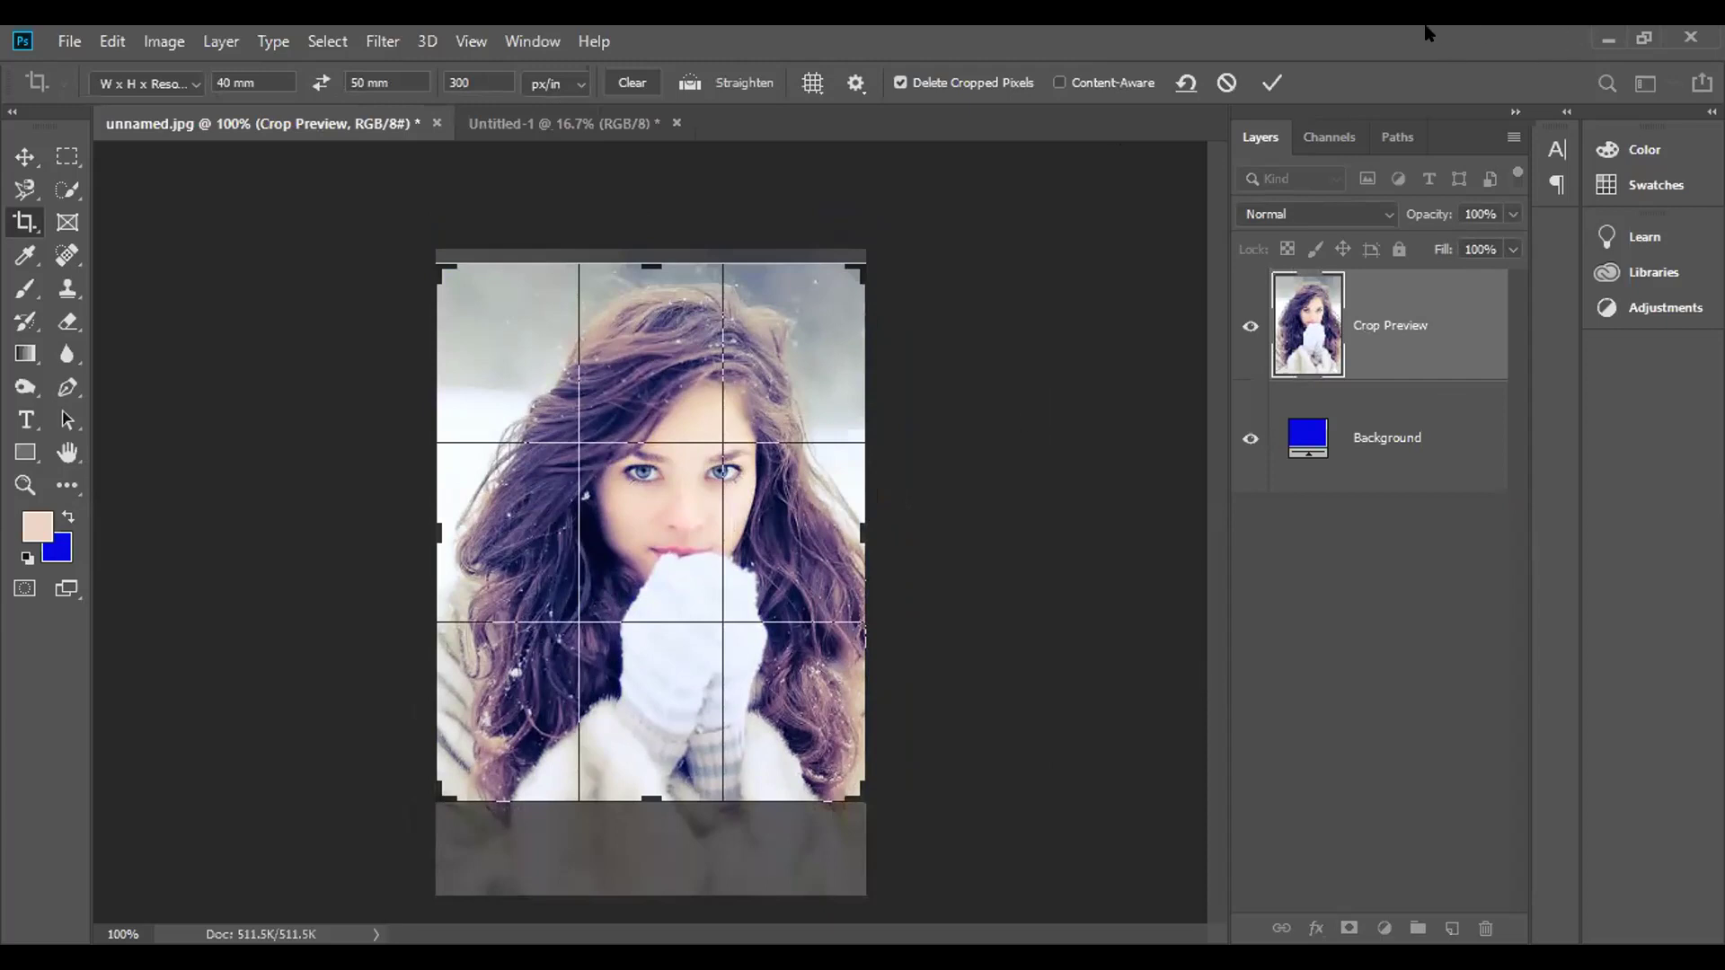
click(1268, 82)
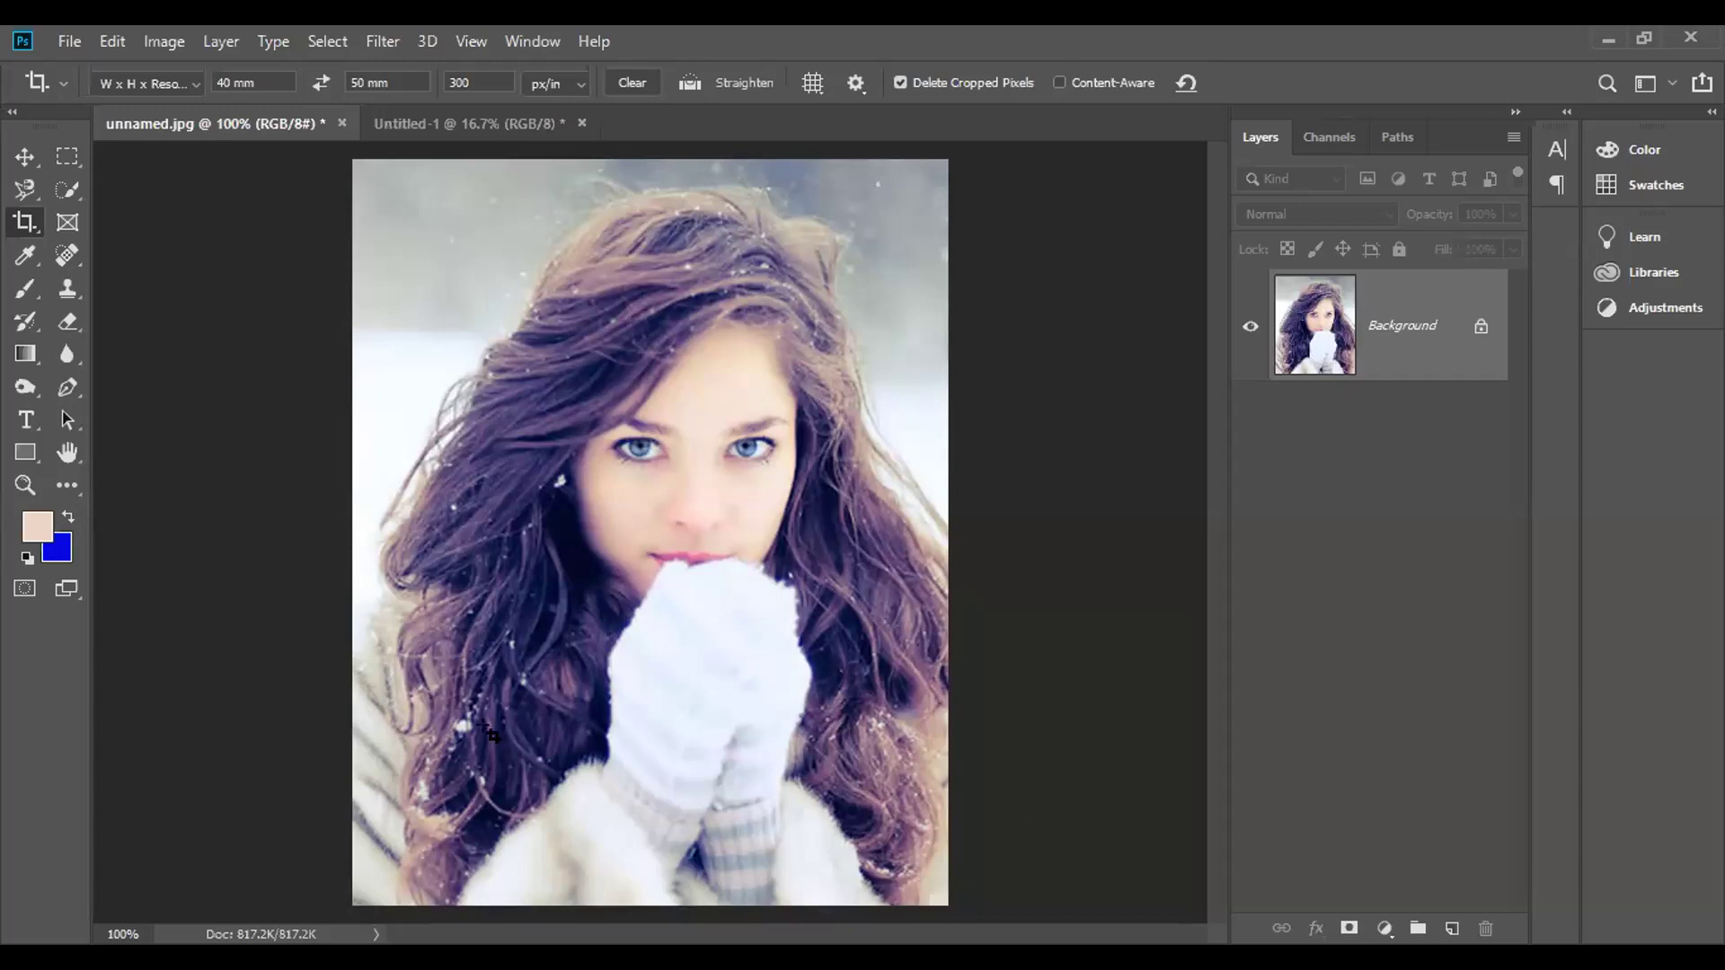
Darken the portrait's midtones with a Curves point moved from input 136 to output 125
click(25, 157)
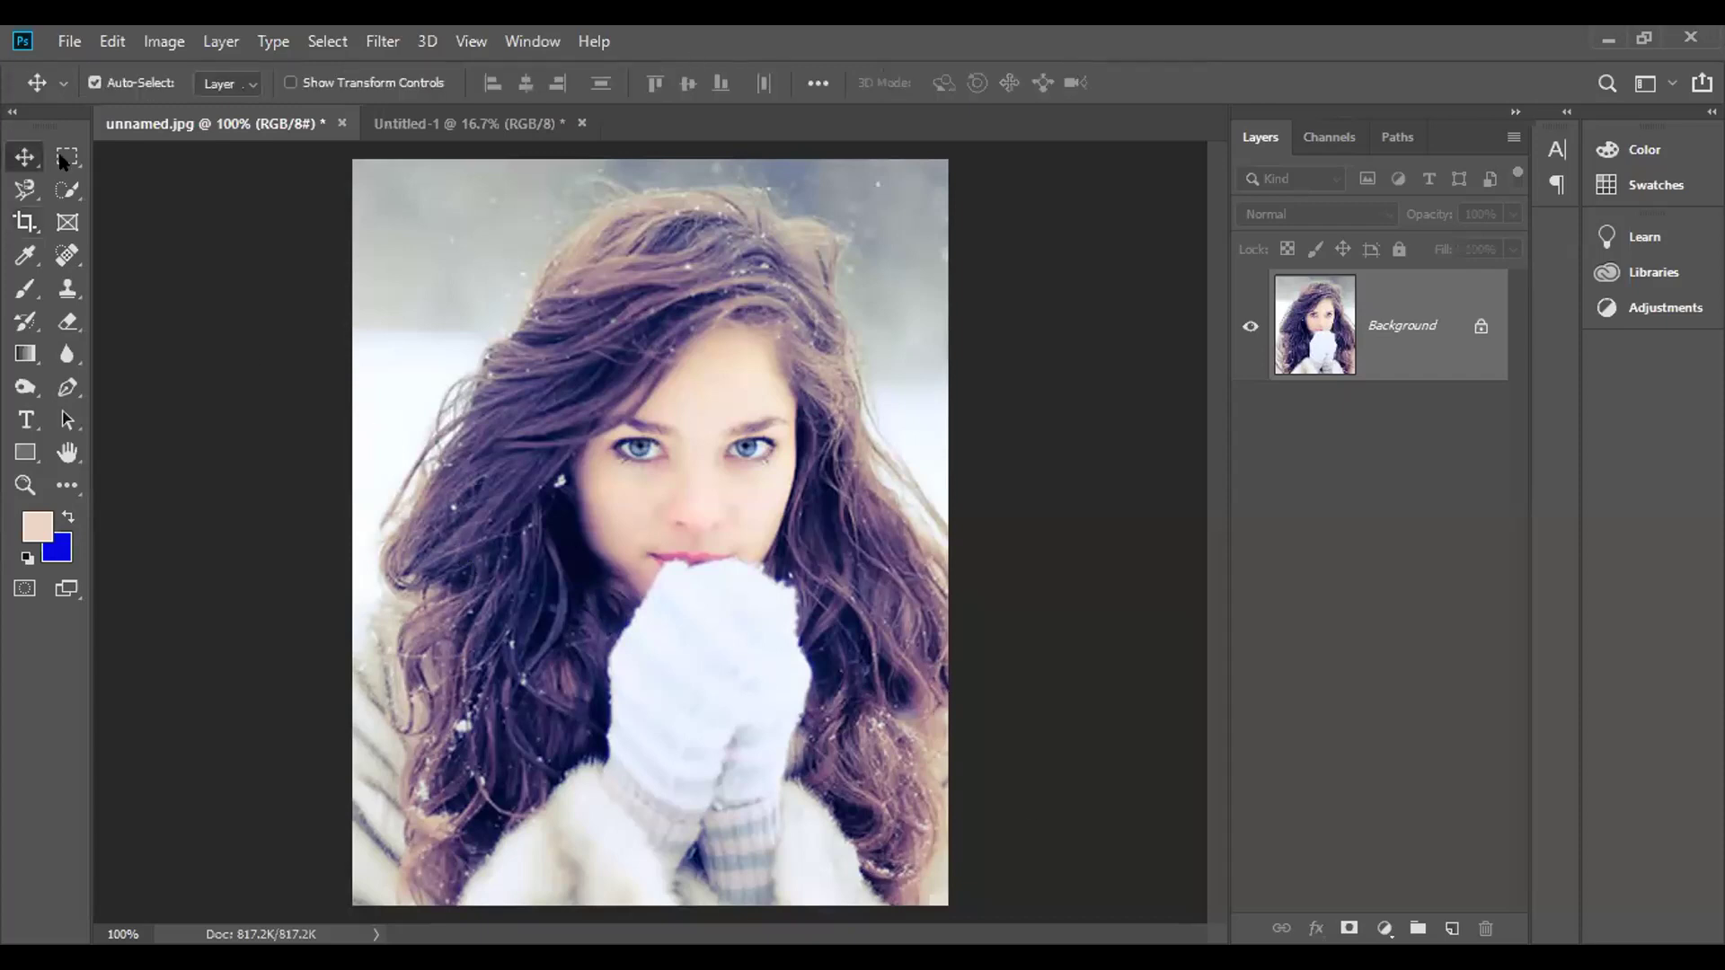
click(167, 43)
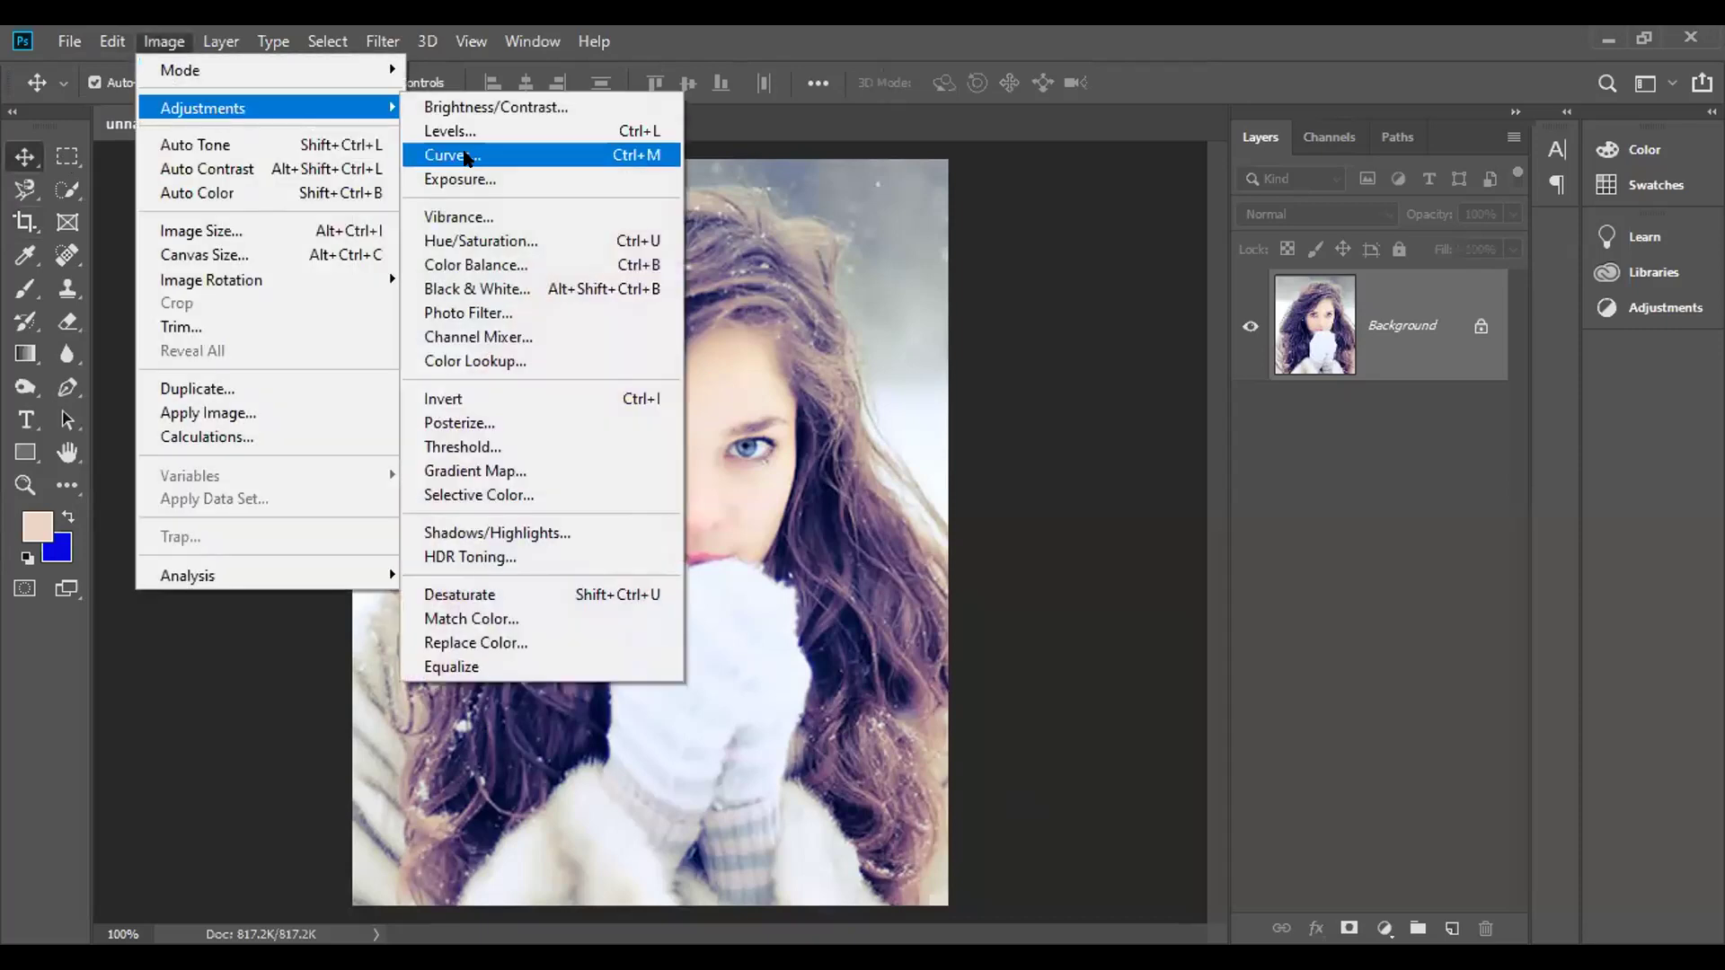
mouse_move(202, 107)
click(445, 155)
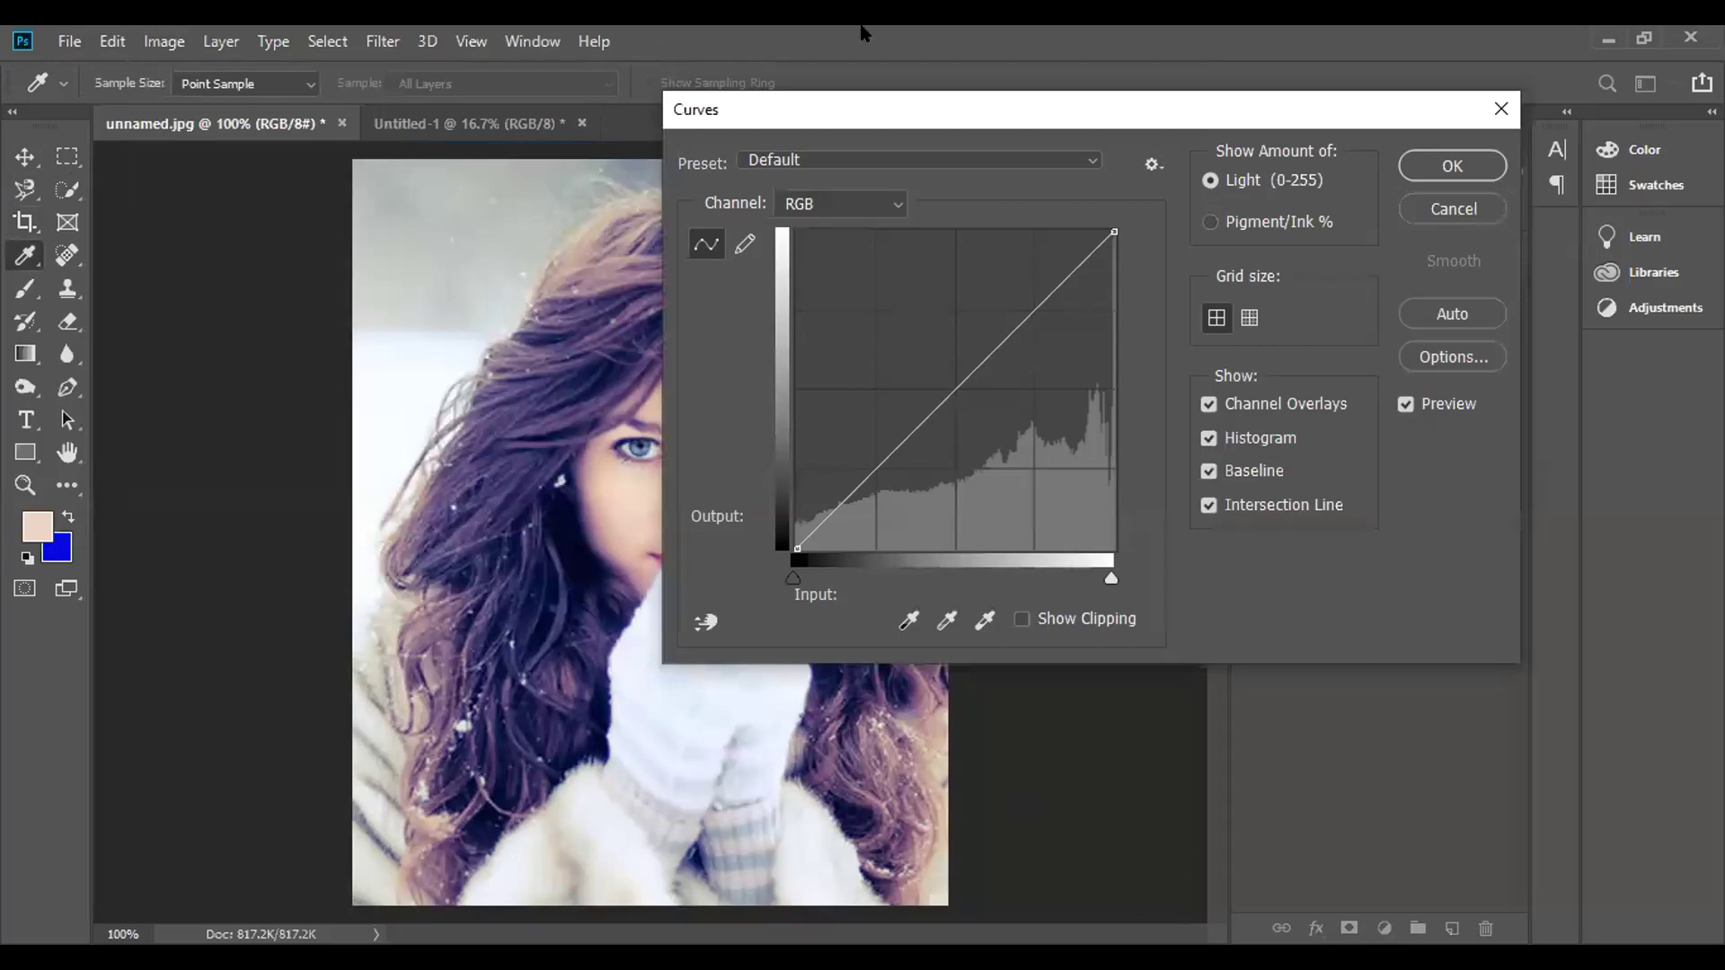
drag(1173, 105, 1487, 55)
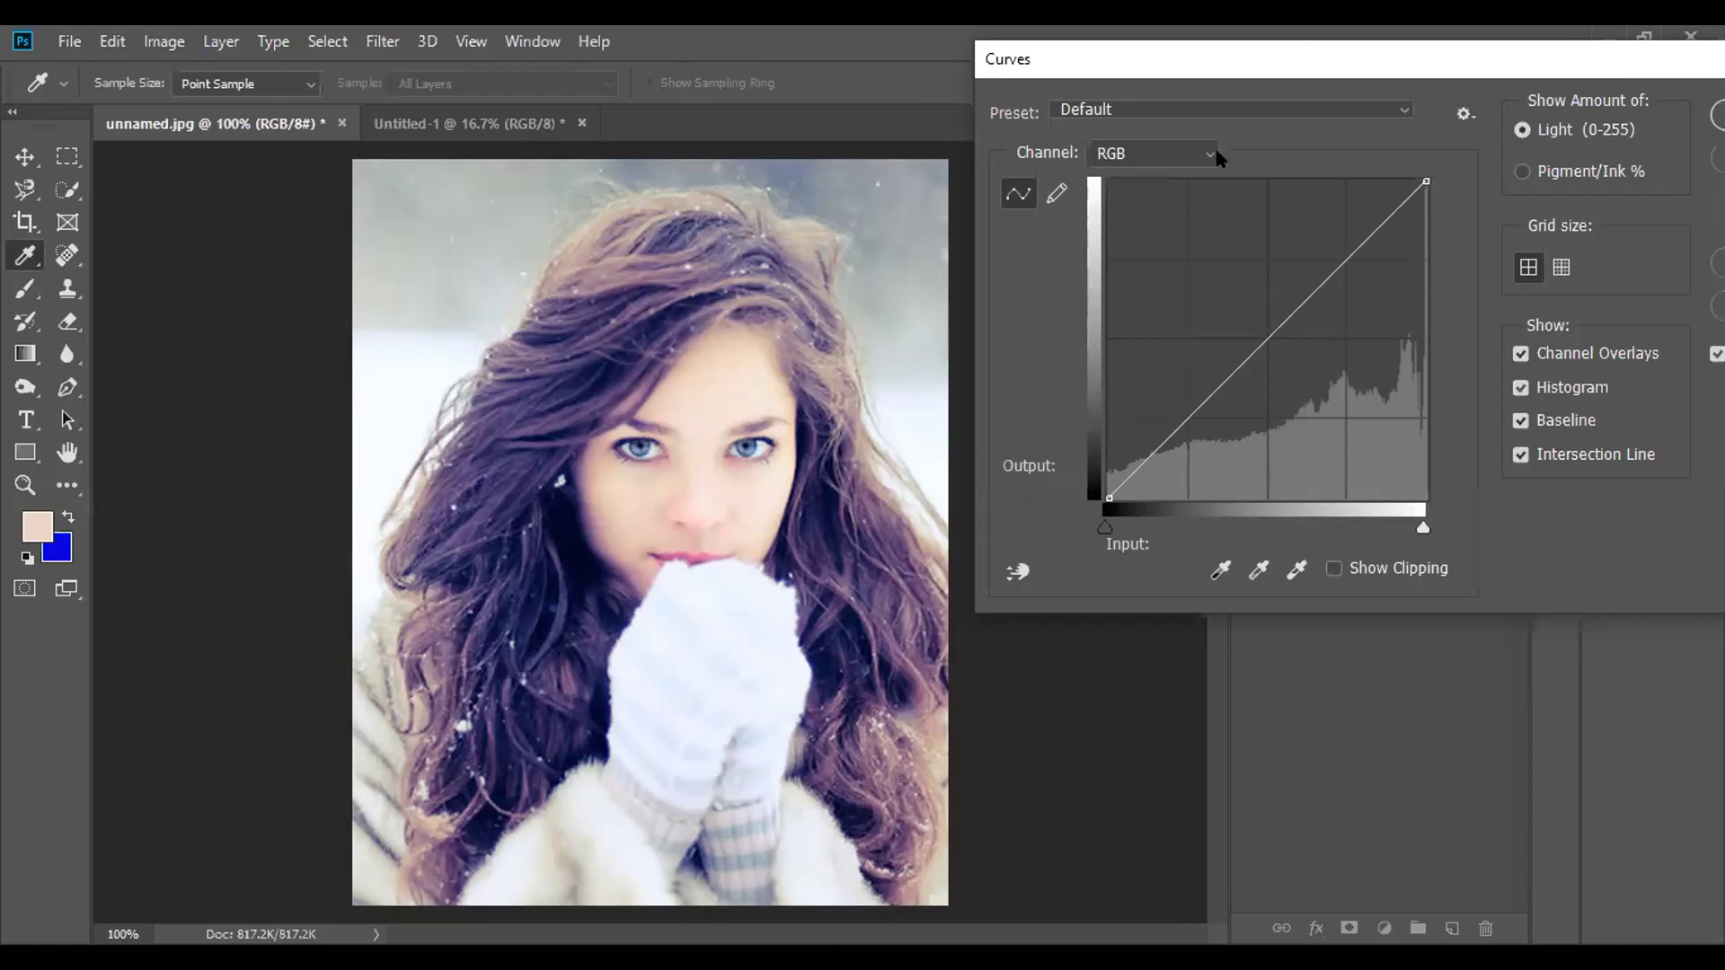
click(1271, 326)
mouse_move(1270, 325)
mouse_down()
mouse_move(1286, 346)
mouse_move(1249, 315)
mouse_move(1271, 337)
mouse_up()
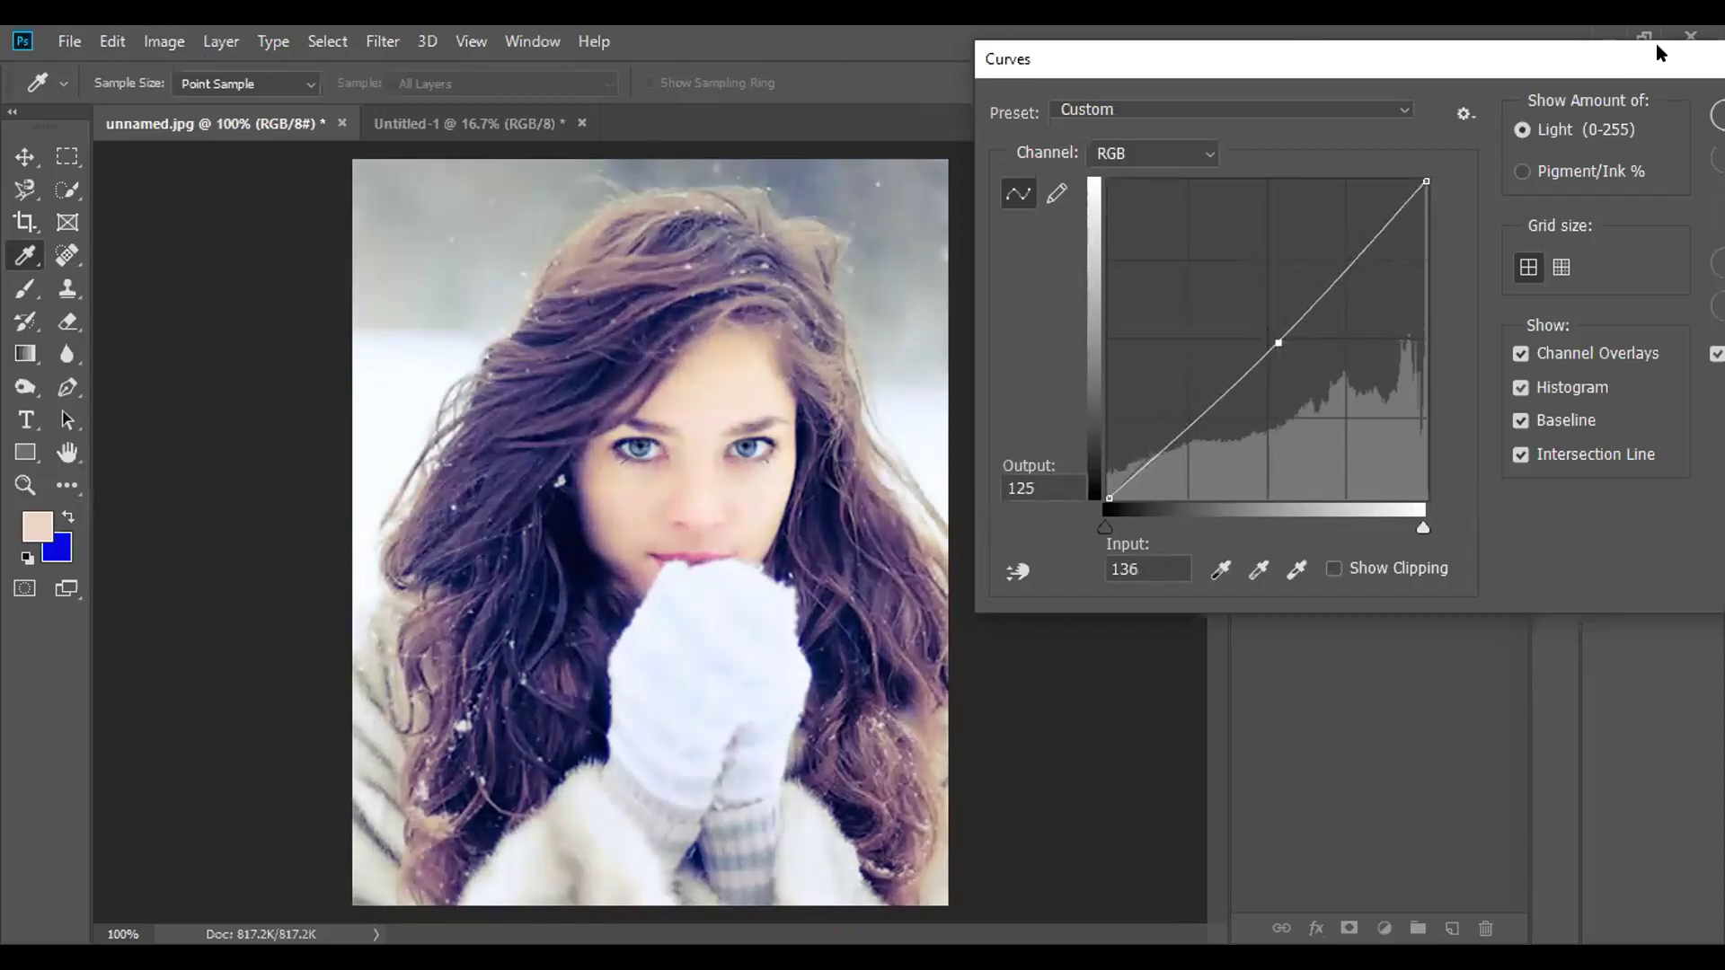
drag(1636, 54, 1403, 64)
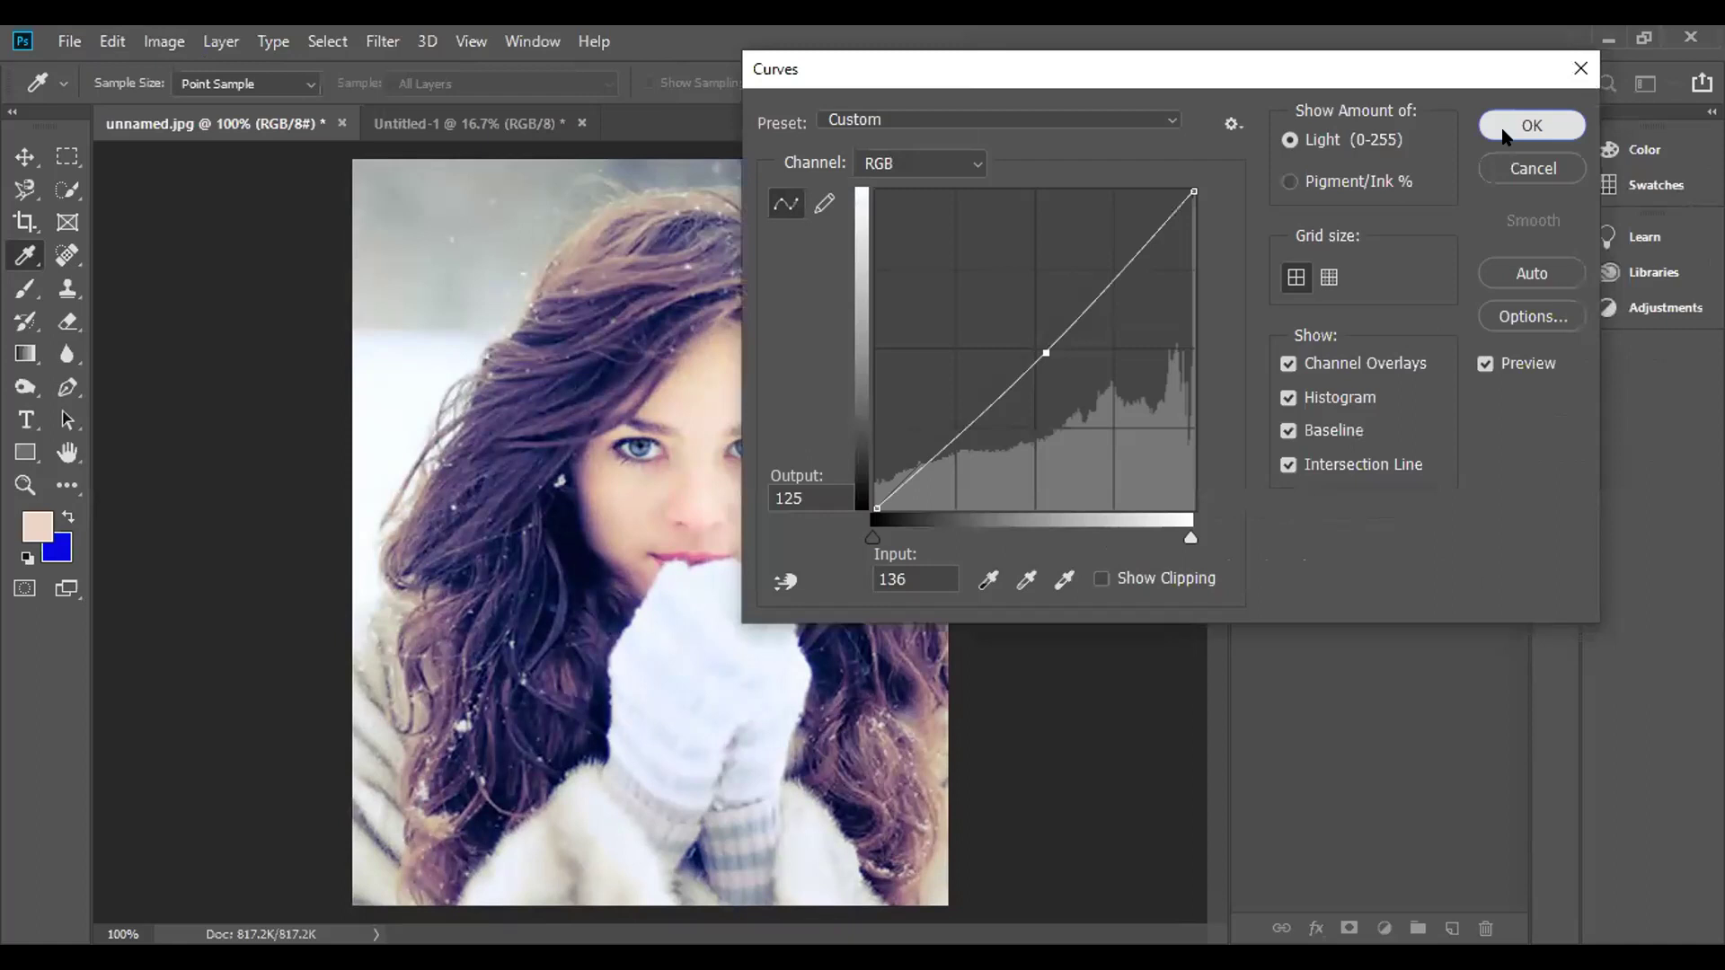
click(1532, 126)
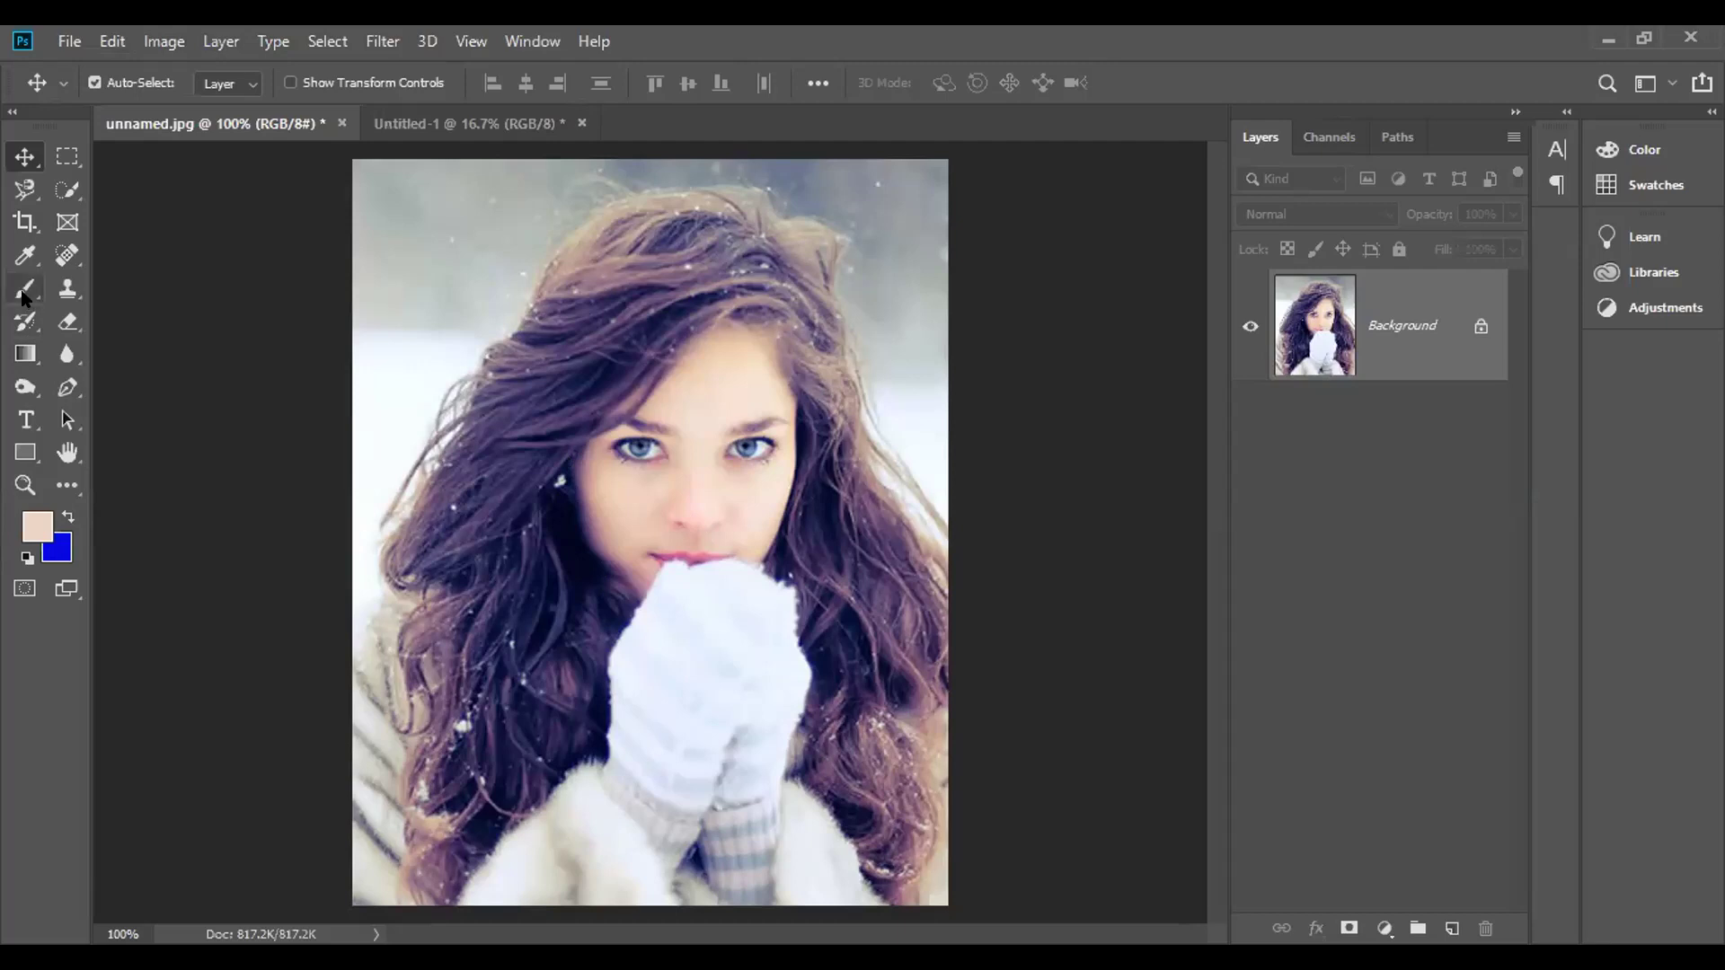
Brush soft peach skin tone at 25% opacity and flow over the woman's cheeks
click(25, 259)
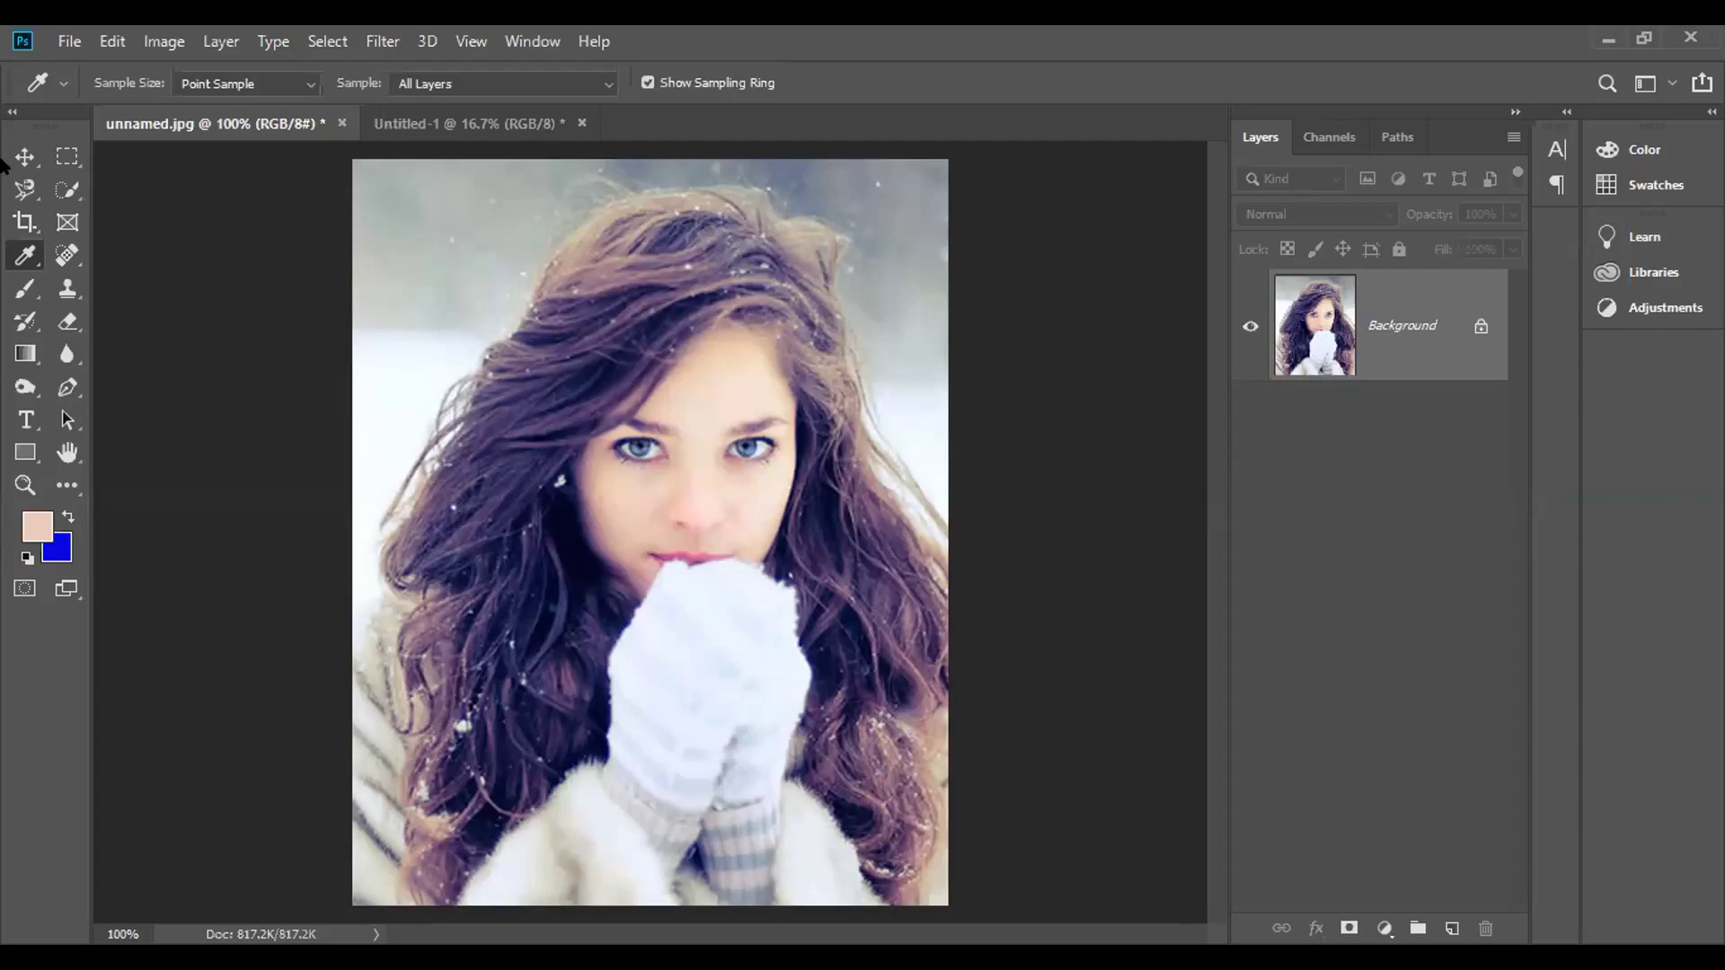
click(26, 289)
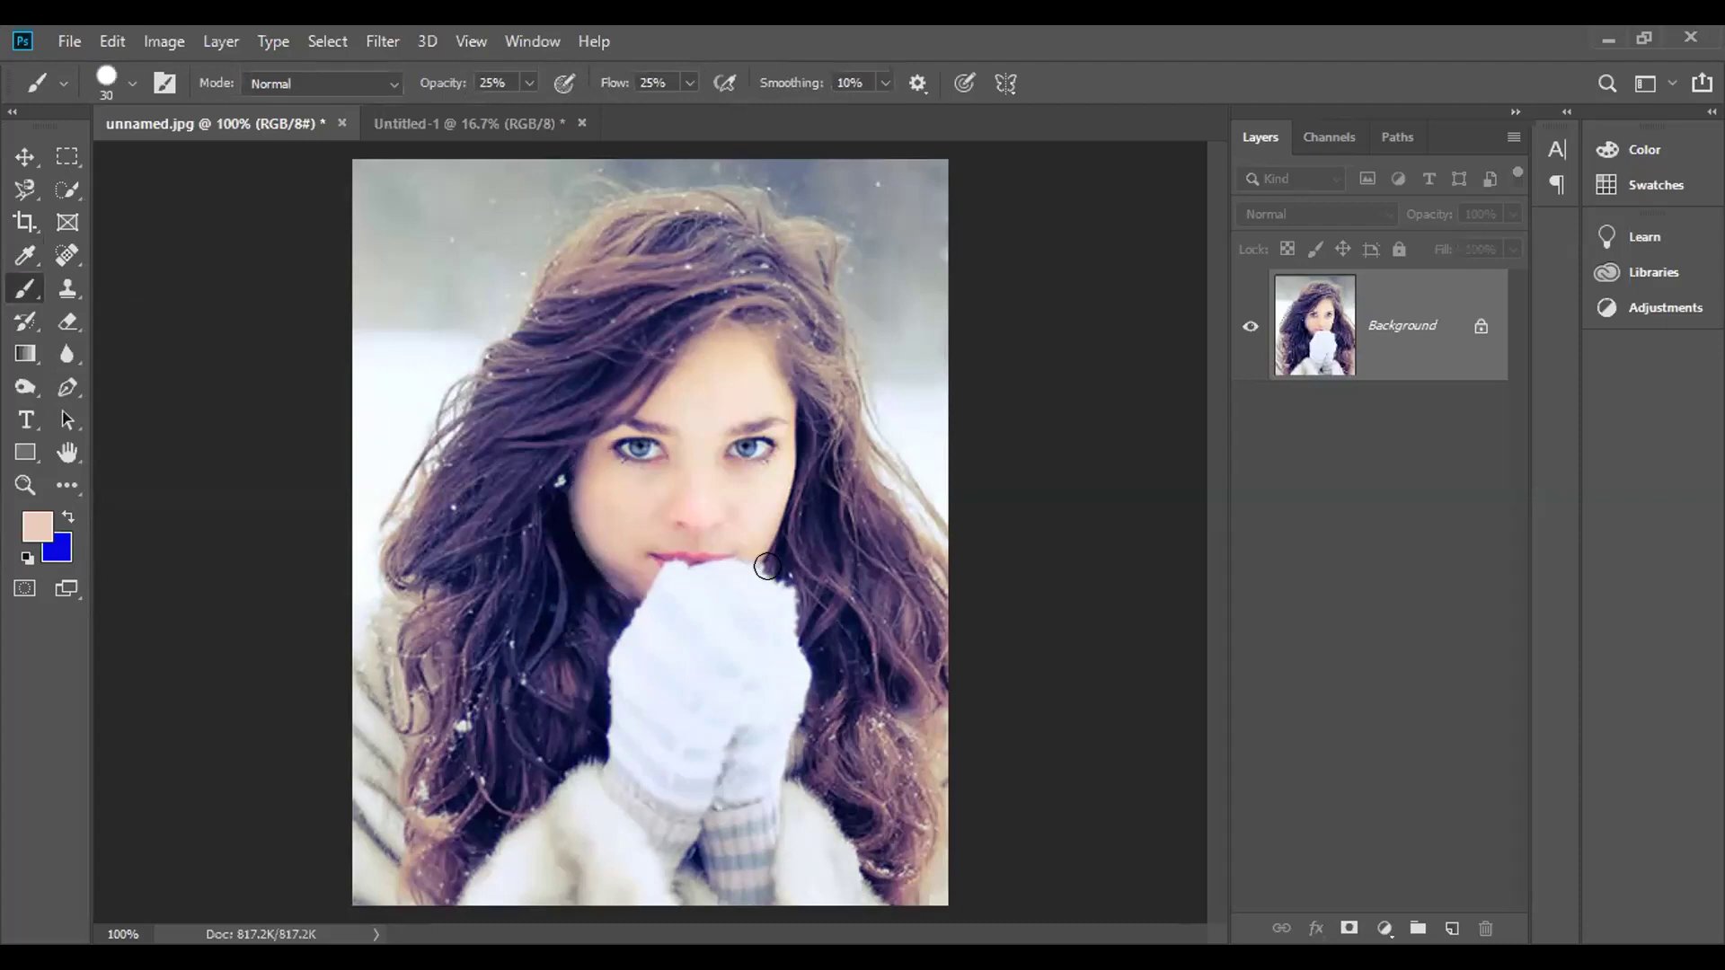
key(ctrl+z)
key(ctrl+z)
key(ctrl+z)
key(ctrl+z)
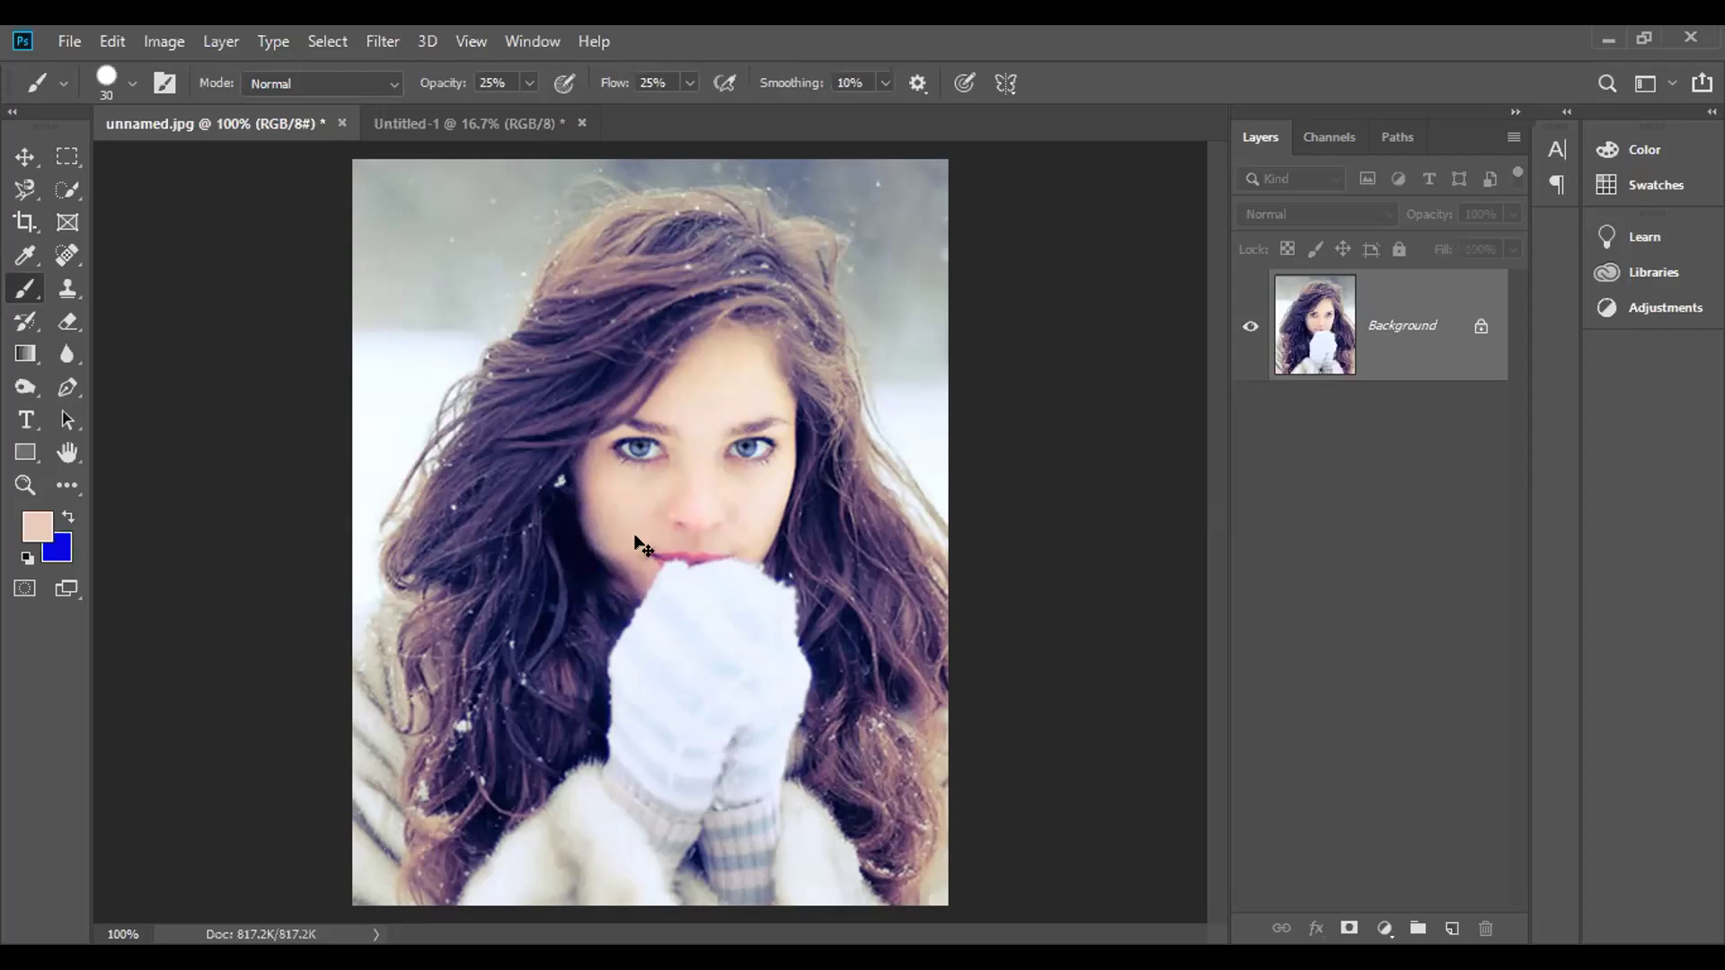
drag(605, 477, 601, 529)
click(24, 157)
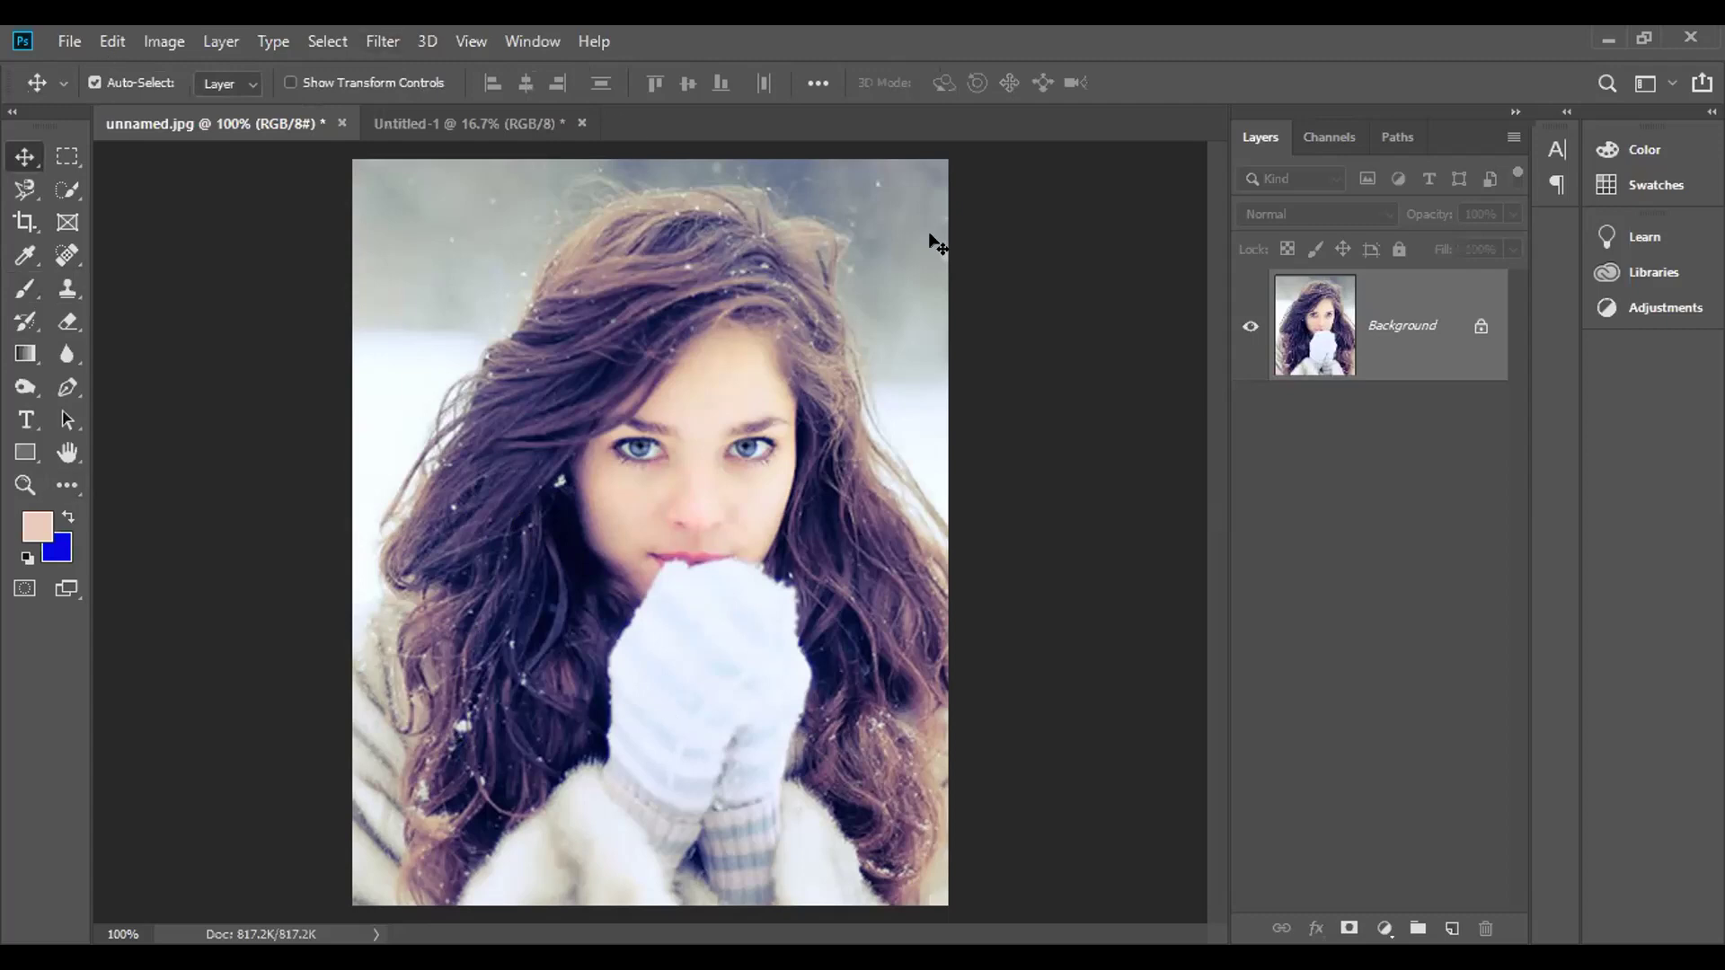
Use the Magic Wand to select the top-left sky and unlock the Background layer
click(66, 192)
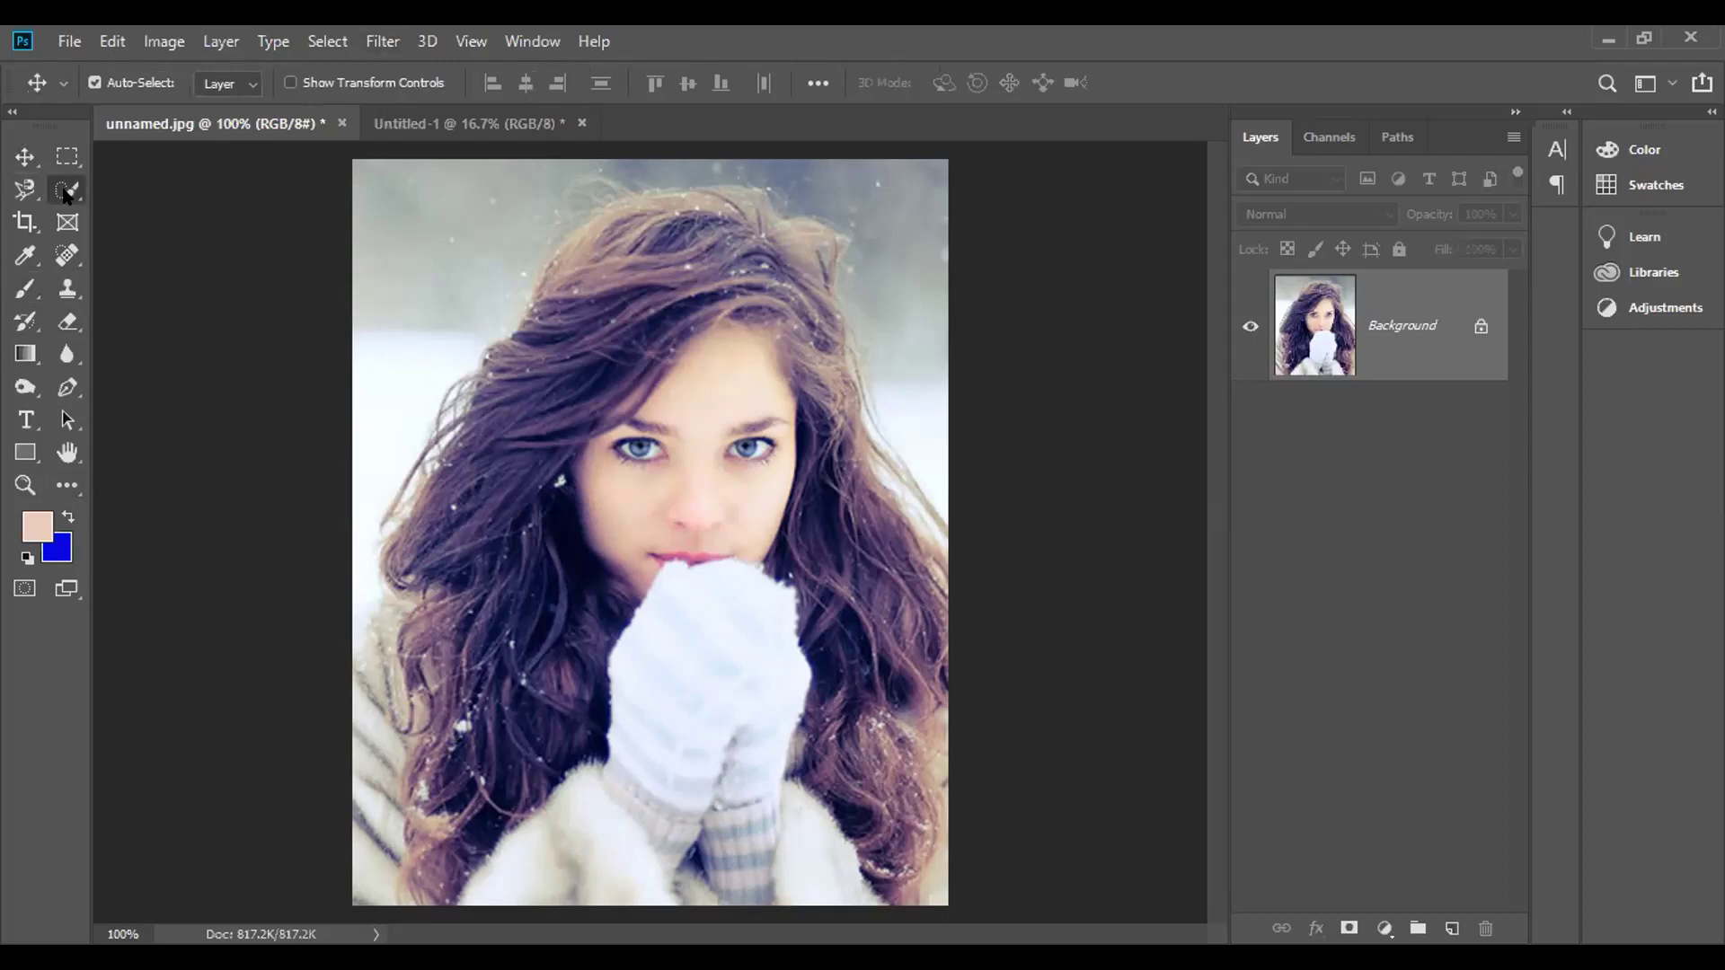
click(66, 192)
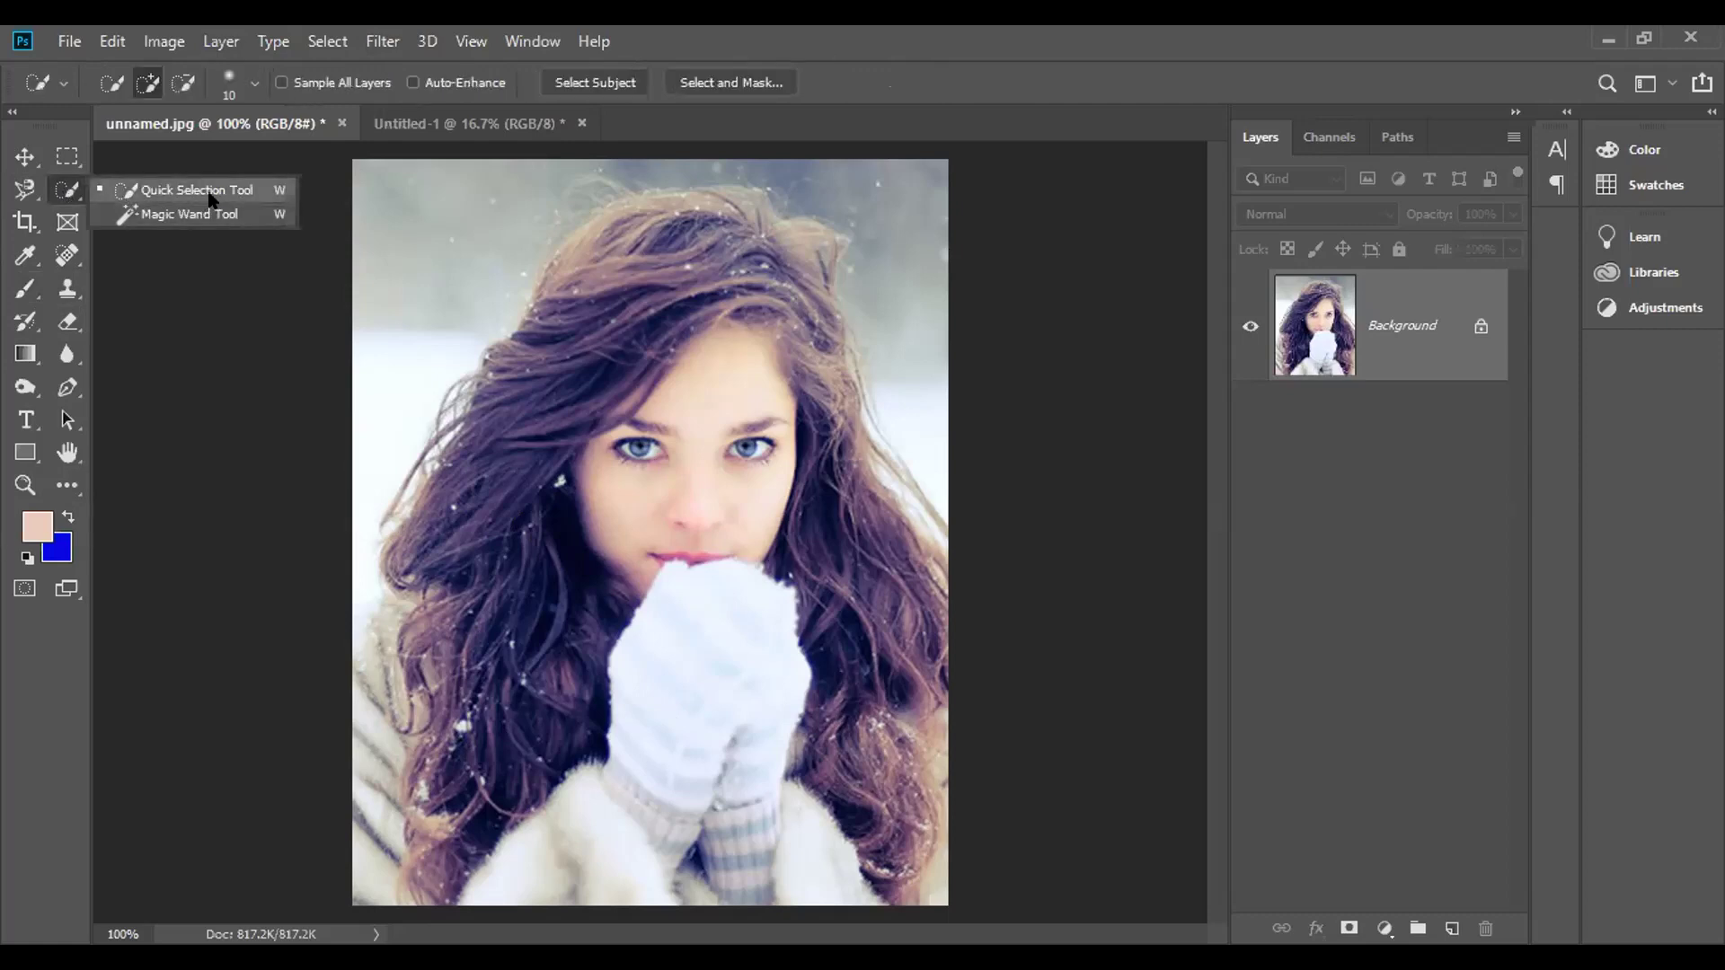
click(209, 198)
right_click(65, 191)
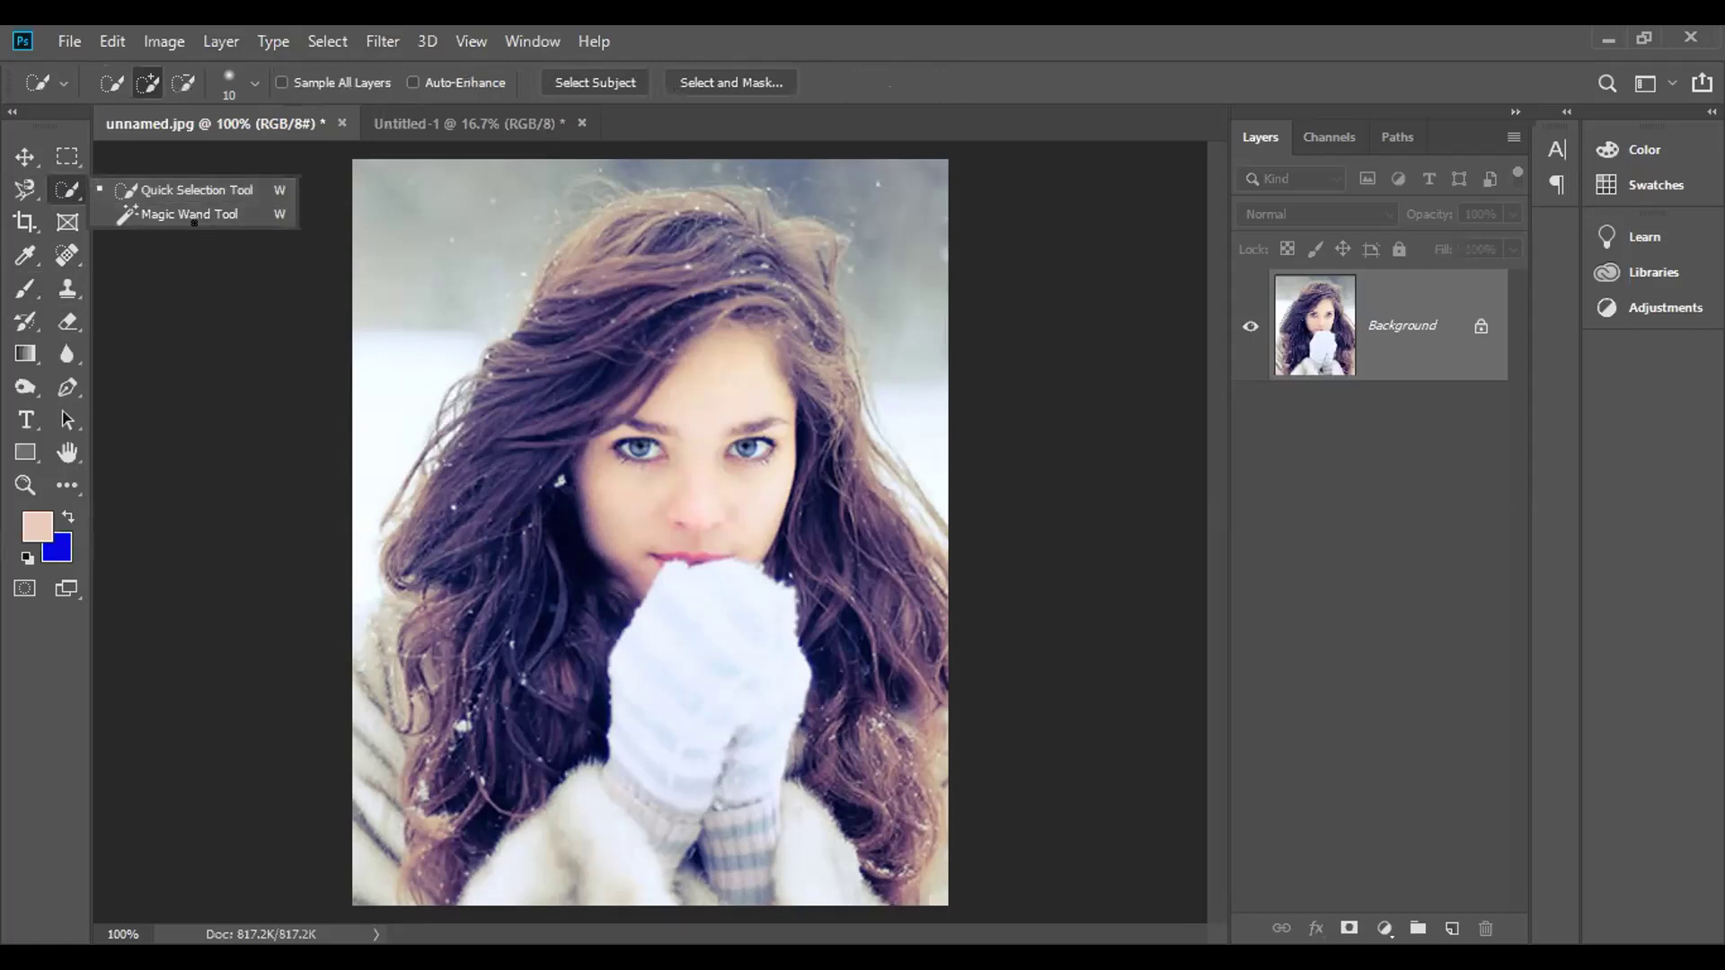
click(194, 216)
click(423, 250)
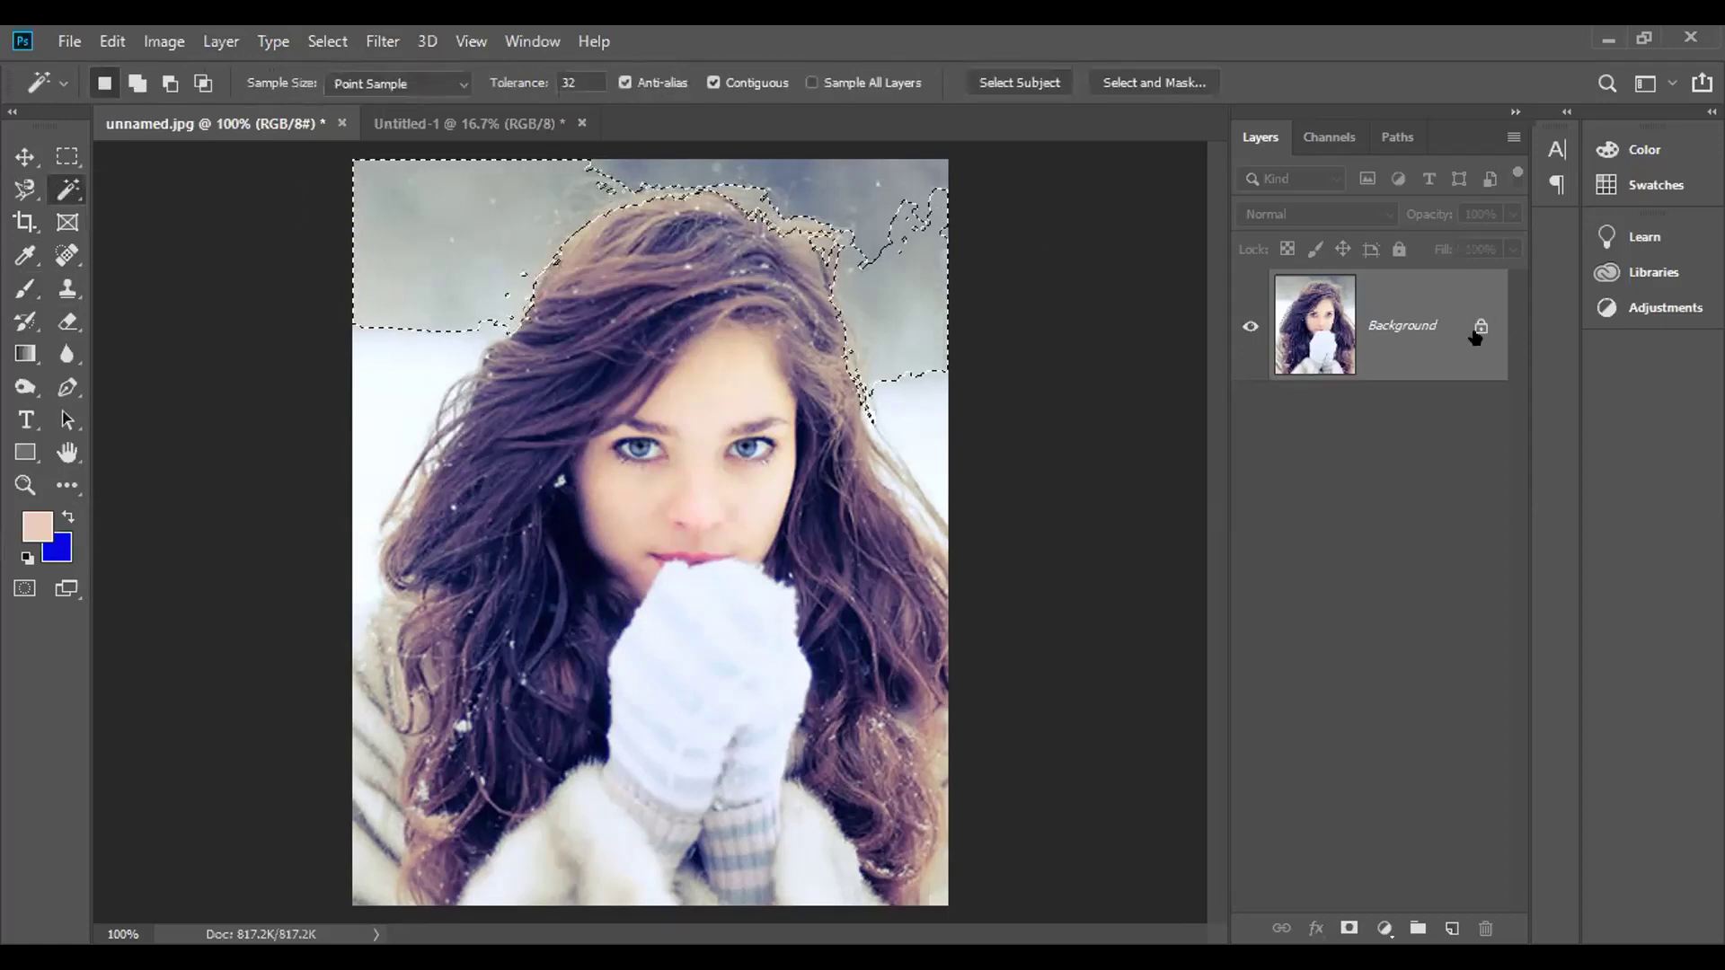
click(1480, 327)
Add the top-right sky, left white backdrop and hair edges to the selection
shift+click(832, 177)
shift+click(396, 409)
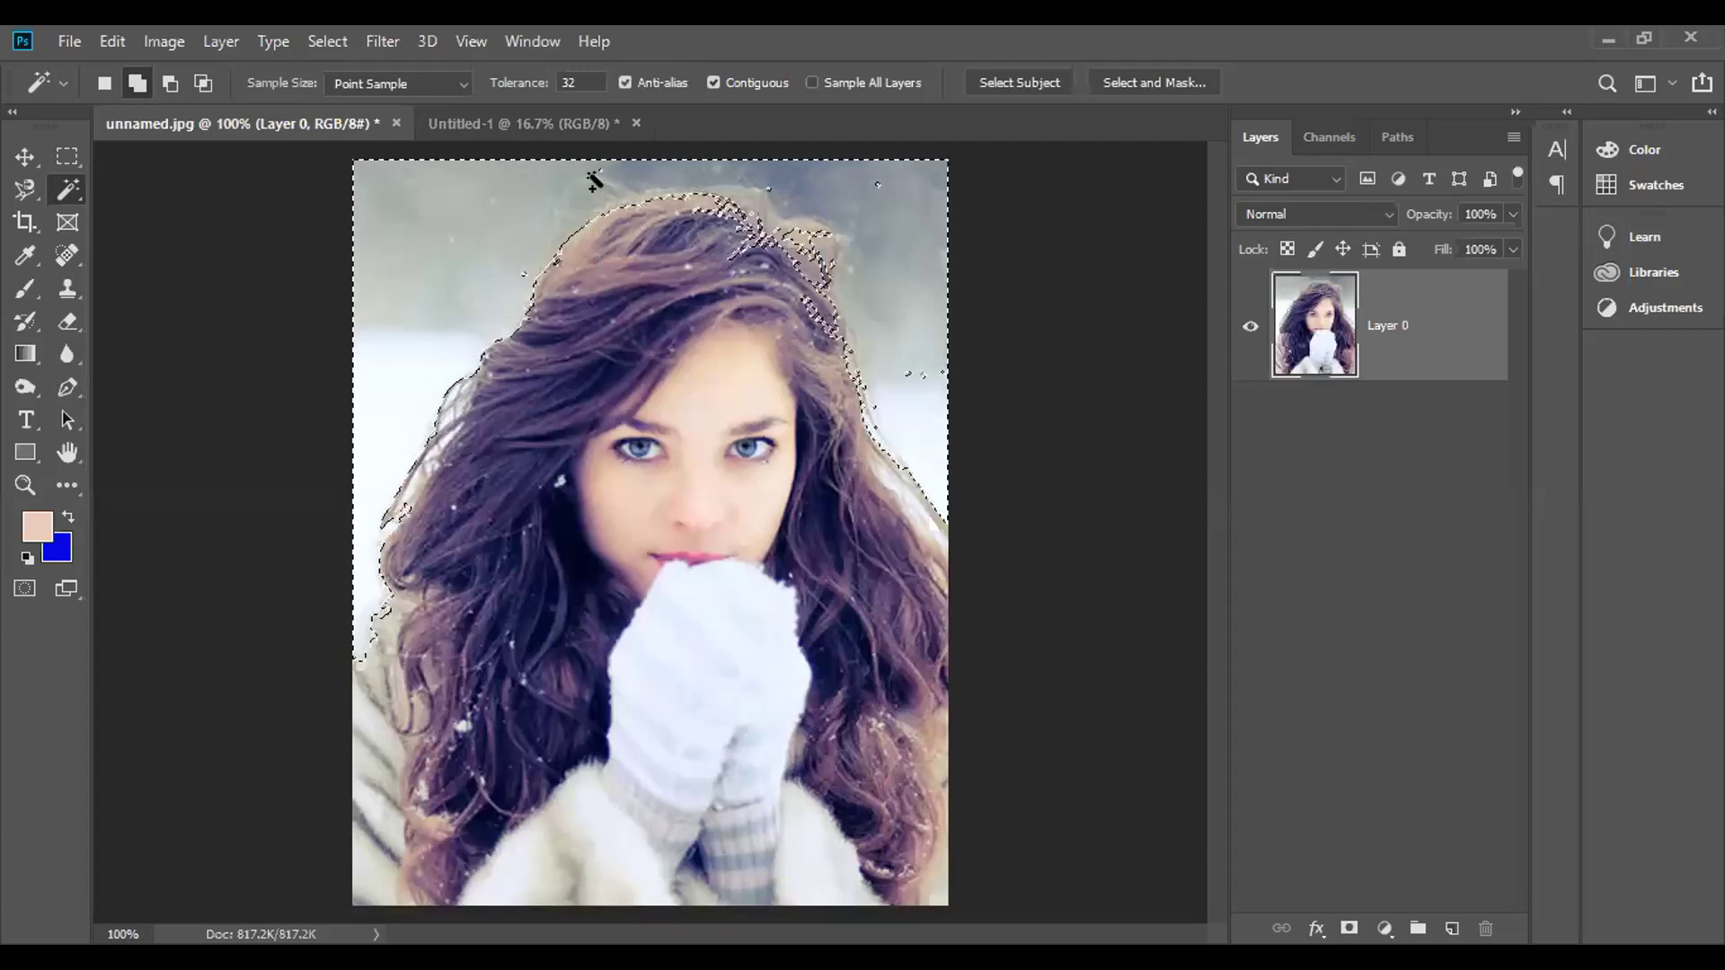
shift+click(593, 163)
shift+click(811, 238)
key(ctrl+z)
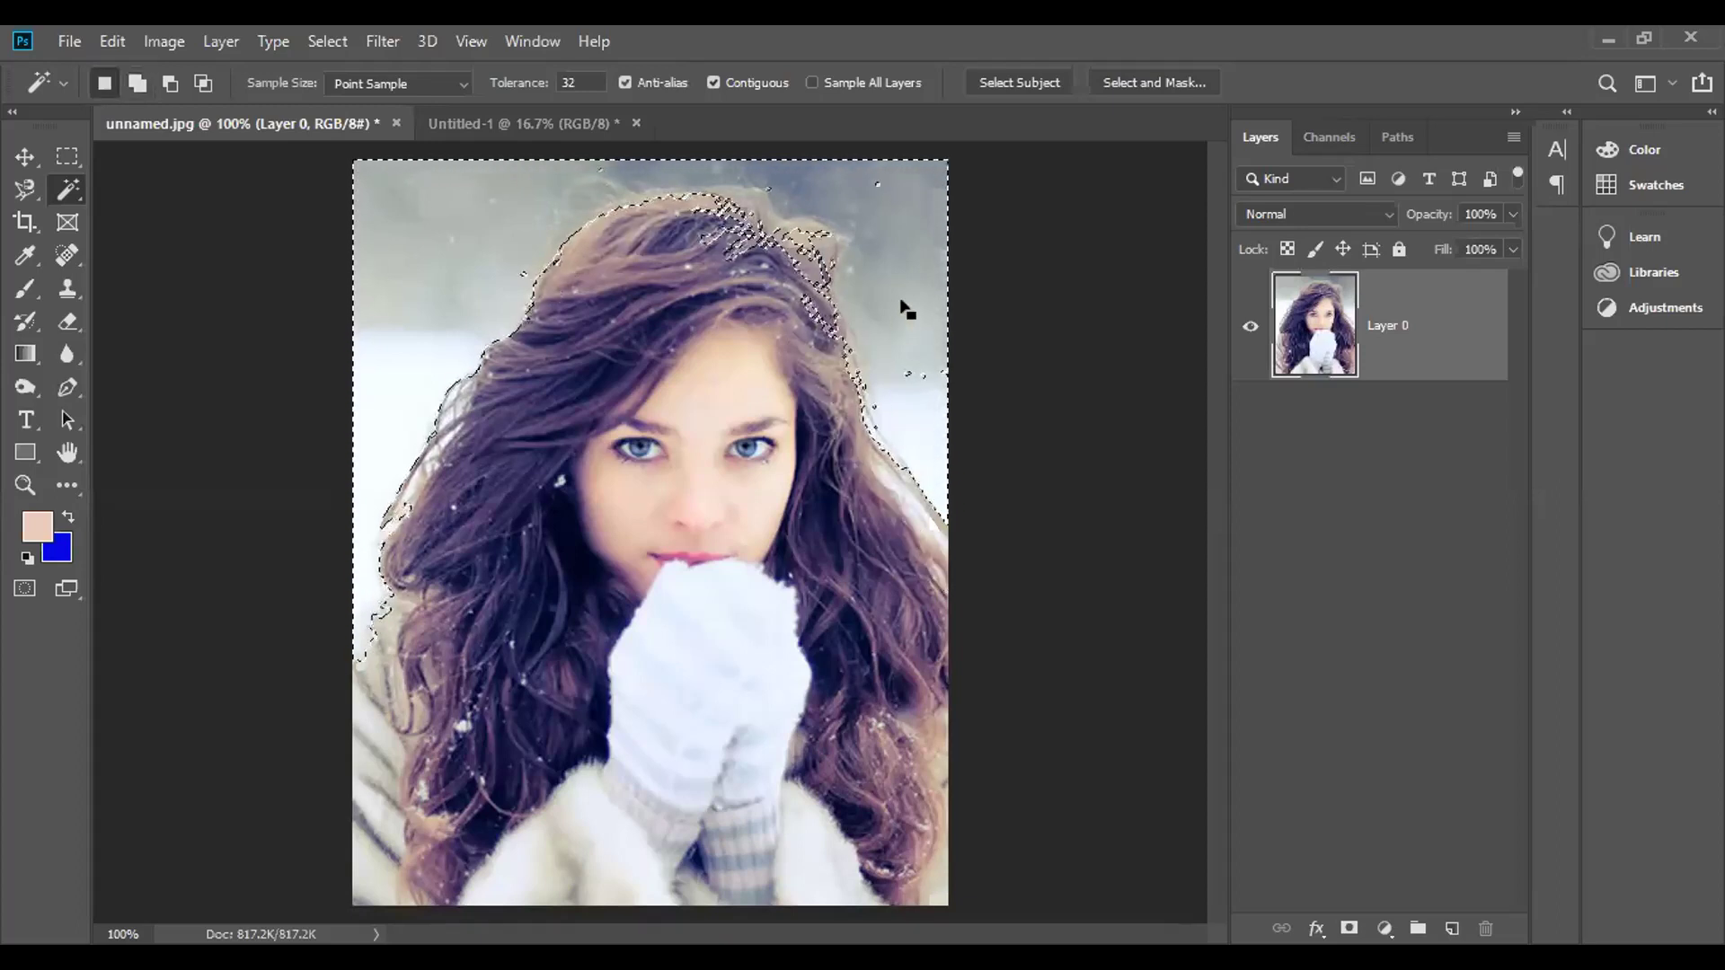
click(908, 309)
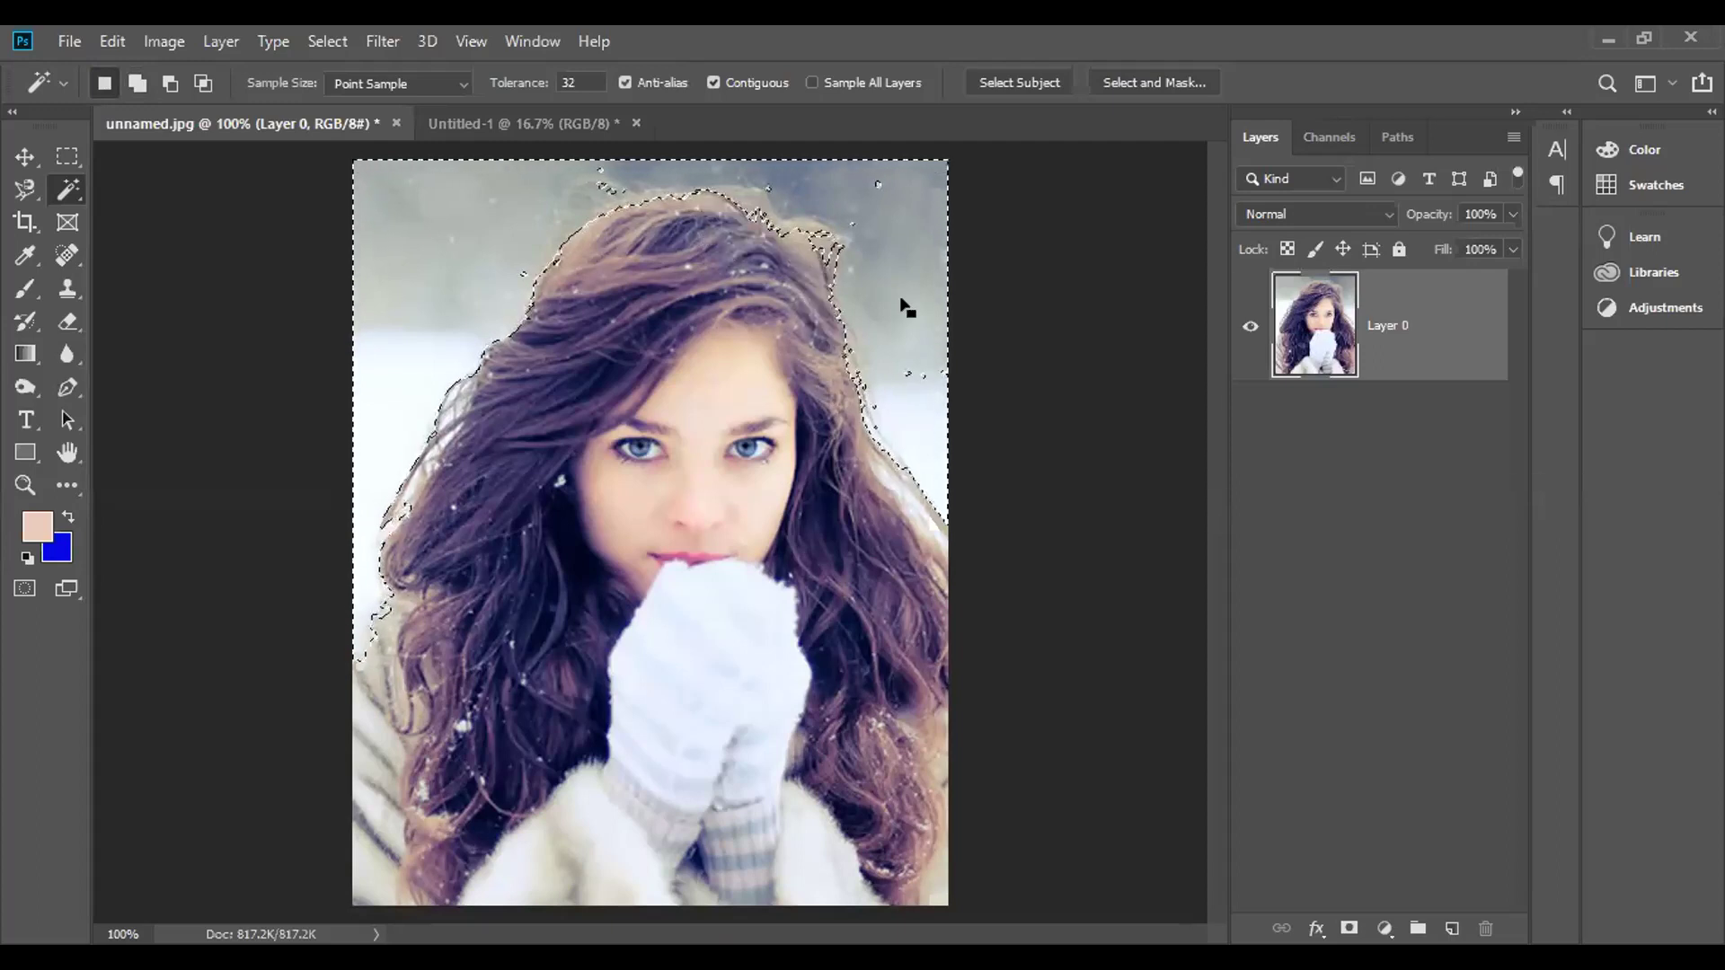
Feather the selection by 0.5 px, delete the snowy backdrop and fill it with blue
right_click(838, 220)
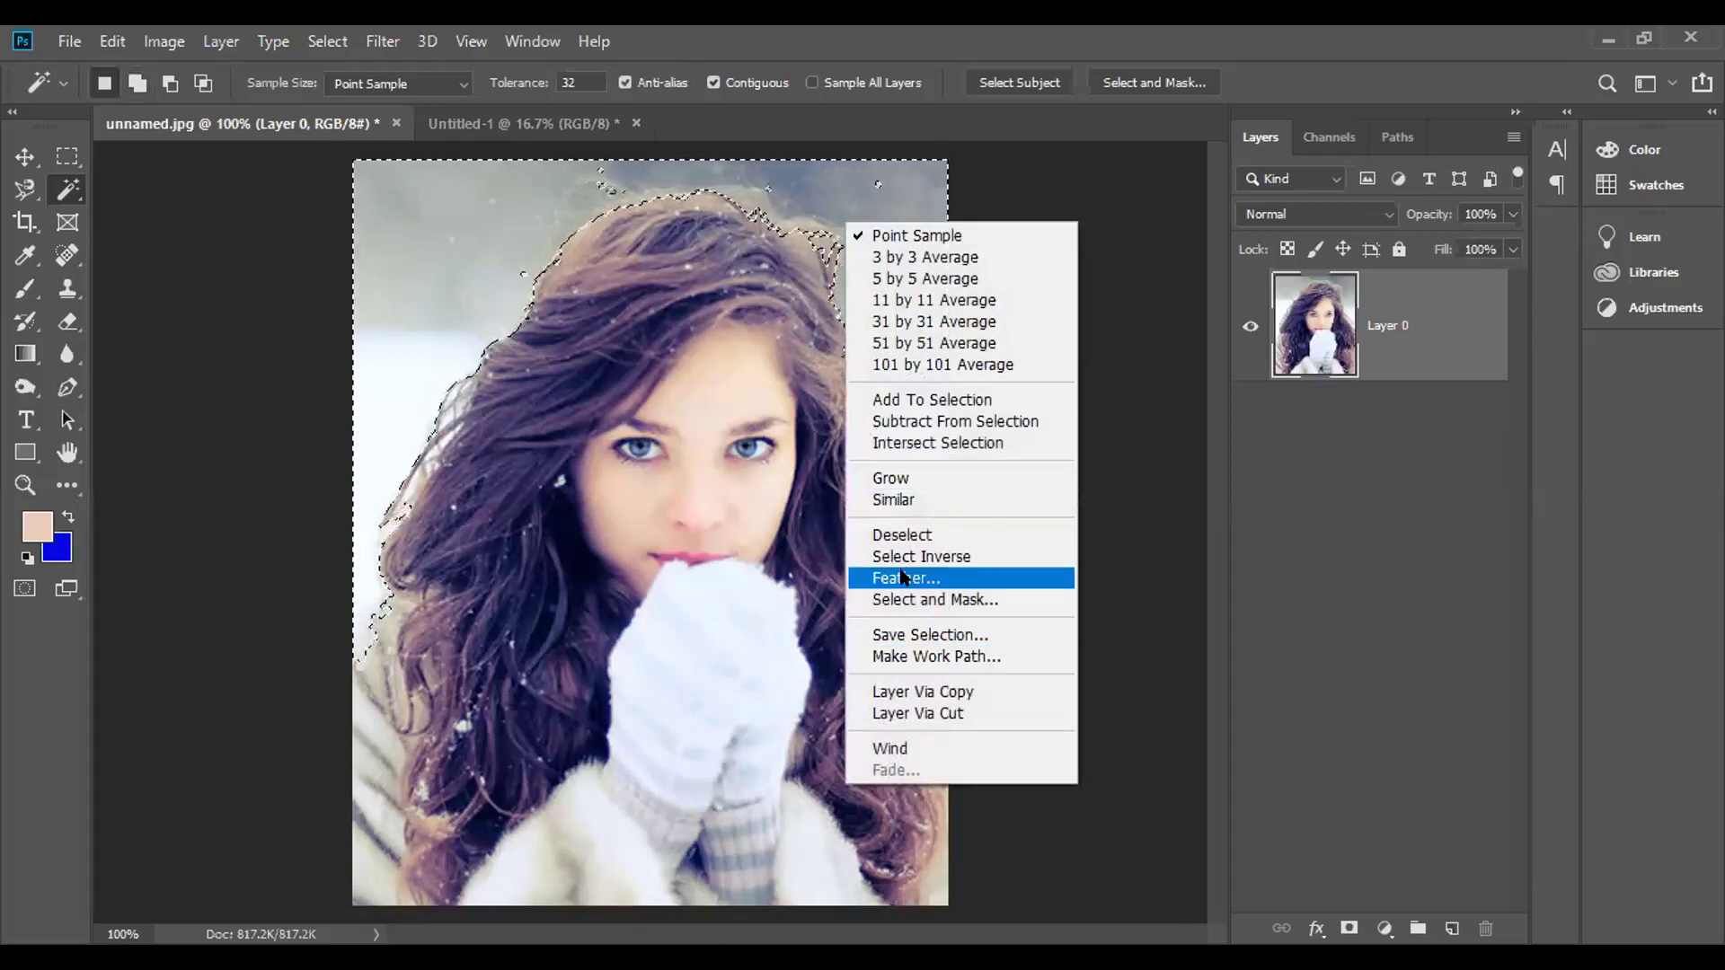
click(903, 578)
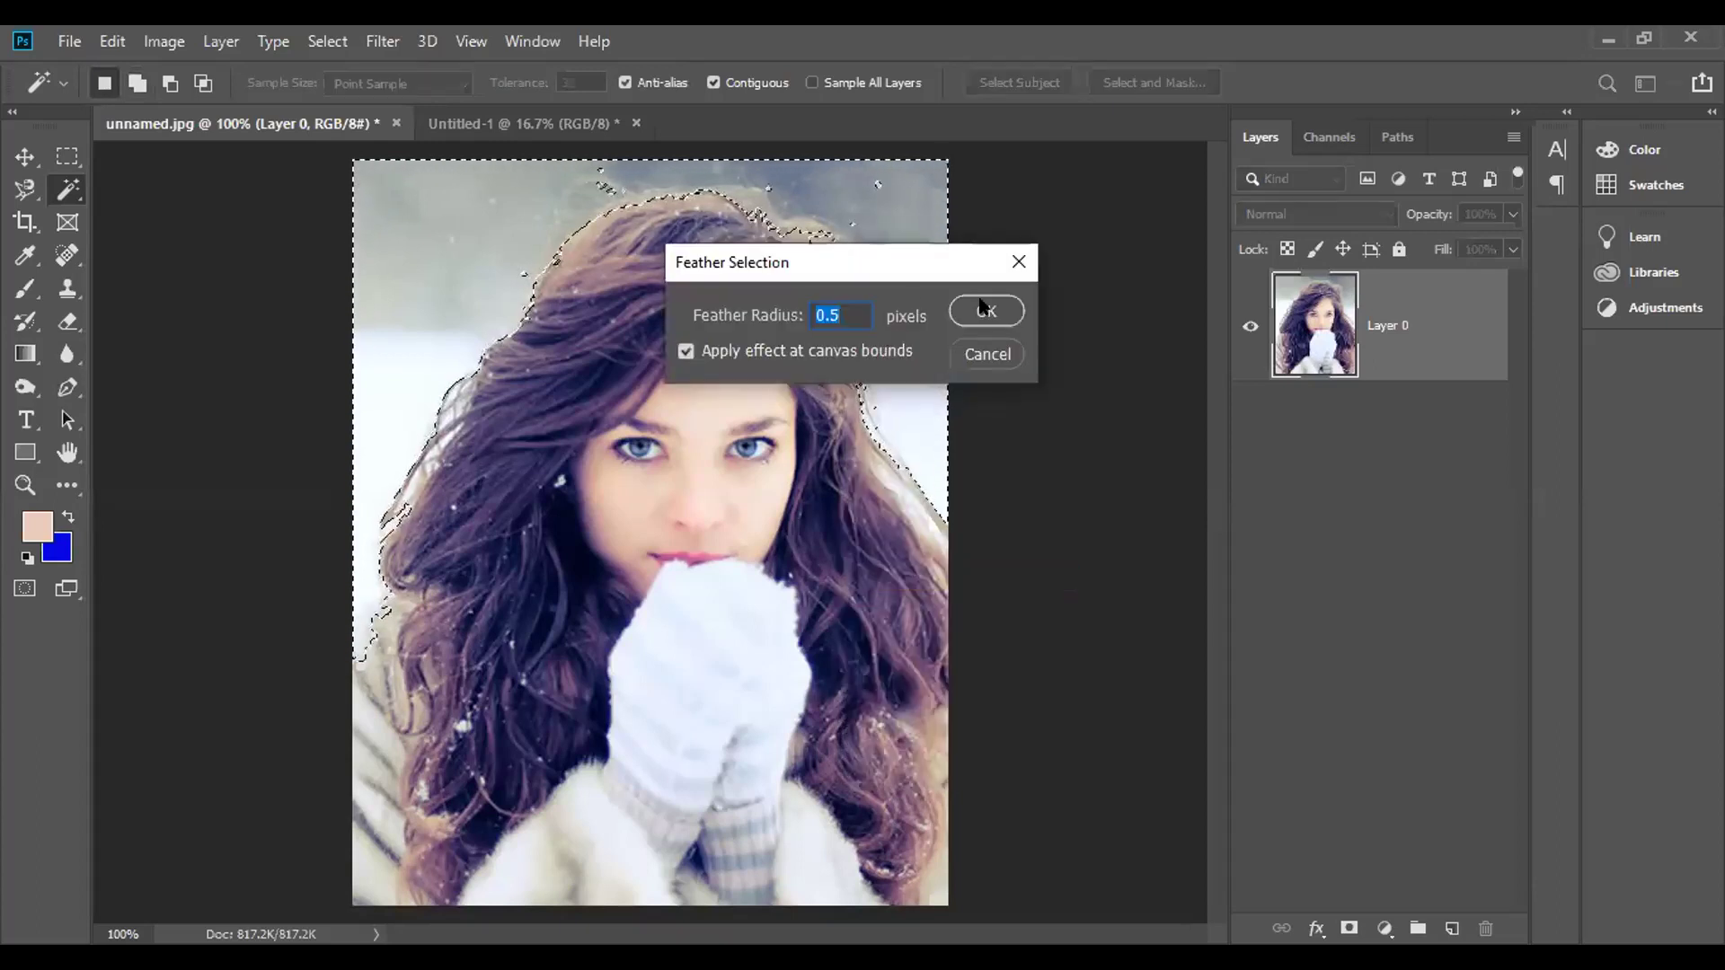
click(983, 308)
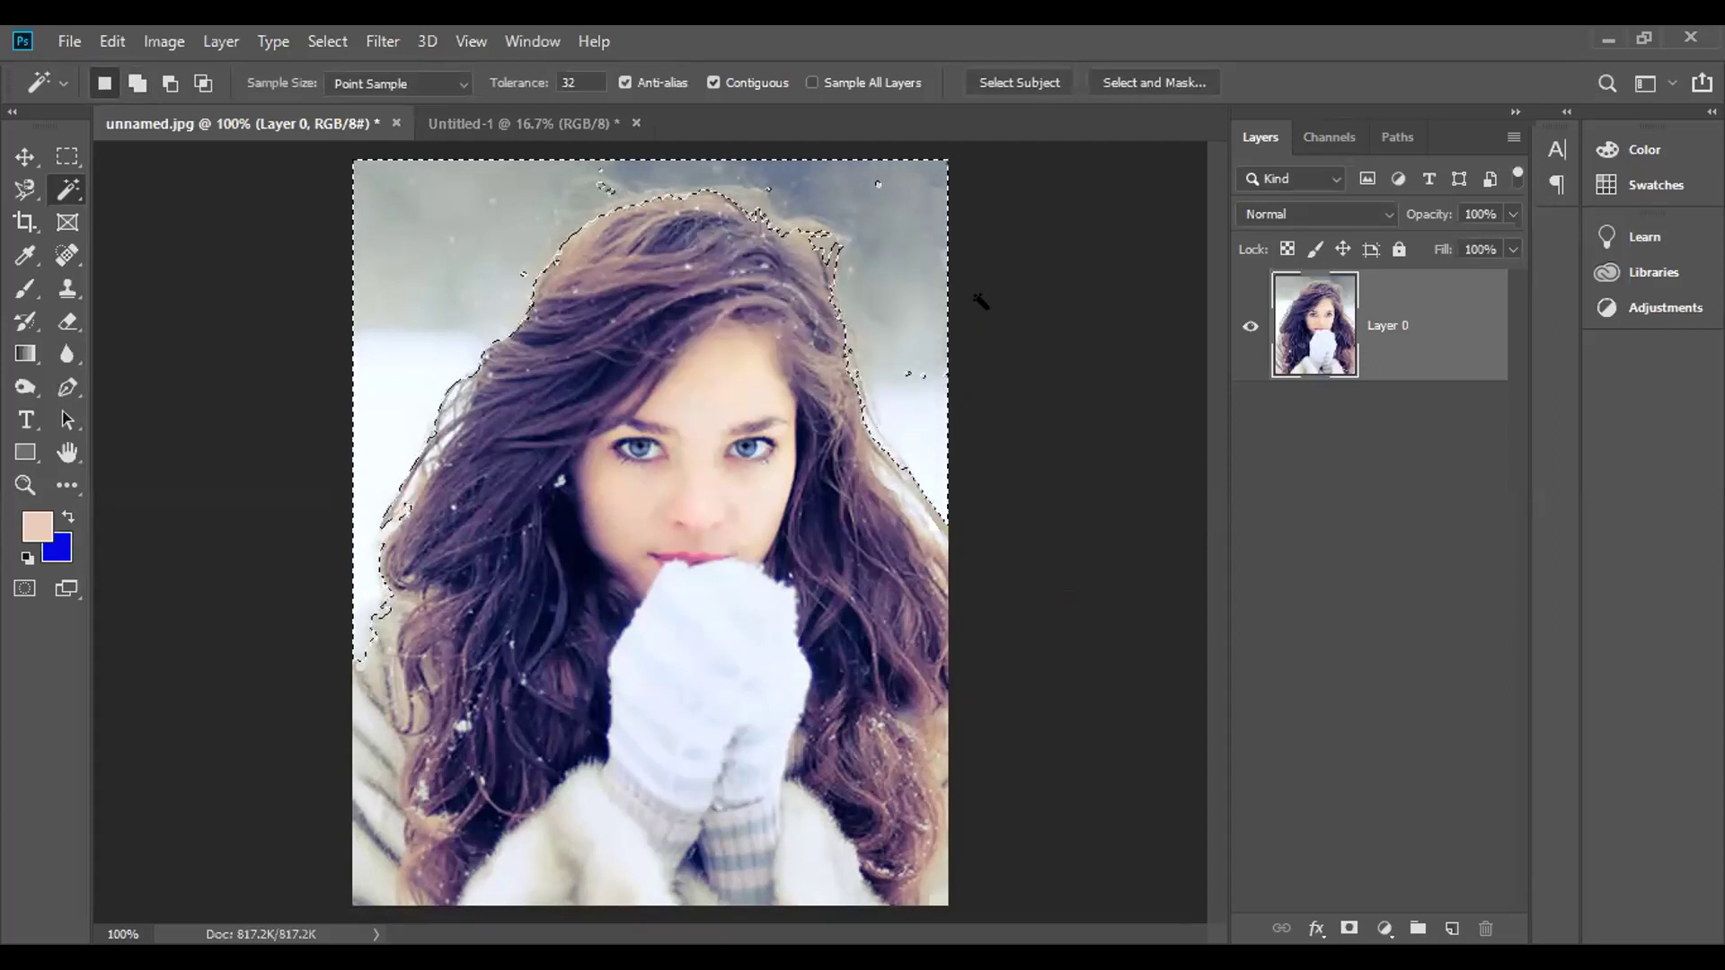
key(Delete)
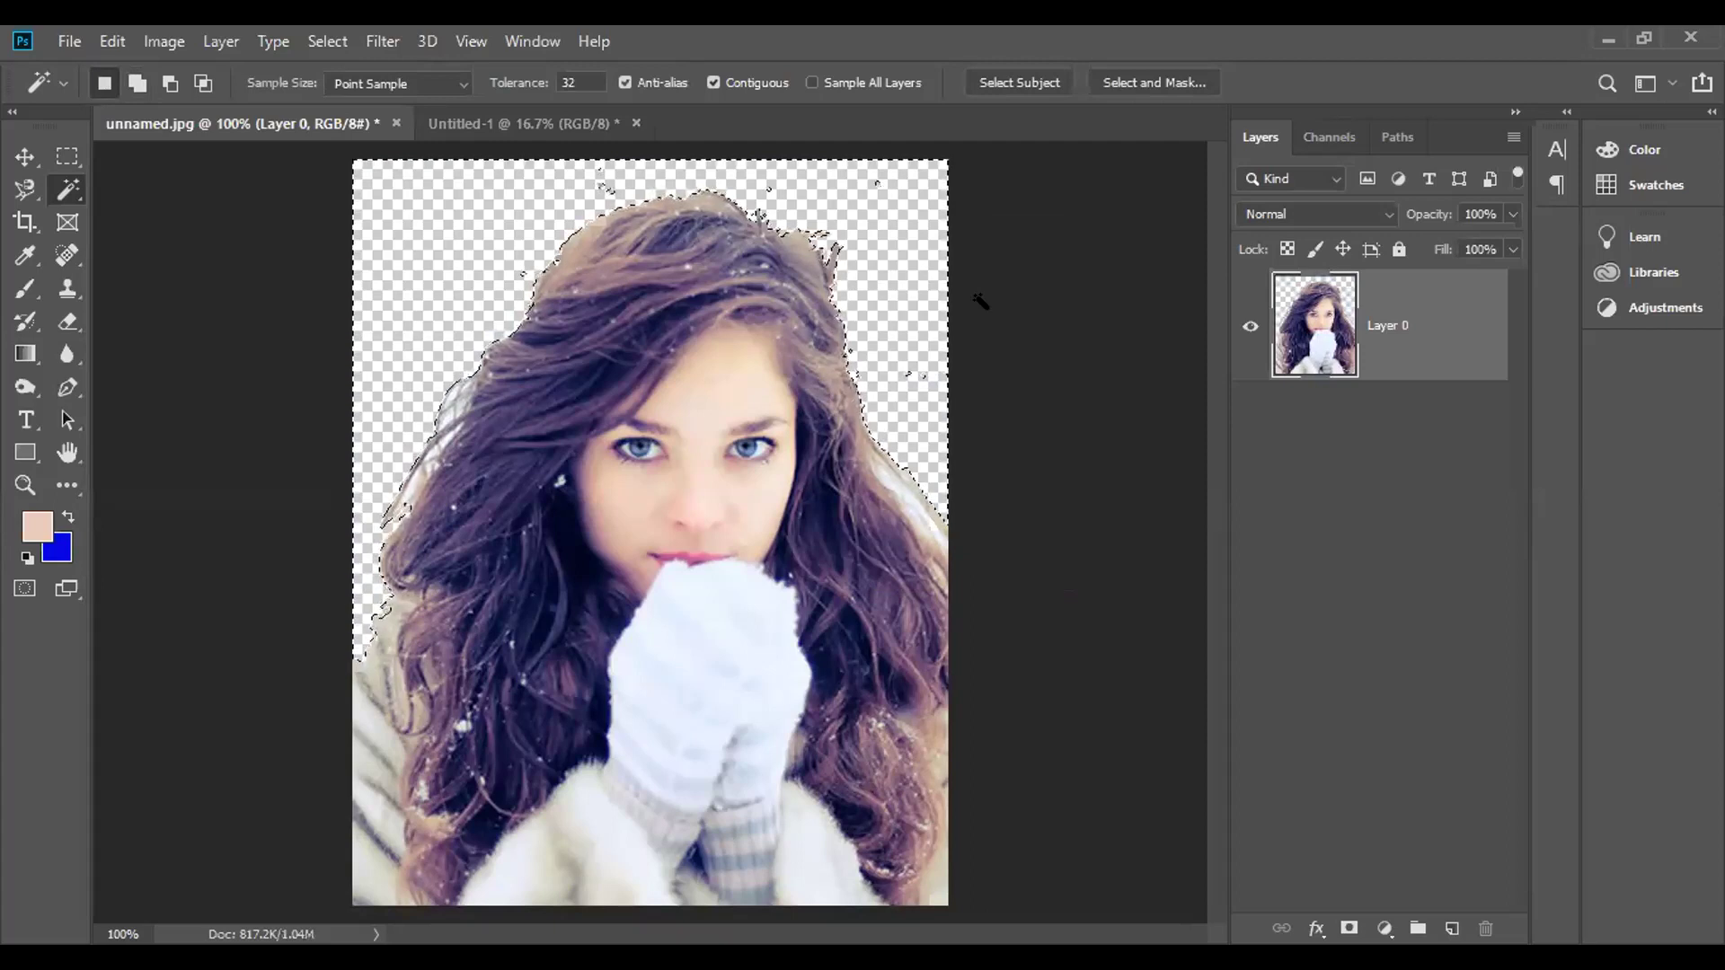
key(ctrl+BackSpace)
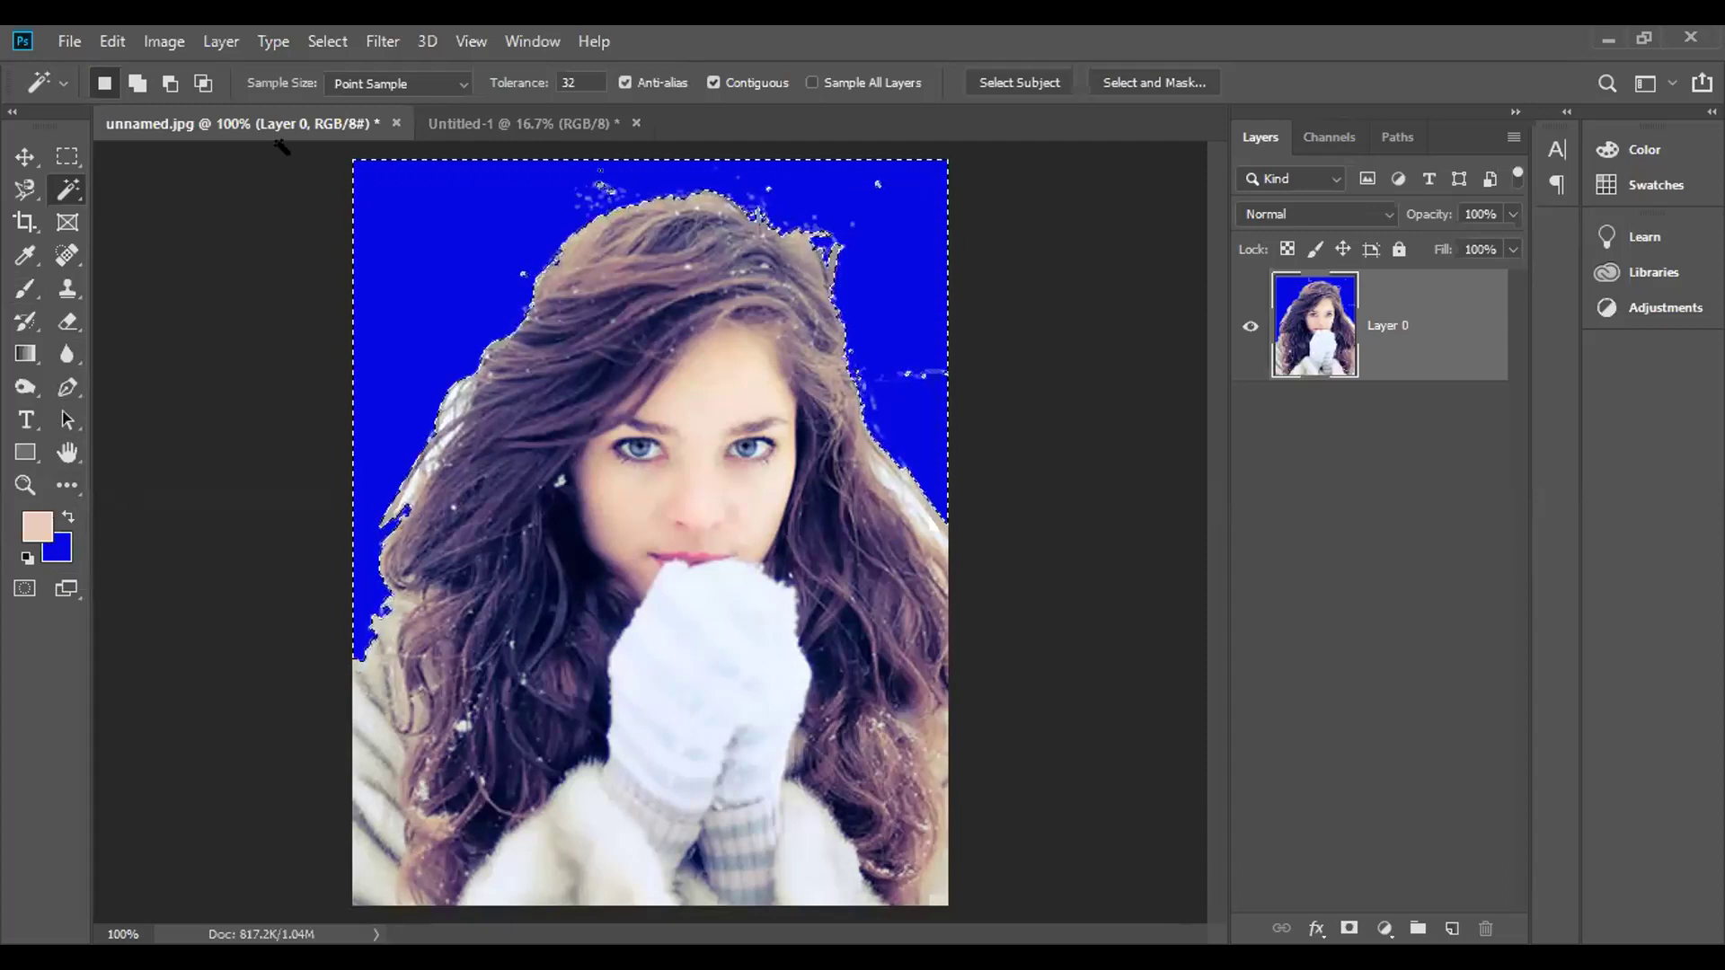
Deselect the blue-background portrait and drag it onto the Untitled-1 print sheet
click(27, 156)
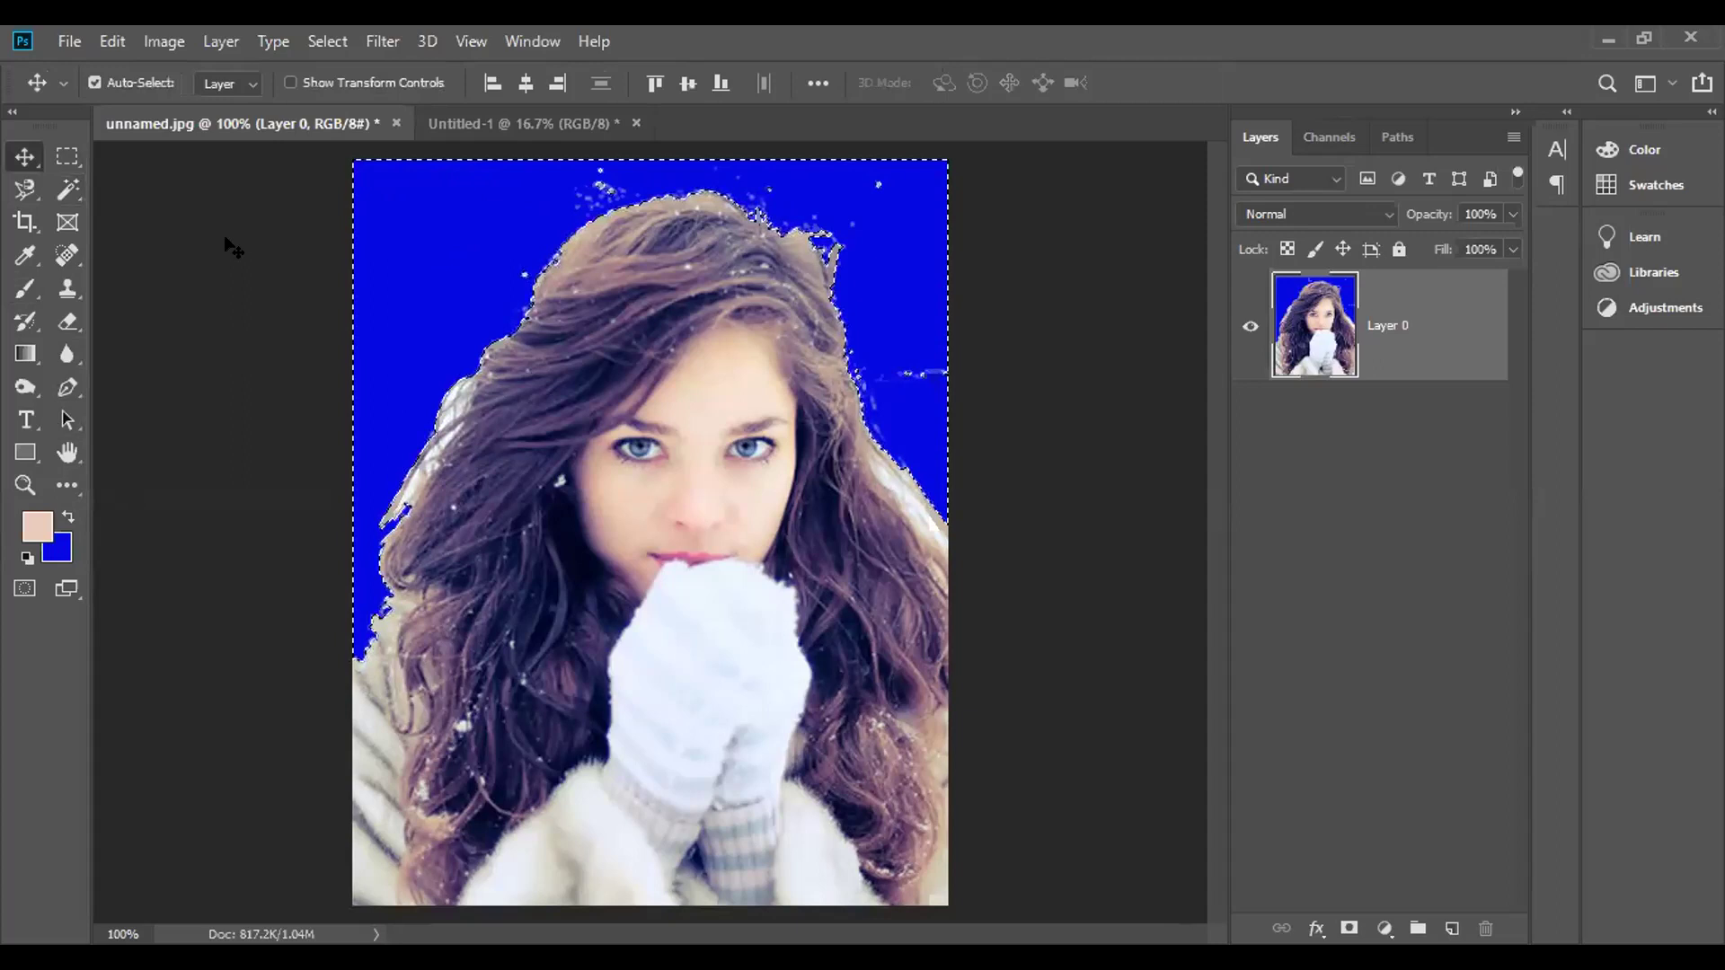
key(ctrl+d)
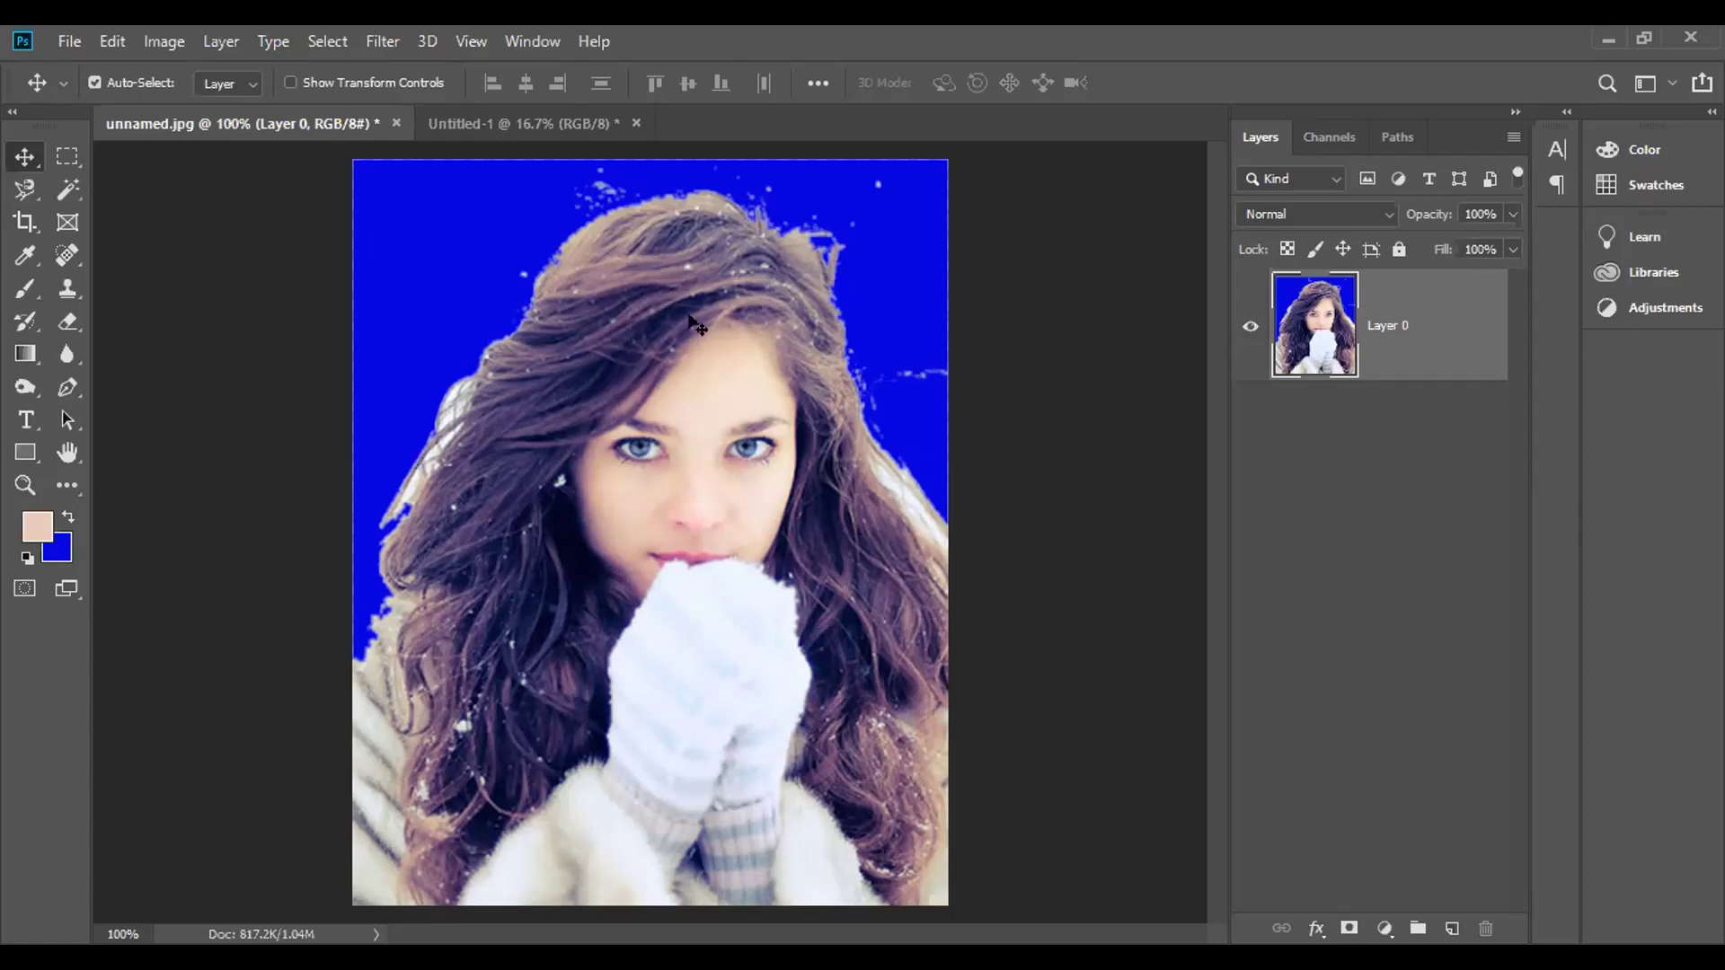
mouse_move(661, 384)
mouse_down()
mouse_move(588, 300)
mouse_move(705, 445)
mouse_move(612, 397)
mouse_up()
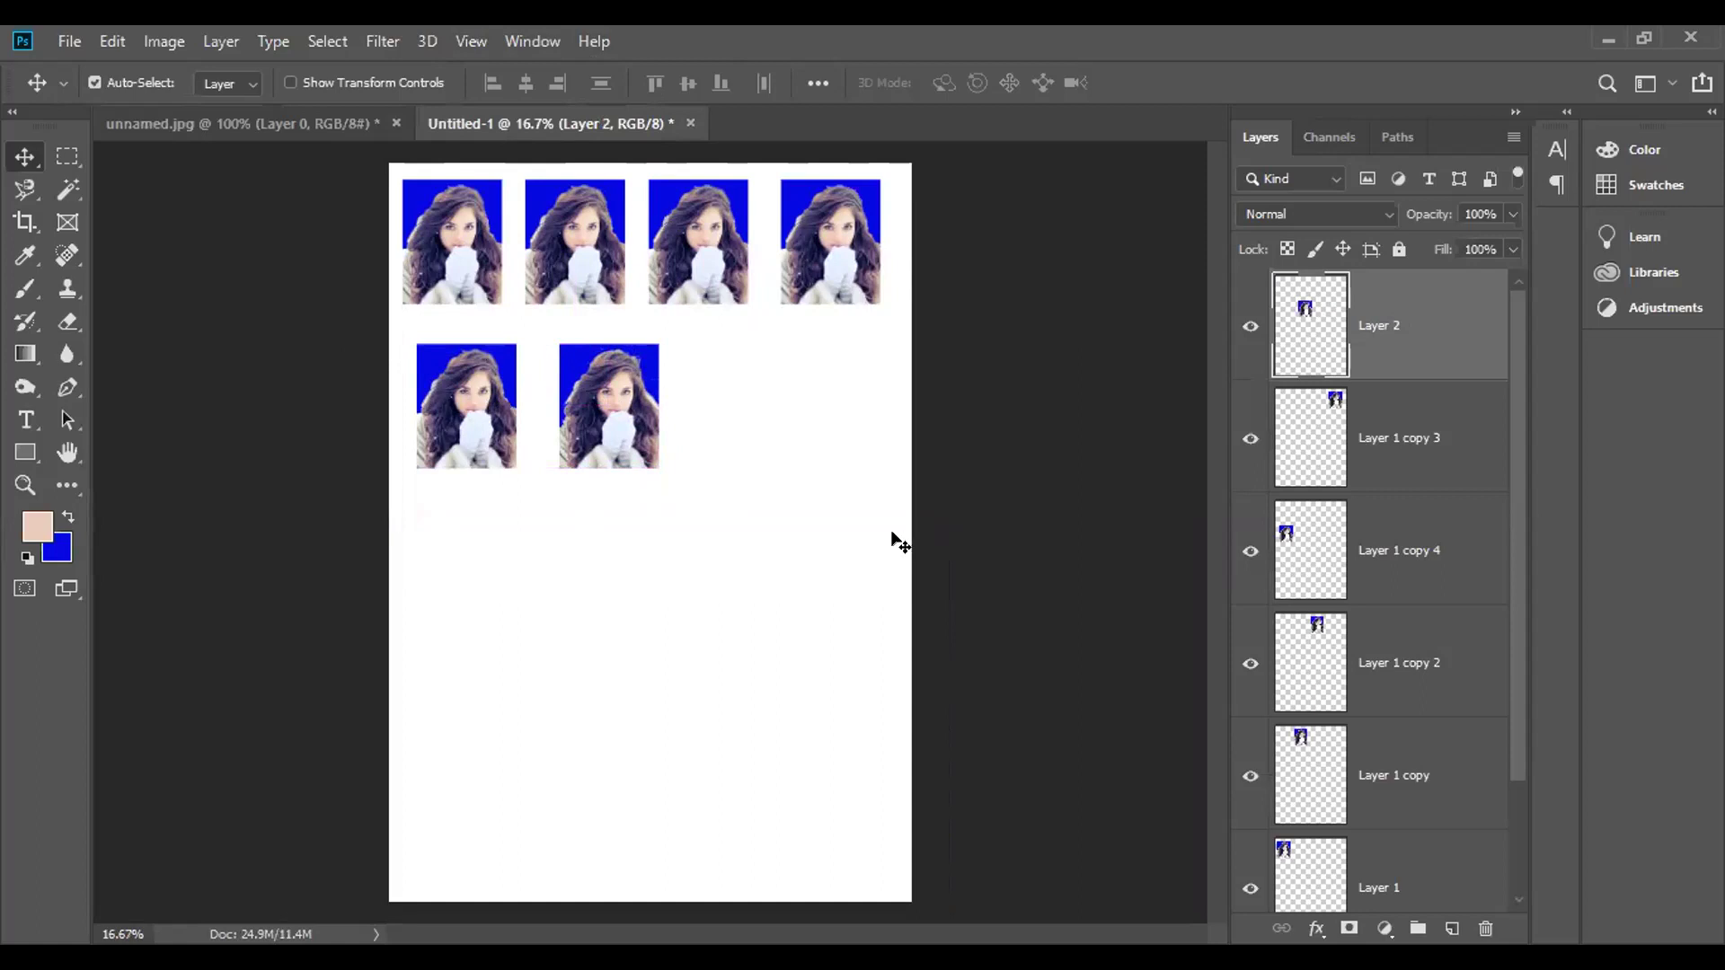
Switch between unnamed.jpg and Untitled-1, then deselect Layer 2 in the Layers panel
click(171, 124)
click(555, 135)
click(764, 402)
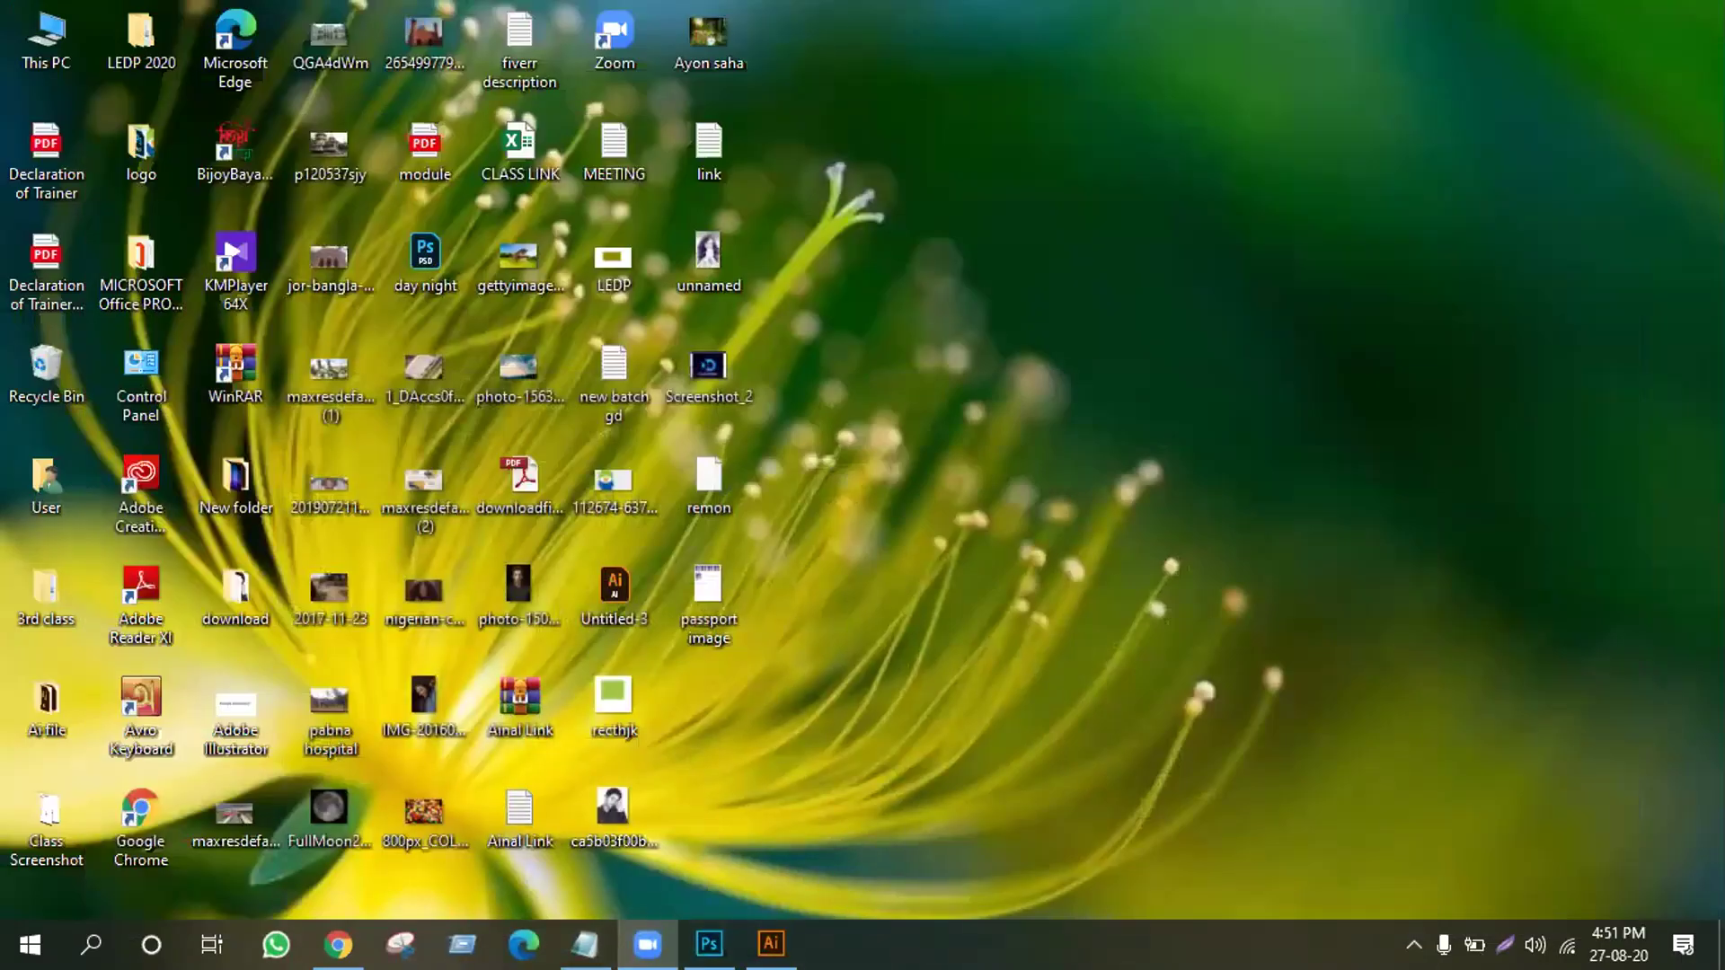
Bring Adobe Illustrator to the front from the taskbar
click(771, 944)
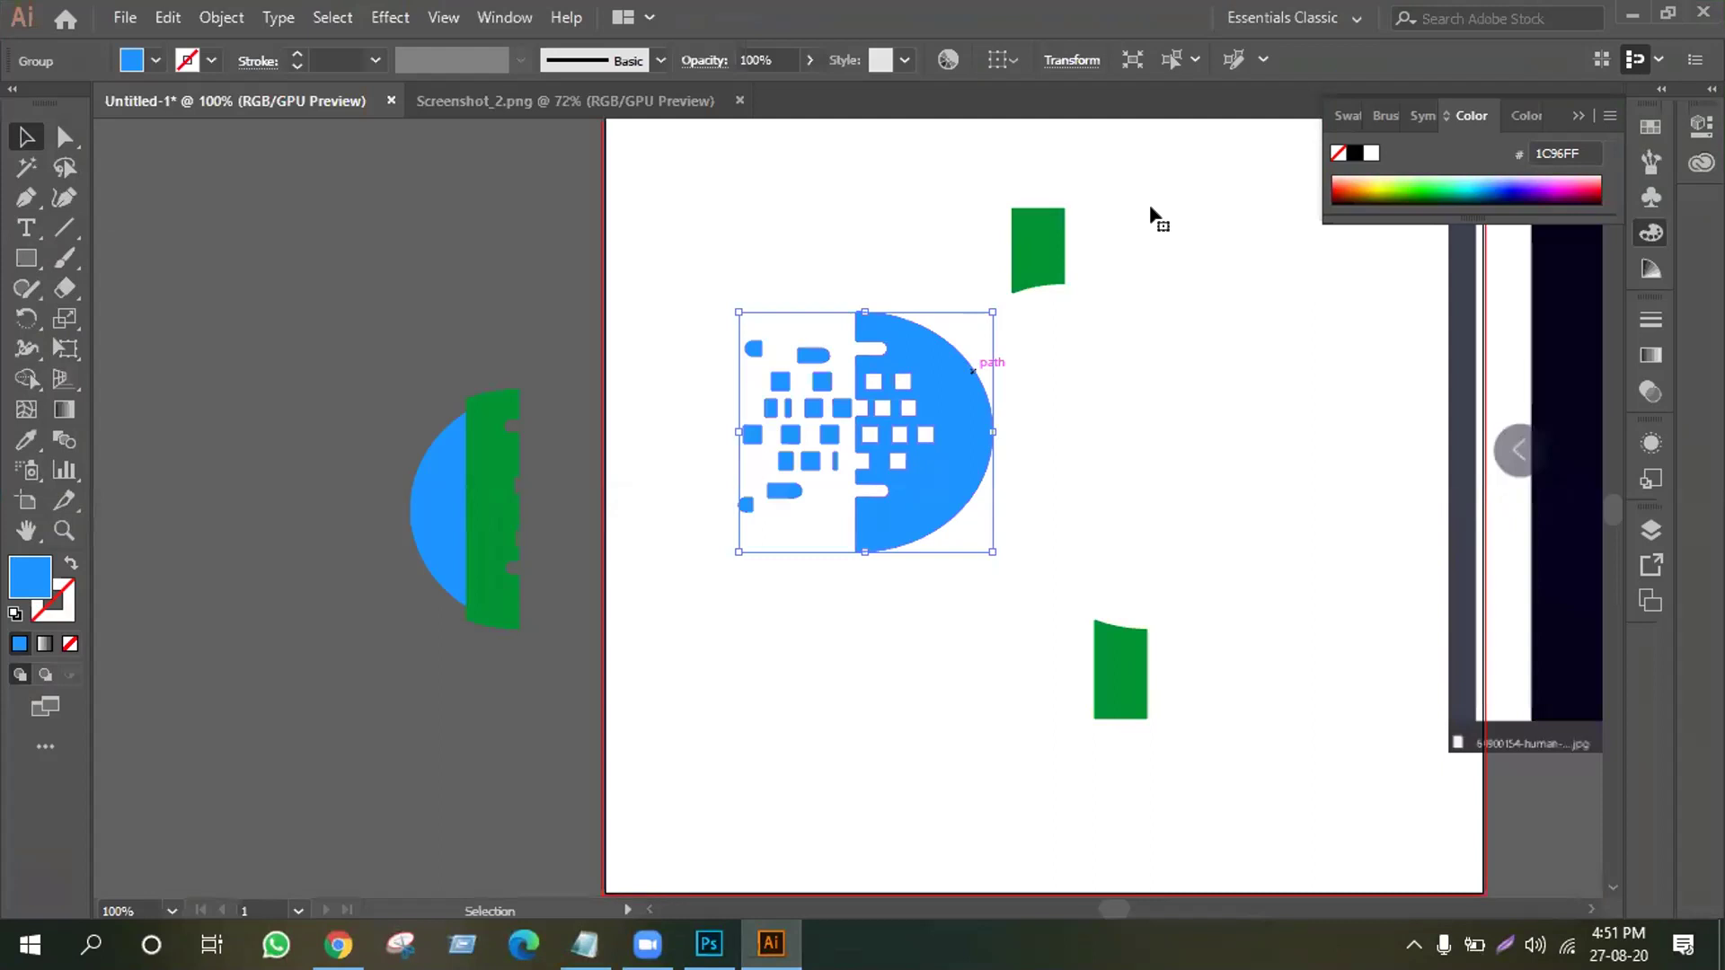
Delete the blue dotted semicircle, both green shapes and the blue-green half-circle
key(Delete)
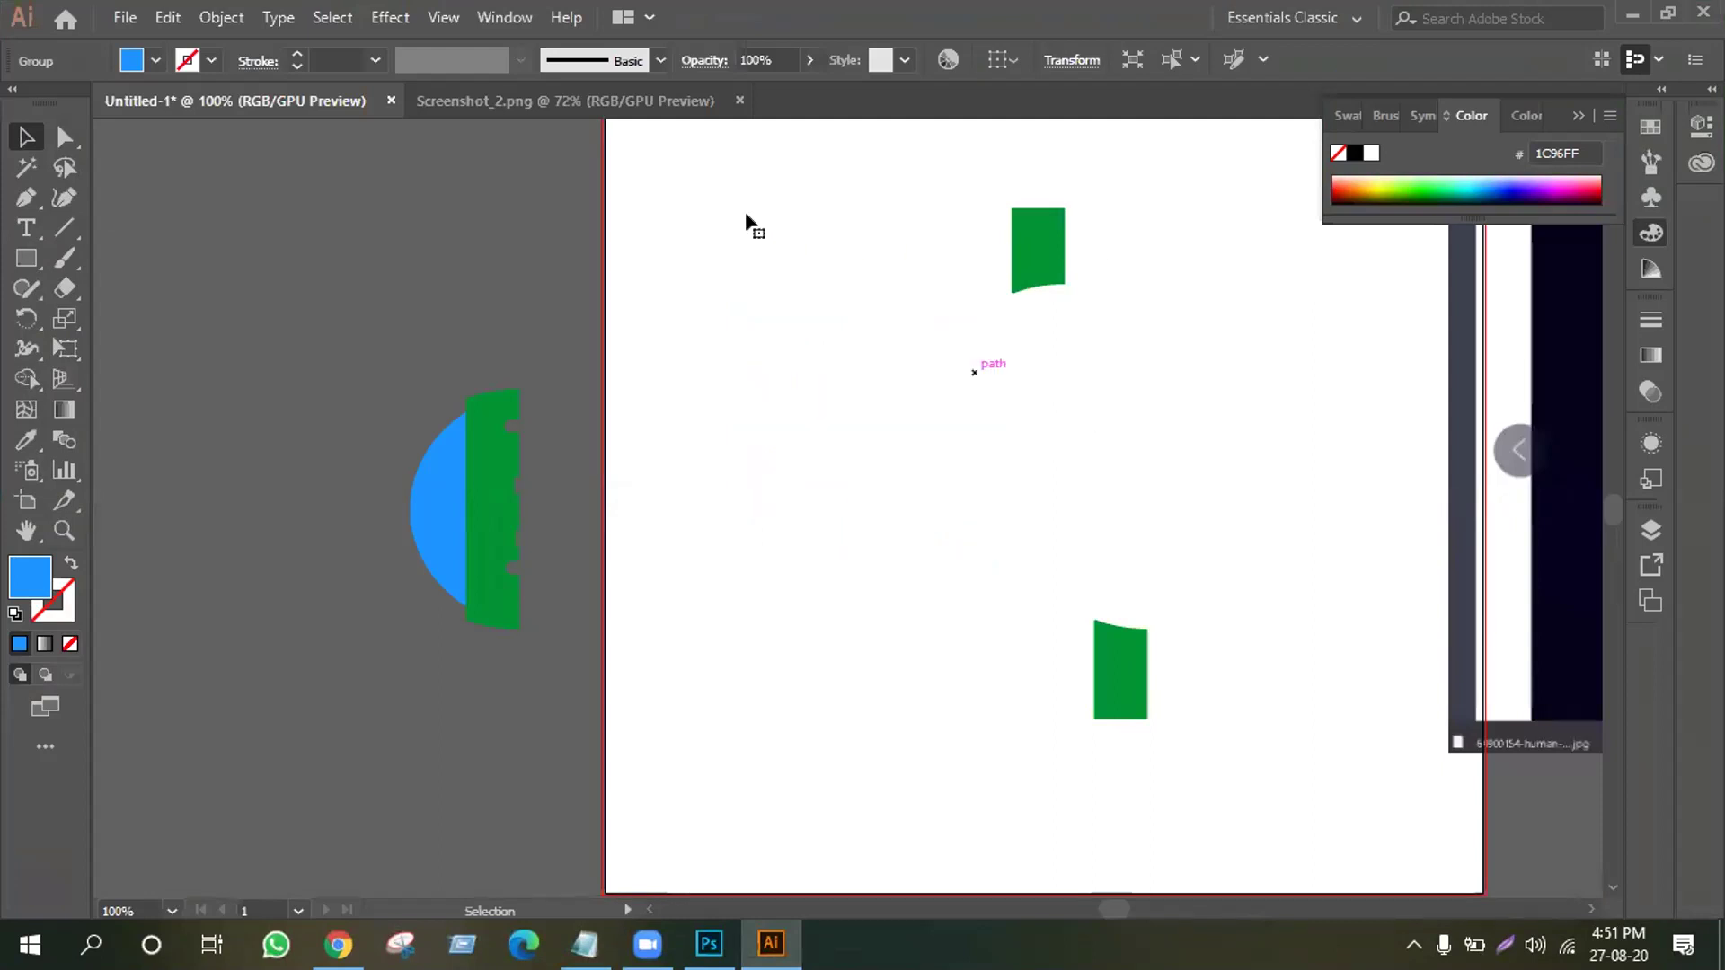
drag(967, 202, 1120, 362)
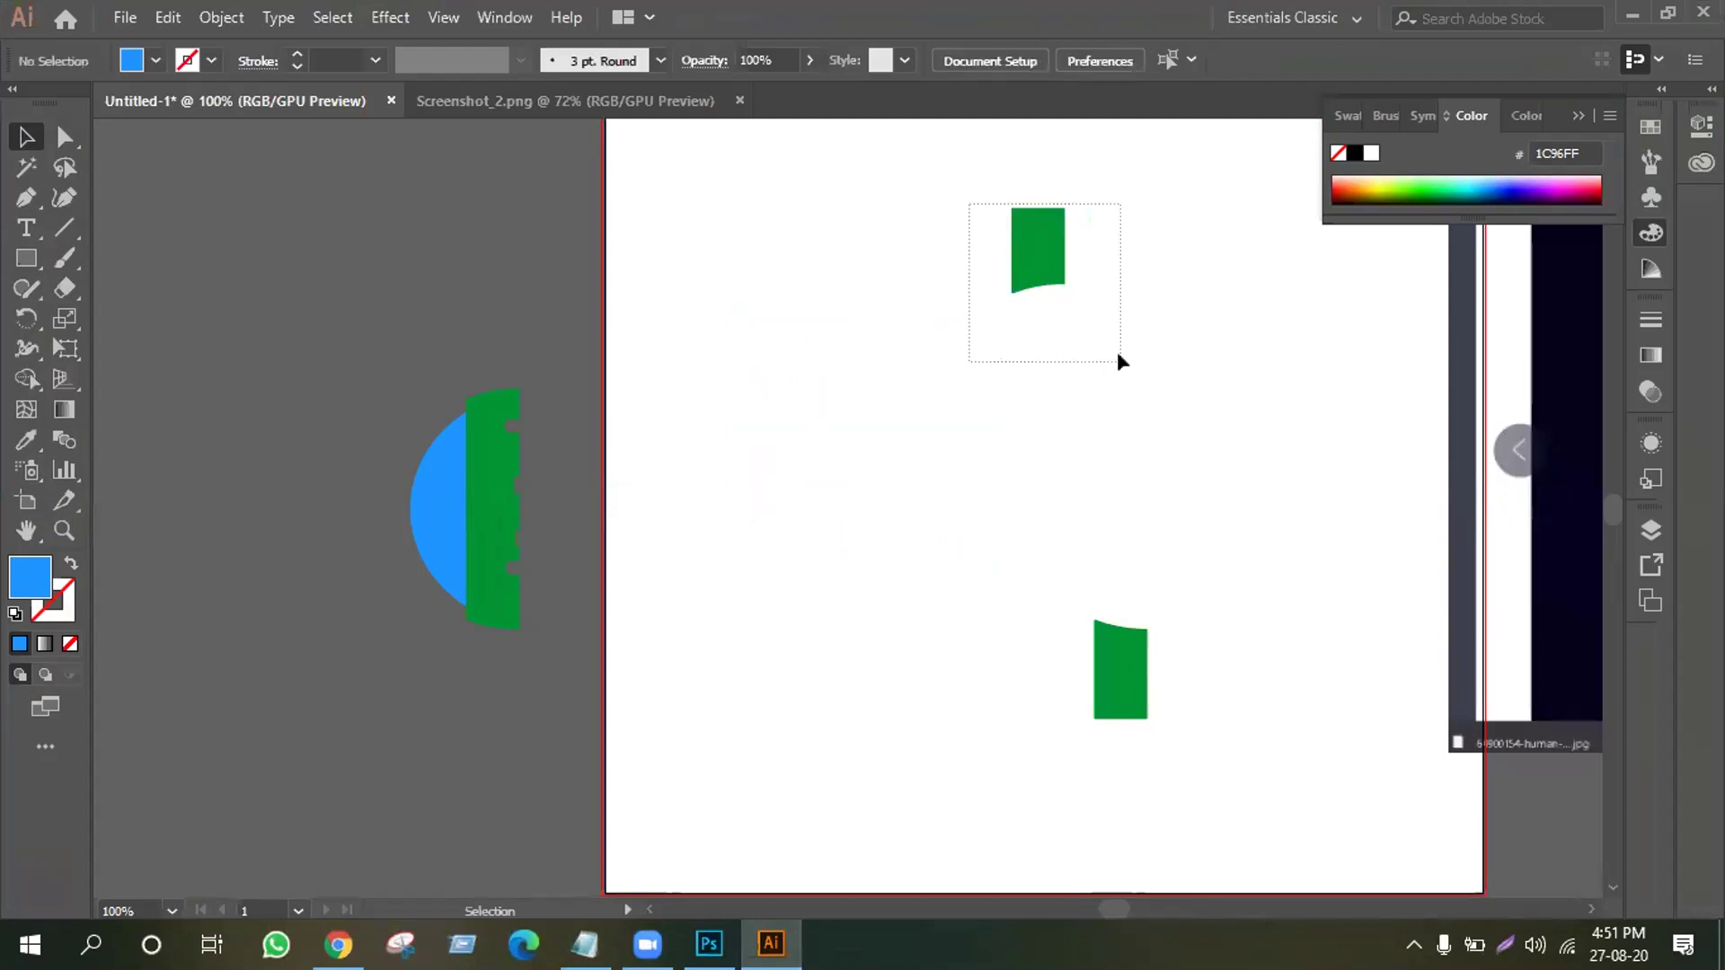
key(Delete)
drag(999, 555, 1174, 778)
key(Delete)
mouse_move(375, 418)
mouse_down()
mouse_move(493, 602)
mouse_move(534, 631)
mouse_up()
key(Delete)
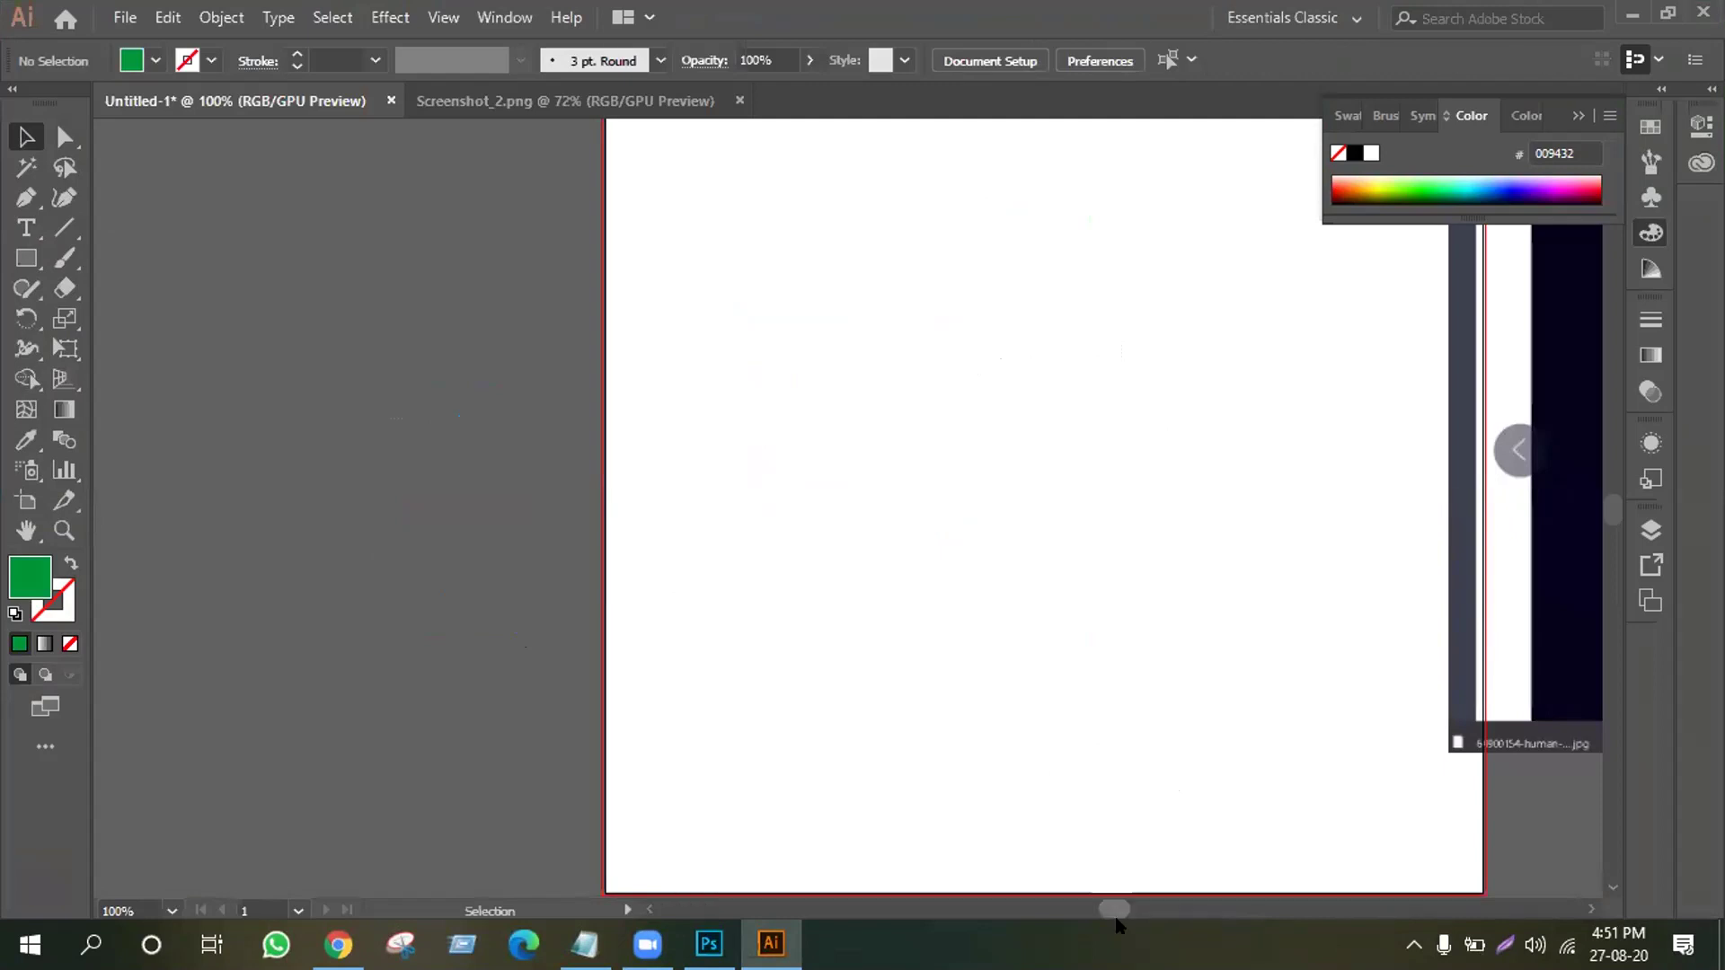
Pan toward the artboard and delete the placed logo image
mouse_move(1117, 911)
mouse_down()
mouse_move(1141, 911)
mouse_move(1120, 913)
mouse_up()
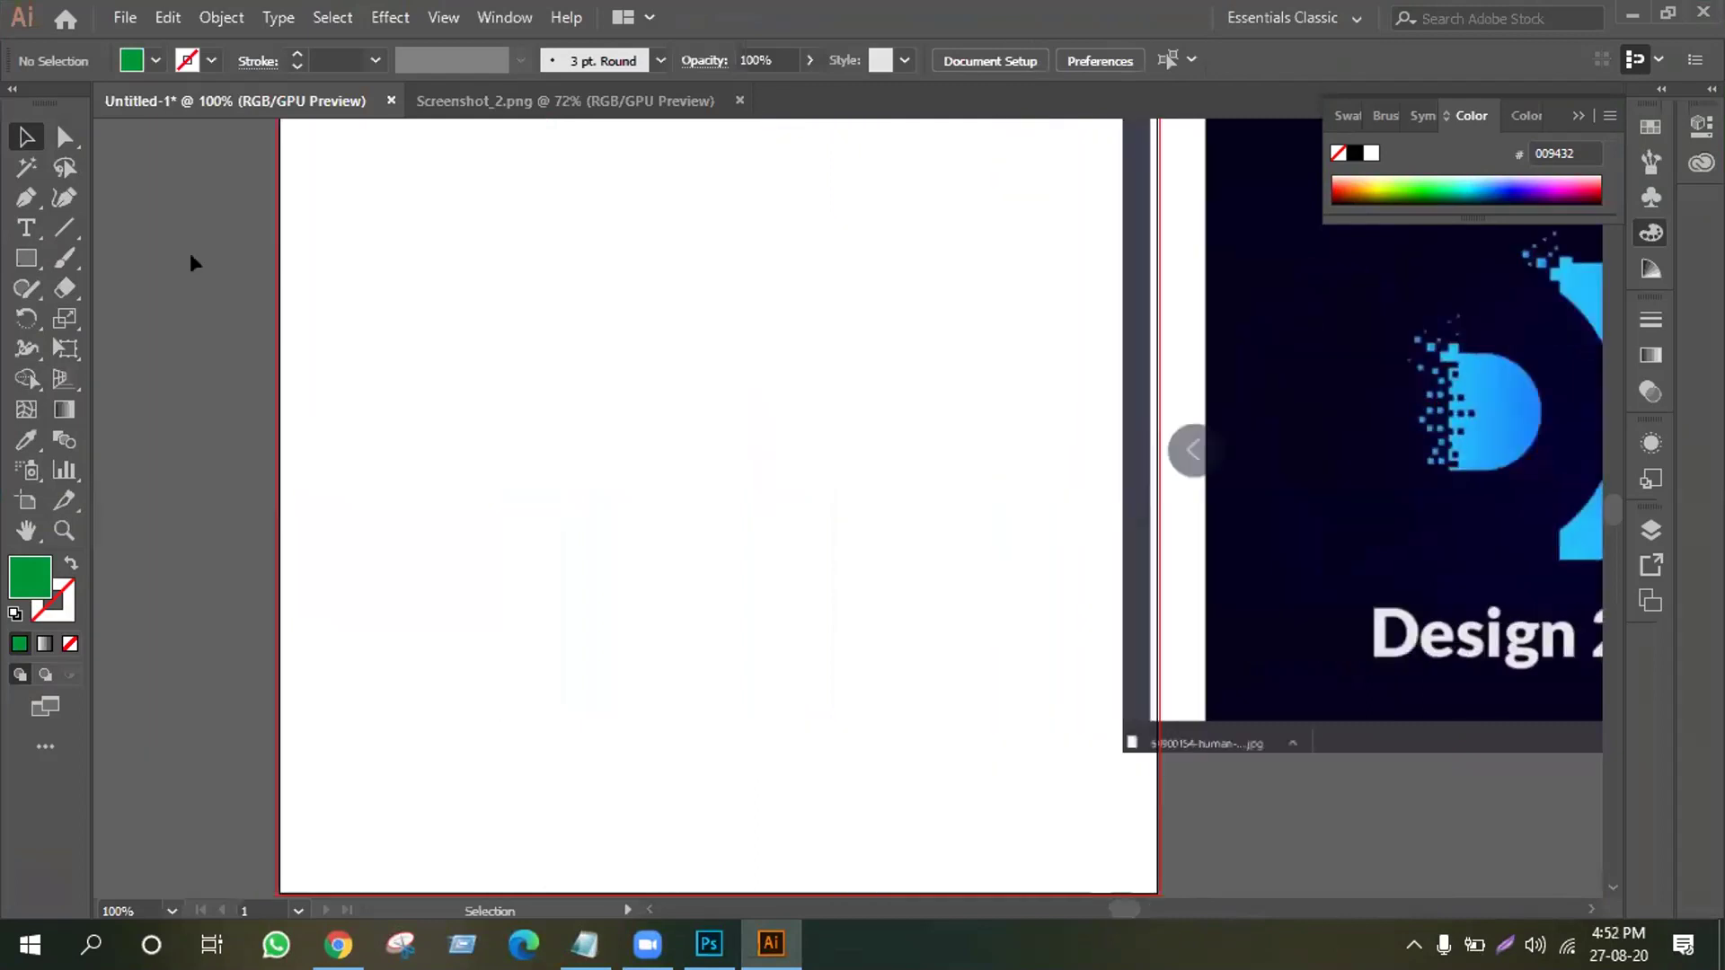
click(27, 528)
drag(639, 440, 543, 454)
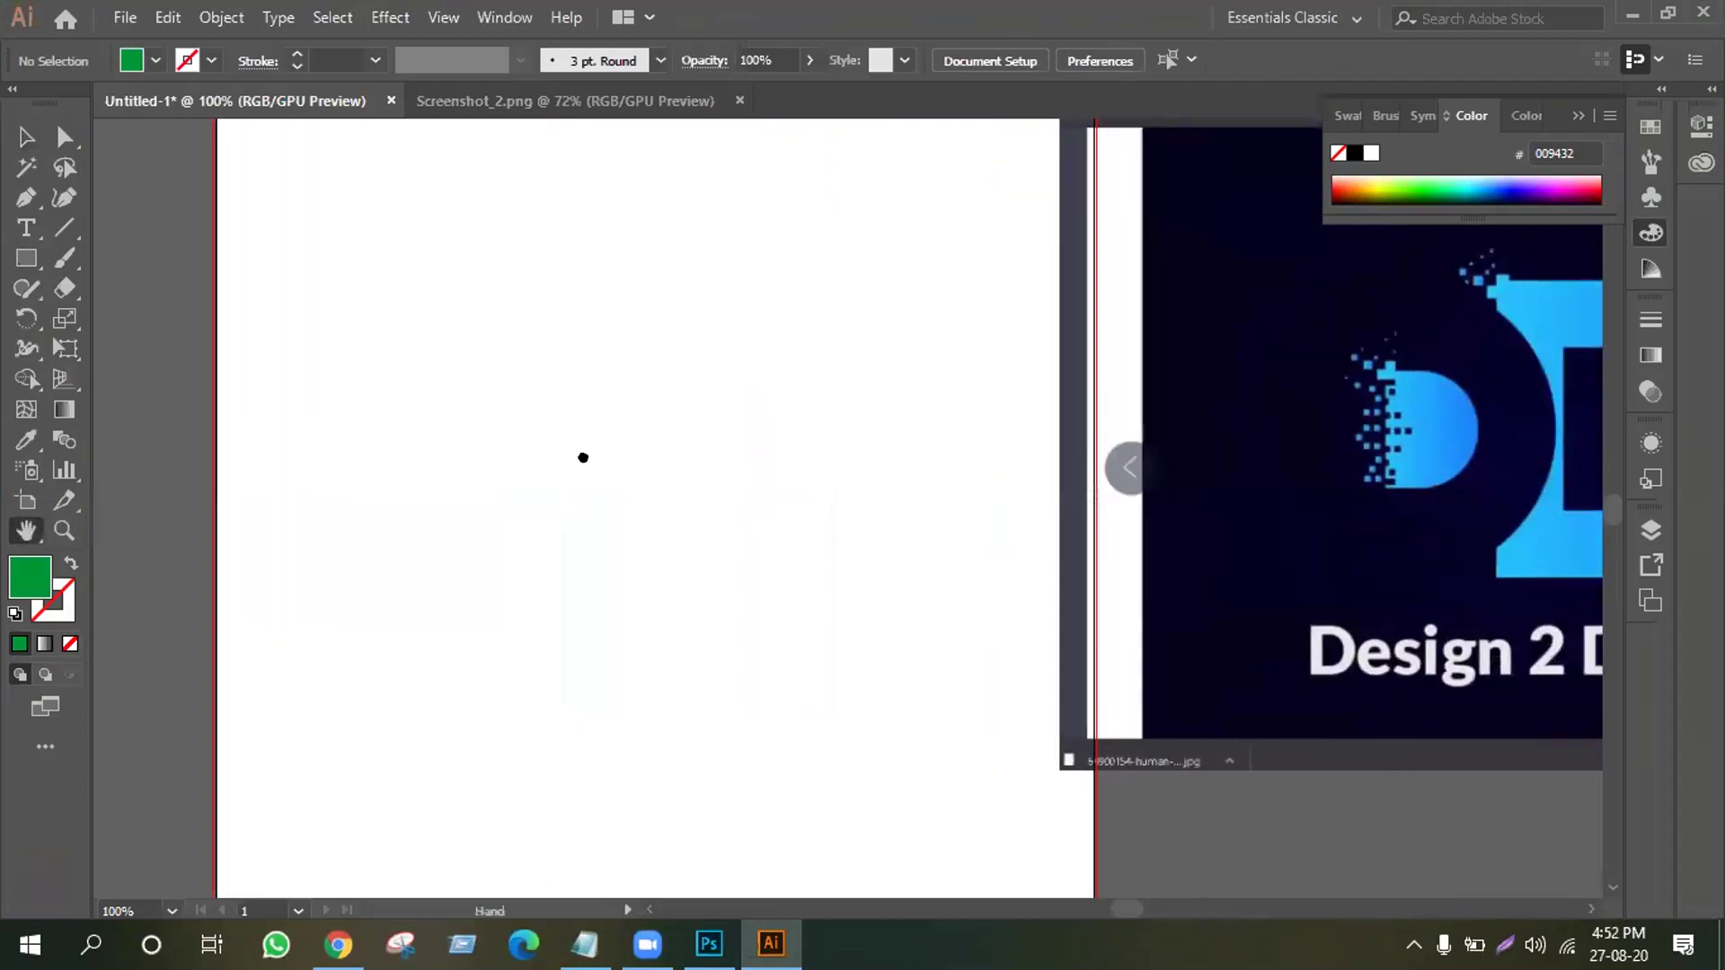
click(27, 136)
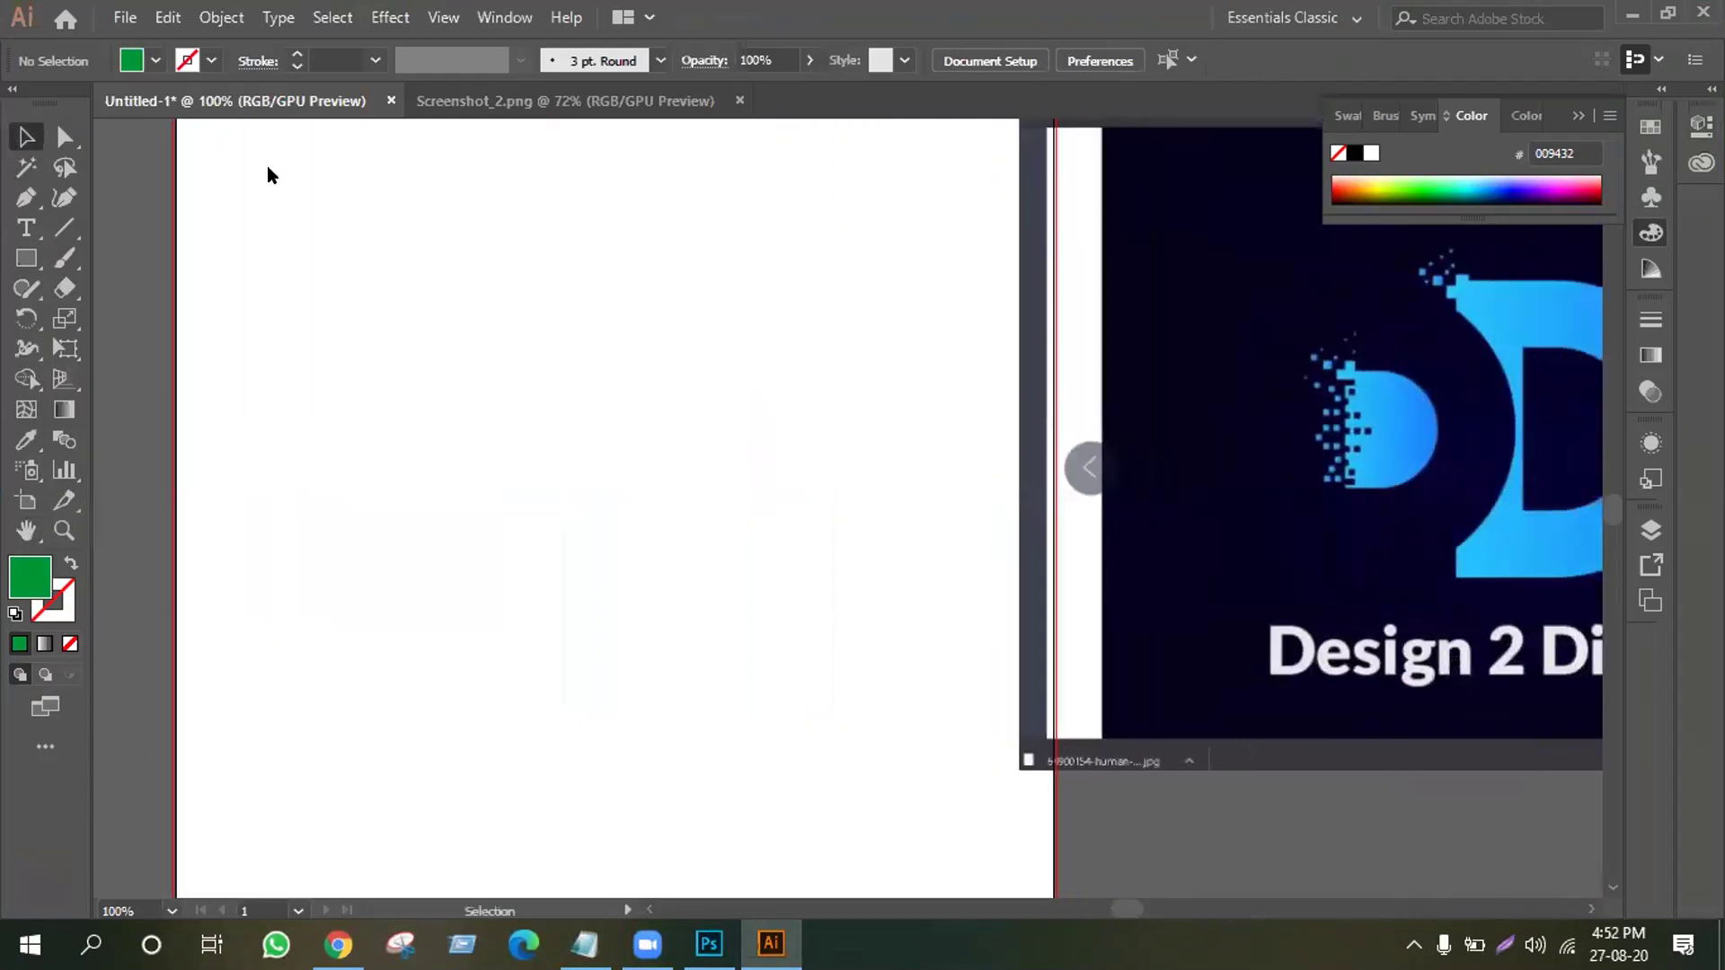
click(1156, 322)
key(Delete)
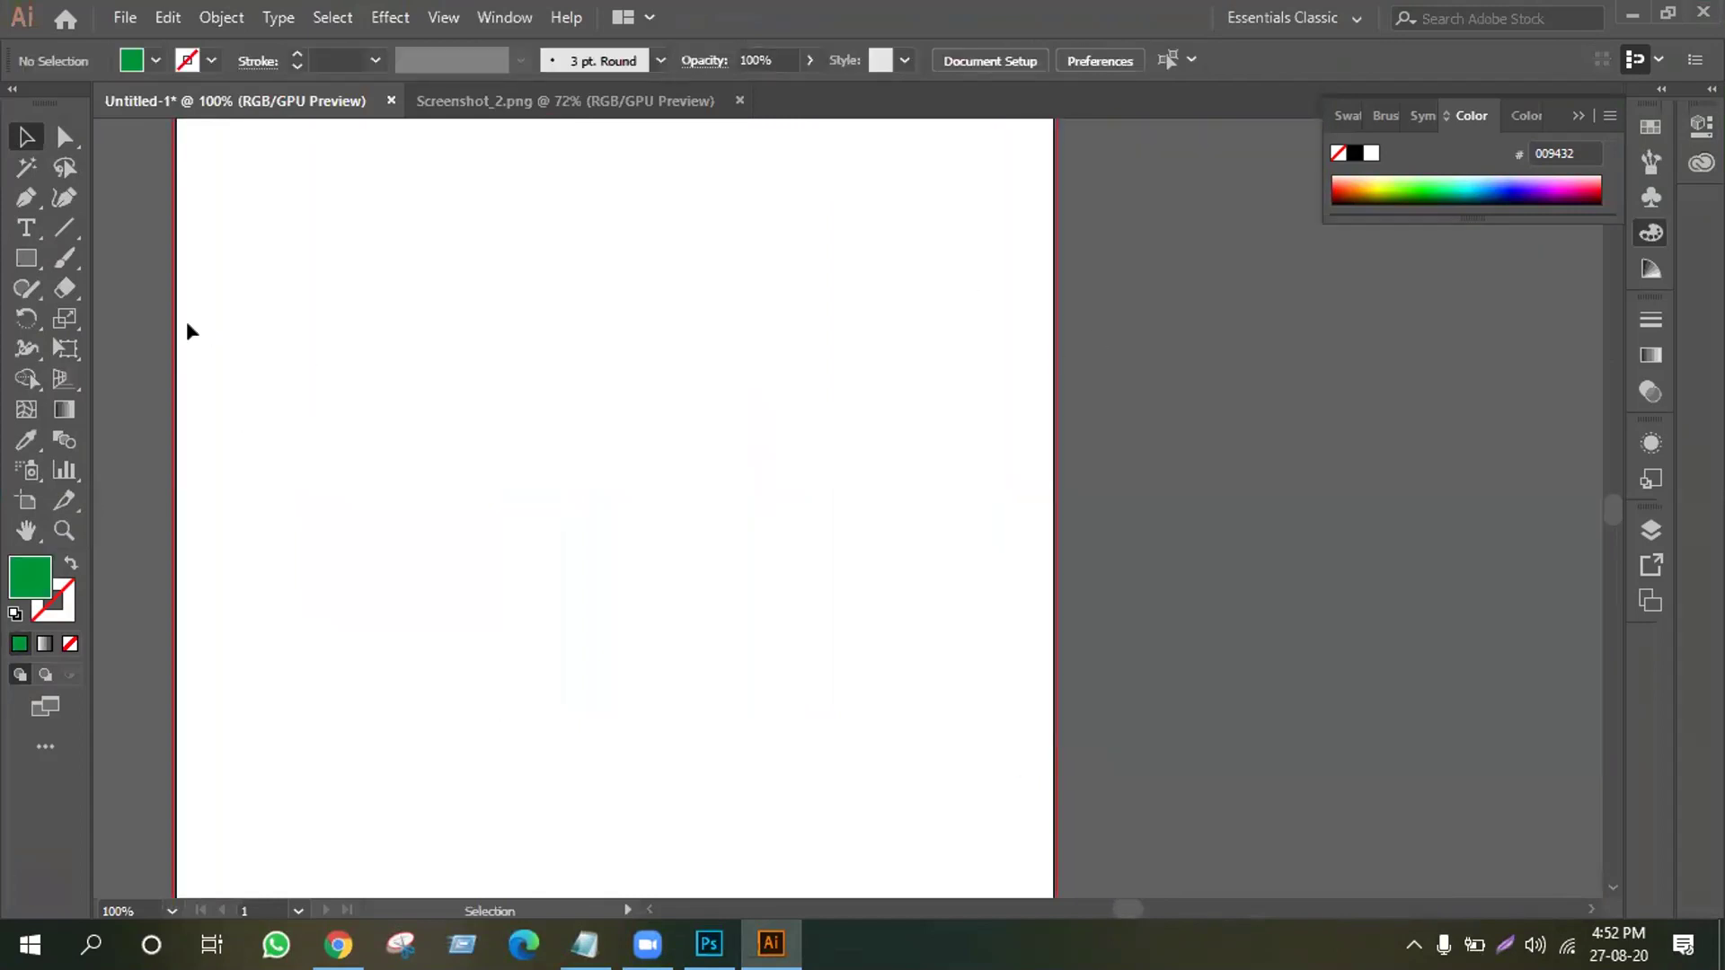
Draw a green square and duplicate it into a row of four squares
click(26, 258)
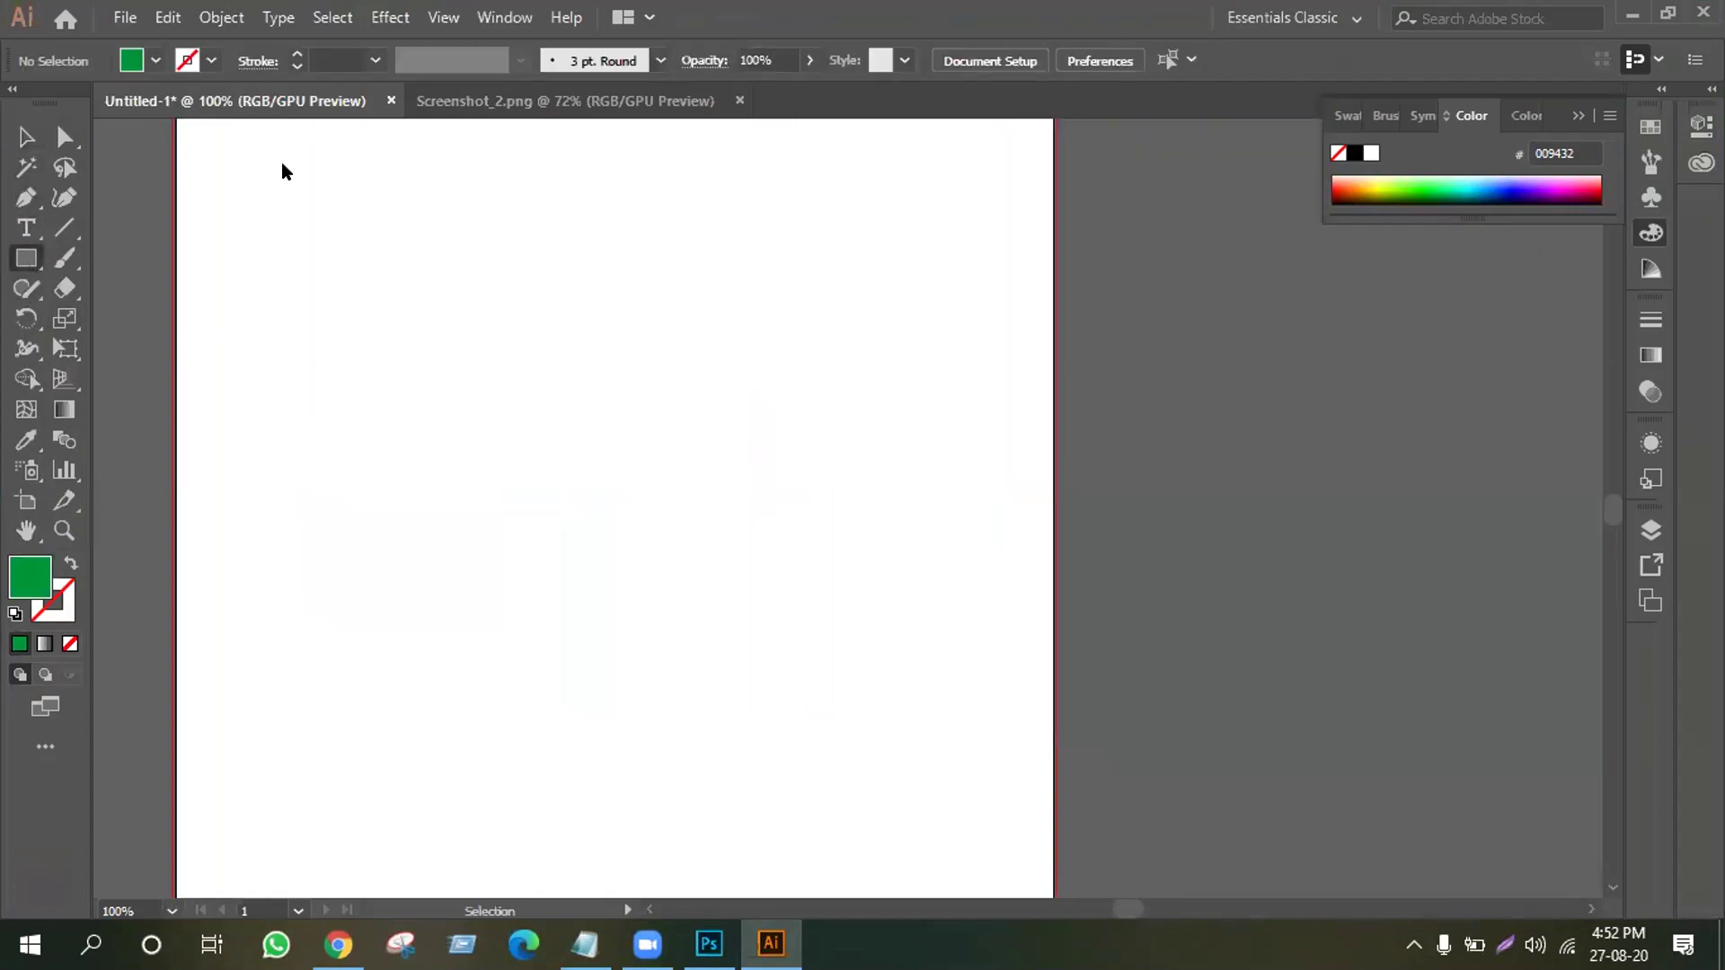
drag(257, 176, 447, 366)
click(26, 137)
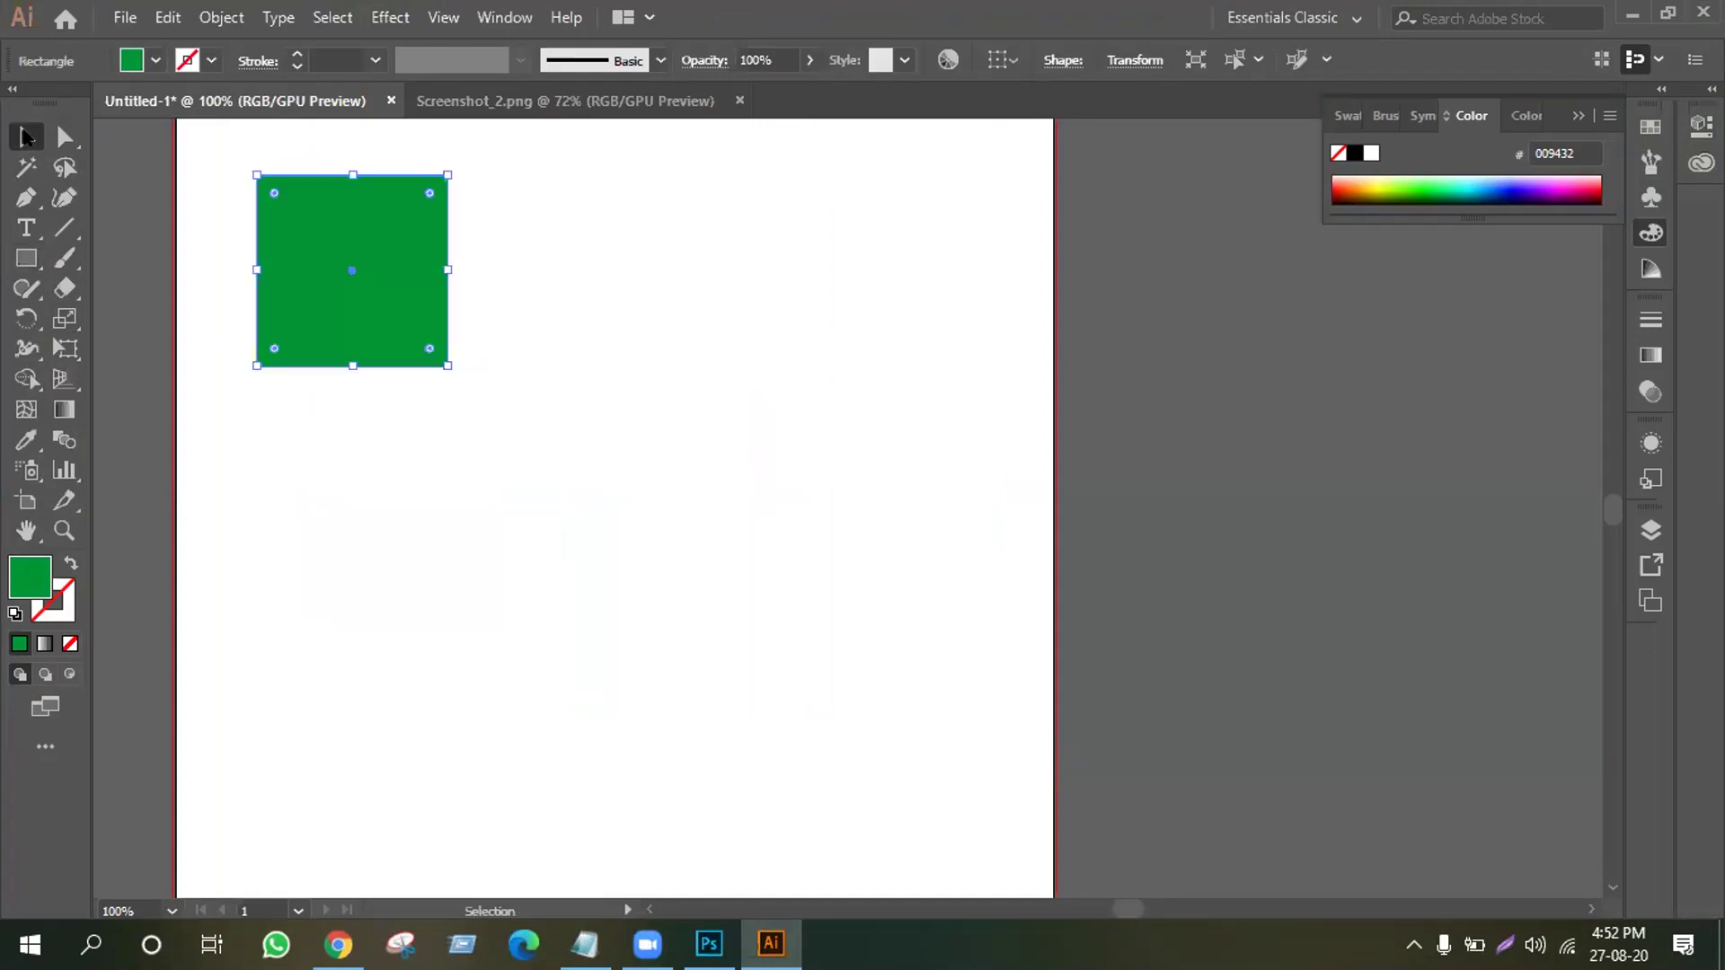
drag(375, 252, 492, 262)
key(ctrl+z)
drag(371, 245, 574, 246)
key(ctrl+d)
key(ctrl+d)
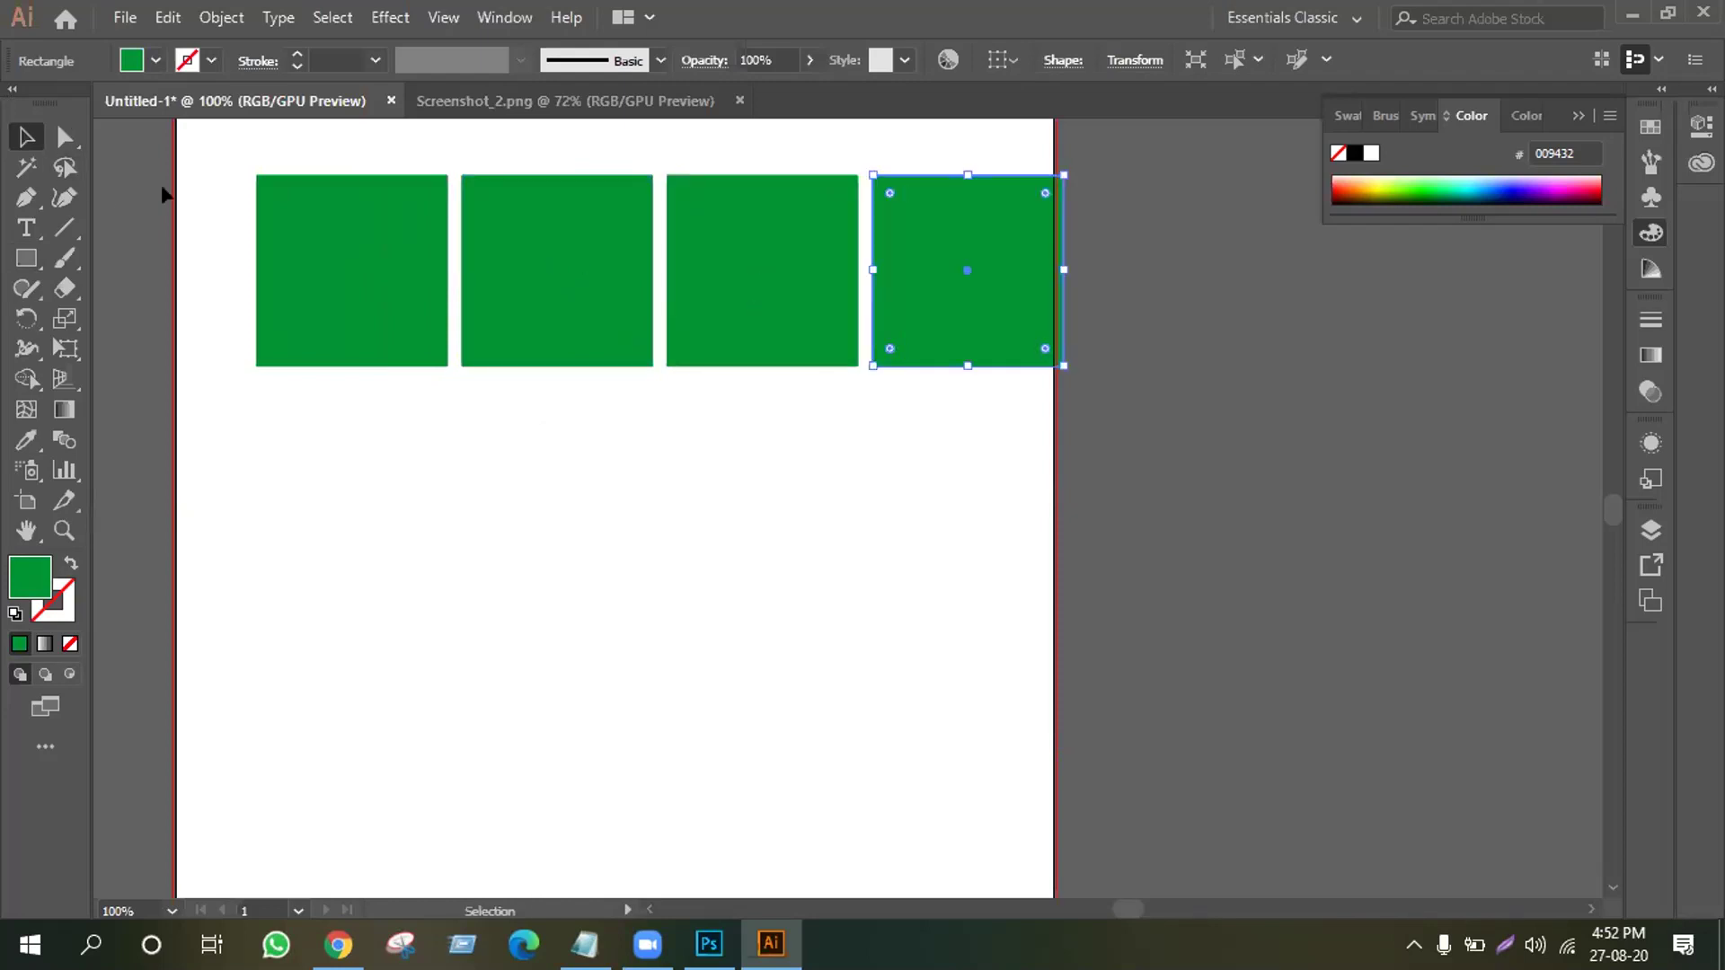
Copy the row of squares downward twice to form three rows of four
drag(180, 196, 1039, 443)
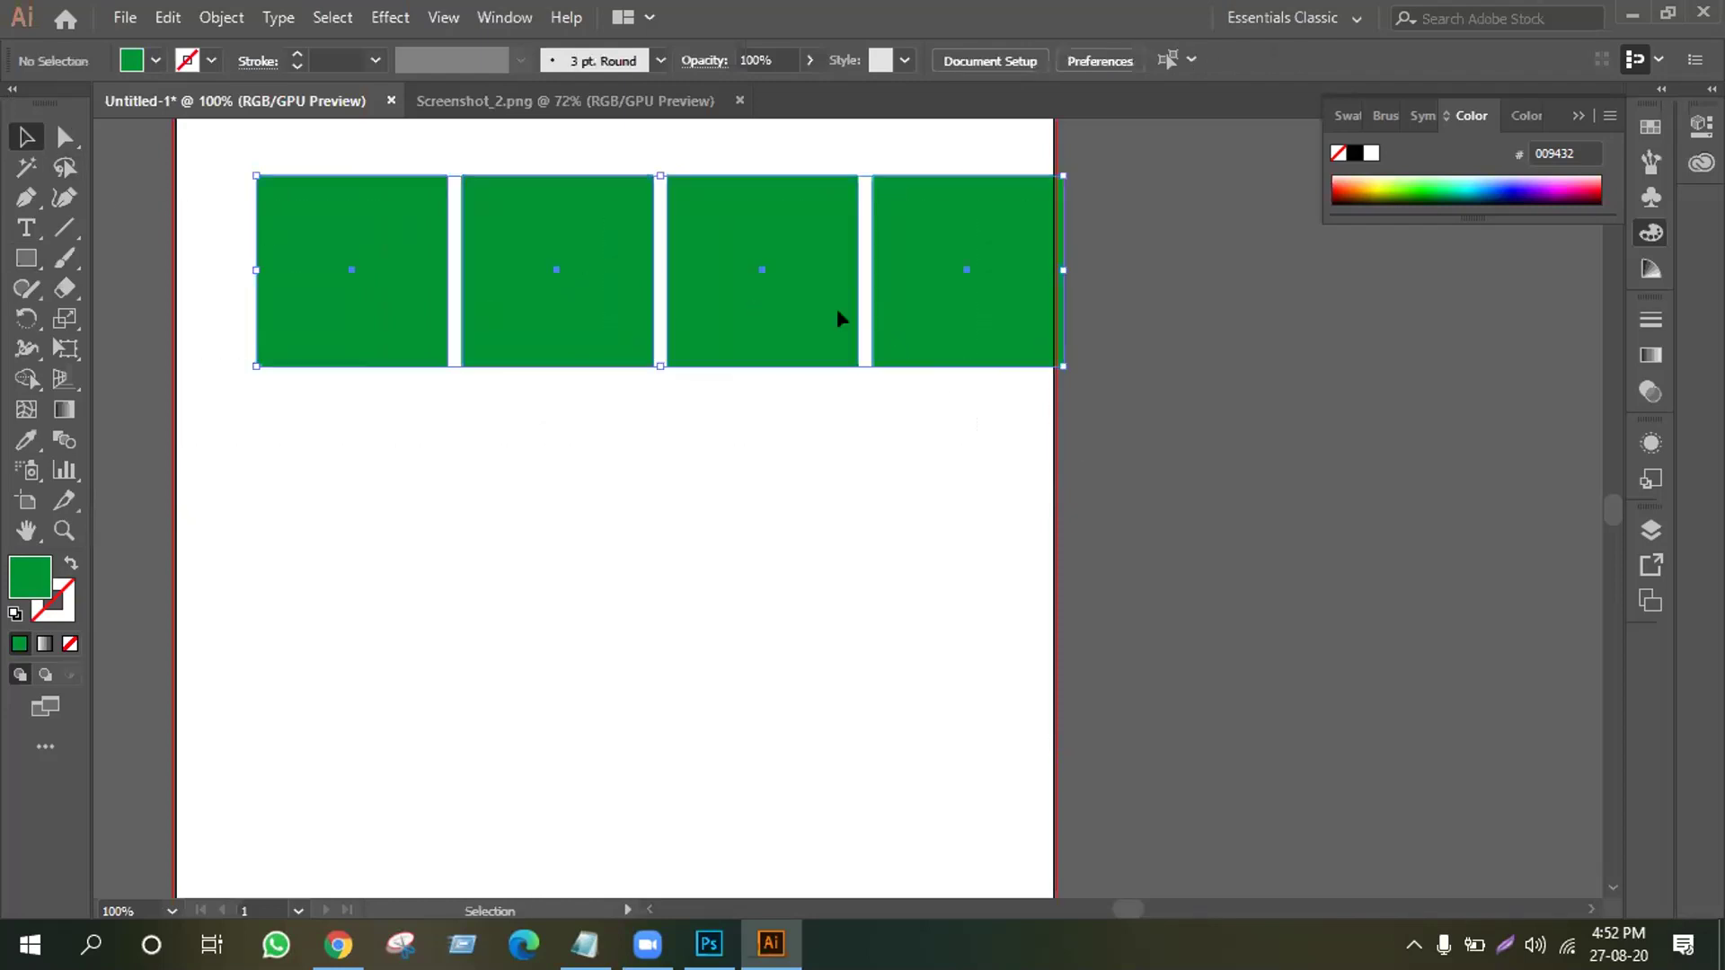
drag(838, 310, 769, 280)
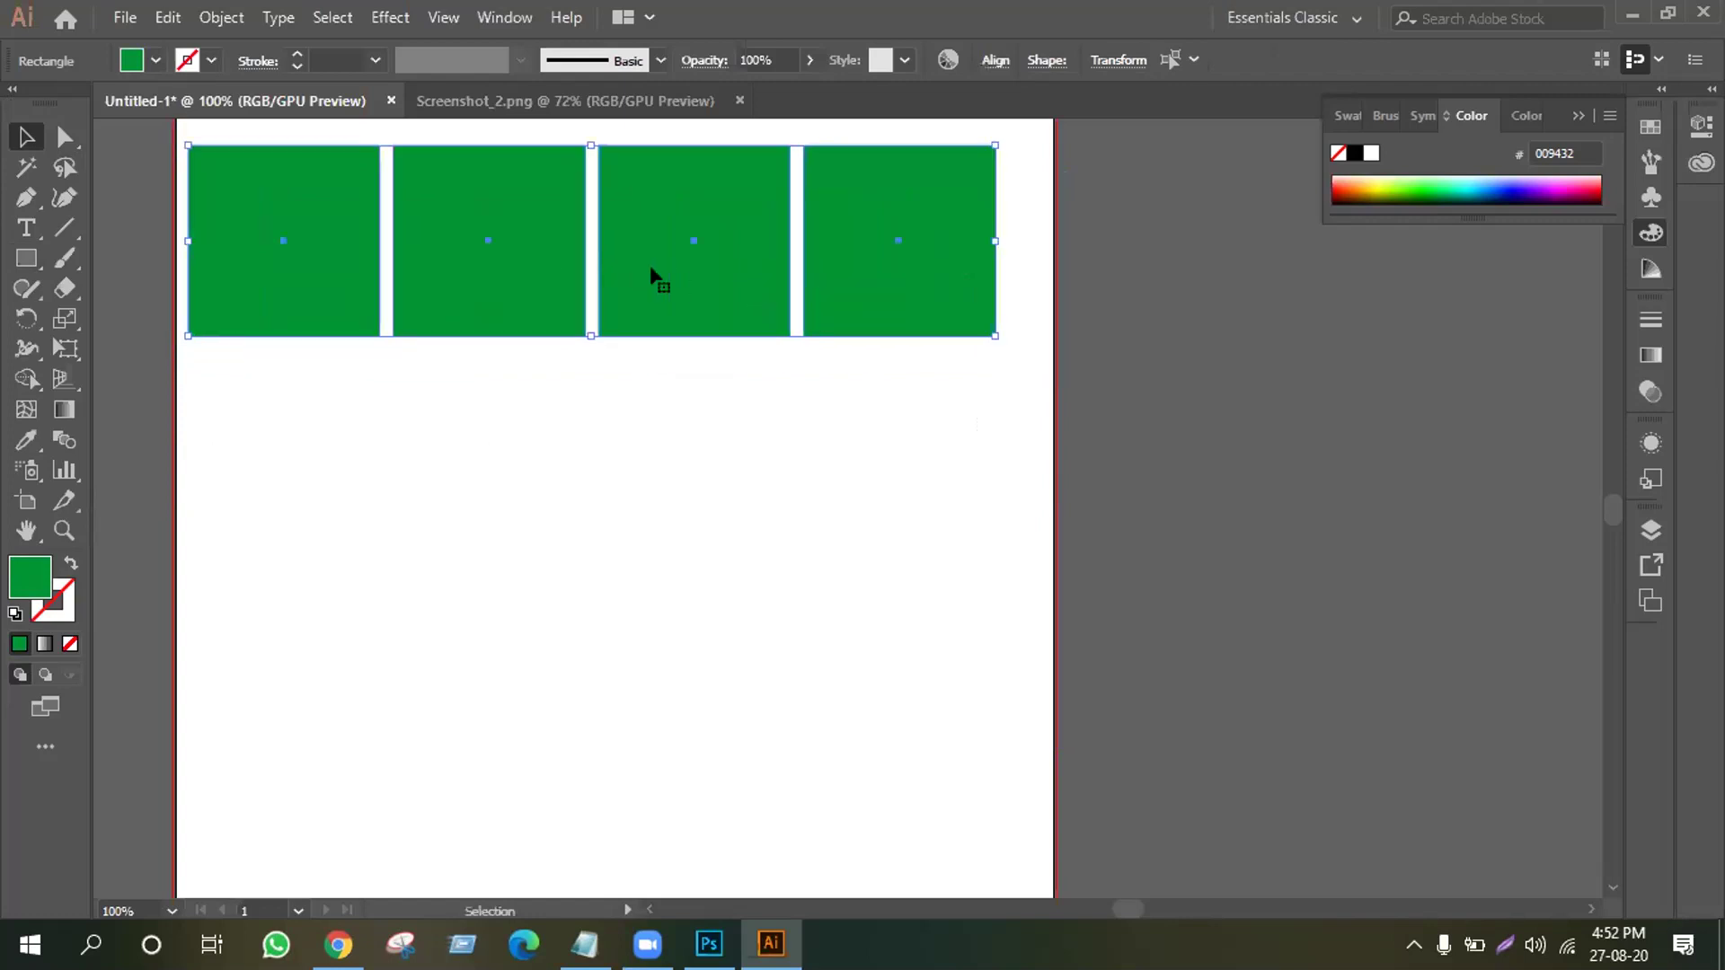
drag(650, 266, 645, 588)
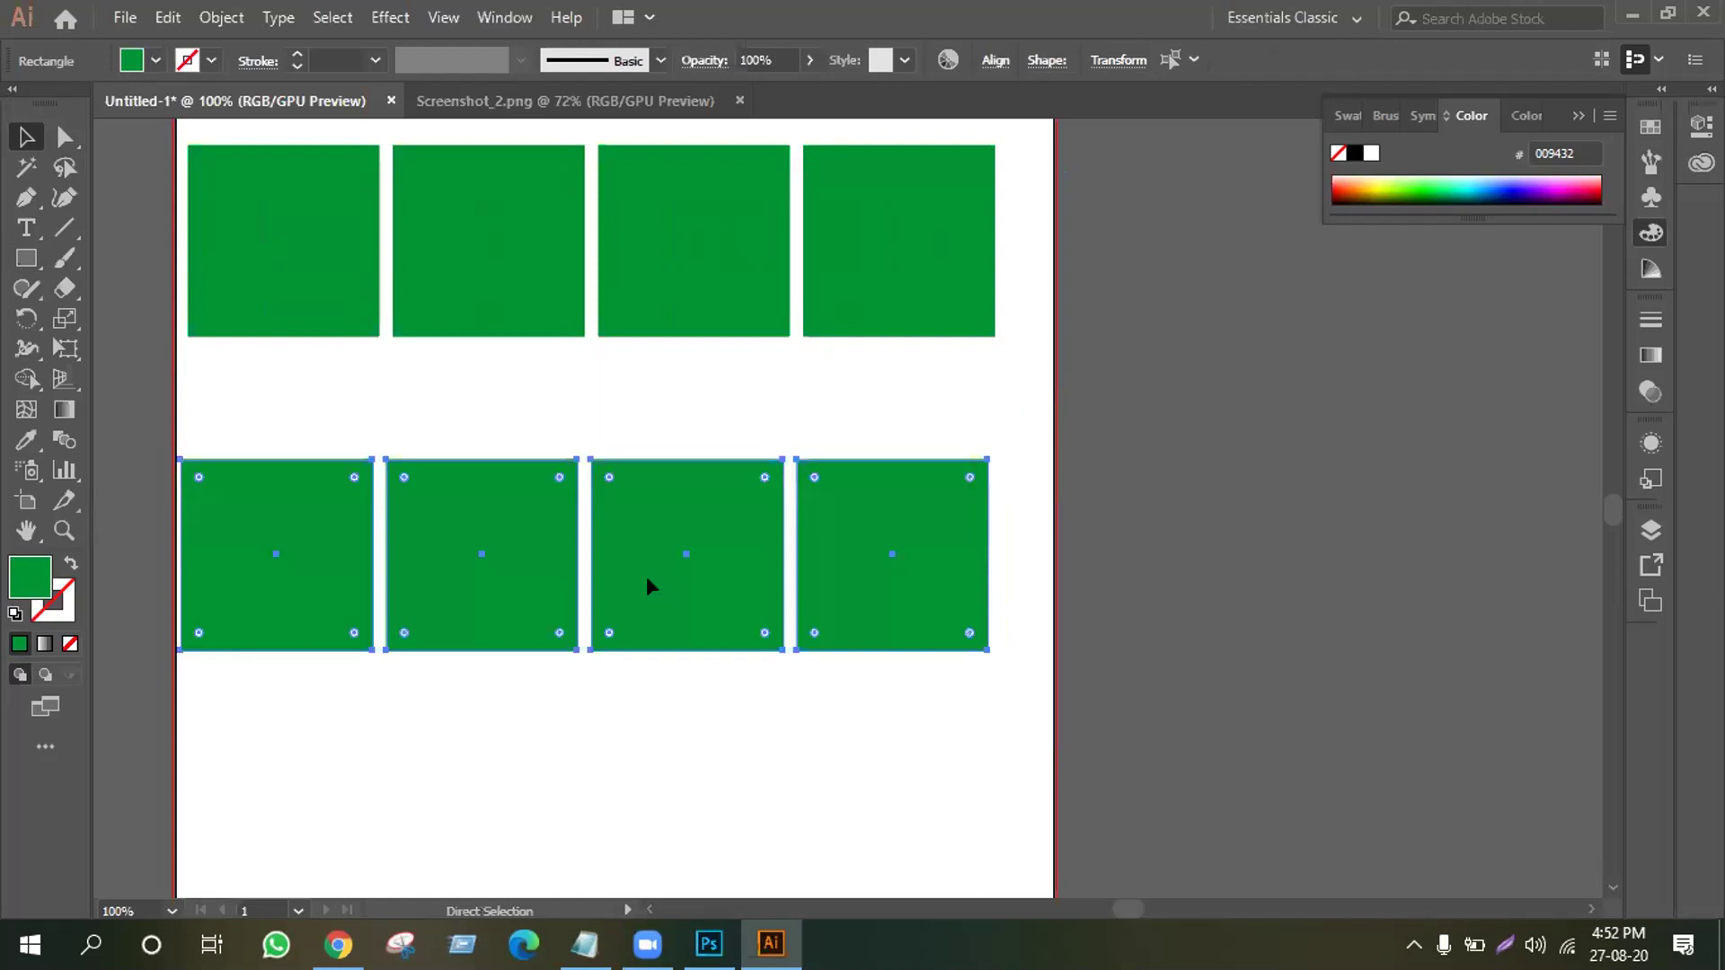
key(ctrl+d)
Align the twelve-square grid with the artboard top and zoom out to 66.67%
scroll(543, 568, down, 3)
scroll(530, 564, up, 4)
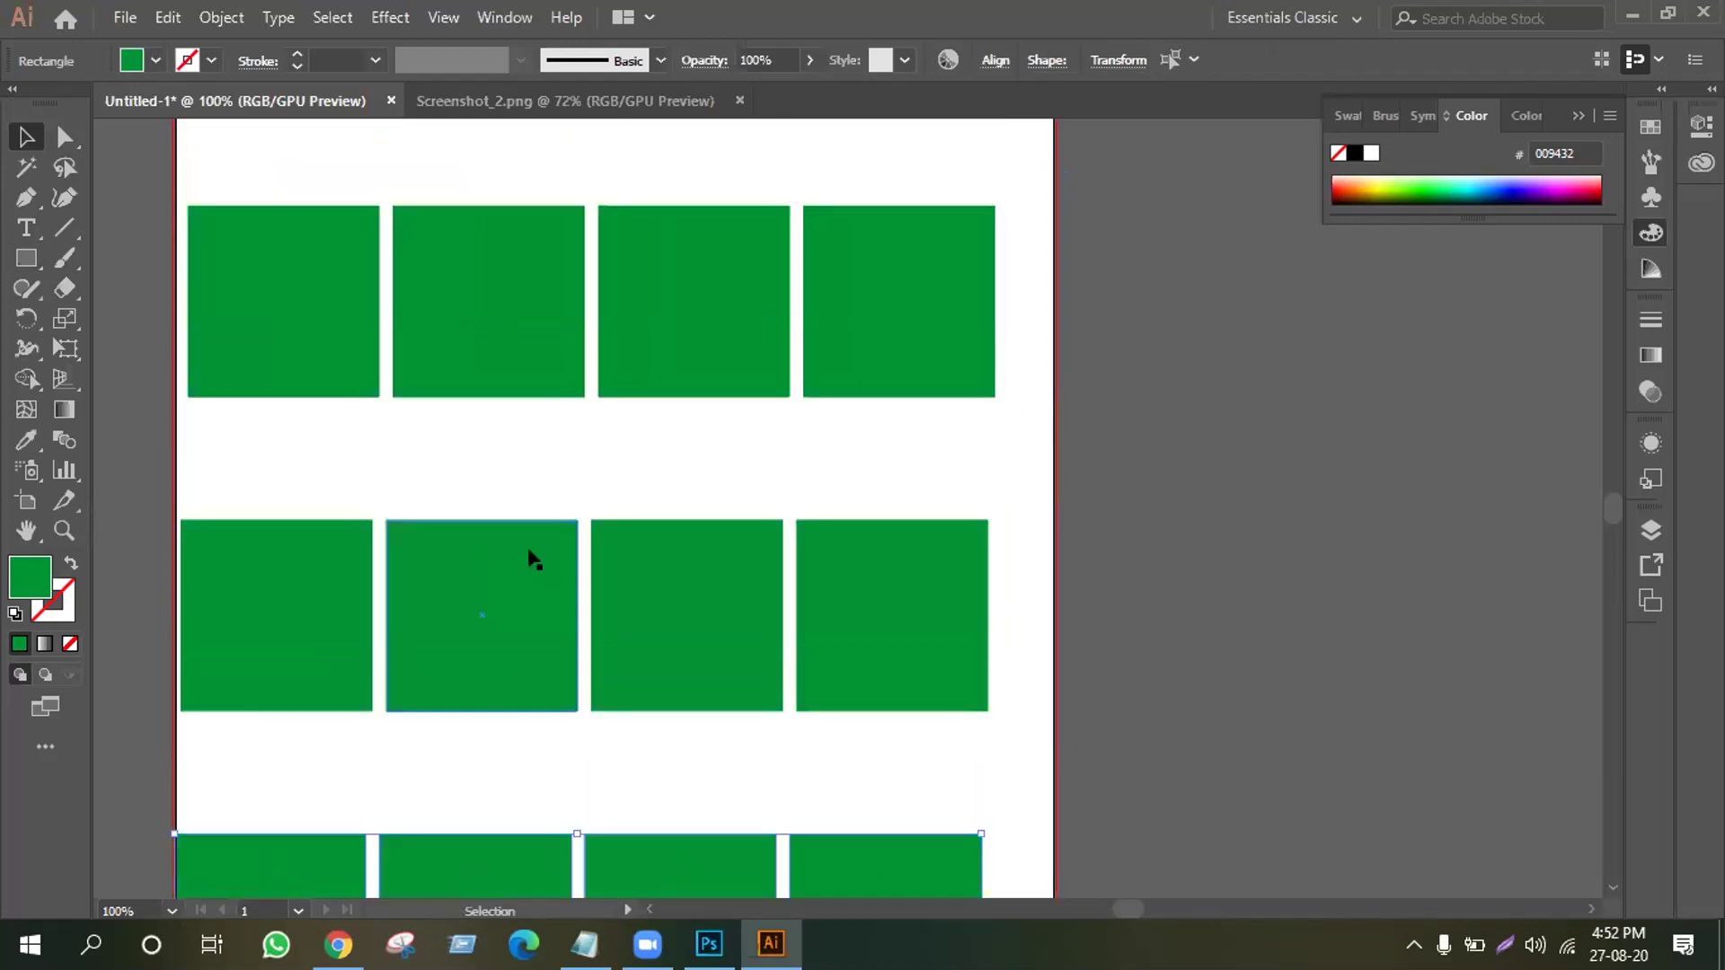
scroll(531, 559, down, 2)
scroll(533, 559, up, 3)
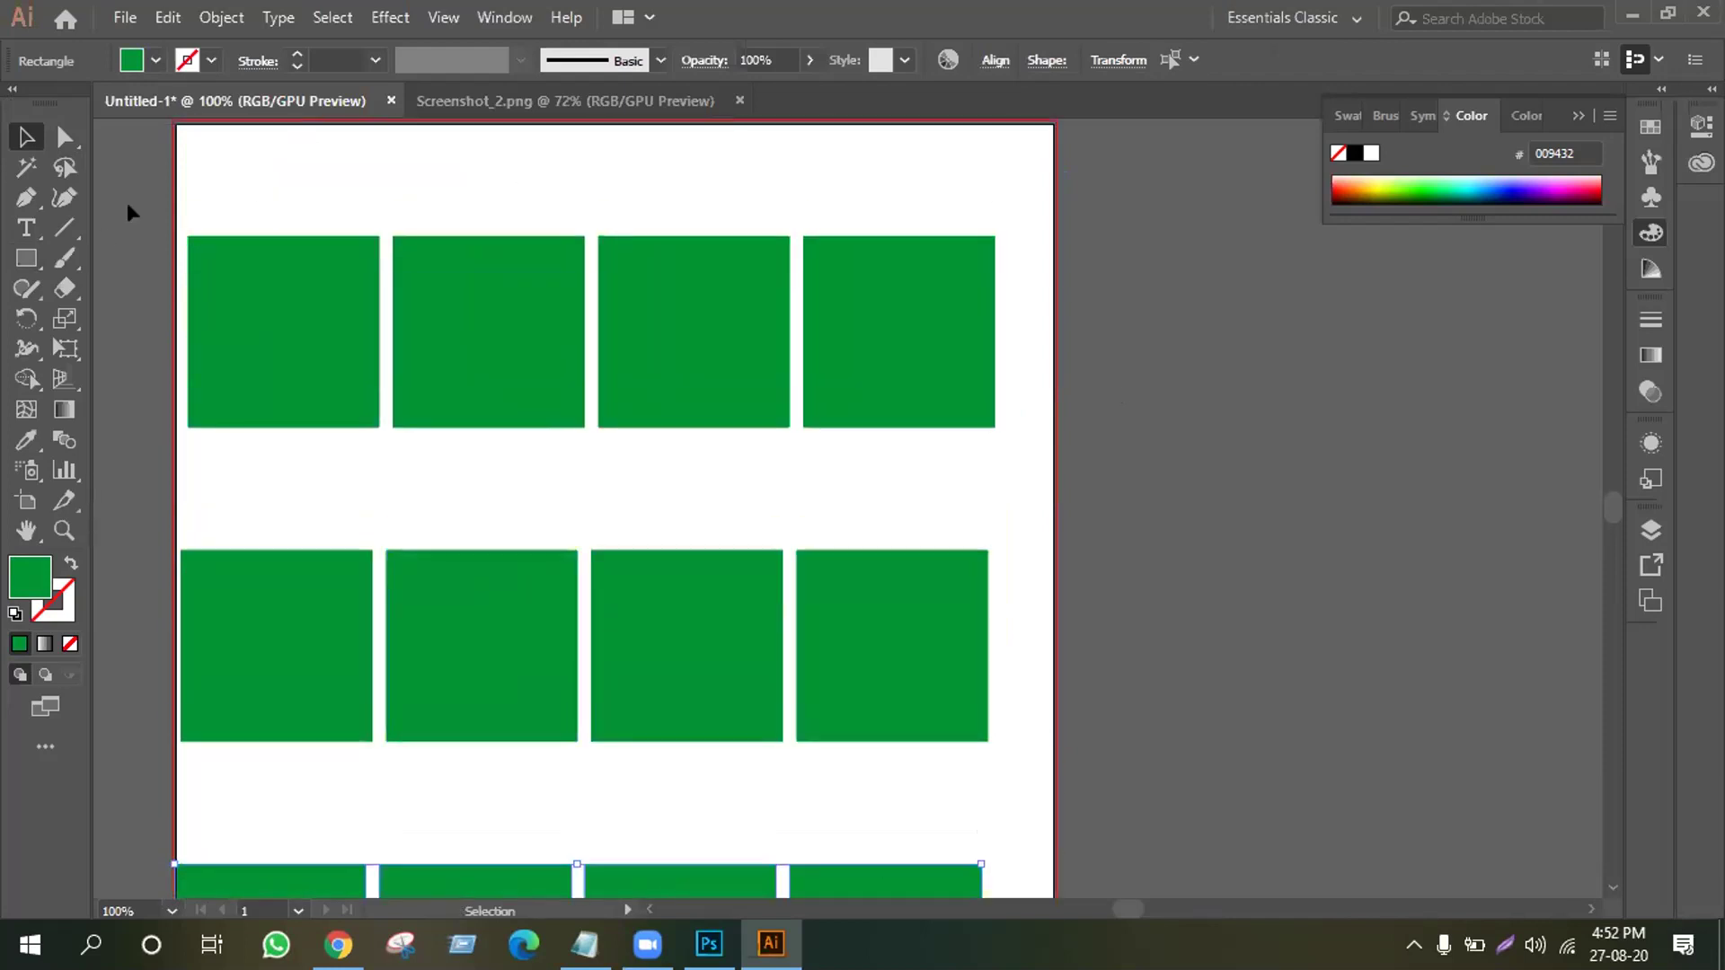
scroll(611, 495, down, 5)
key(ctrl+a)
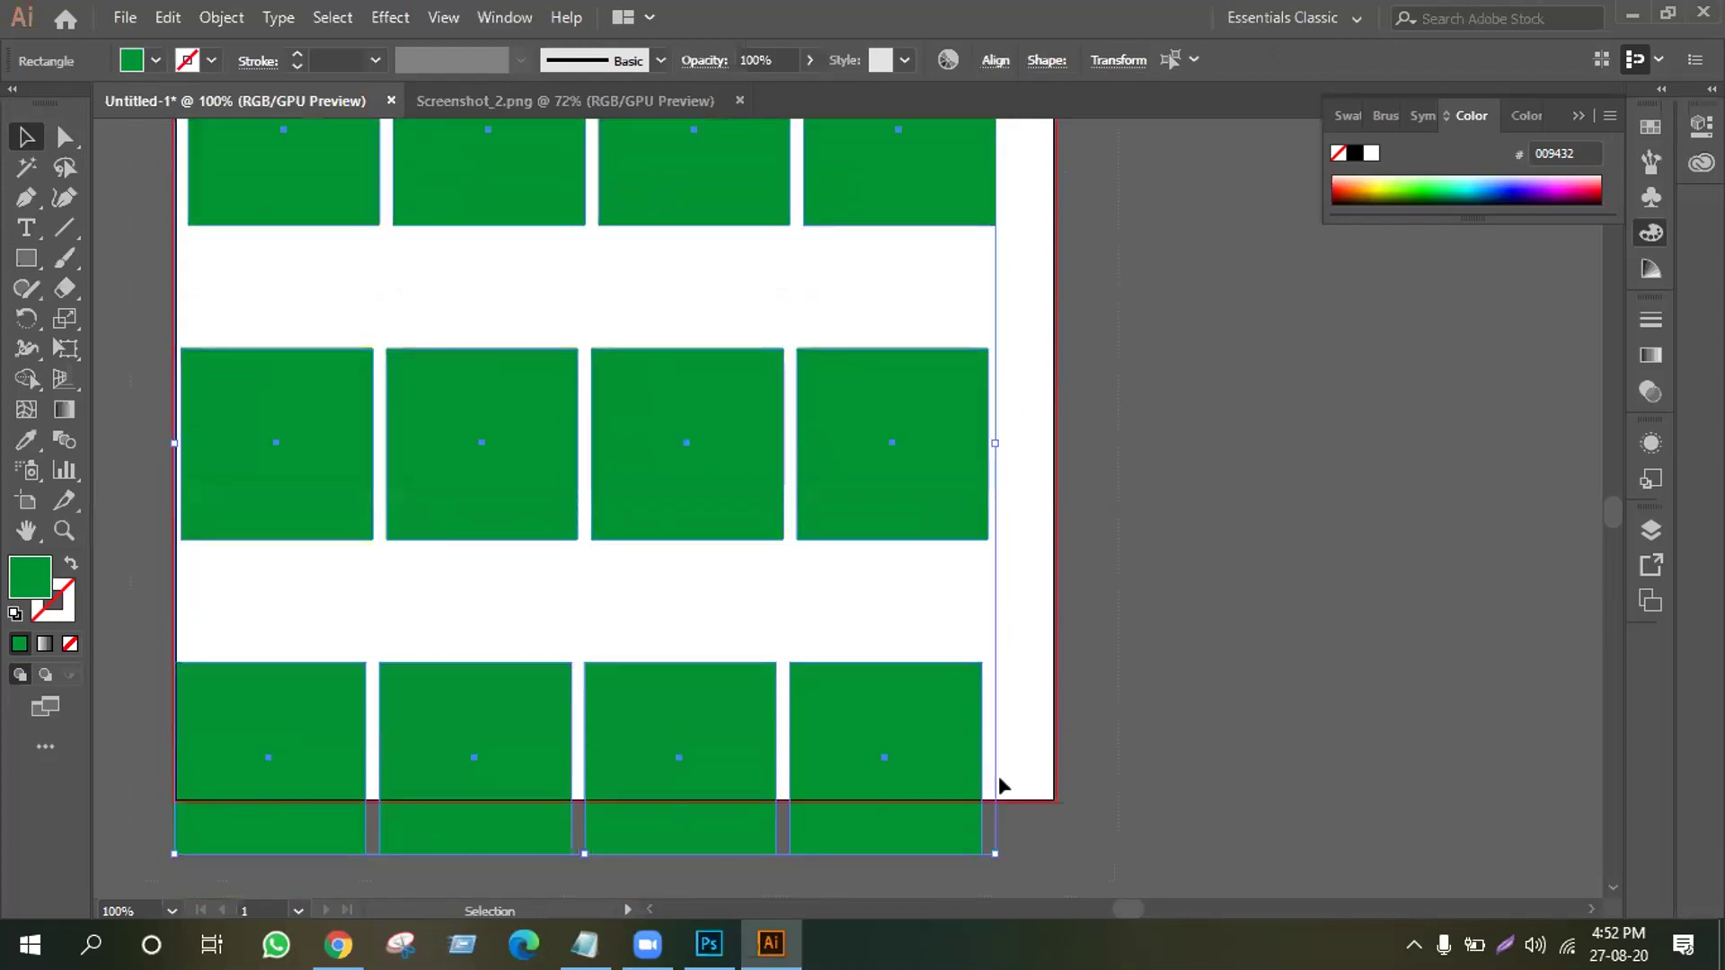
scroll(597, 643, up, 4)
mouse_move(578, 569)
mouse_down()
mouse_move(593, 496)
mouse_move(568, 472)
mouse_up()
scroll(611, 522, up, 3)
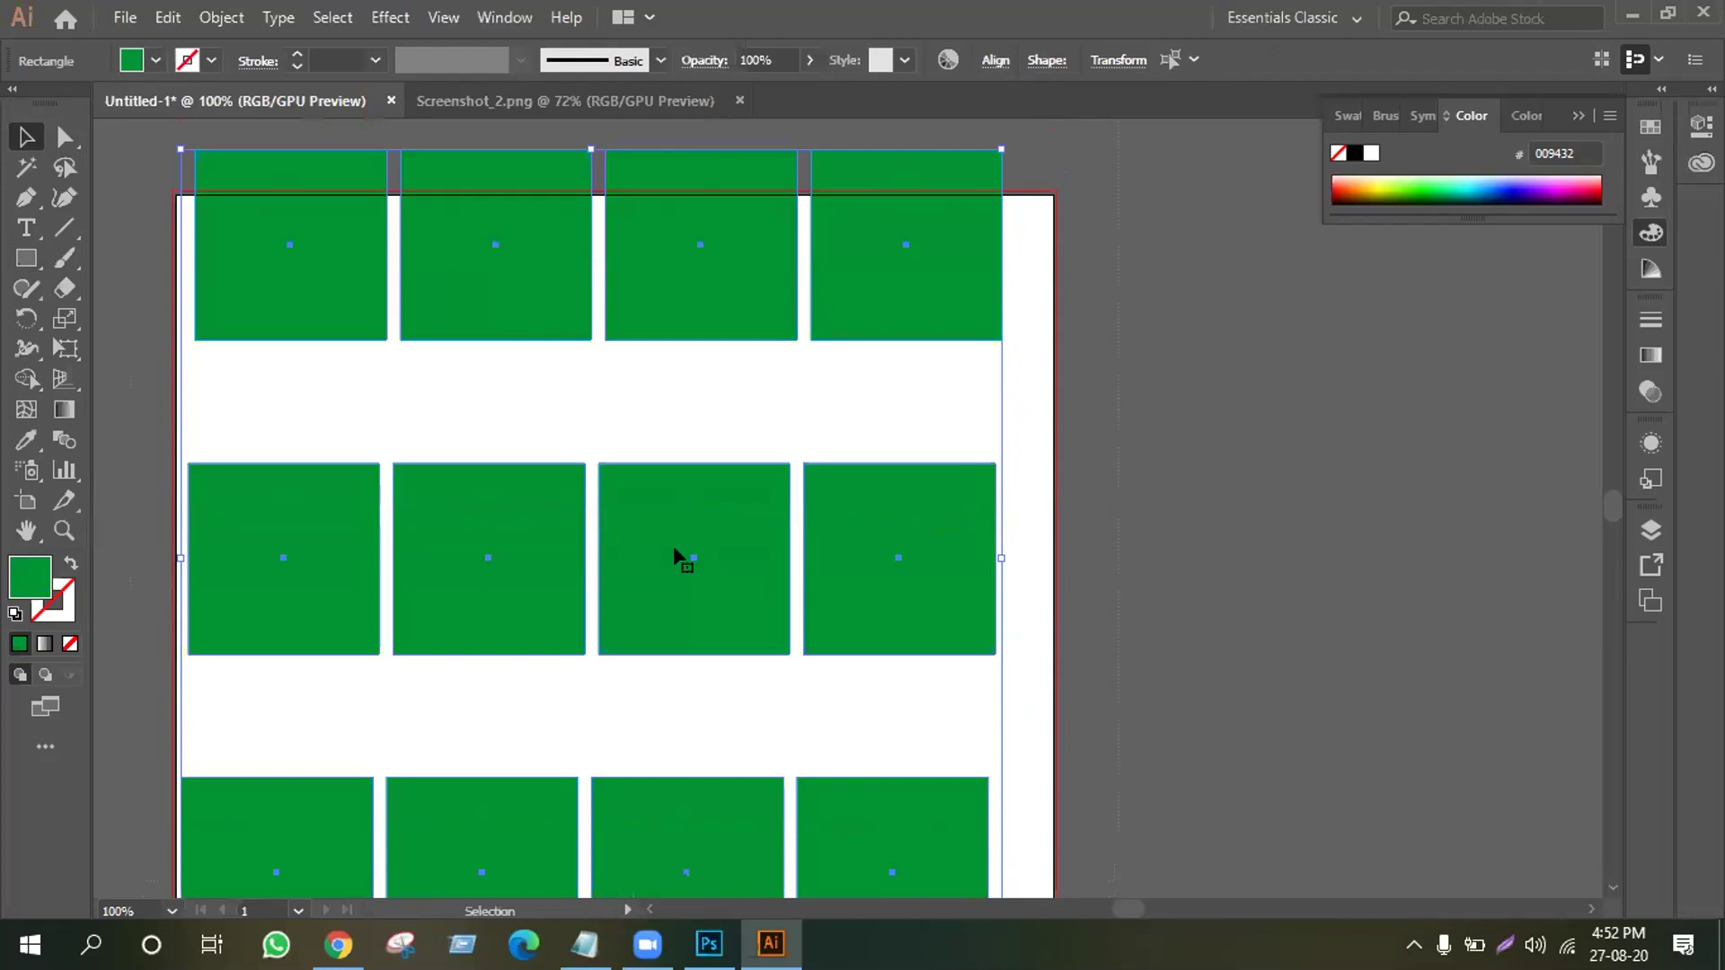
scroll(665, 539, down, 1)
drag(655, 524, 666, 568)
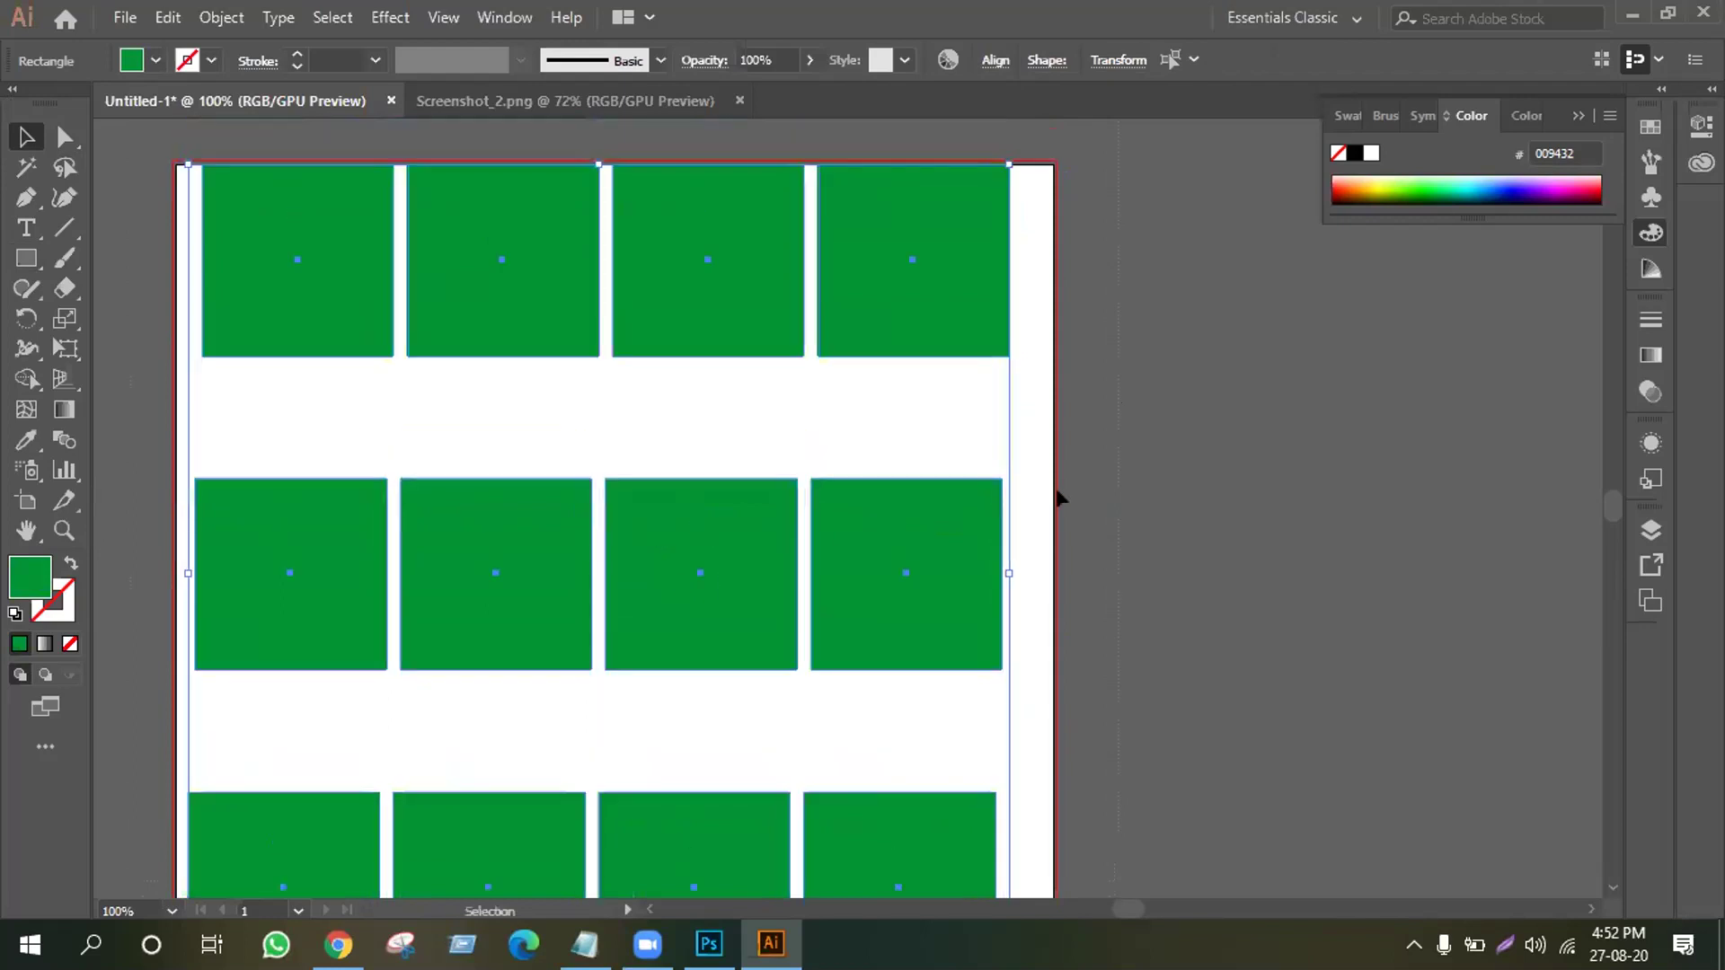
click(1200, 450)
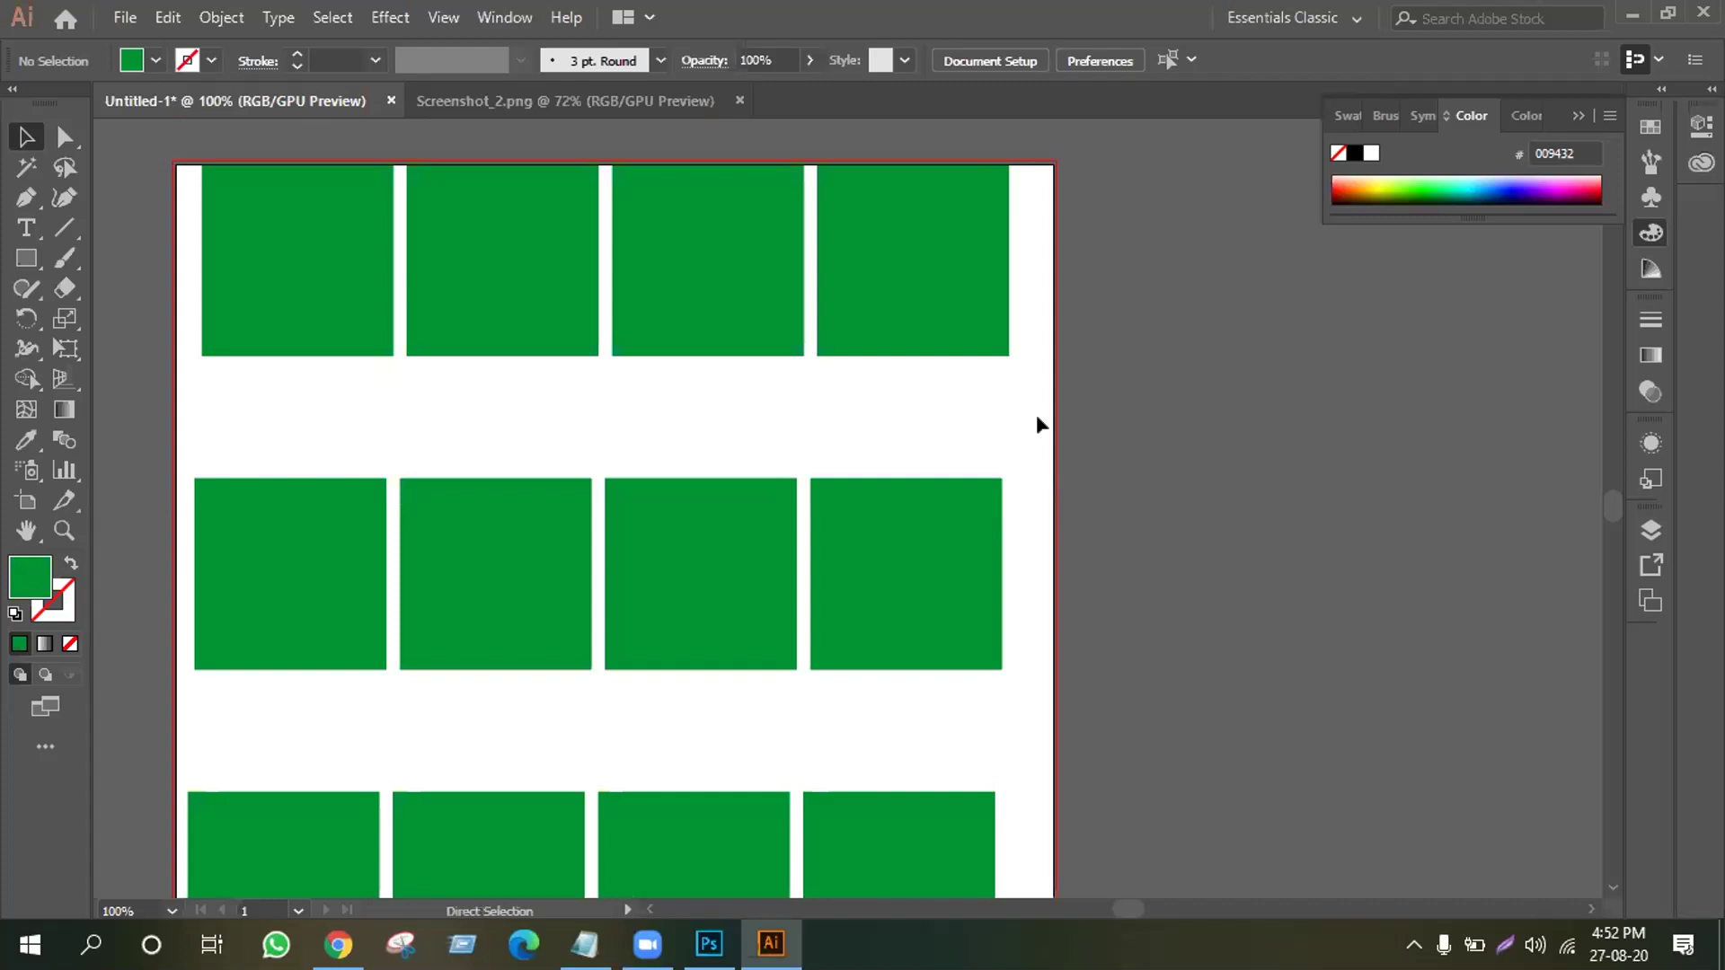
key(ctrl+minus)
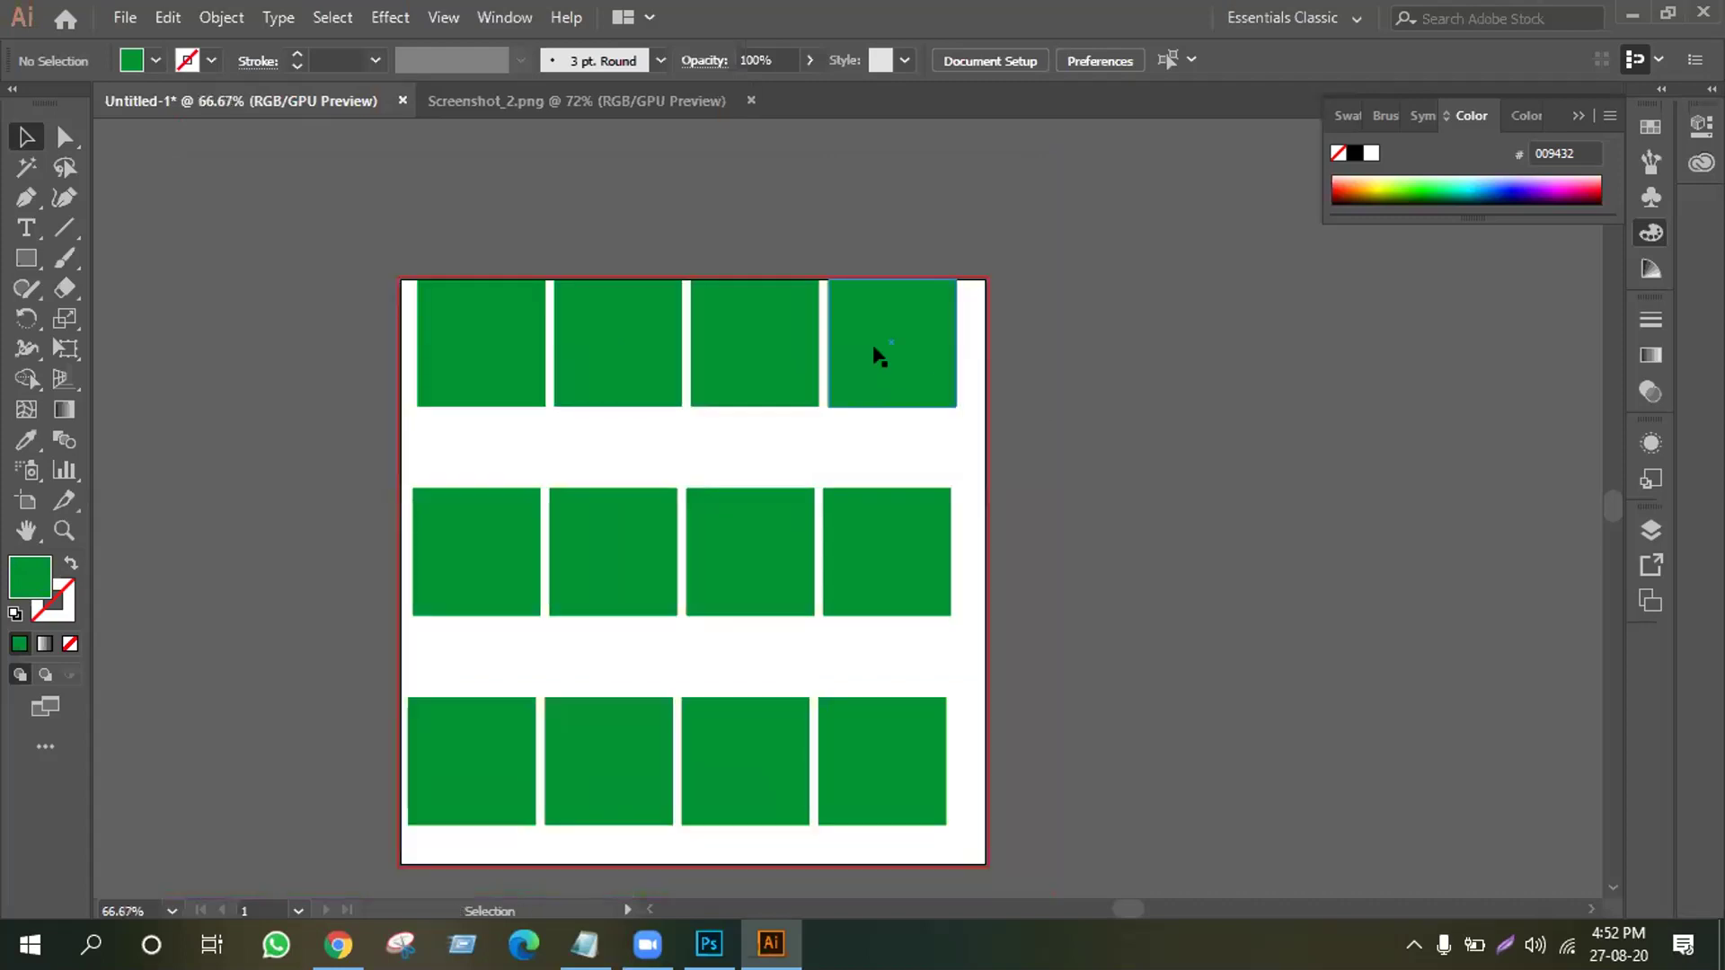
scroll(876, 355, down, 2)
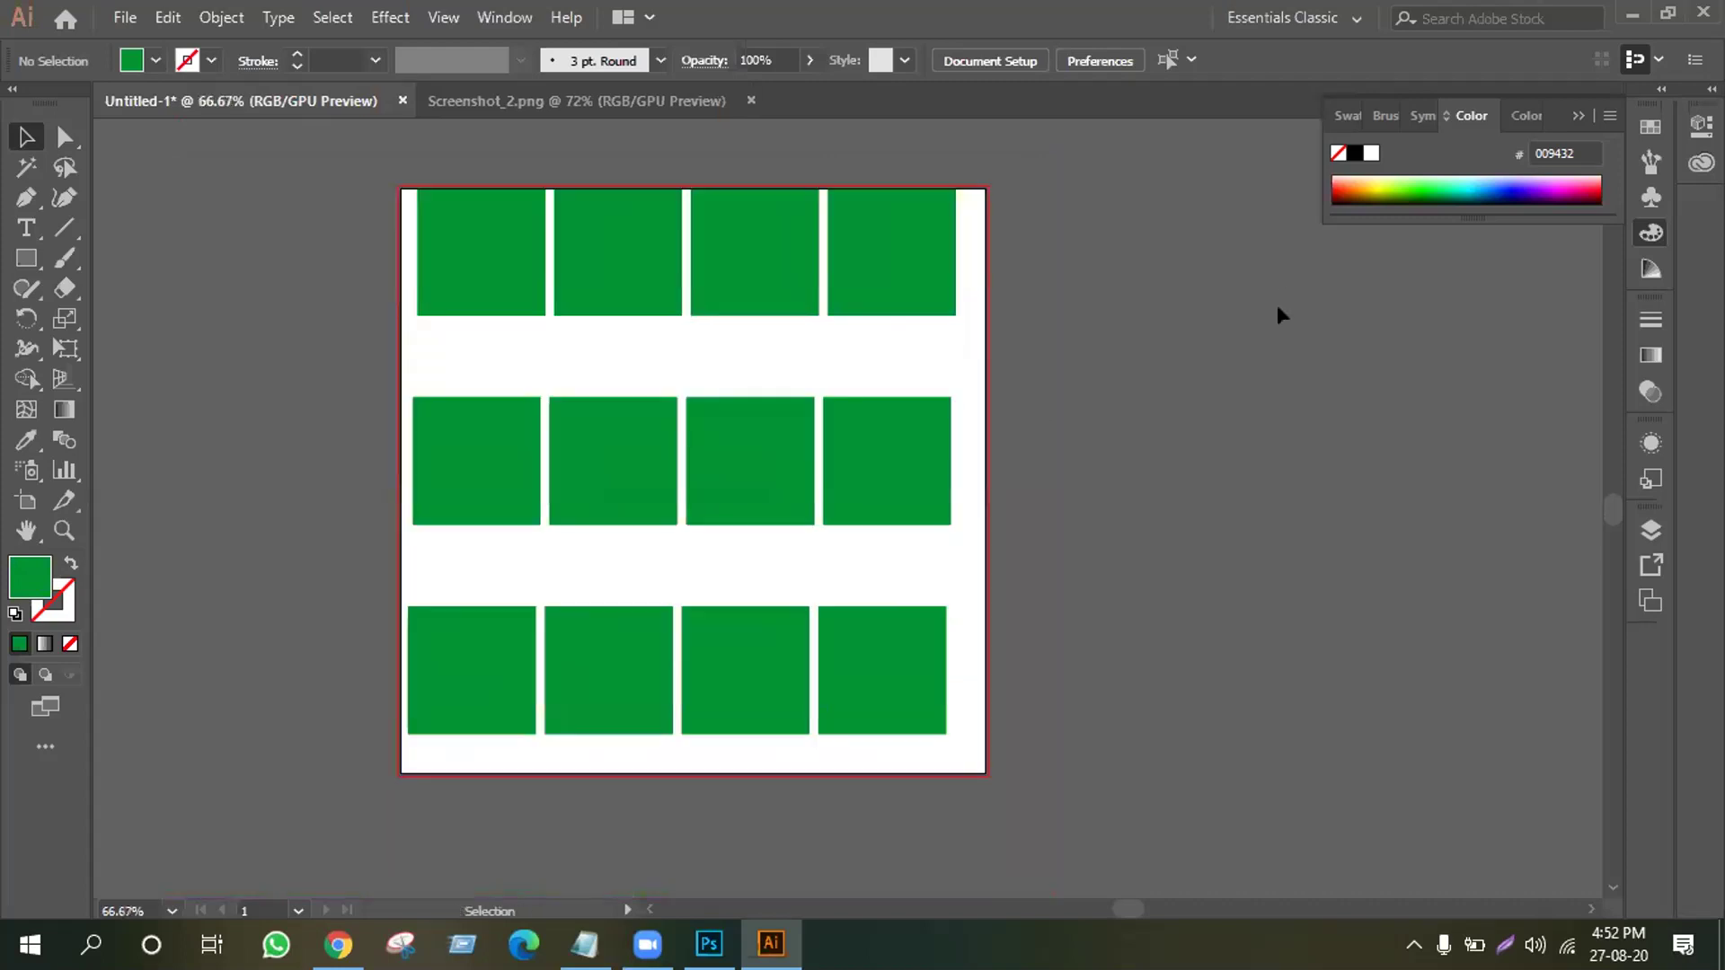
click(51, 167)
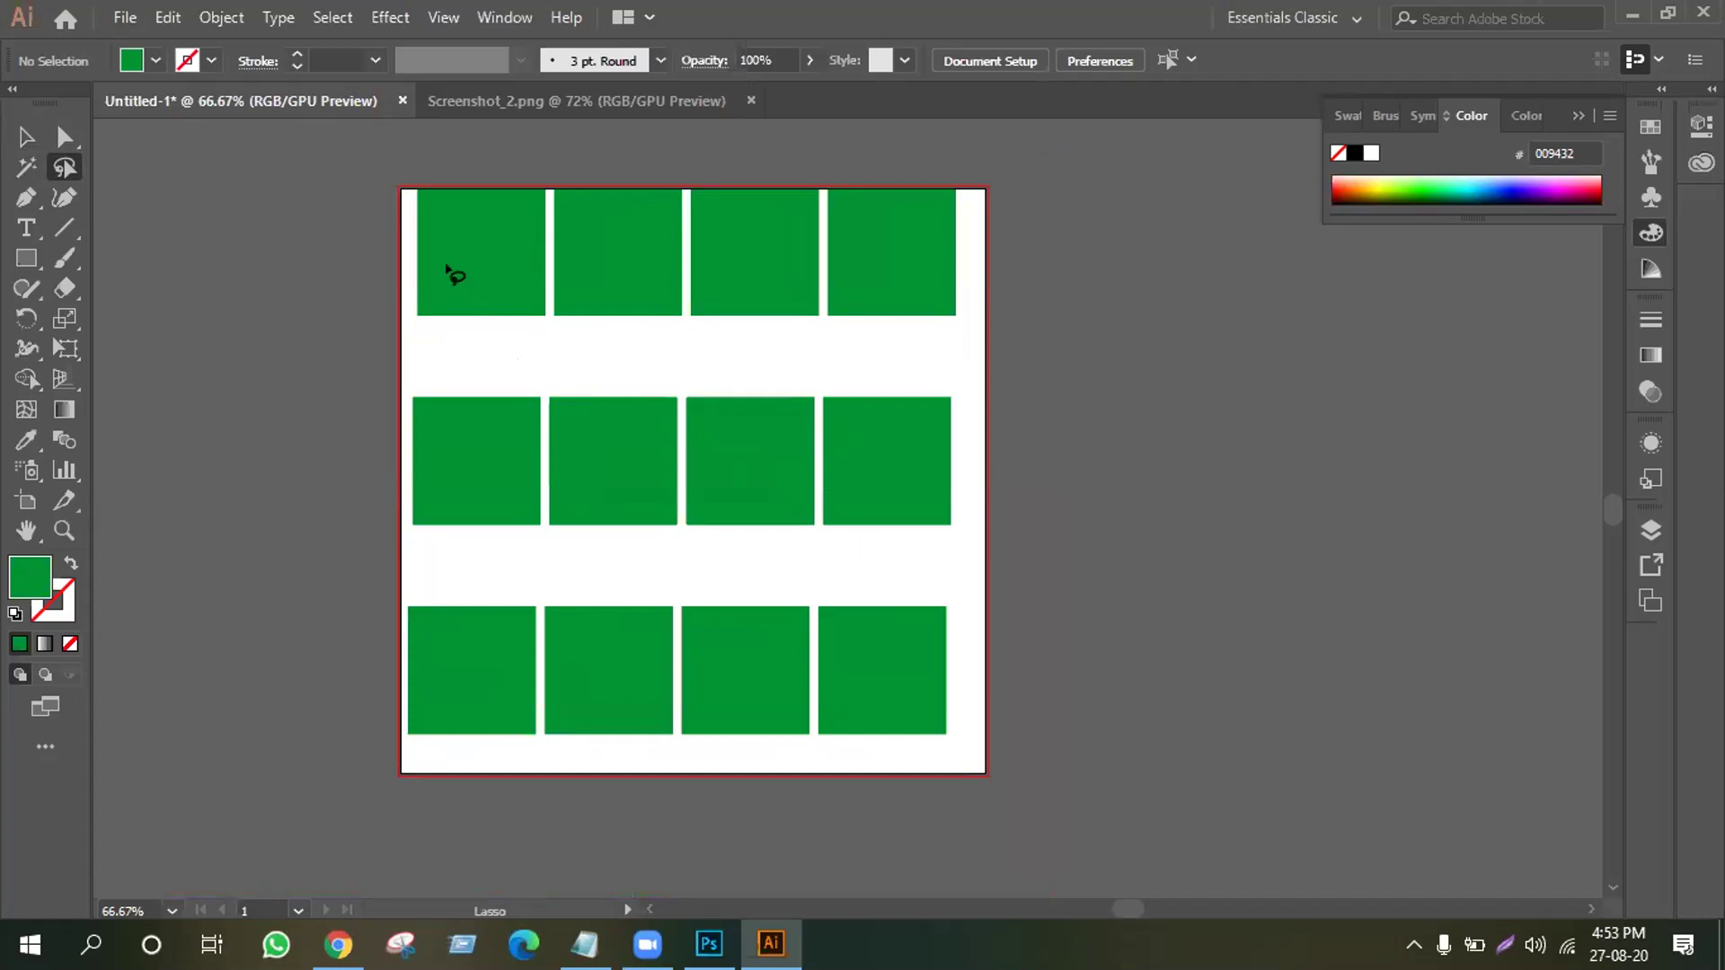
mouse_move(447, 258)
mouse_down()
mouse_move(631, 455)
mouse_move(434, 285)
mouse_move(455, 256)
mouse_up()
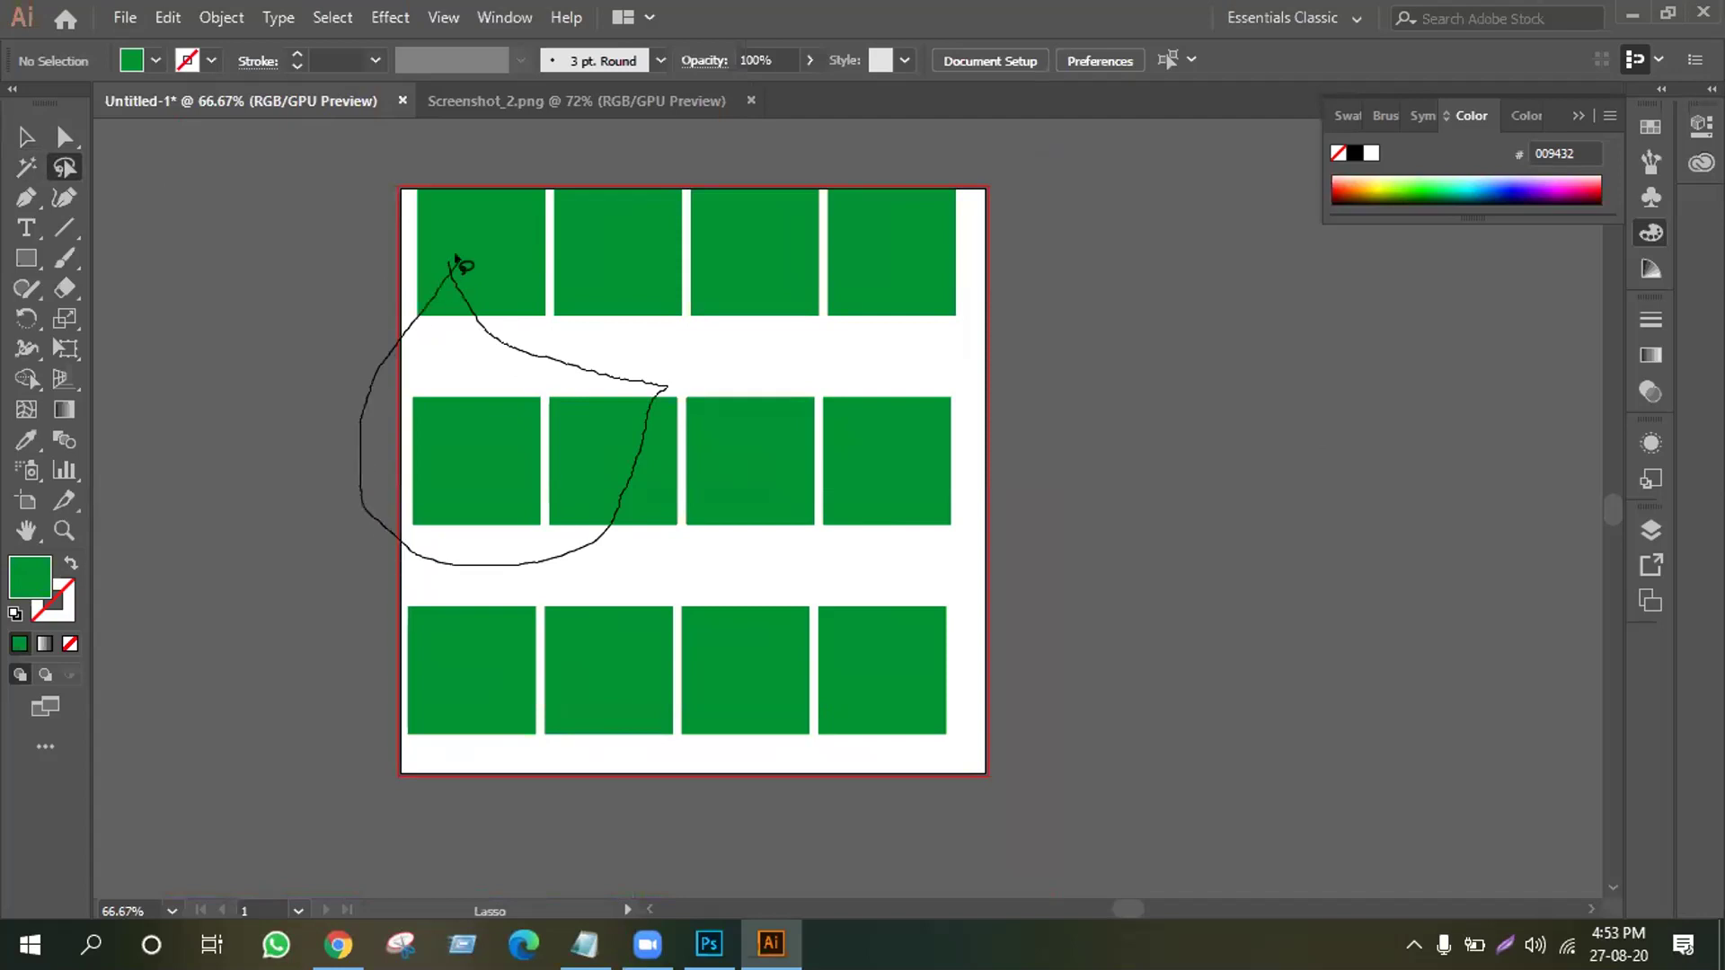
drag(456, 260, 459, 263)
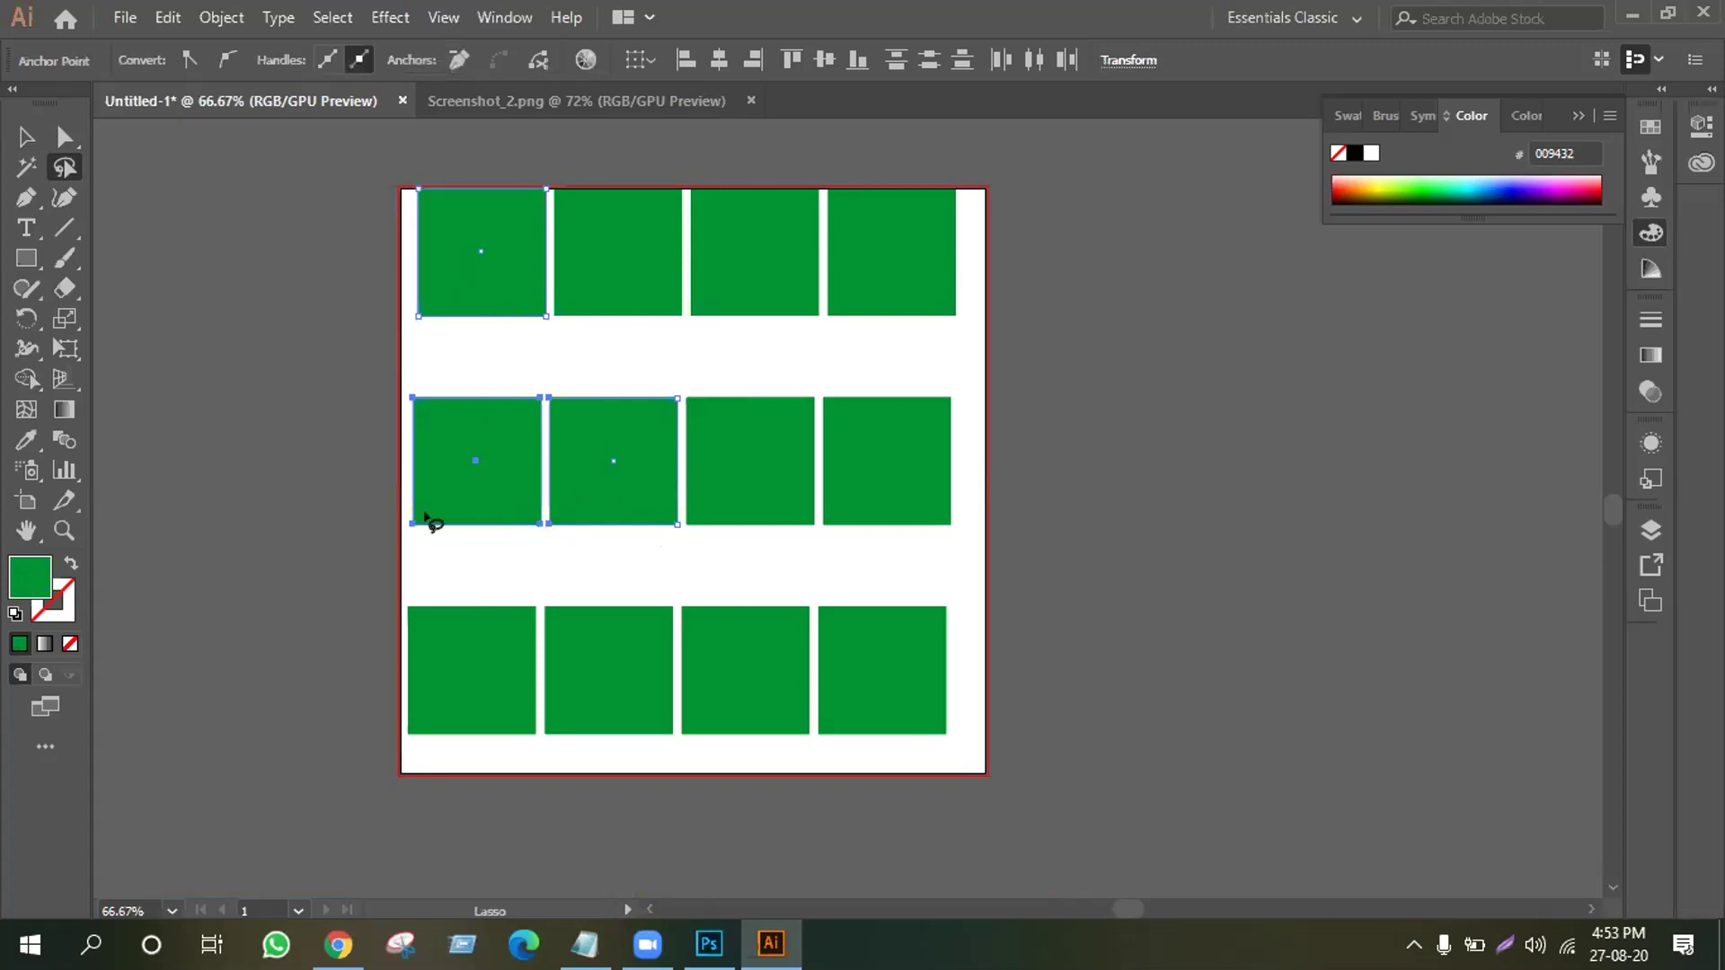
click(1425, 176)
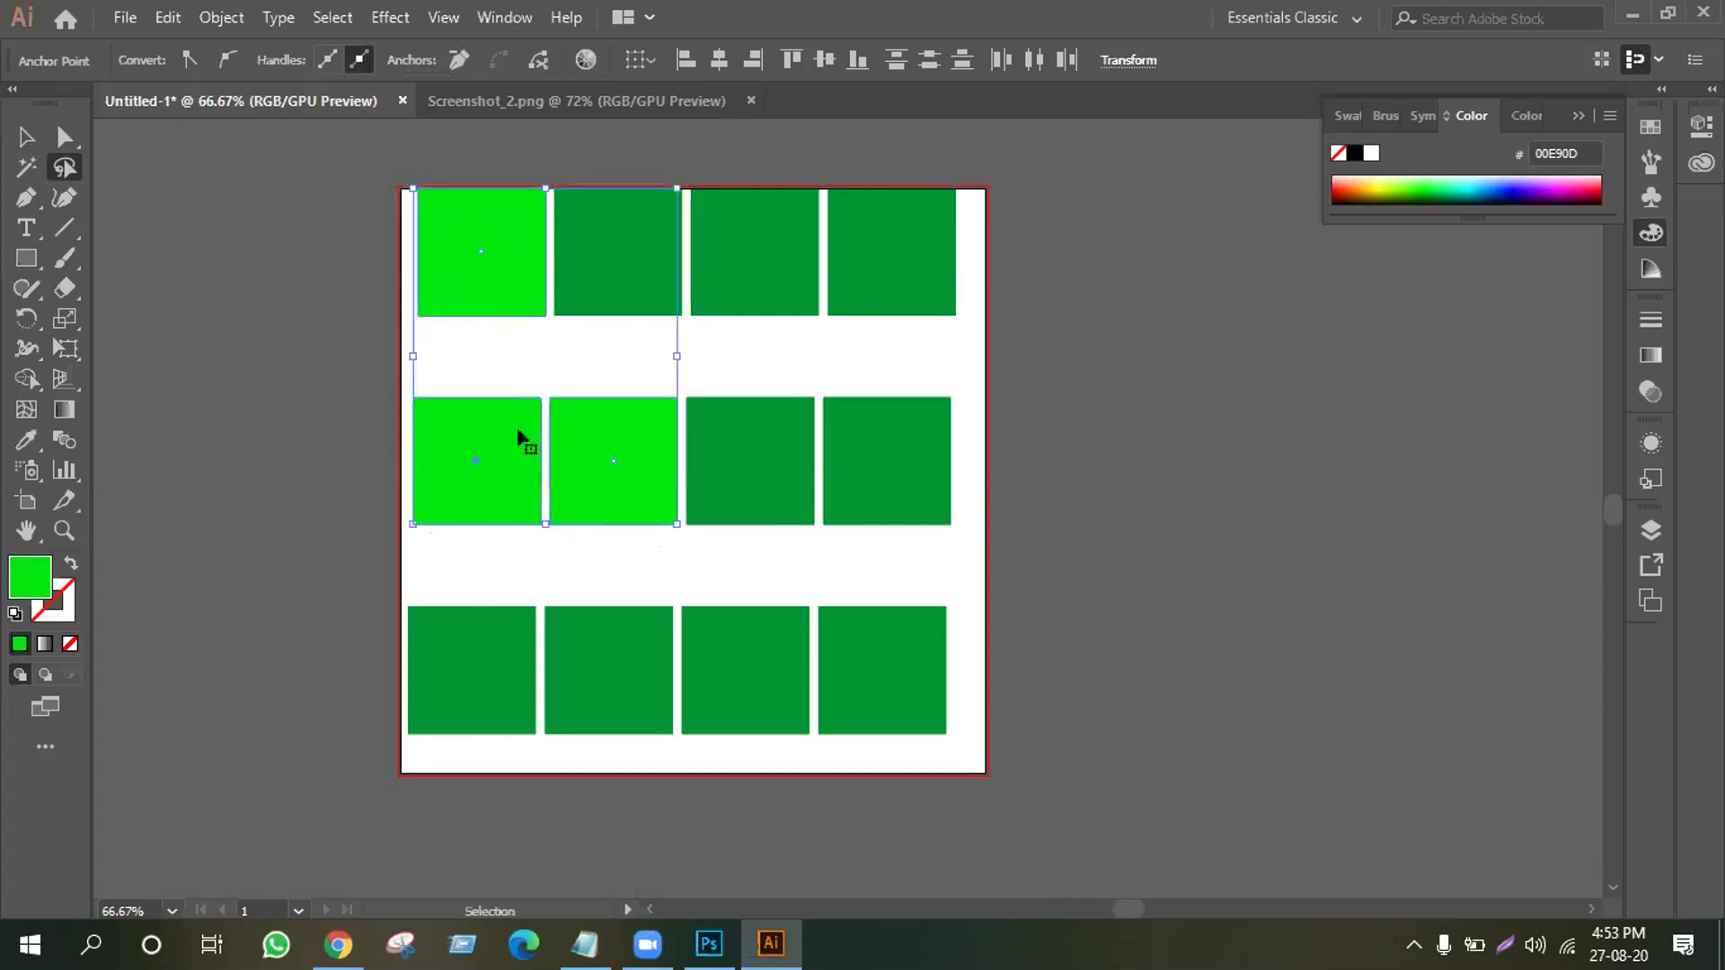
key(ctrl+z)
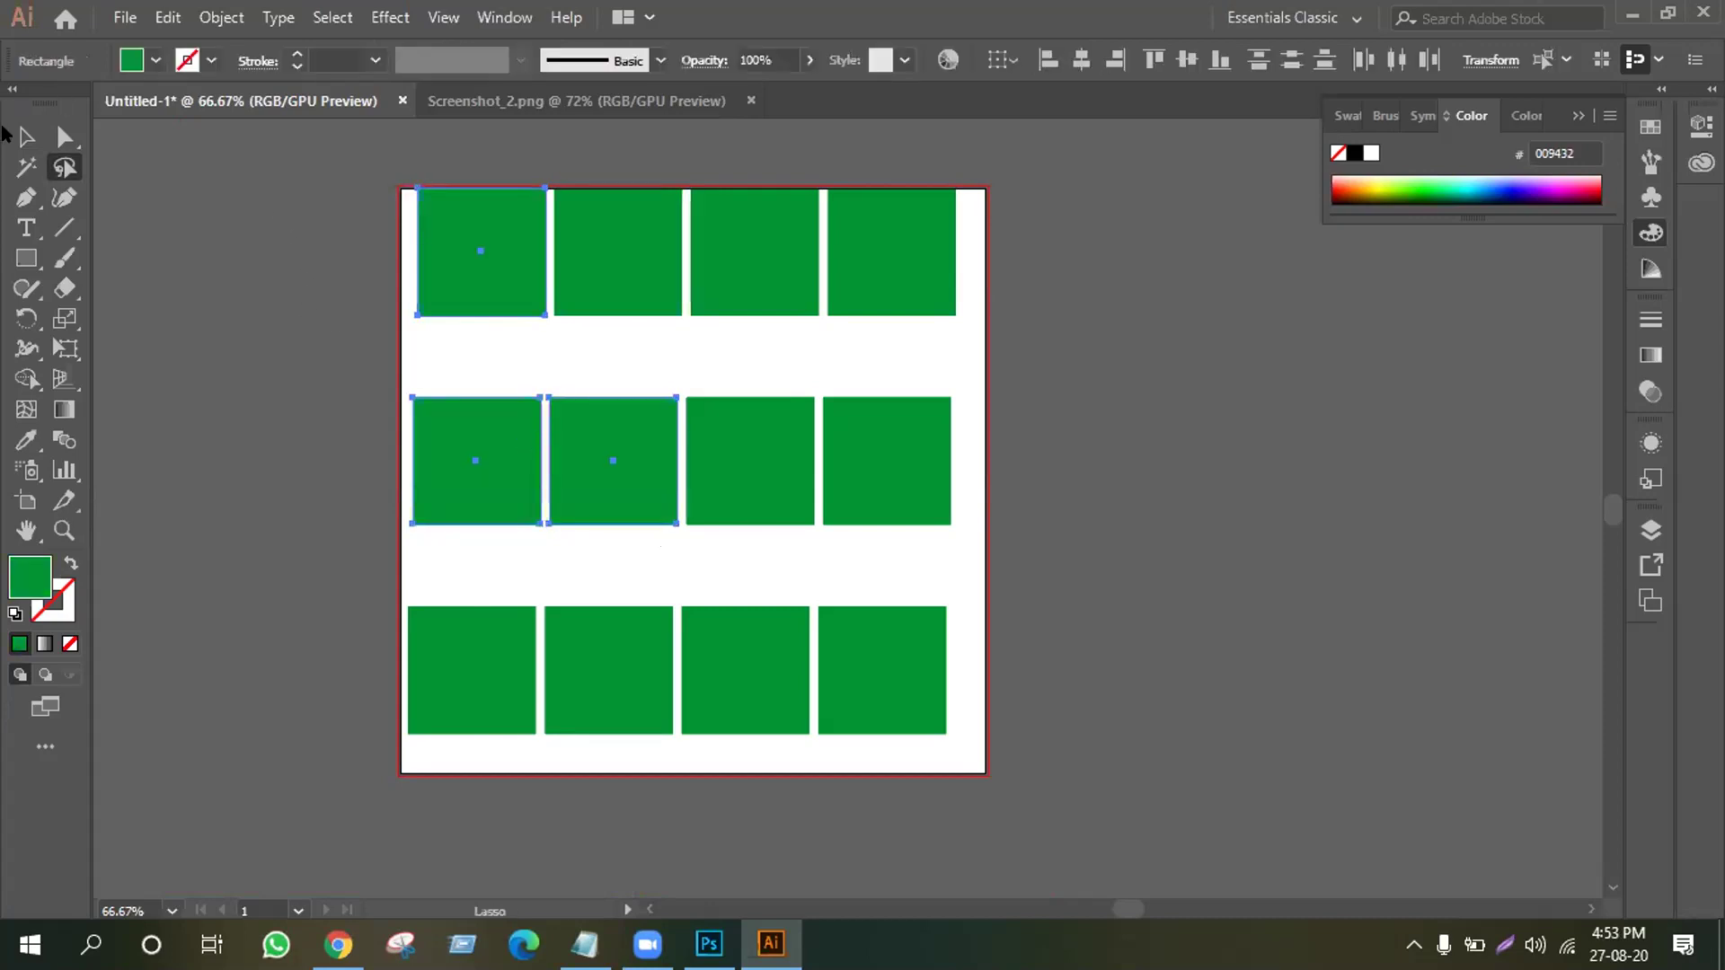
click(26, 136)
click(737, 359)
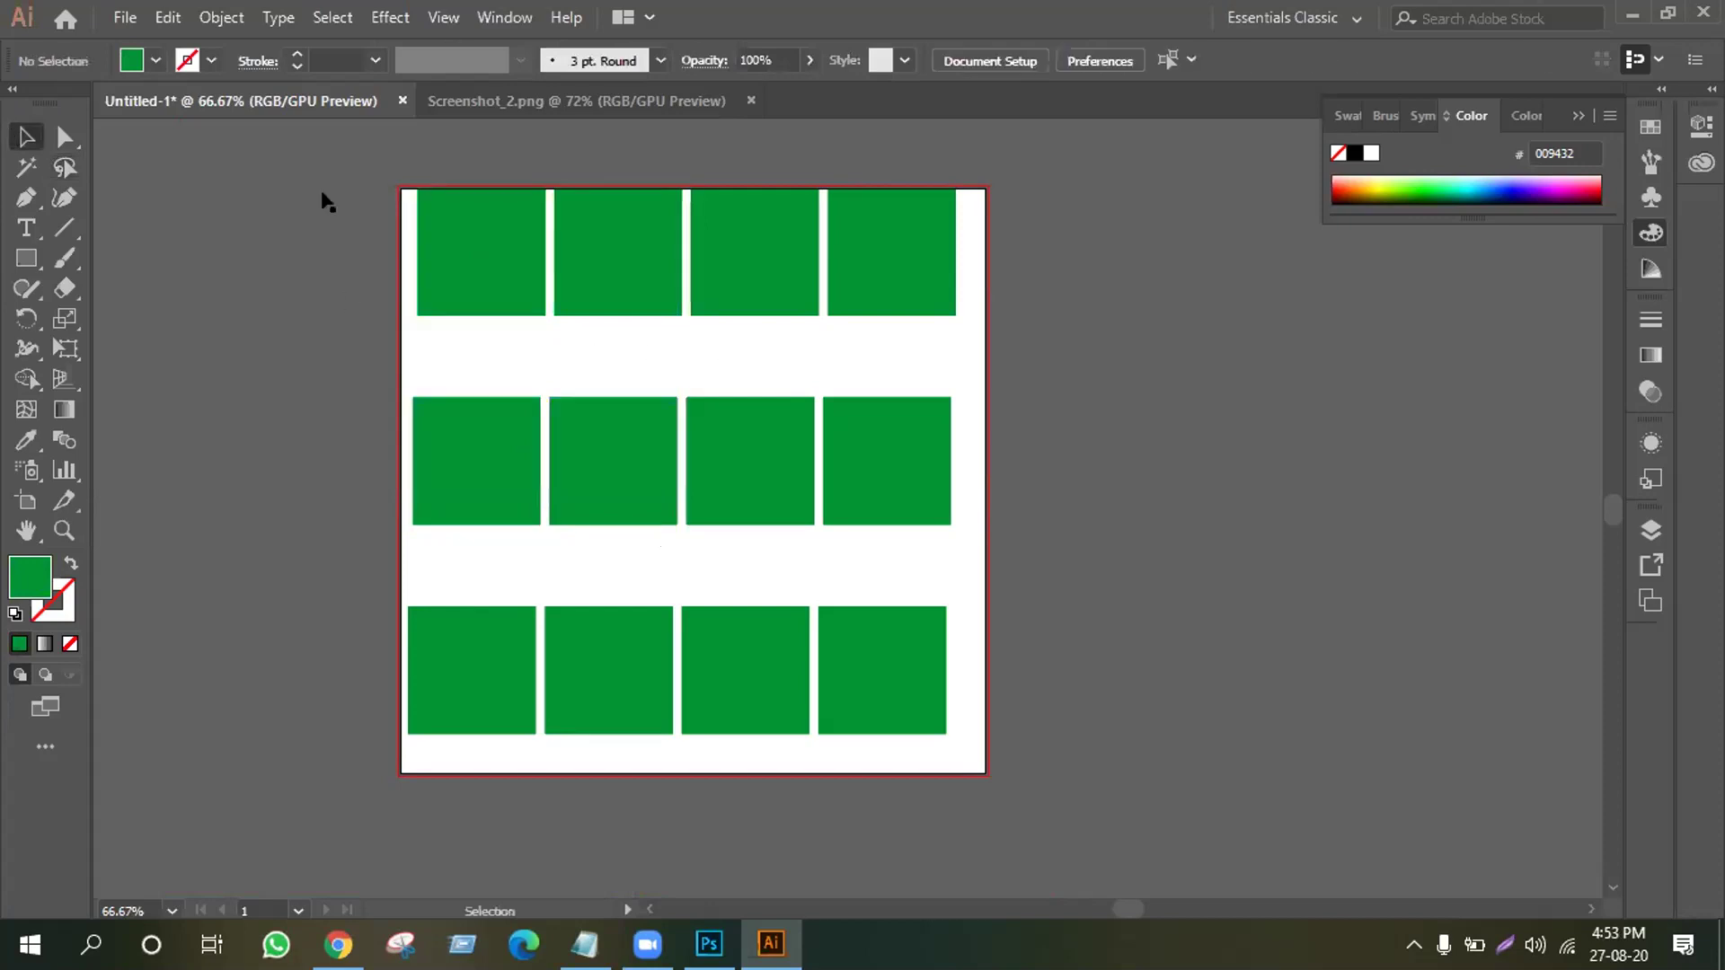
Colour the top-left, row-two third and row-three second squares blue-violet (3500D4)
click(474, 270)
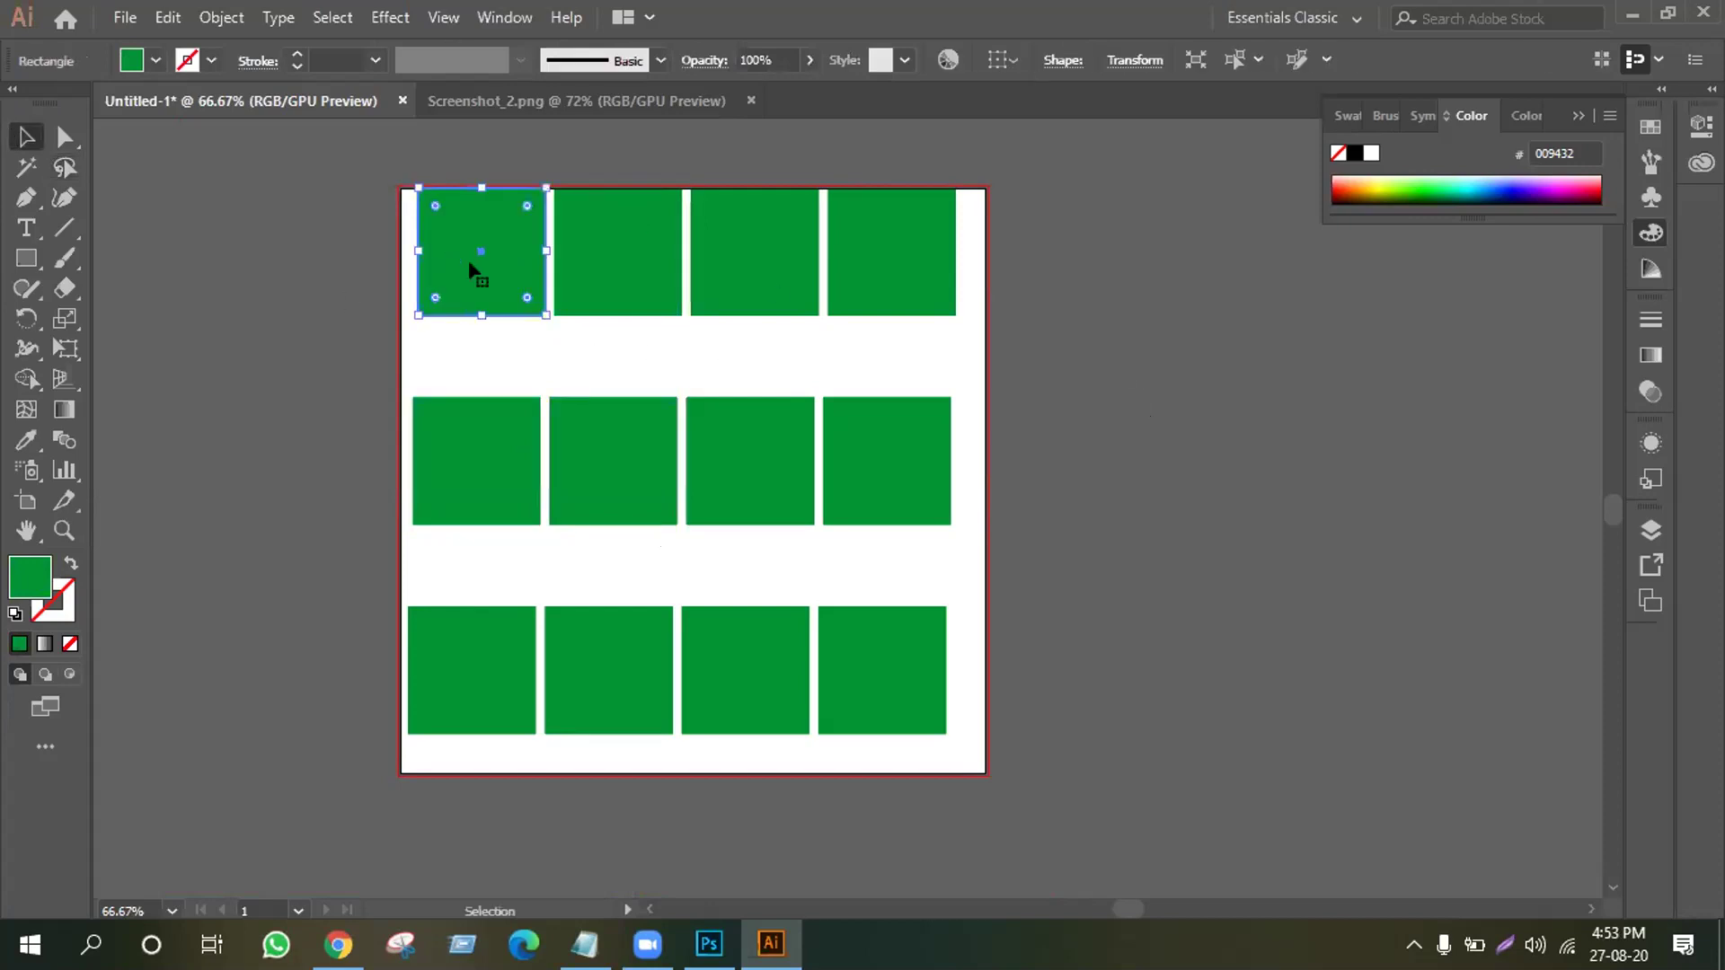
click(381, 190)
drag(381, 191, 780, 516)
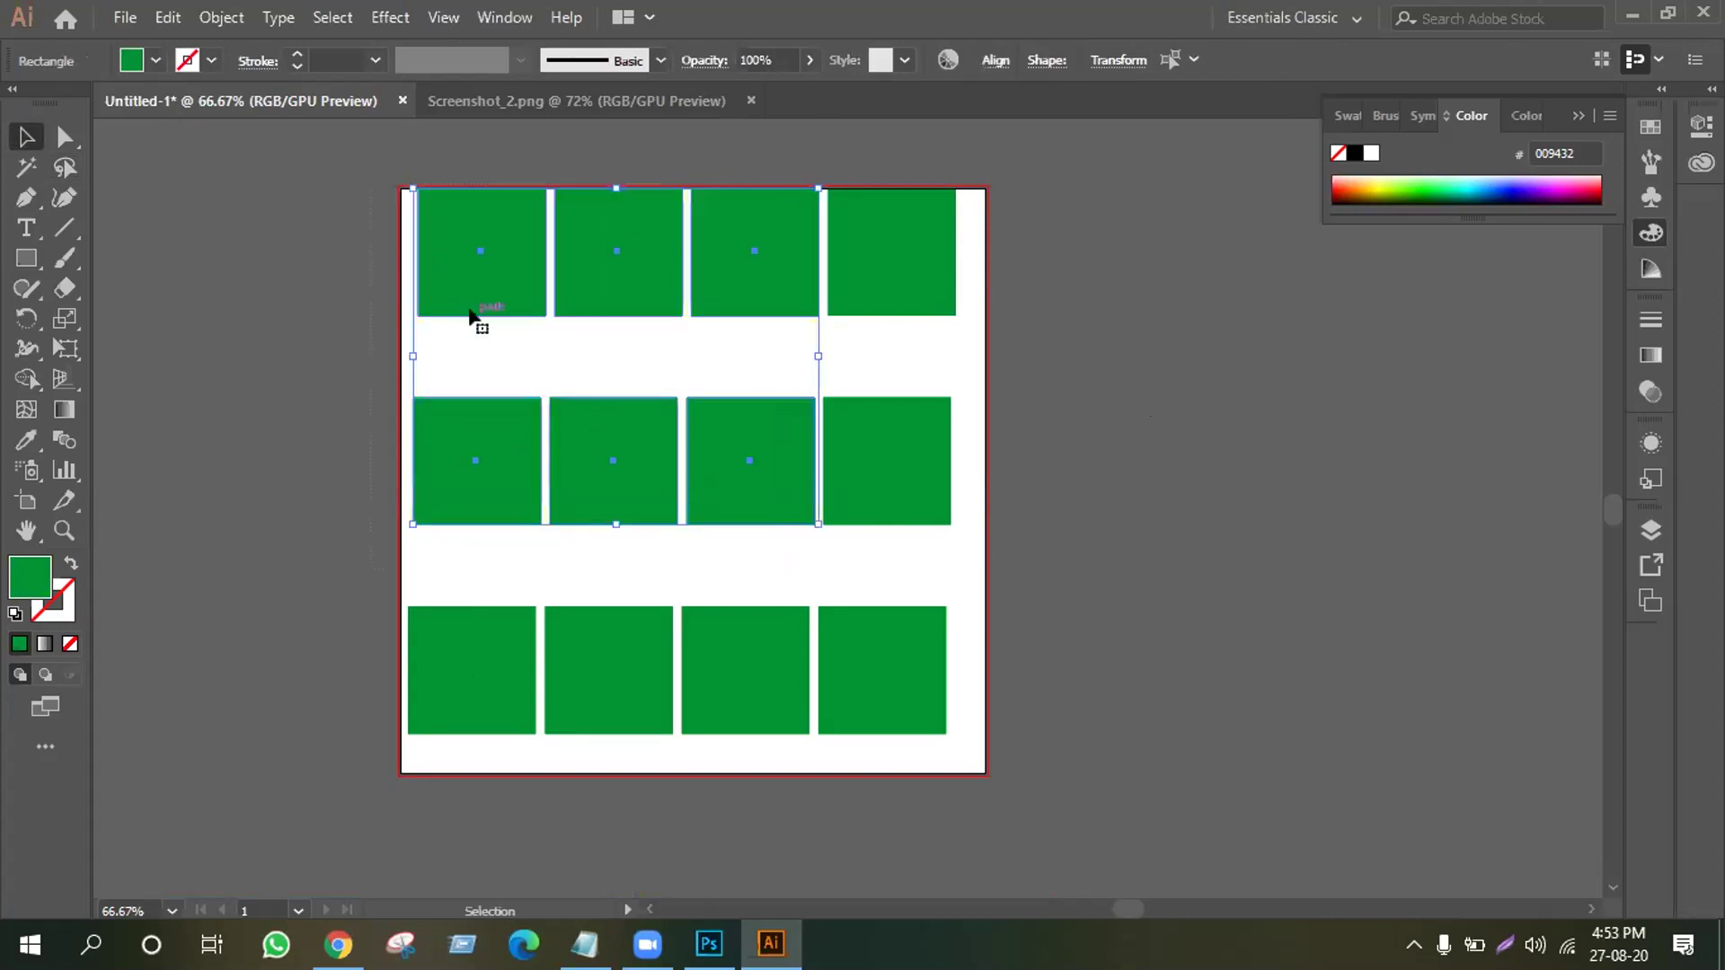
click(207, 290)
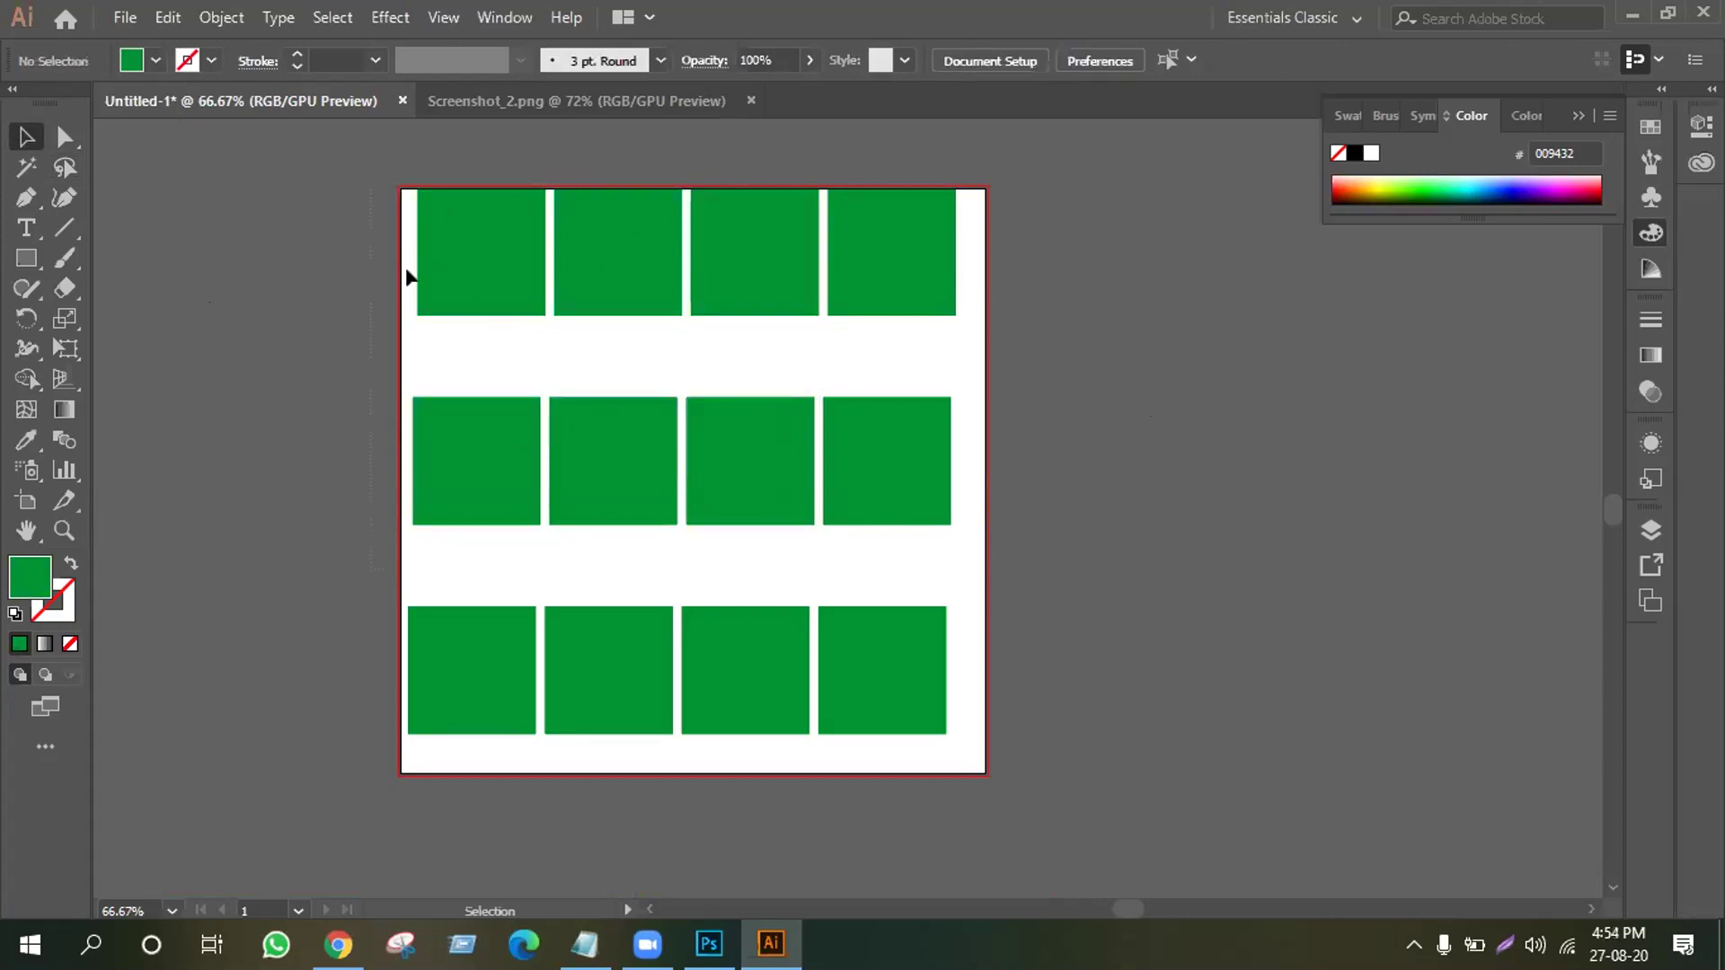
click(471, 283)
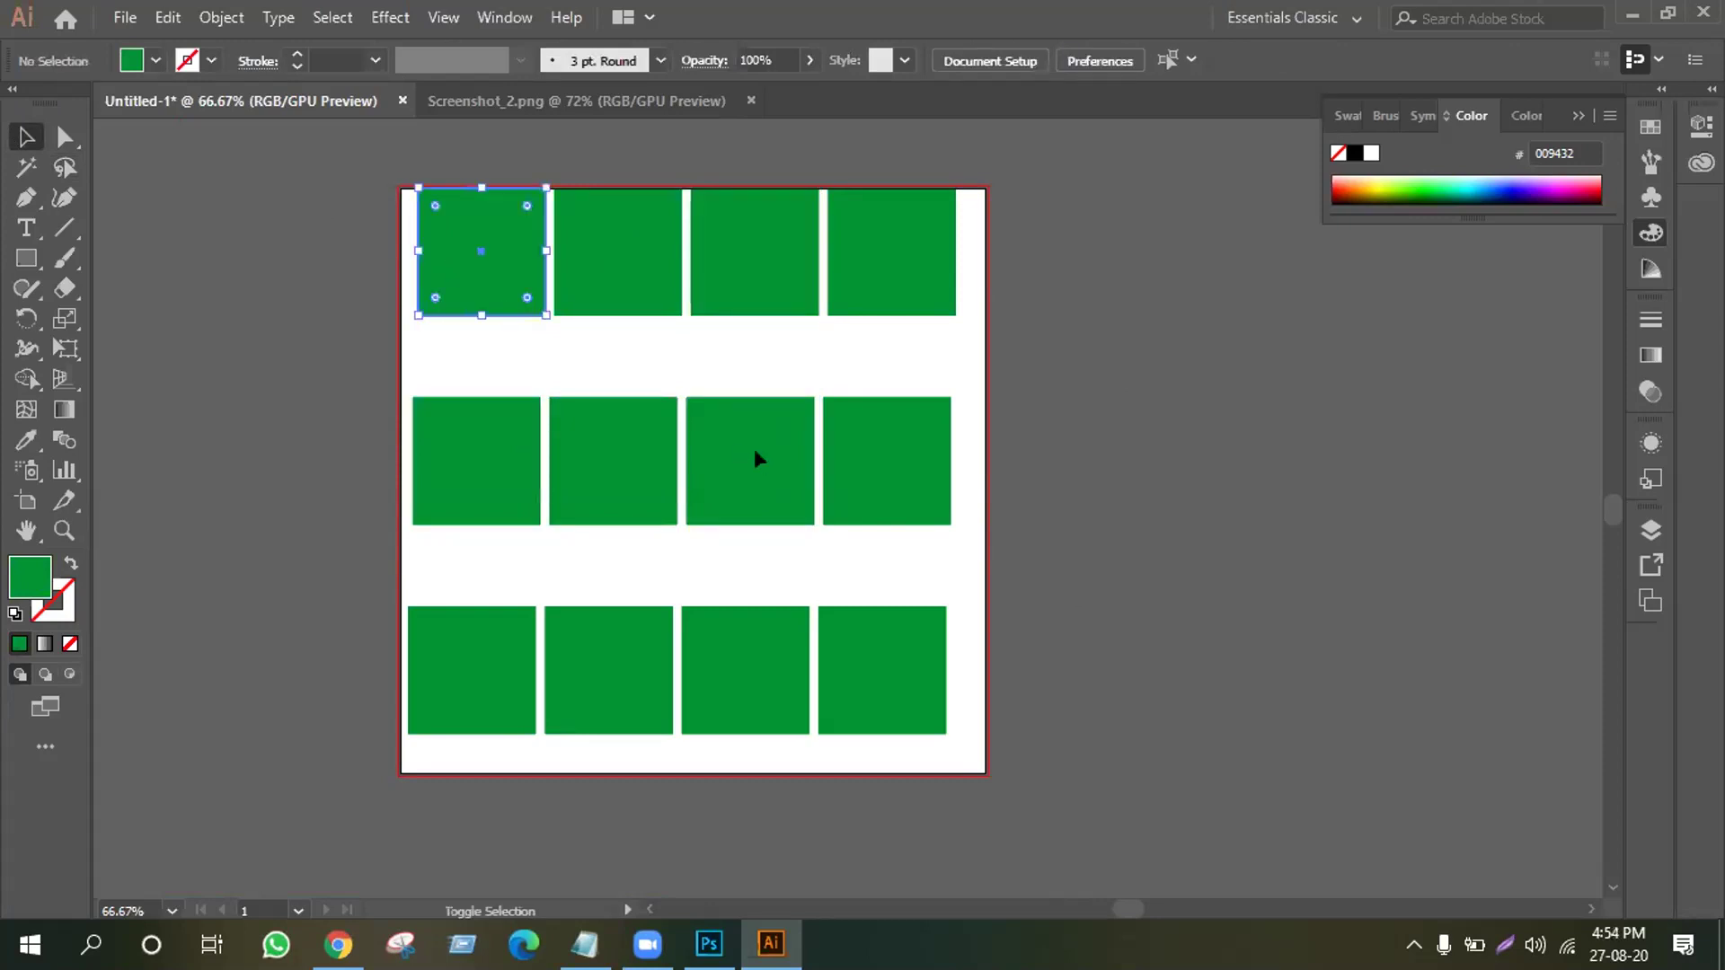
shift+click(753, 449)
shift+click(604, 683)
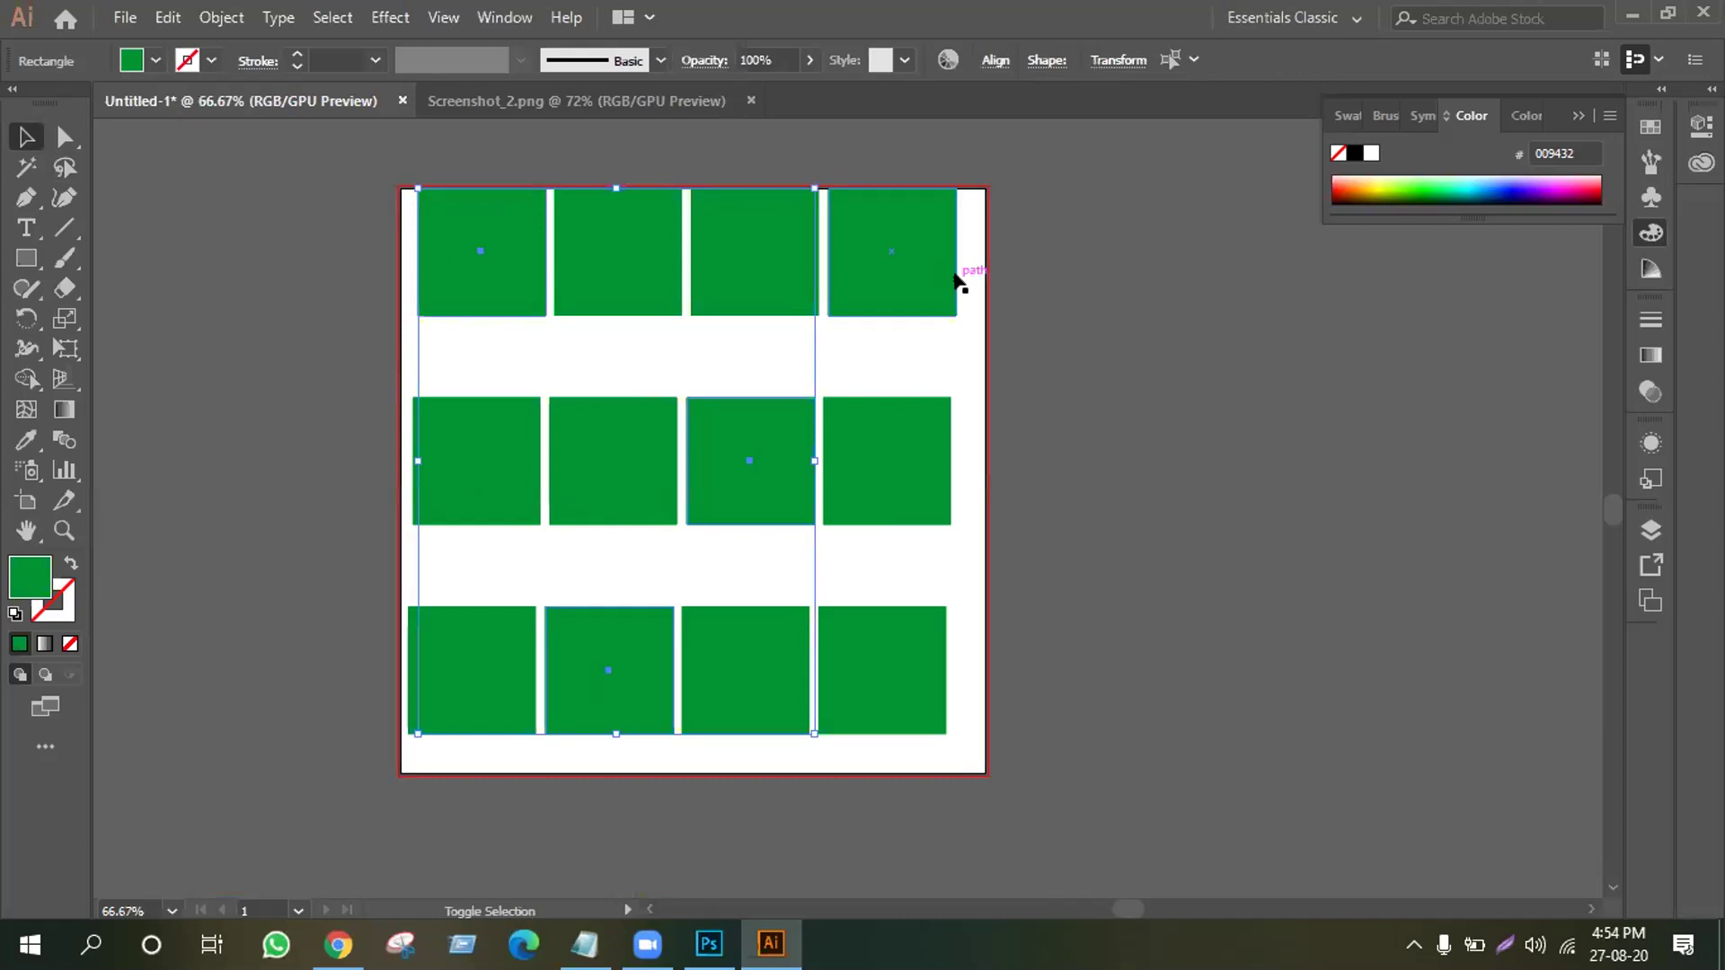
click(1525, 178)
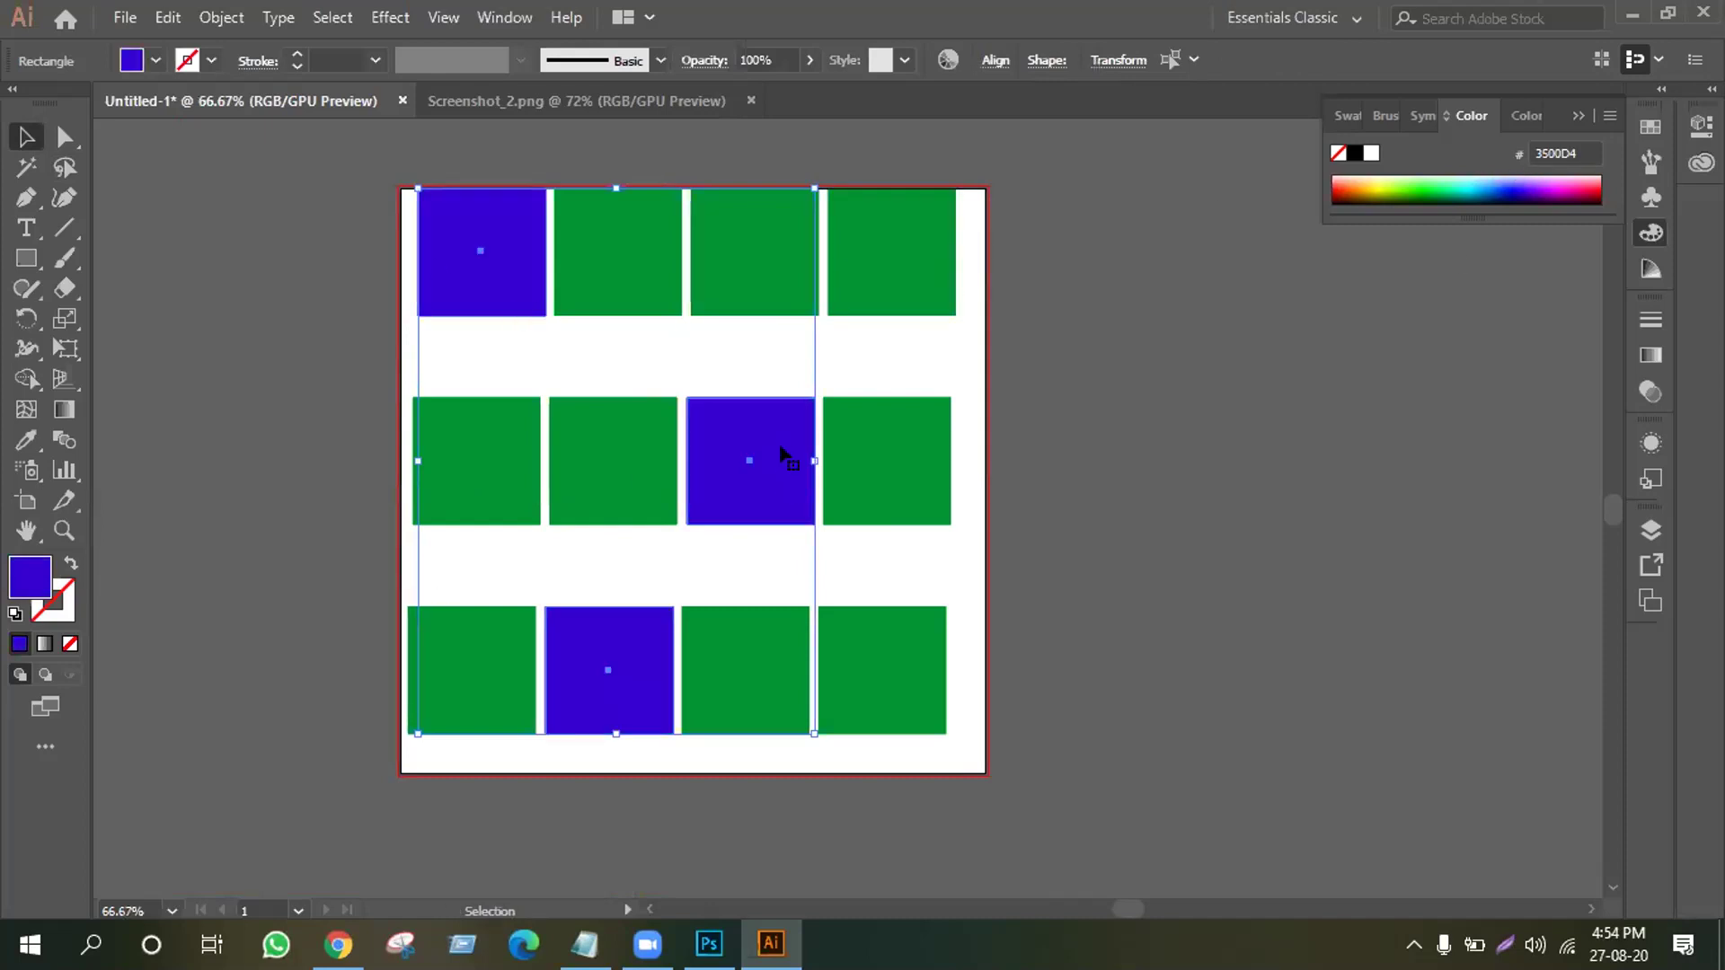
click(995, 351)
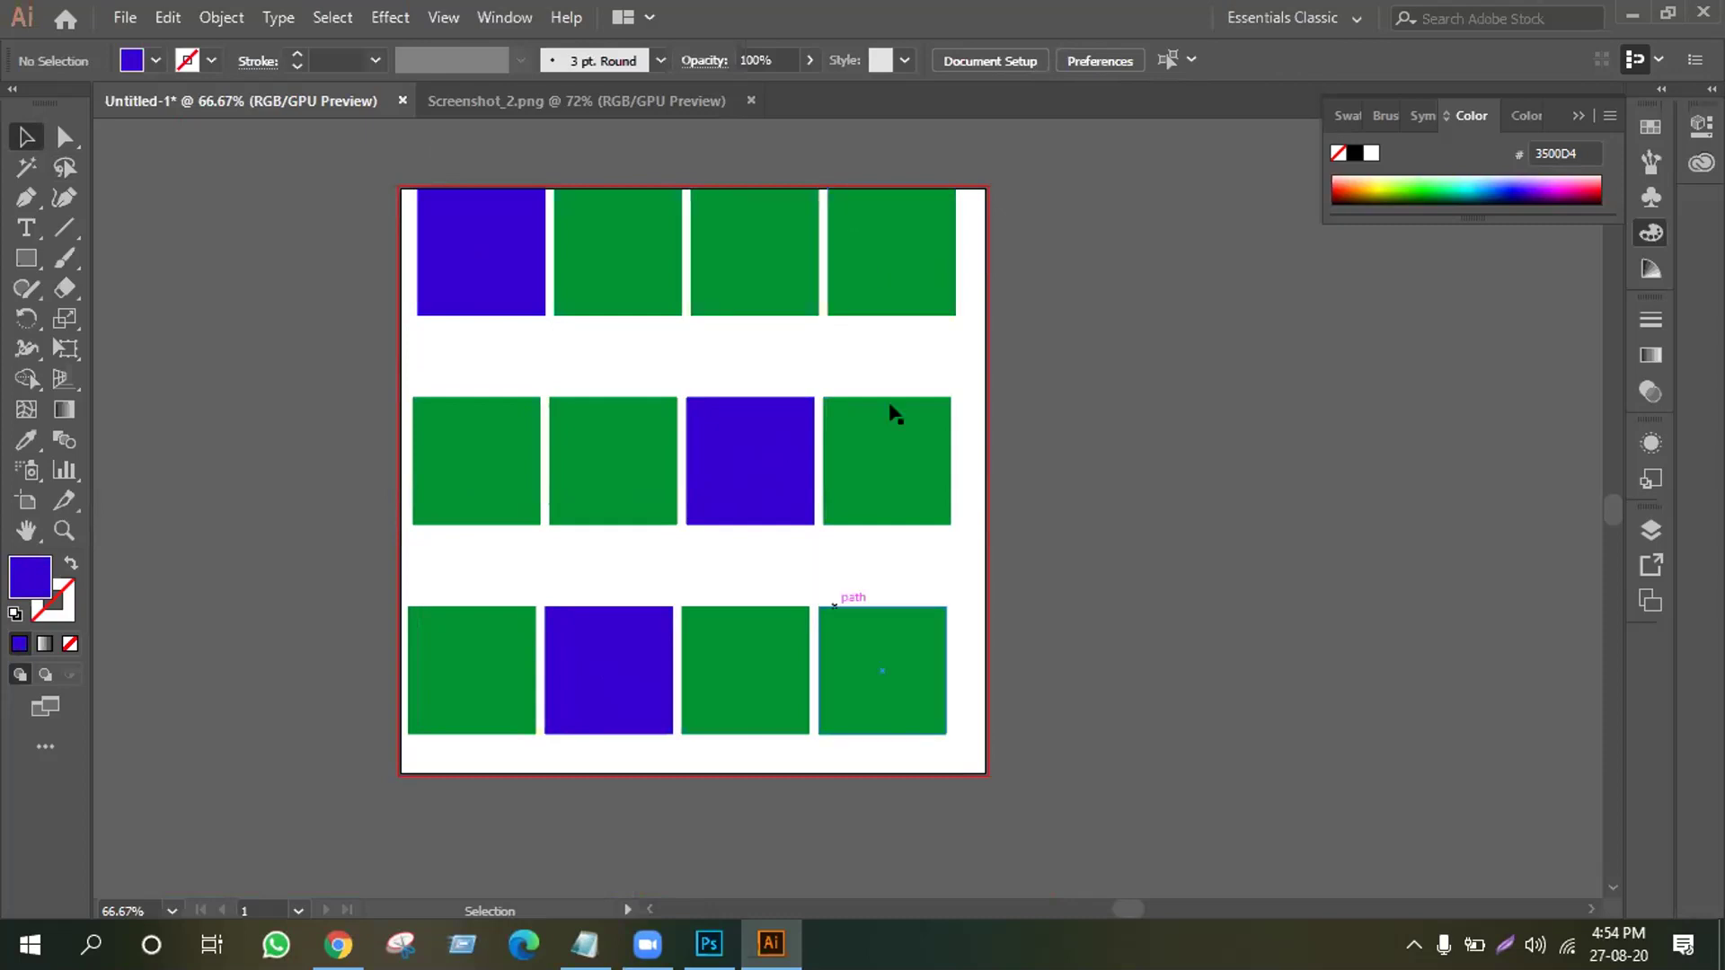
Lasso the two upper blue-violet squares and recolour them yellow
click(64, 168)
mouse_move(491, 271)
mouse_down()
mouse_move(723, 420)
mouse_move(596, 353)
mouse_up()
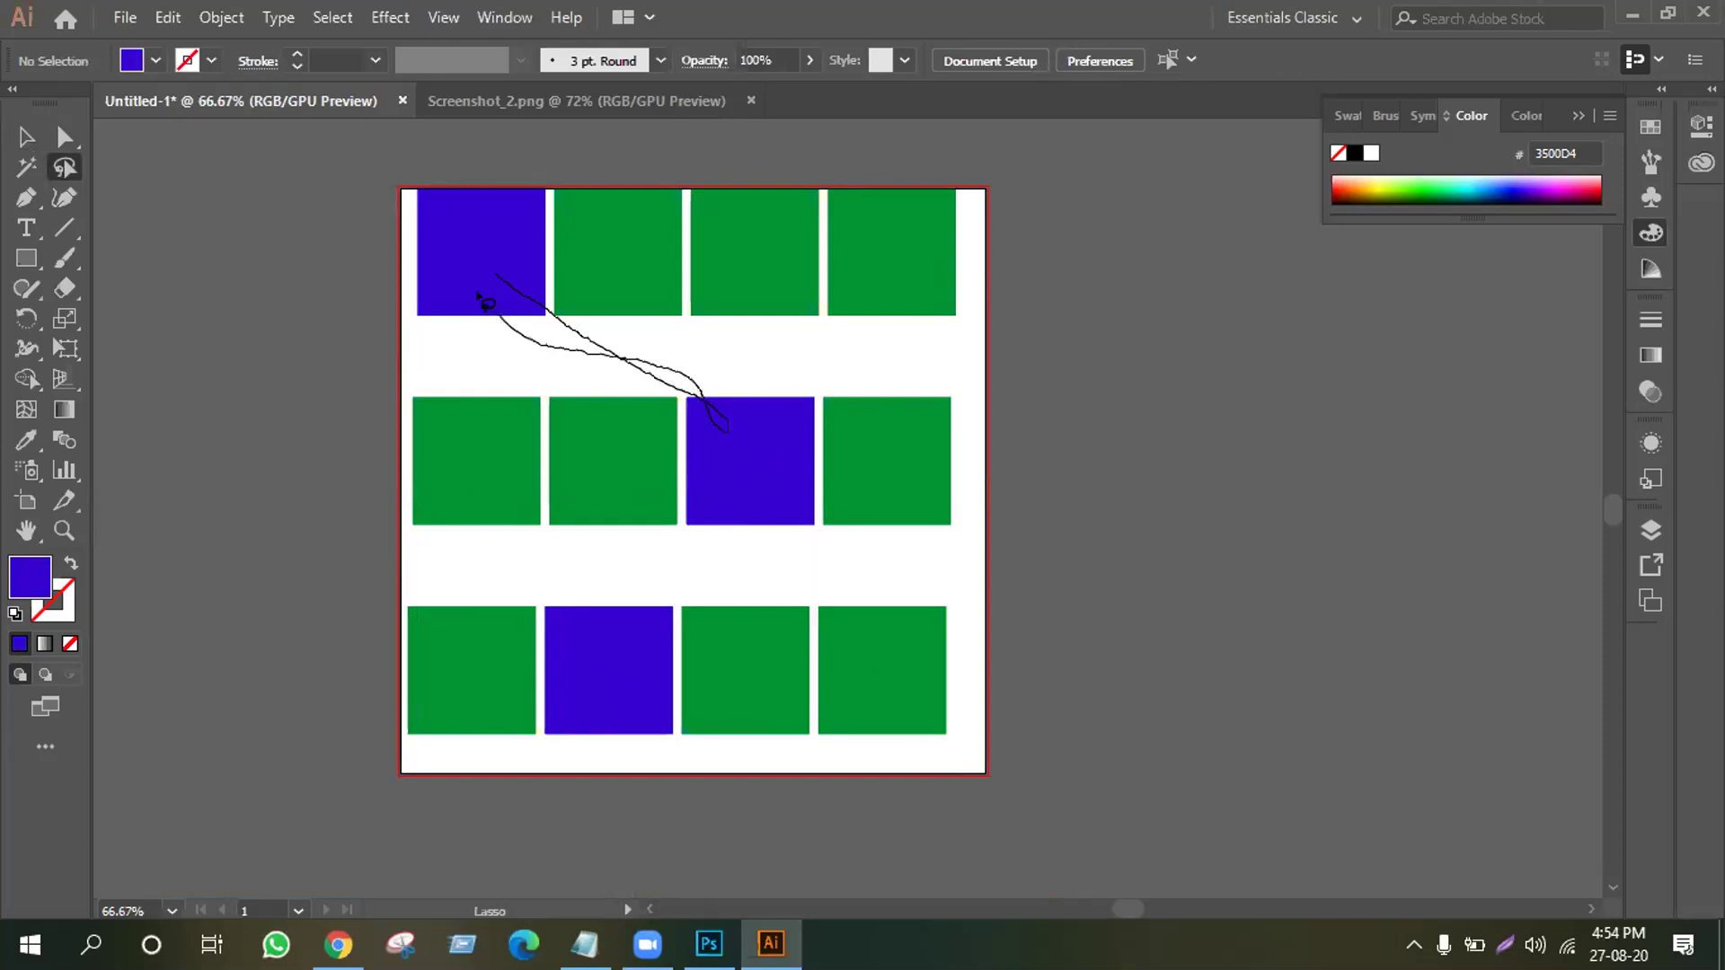
drag(596, 353, 493, 272)
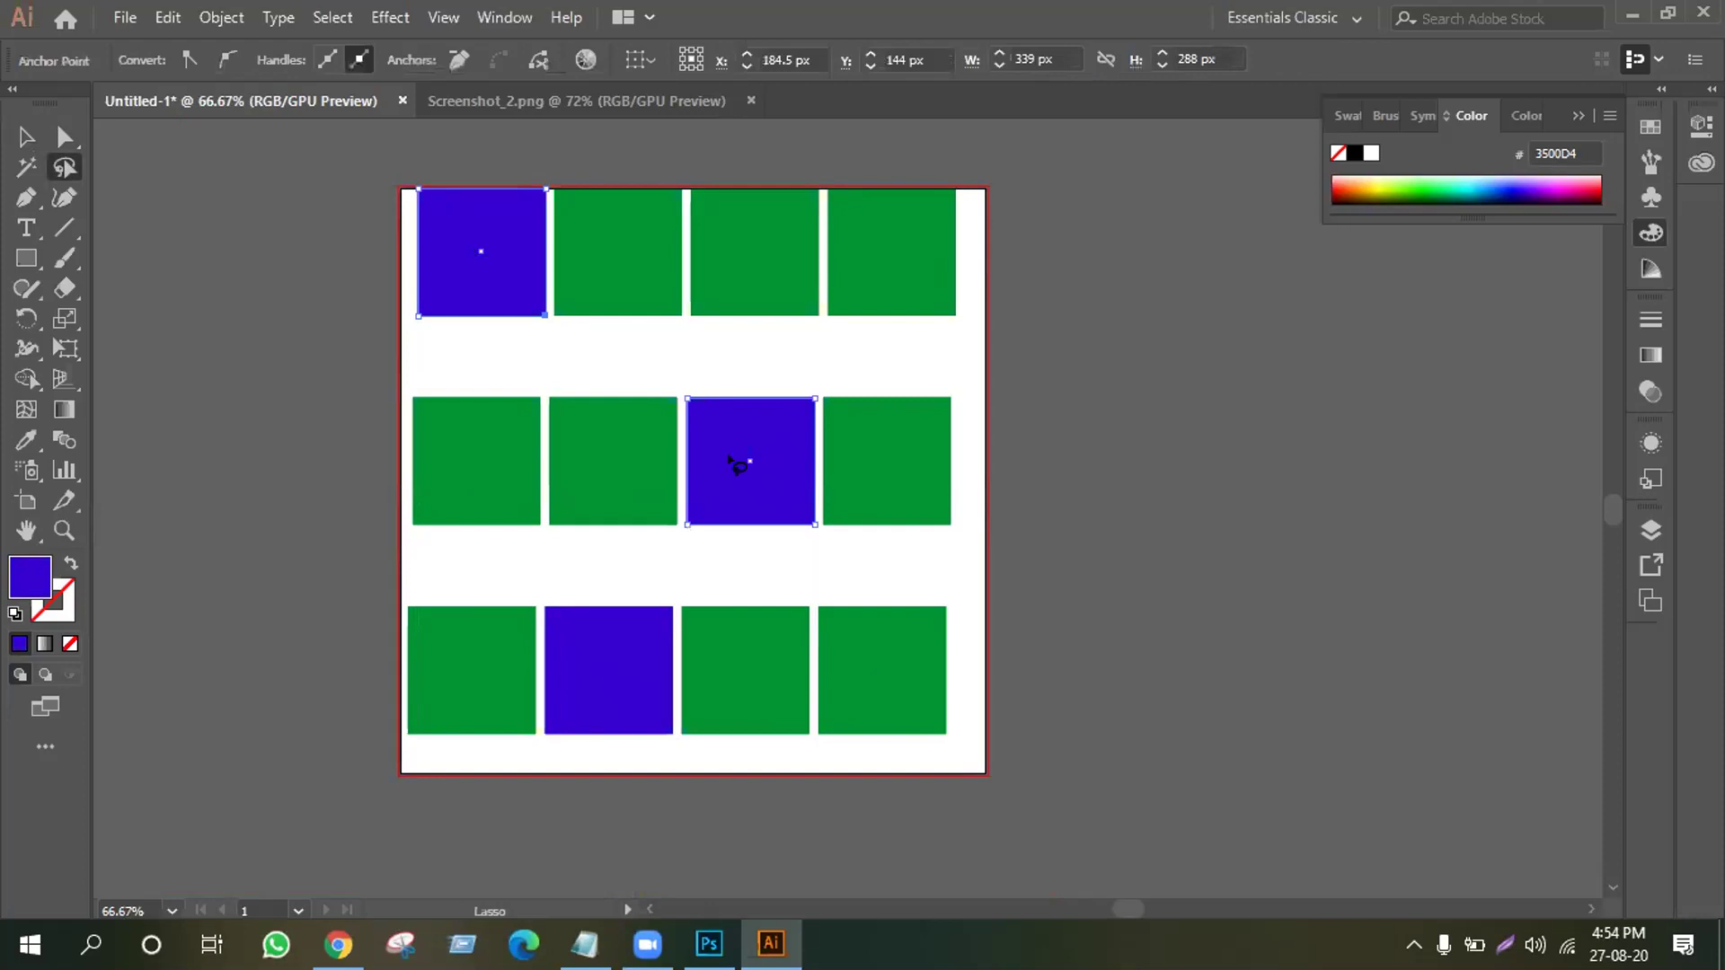
click(1379, 179)
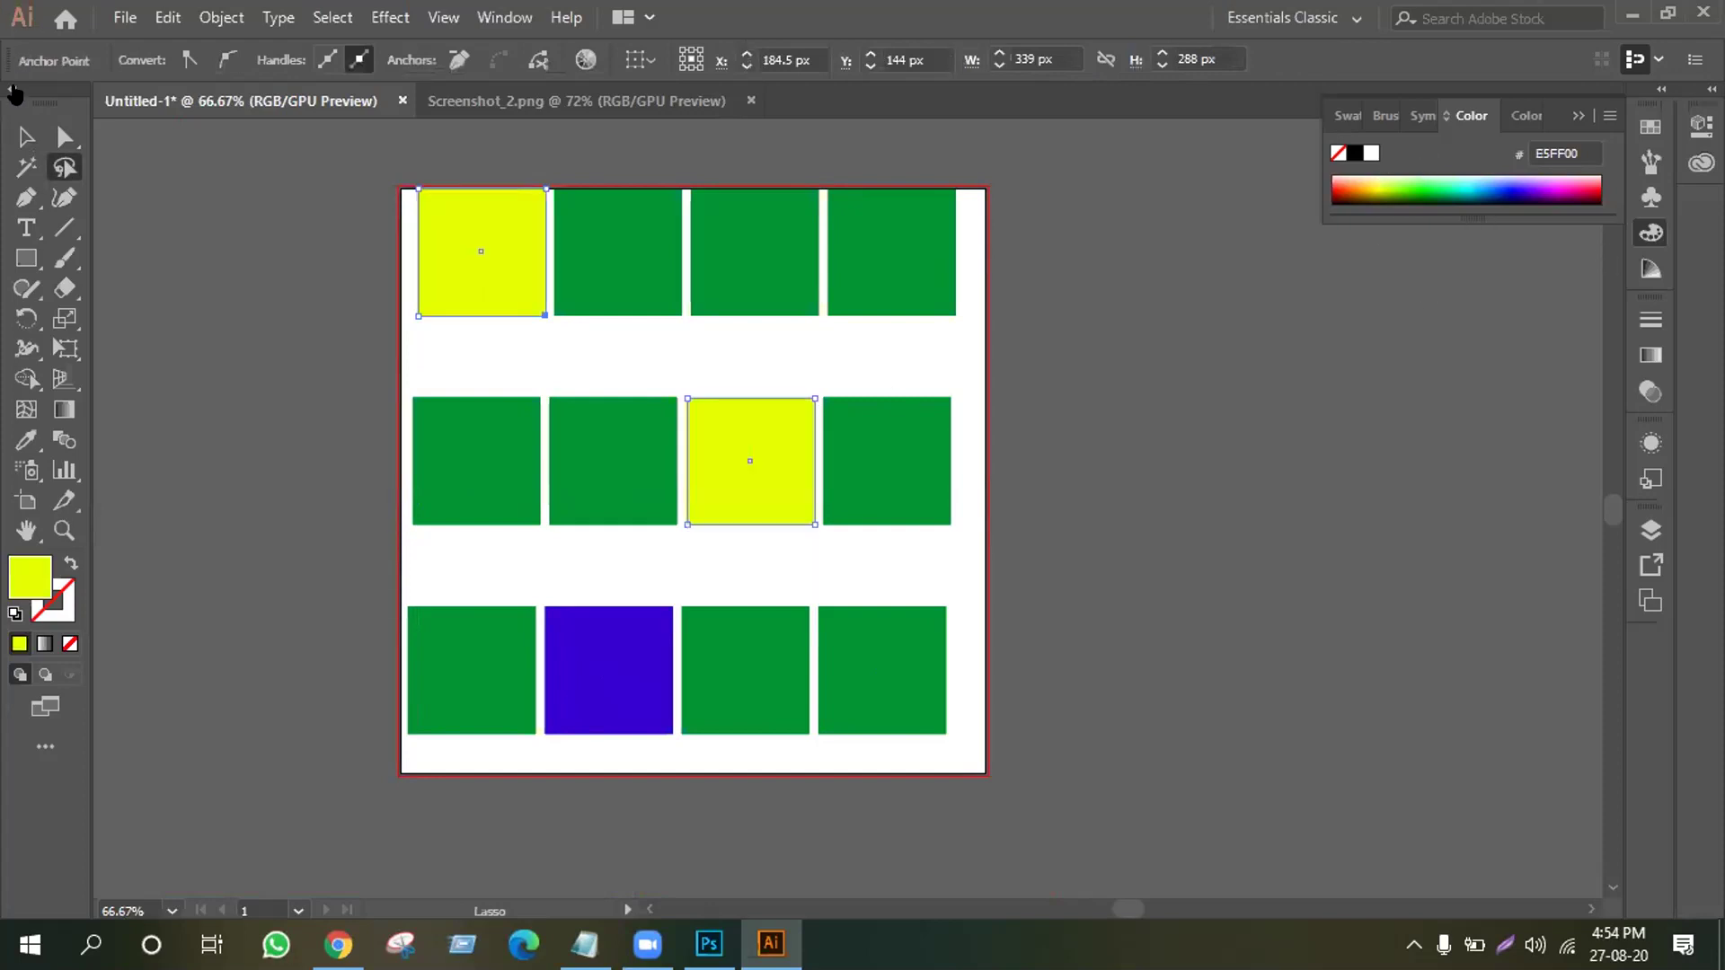
click(26, 166)
click(26, 137)
click(351, 347)
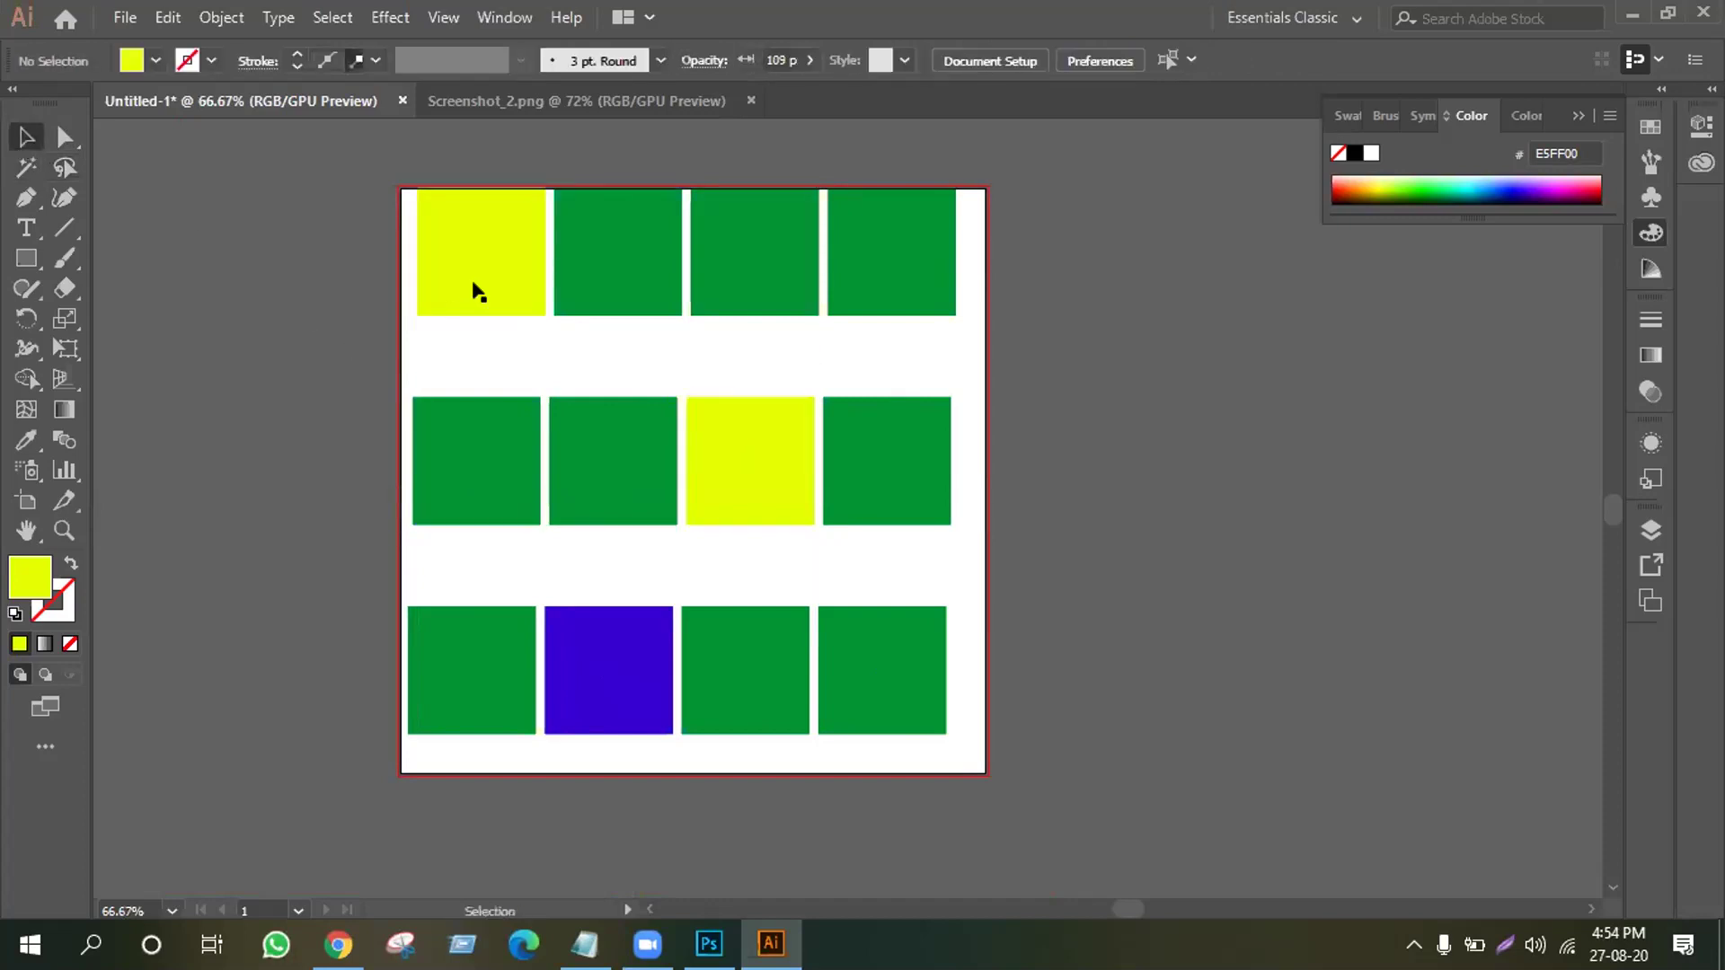
Lasso the first squares of row two and recolour them yellow-green (CCE900)
click(65, 168)
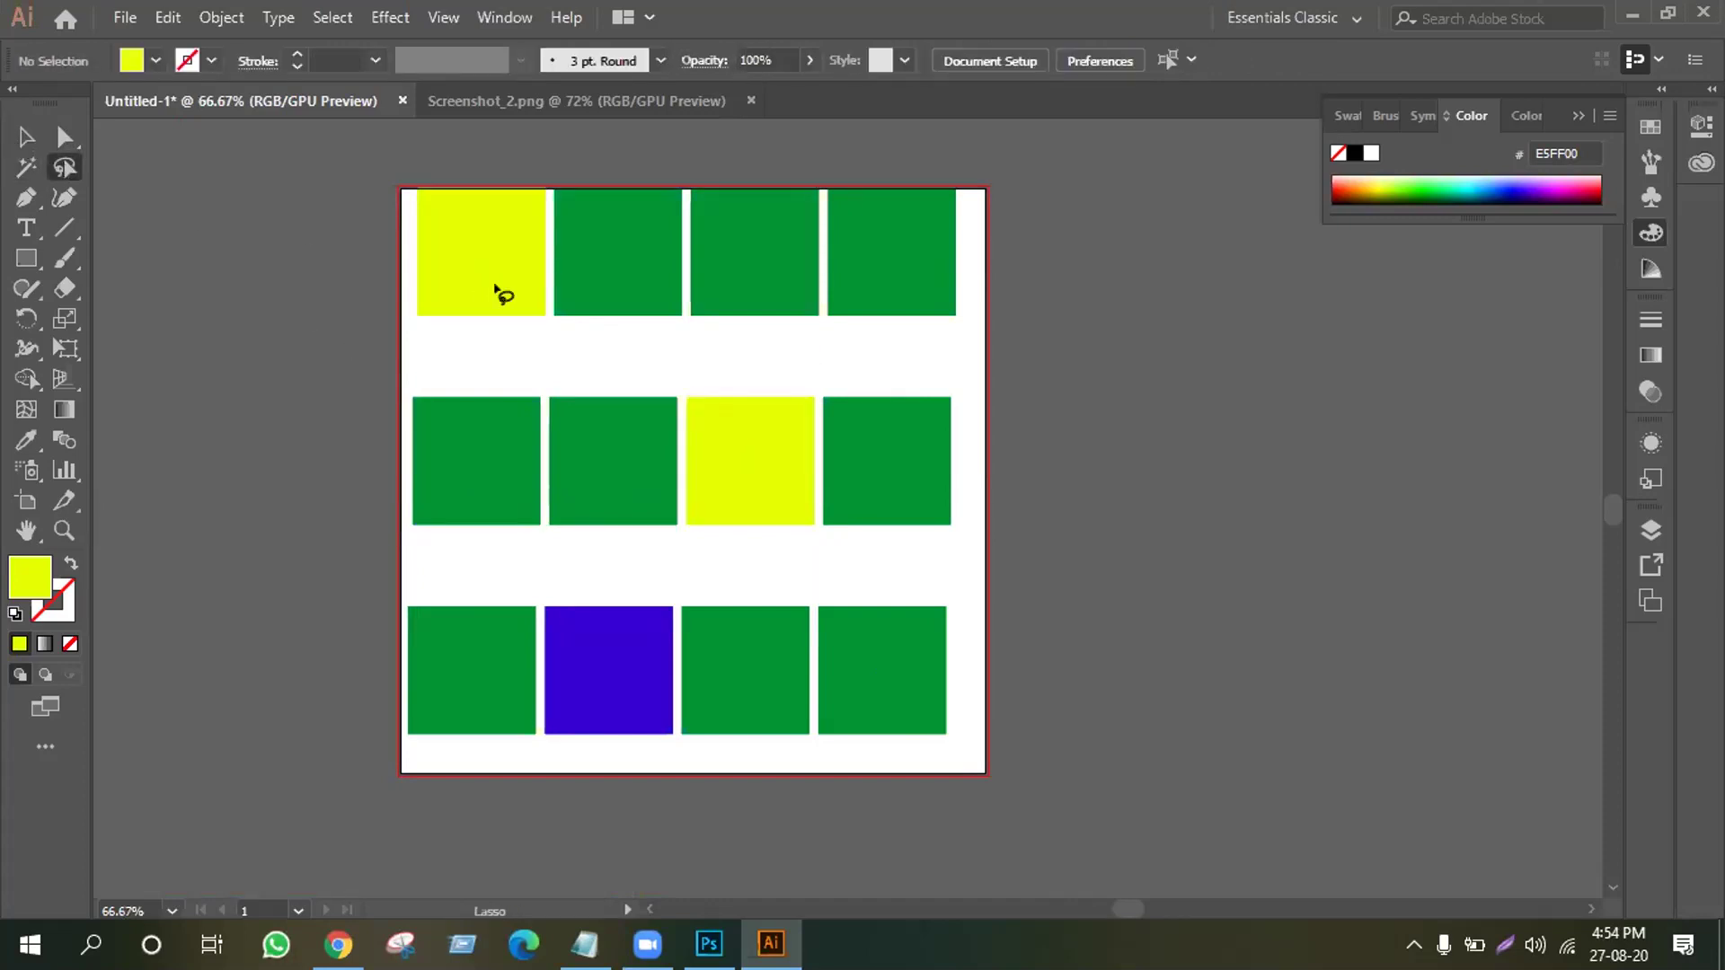
mouse_move(502, 288)
mouse_down()
mouse_move(782, 435)
mouse_move(721, 458)
mouse_move(701, 536)
mouse_move(592, 573)
mouse_move(365, 527)
mouse_move(385, 354)
mouse_move(509, 290)
mouse_up()
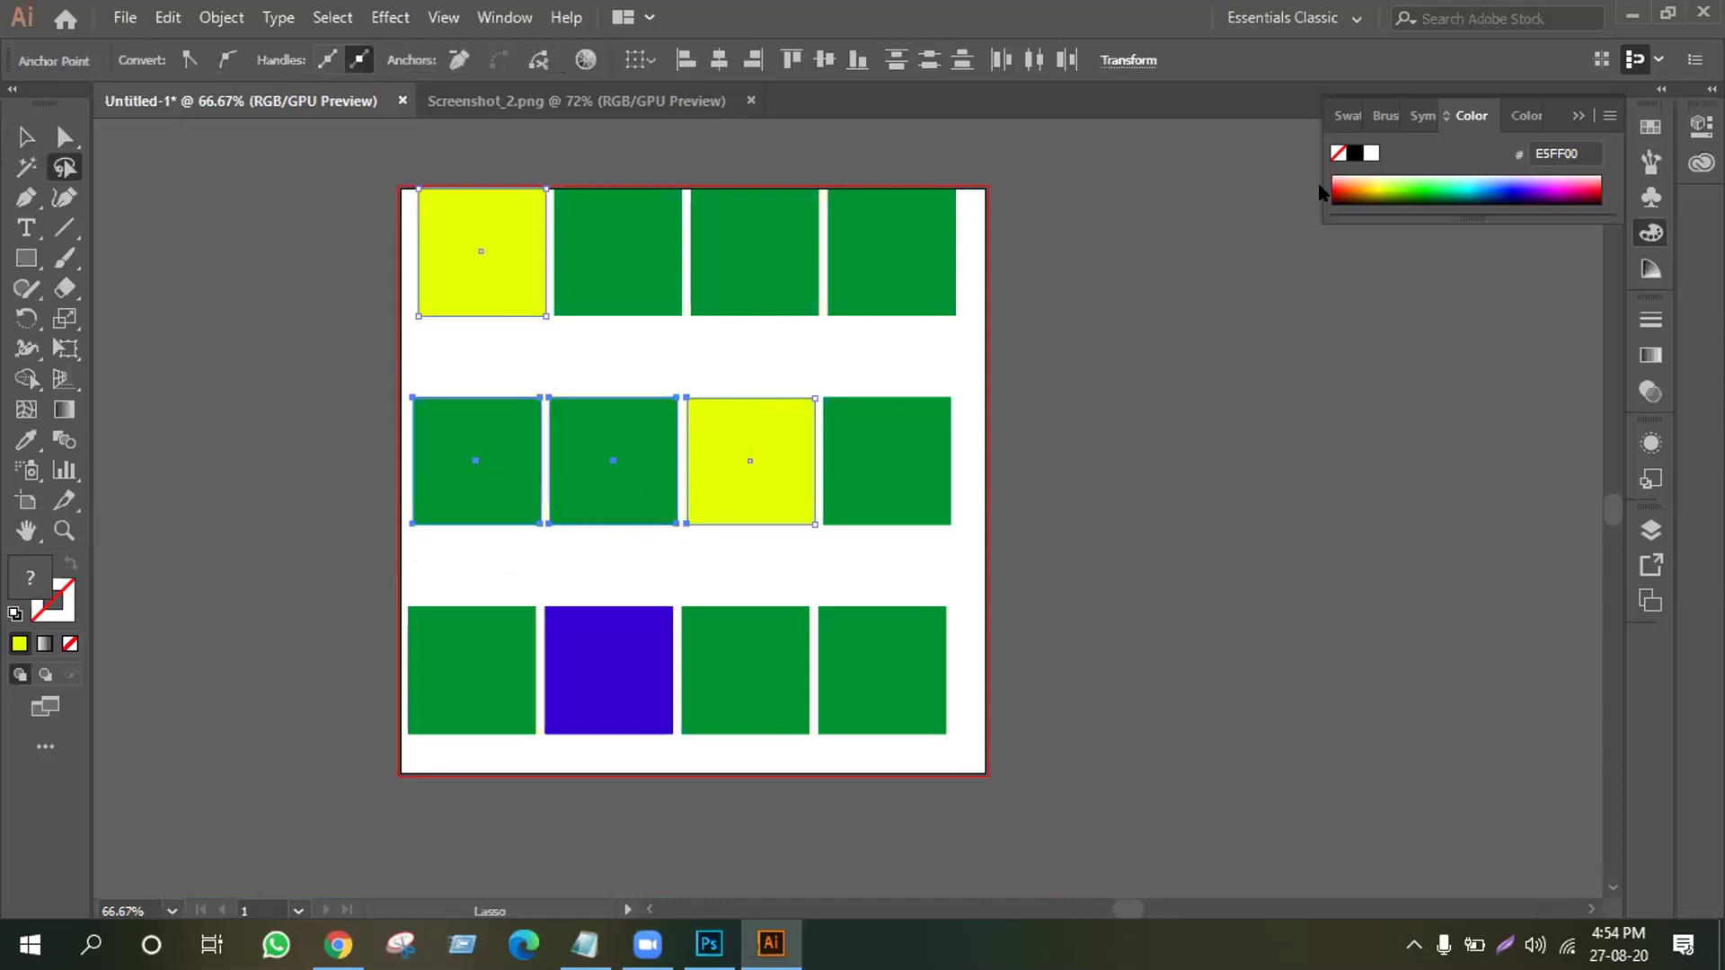
click(1384, 173)
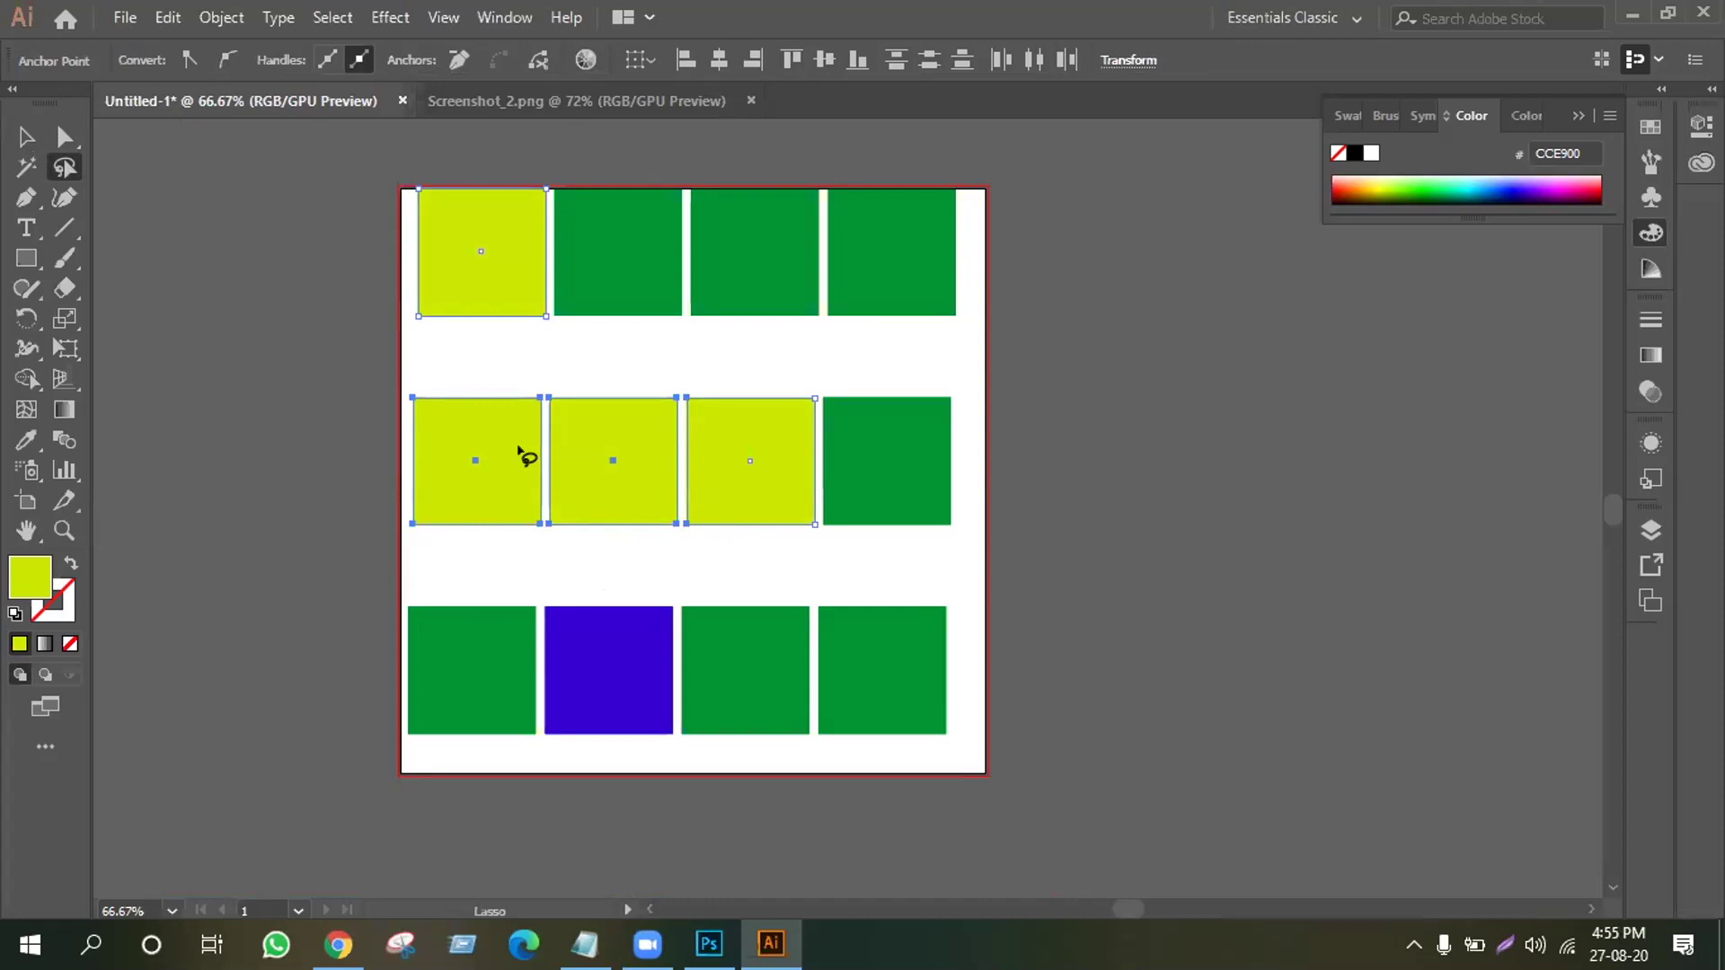
click(26, 136)
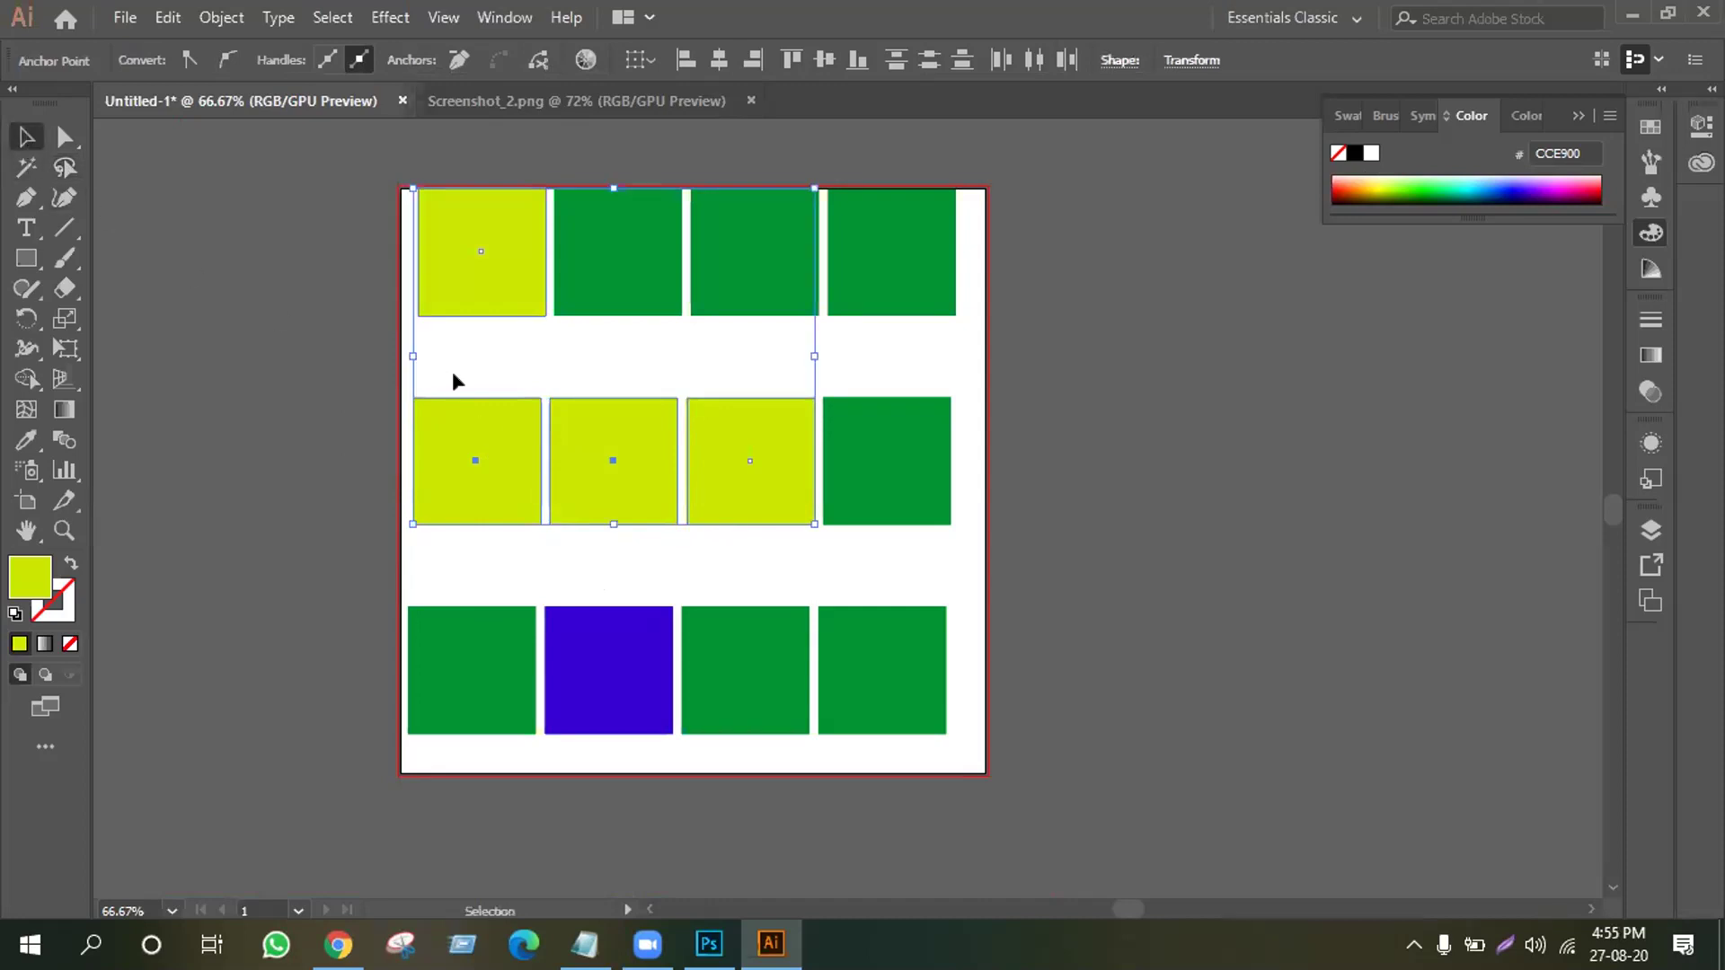
click(294, 312)
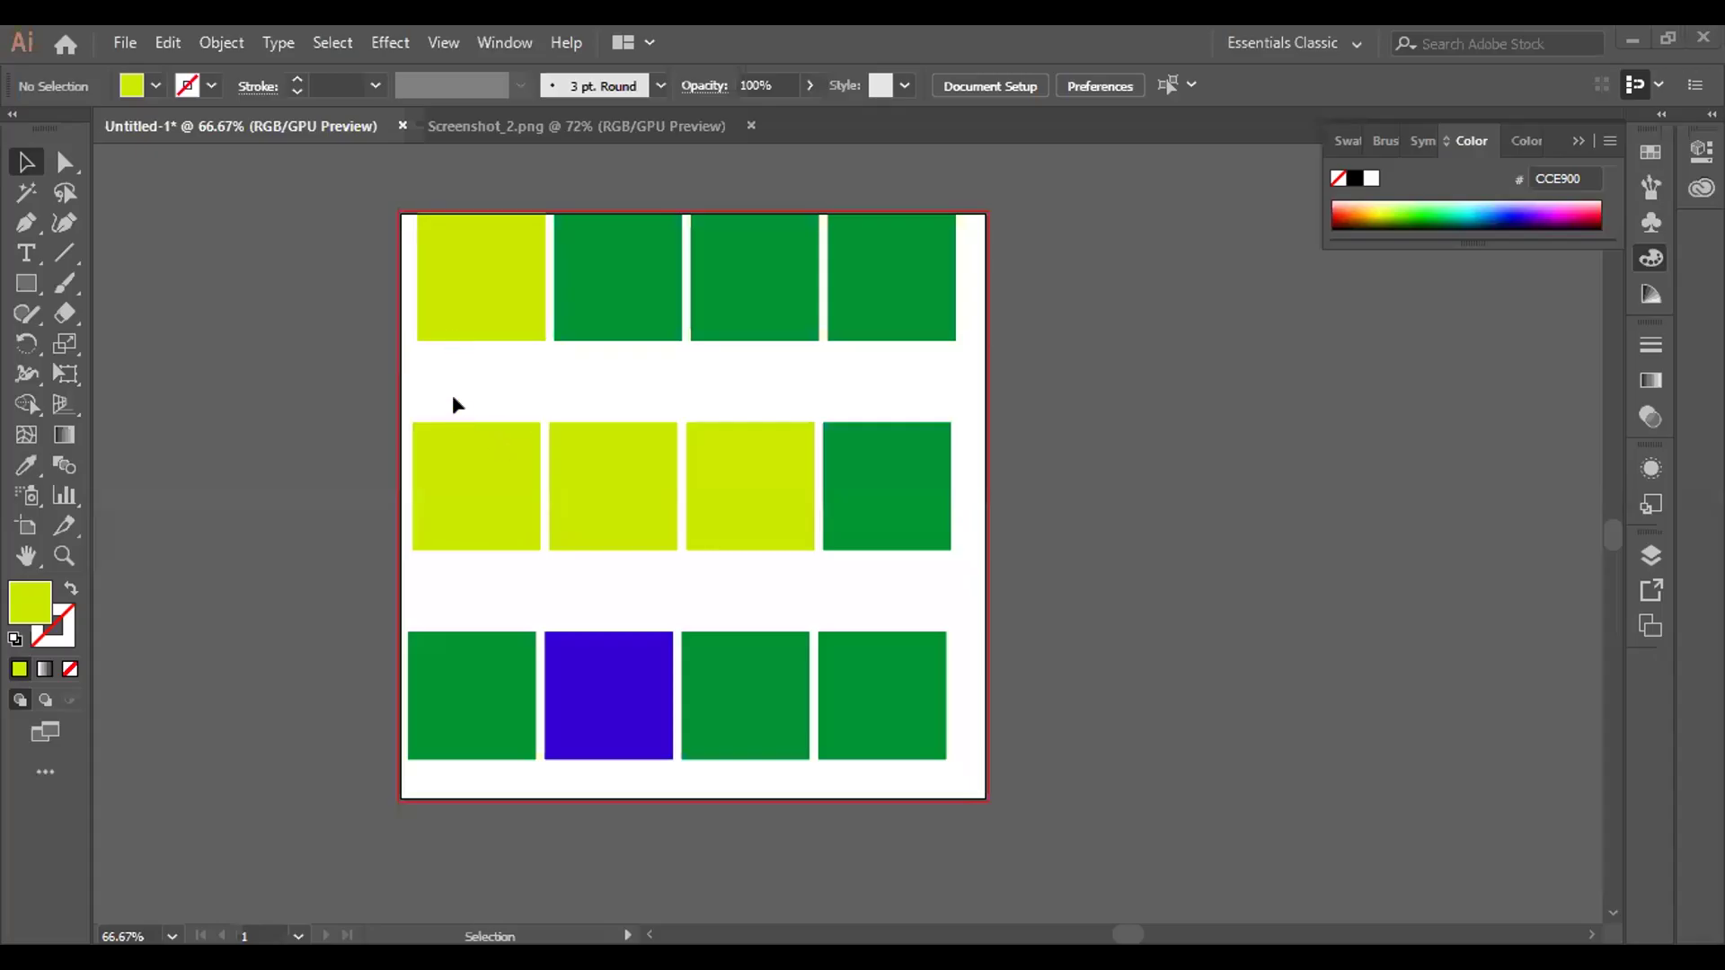
Delete the lower two rows and the three green squares in the top row
drag(474, 402, 870, 791)
key(Delete)
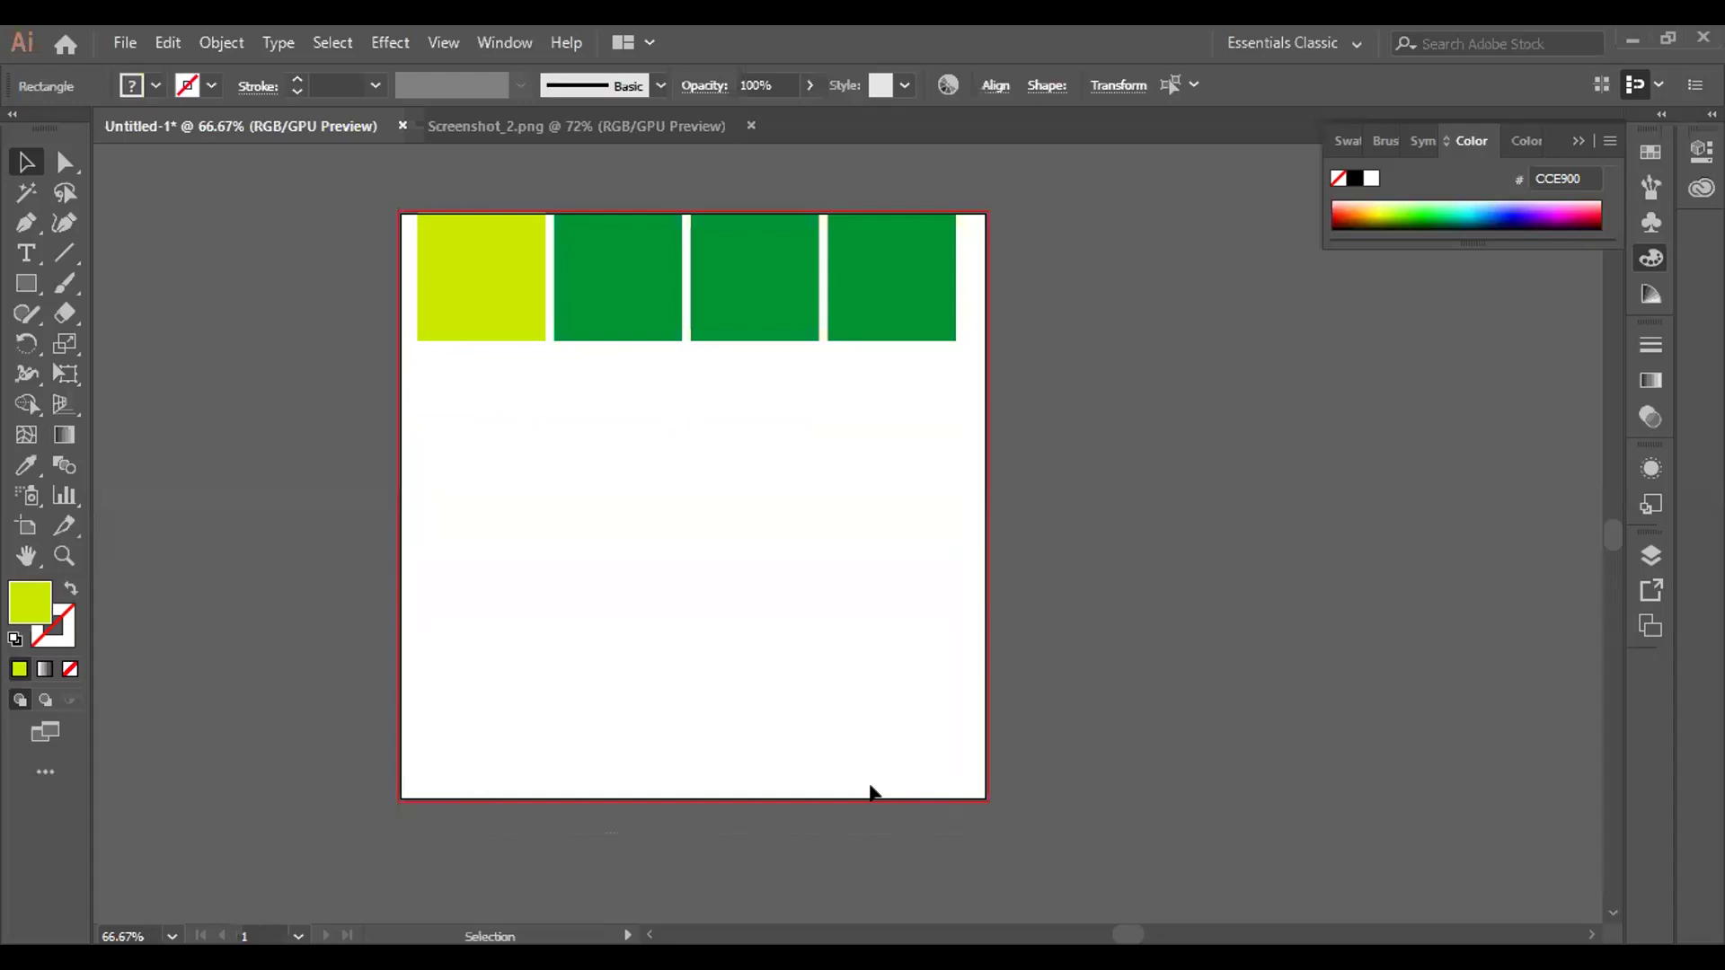
drag(670, 441, 969, 235)
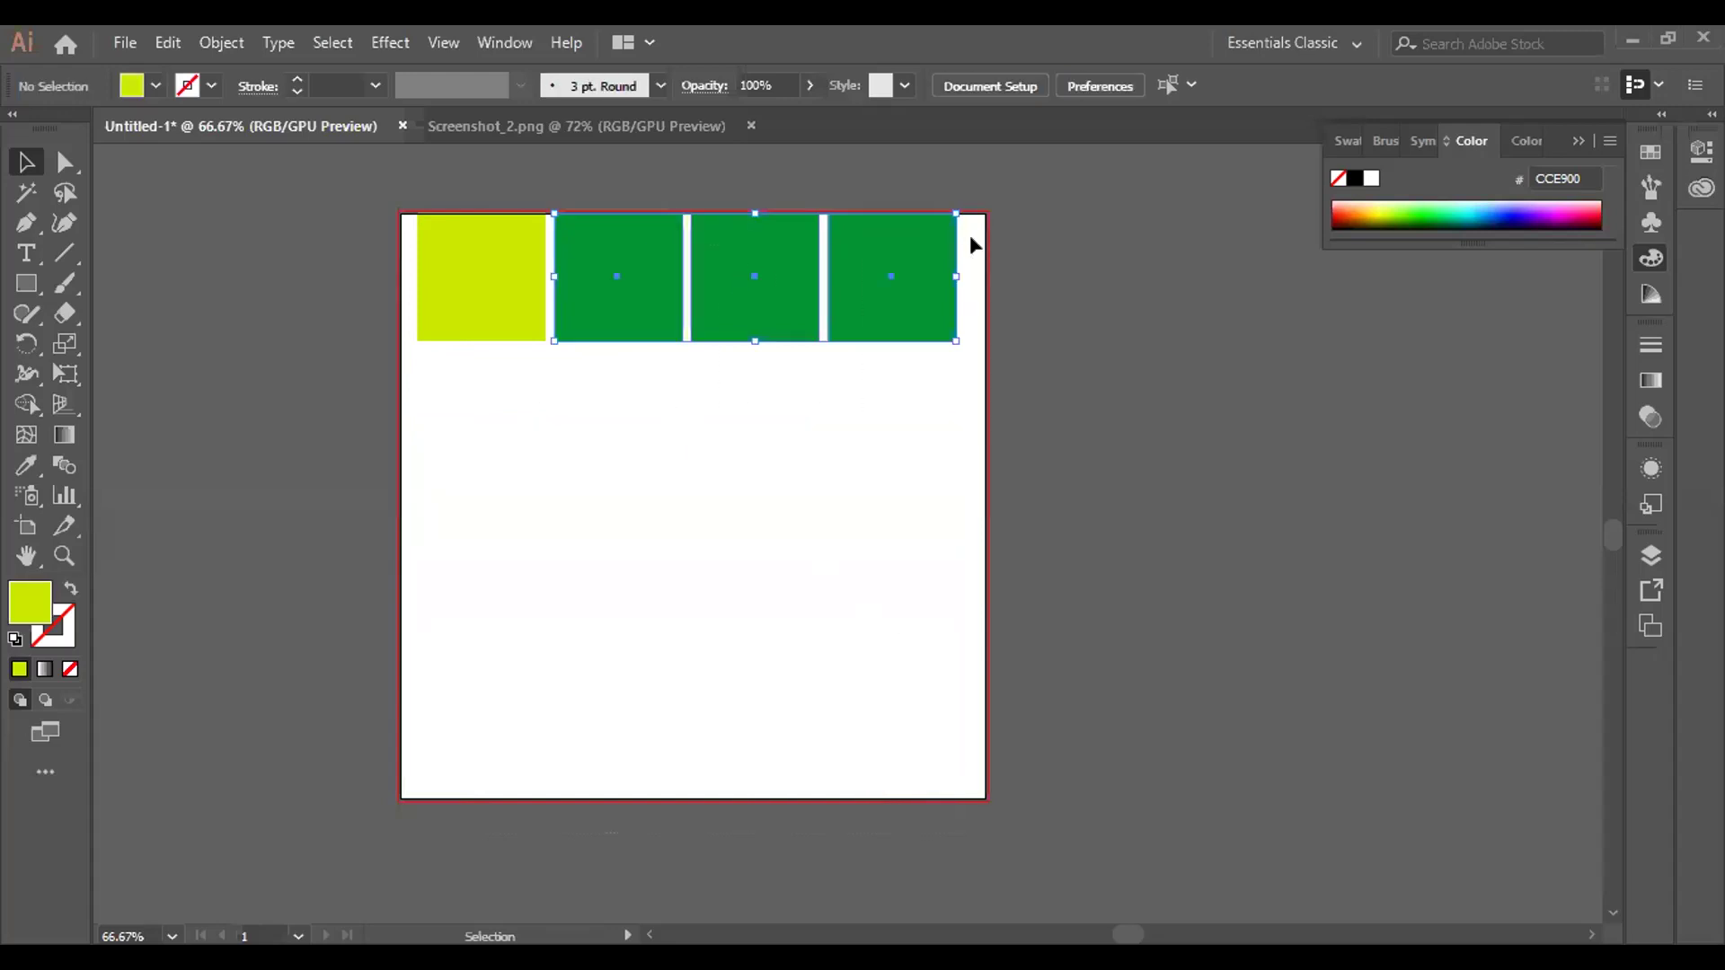
key(Delete)
Enlarge the yellow-green square across the artboard and centre it
mouse_move(514, 331)
mouse_down()
mouse_move(677, 525)
mouse_move(726, 504)
mouse_move(986, 710)
mouse_up()
drag(747, 529, 714, 540)
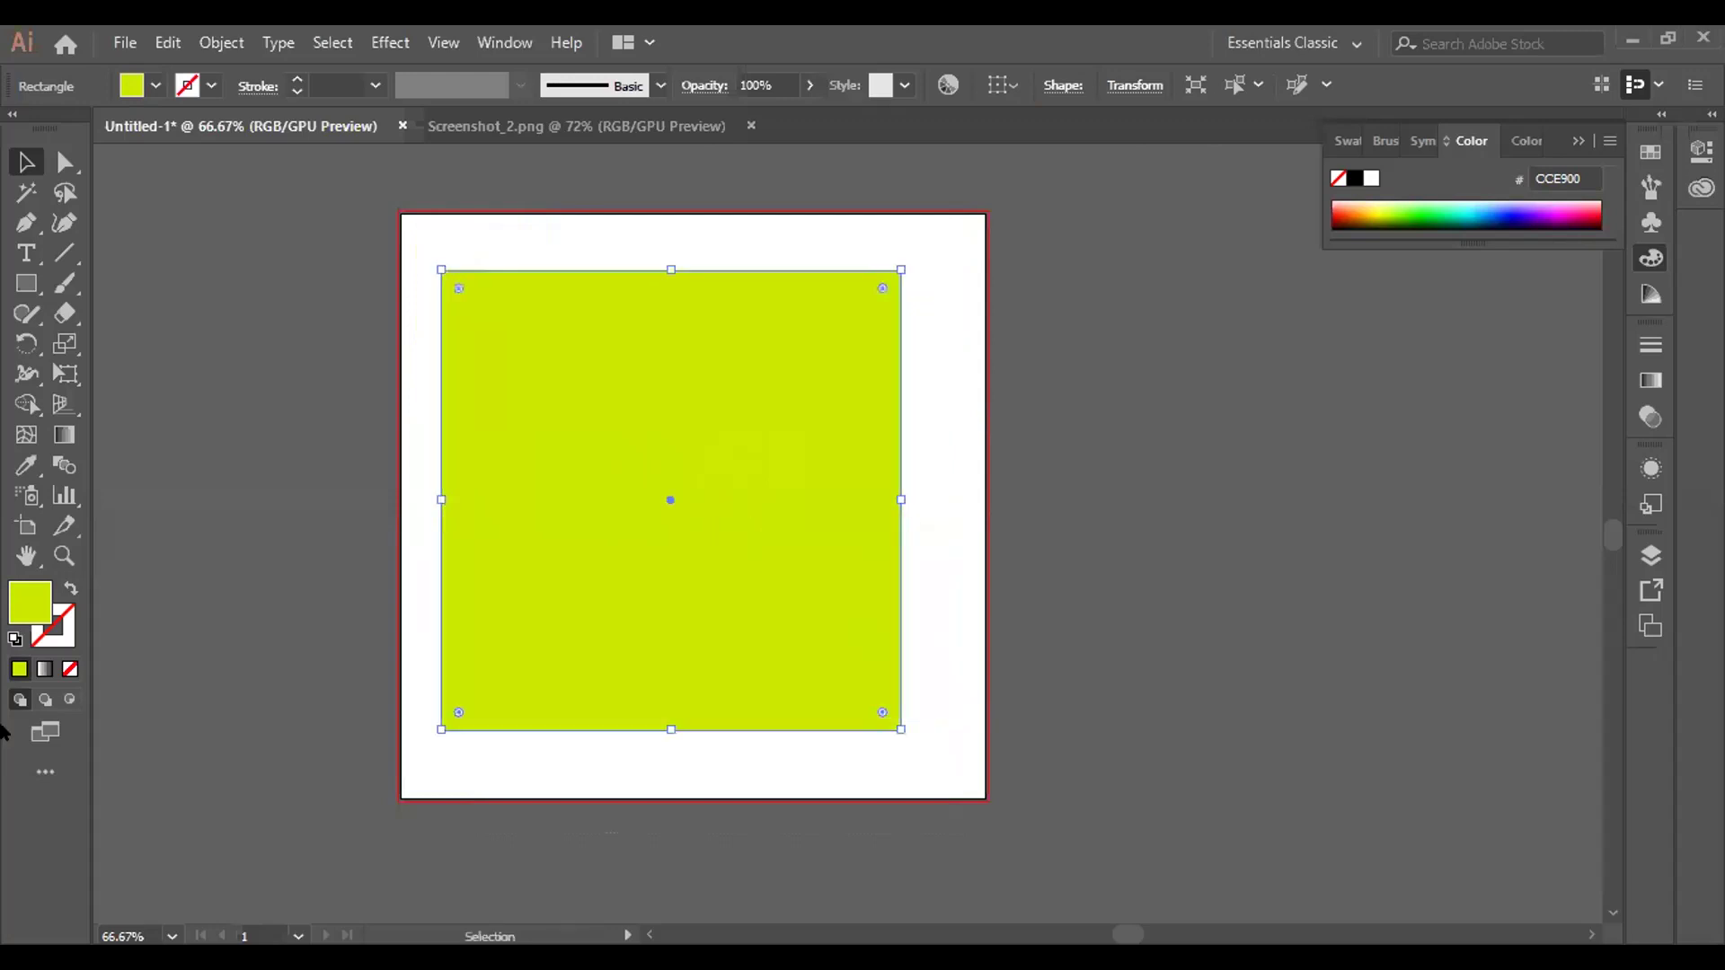
drag(635, 631, 651, 612)
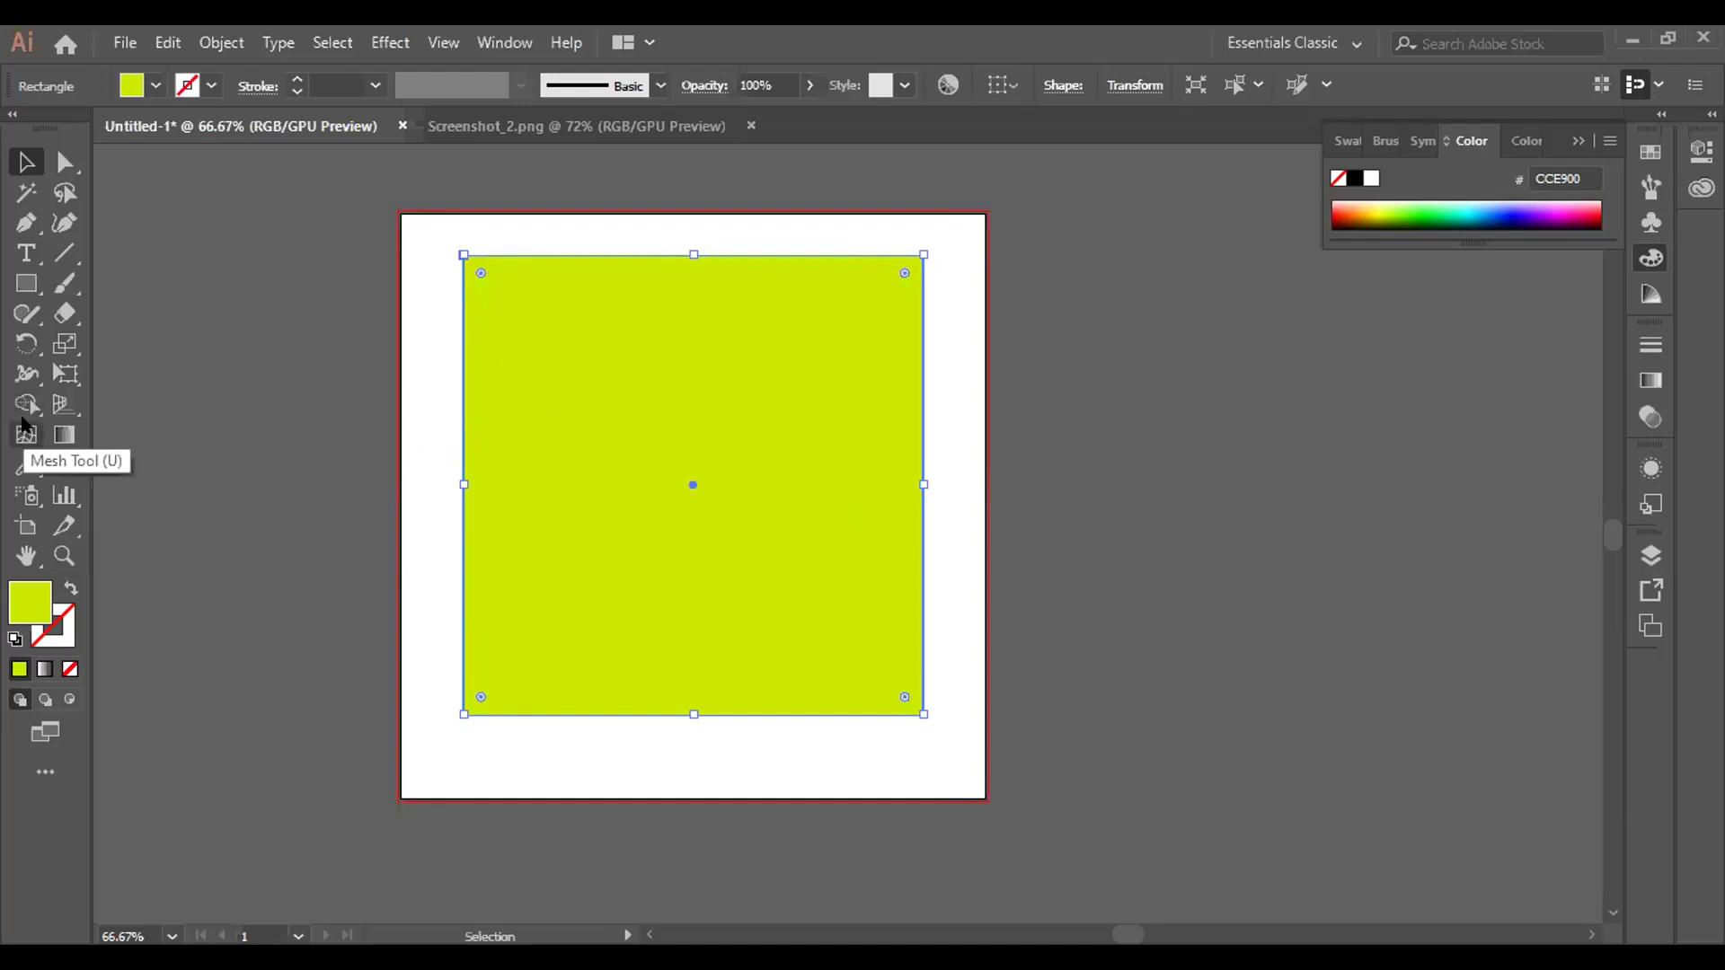
Turn the square into a gradient mesh with points near its top-left and lower-right corners
click(24, 426)
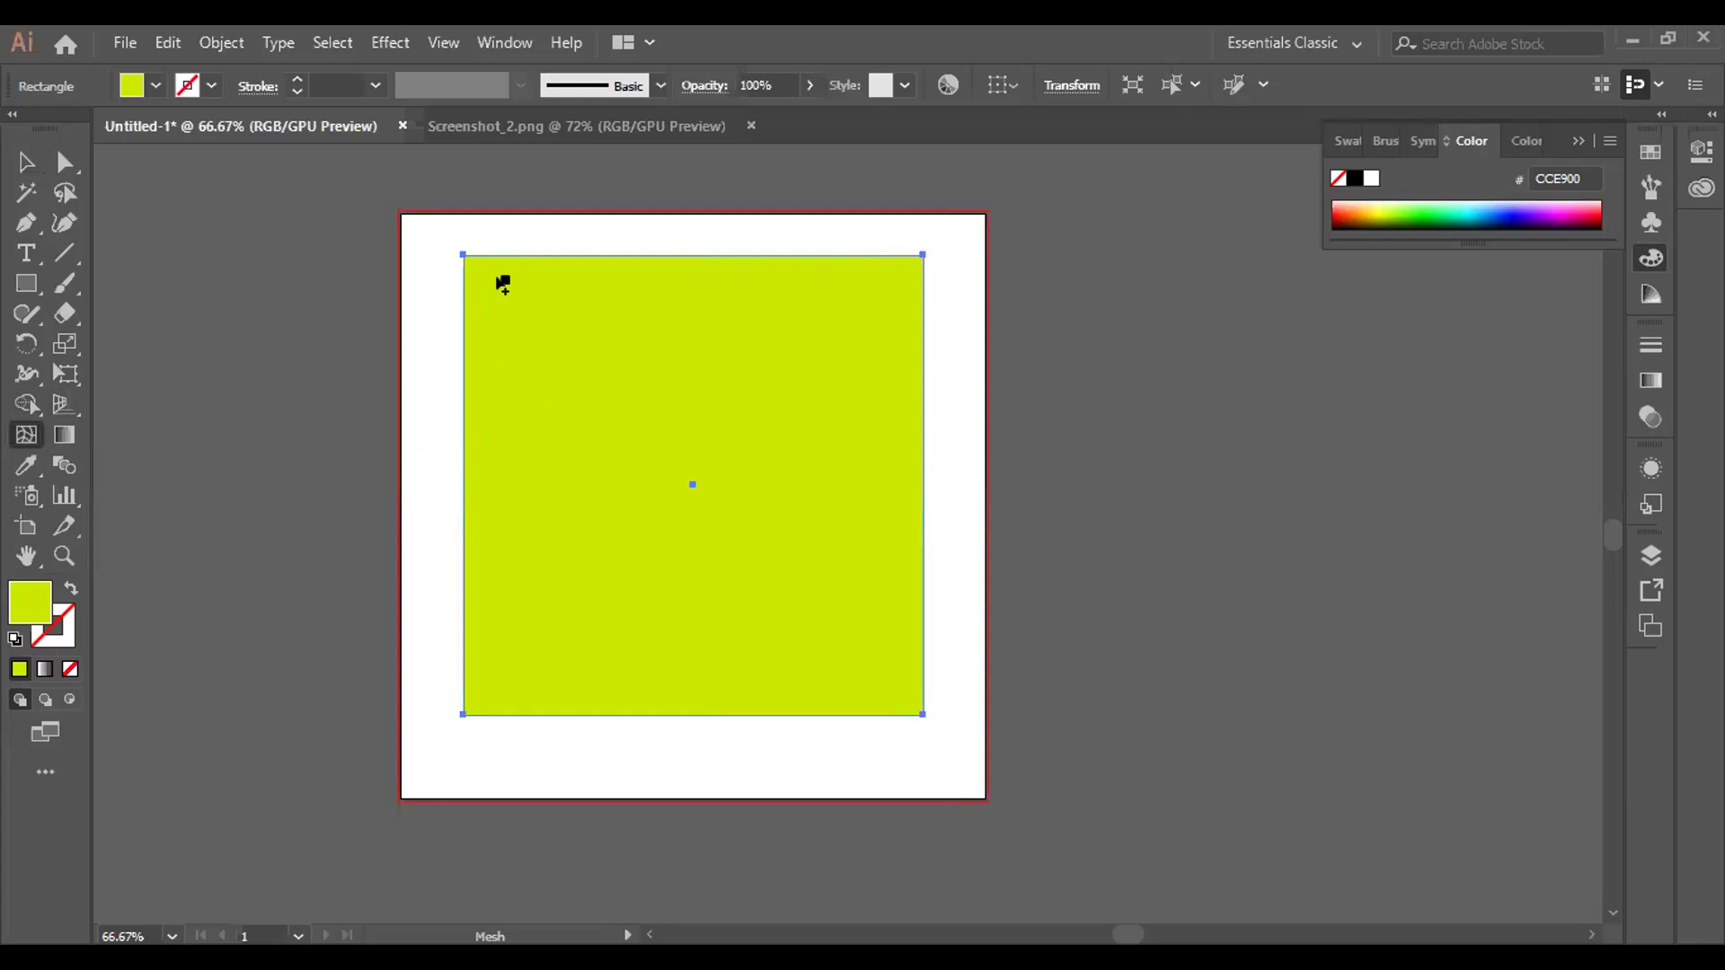
click(530, 310)
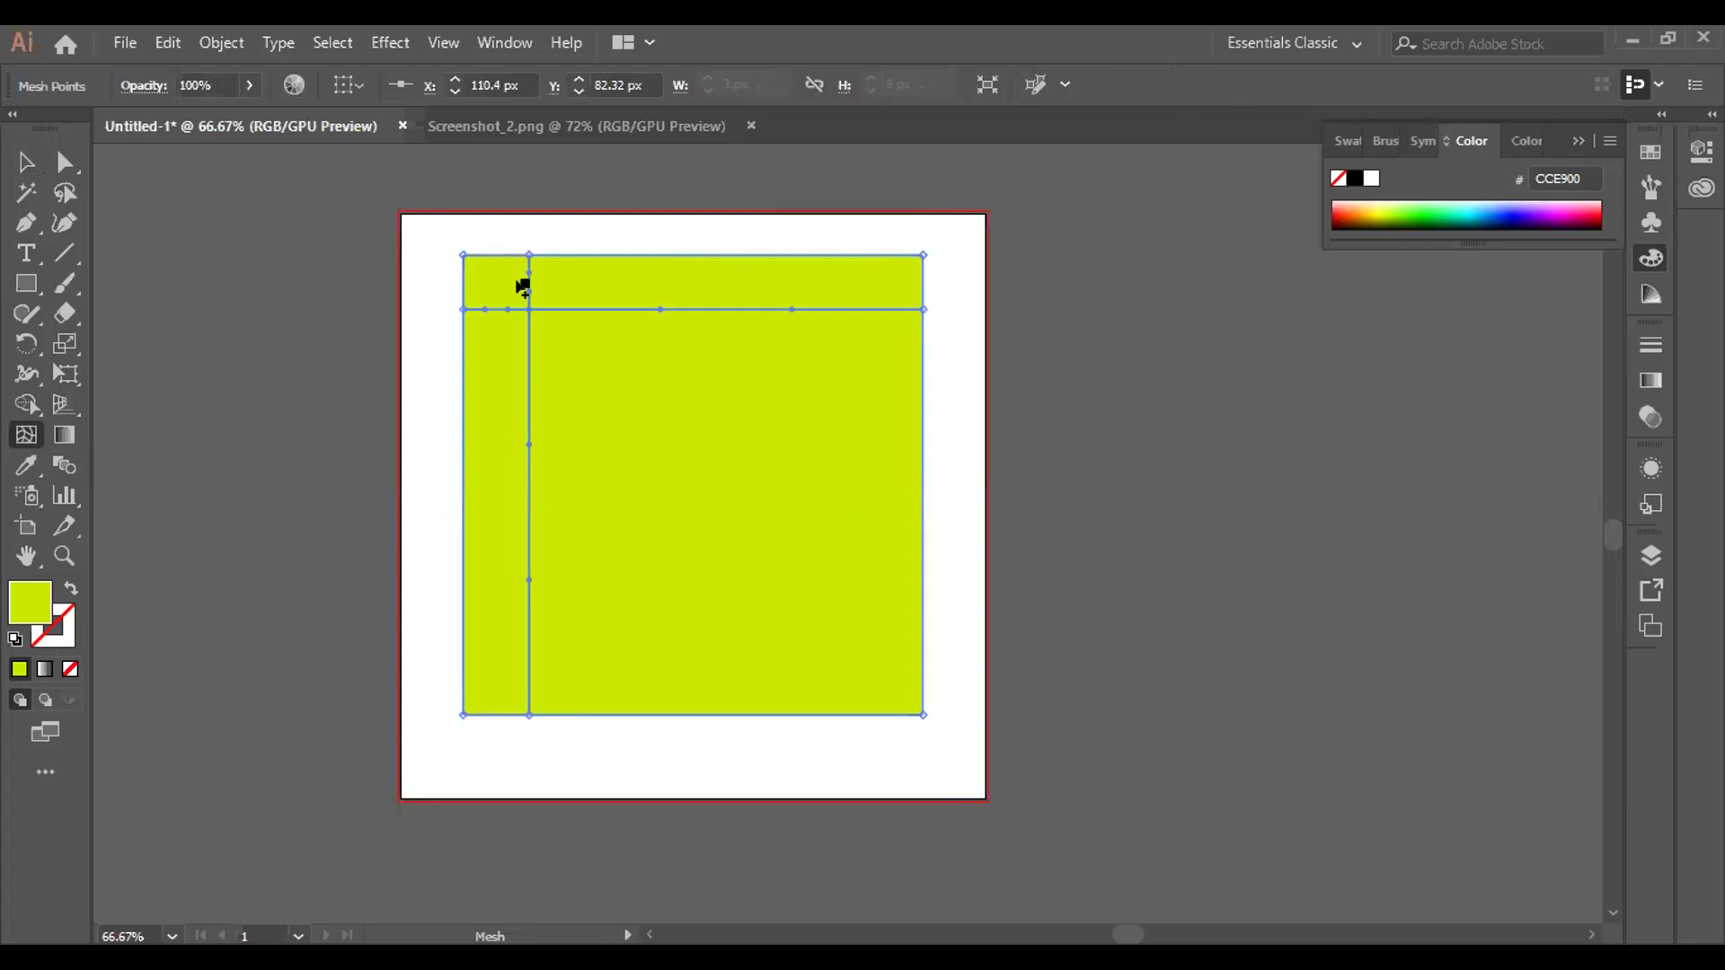
click(876, 664)
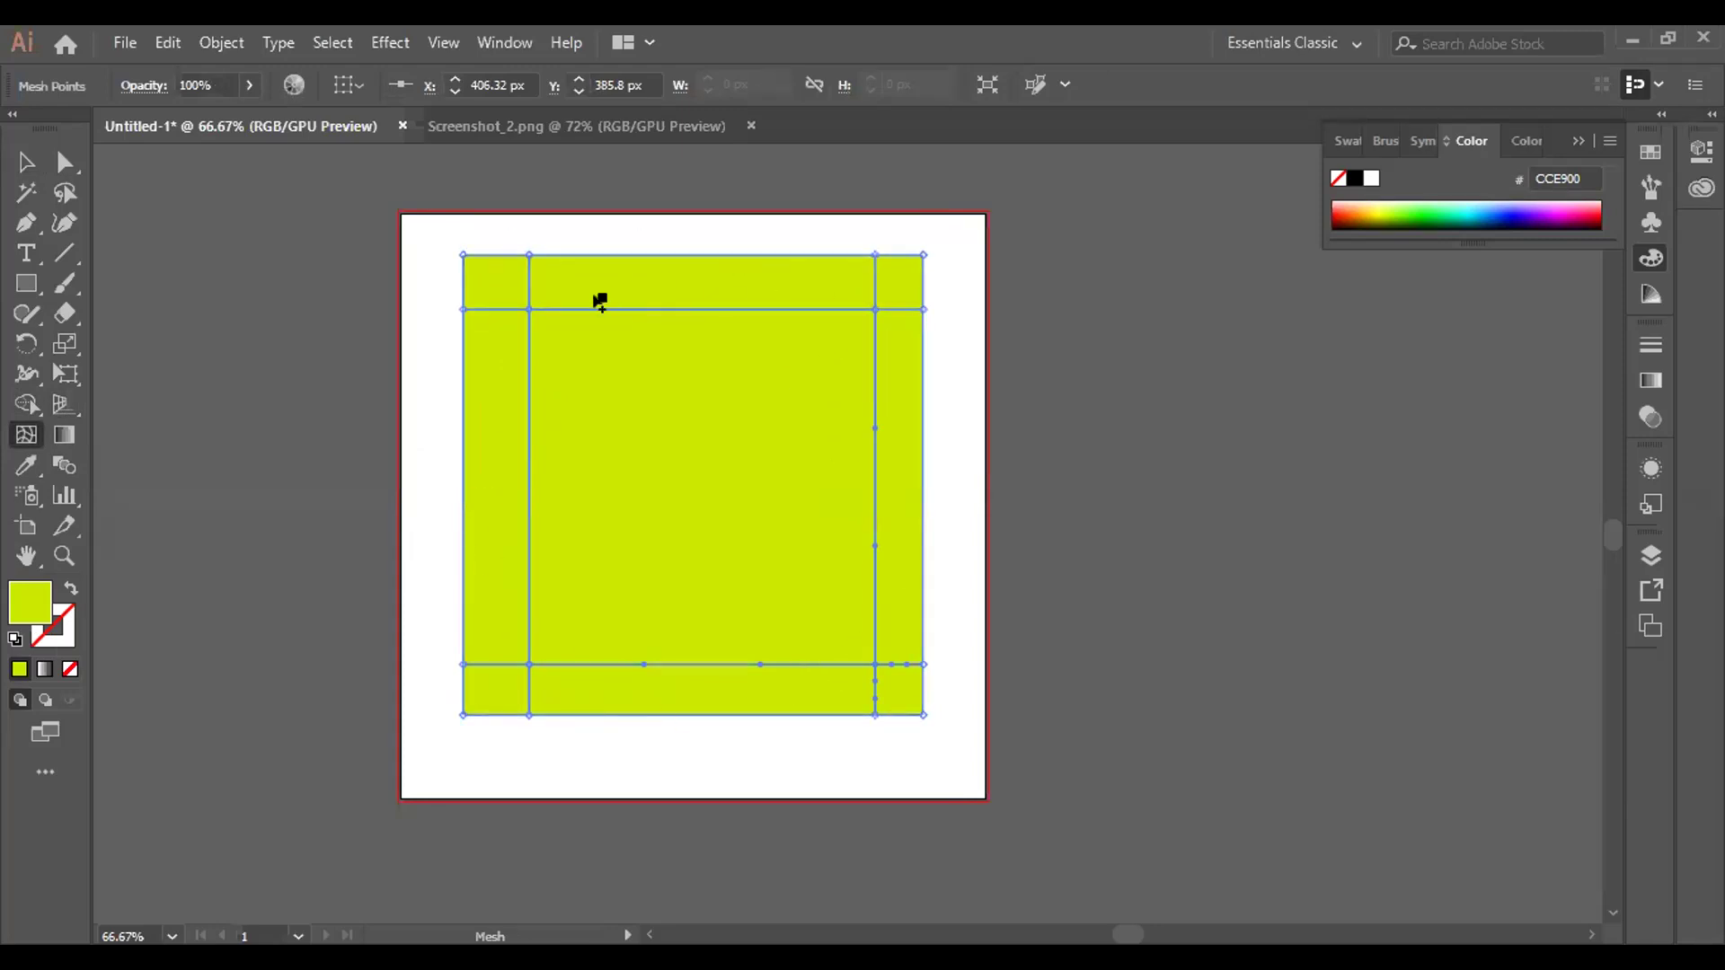
click(66, 162)
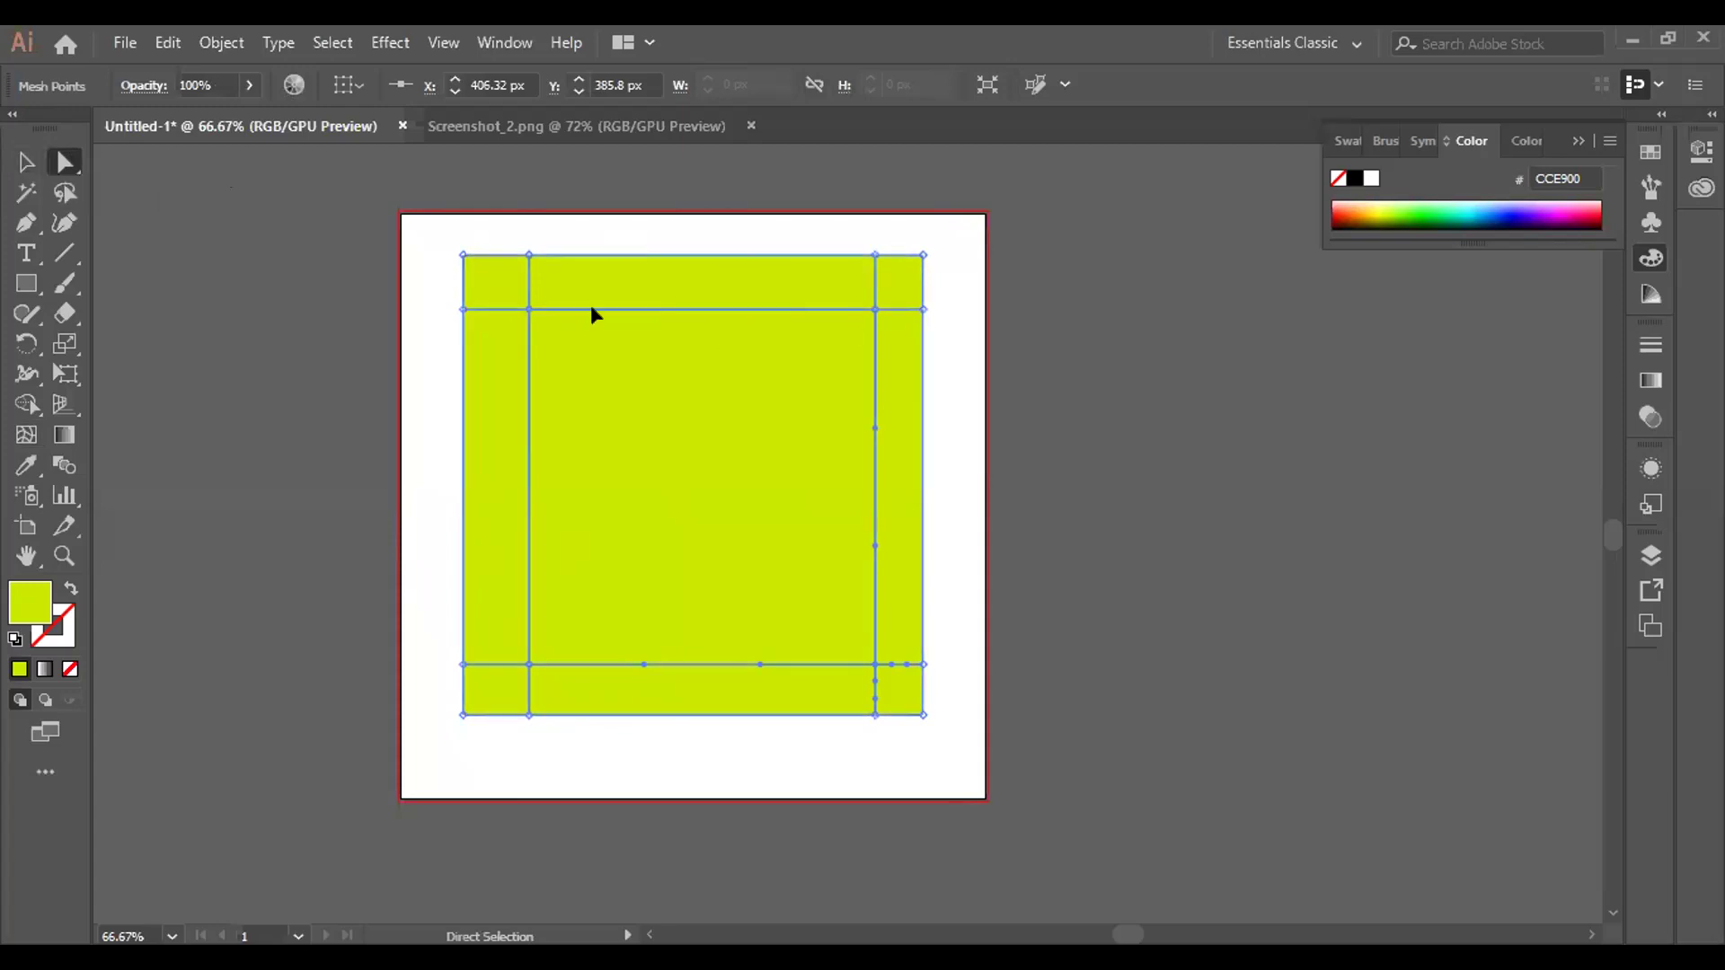
click(528, 309)
Colour the interior mesh points red, blue, cyan and green, clockwise from top-left
click(528, 308)
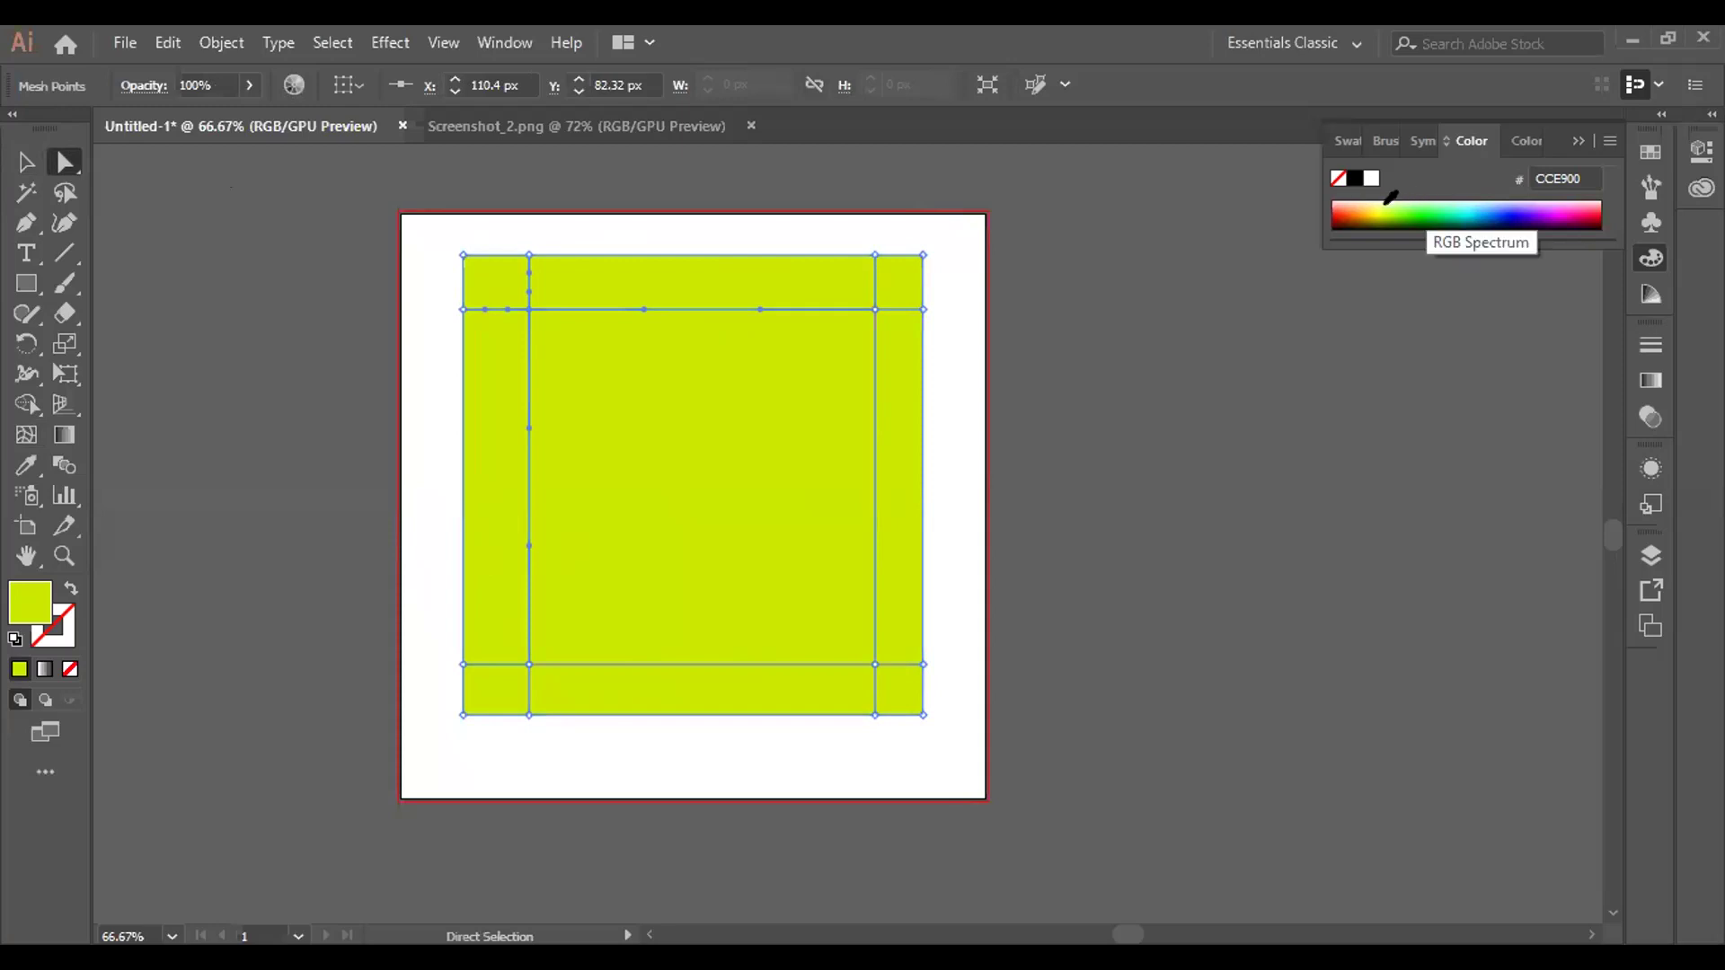
click(1343, 214)
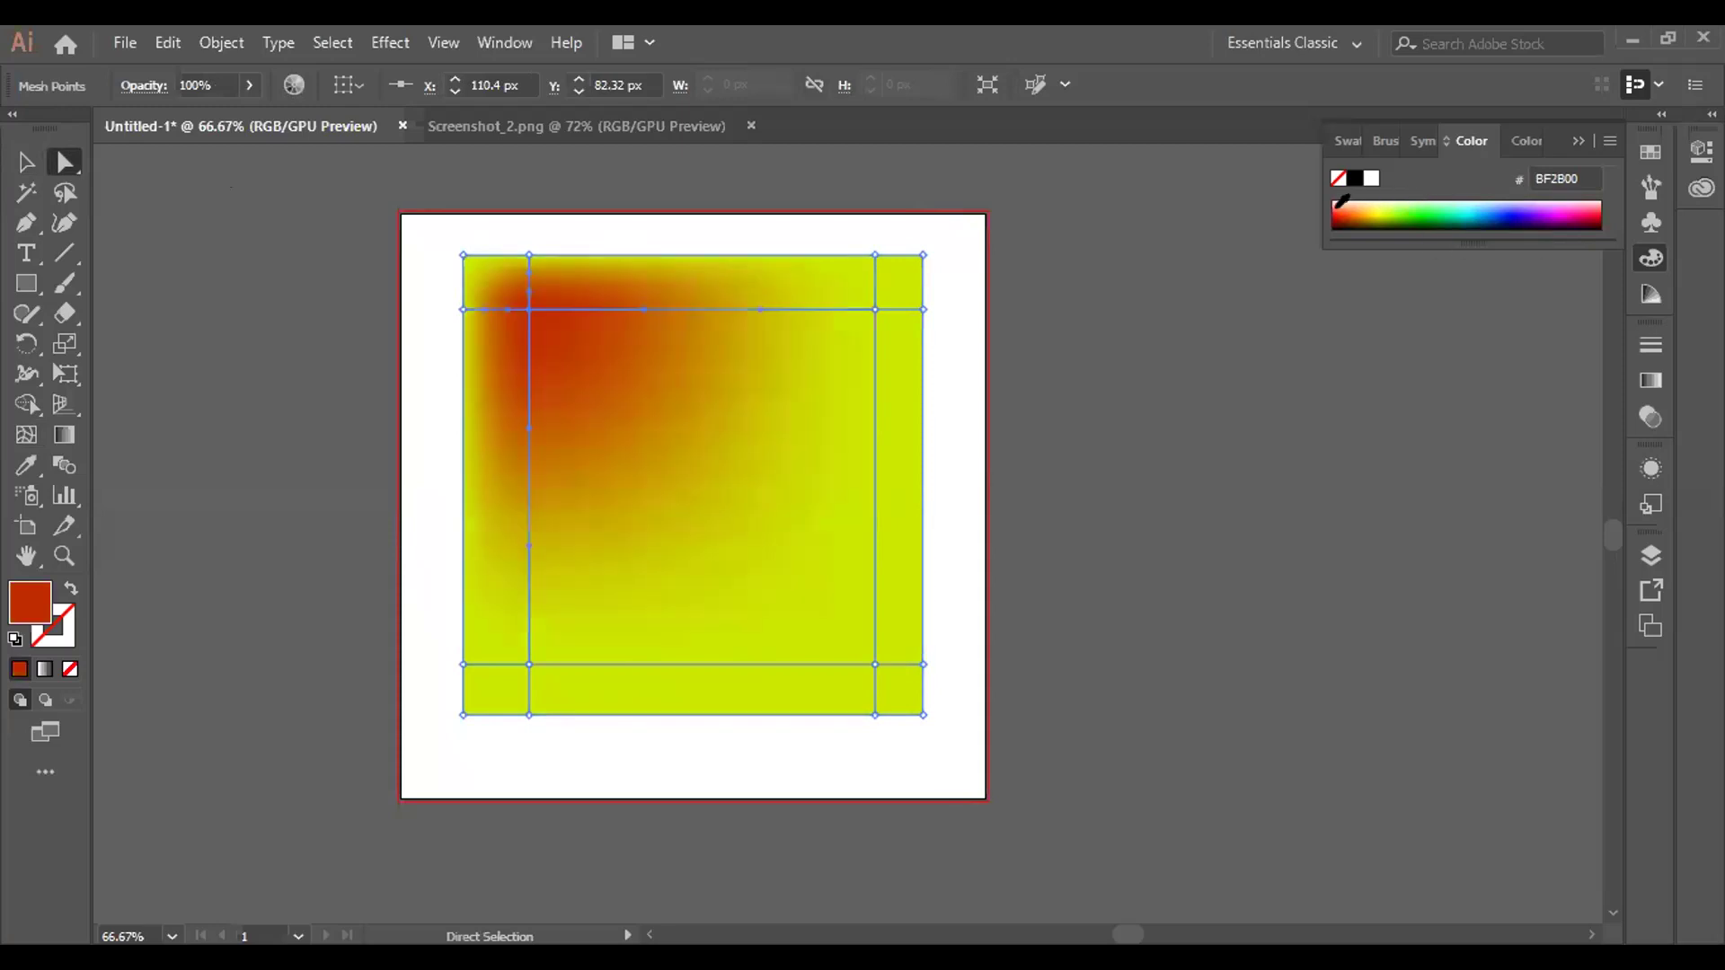
mouse_move(507, 309)
mouse_down()
mouse_move(455, 293)
mouse_move(519, 293)
mouse_up()
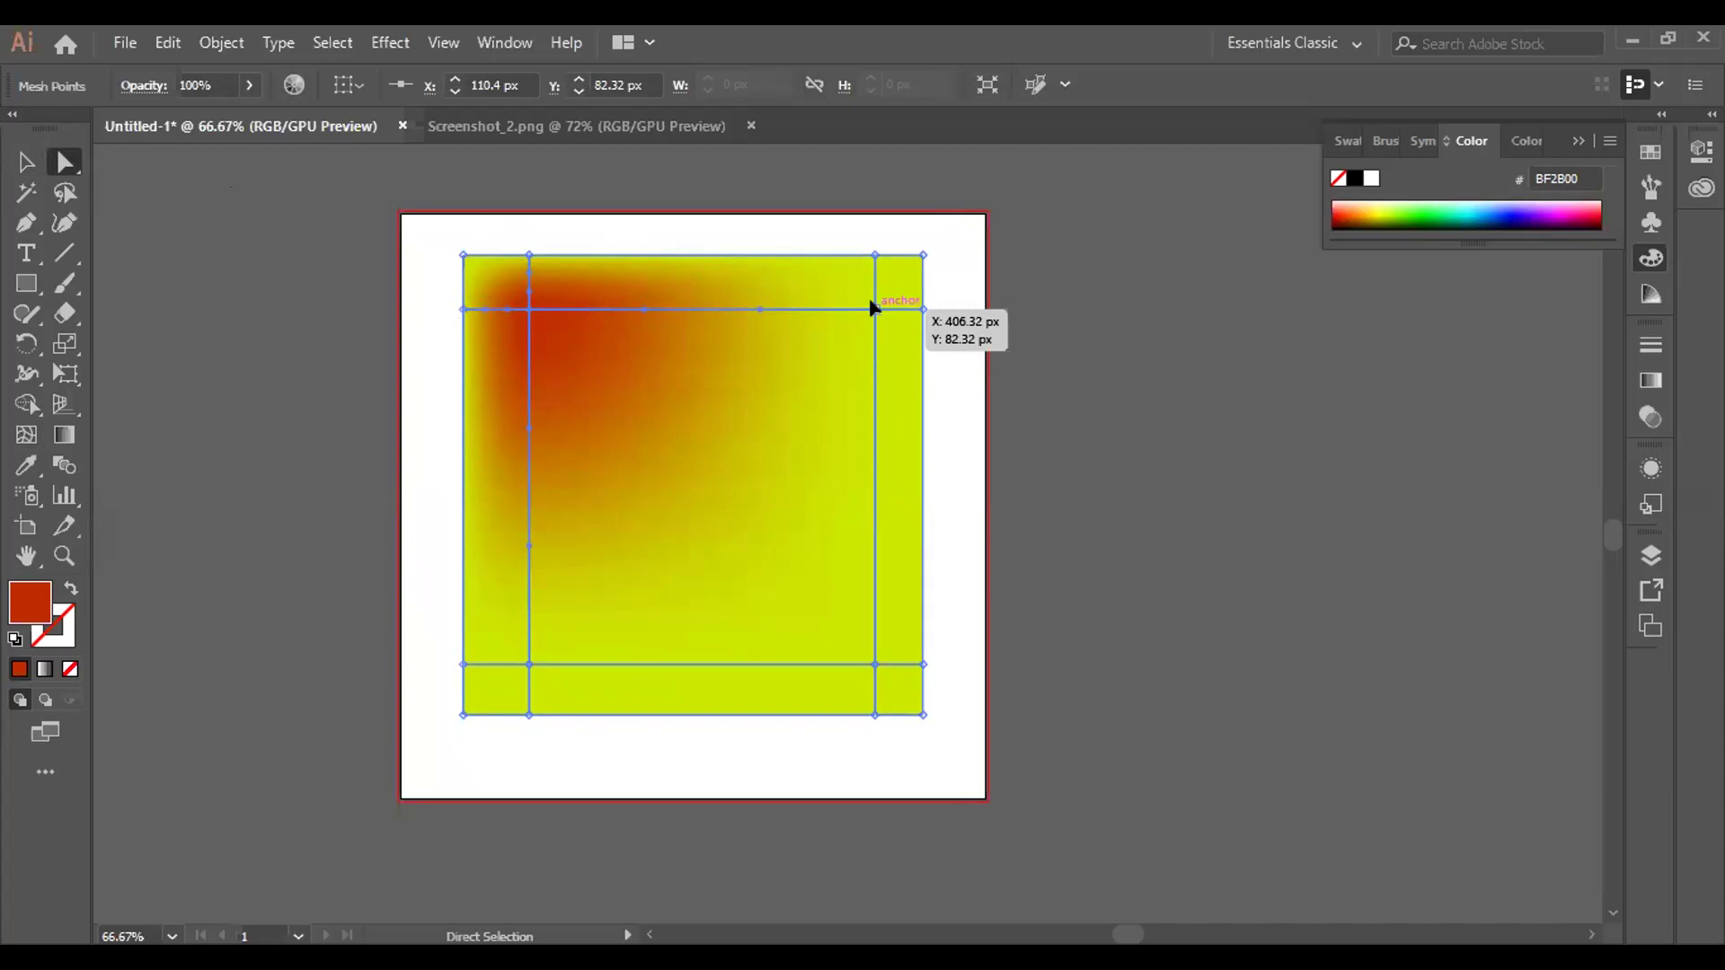
click(870, 300)
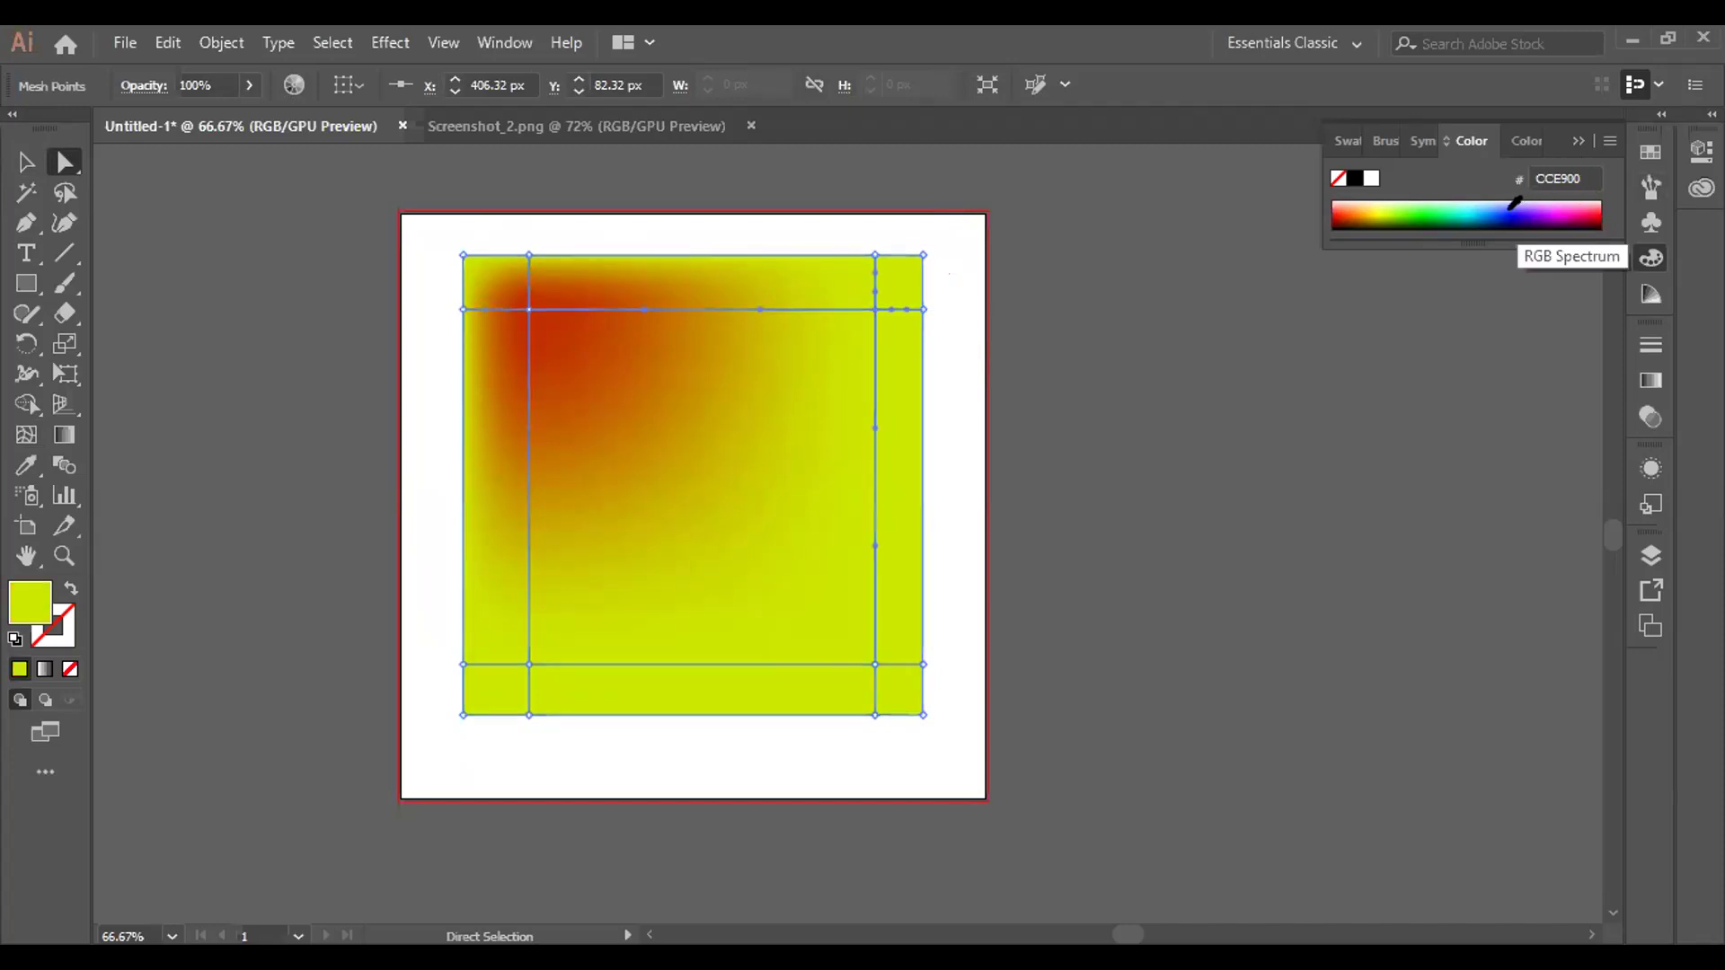
click(1512, 207)
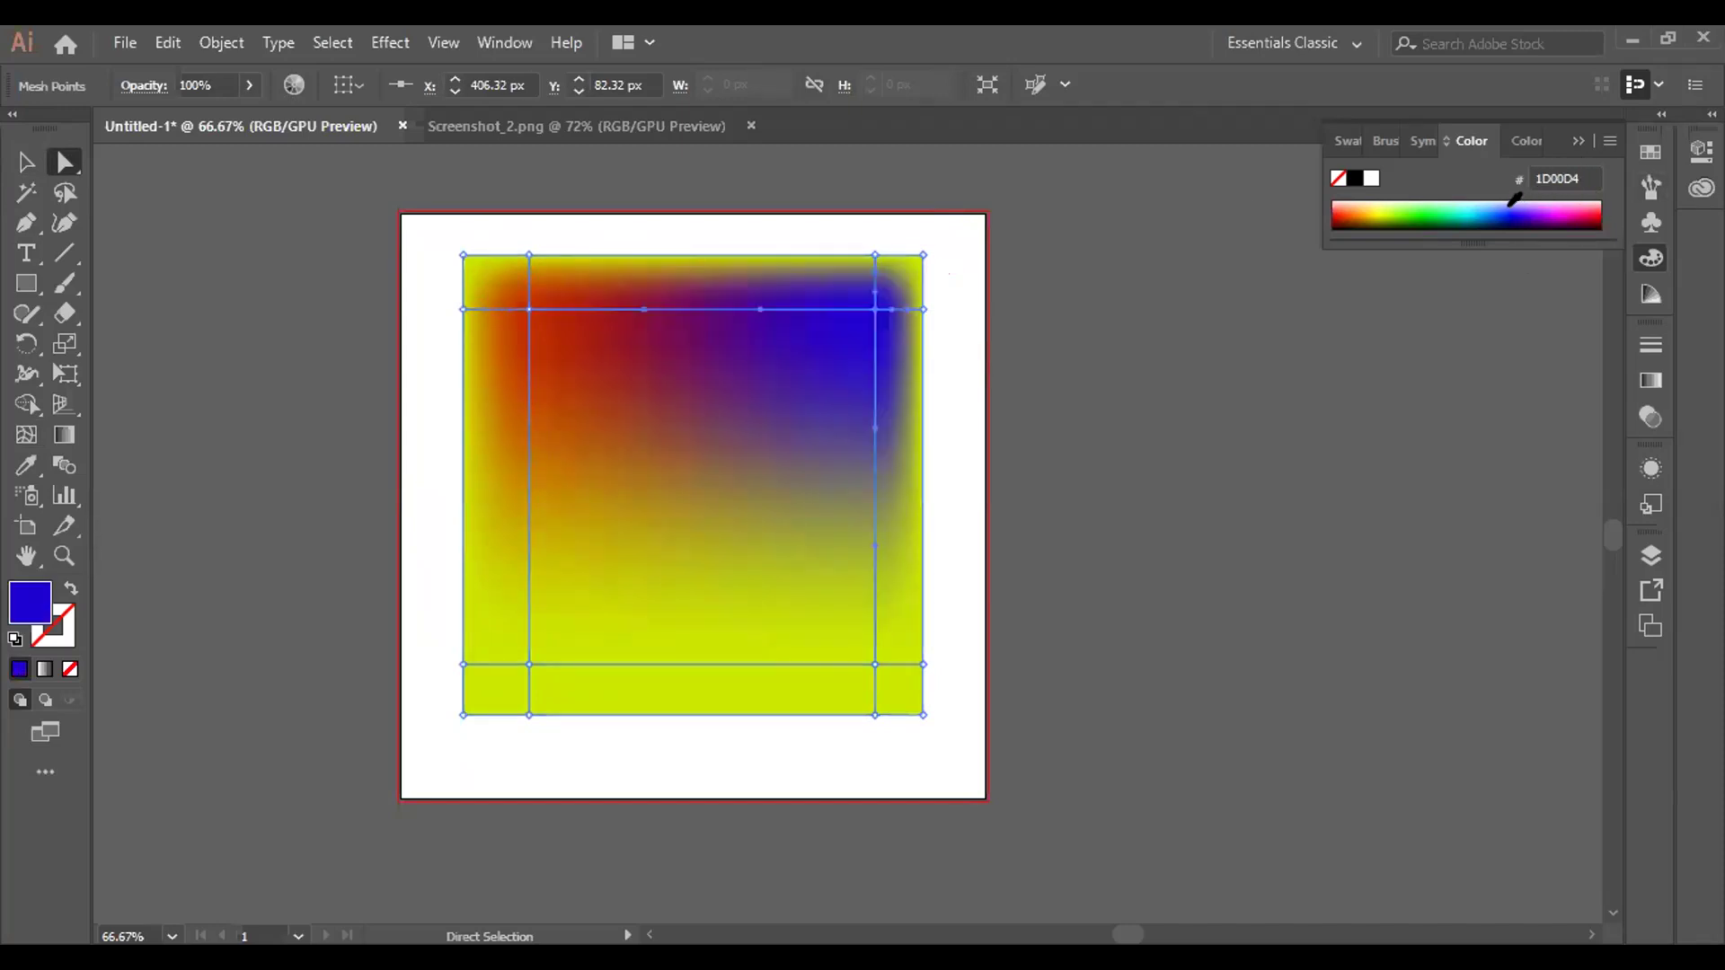
click(870, 656)
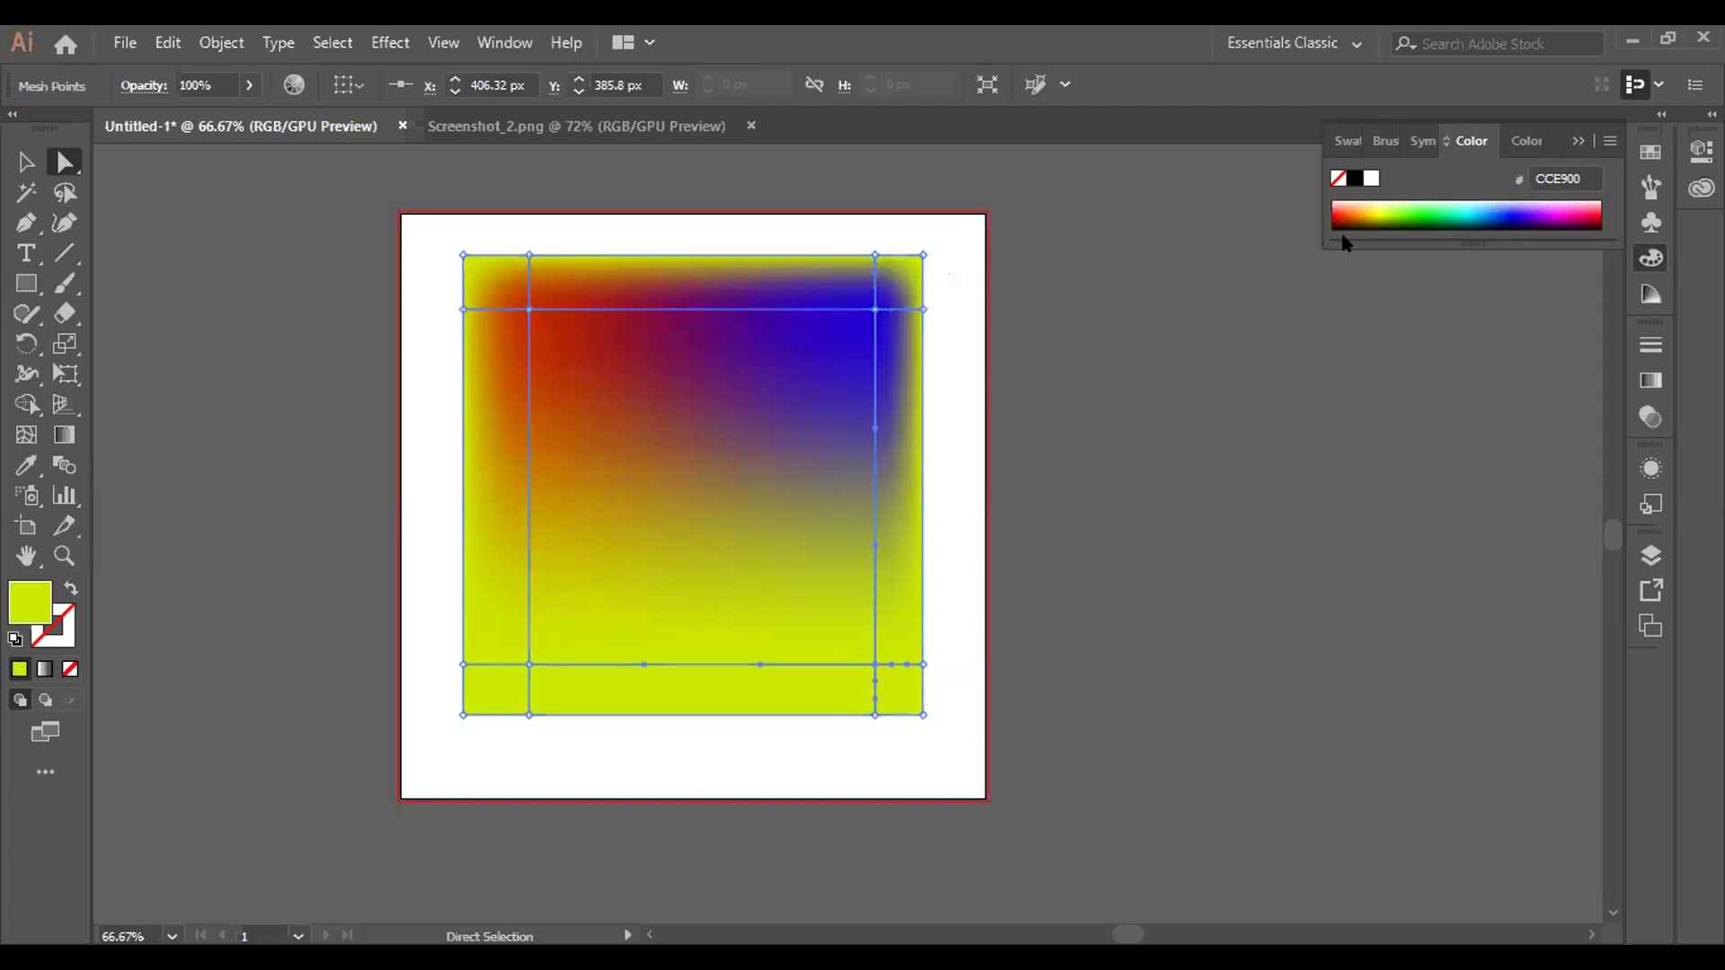
click(1469, 213)
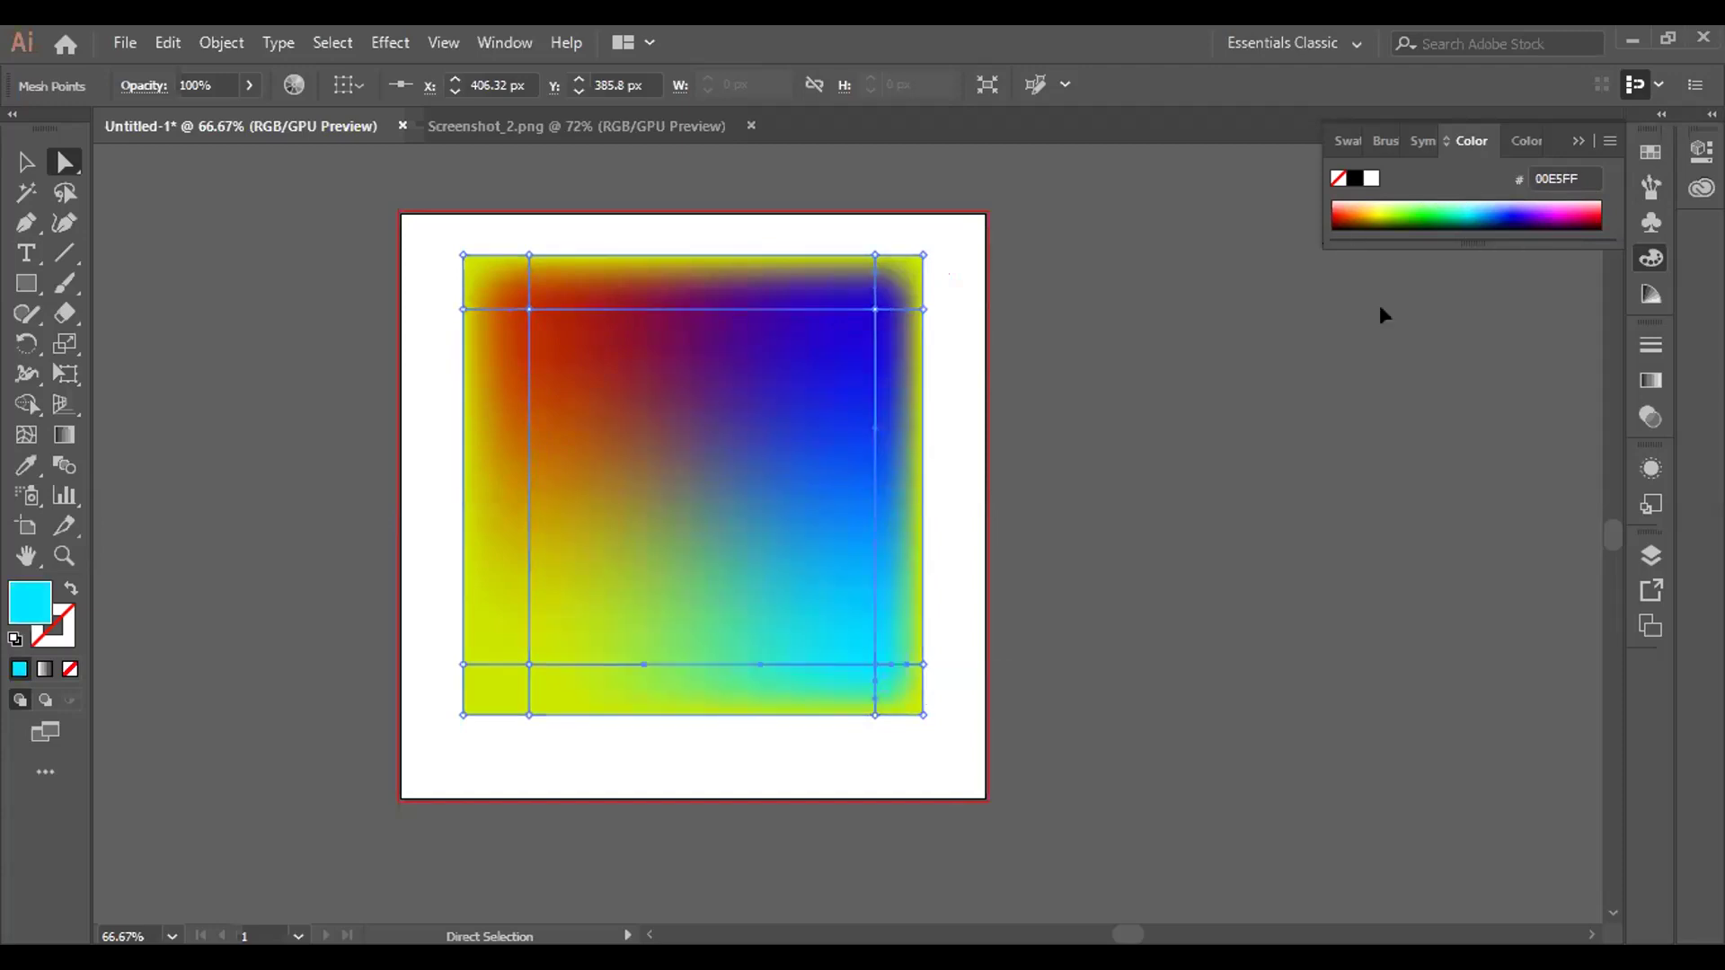
click(528, 665)
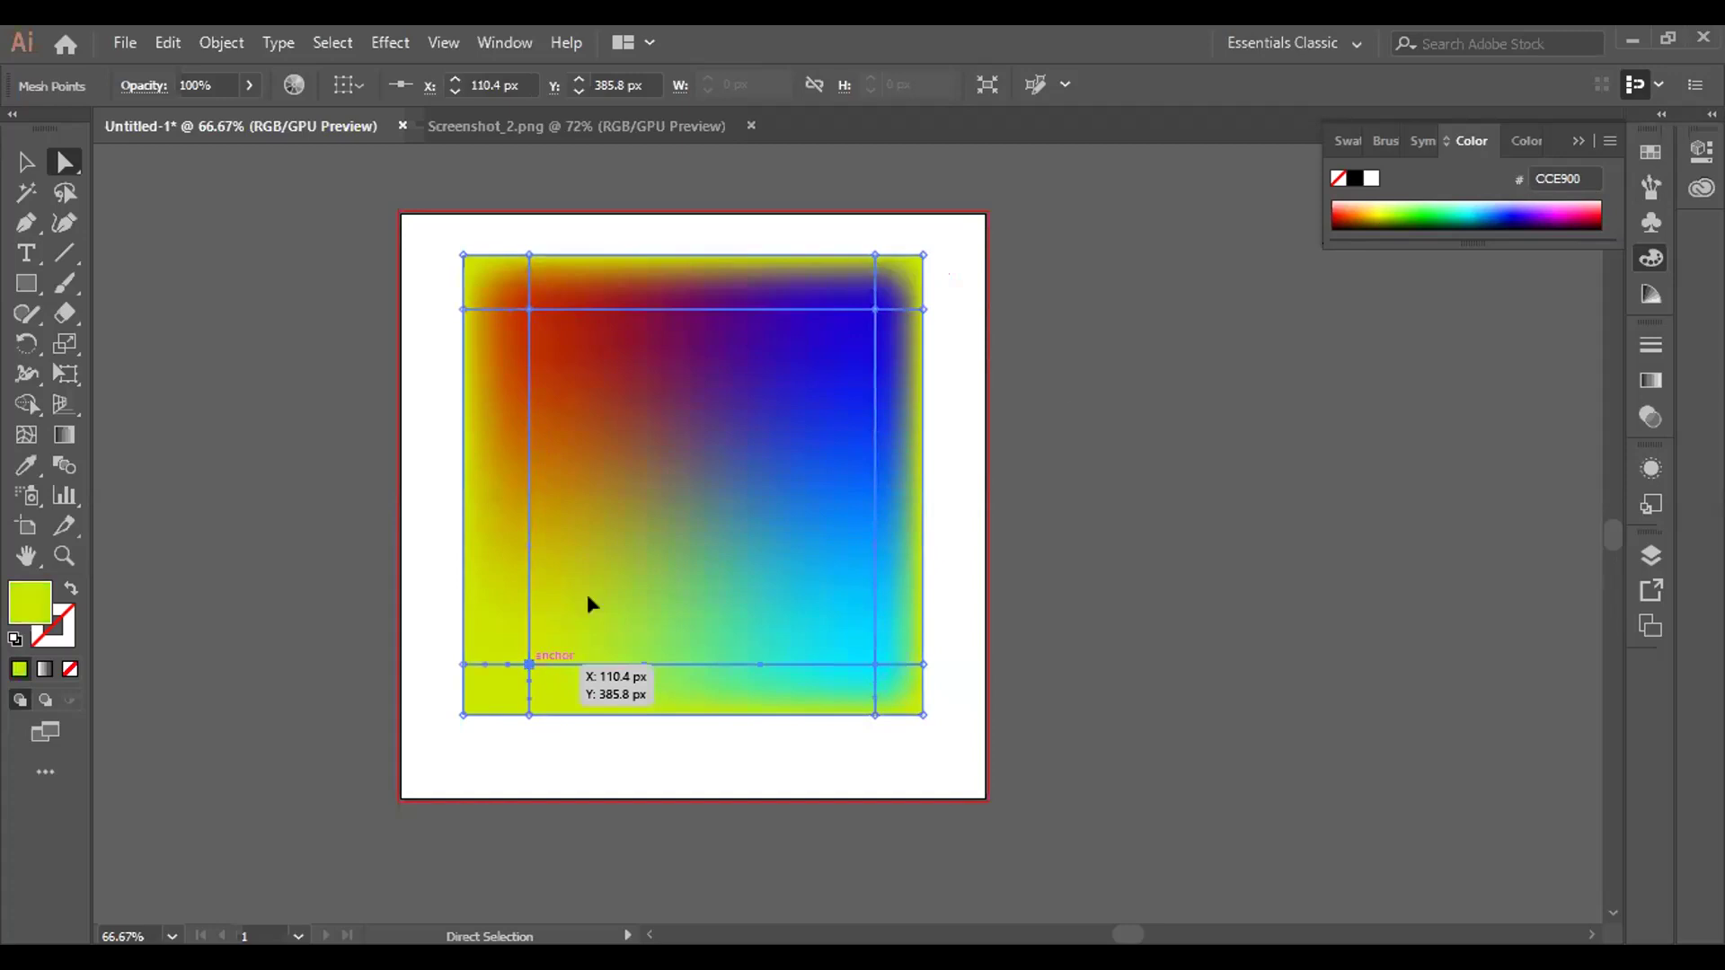
click(1427, 205)
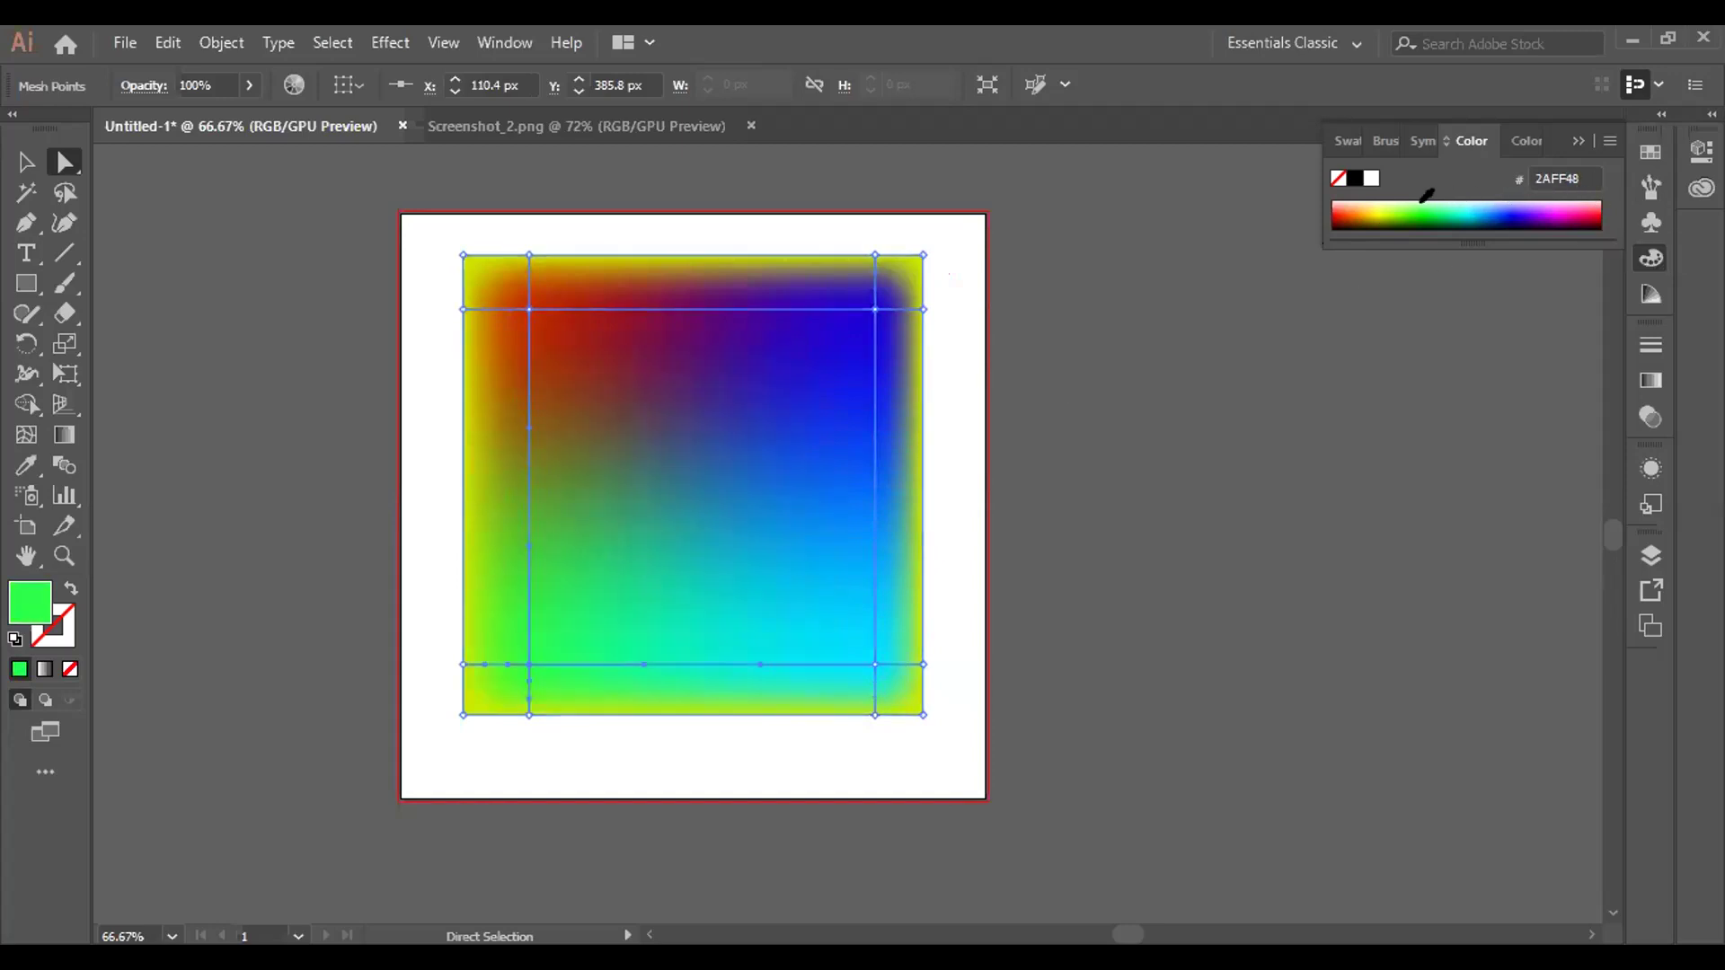
click(25, 161)
click(971, 490)
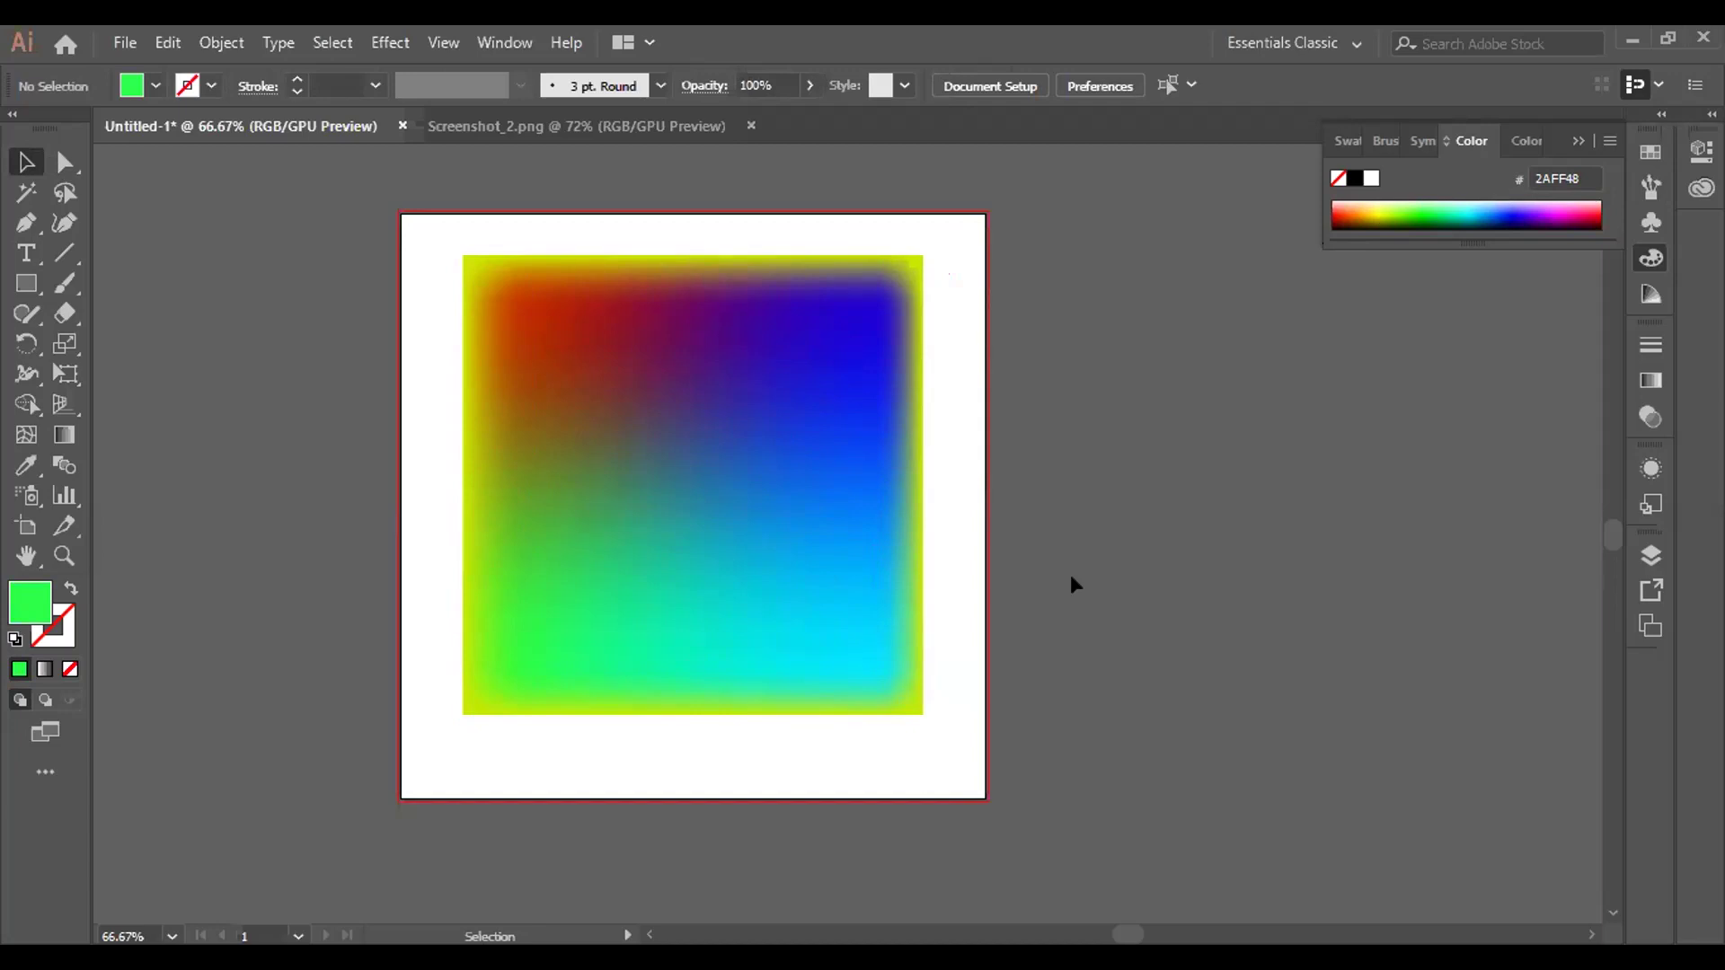
Look through the File and Effect menus without choosing any command
click(125, 41)
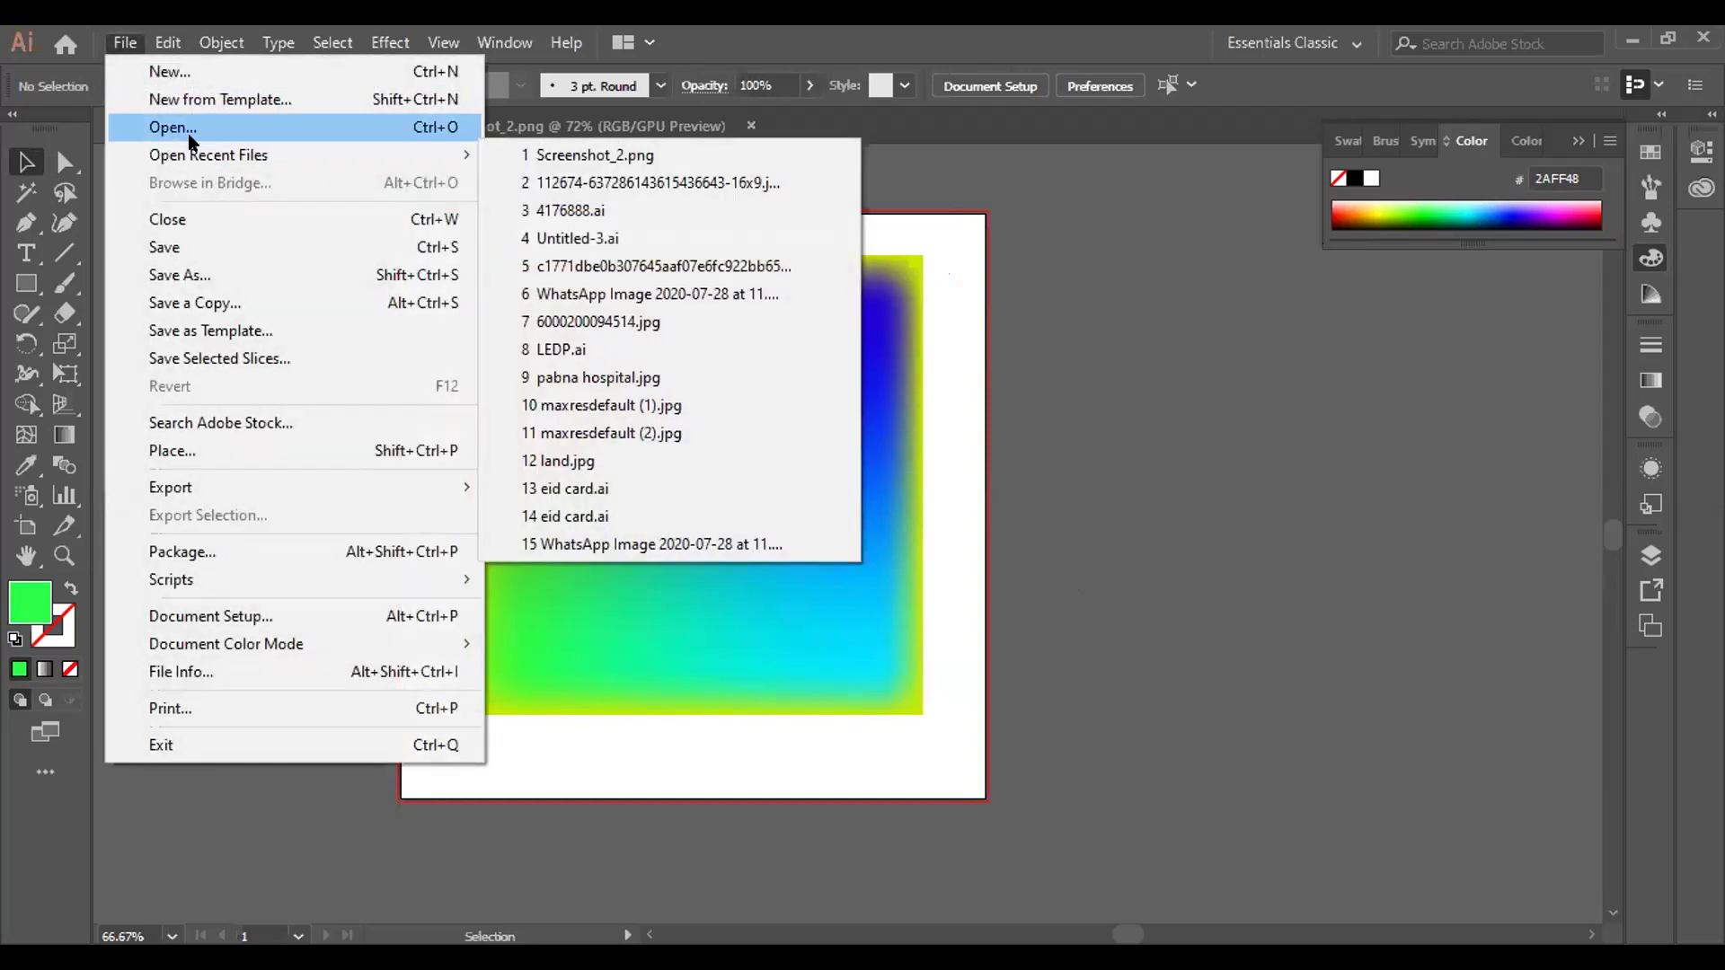
click(386, 42)
click(1629, 38)
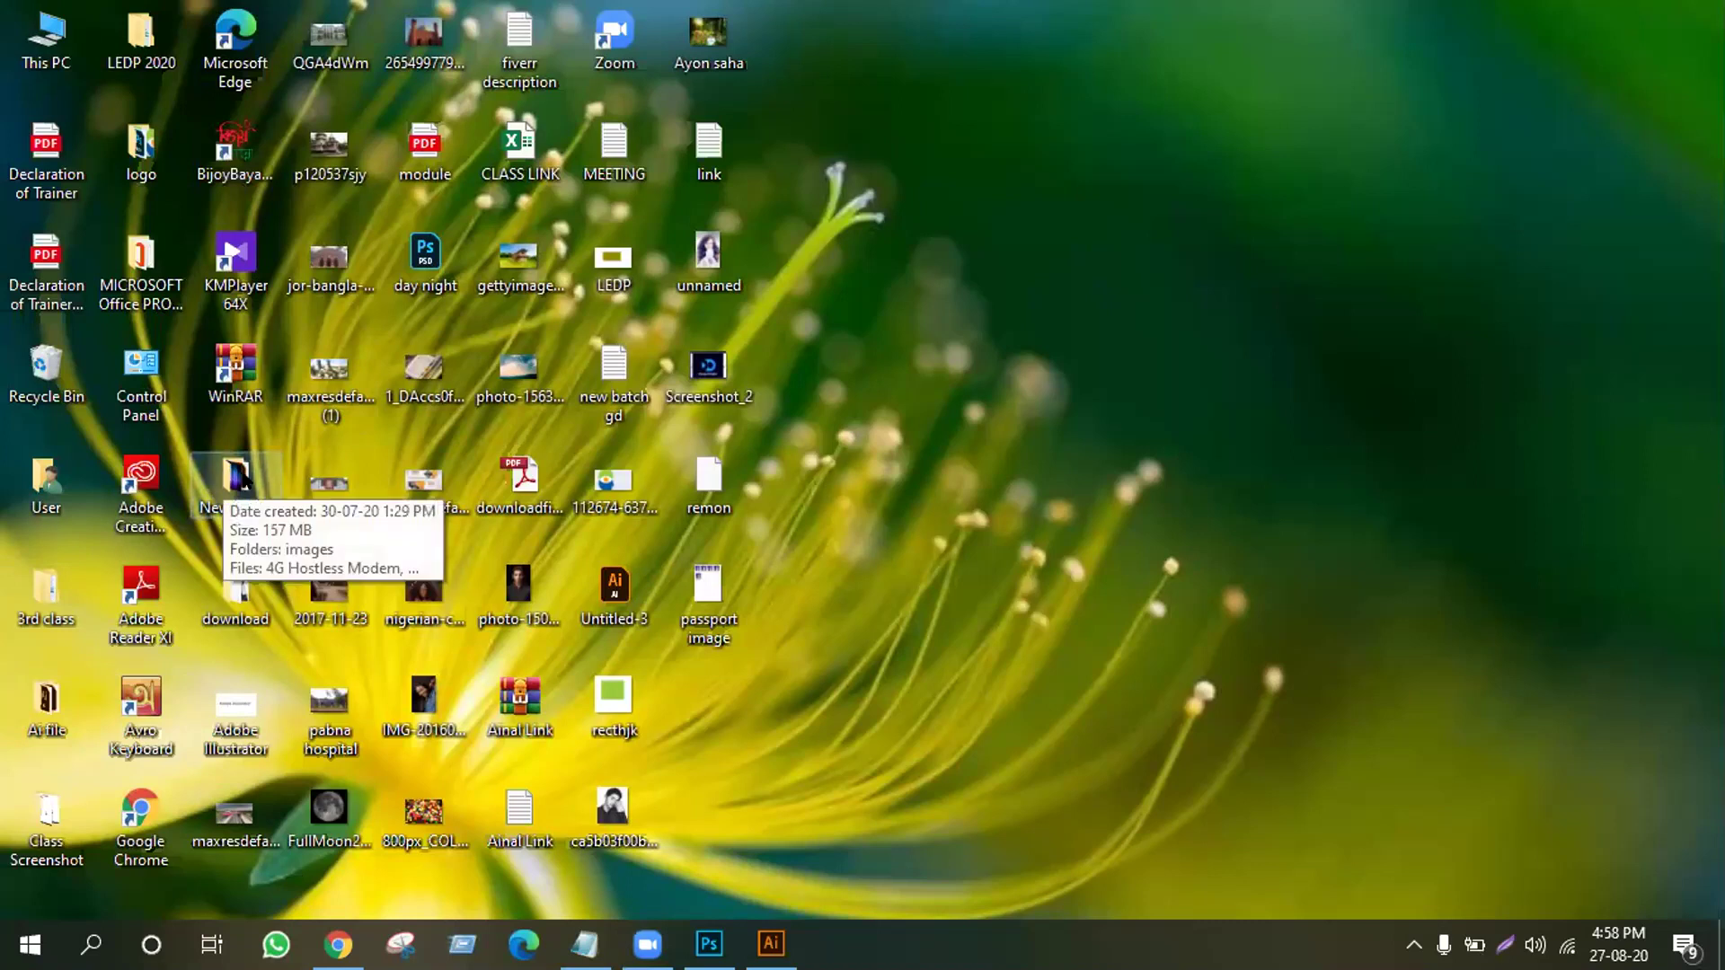
Open New folder on the desktop, try opening the WhatsApp image, and dismiss the app chooser
double_click(237, 477)
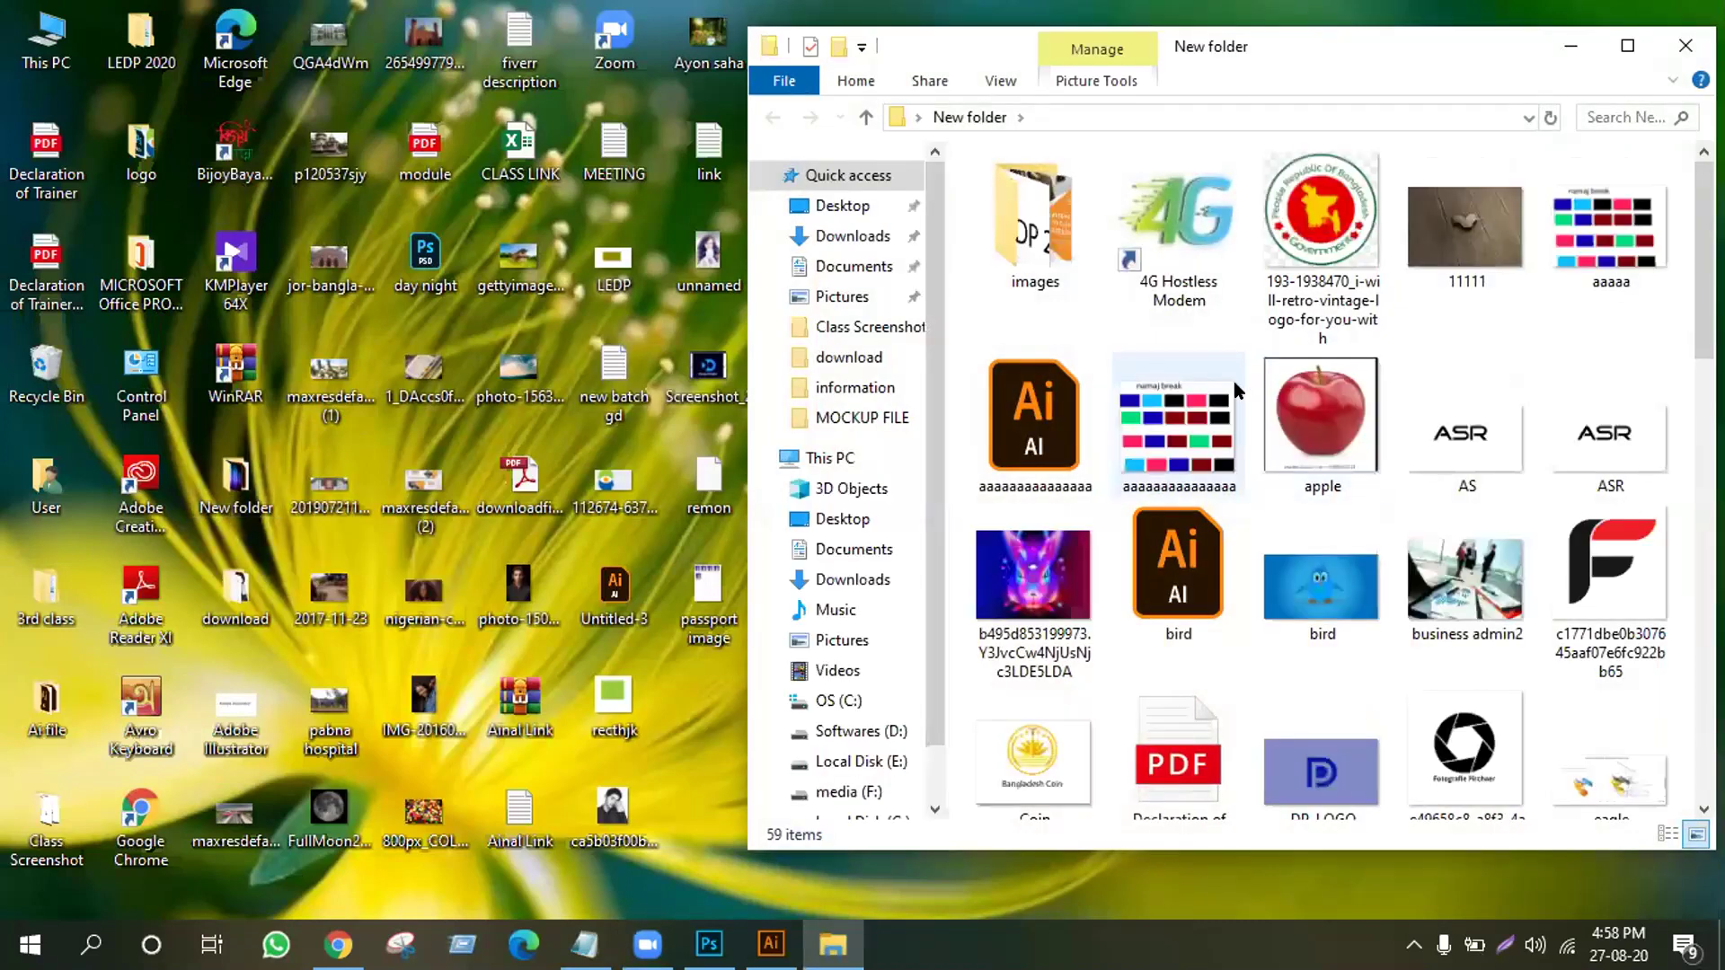
scroll(1236, 389, down, 2)
scroll(1296, 596, down, 10)
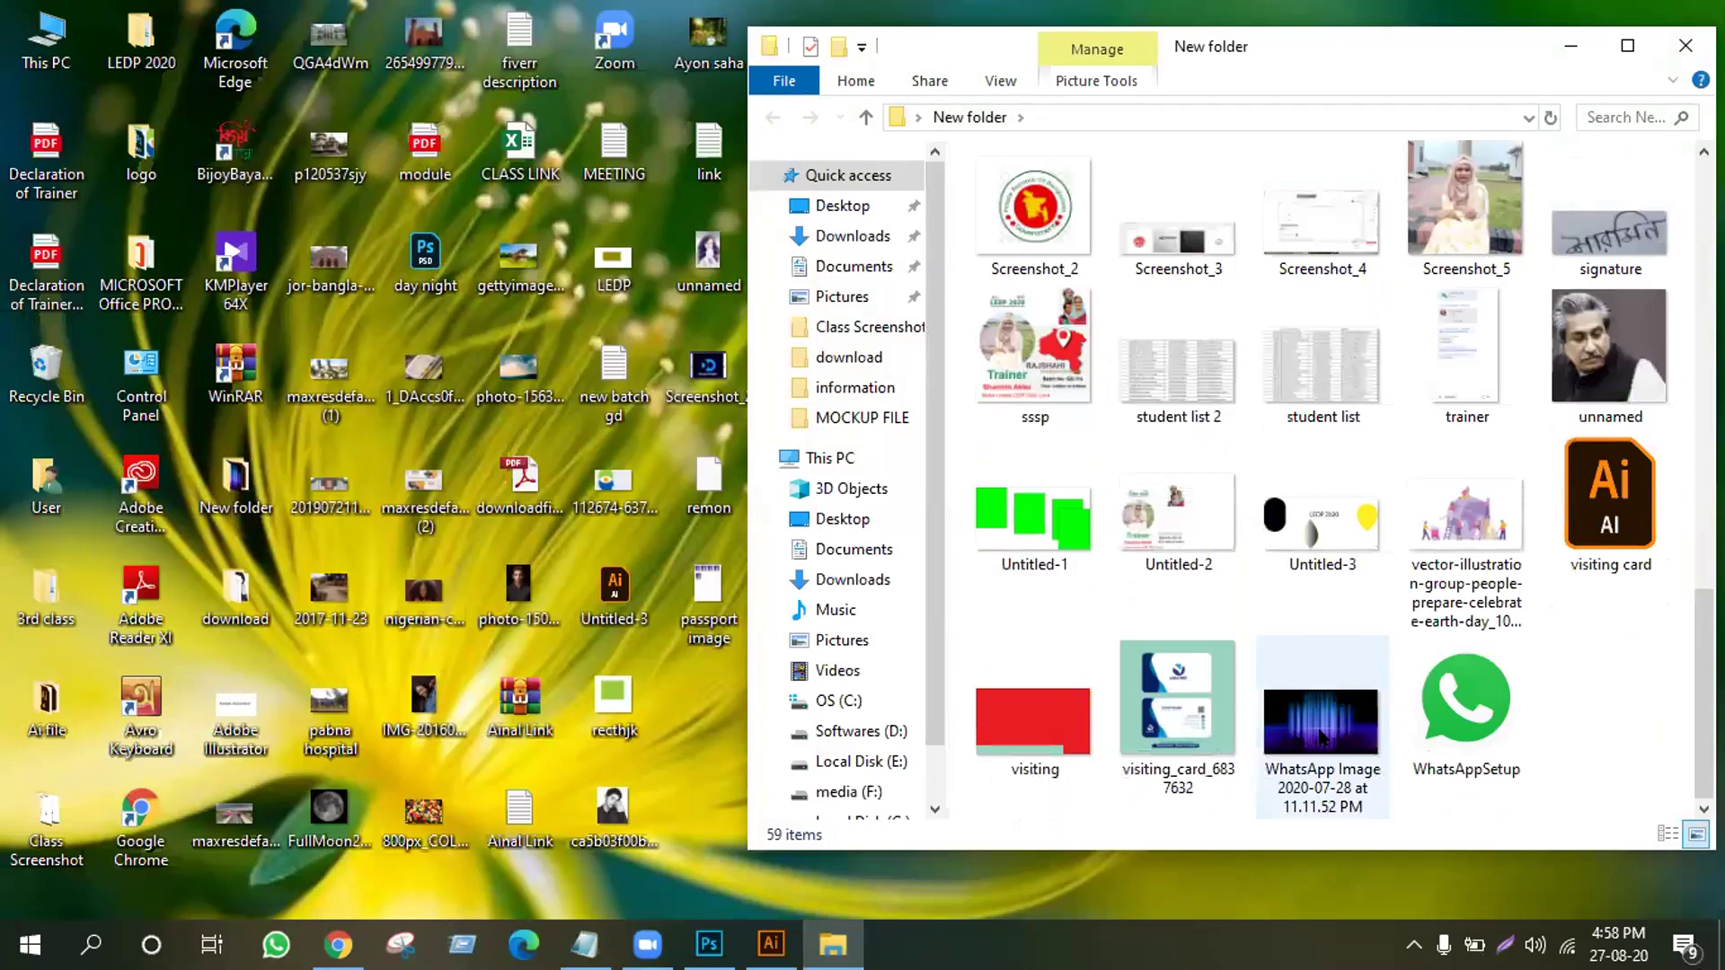
click(1321, 735)
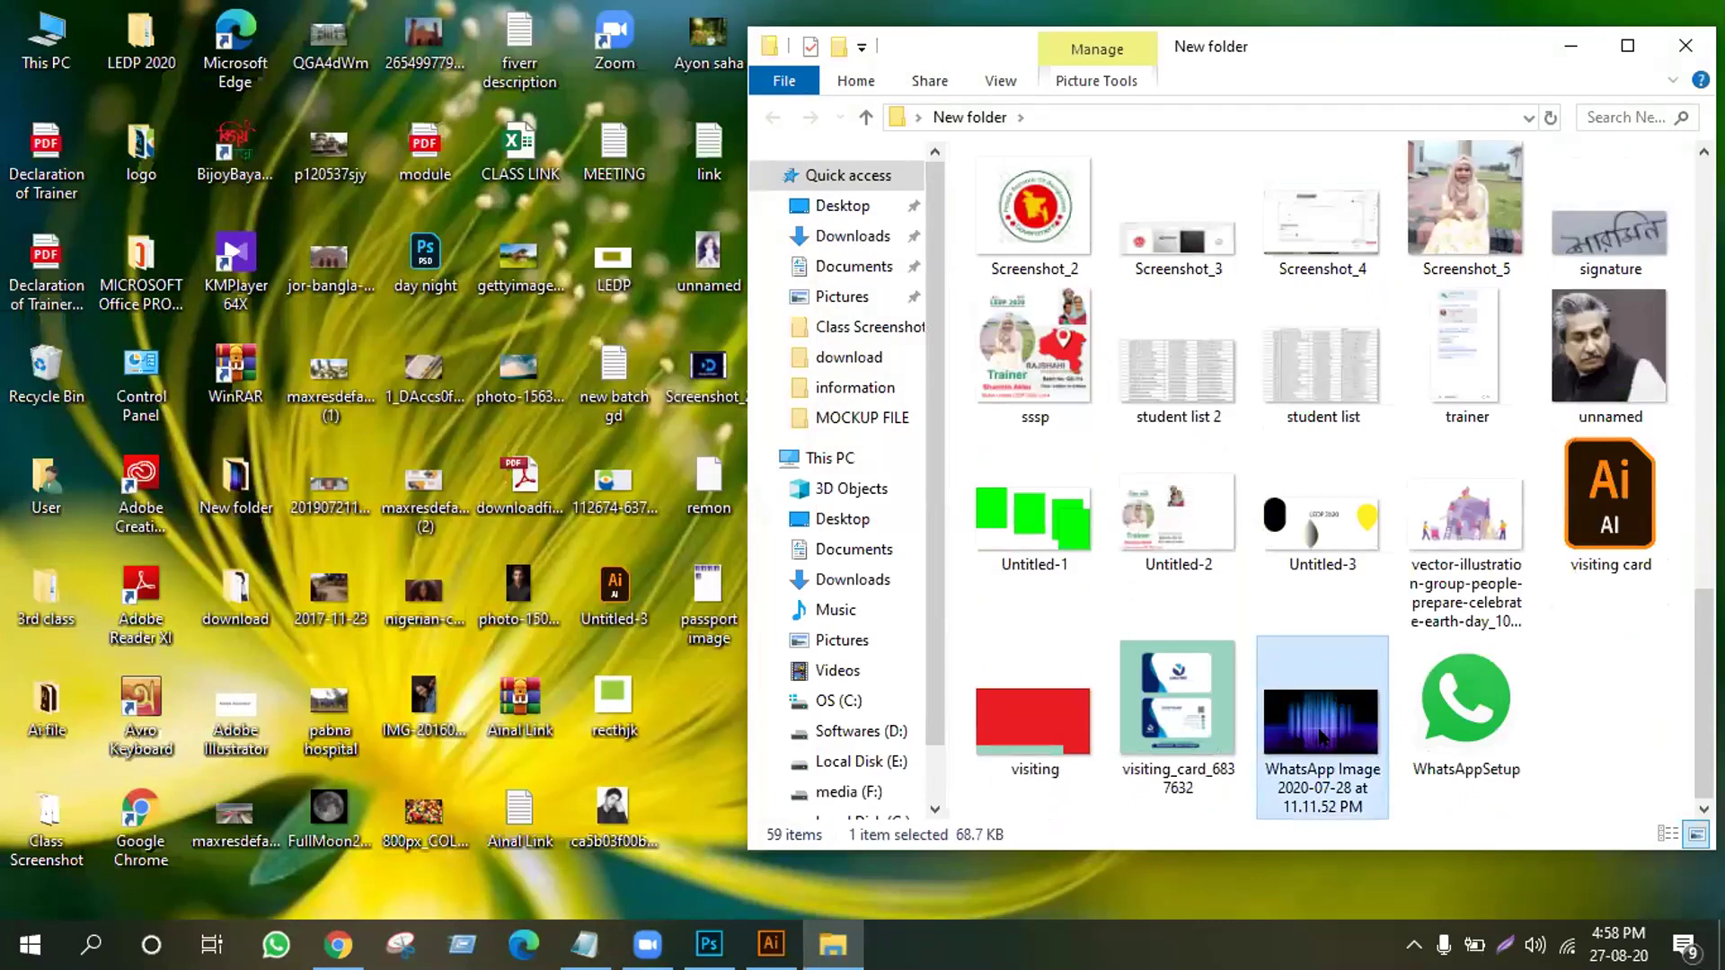
double_click(1321, 735)
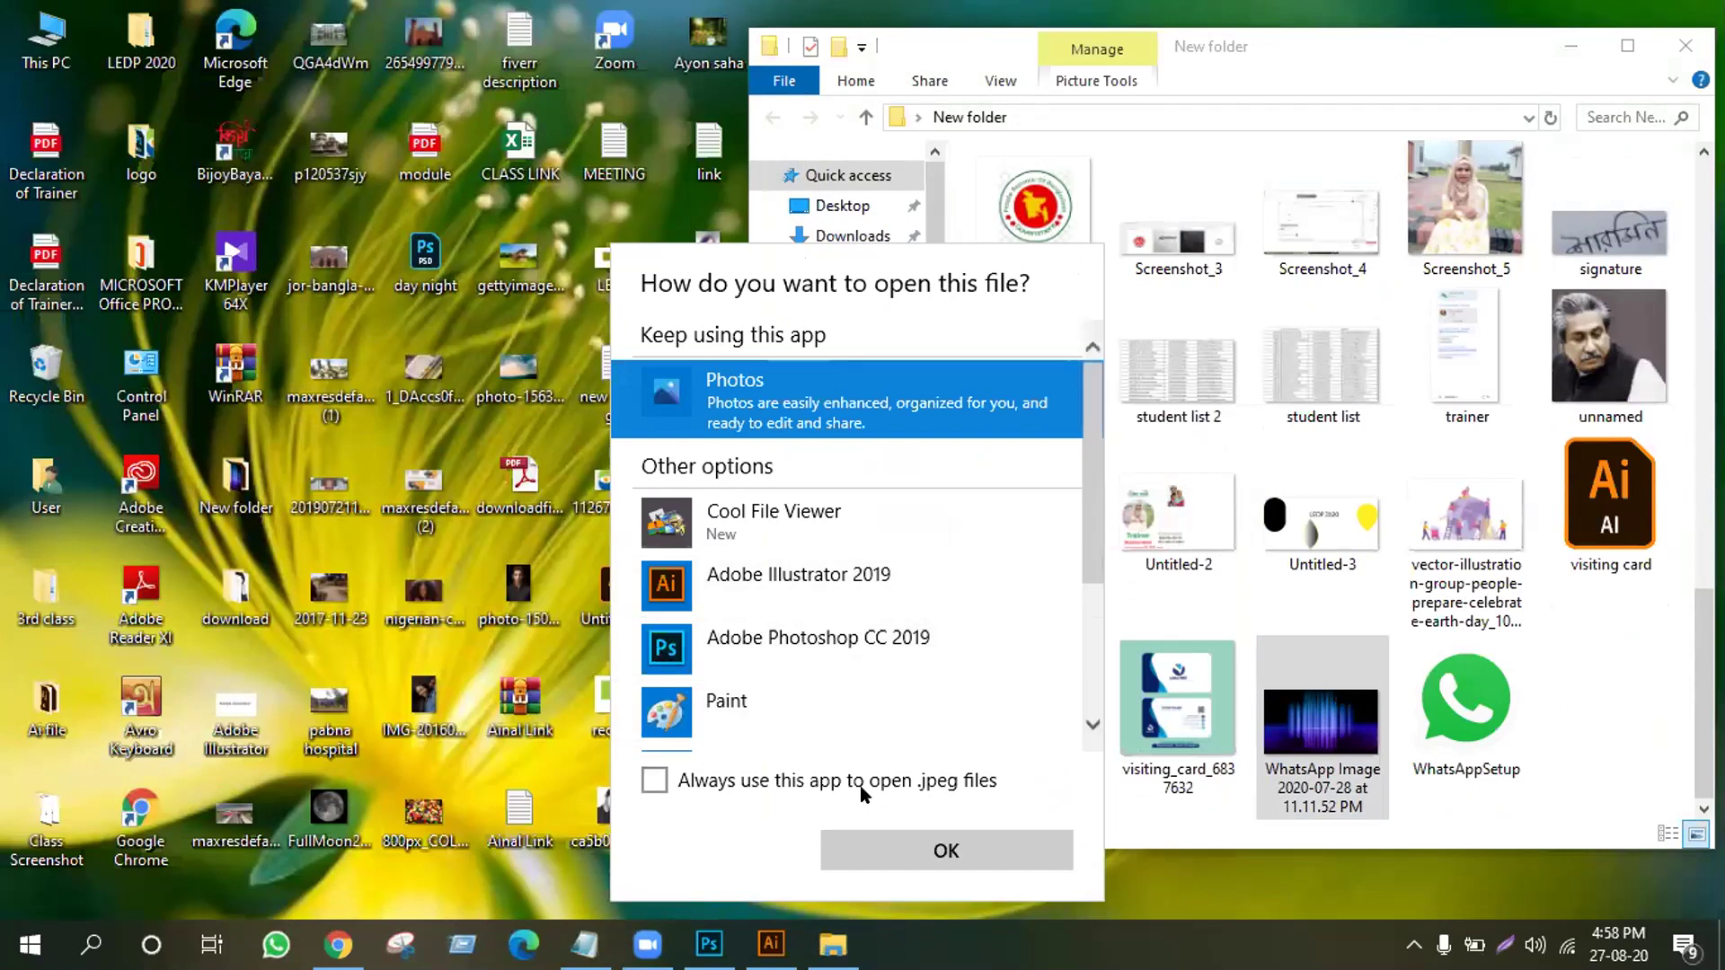
key(Escape)
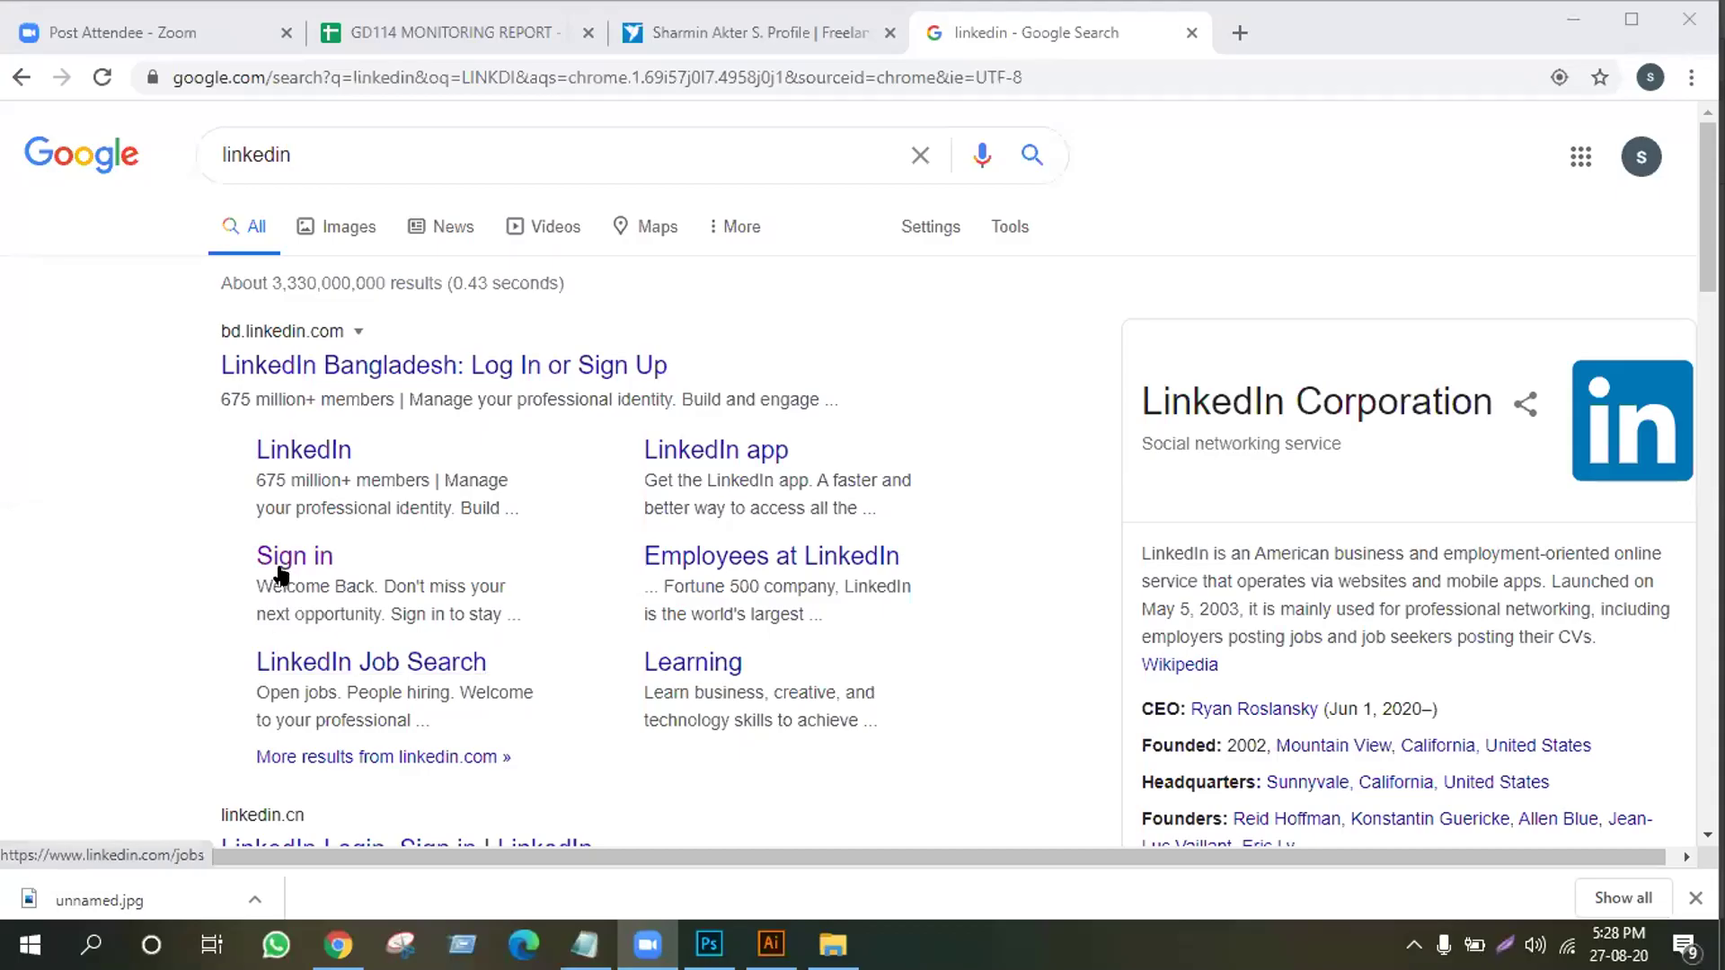
Visit the LinkedIn sign-in page, then return to the Google results for LinkedIn
click(282, 560)
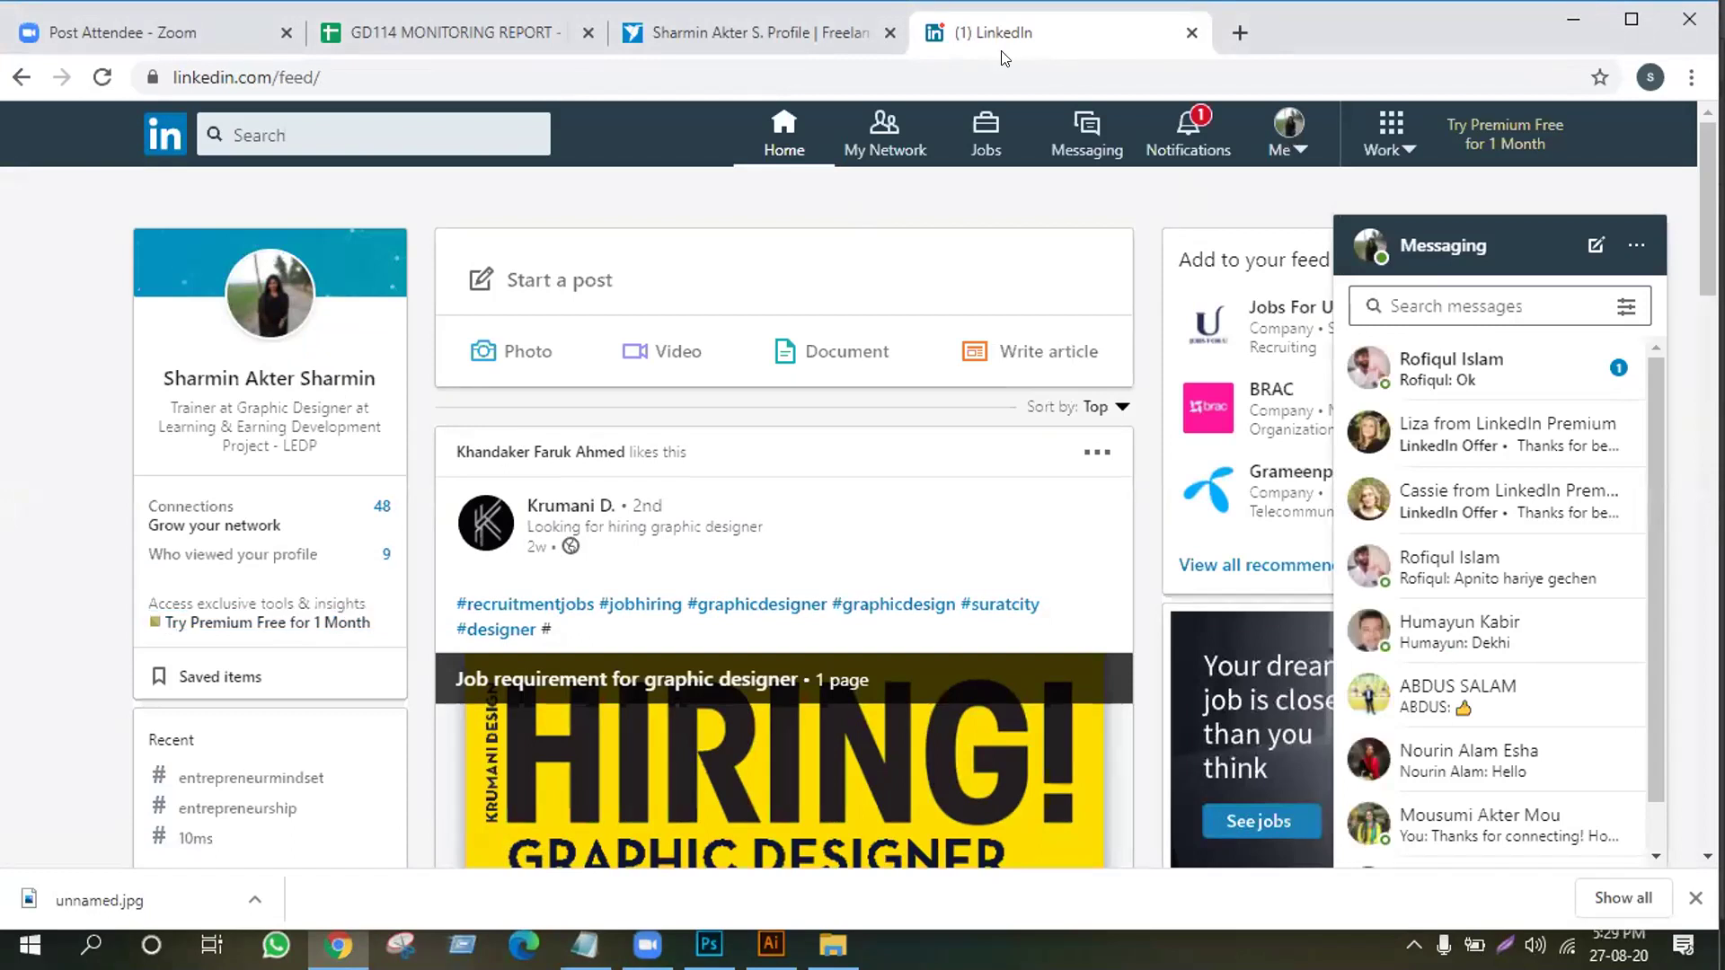
click(20, 76)
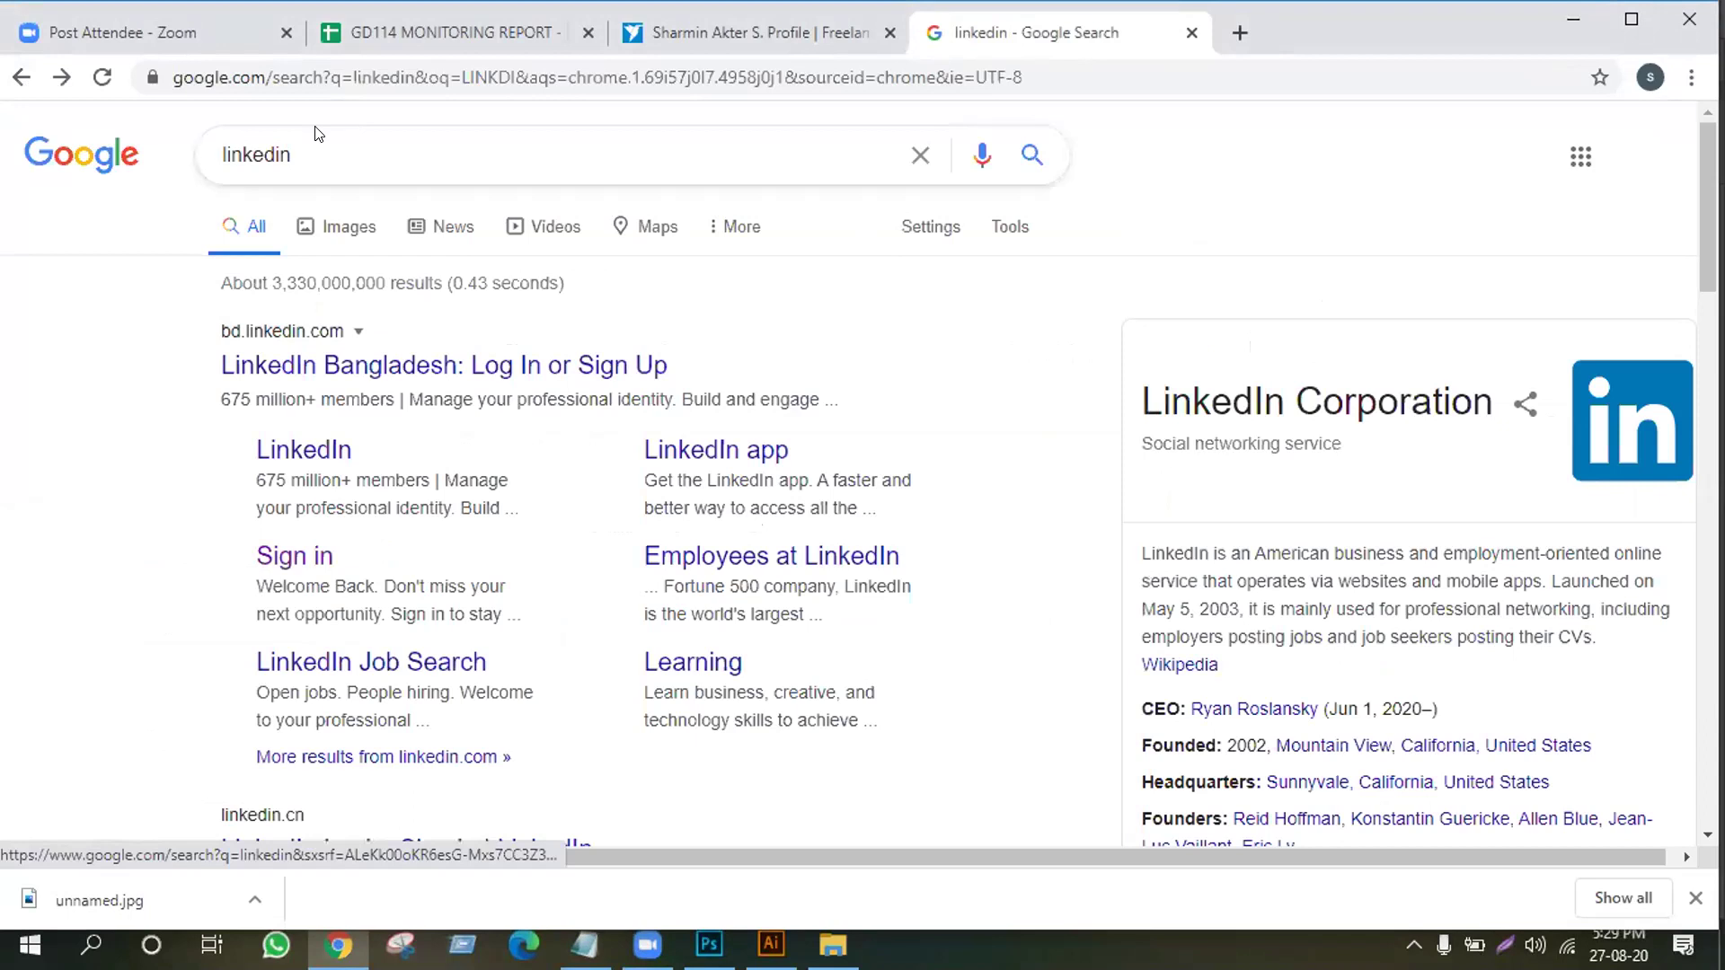
click(316, 136)
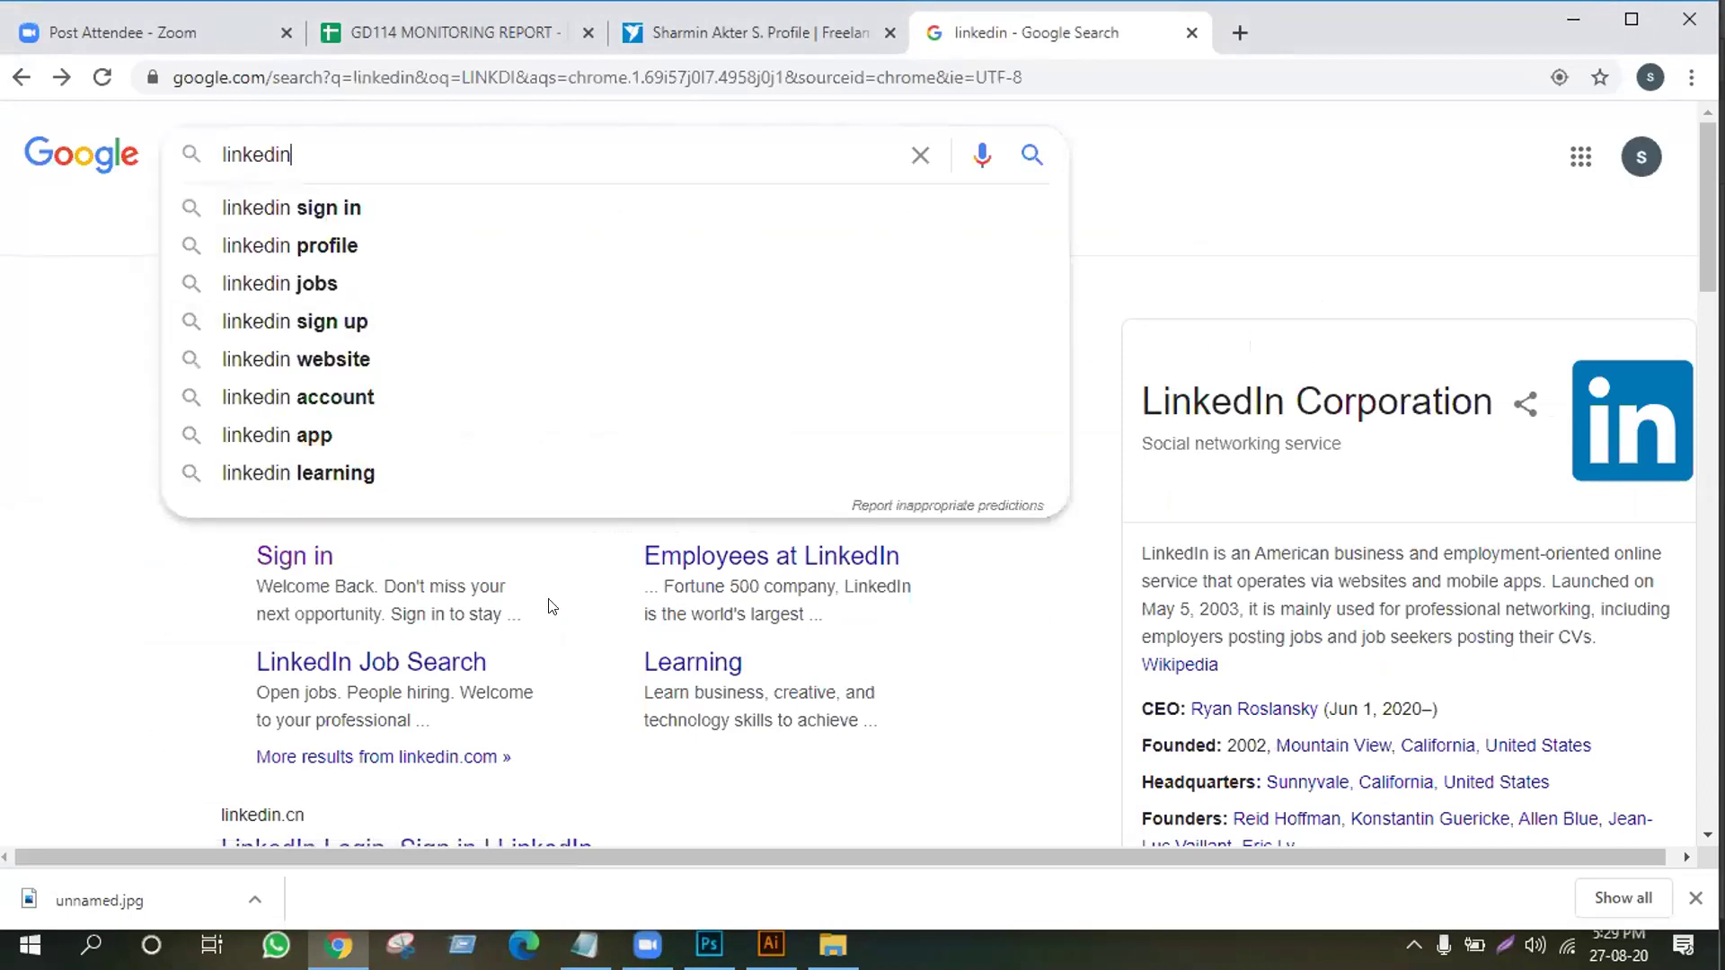
scroll(551, 606, down, 4)
click(278, 563)
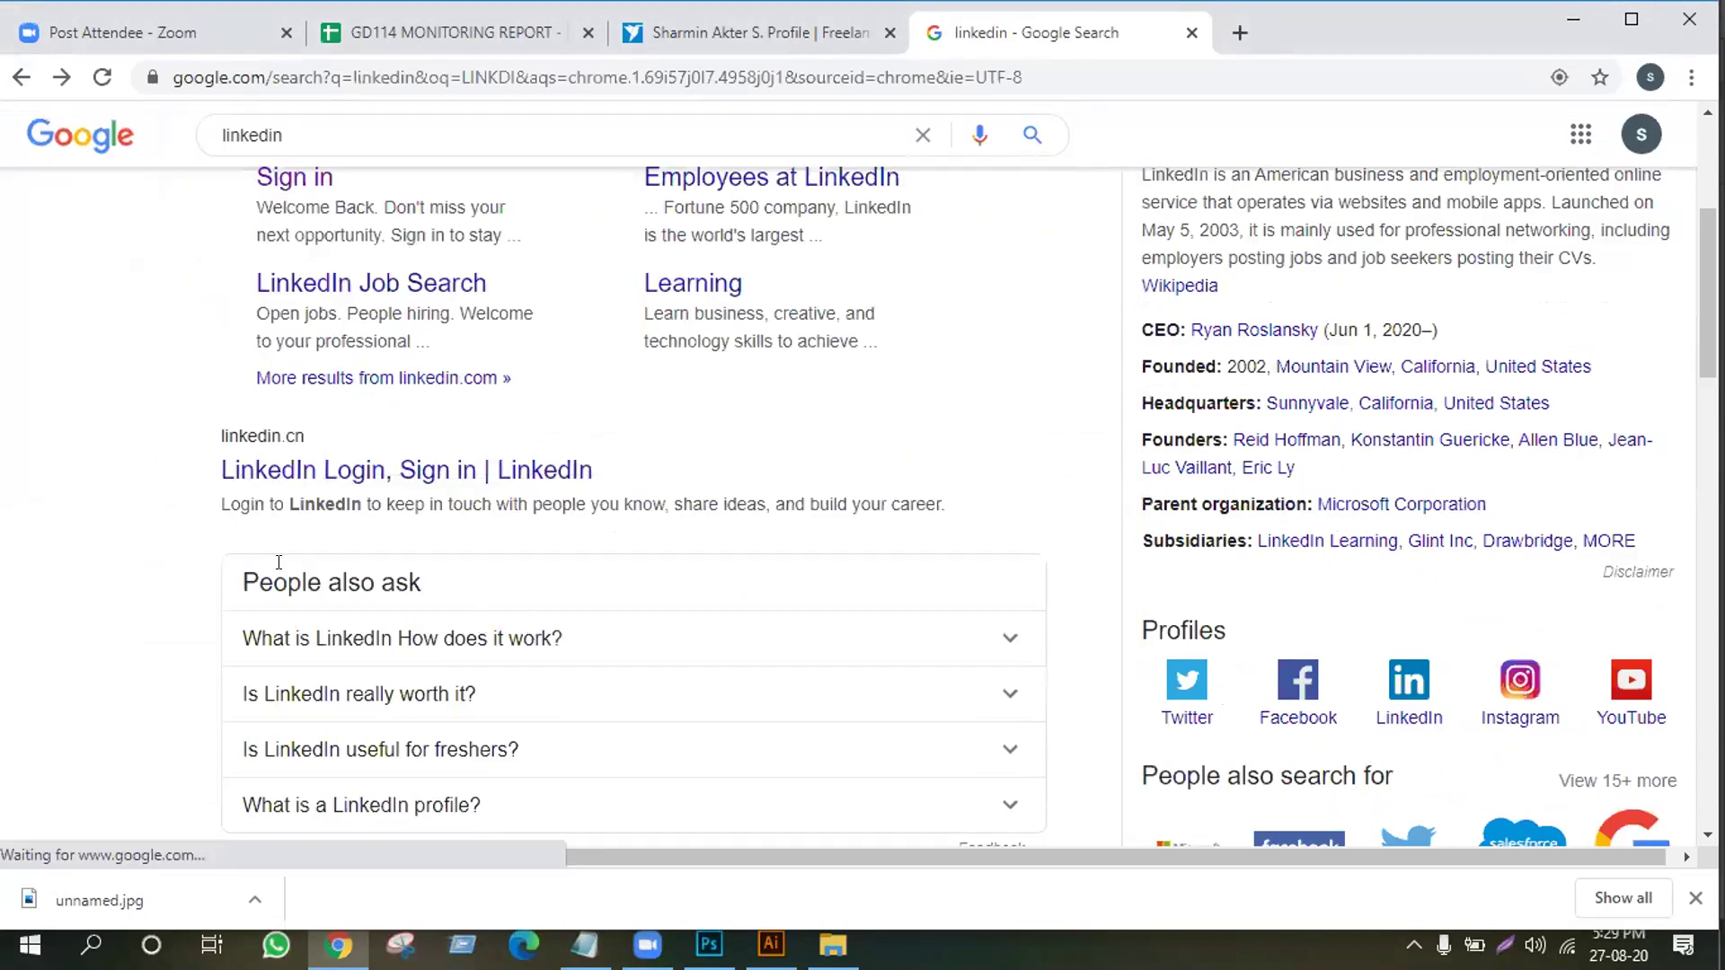
Follow the 'LinkedIn Bangladesh: Log In or Sign Up' result to the home feed
scroll(477, 512, up, 3)
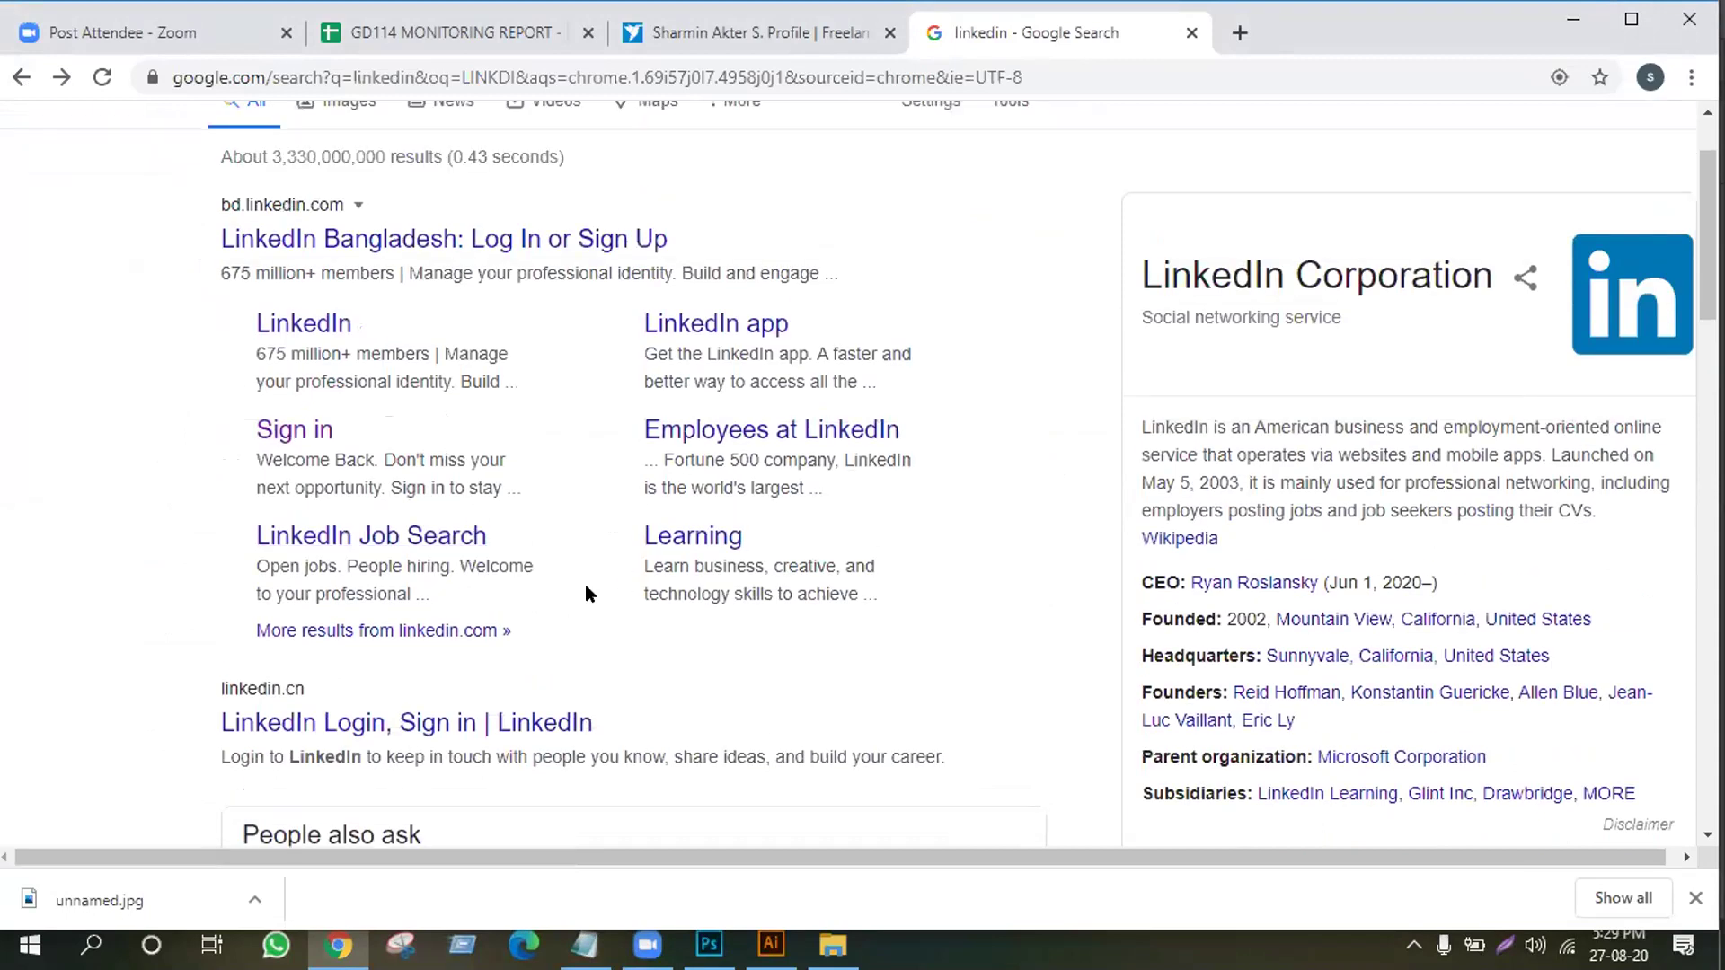
scroll(582, 592, down, 4)
scroll(579, 593, down, 8)
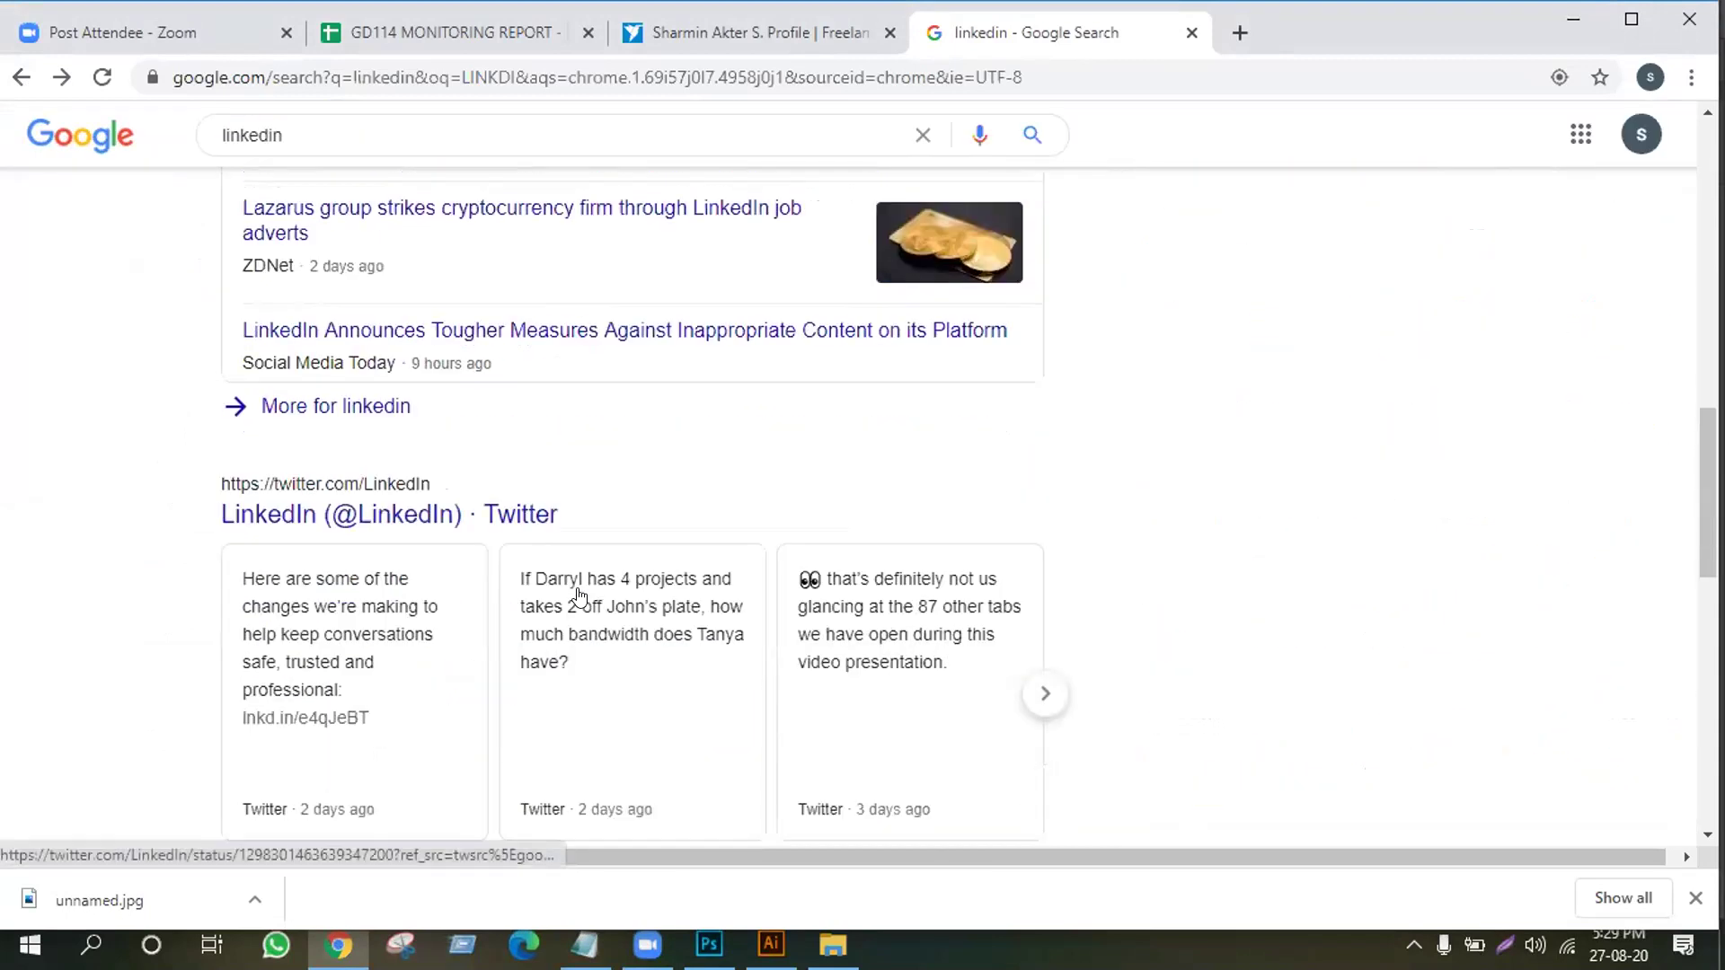
scroll(578, 595, up, 3)
scroll(575, 597, up, 2)
scroll(576, 576, up, 4)
scroll(576, 539, up, 3)
scroll(577, 525, up, 2)
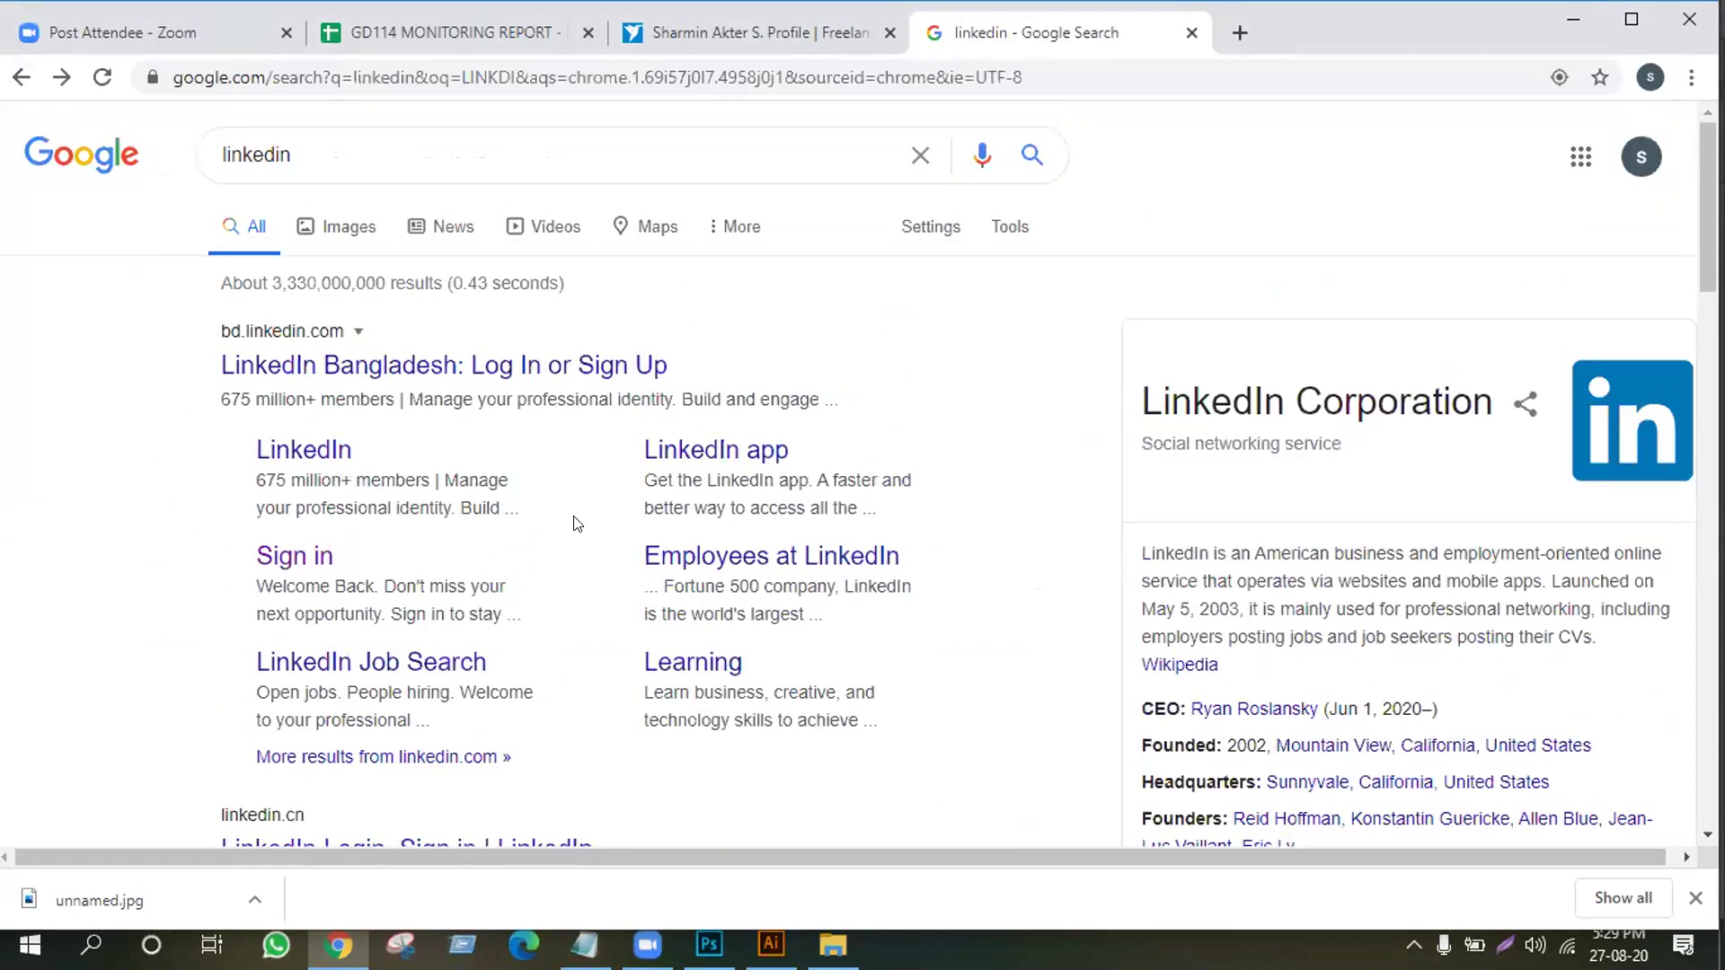
click(562, 364)
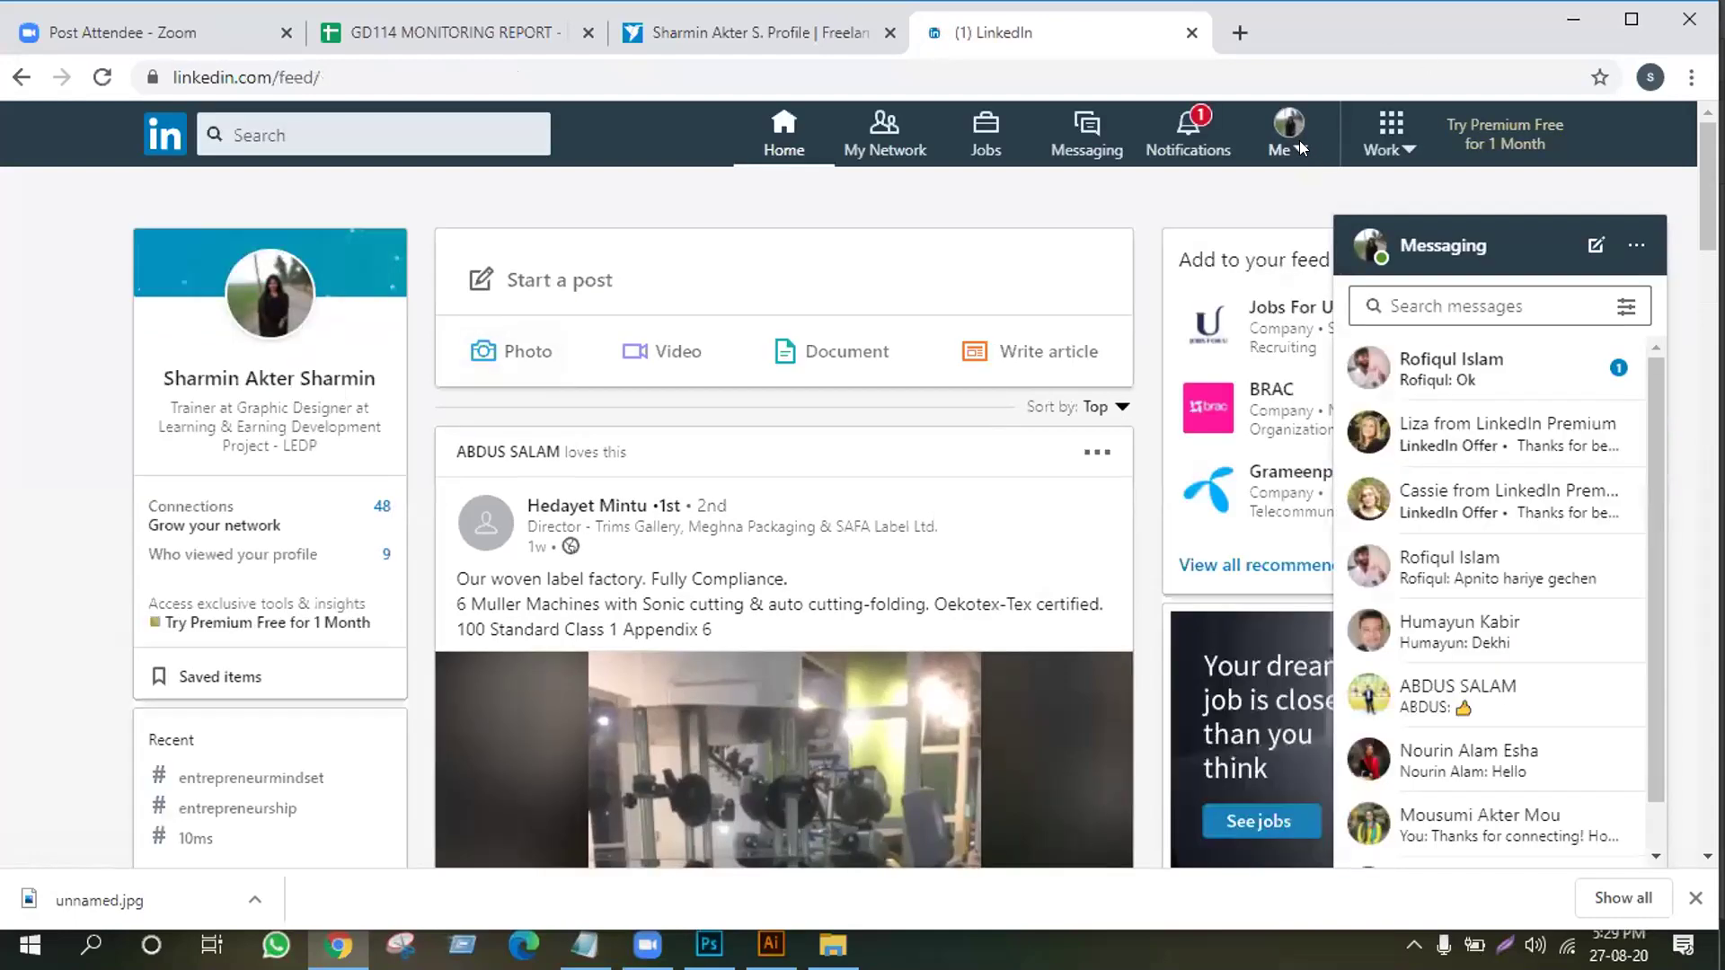
Sign out via the Me menu, dismiss the Google prompt, and start Join now
click(1292, 142)
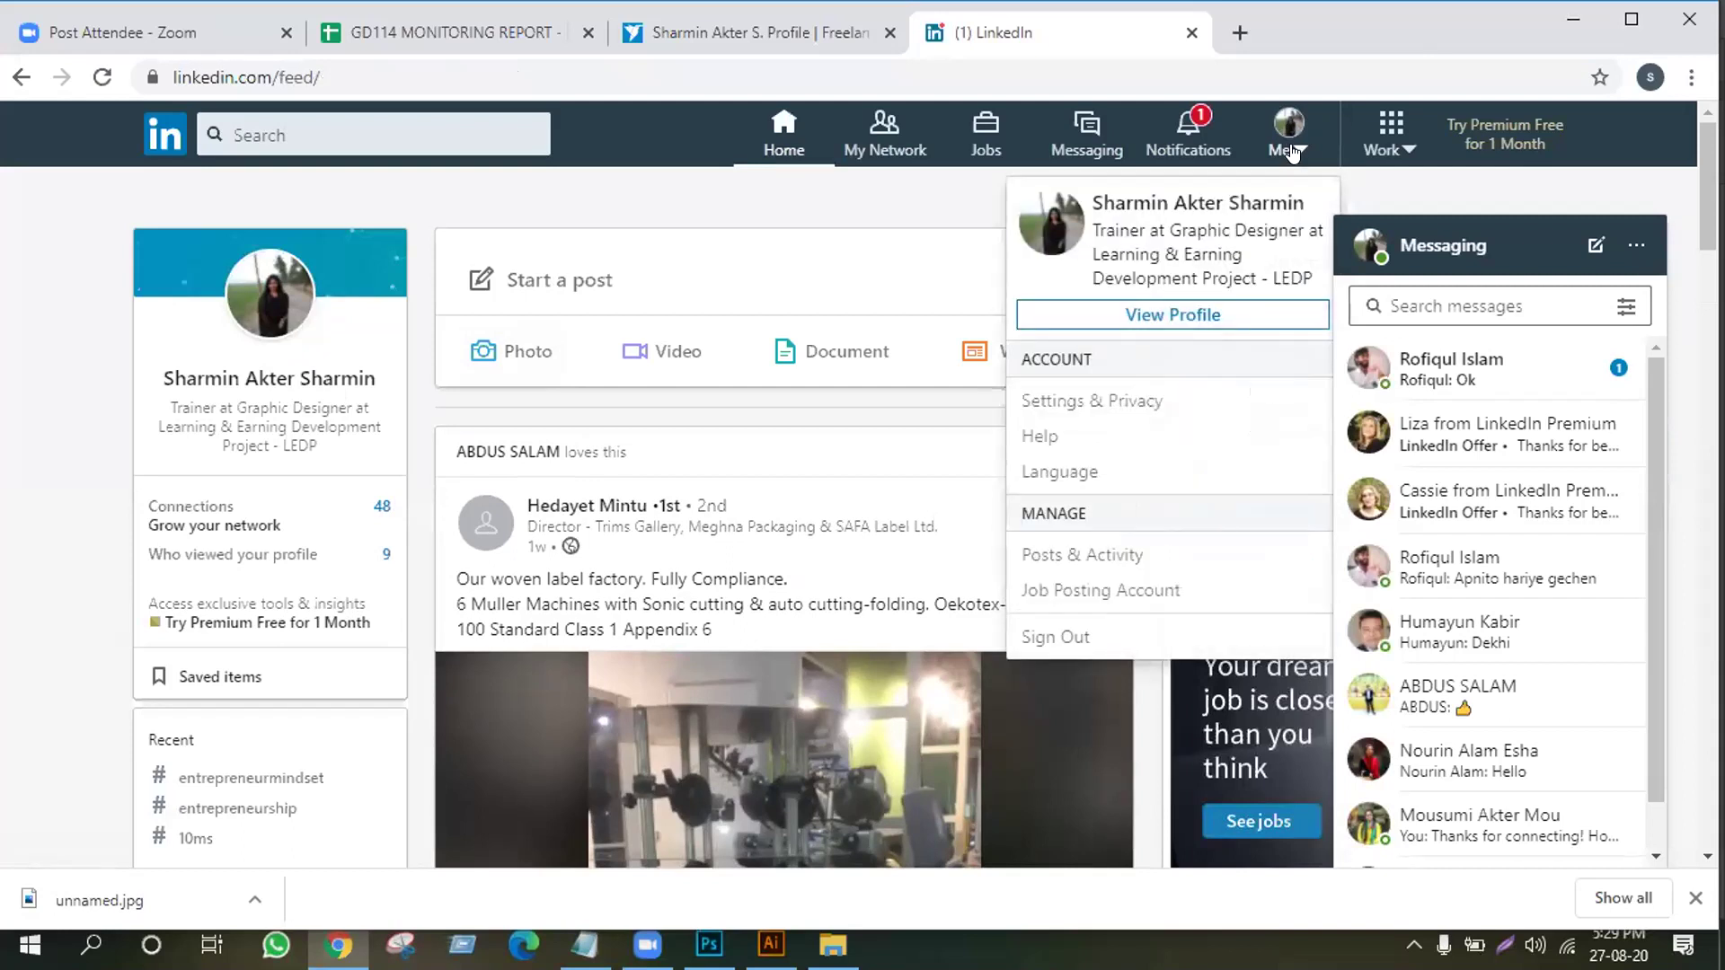
click(1292, 151)
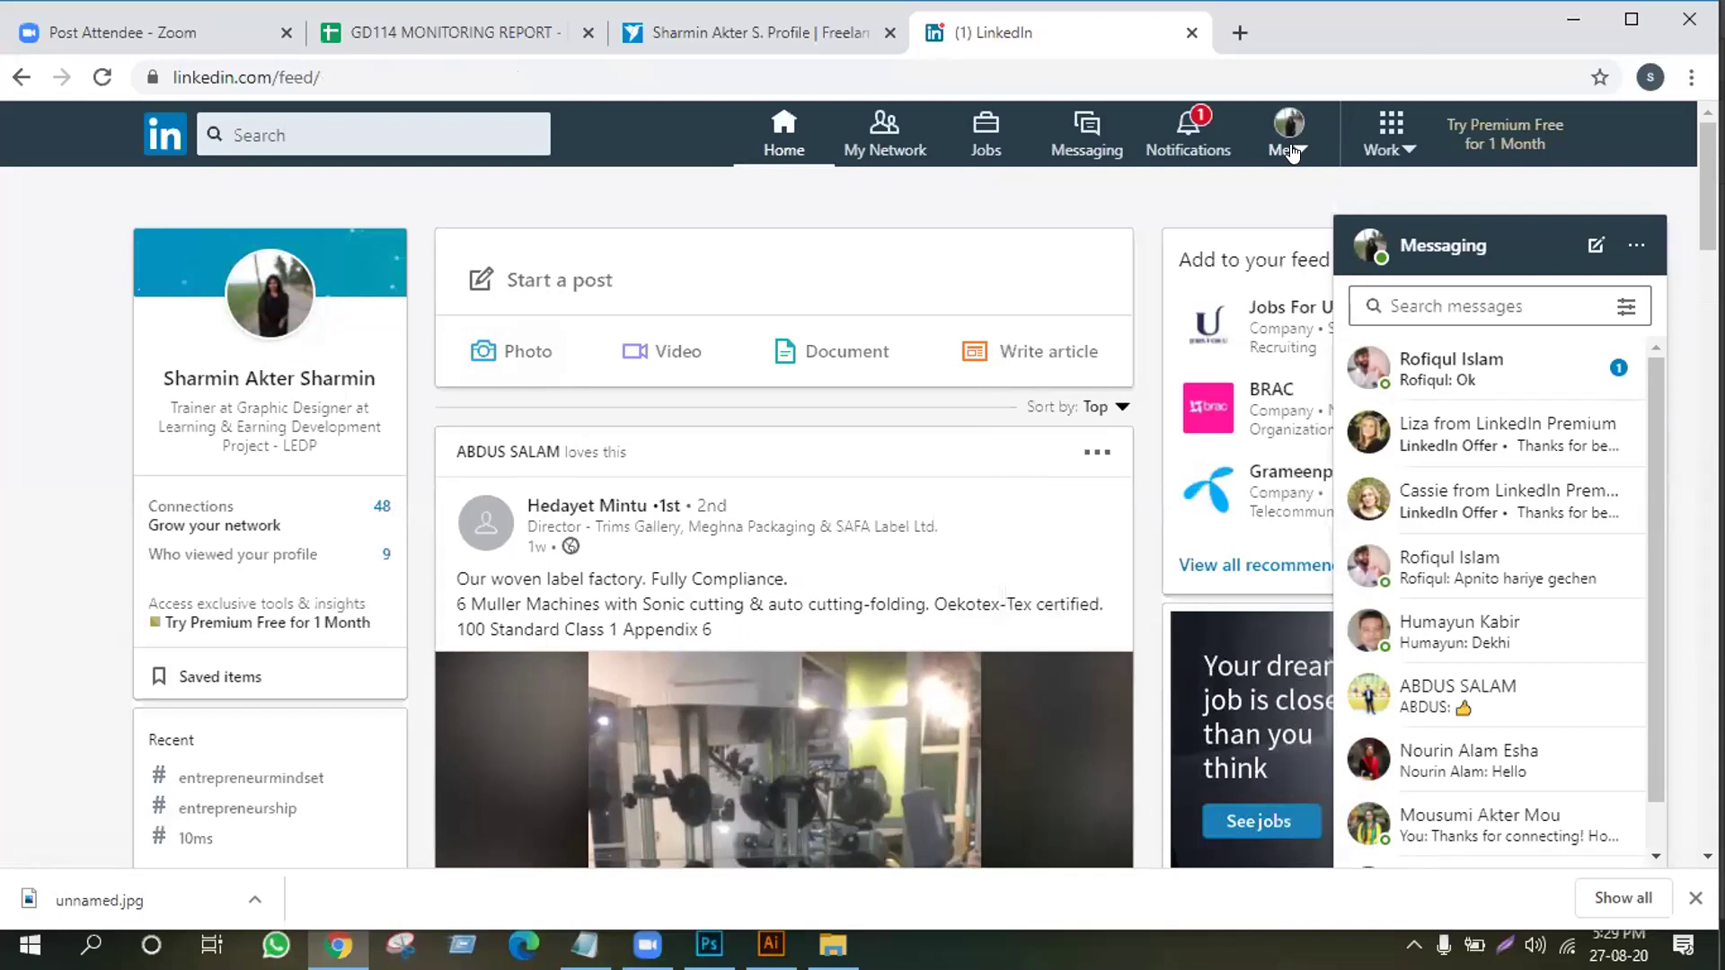
click(1292, 151)
click(1051, 638)
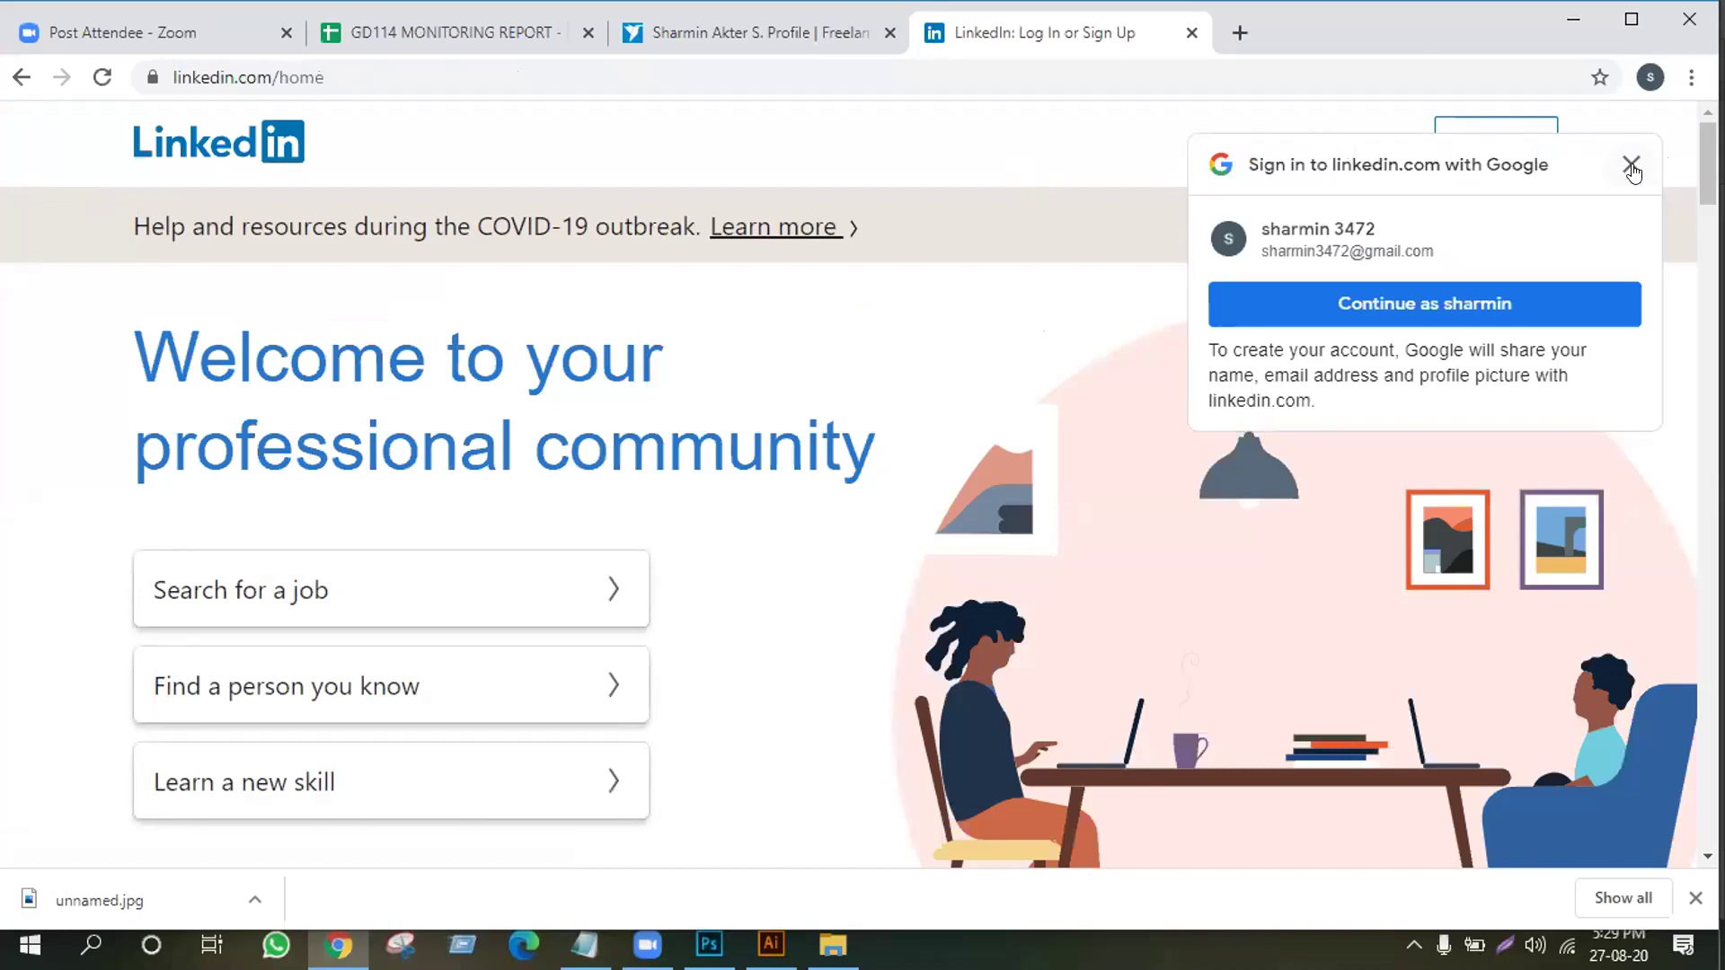
click(1631, 166)
click(1365, 145)
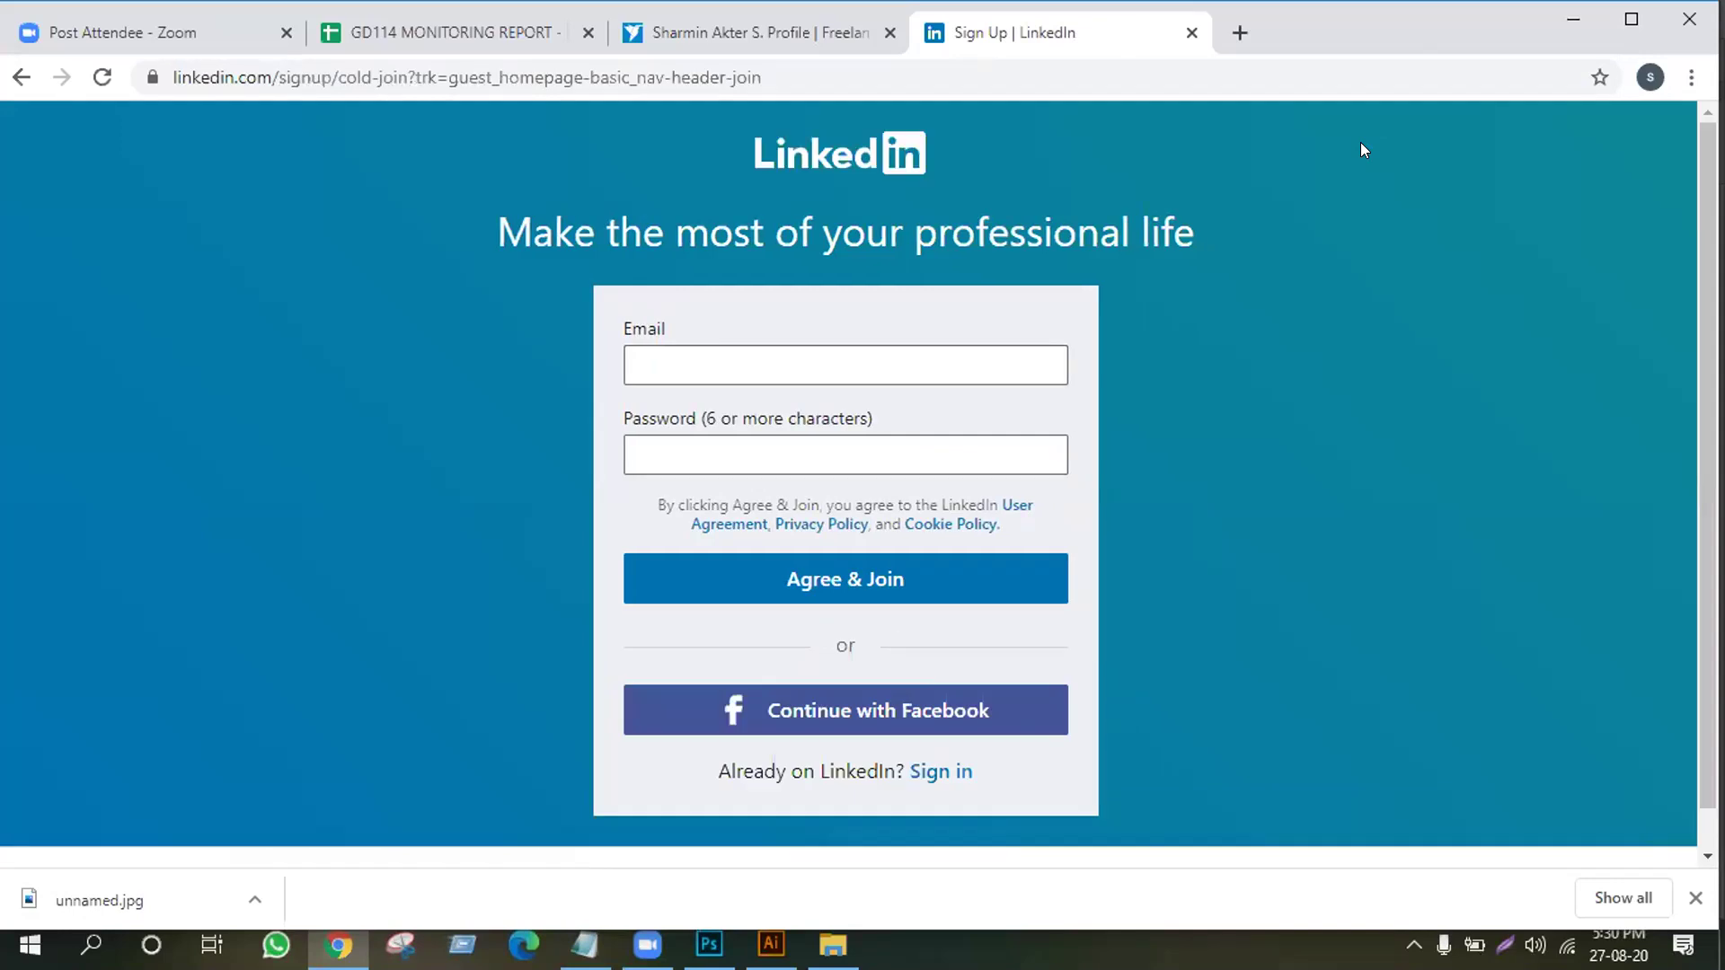
Focus the sign-up form's Email field, then close the LinkedIn sign-up tab
click(665, 365)
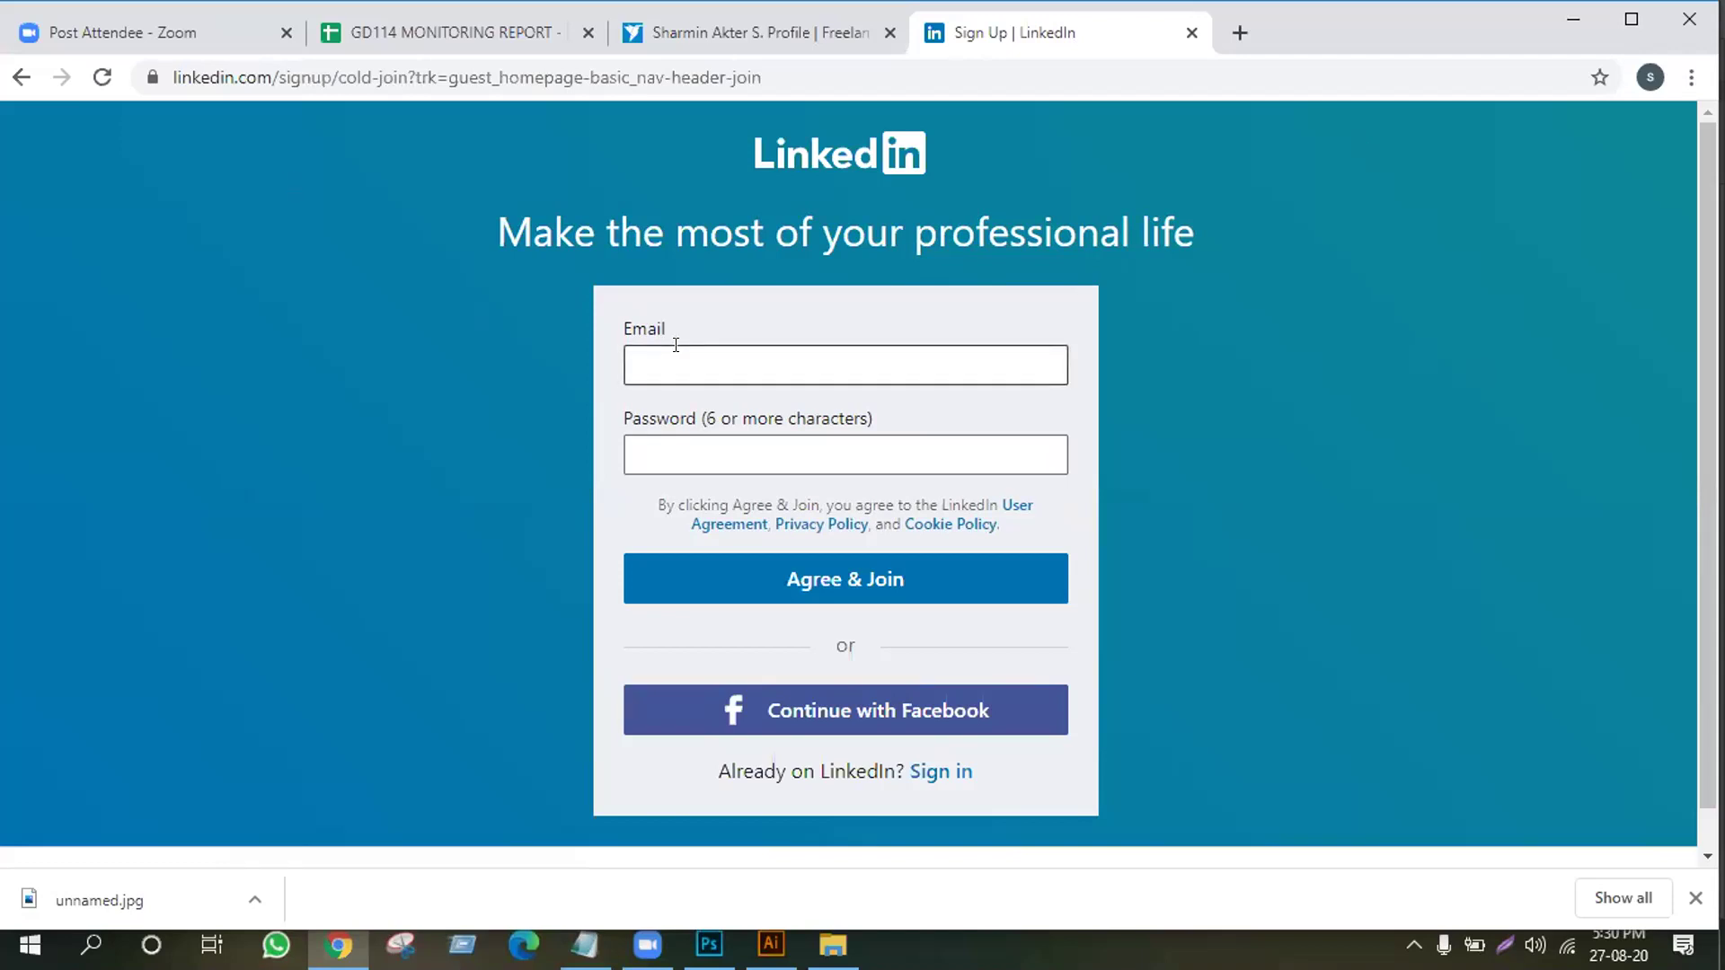
click(737, 454)
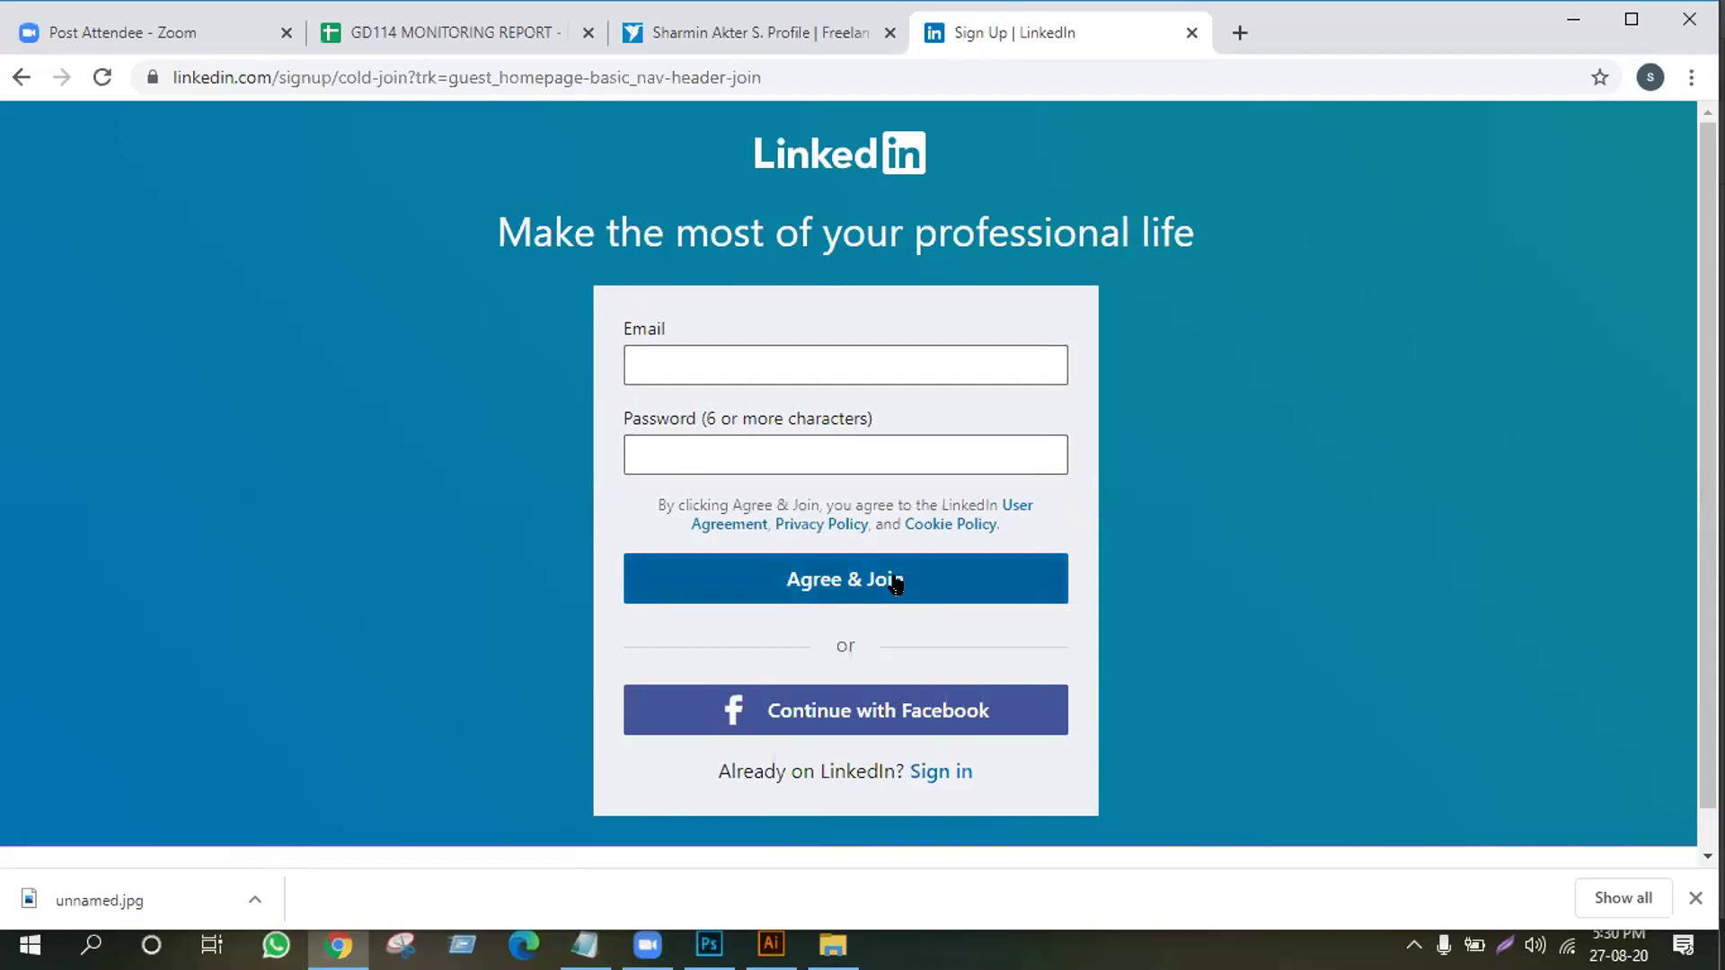
click(1191, 33)
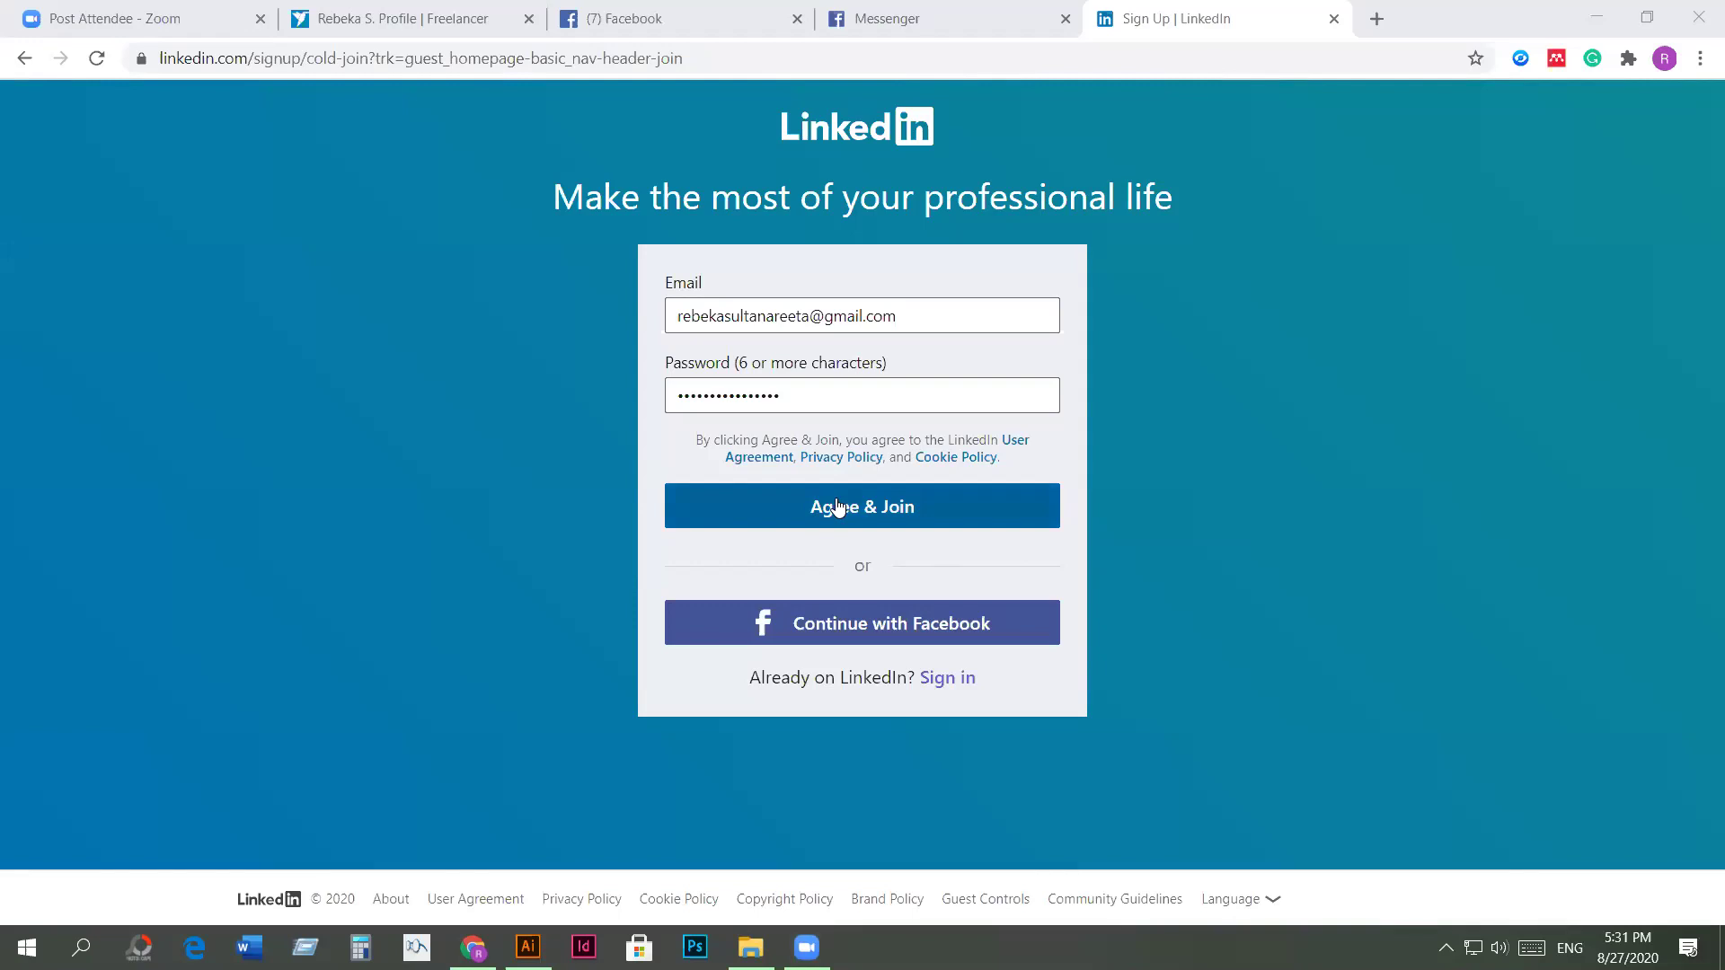
Agree & Join, enter the new account holder's first and last name, and continue
click(838, 509)
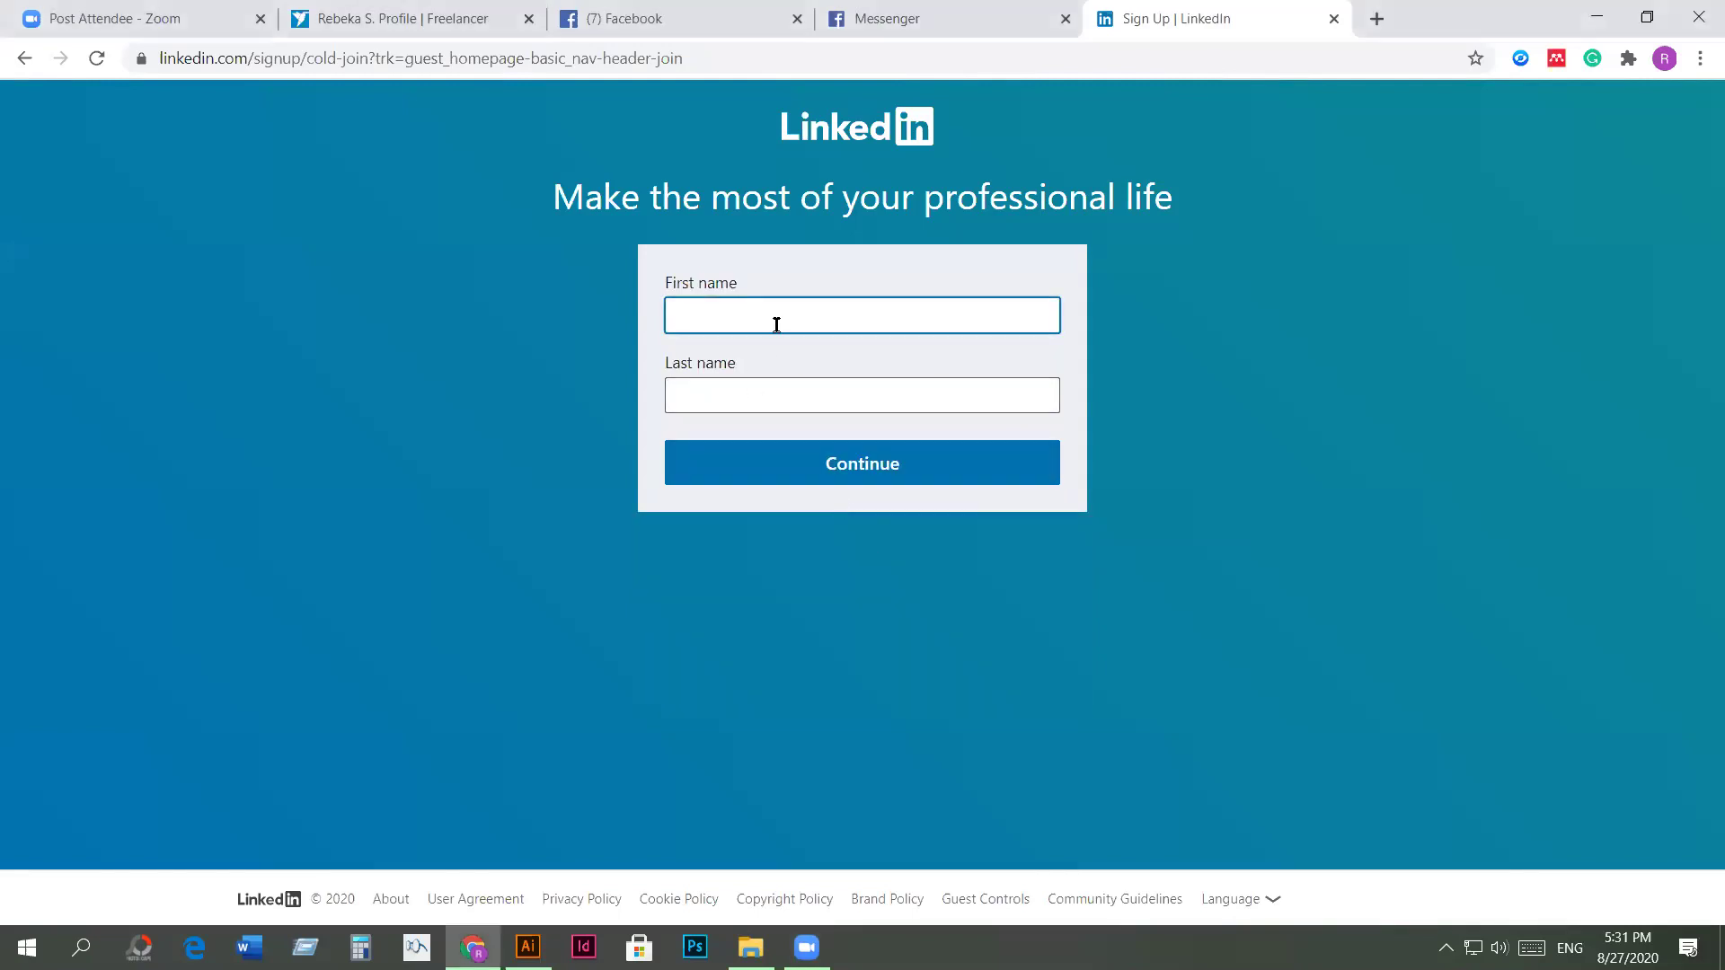
click(754, 396)
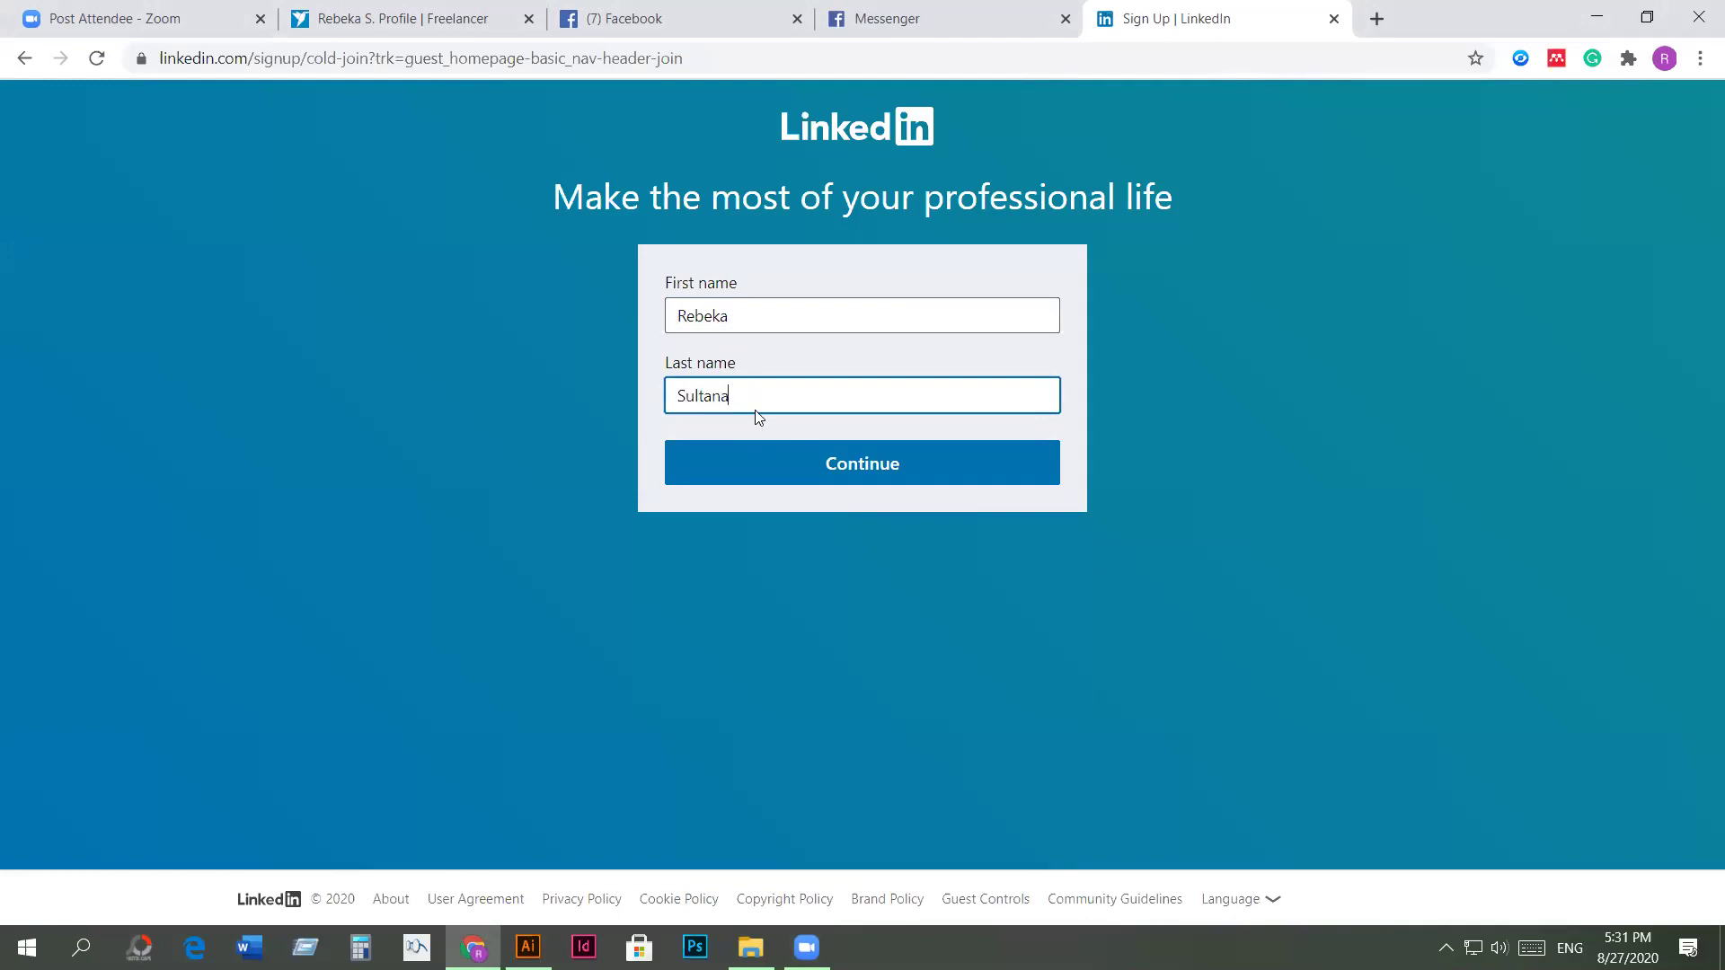
click(835, 467)
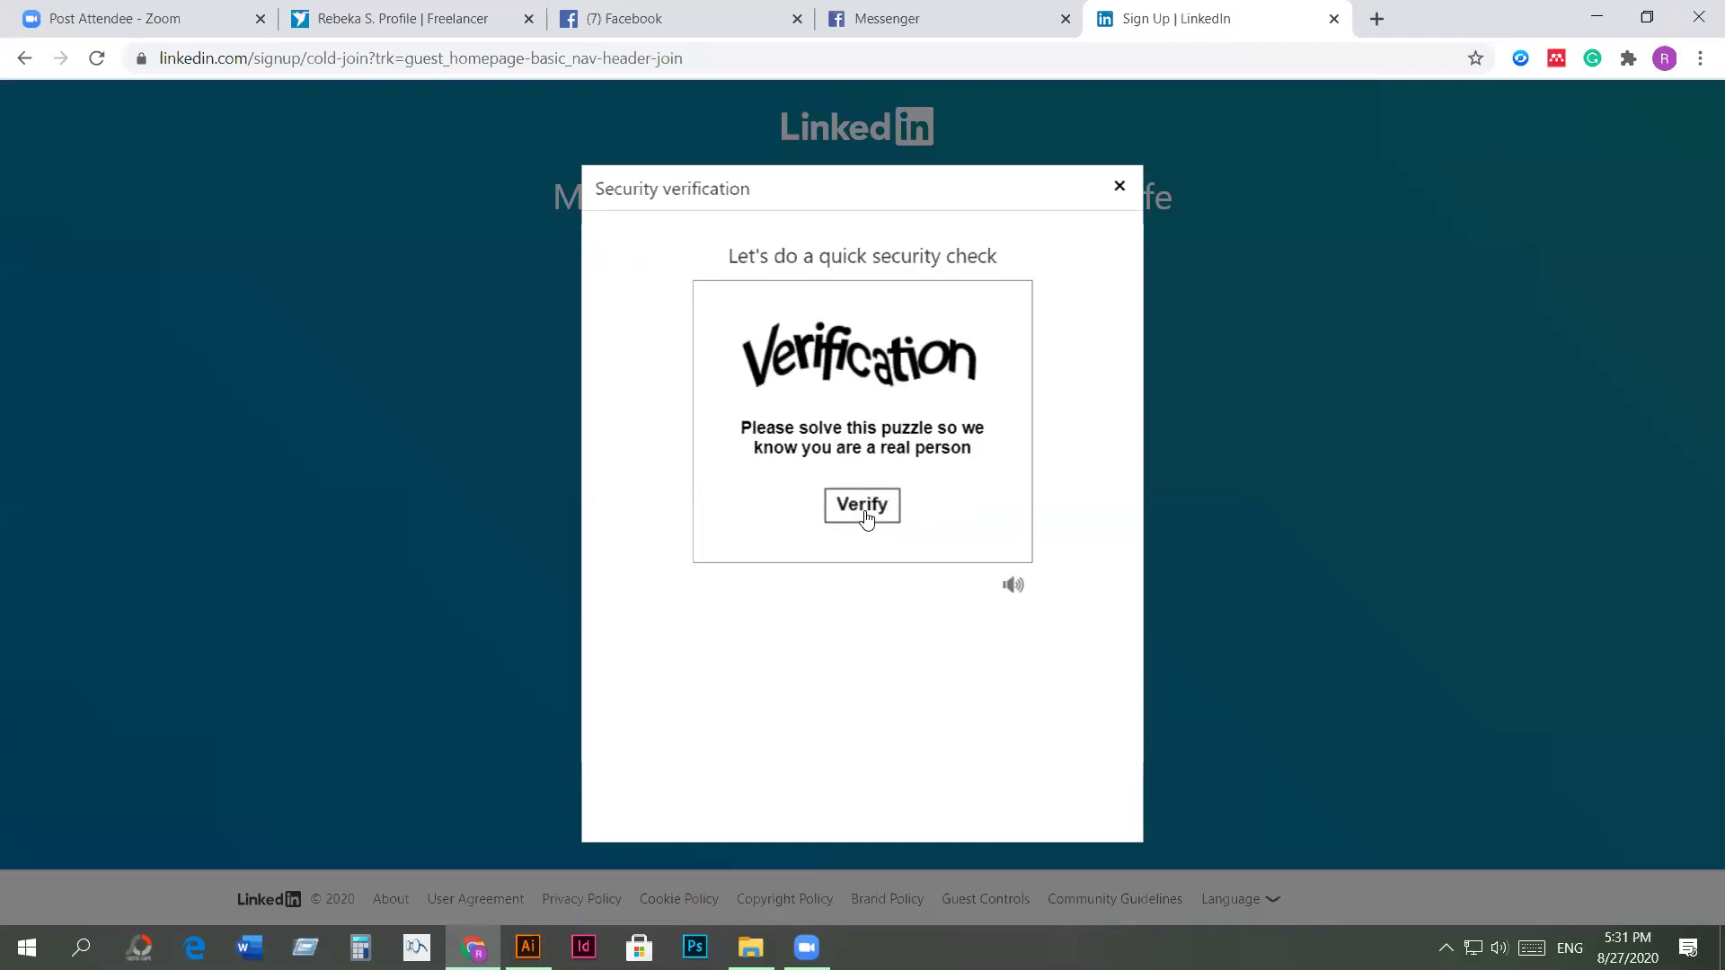
Pass the security check by rotating both puzzle images upright and confirming each
click(863, 506)
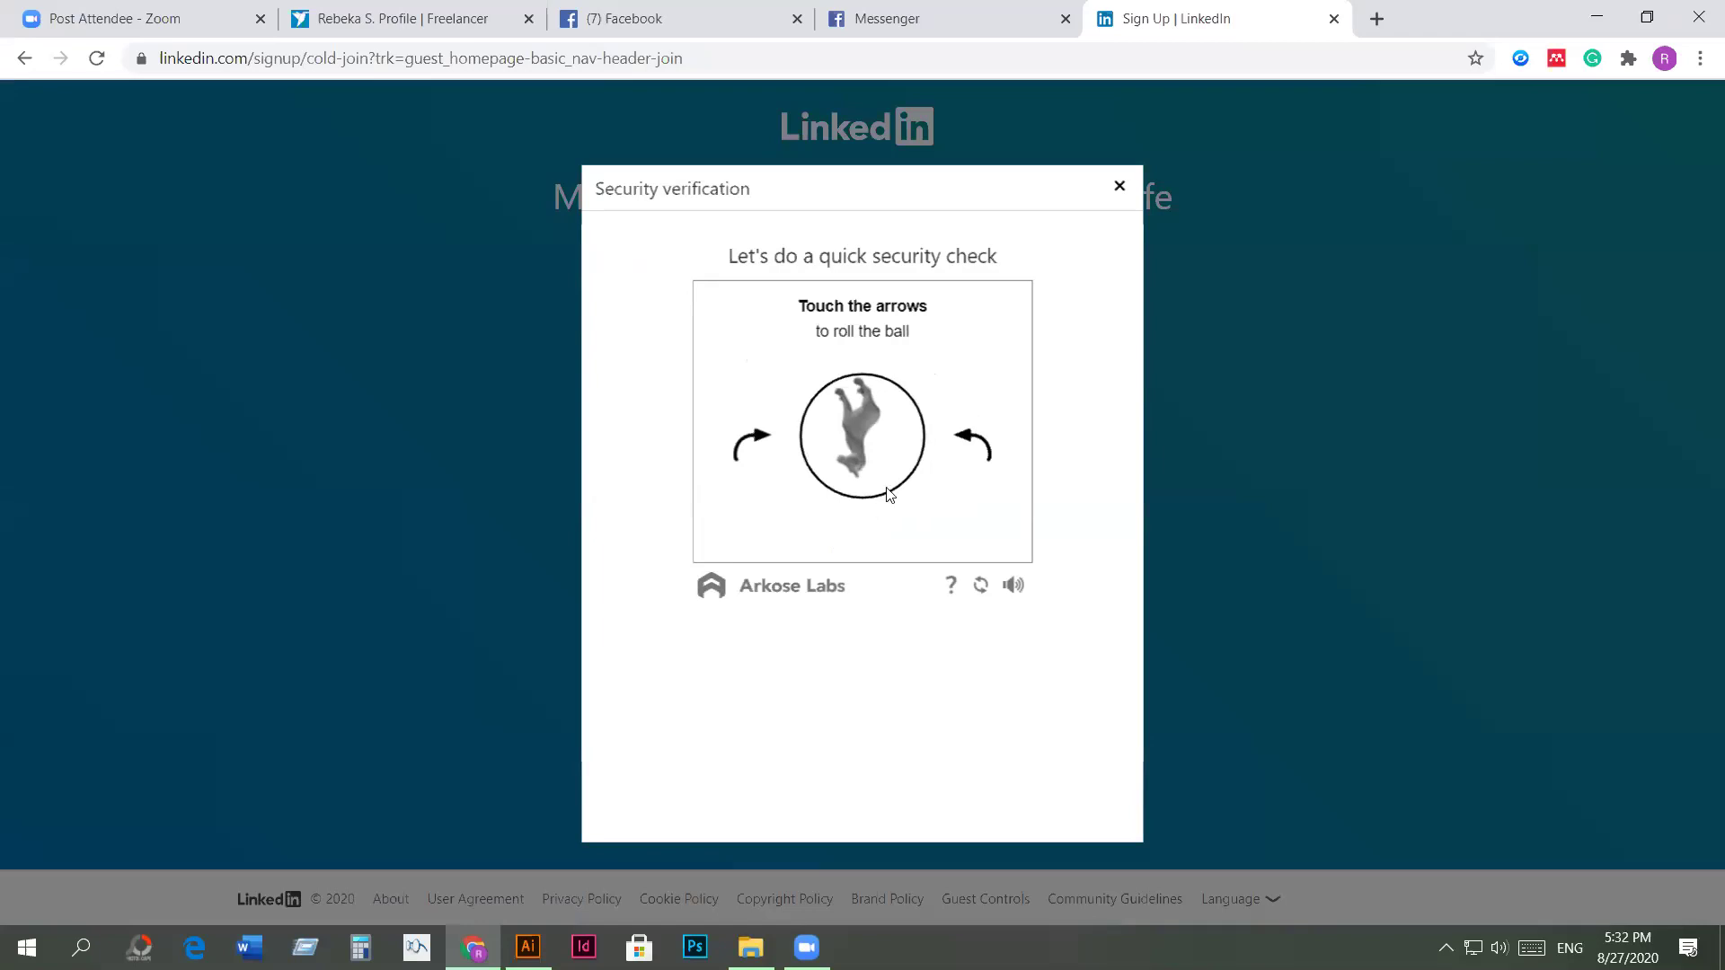
click(977, 446)
click(978, 447)
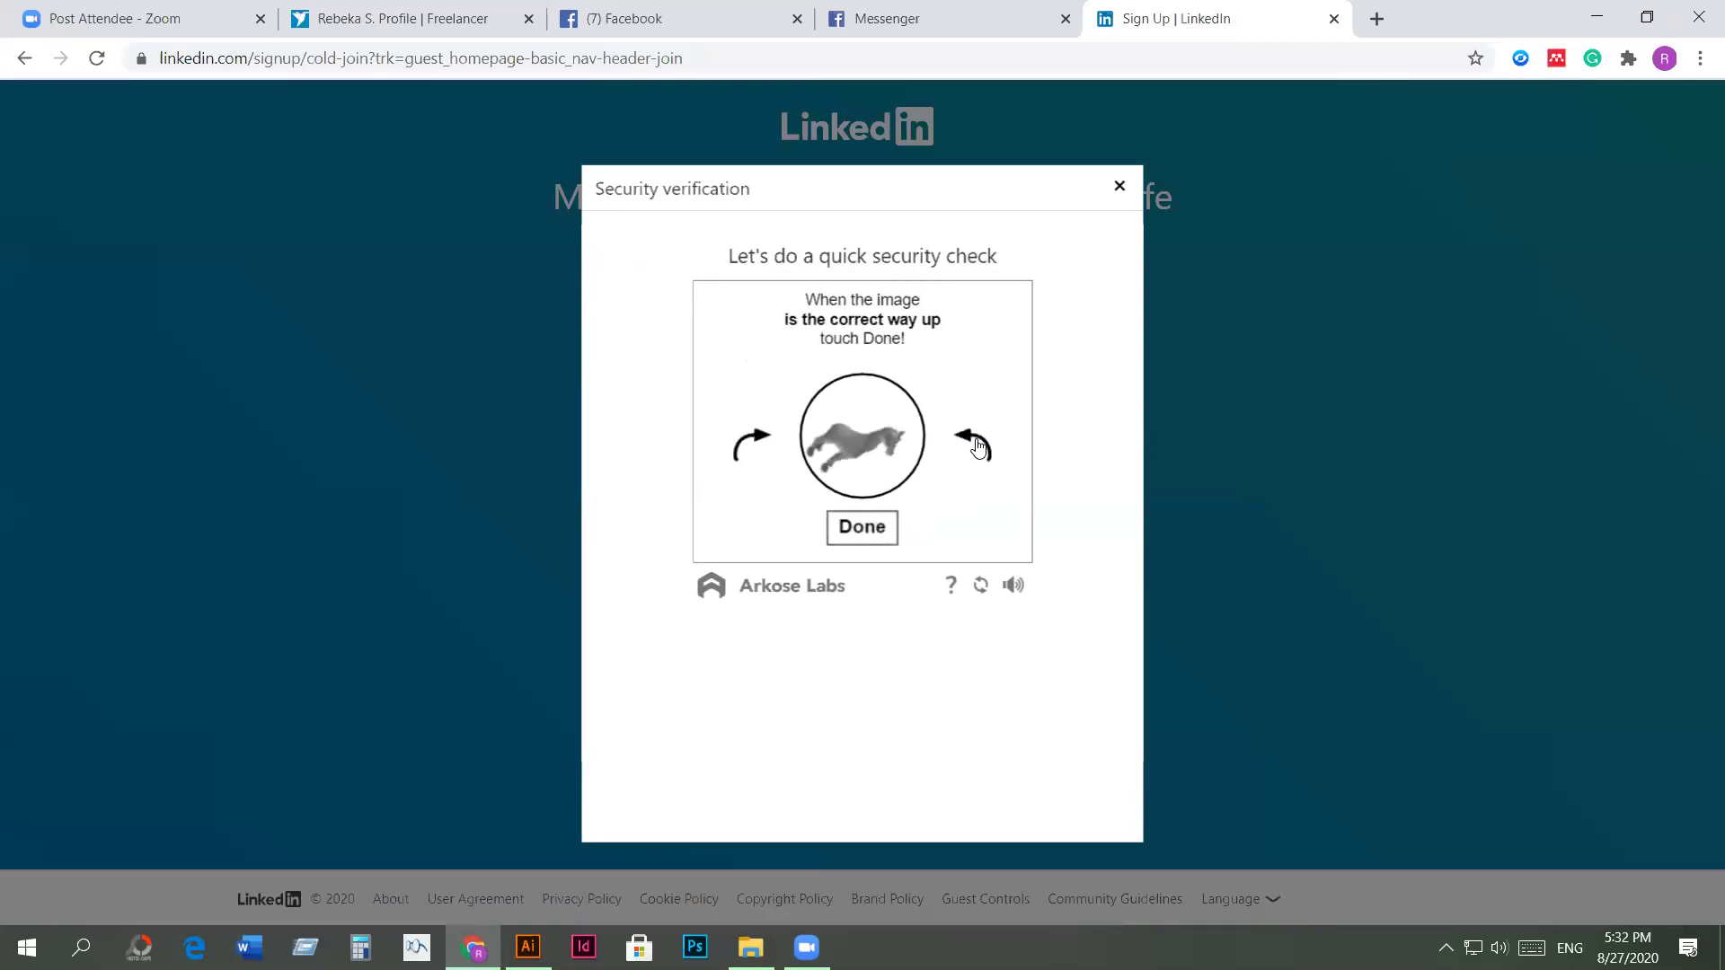
click(861, 529)
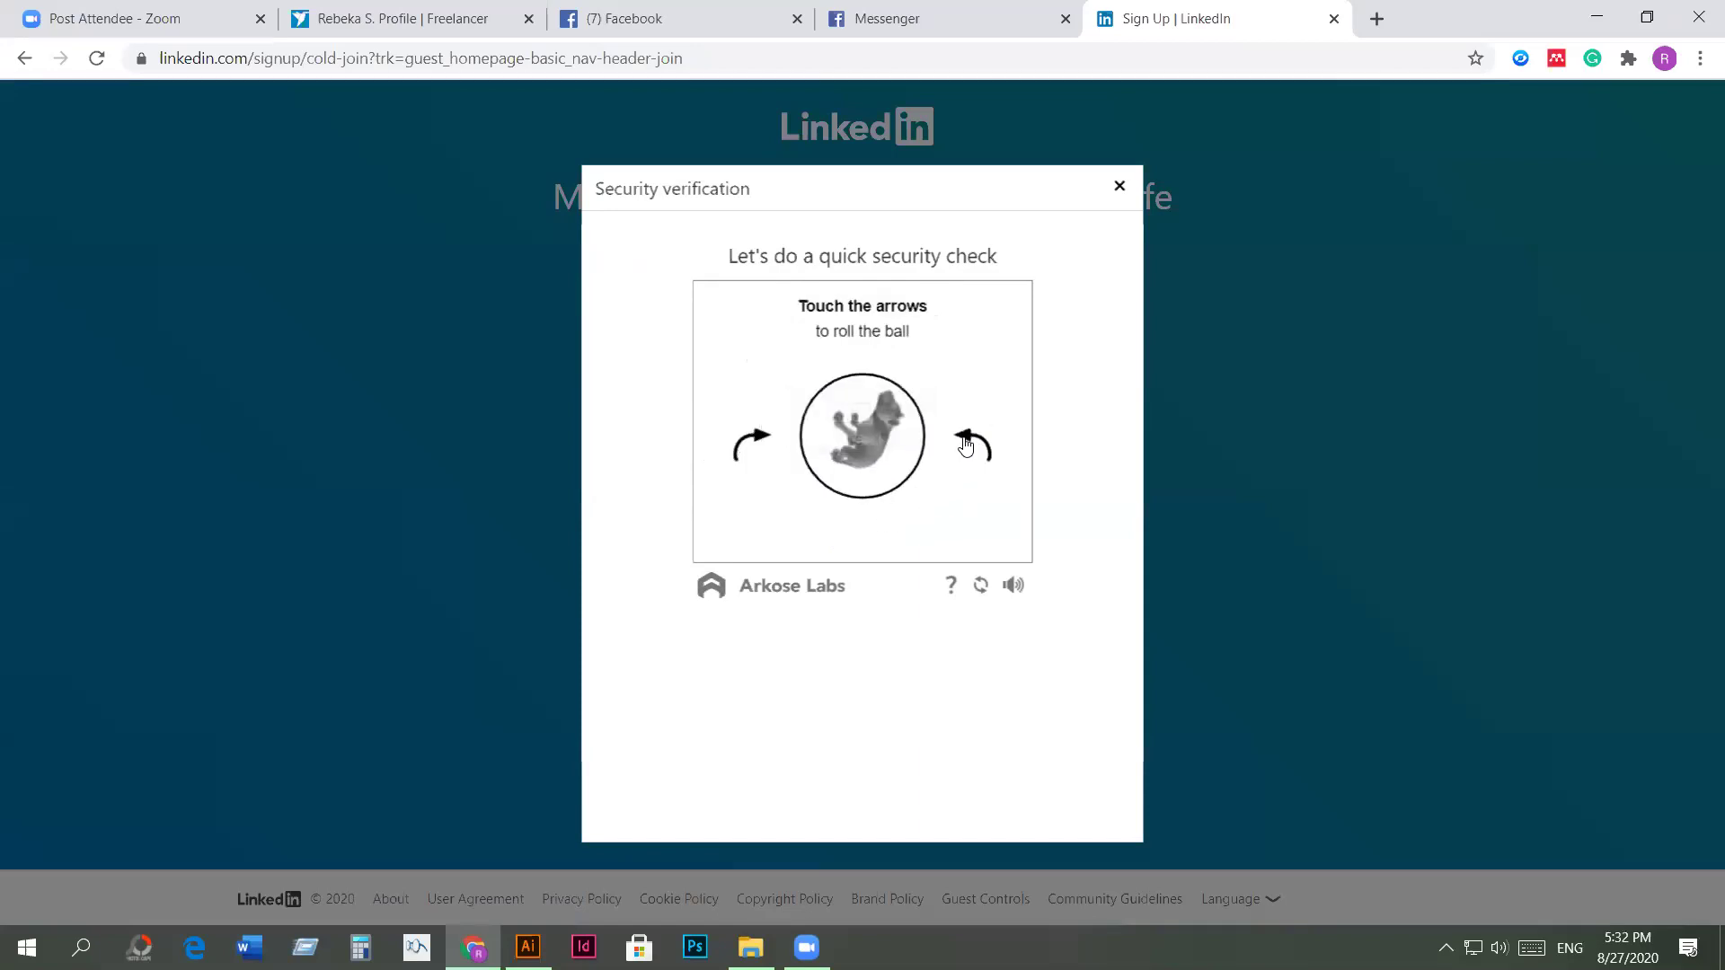
click(966, 445)
click(845, 536)
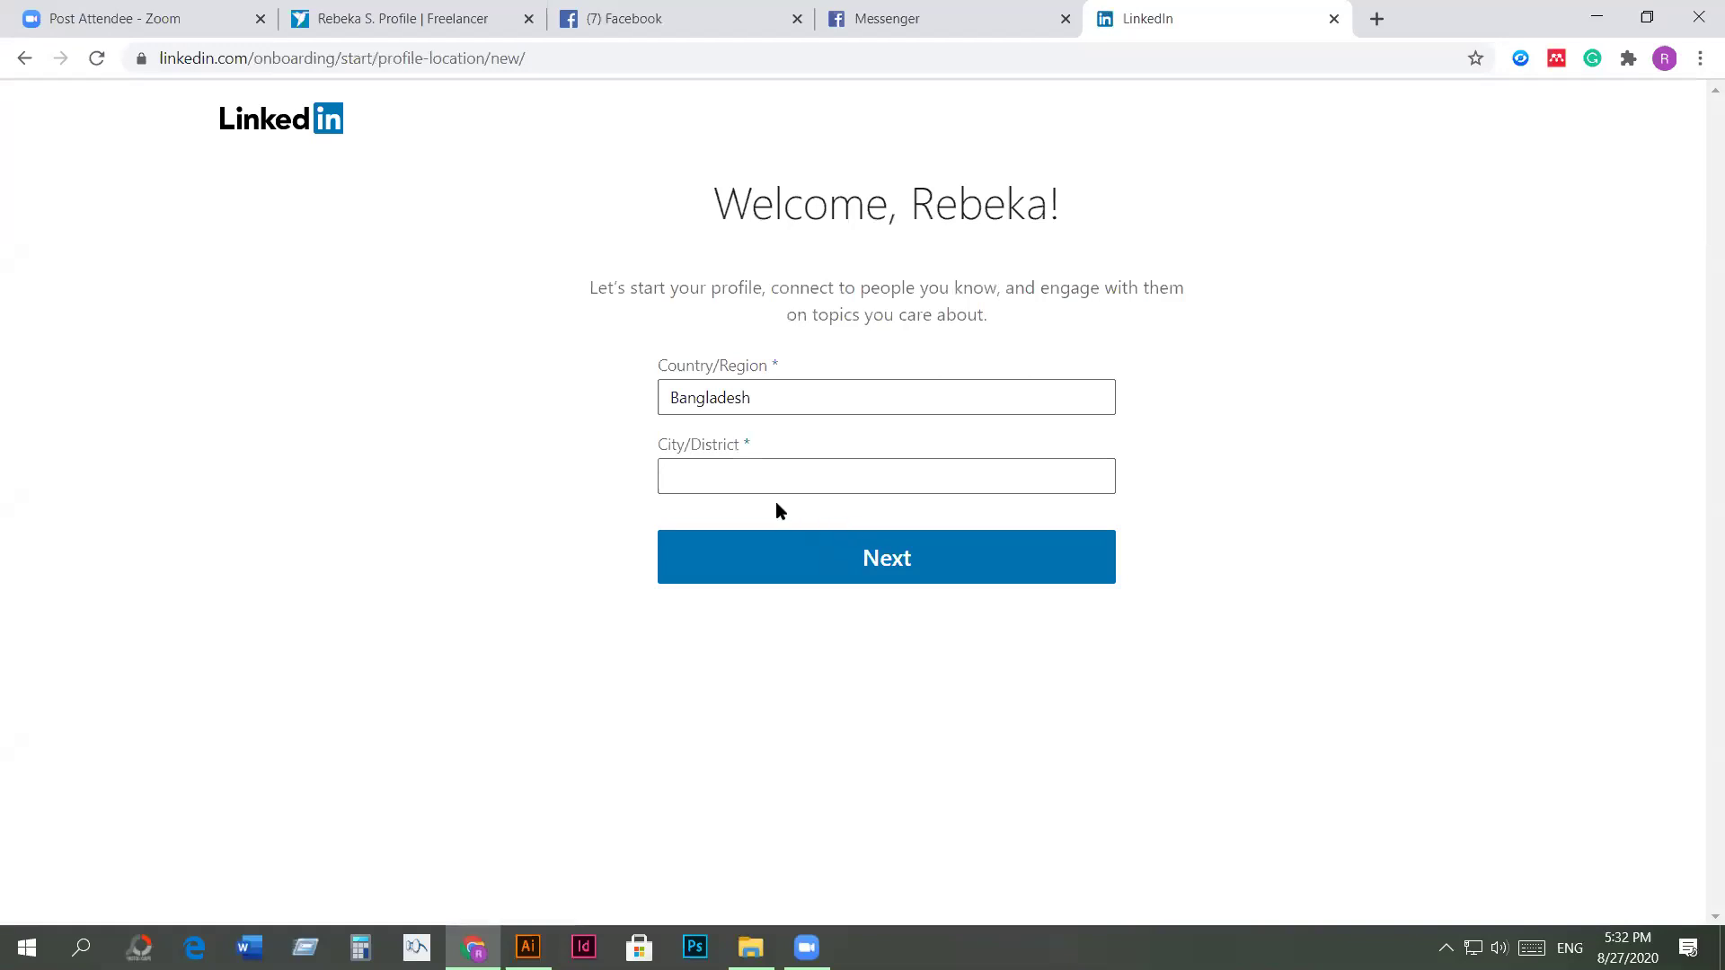
Set the City/District to Rajshahi, Bangladesh and go to the next step
click(717, 476)
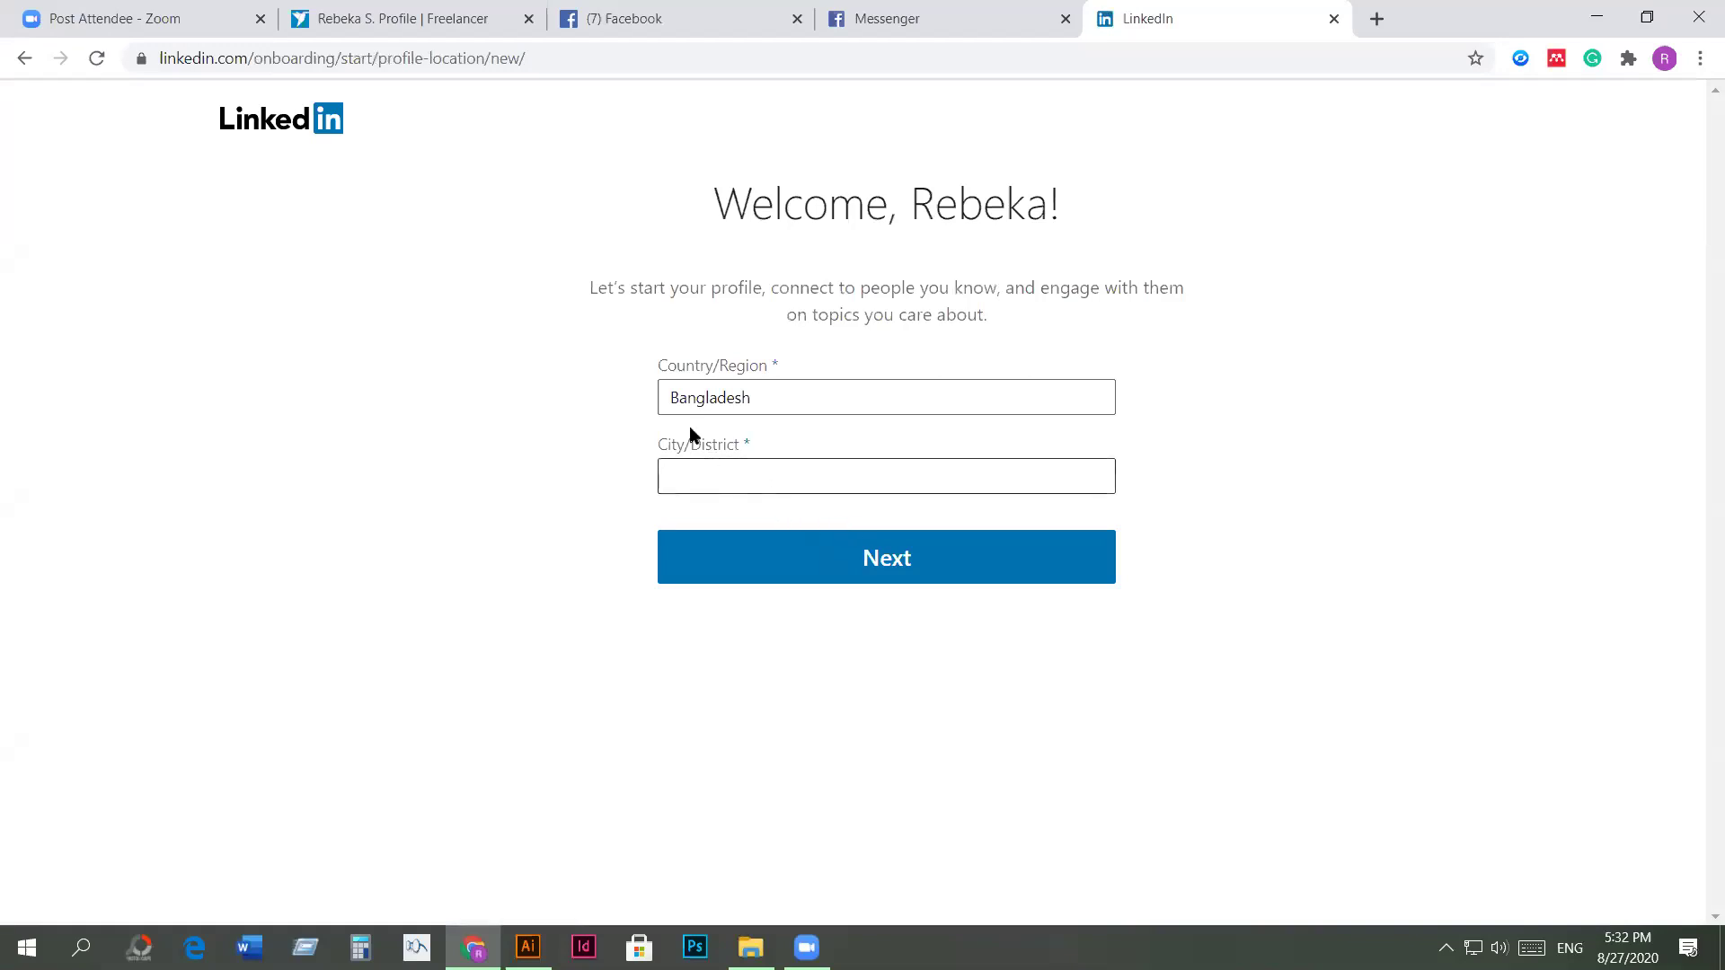
click(732, 460)
text(Rajshahi)
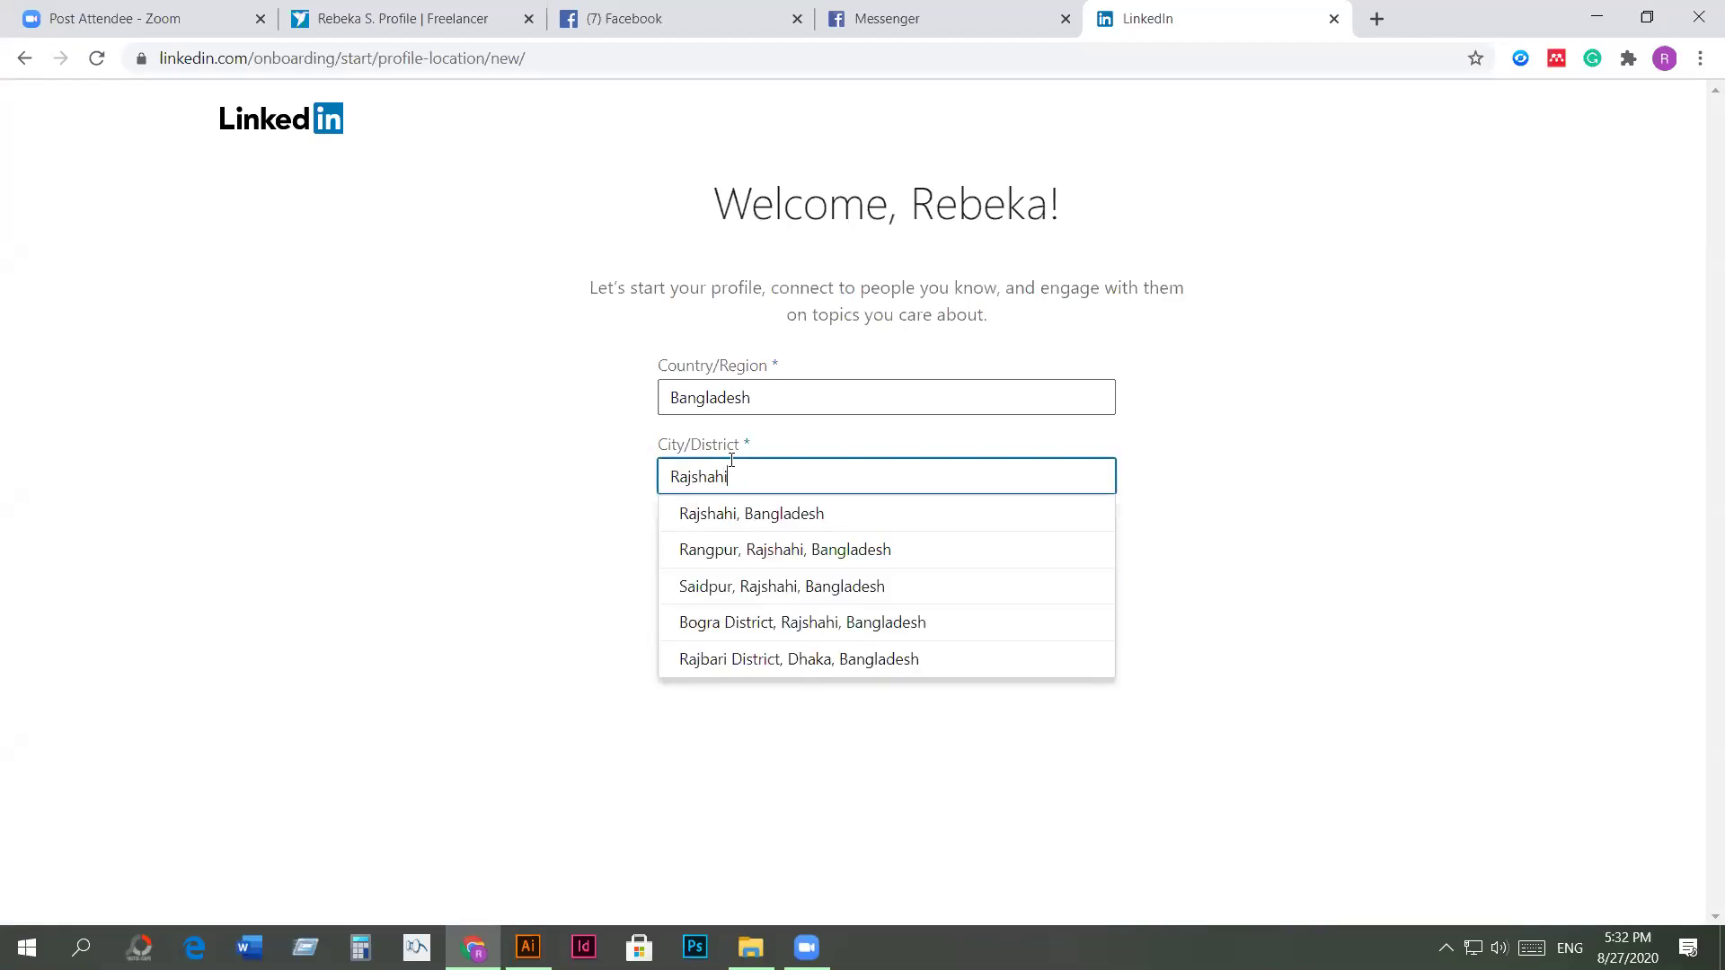
click(738, 509)
click(809, 561)
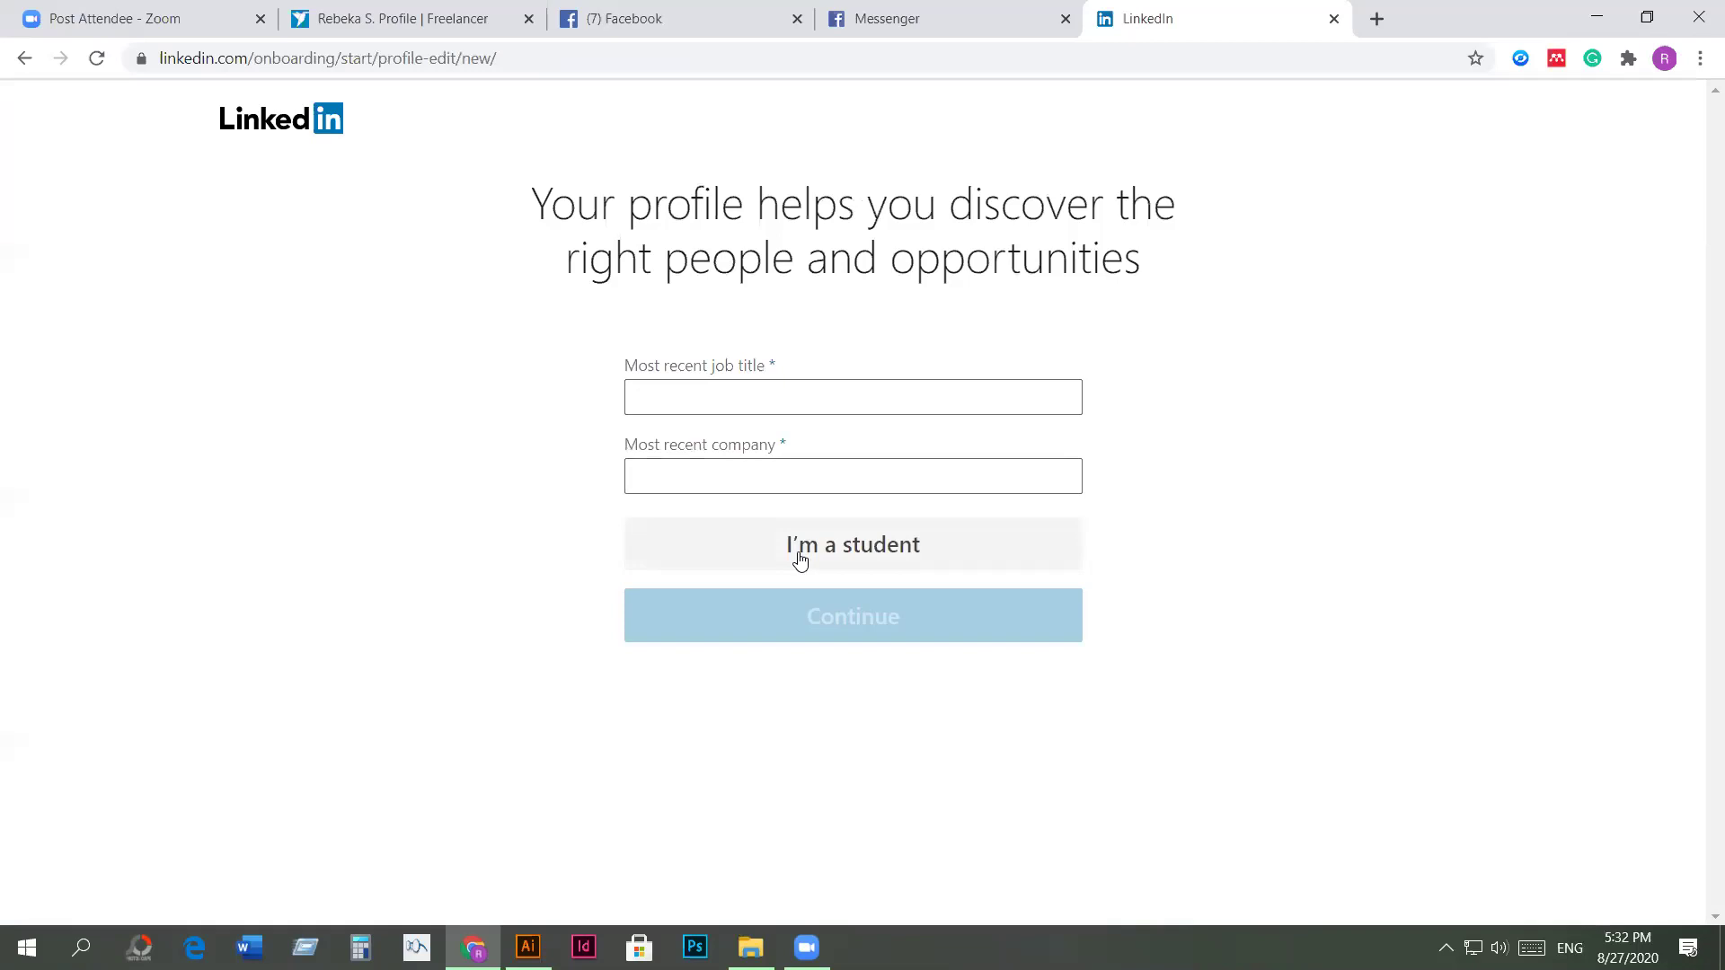
click(780, 399)
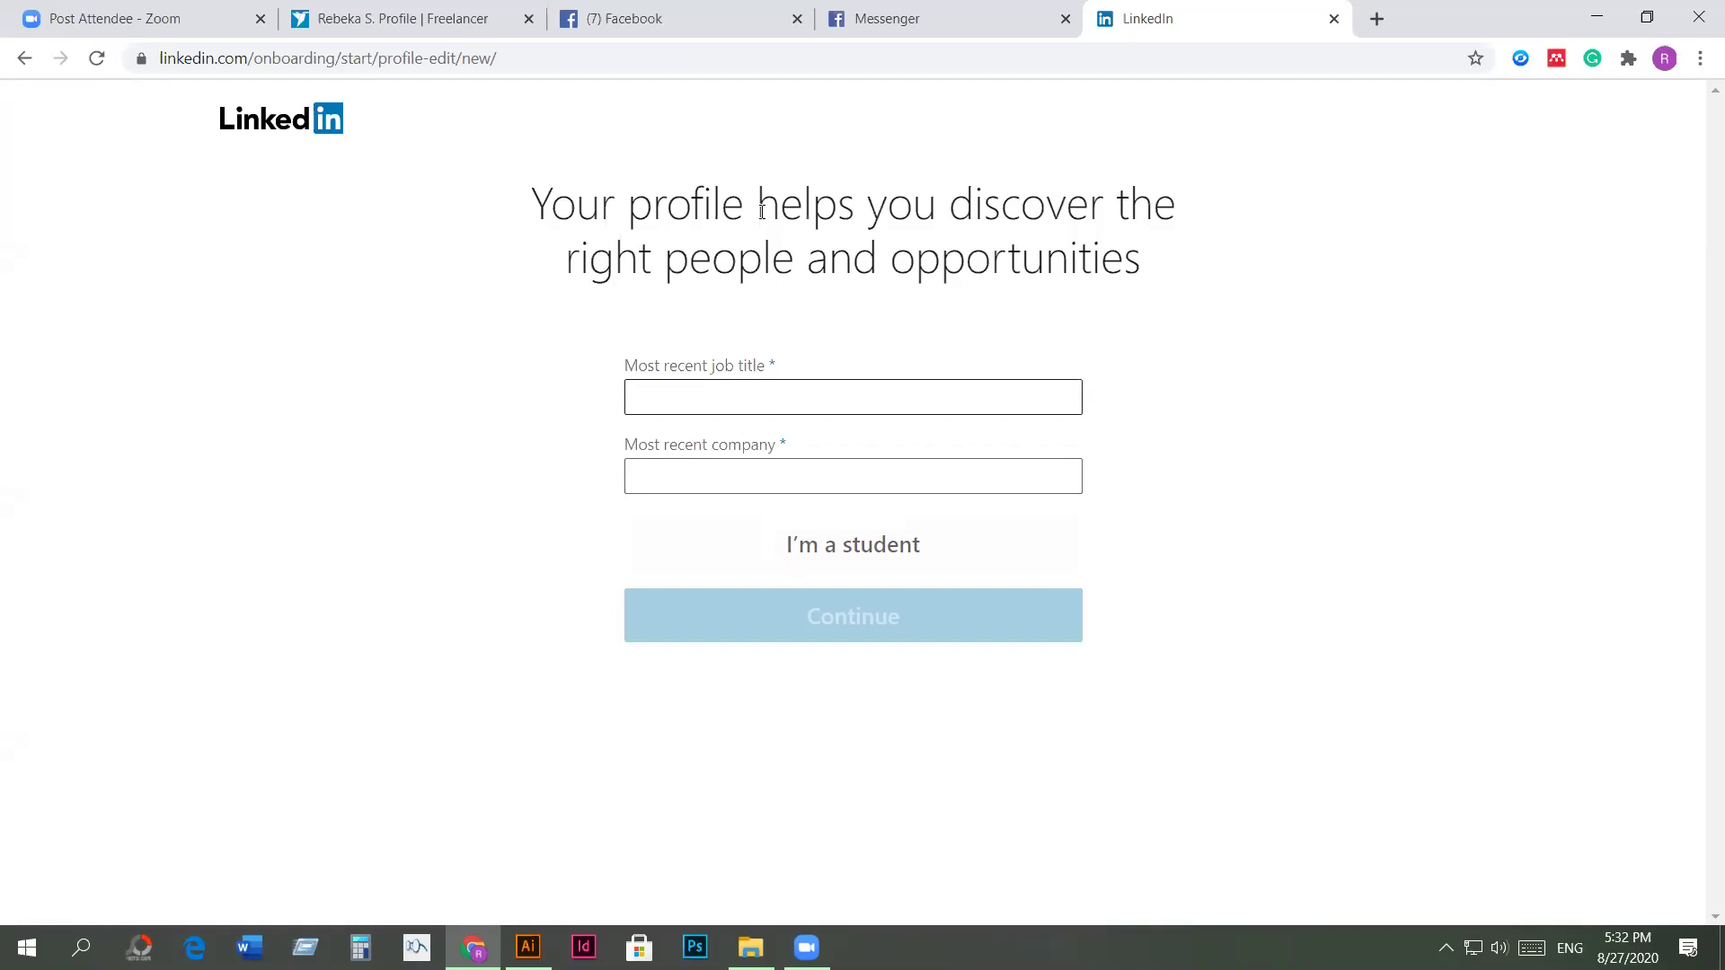
click(870, 544)
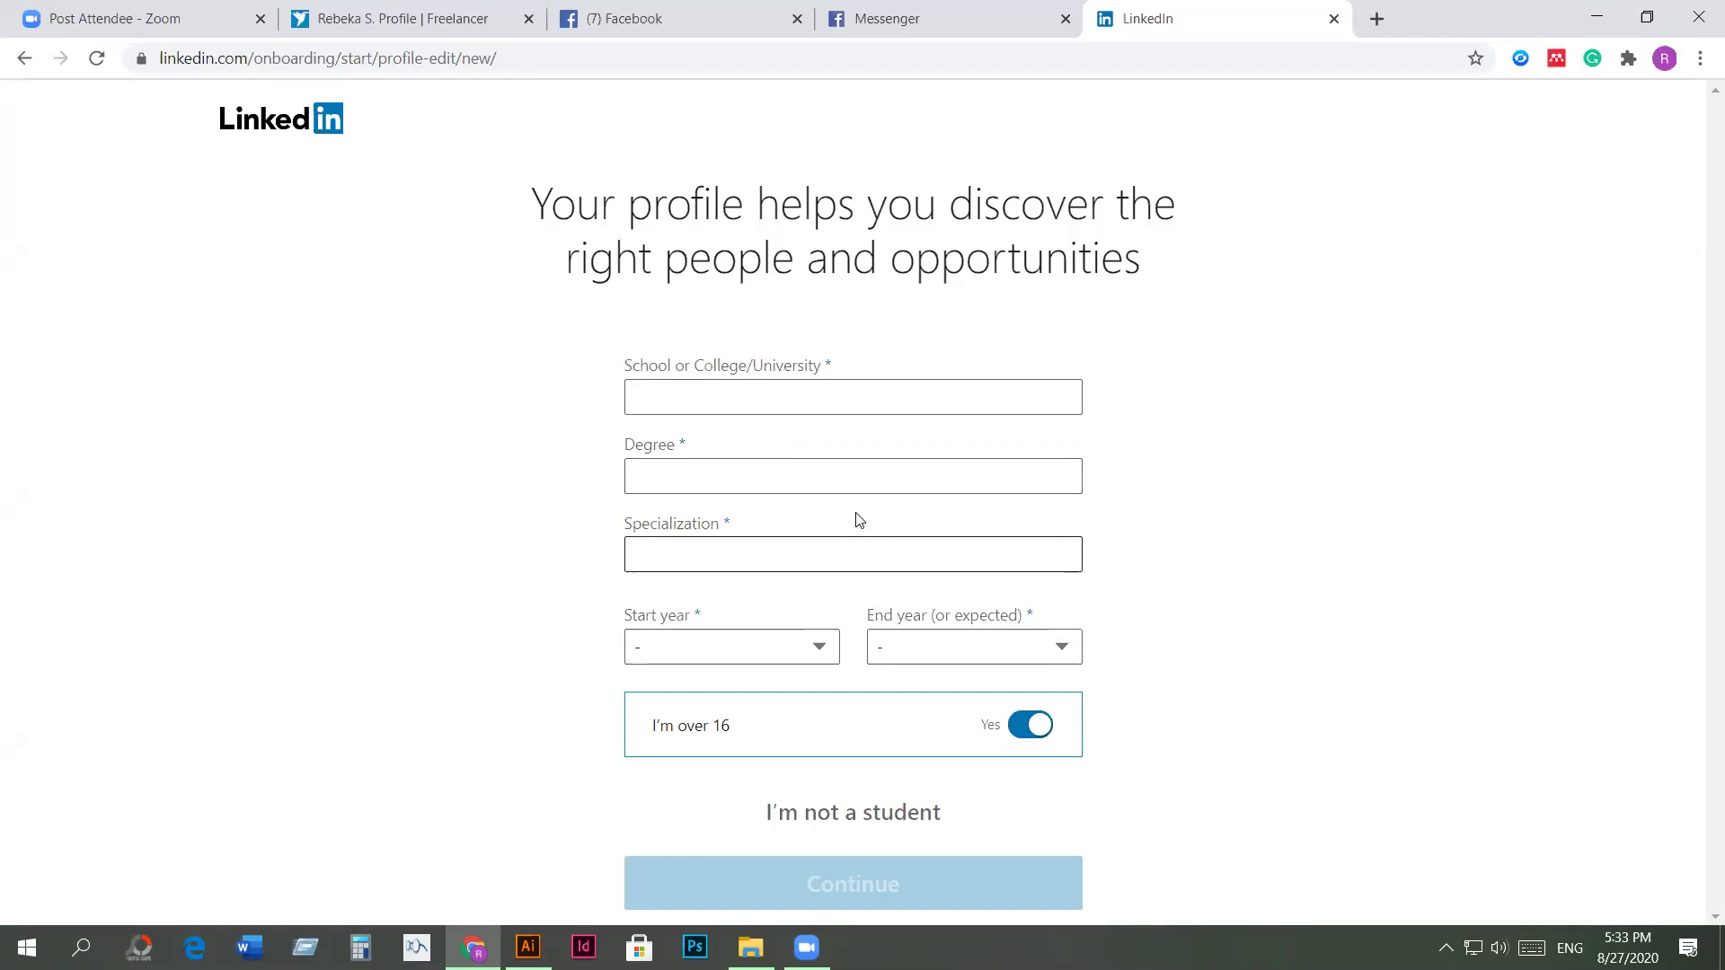
click(21, 59)
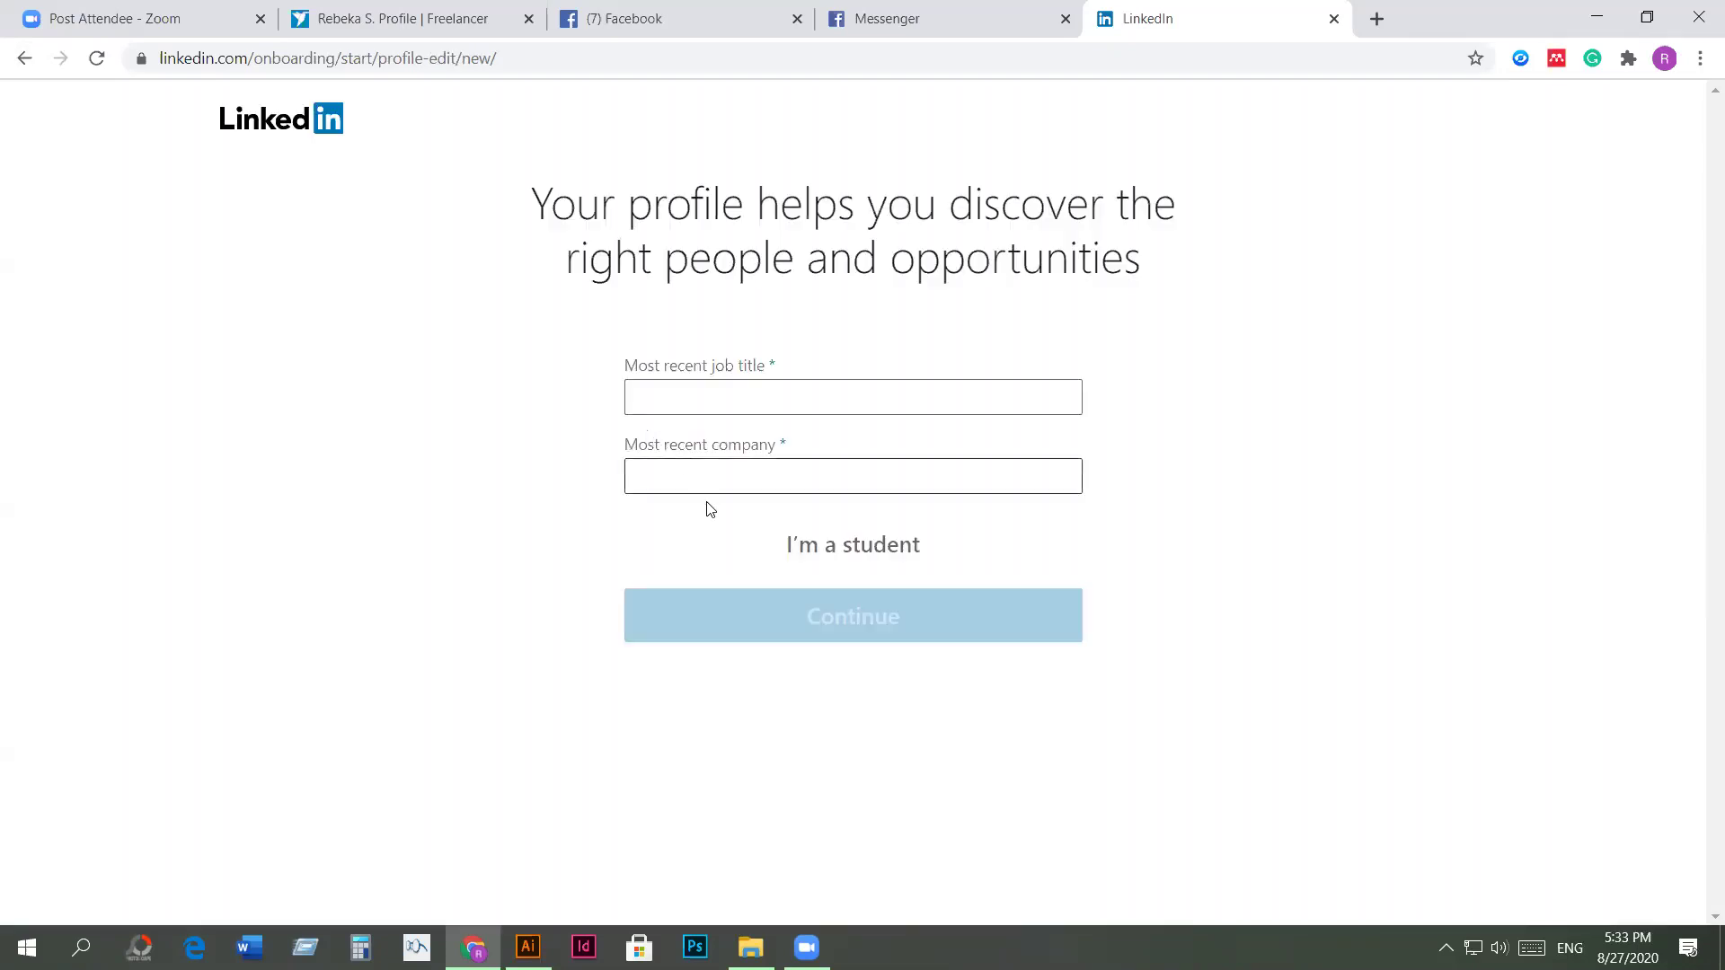
click(784, 393)
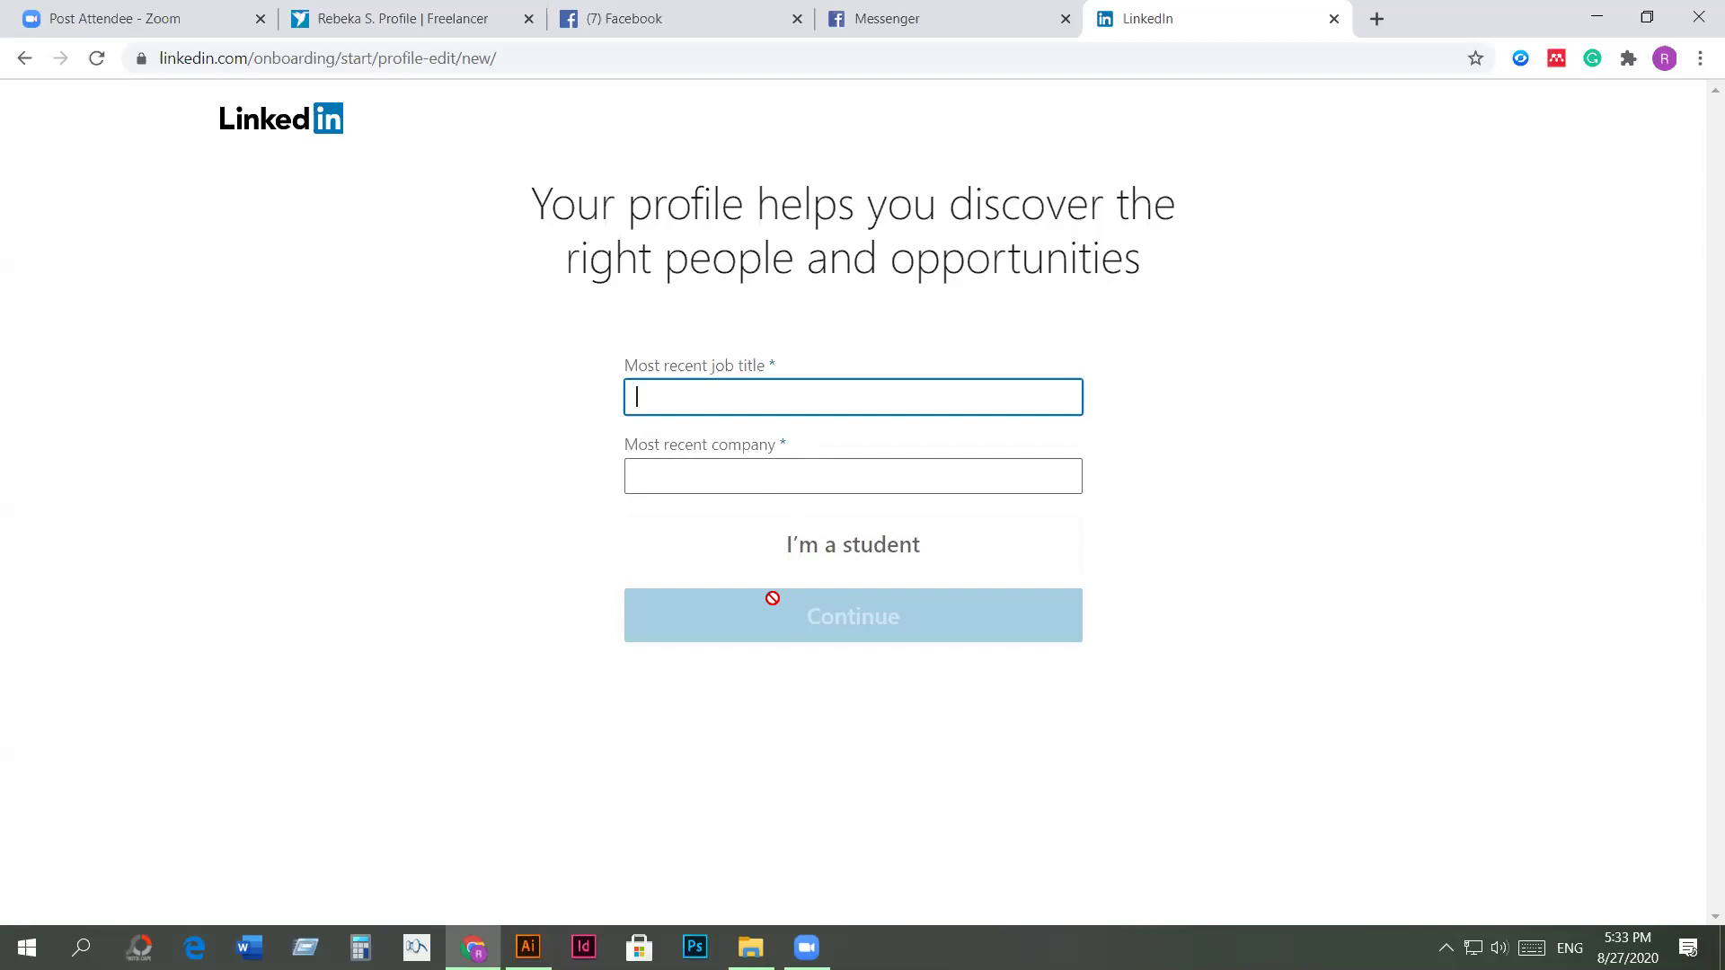
Enter 'Graphic Designer' as the most recent job title, fixing the misspelling
text(Gra)
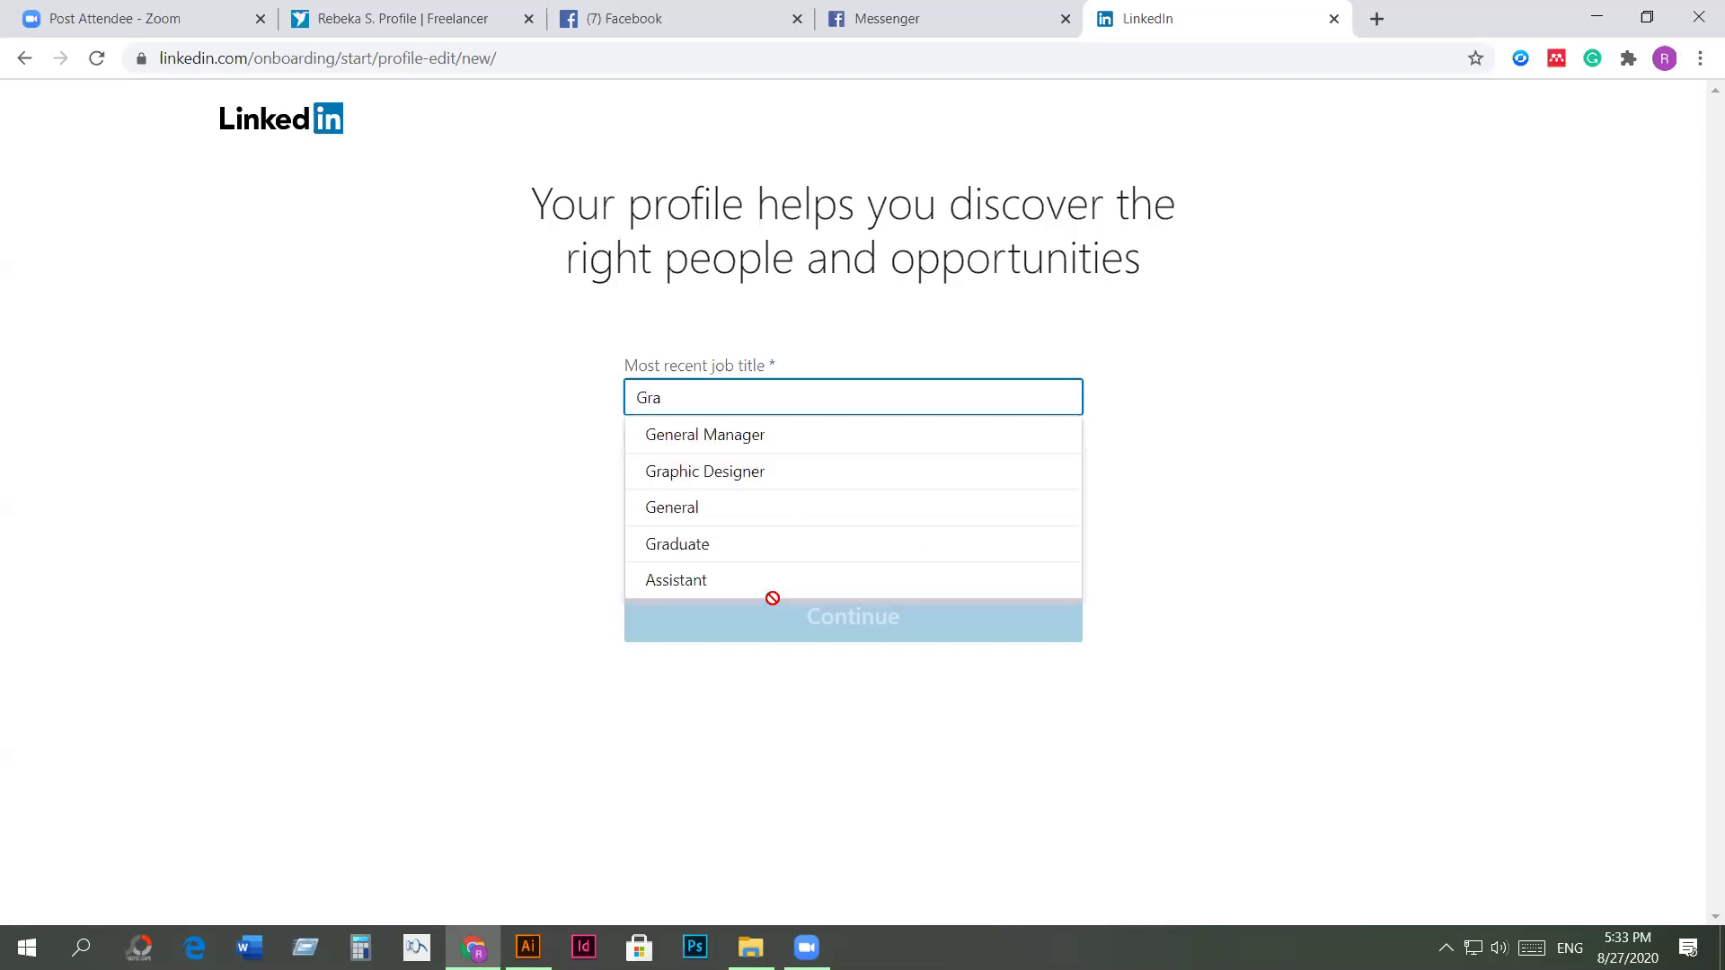
text(phi)
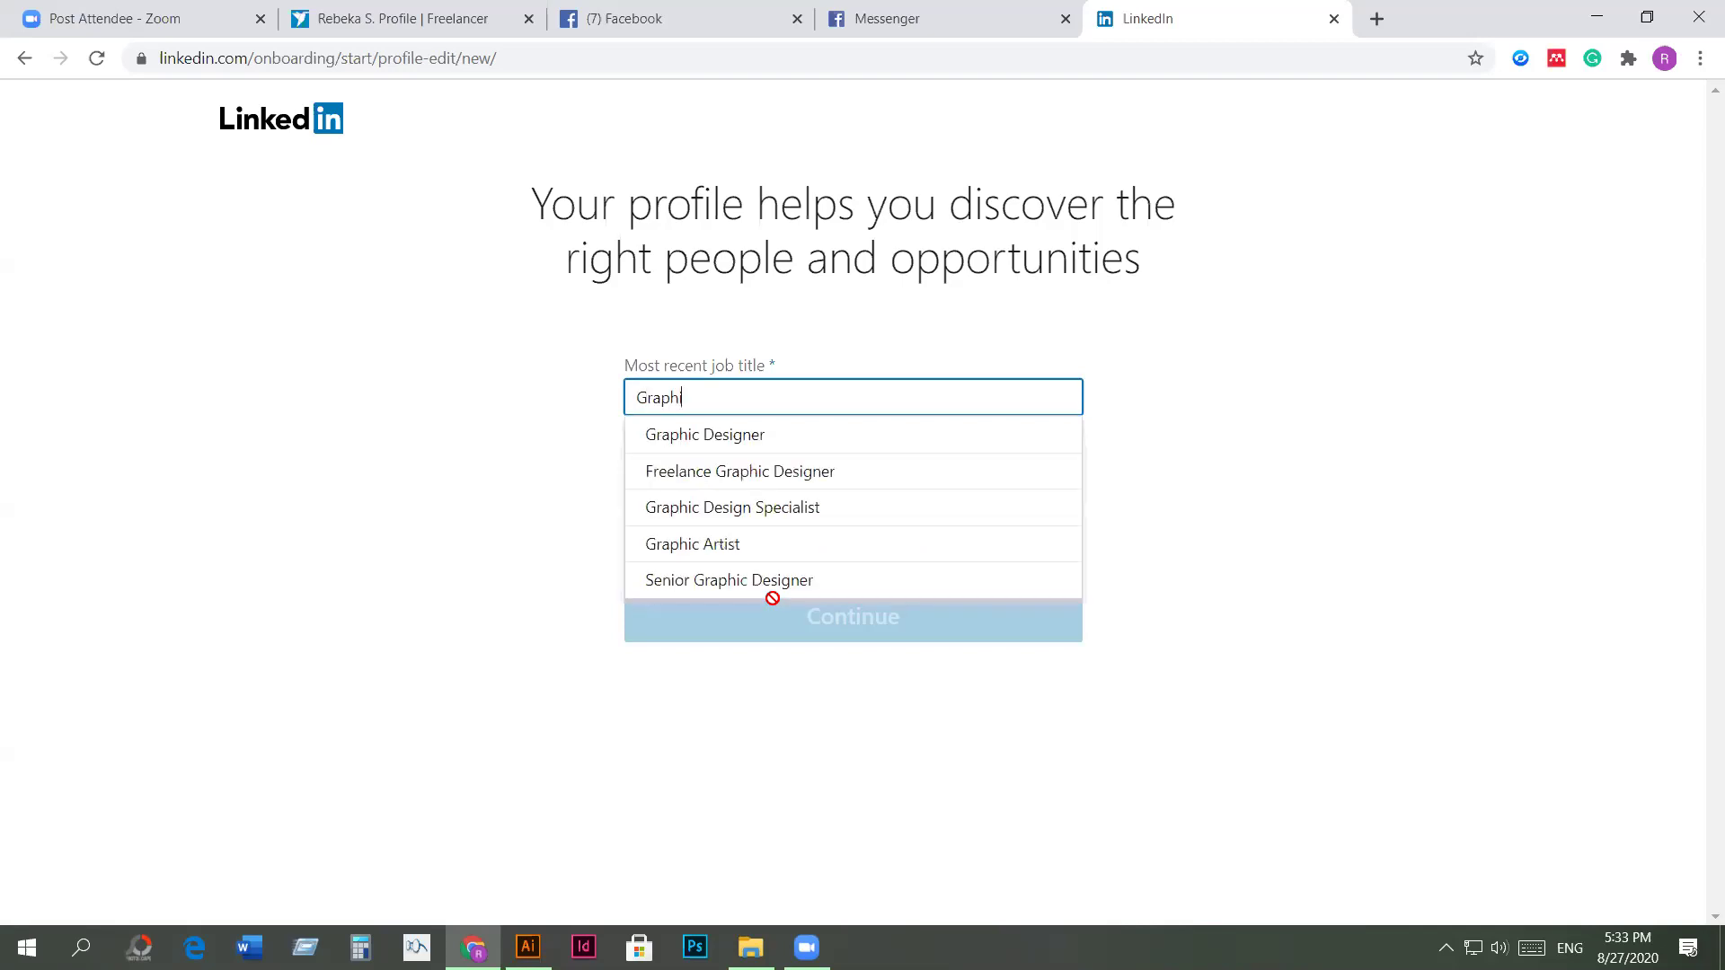
text(c)
text( Desighner)
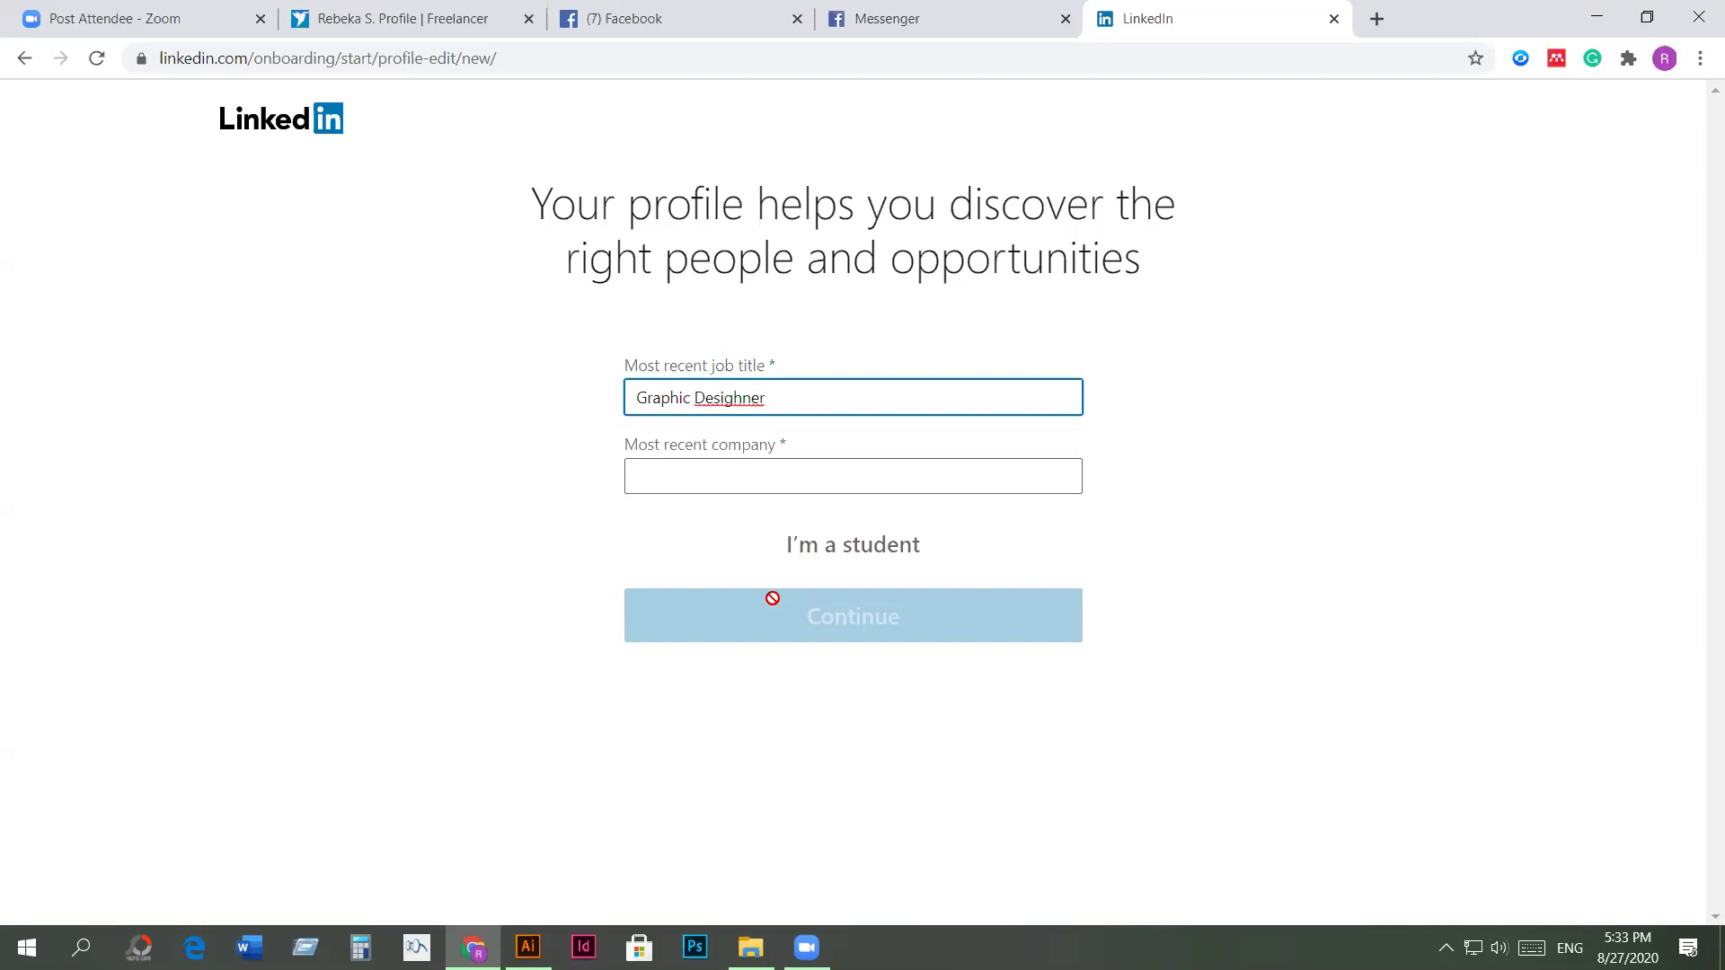
right_click(738, 404)
click(773, 415)
click(1308, 666)
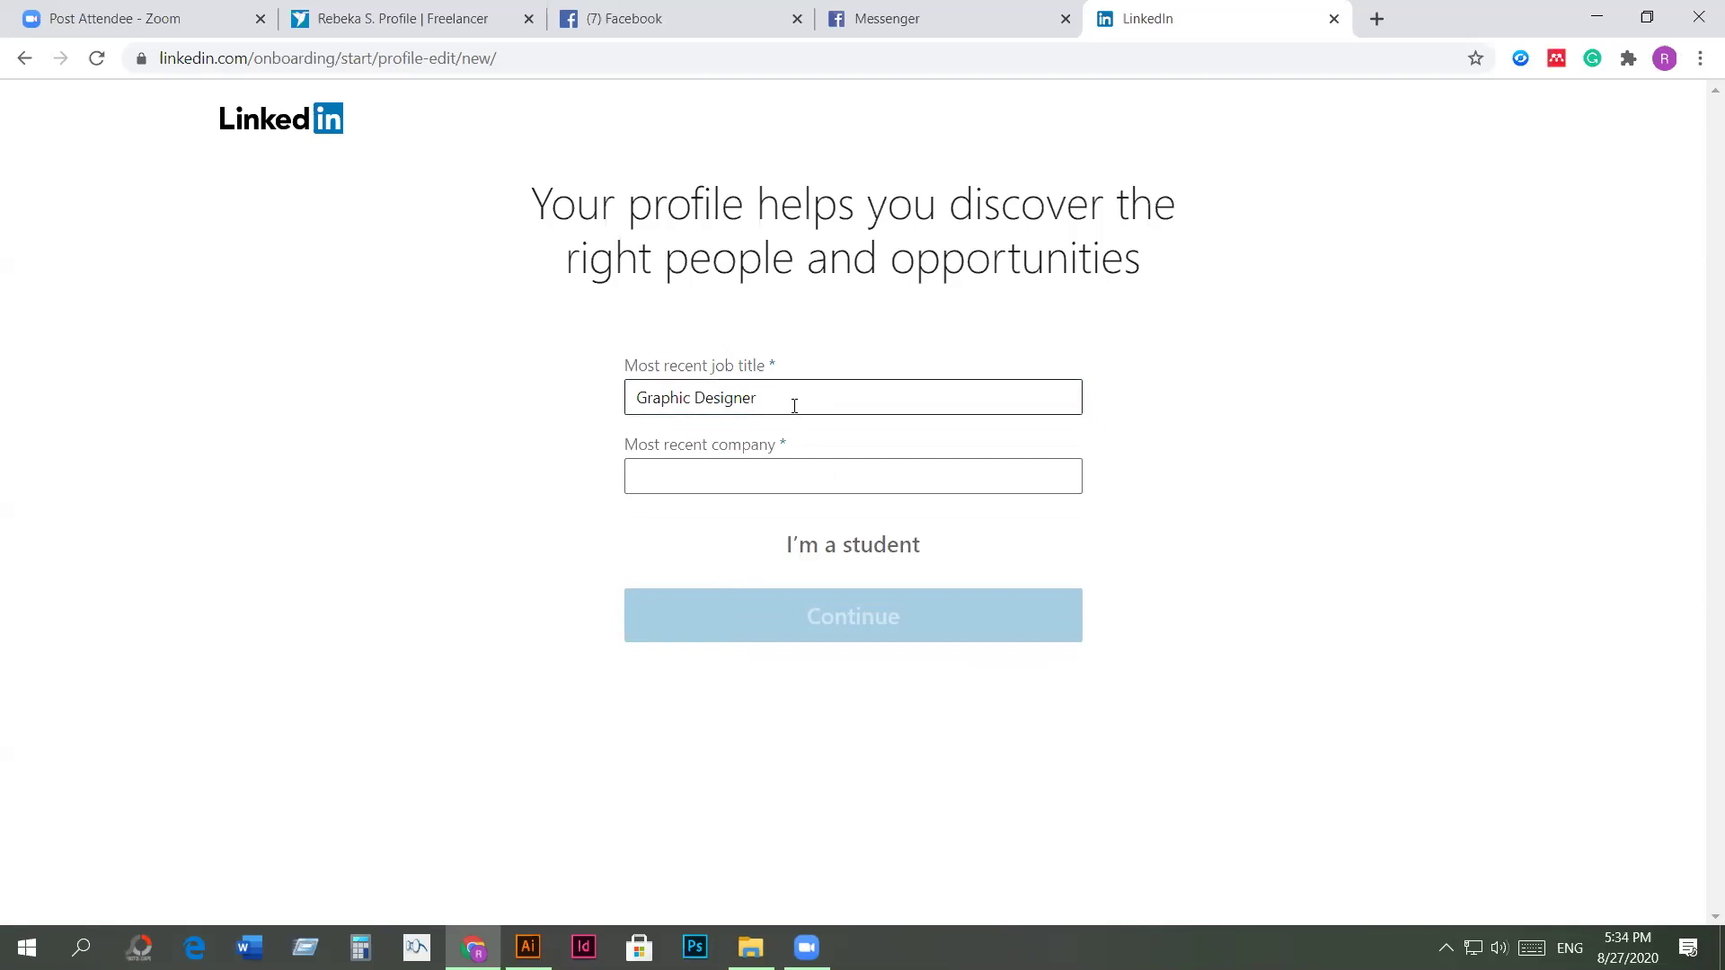
Set the most recent company to Fiverr from the suggestions
click(780, 473)
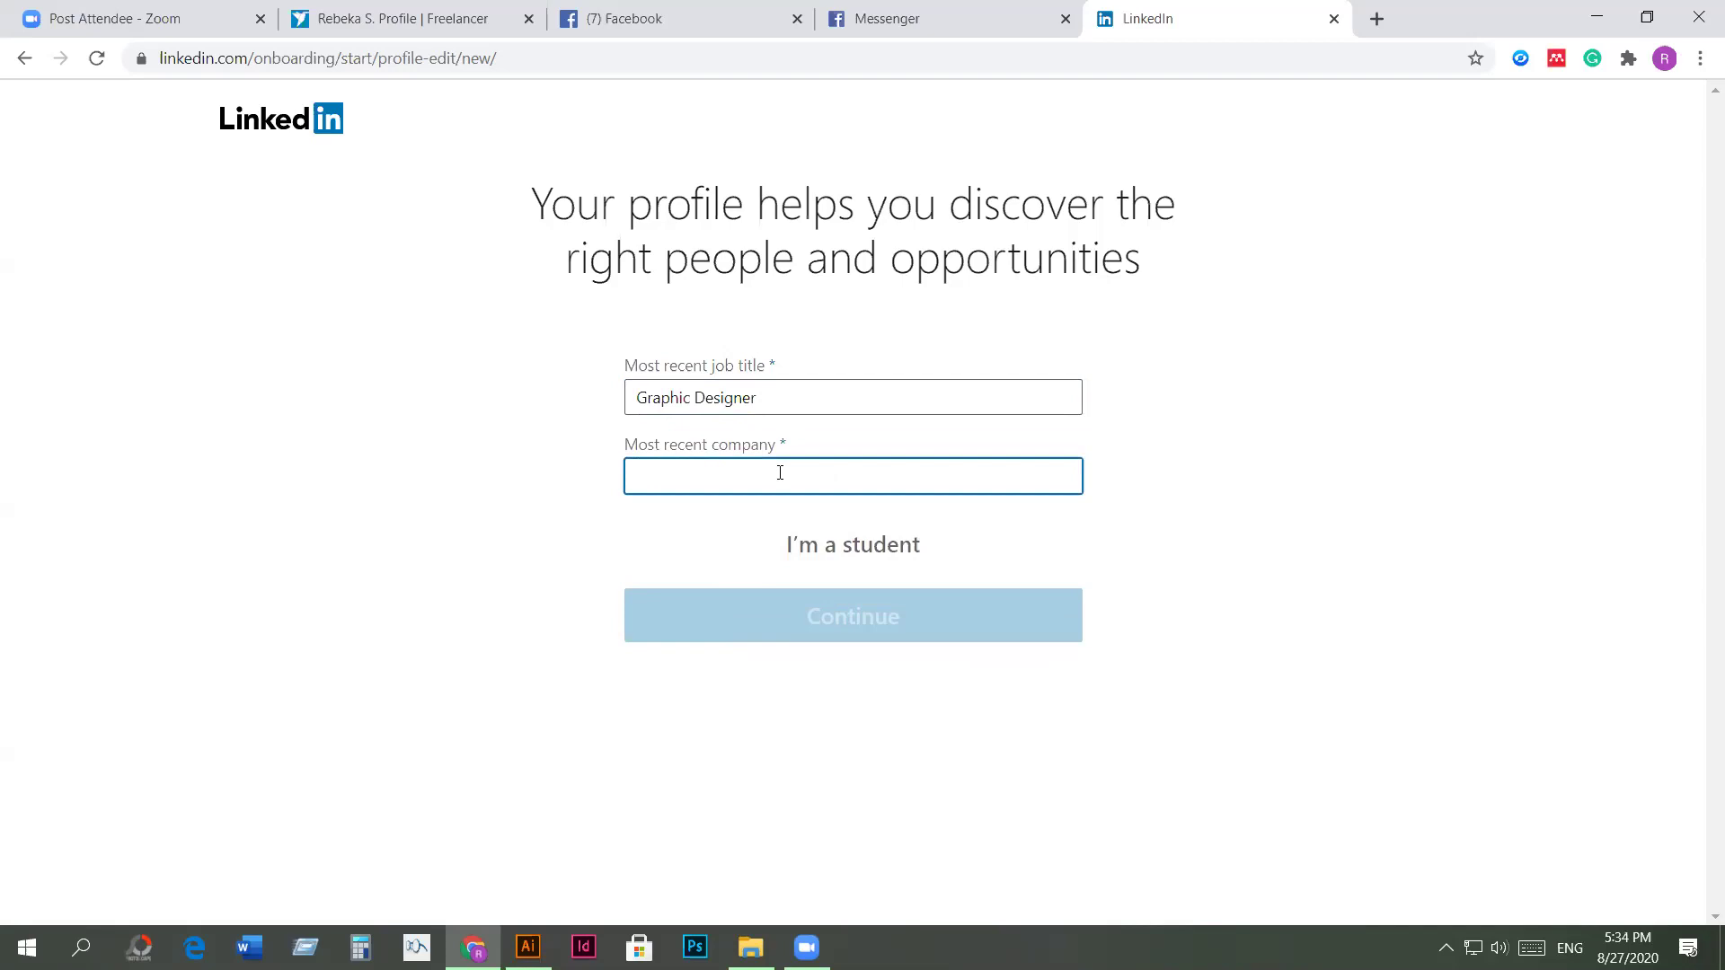
text(f)
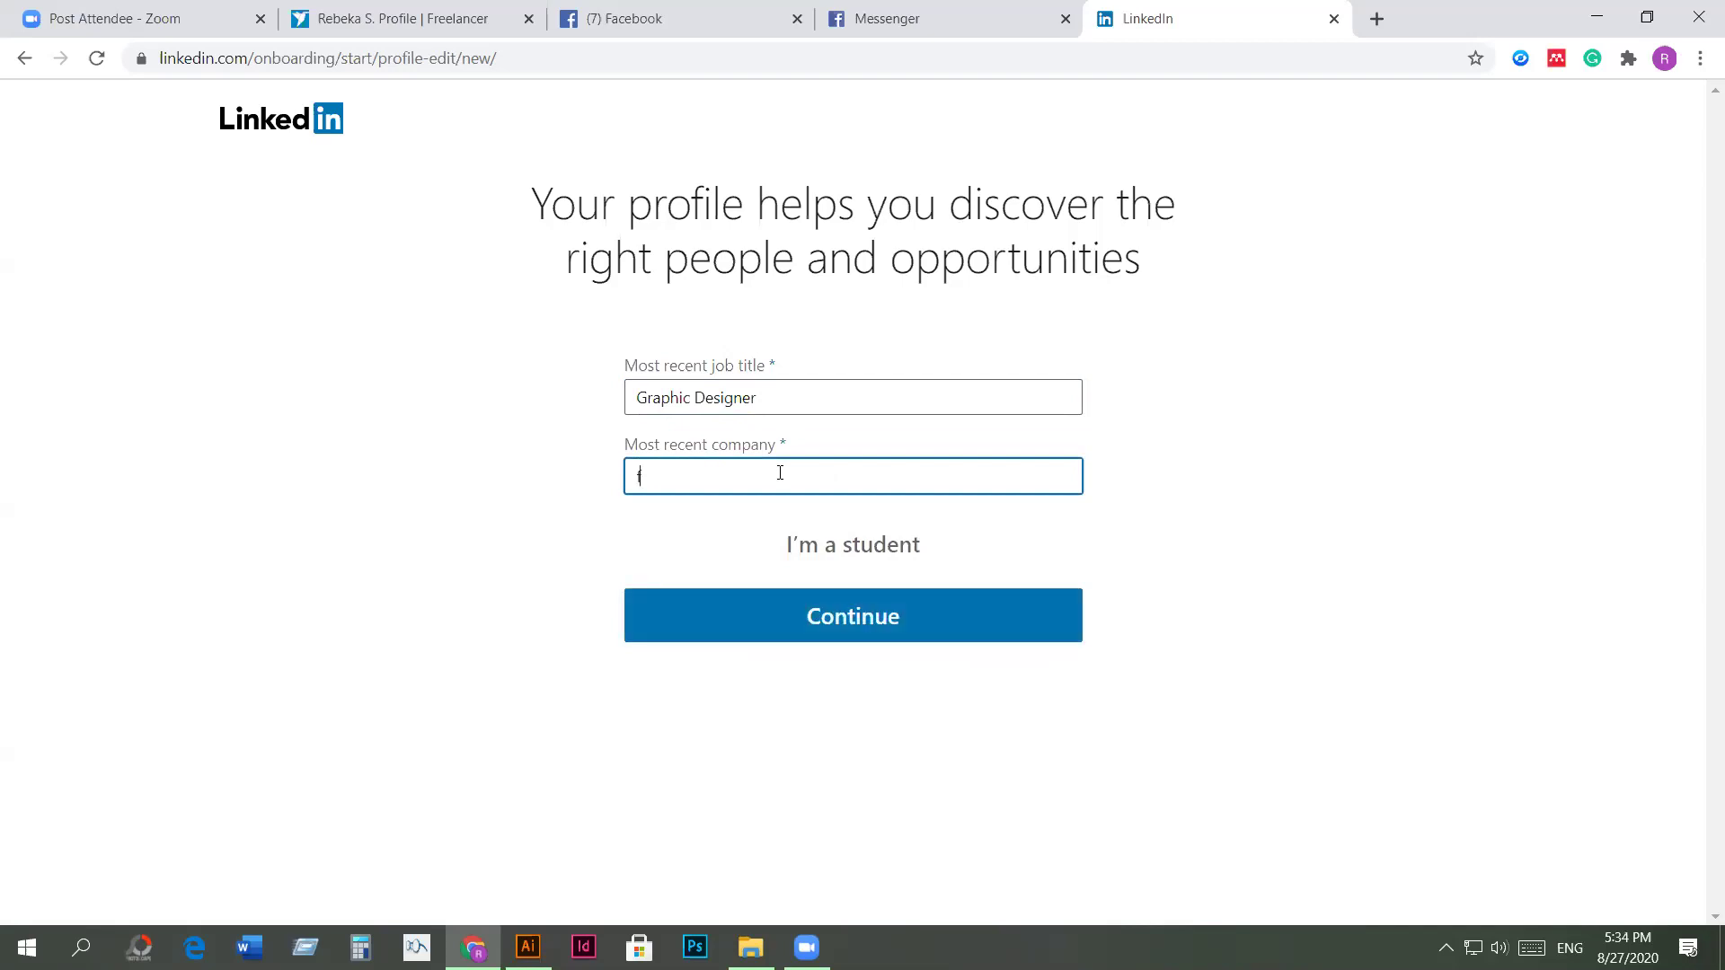
text(ivver)
key(BackSpace)
key(BackSpace)
key(BackSpace)
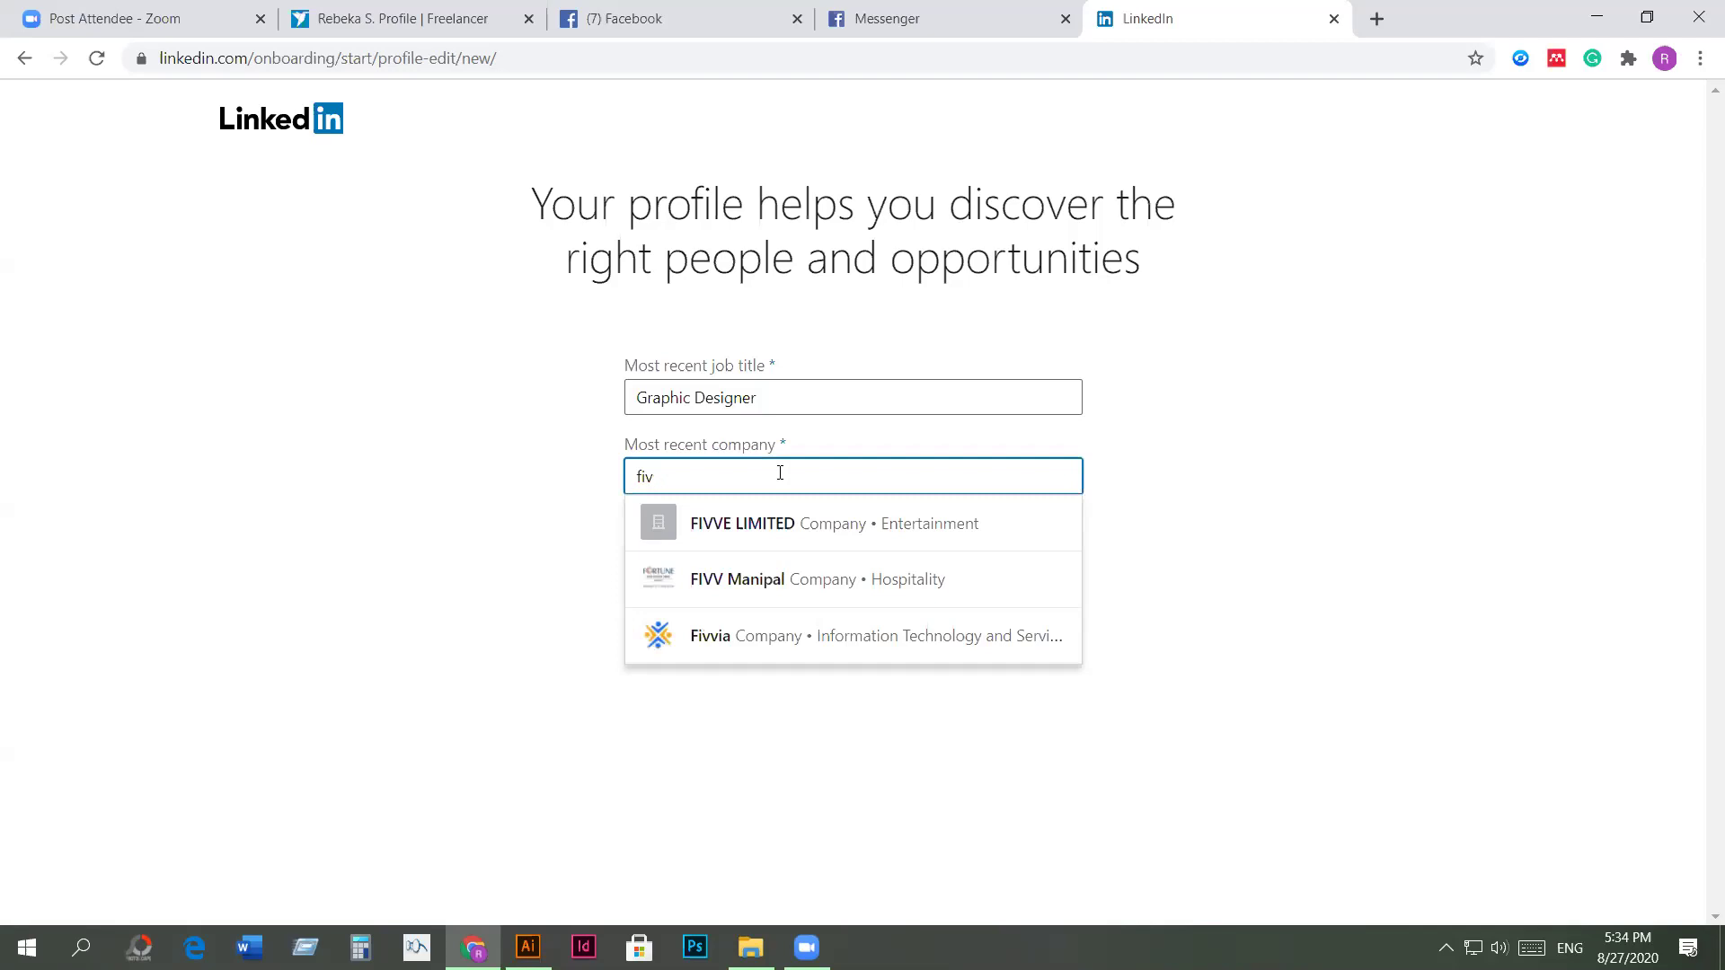
text(err)
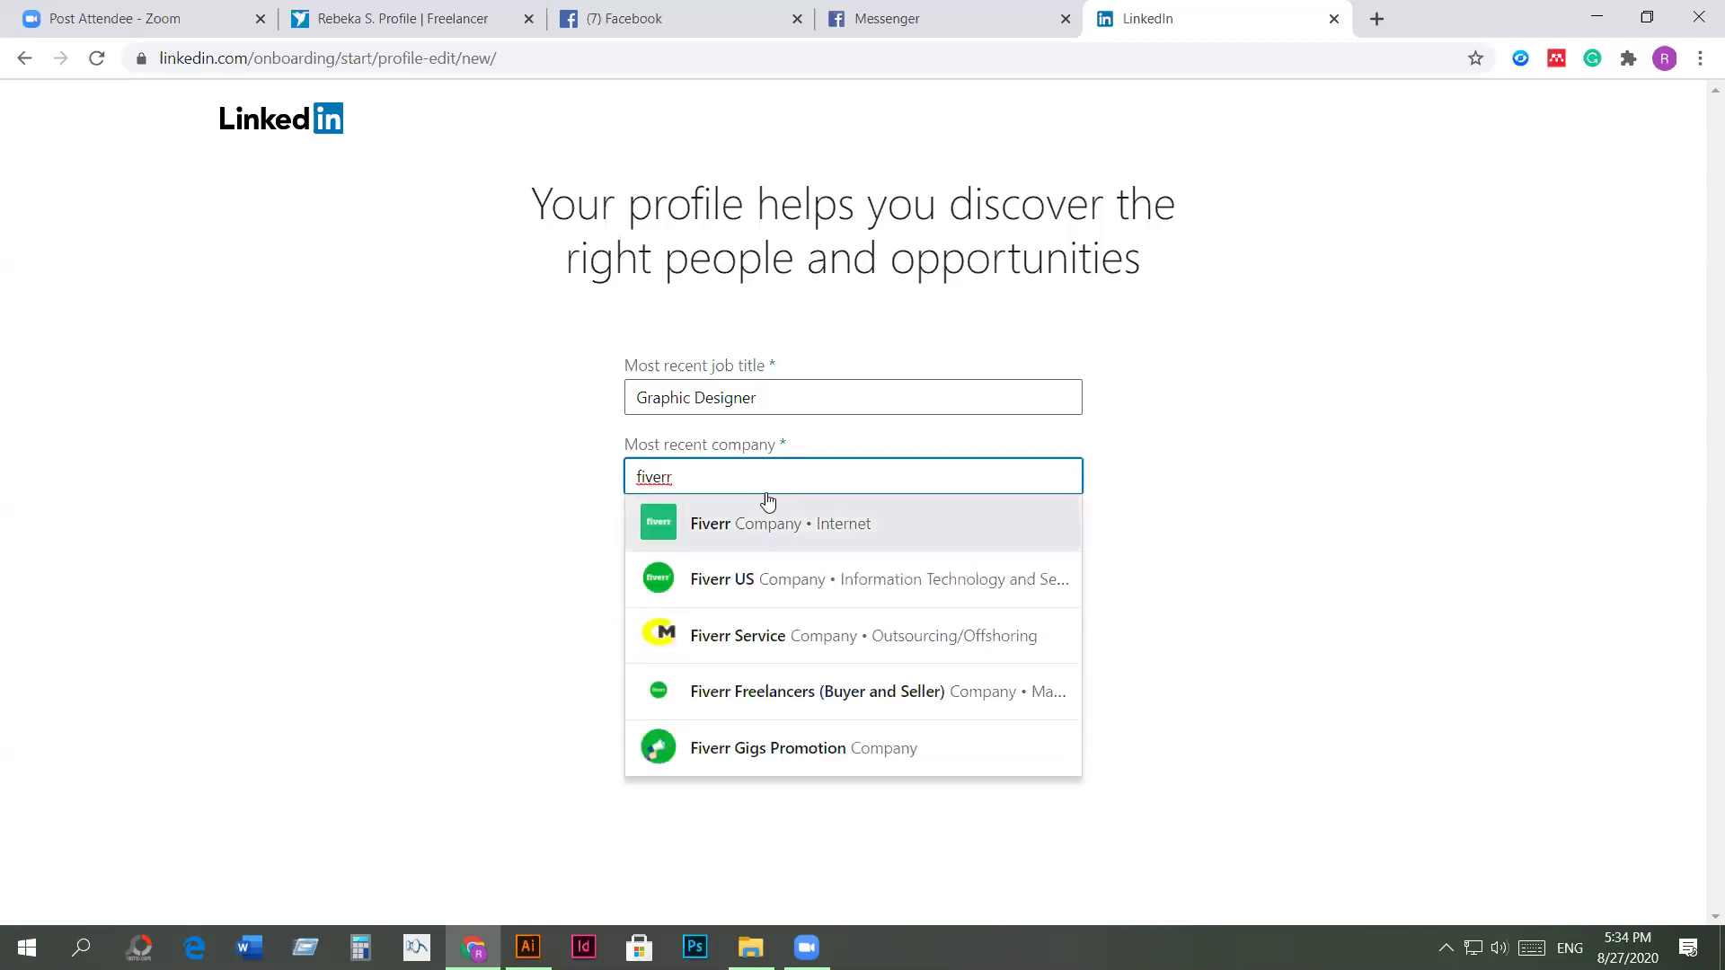
click(757, 536)
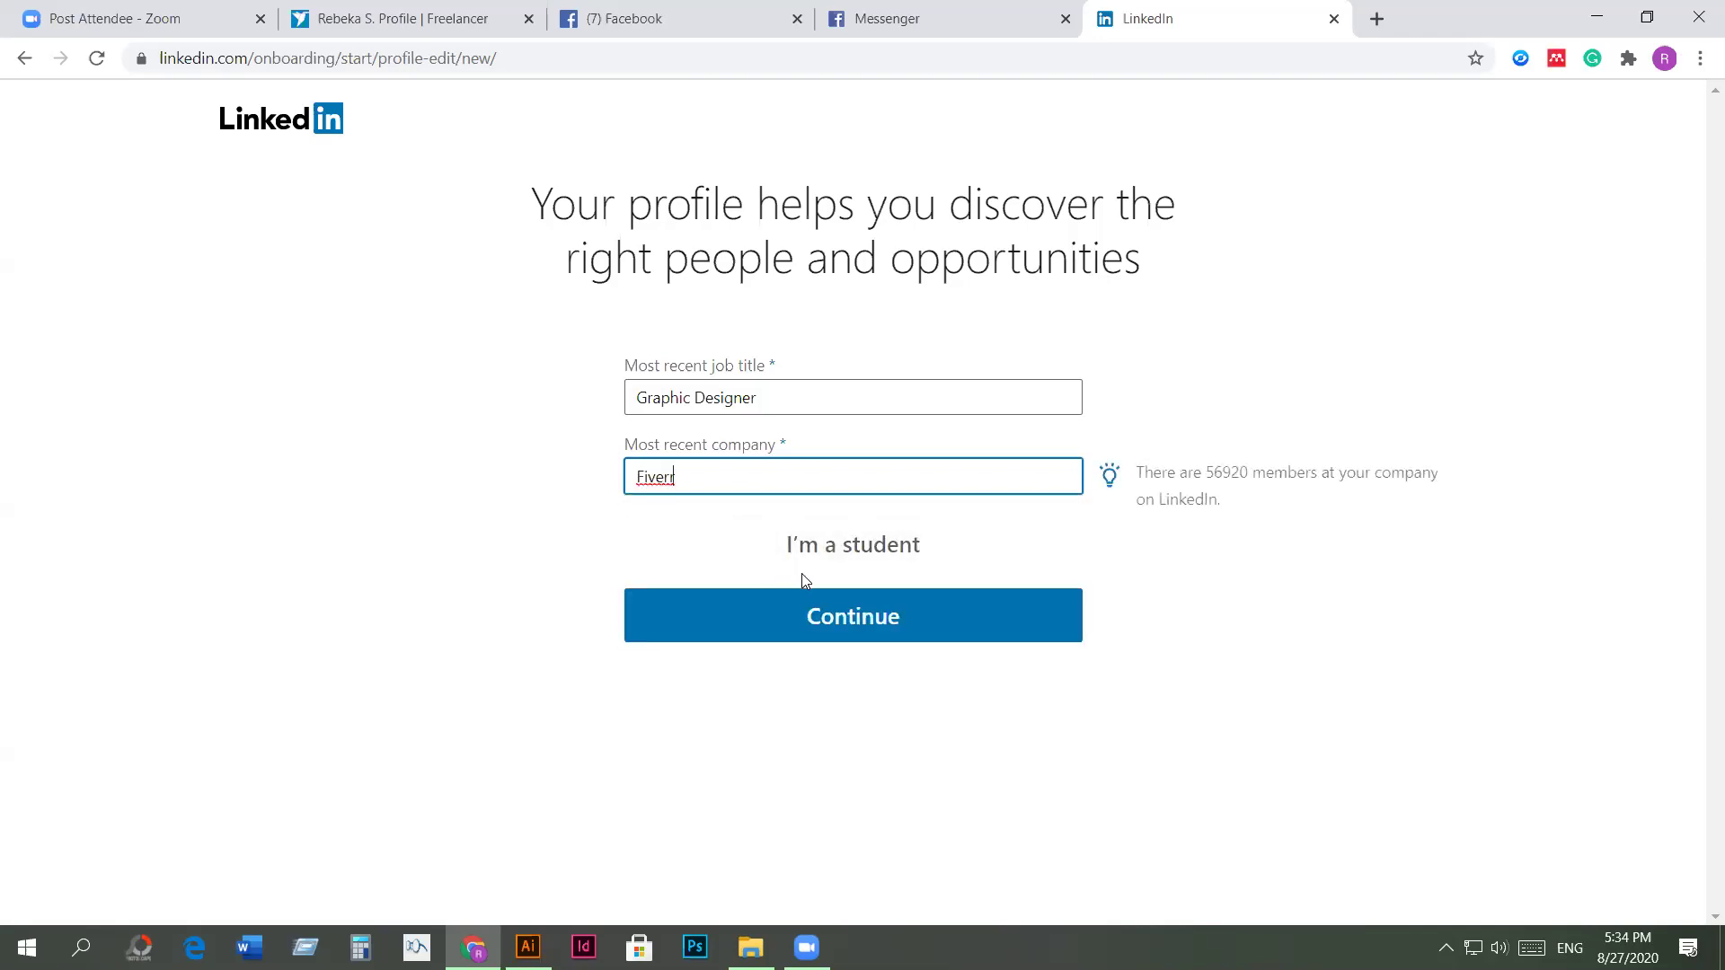
click(845, 618)
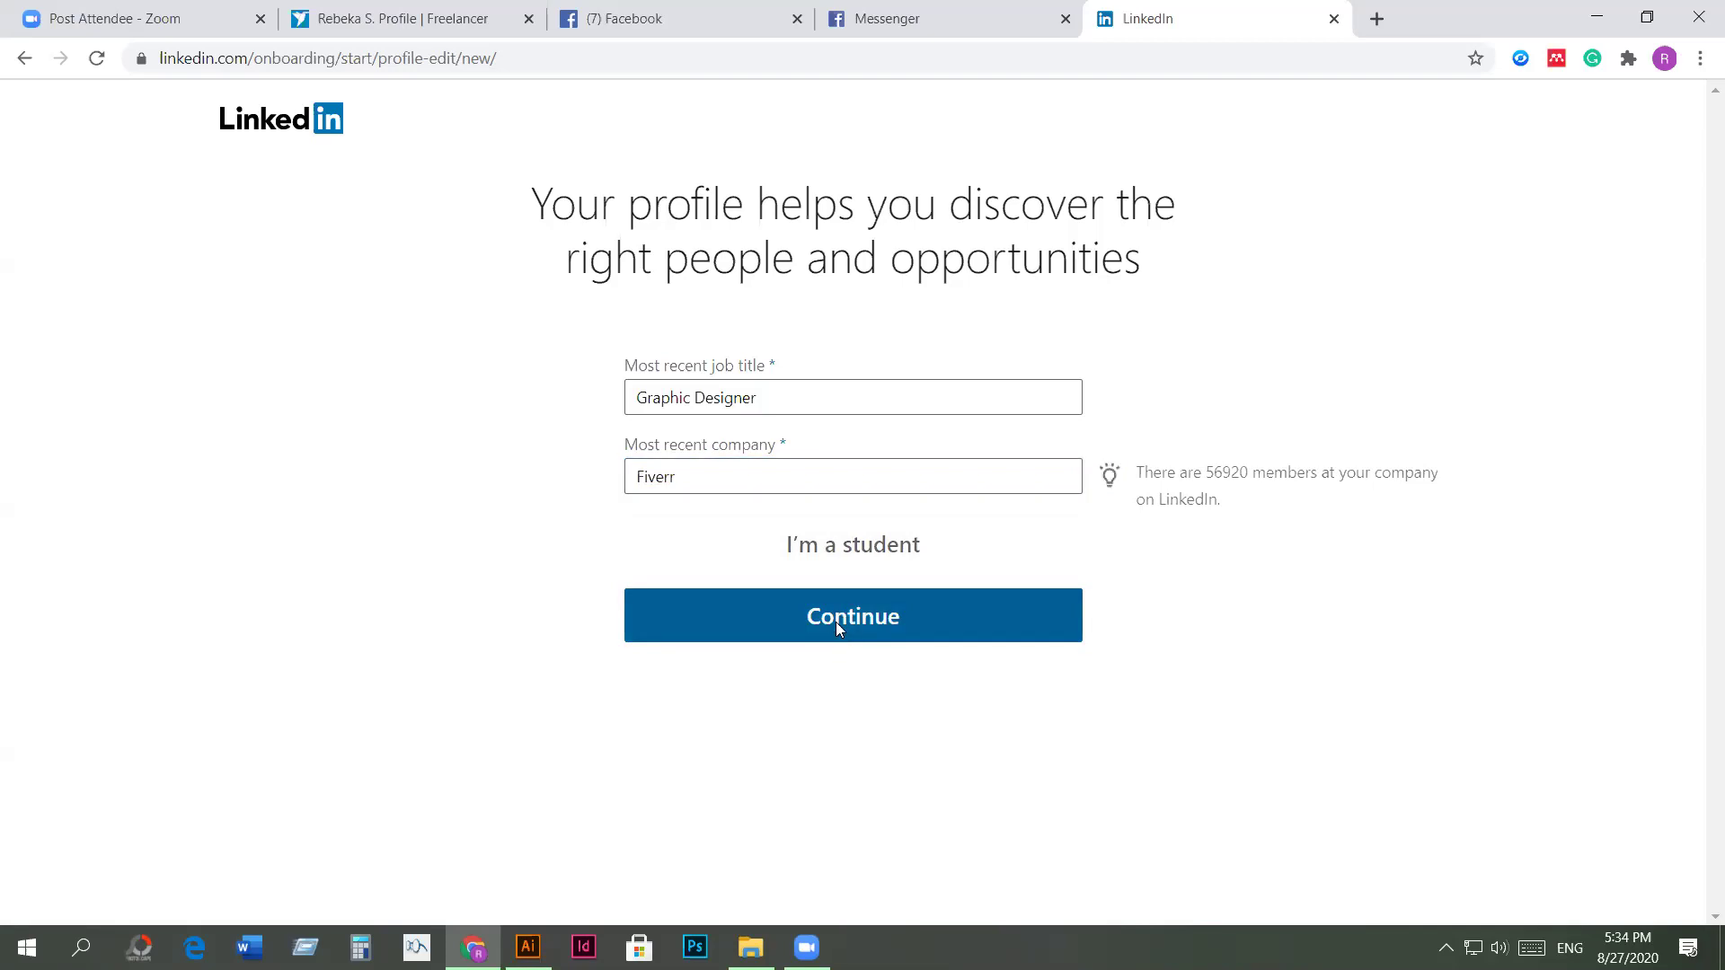
Submit the job details and confirm the email with the emailed verification code
click(835, 621)
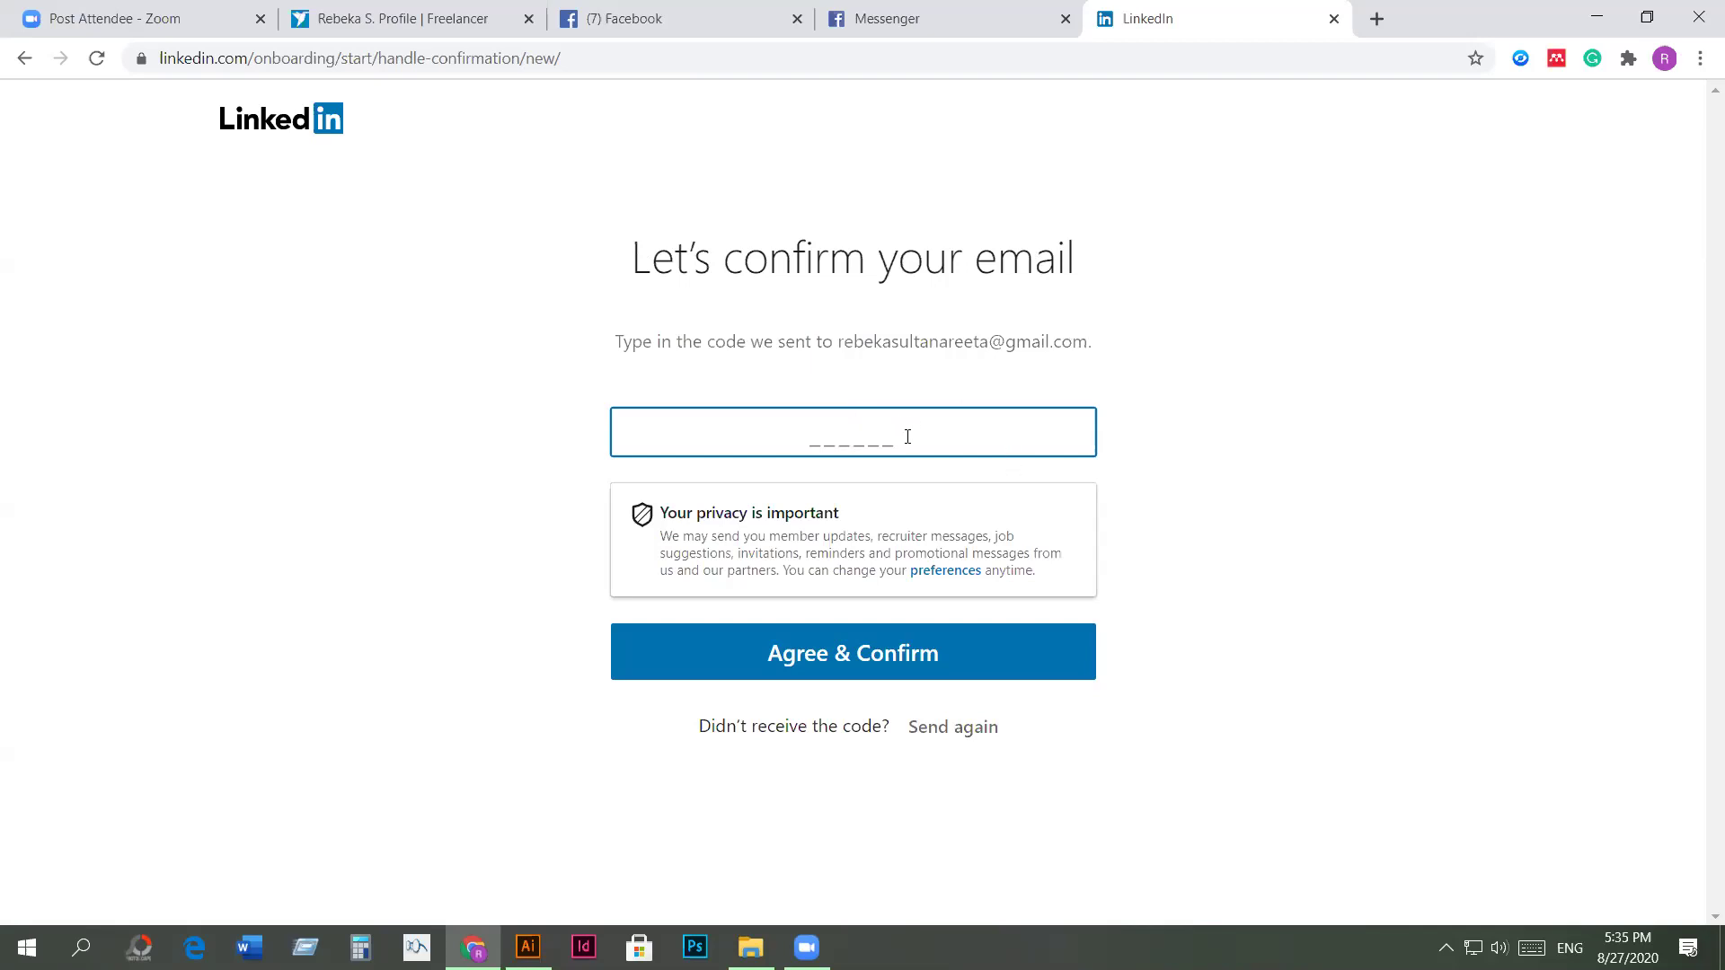
click(871, 660)
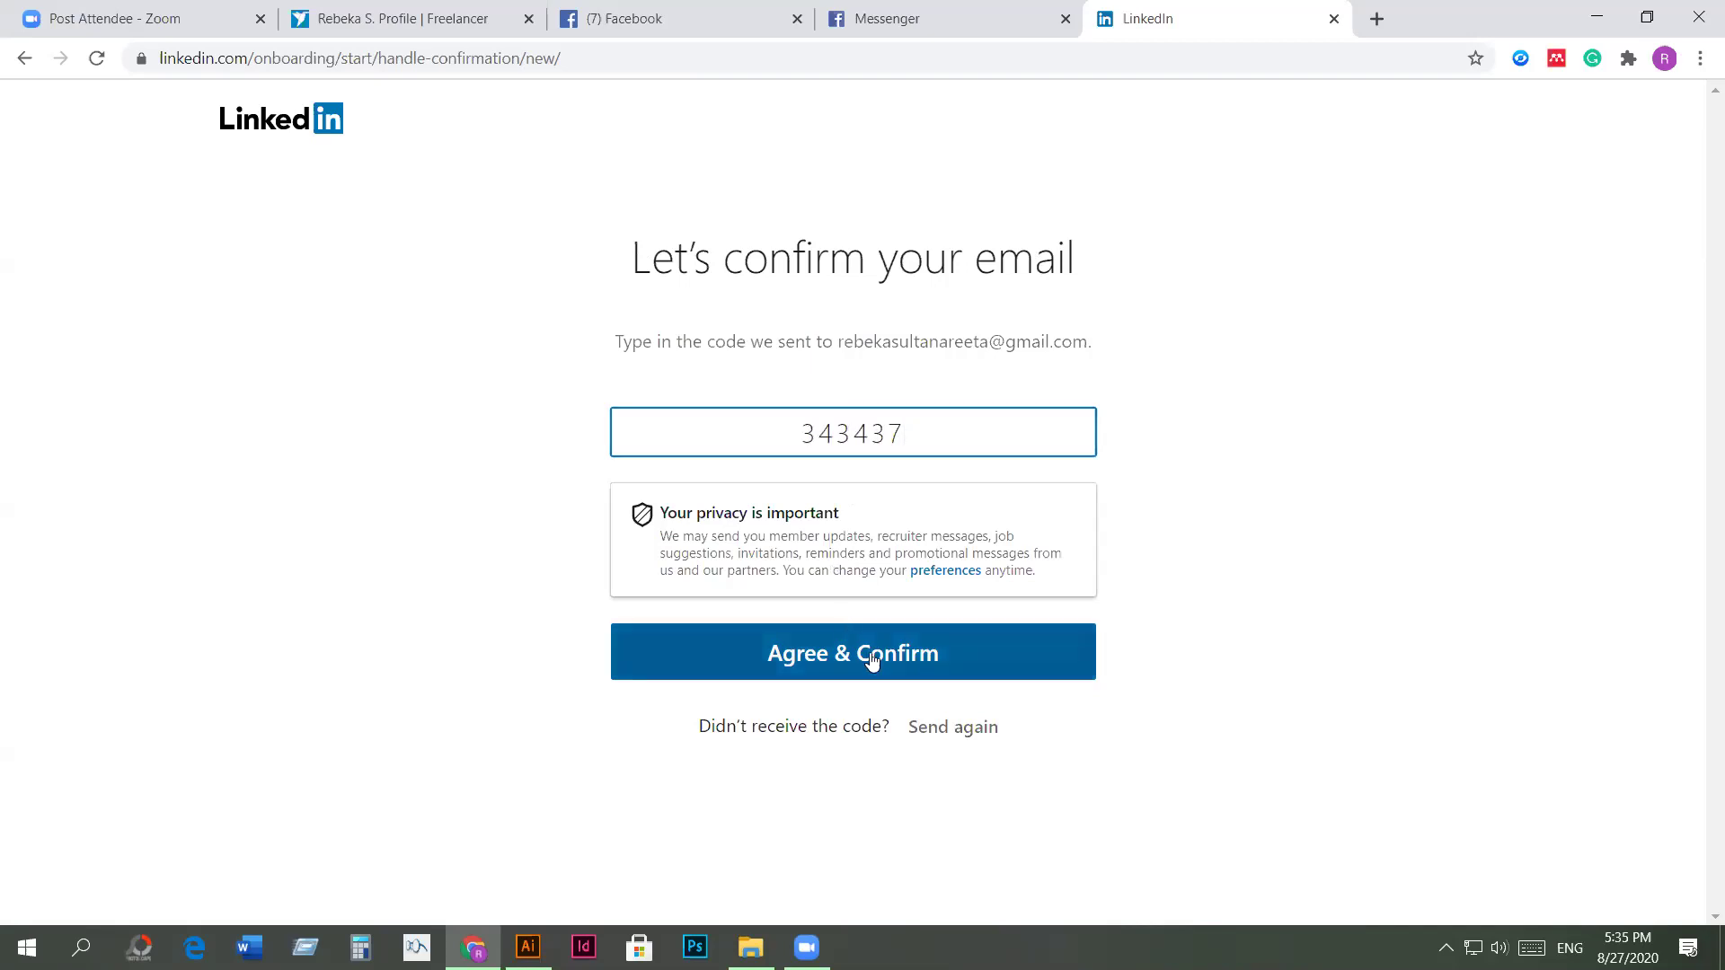
click(871, 661)
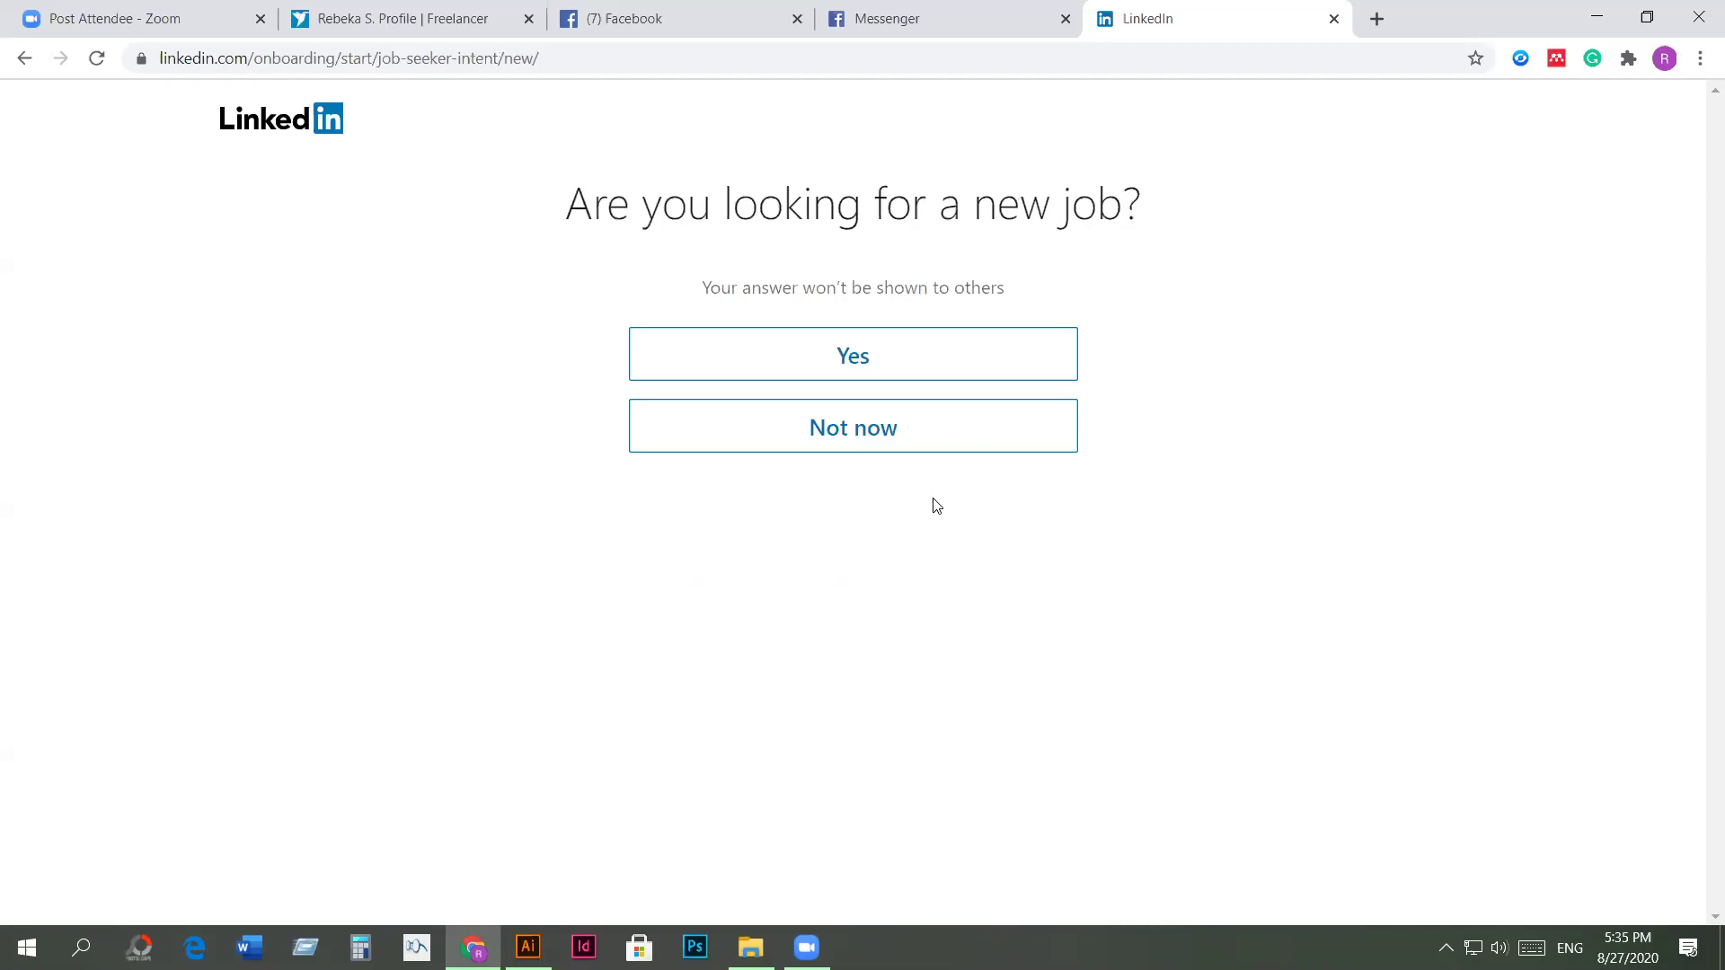
Answer yes to looking for a new job, then skip the job search setup
click(838, 435)
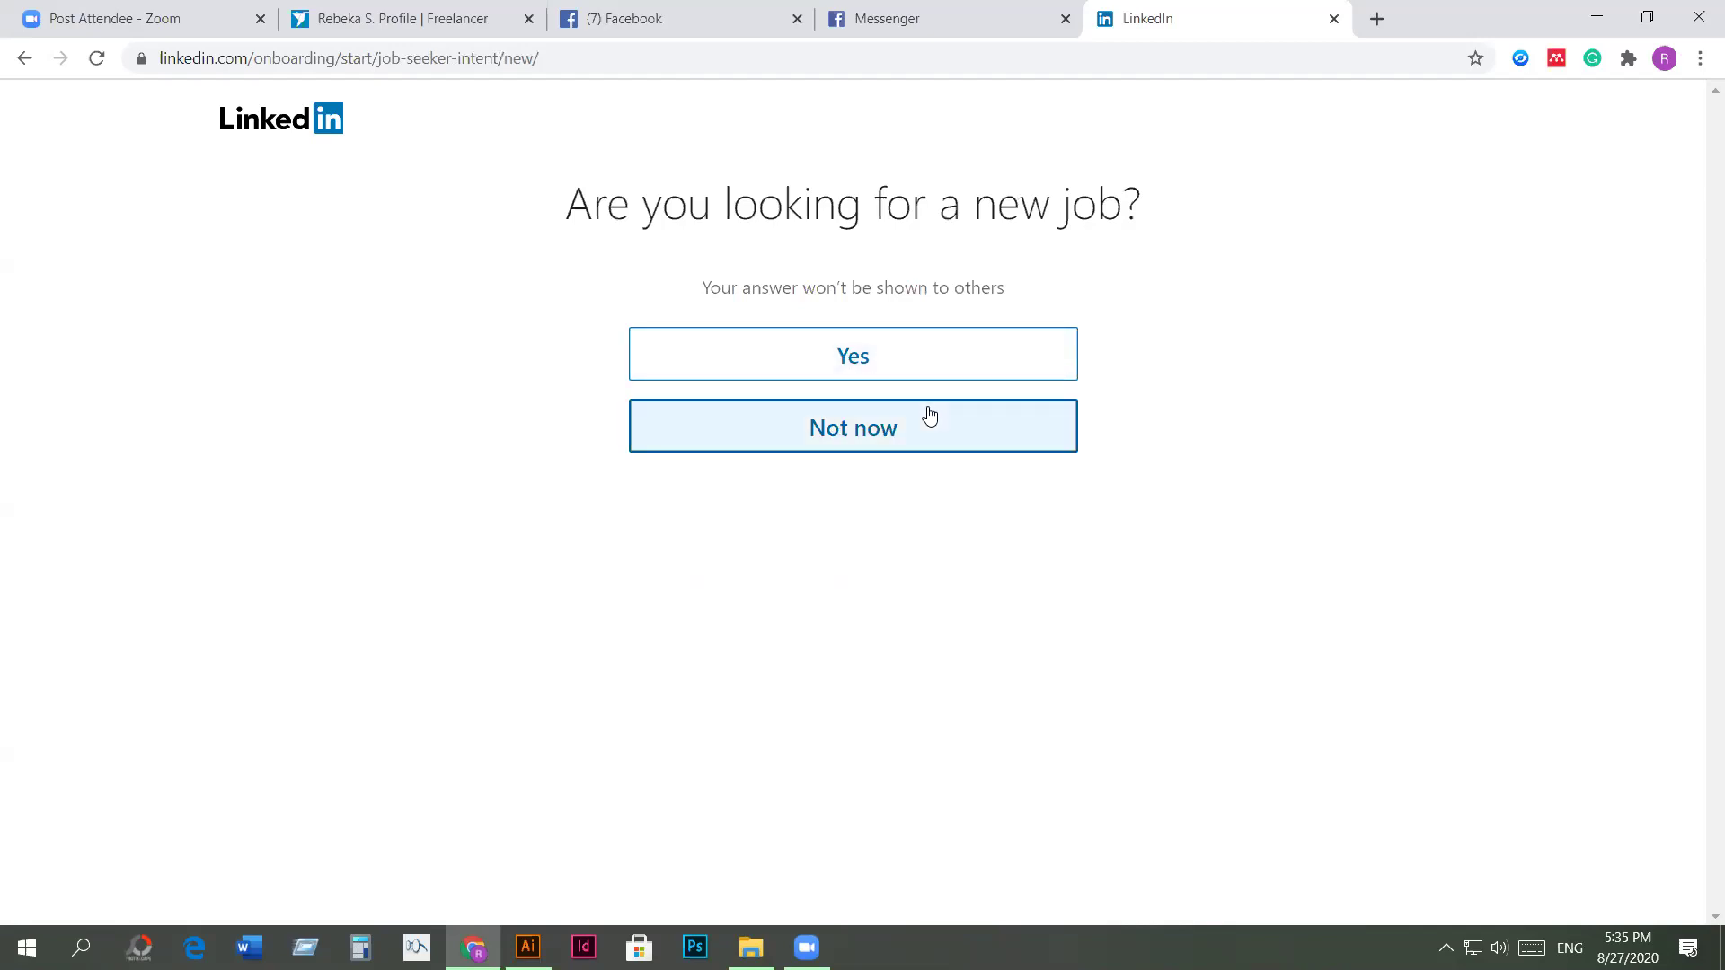
click(882, 365)
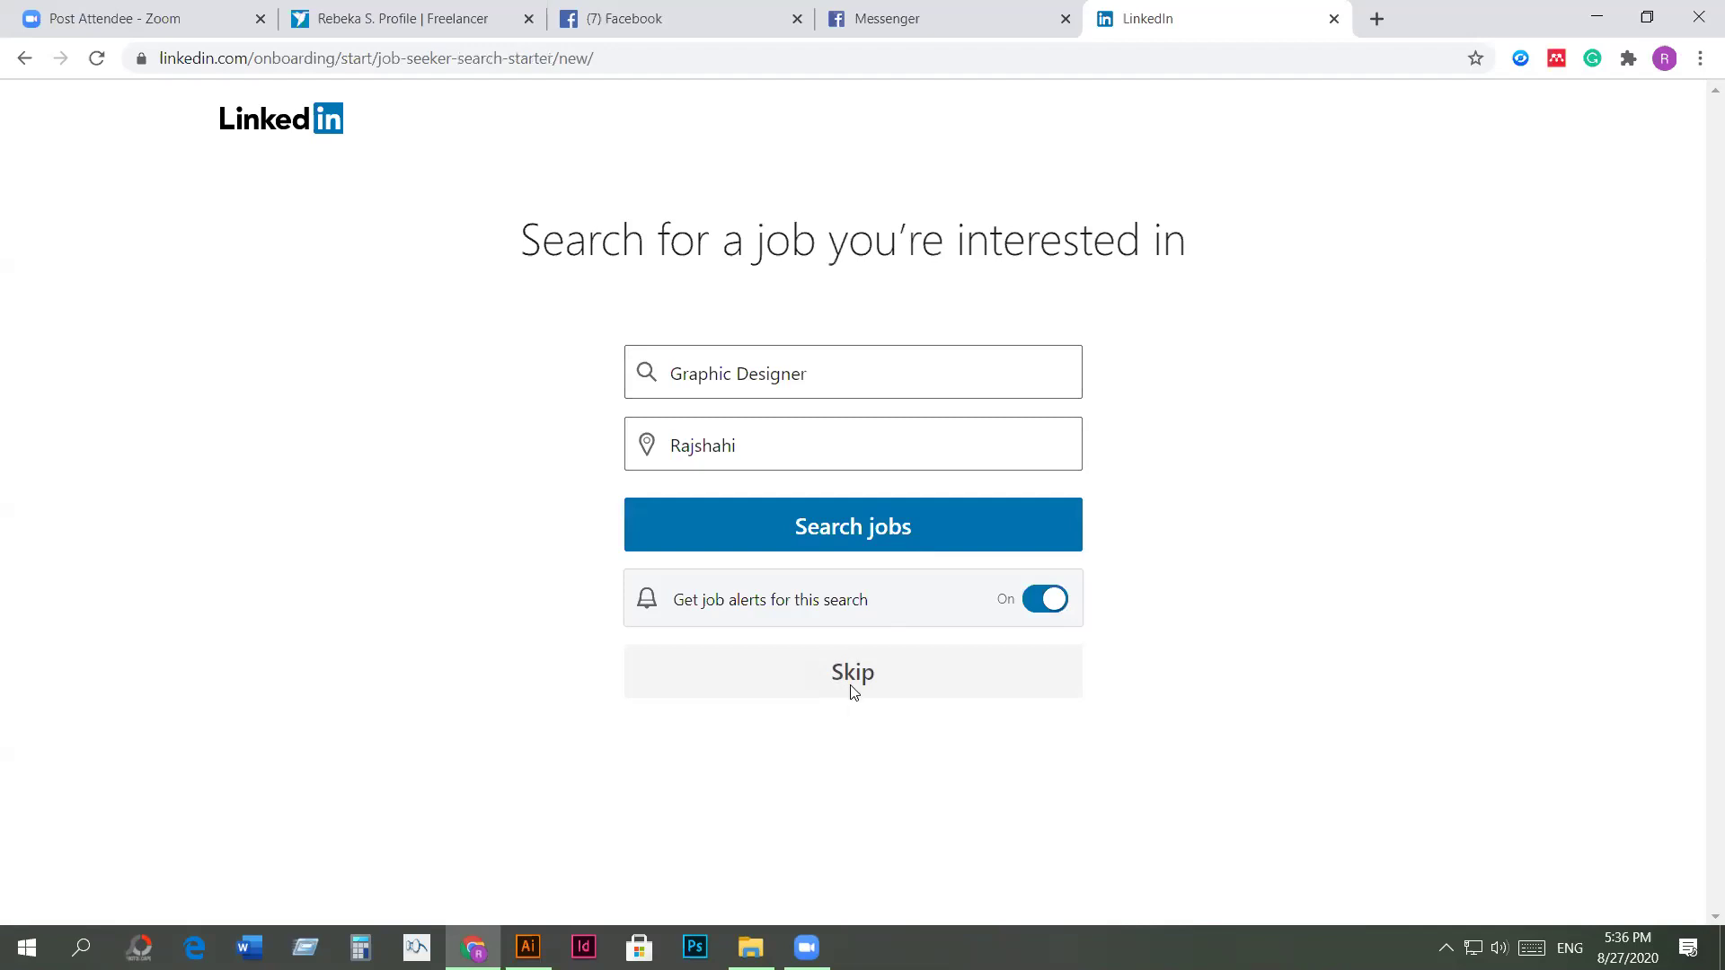
click(854, 688)
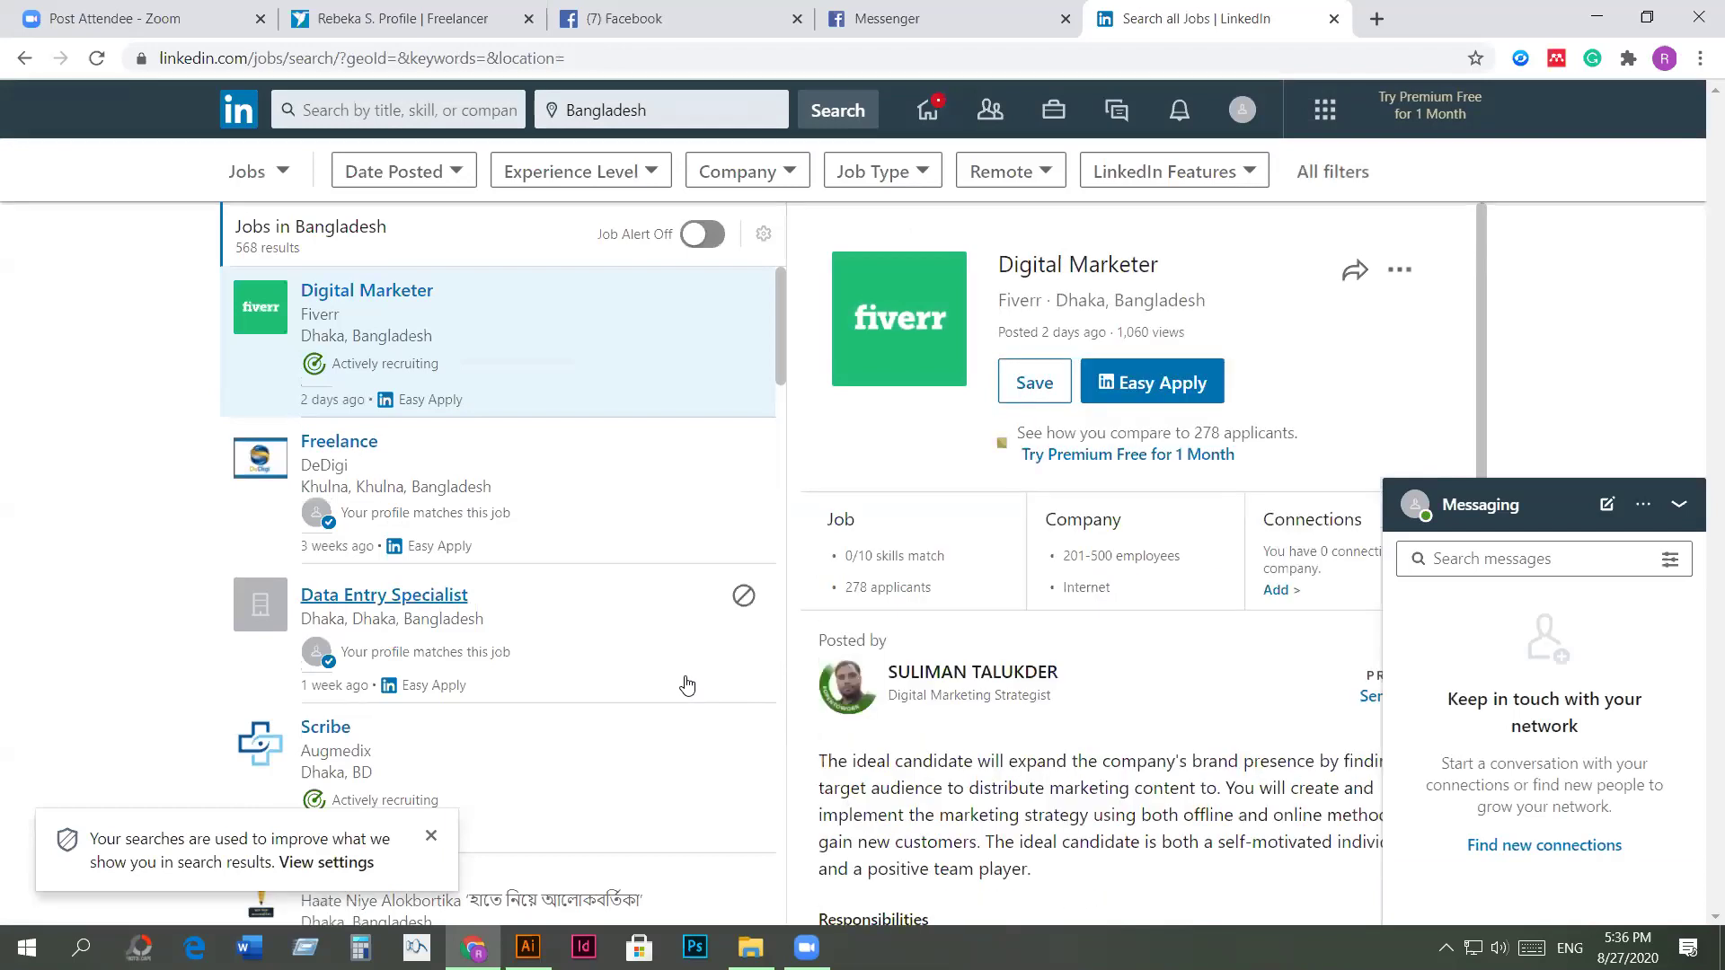
scroll(687, 688, down, 2)
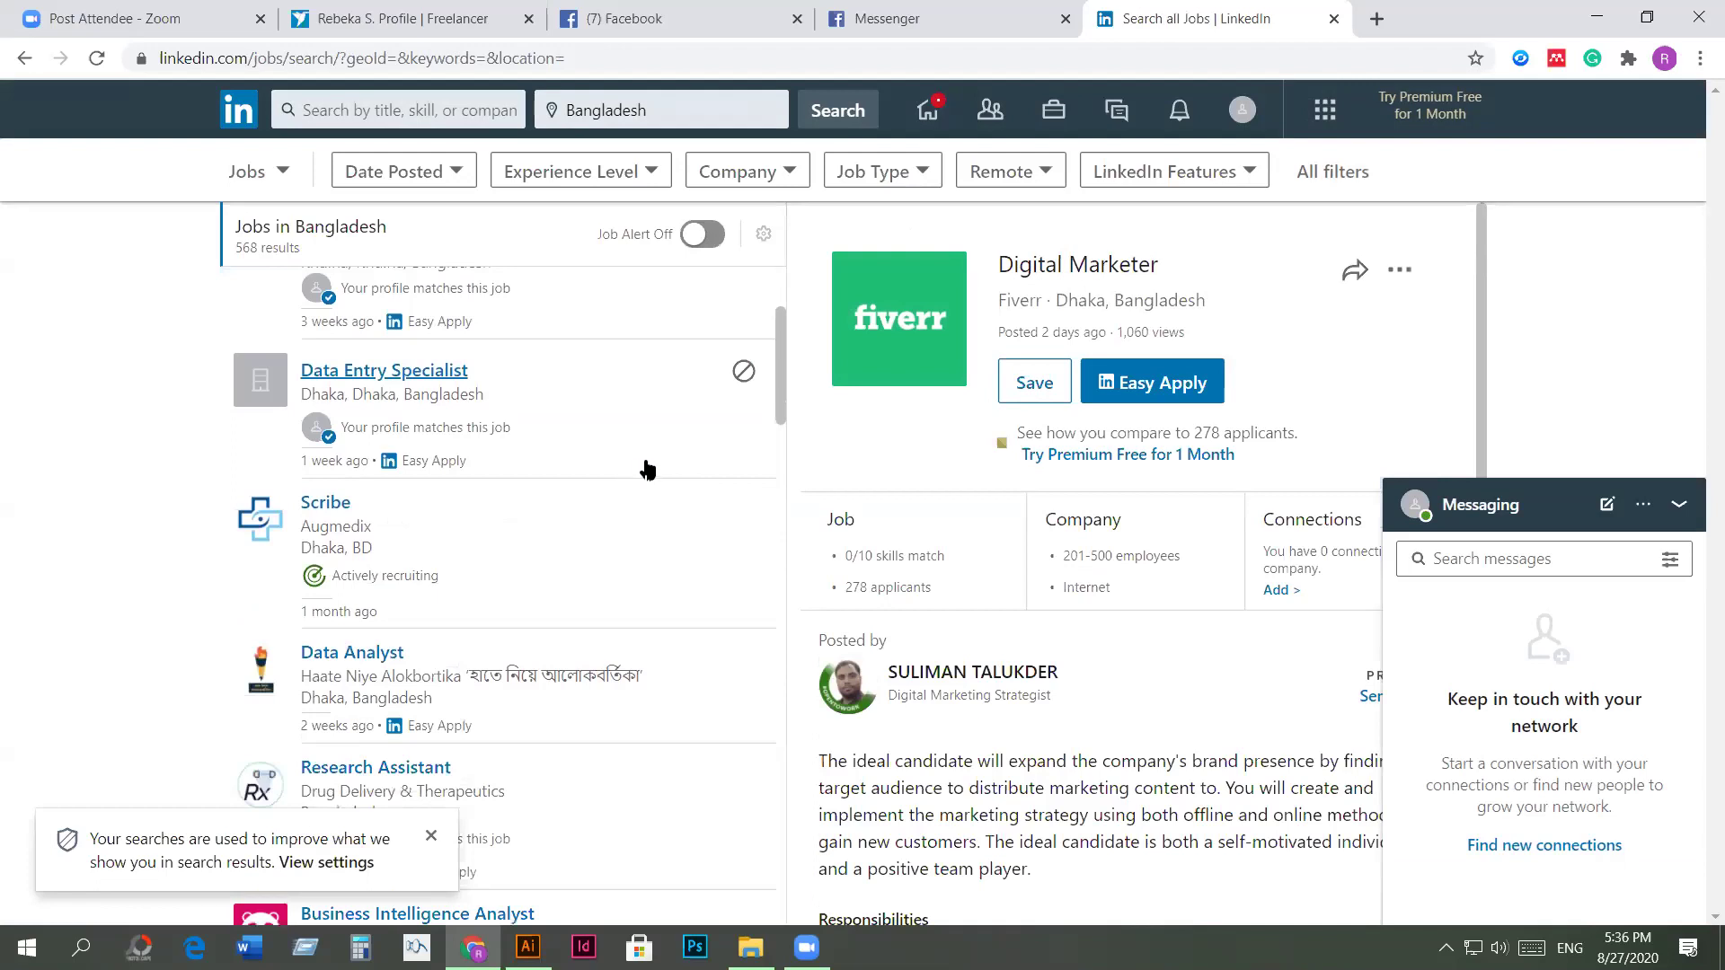
scroll(702, 455, down, 2)
scroll(714, 465, up, 4)
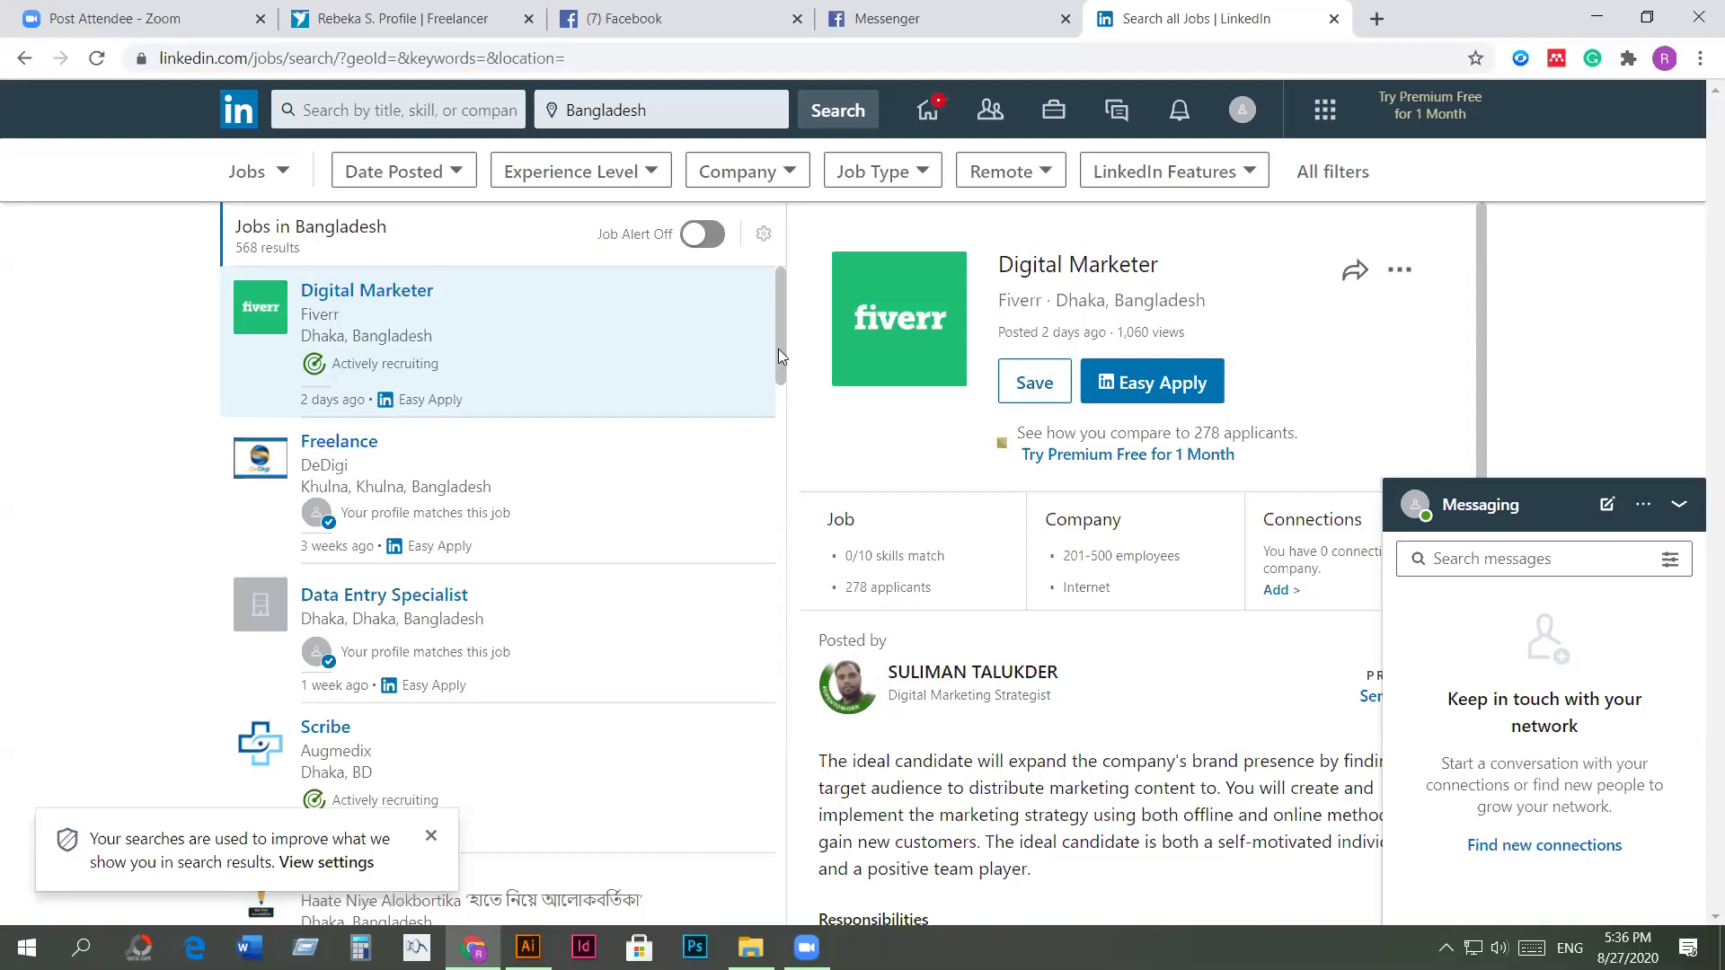
Go Home, then open your own profile via Me > View profile and scroll to the header
click(932, 114)
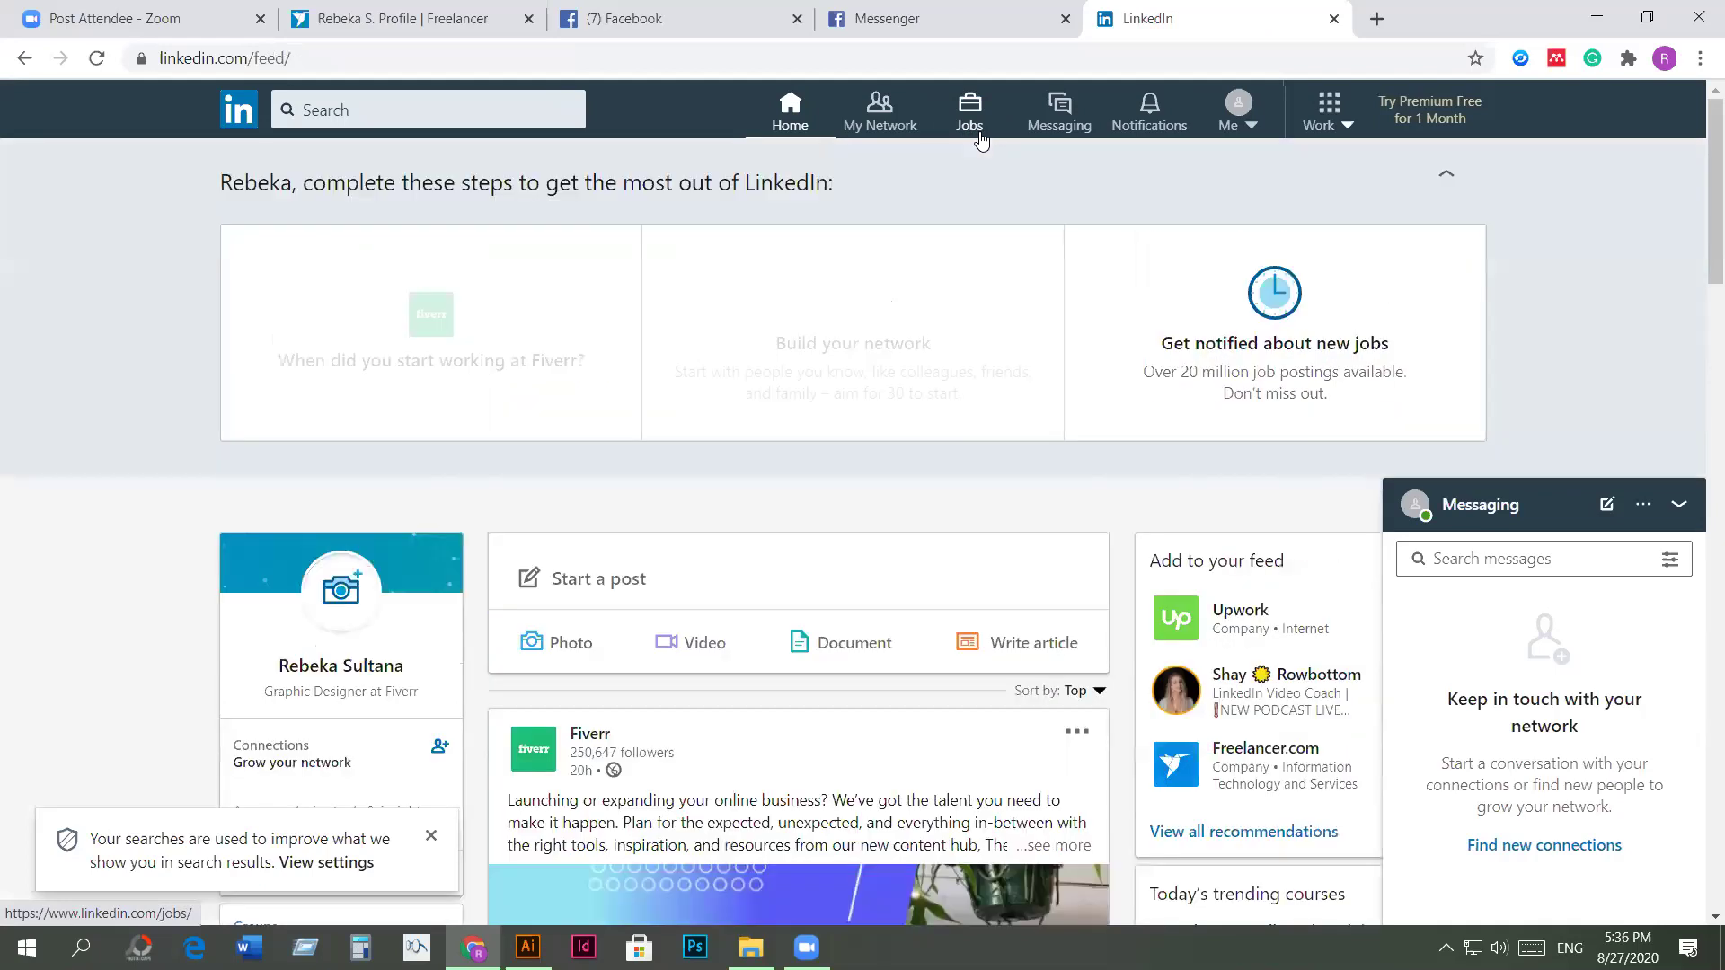
click(1235, 115)
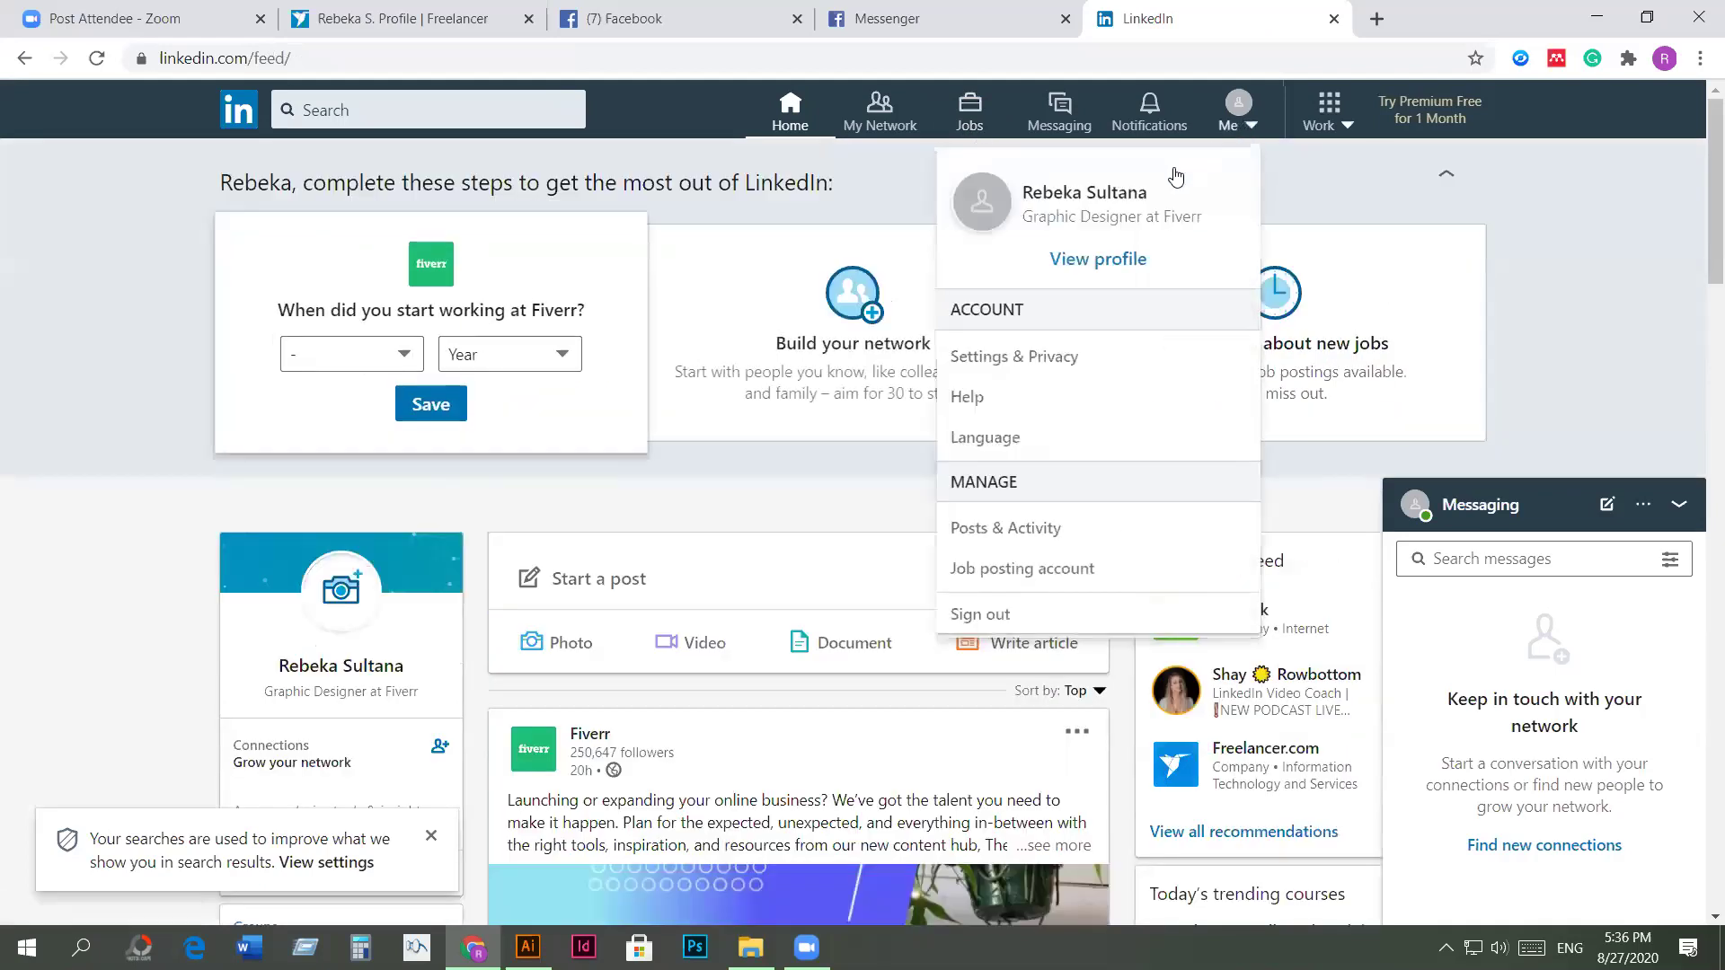
click(1087, 269)
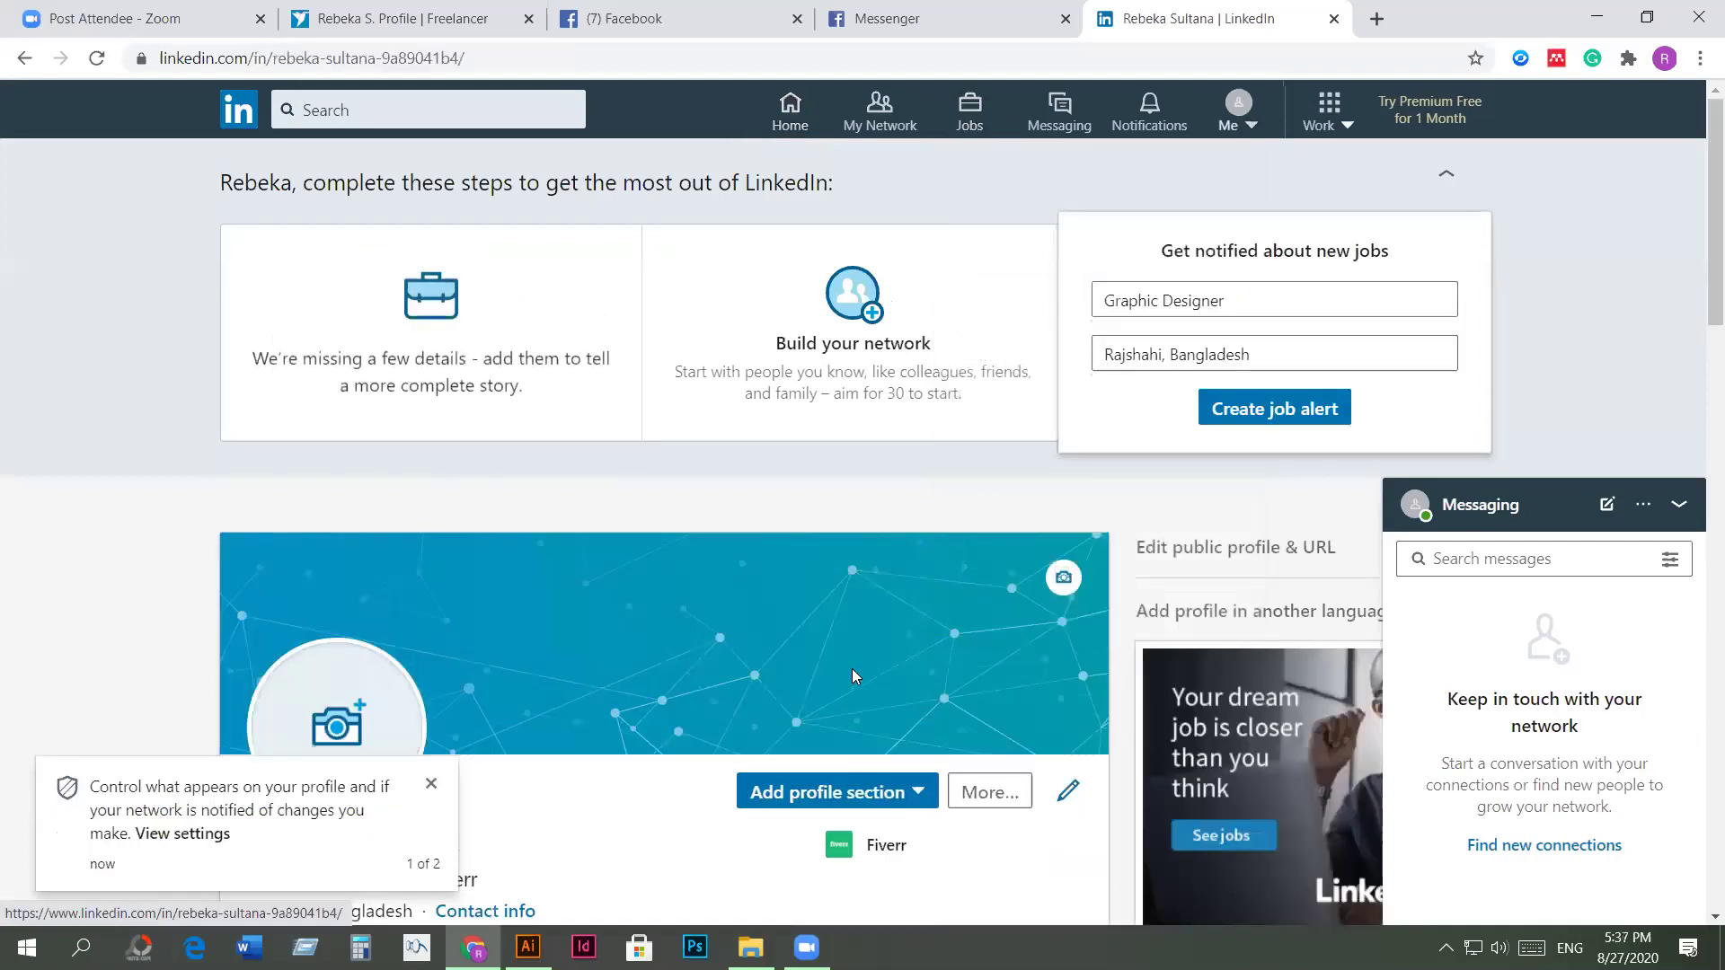
scroll(807, 629, down, 3)
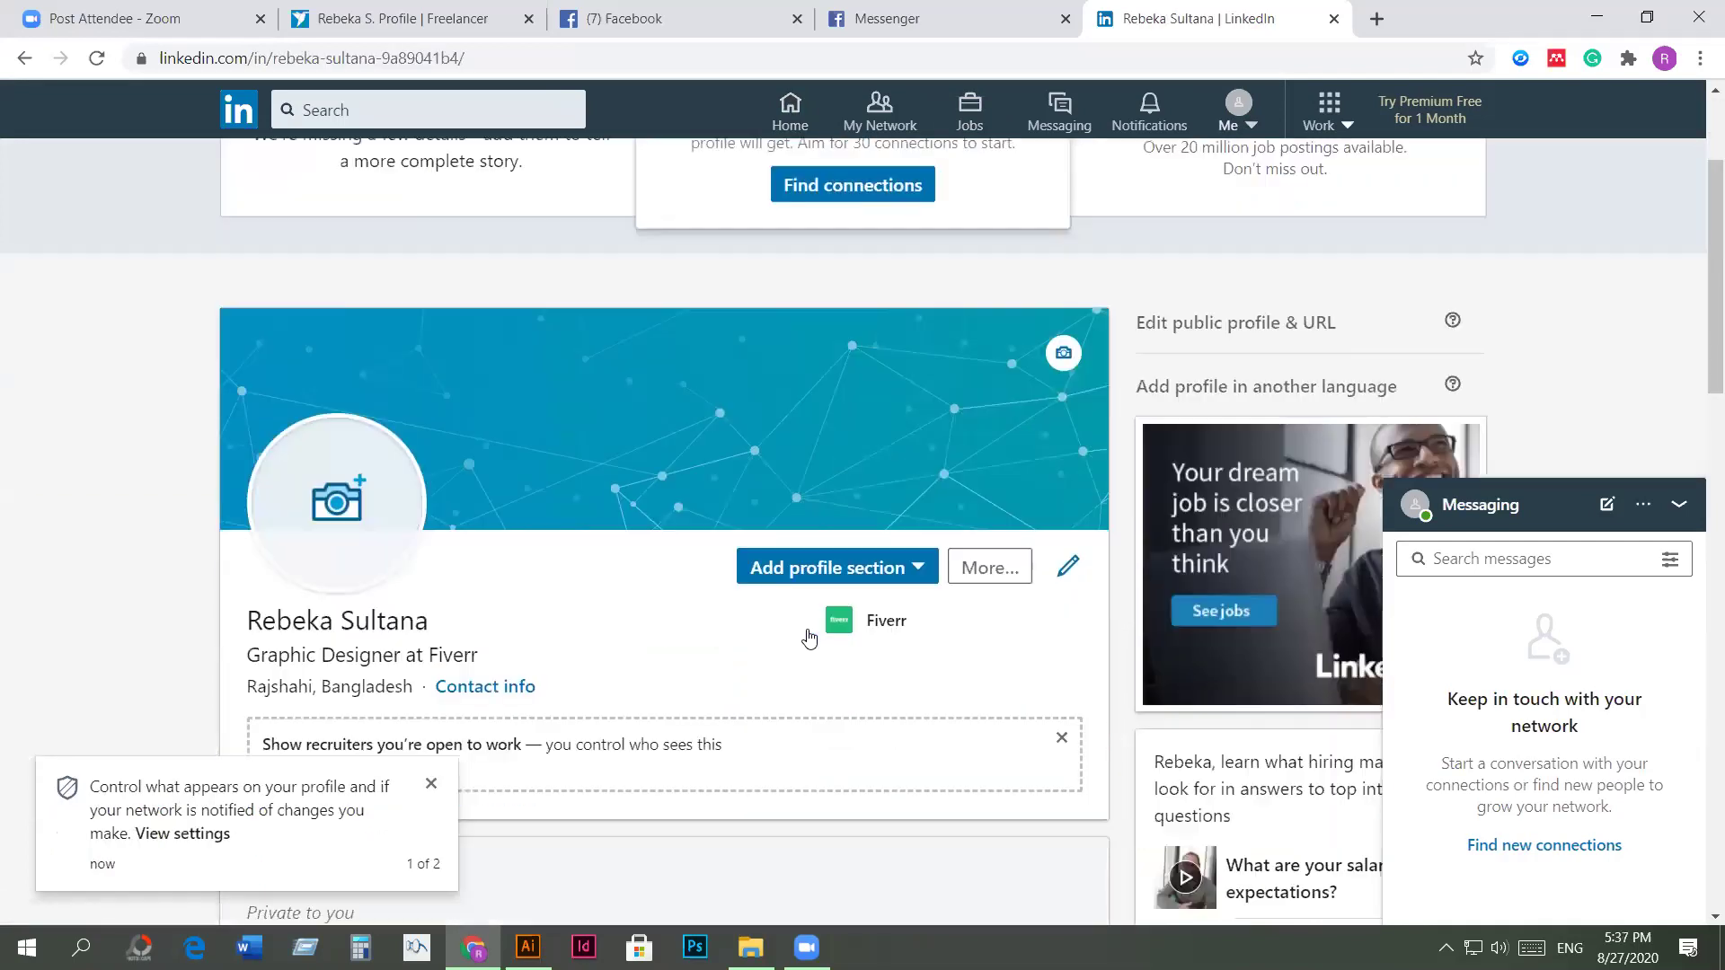
scroll(807, 629, down, 2)
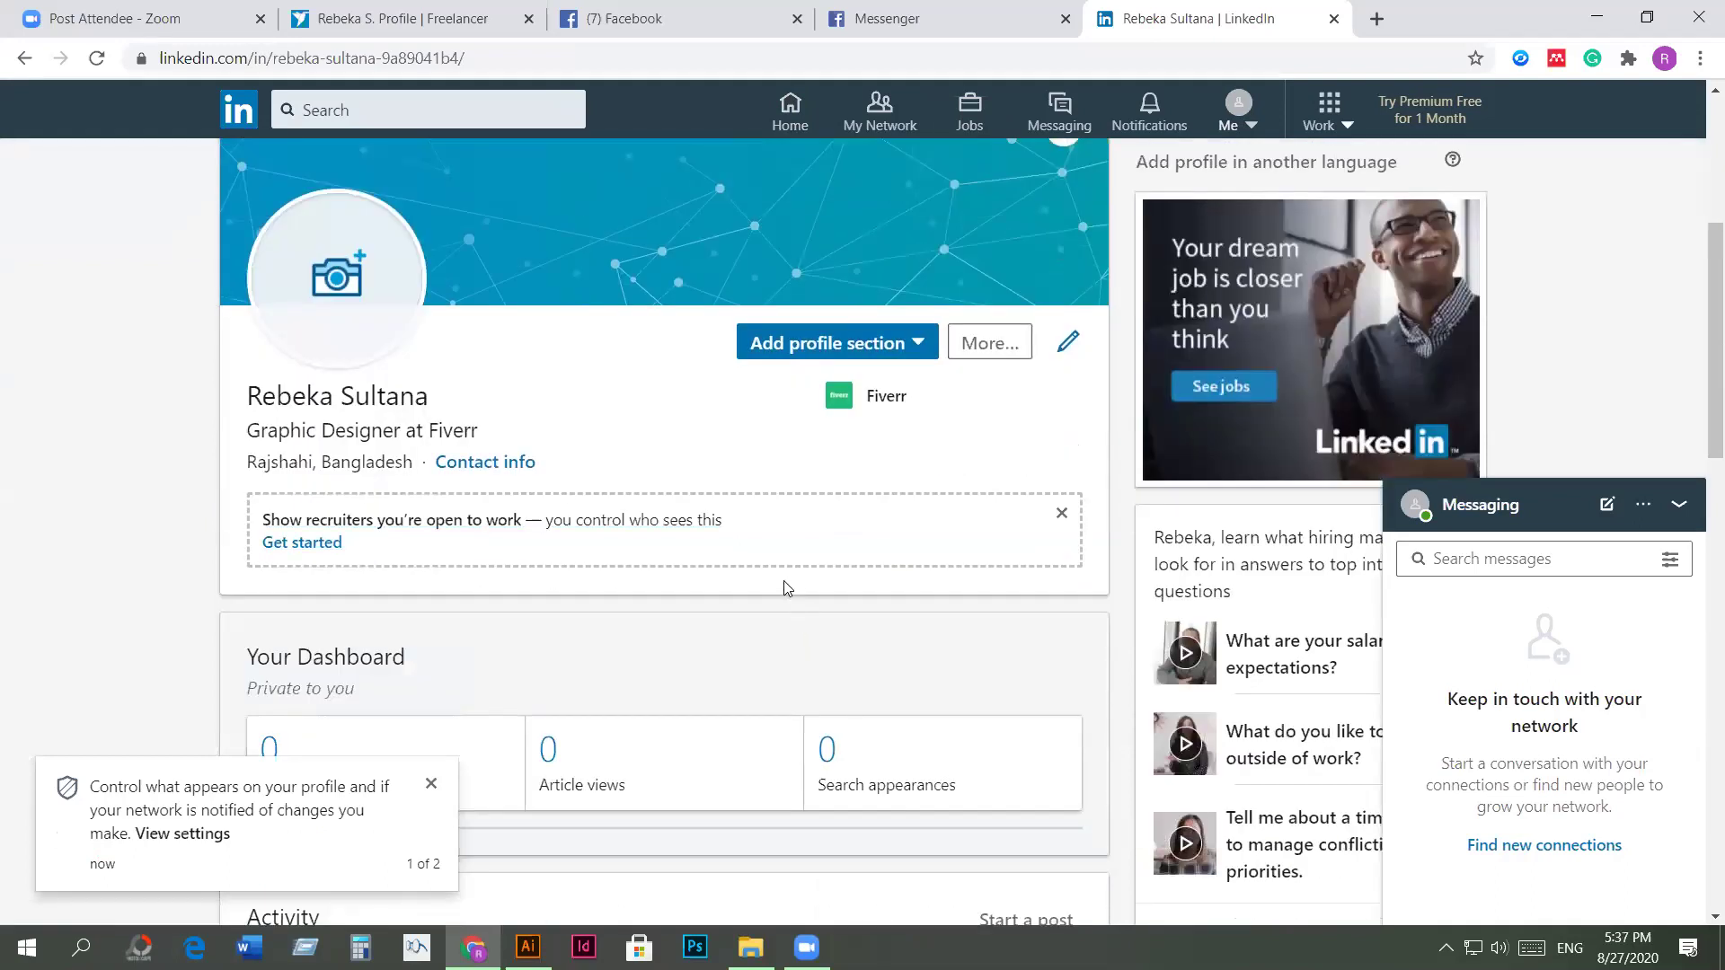
scroll(800, 585, down, 2)
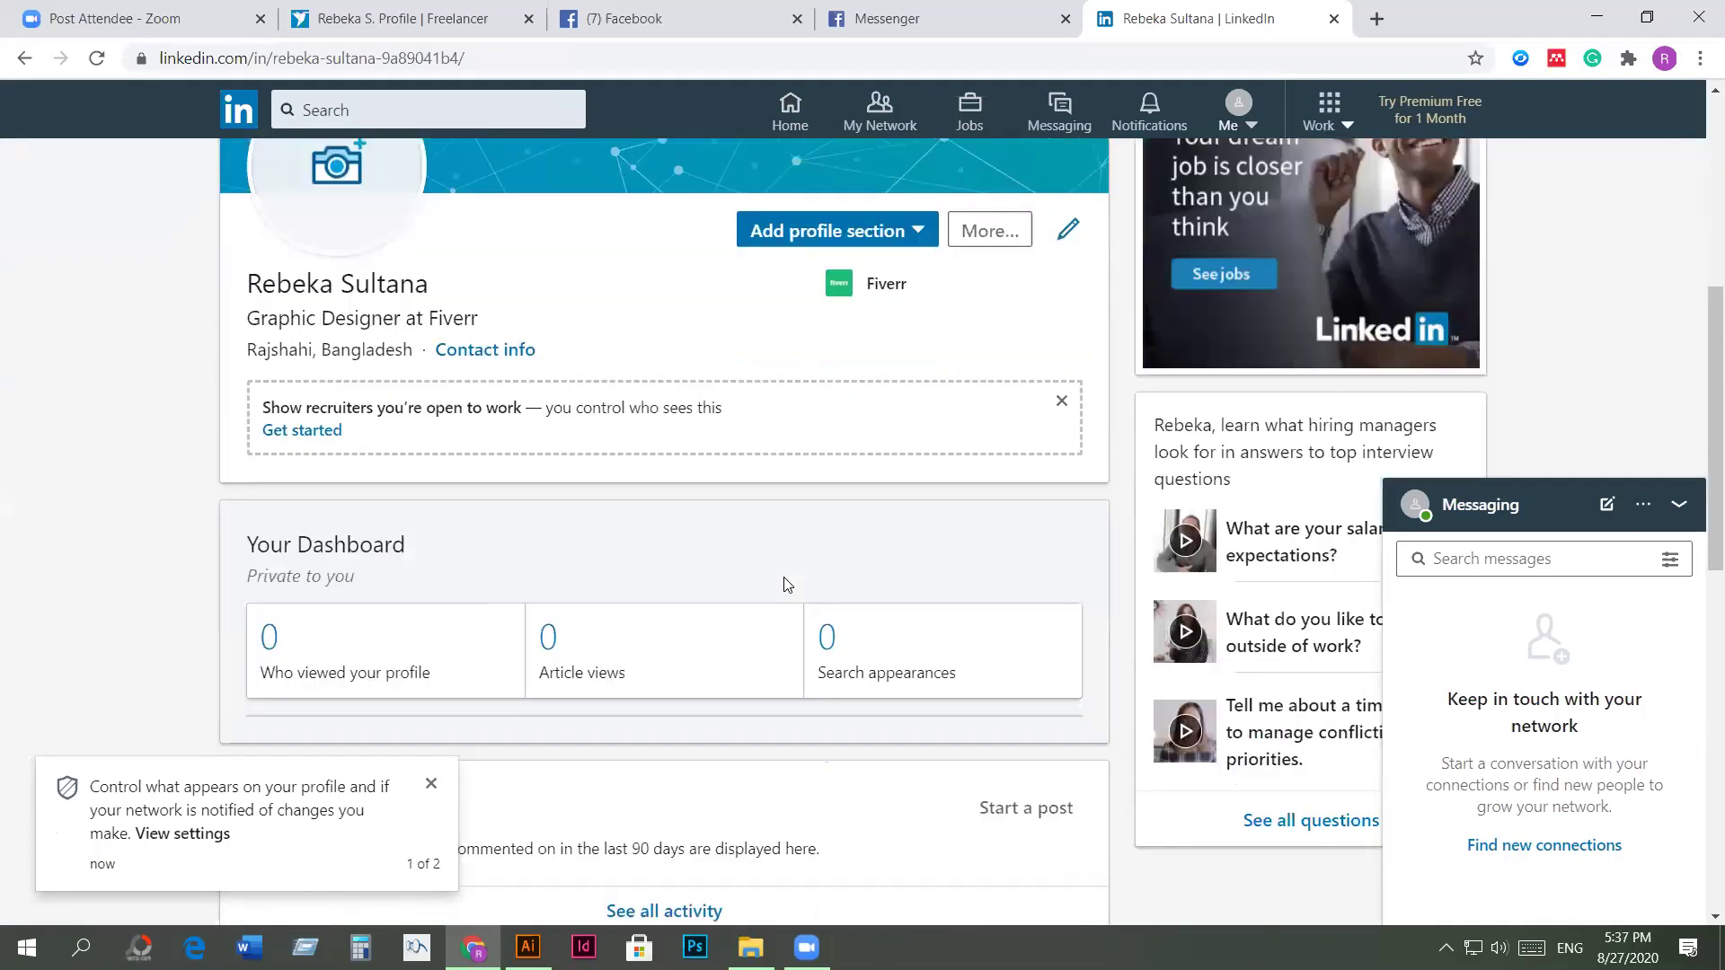
scroll(845, 539, up, 2)
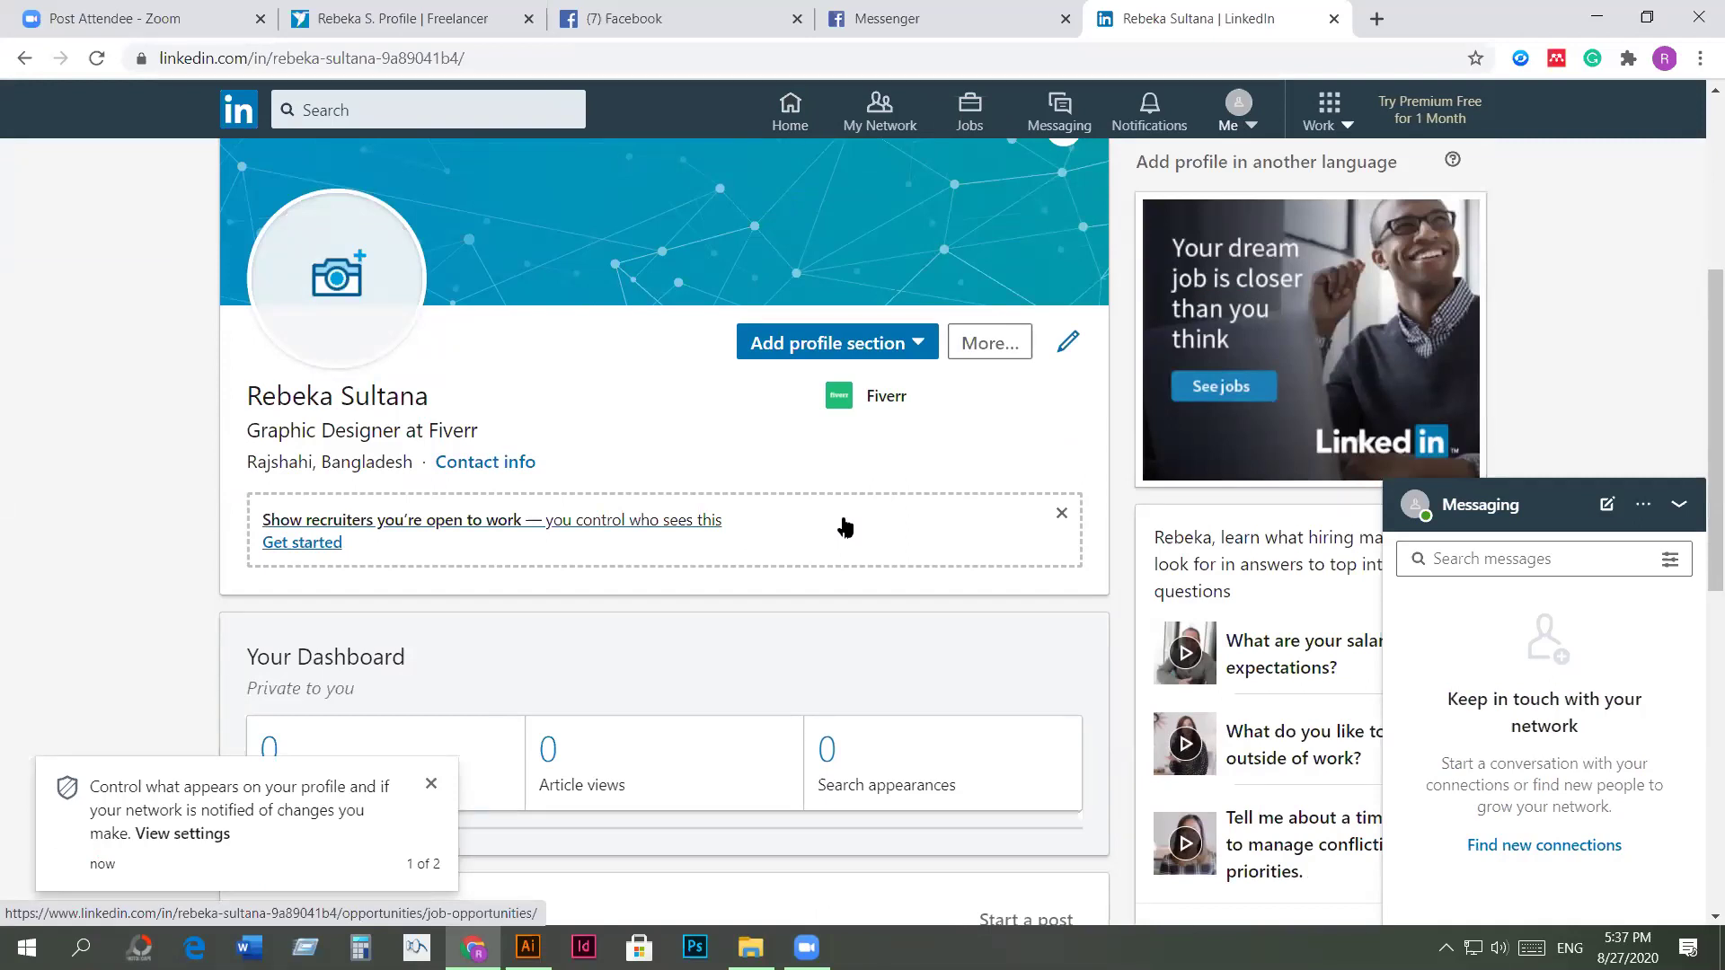
scroll(845, 528, down, 1)
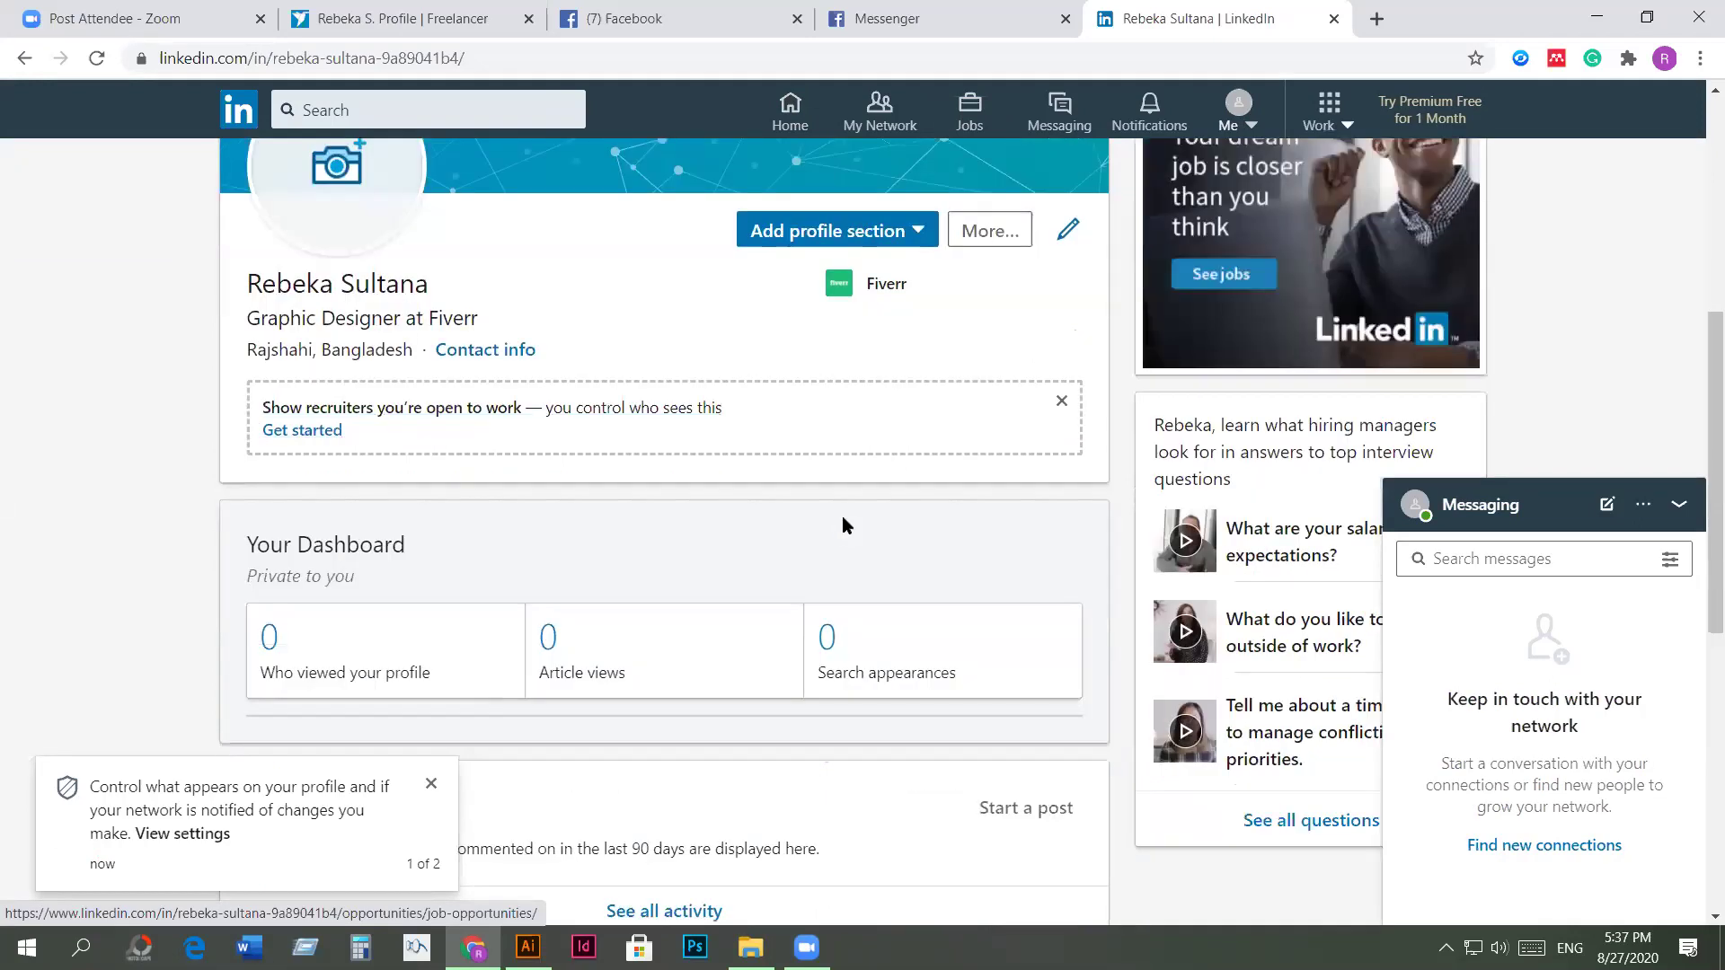
scroll(843, 519, up, 1)
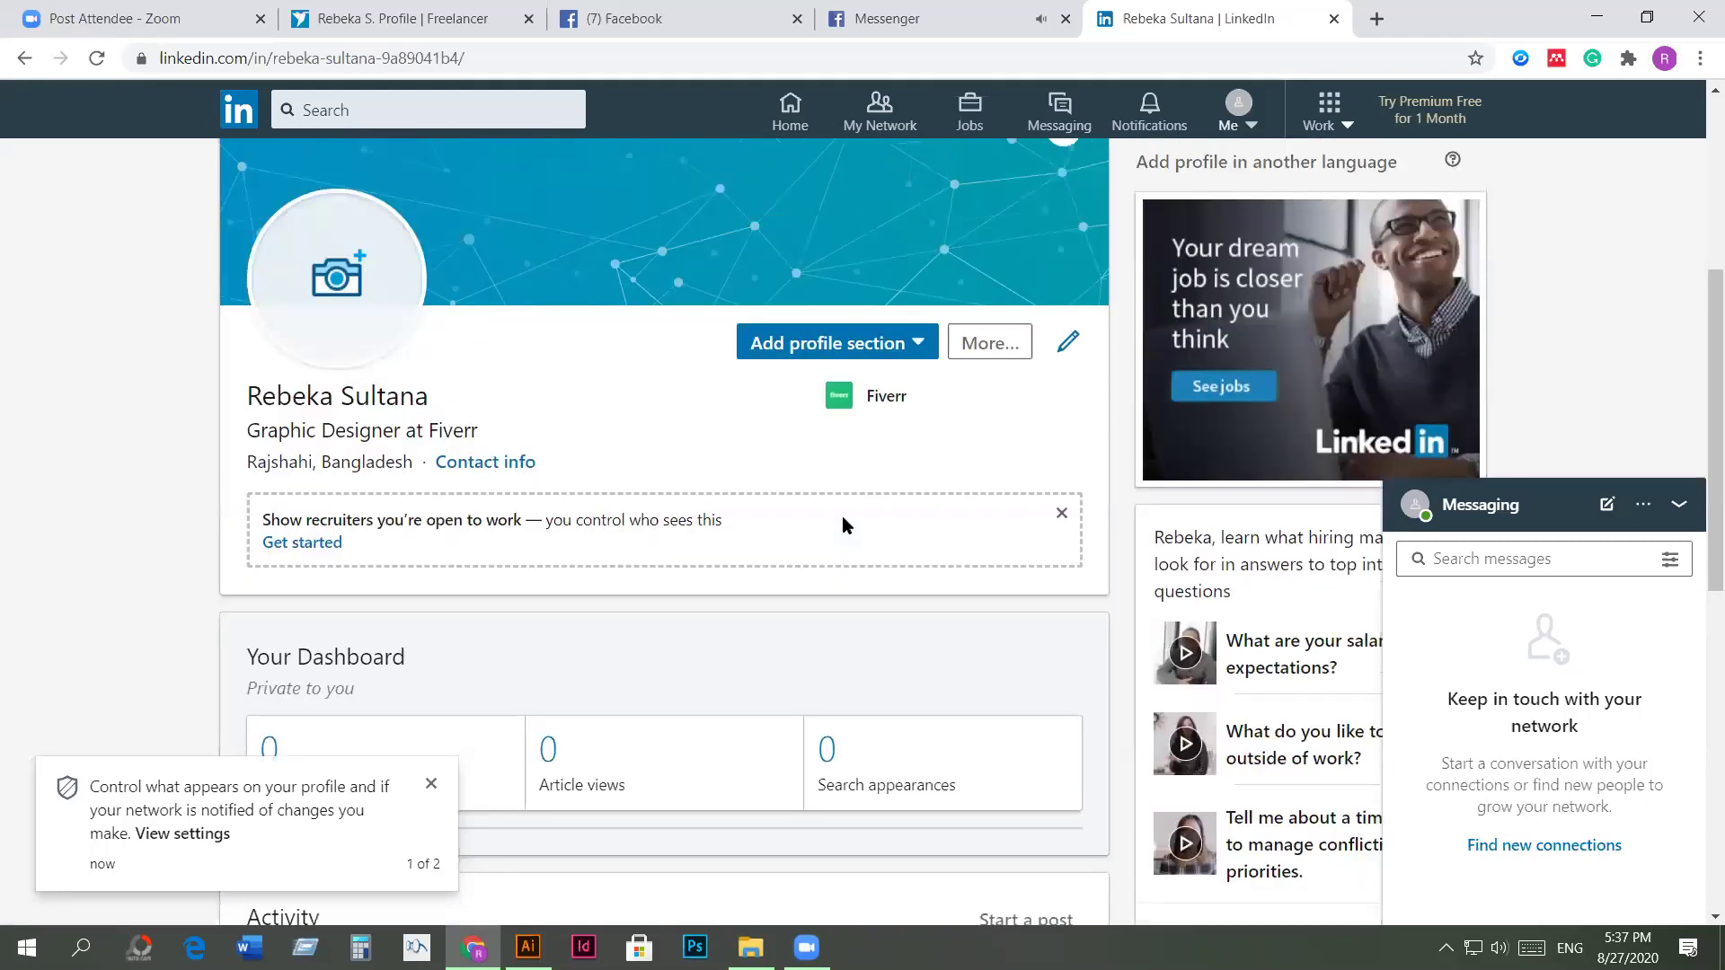
scroll(841, 526, up, 1)
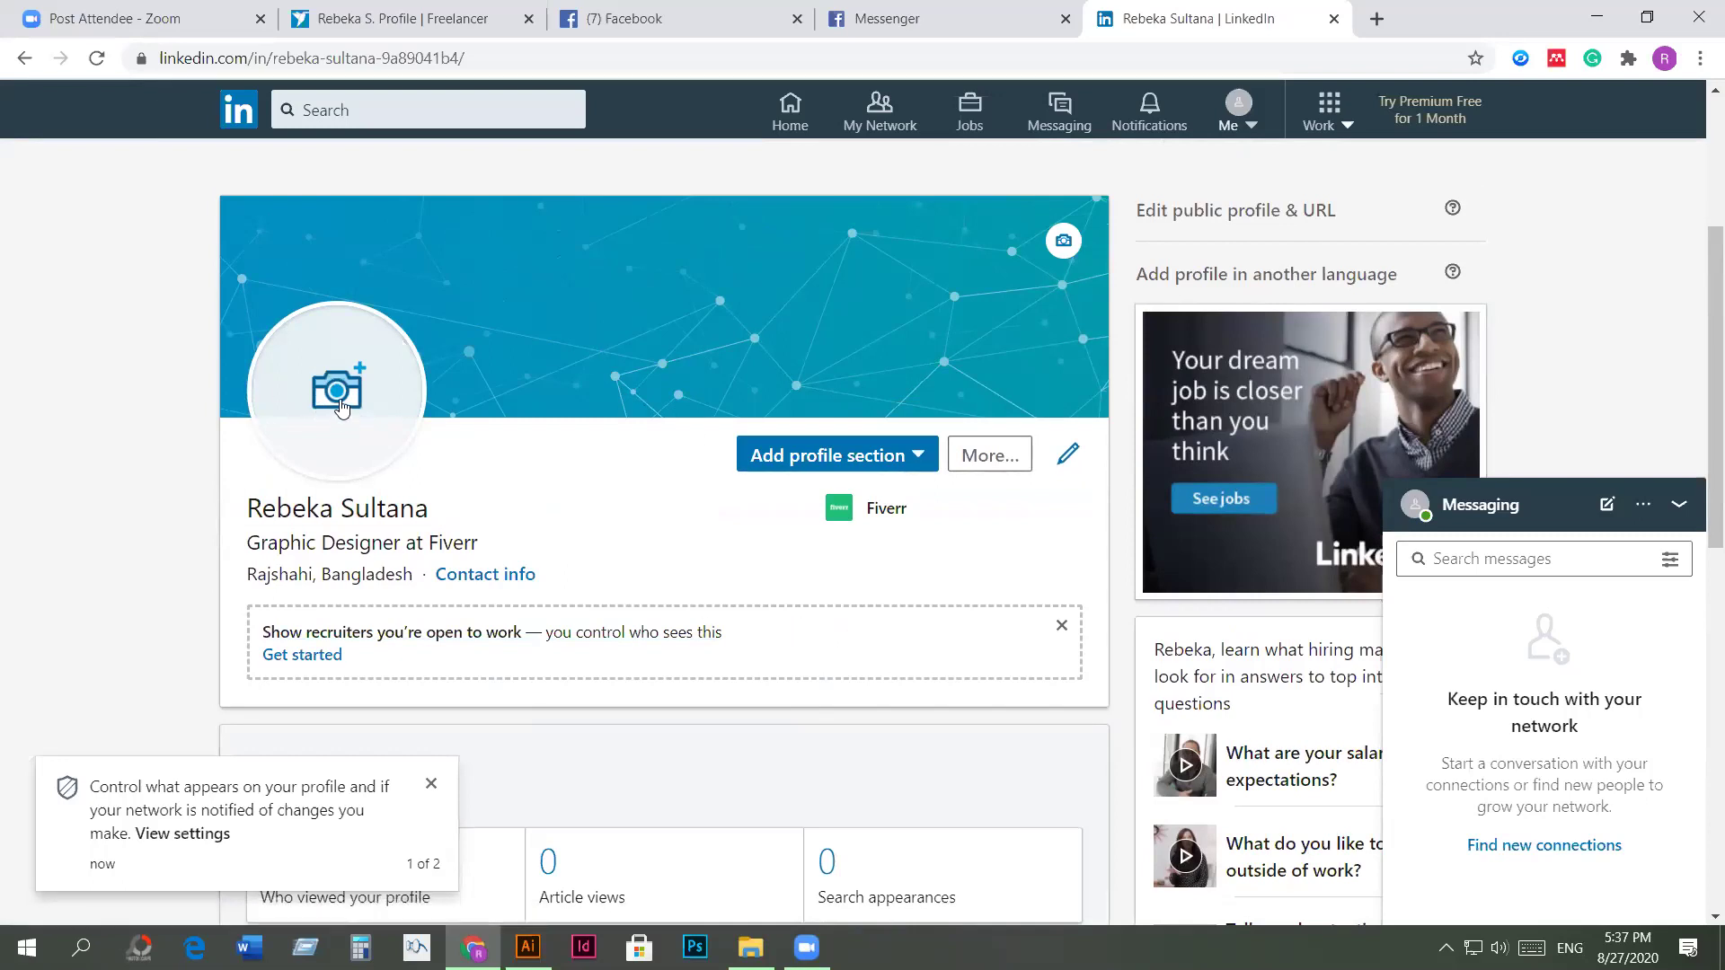
Start adding a profile photo from the computer and look in REETA_Documents' certificates folder
click(340, 407)
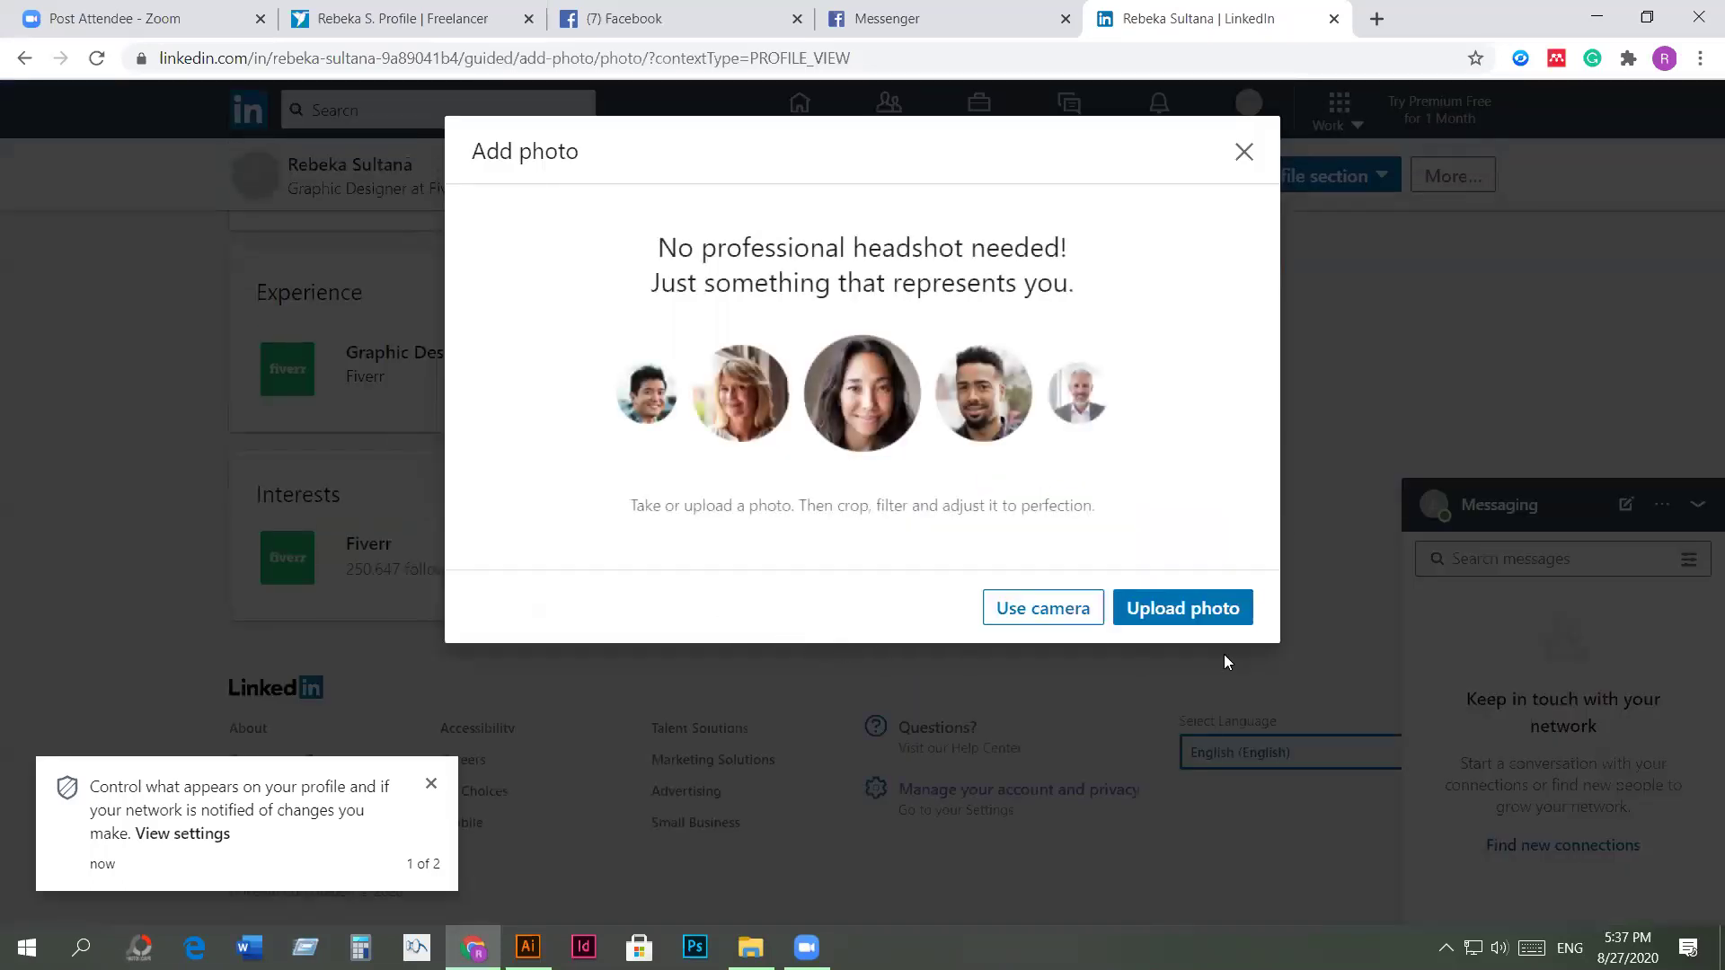
click(1177, 620)
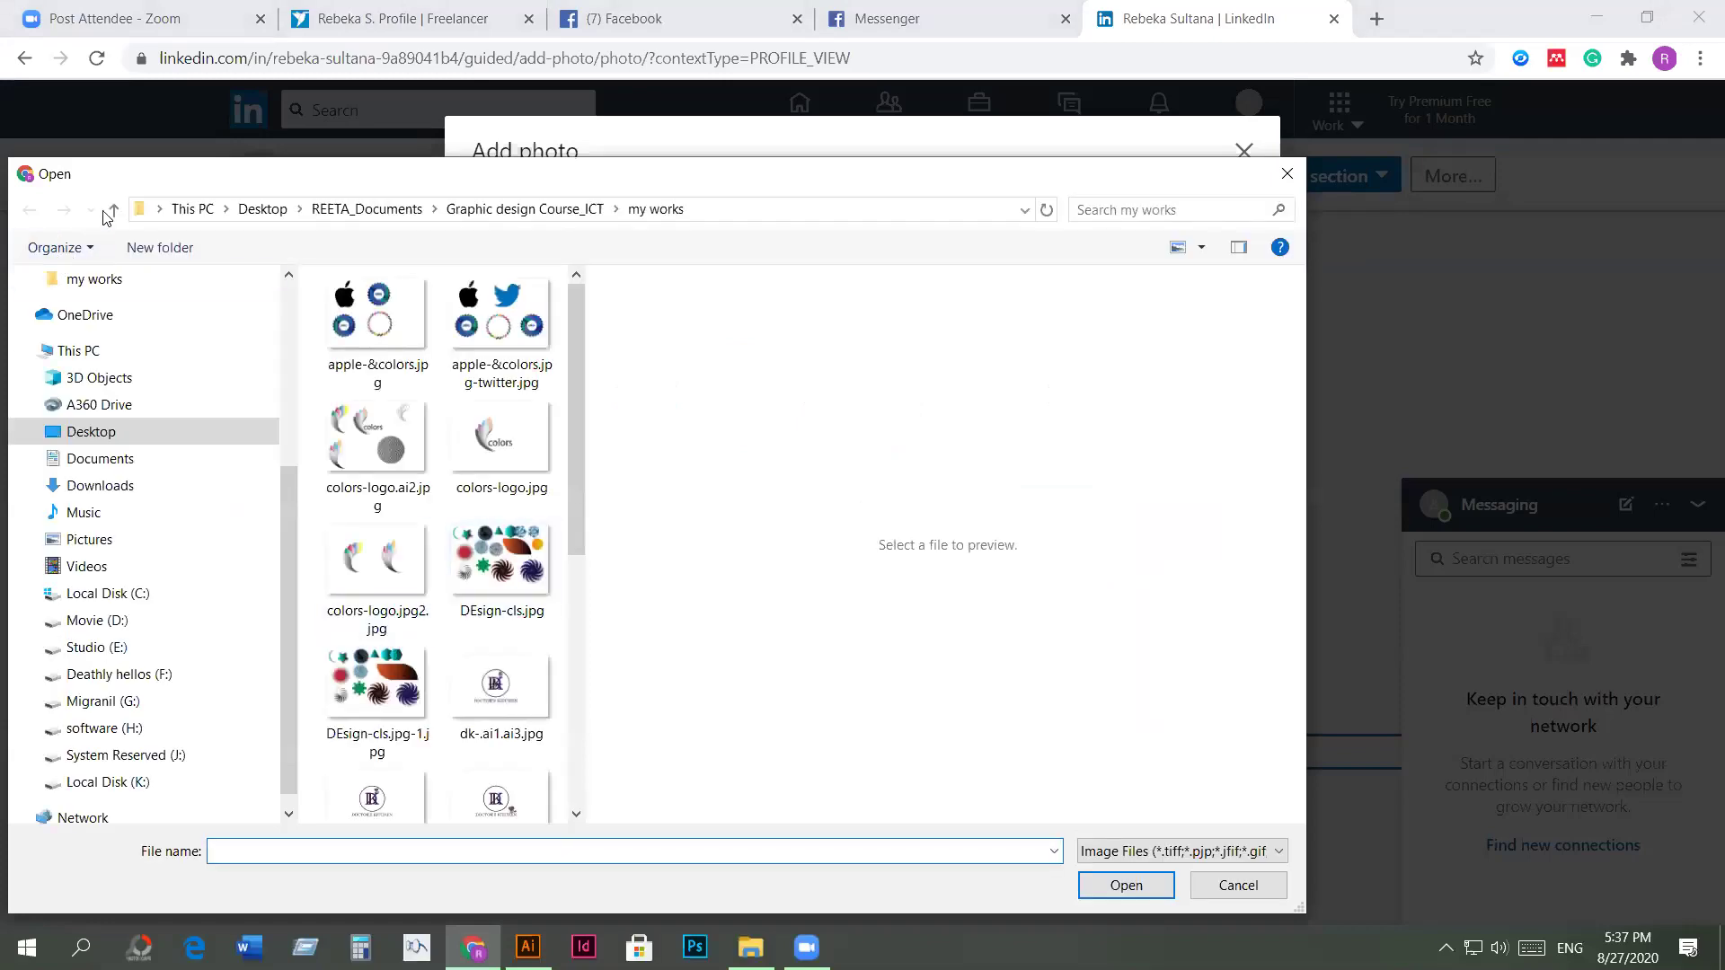
click(115, 210)
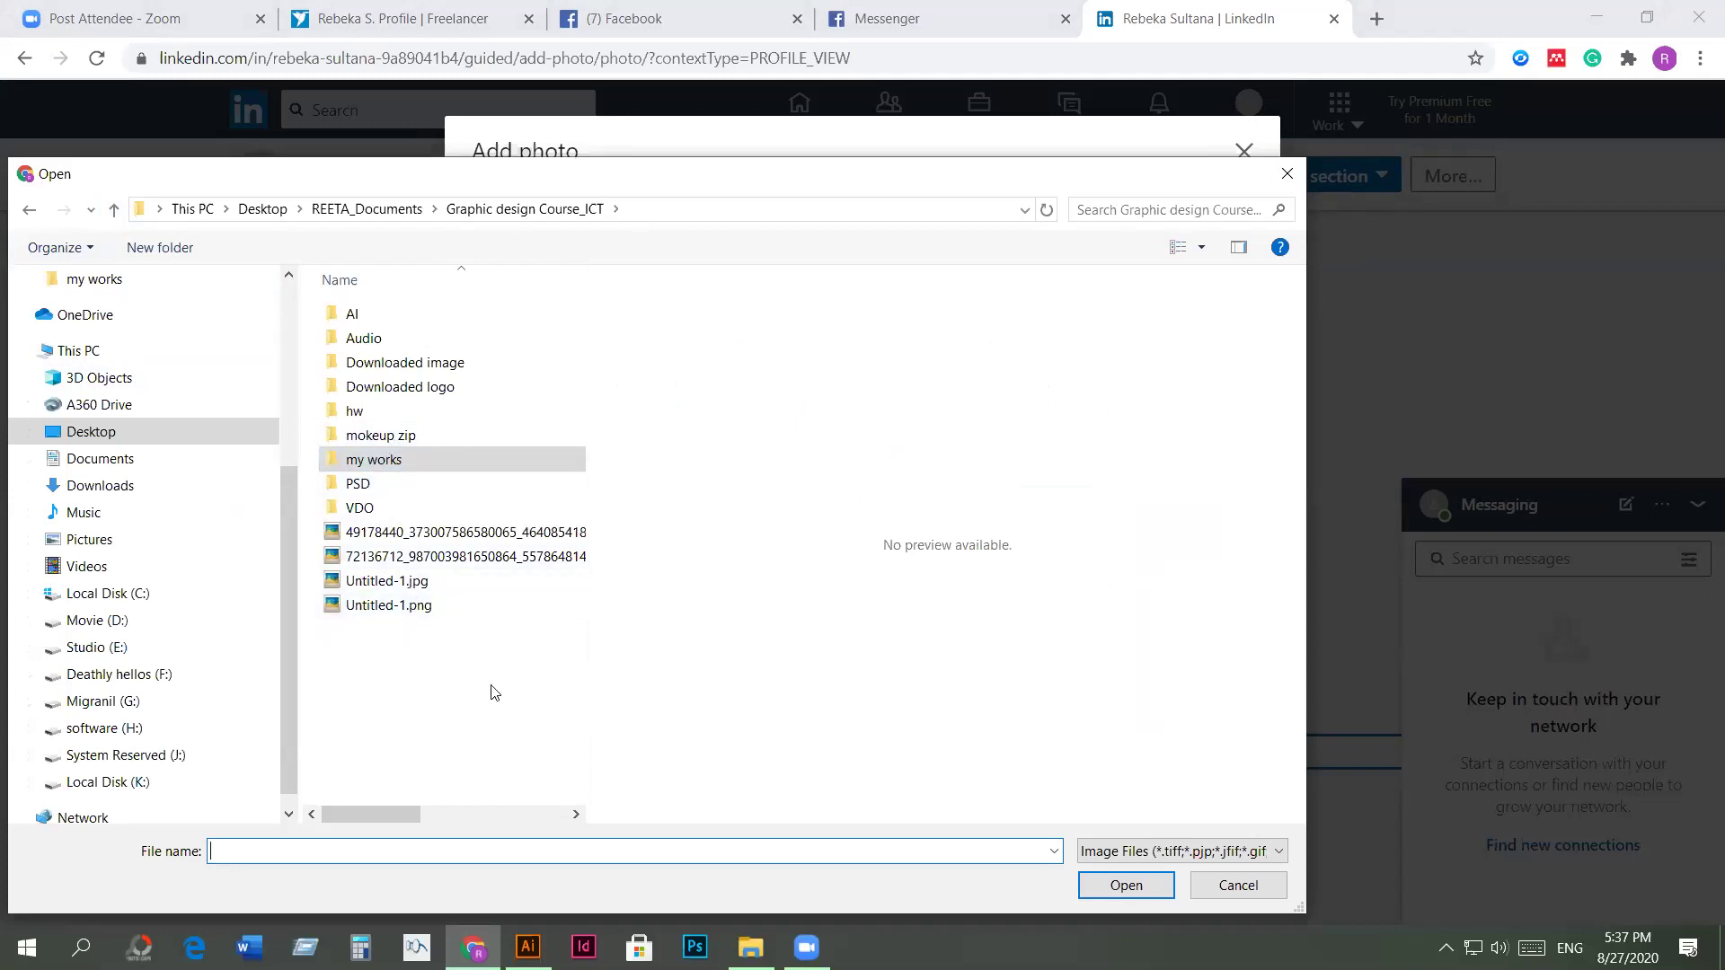
click(113, 209)
double_click(351, 356)
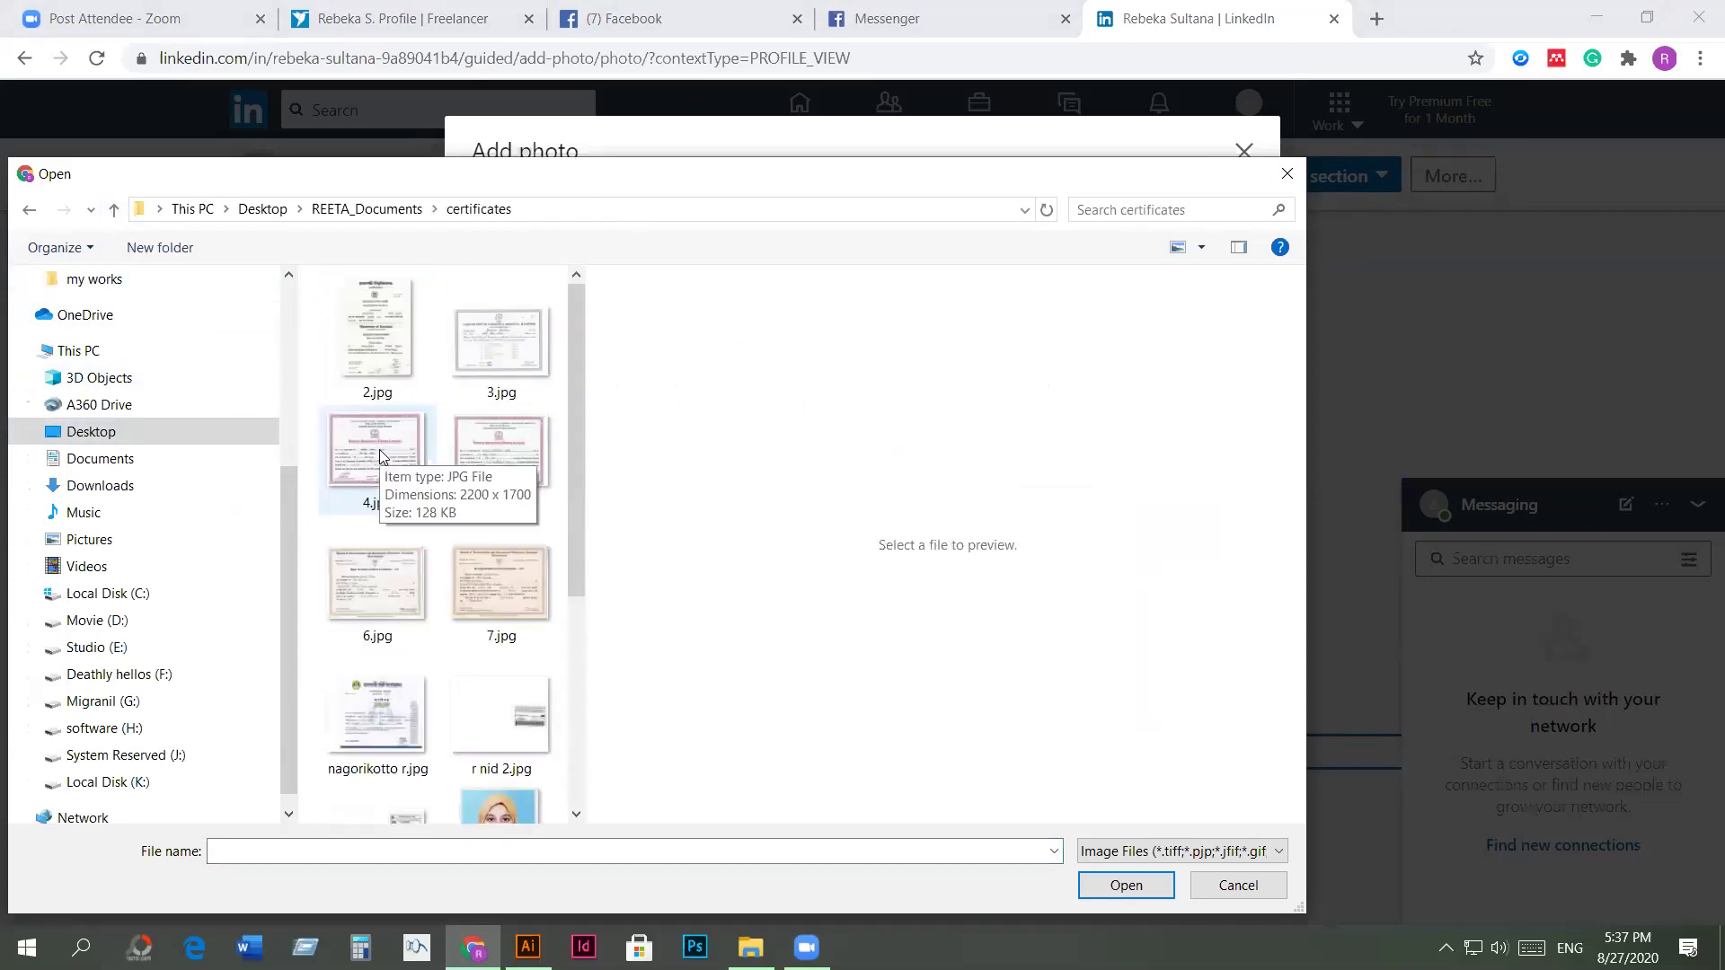
click(114, 213)
double_click(508, 355)
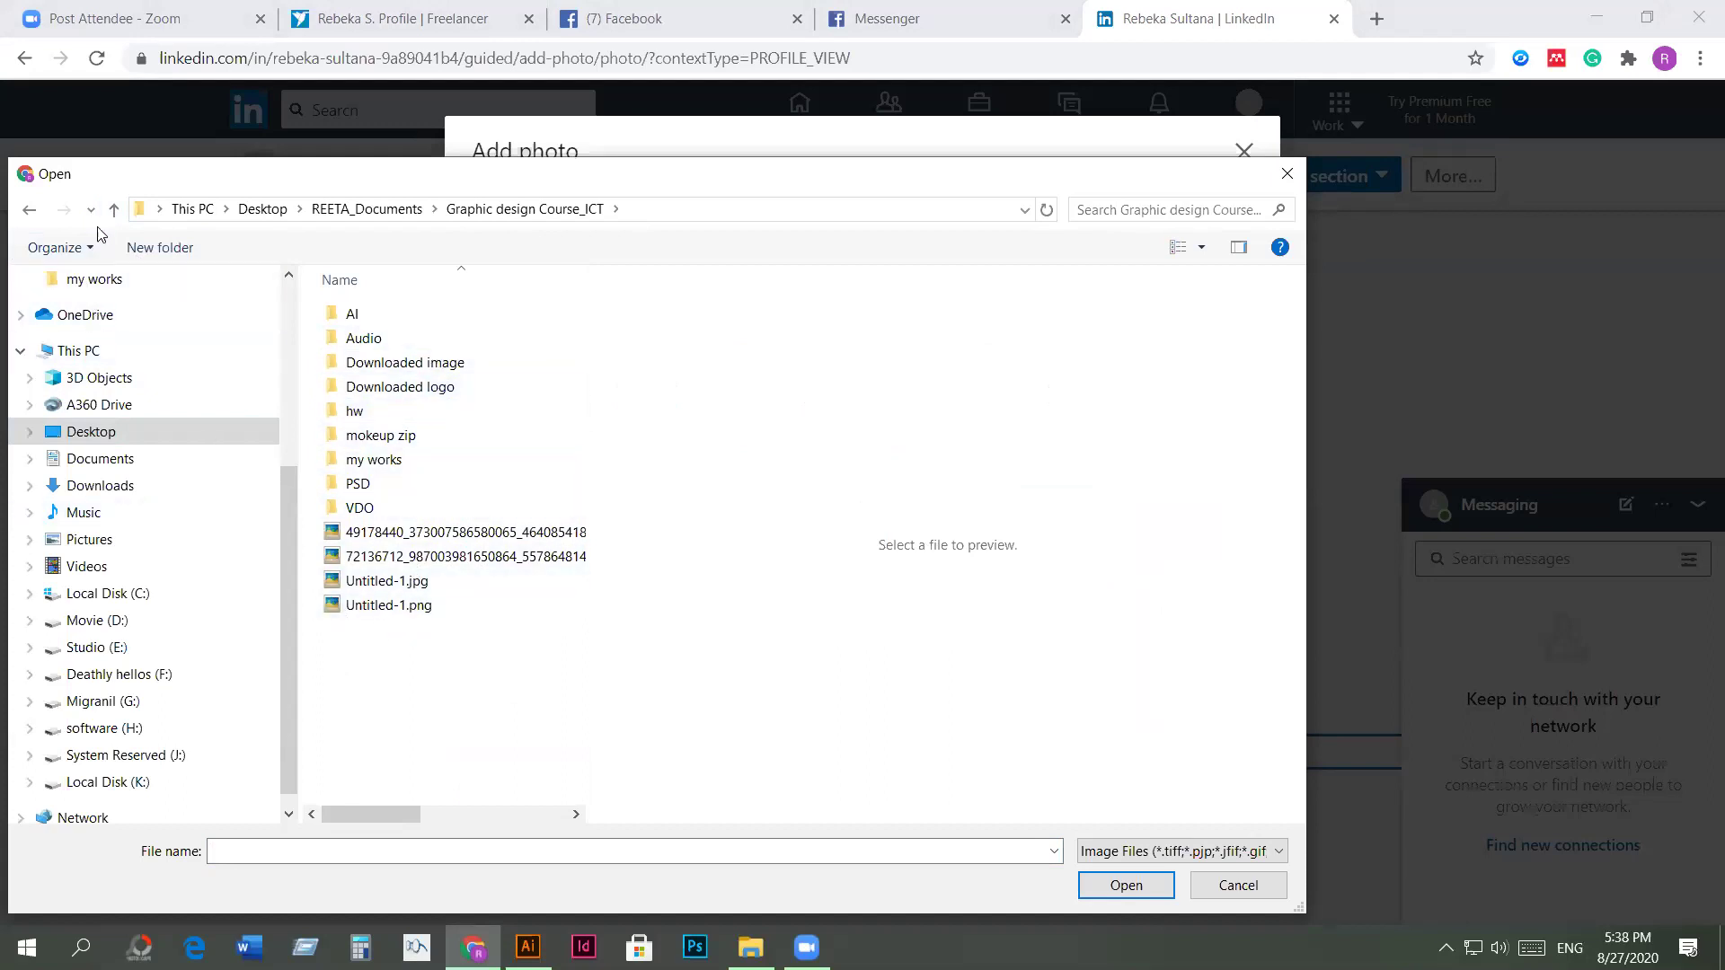
Search the Downloaded logo and my works folders for the headshot
double_click(445, 388)
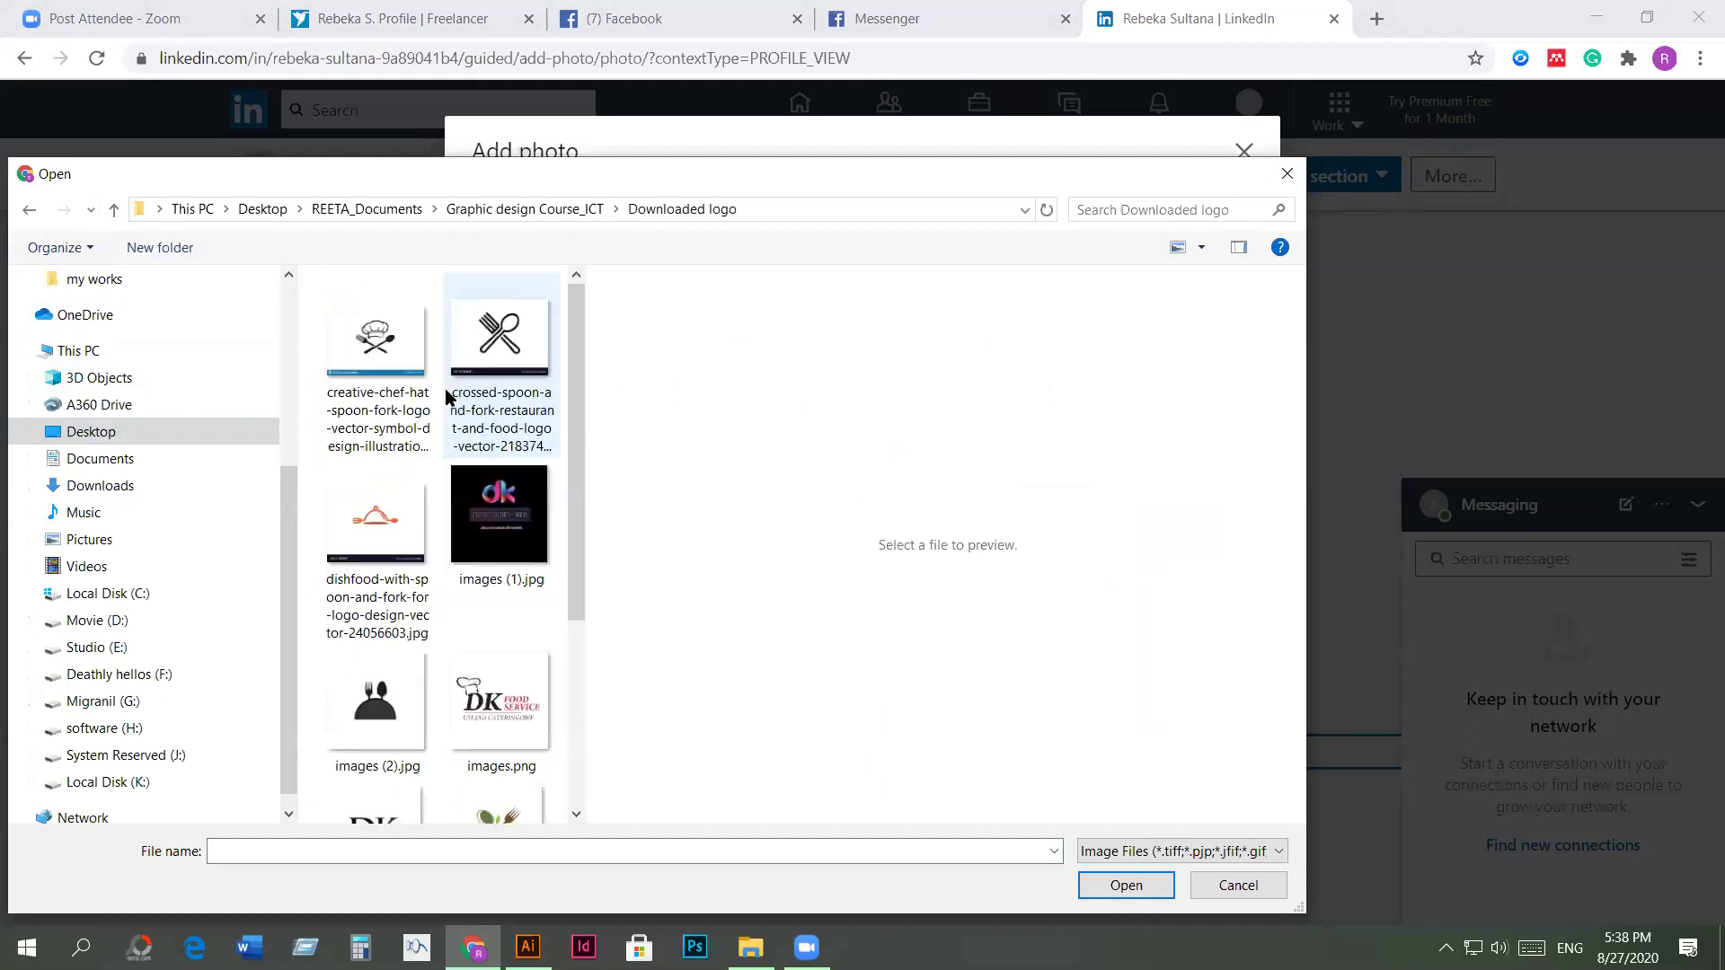
scroll(446, 396, down, 3)
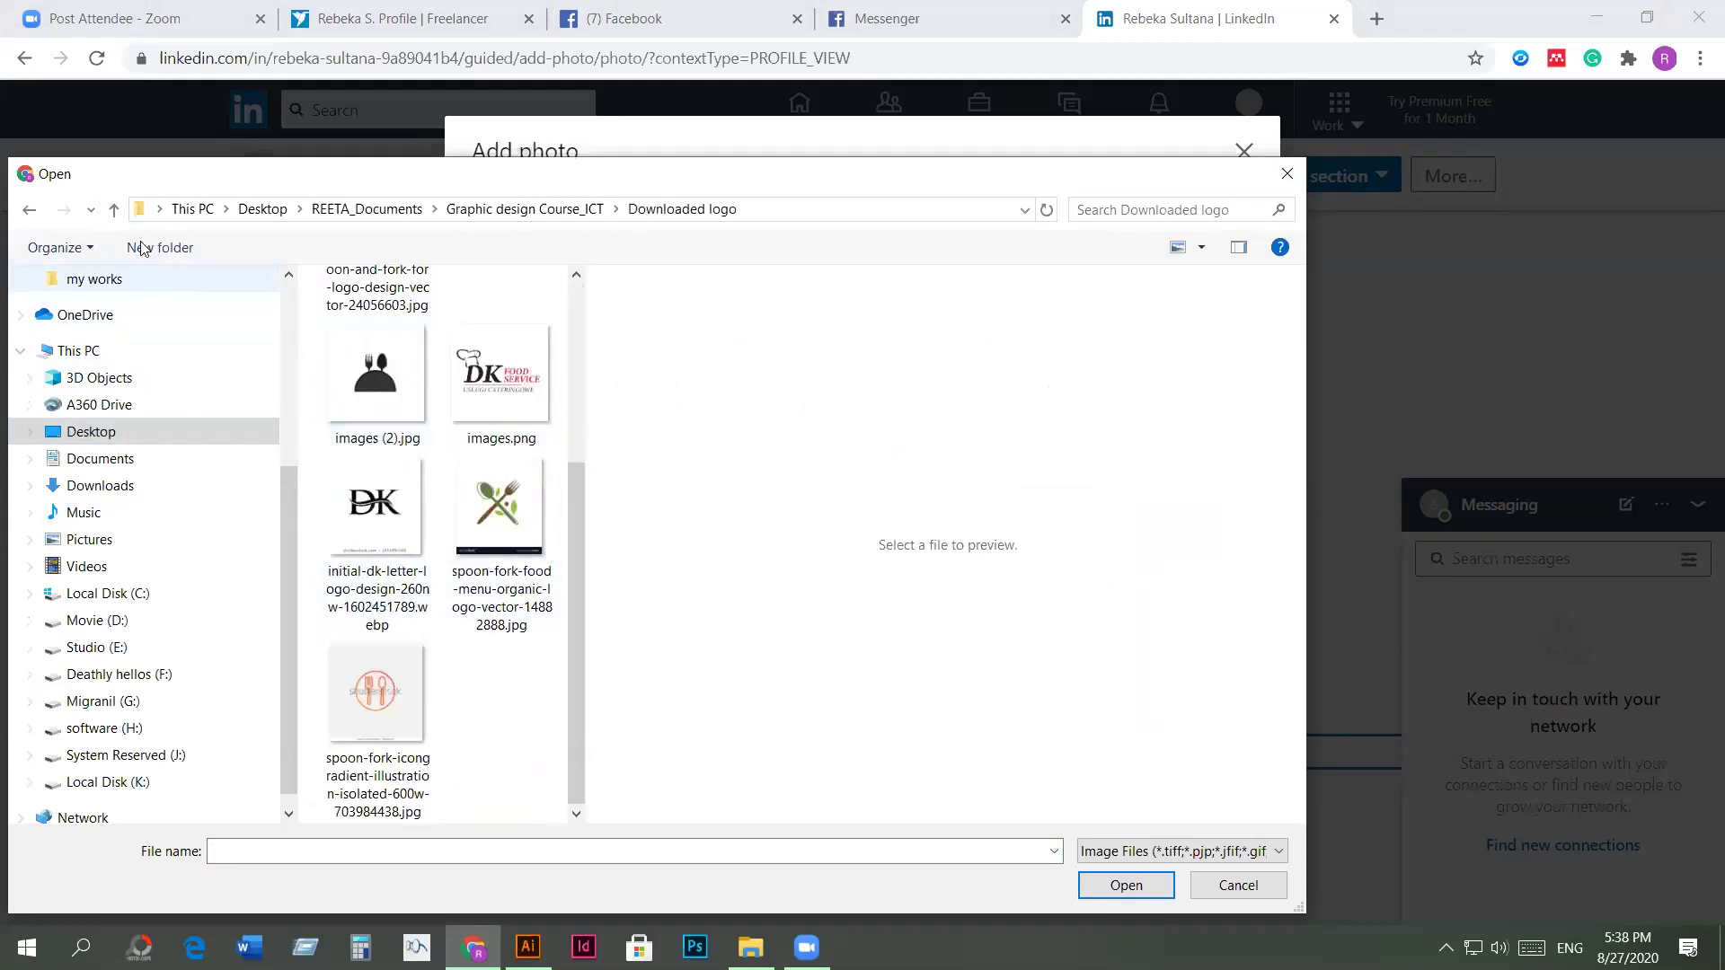
click(113, 209)
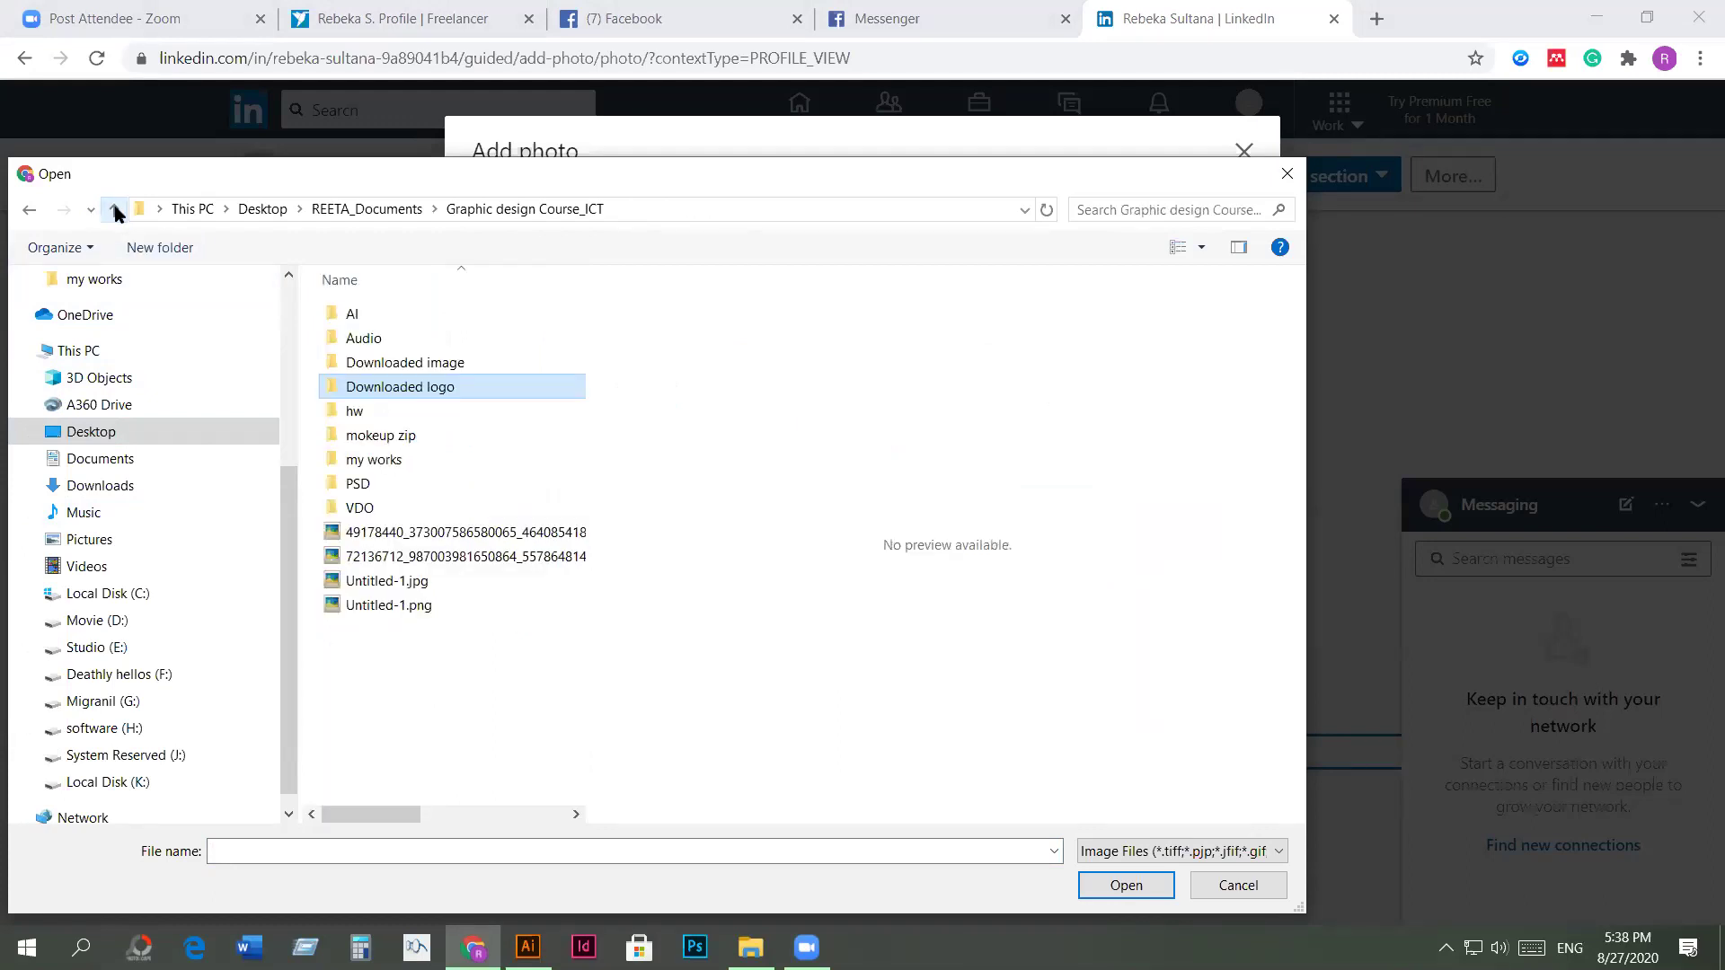
double_click(396, 459)
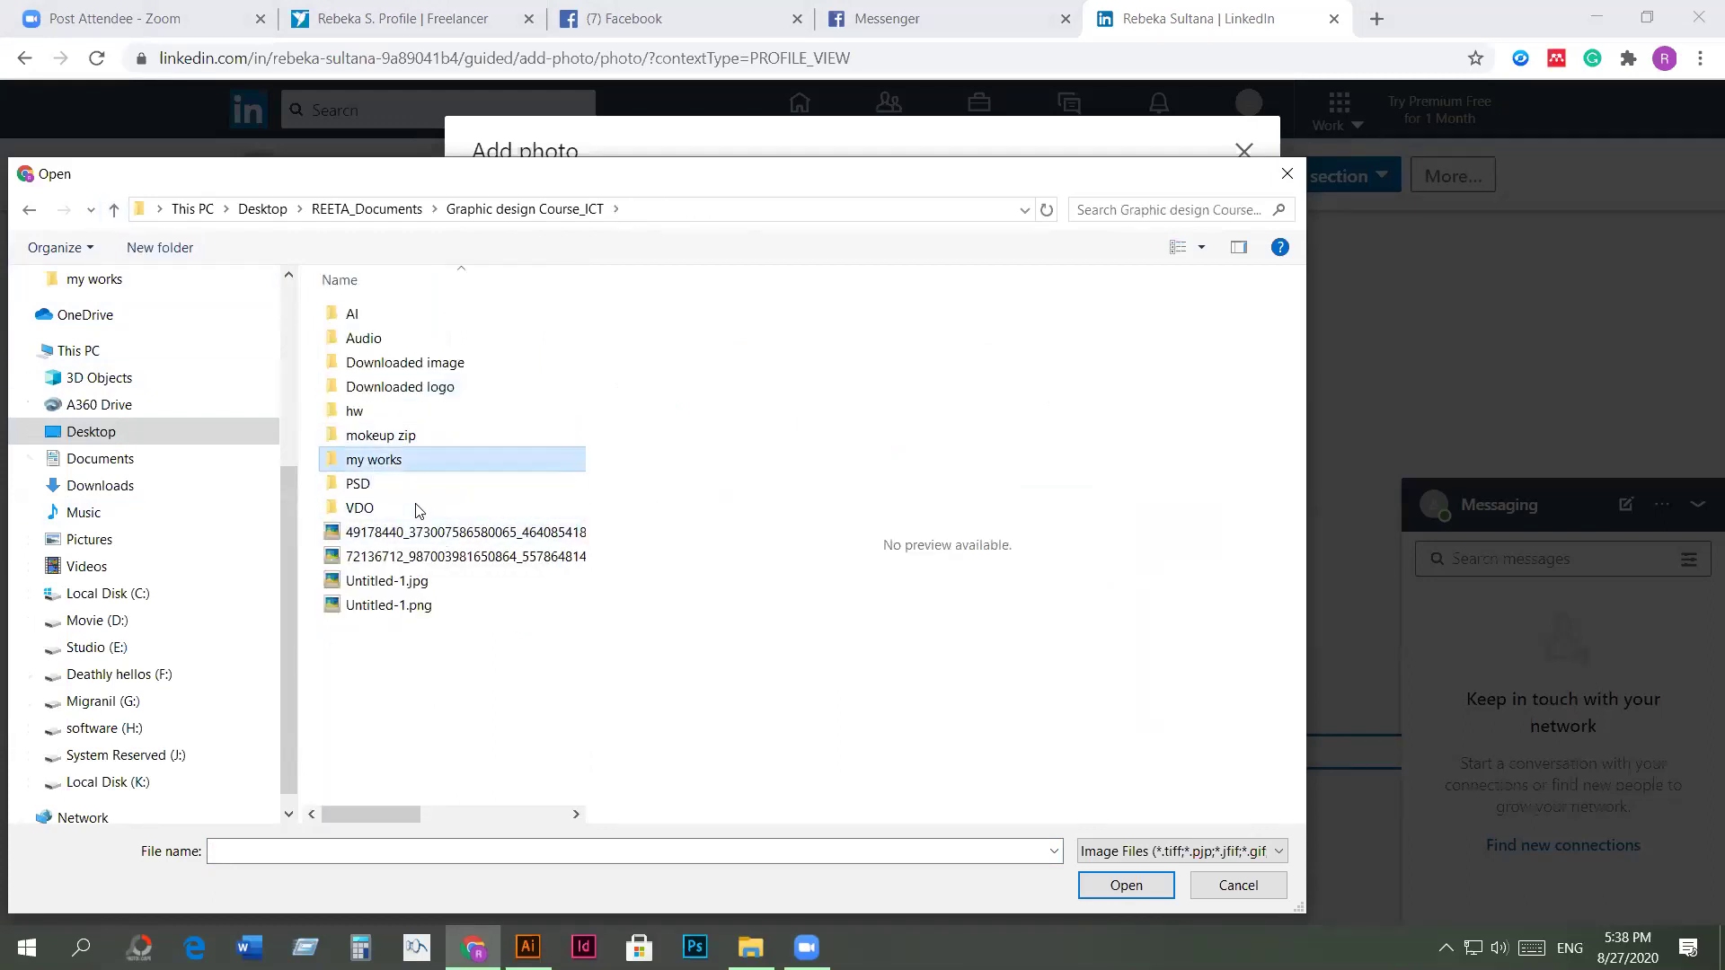
scroll(417, 510, down, 5)
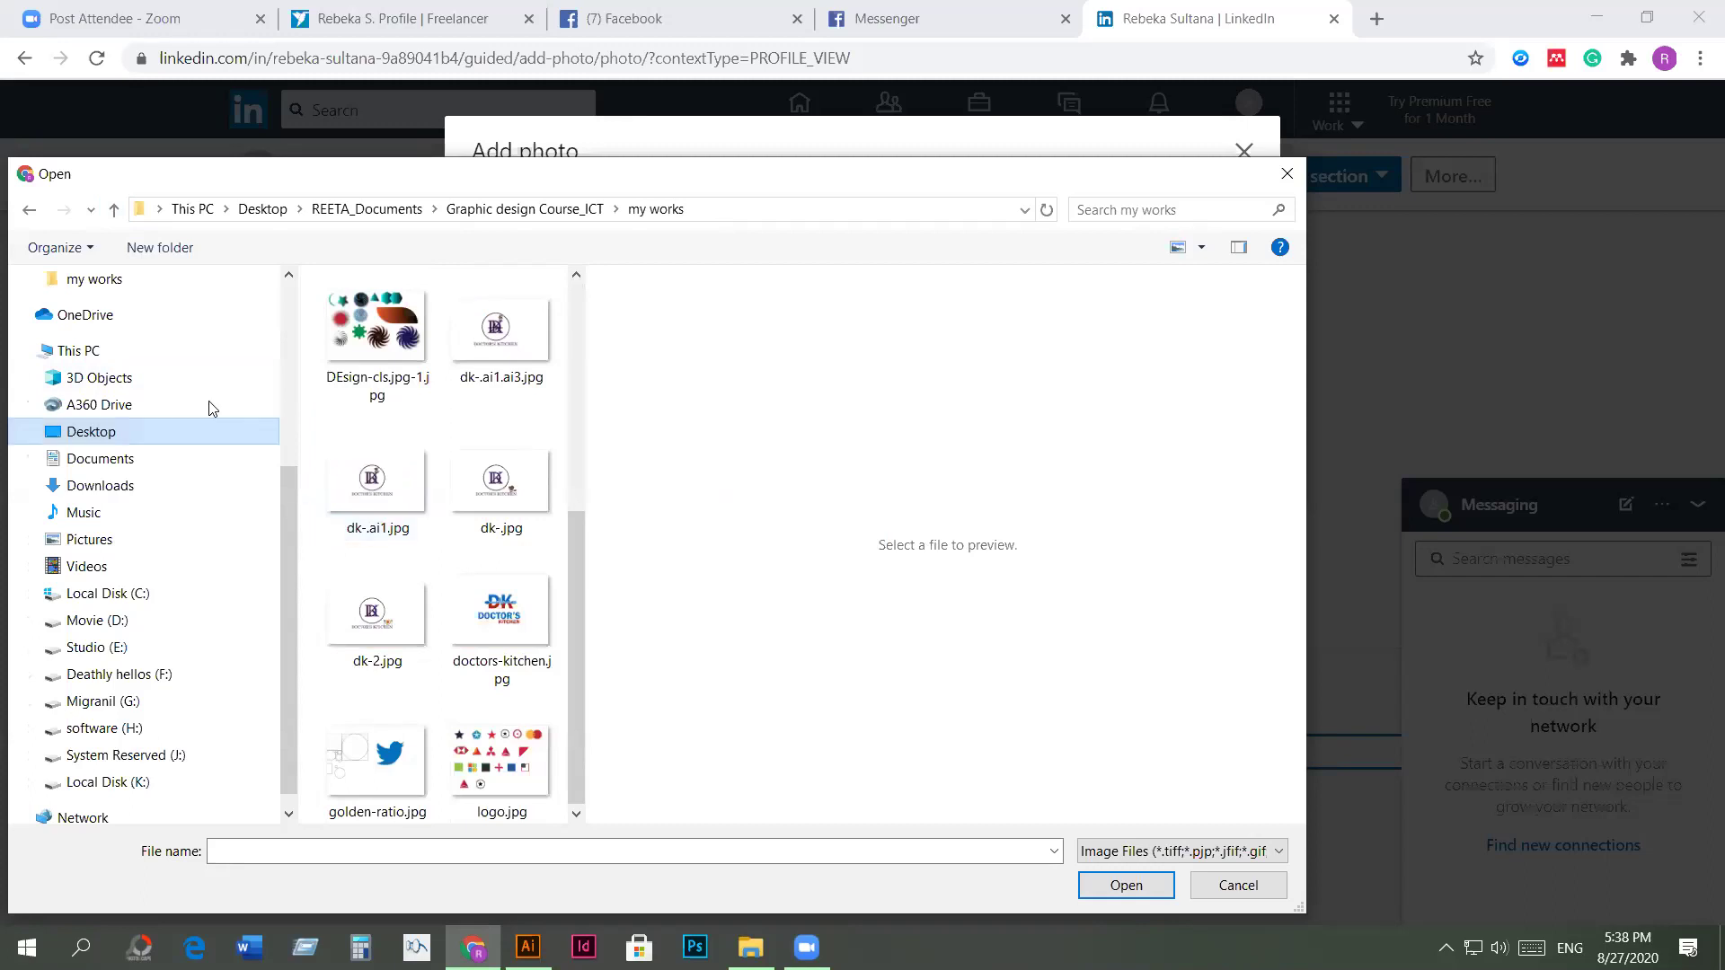
Return to the certificates folder and load the headshot JPG into the photo editor
click(115, 210)
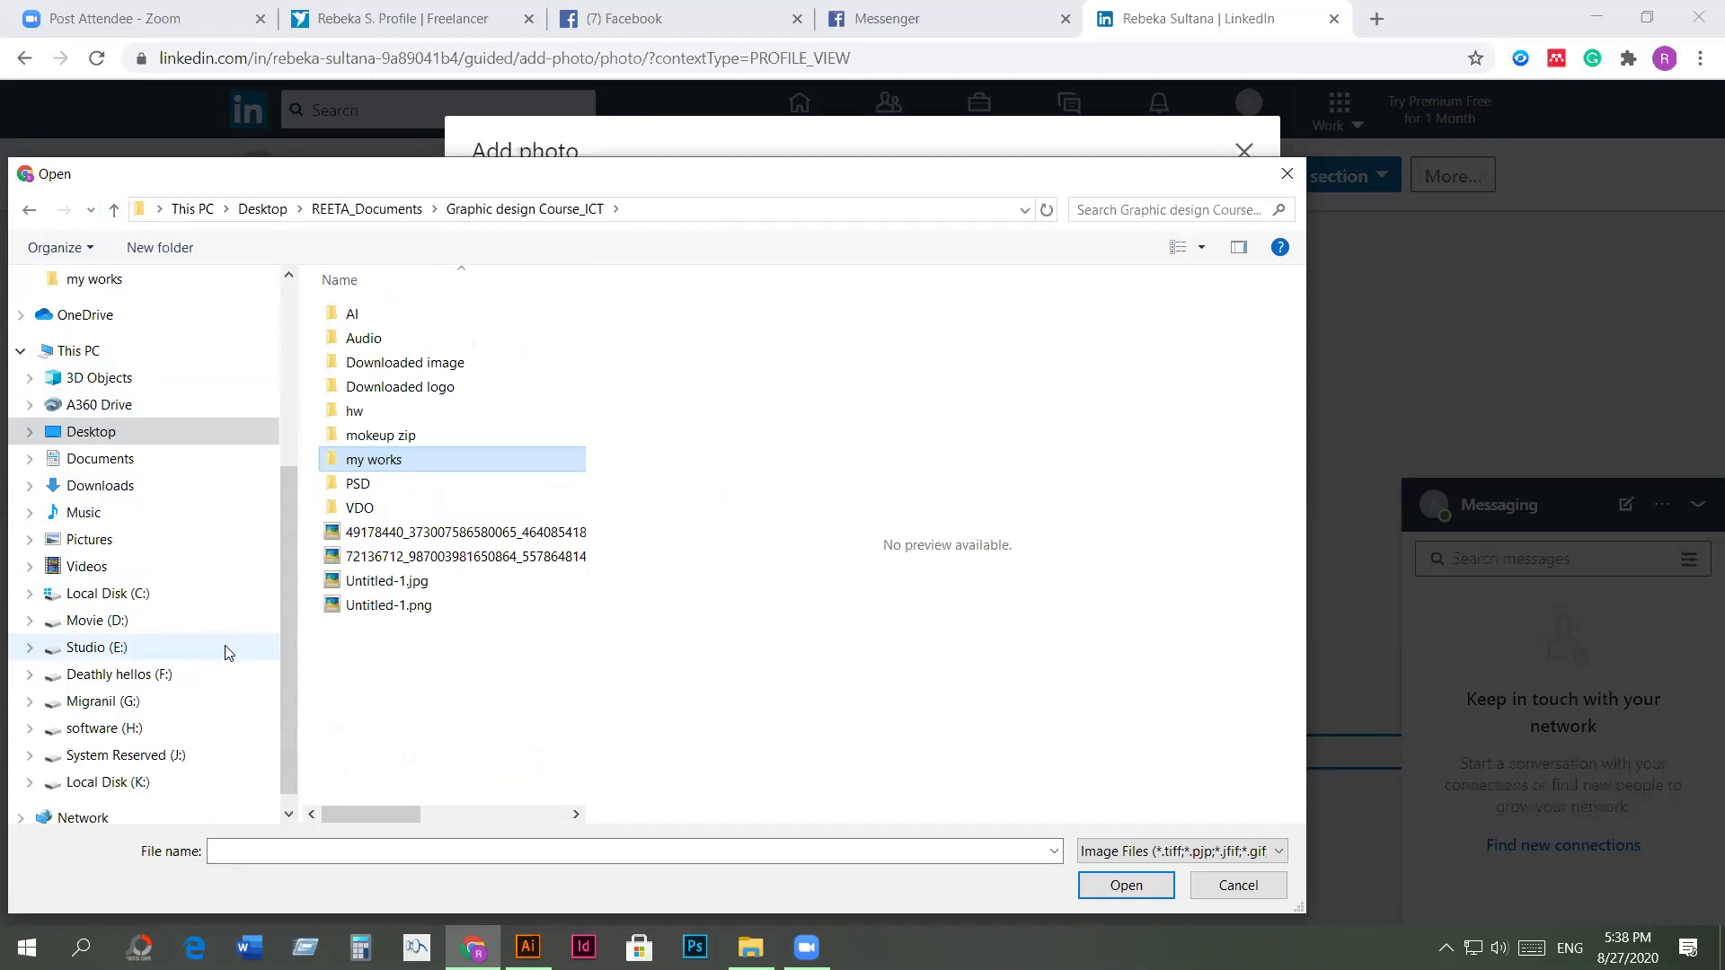
click(114, 211)
click(378, 368)
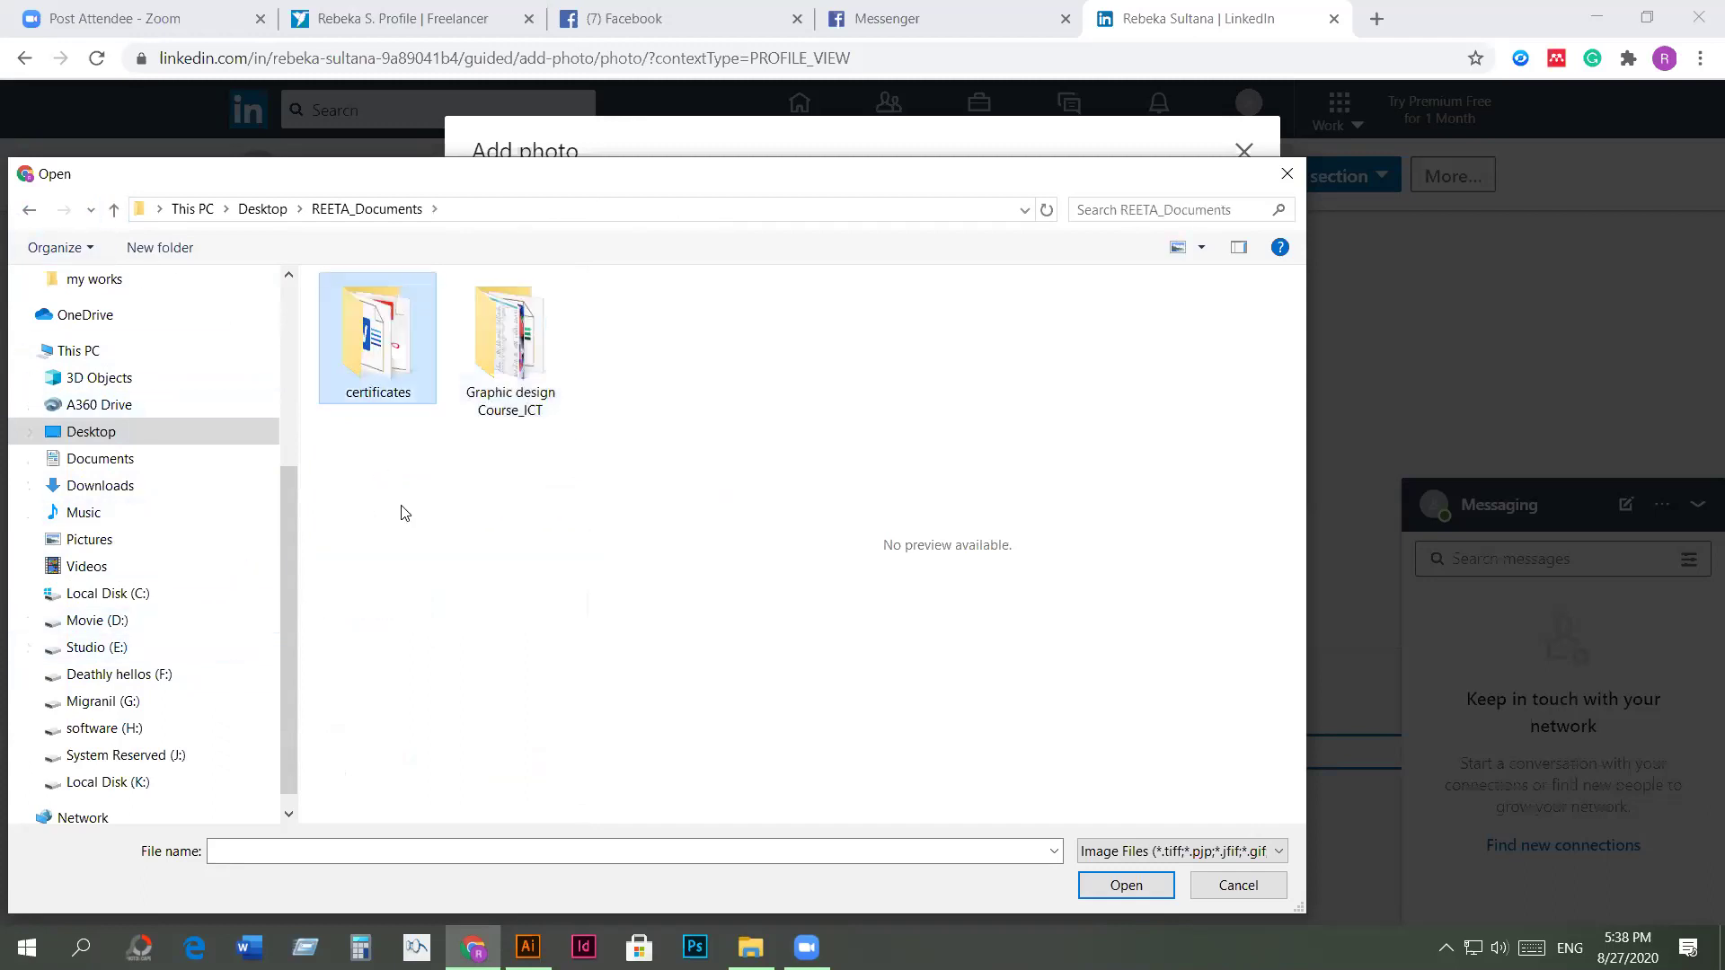
double_click(376, 365)
scroll(426, 579, down, 3)
click(500, 490)
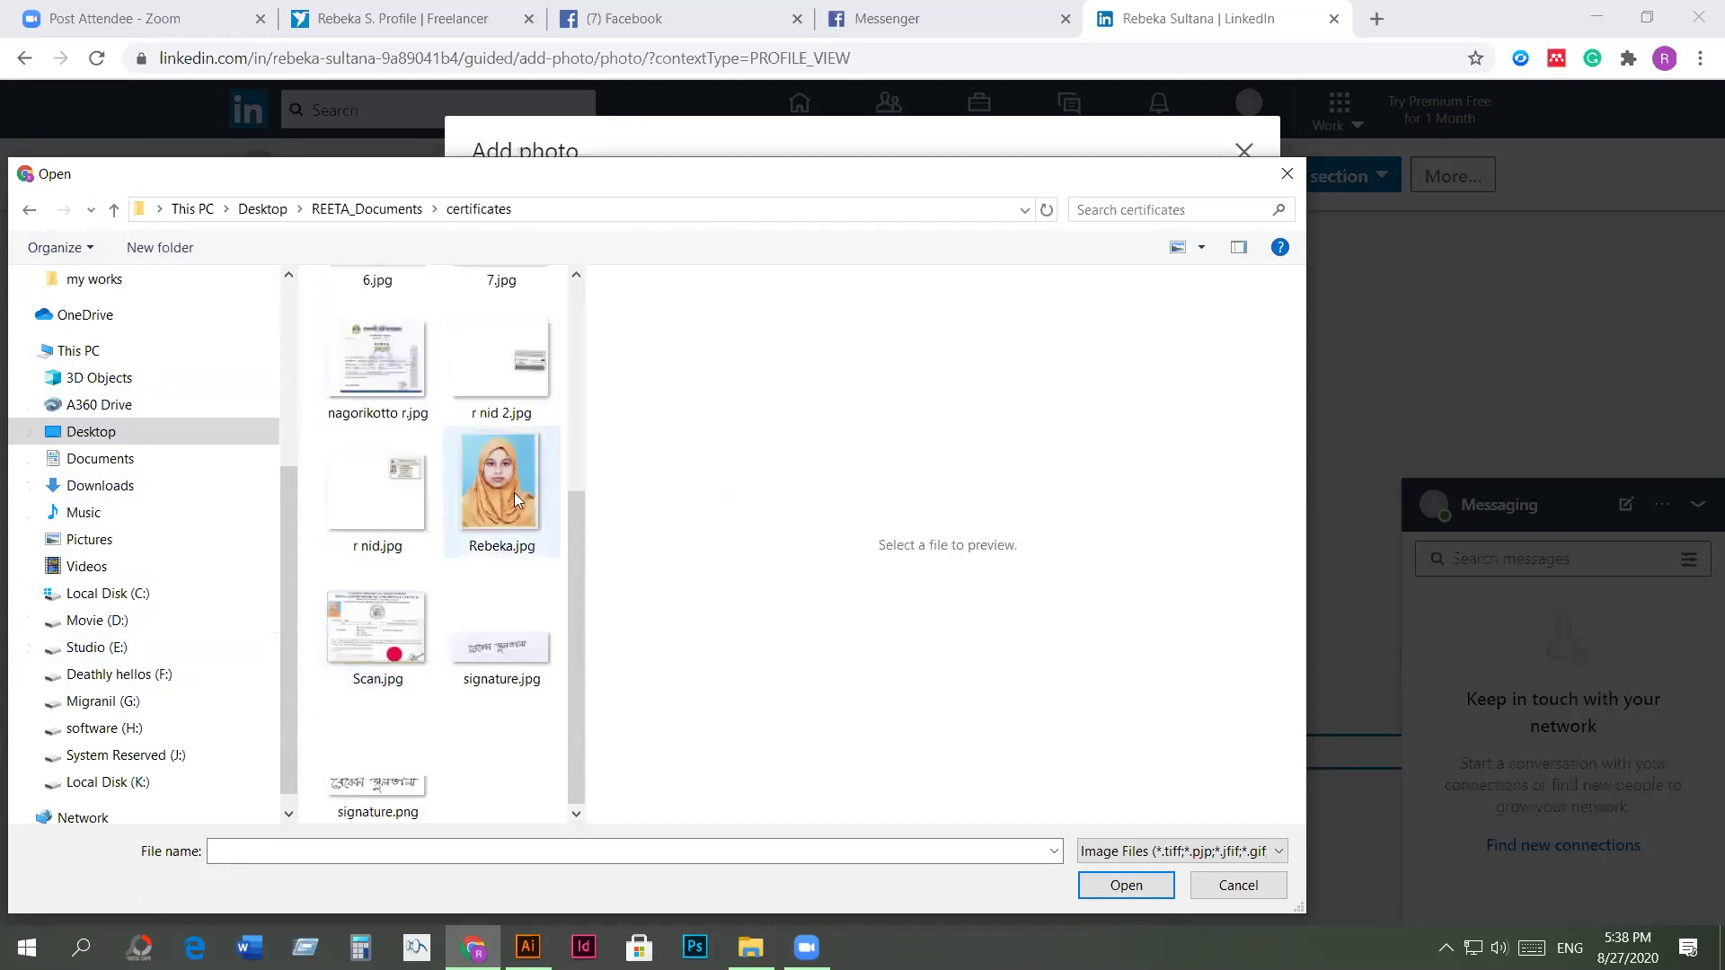
click(1115, 886)
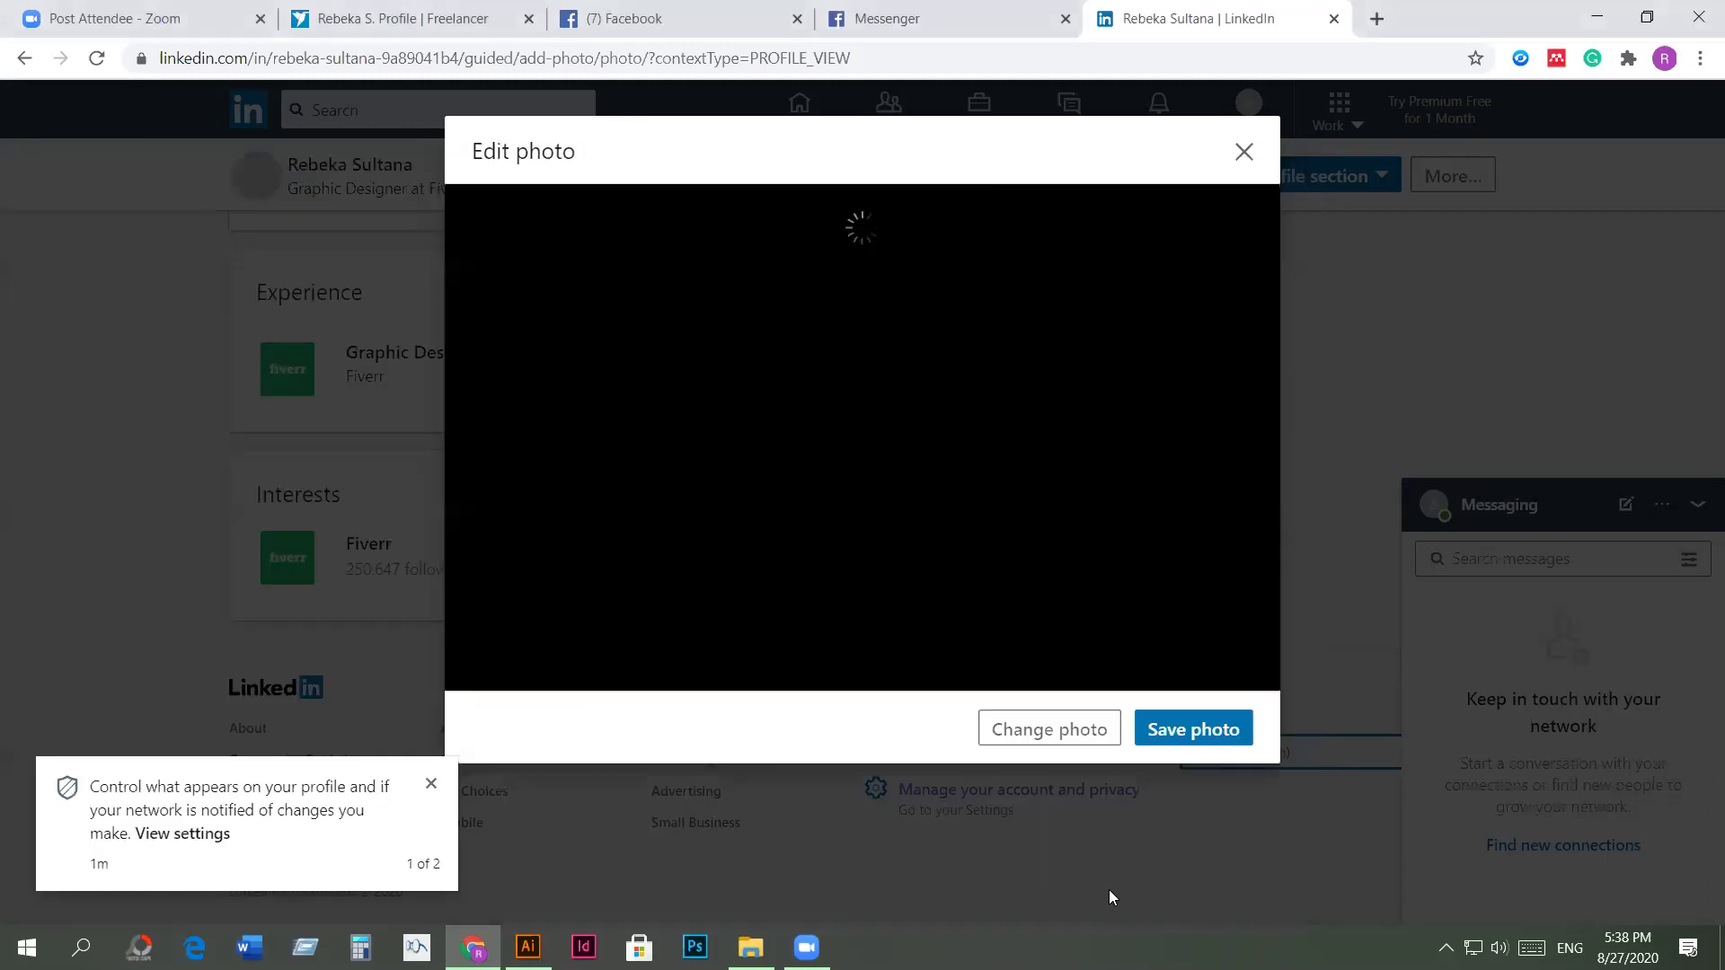
Save the headshot as the profile photo and confirm Profile Strength lists Photo
click(1194, 728)
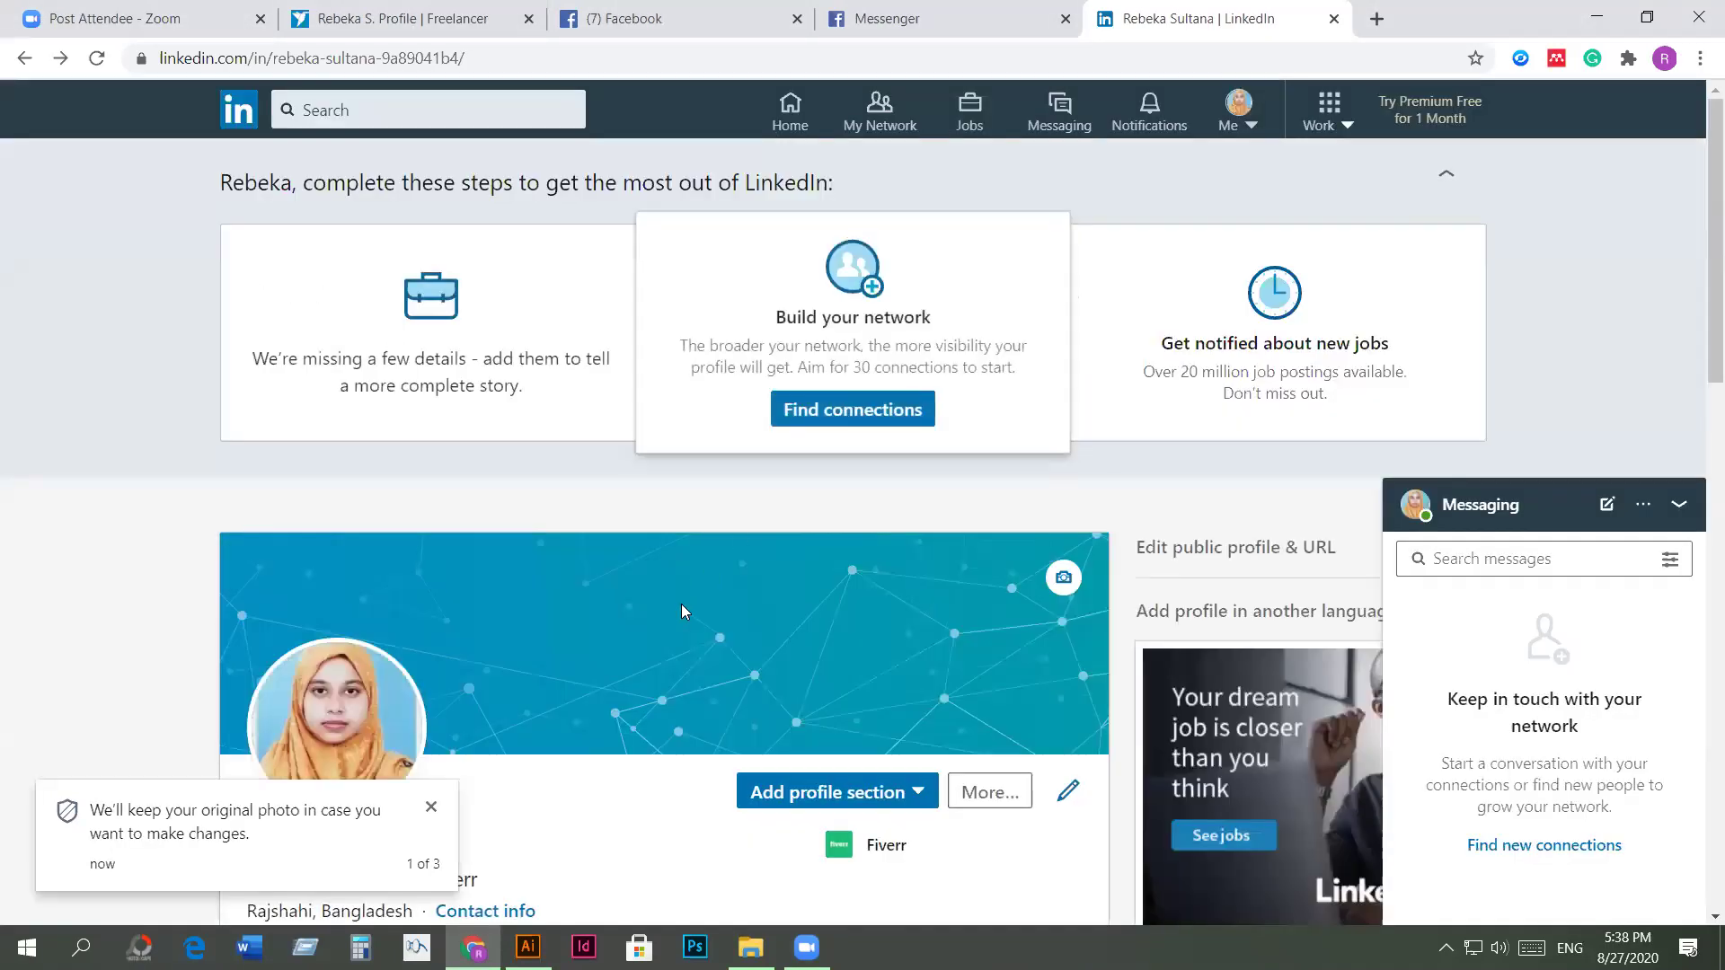
scroll(682, 607, down, 2)
scroll(681, 612, down, 2)
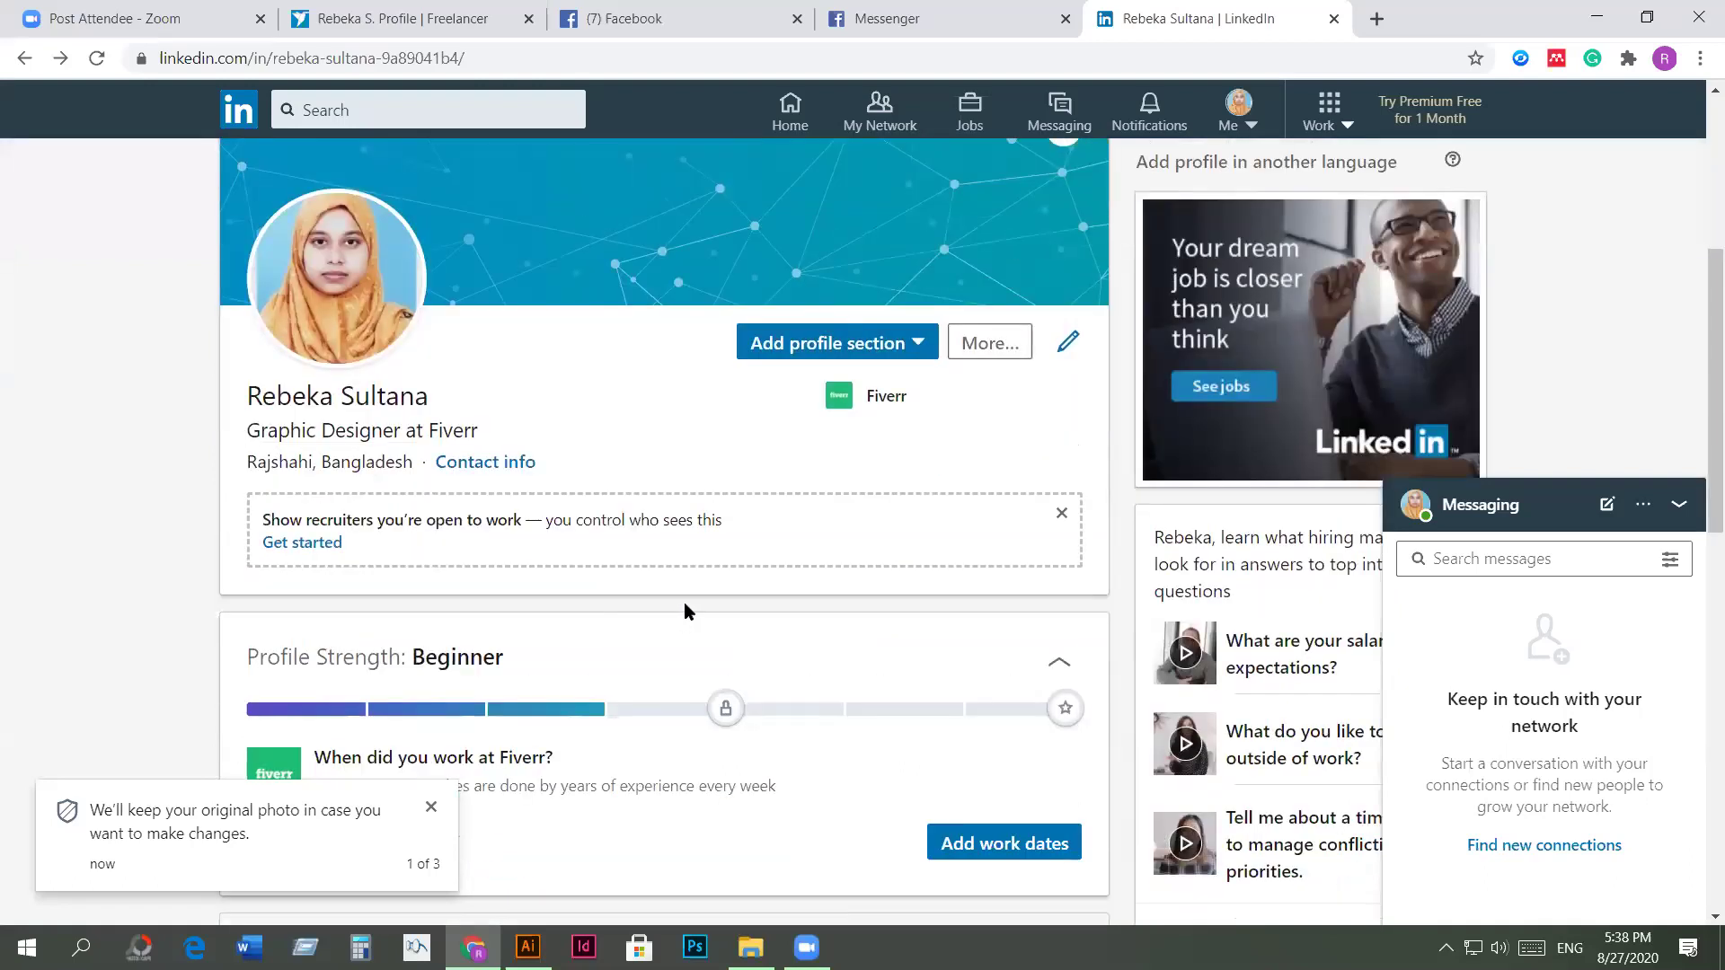
scroll(683, 611, down, 1)
scroll(683, 611, down, 1)
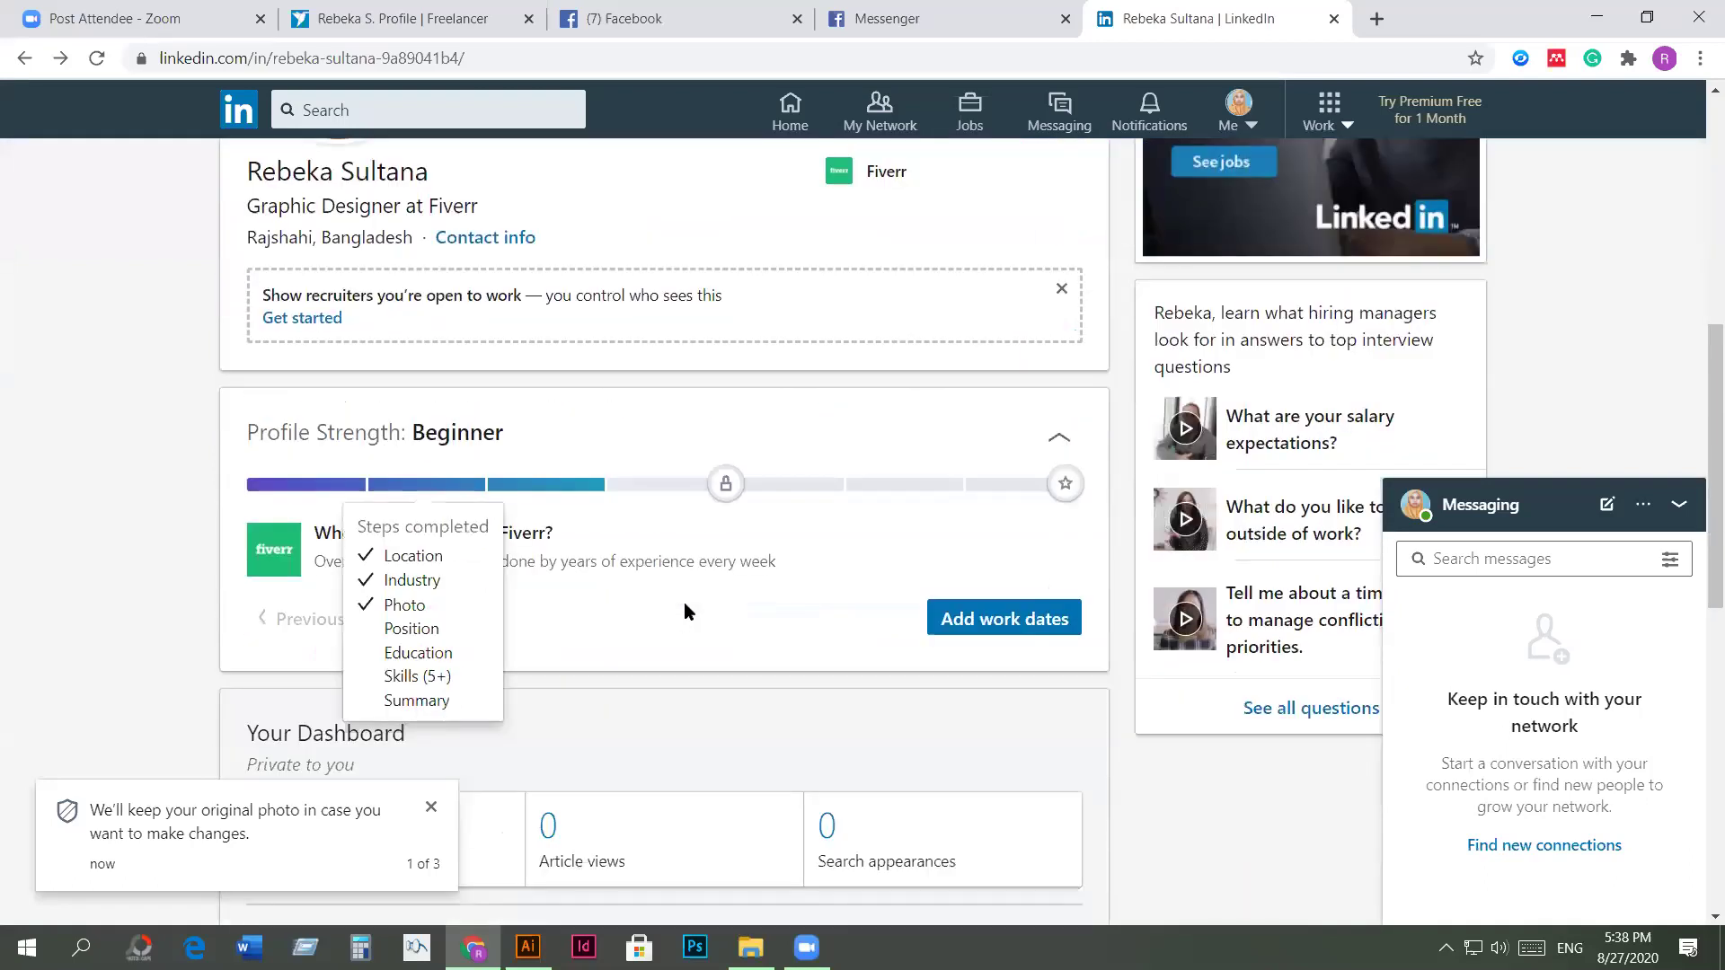
scroll(683, 611, up, 1)
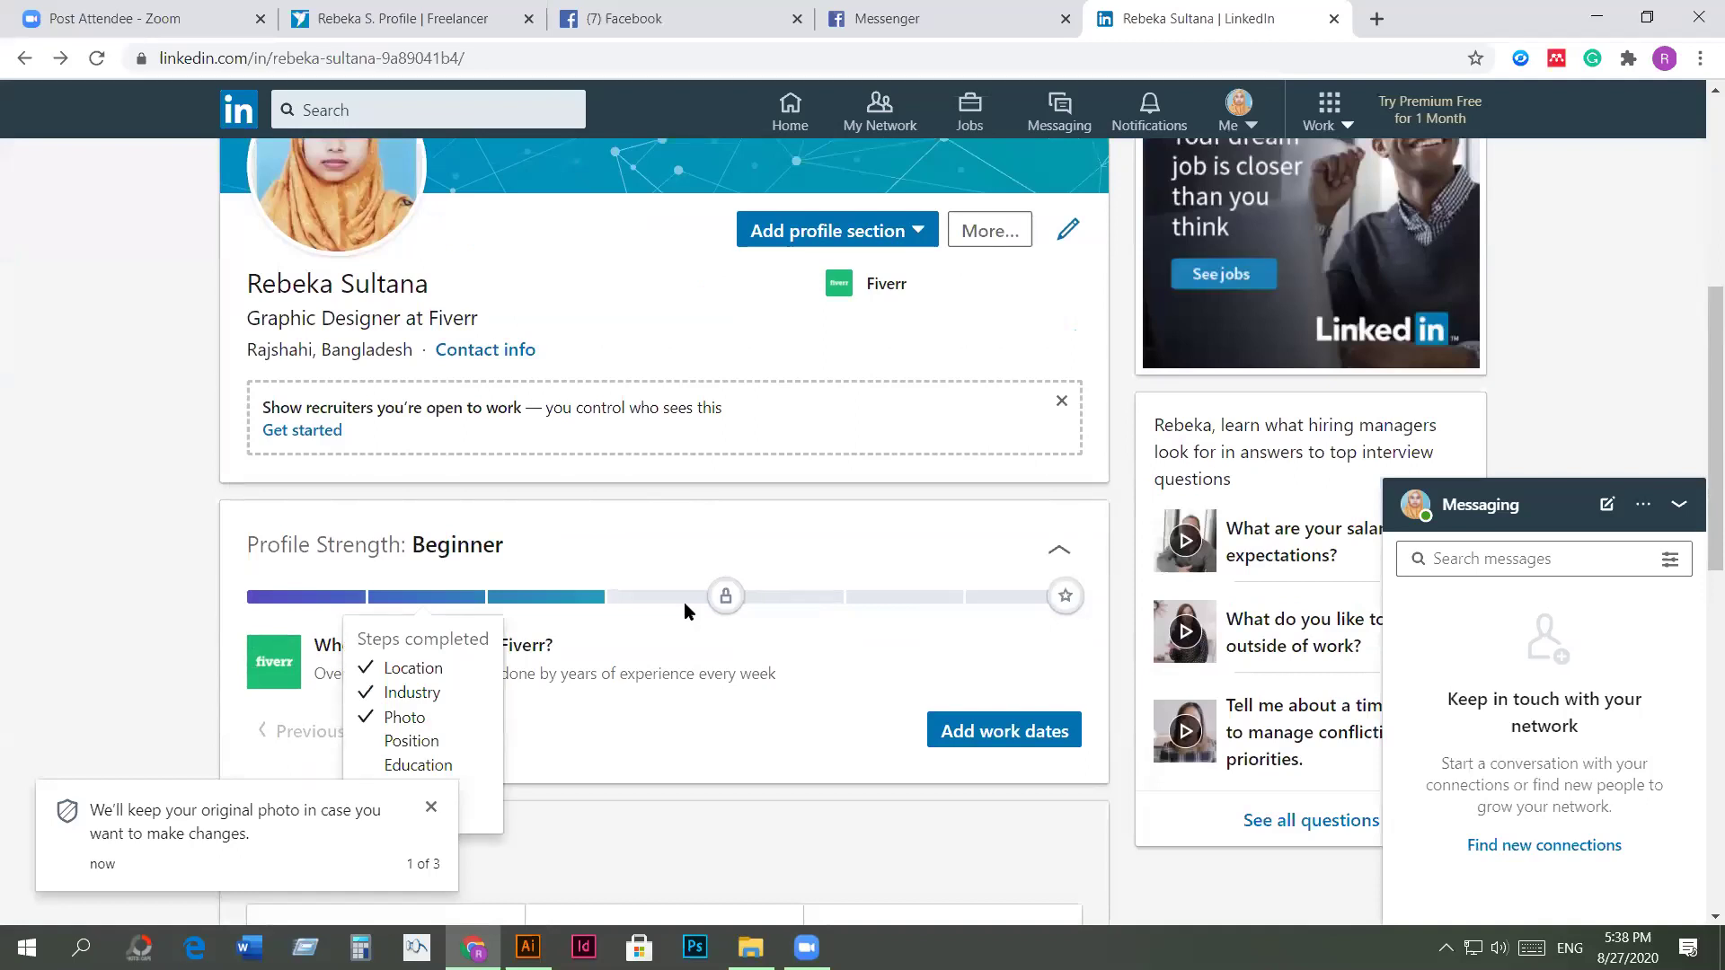
scroll(684, 604, down, 1)
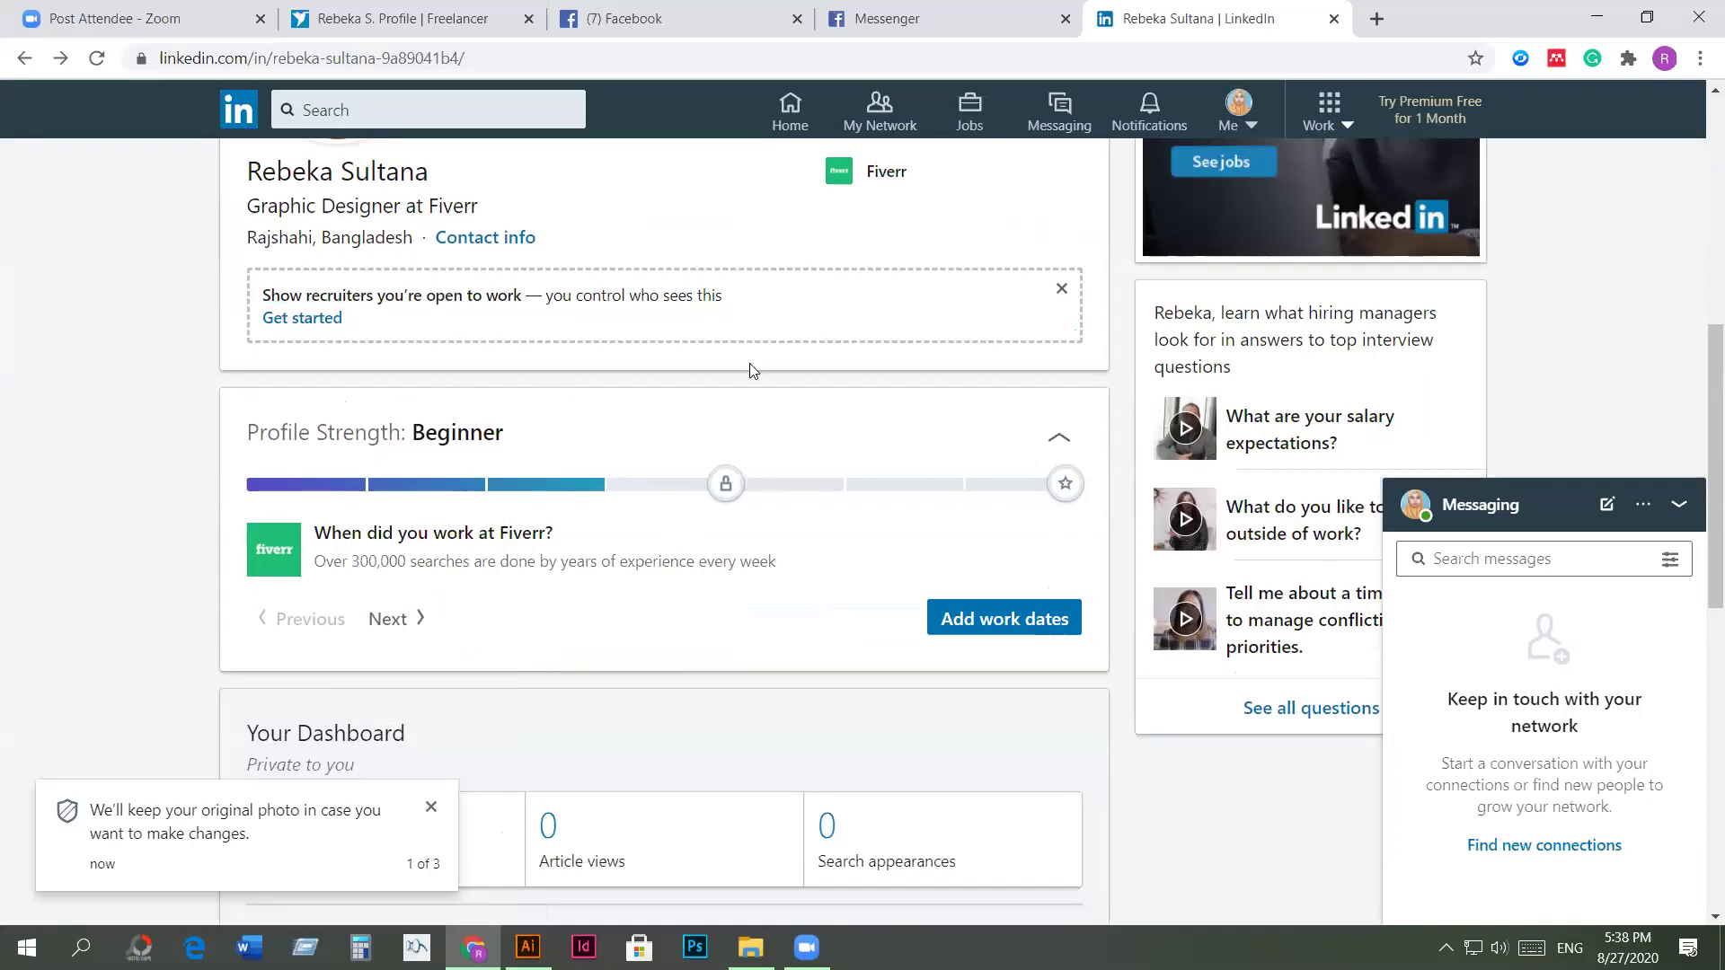
scroll(753, 369, up, 1)
In the Add profile section menu, expand Skills, Intro and About to reveal Summary
click(891, 234)
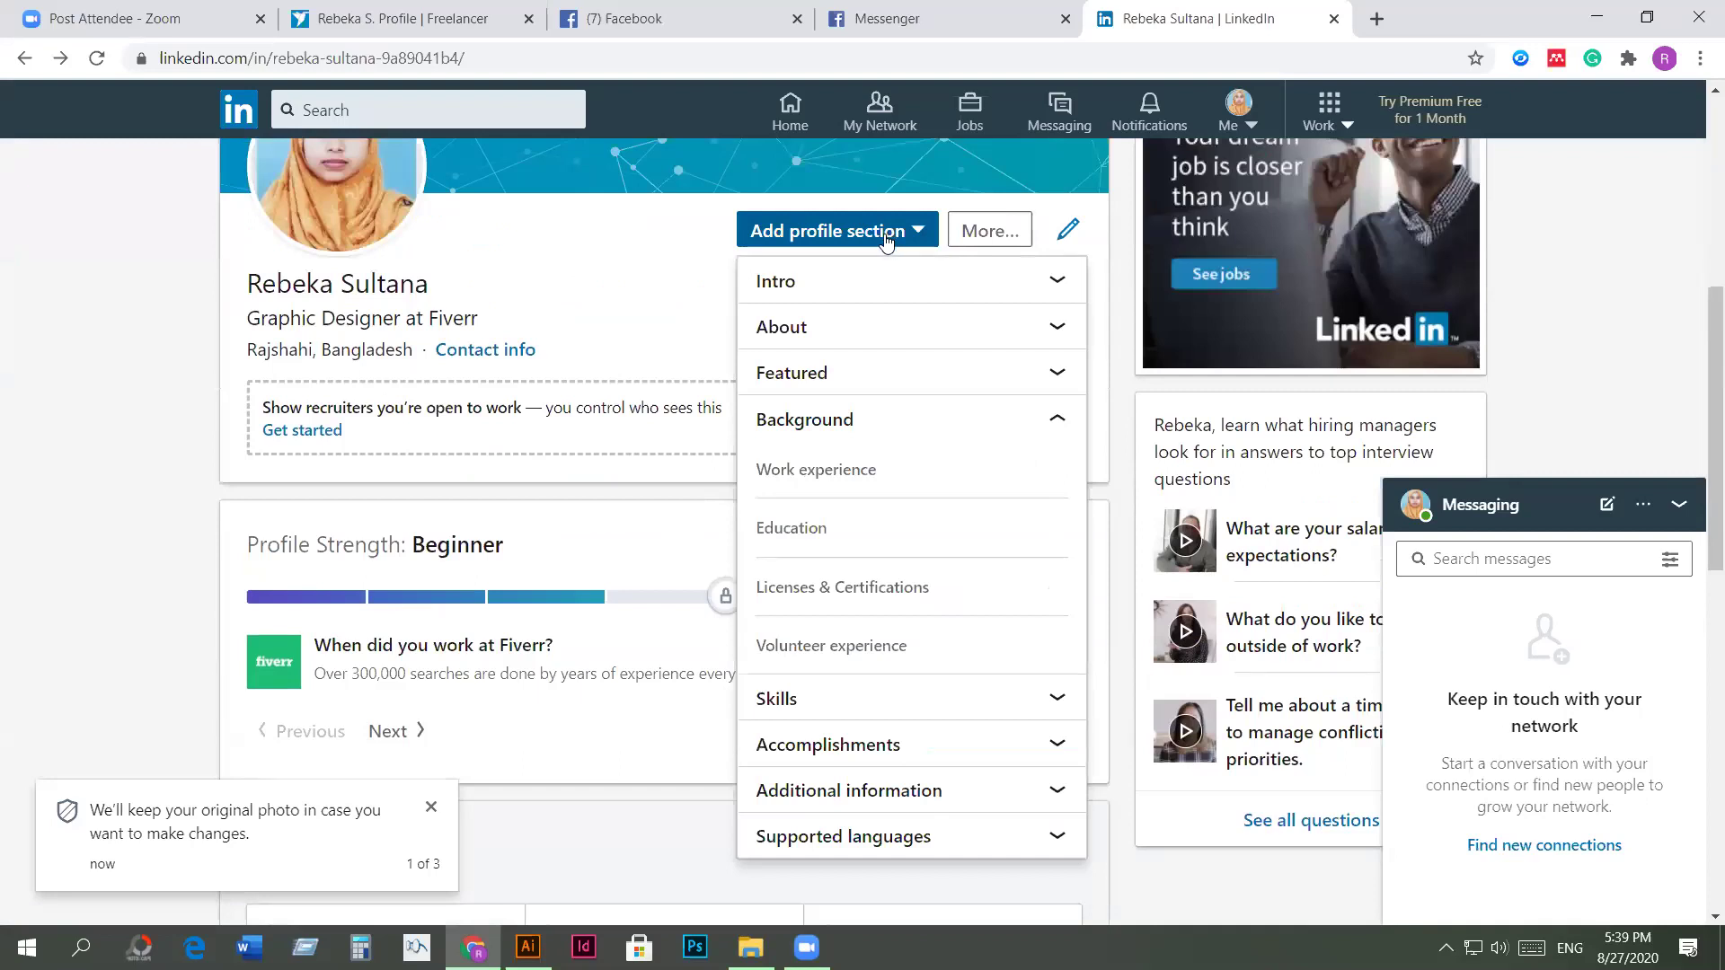
click(886, 241)
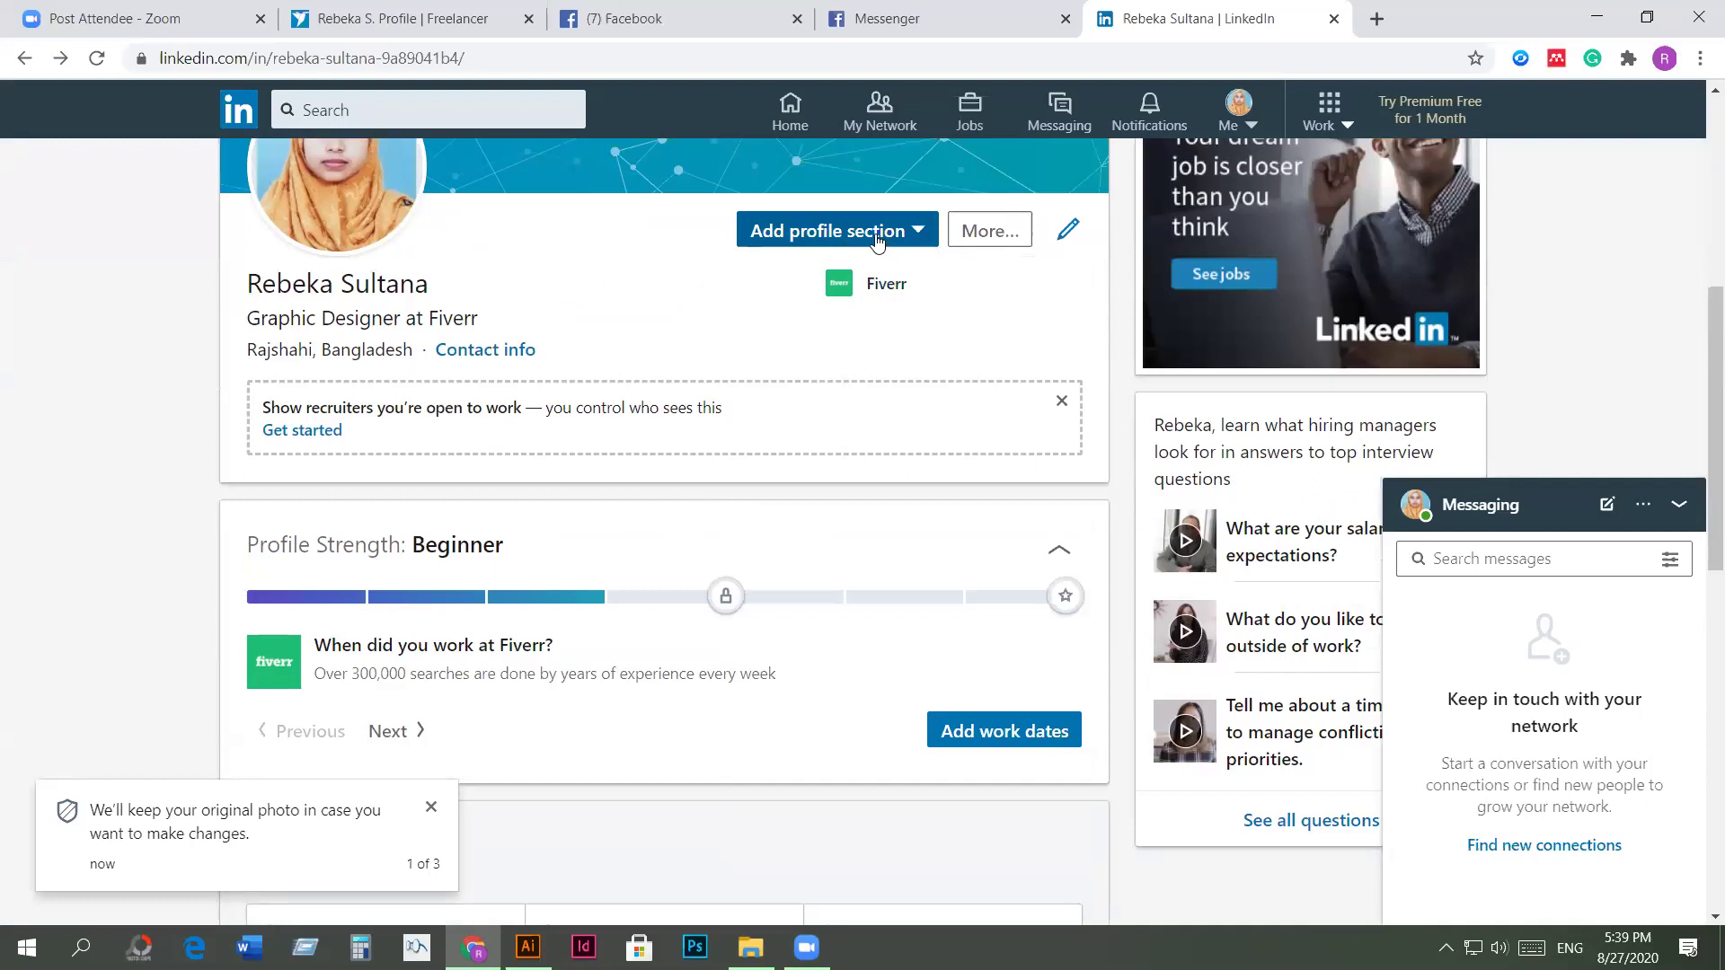
click(886, 236)
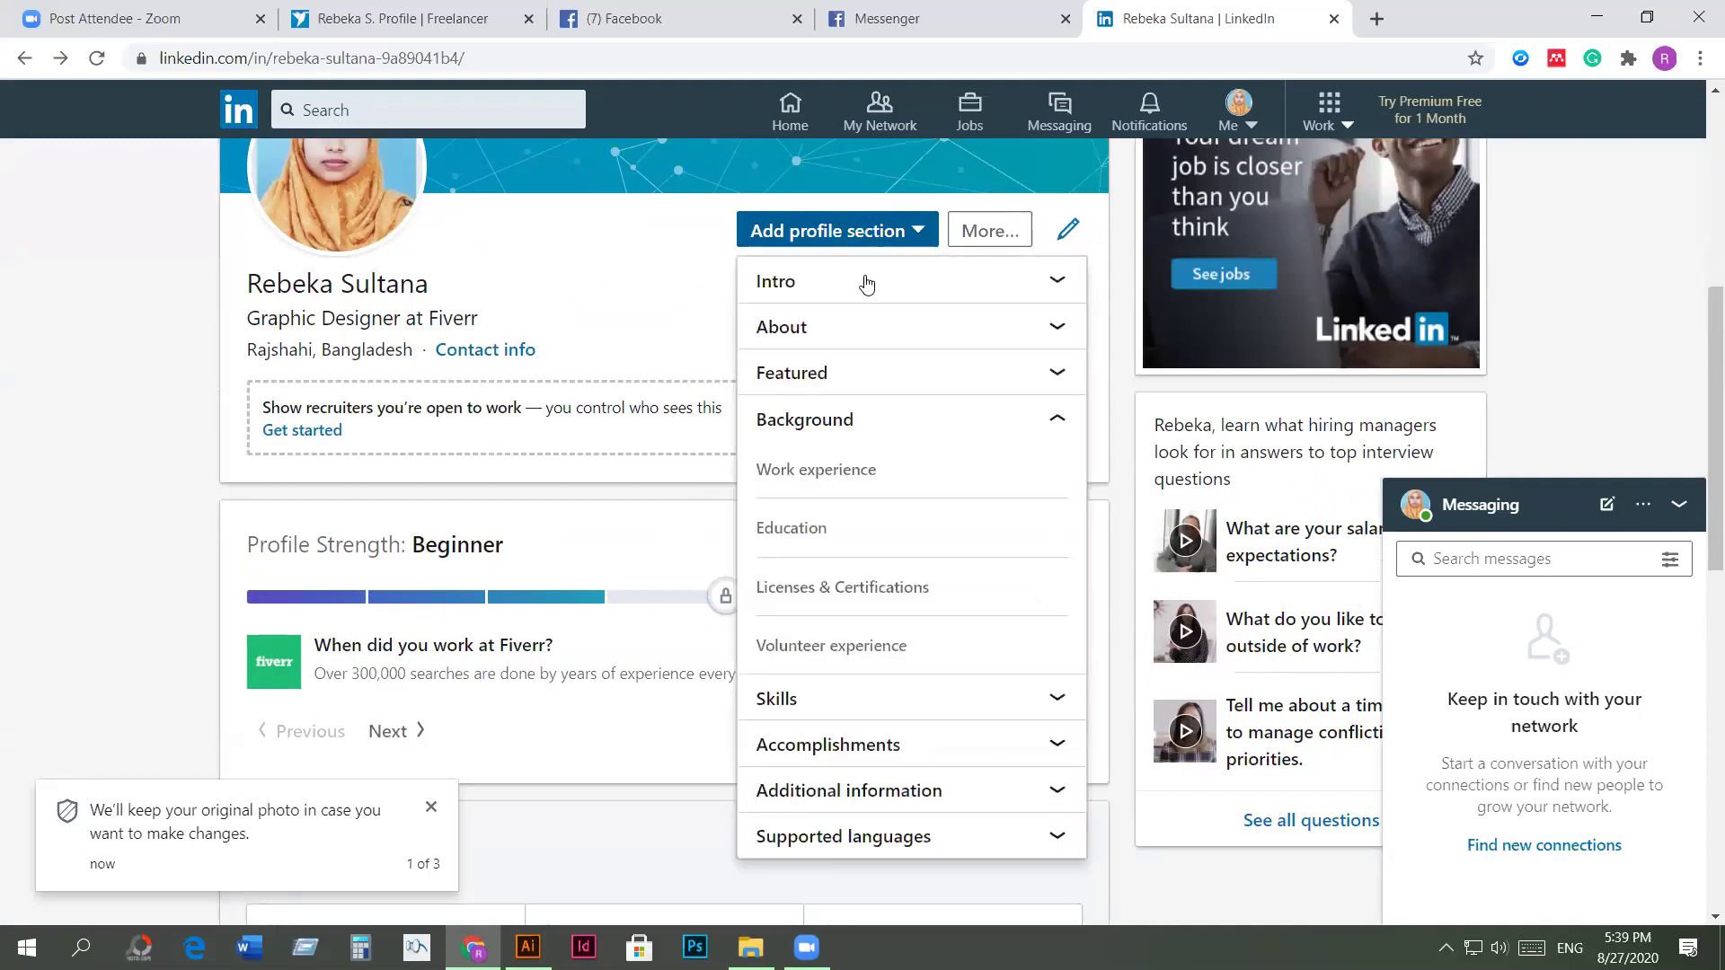
click(784, 710)
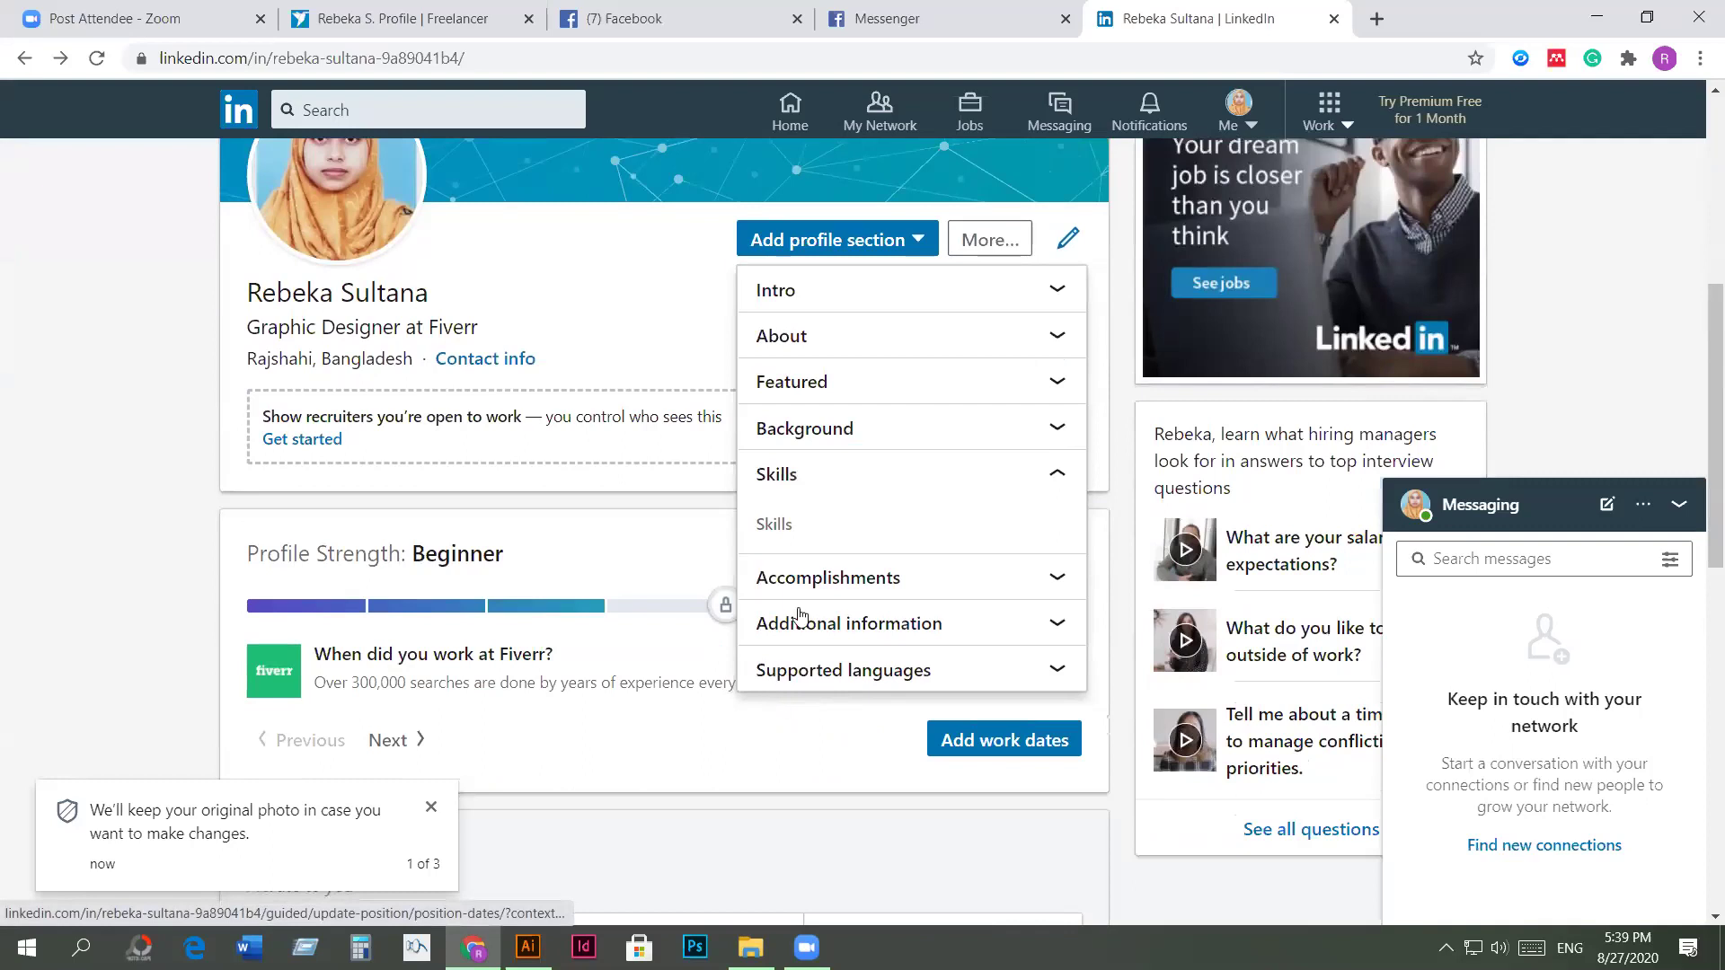
scroll(801, 615, down, 1)
click(799, 179)
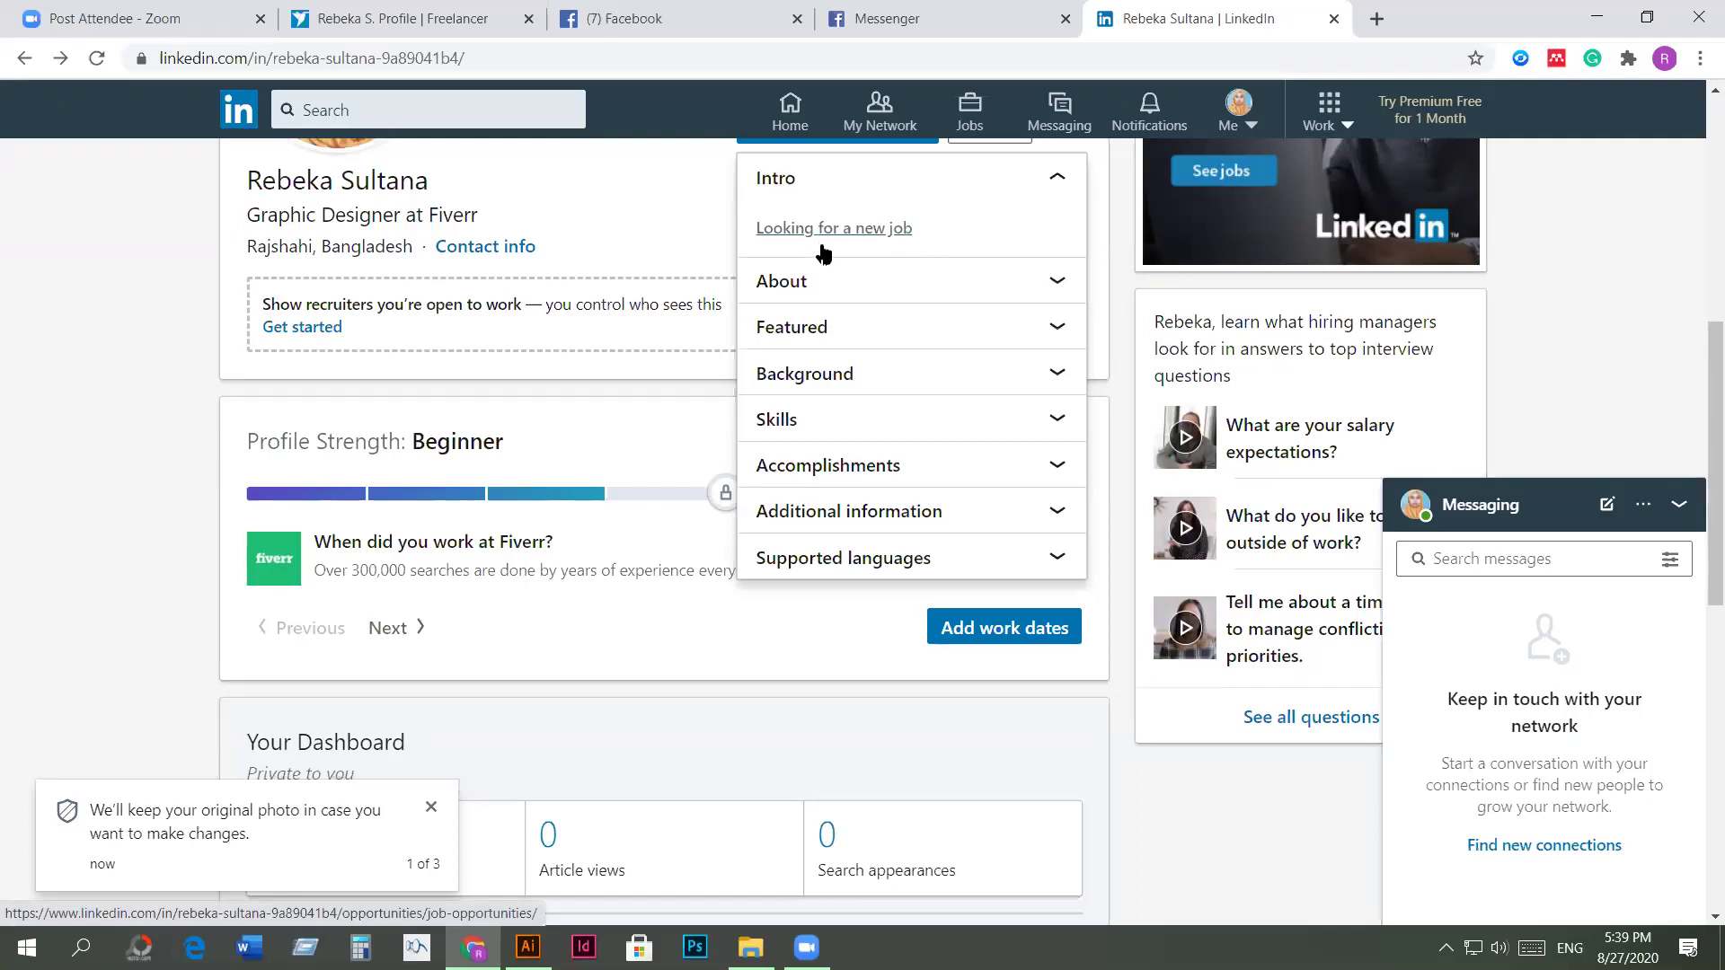
click(809, 283)
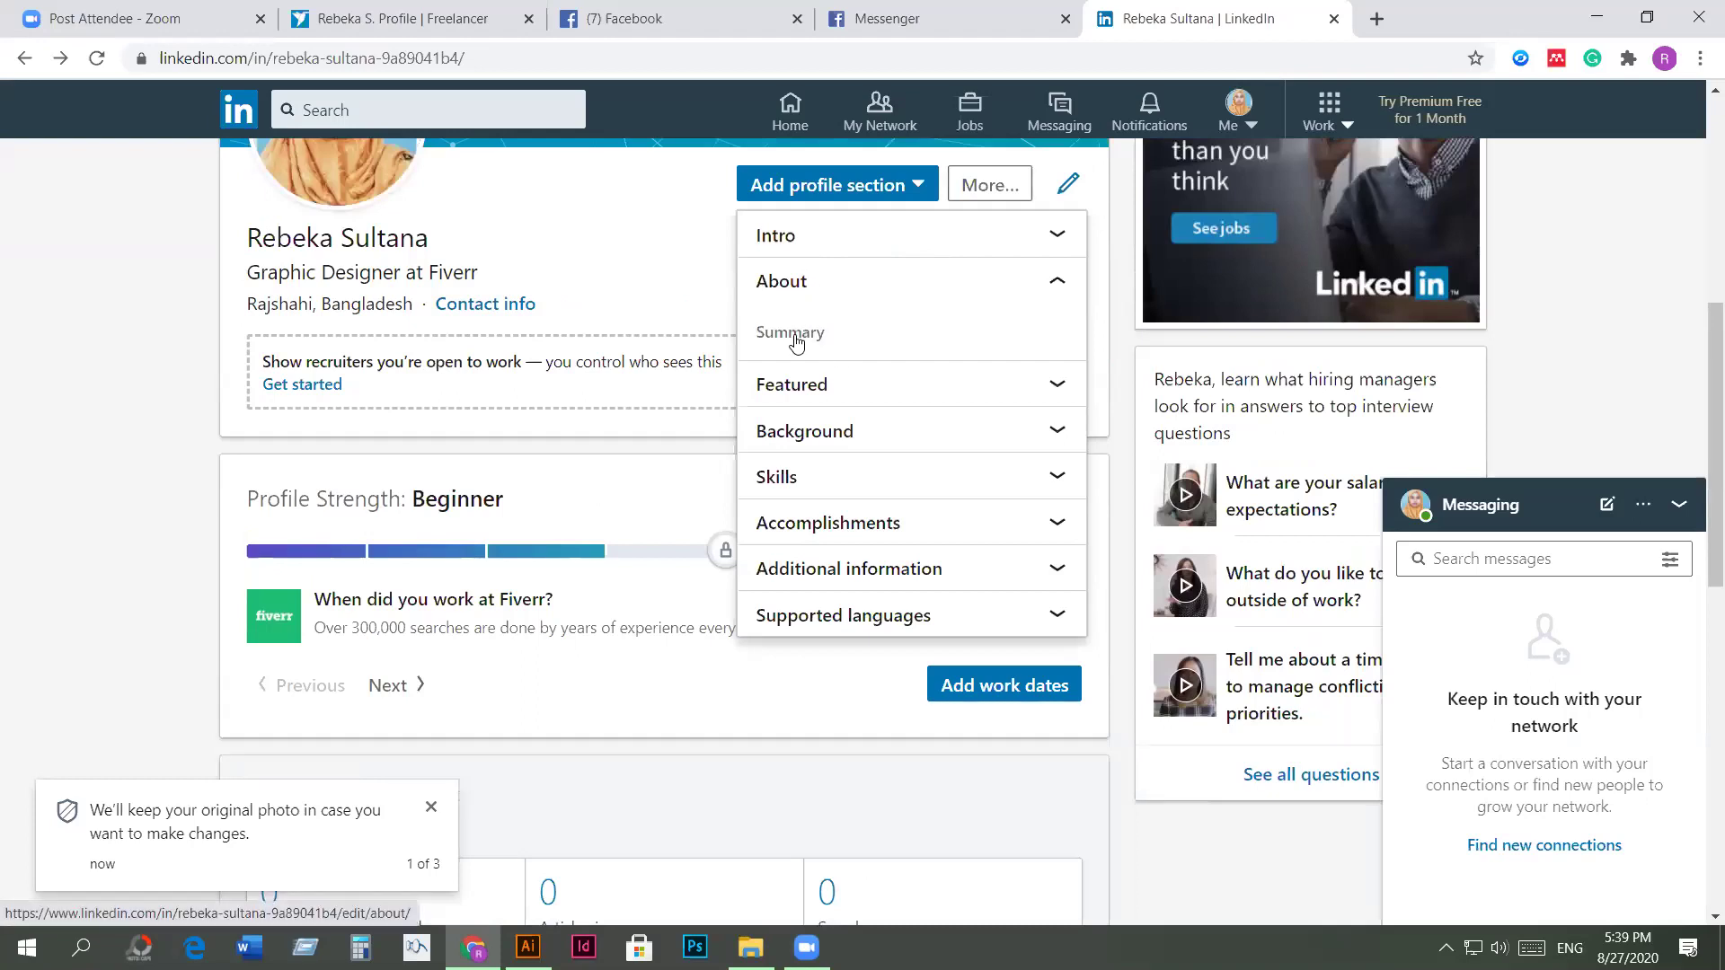
Start the About summary with 'I am a Graphic designer.'
click(791, 336)
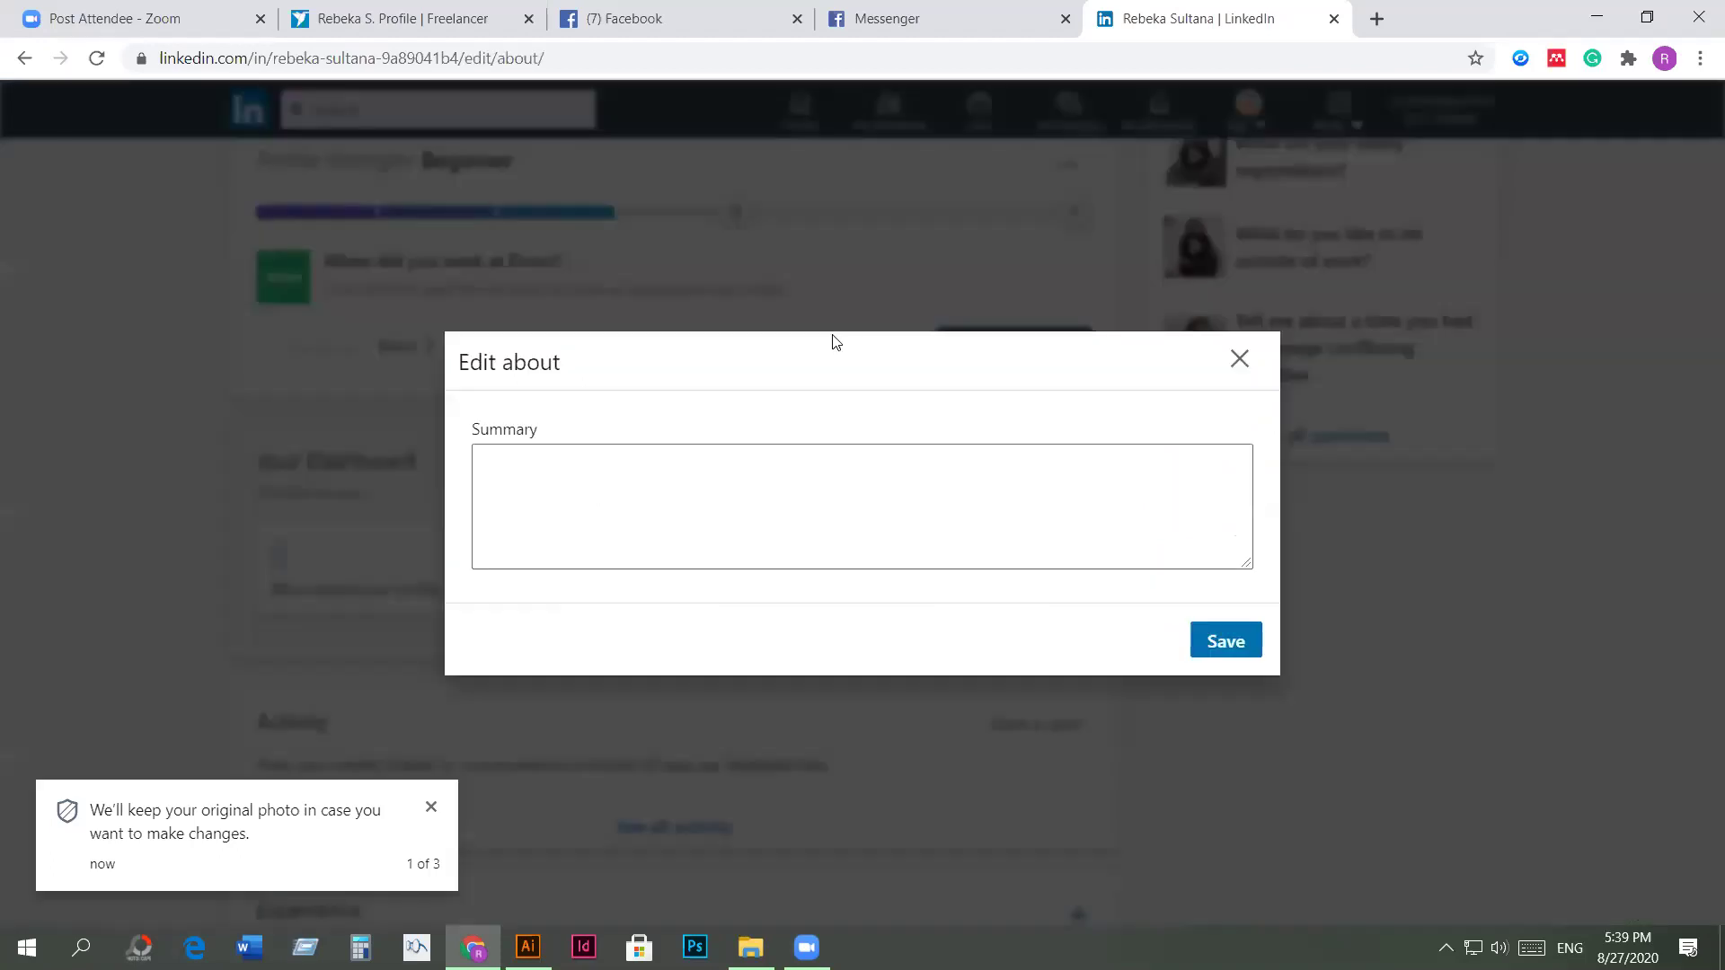
click(667, 521)
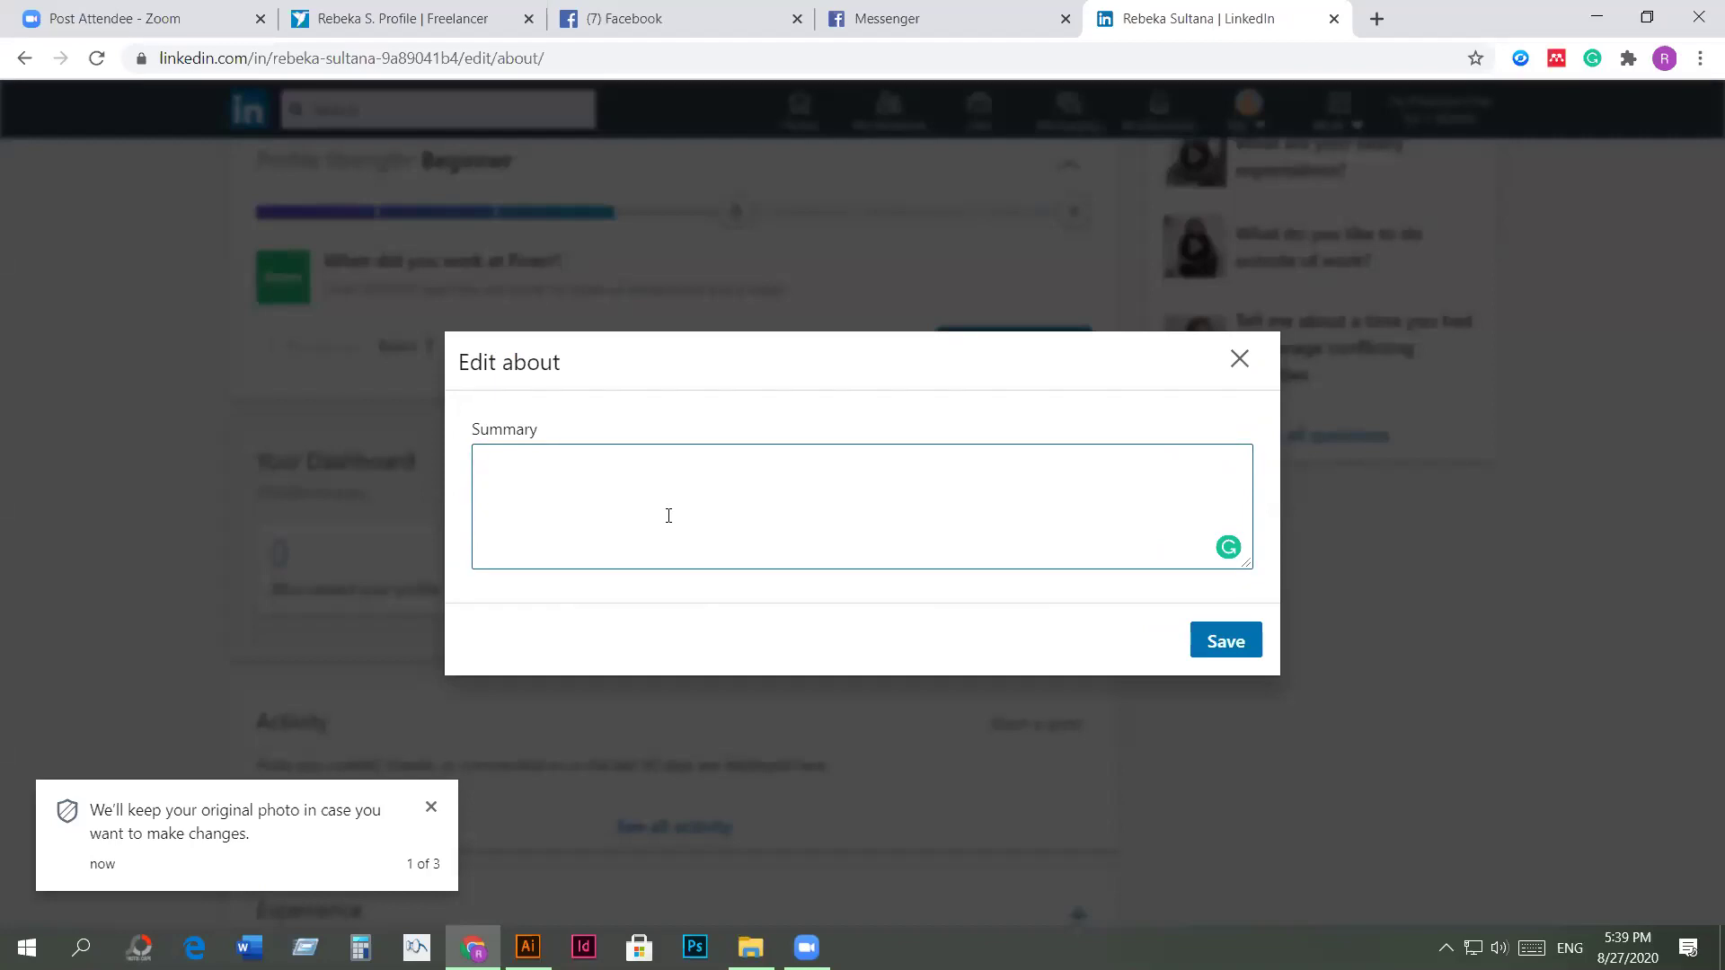
text(I)
text( am a )
text(Gra)
text(phi)
text(c)
text( desi)
text(gn)
text(er)
text(.)
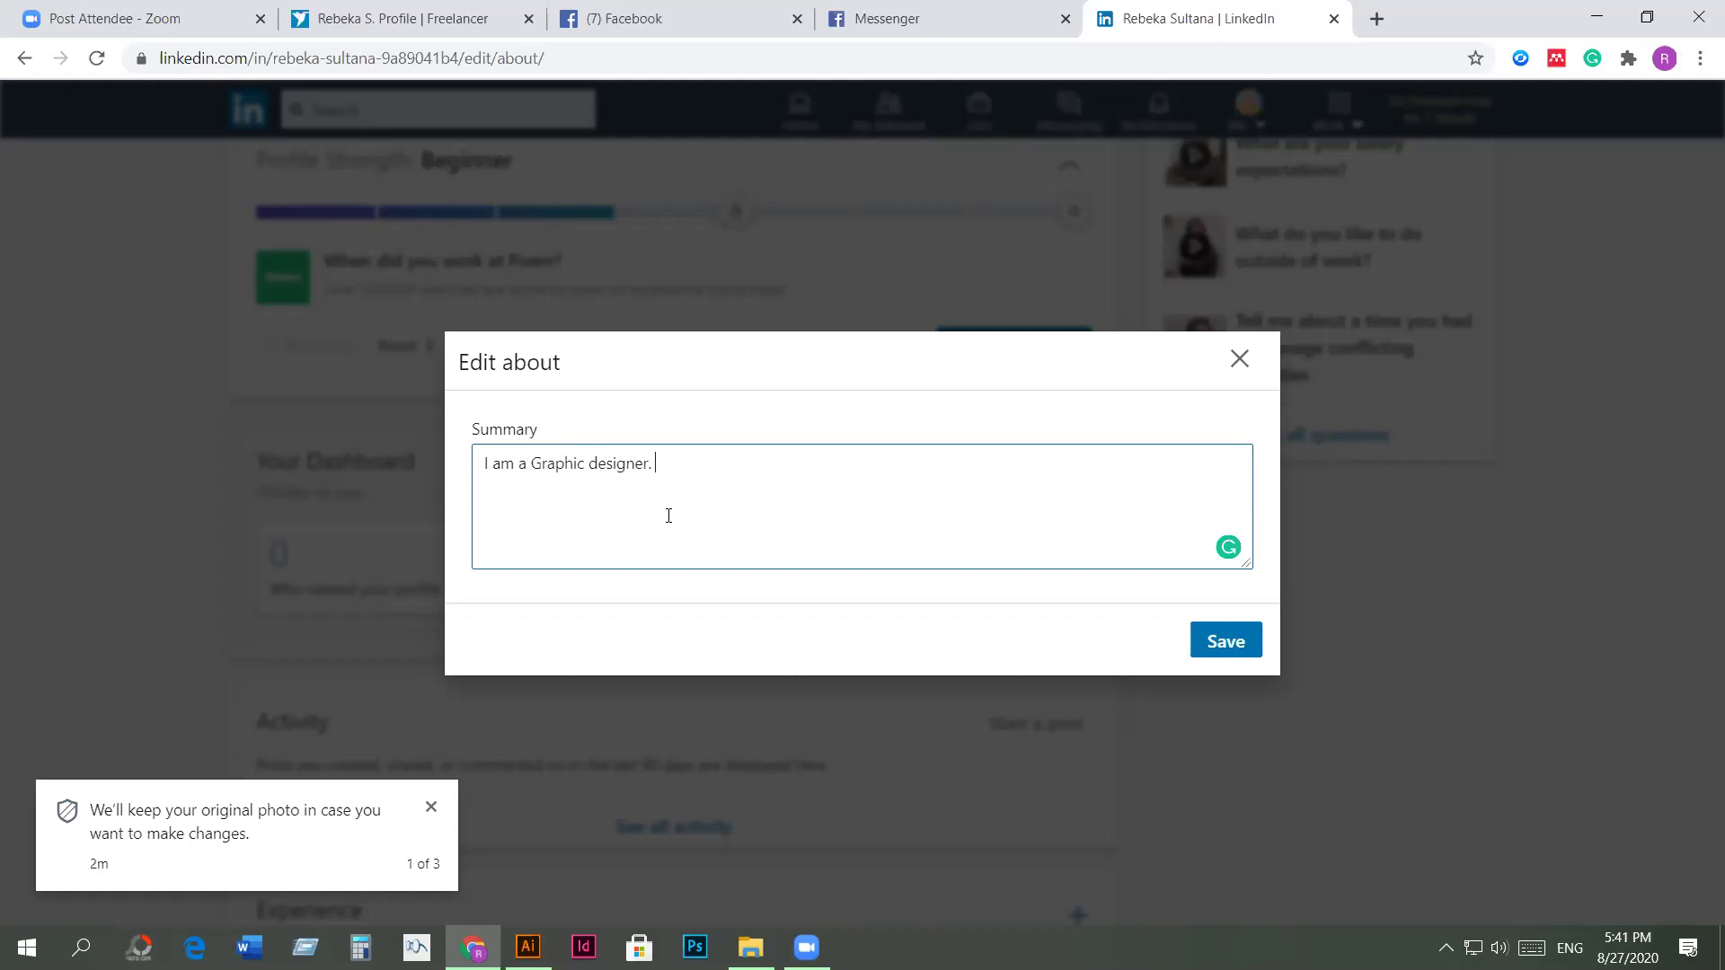
Save the About summary 'I am a Graphic designer.' and dismiss the Intermediate strength popup
click(1224, 645)
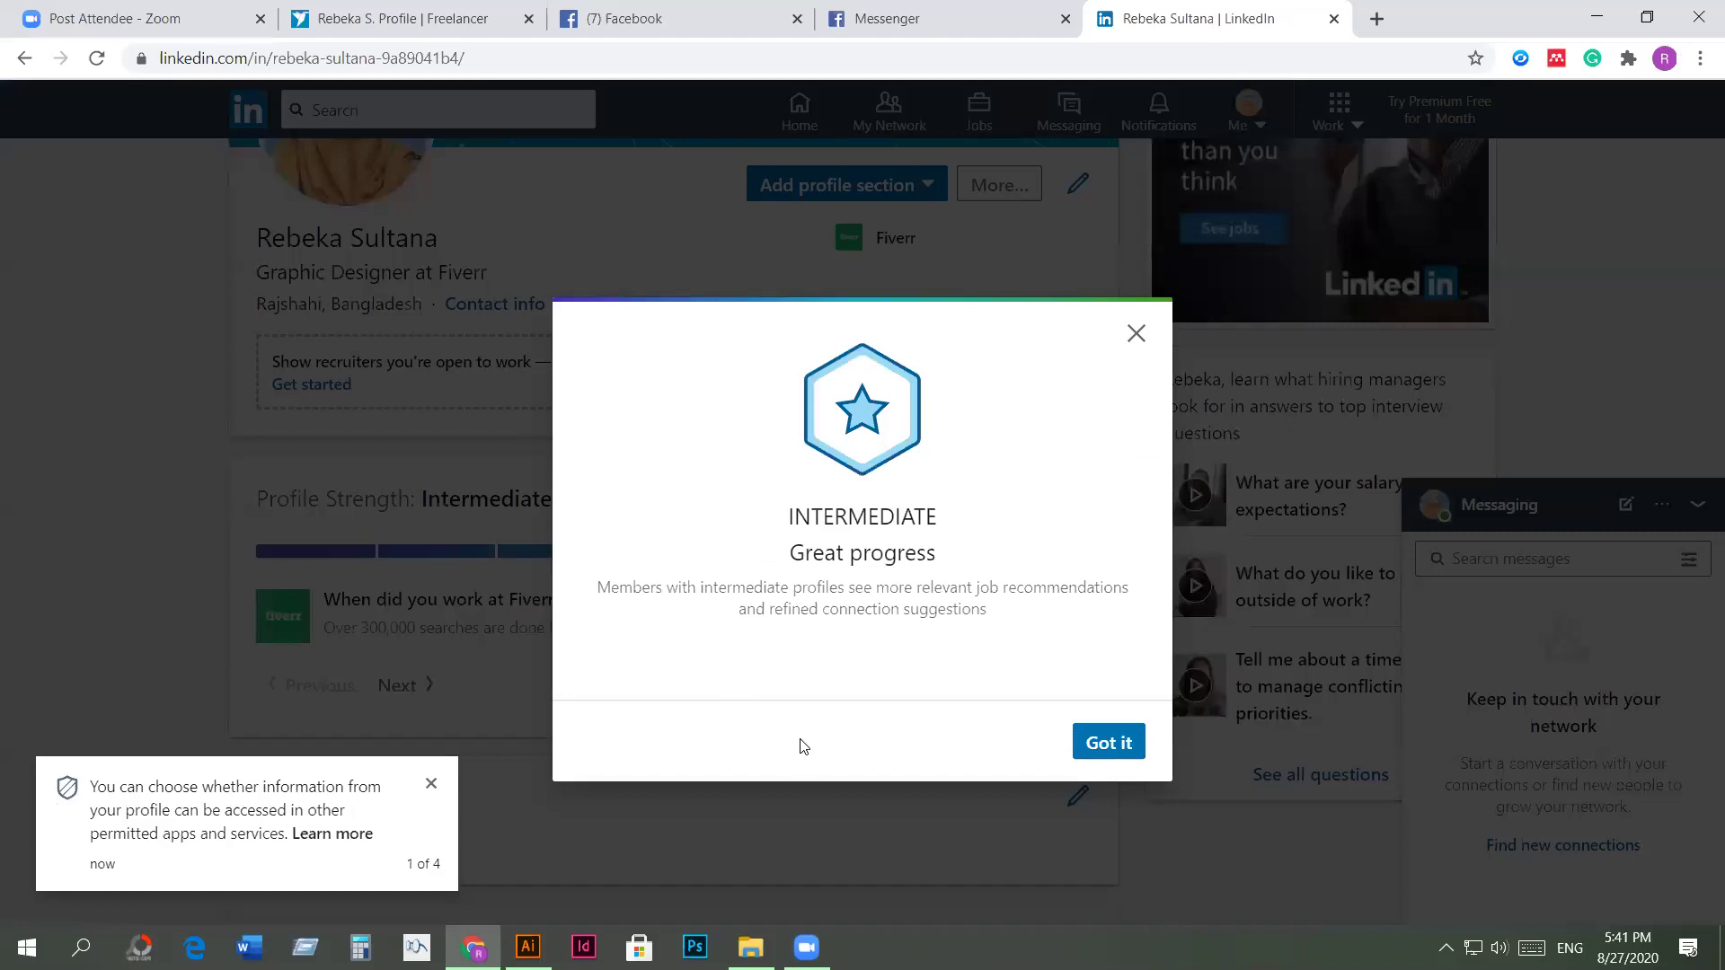
click(1128, 744)
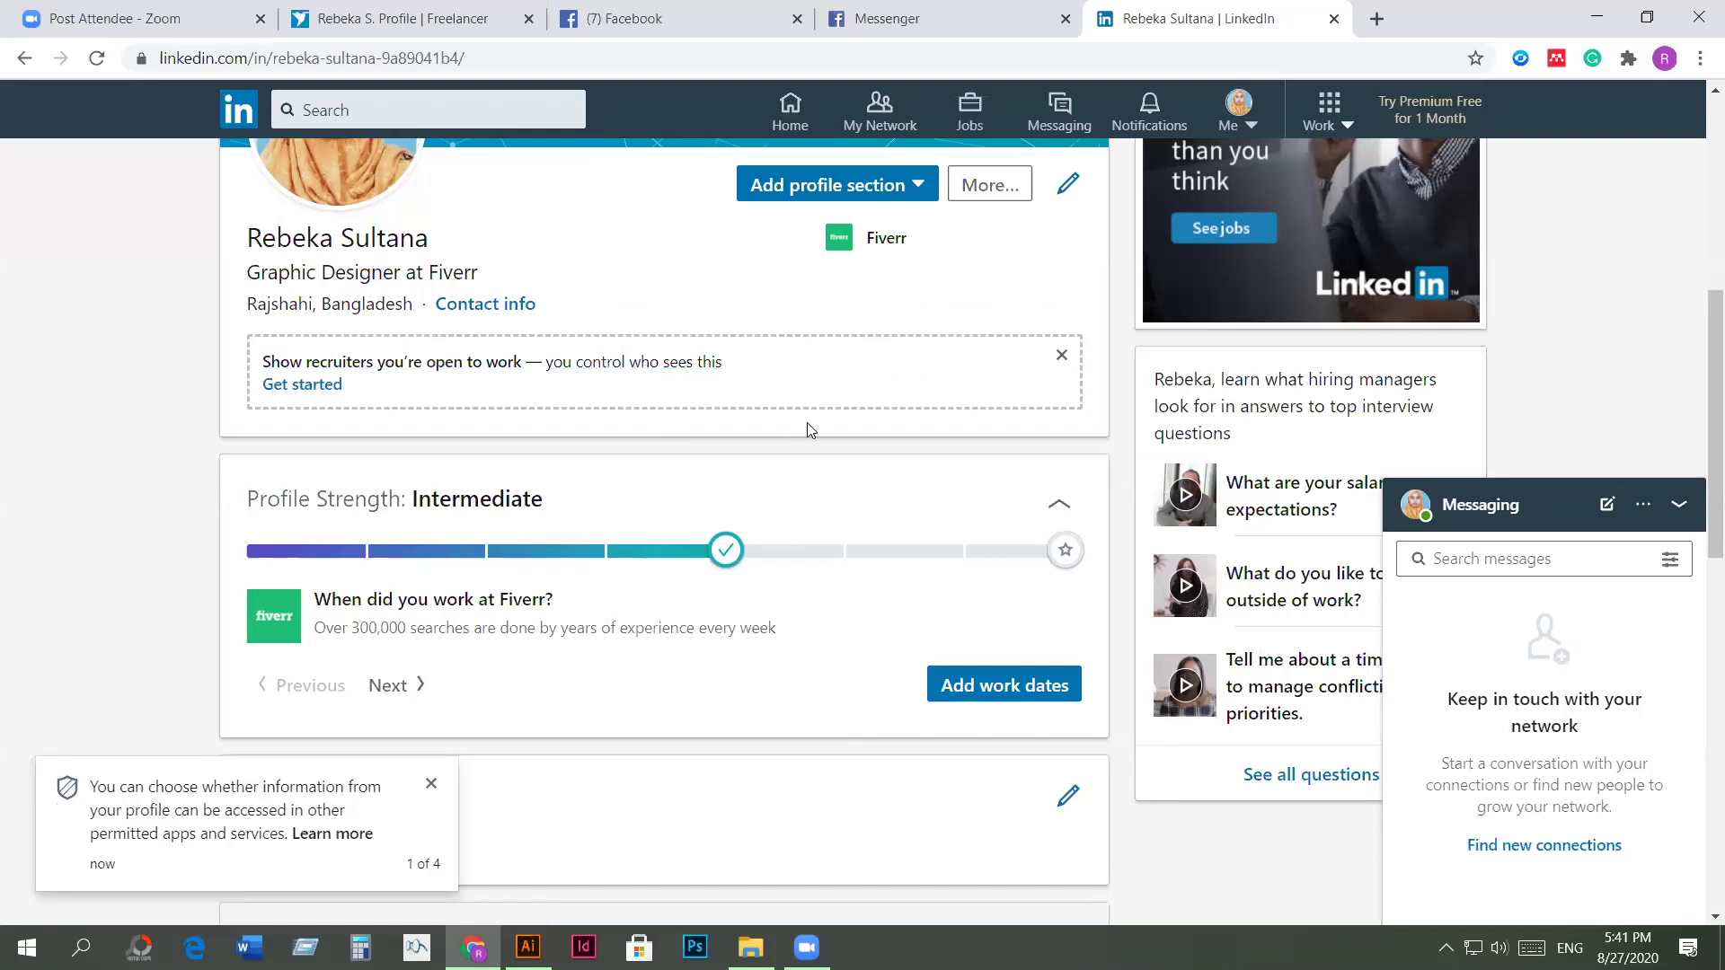
scroll(805, 434, down, 2)
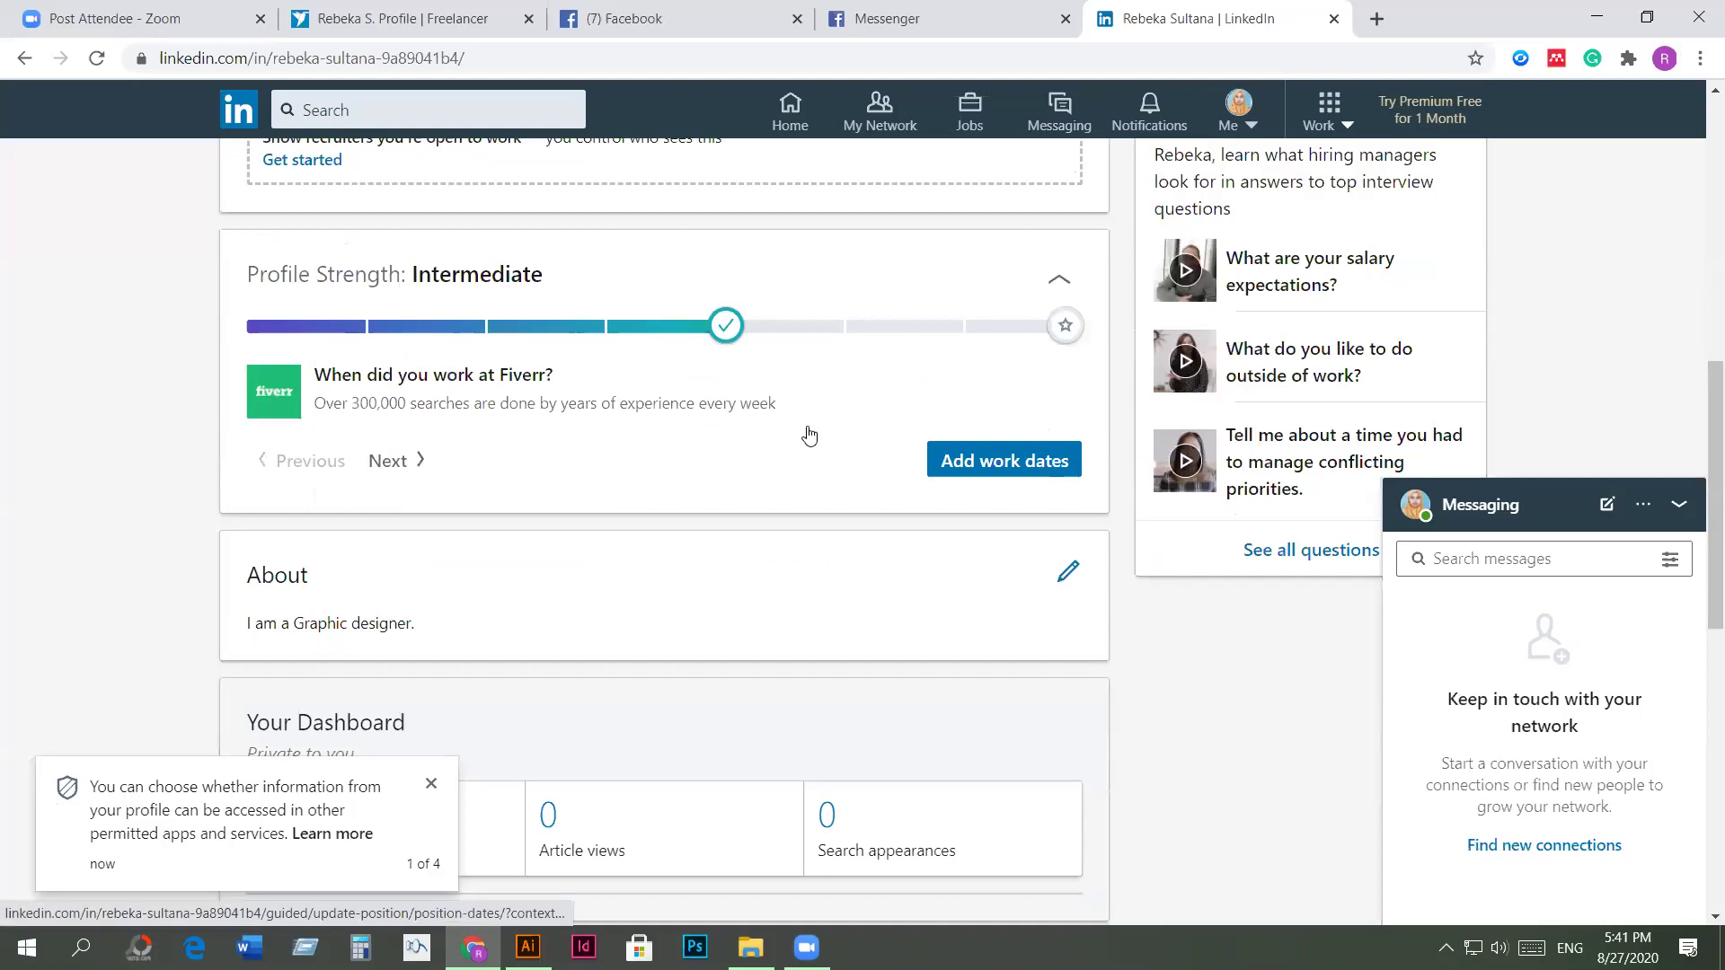
scroll(809, 435, up, 2)
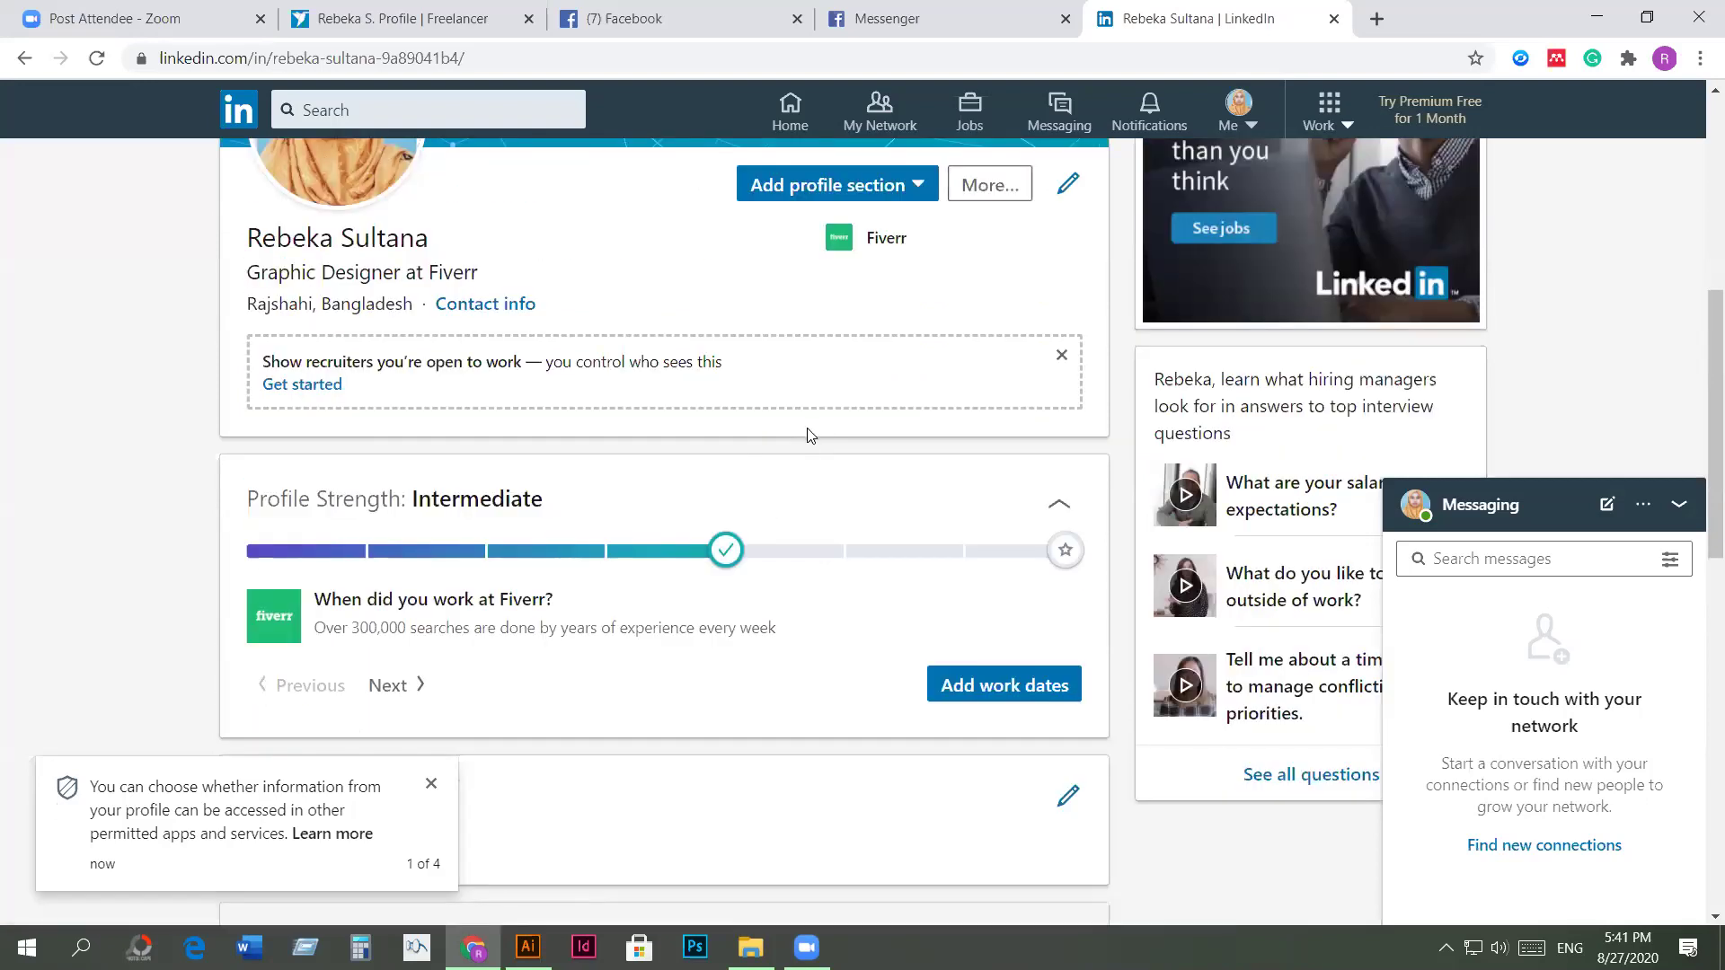
scroll(809, 435, down, 2)
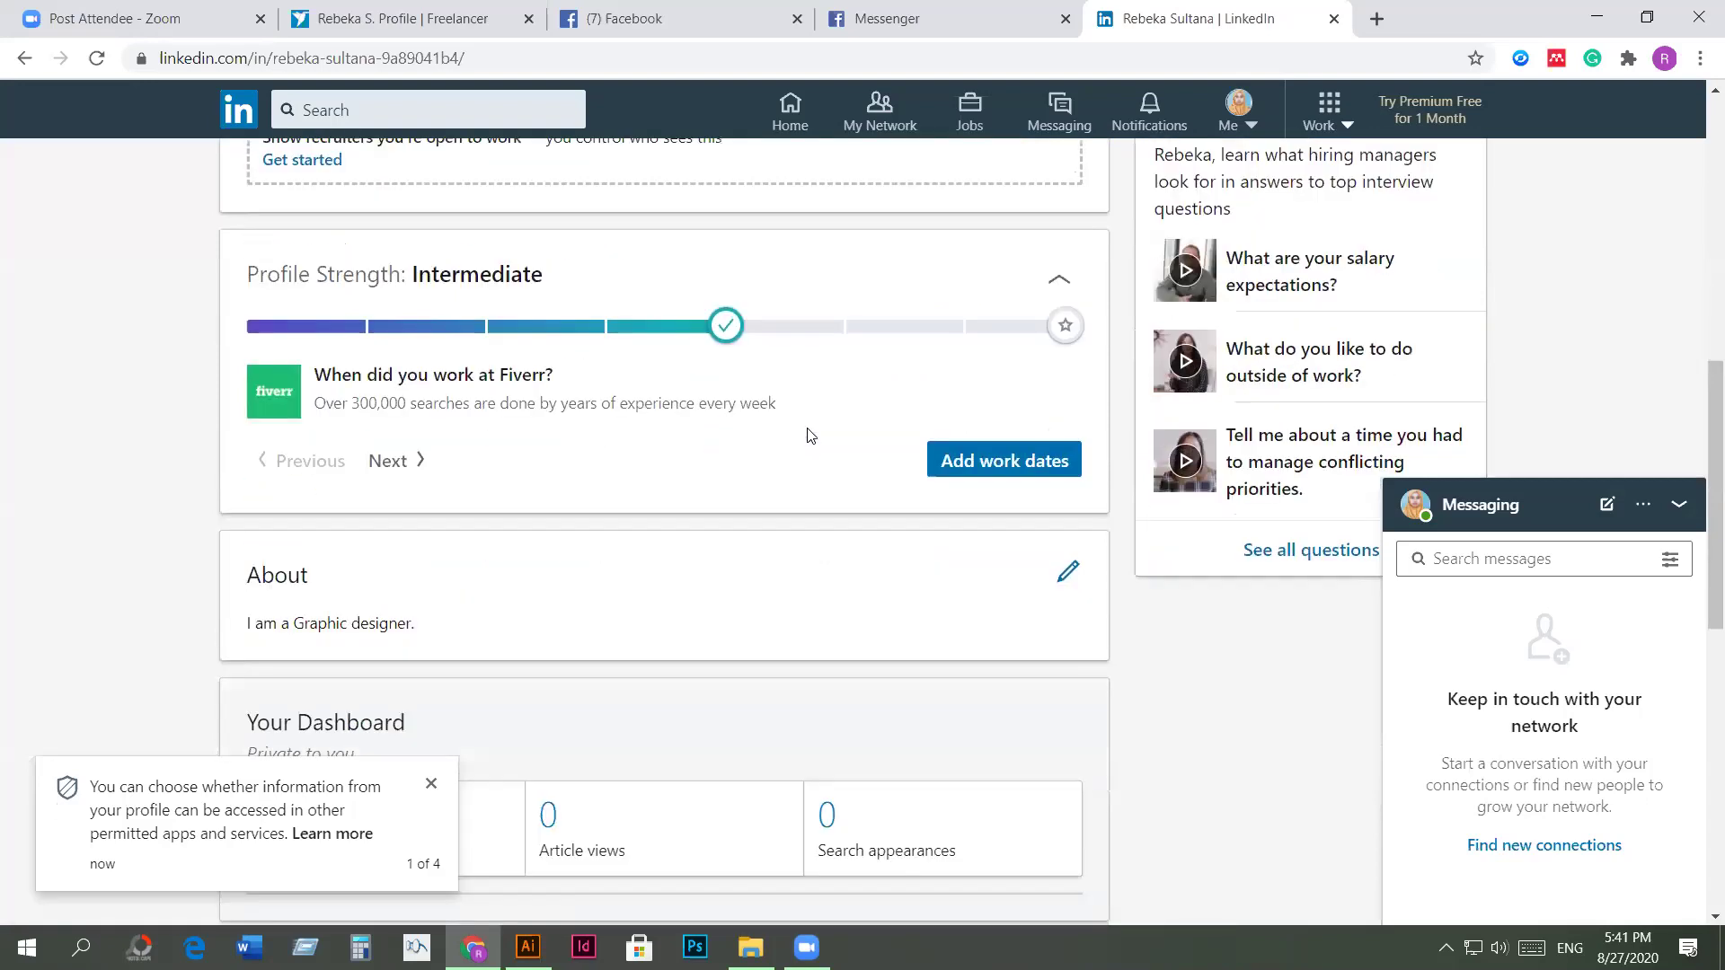
Advance the Profile Strength card to its next suggestion, which asks about school
click(418, 467)
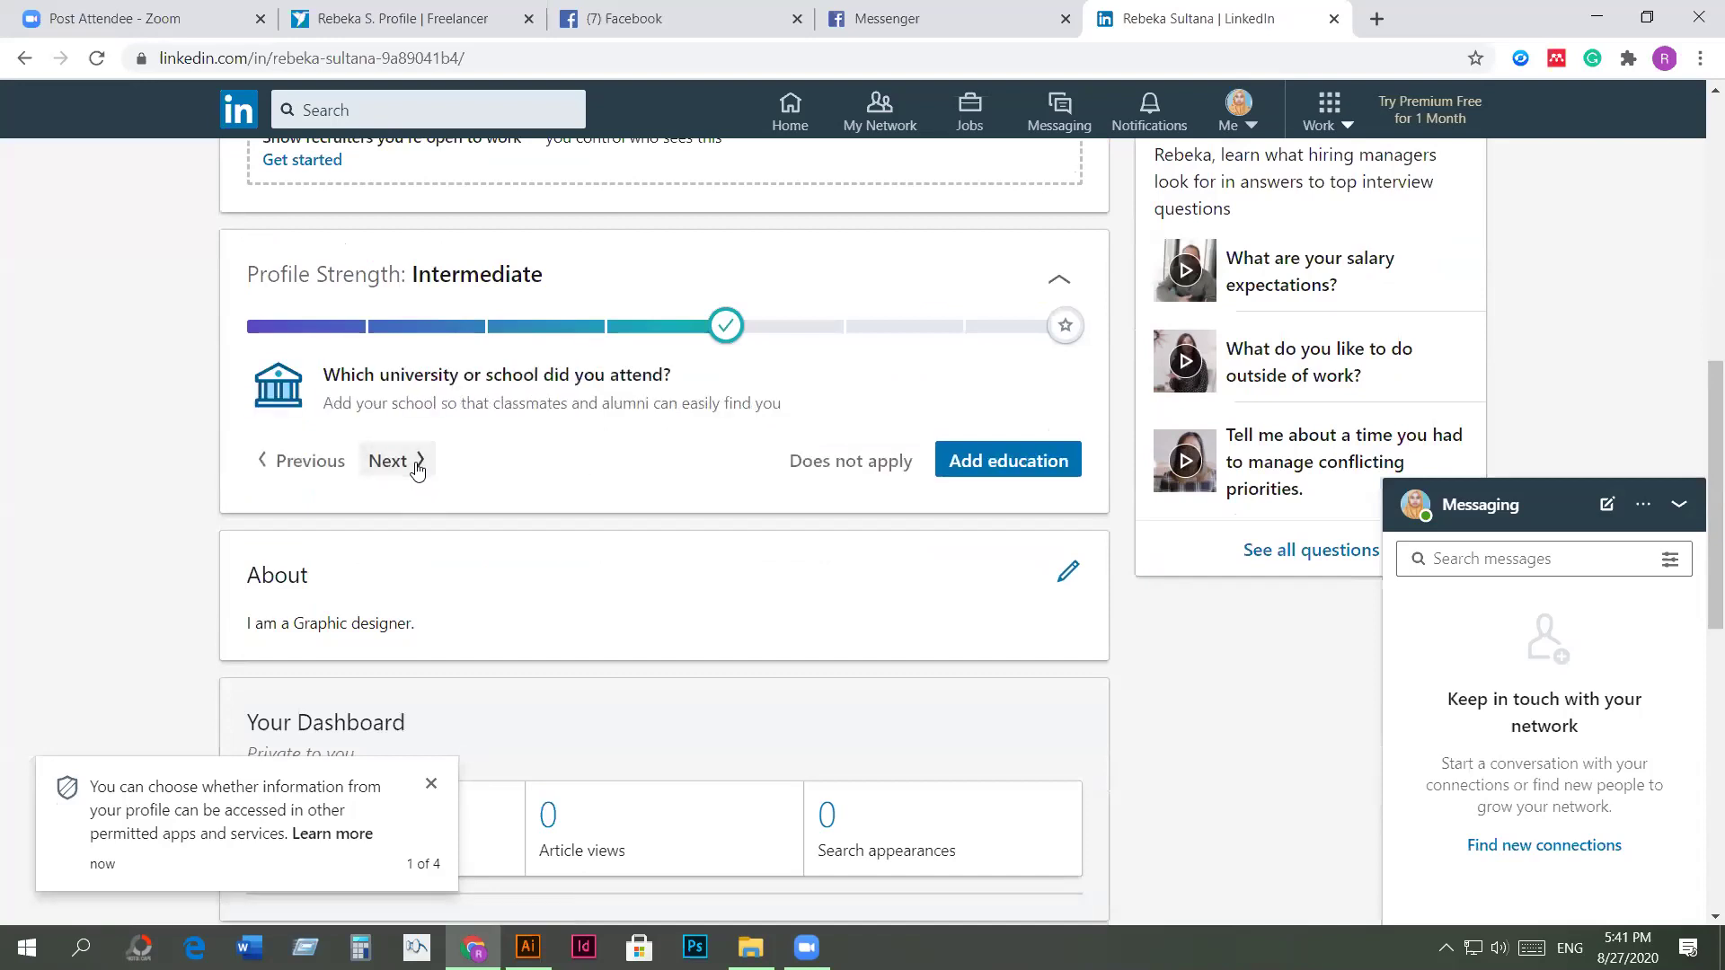
scroll(642, 551, down, 2)
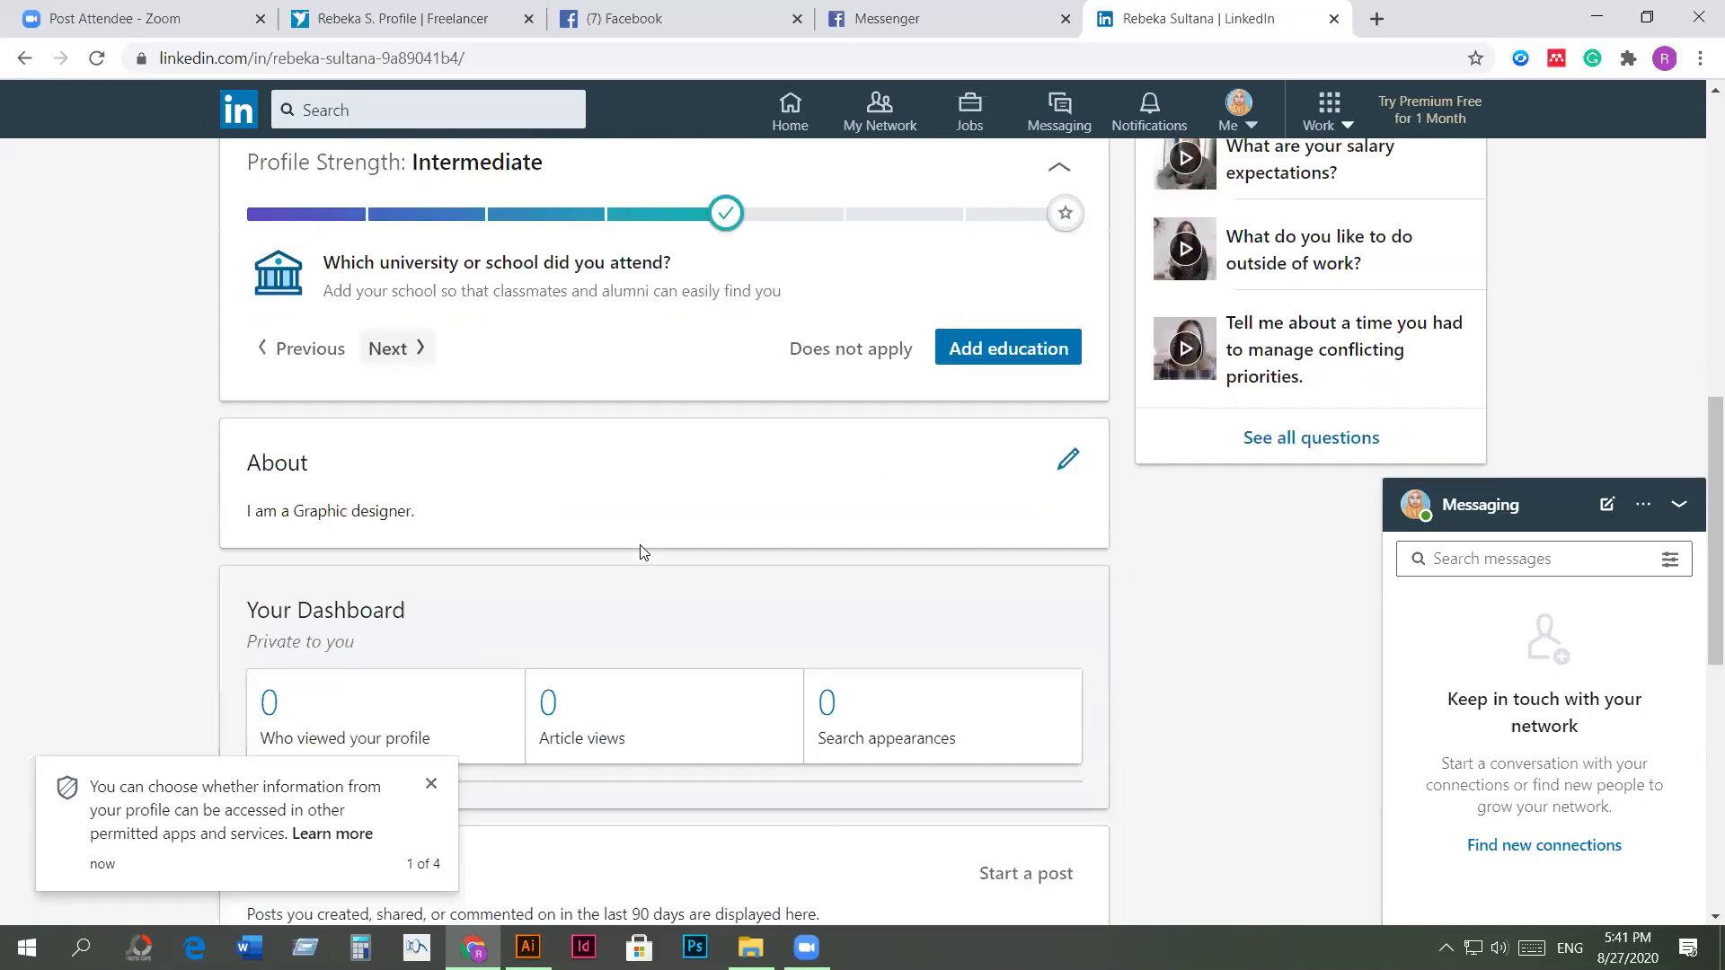
scroll(643, 551, down, 1)
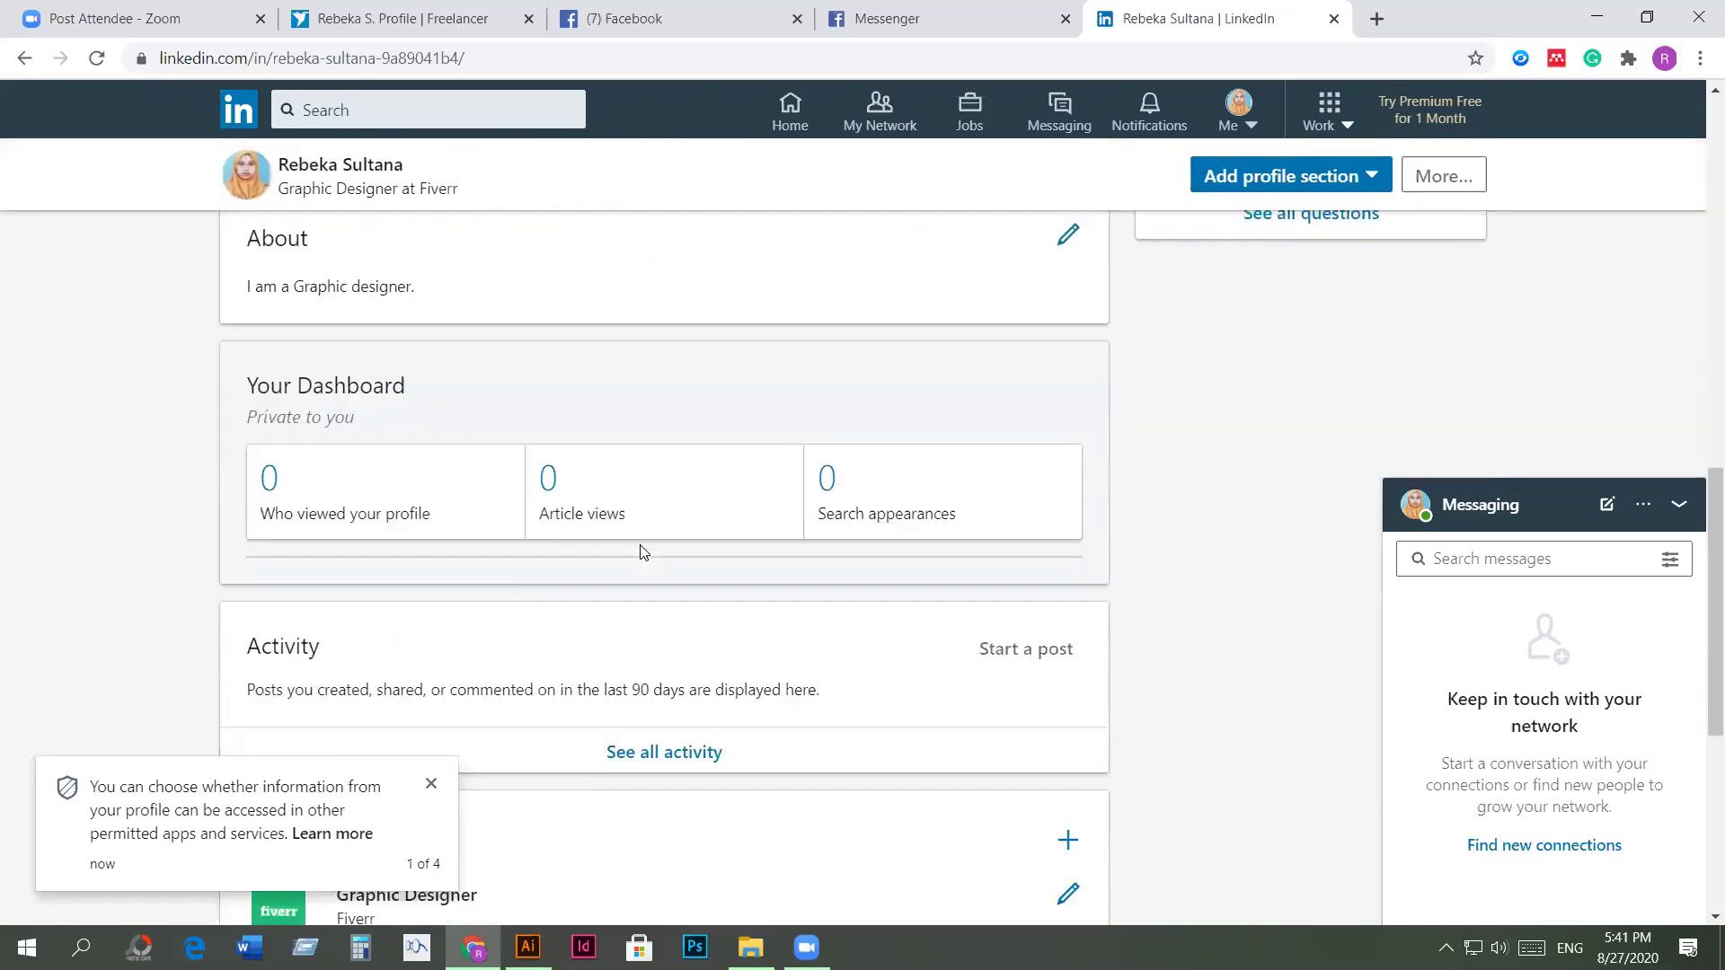
scroll(740, 532, up, 1)
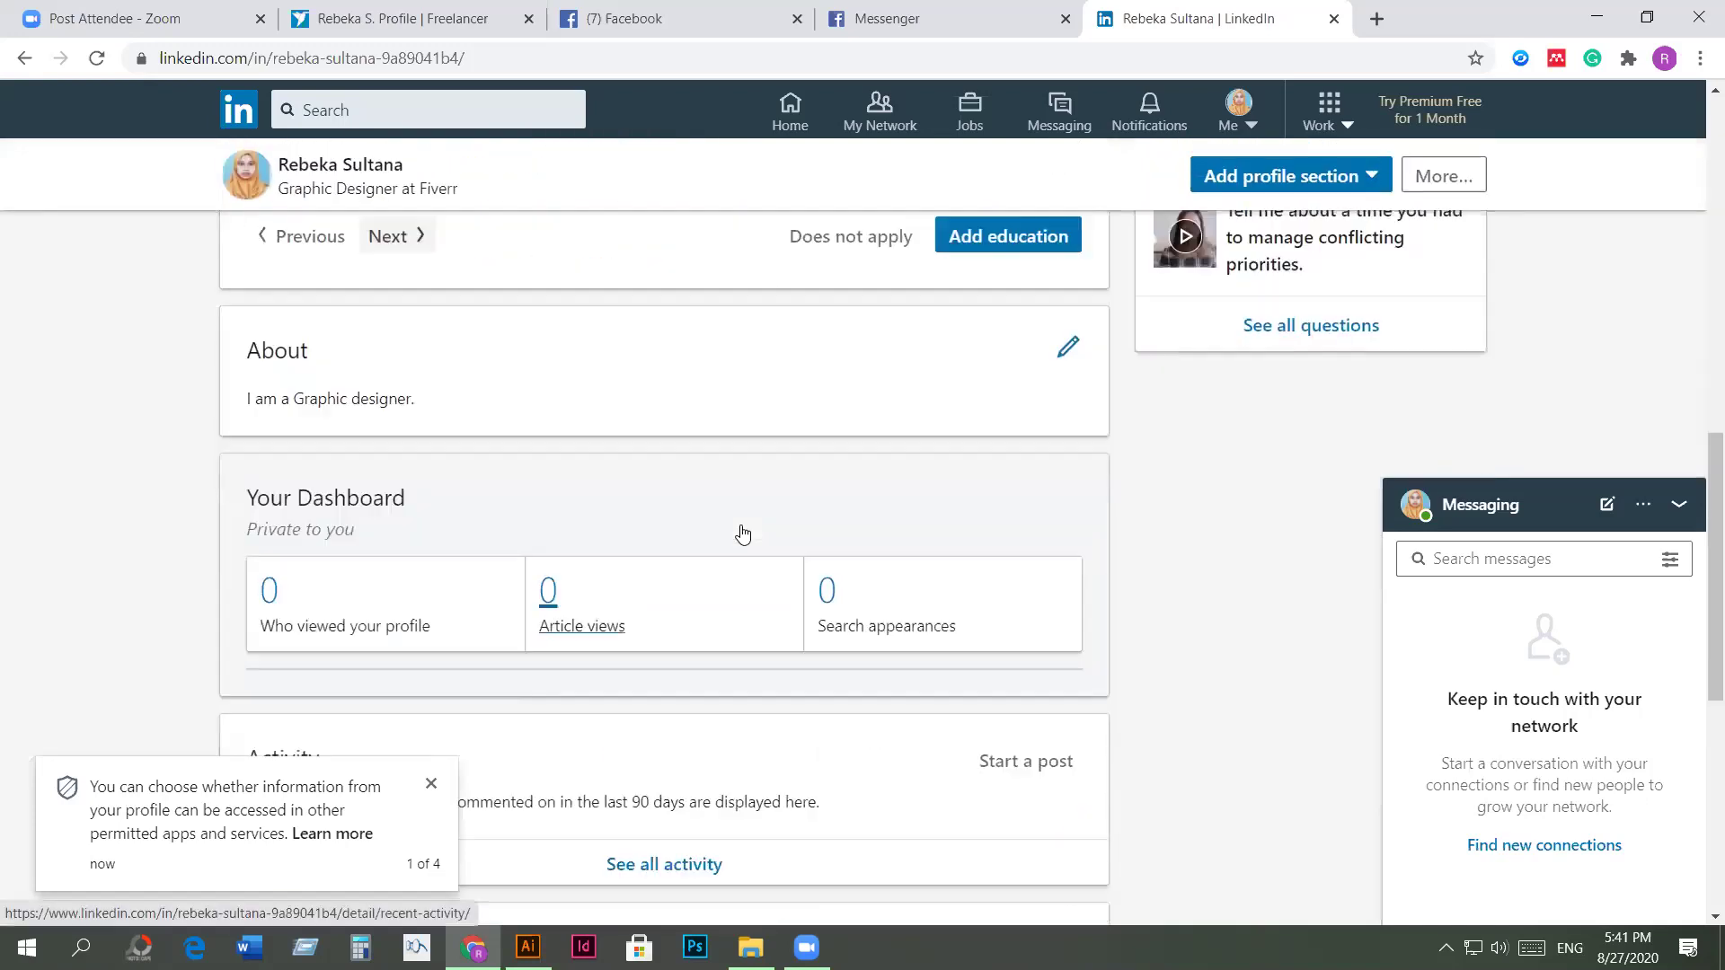
scroll(736, 508, up, 1)
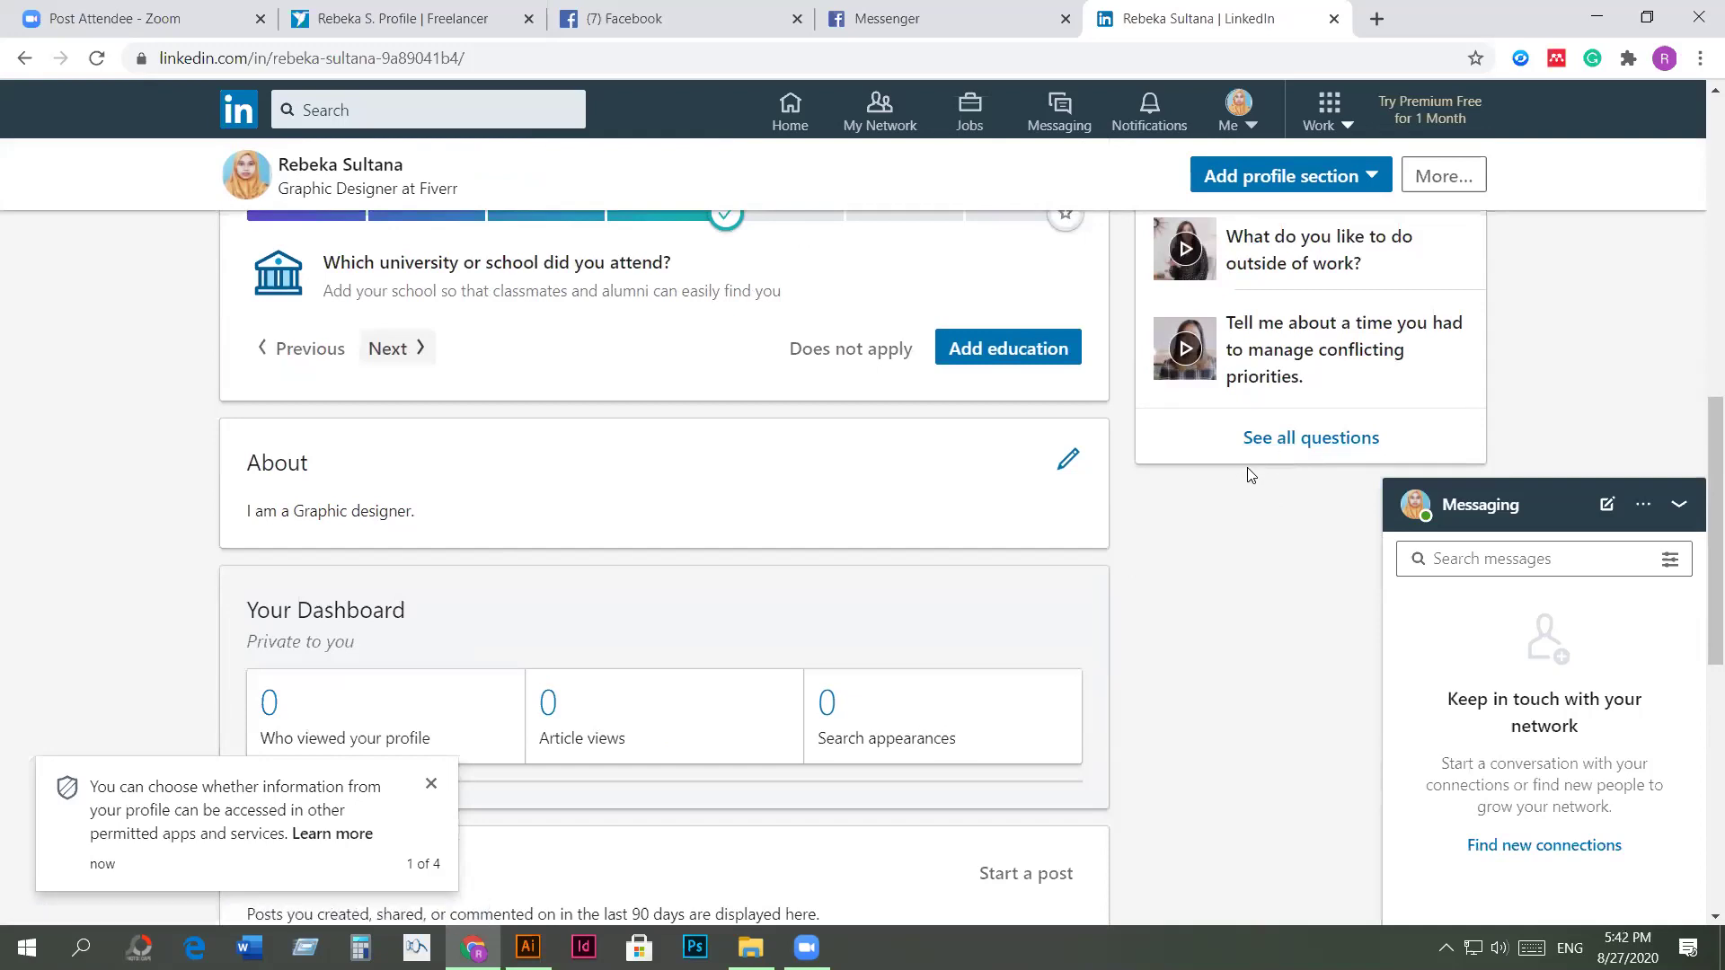
Cancel the add-education form without a school and go to the My Network page
click(1030, 350)
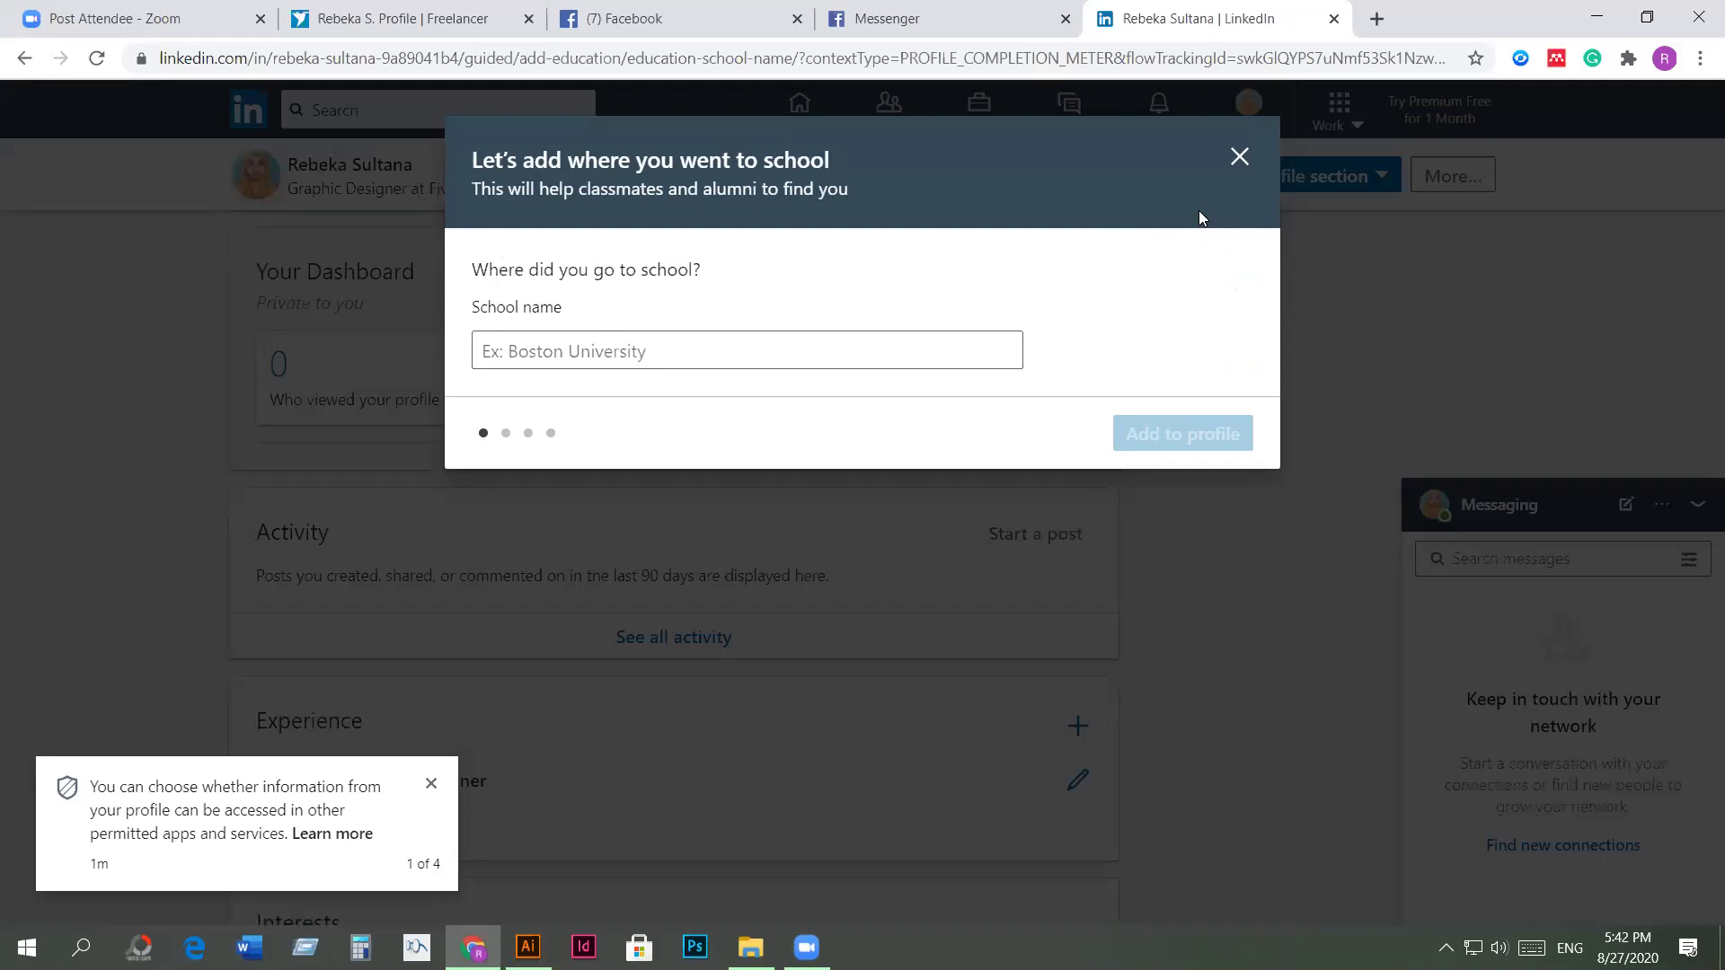
click(1240, 157)
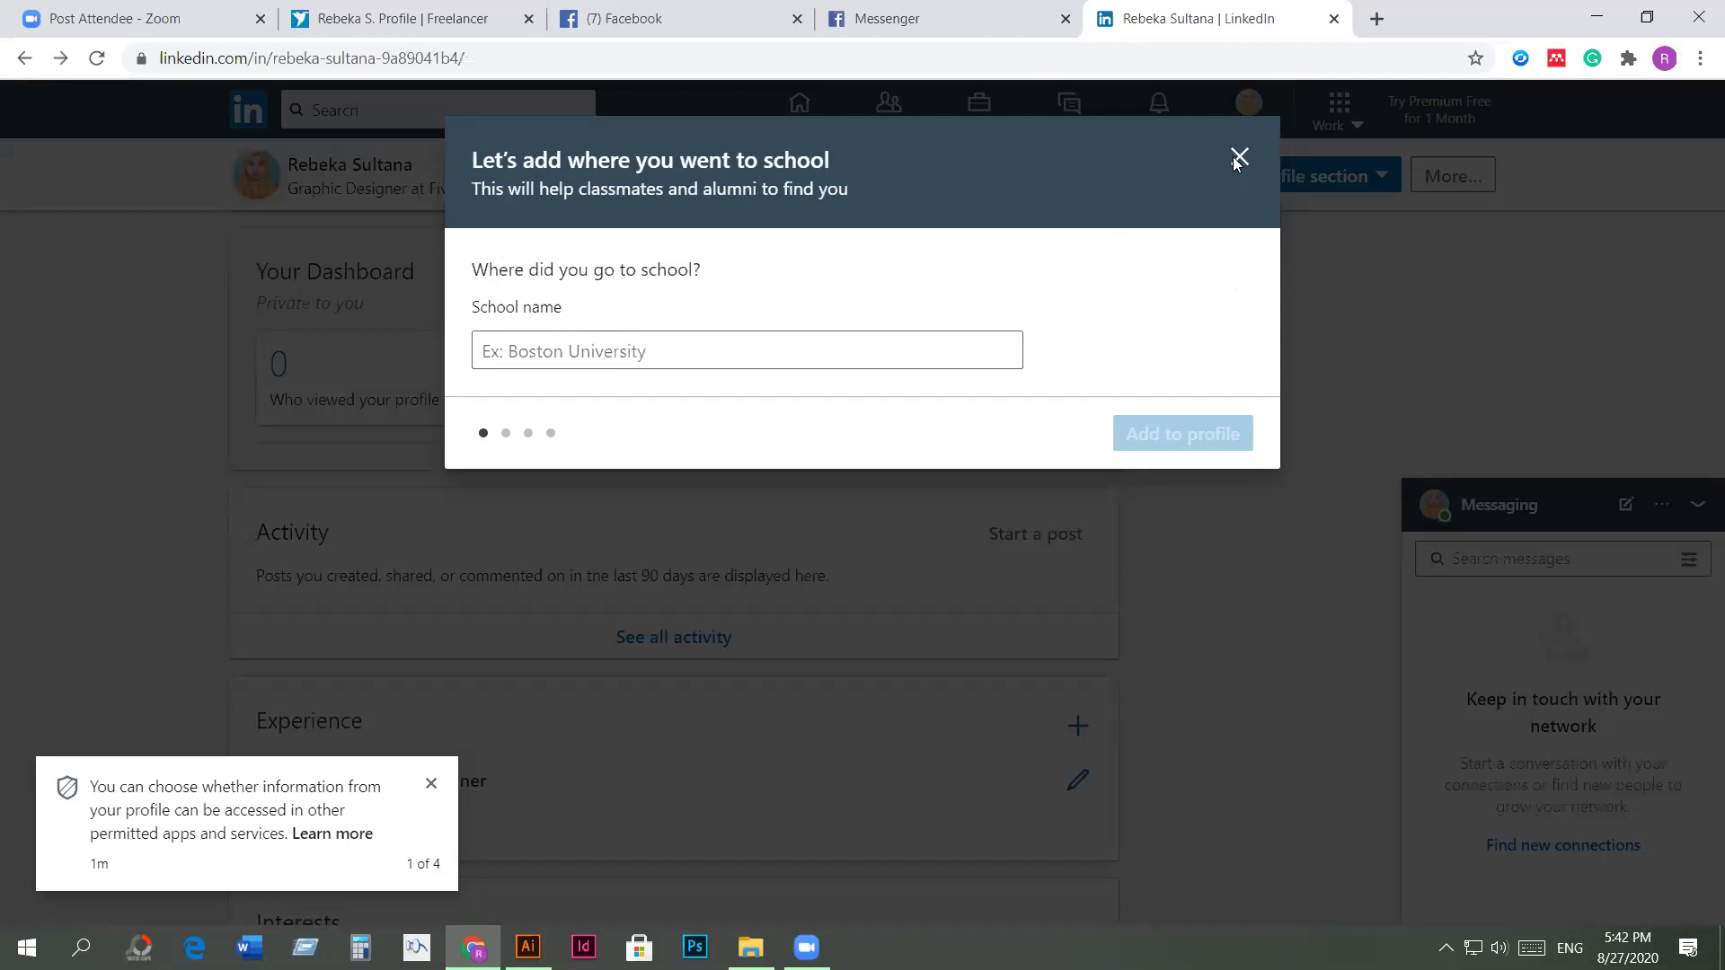
scroll(970, 485, down, 2)
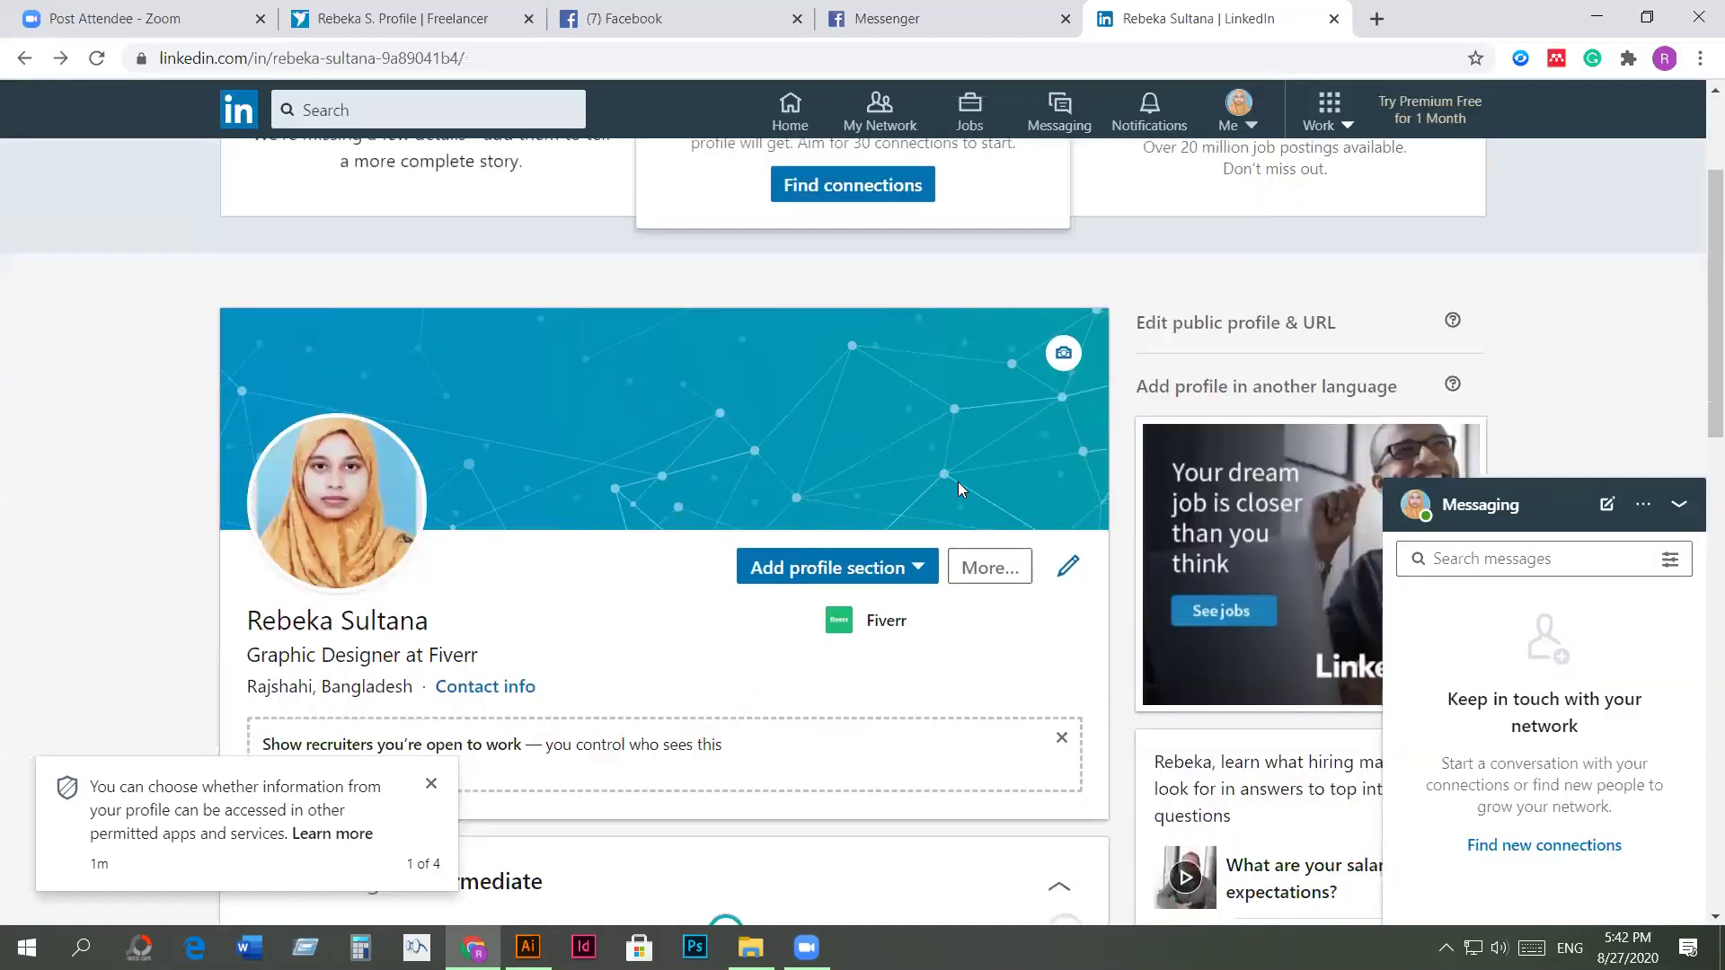
scroll(931, 444, down, 3)
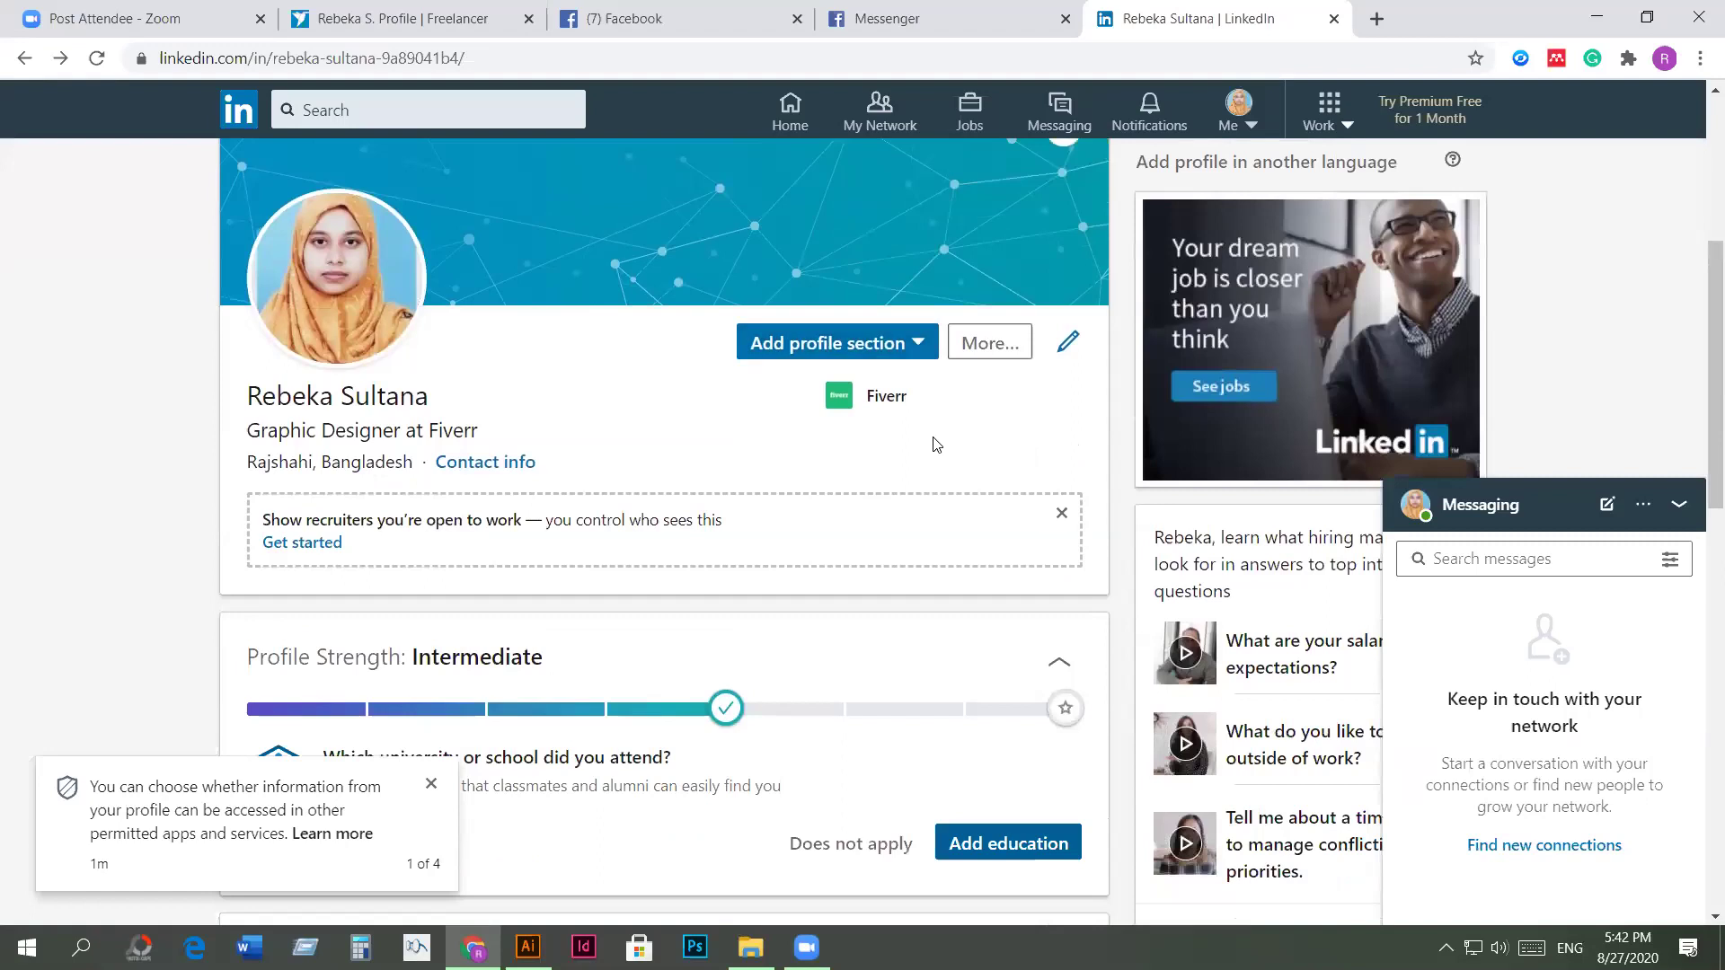
scroll(933, 438, up, 2)
click(888, 122)
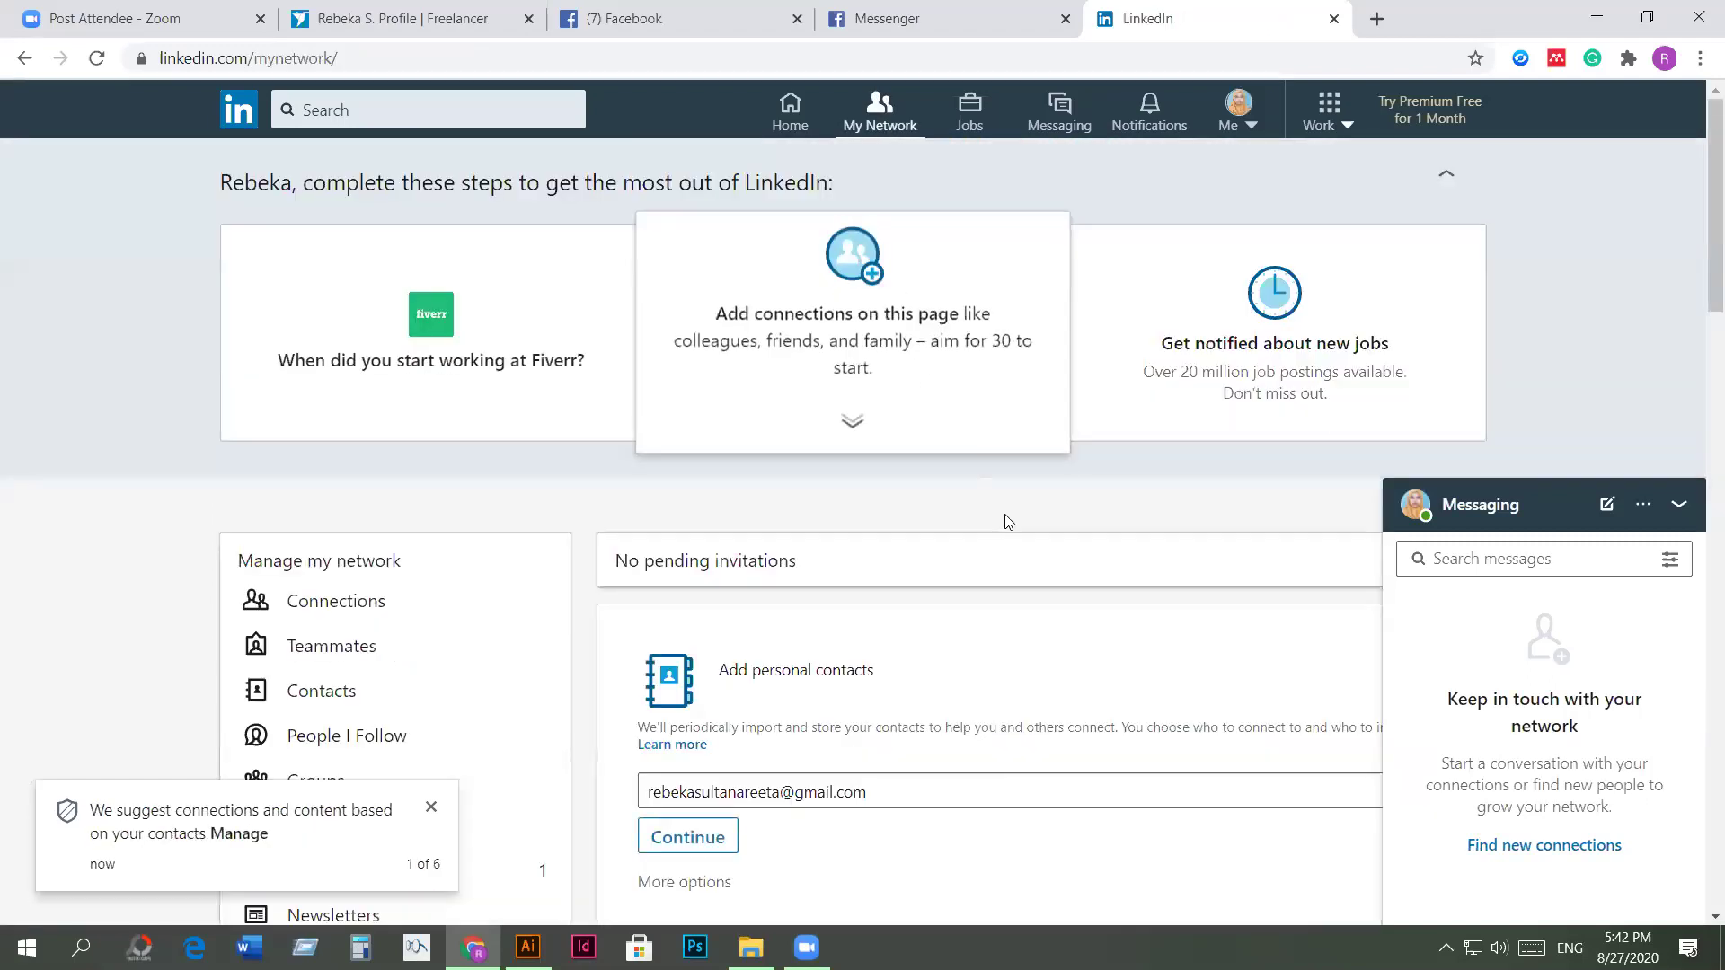
scroll(1008, 521, down, 1)
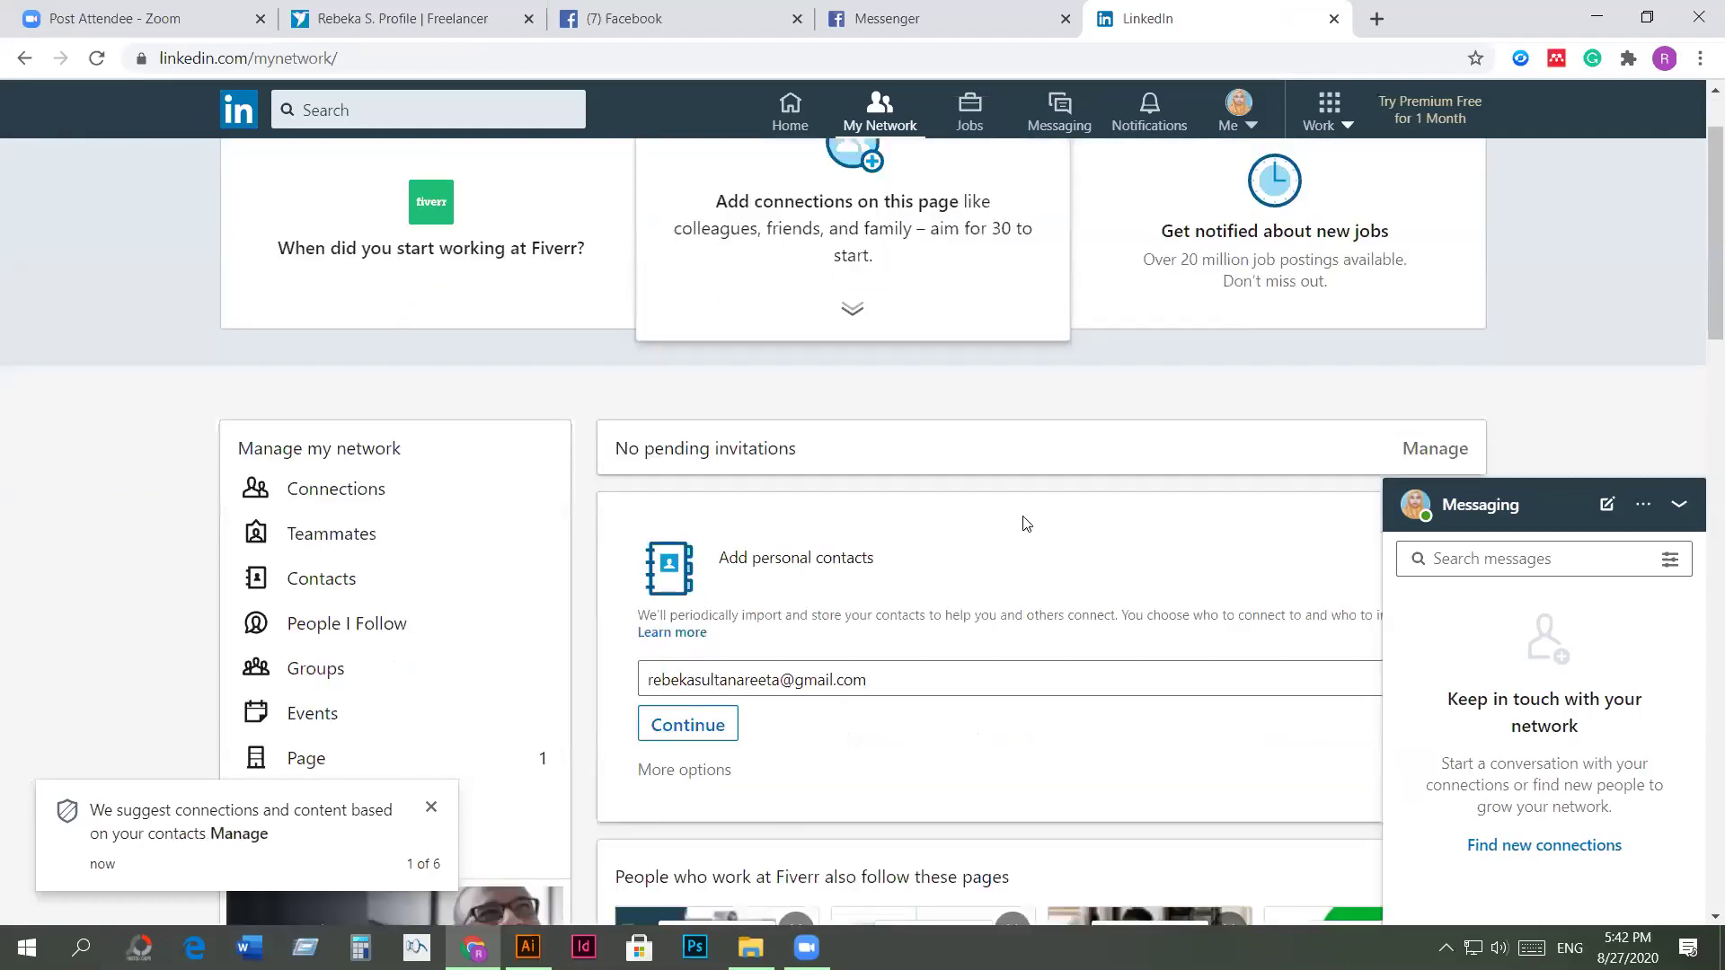
scroll(994, 519, down, 2)
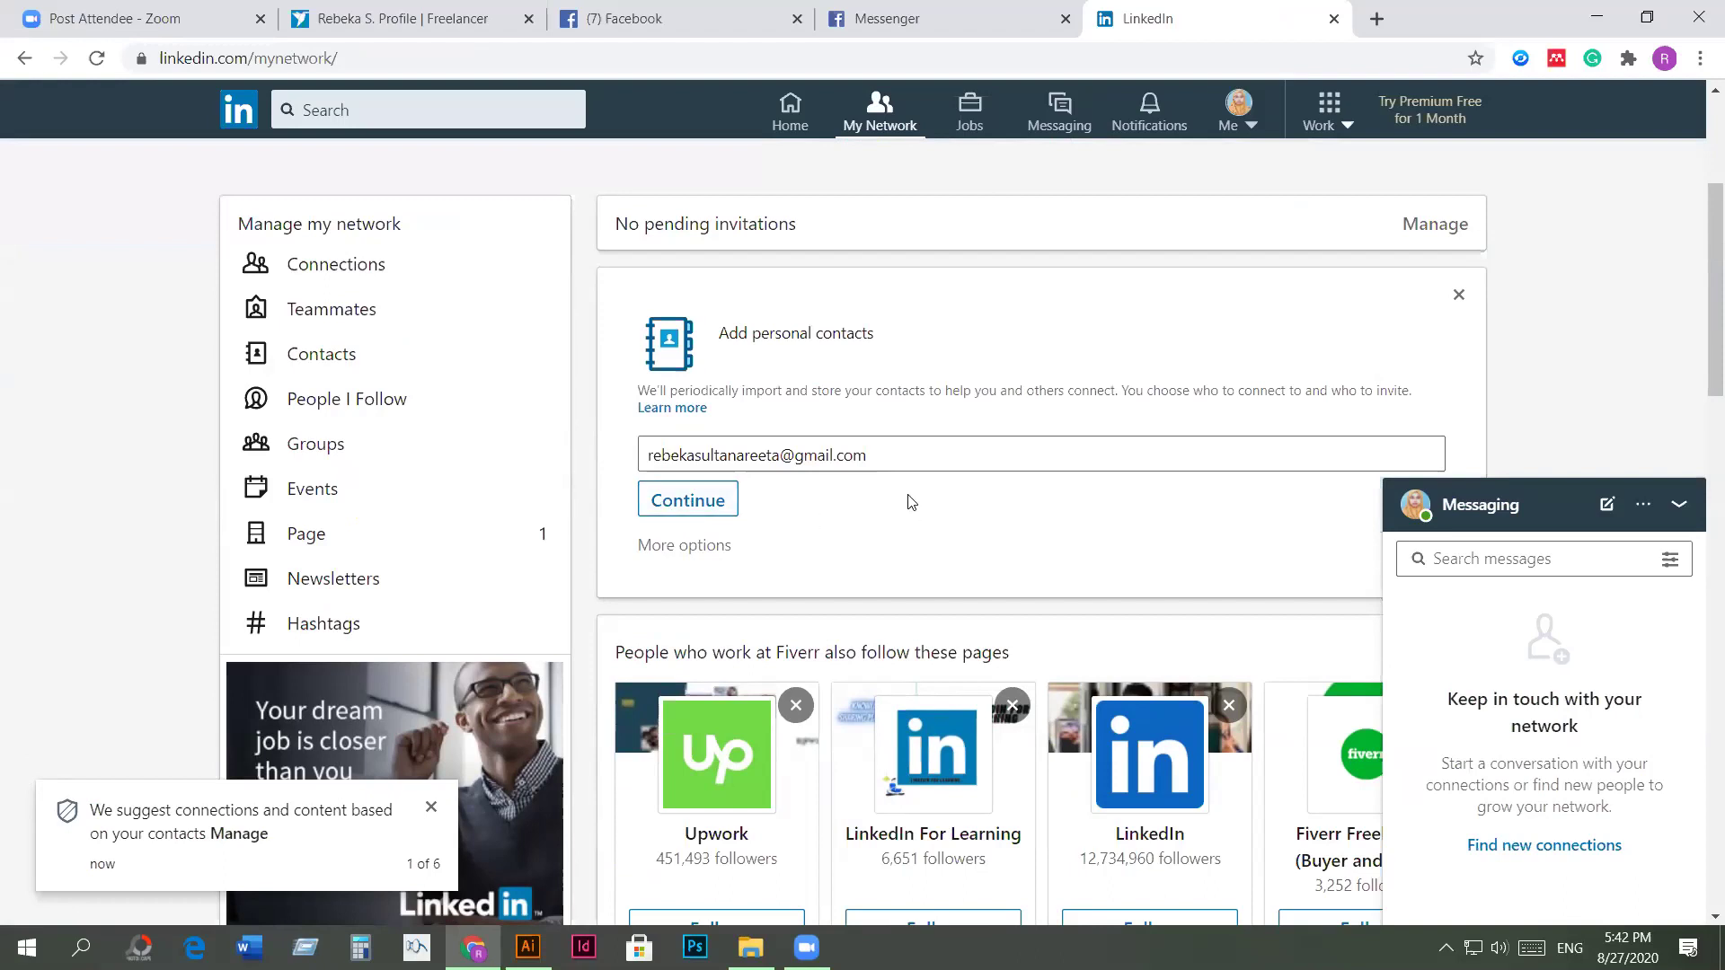
Import contacts from the chosen Google account, allowing LinkedIn access
click(676, 504)
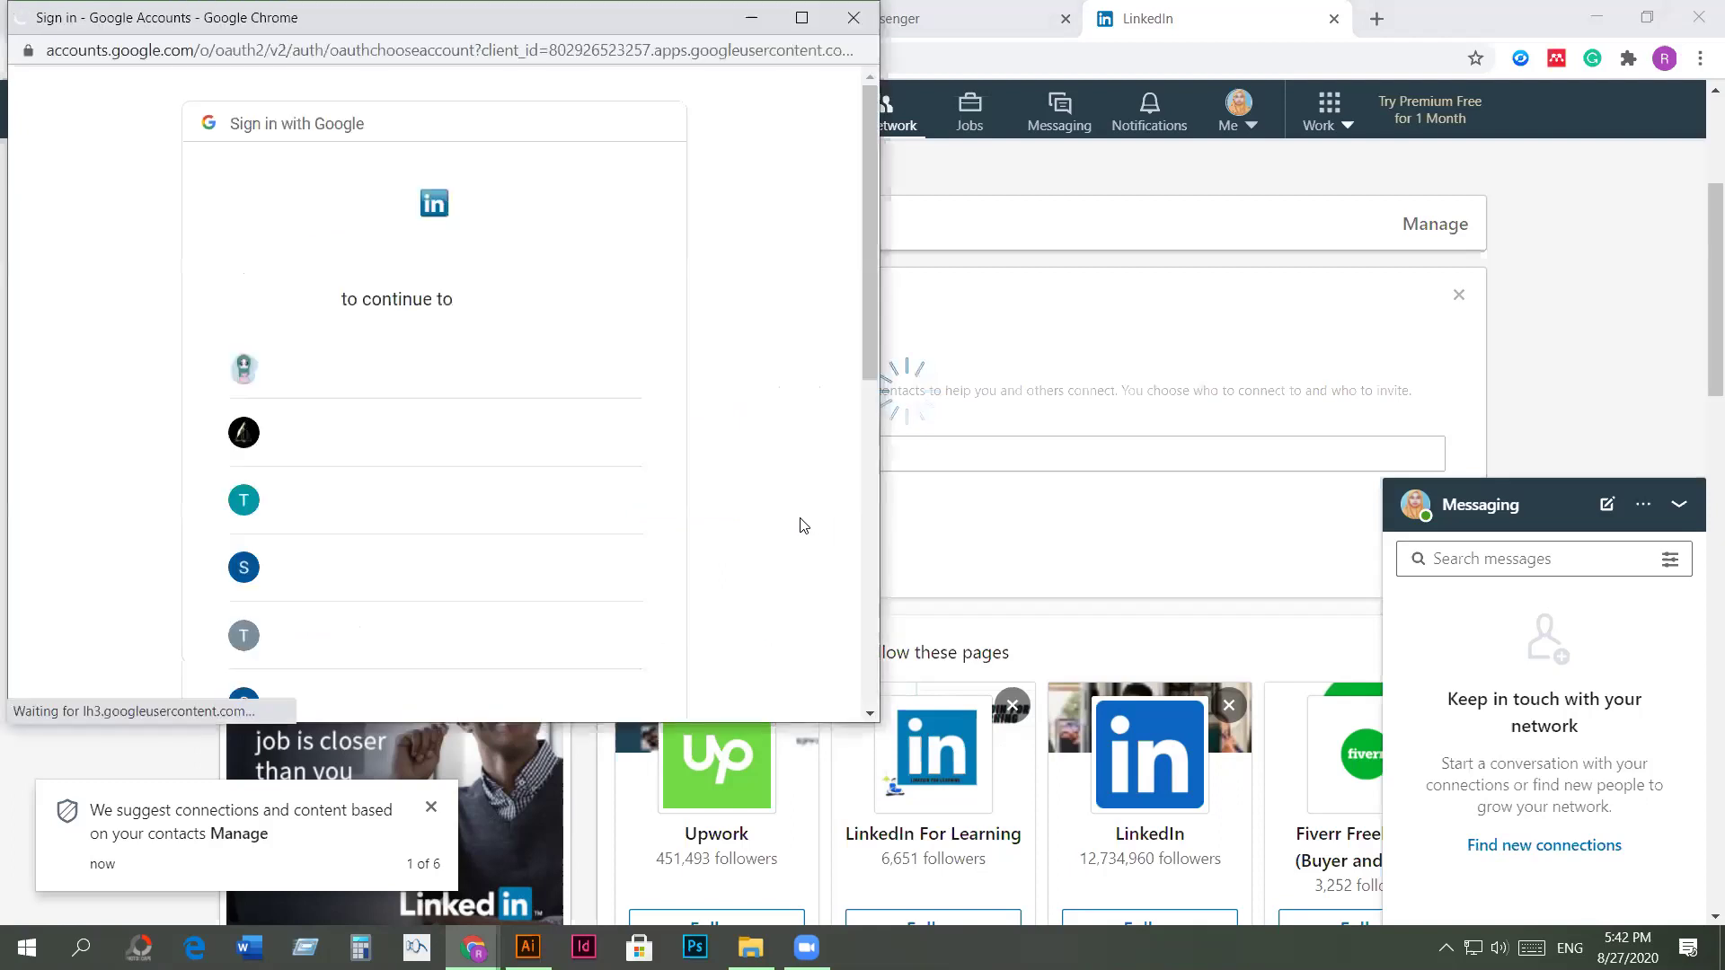
scroll(474, 454, down, 4)
scroll(474, 458, down, 4)
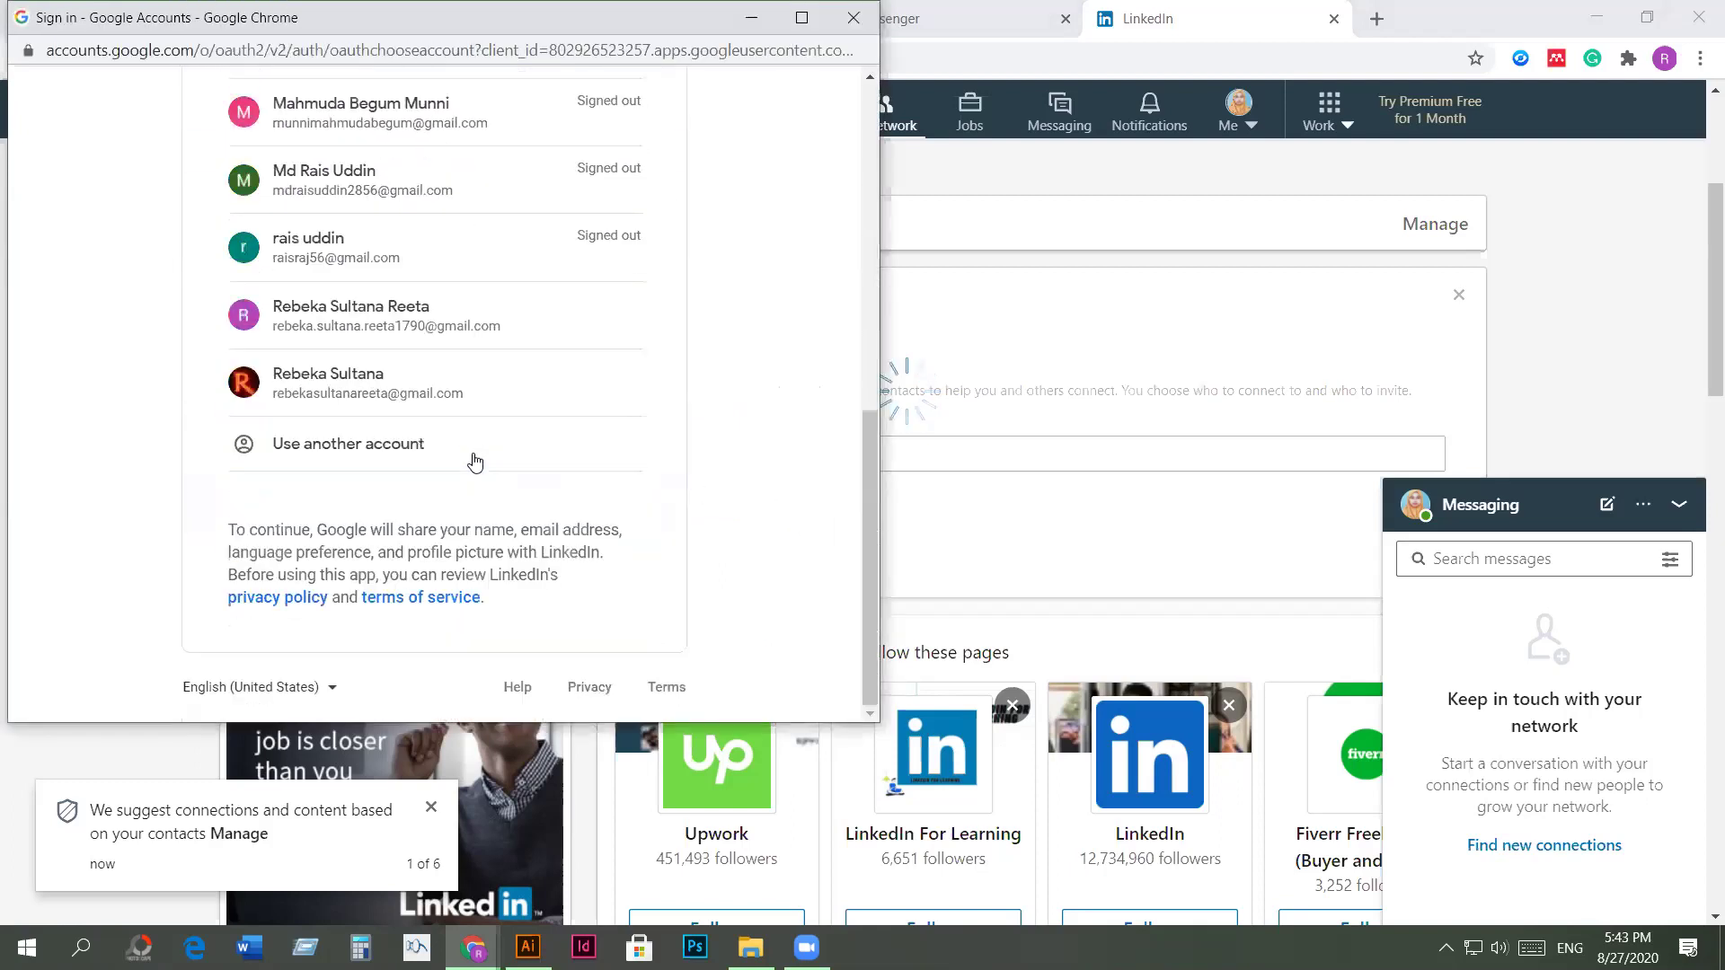
click(376, 393)
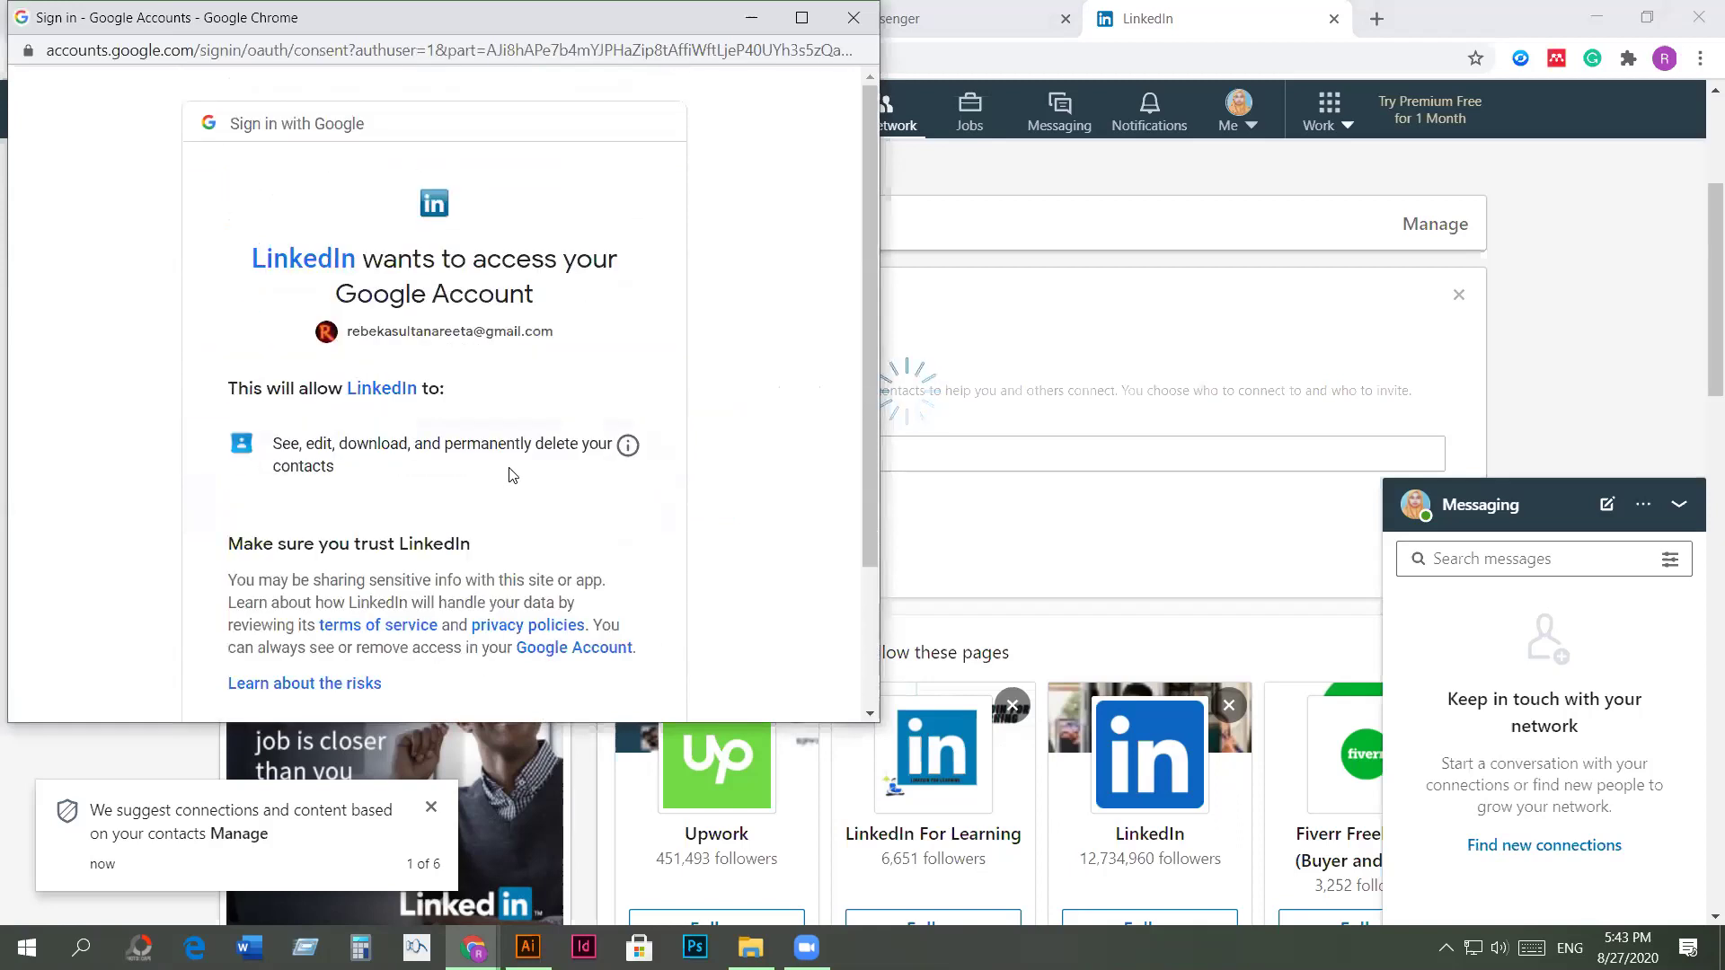
scroll(510, 475, down, 3)
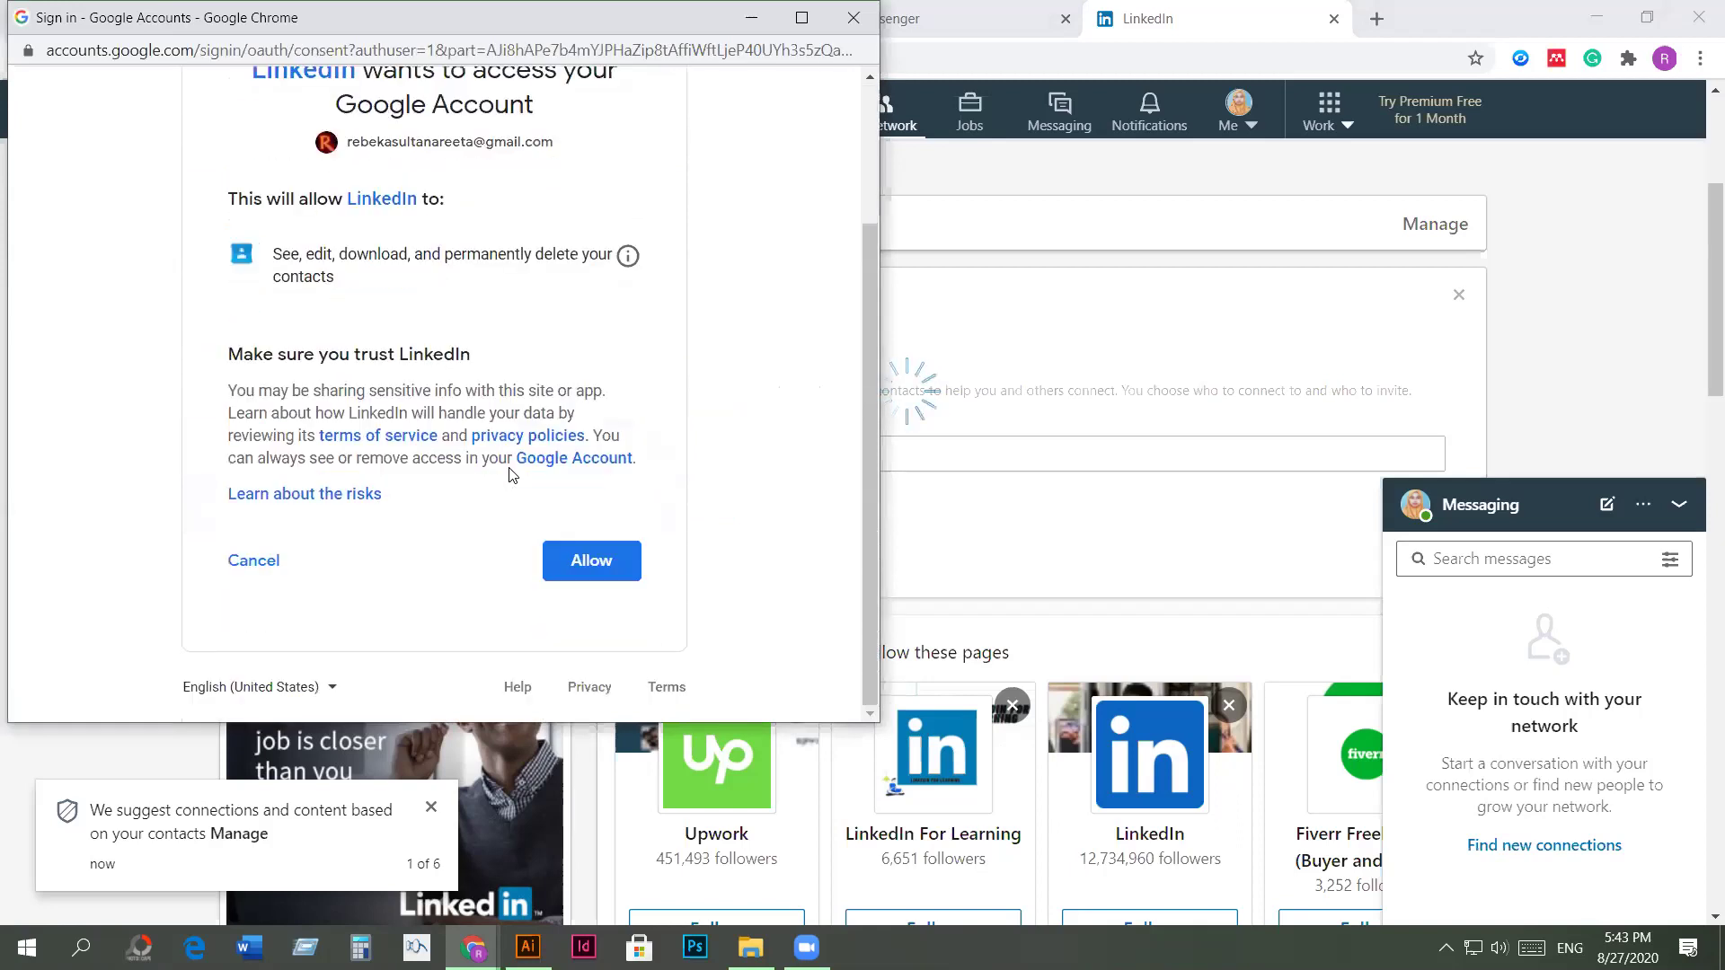
click(590, 563)
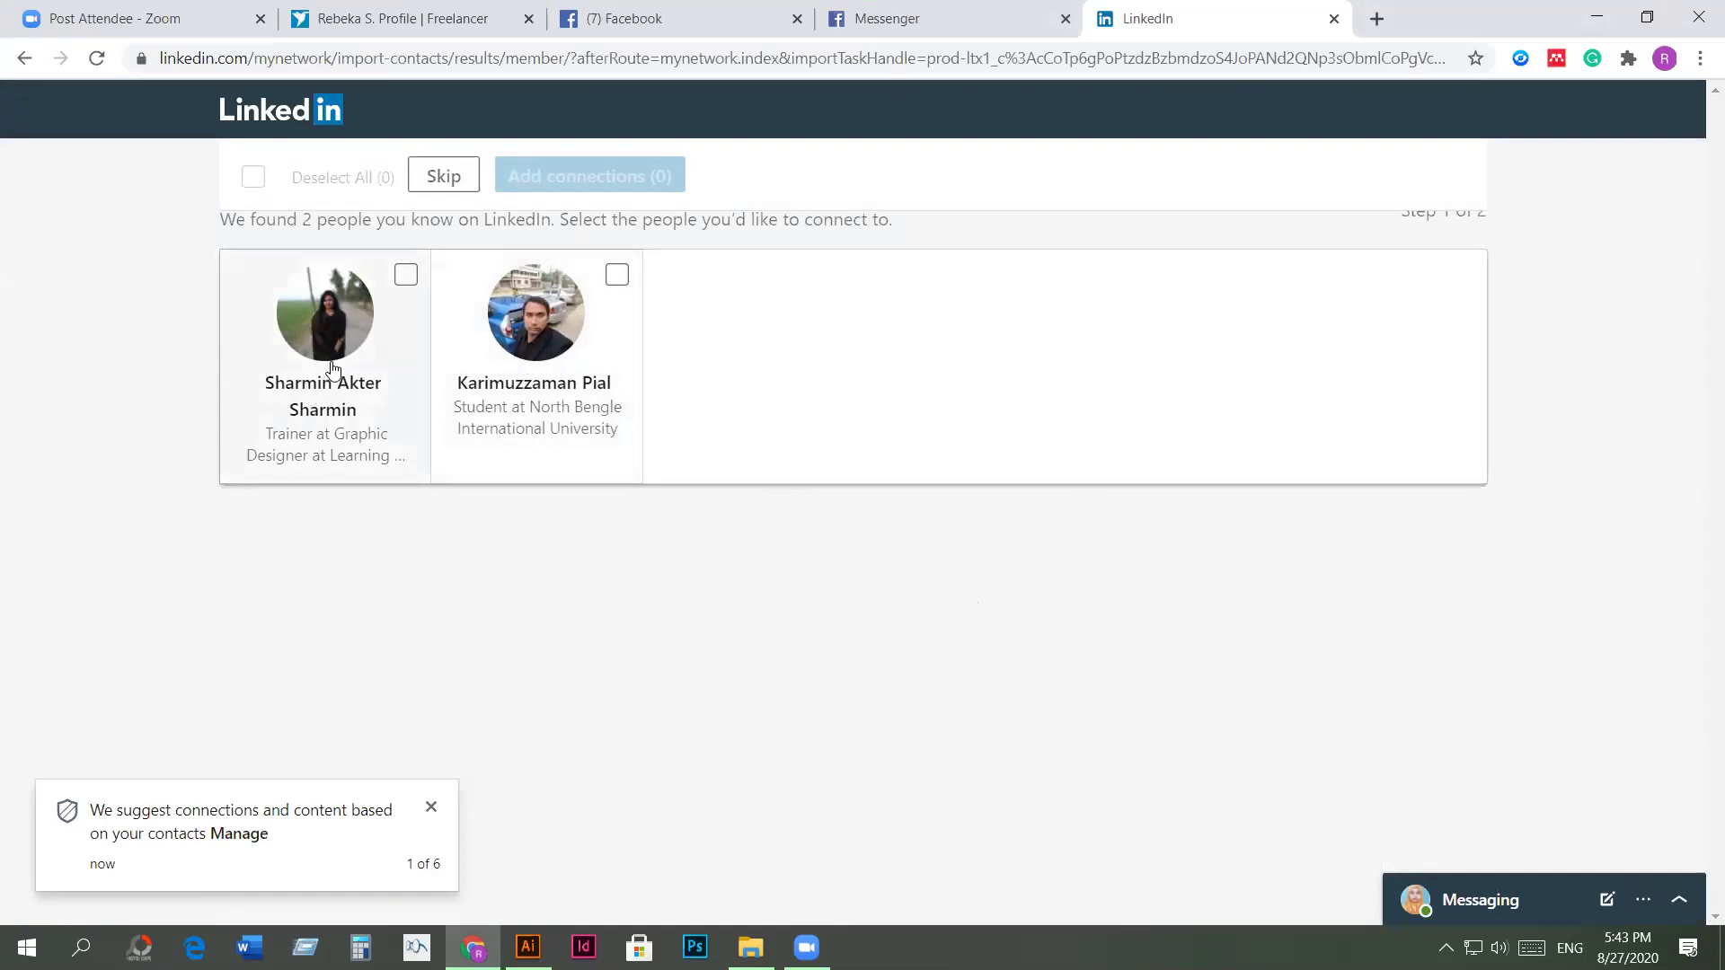
Send a connection invite to one found person, skip email invitations, and finish
click(402, 280)
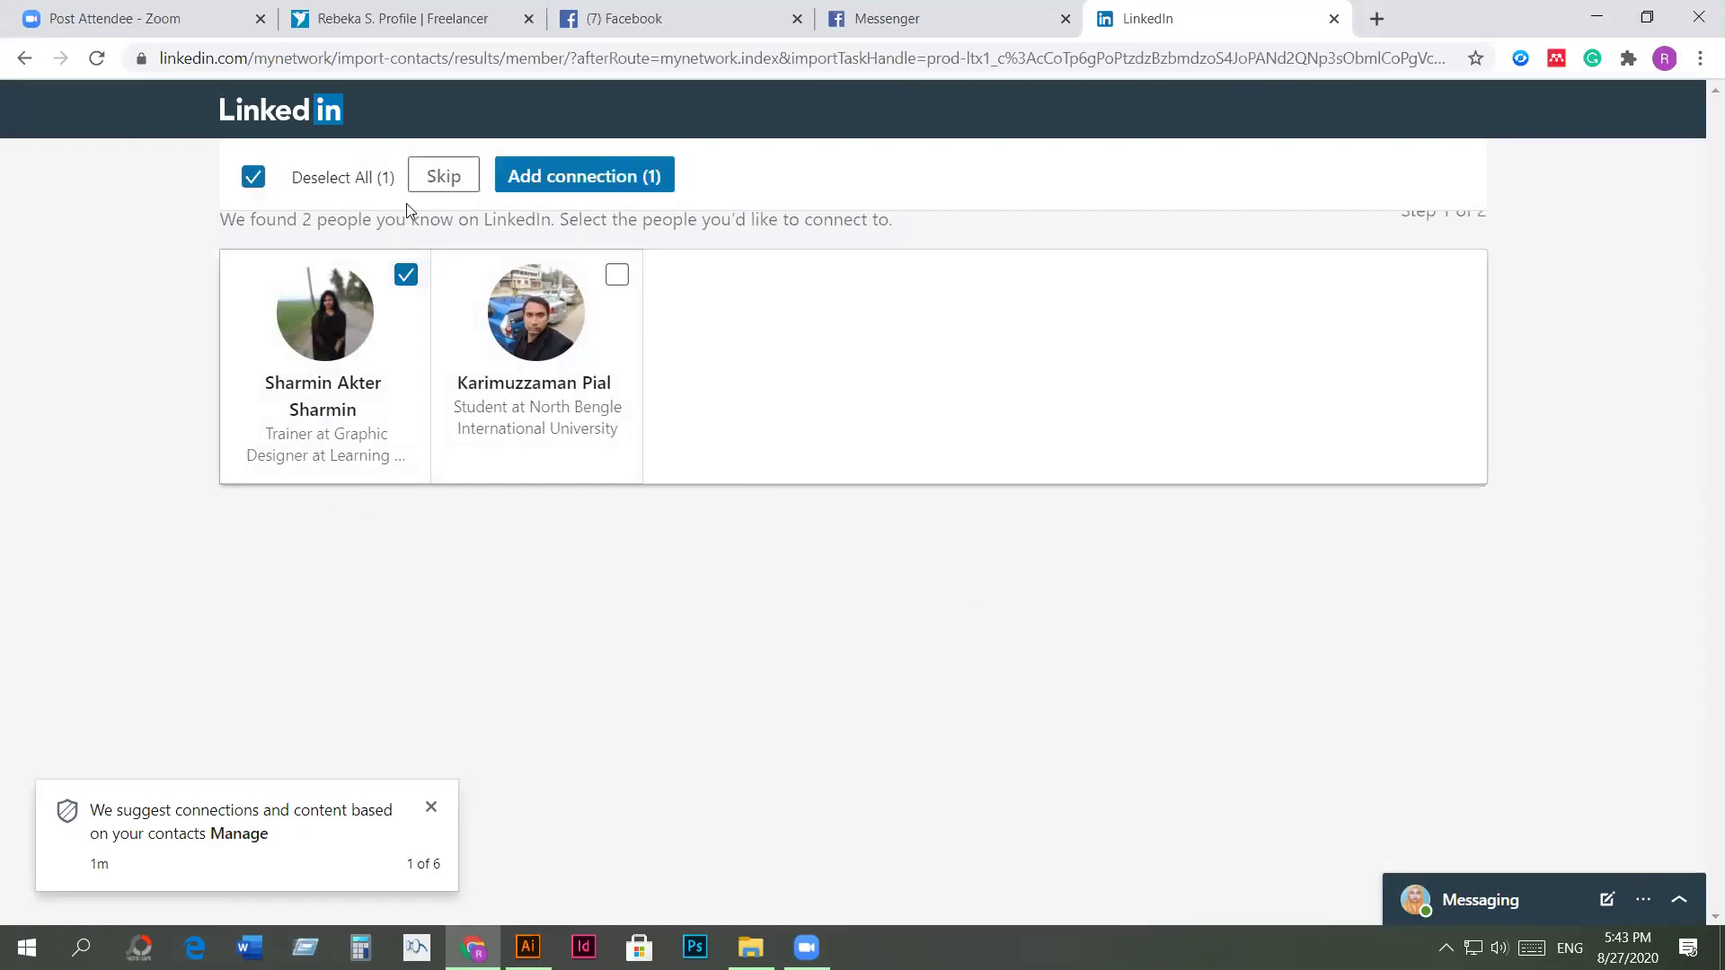
click(518, 176)
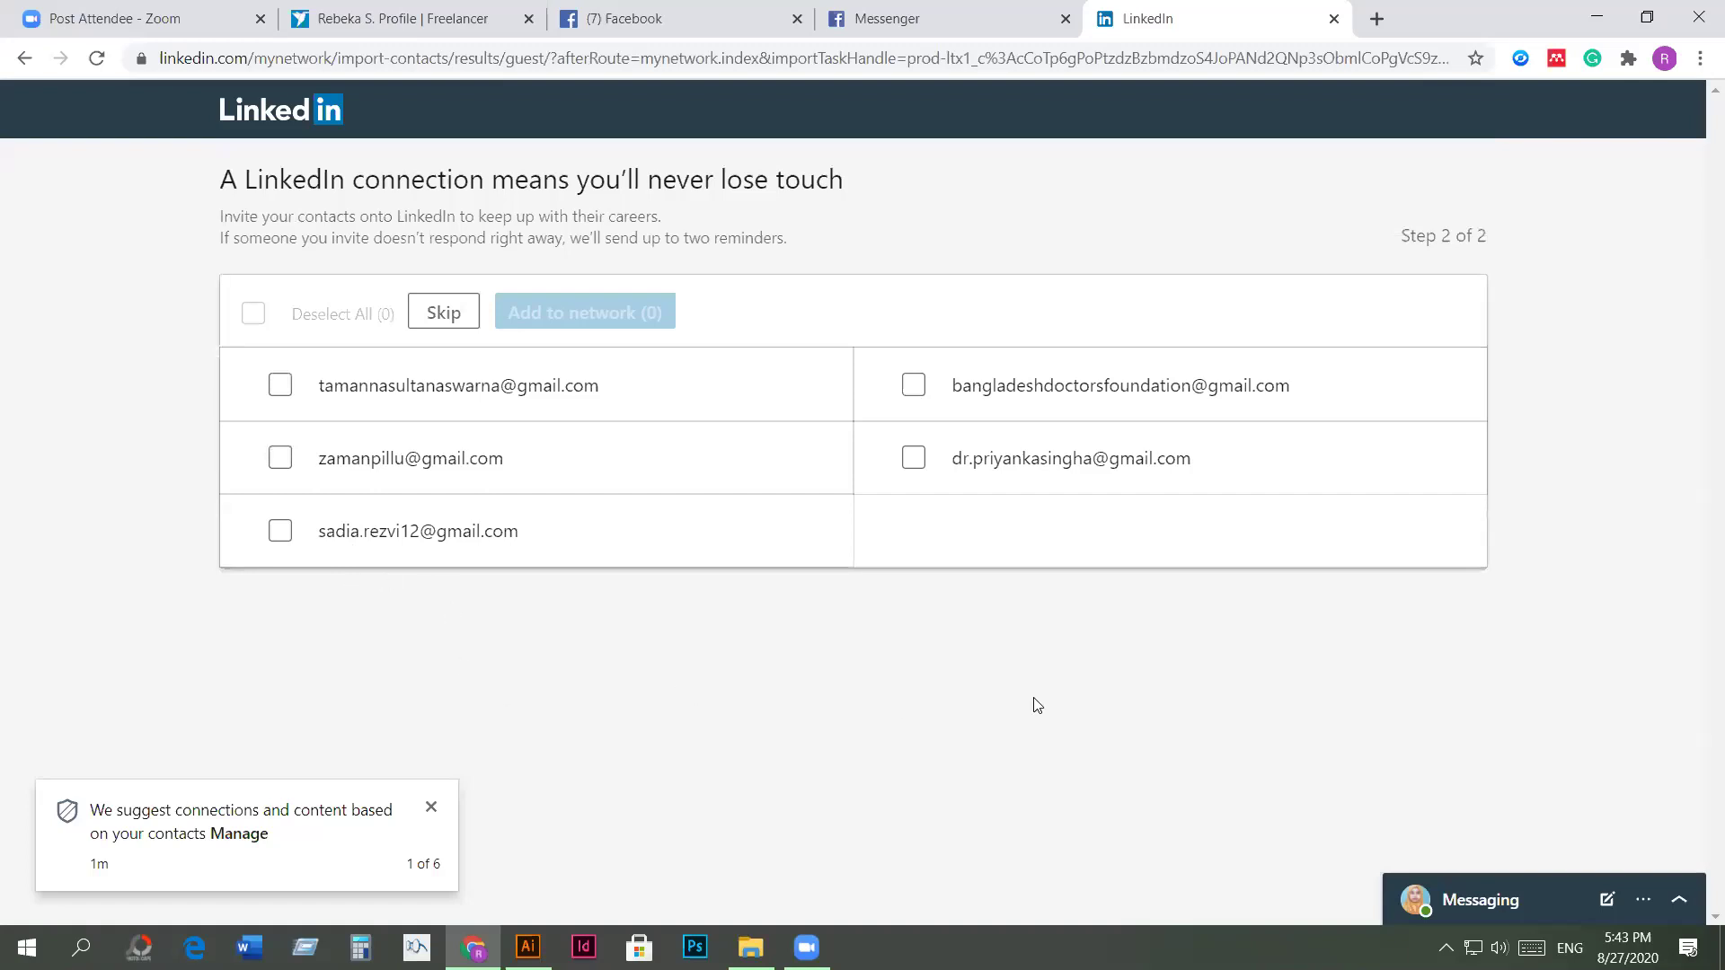
click(454, 311)
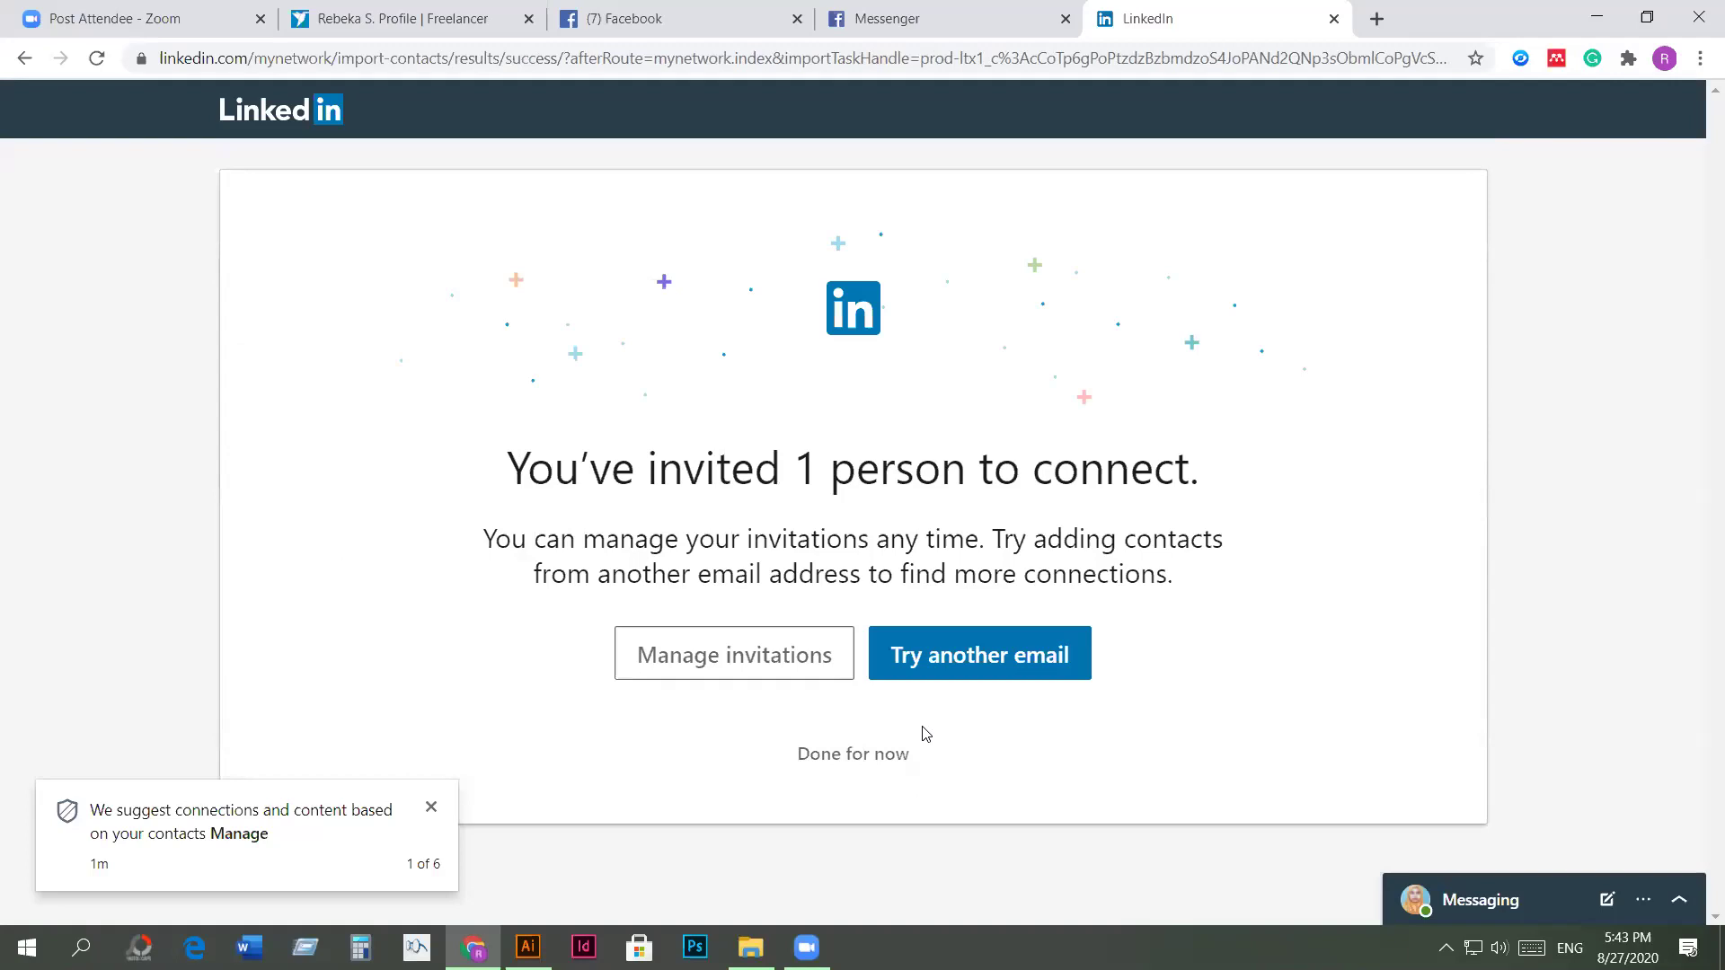
click(841, 757)
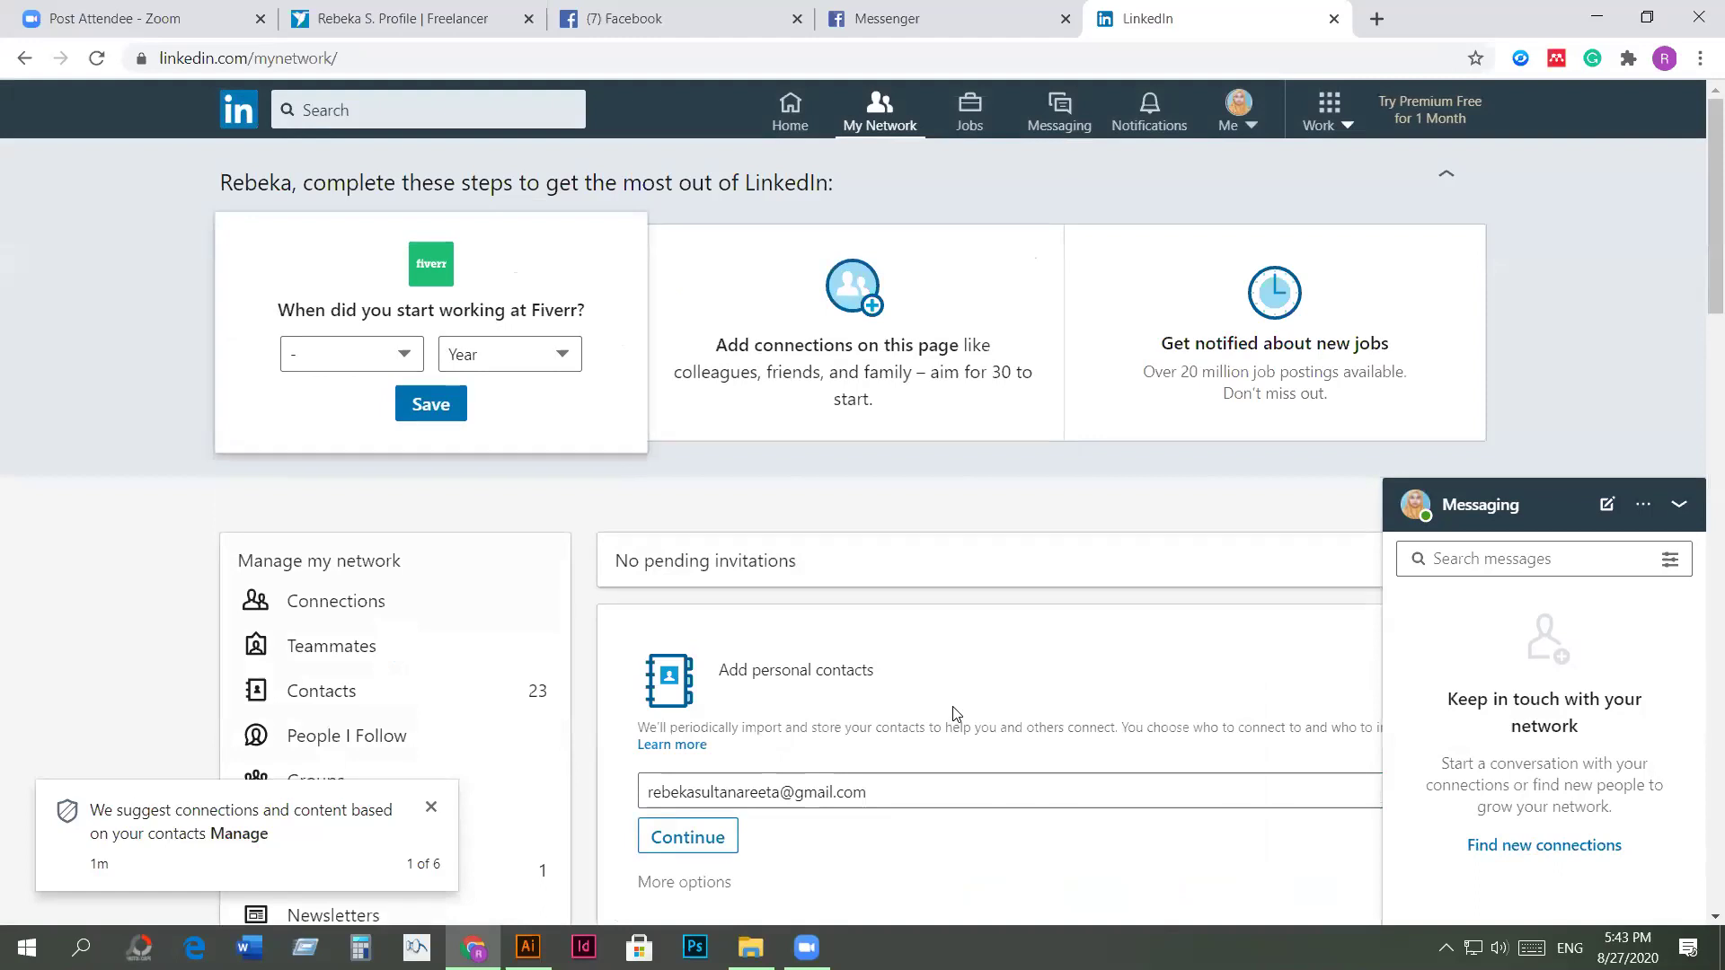
Scroll through the My Network suggestions of pages, groups and people
scroll(955, 715, down, 2)
scroll(955, 715, down, 2)
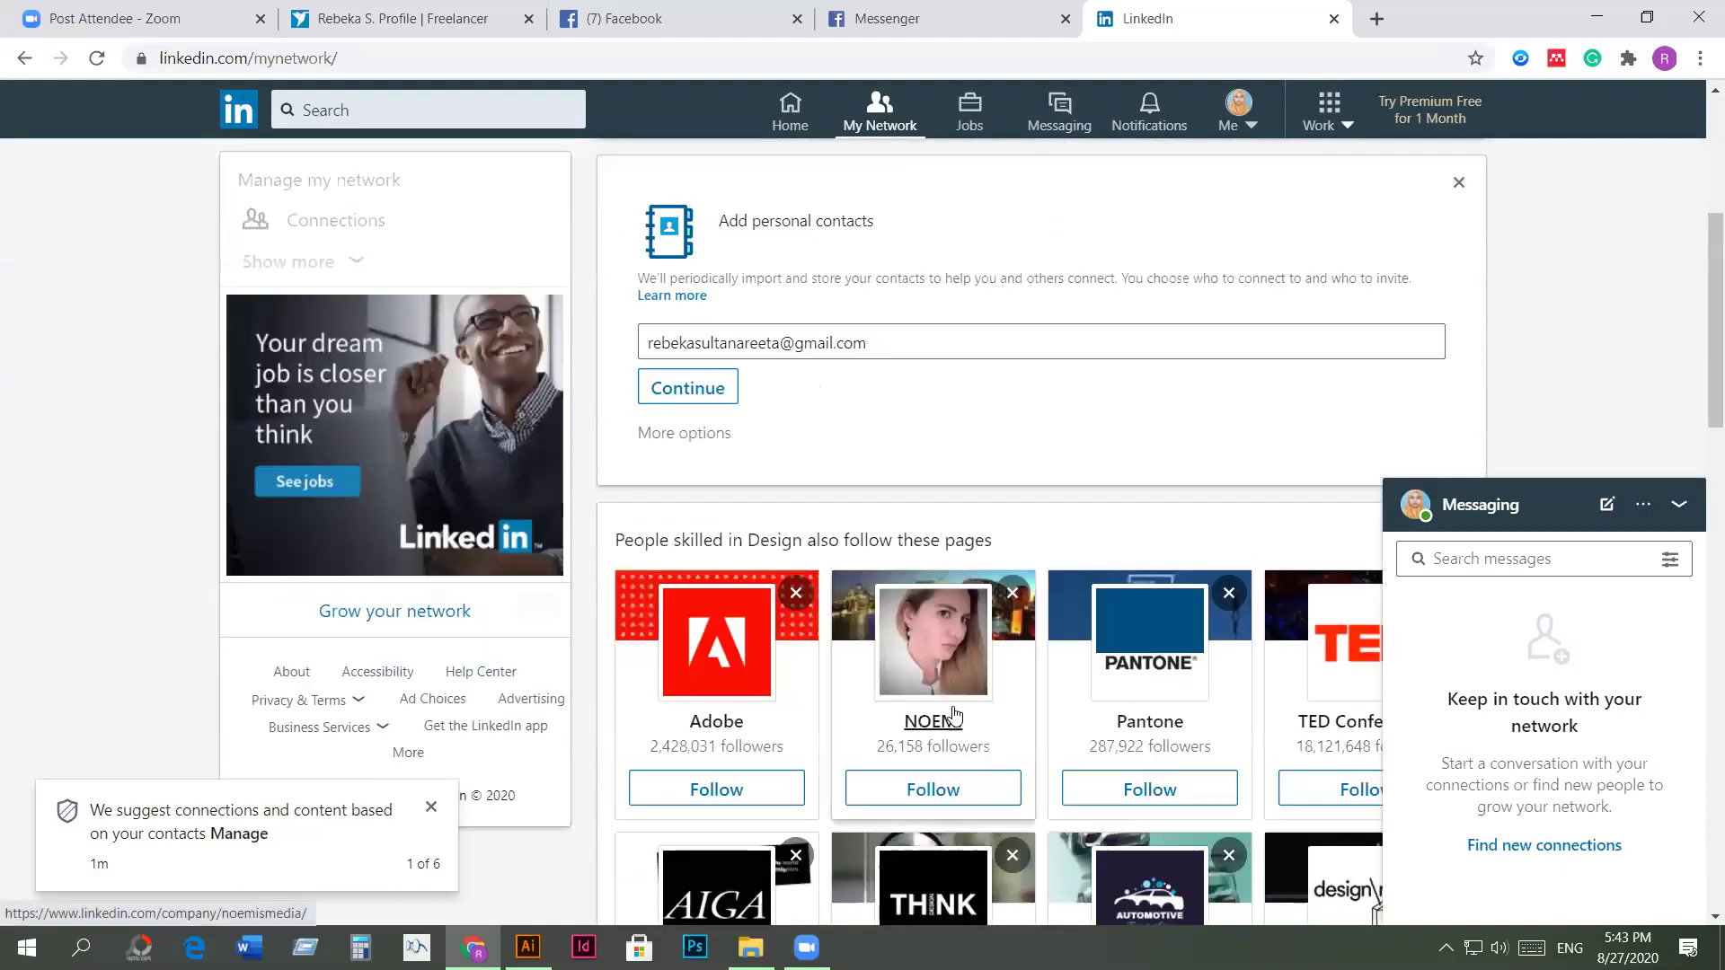
scroll(955, 714, down, 1)
scroll(944, 712, down, 1)
scroll(930, 712, down, 1)
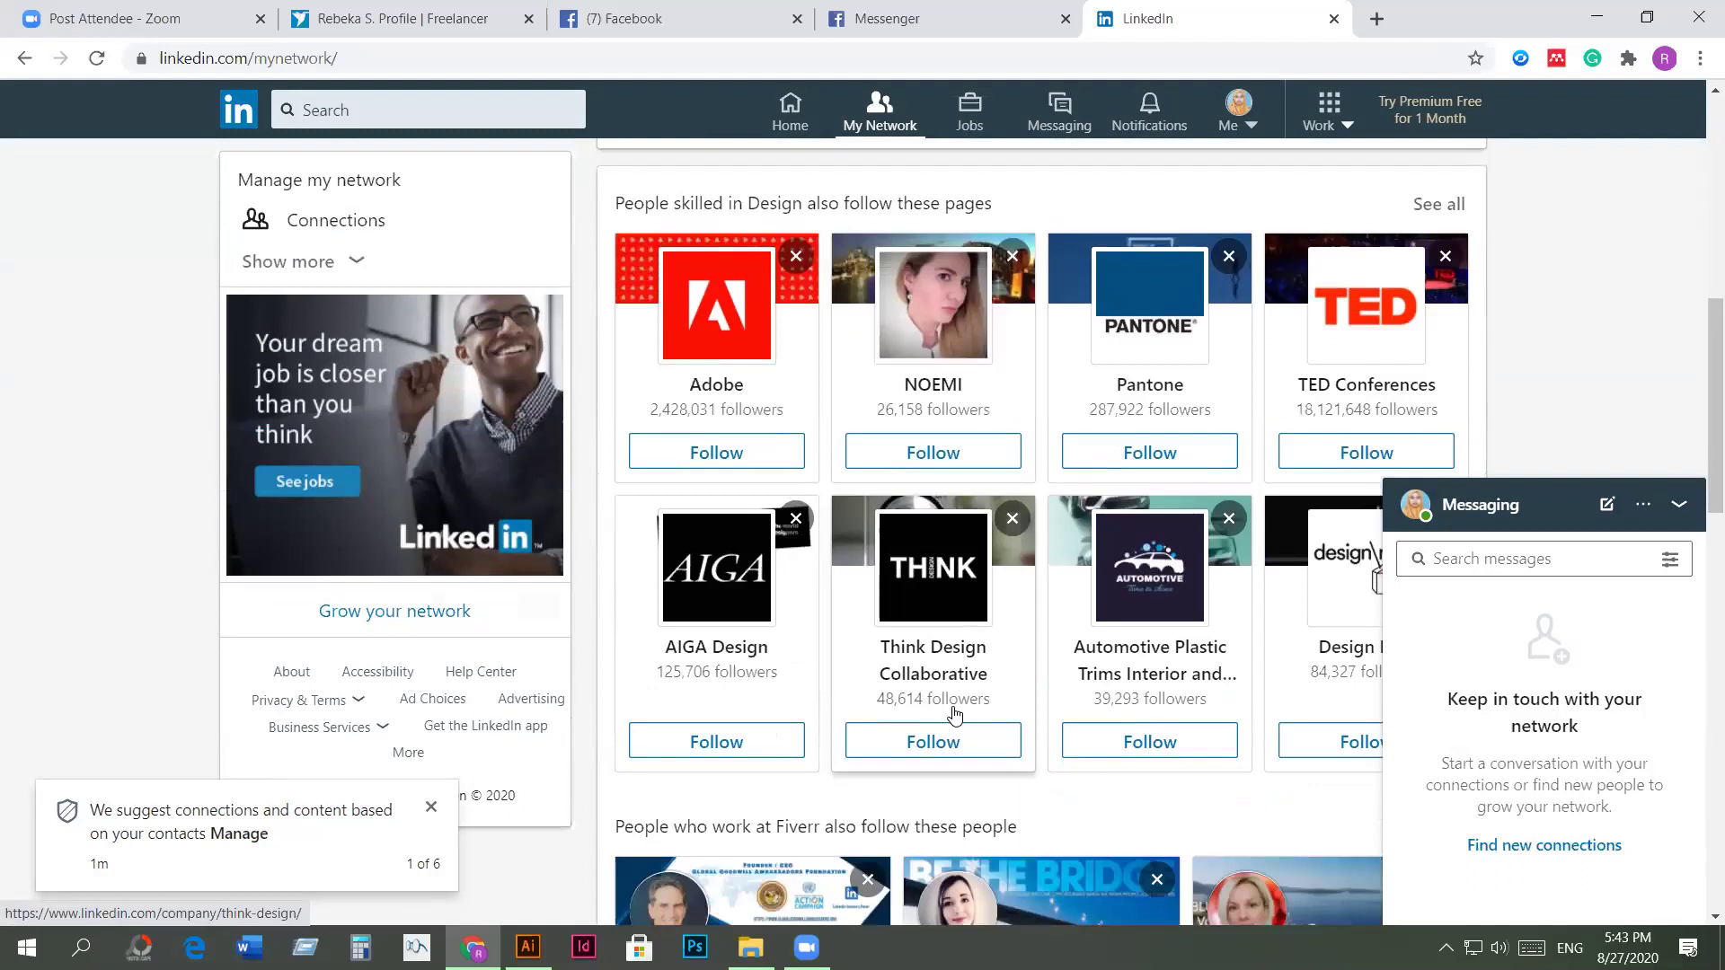
scroll(914, 710, down, 1)
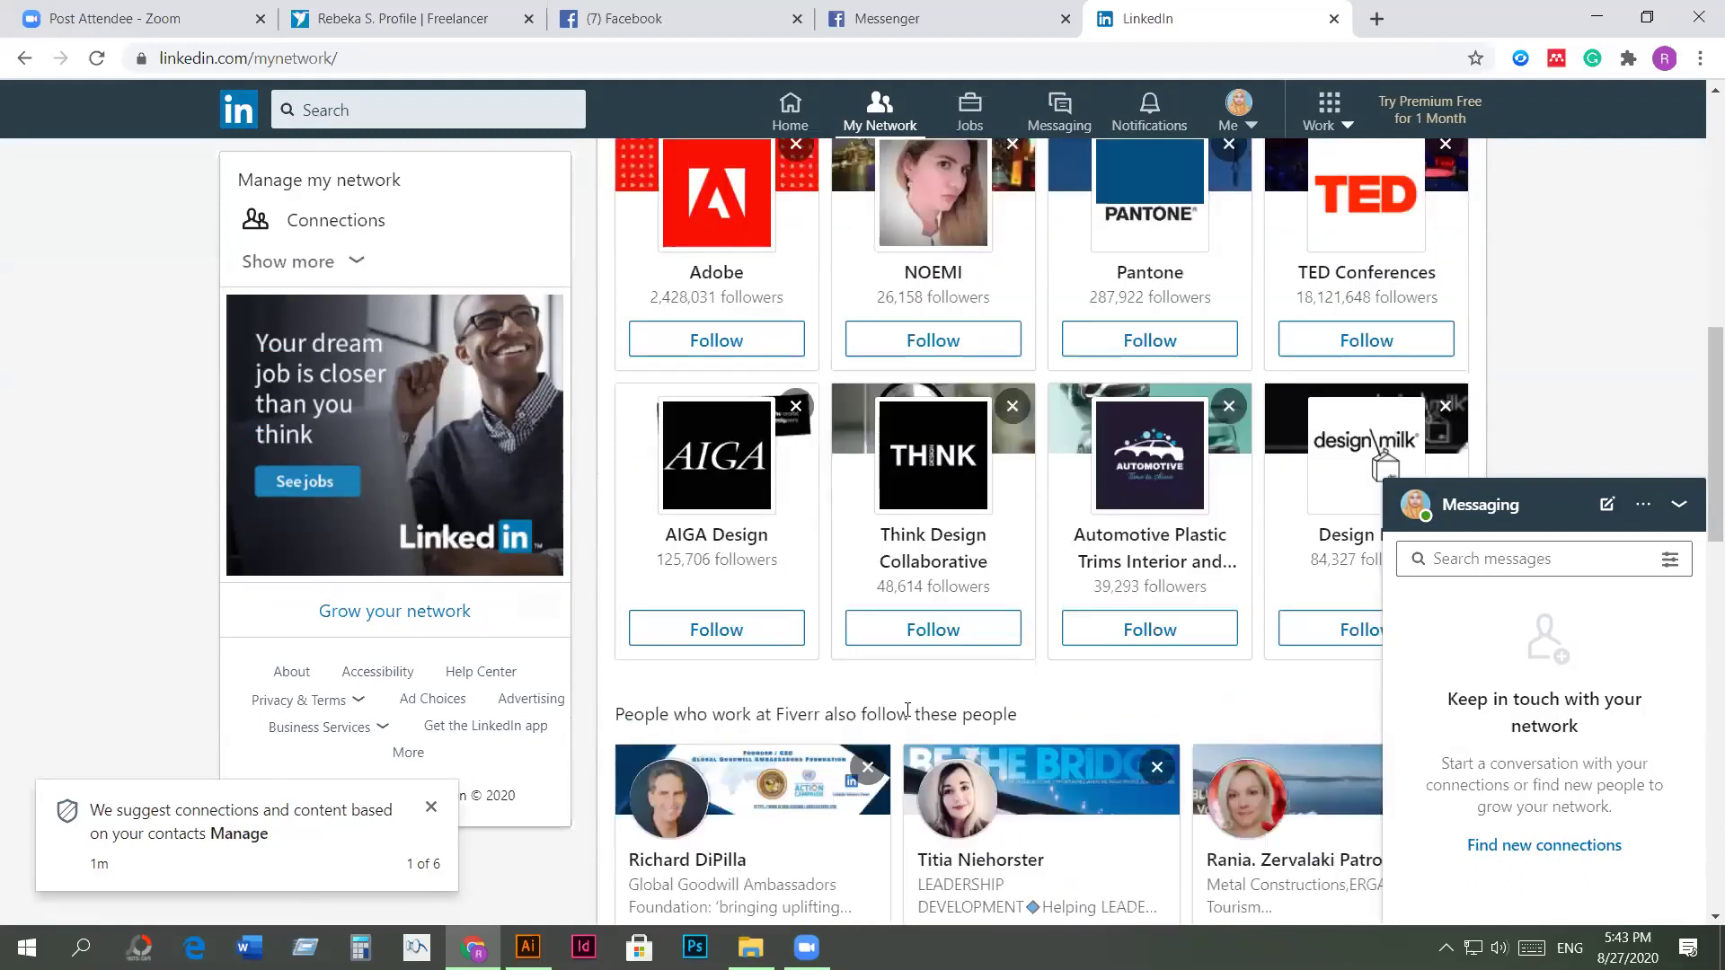
scroll(908, 710, down, 2)
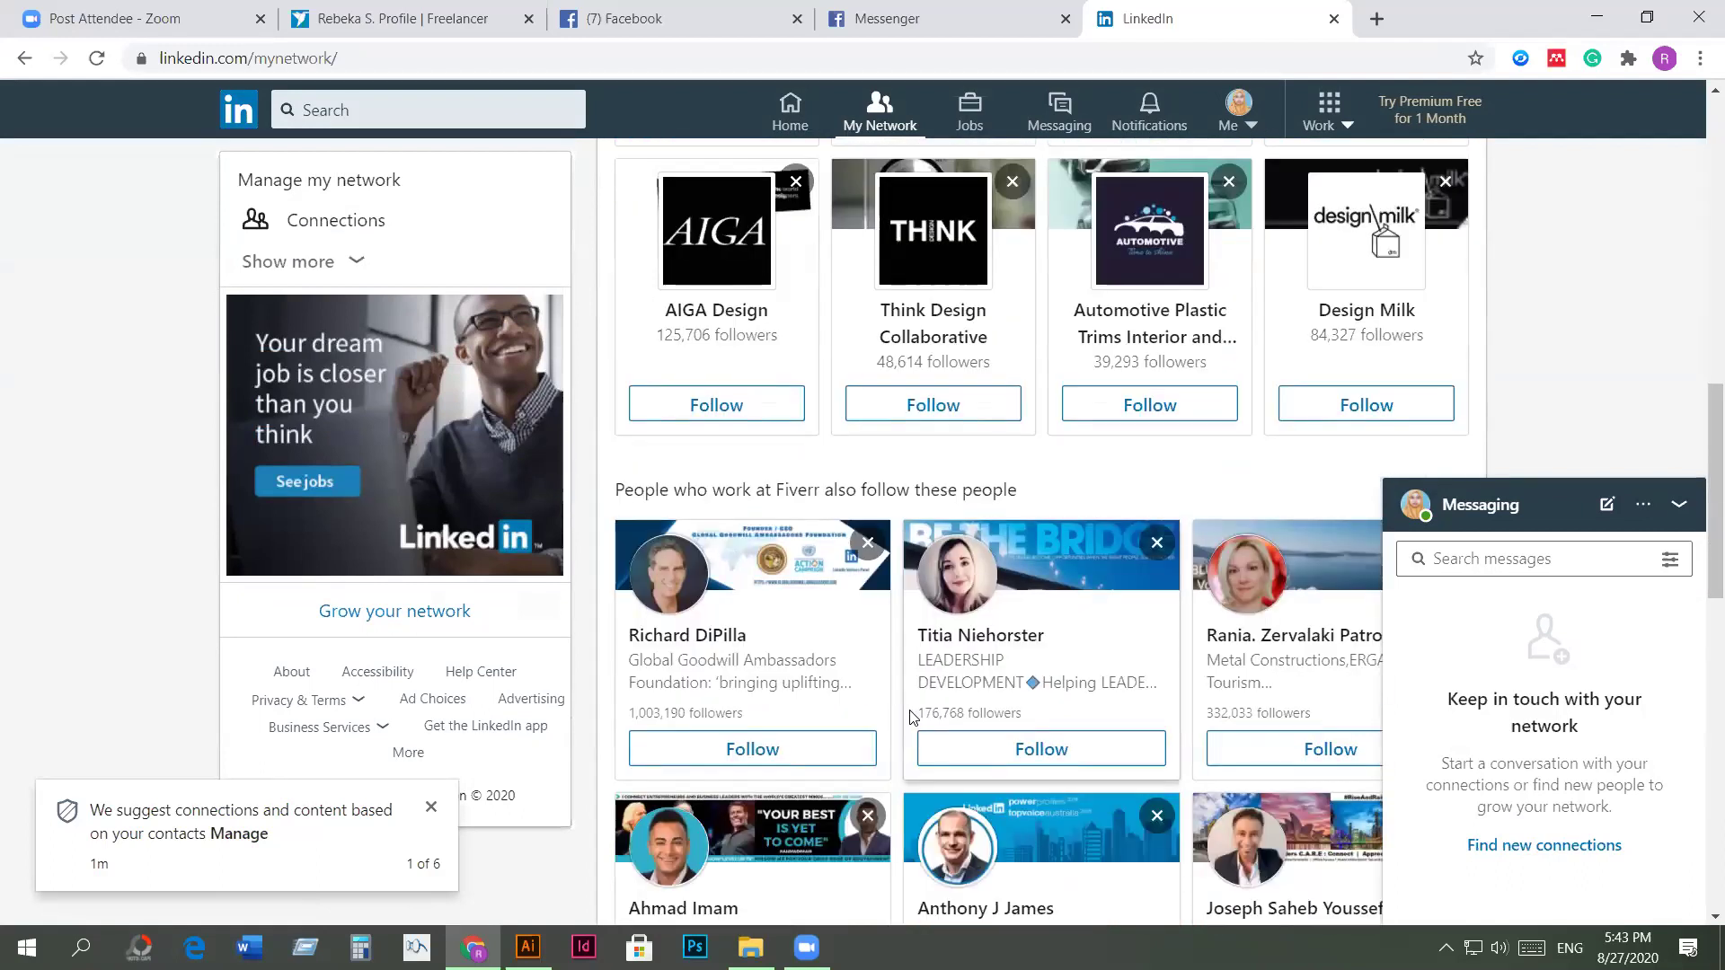
scroll(910, 716, up, 1)
scroll(912, 715, up, 1)
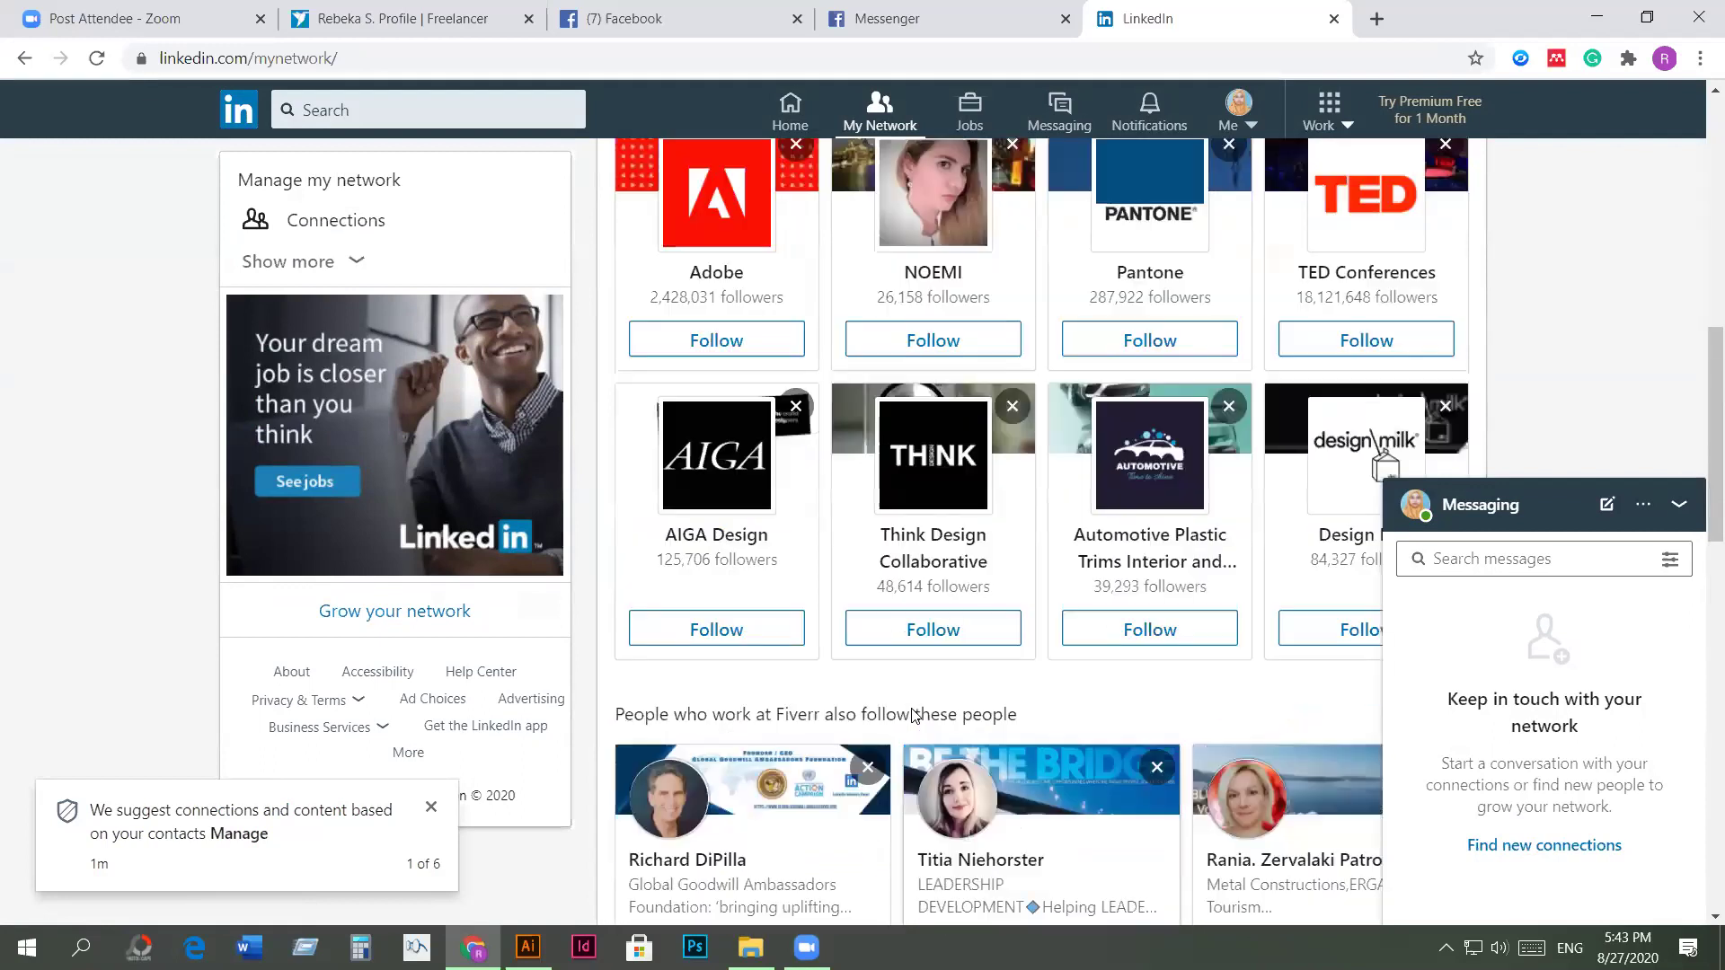
scroll(914, 715, up, 1)
scroll(912, 714, up, 2)
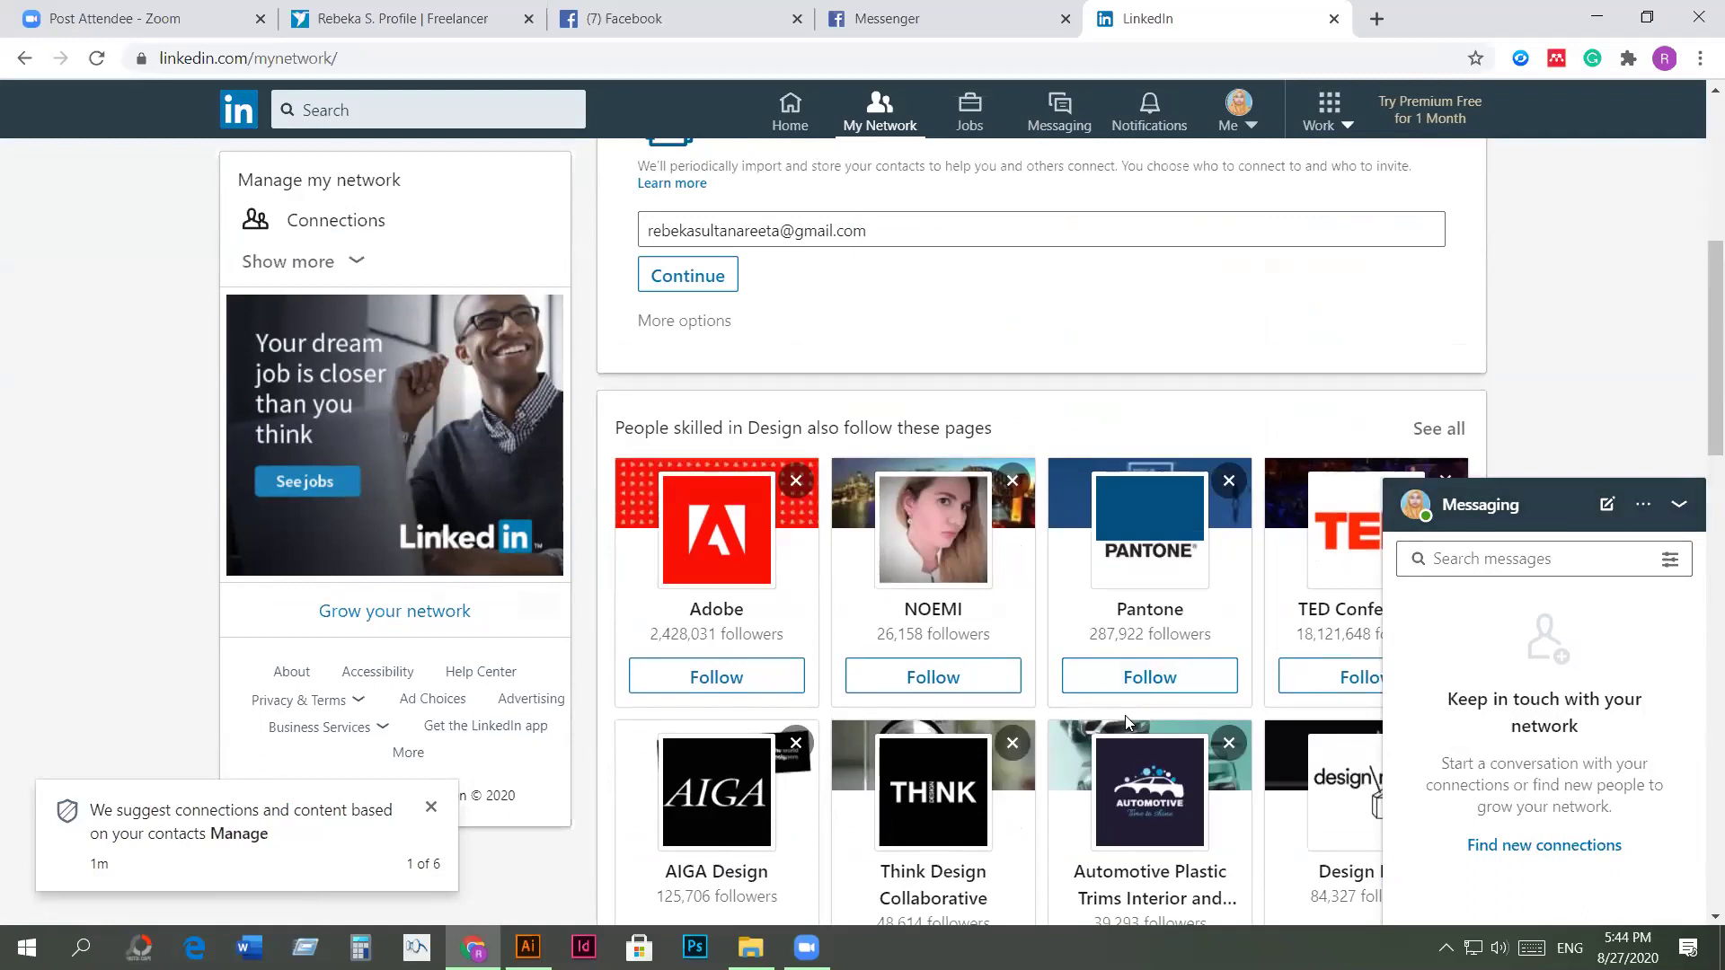
scroll(1125, 715, down, 2)
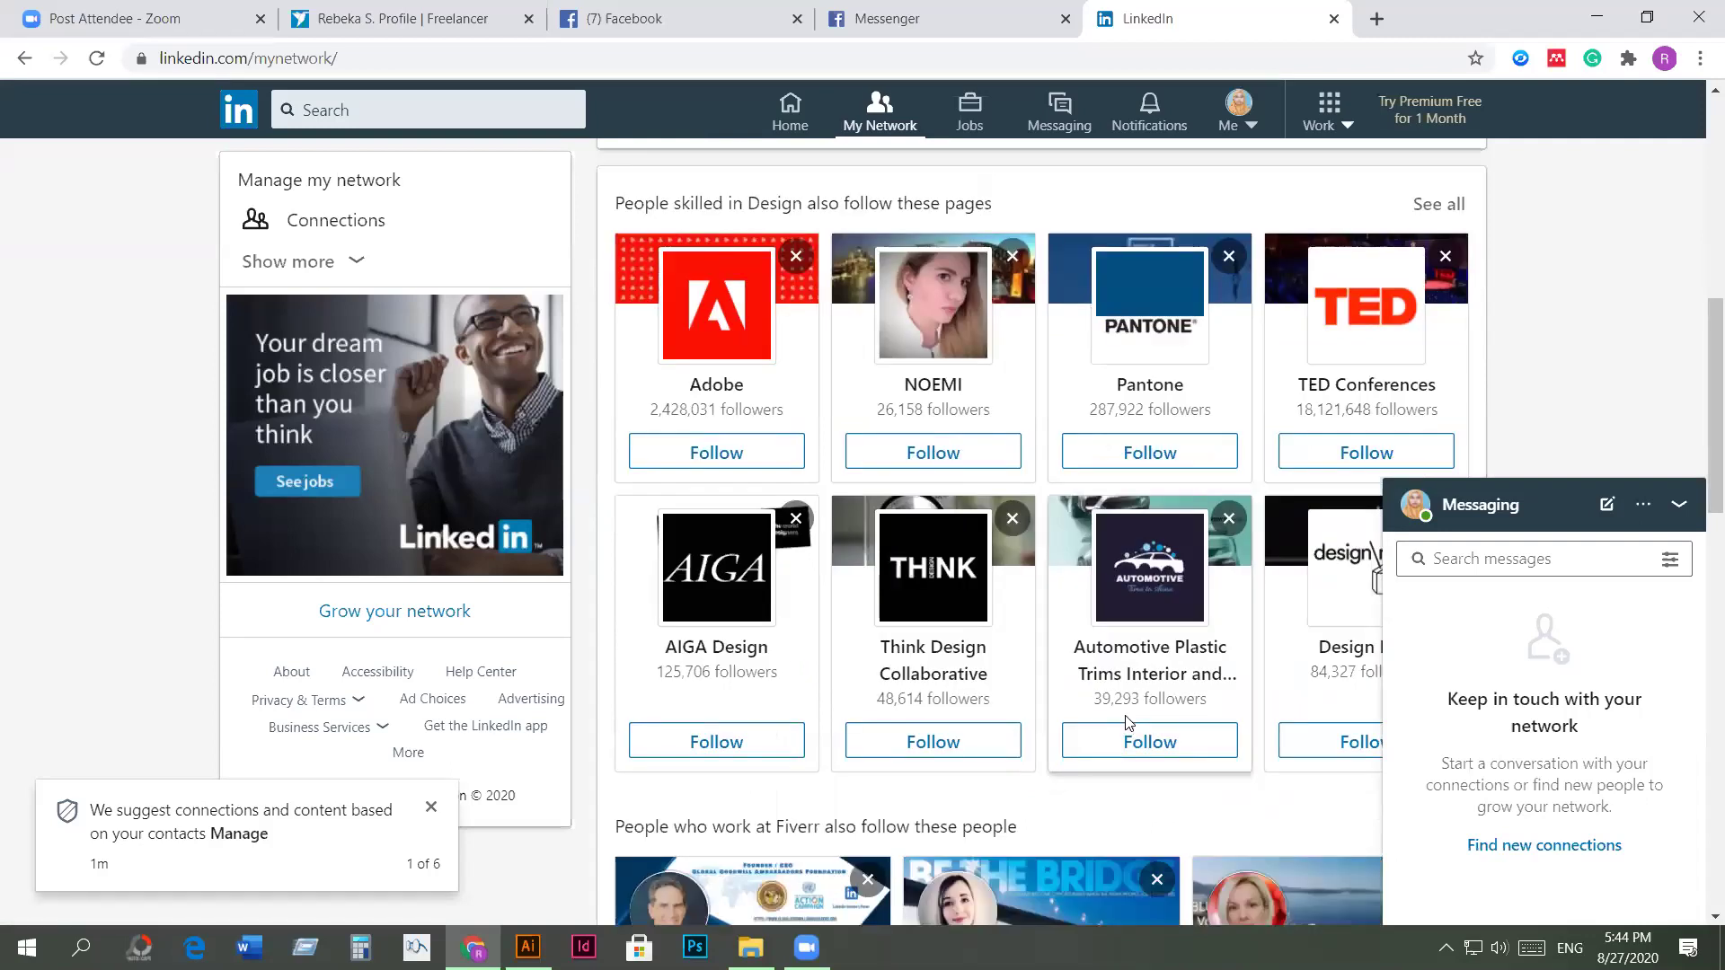
scroll(1129, 723, down, 2)
scroll(1128, 723, down, 3)
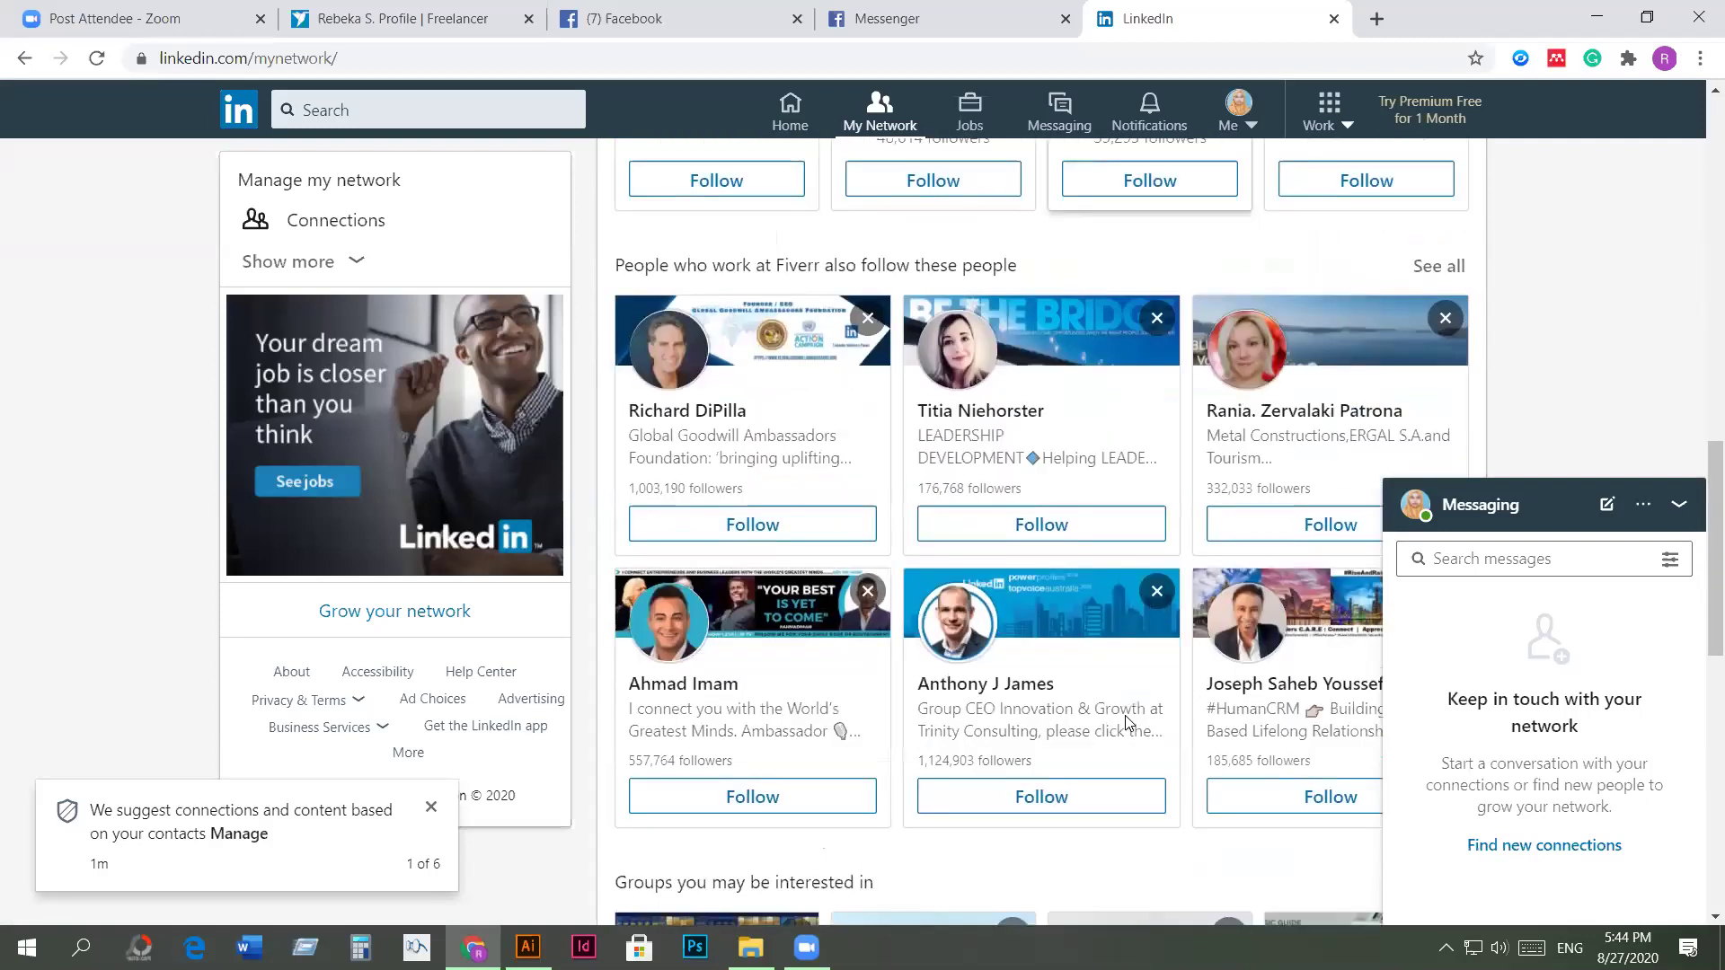
scroll(1125, 715, down, 3)
scroll(1125, 719, down, 2)
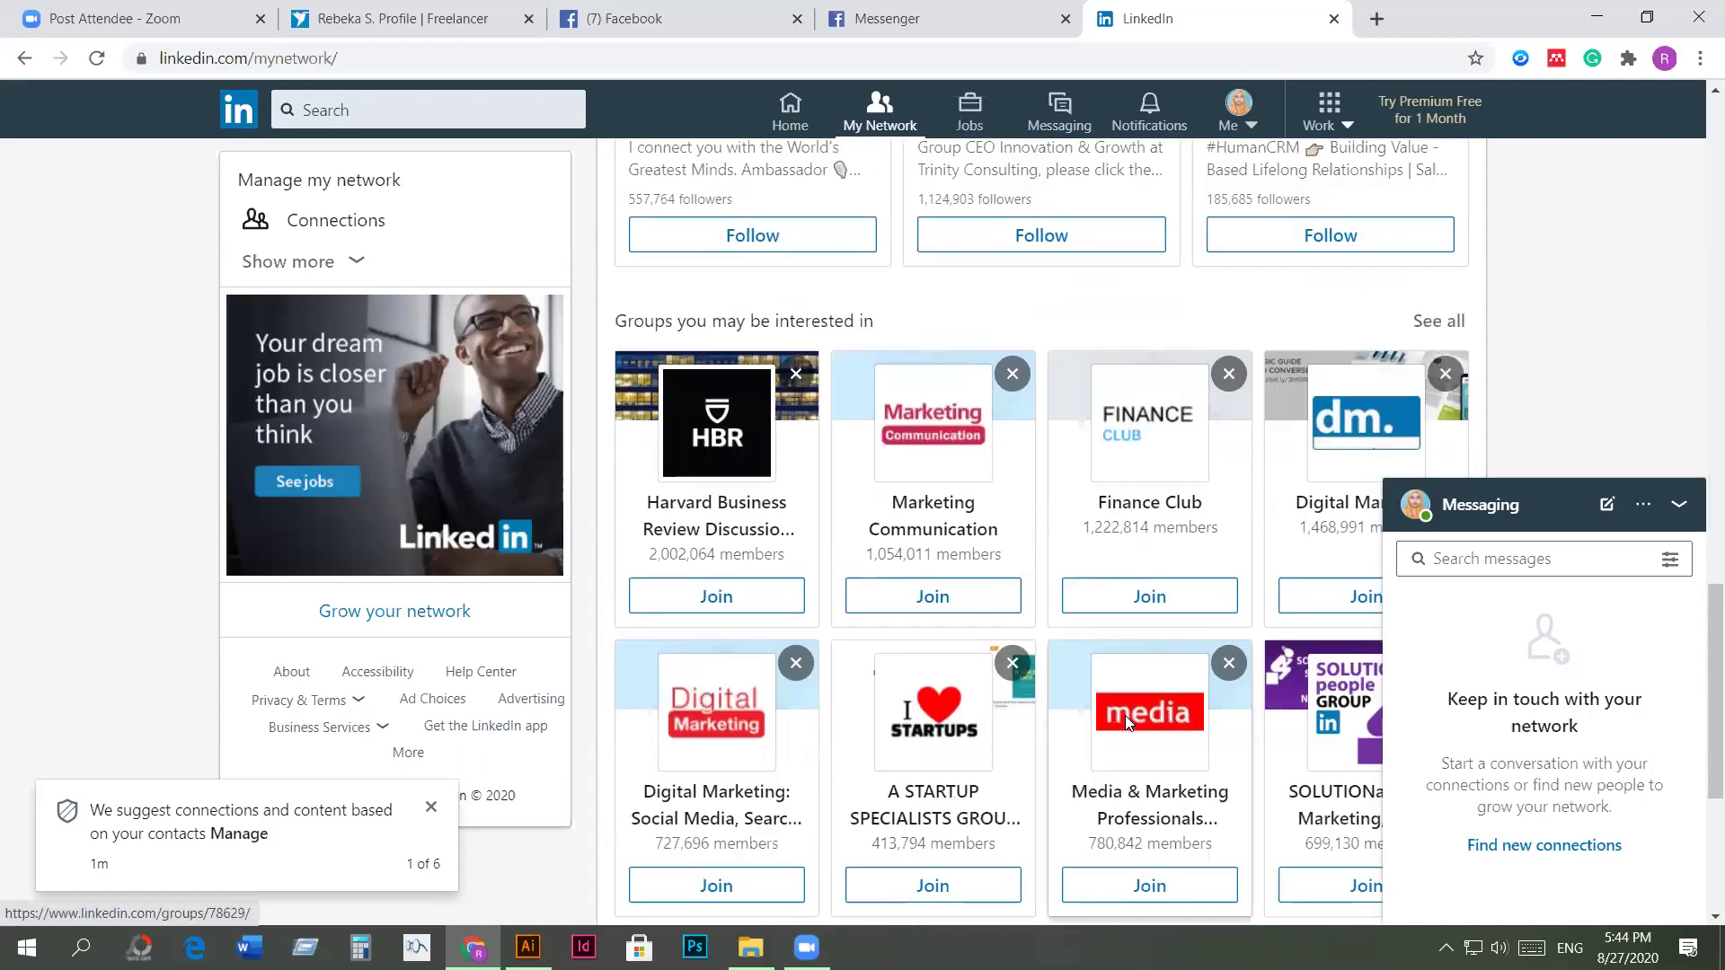
scroll(1125, 719, down, 1)
scroll(1128, 720, down, 1)
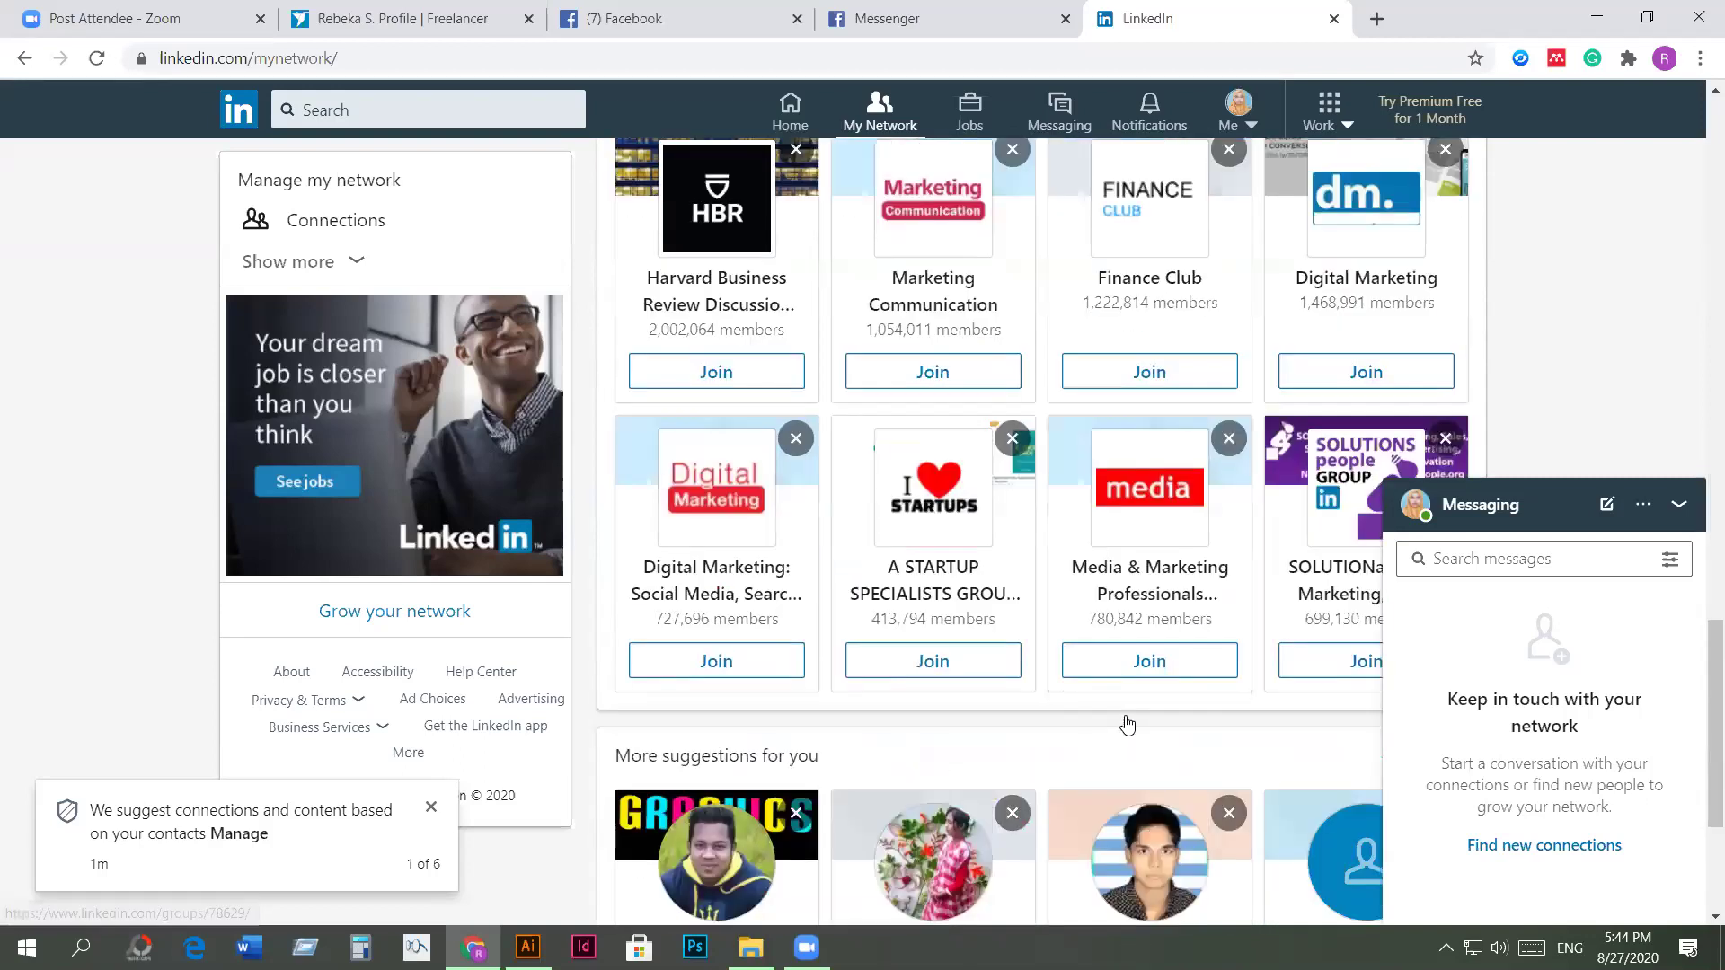
scroll(1127, 722, down, 2)
scroll(1128, 724, down, 2)
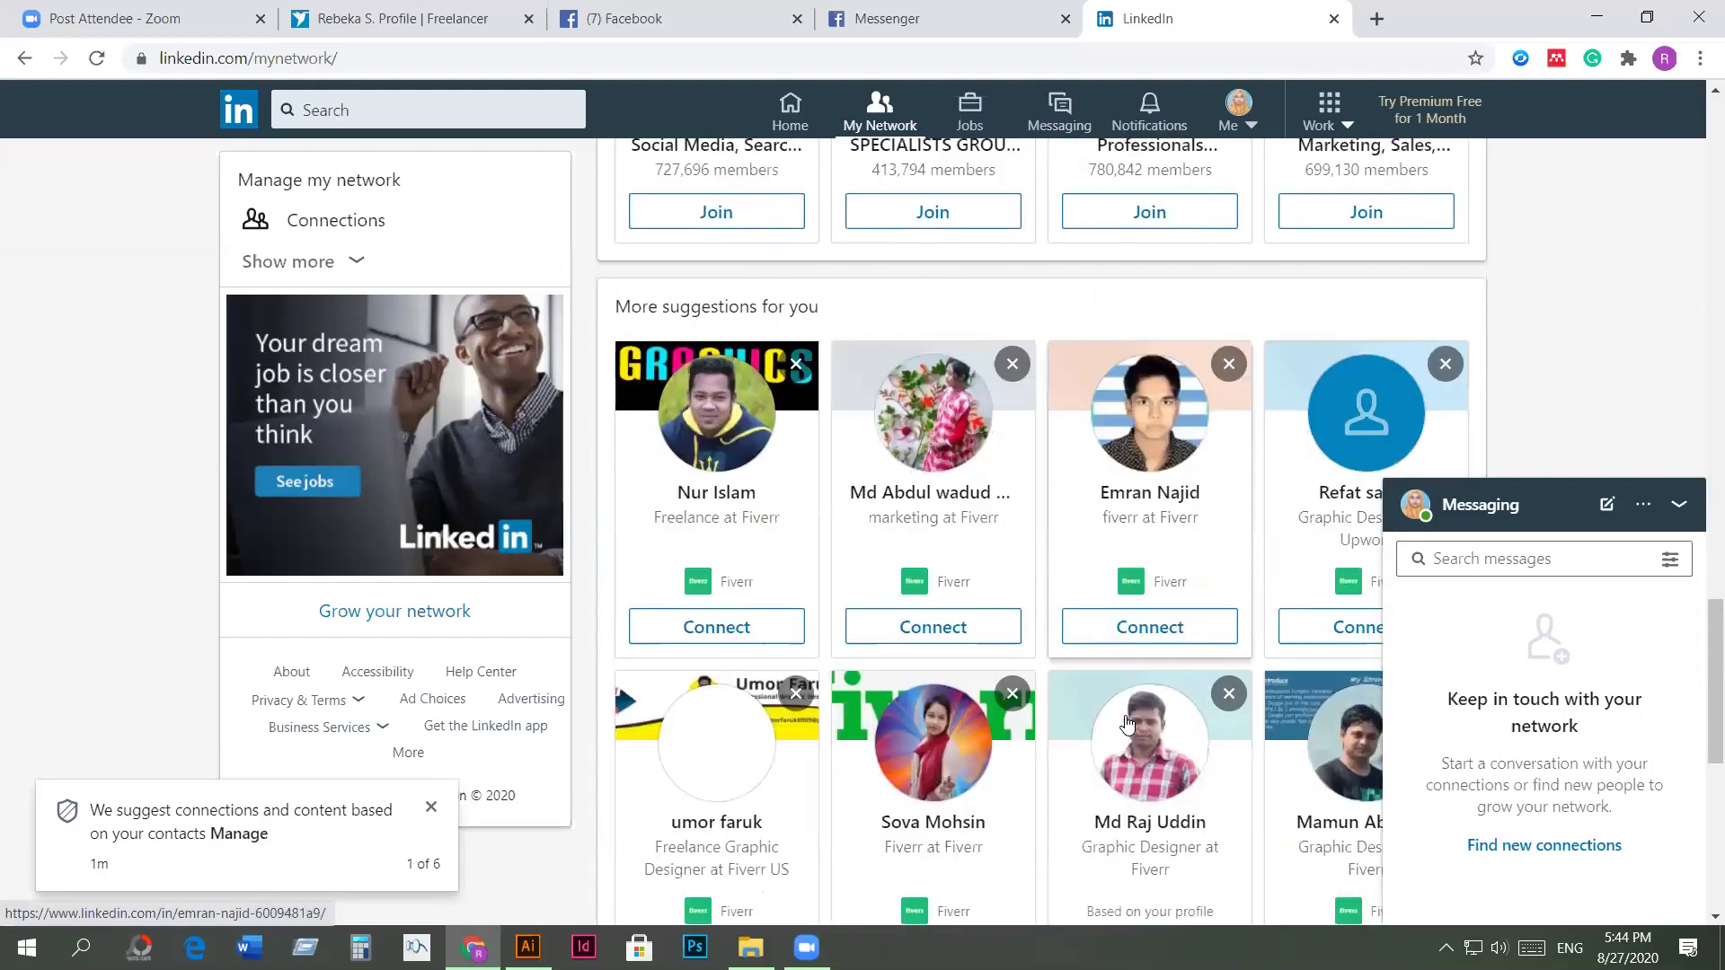
scroll(1128, 724, down, 1)
scroll(1128, 724, up, 3)
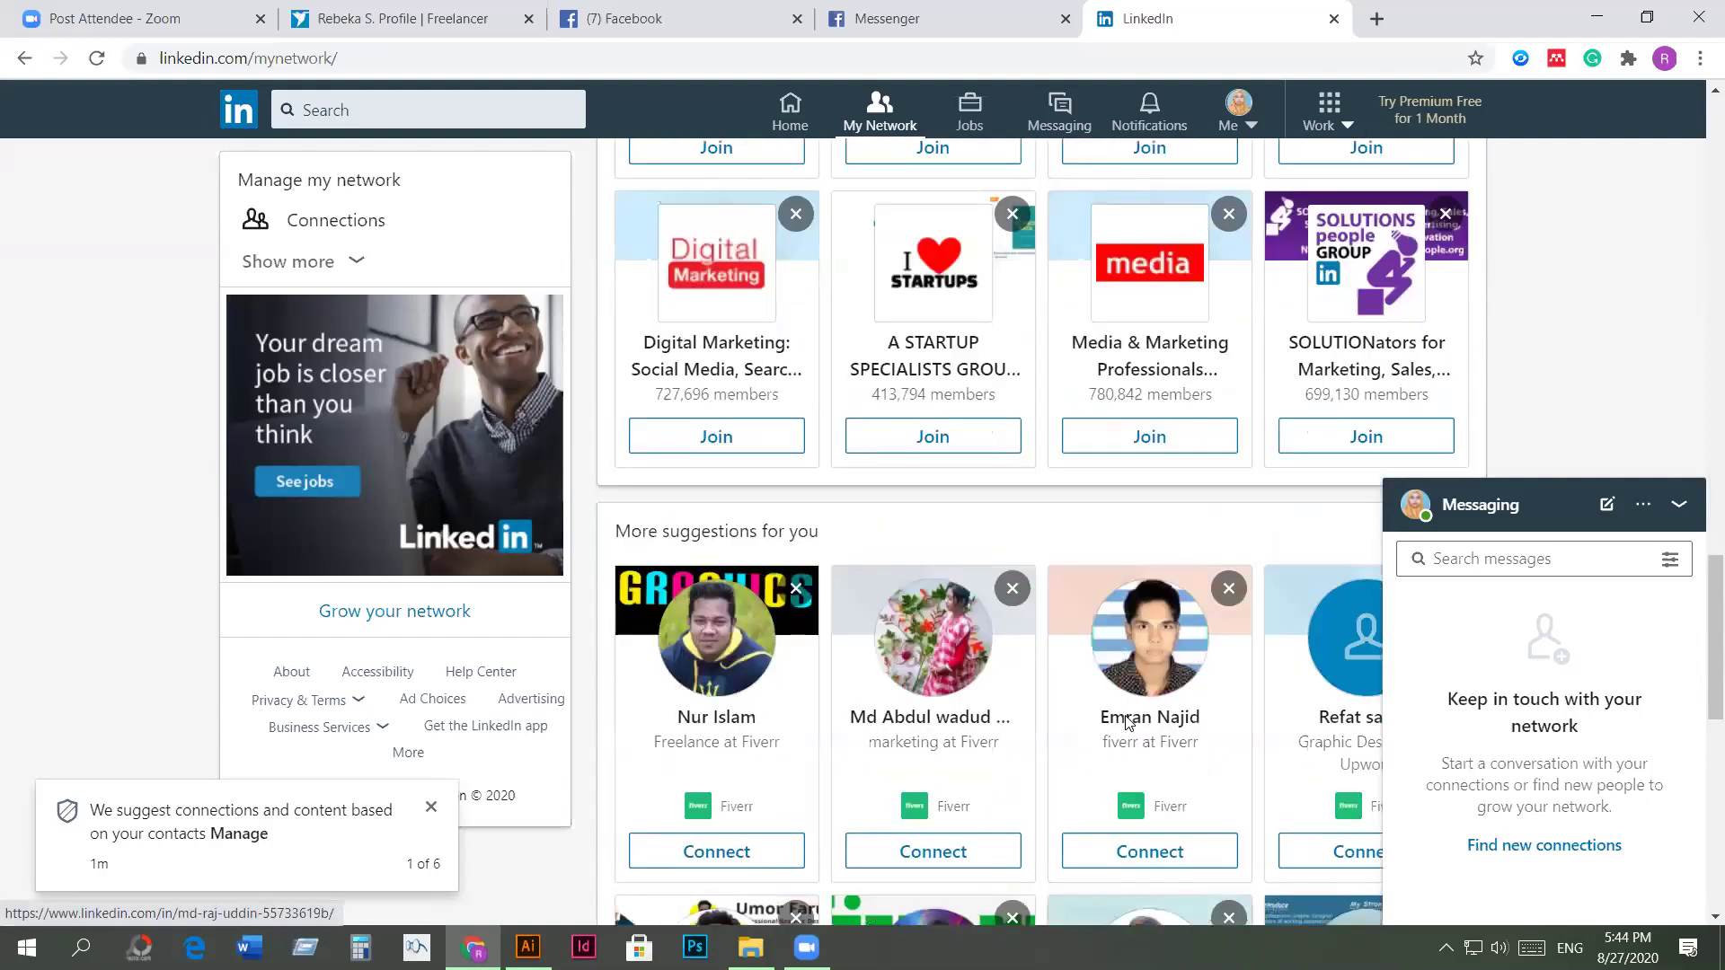
scroll(1128, 723, up, 8)
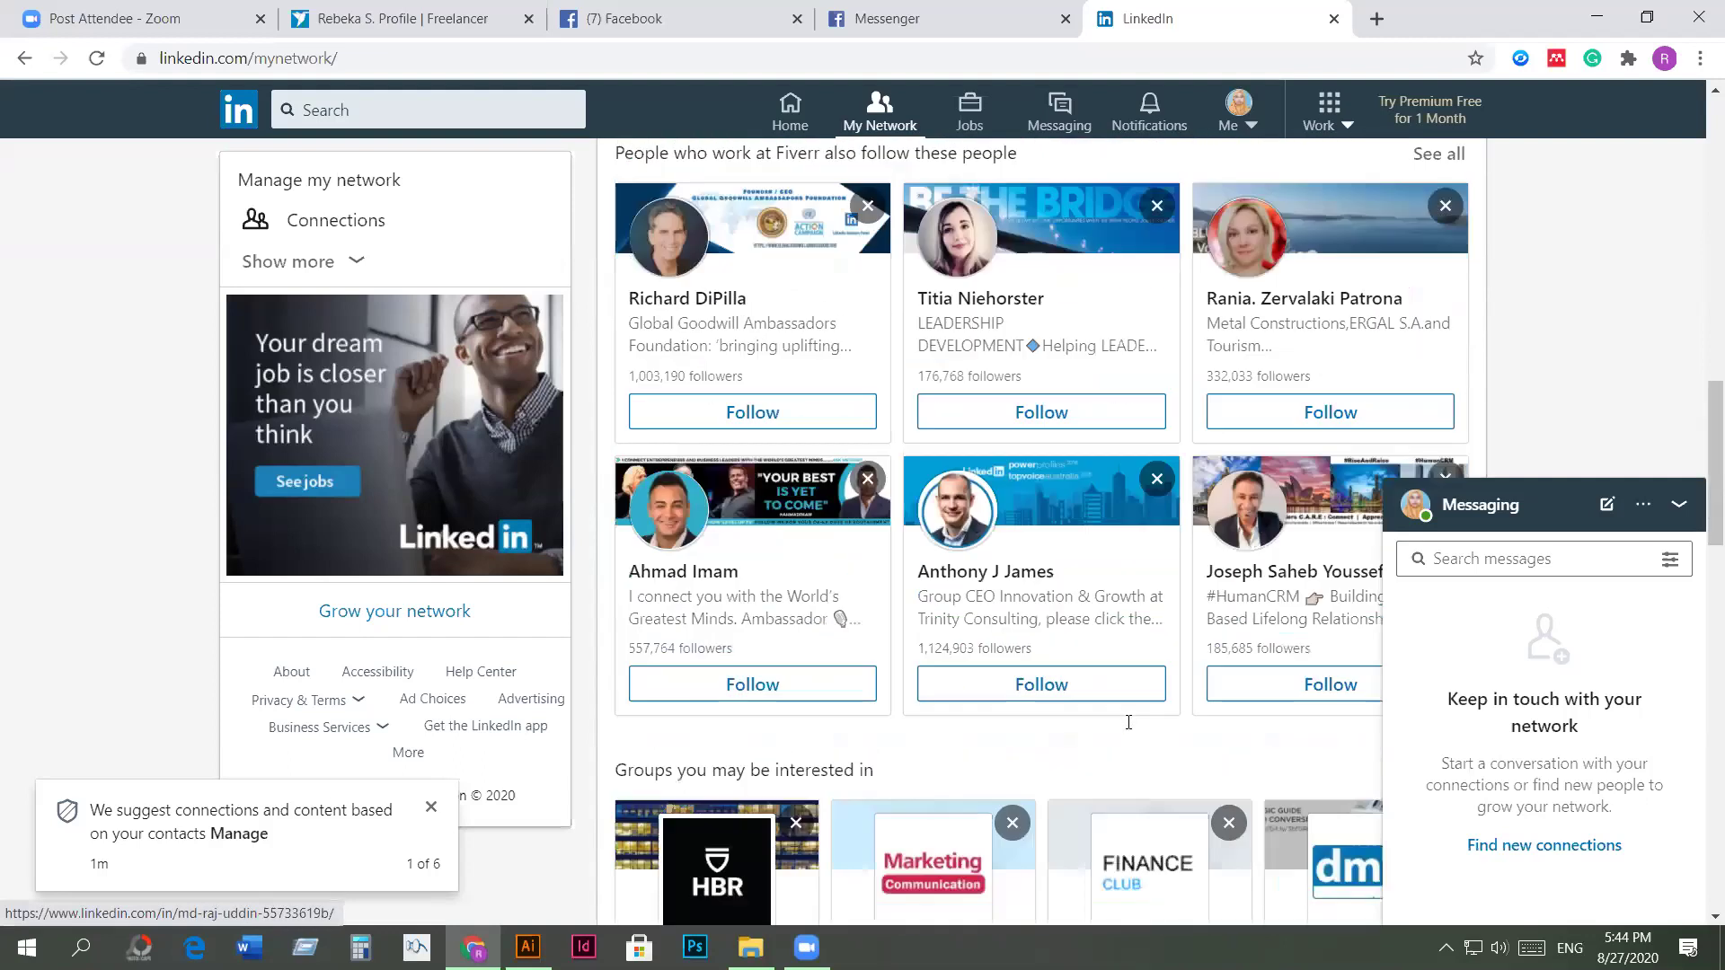
scroll(1125, 723, up, 8)
scroll(1122, 723, up, 1)
scroll(1122, 723, up, 4)
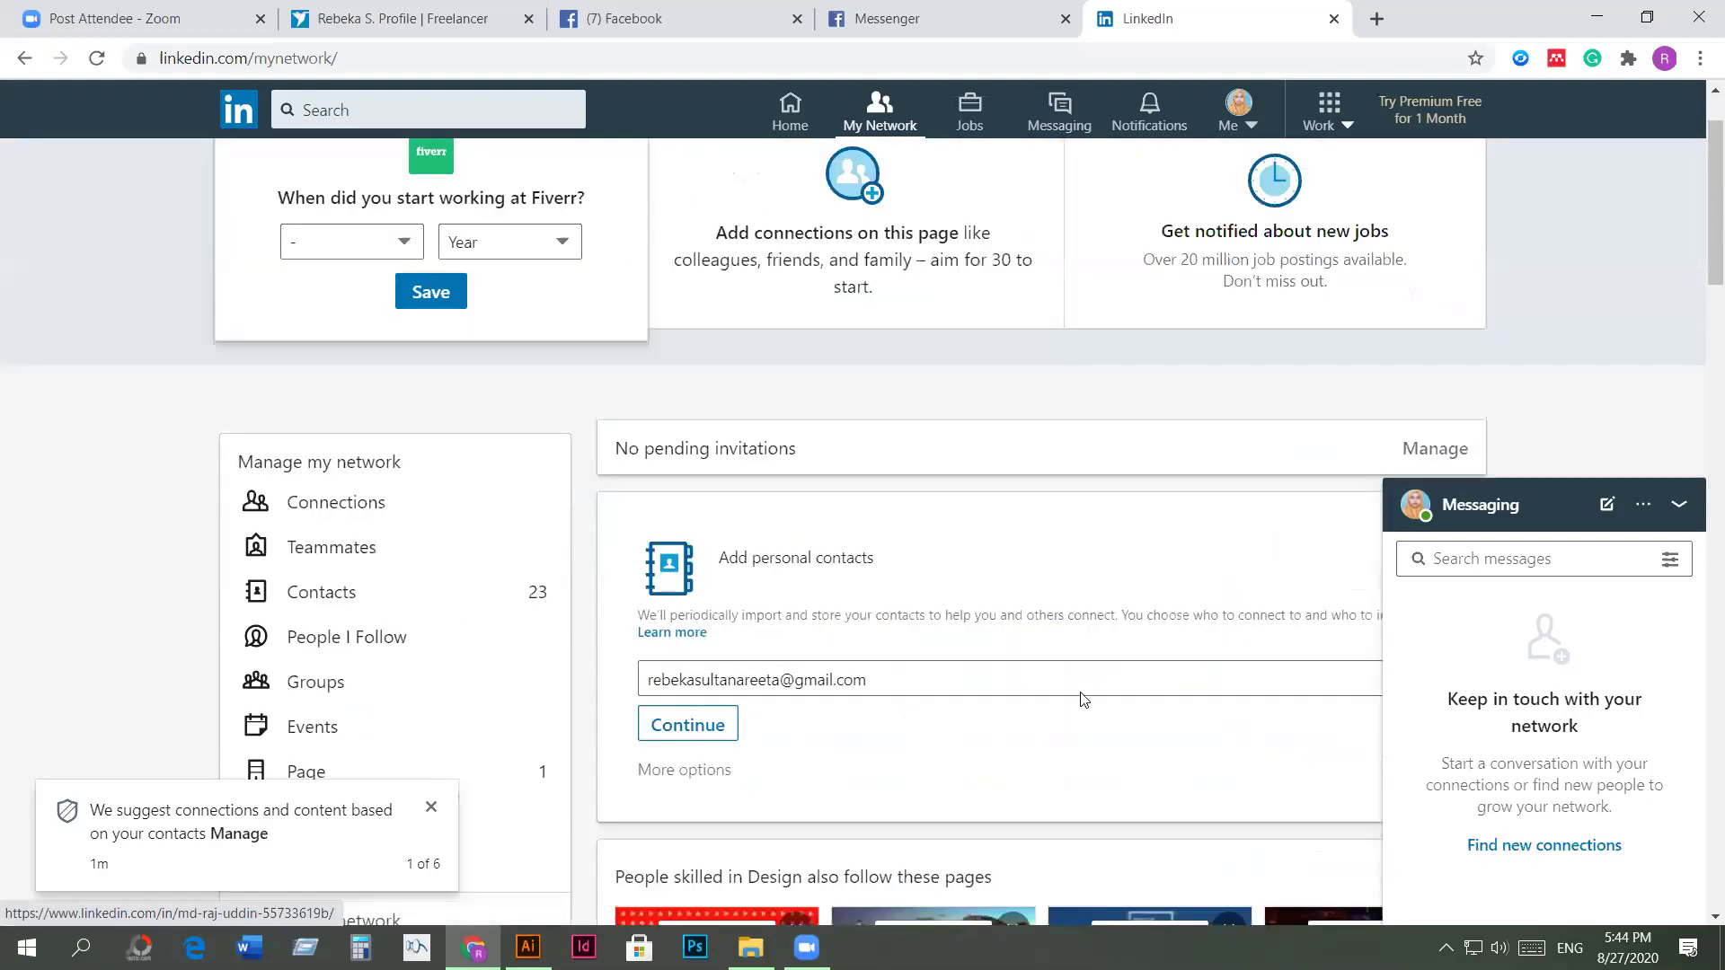
scroll(1082, 696, up, 1)
scroll(1082, 693, down, 1)
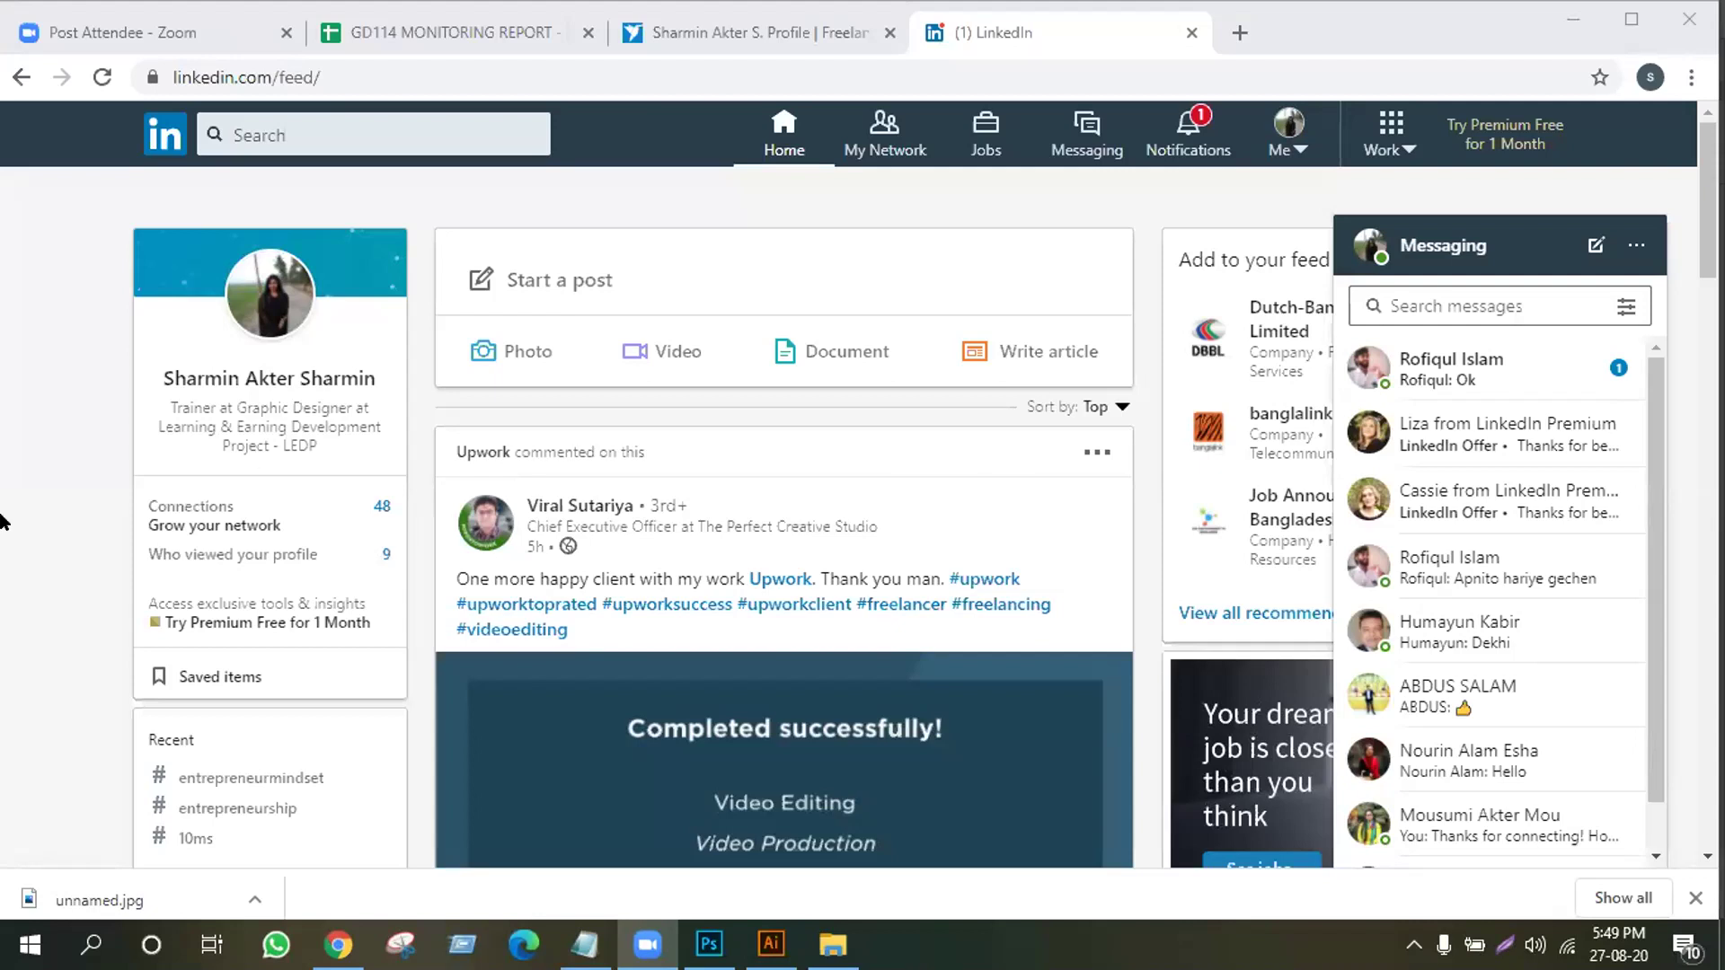
click(1200, 111)
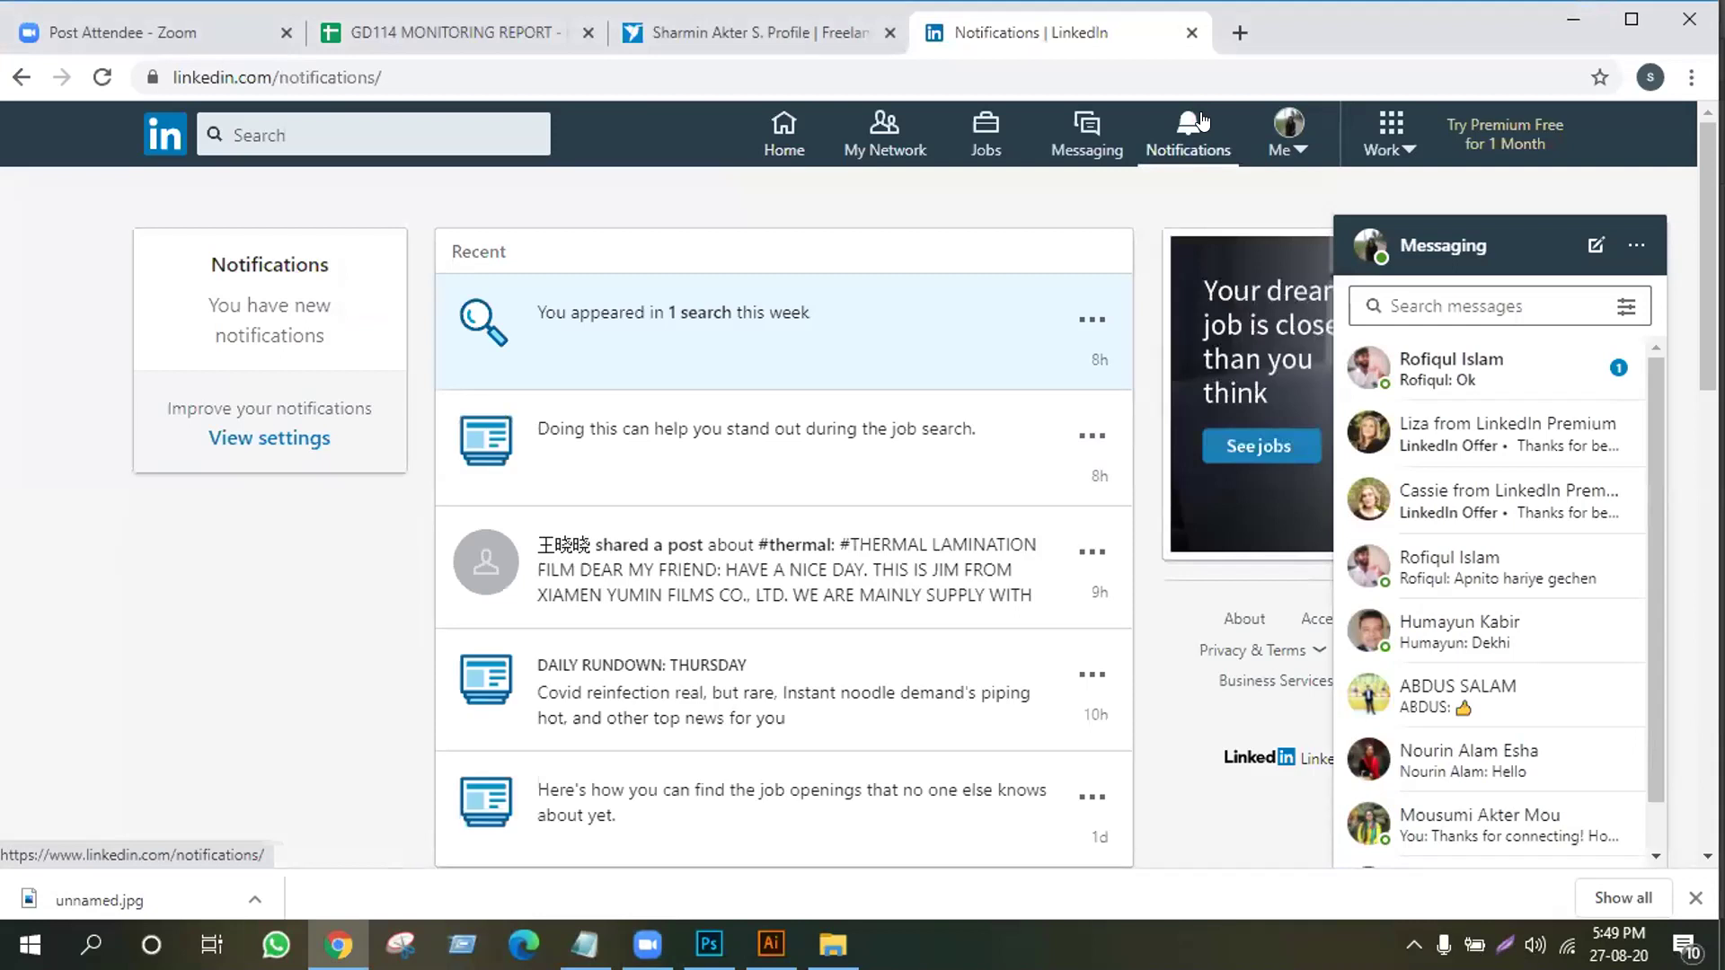
click(688, 316)
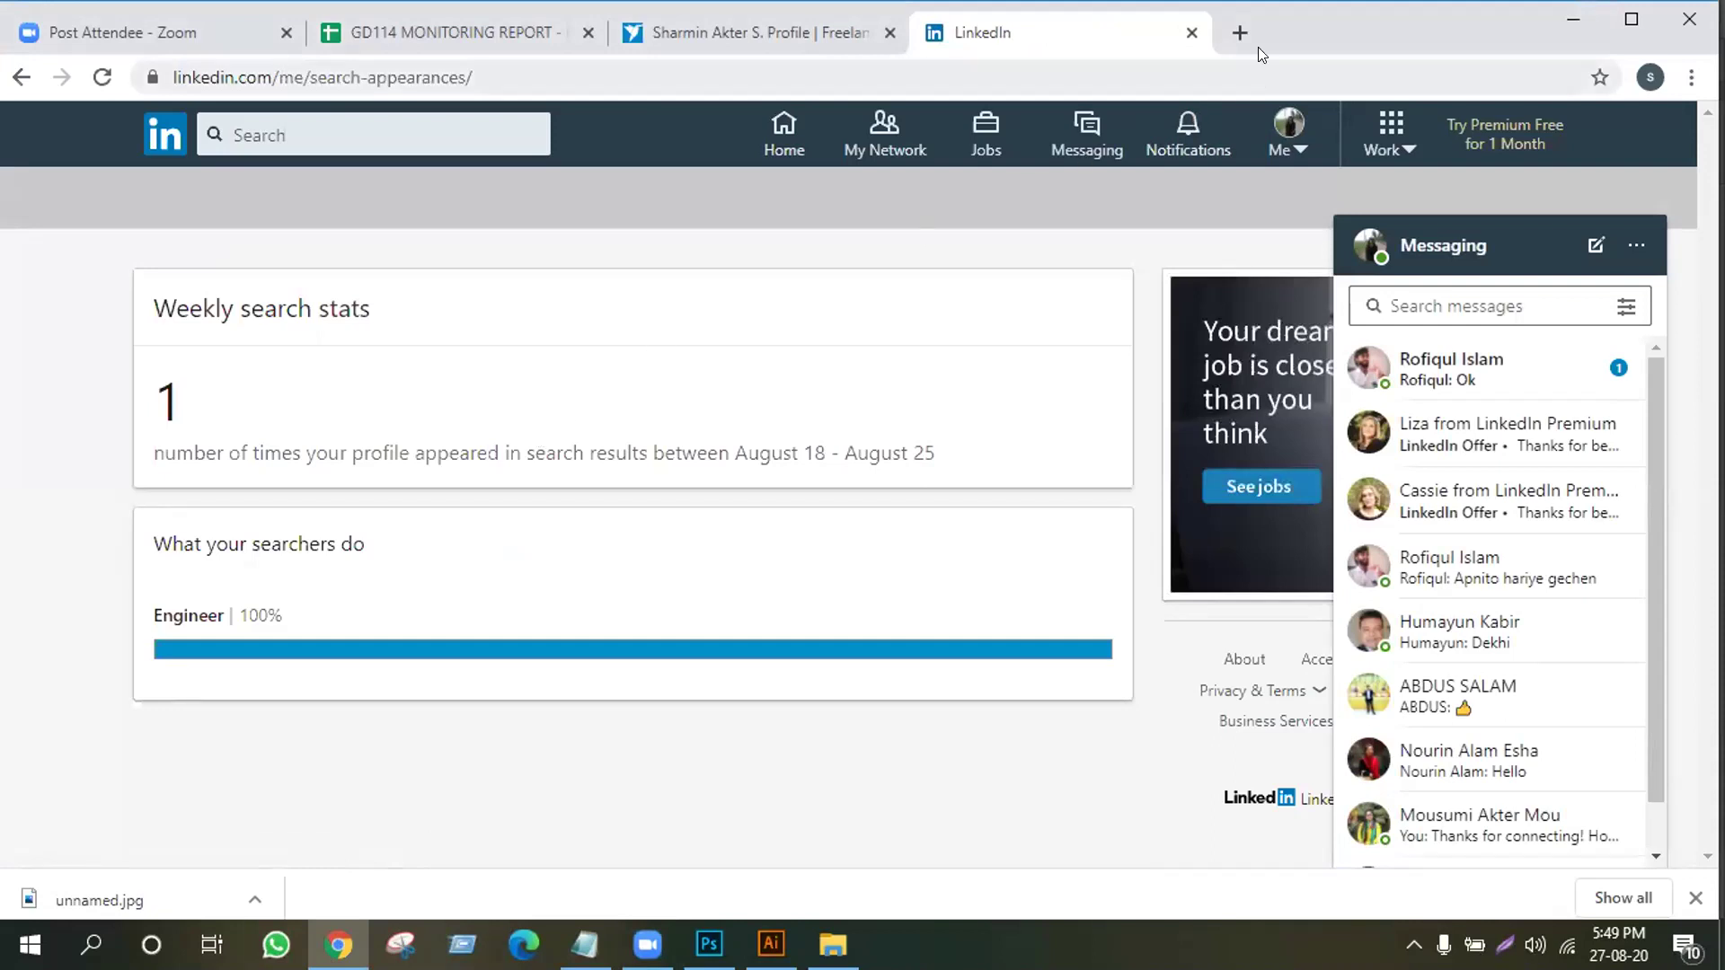
click(780, 142)
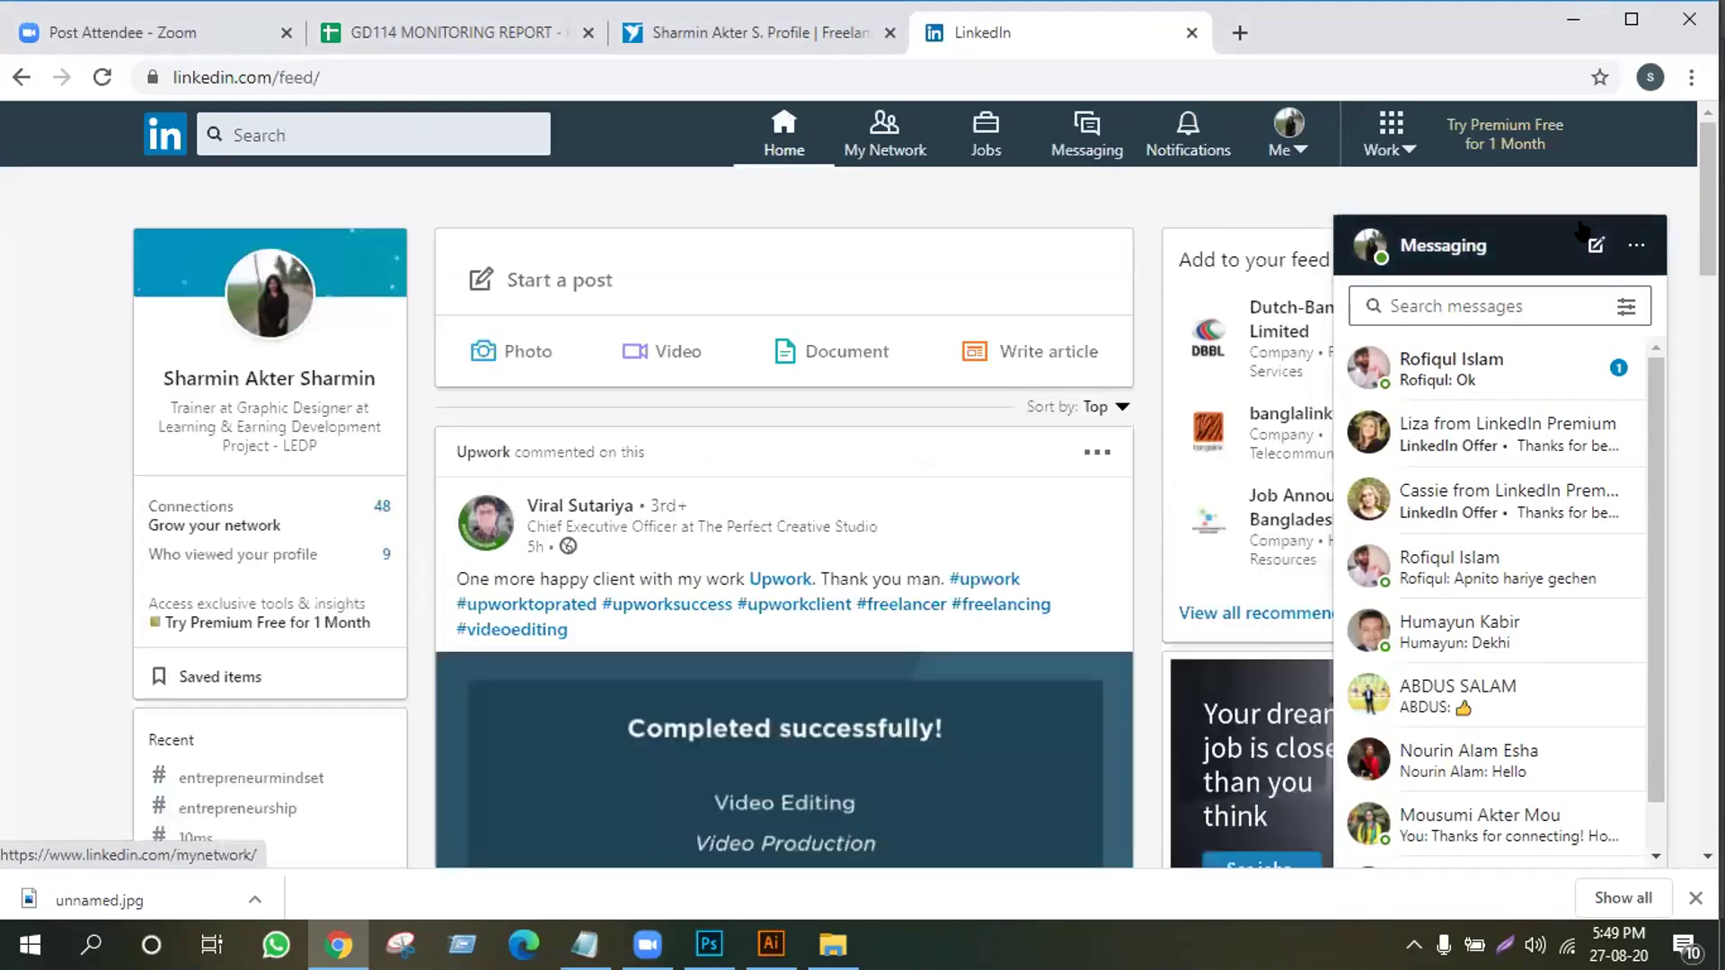
click(1635, 248)
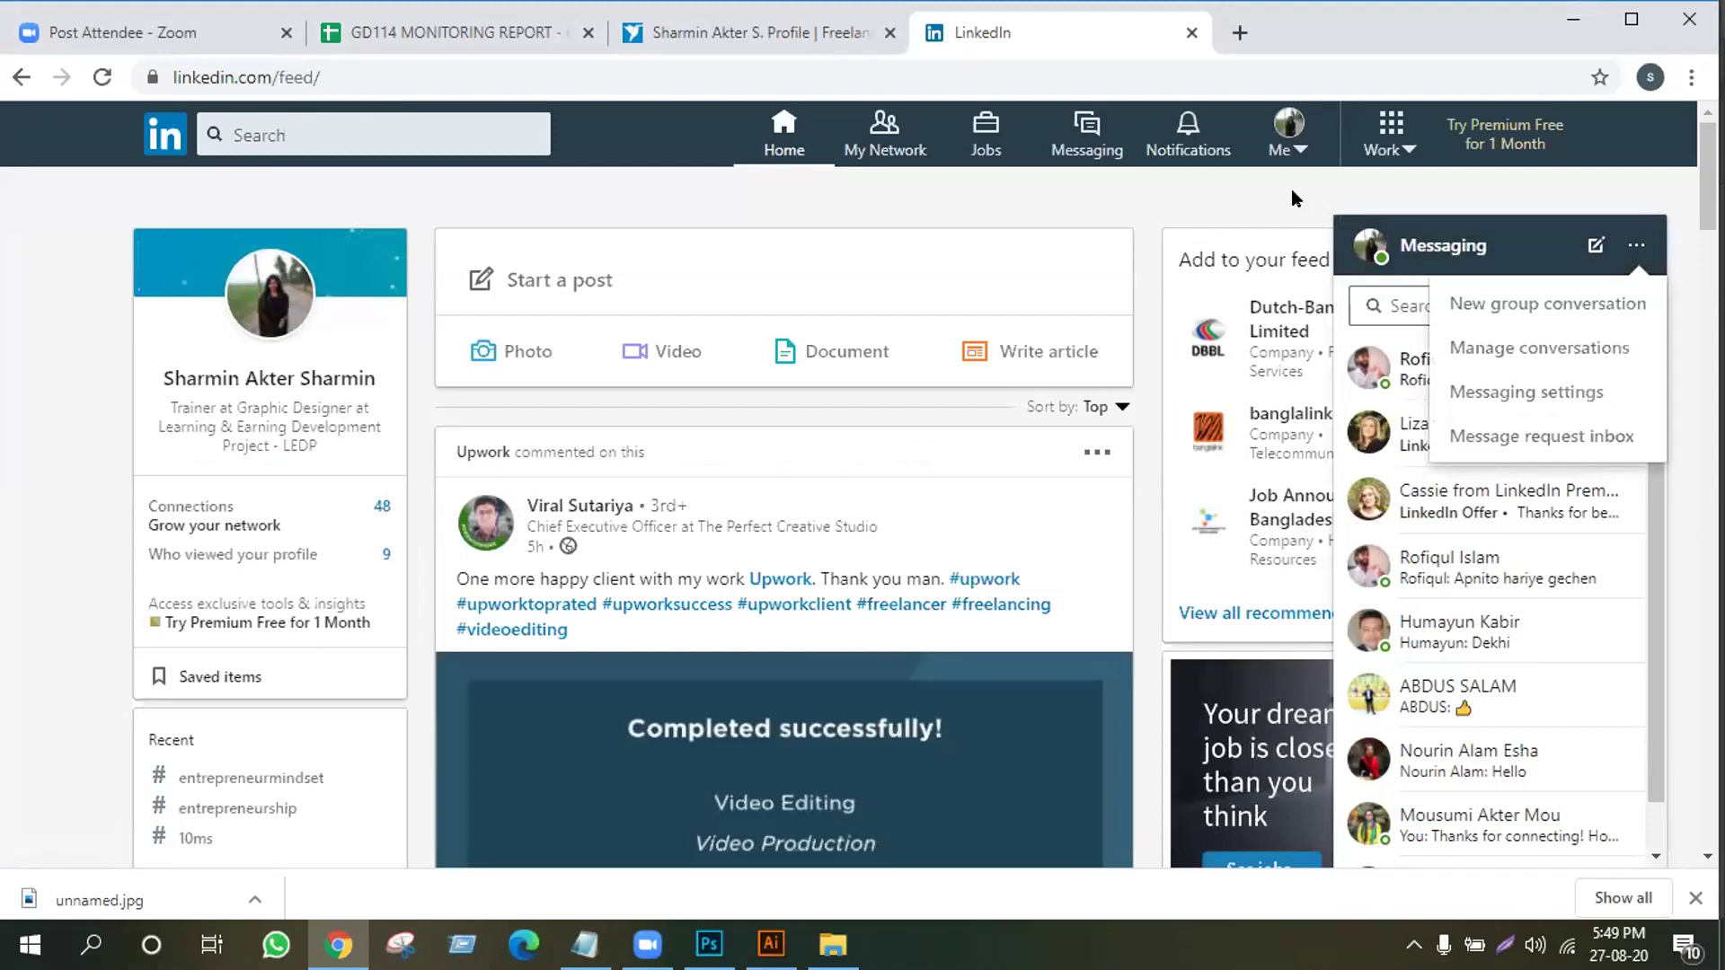
click(1252, 181)
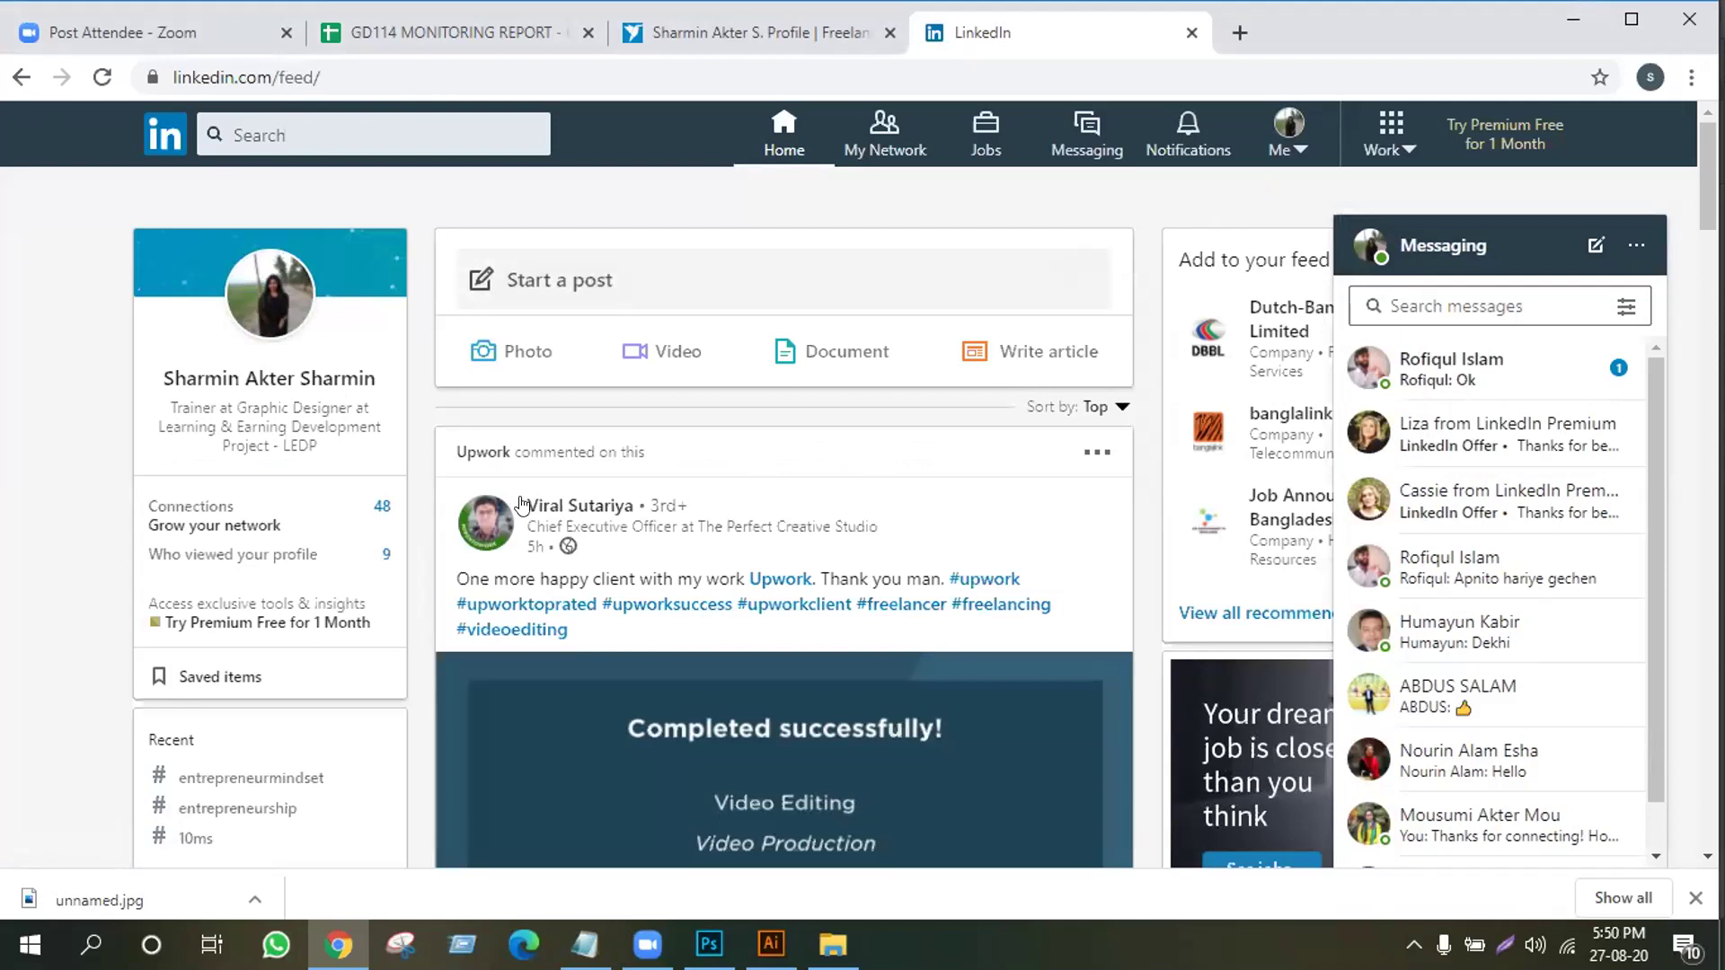
scroll(665, 404, down, 7)
scroll(675, 445, up, 7)
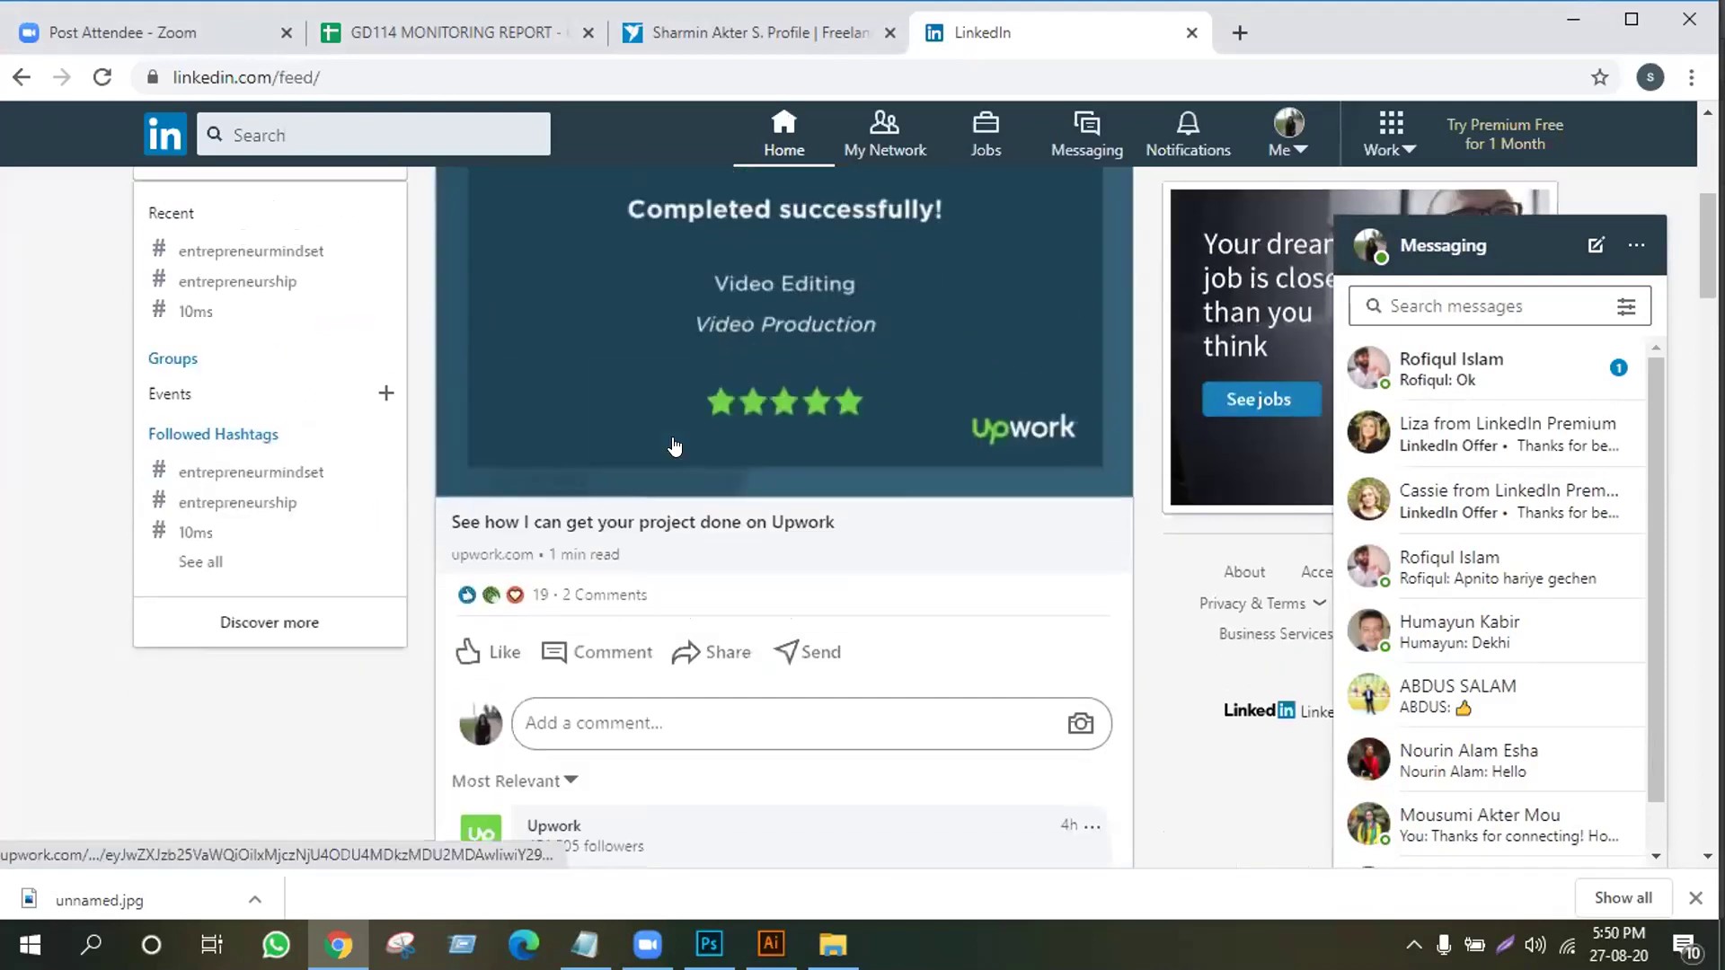
scroll(675, 445, down, 3)
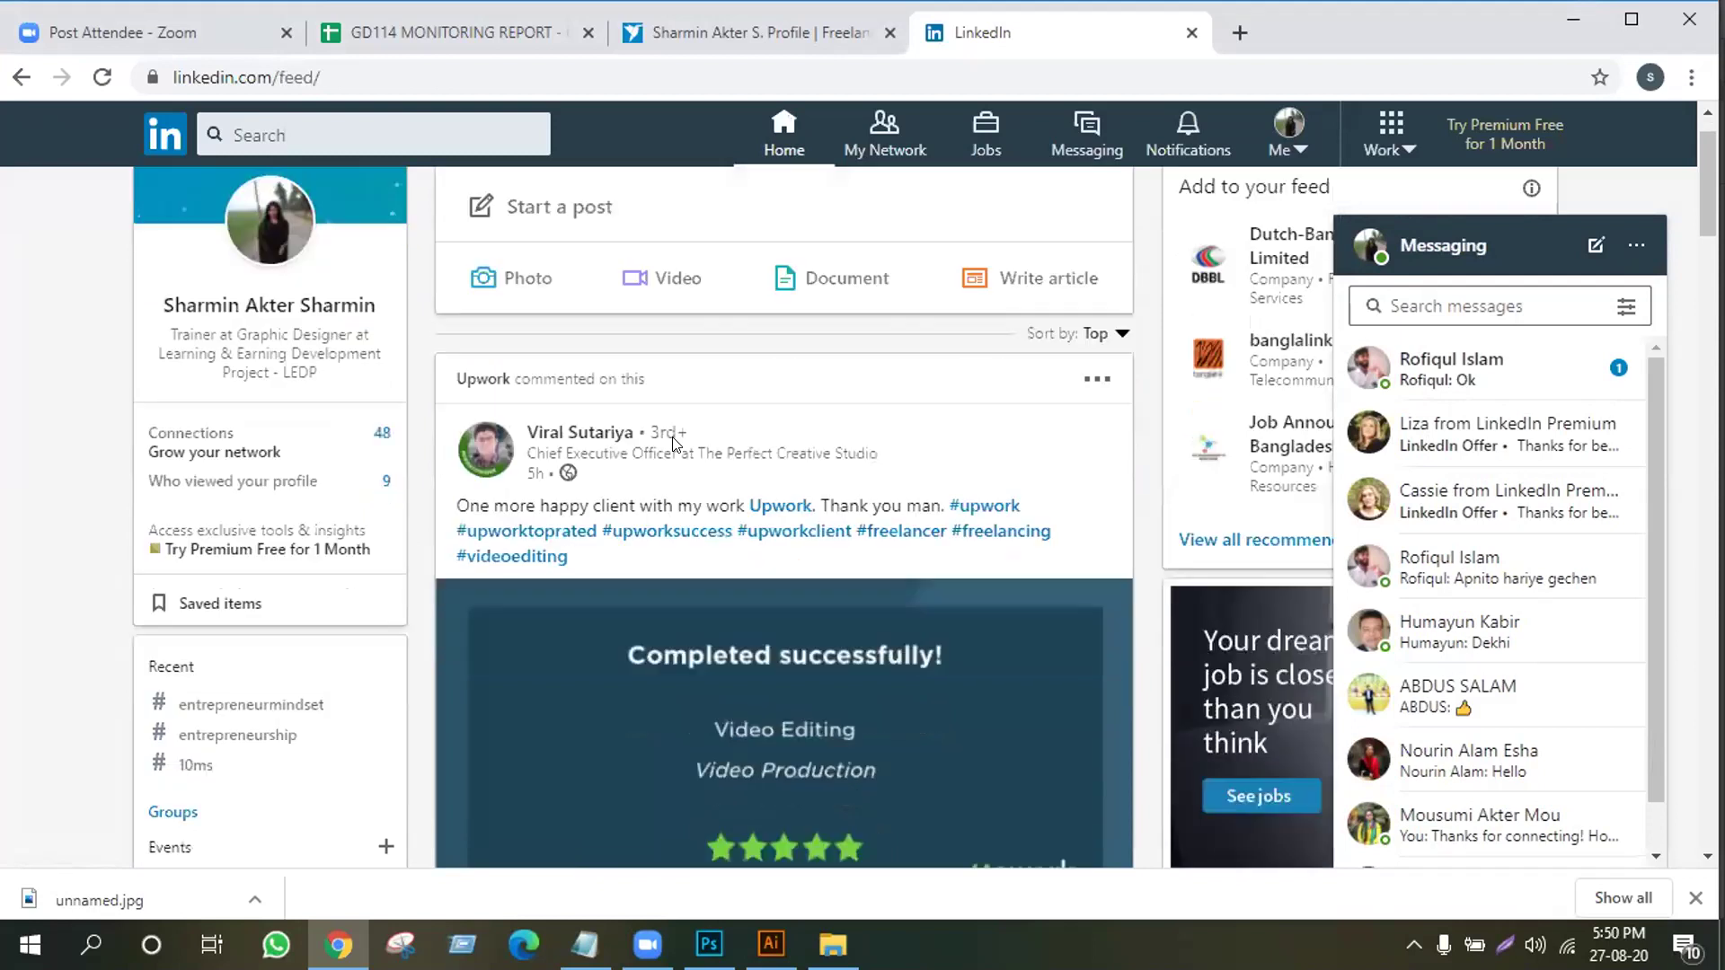
scroll(675, 445, up, 3)
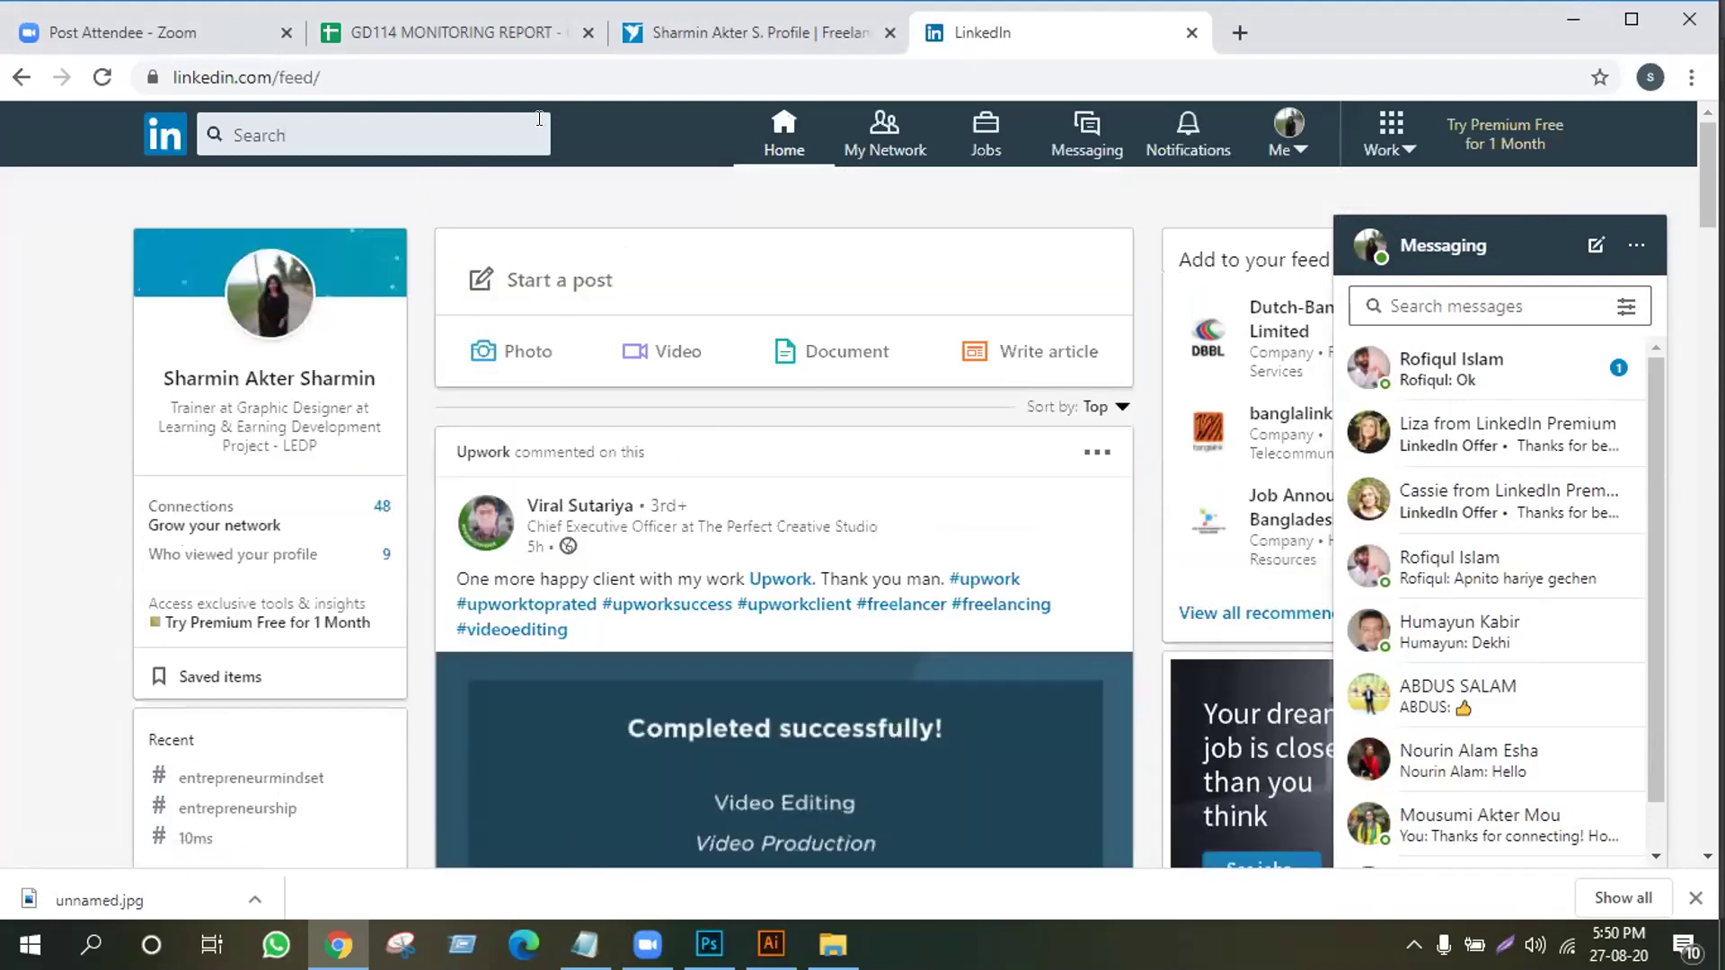
Search LinkedIn for a person's full name, limited to People results
click(453, 122)
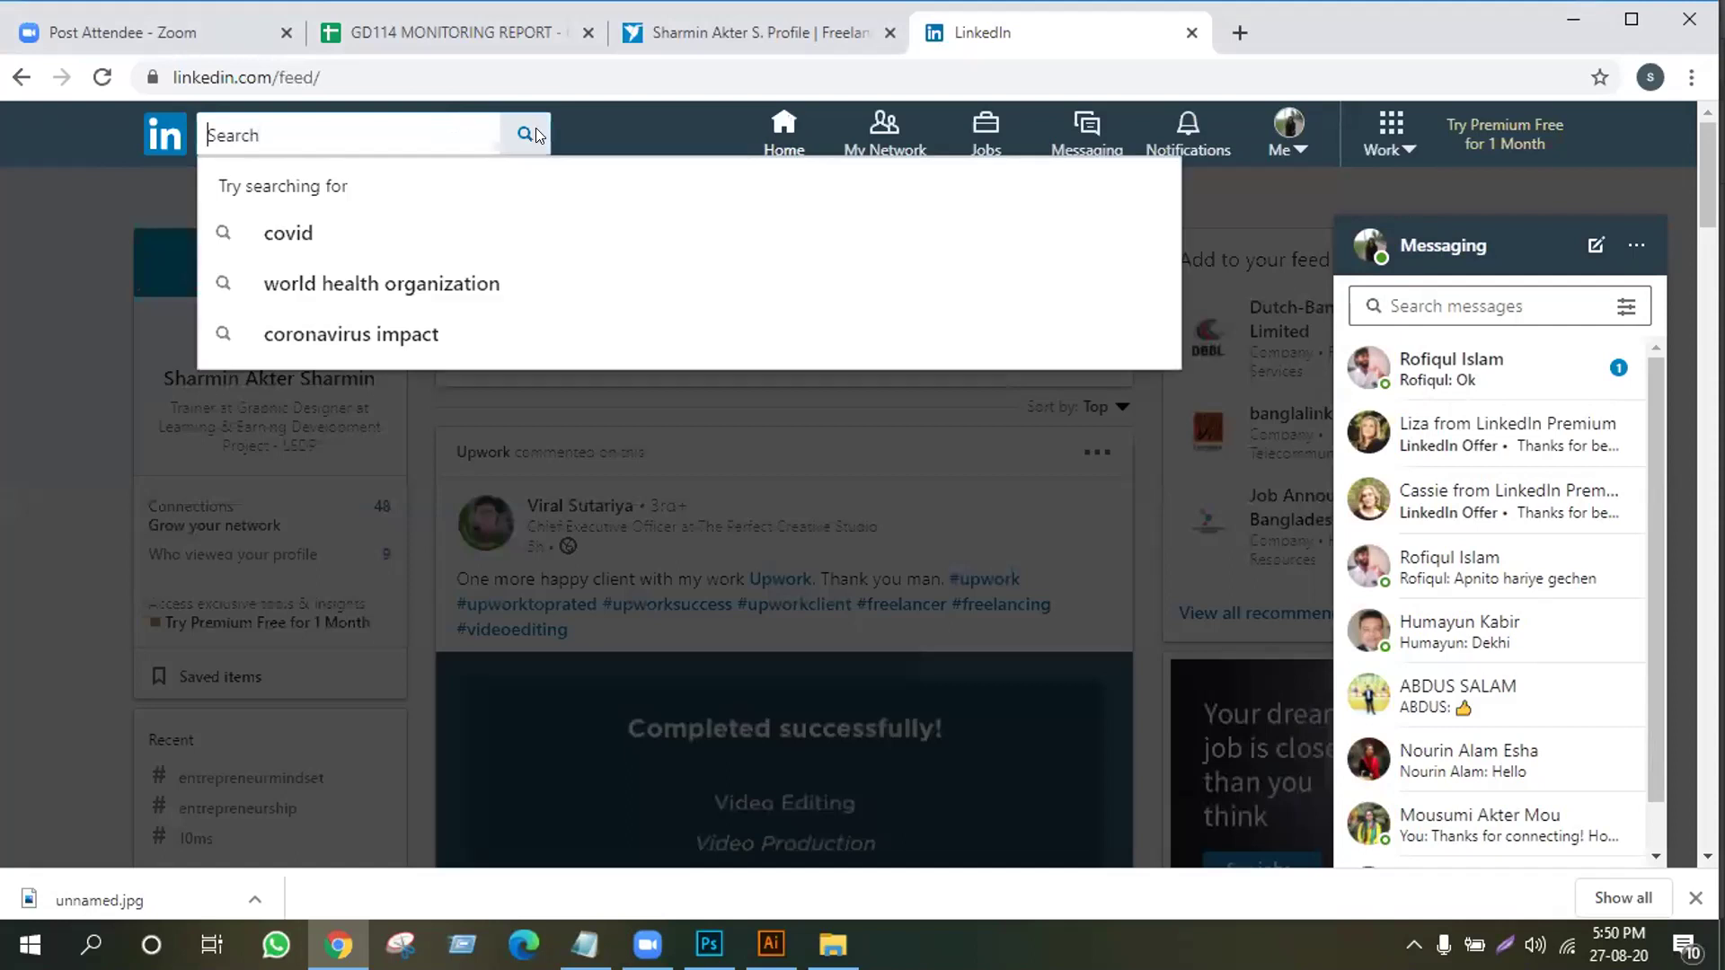
click(672, 117)
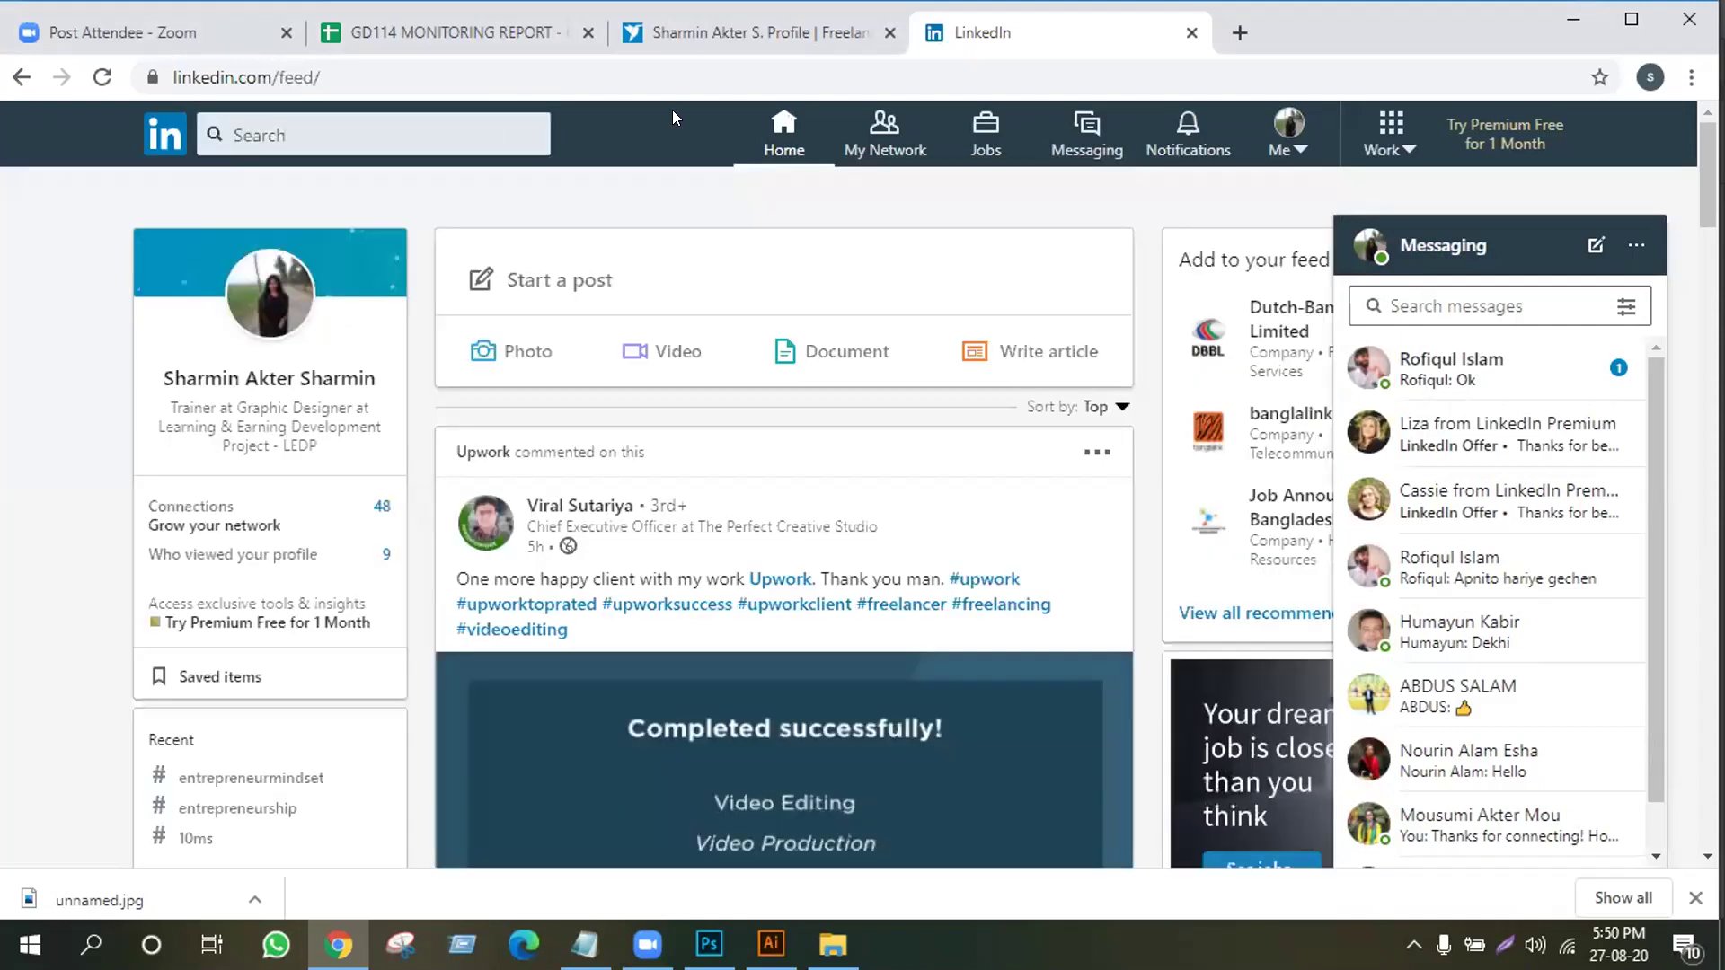
click(403, 118)
text(kona)
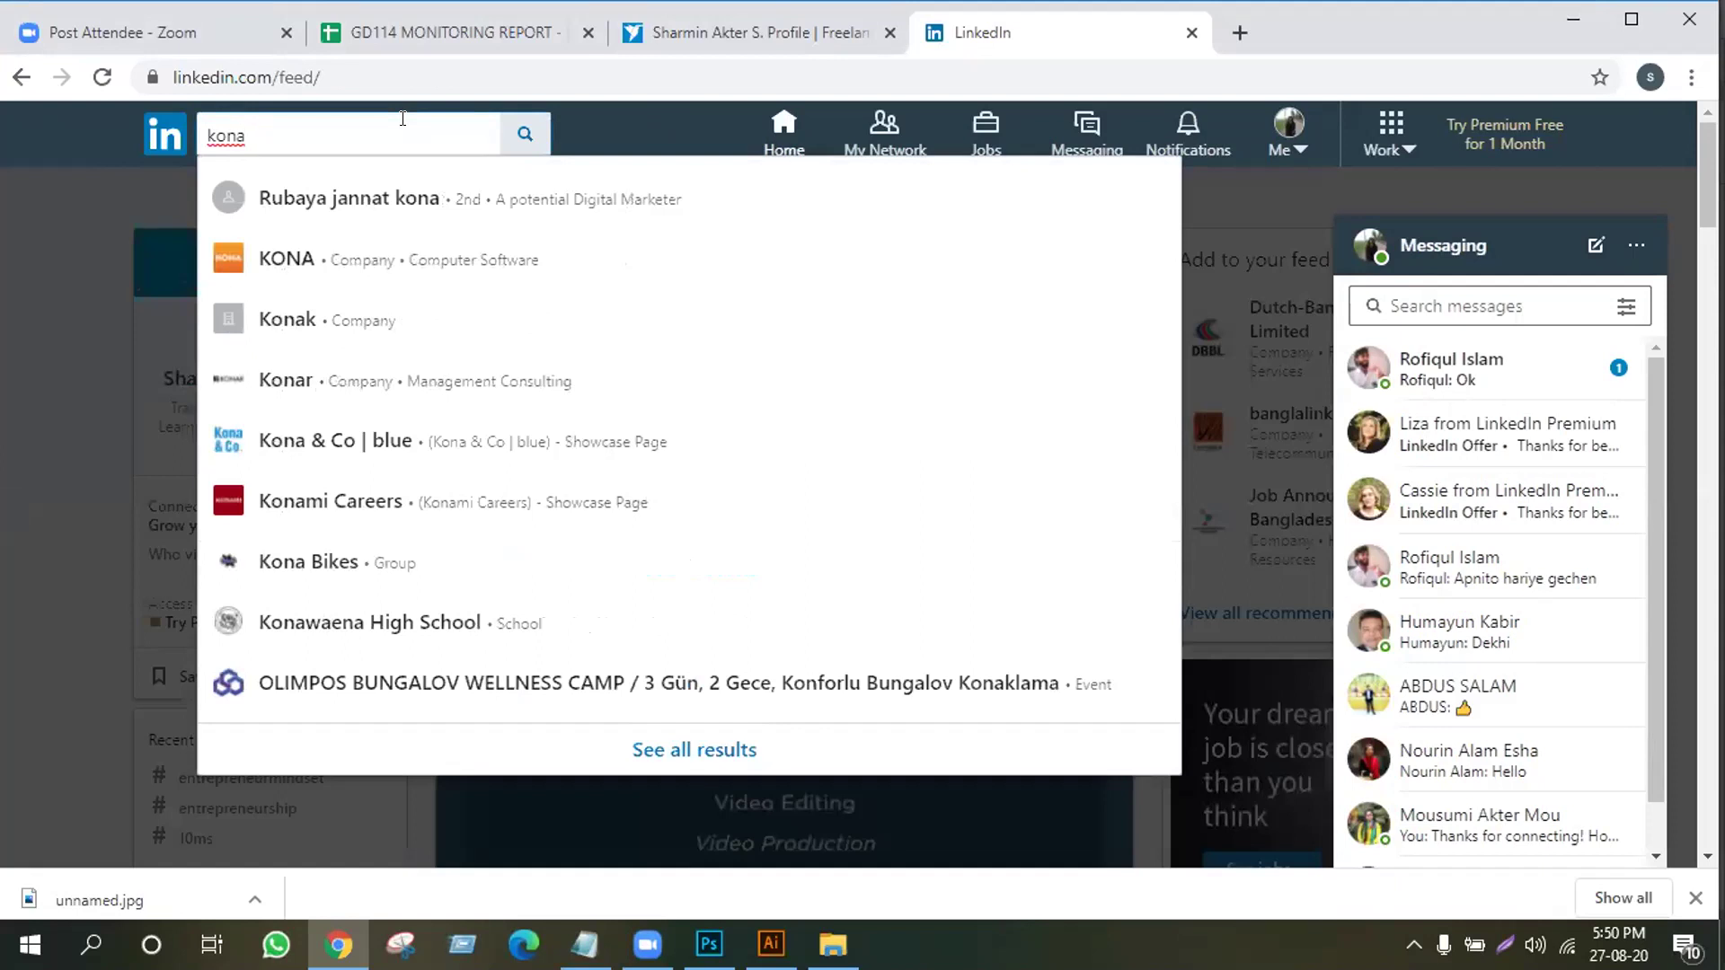
key(BackSpace)
key(BackSpace)
key(BackSpace)
key(BackSpace)
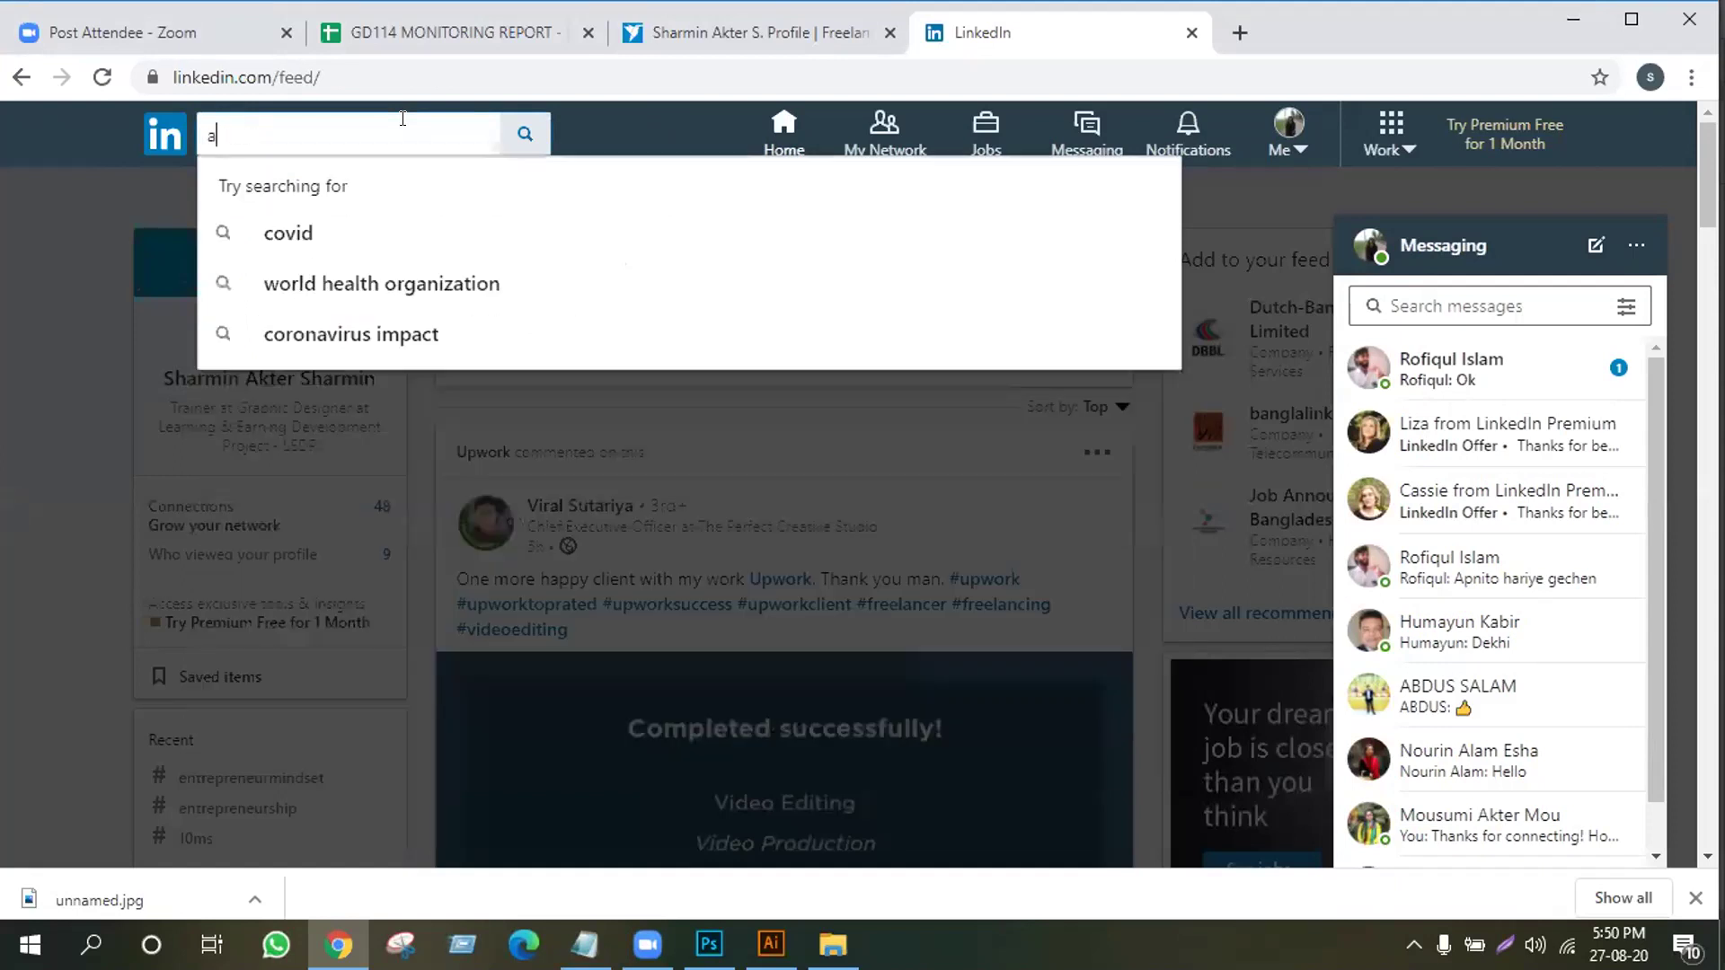
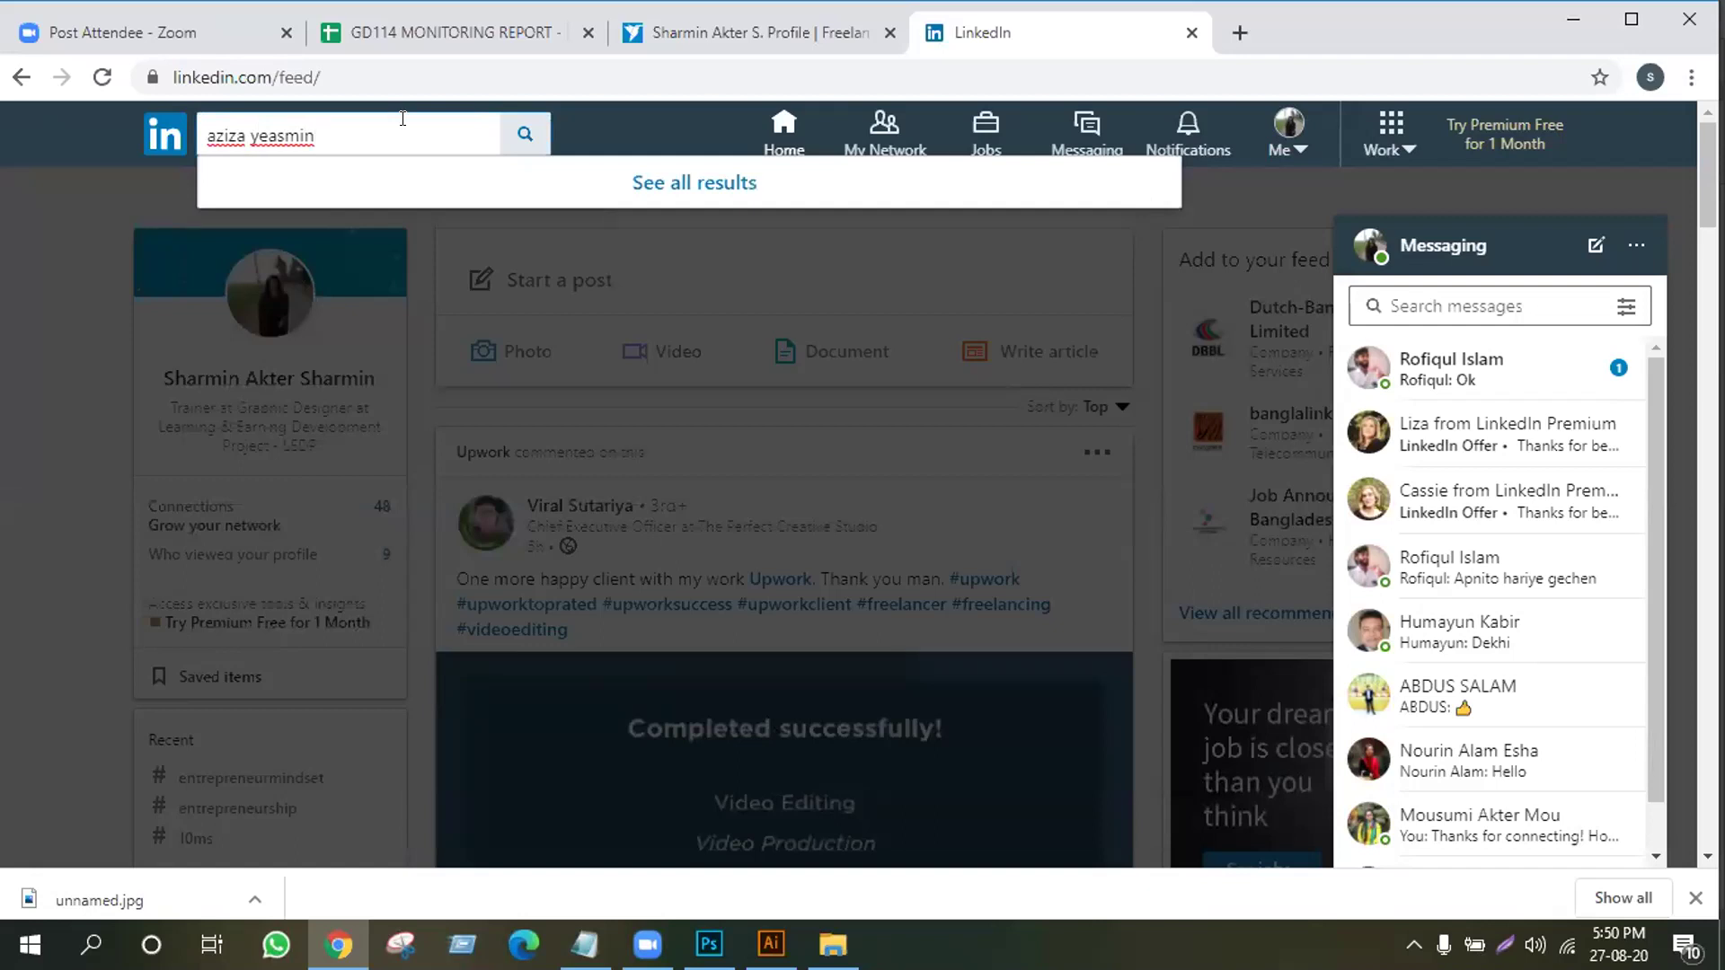
key(Return)
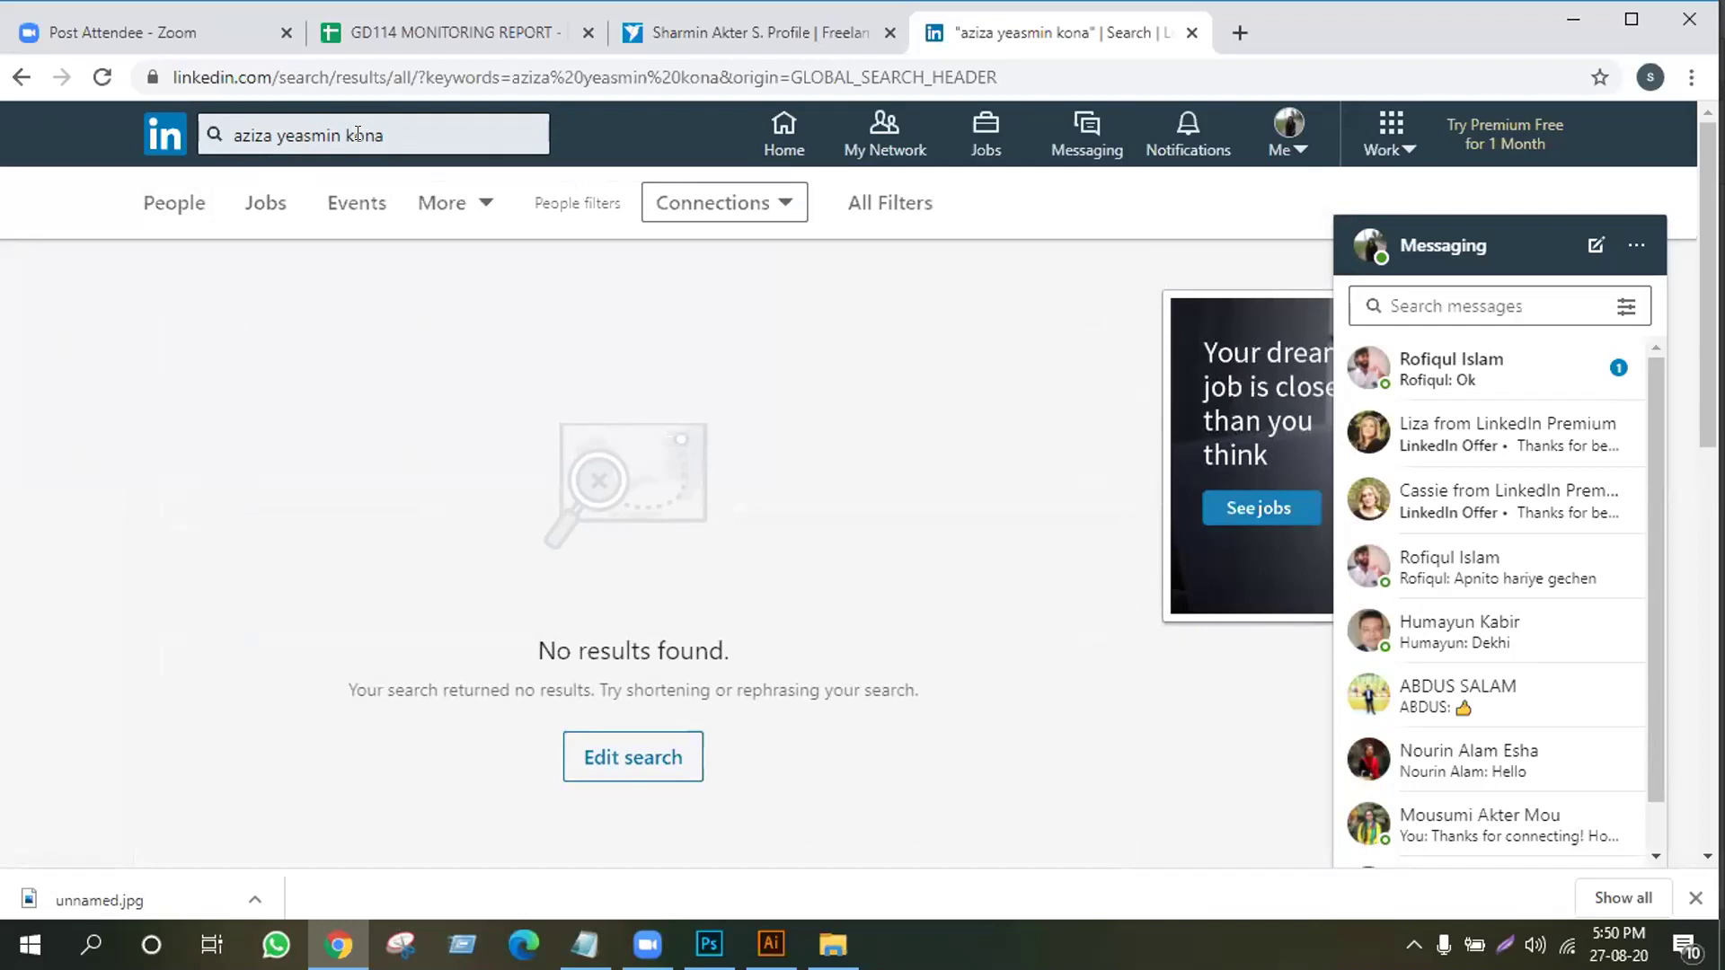
click(171, 207)
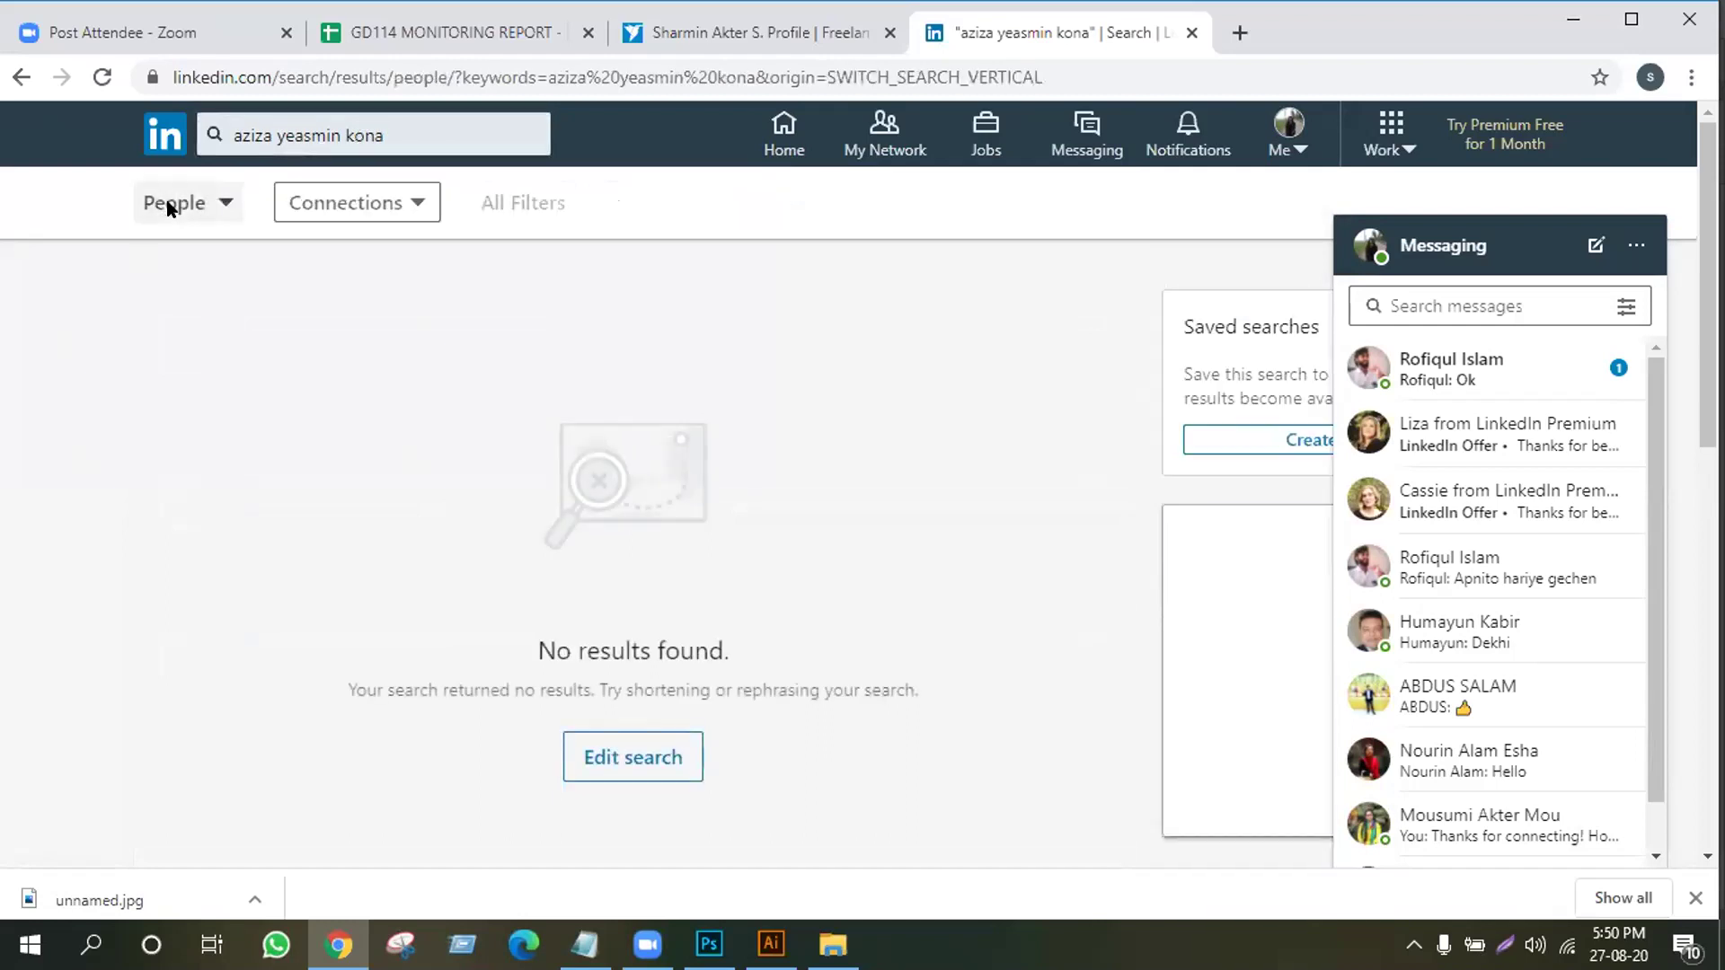
Replace the search query with a partial name, then delete it to empty the box
drag(376, 135, 173, 138)
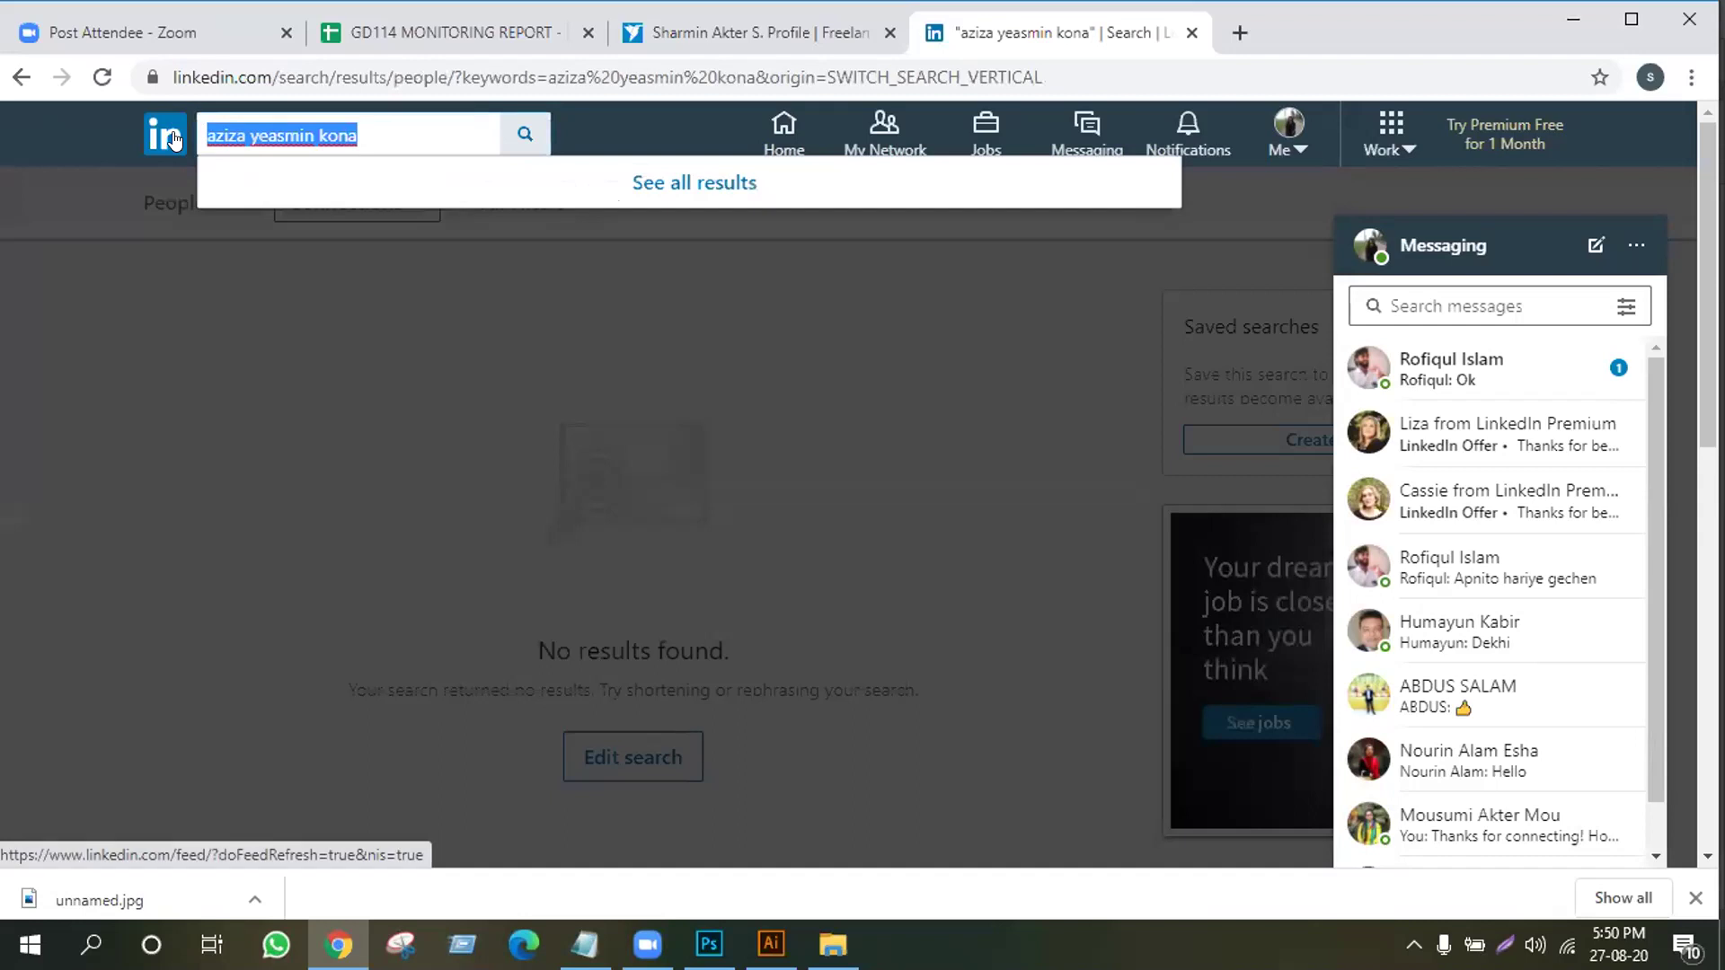
text(sazza)
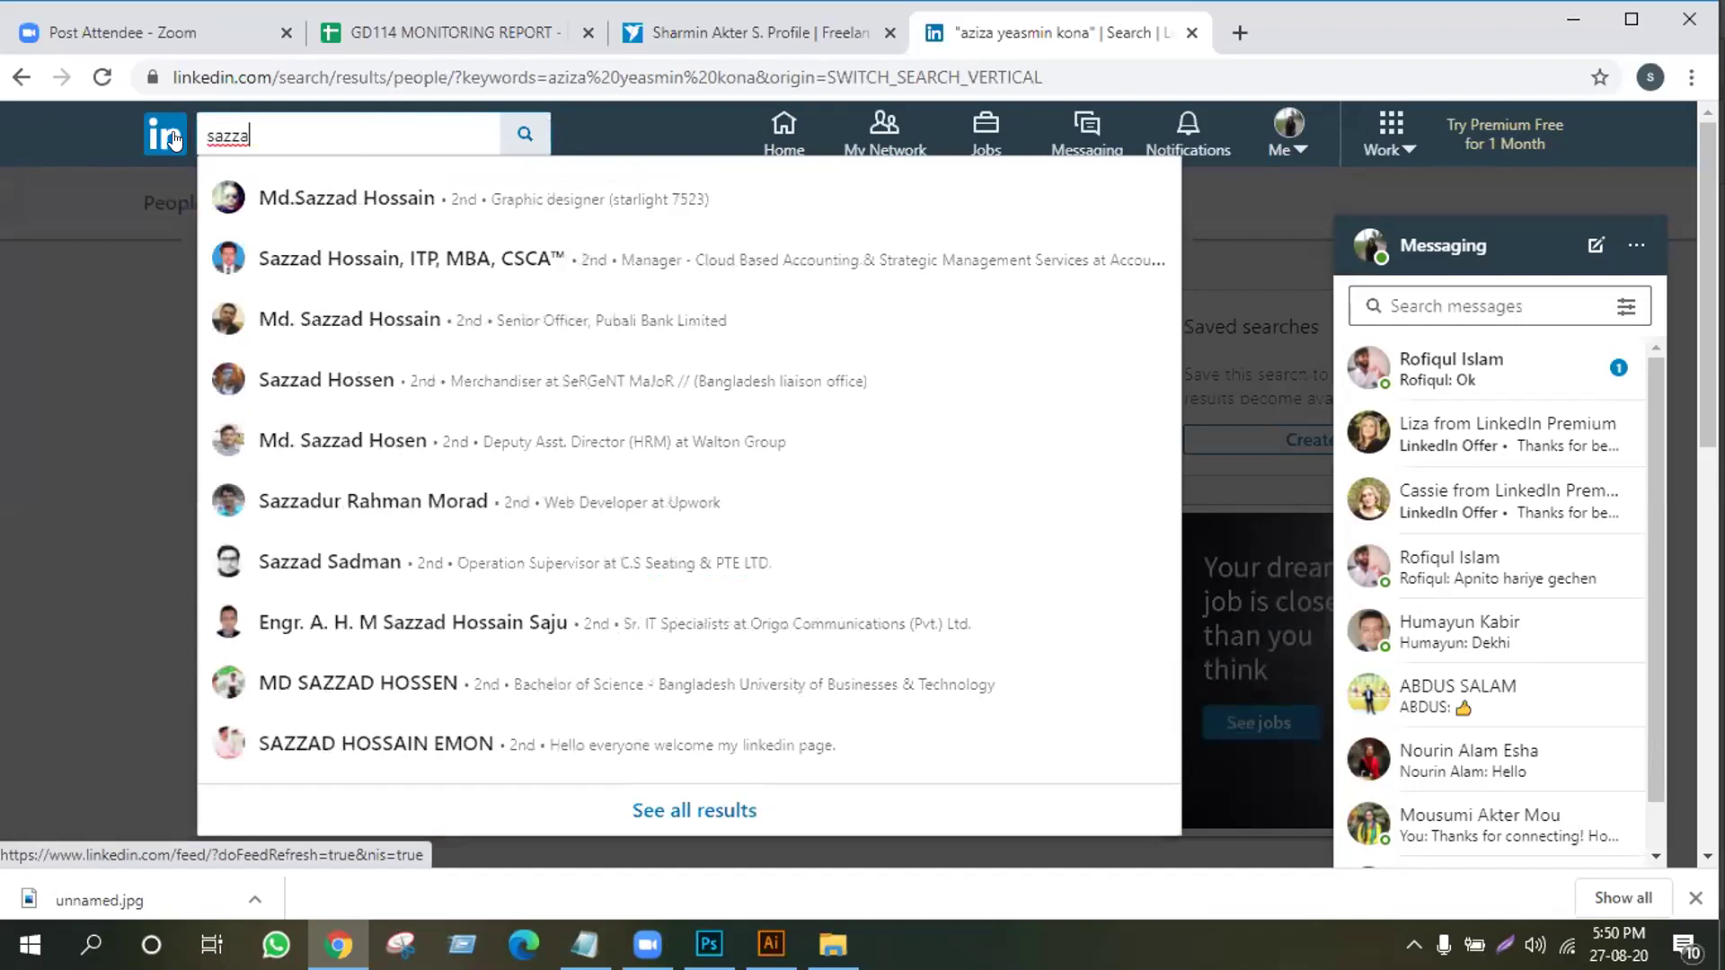
key(shift+Left)
key(shift+Left)
key(shift+Left)
key(shift+Left)
key(shift+Left)
key(BackSpace)
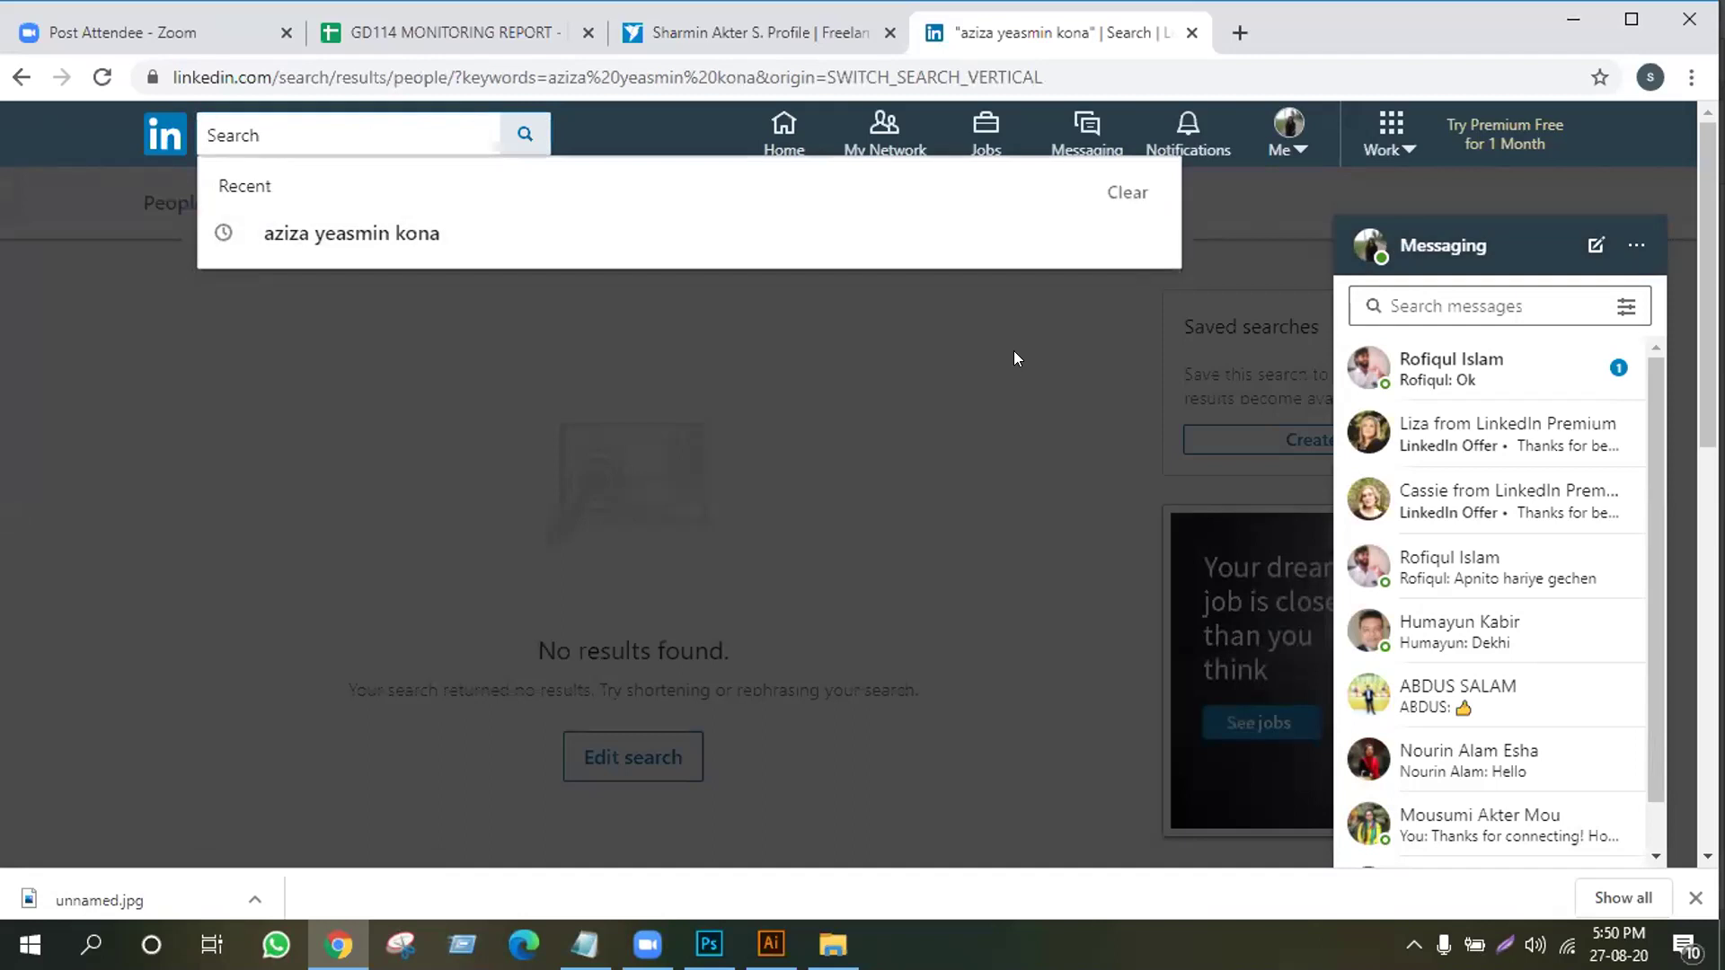
Switch the search results category from People to All
click(1014, 352)
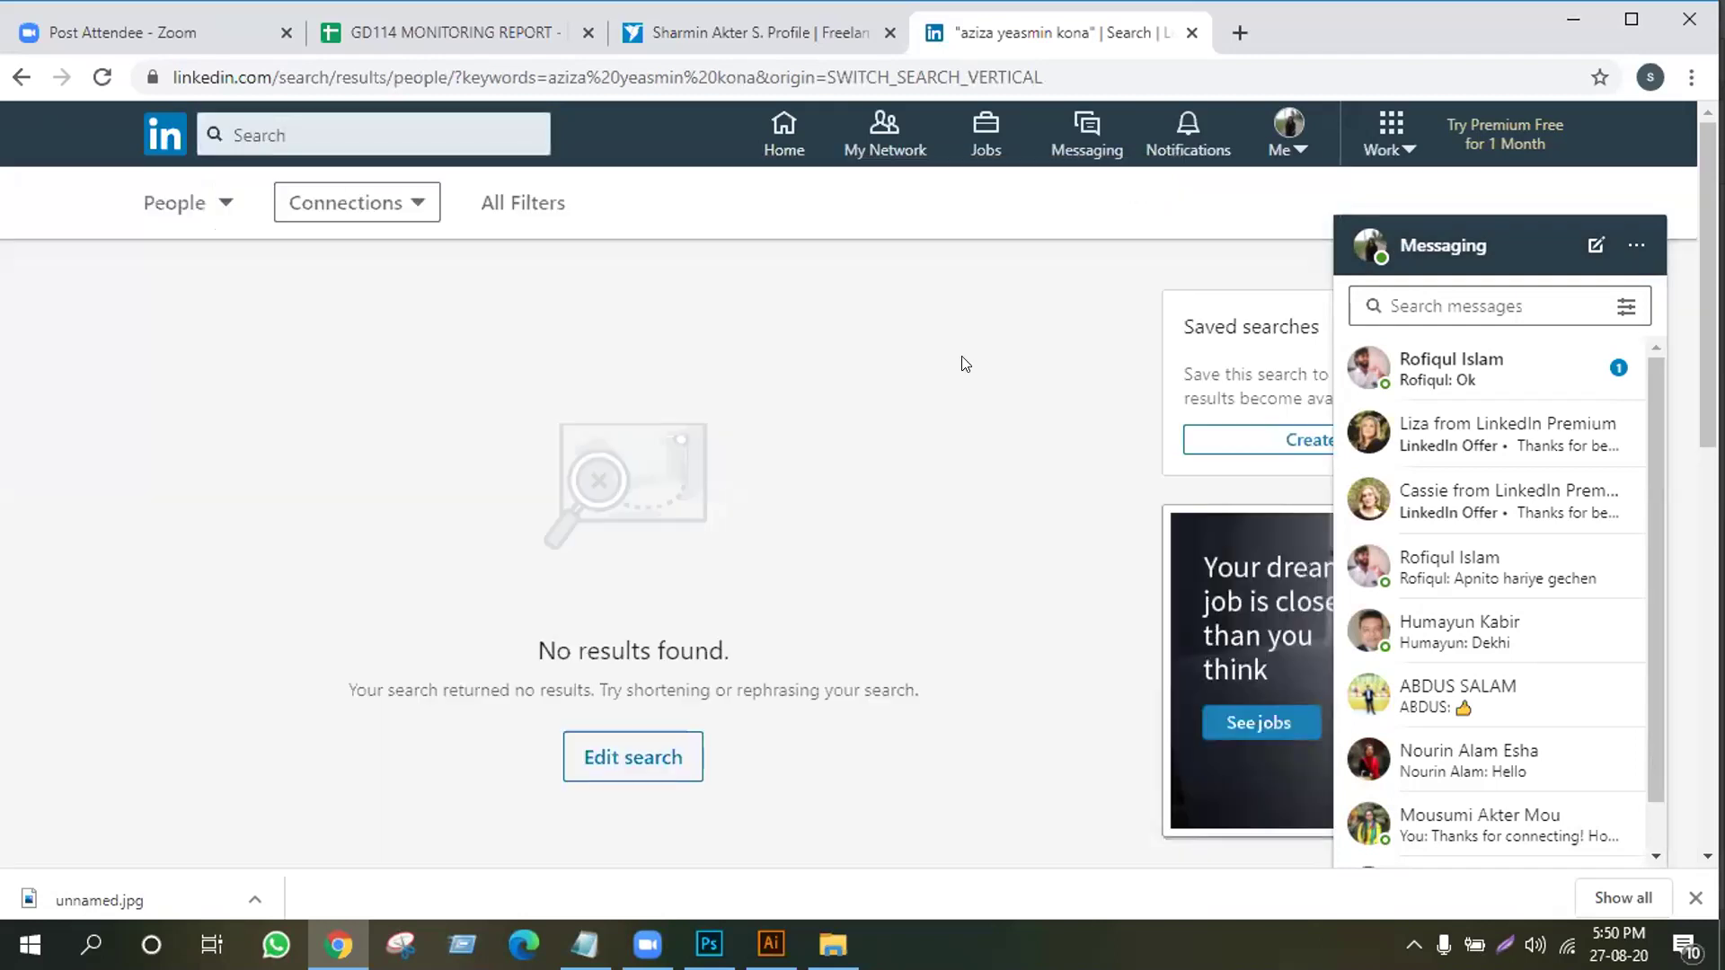
click(174, 207)
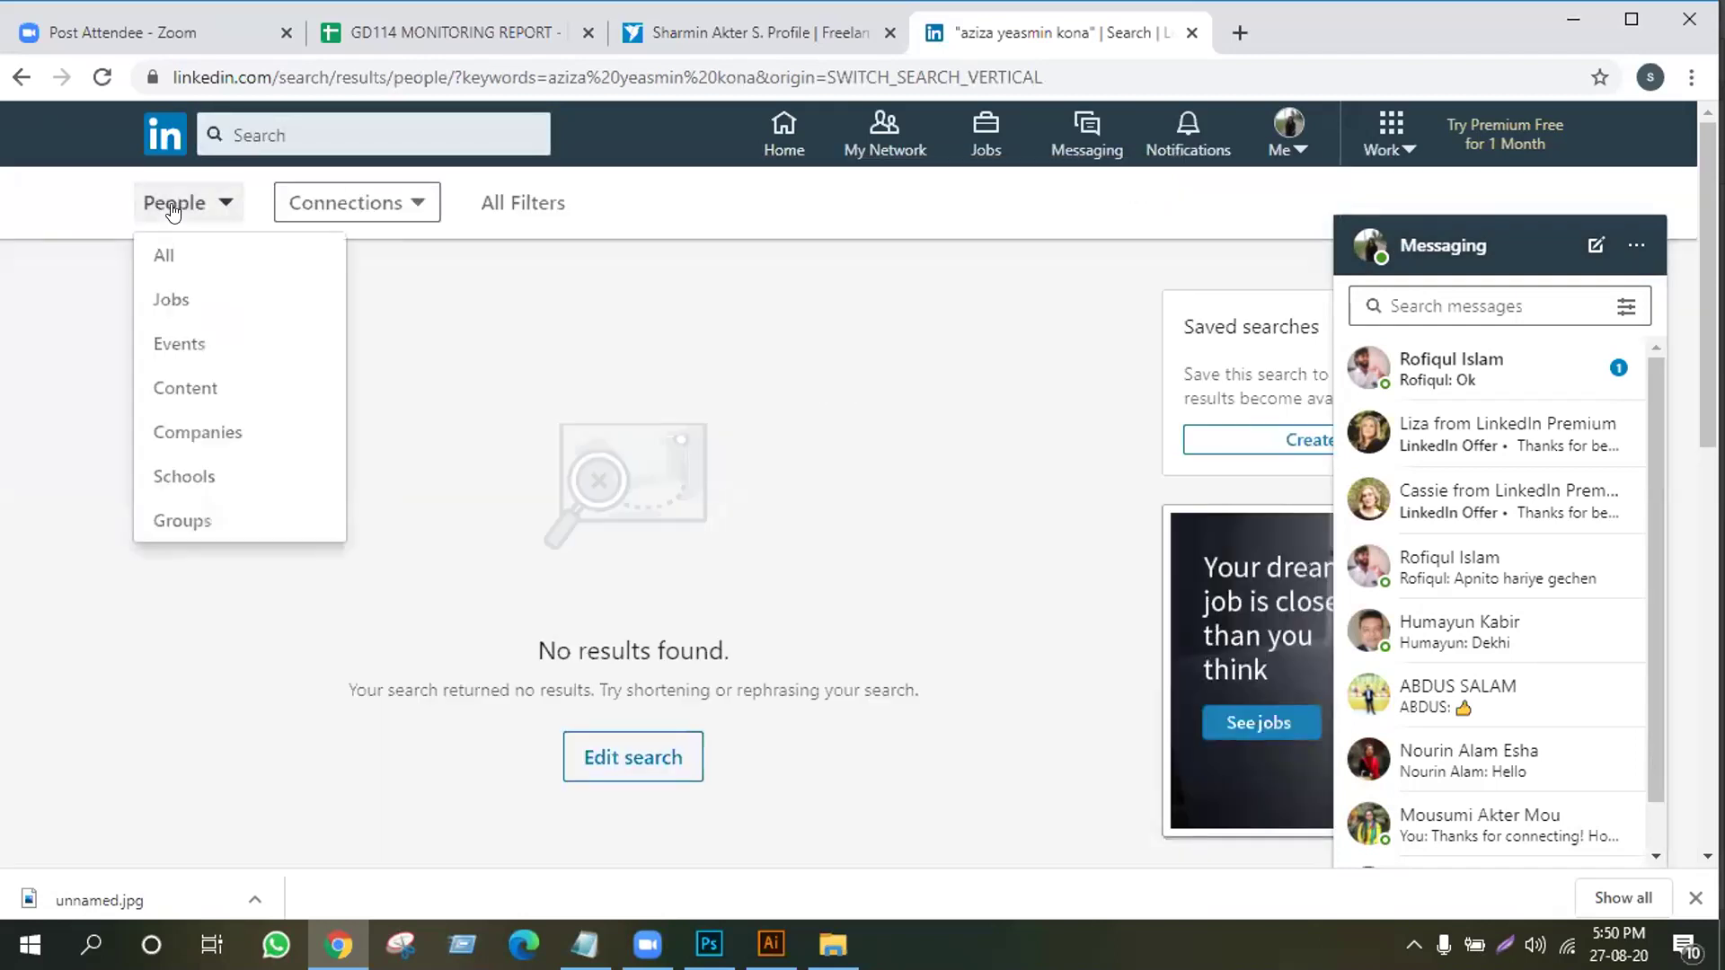
click(179, 252)
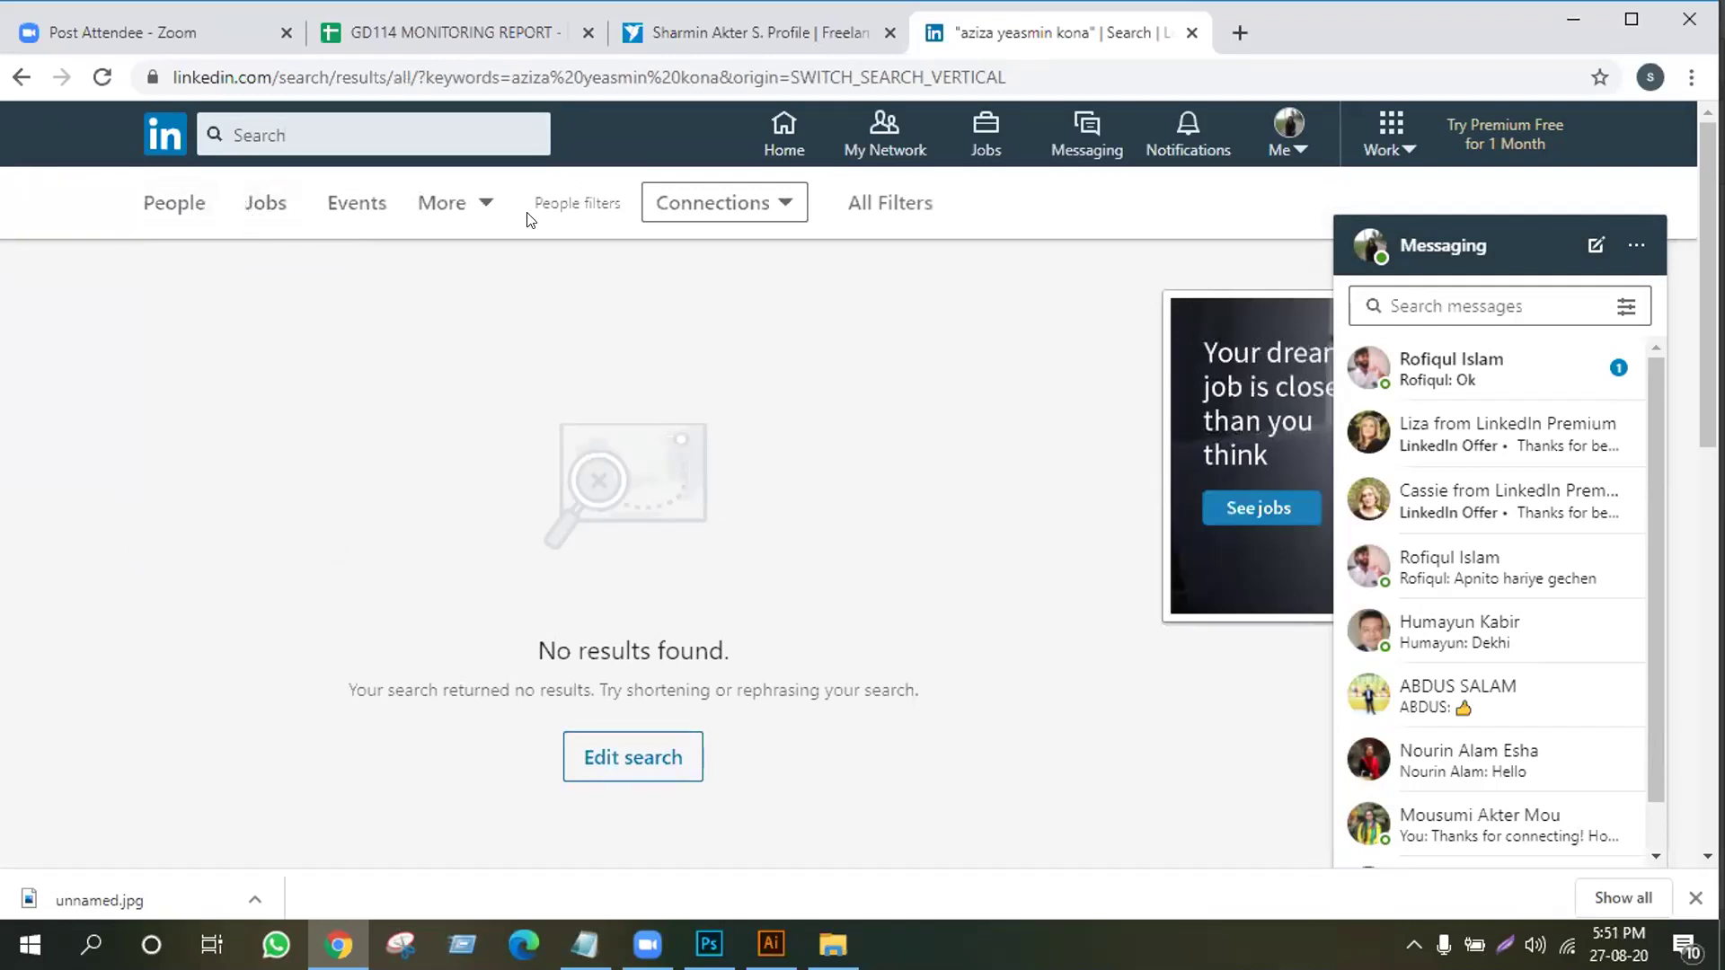
Open and close the Connections filter and the More categories list without applying anything
click(780, 204)
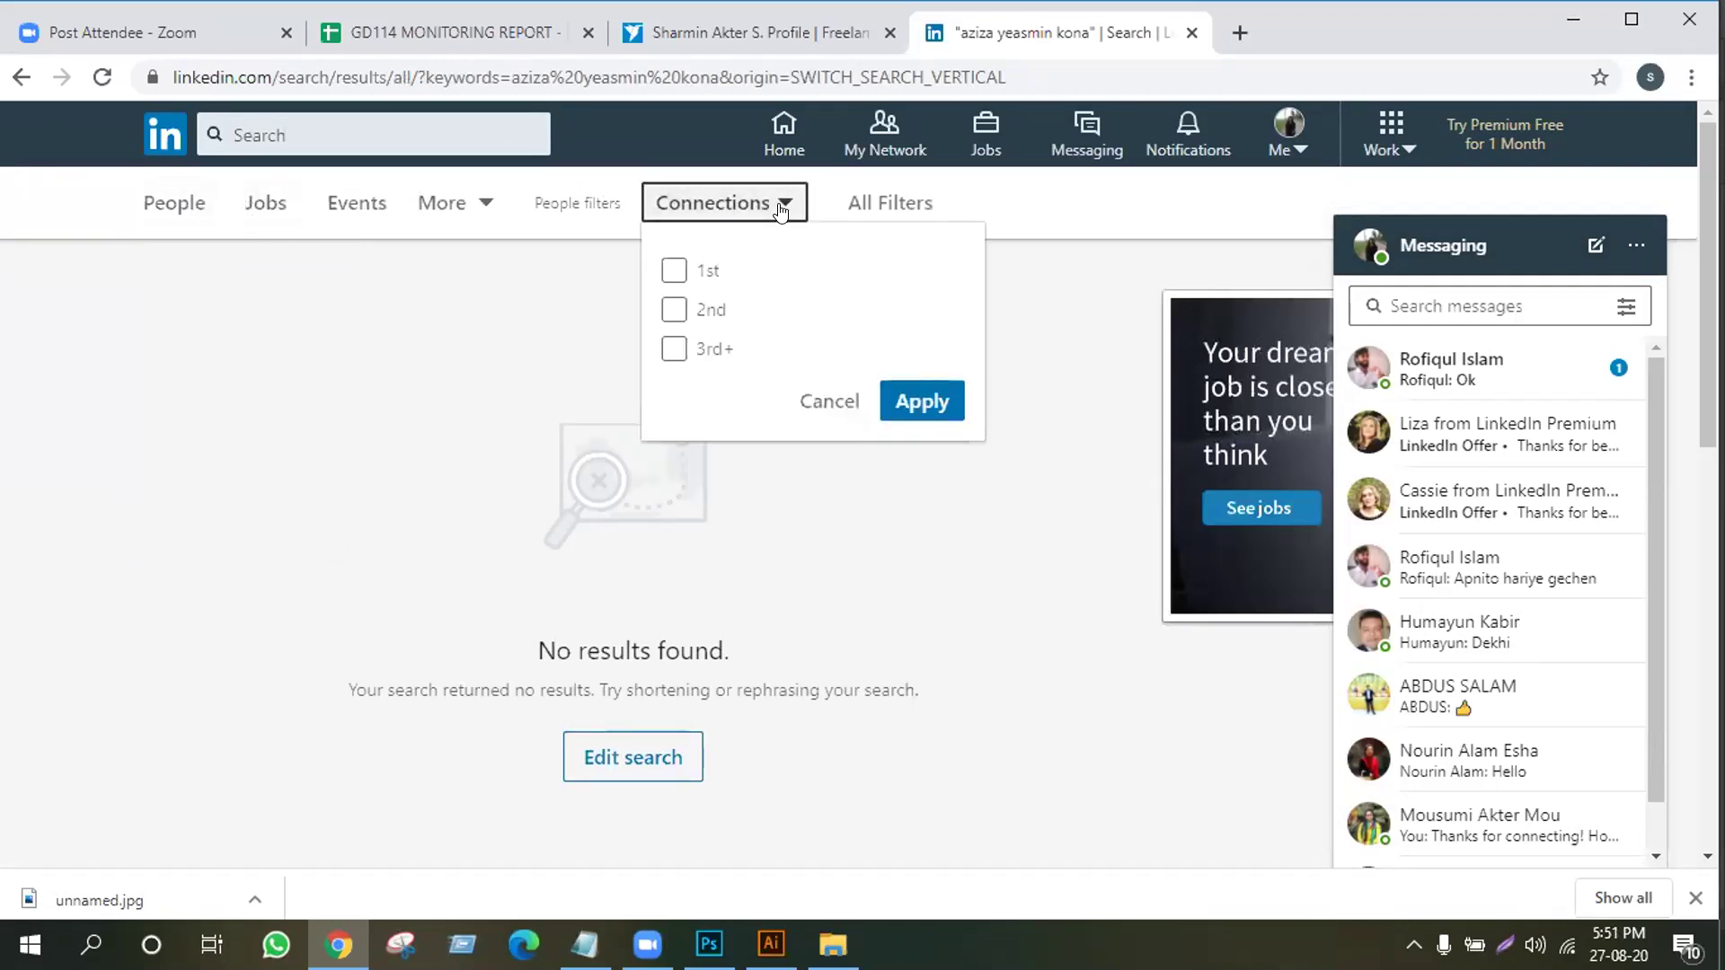
click(830, 401)
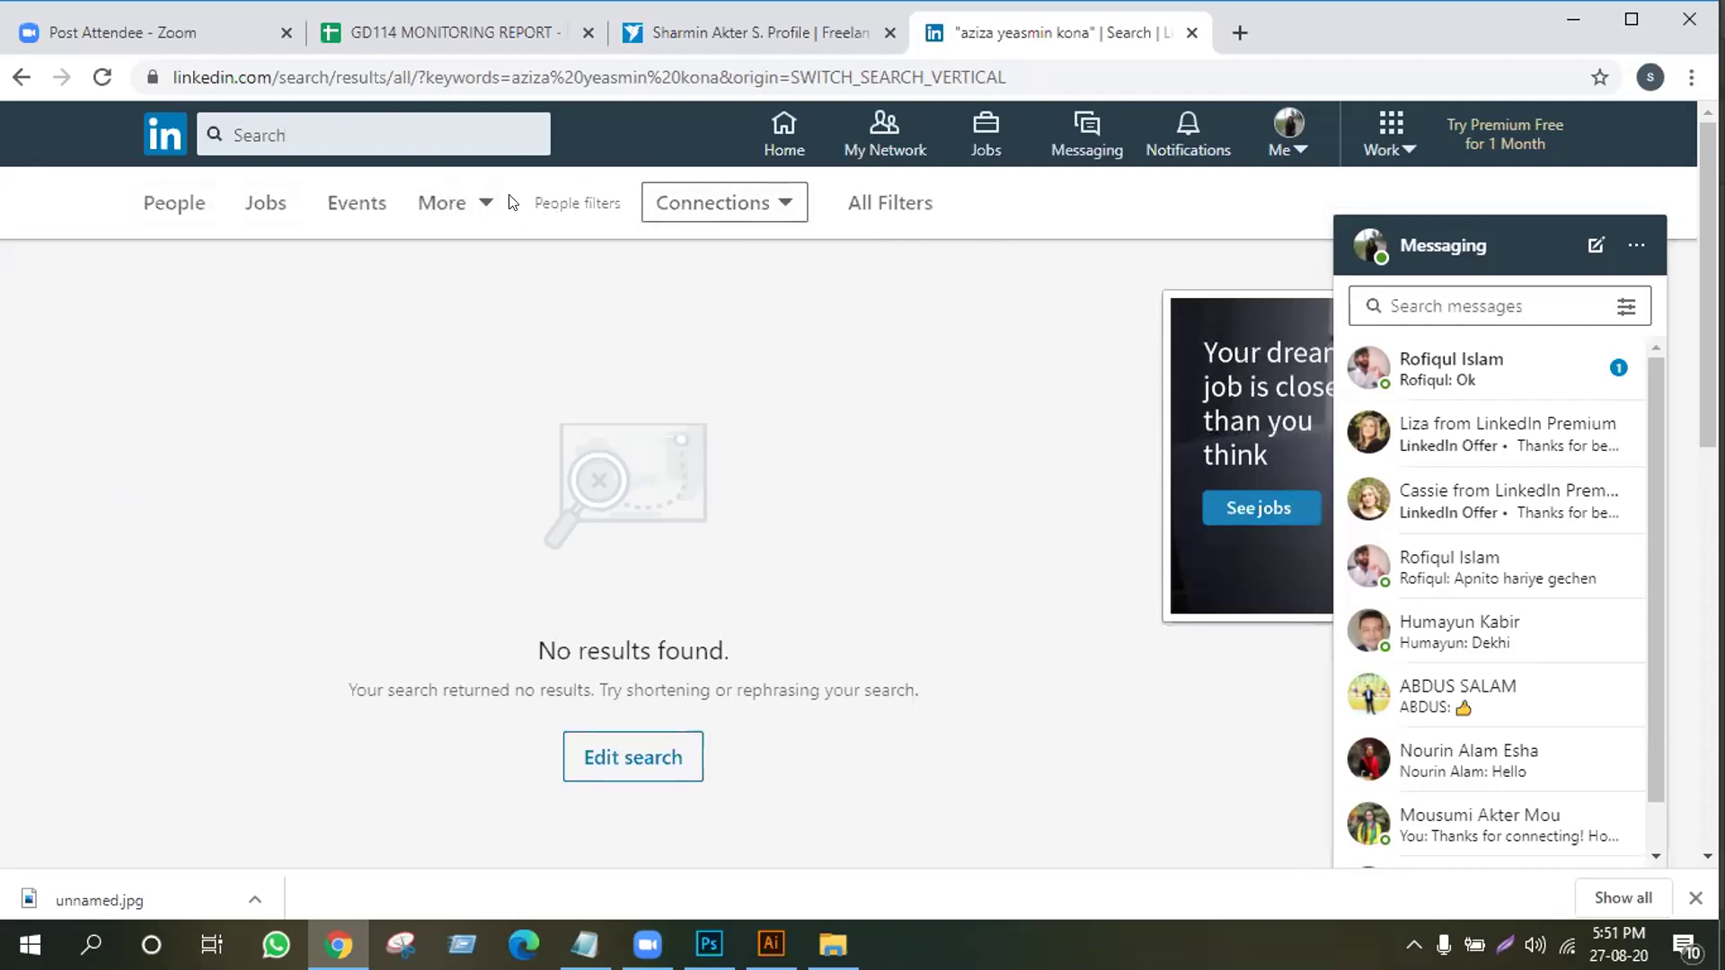
click(482, 203)
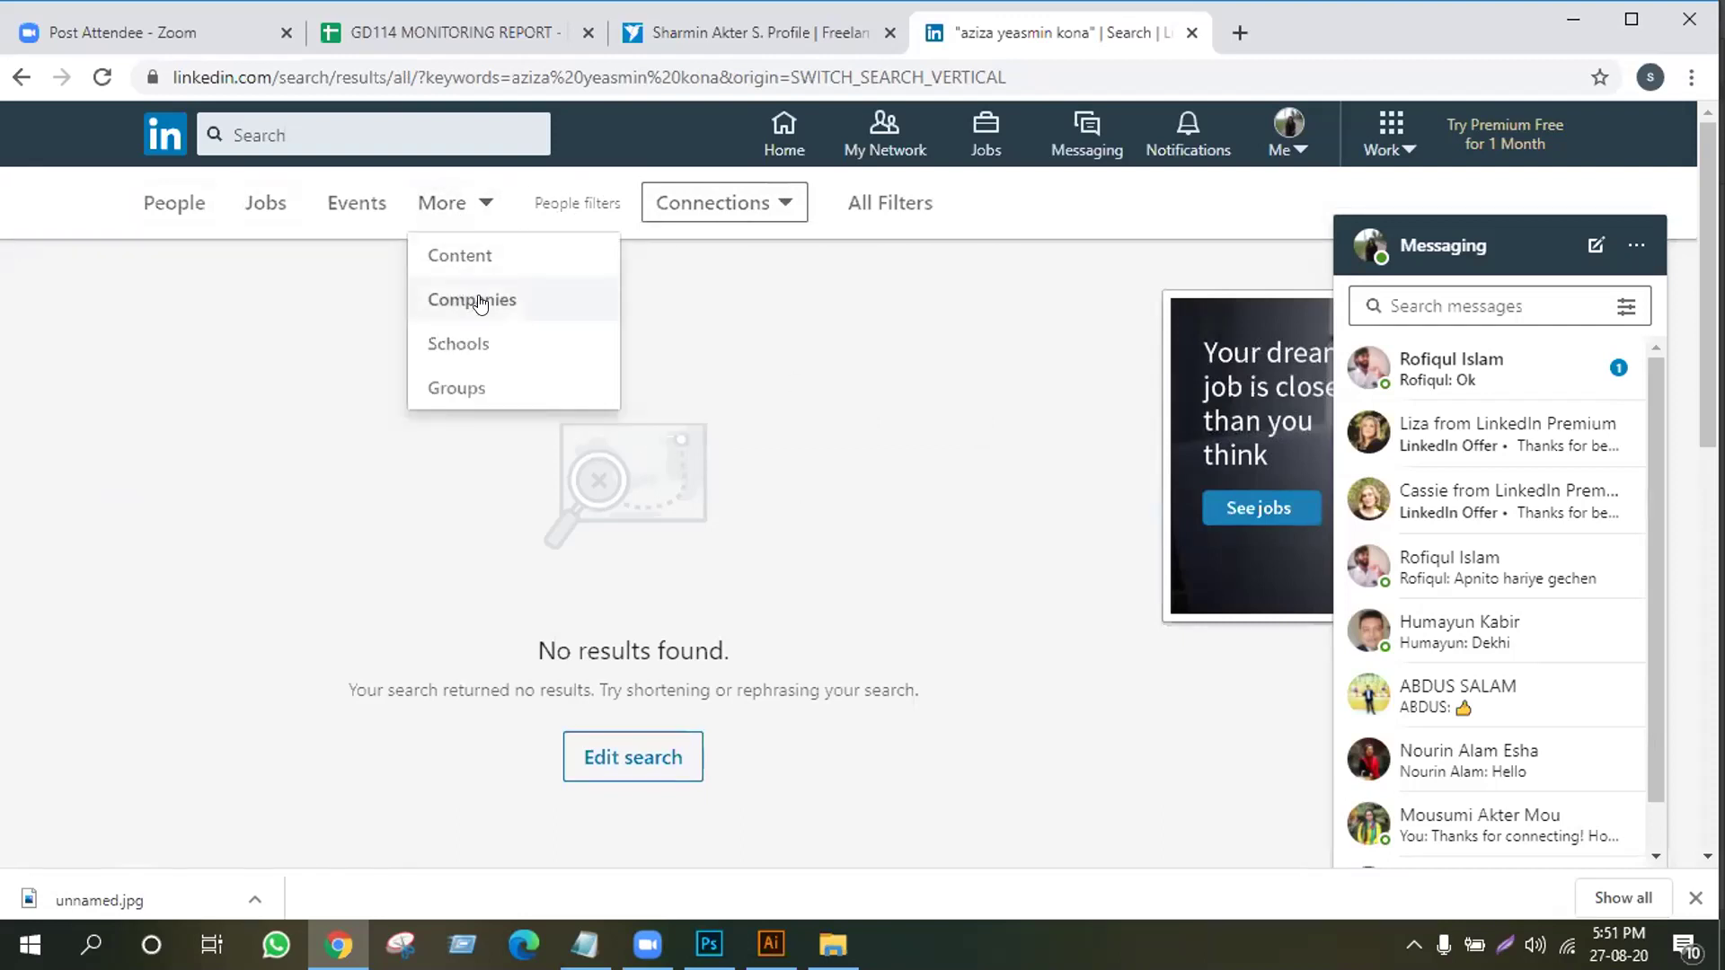
click(719, 333)
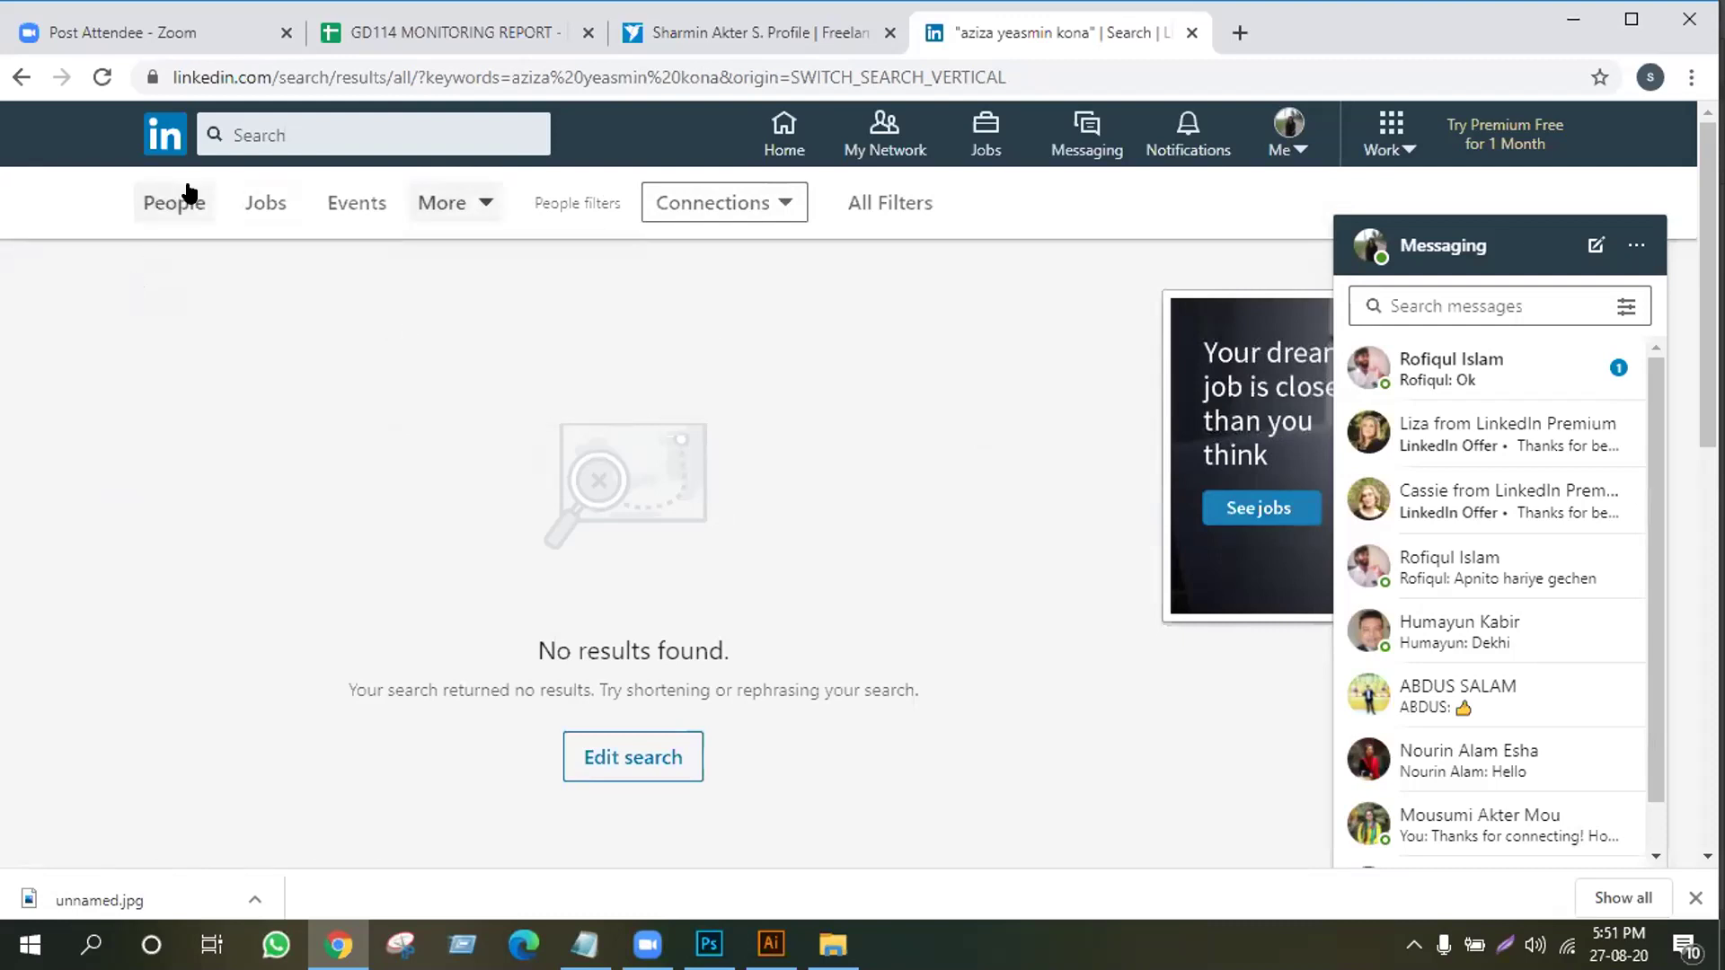
Return to the home feed and scroll through its posts
click(778, 133)
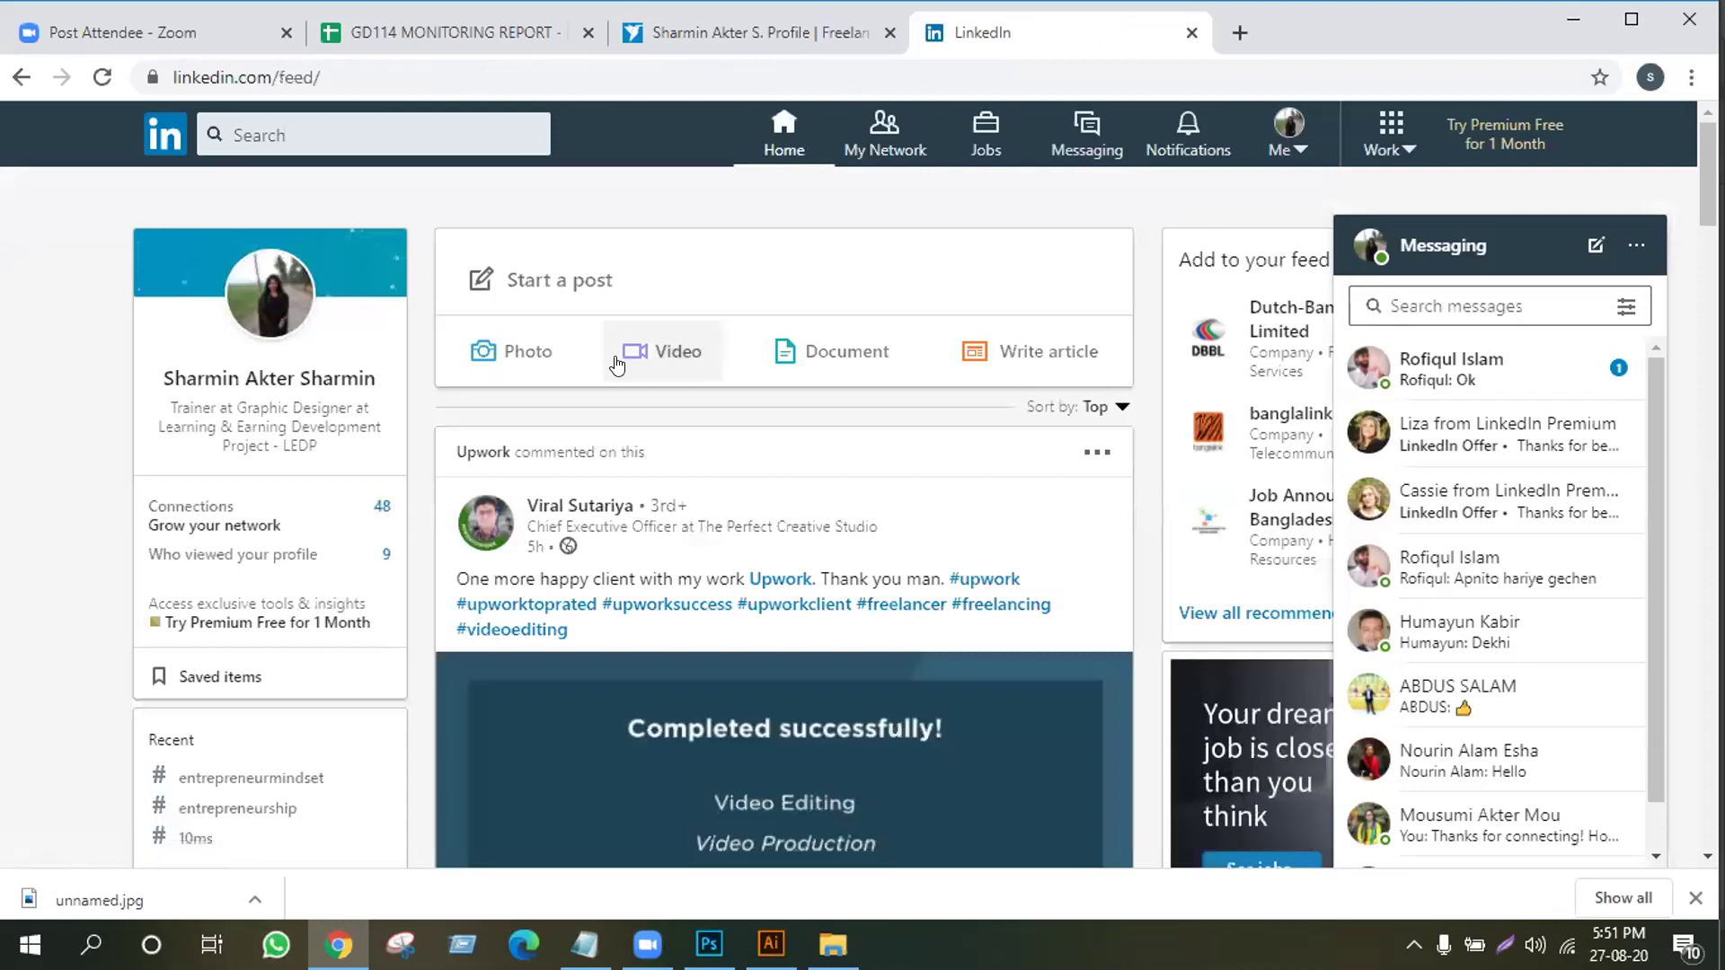
scroll(616, 365, down, 3)
scroll(616, 365, down, 5)
scroll(616, 365, down, 2)
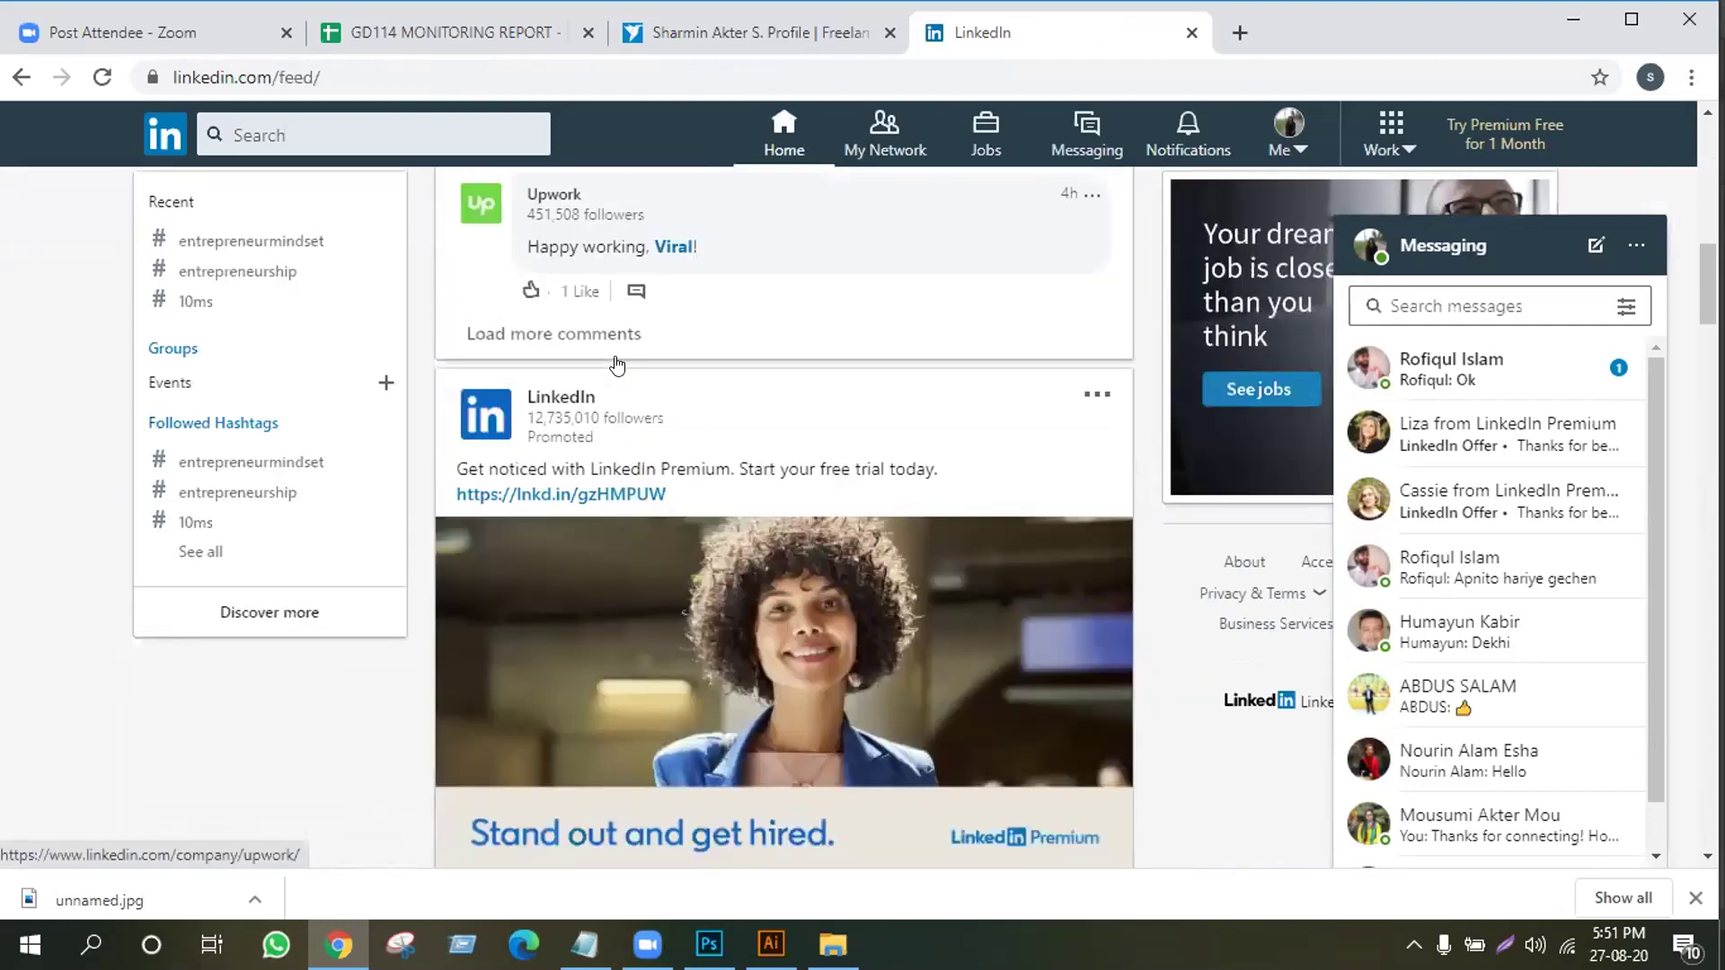
scroll(616, 365, down, 6)
scroll(616, 363, down, 3)
scroll(617, 363, down, 1)
scroll(617, 363, down, 7)
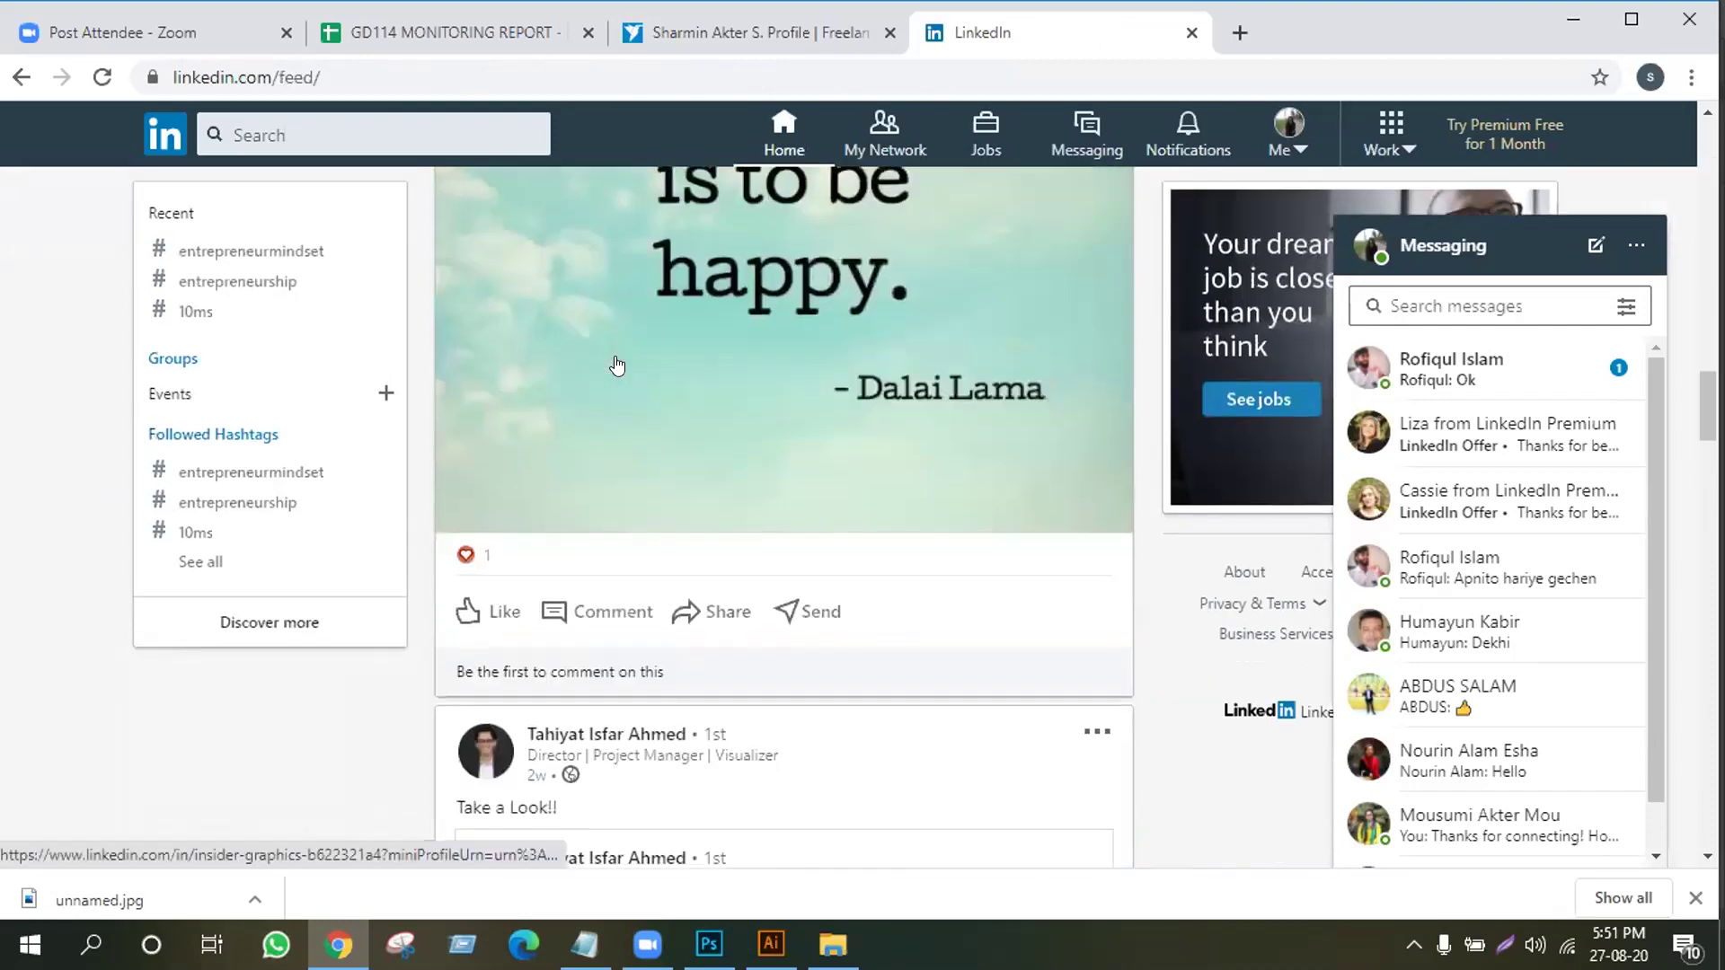
scroll(617, 363, down, 6)
scroll(617, 363, down, 1)
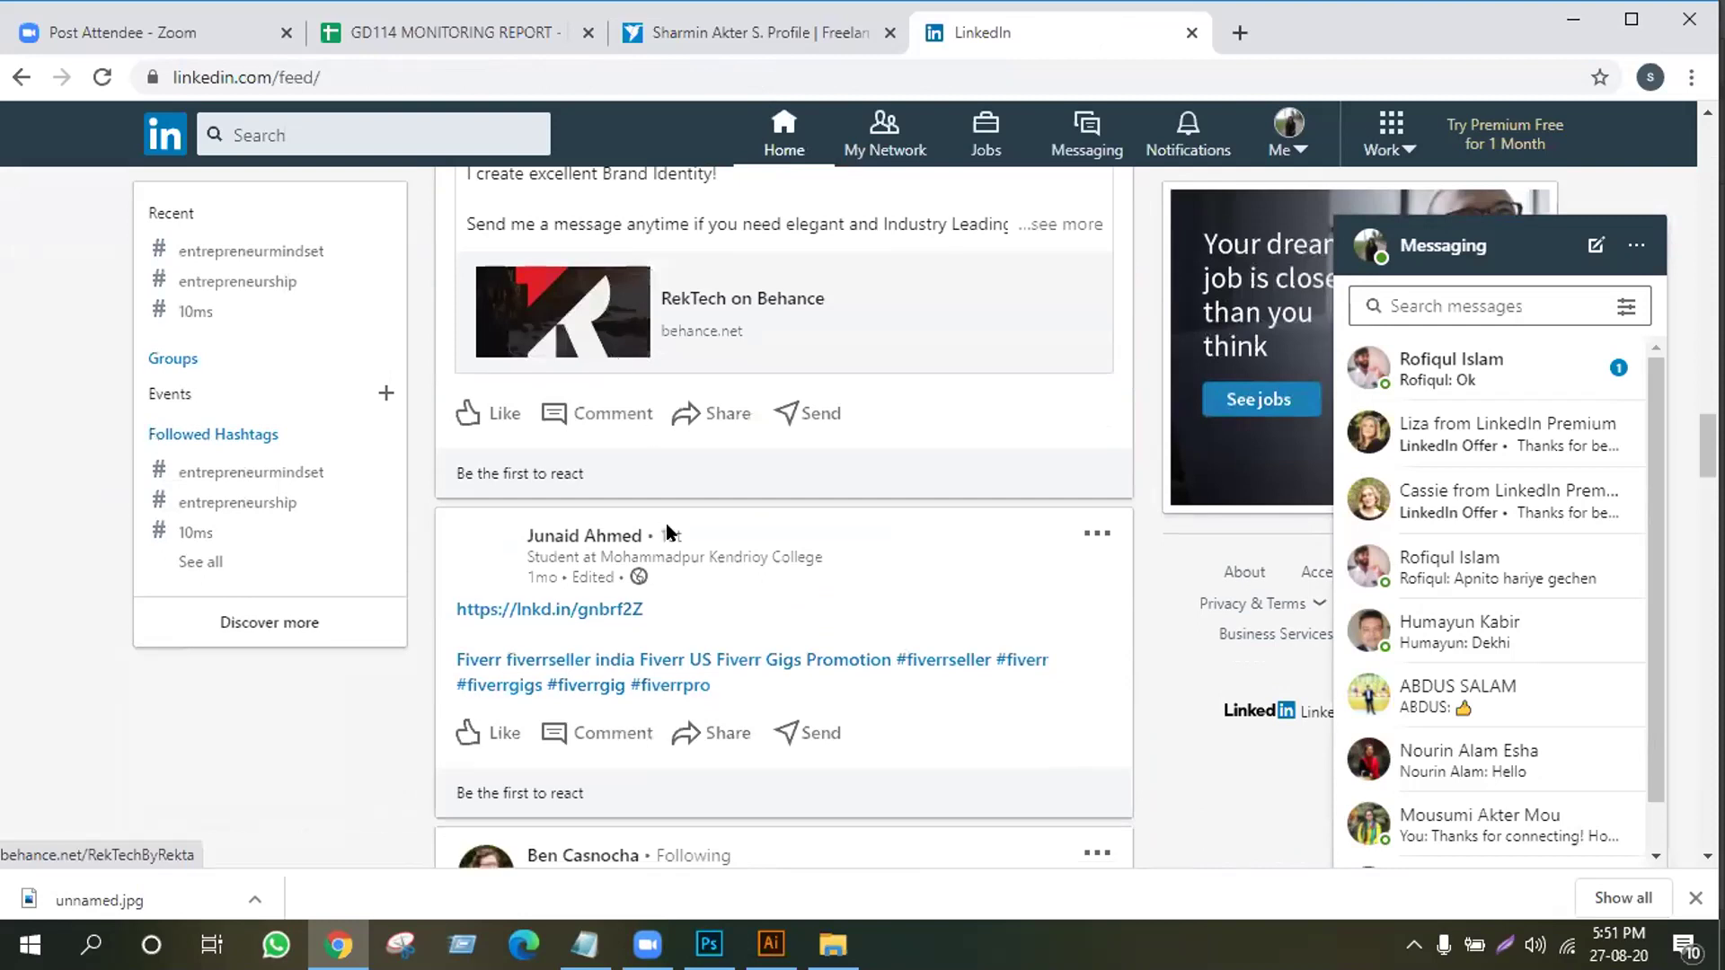
scroll(617, 390, down, 5)
scroll(762, 397, up, 6)
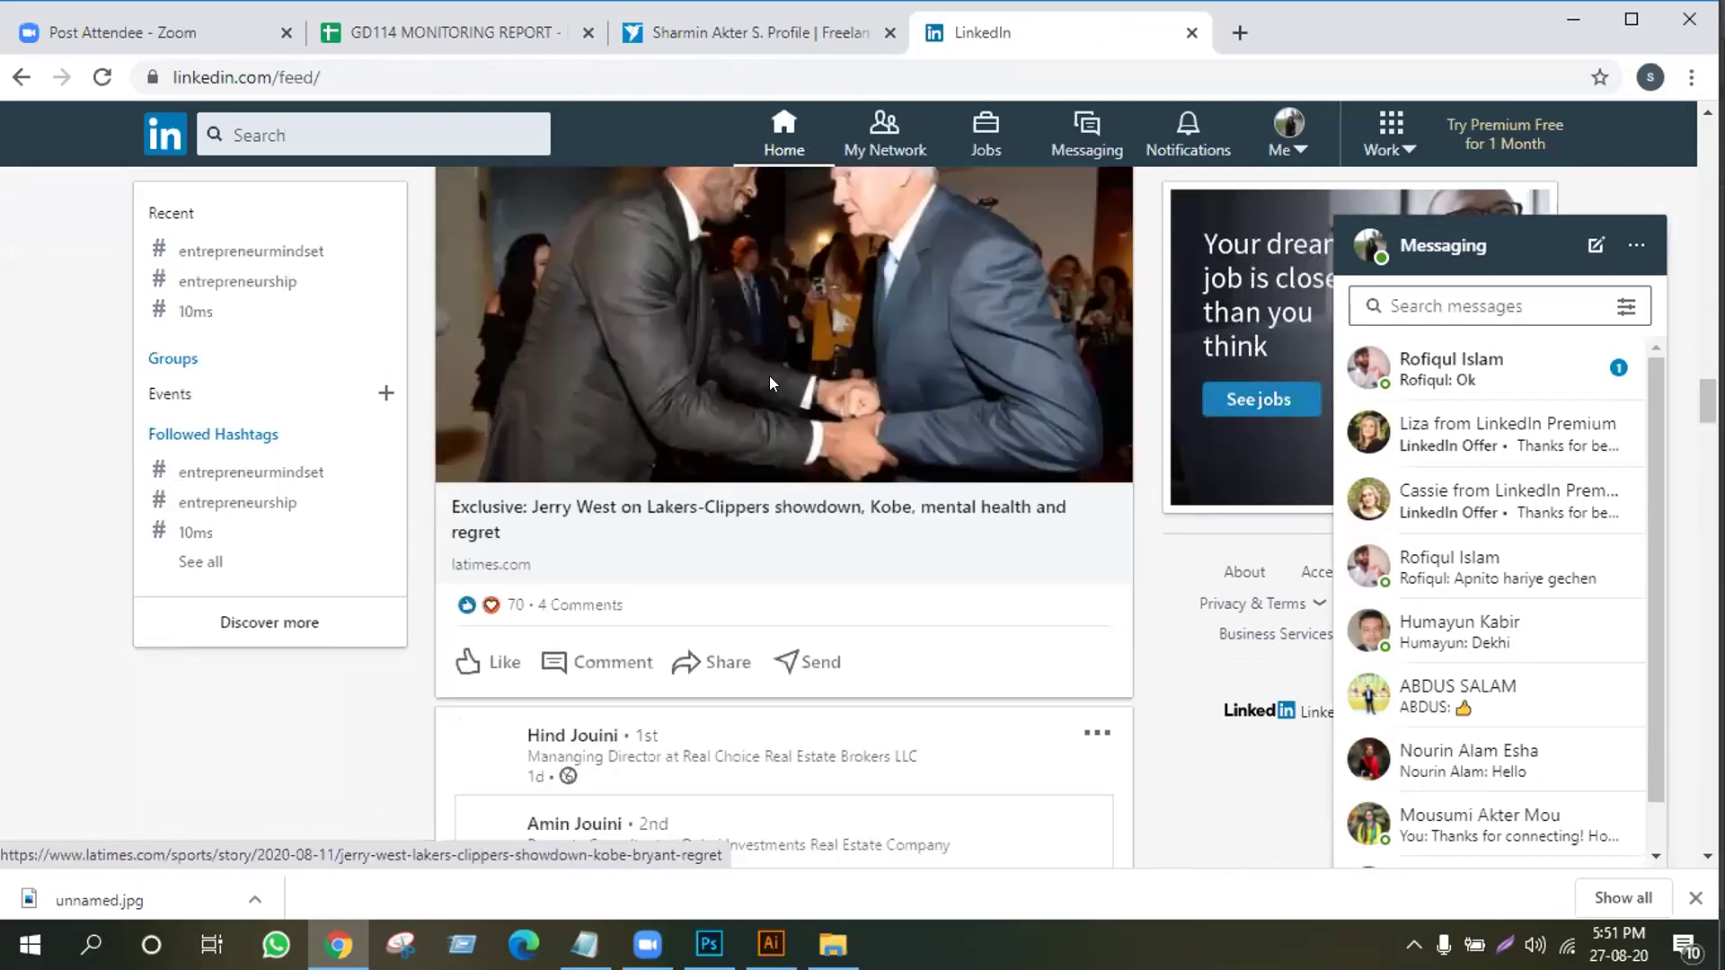
scroll(762, 397, up, 7)
scroll(762, 398, down, 4)
scroll(764, 394, down, 3)
scroll(764, 393, down, 3)
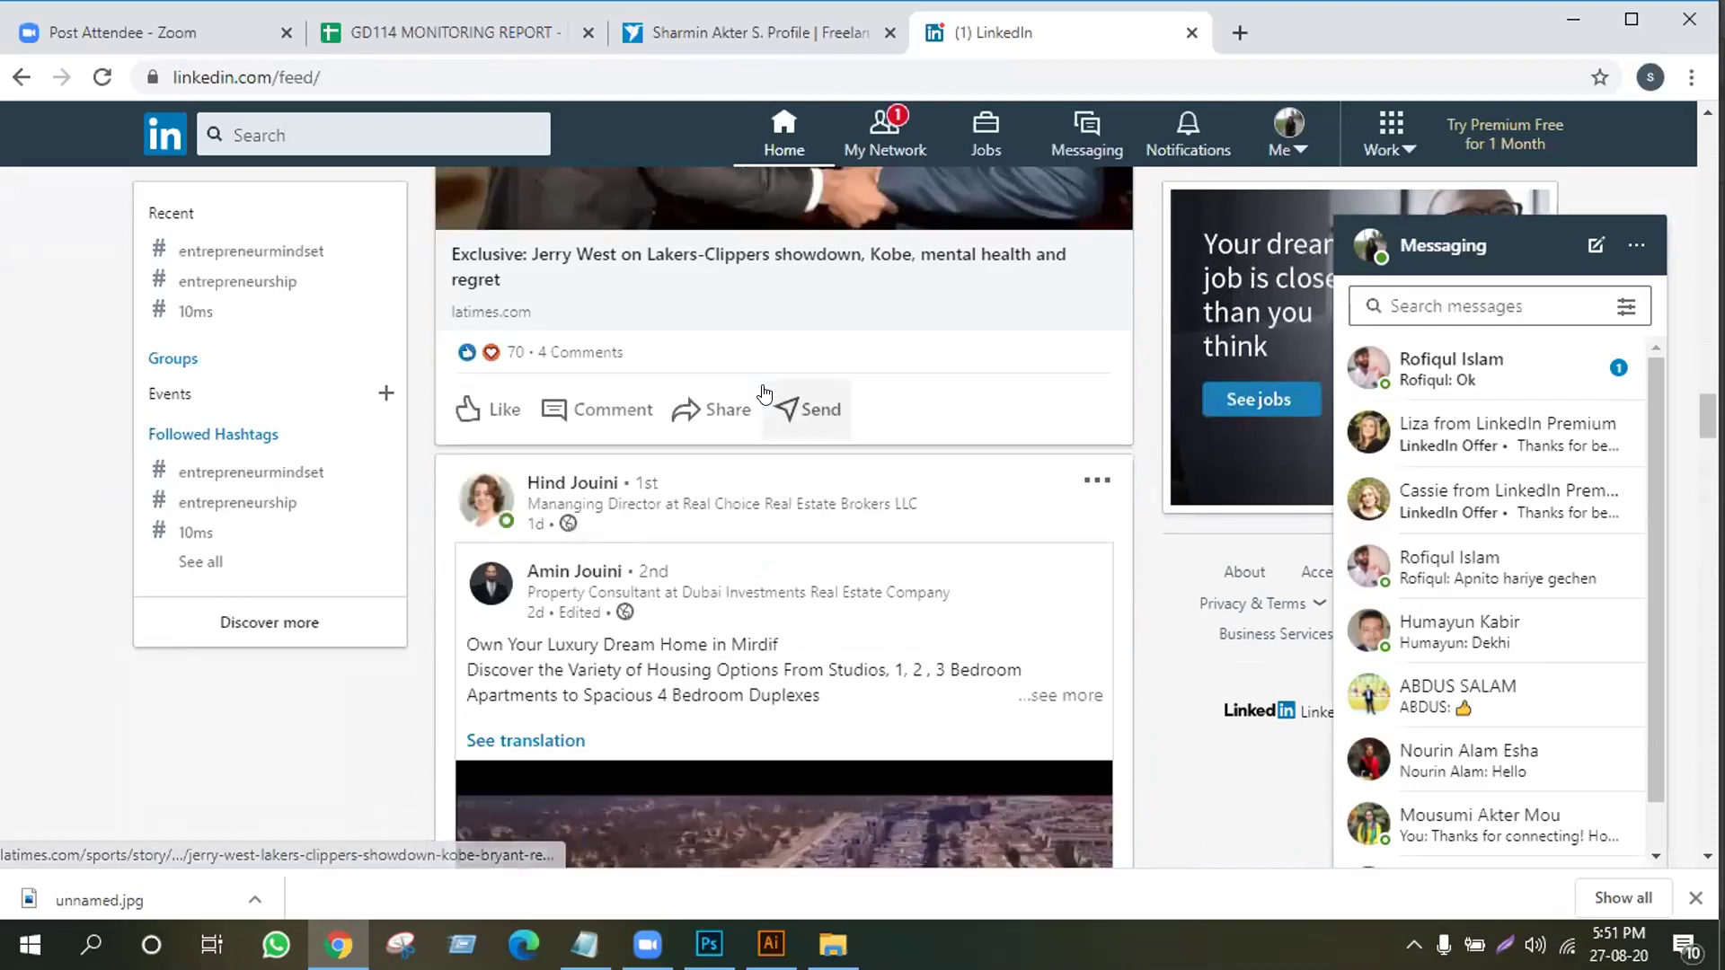
Open the connections list from My Network, showing 46 connections with the newest on top
click(879, 132)
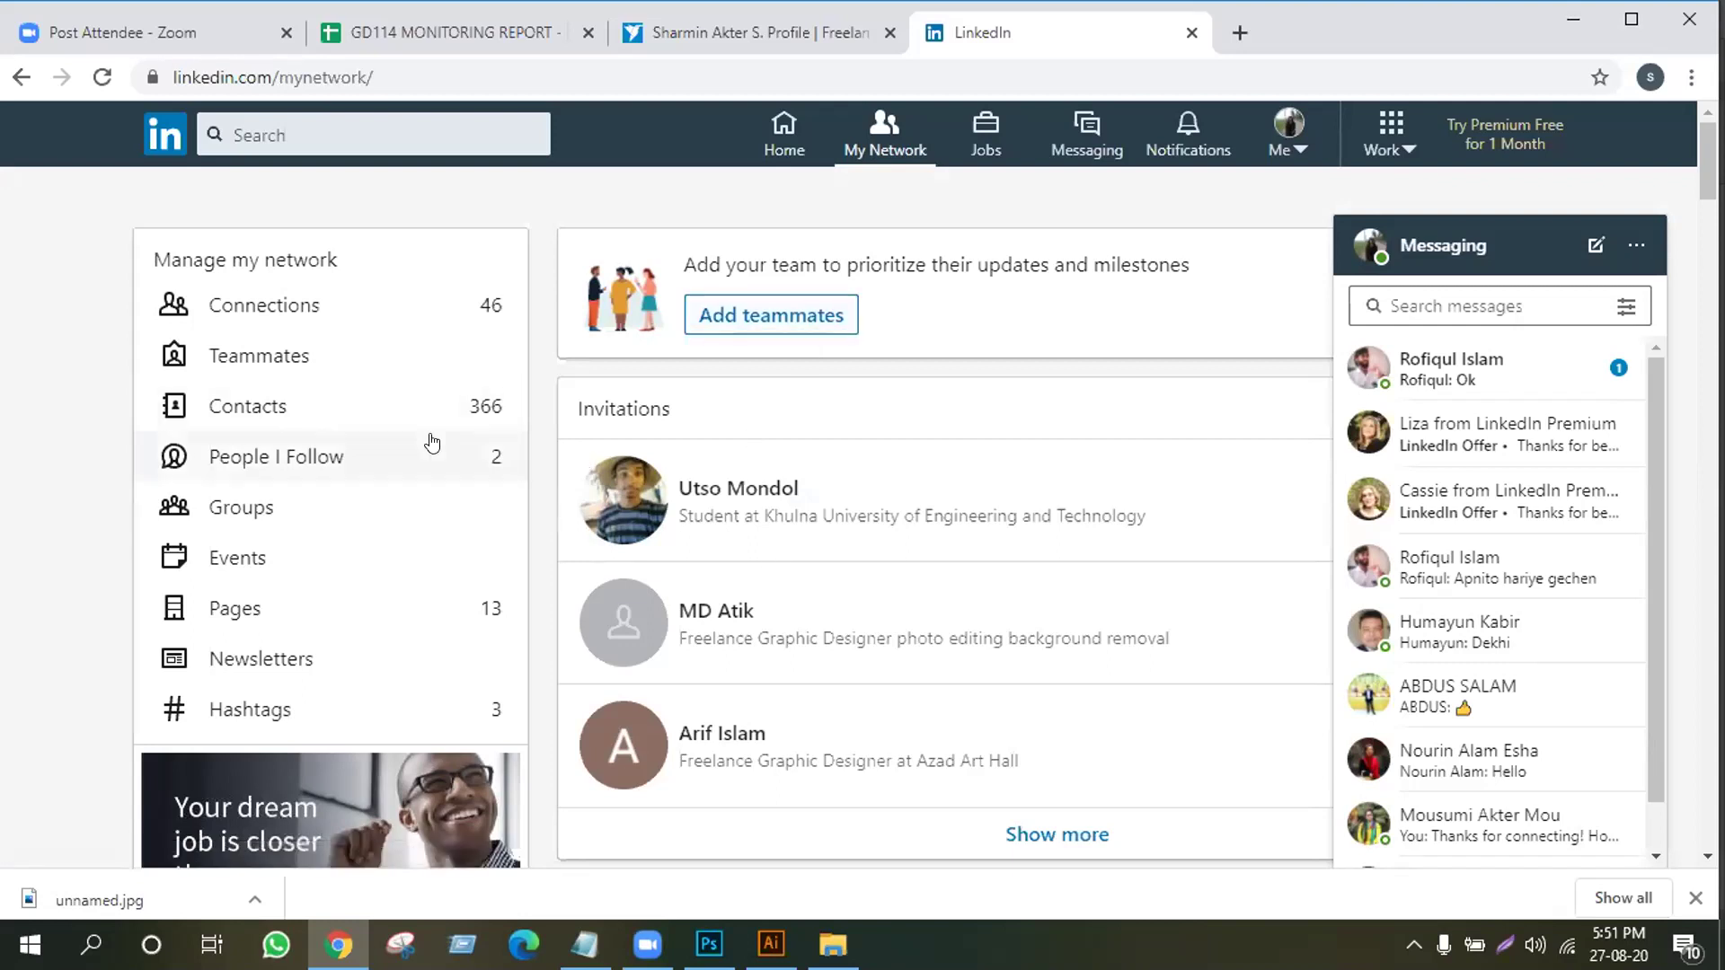
click(288, 312)
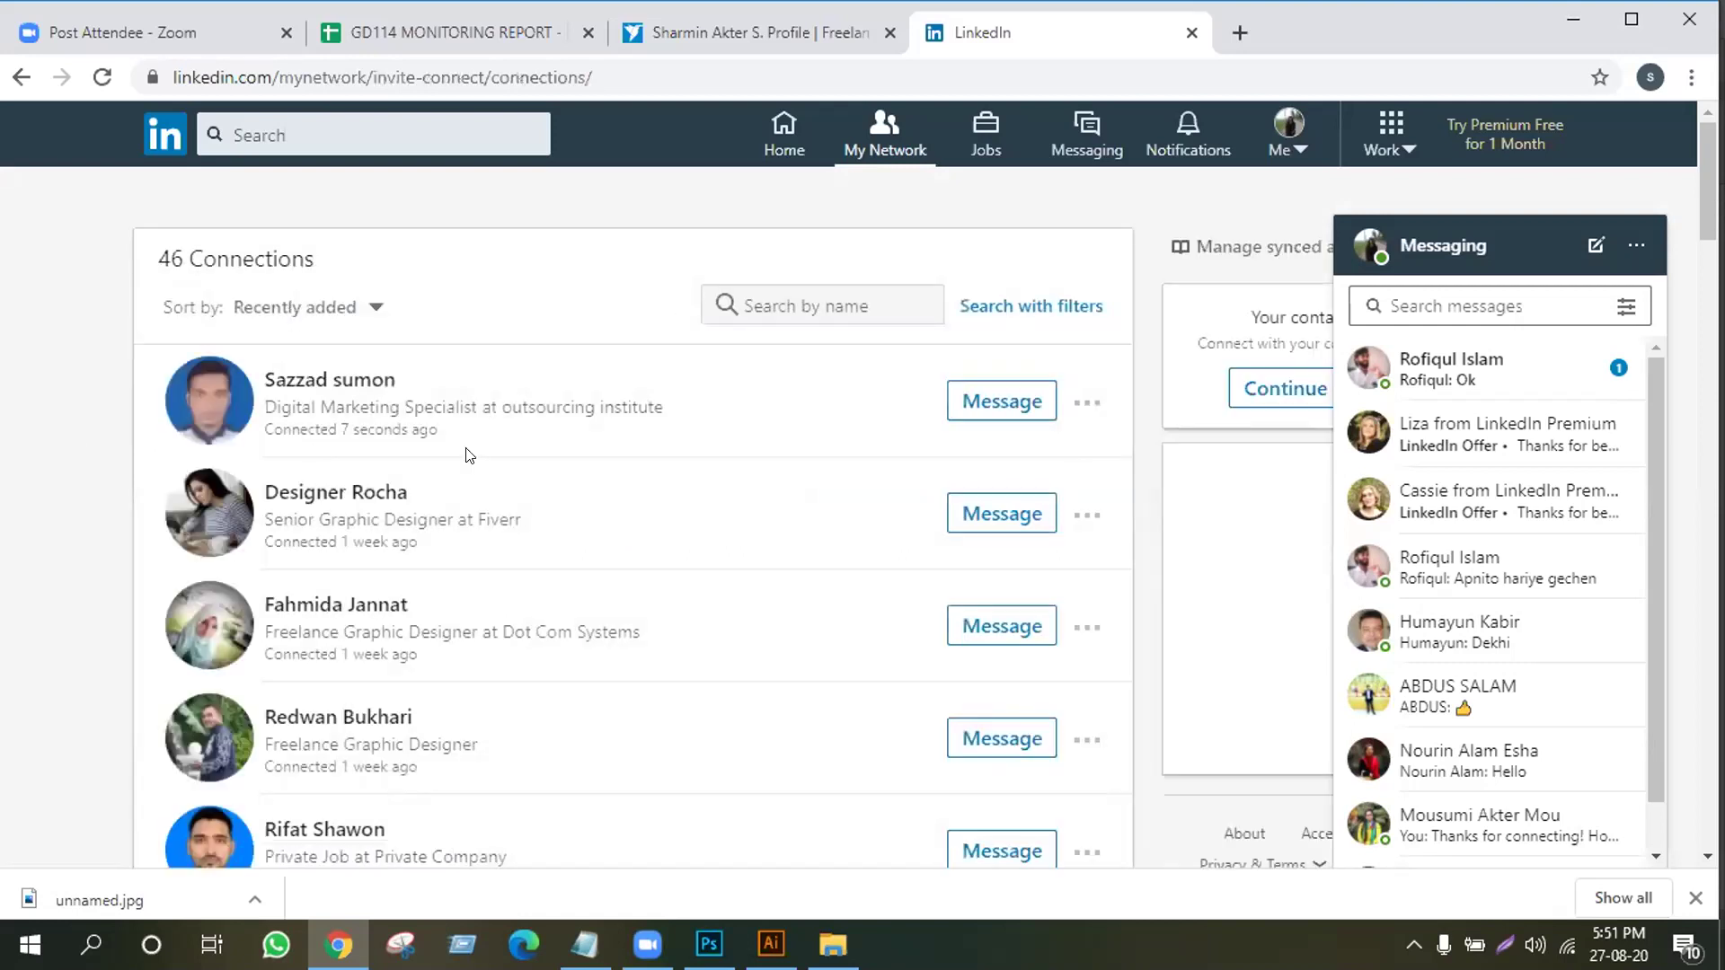
scroll(467, 456, down, 1)
scroll(469, 456, up, 1)
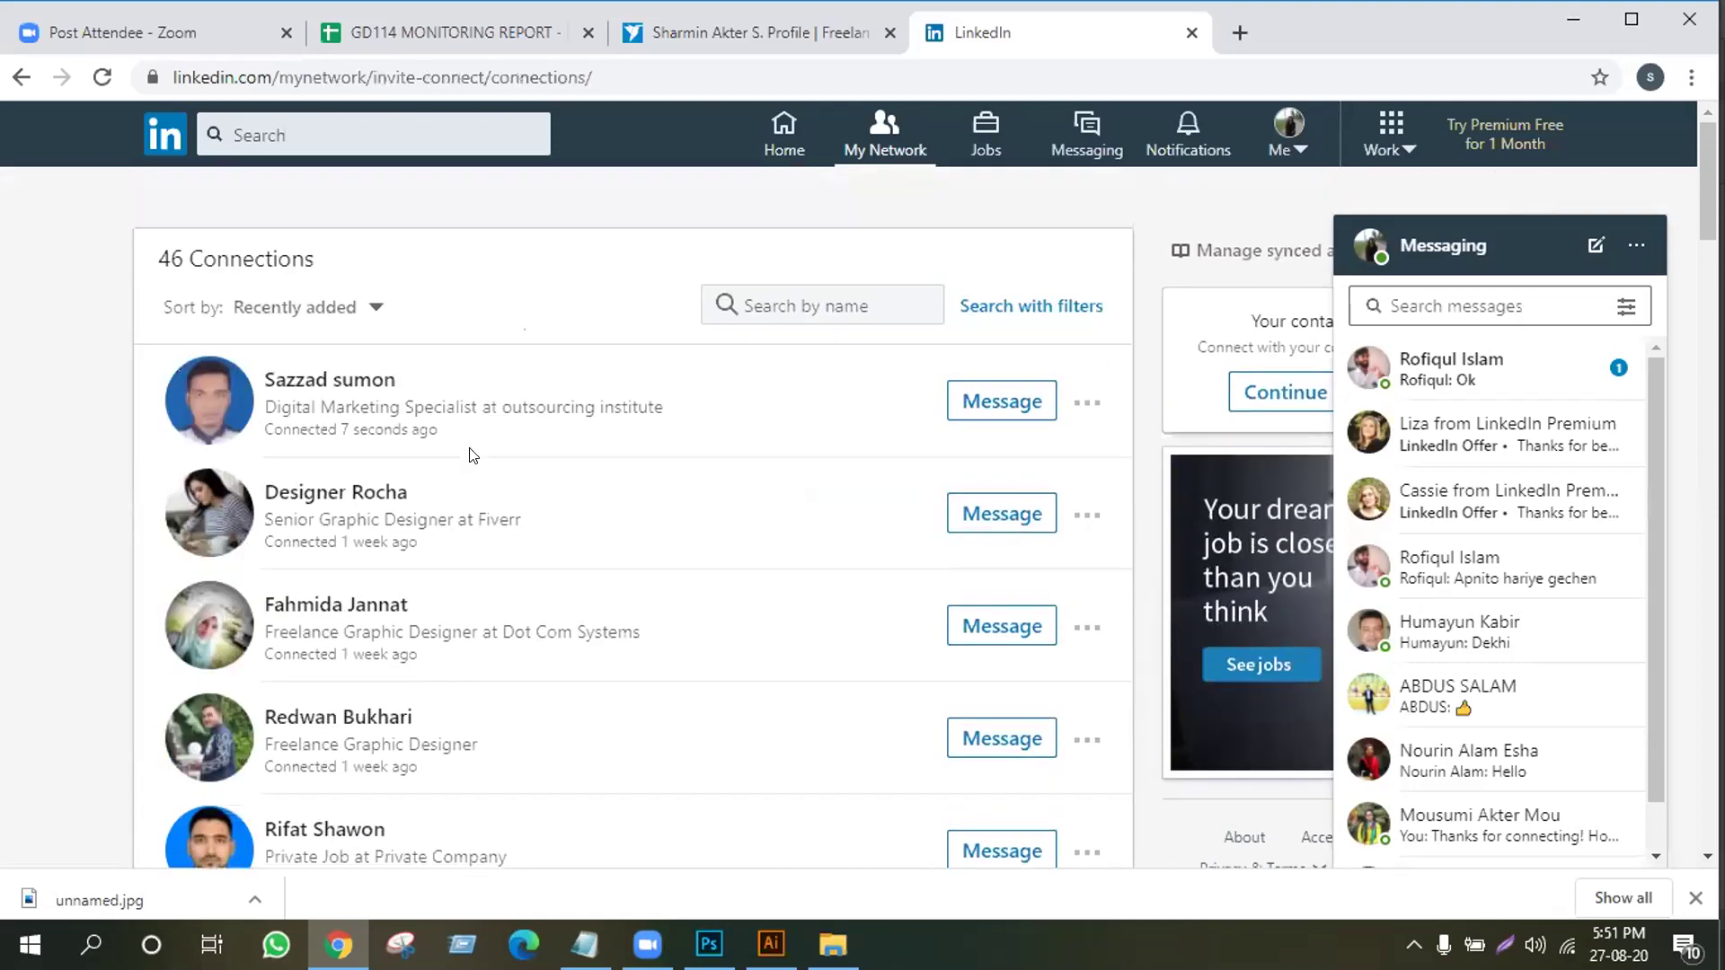